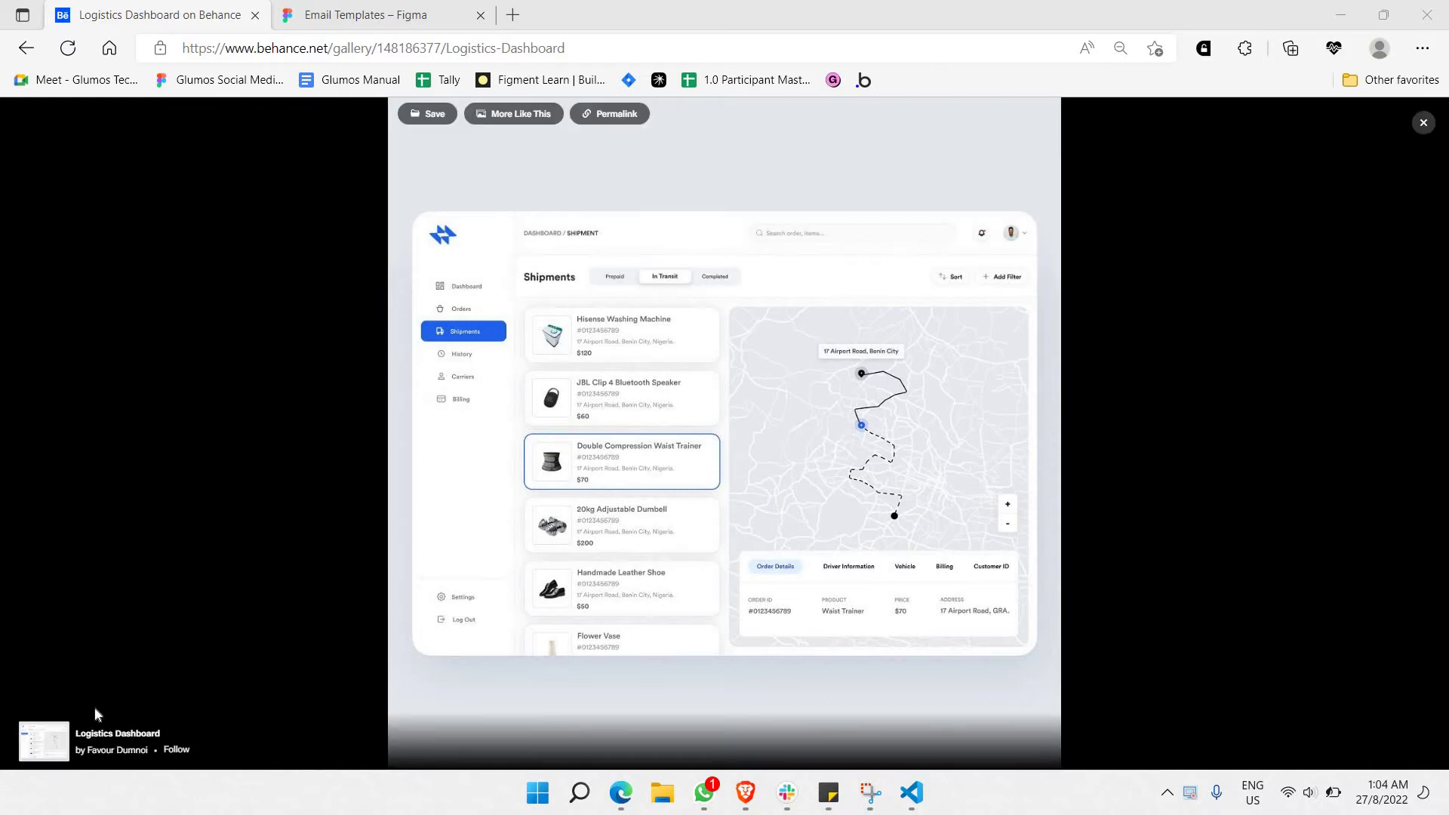
Close the enlarged Behance image and dismiss the login recommendation popup.
click(1427, 127)
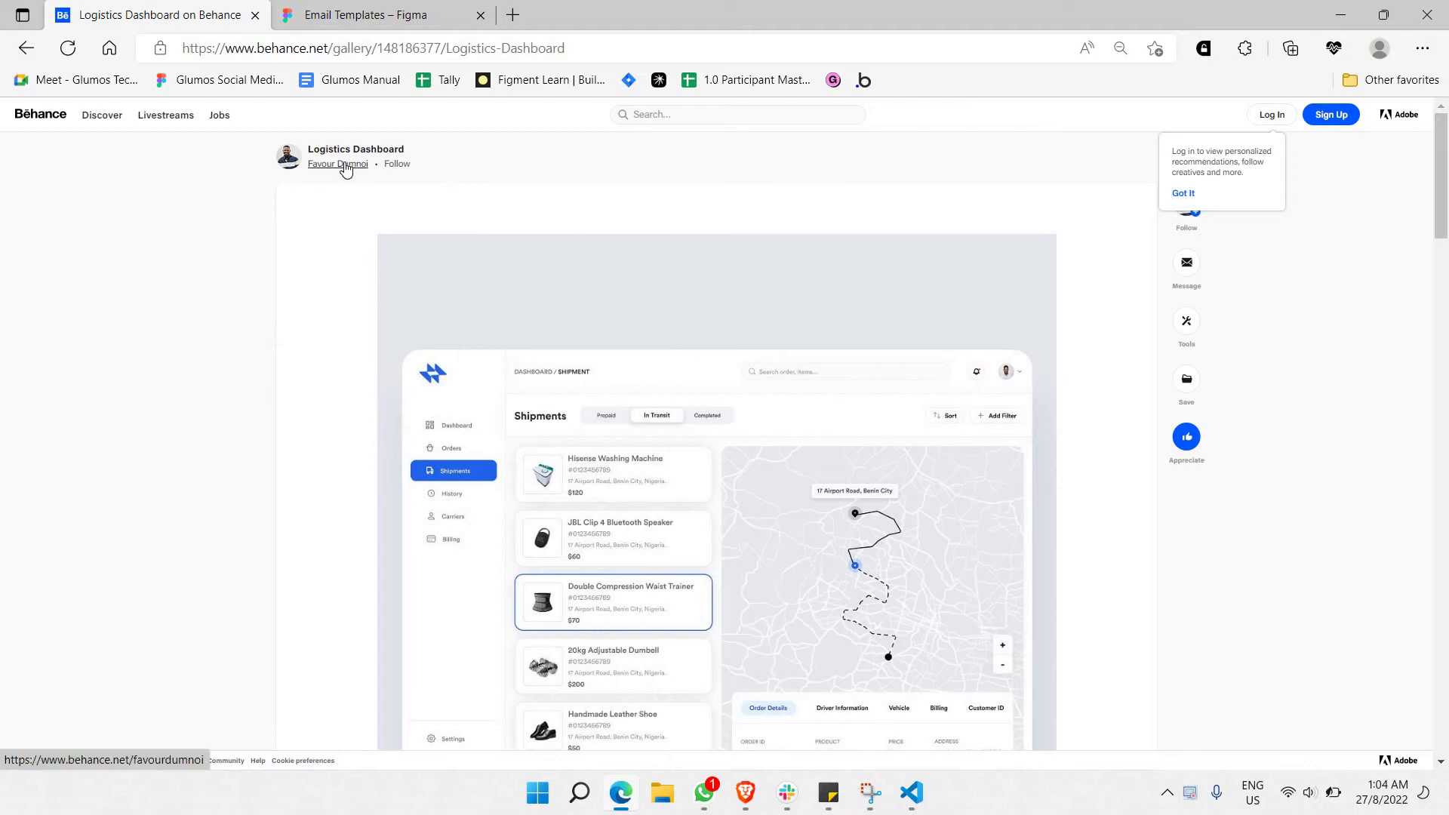
mouse_move(346, 167)
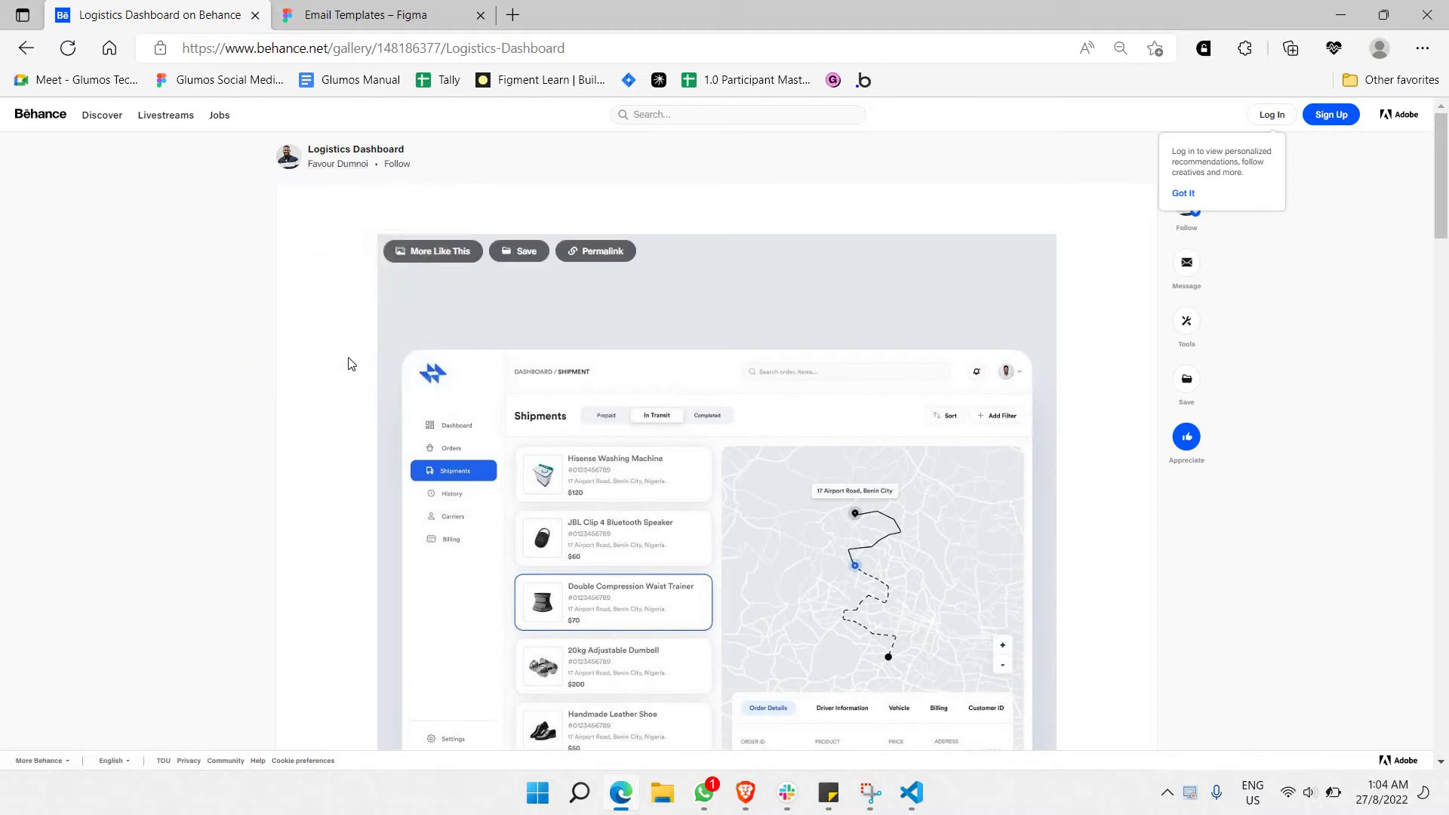
click(1183, 193)
Scroll through the Logistics Dashboard project page to review its Shipments screen designs.
scroll(963, 398, down, 5)
scroll(967, 399, up, 3)
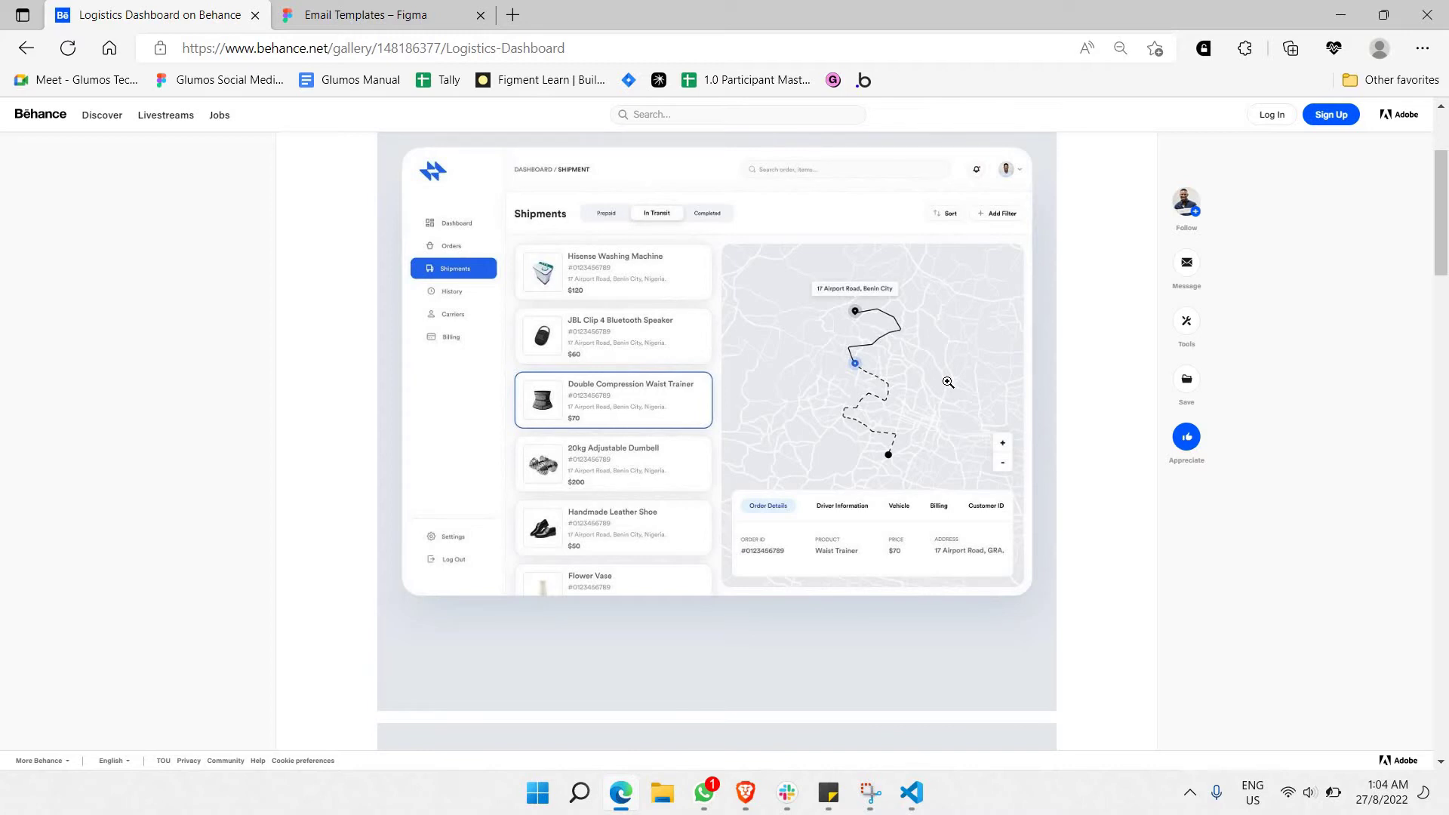
scroll(337, 191, up, 3)
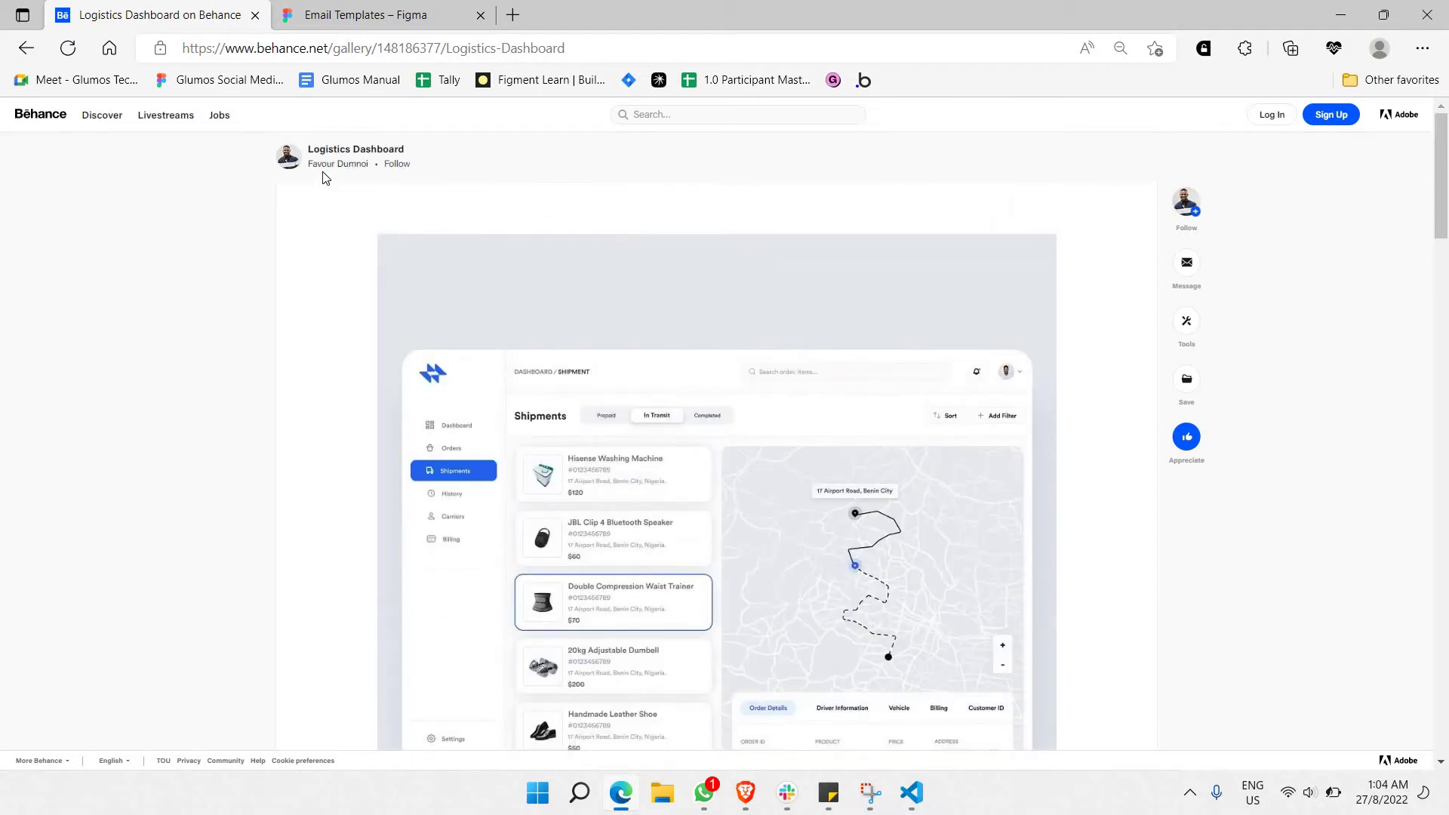
scroll(375, 297, down, 10)
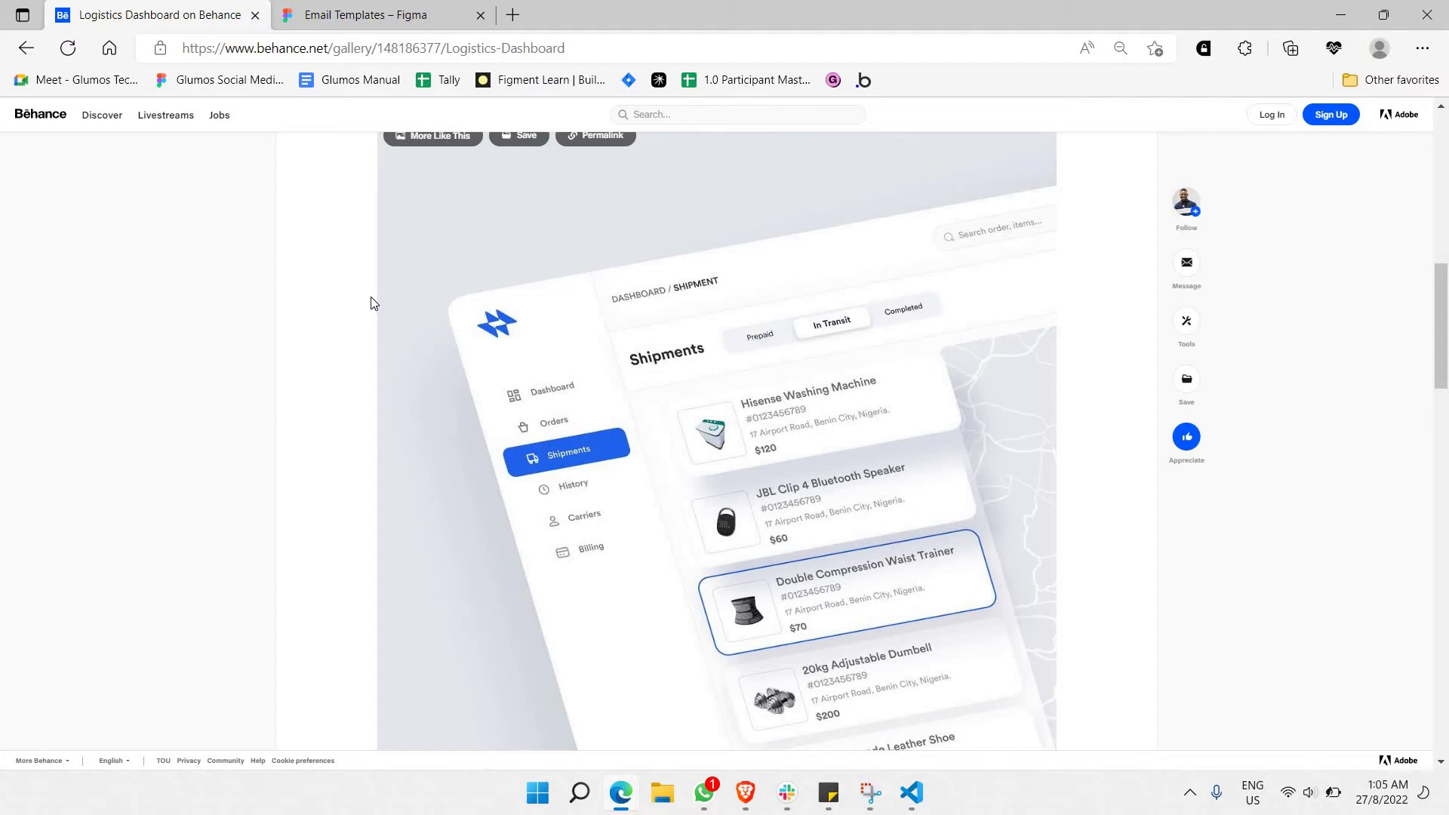
scroll(351, 320, down, 5)
scroll(350, 321, down, 10)
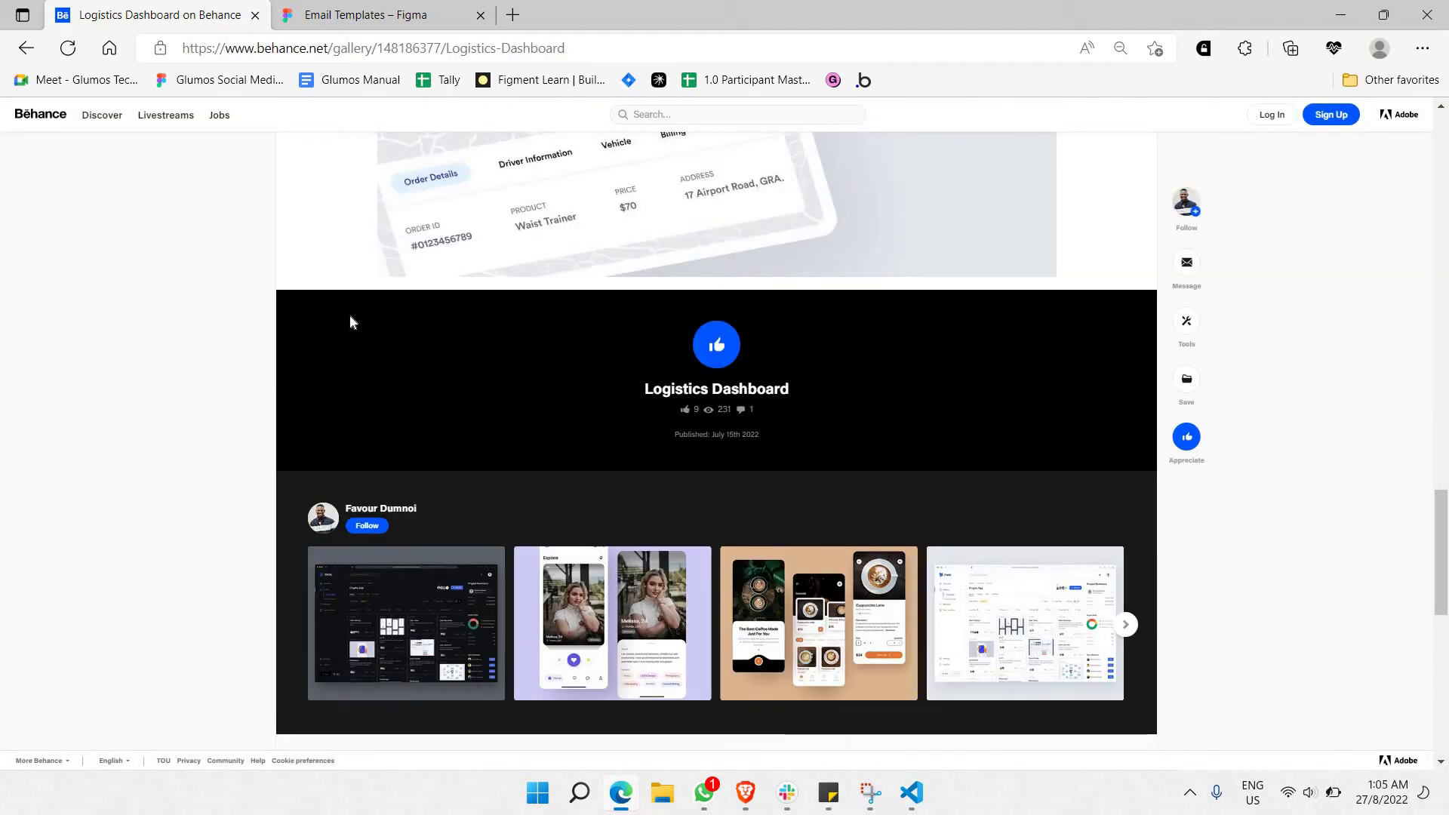
scroll(375, 308, down, 9)
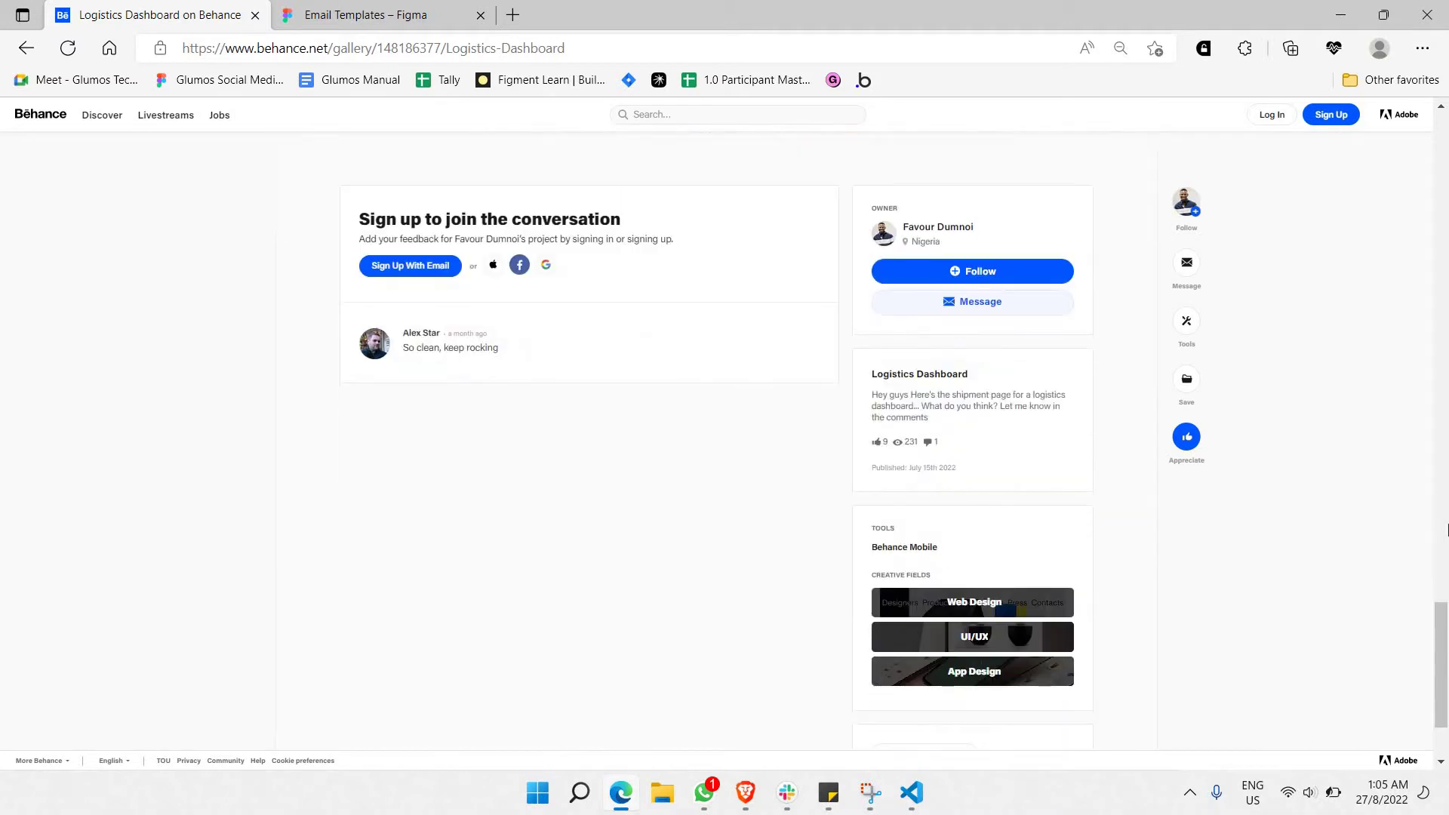
scroll(1433, 528, up, 20)
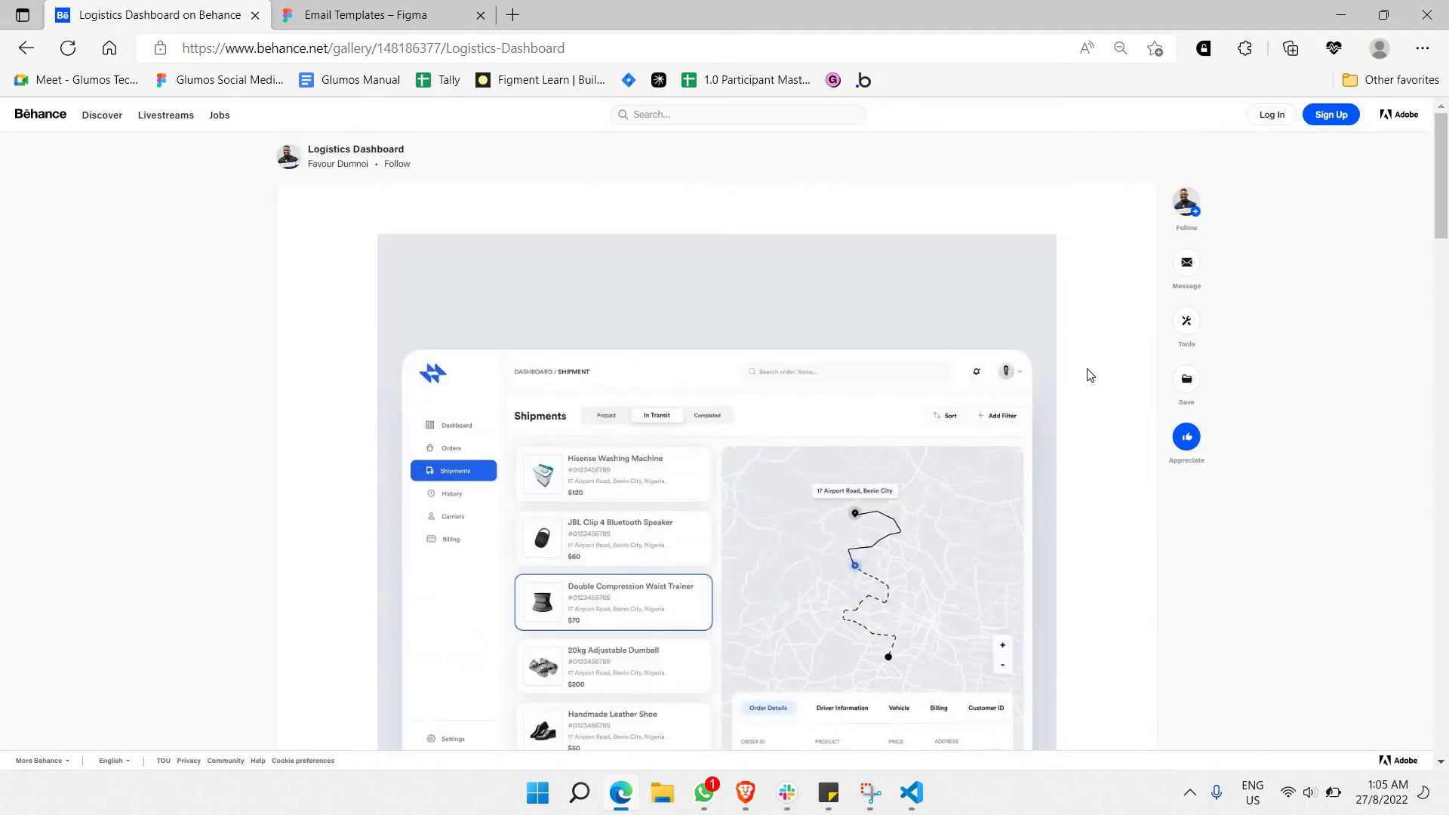
scroll(1089, 375, down, 3)
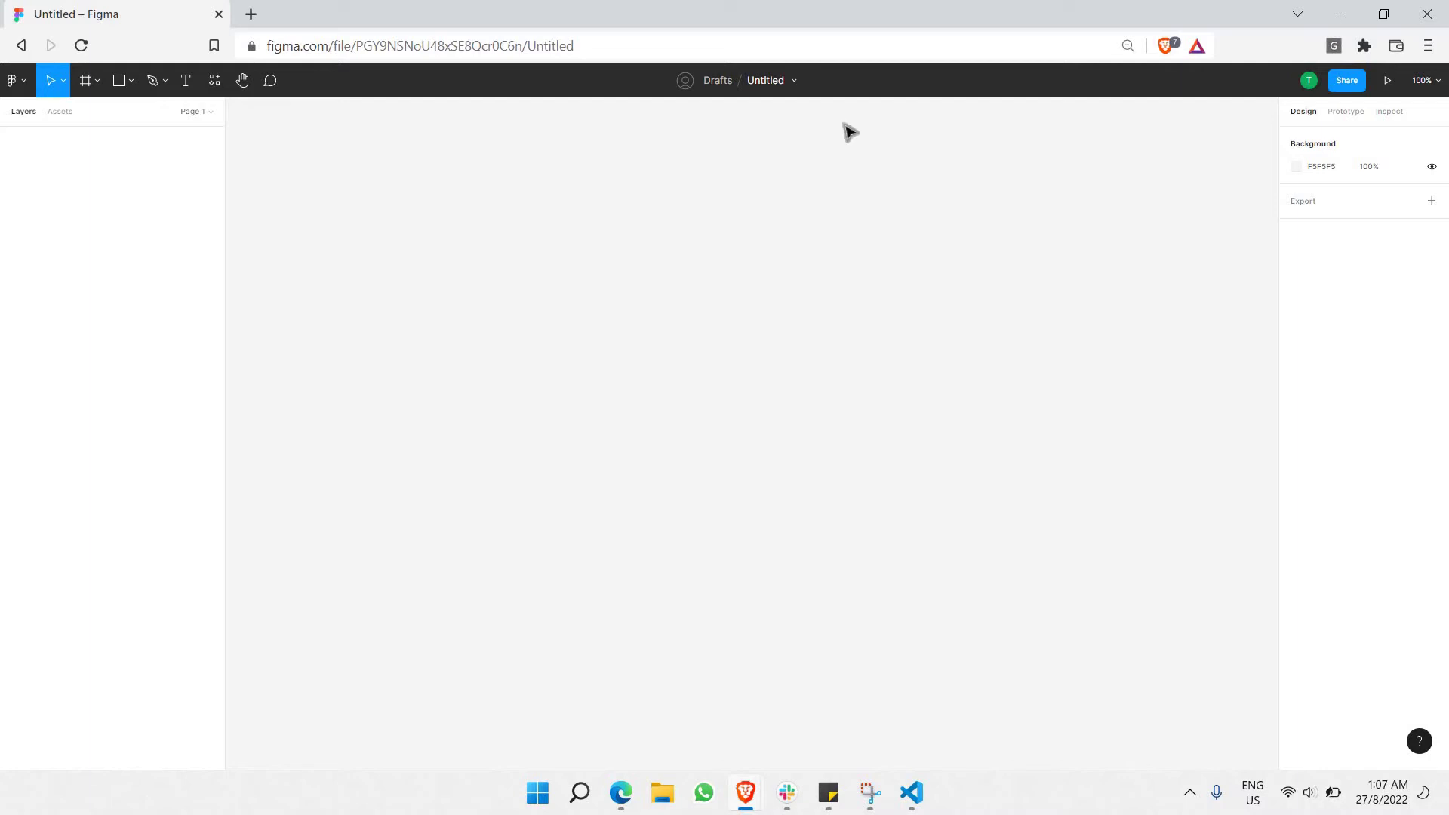
Raise the browser page zoom to 100% and choose the Frame tool.
click(1429, 48)
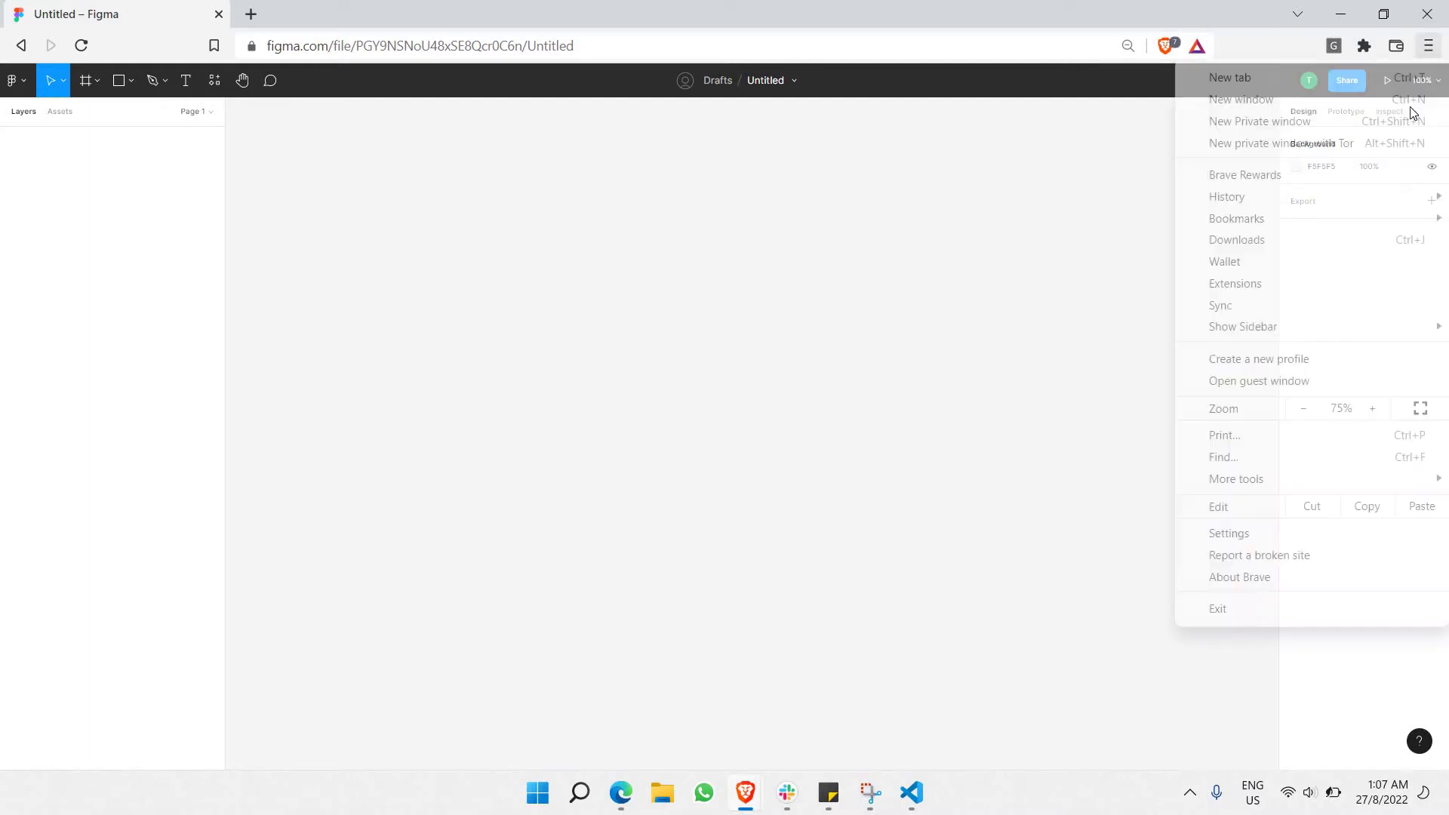
click(1372, 409)
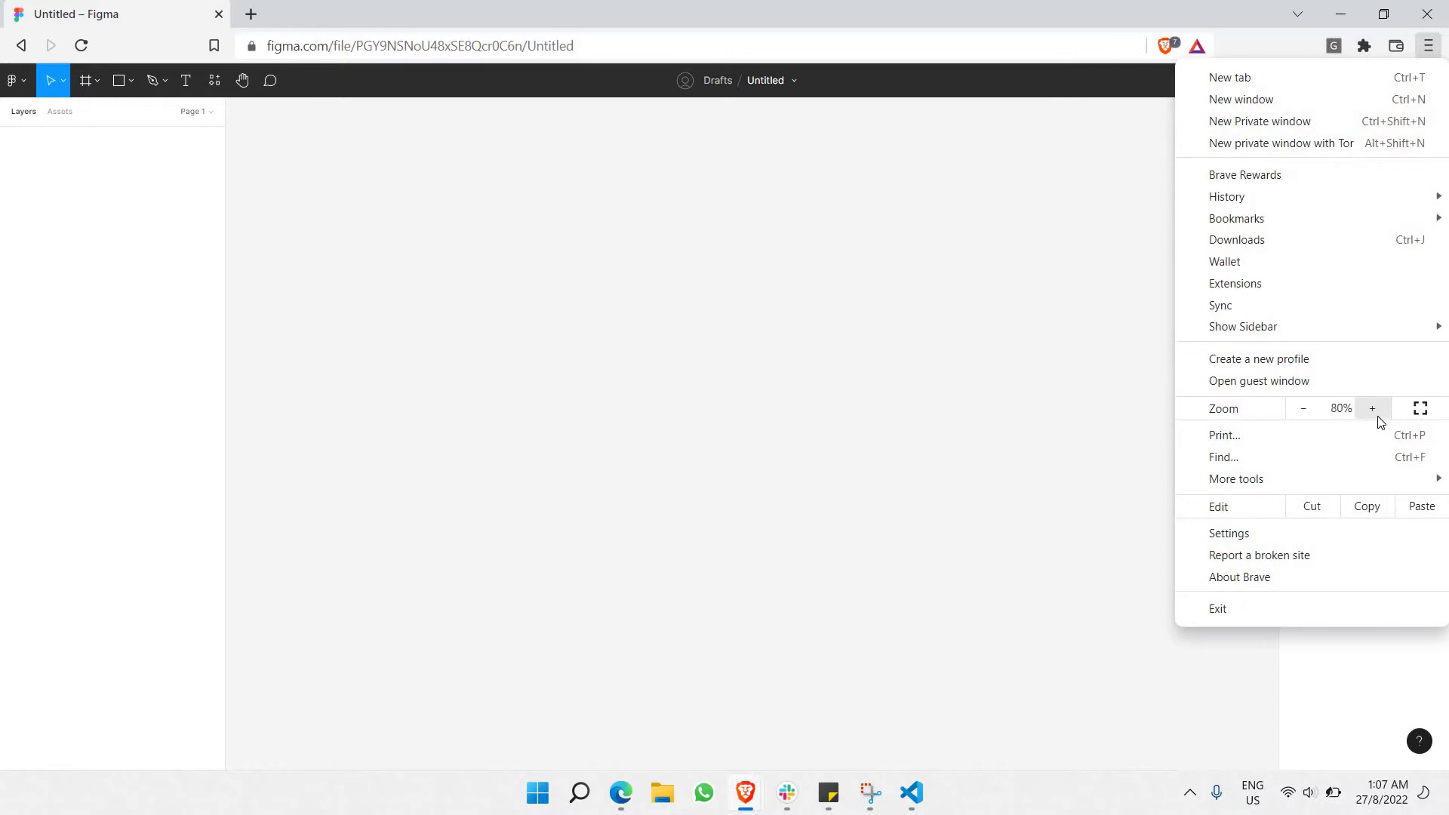
click(1373, 408)
click(1372, 409)
click(701, 349)
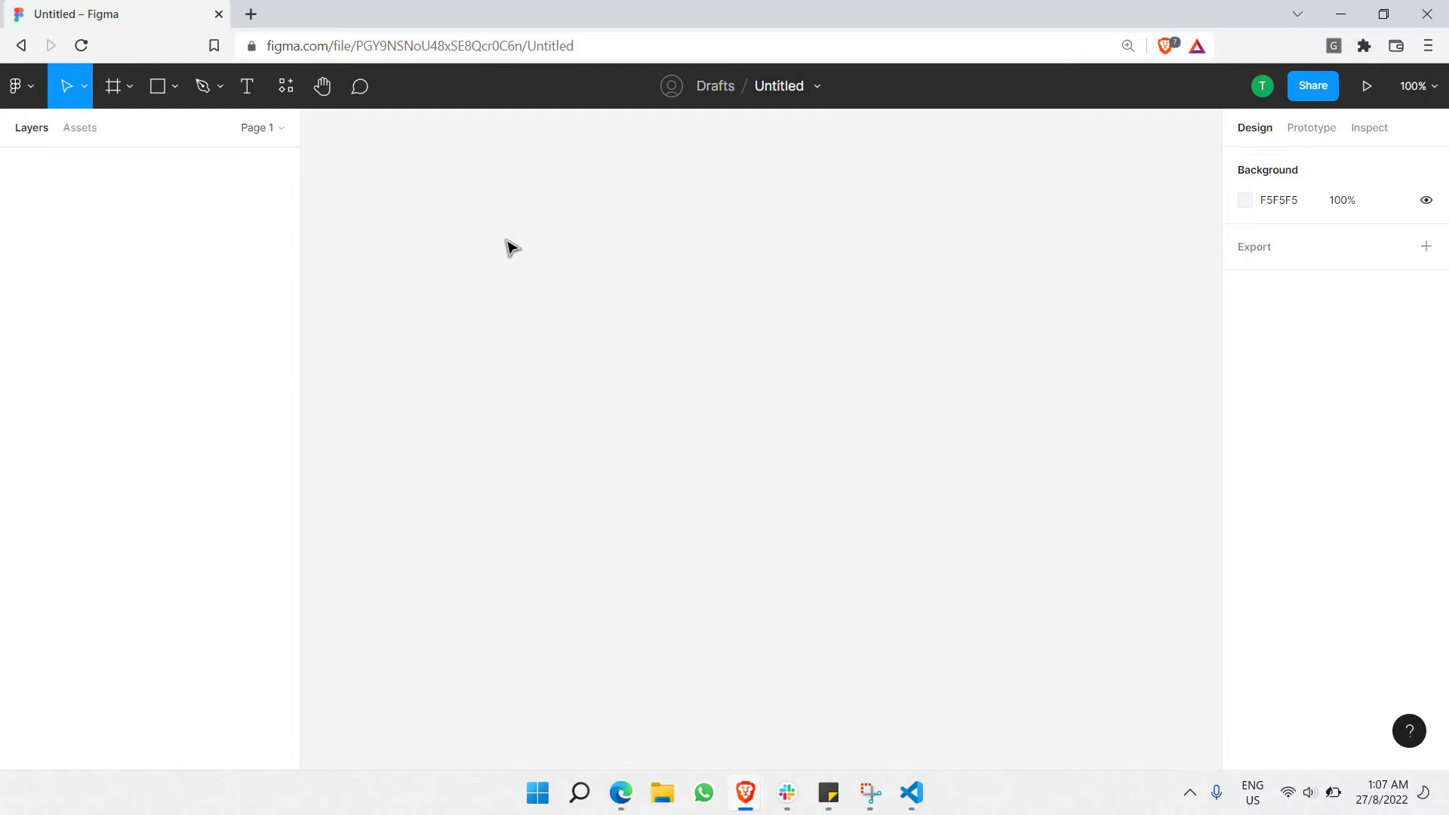
click(129, 89)
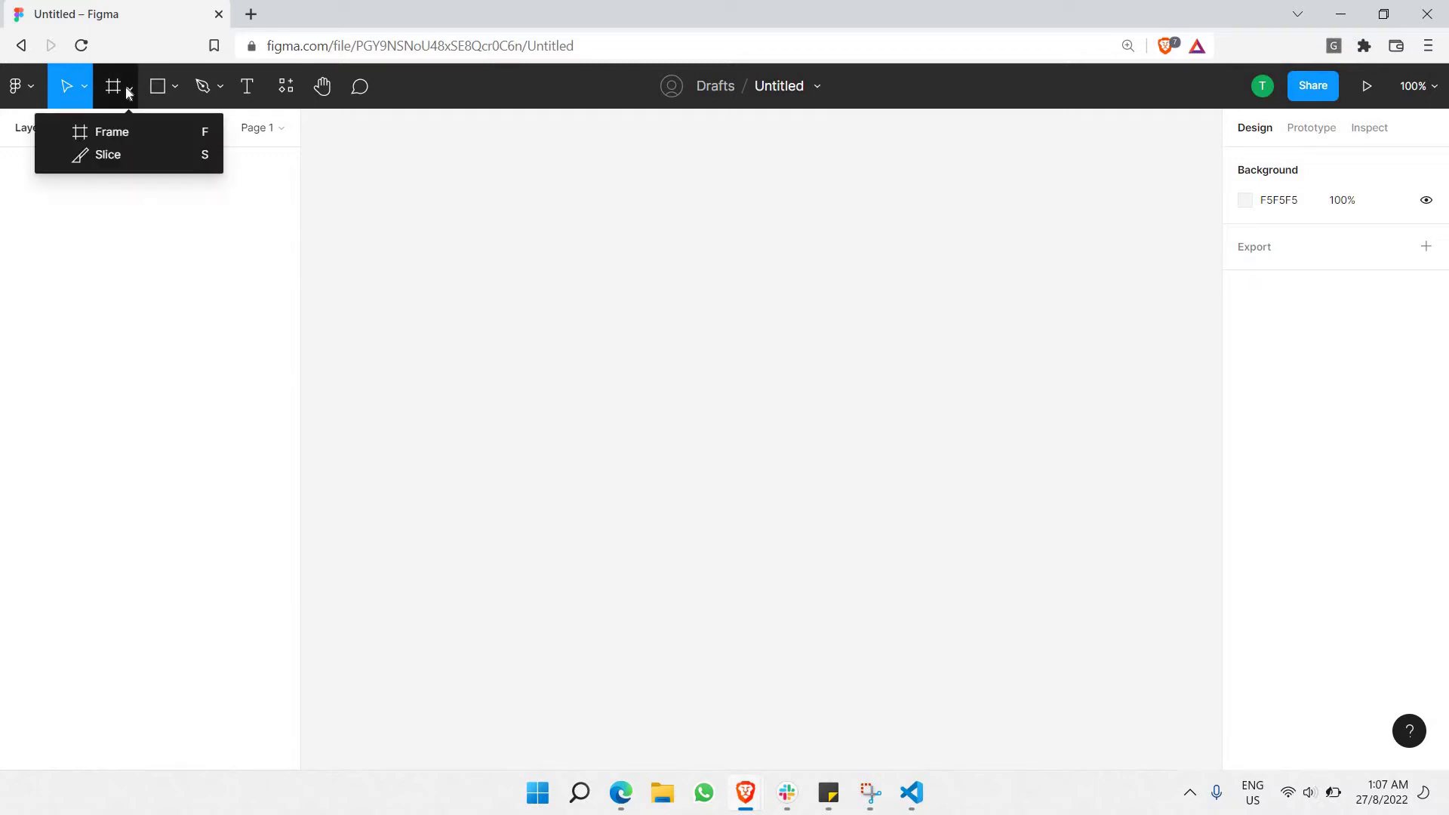
click(126, 130)
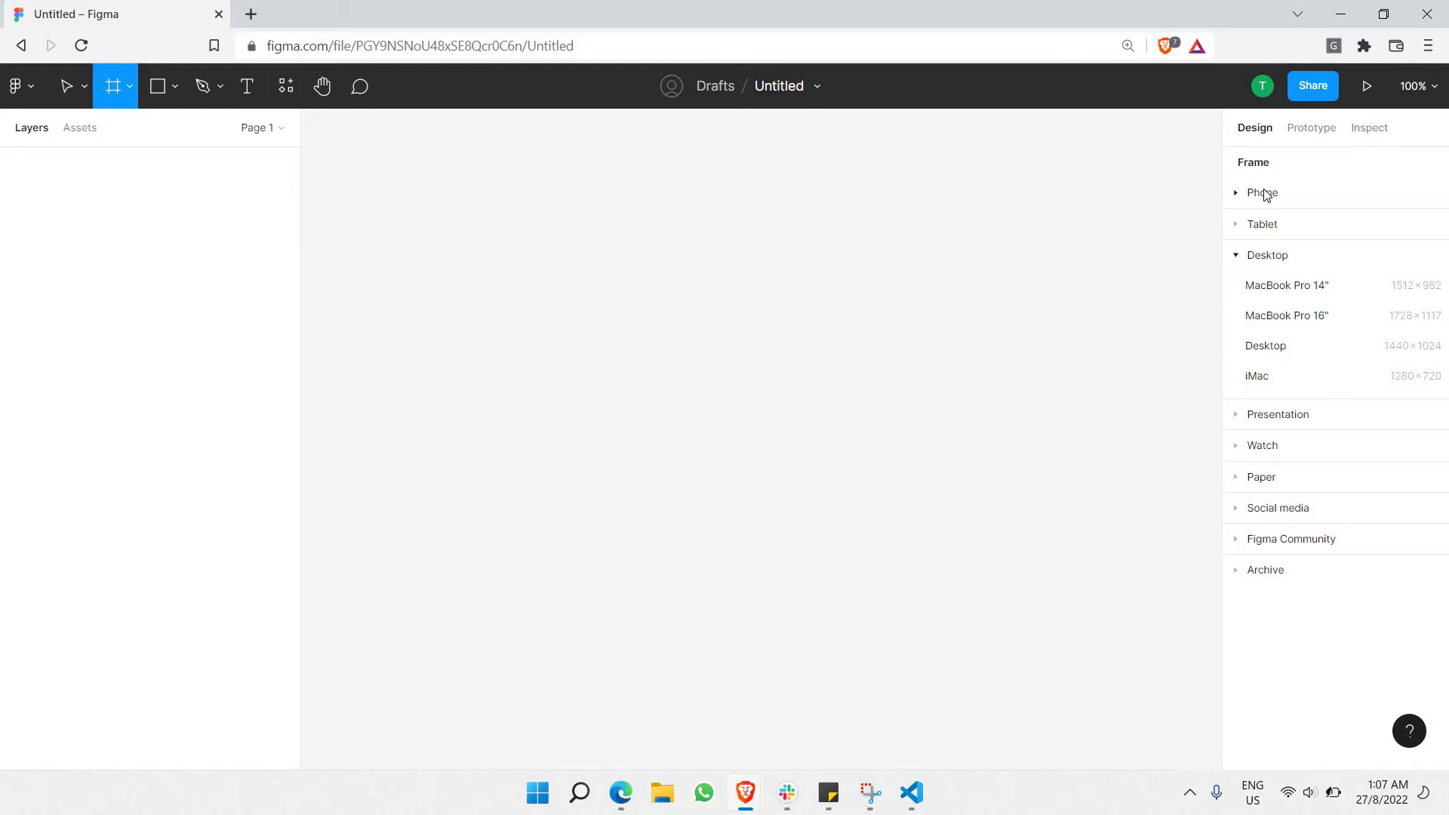
click(1258, 257)
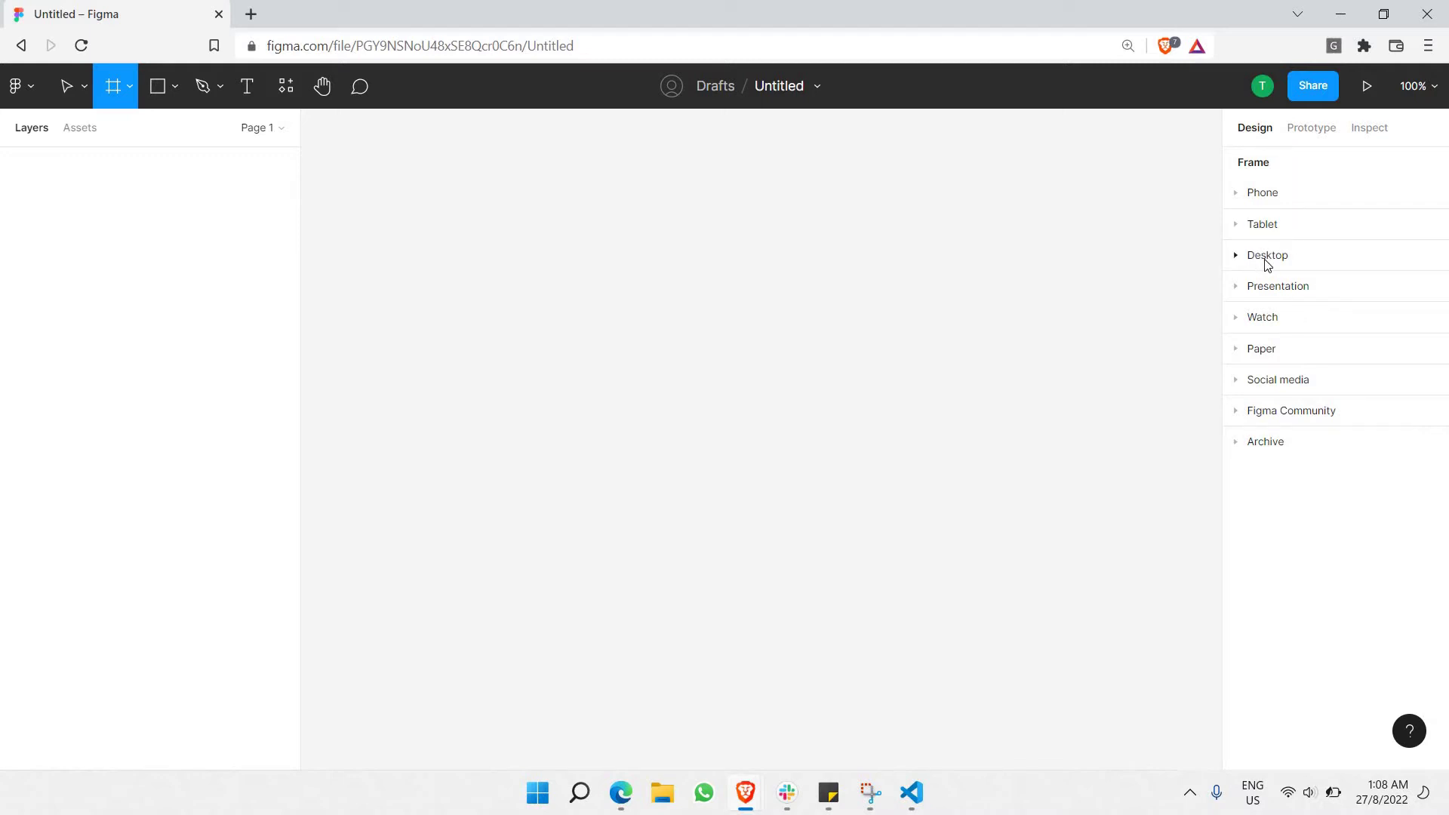
Enlarge the browser zoom two more steps and delete a stray 100×100 frame.
click(1427, 45)
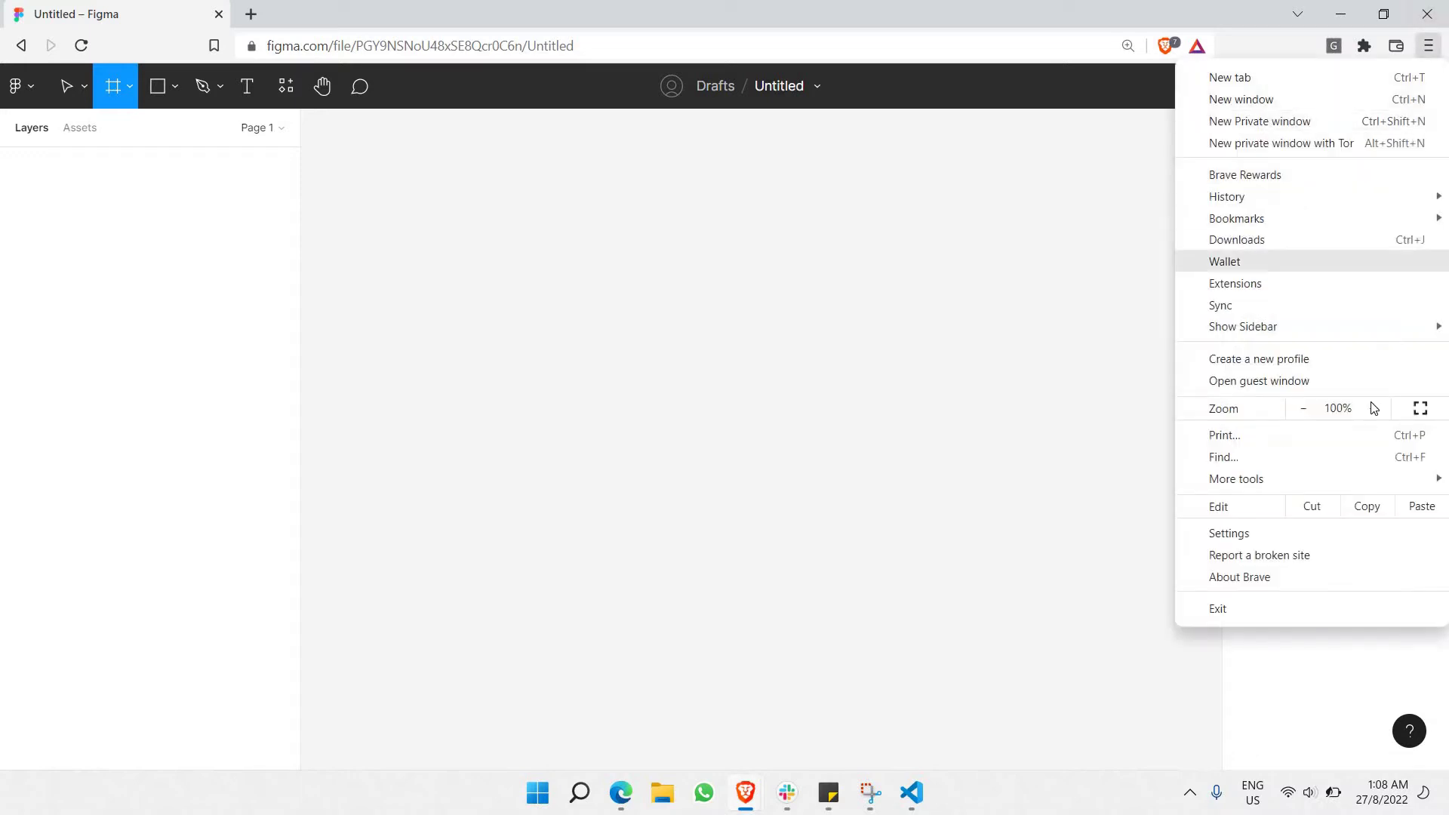
click(1367, 408)
click(1367, 408)
click(1112, 478)
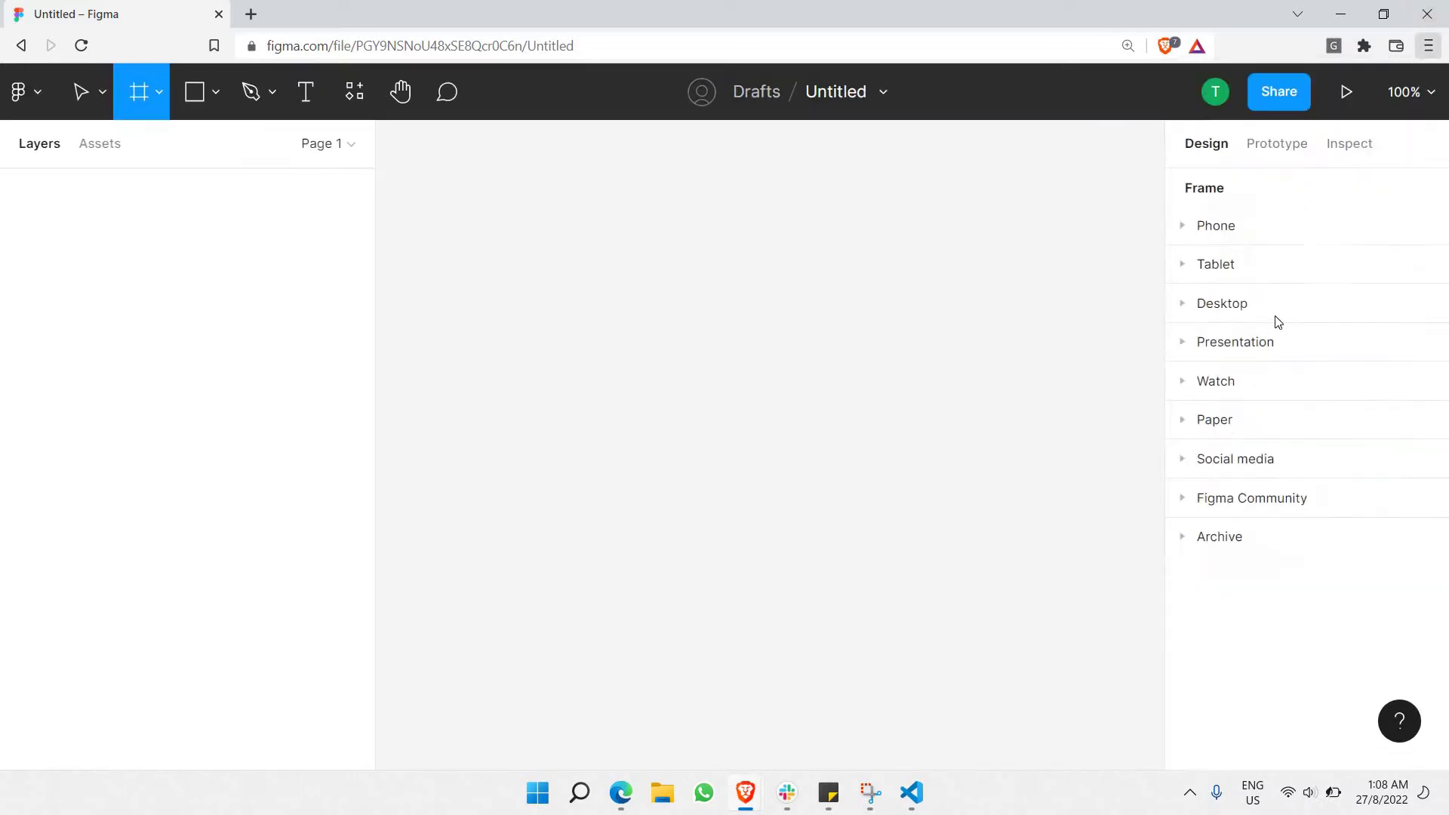
click(1053, 417)
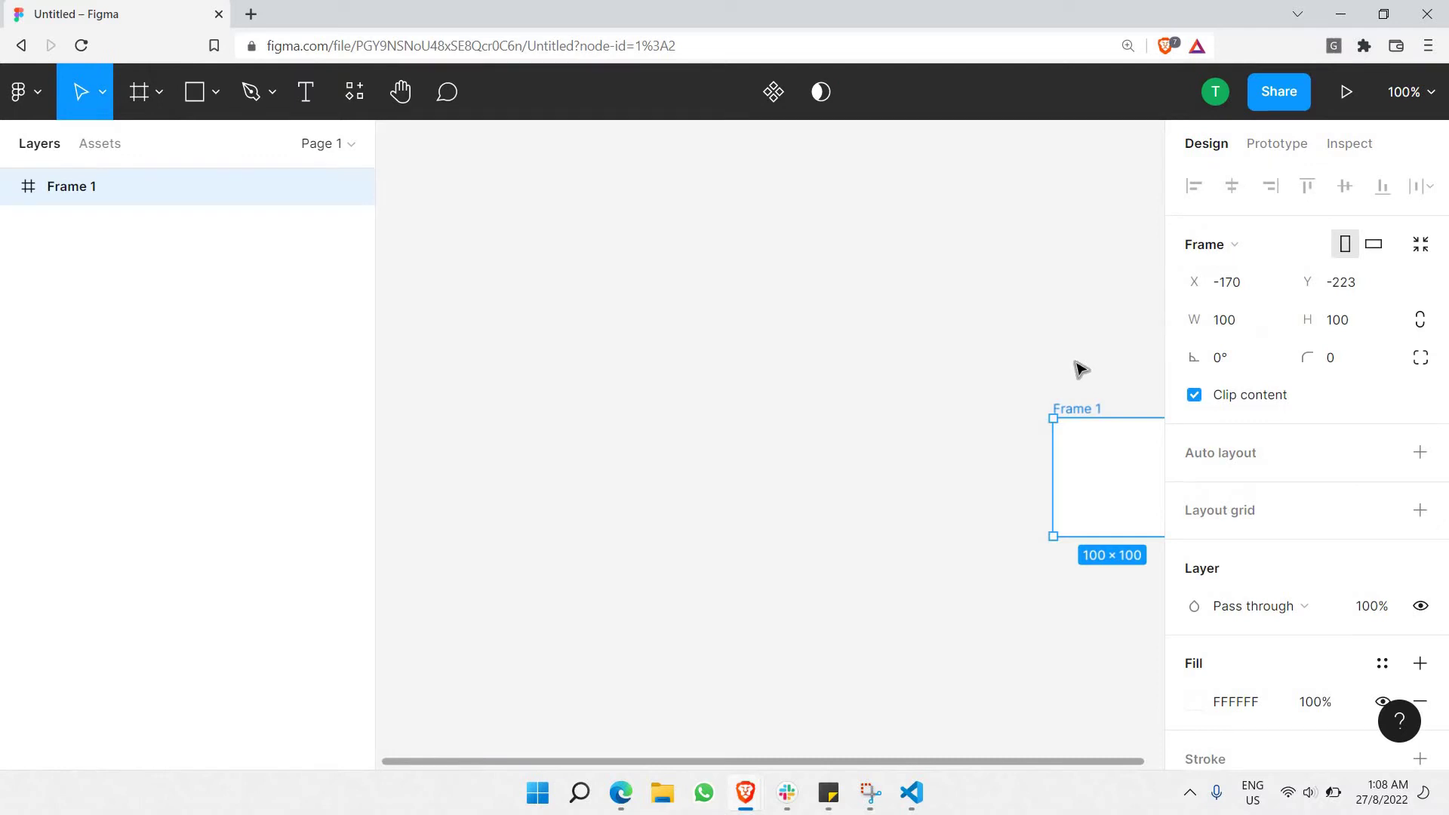
key(Delete)
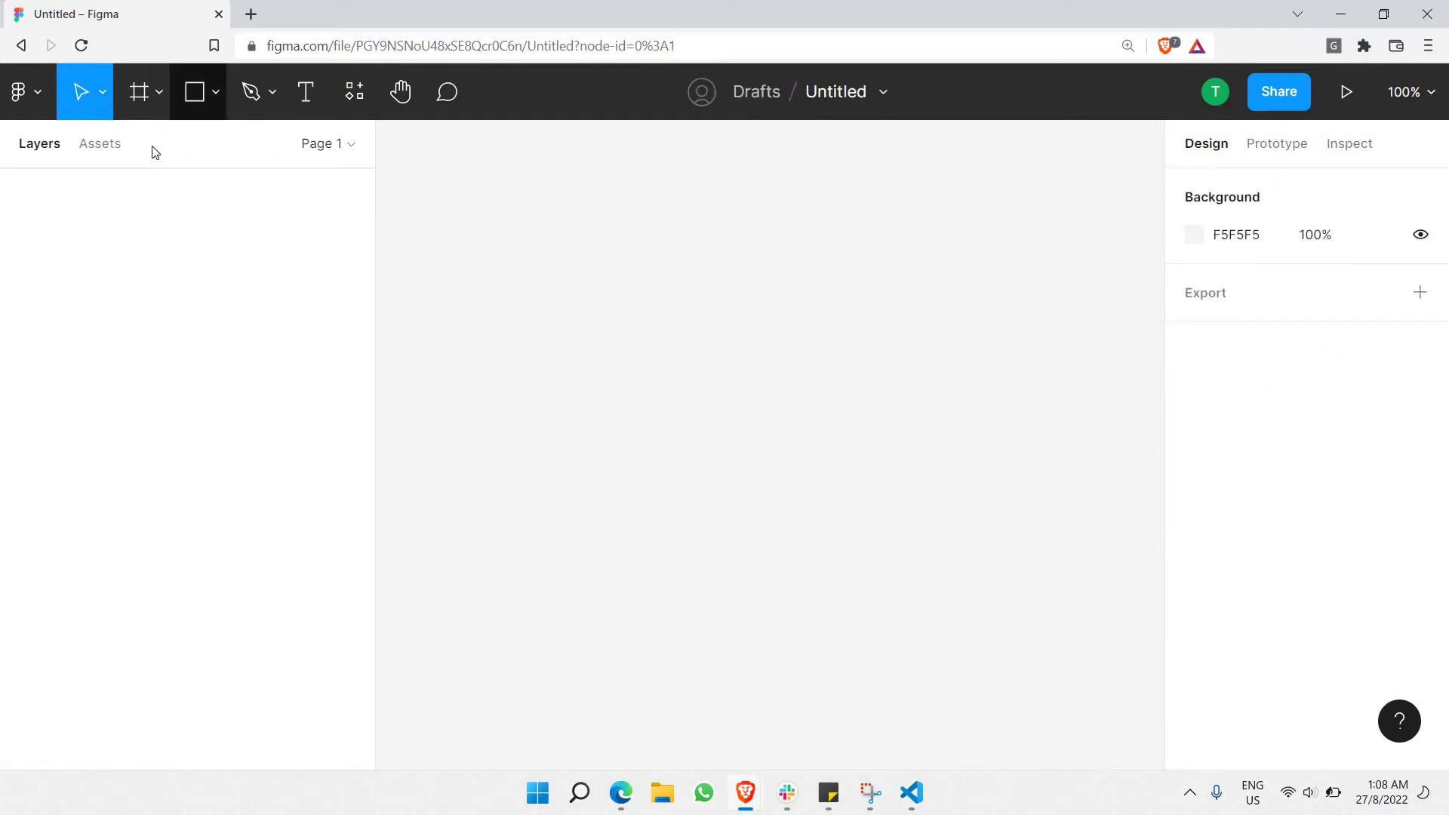
Create a 1440×1024 frame from the Desktop presets.
click(159, 92)
key(f)
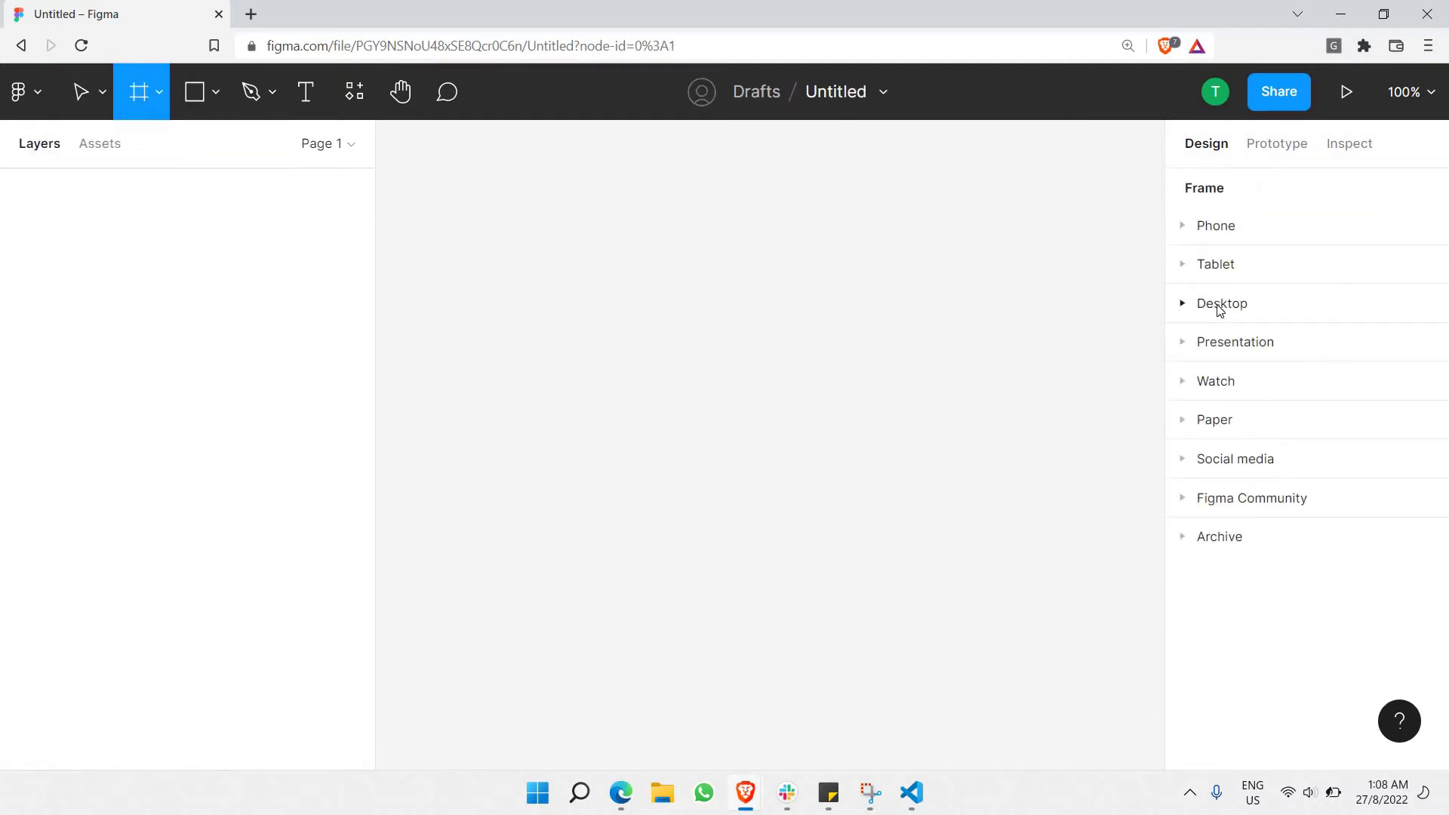
click(1221, 306)
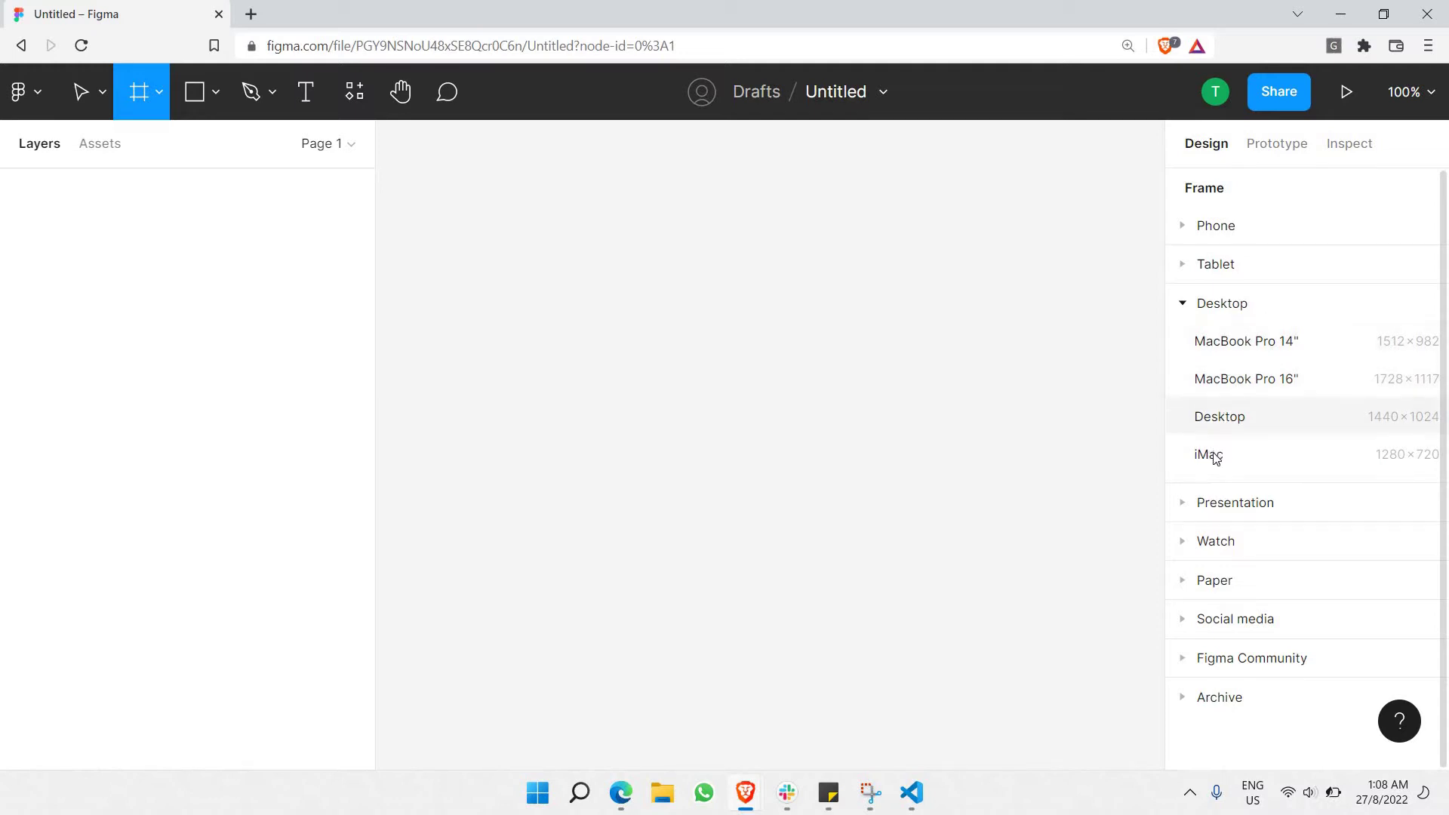
click(1253, 420)
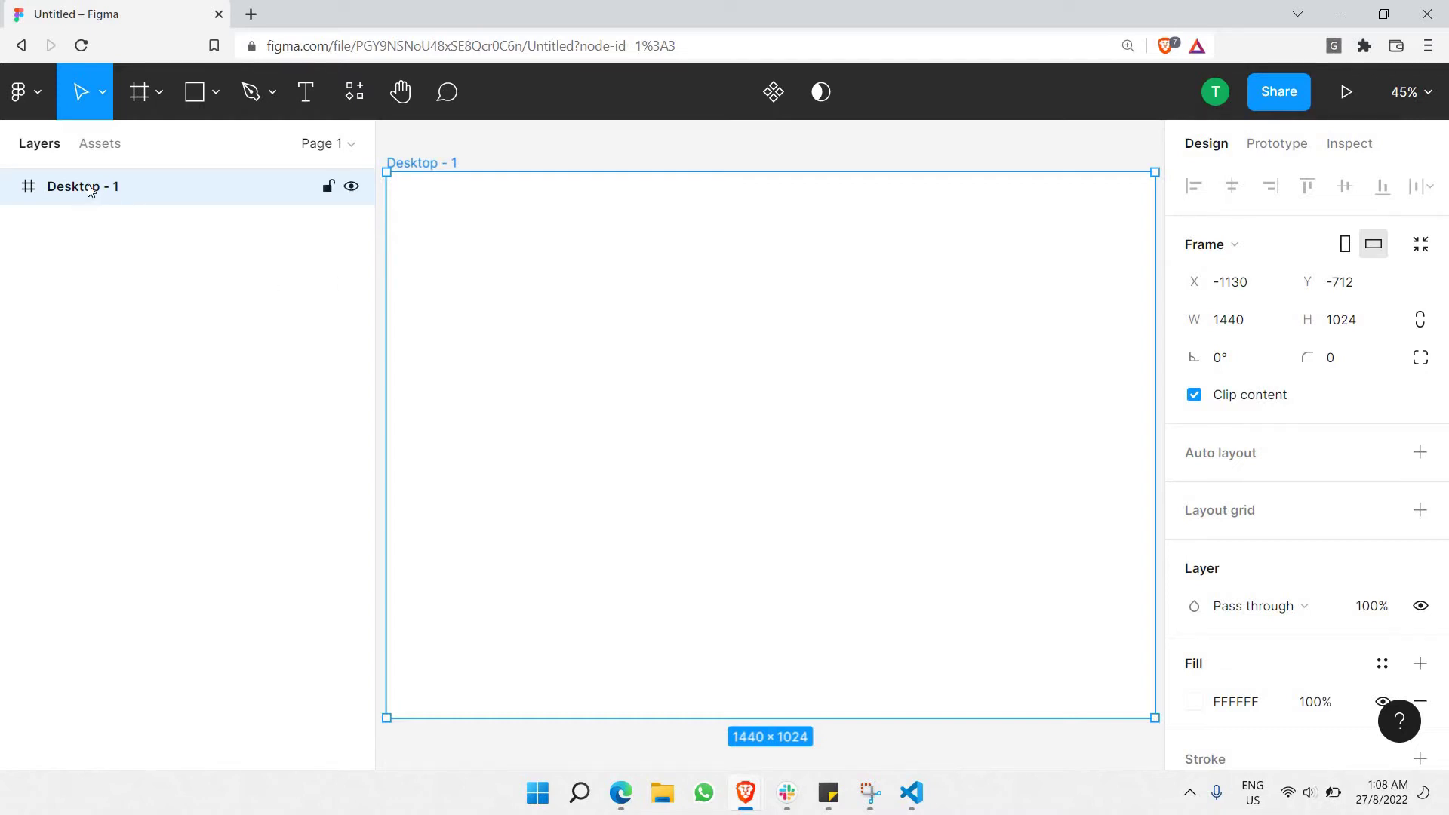
Rename the Desktop - 1 layer to 'Main frame' in the Layers panel.
double_click(110, 188)
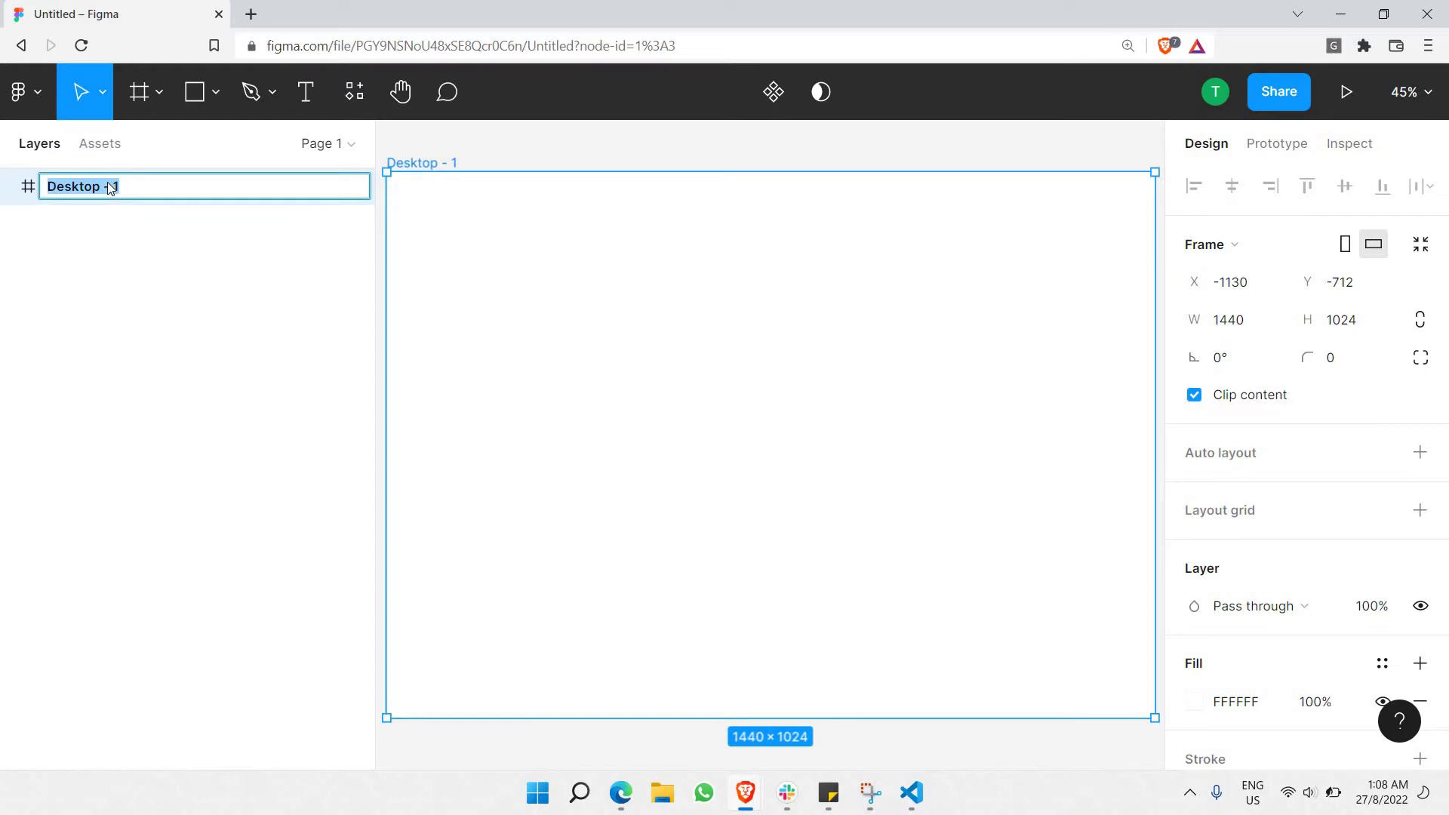
text(Featu)
key(BackSpace)
key(BackSpace)
key(BackSpace)
key(BackSpace)
text(i)
key(BackSpace)
key(BackSpace)
text(Mian)
key(BackSpace)
key(BackSpace)
key(BackSpace)
text(aiest)
key(BackSpace)
key(BackSpace)
key(BackSpace)
text(n frame)
key(Return)
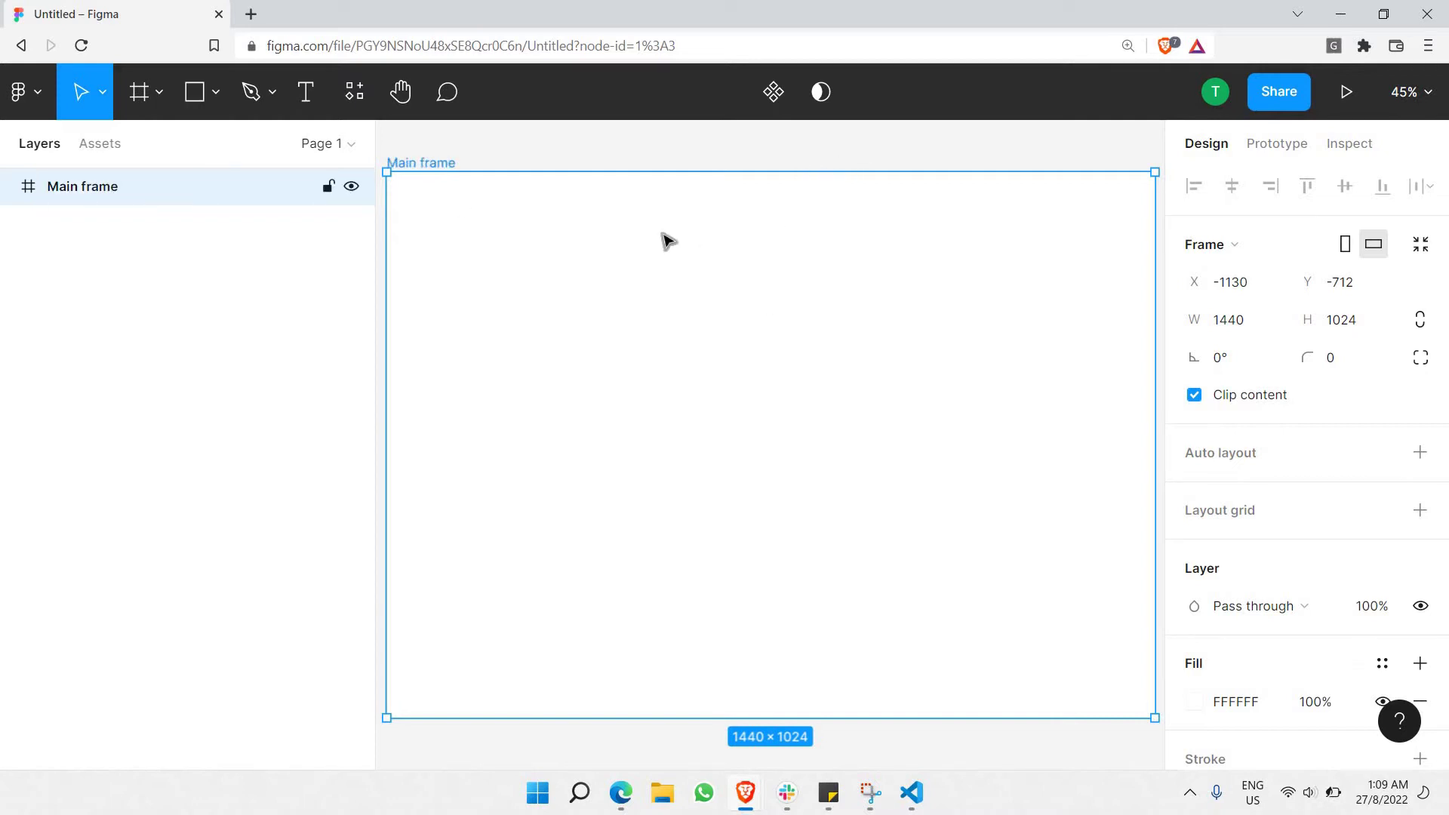
Change the page background colour to gray AEAEAE.
click(703, 158)
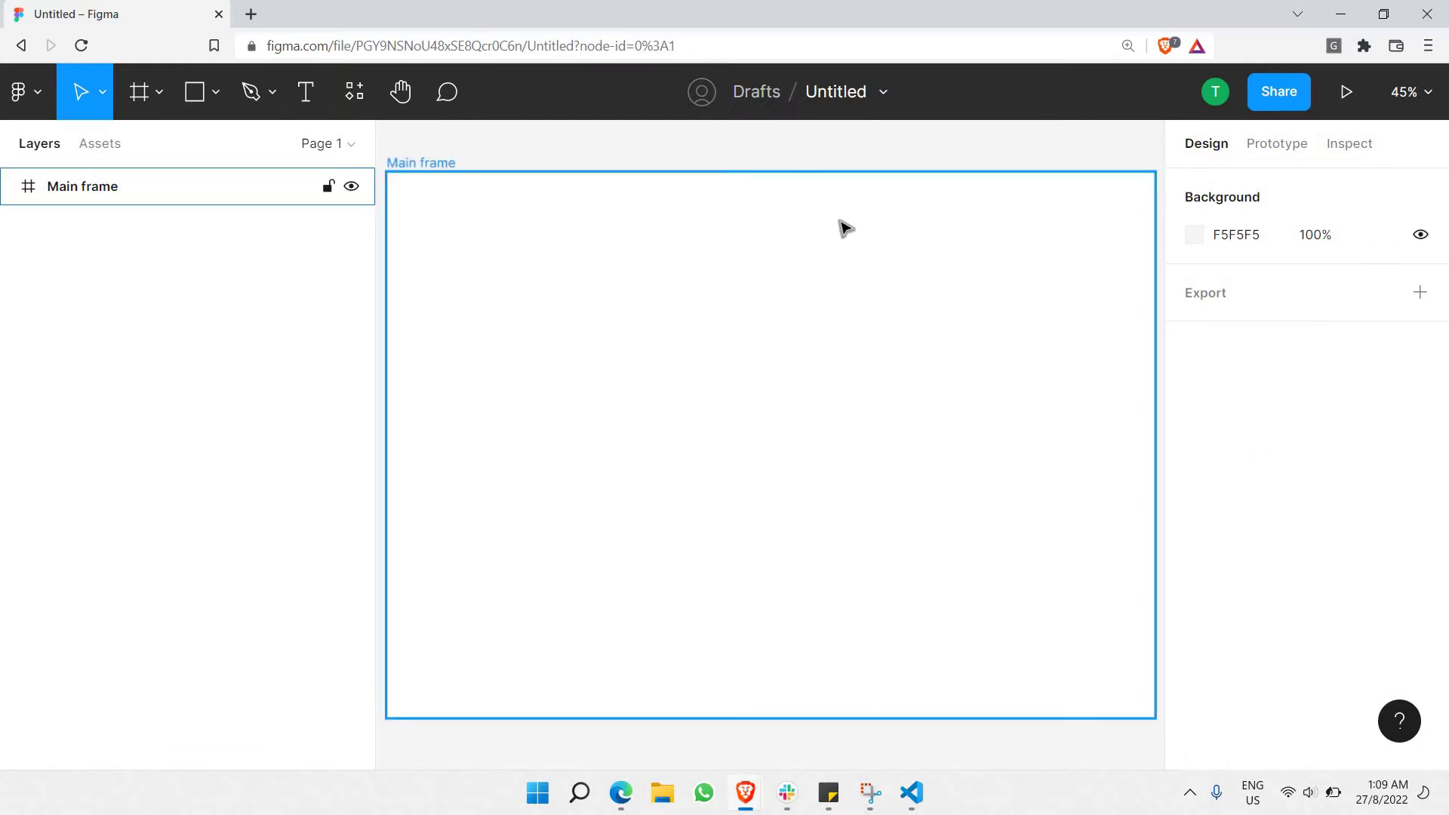
click(381, 171)
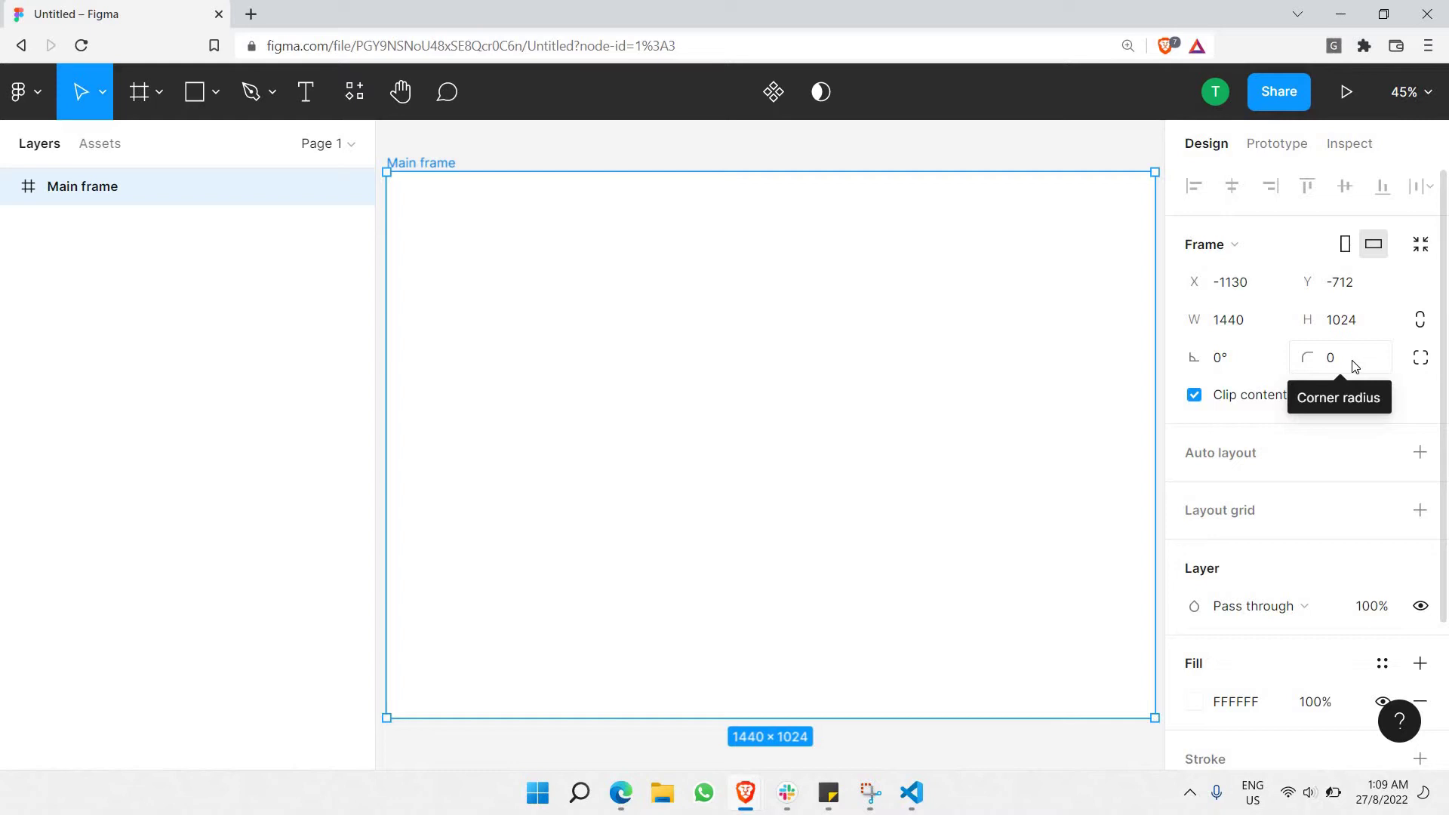
click(1355, 367)
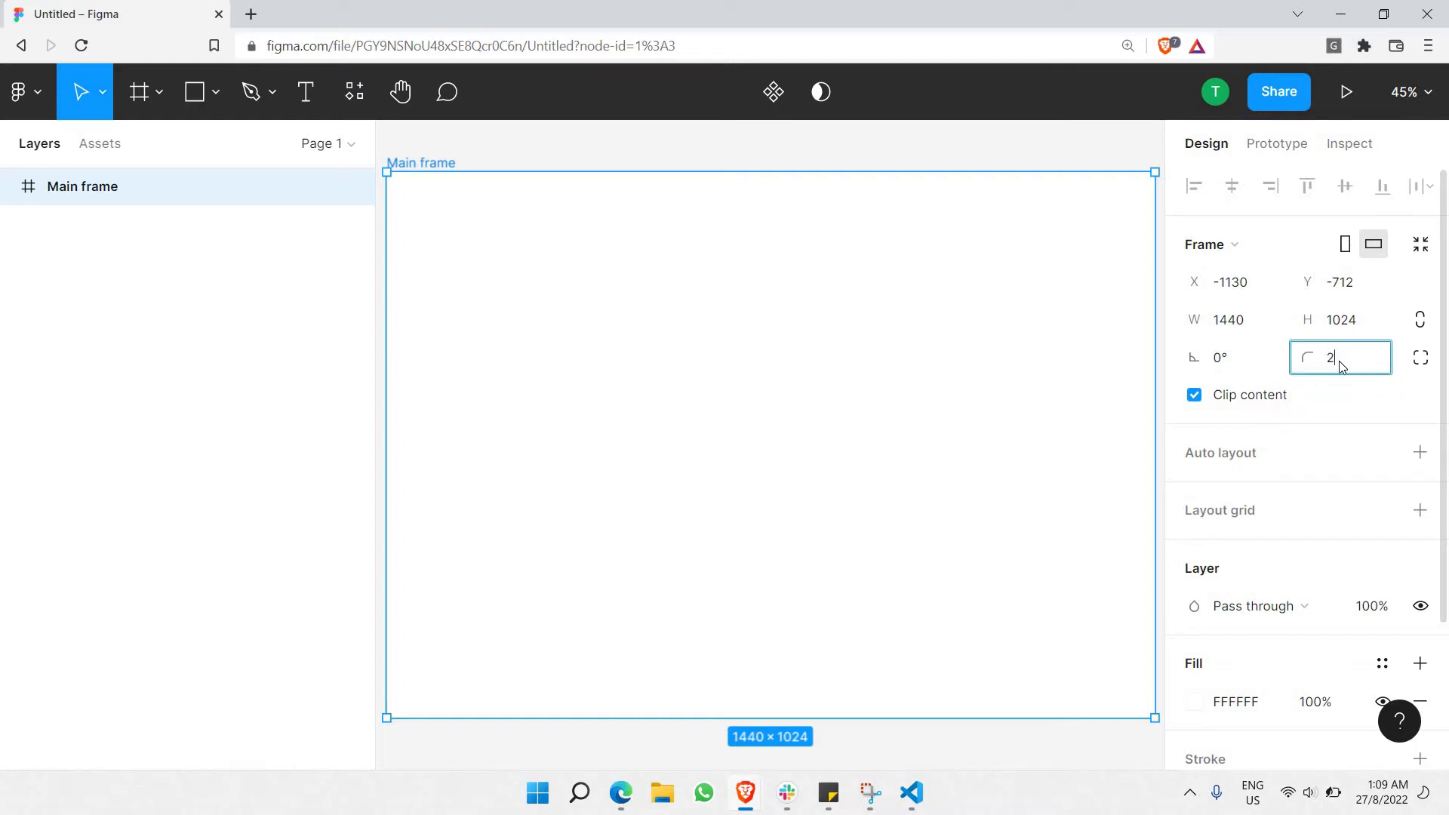
click(1116, 144)
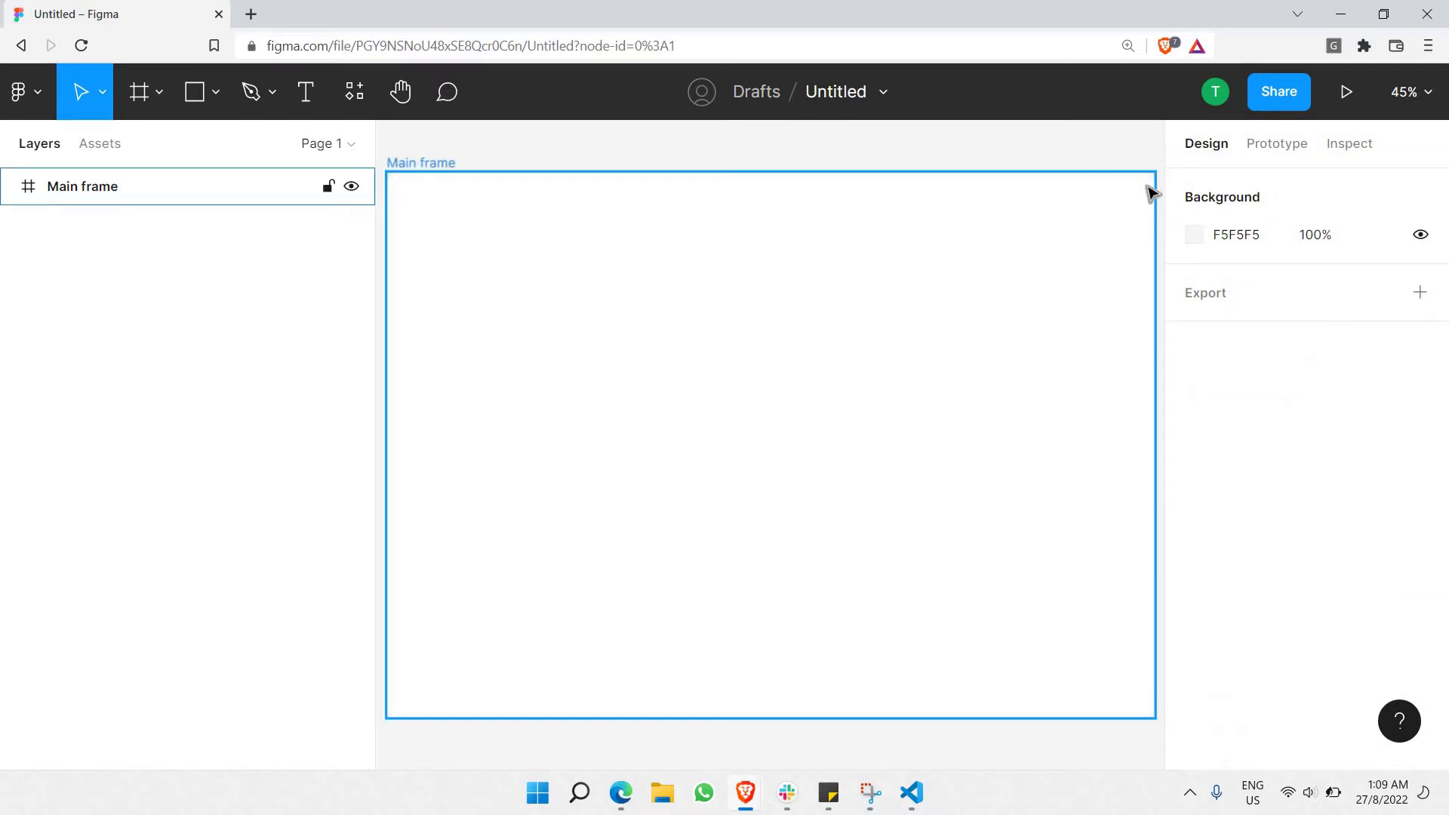
click(1194, 235)
drag(905, 229, 745, 156)
click(1142, 155)
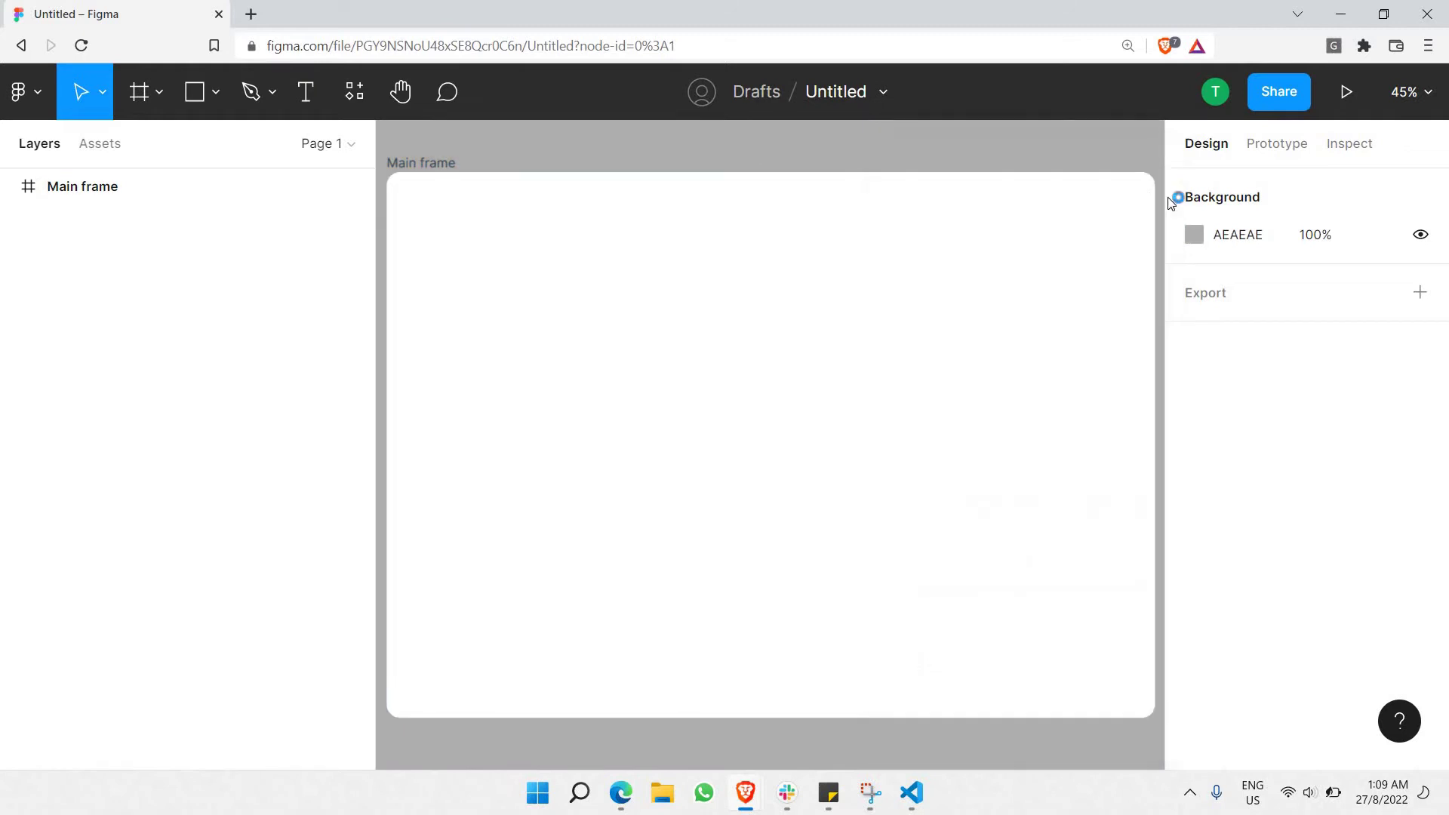
Set Main frame's corner radius to 35.
click(1143, 206)
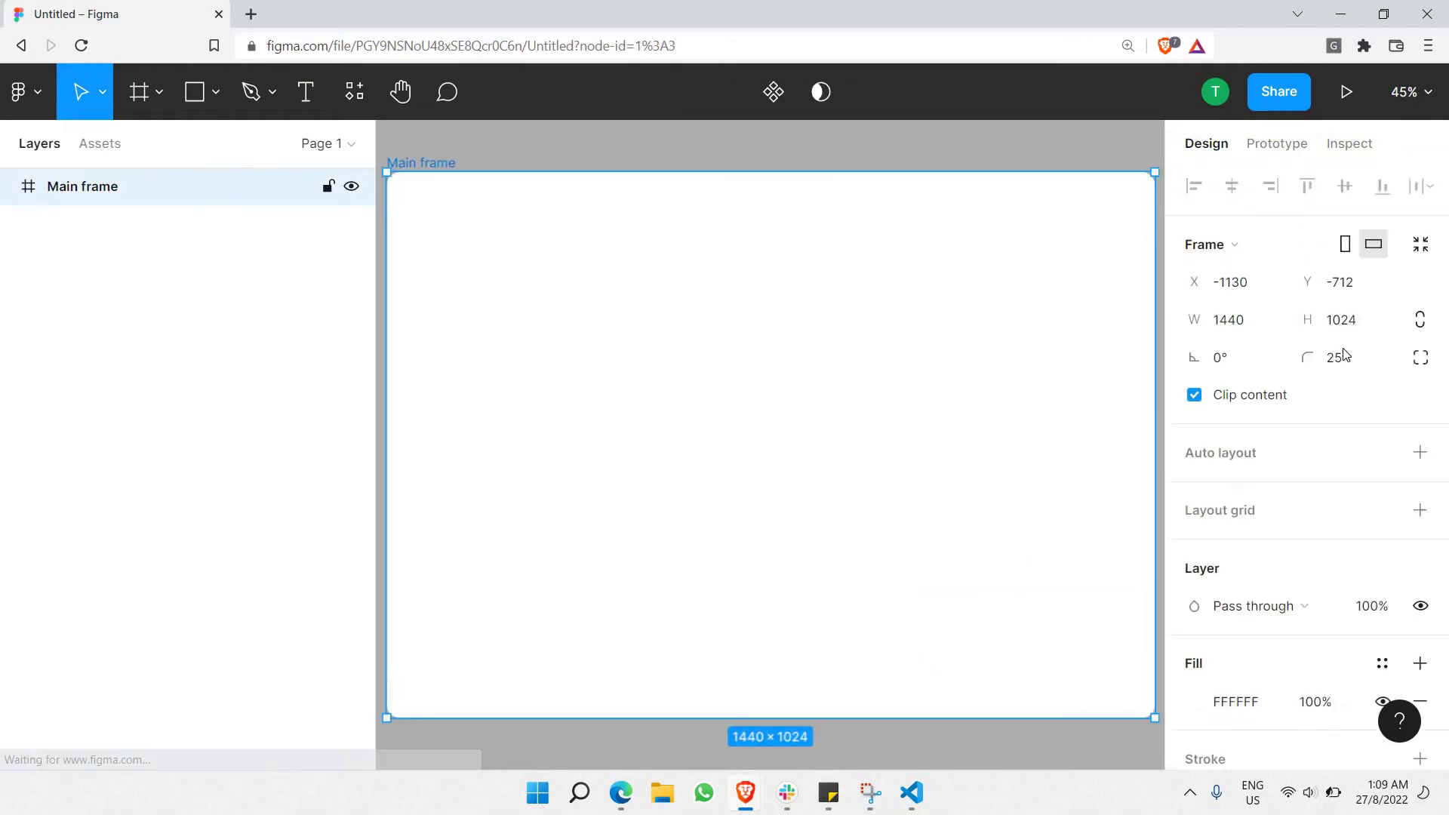
click(1347, 358)
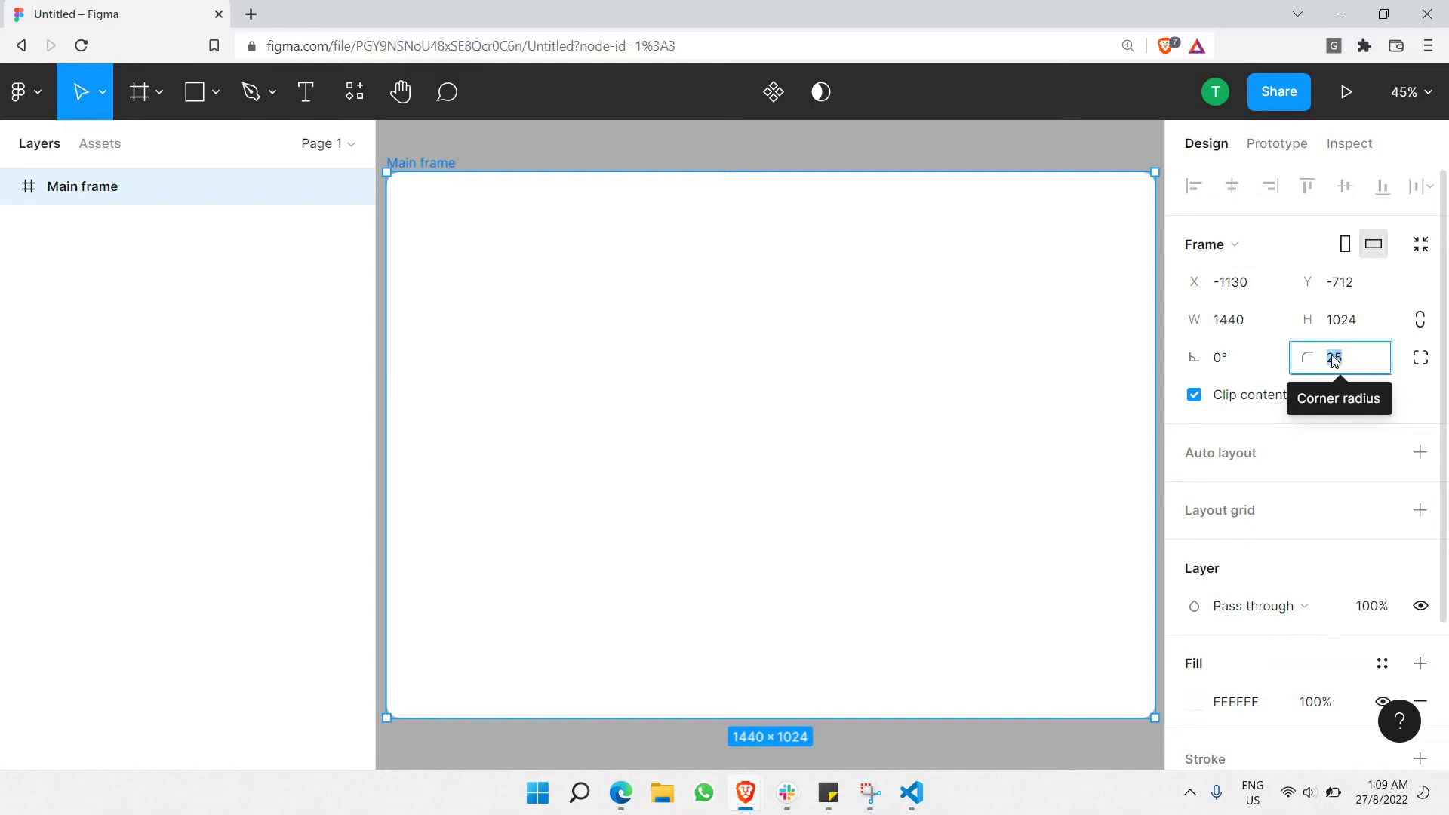
text(35)
key(Return)
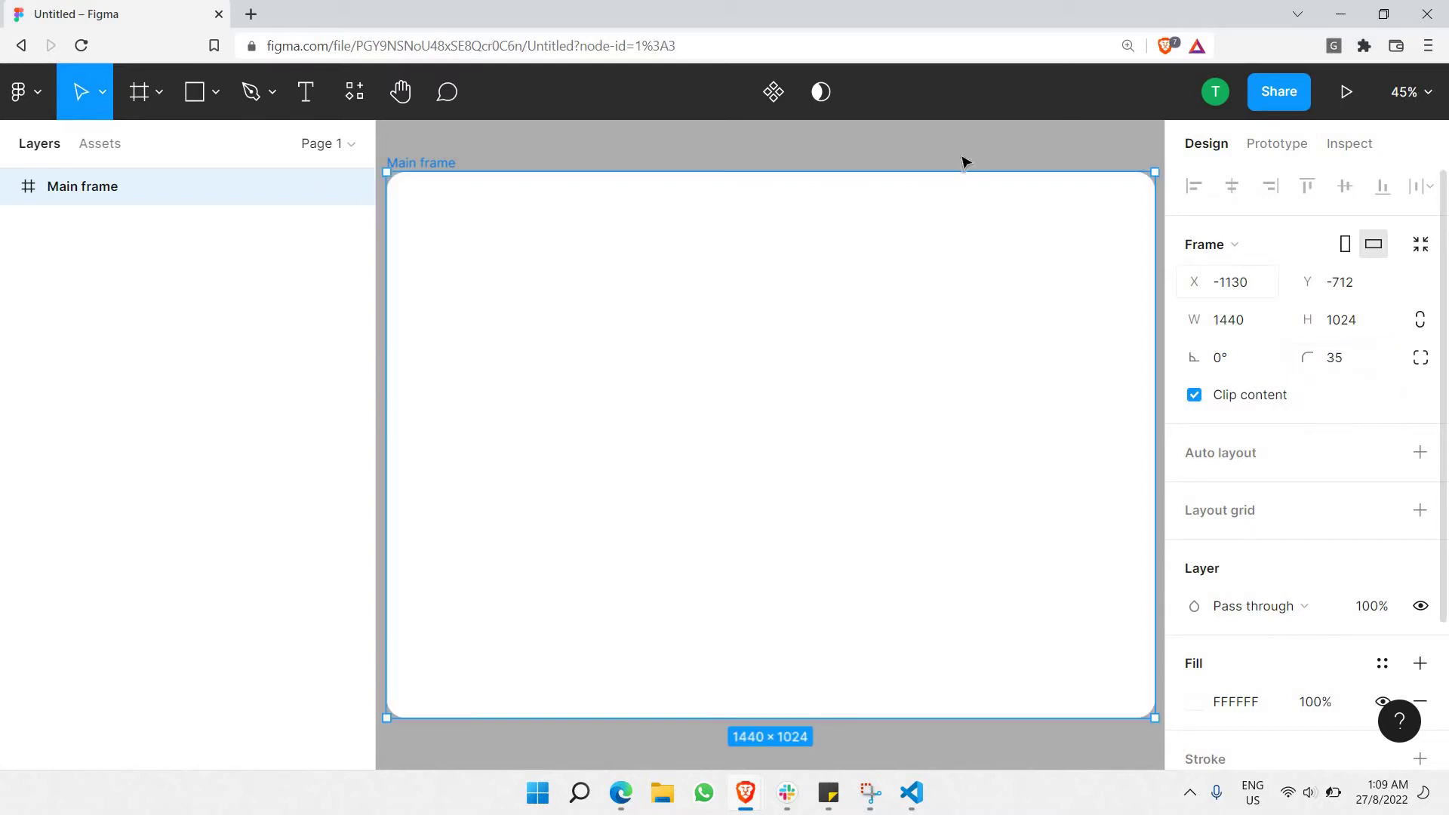
click(964, 159)
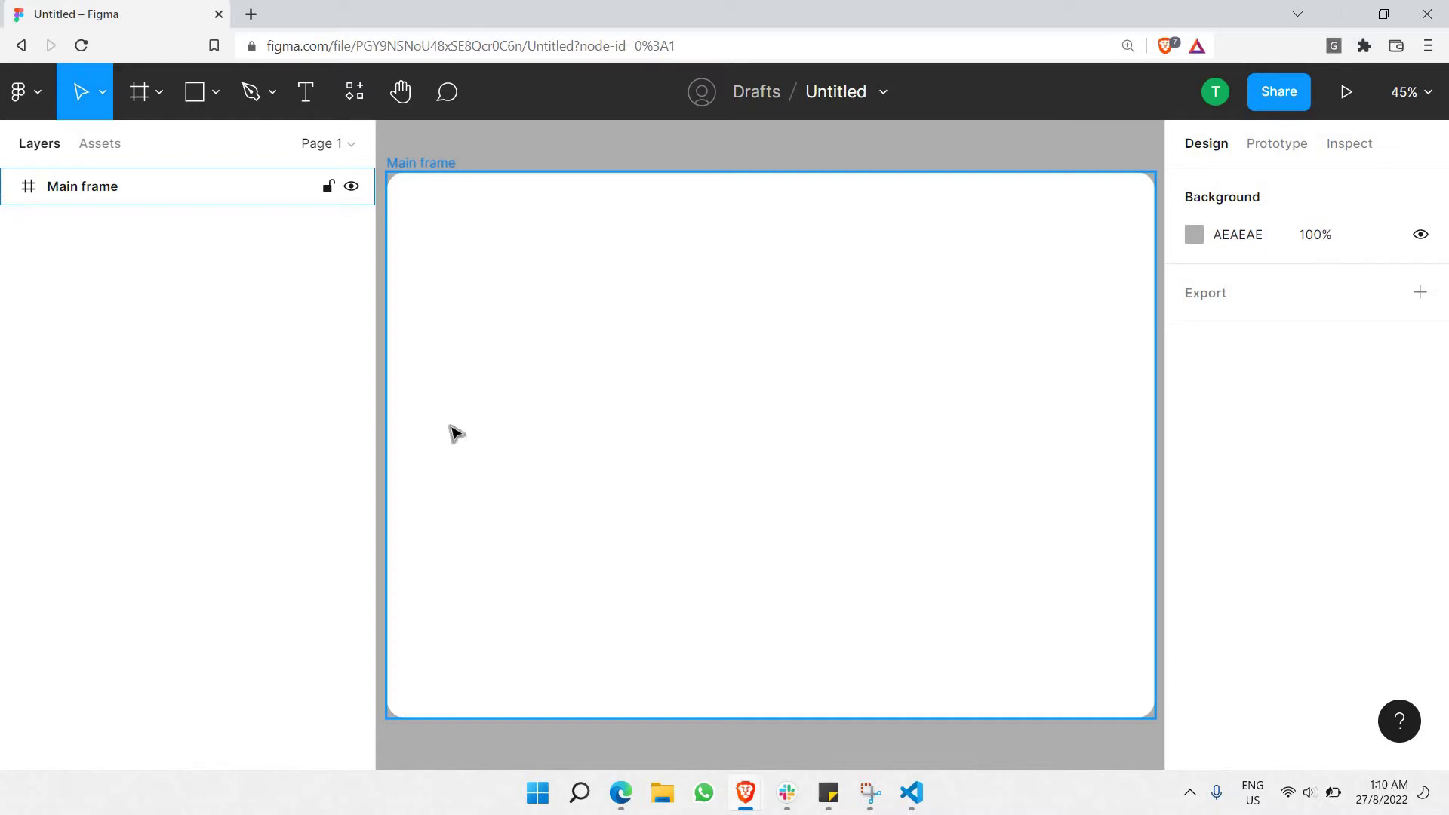
Draw a vertical line spanning Main frame's full 1024 height.
click(190, 92)
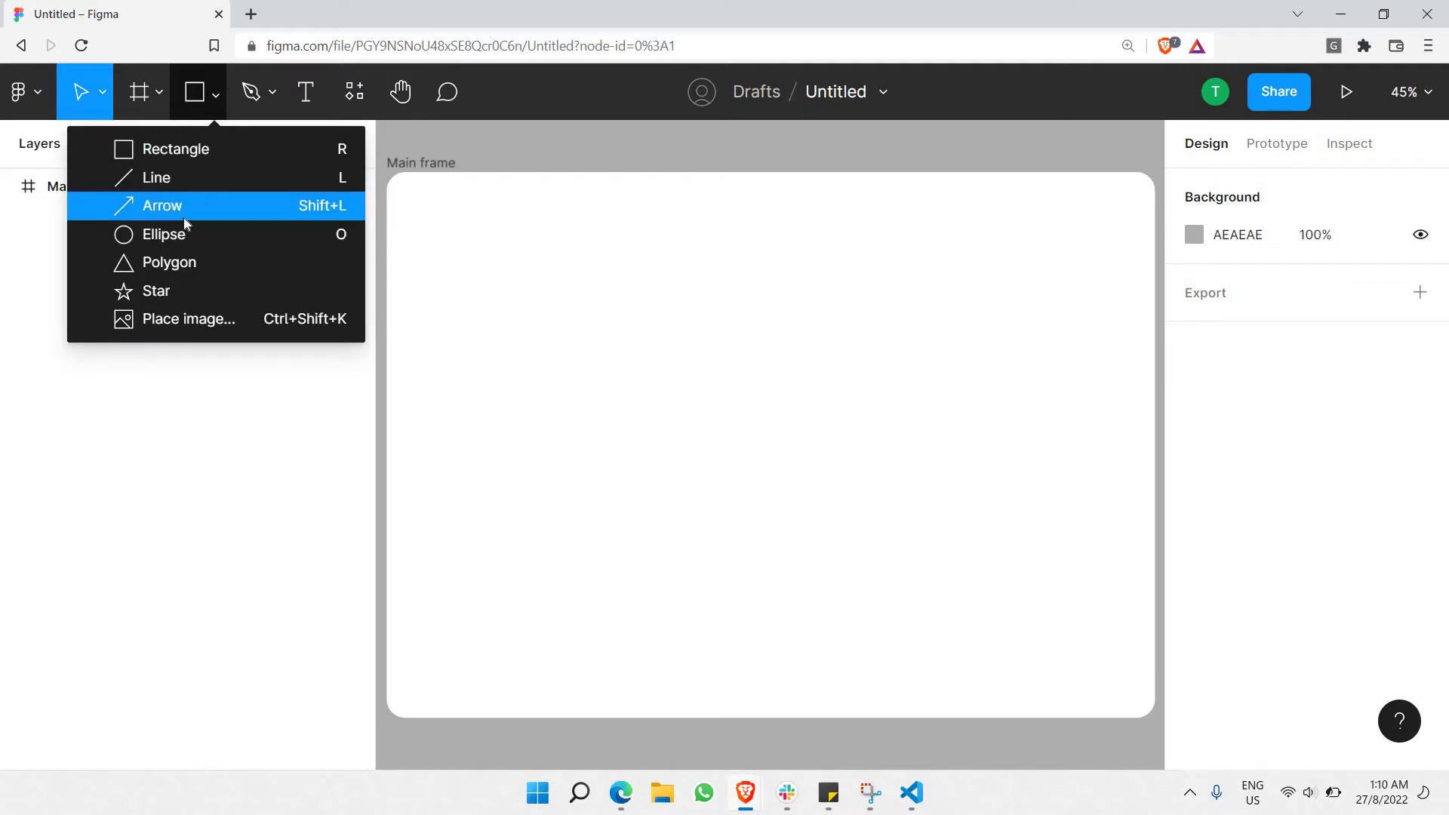
click(133, 181)
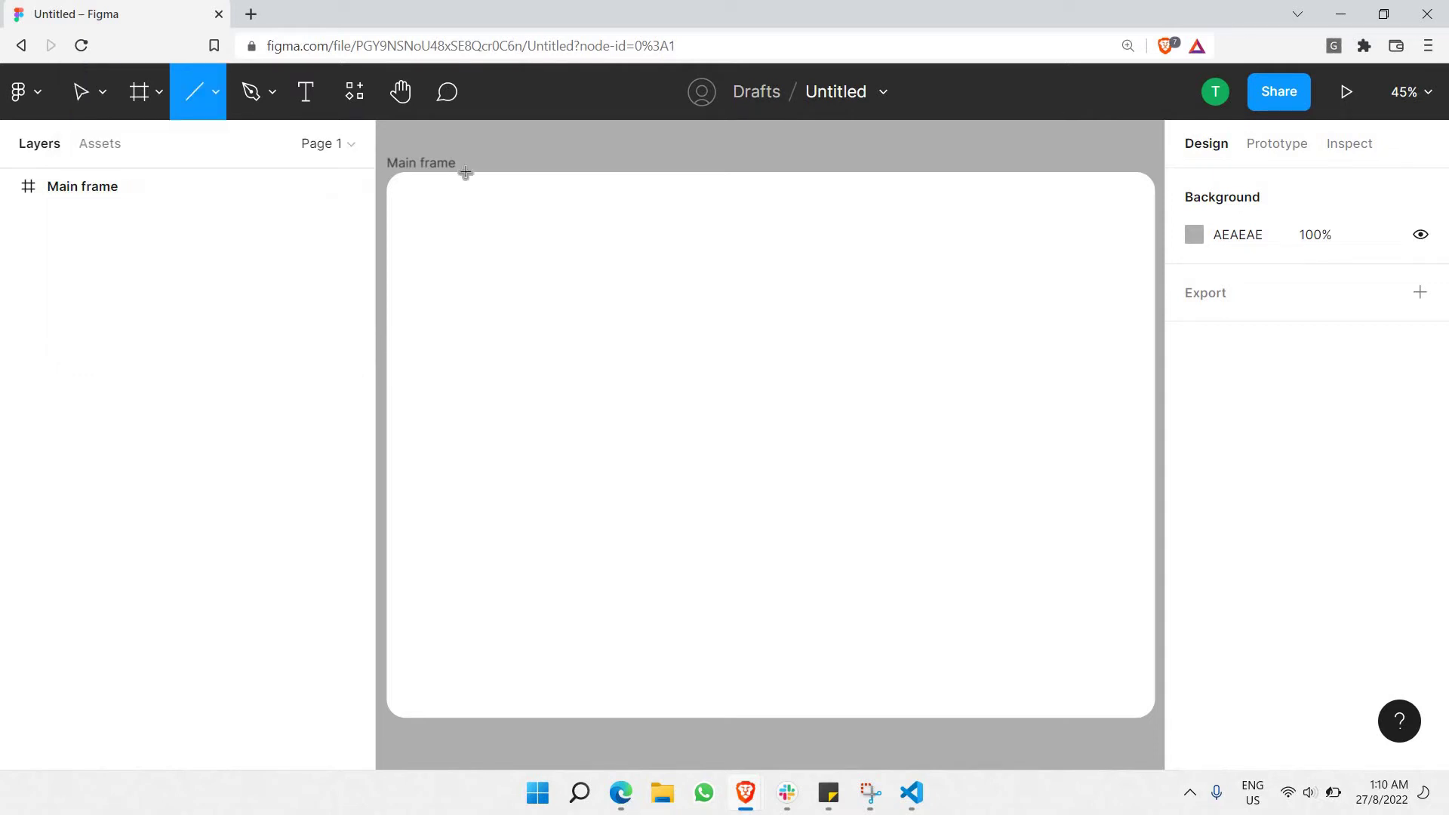
mouse_move(463, 173)
mouse_down()
mouse_move(485, 250)
mouse_move(477, 315)
mouse_up()
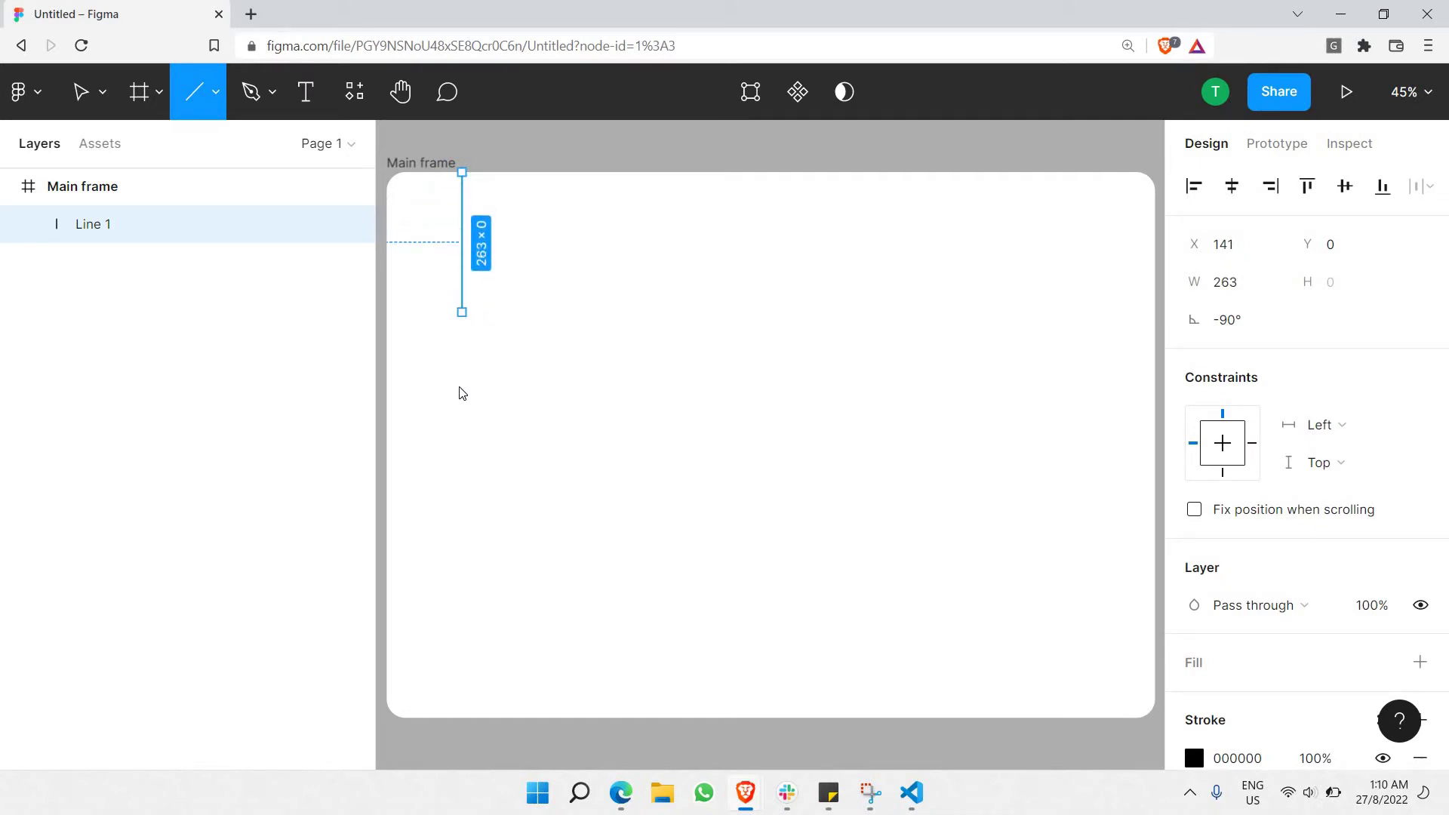
mouse_move(462, 393)
mouse_down()
mouse_move(443, 508)
mouse_move(465, 566)
mouse_move(405, 720)
mouse_up()
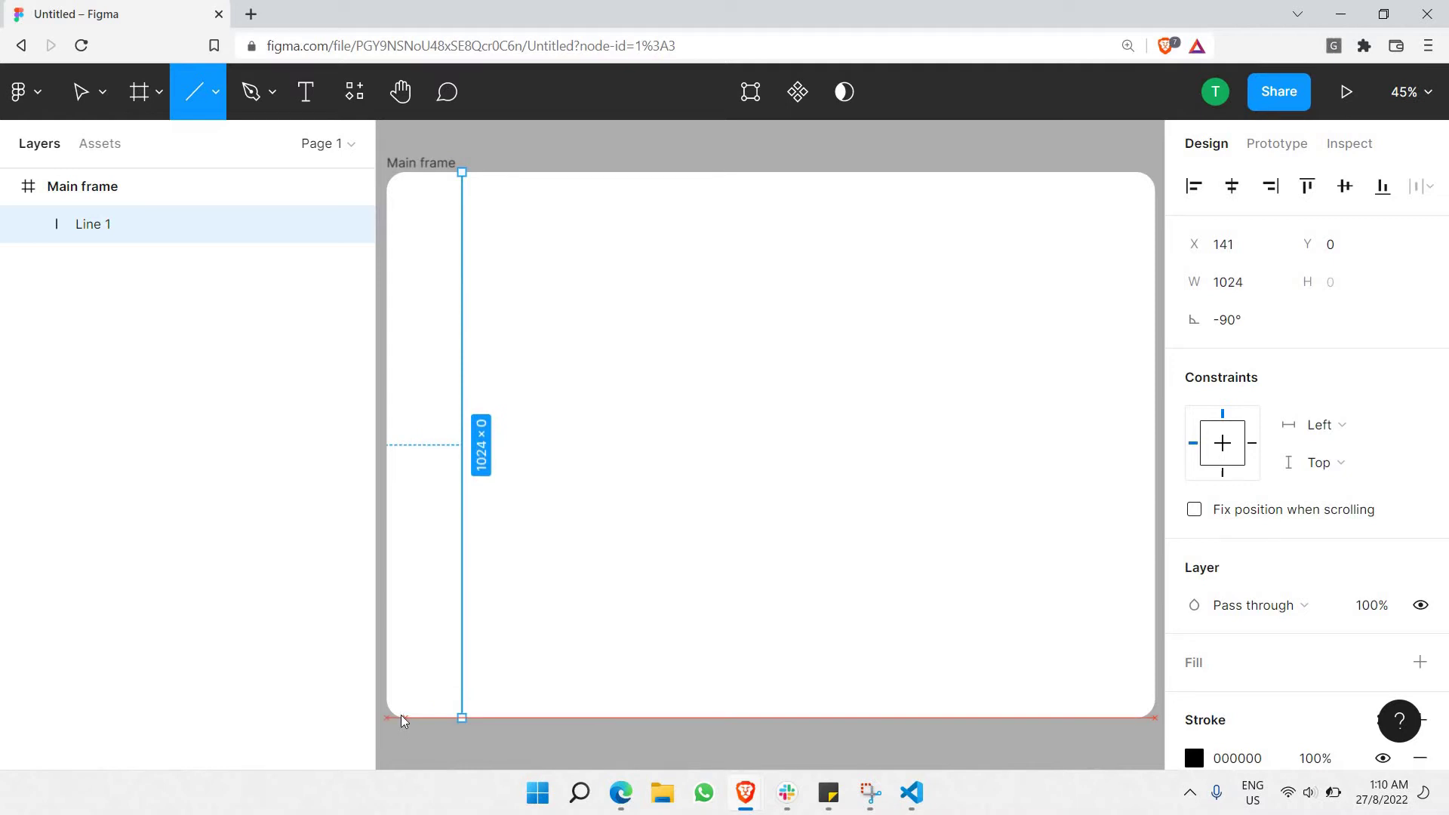
drag(401, 714, 404, 720)
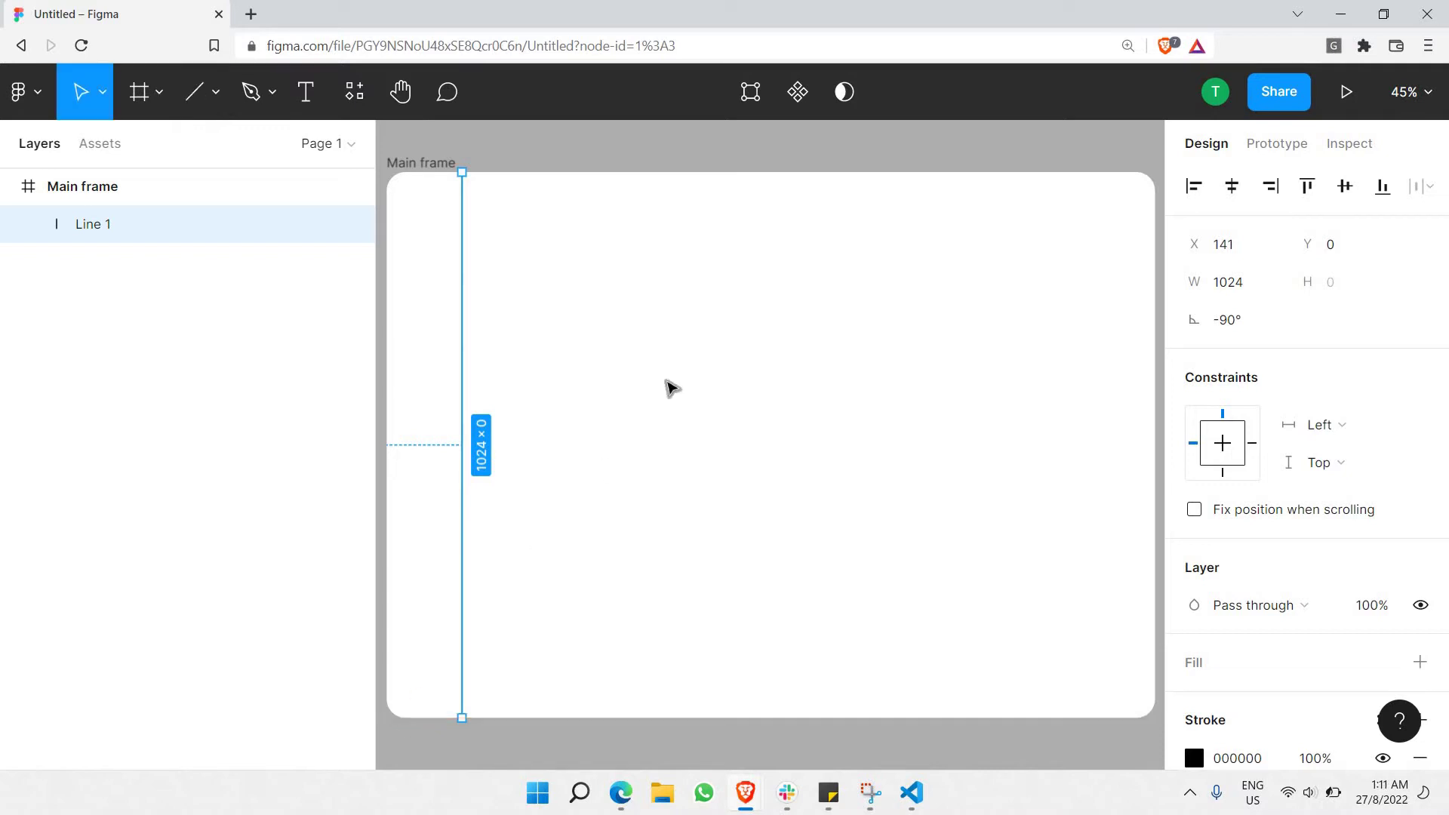
Move the vertical line right to X 223 to separate the sidebar.
click(671, 388)
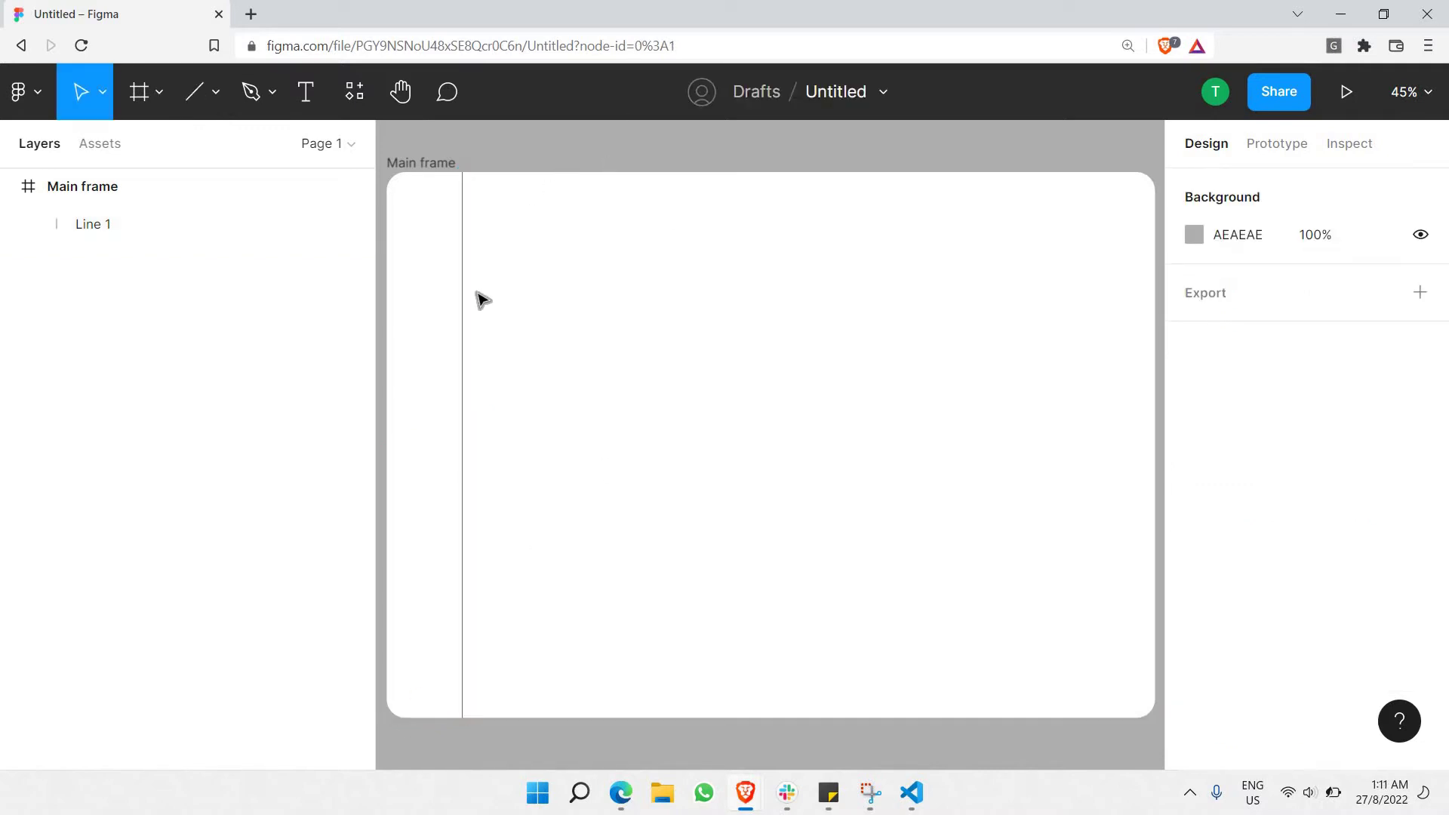
click(464, 319)
drag(464, 318, 505, 317)
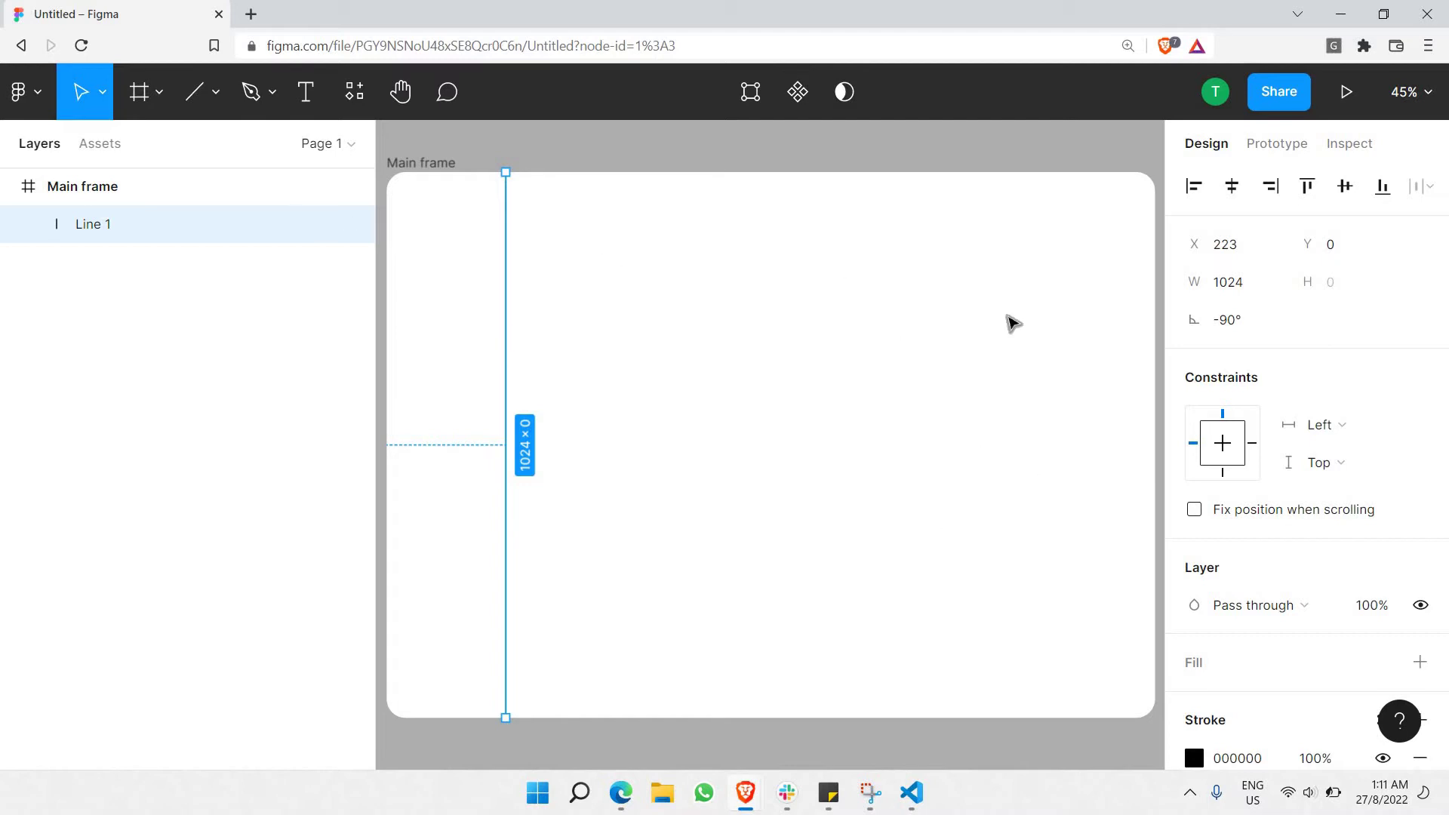
scroll(446, 246, up, 3)
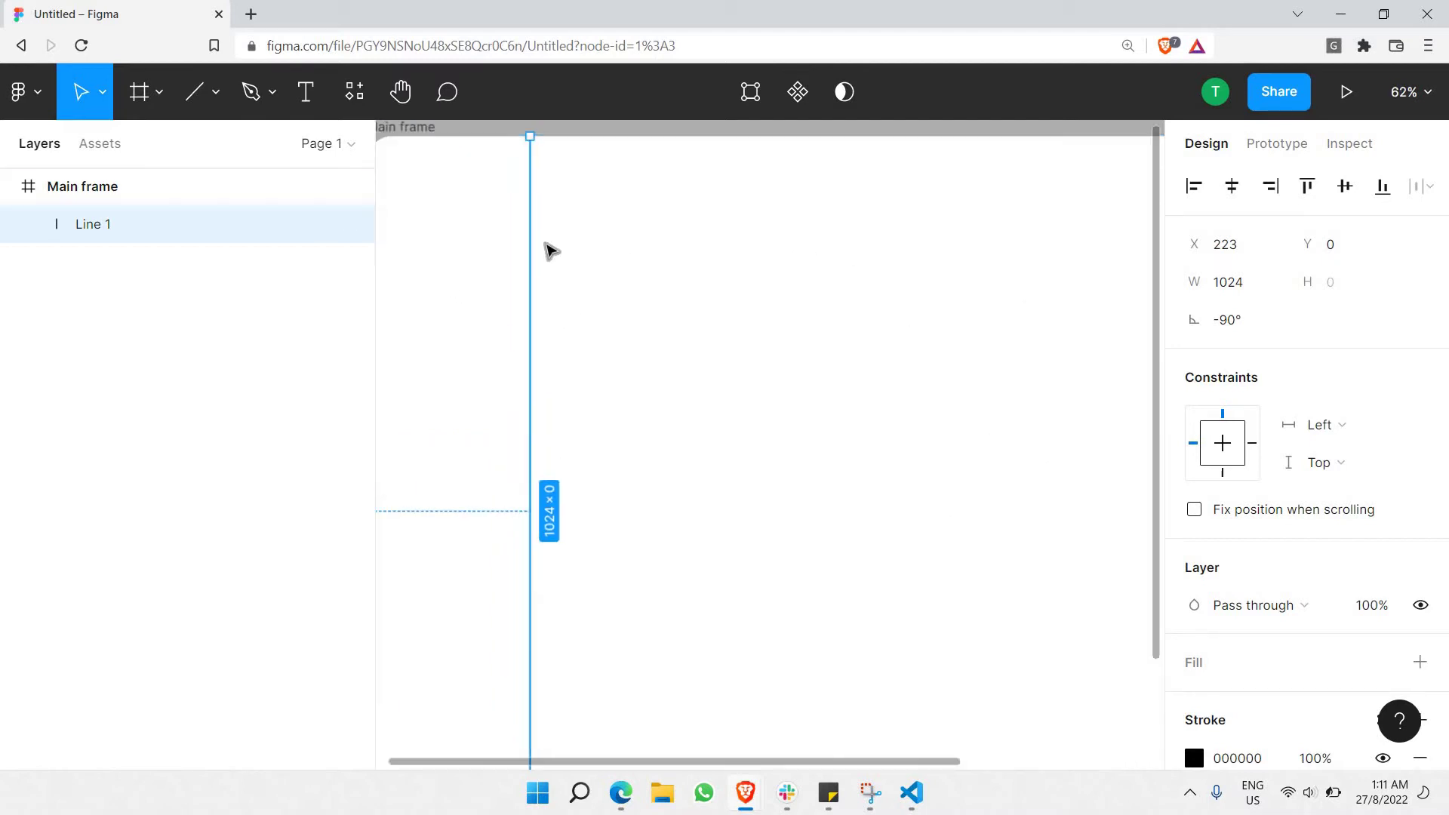
scroll(549, 249, left, 5)
scroll(904, 224, up, 3)
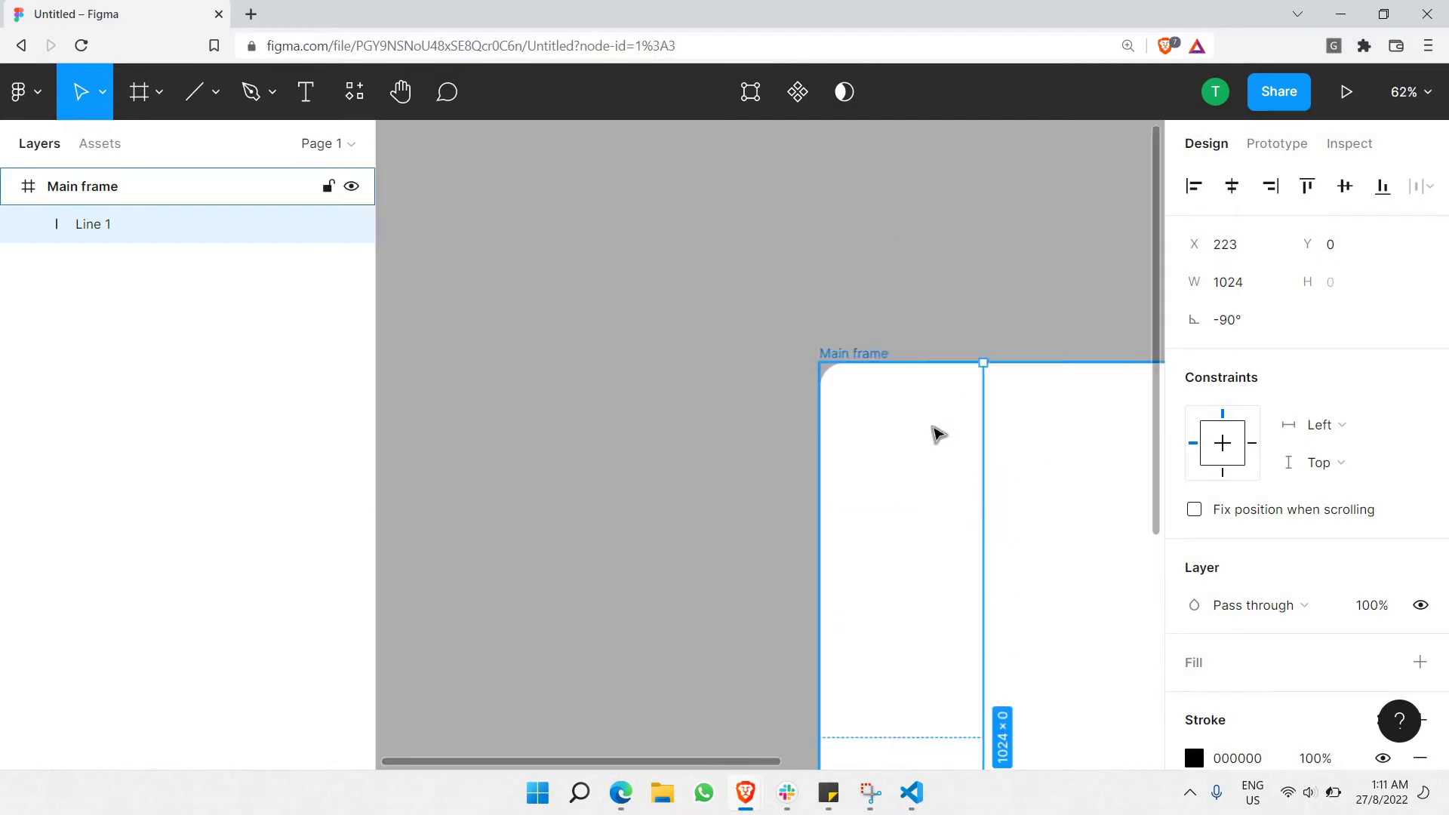
scroll(941, 430, up, 2)
scroll(941, 430, up, 3)
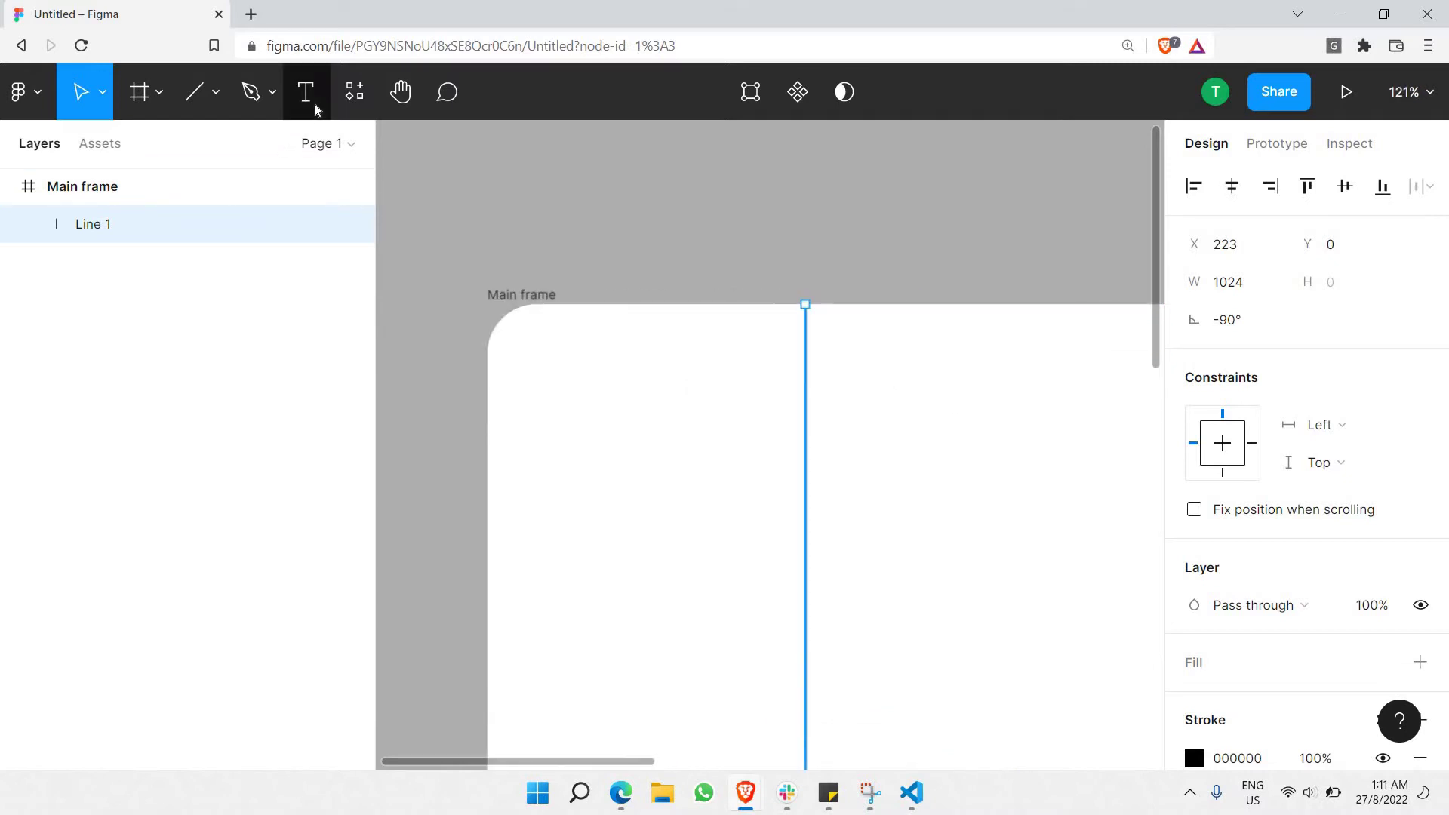
Add a 'Logo' text box near the frame's top-left and make it Bold.
key(t)
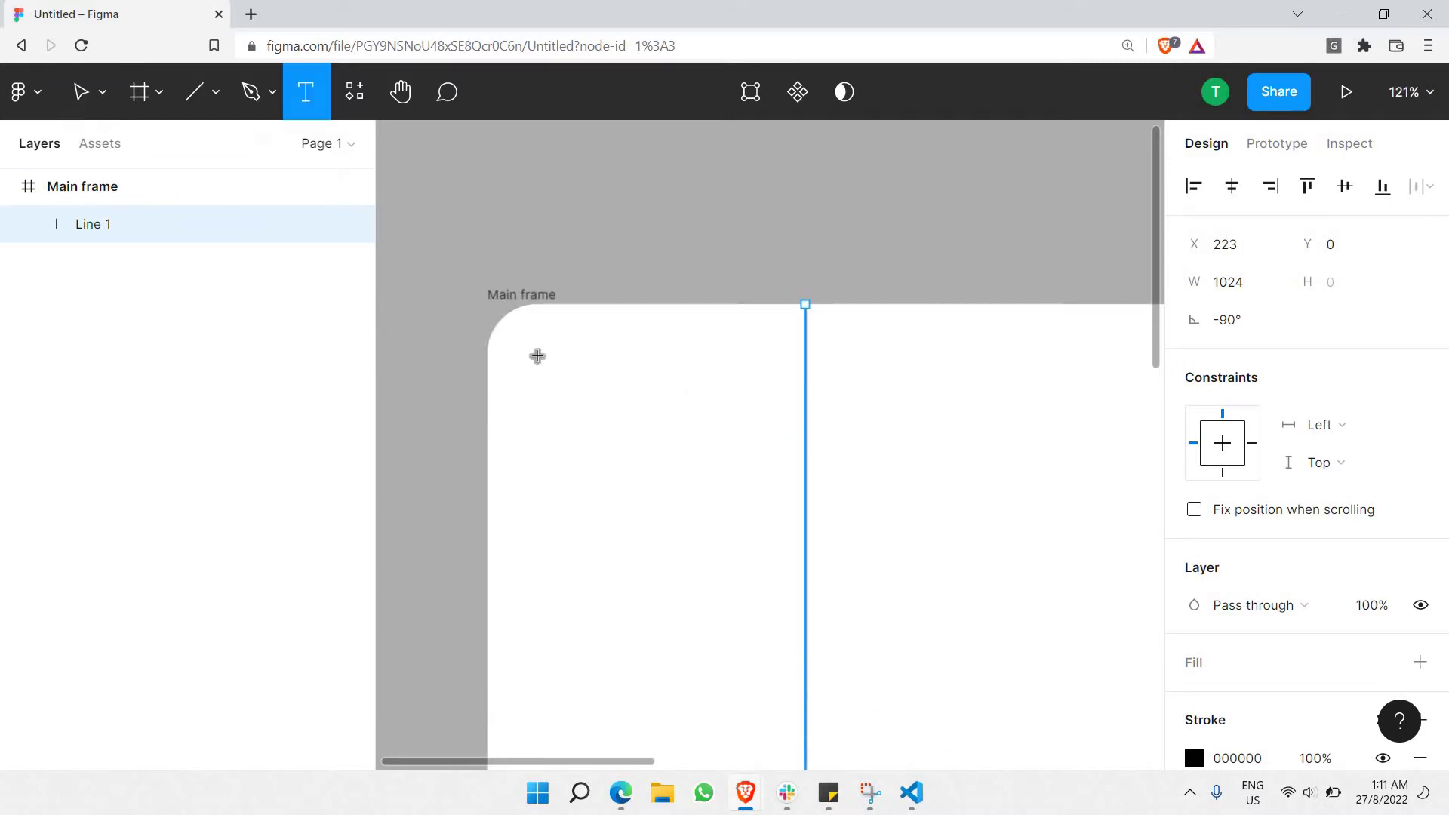
drag(537, 345, 739, 406)
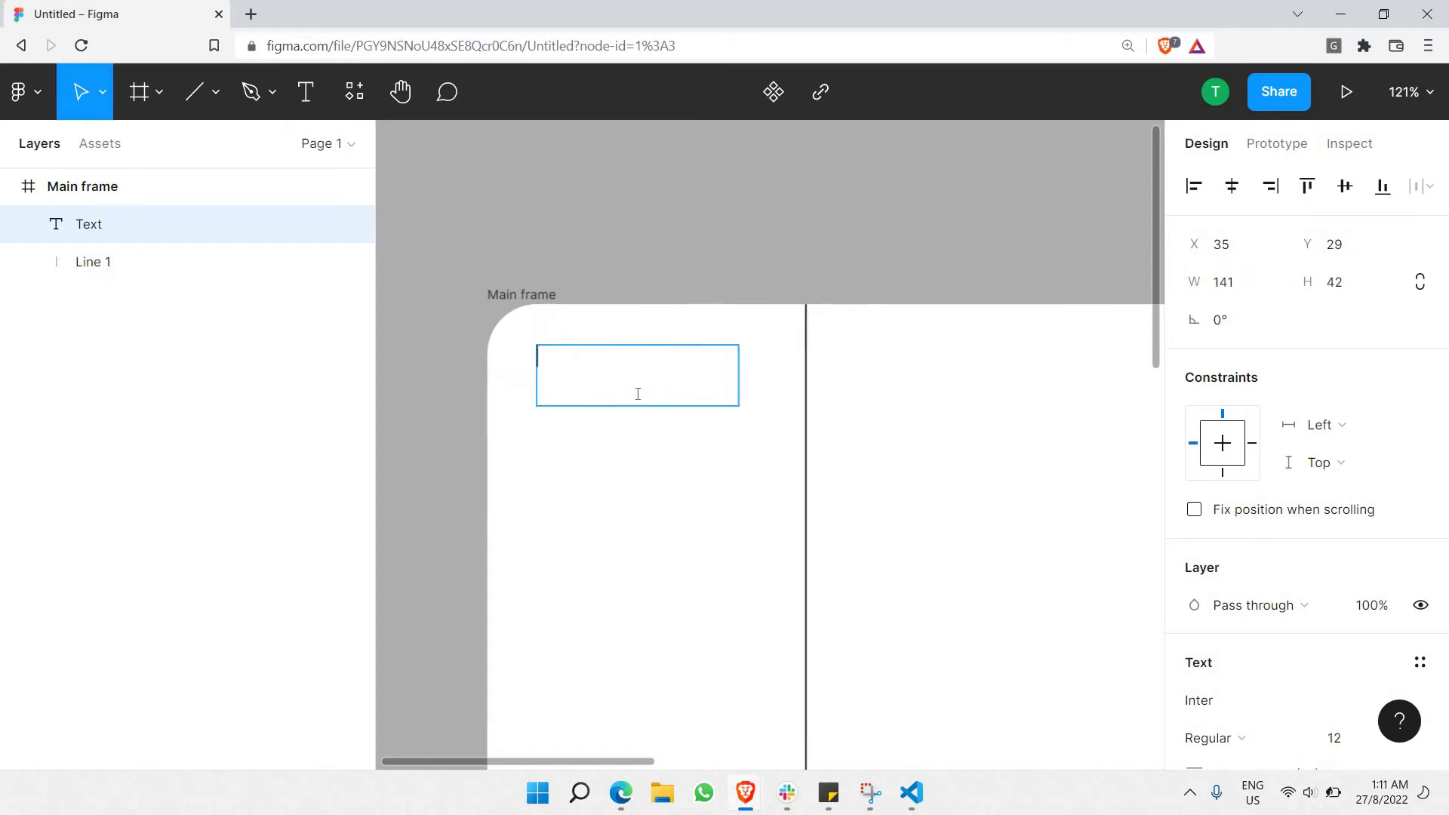
text(Logo)
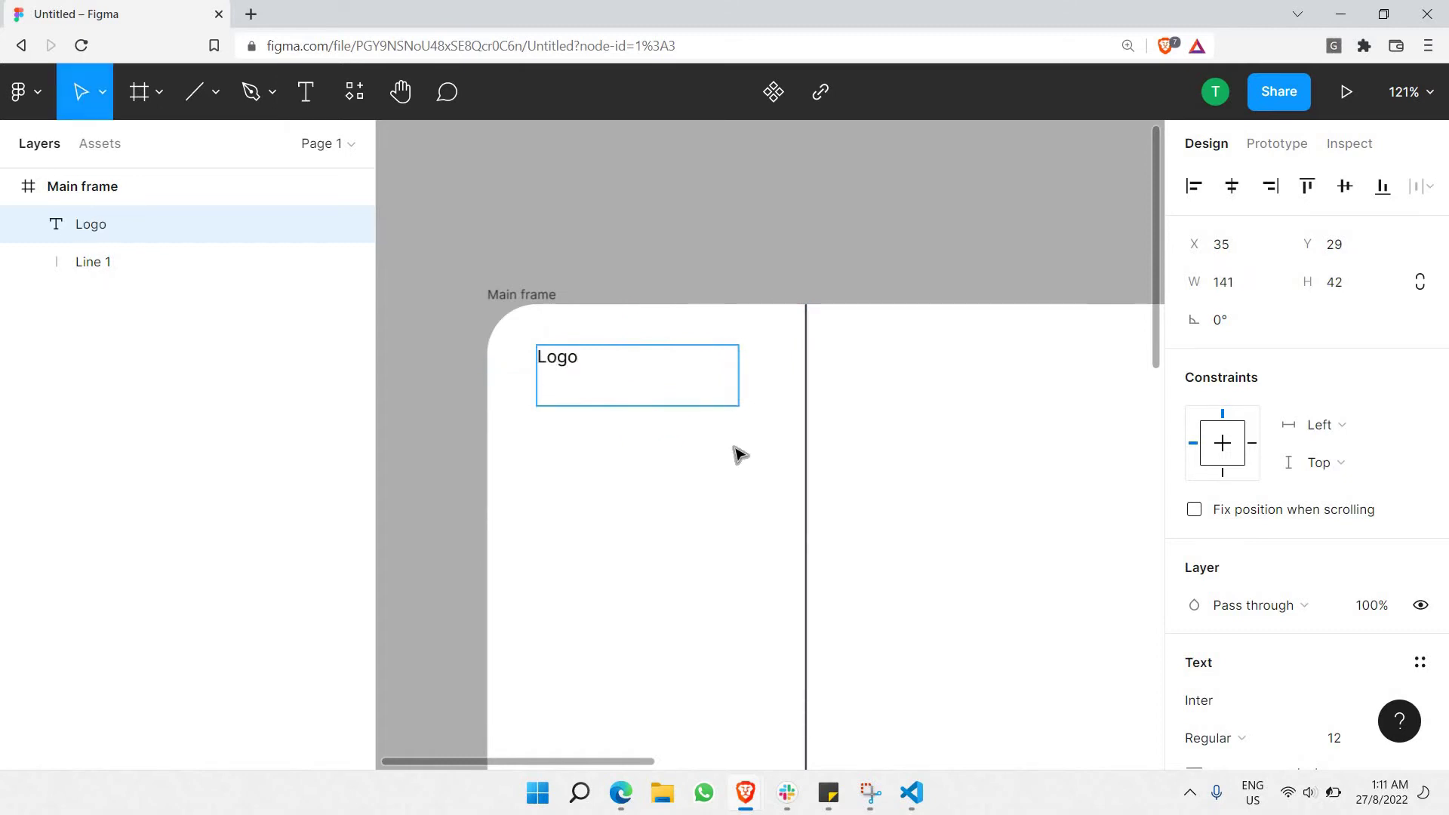
key(ctrl+a)
scroll(1232, 558, down, 3)
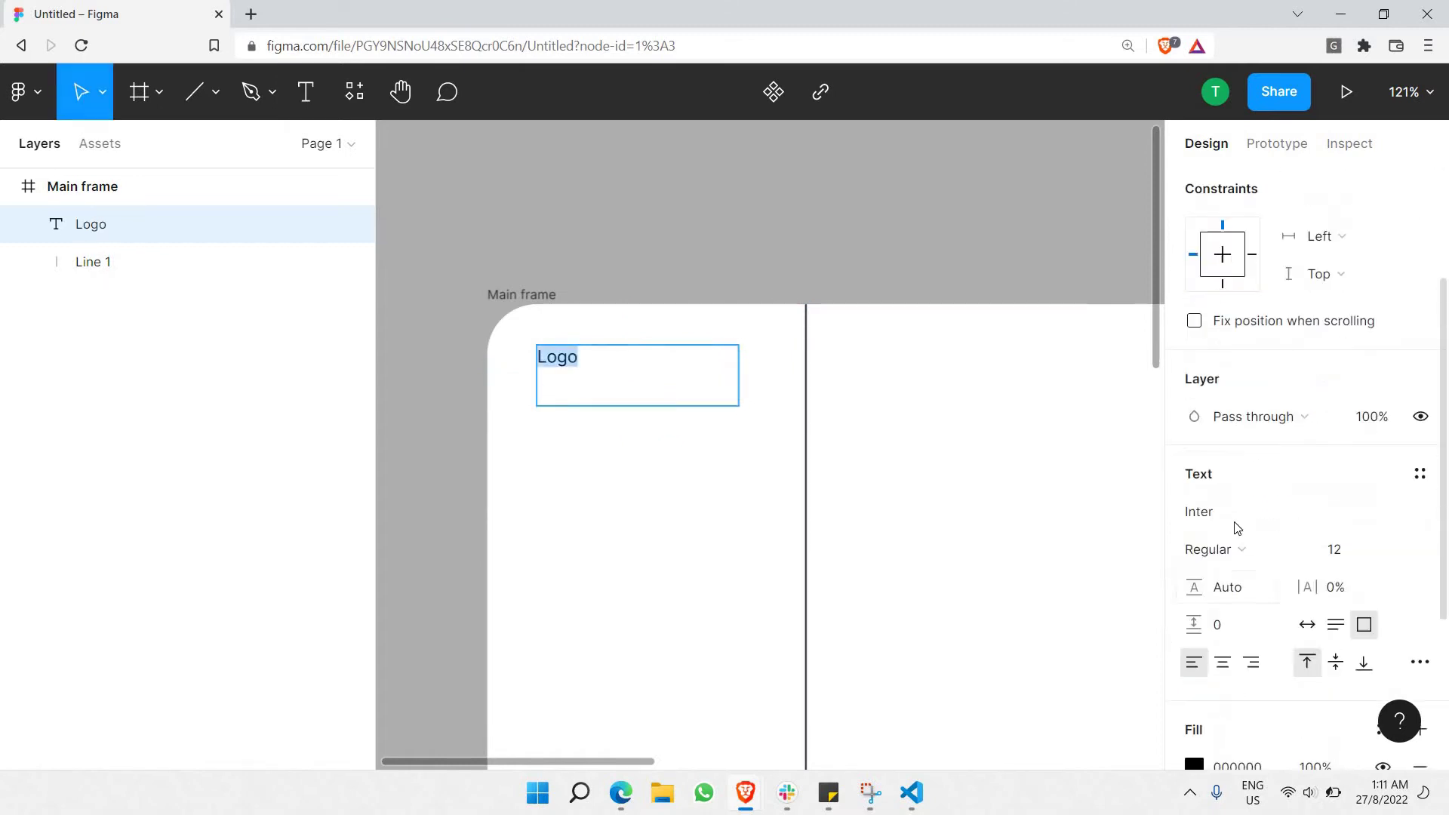
click(1215, 549)
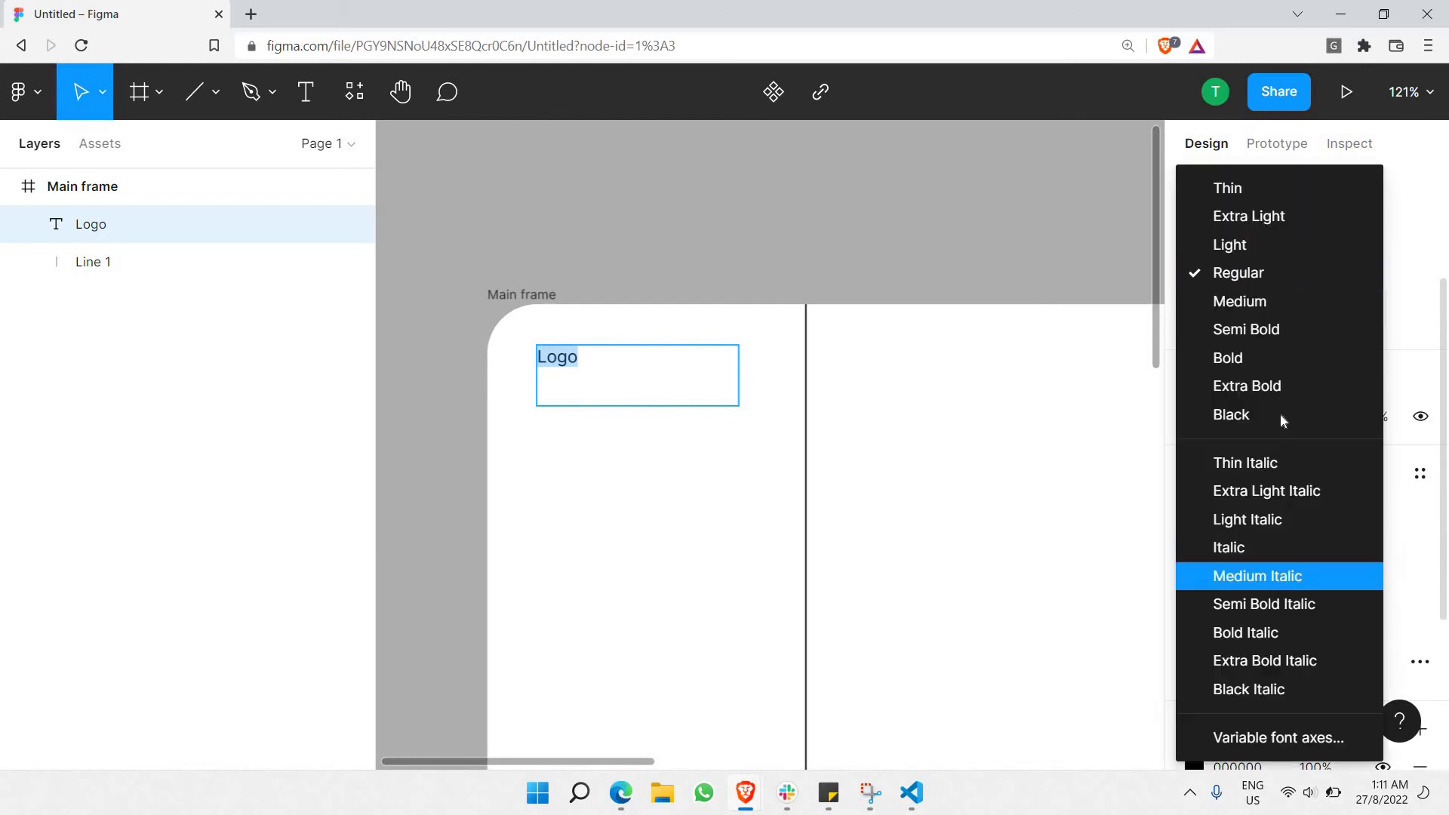
click(1278, 363)
click(731, 235)
click(731, 234)
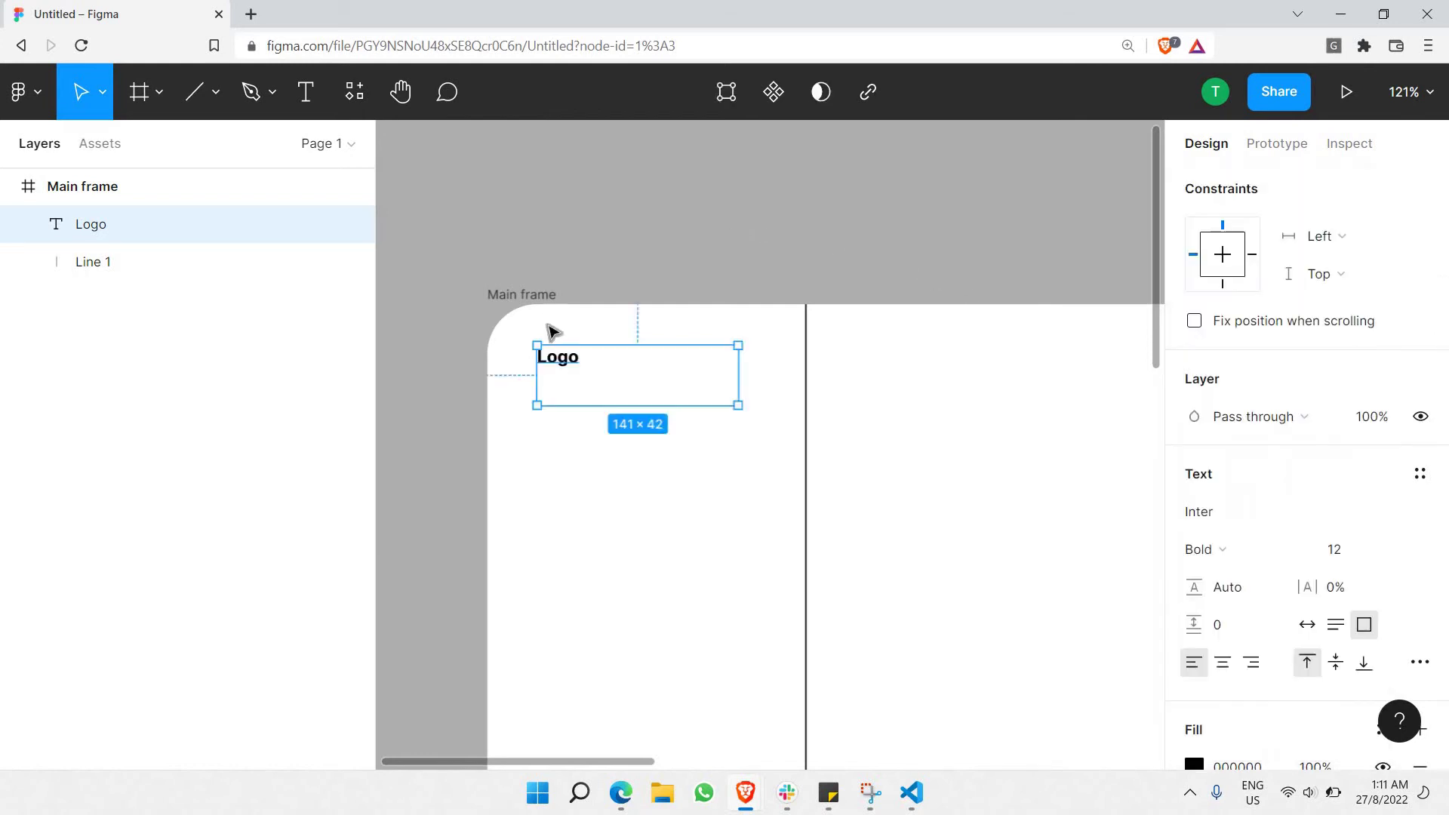
Set the Logo text font size to 36.
scroll(657, 314, down, 5)
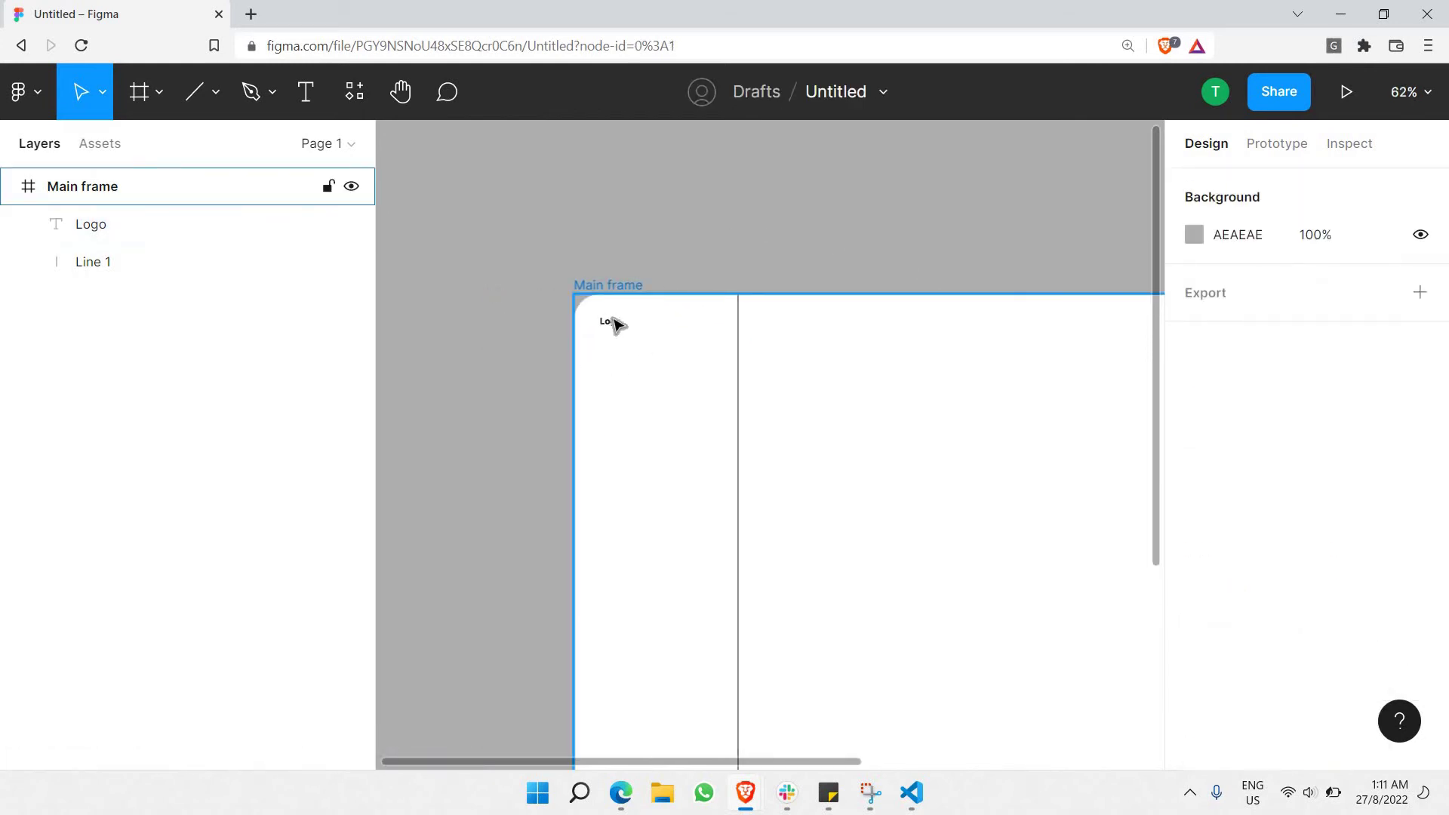
click(612, 317)
click(612, 316)
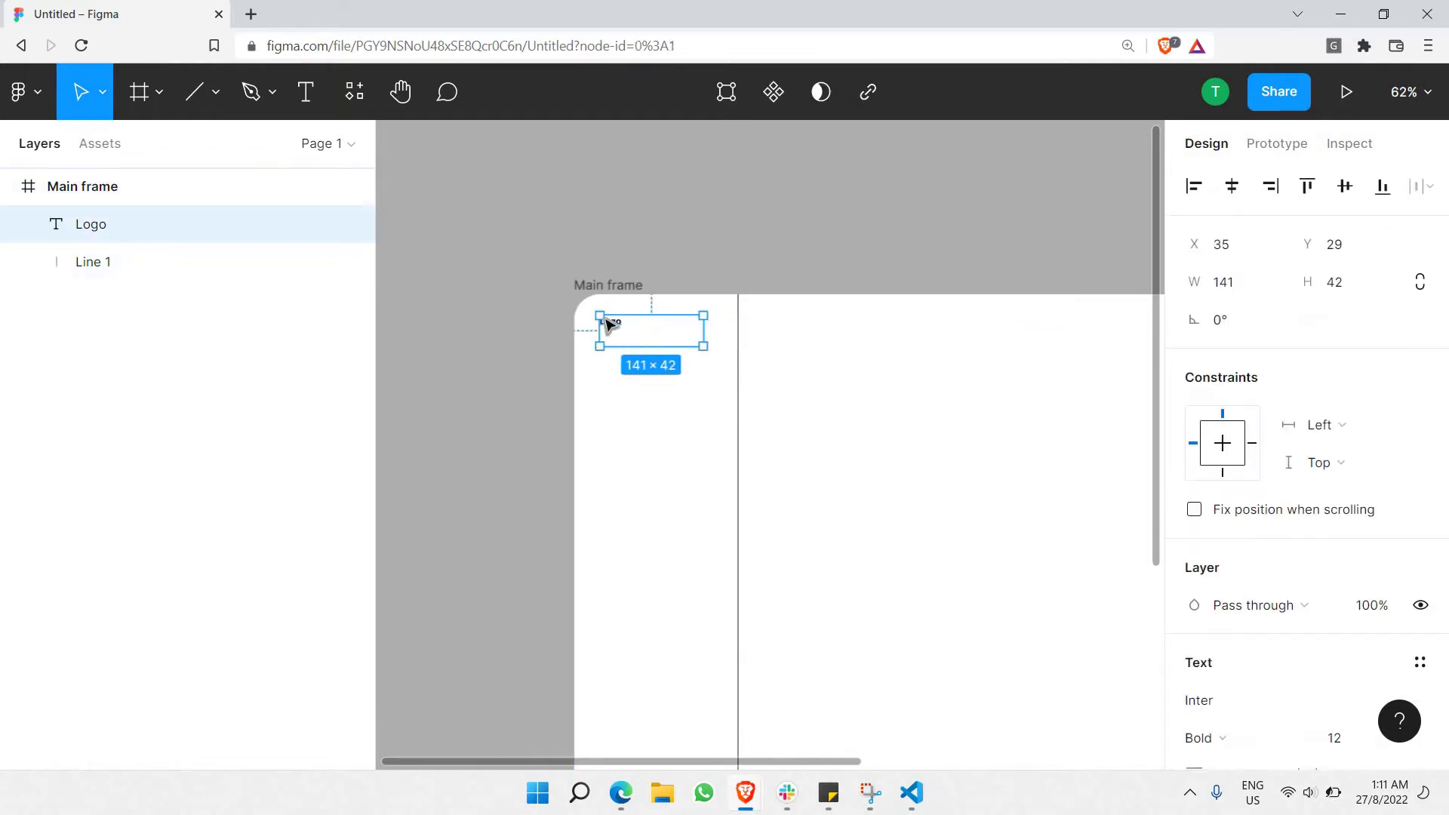
click(600, 310)
click(607, 320)
double_click(622, 329)
scroll(1396, 550, down, 1)
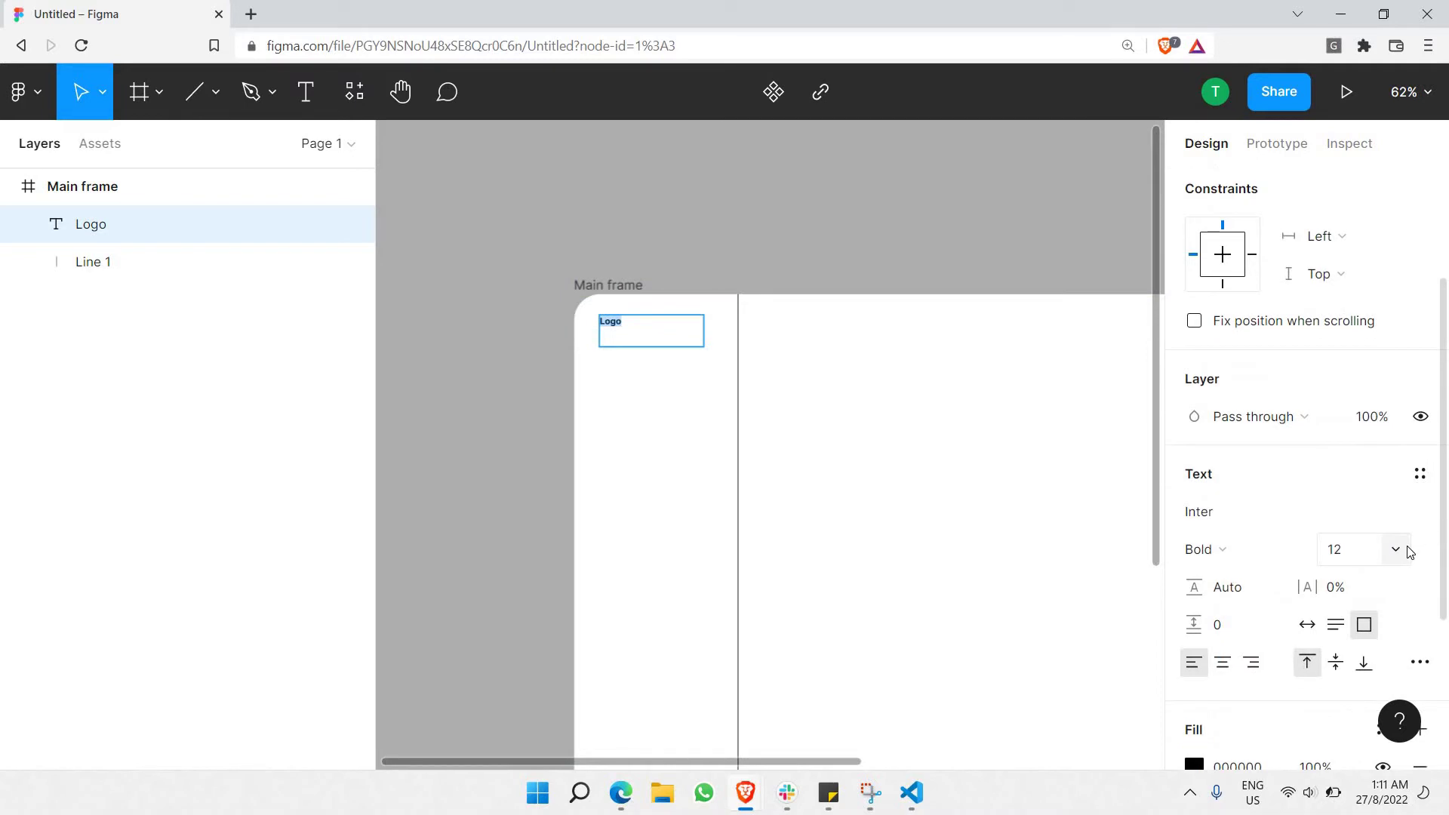
click(1395, 549)
click(1363, 596)
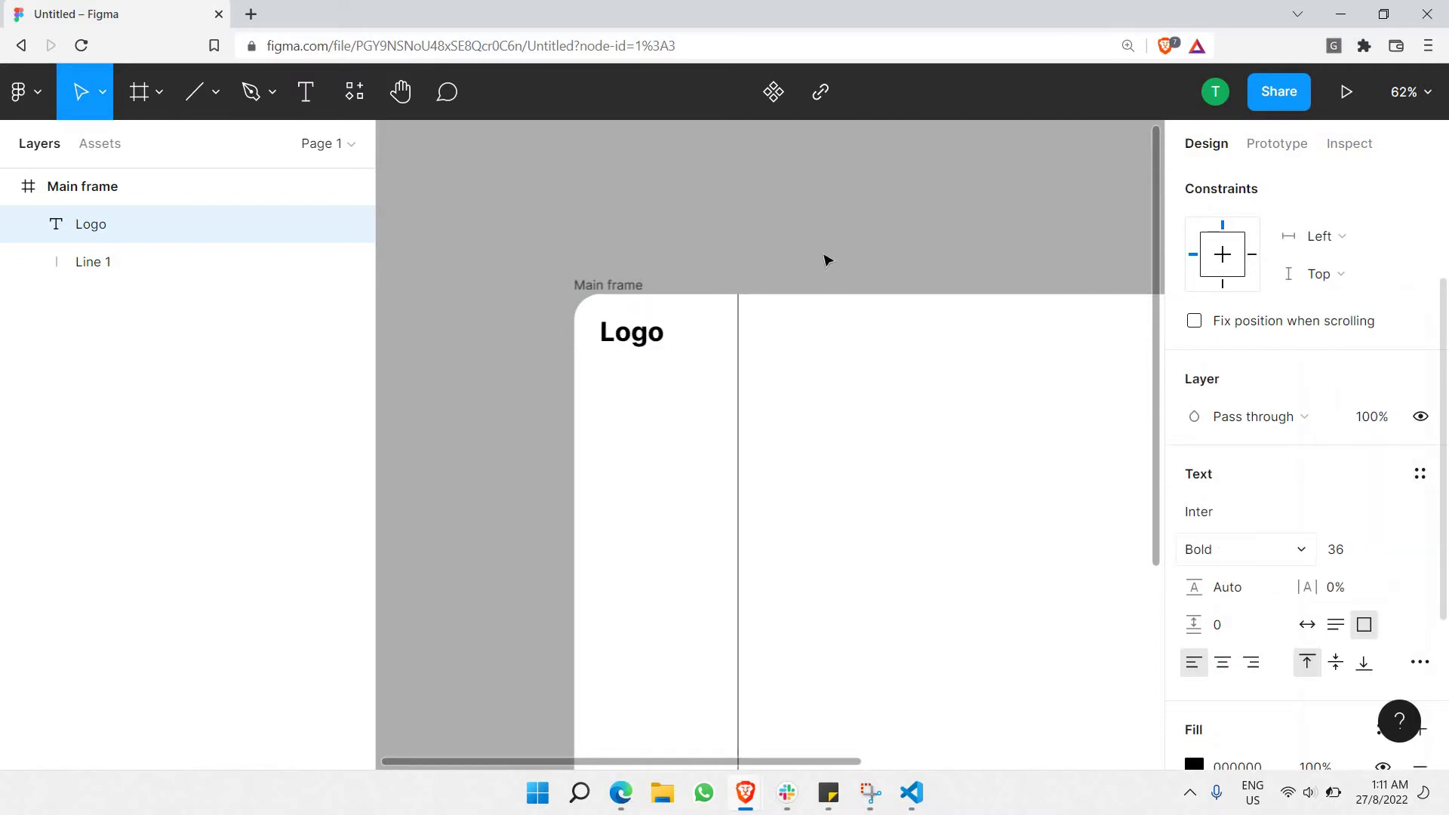
Position the Logo text at X 40, Y 40 in the sidebar.
click(645, 347)
click(649, 346)
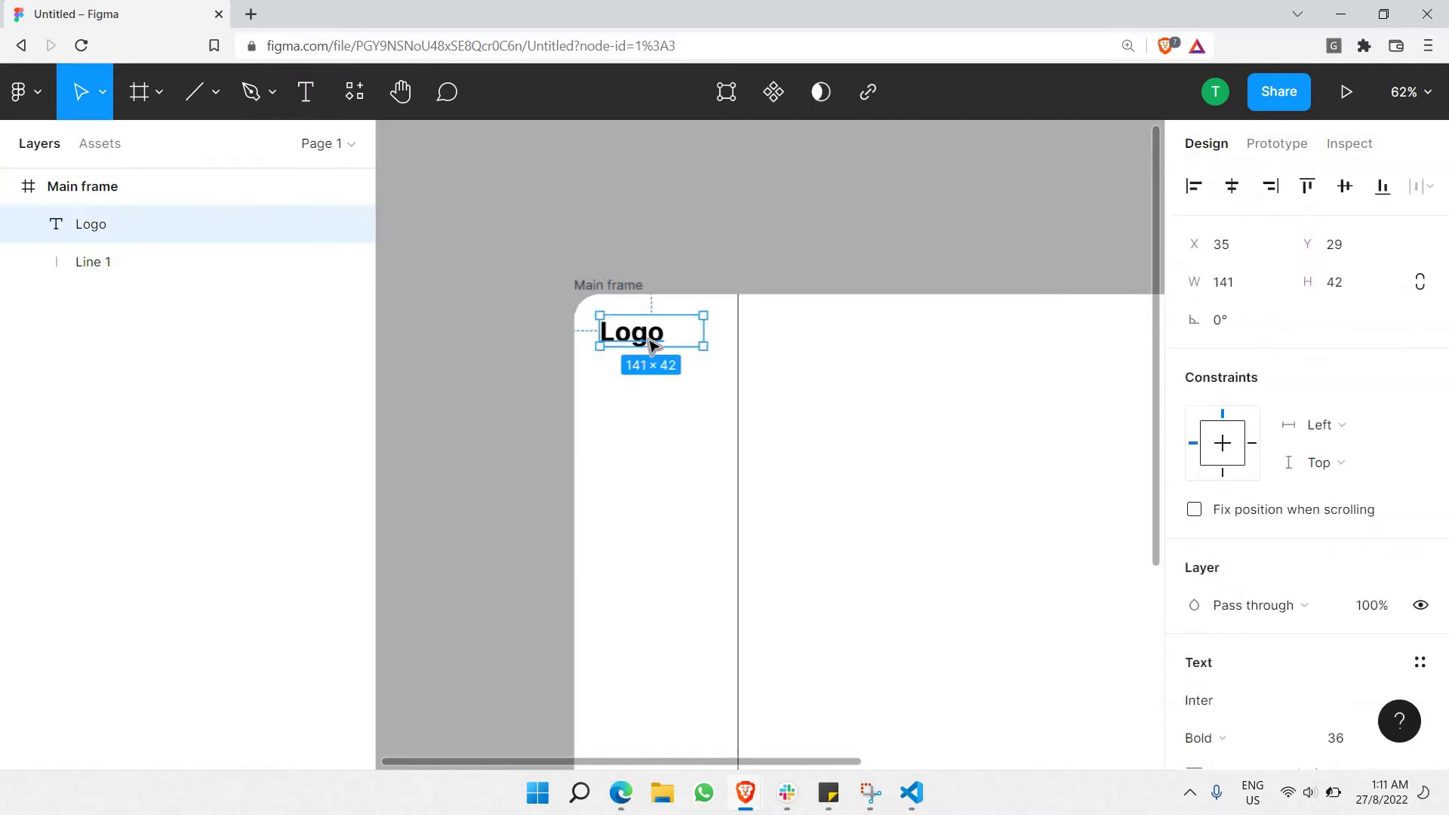
drag(650, 349, 655, 351)
scroll(577, 364, down, 3)
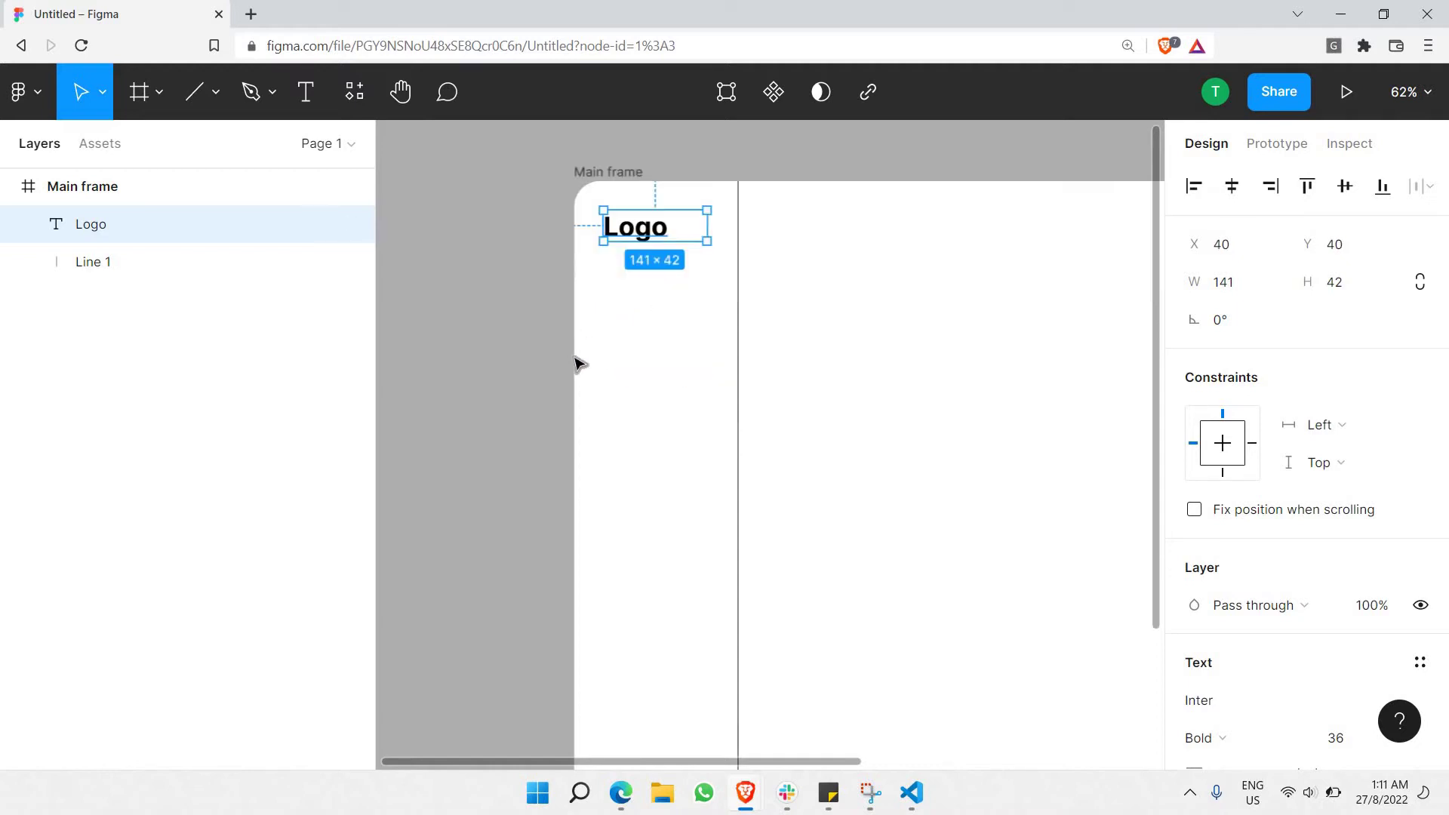
click(671, 198)
scroll(648, 438, up, 5)
scroll(648, 437, up, 3)
scroll(677, 307, down, 5)
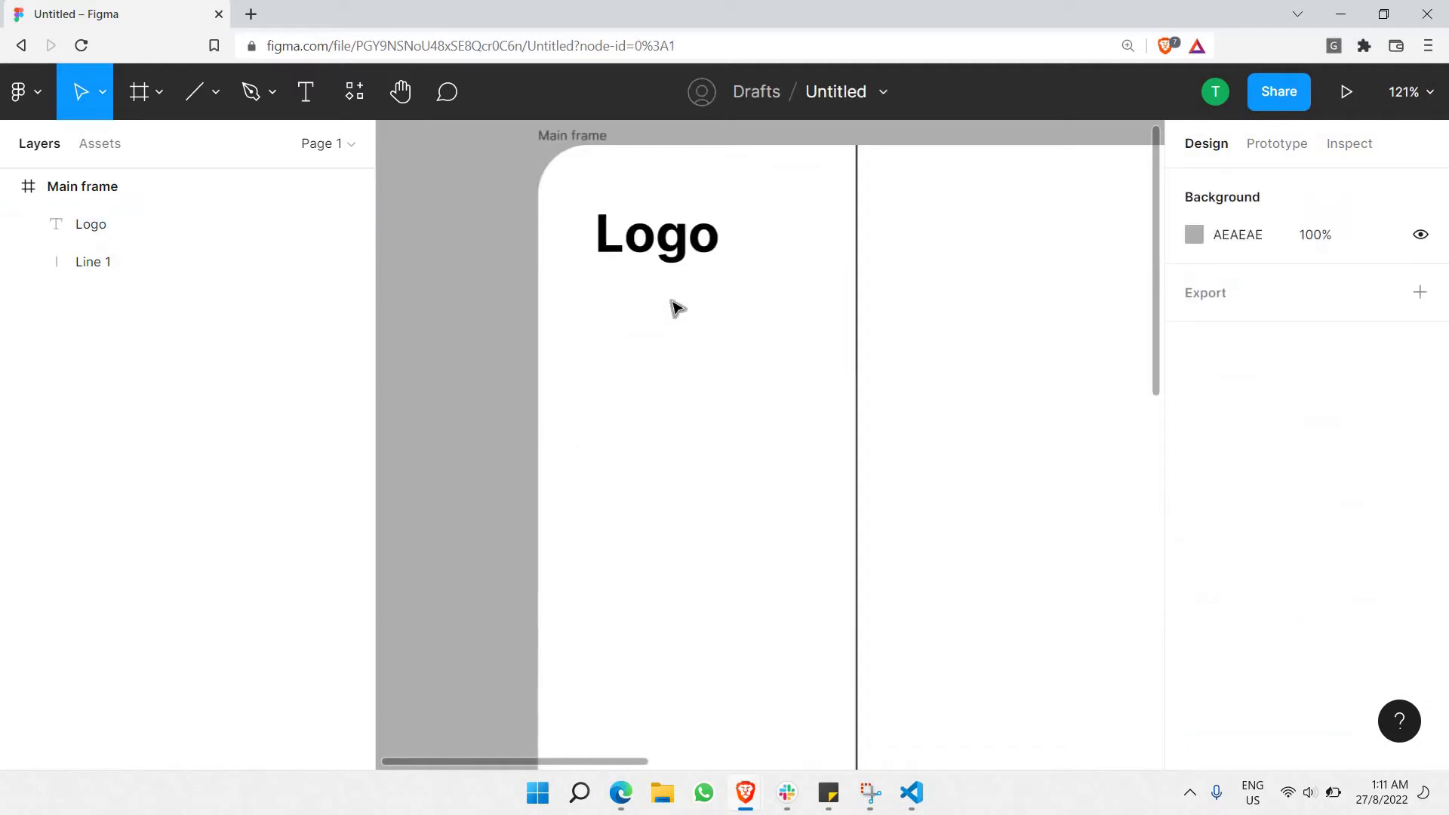
scroll(672, 279, down, 3)
scroll(667, 250, up, 3)
Paste a copy of the Logo text and move it below the original.
click(666, 249)
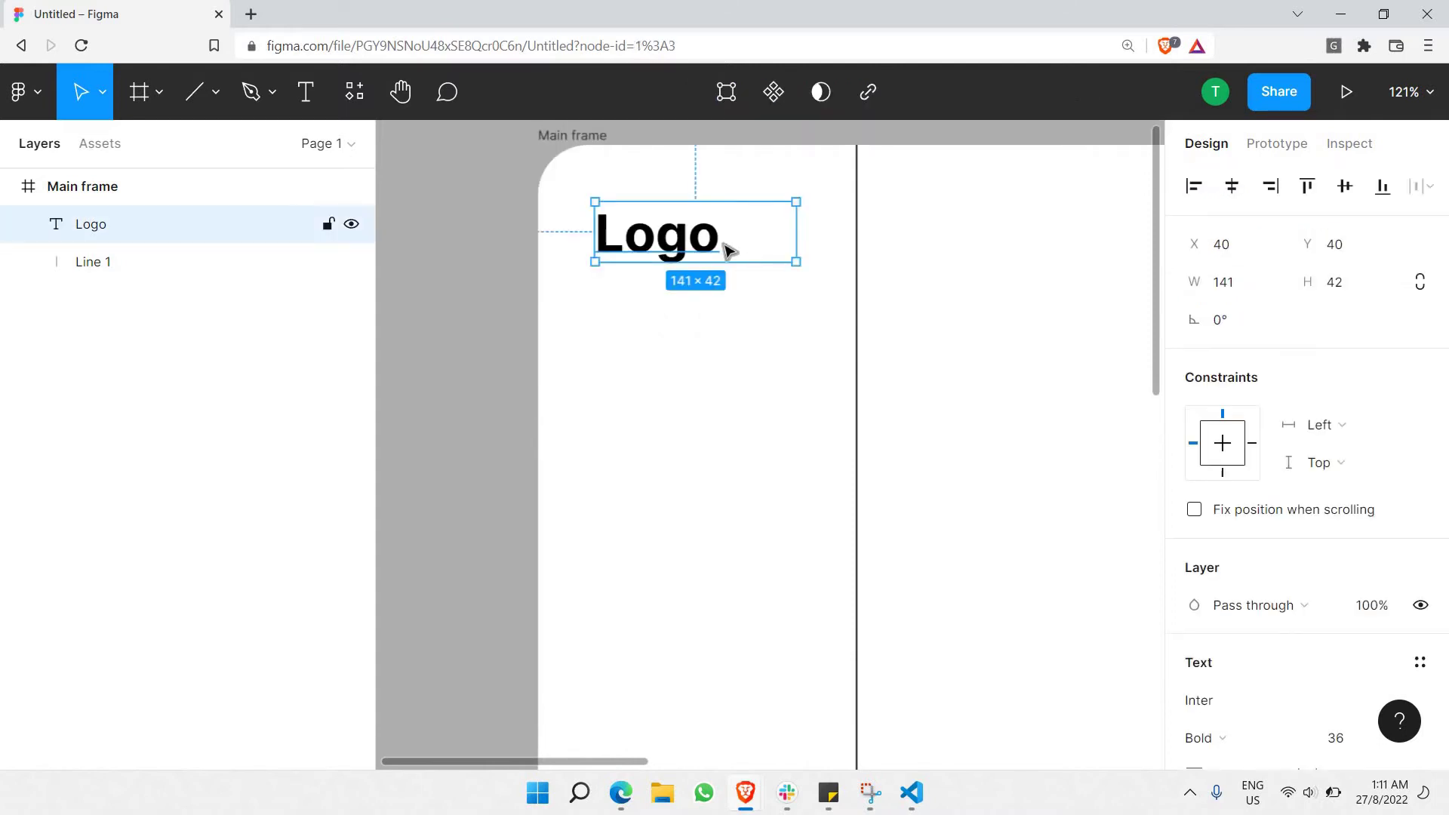
key(ctrl+v)
drag(724, 246, 732, 376)
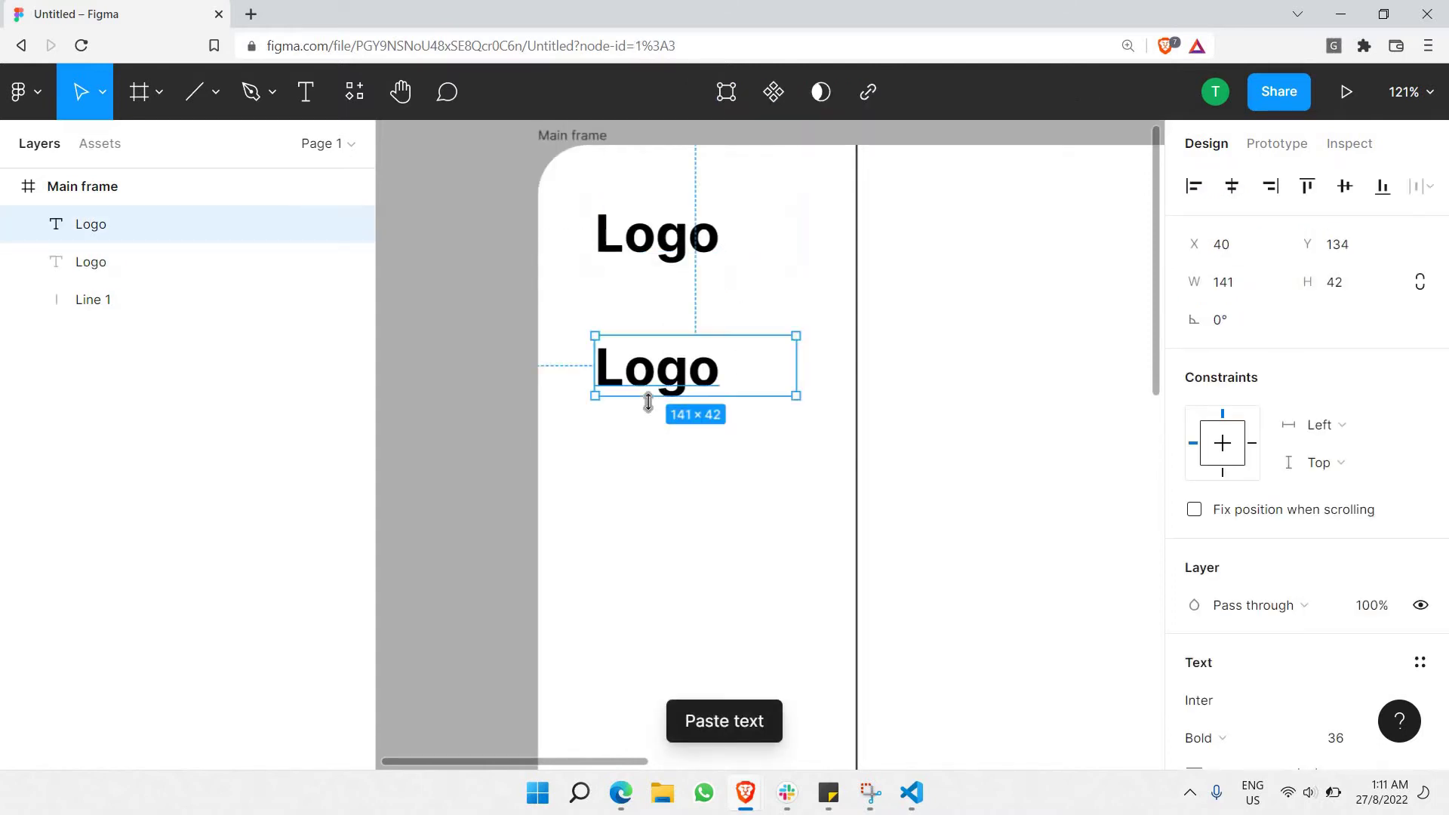
scroll(680, 379, up, 5)
Change the copy's text to 'Dashboard' and reduce its size to 10.
double_click(681, 369)
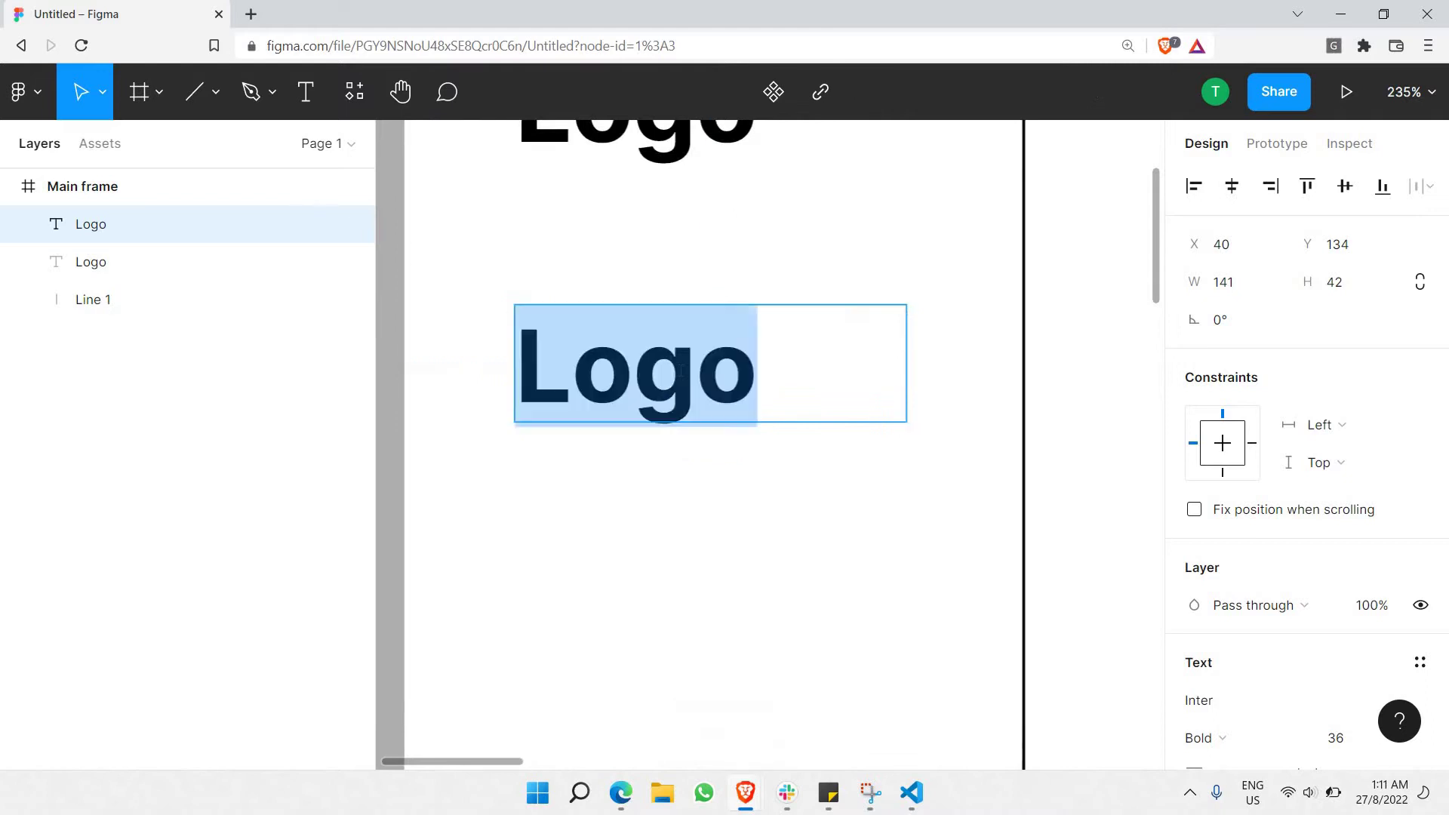
text(Das)
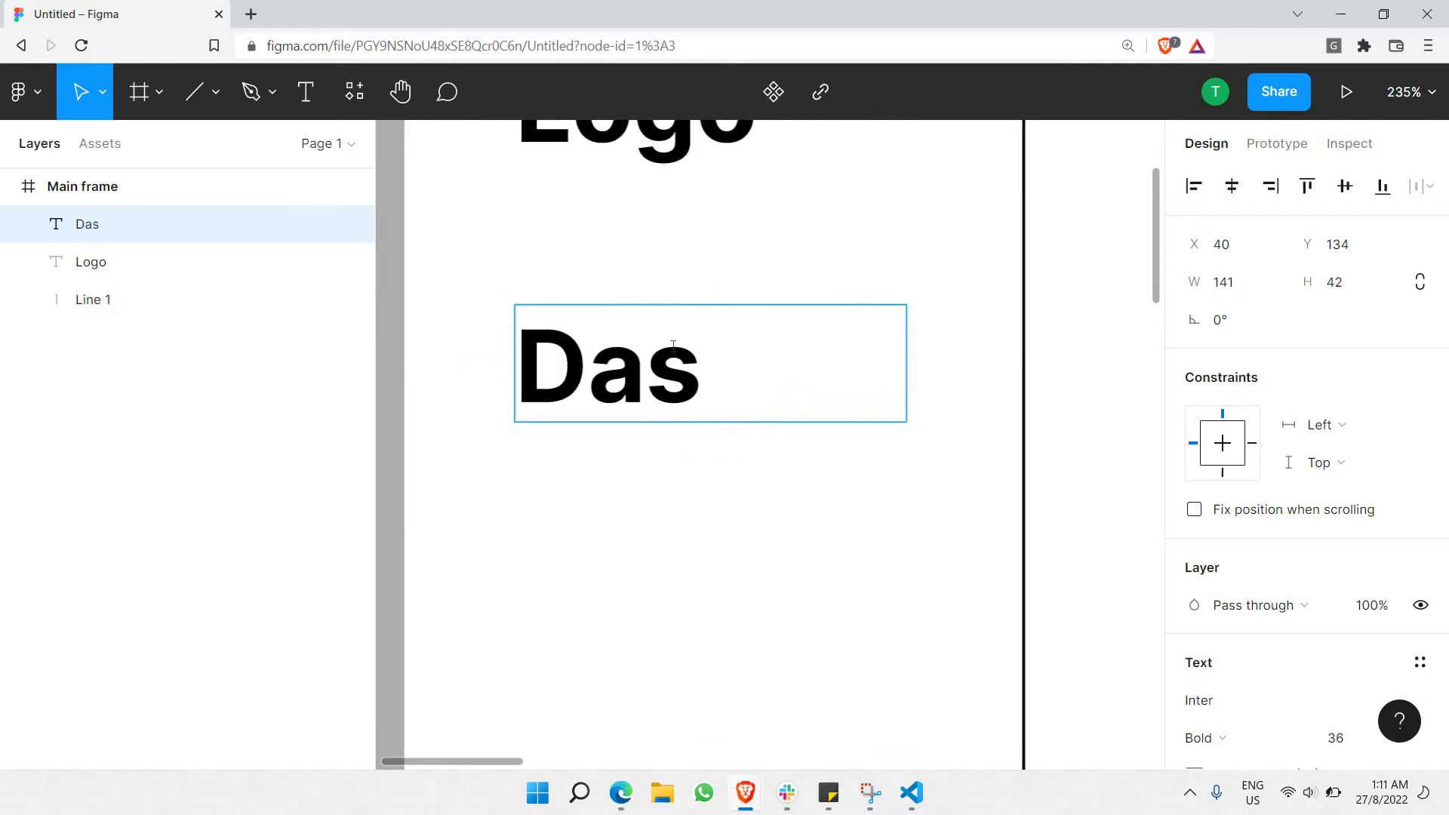
text(hboard)
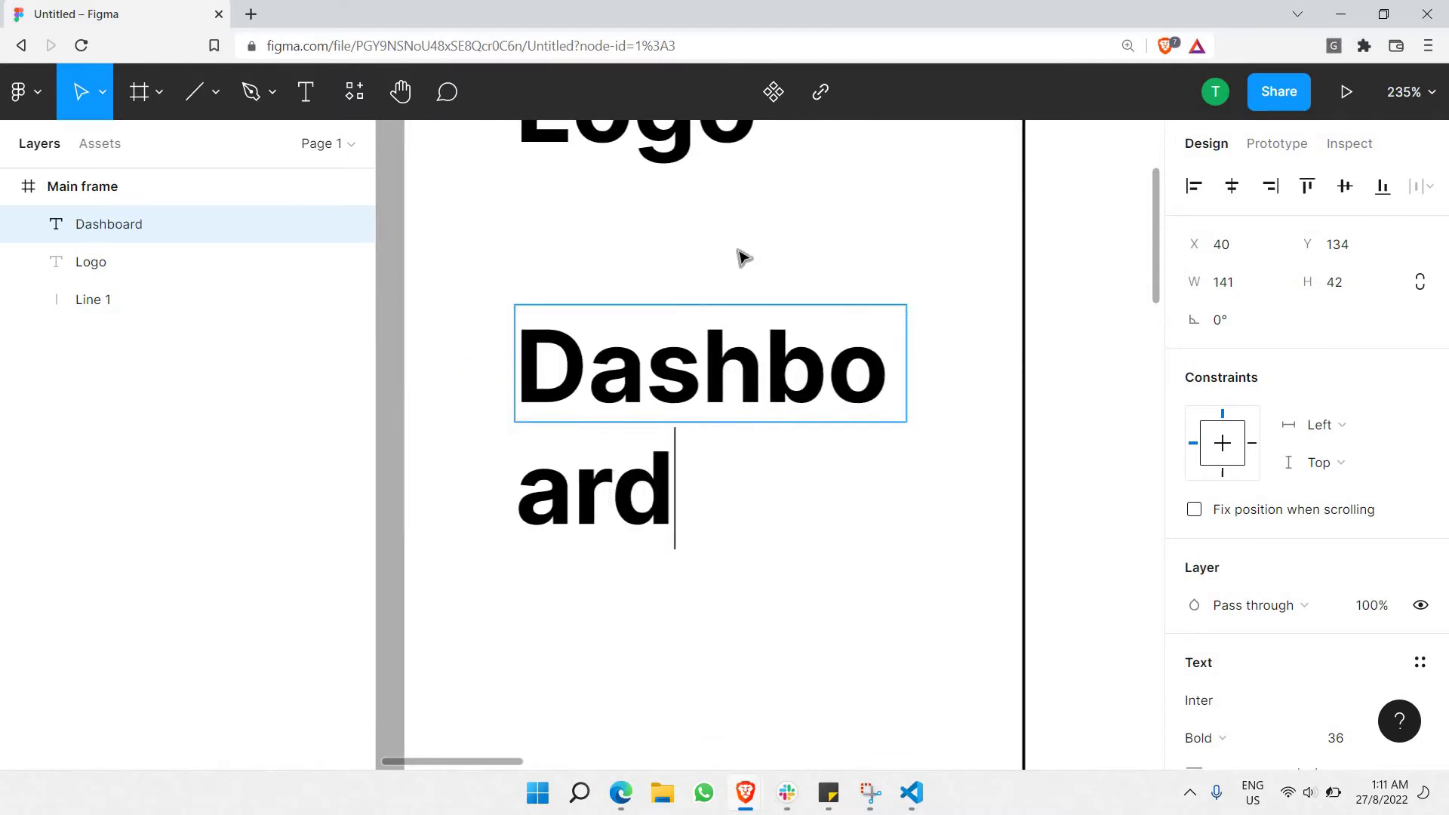
key(ctrl+a)
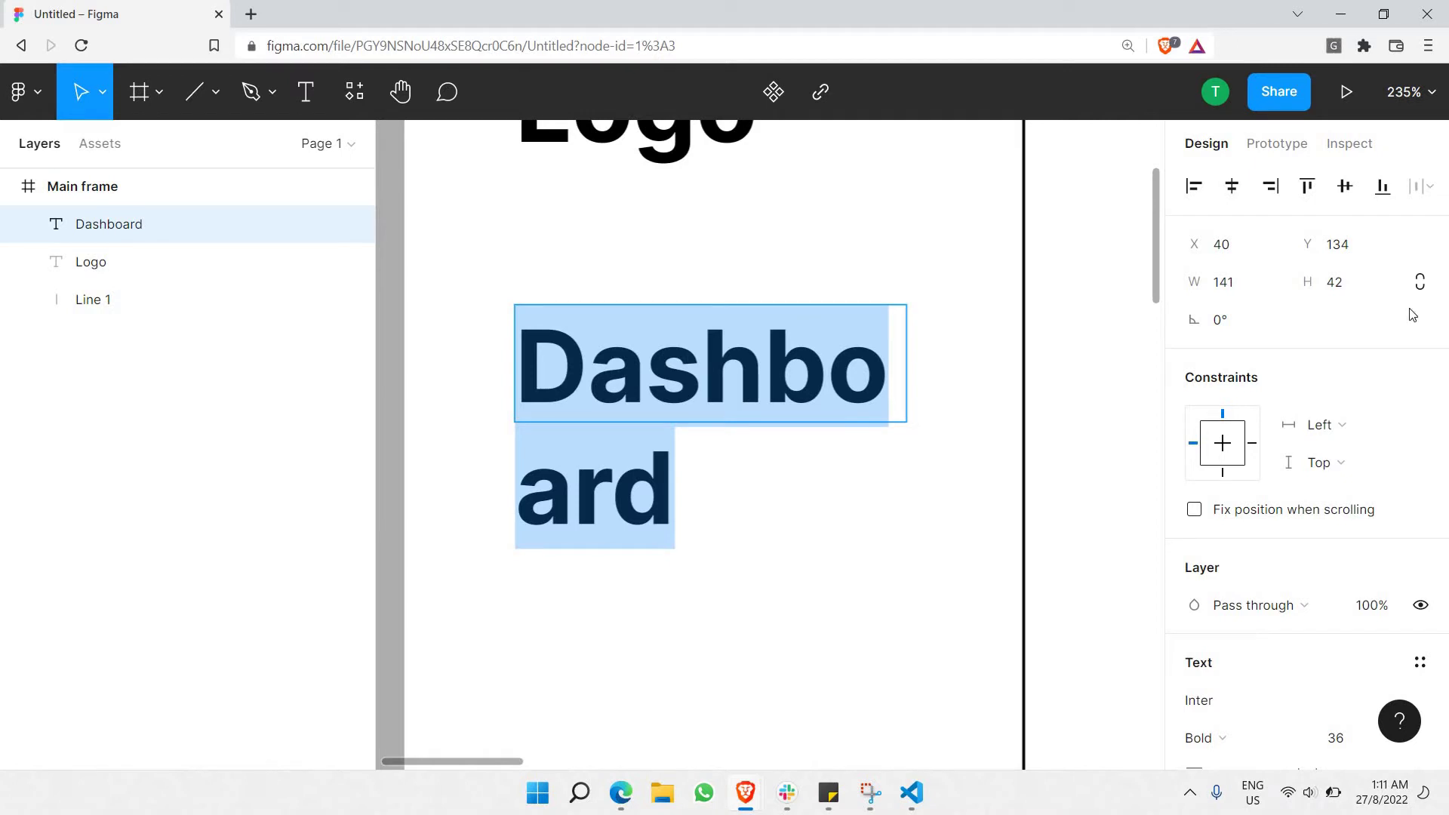
scroll(1283, 362, down, 5)
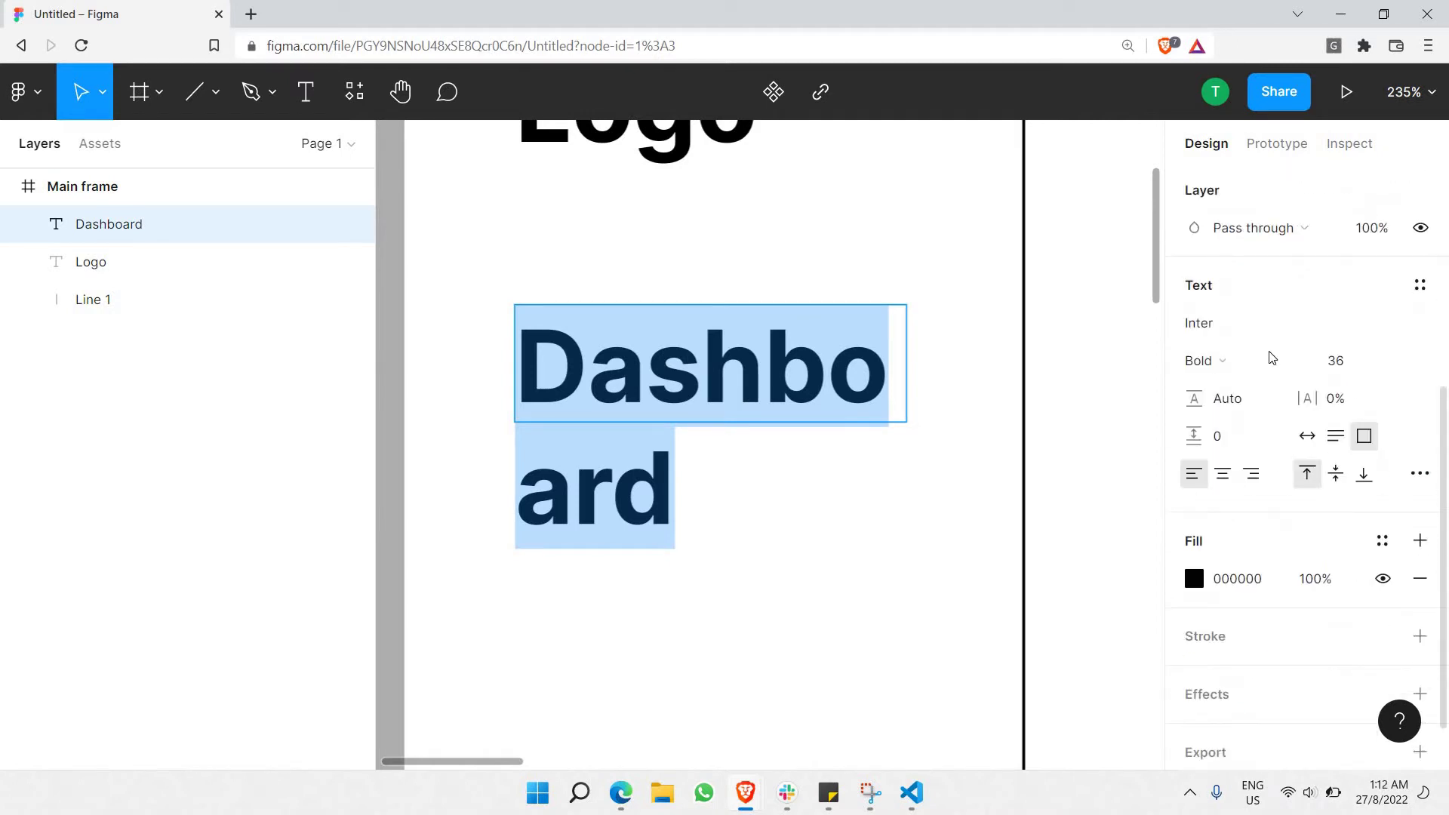
click(1396, 365)
click(1385, 290)
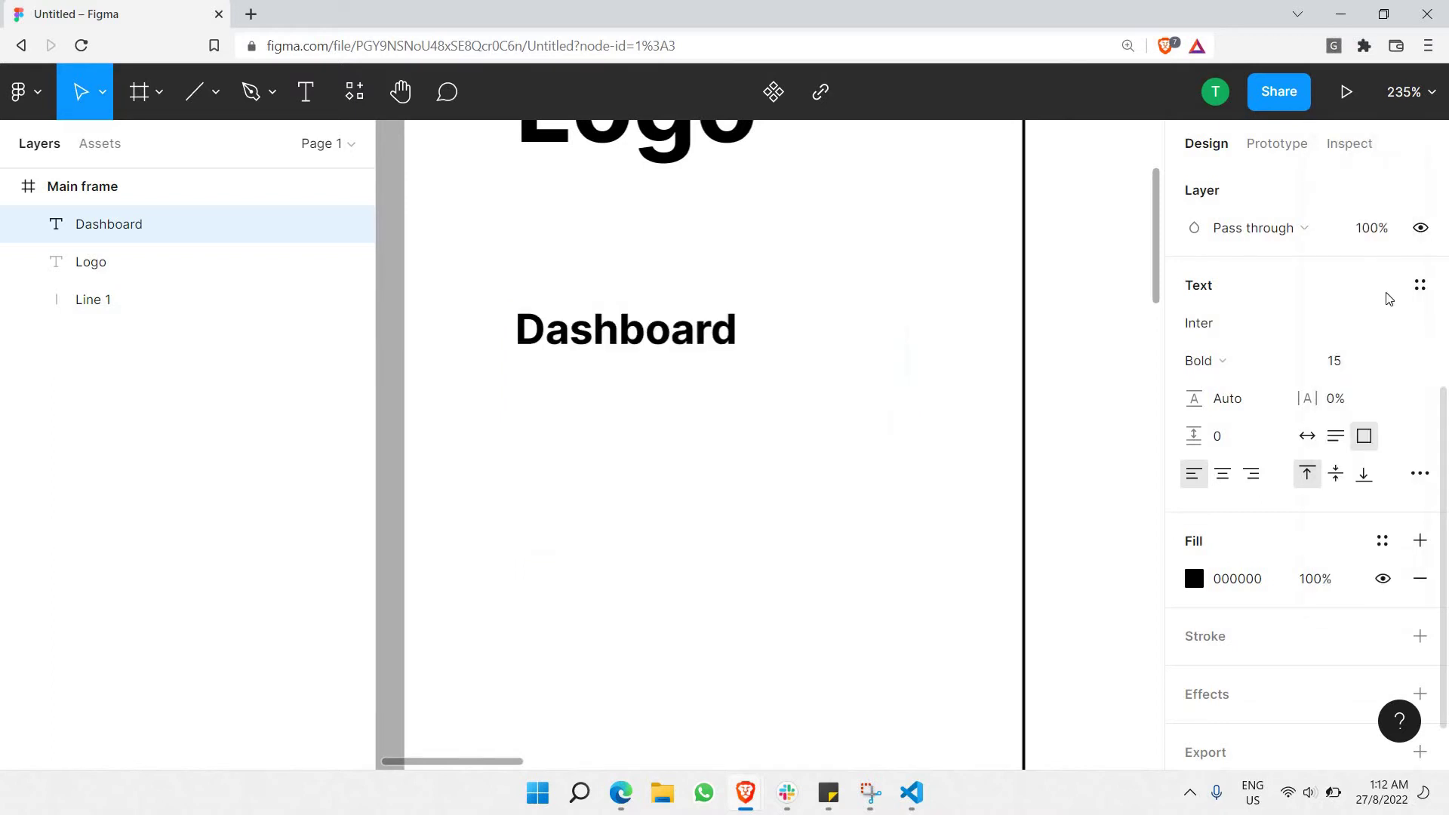
click(1396, 362)
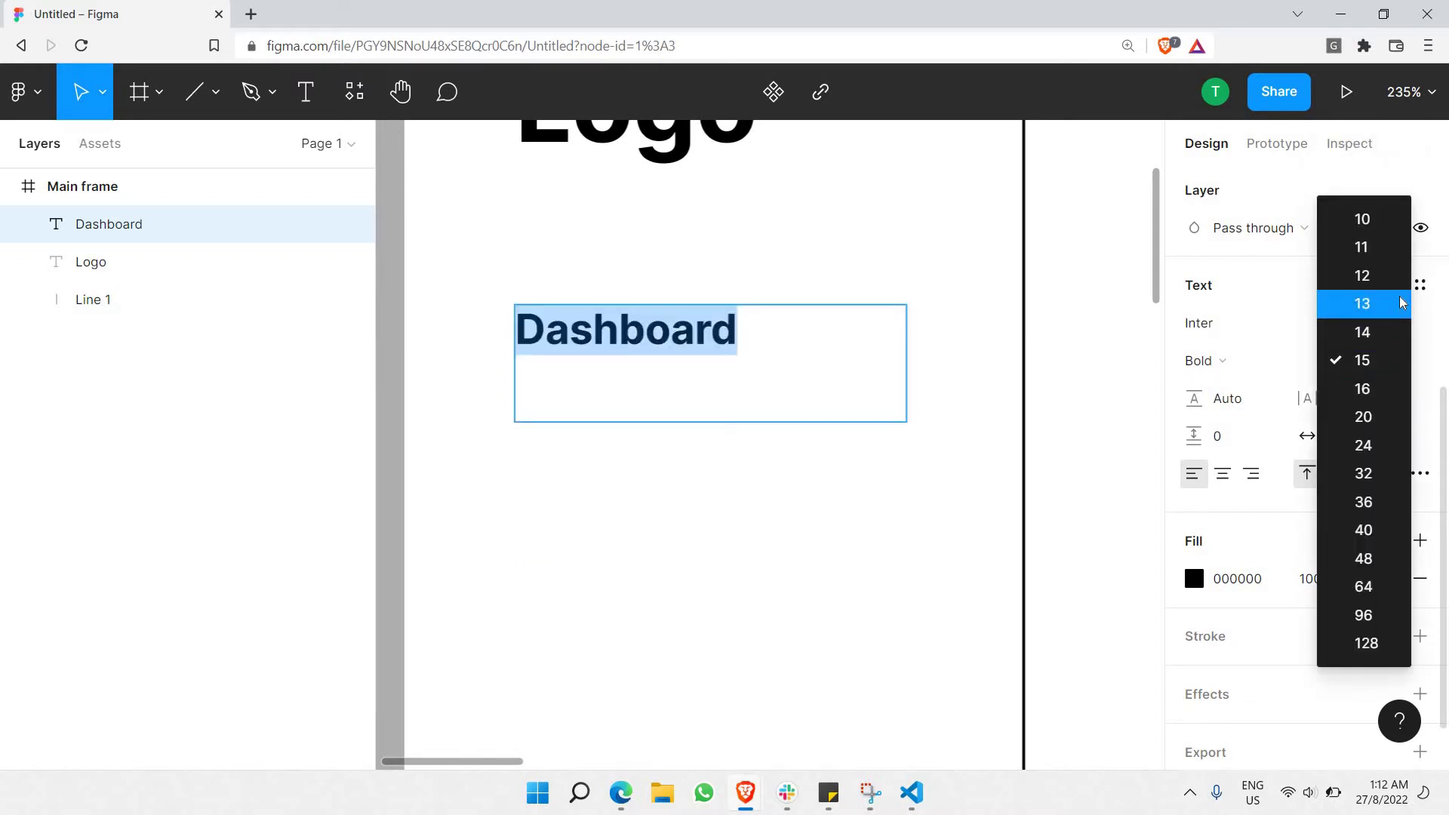
click(1395, 304)
click(1392, 370)
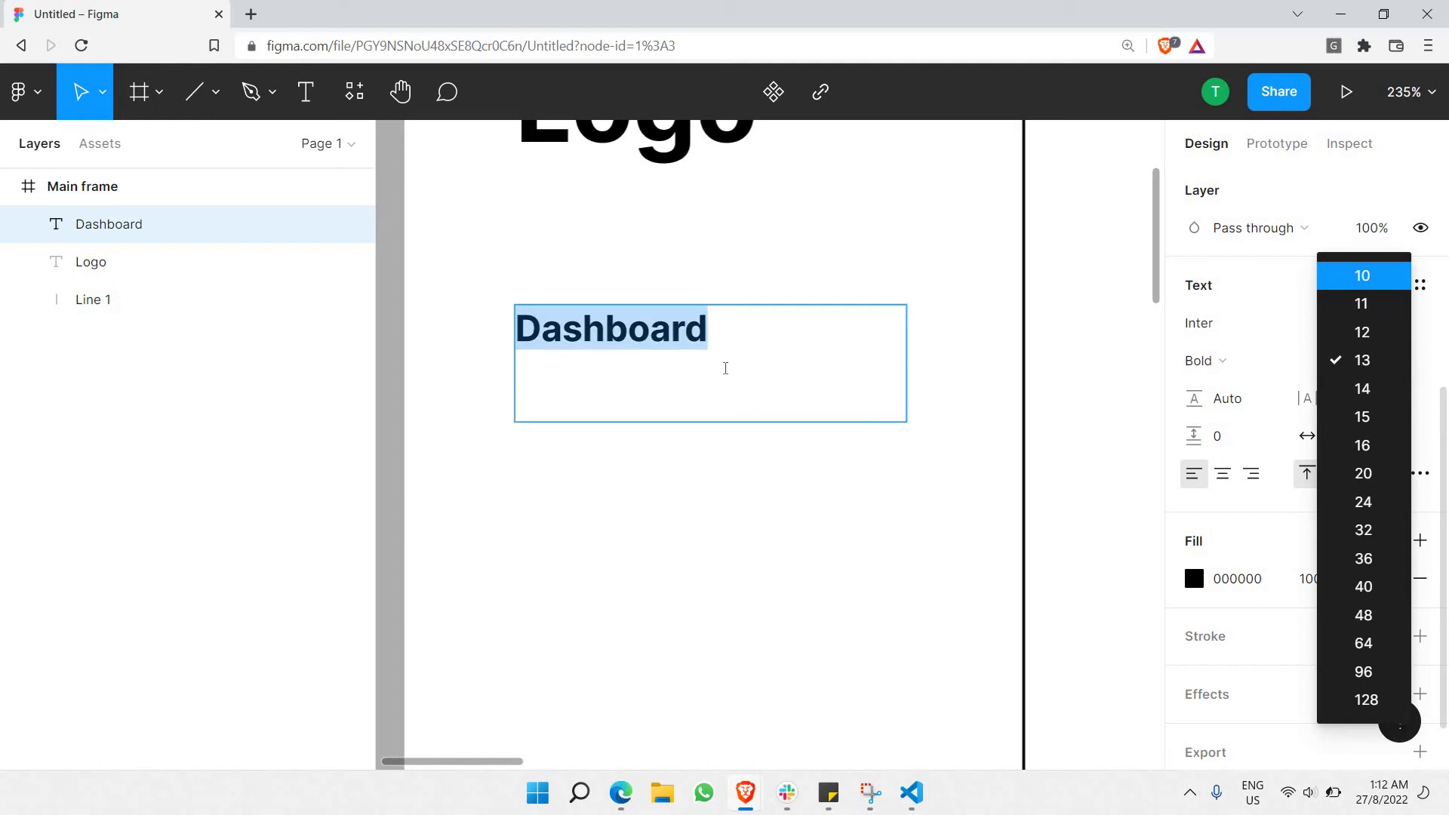
click(1395, 270)
Resize the Dashboard text box to 131 × 16.
click(679, 362)
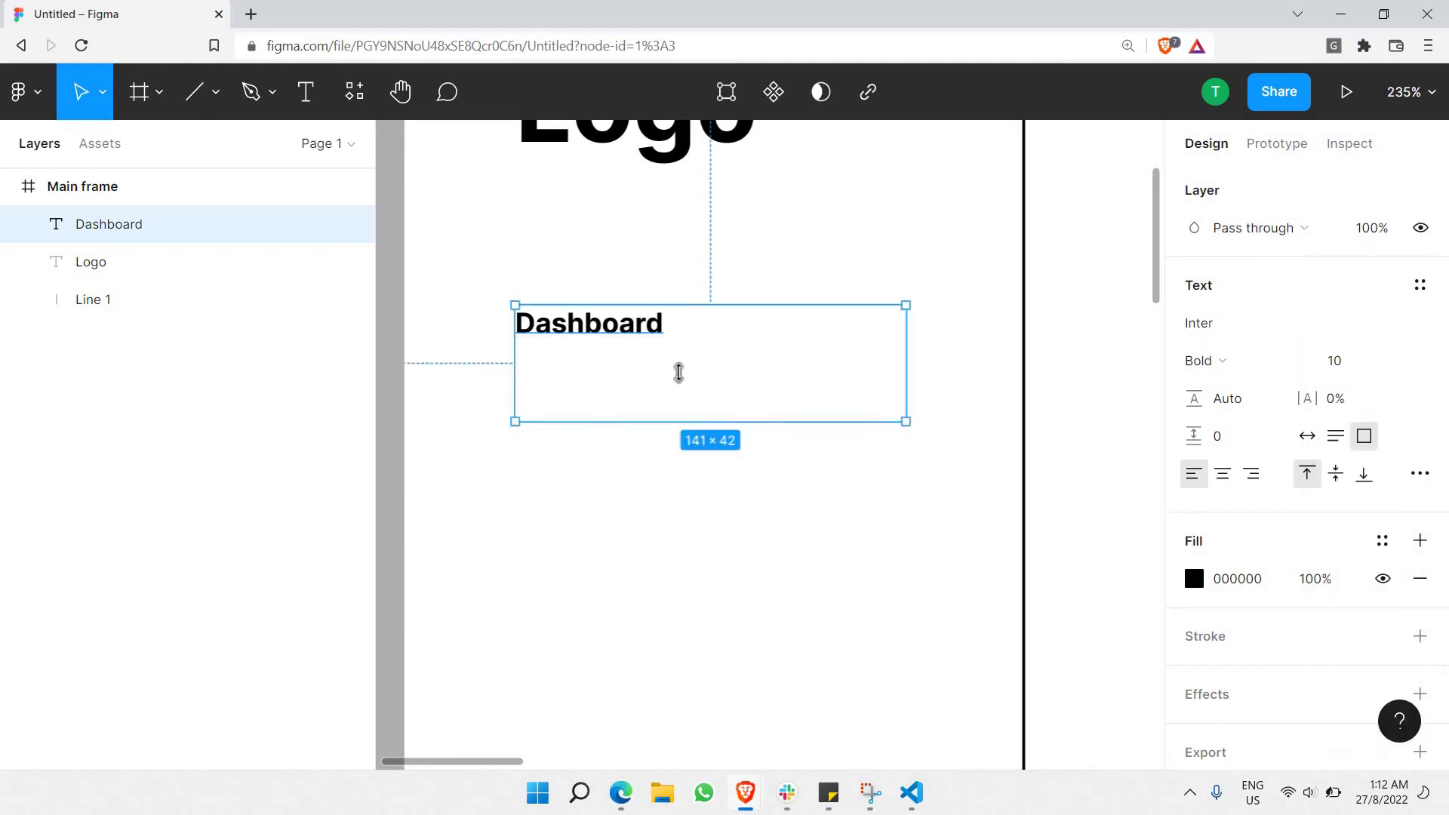
drag(684, 419, 705, 350)
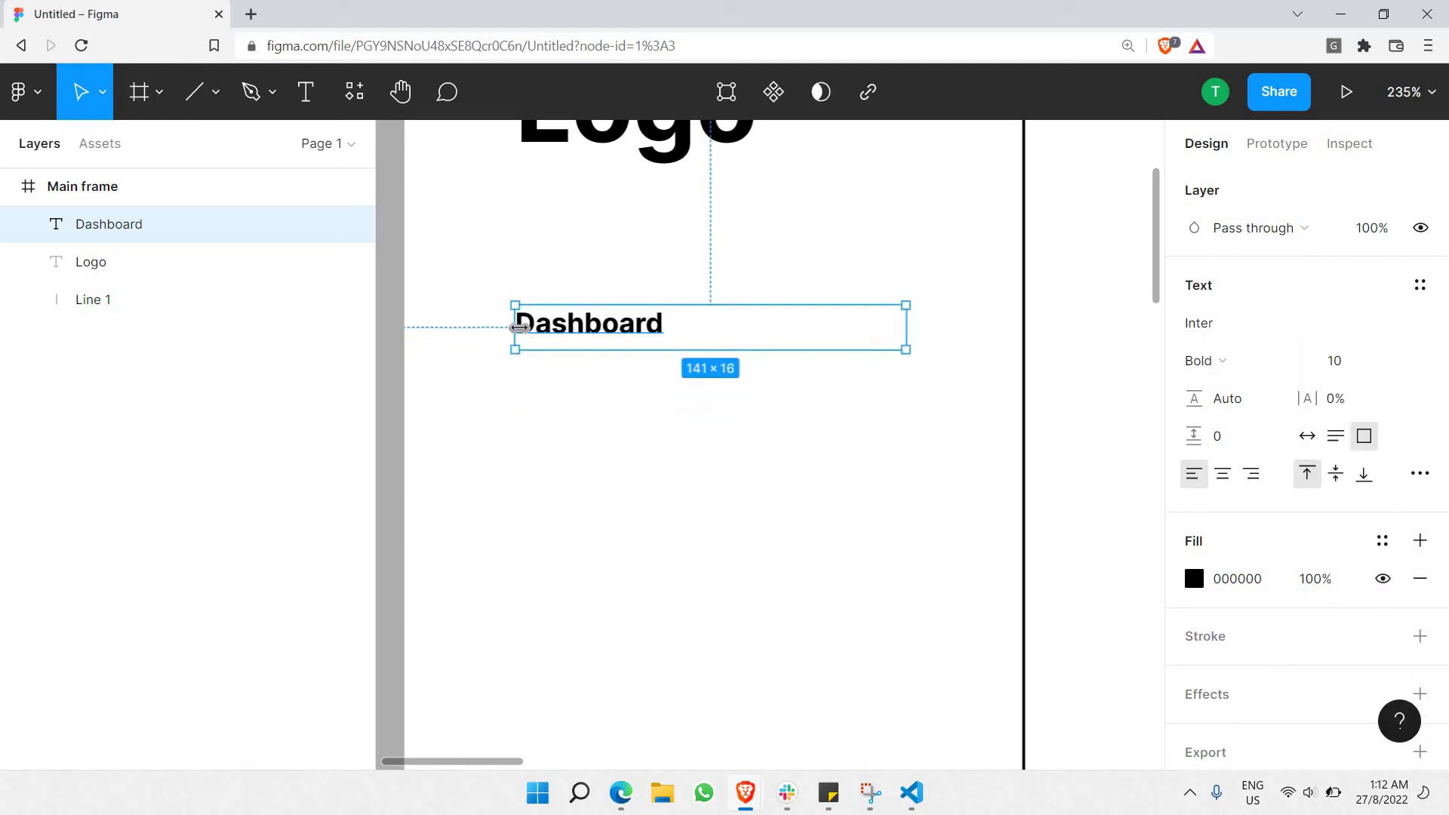
drag(542, 322, 570, 326)
double_click(574, 316)
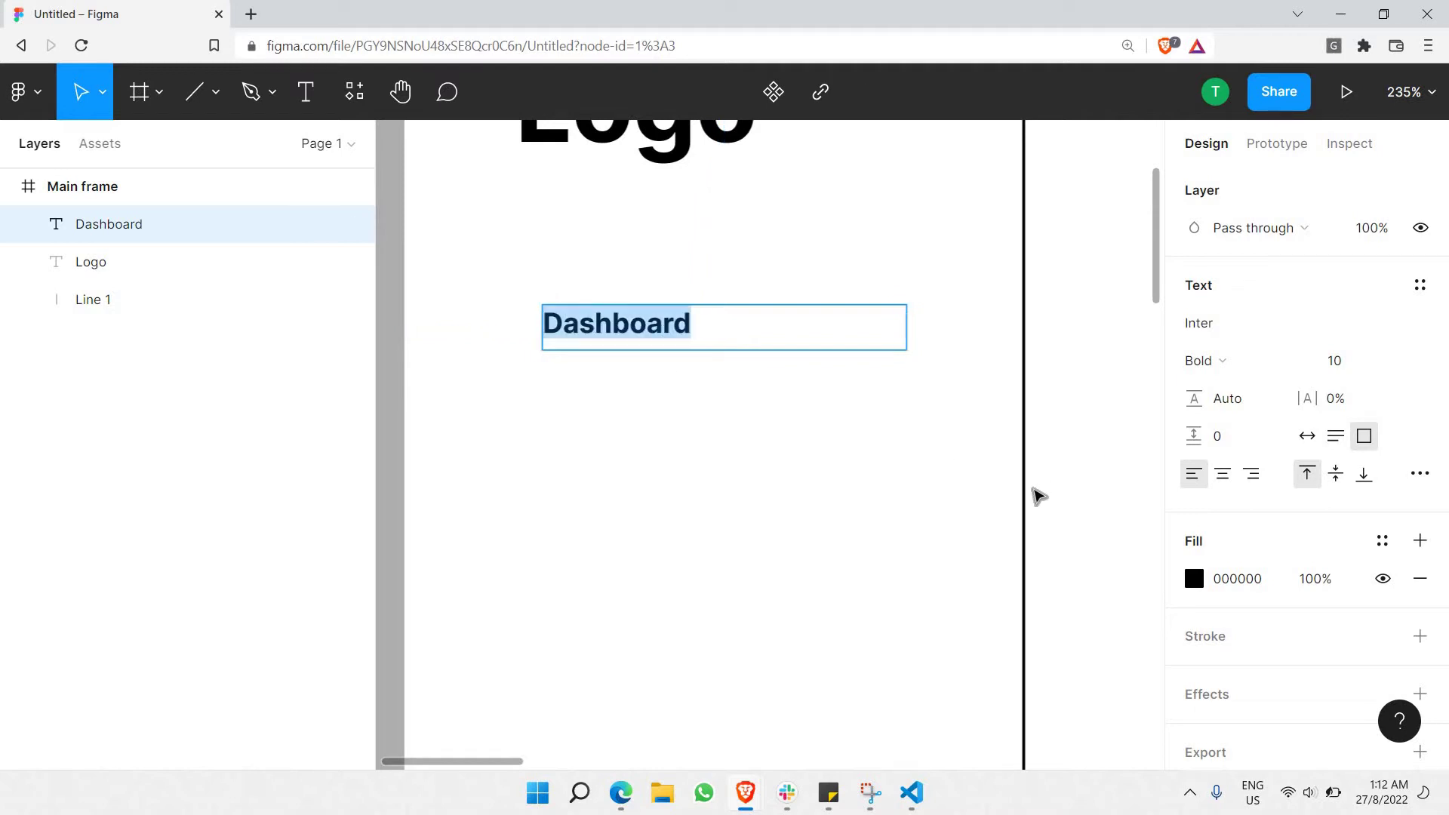
Color the Dashboard text gray 6B6B6B, trying Regular then Medium weight.
click(1203, 364)
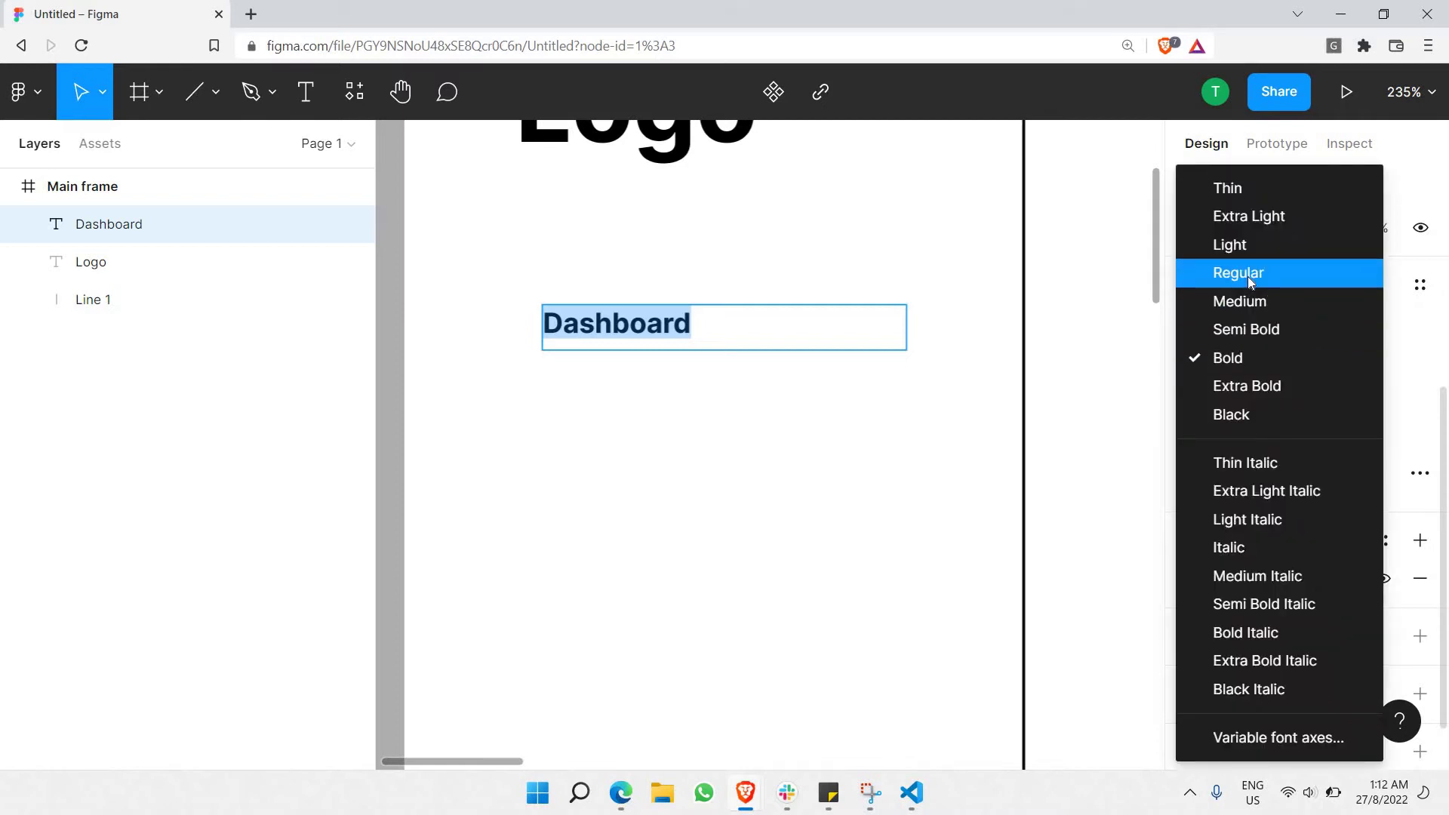
click(1247, 276)
click(1194, 578)
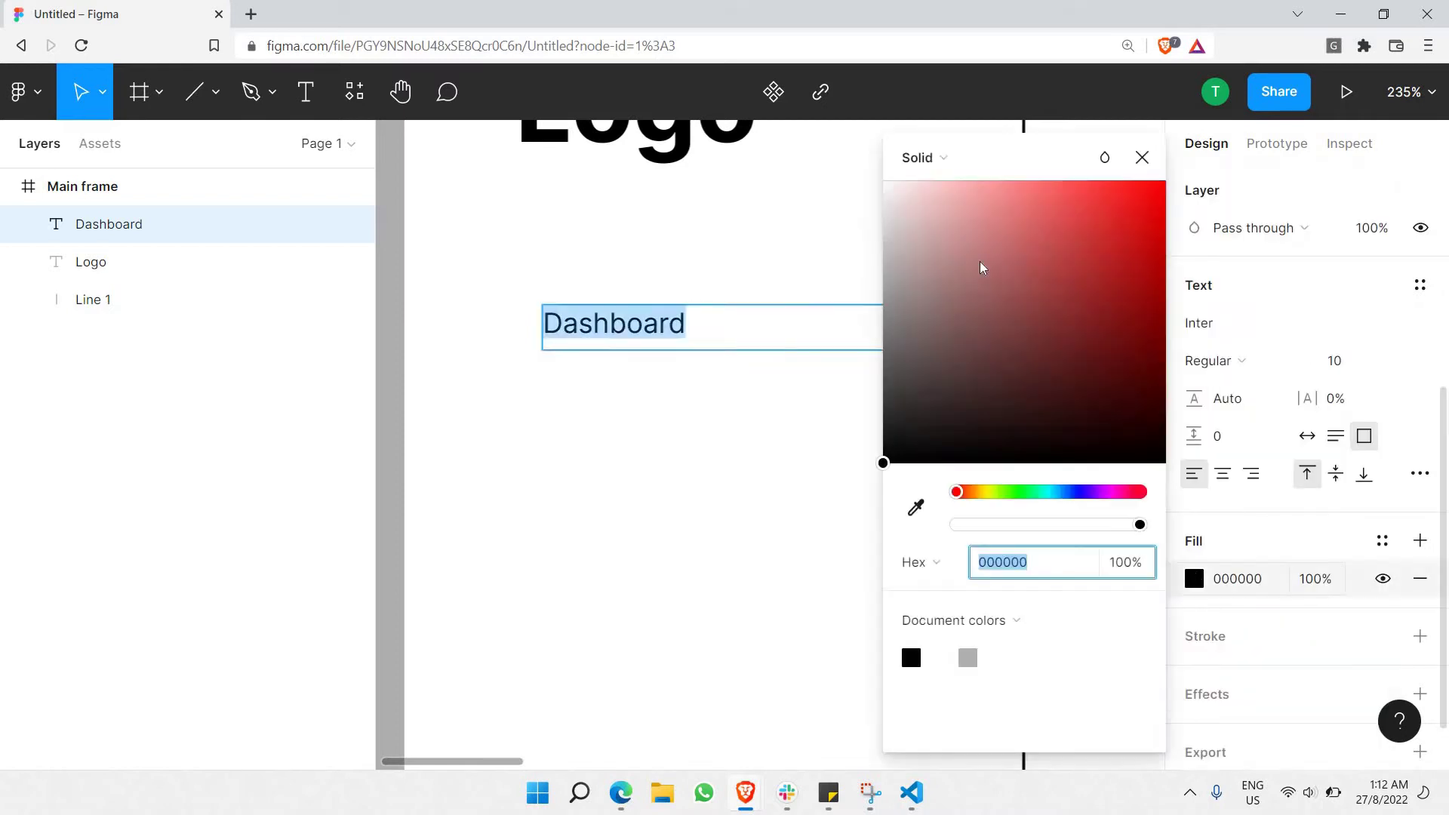
drag(619, 370, 569, 417)
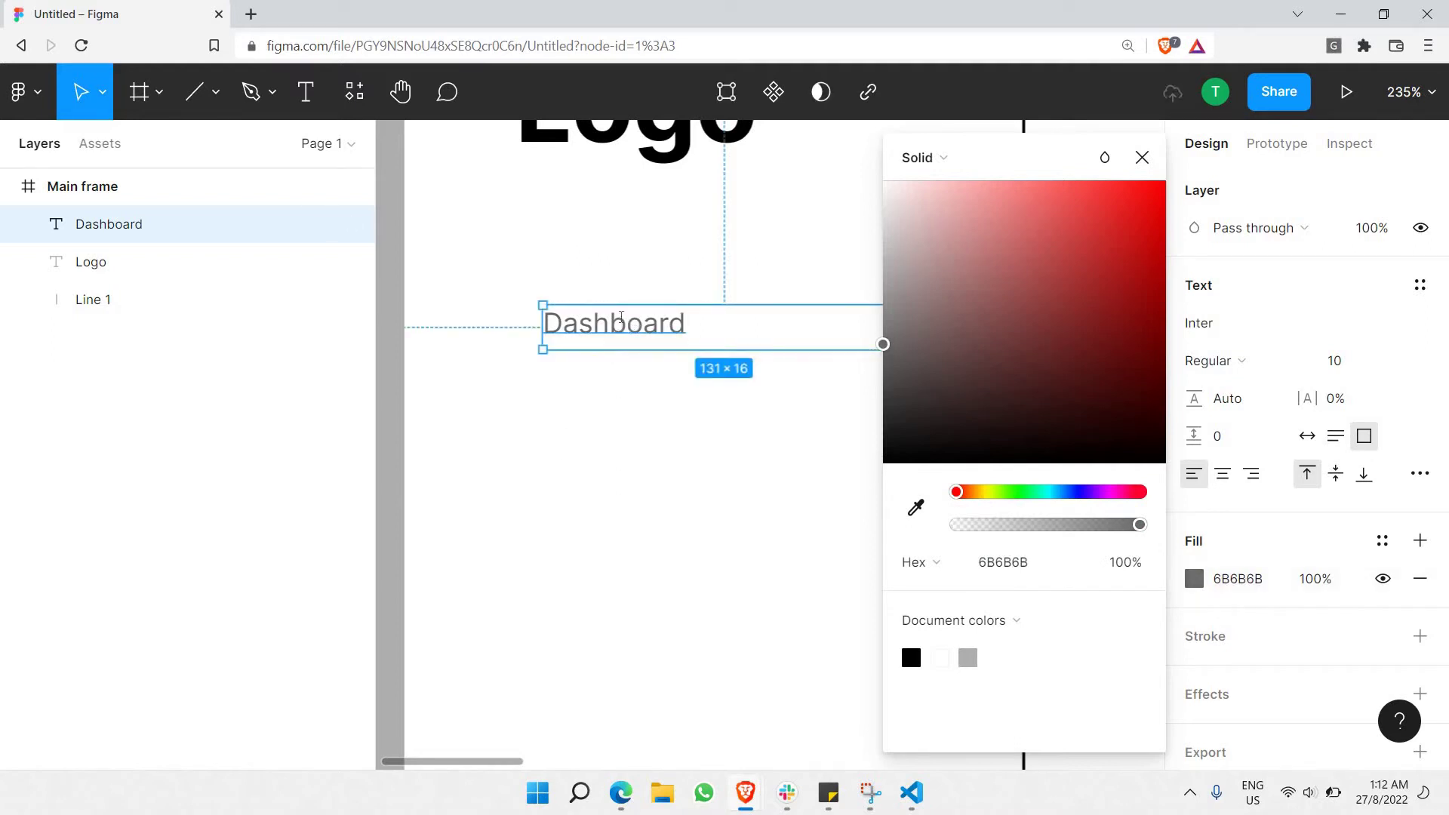
click(1256, 365)
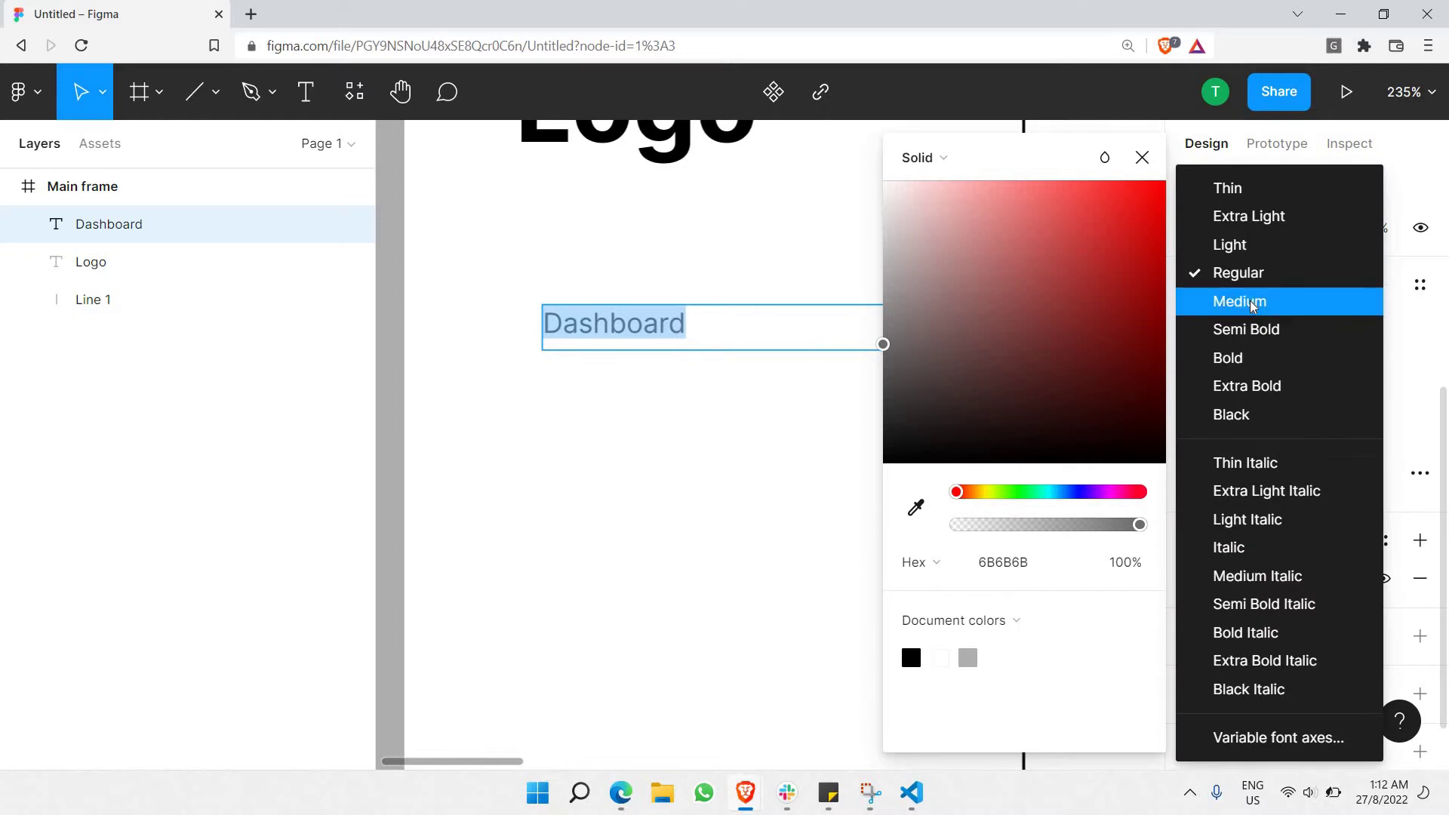
click(1211, 297)
key(Escape)
key(Escape)
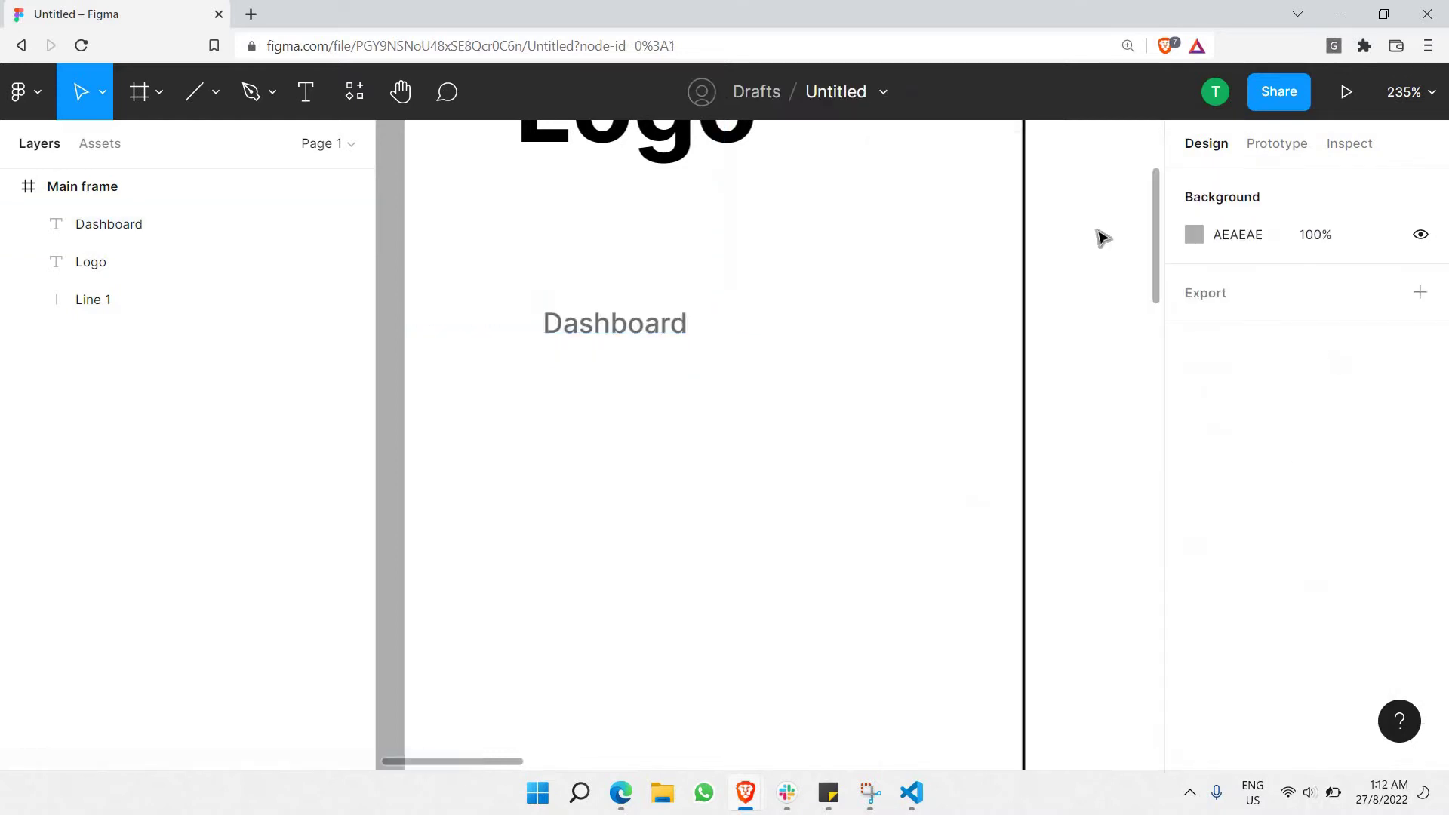
Set the Dashboard label's font weight to Semi Bold.
scroll(833, 301, down, 3)
double_click(806, 297)
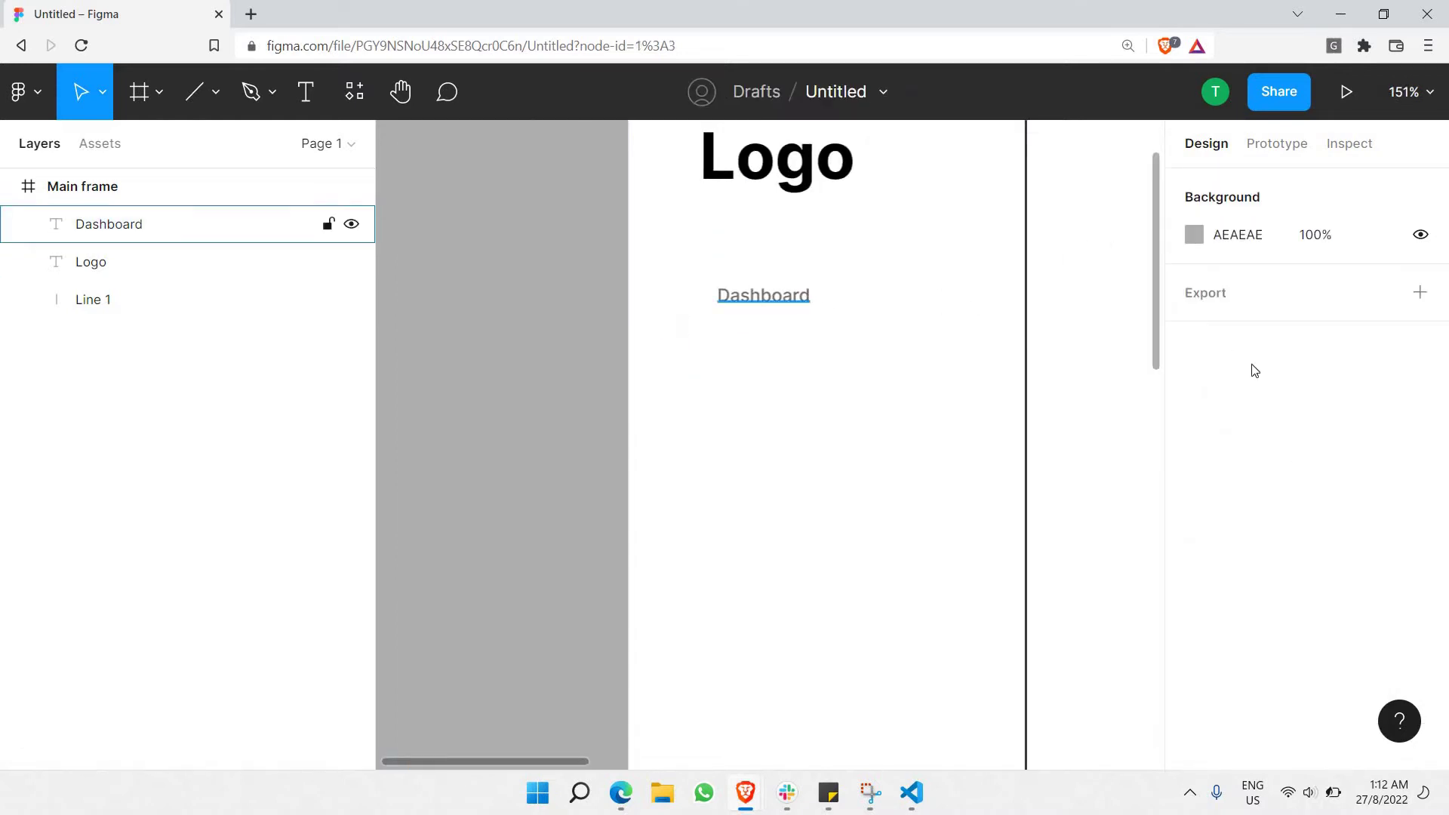
scroll(1245, 458, down, 3)
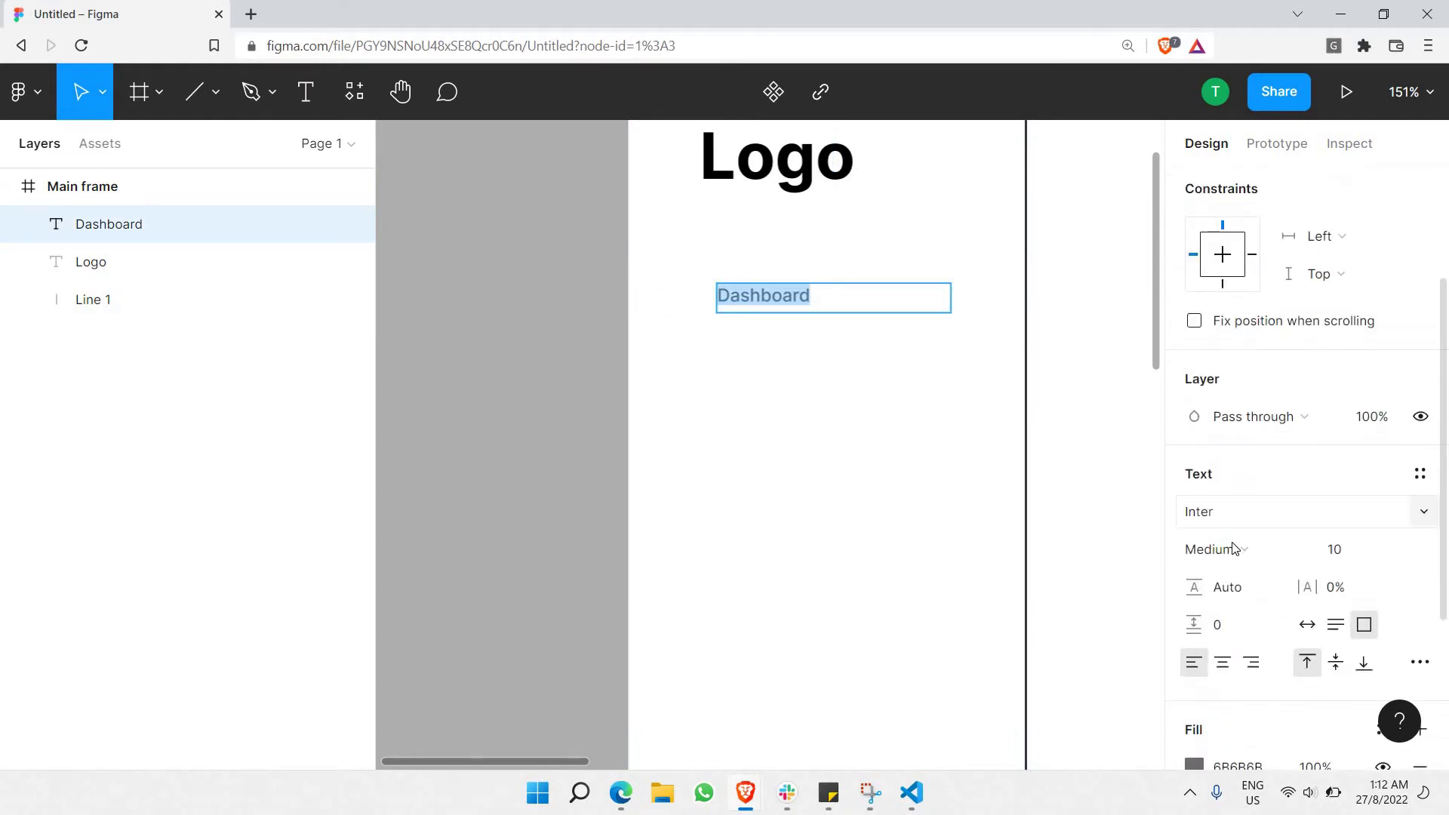
click(1230, 550)
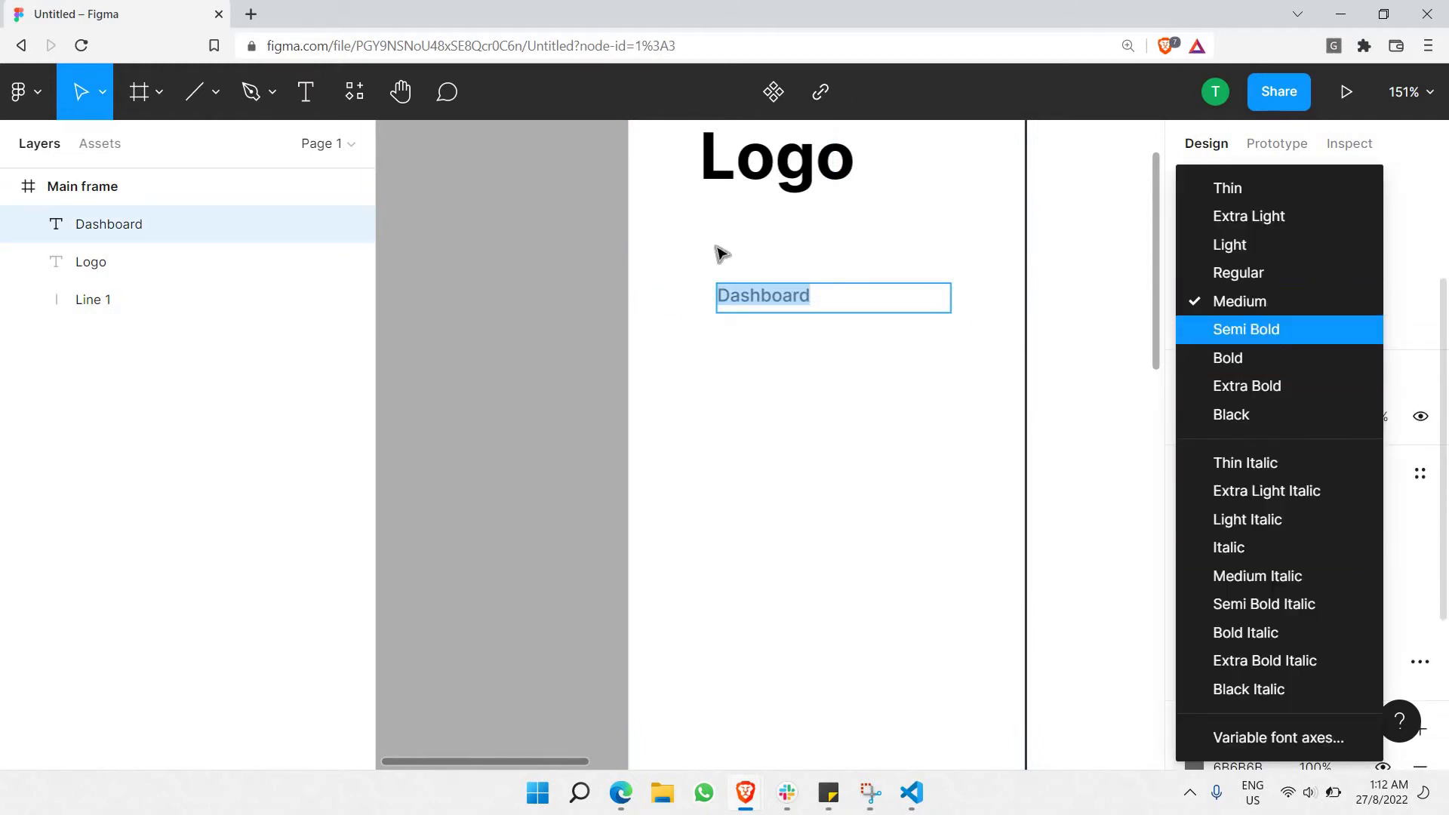
key(Return)
click(911, 327)
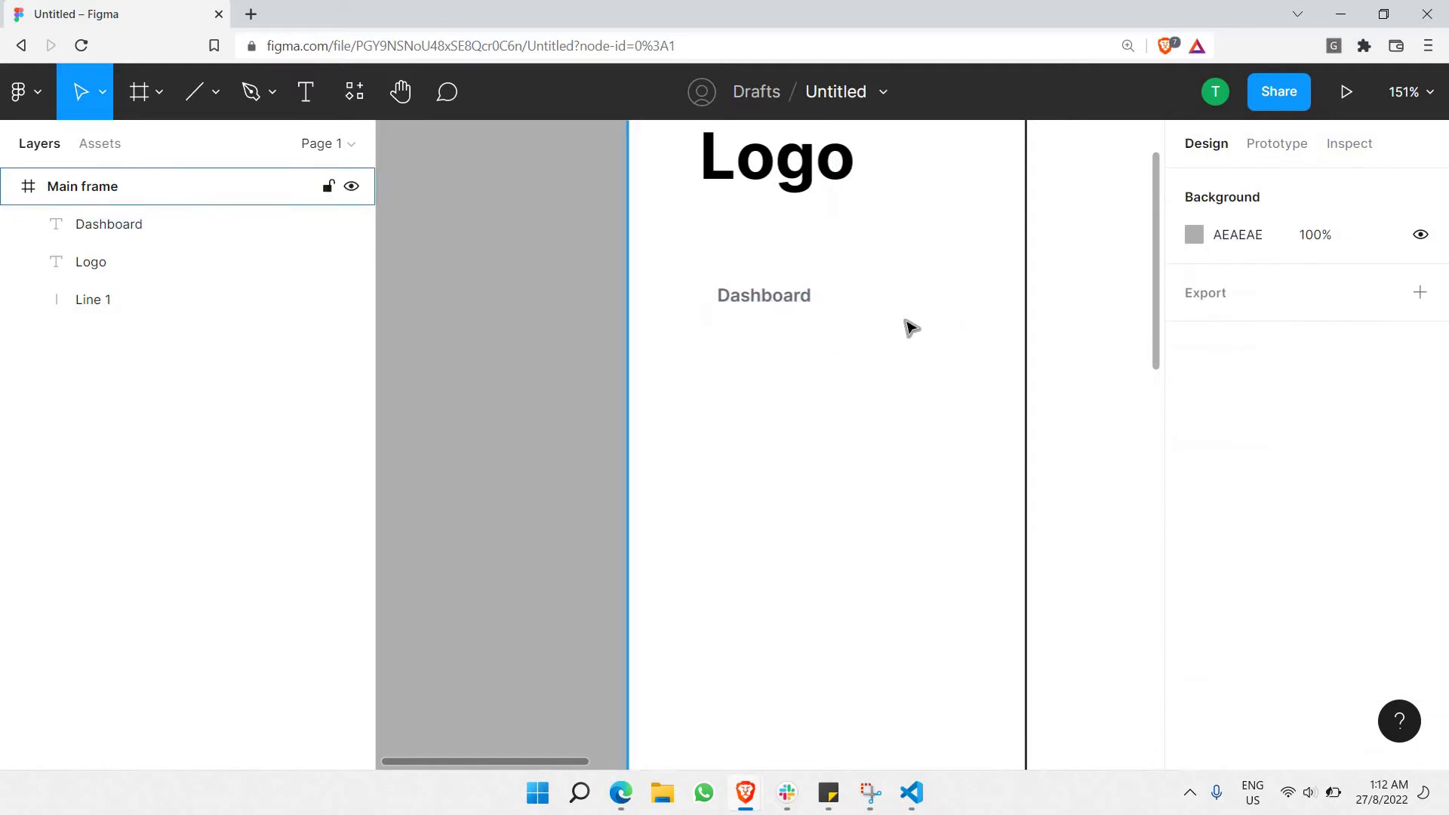
scroll(909, 327, up, 2)
scroll(794, 317, up, 3)
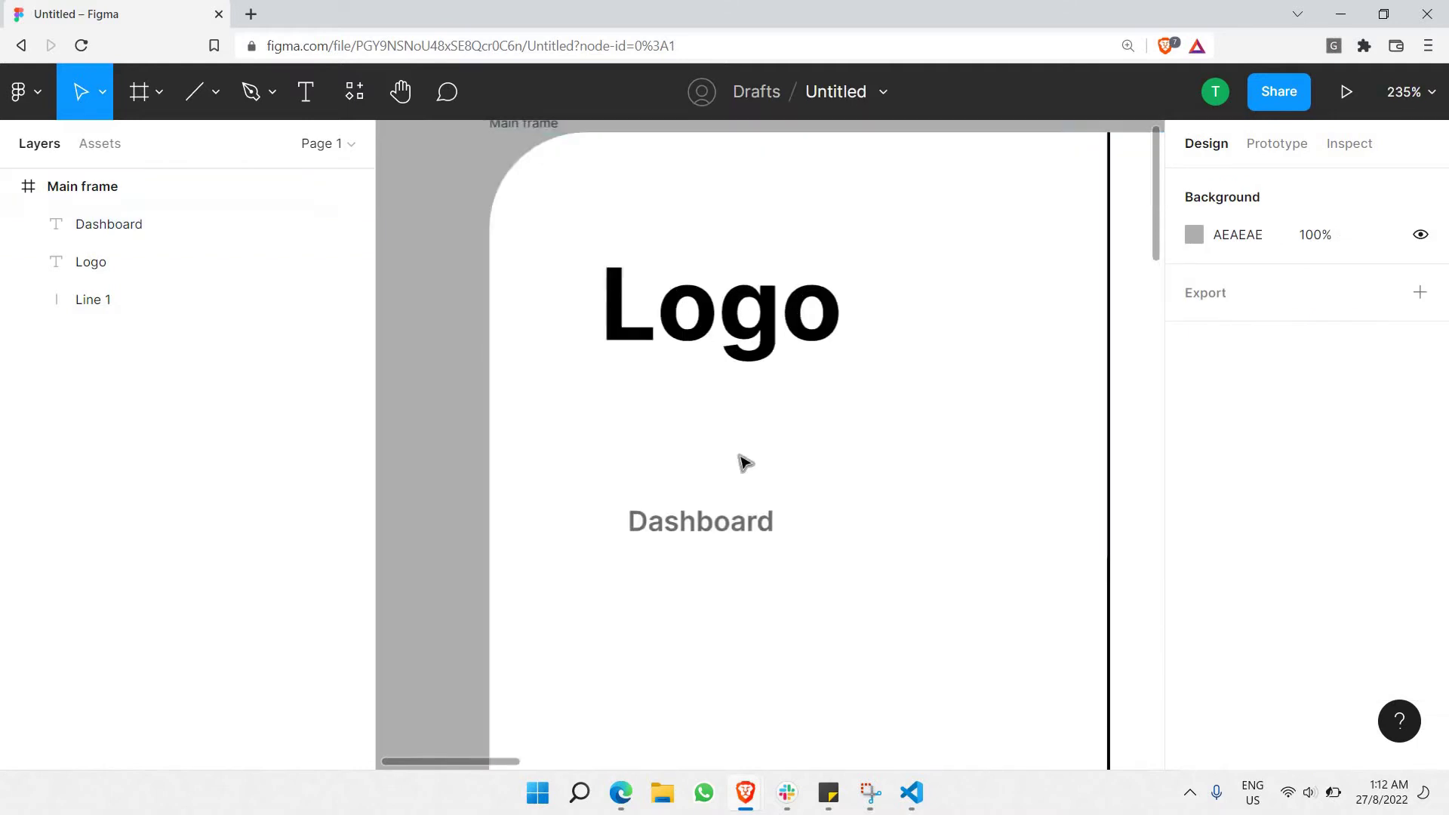
double_click(781, 524)
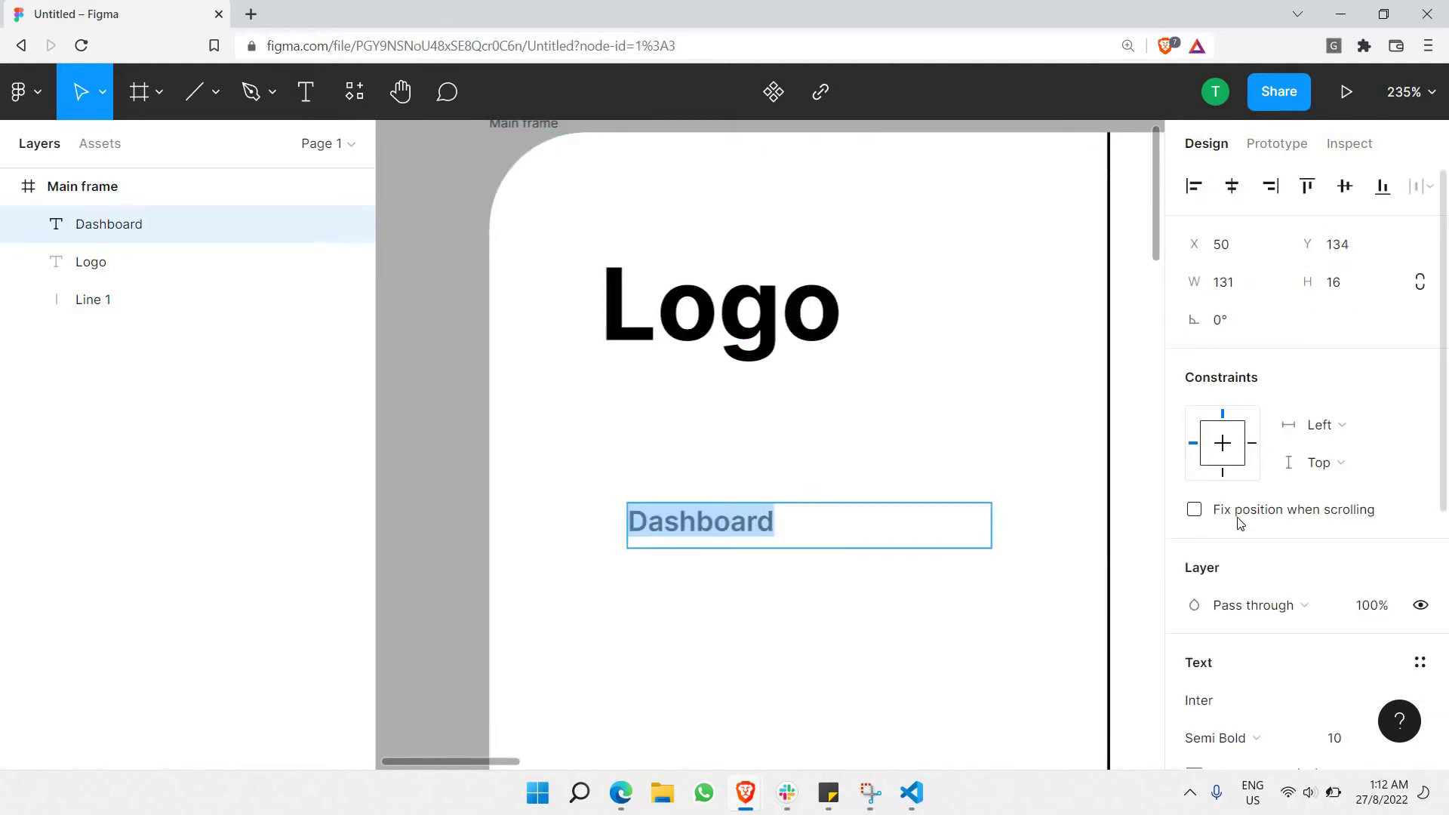
scroll(1230, 475, down, 4)
Switch both the Dashboard label and the Logo heading to the Poppins font.
click(1223, 421)
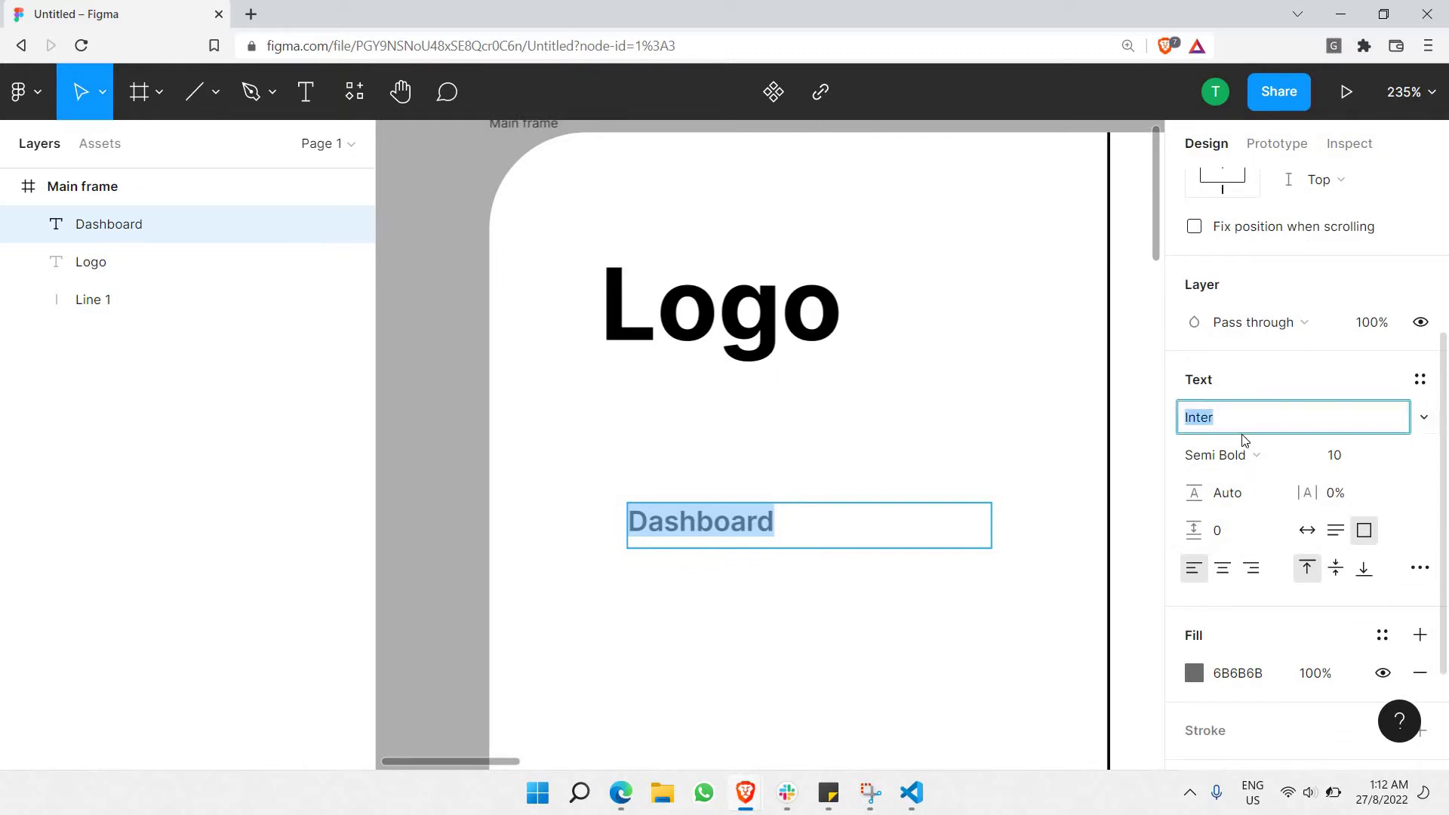
text(po)
key(Return)
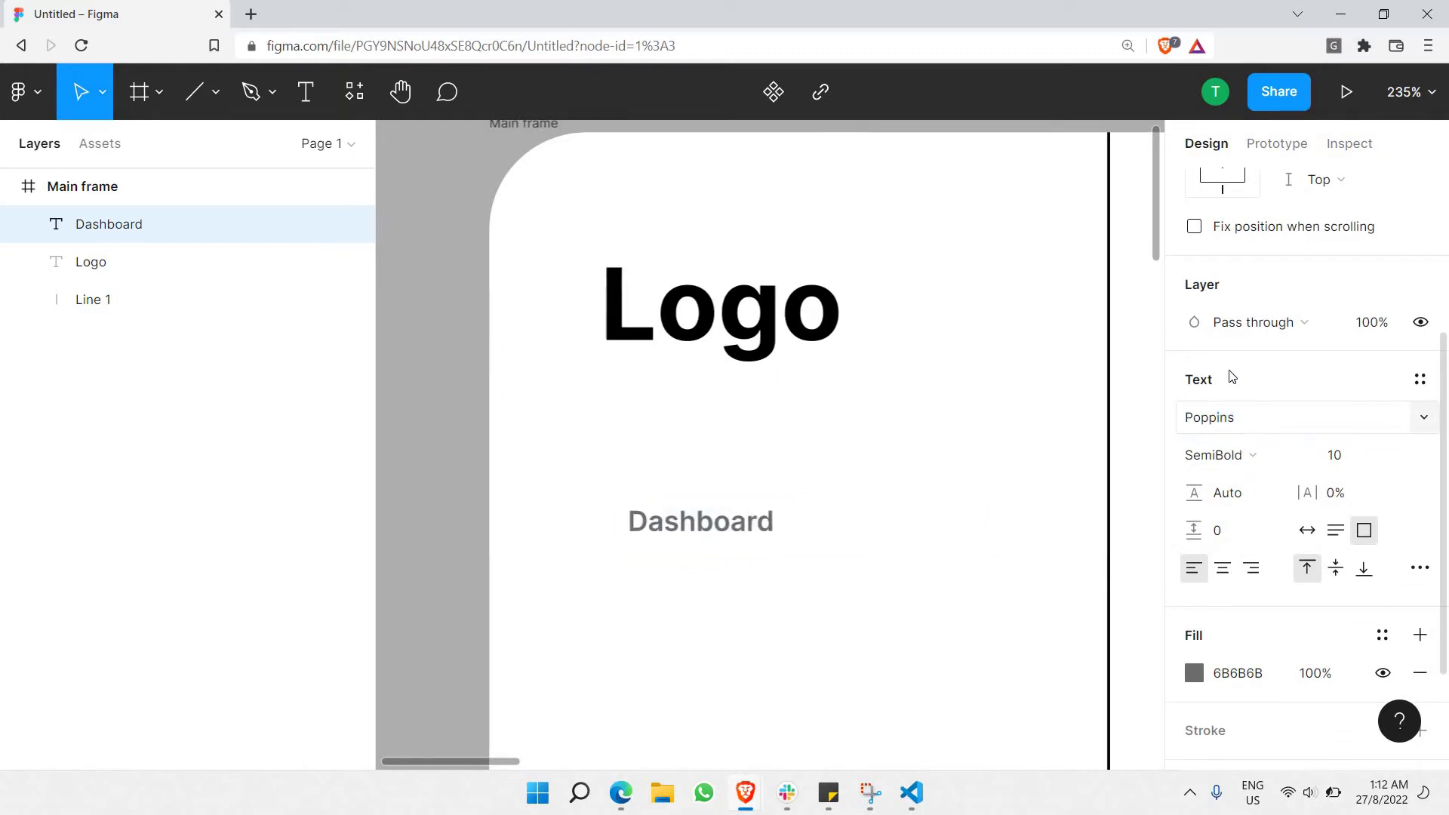
double_click(811, 313)
click(1200, 411)
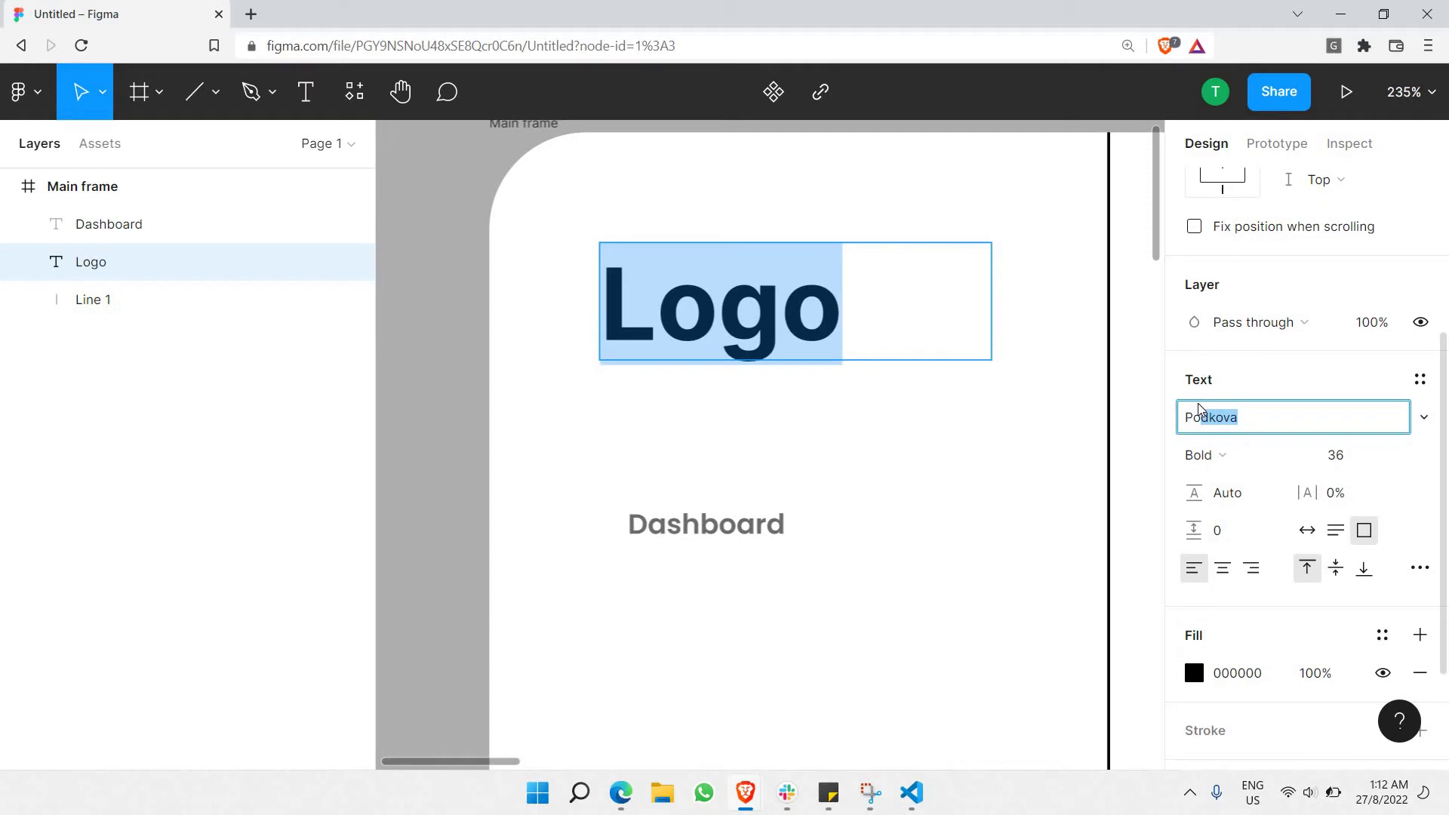
text(Poppins)
key(Return)
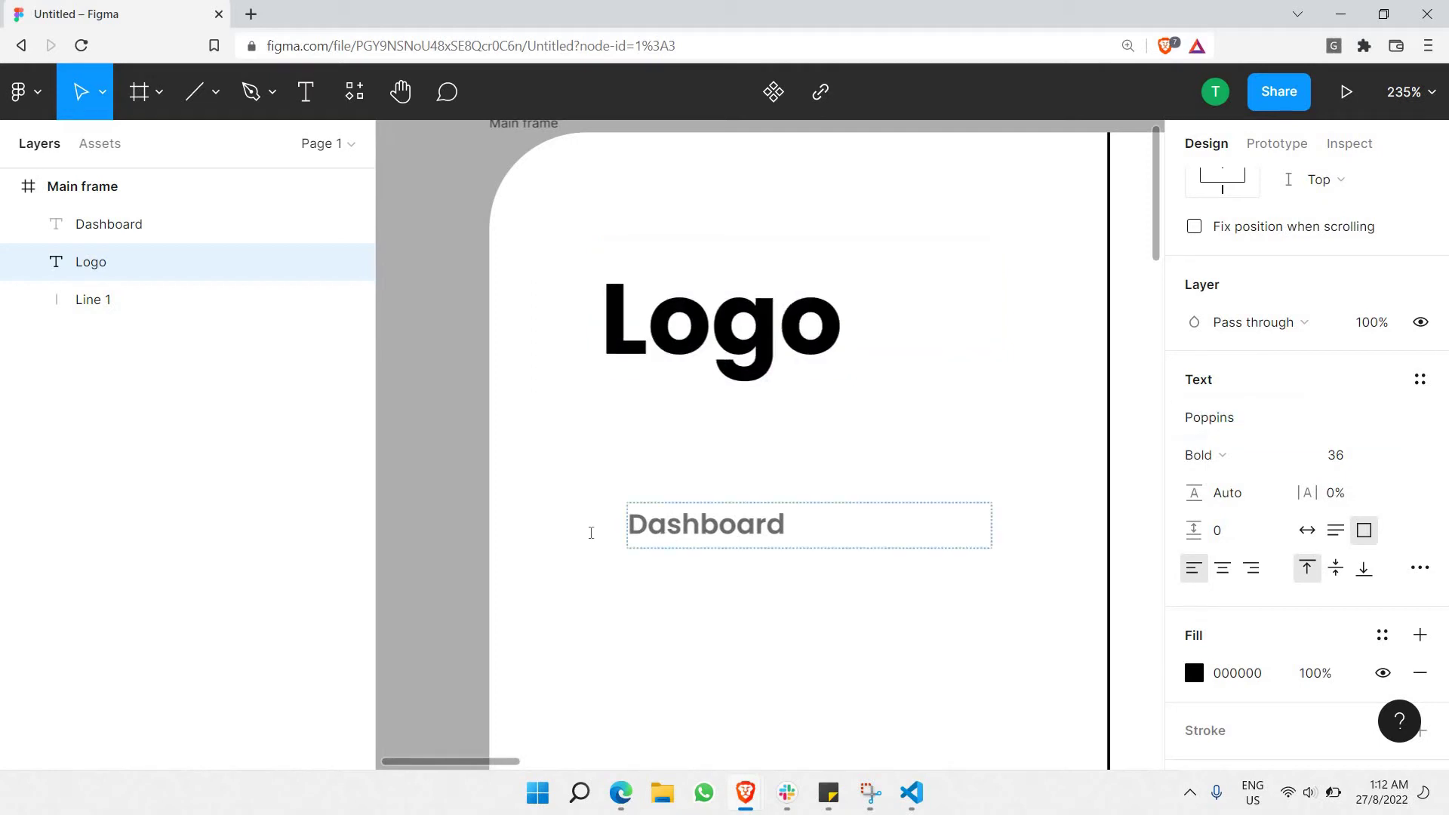
key(Escape)
click(482, 491)
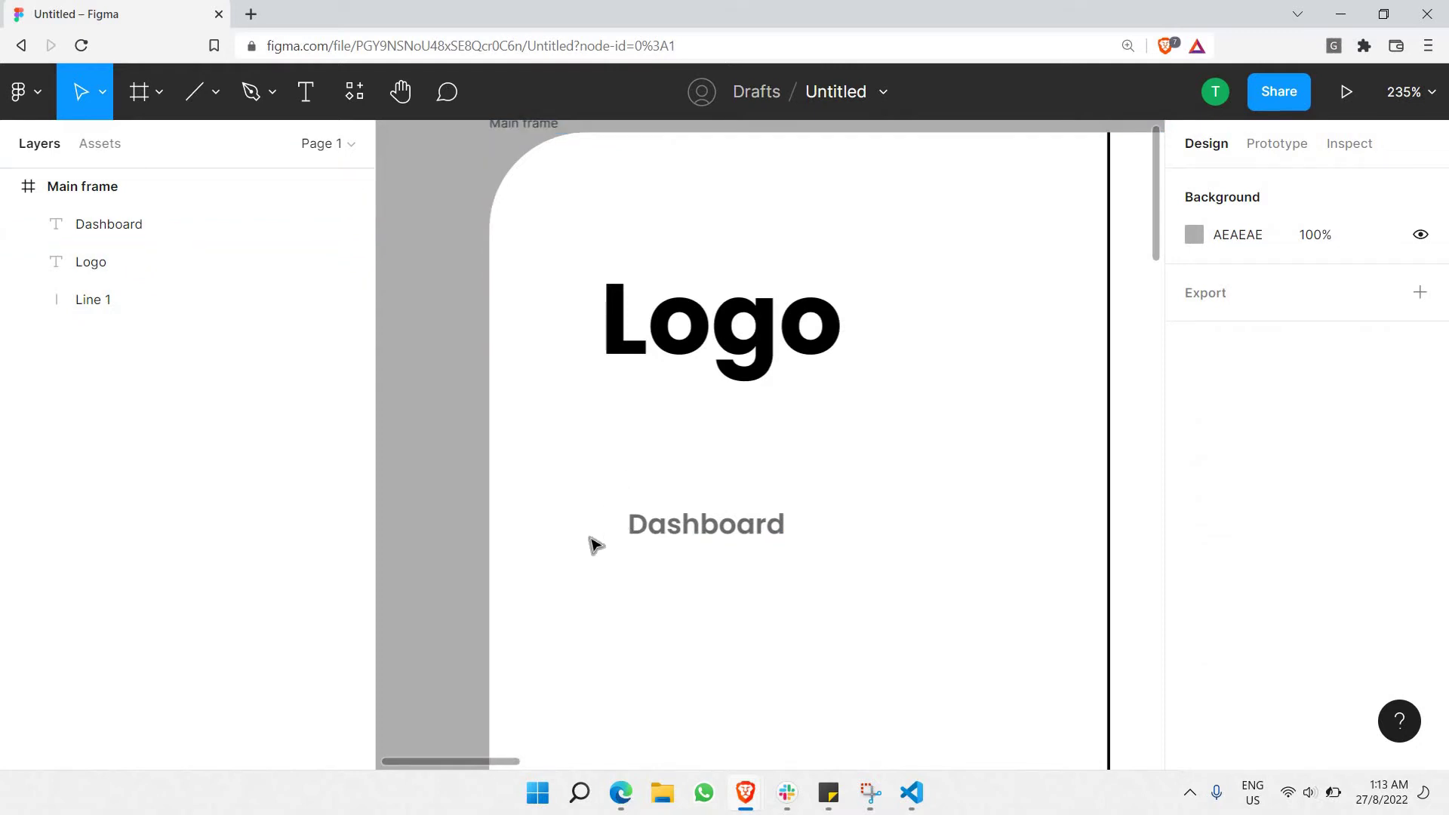
Load the Flaticon icon site in a new browser tab, then return to Figma.
click(250, 14)
text(fl)
key(Return)
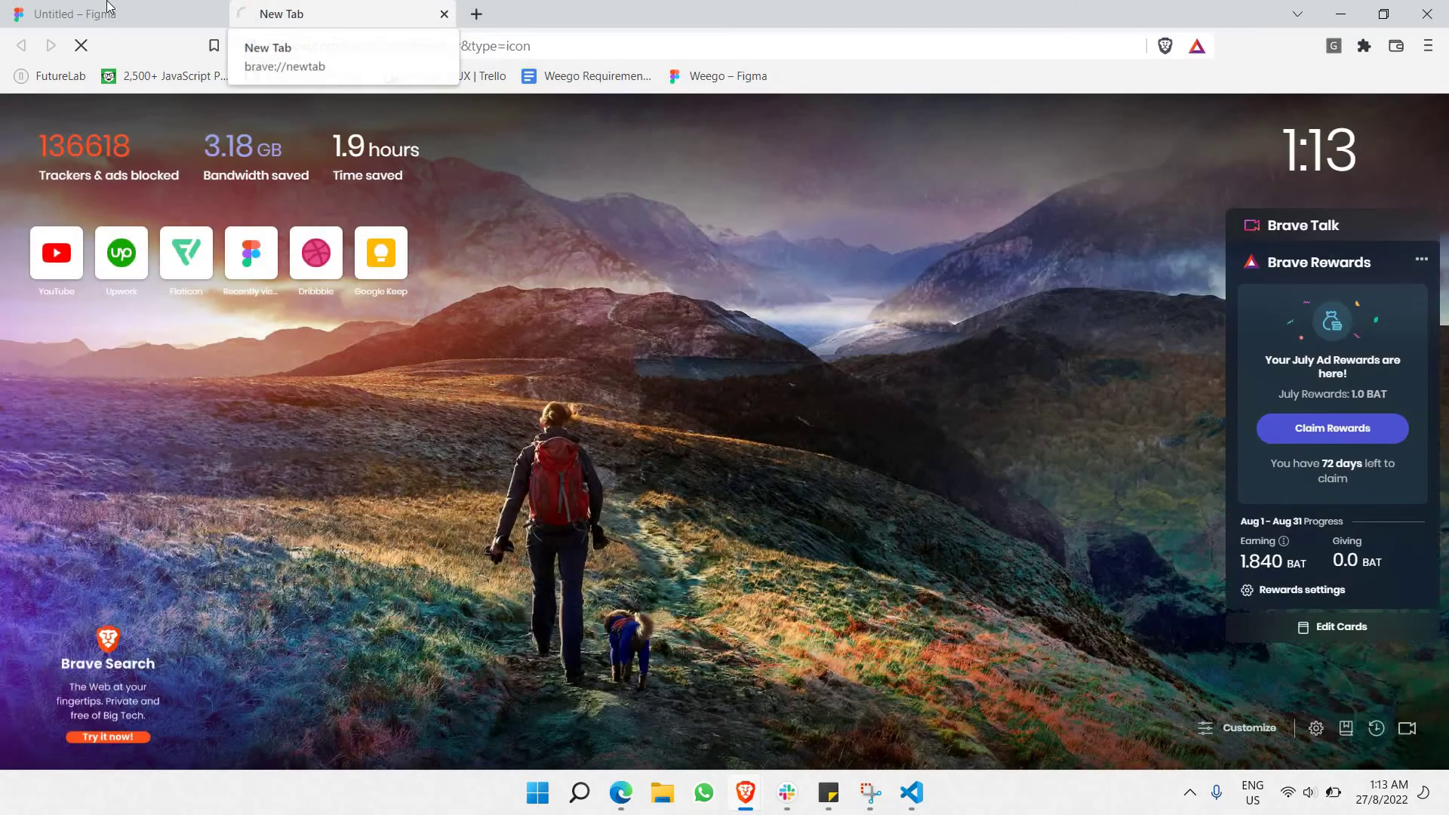
click(107, 7)
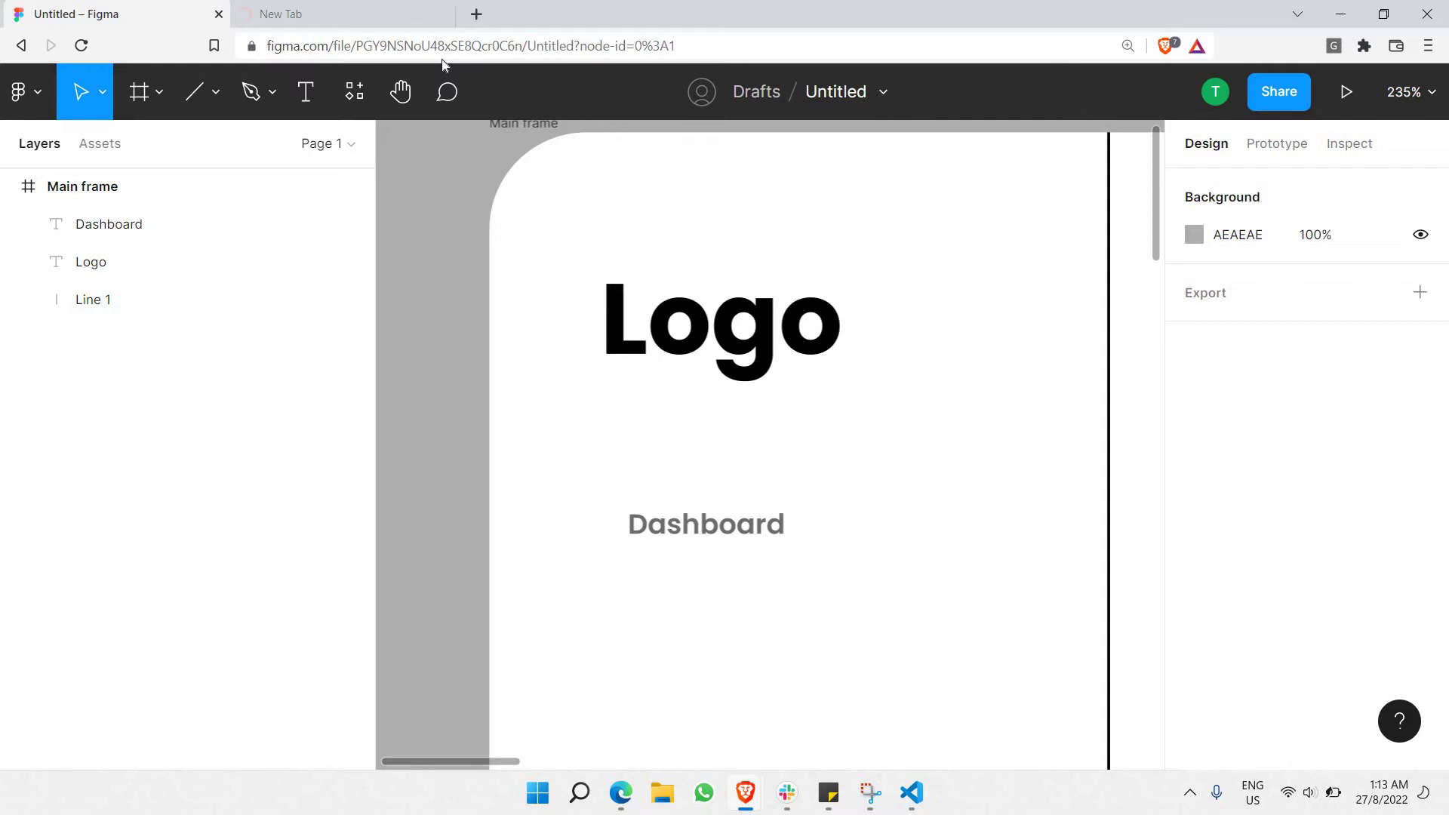
On Flaticon, replace the 'avatar' search with a search for 'dashboard' icons.
click(375, 7)
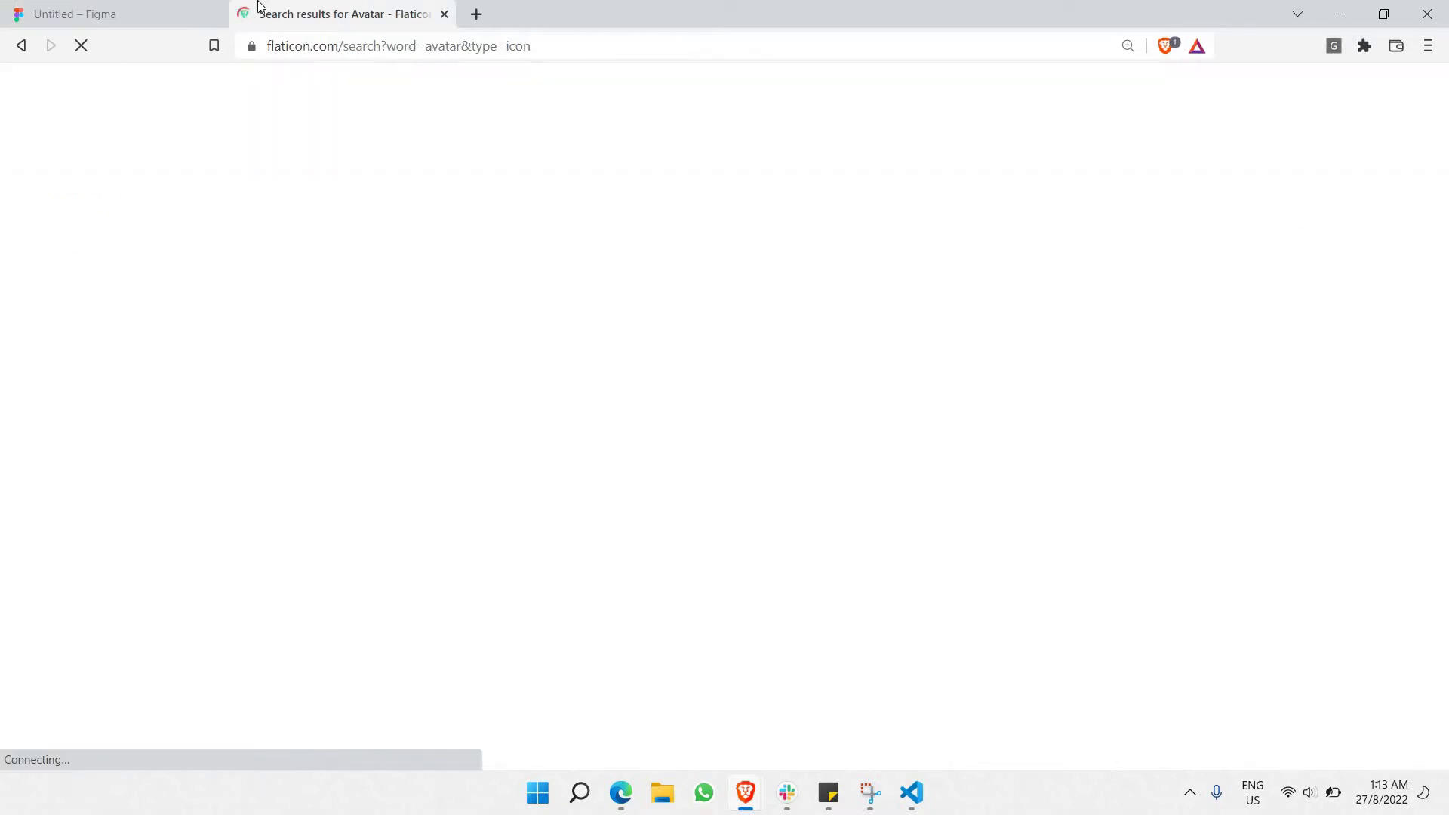
click(89, 6)
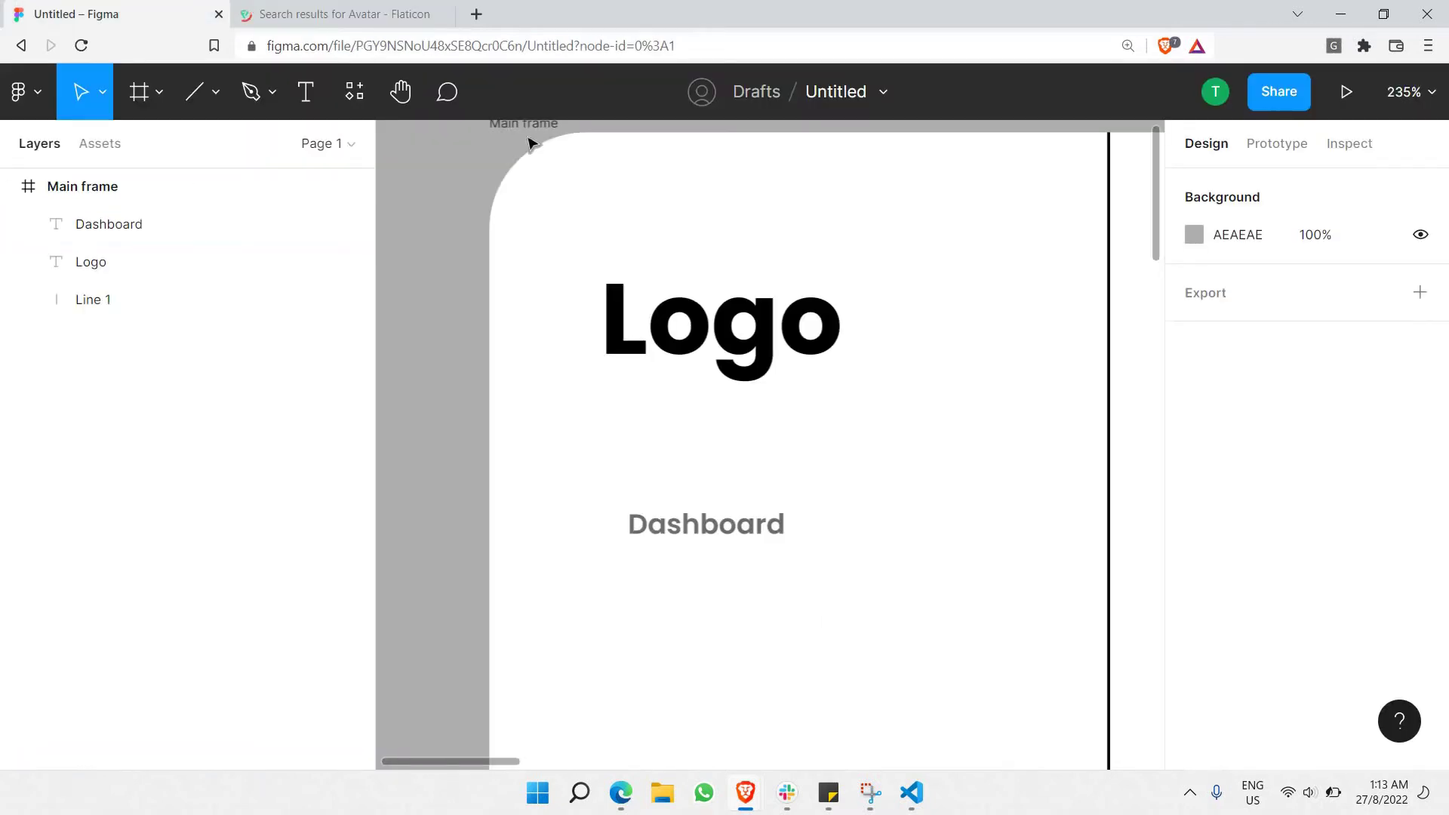
click(344, 13)
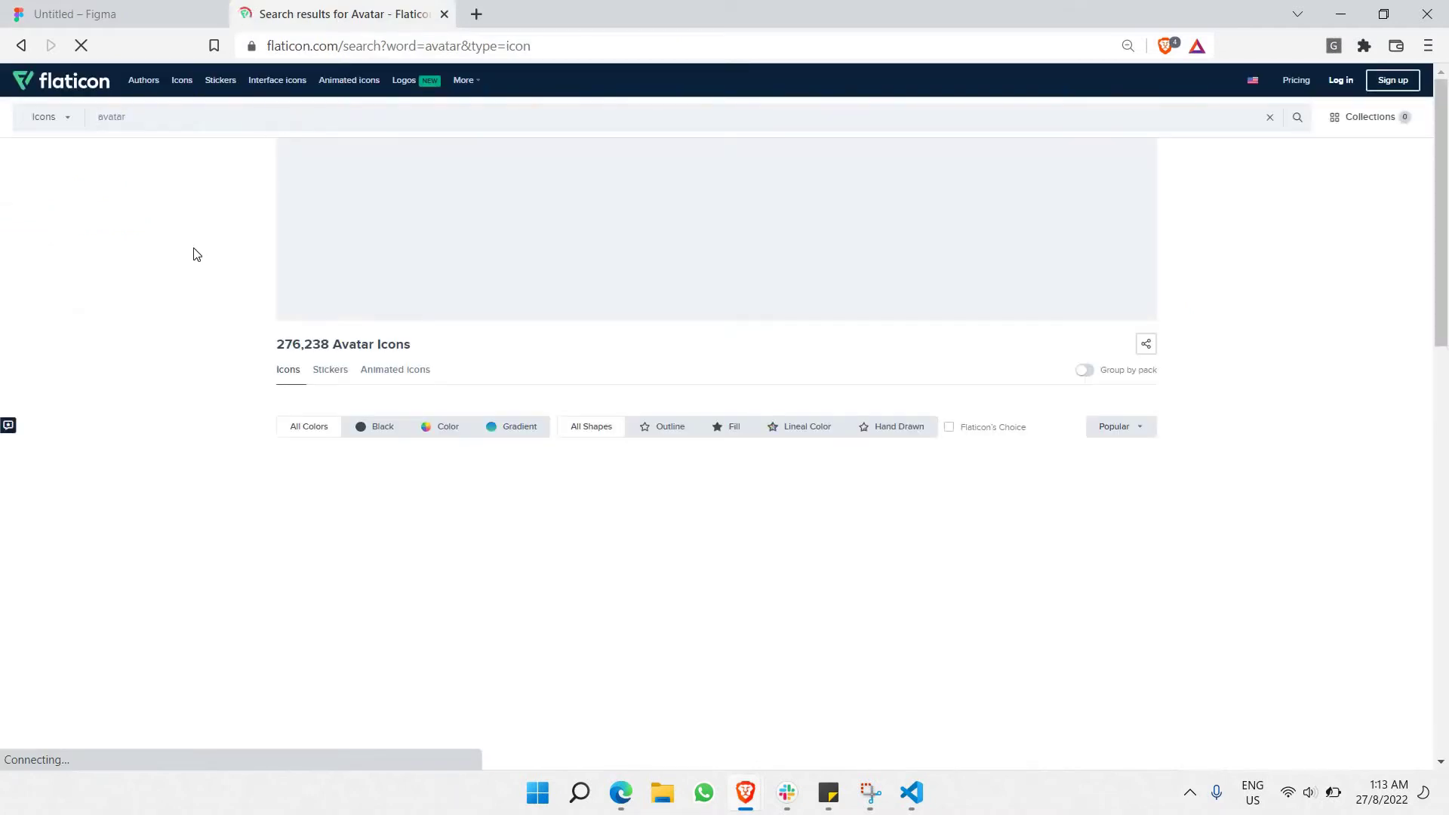
ctrl+scroll(171, 233, up, 5)
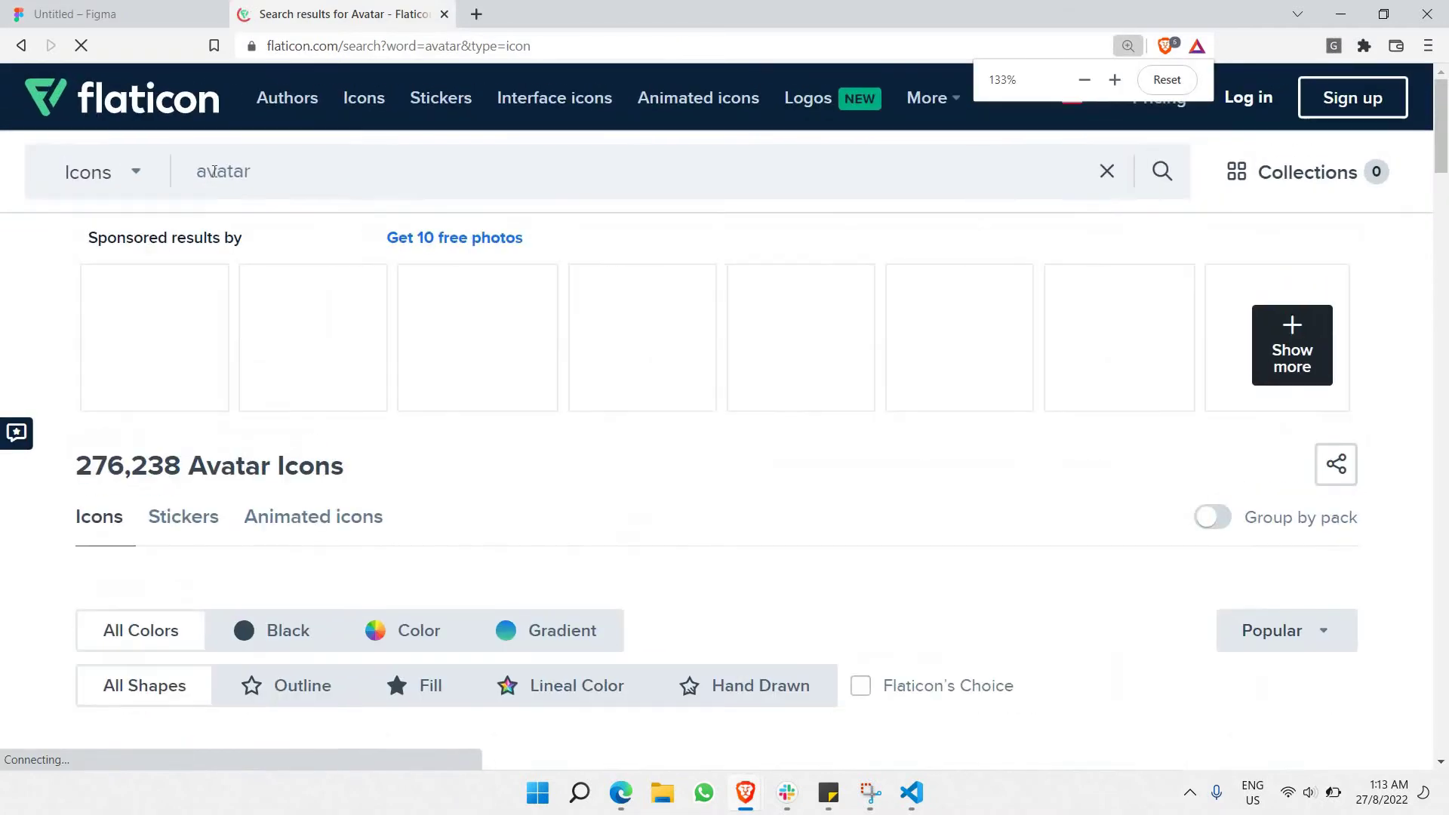
double_click(215, 172)
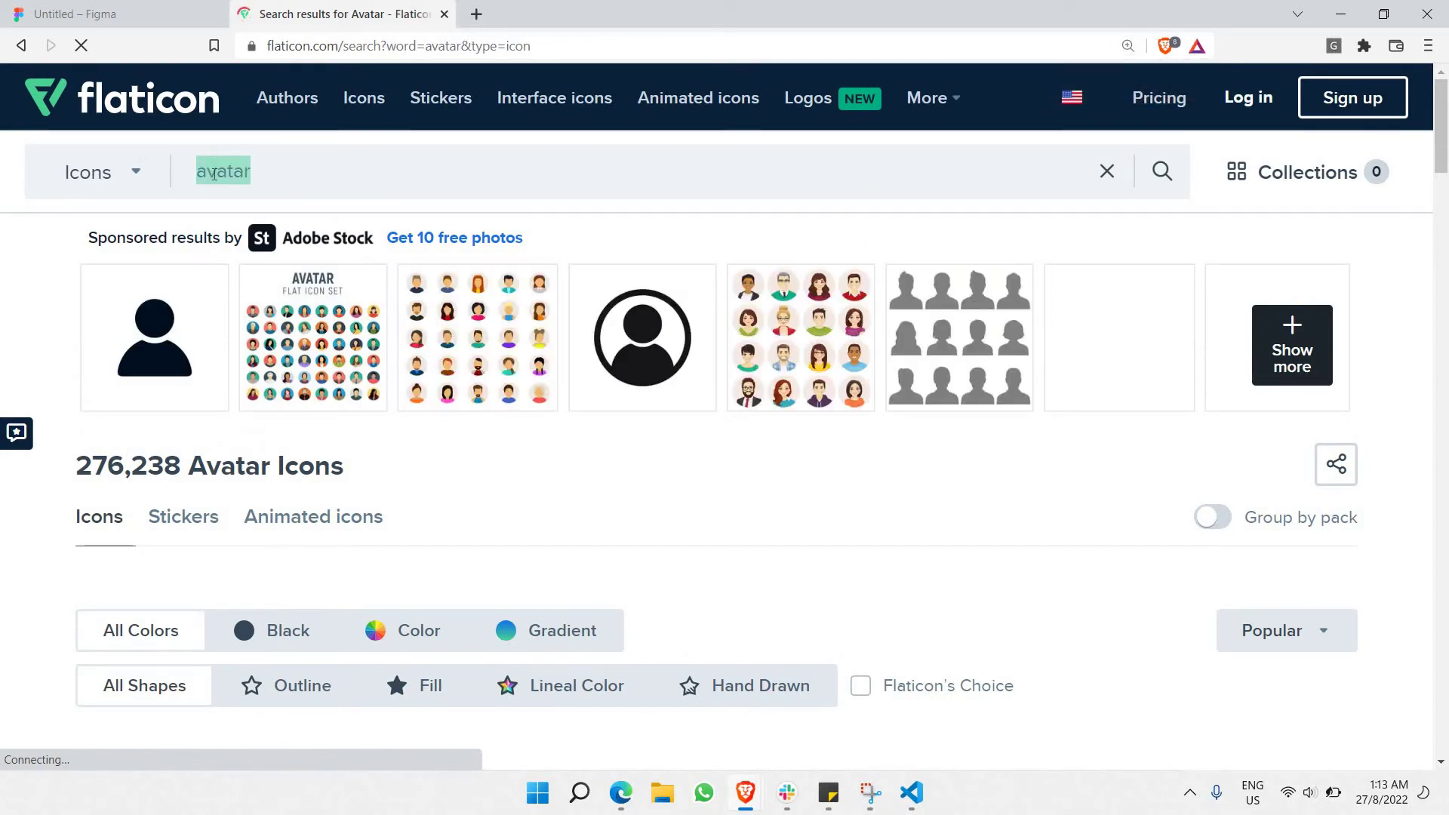
text(da)
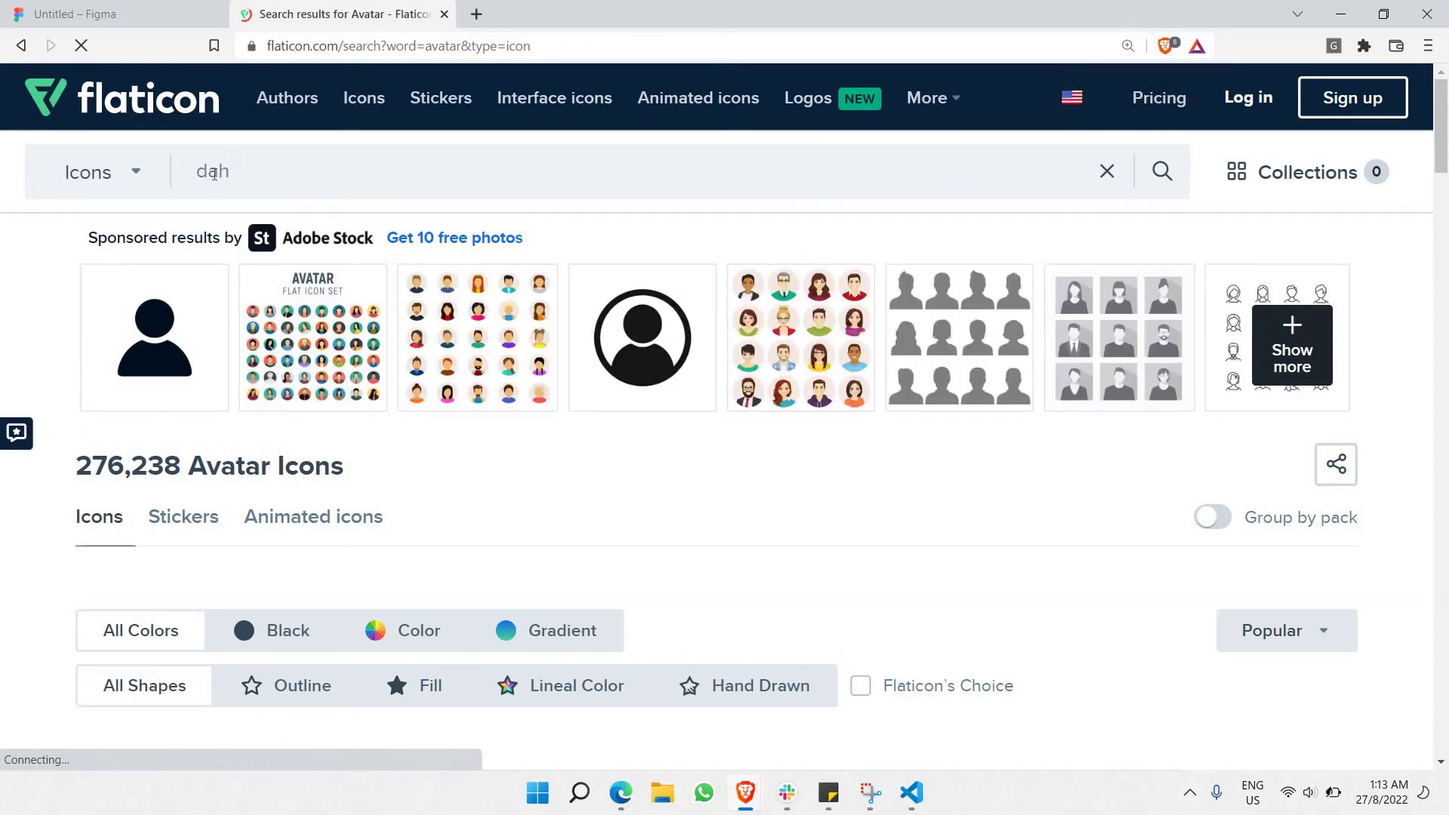
text(shboard)
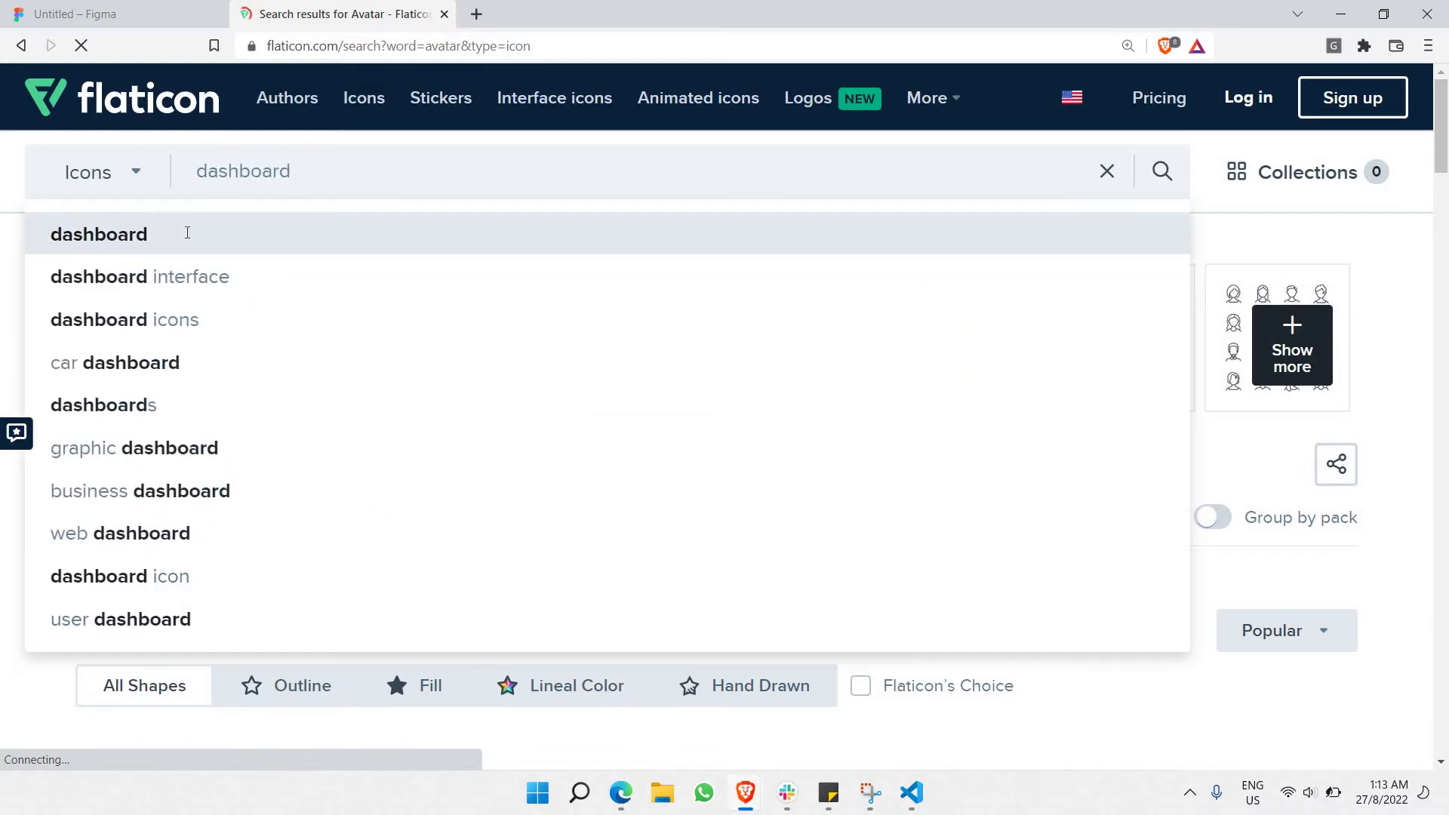
click(187, 232)
key(ctrl+minus)
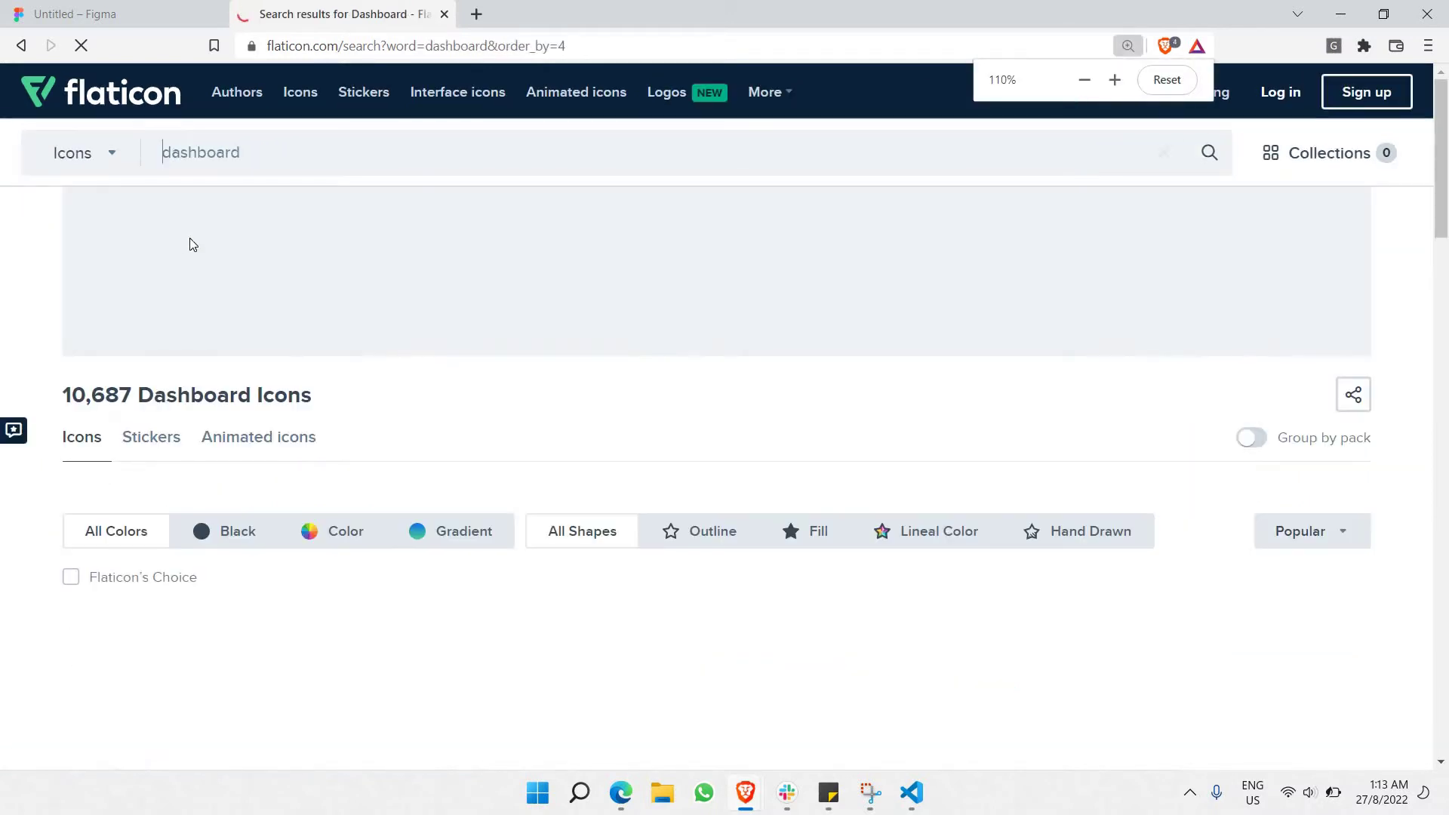
Open an outline dashboard icon, copy its image, and go back to the Figma tab.
scroll(339, 302, down, 2)
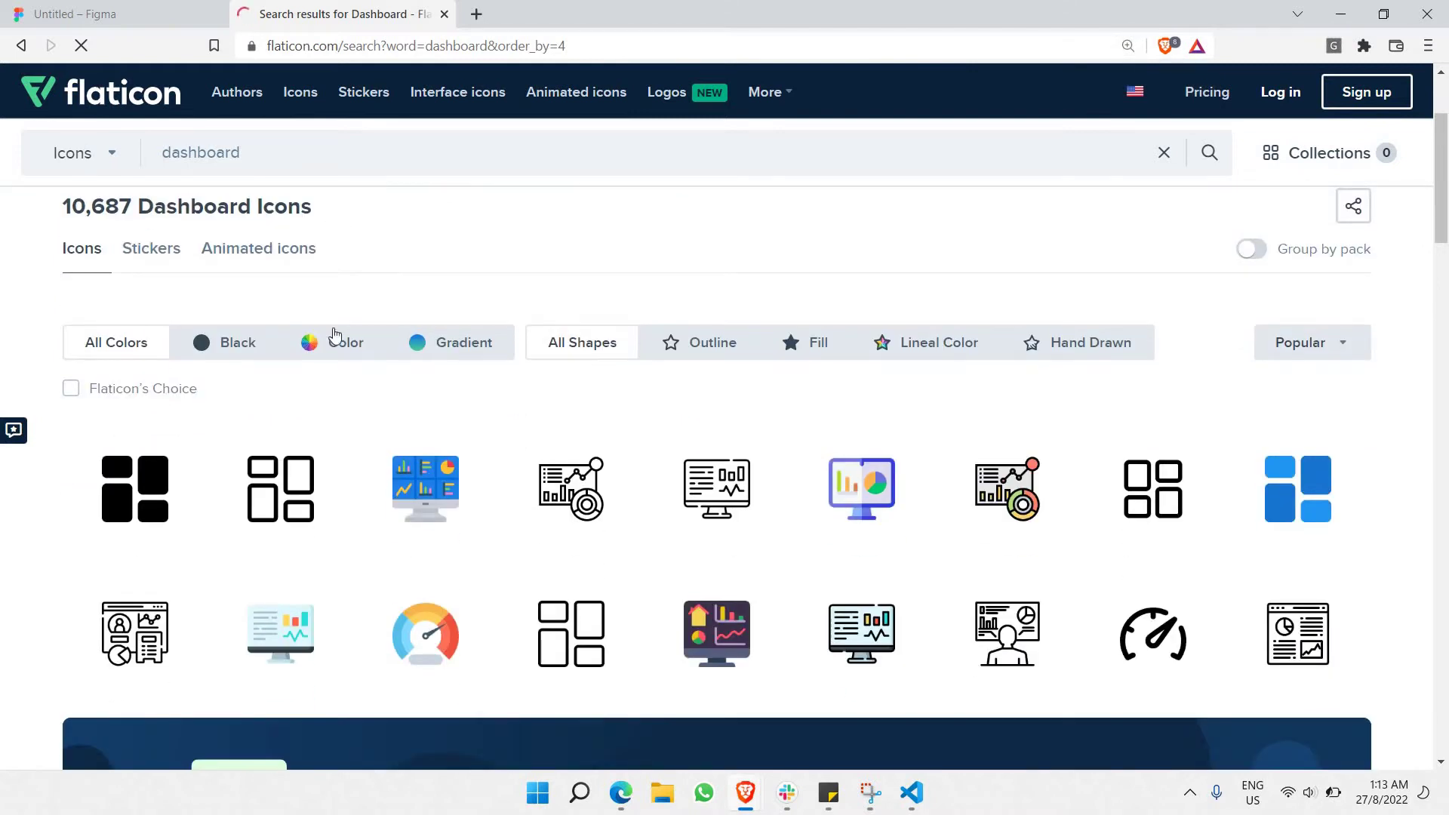
click(283, 489)
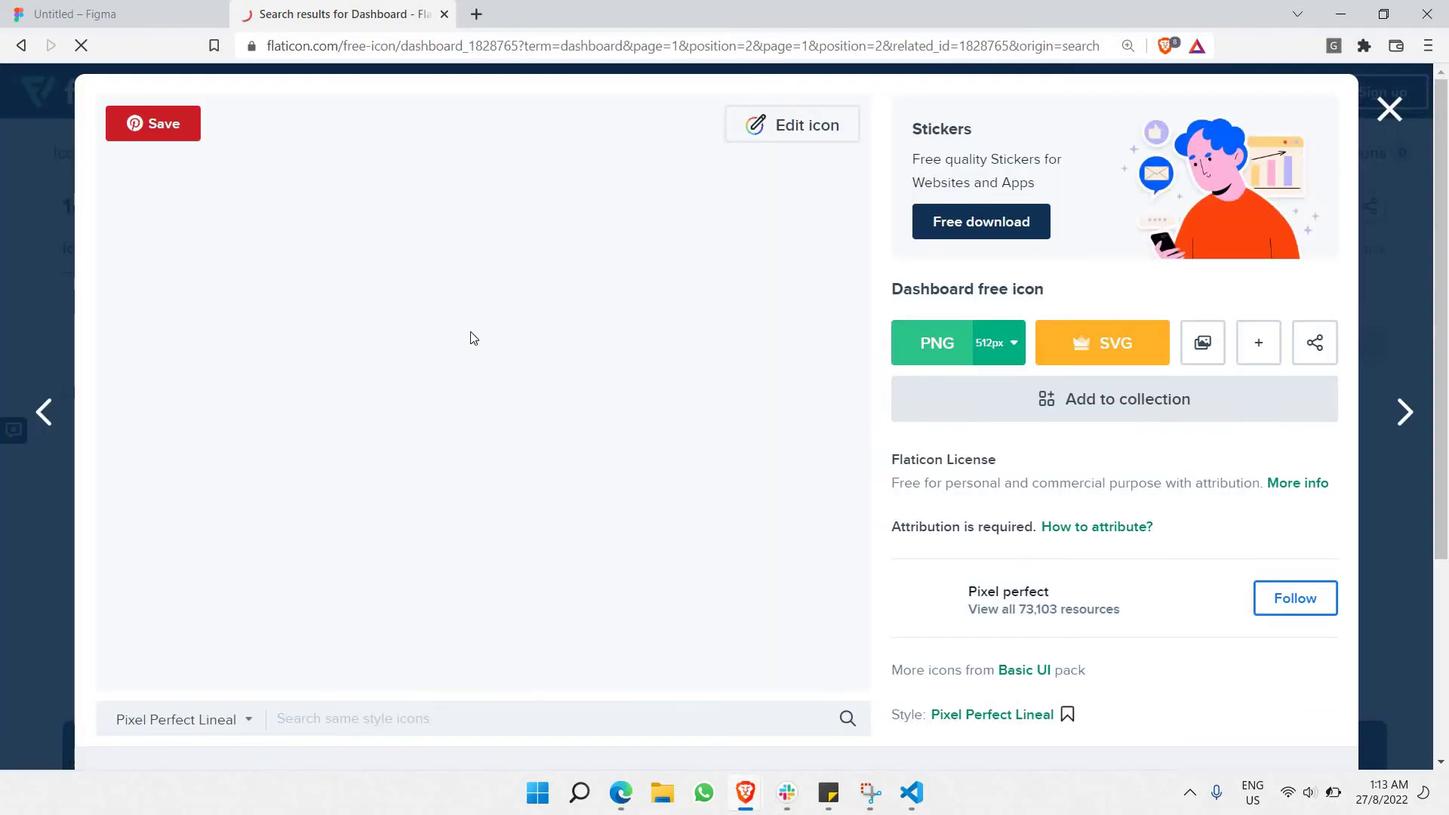
right_click(502, 323)
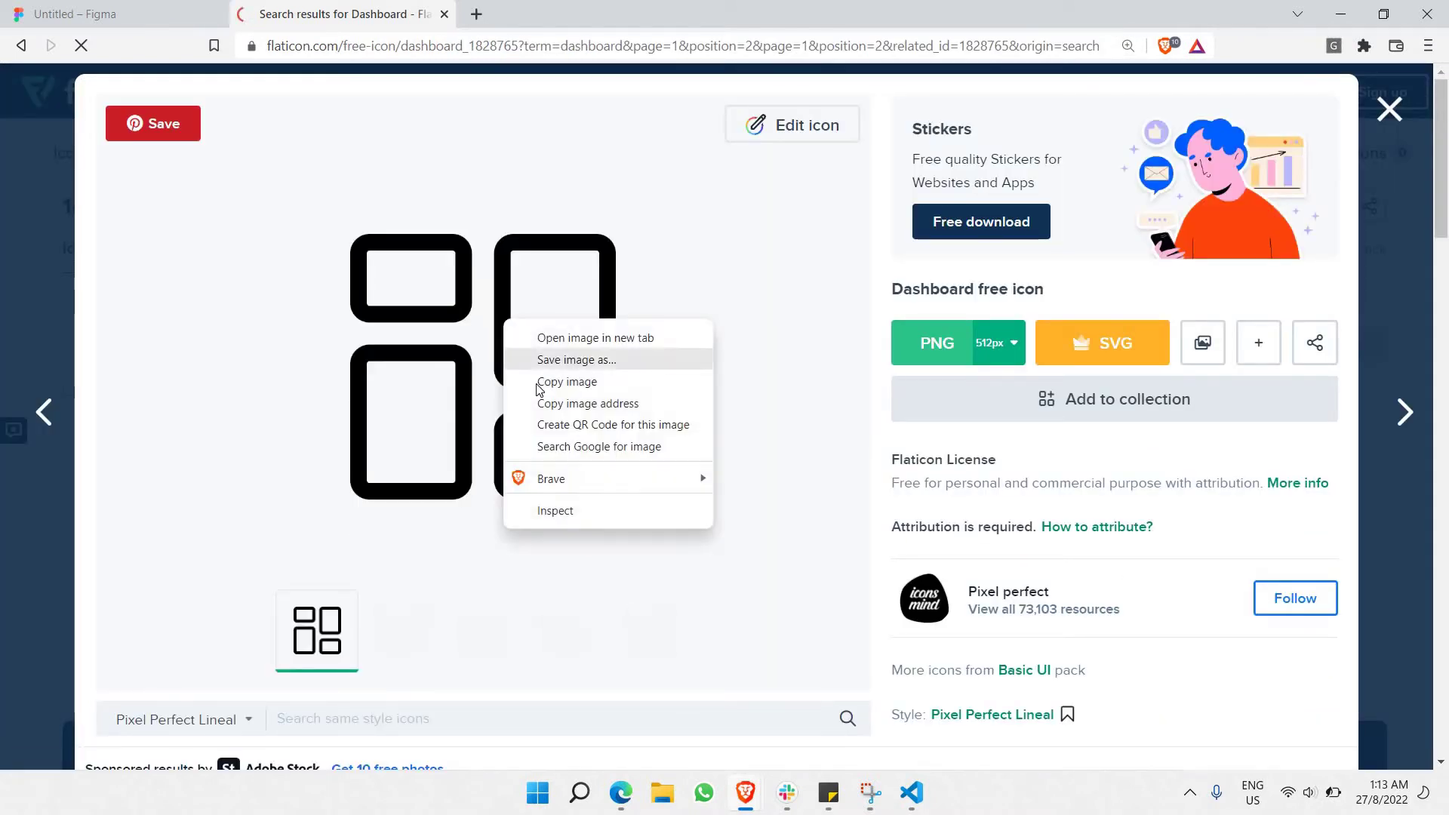
click(539, 380)
click(149, 7)
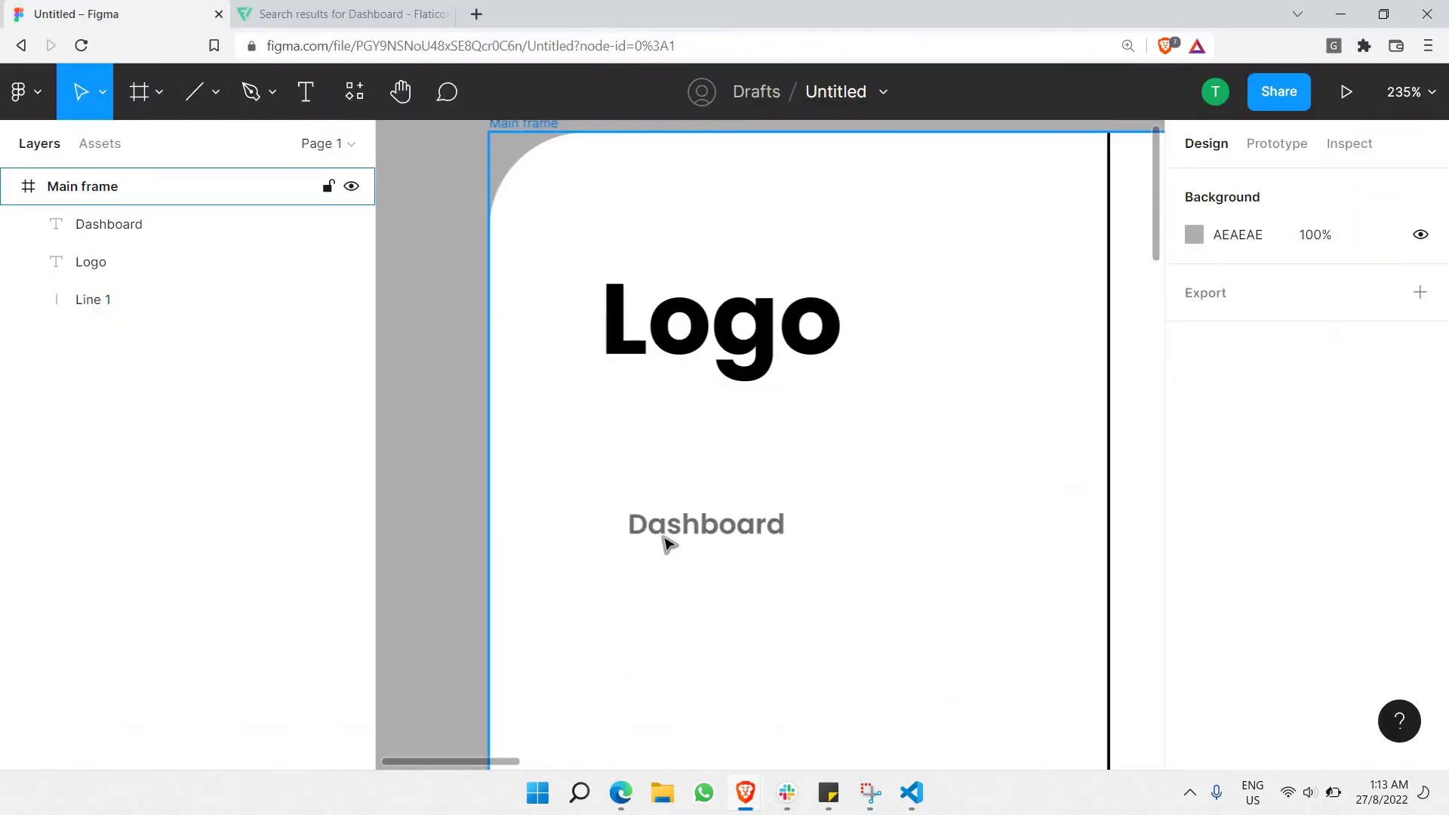
Paste the icon as image 1 into Main frame and shrink it to 15×15 beside Dashboard.
key(ctrl+v)
drag(88, 188, 96, 247)
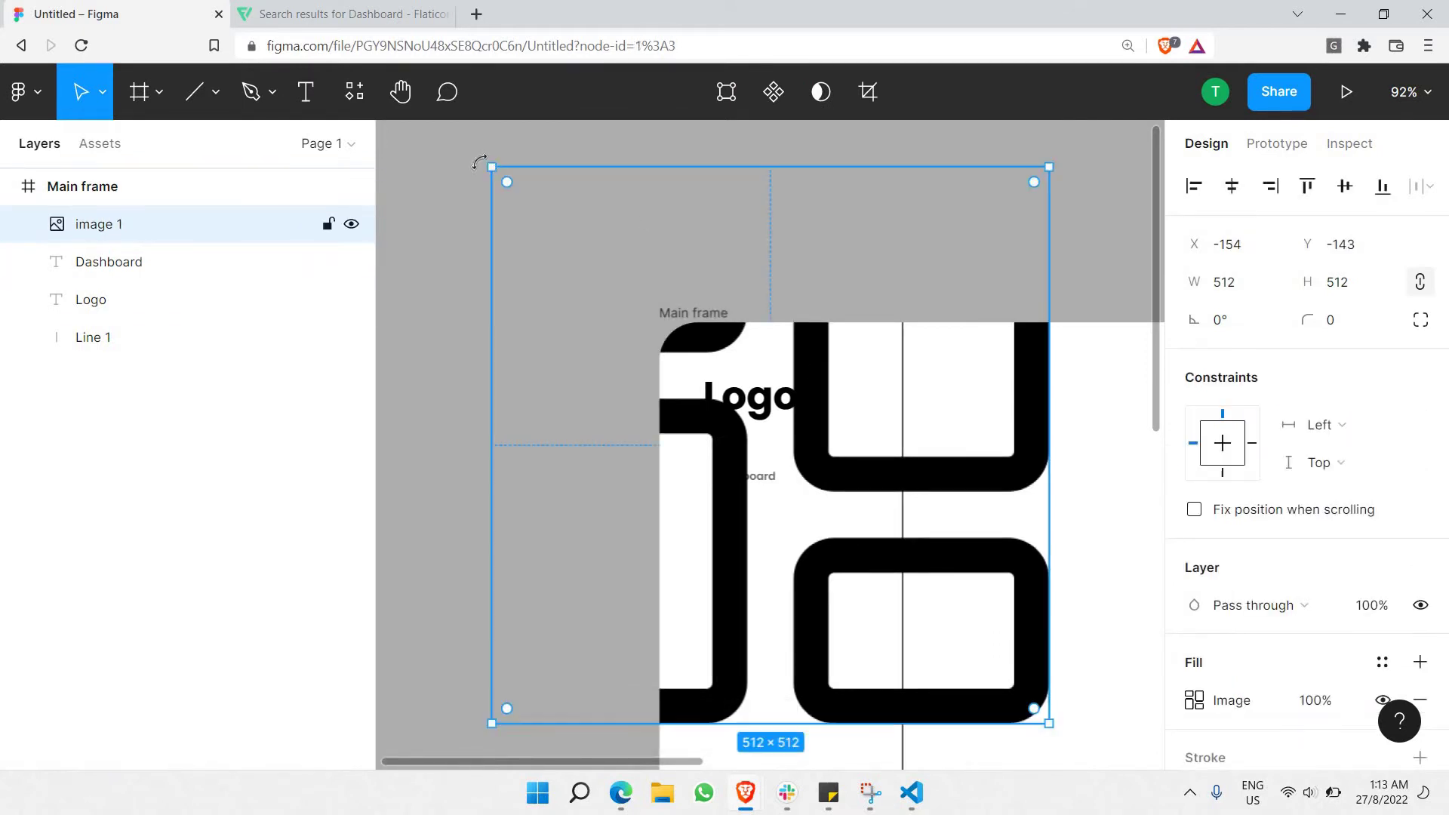
drag(667, 395, 713, 388)
drag(1050, 725, 572, 685)
scroll(745, 415, up, 6)
scroll(569, 659, down, 3)
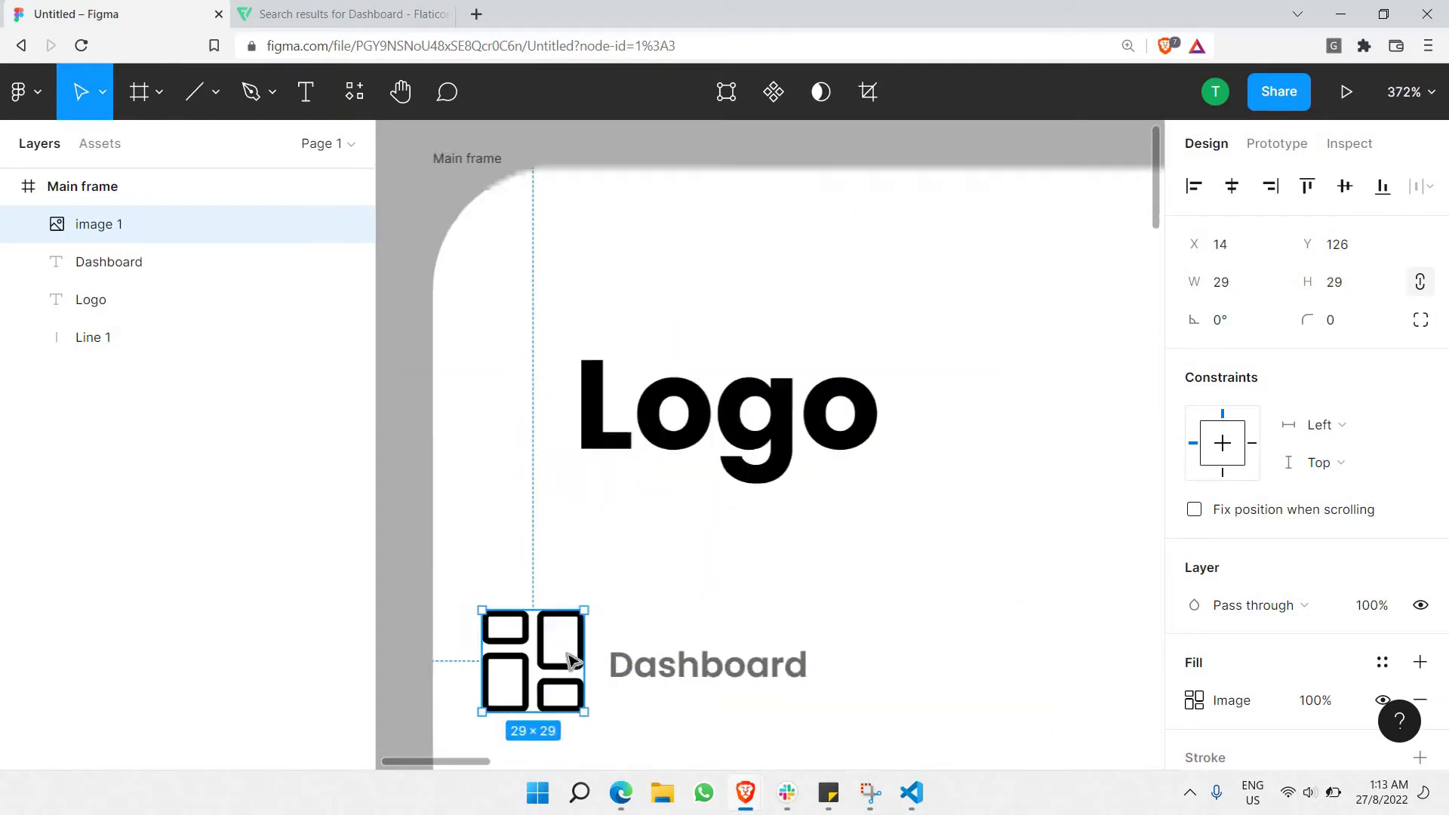
scroll(570, 655, up, 2)
scroll(571, 604, down, 4)
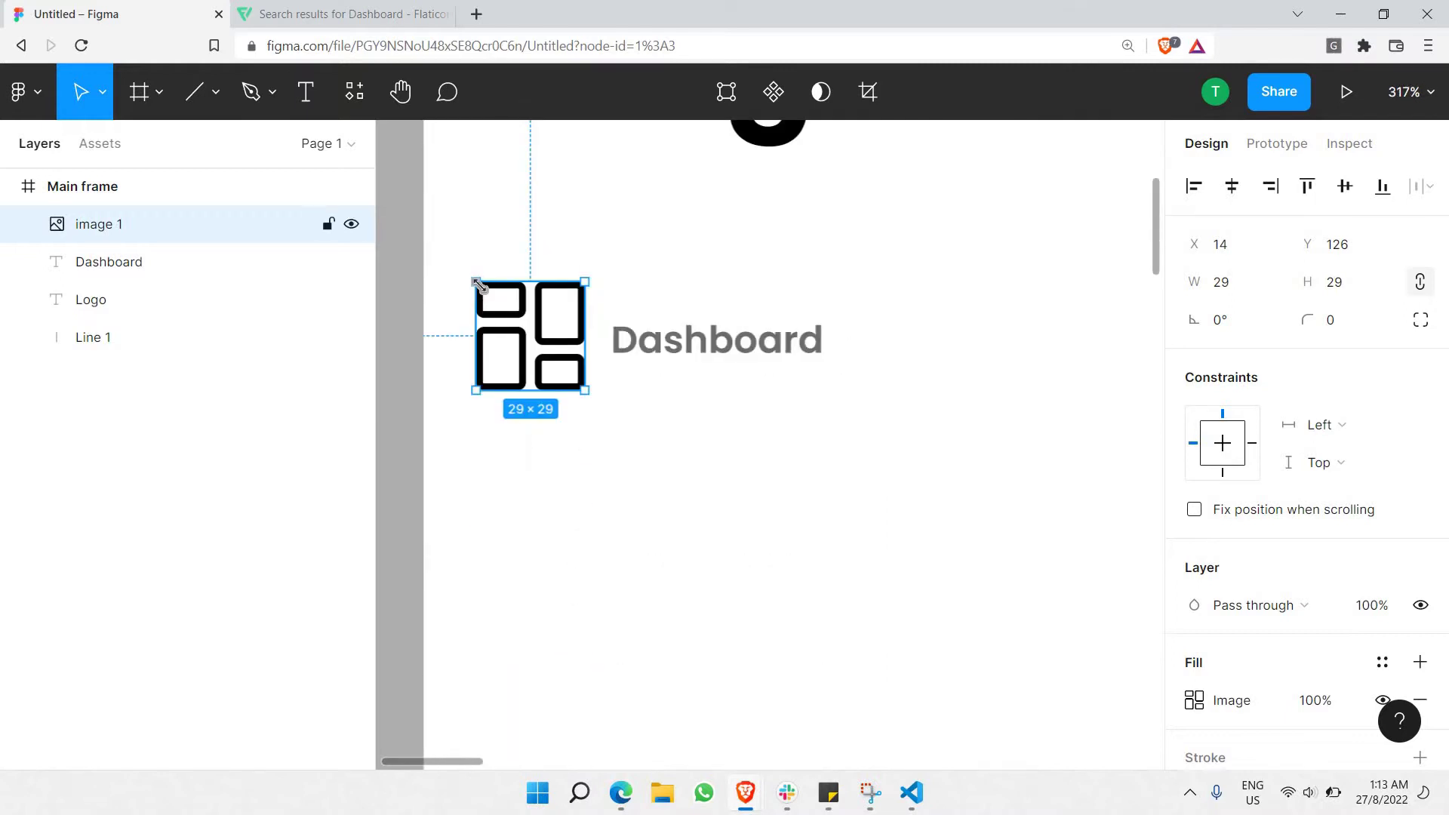
drag(489, 296, 556, 348)
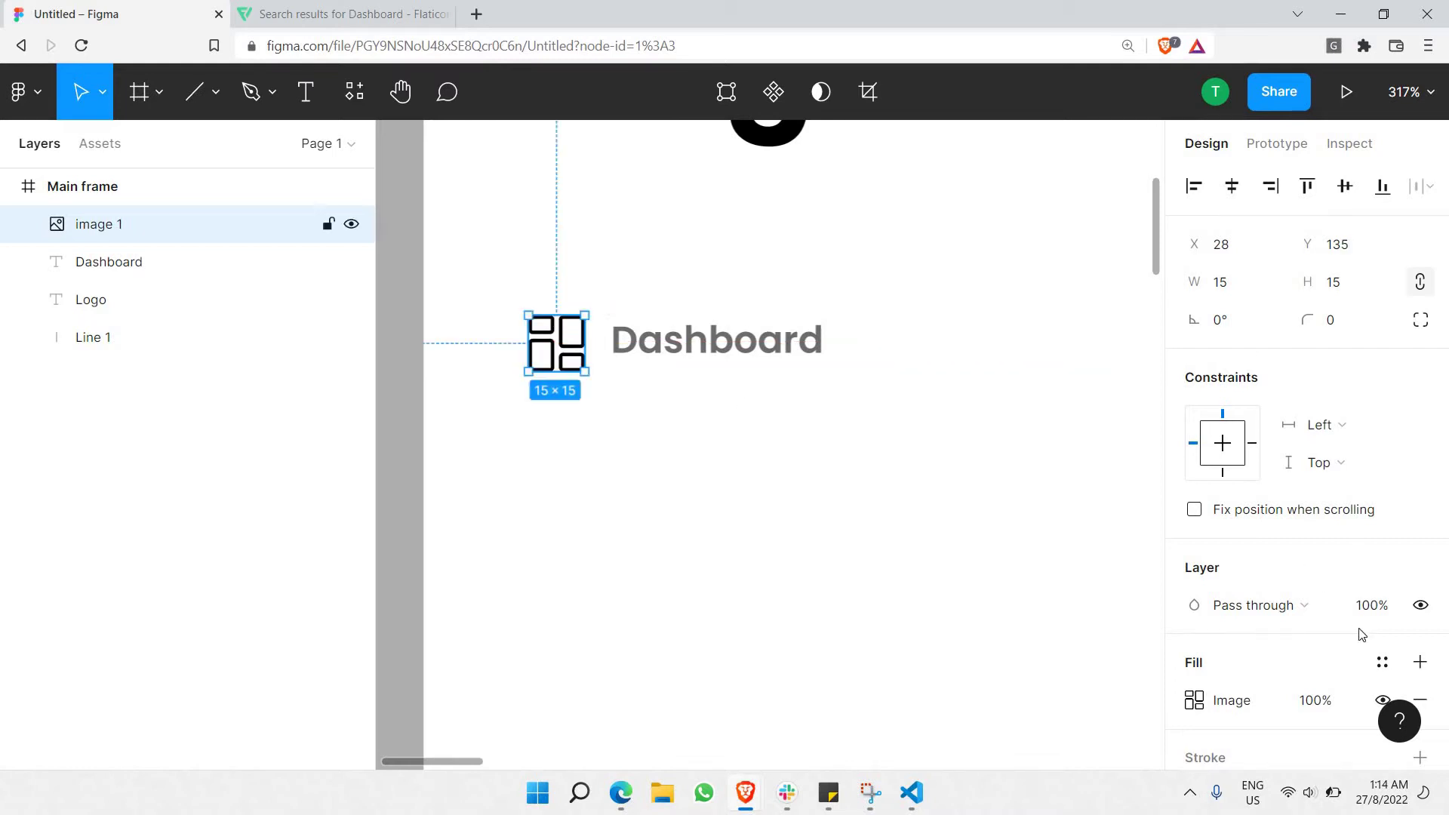
Try the icon's fill opacity at 50% and 75%, settling on 60%.
click(1307, 698)
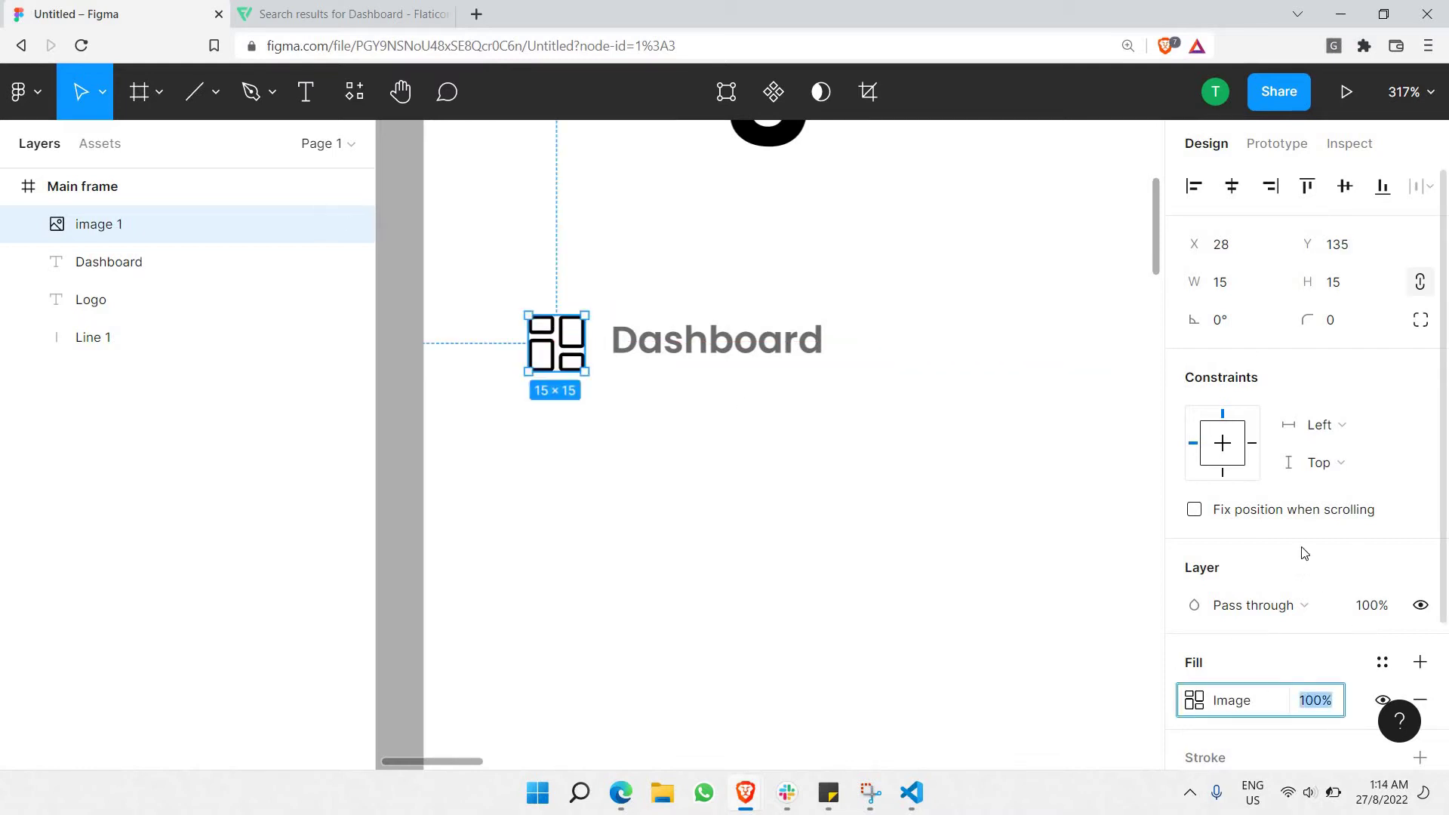
scroll(1313, 540, down, 3)
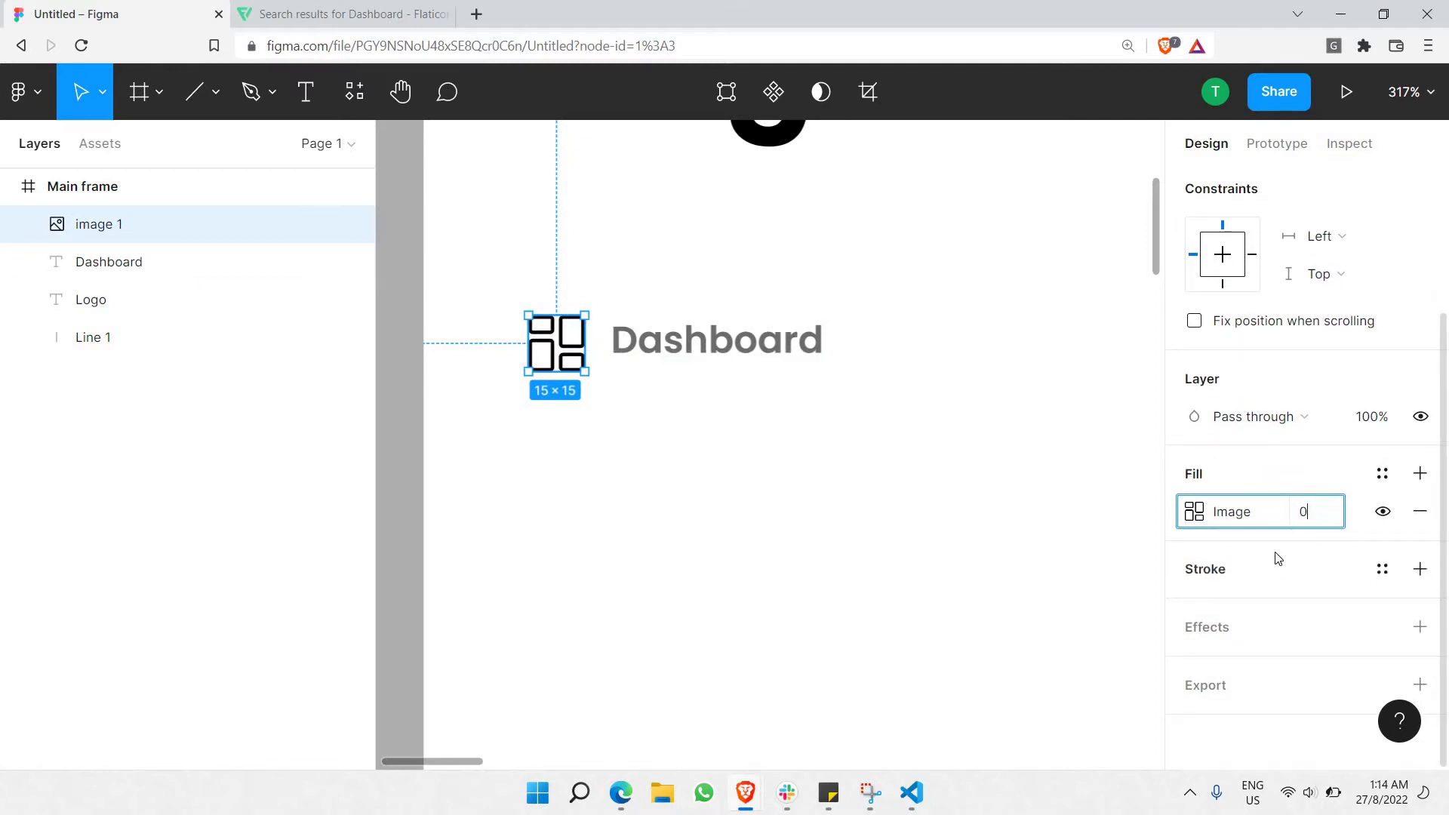
key(Return)
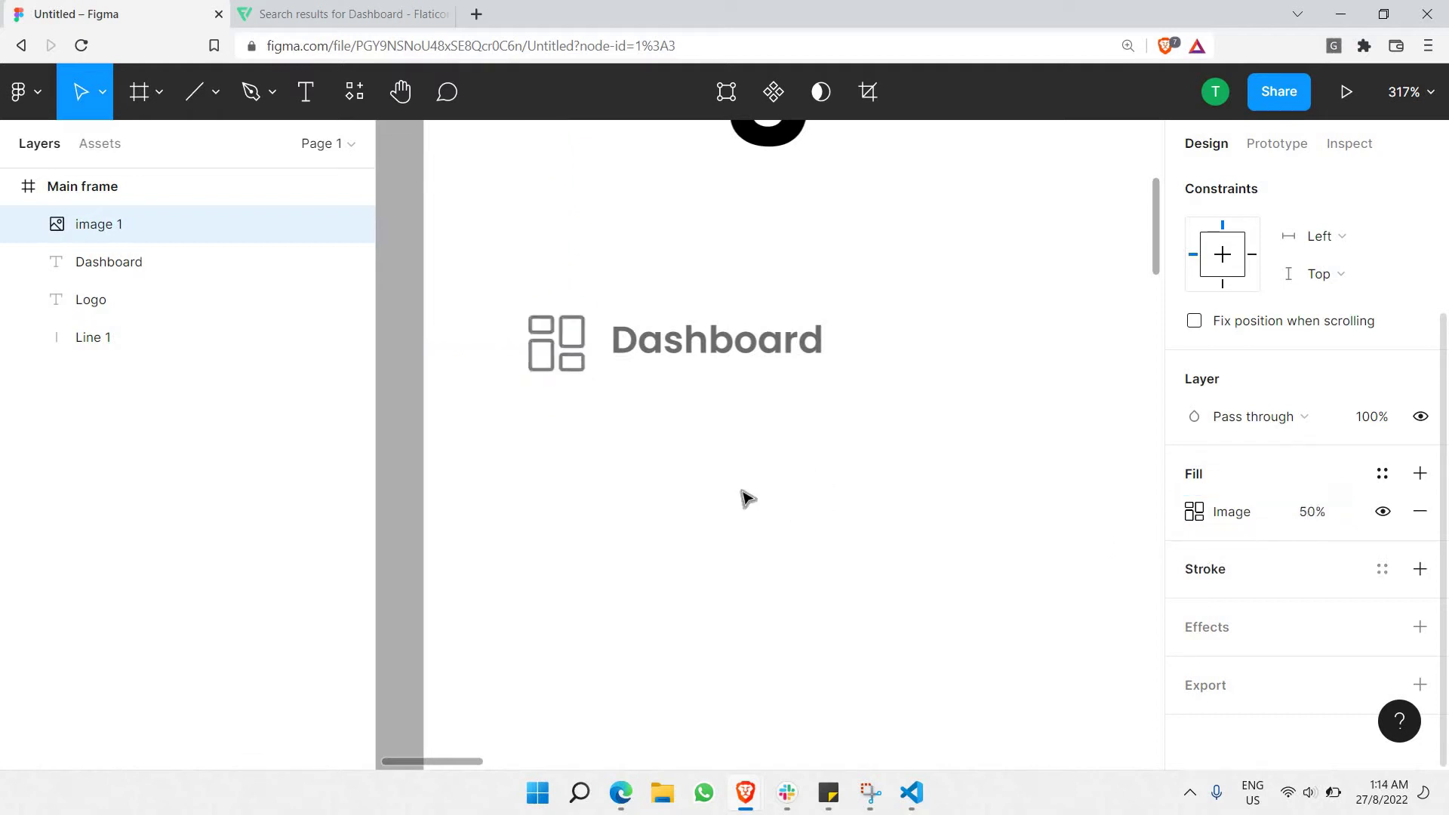
click(1310, 515)
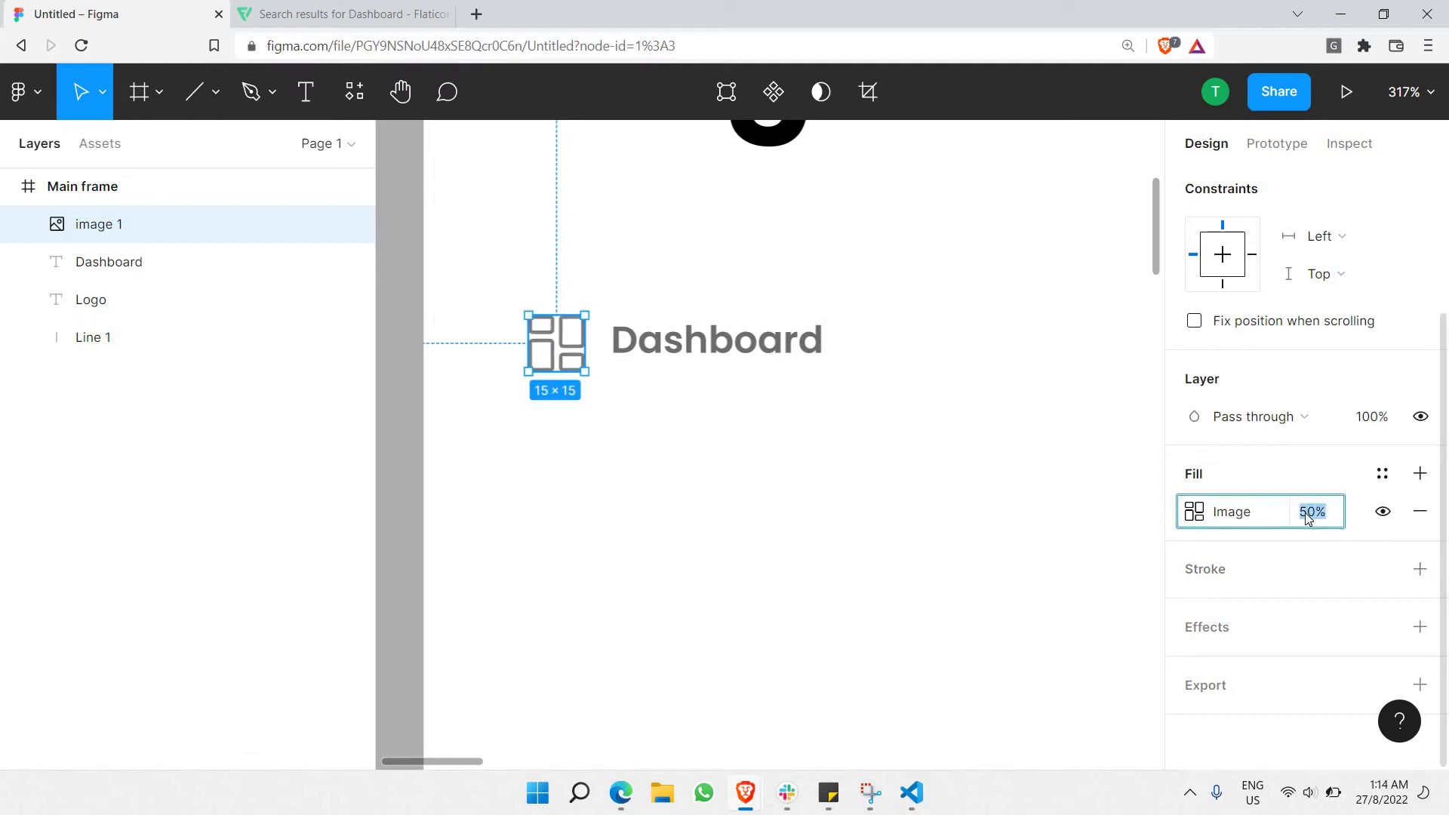
text(75)
key(Return)
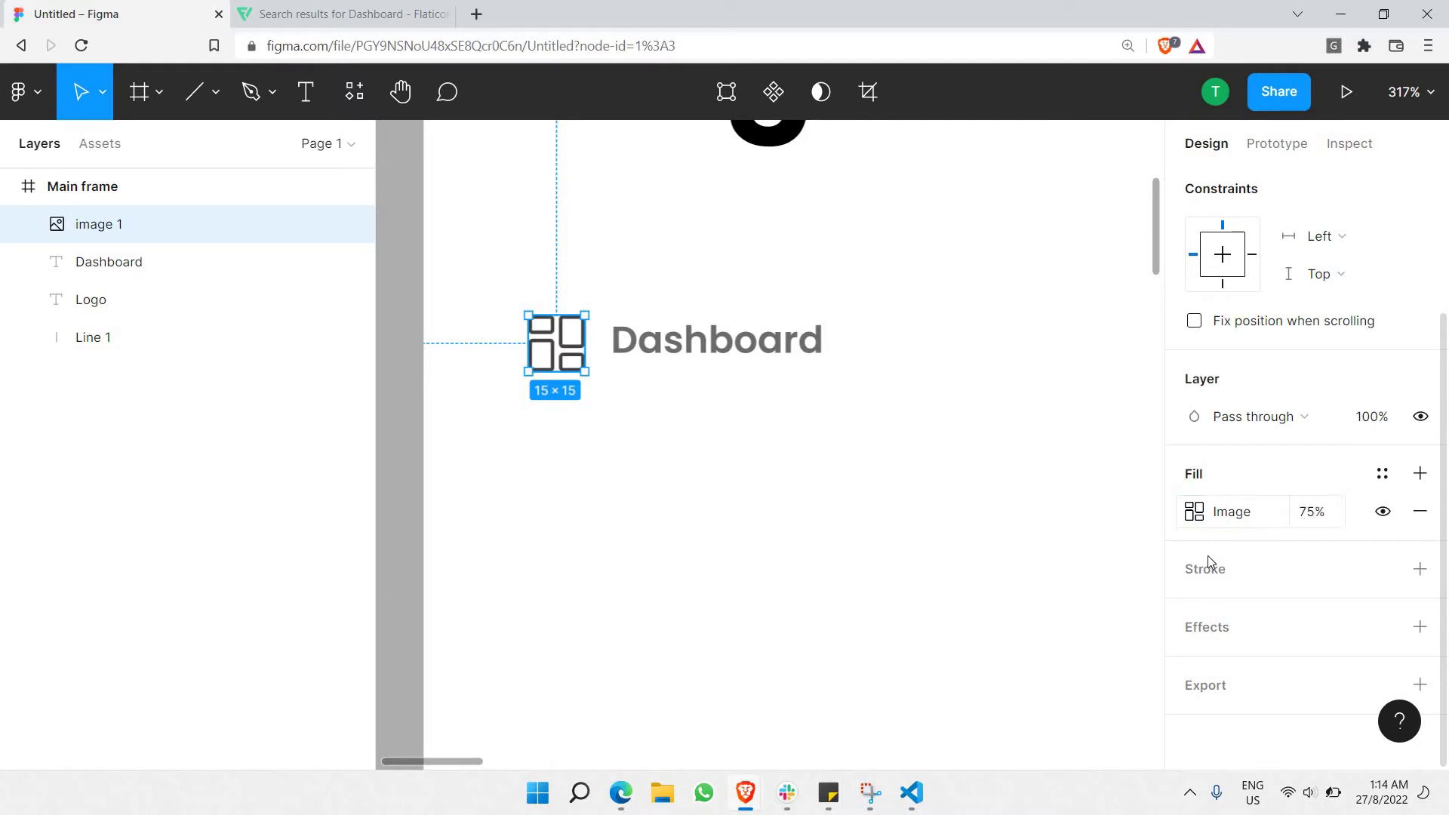
click(750, 411)
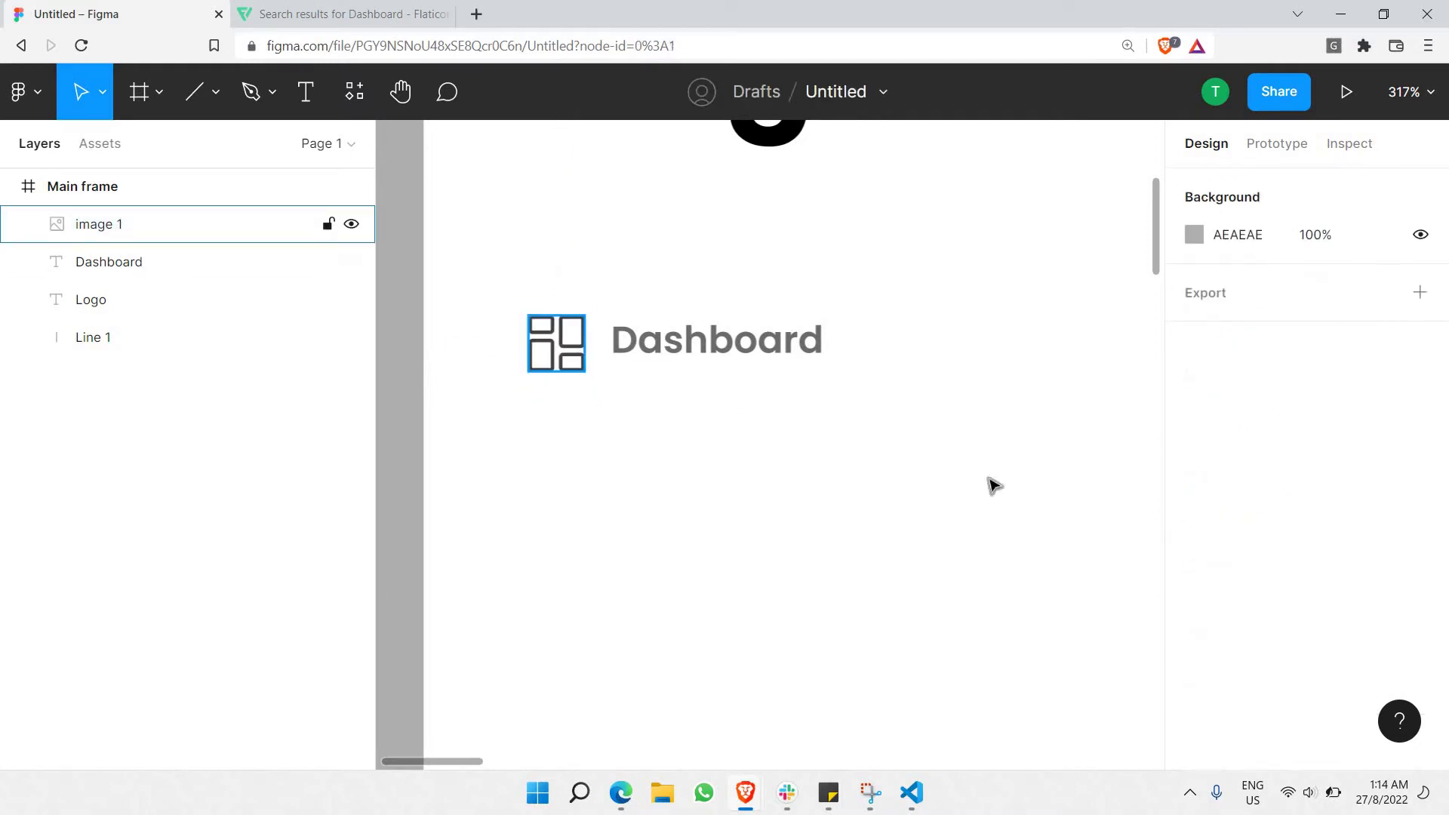
click(558, 343)
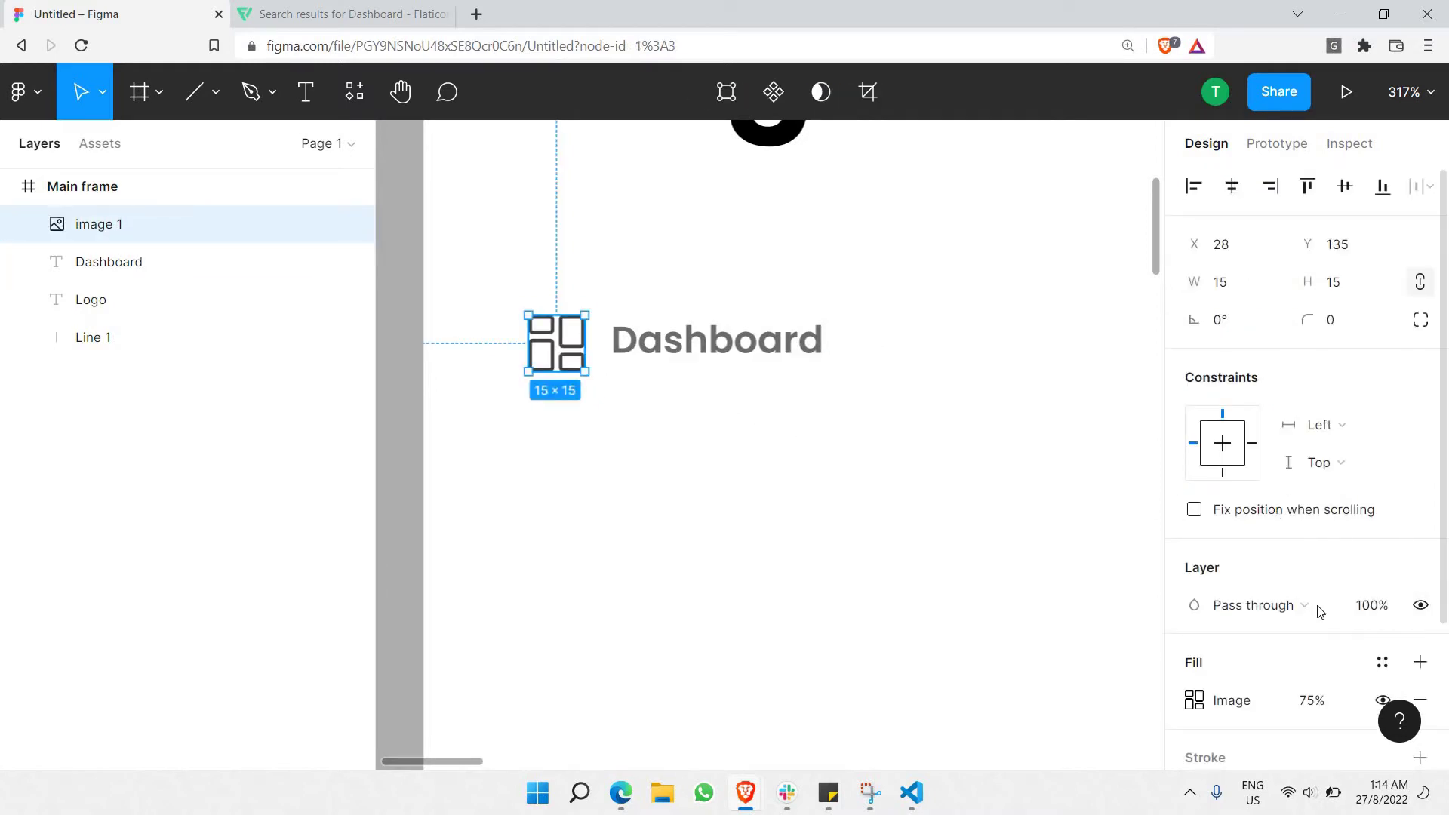
scroll(1313, 611, down, 2)
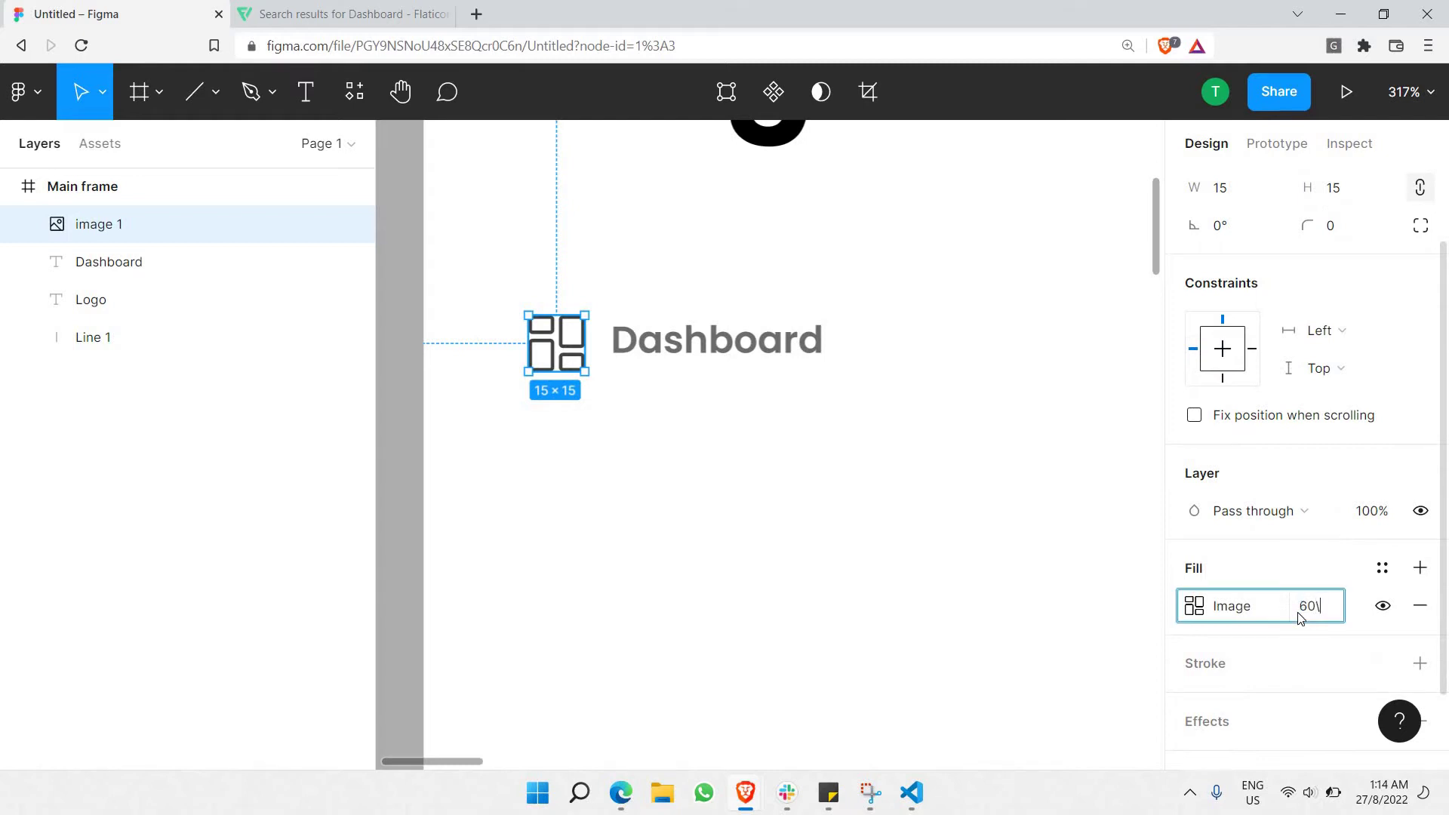
key(Return)
click(945, 545)
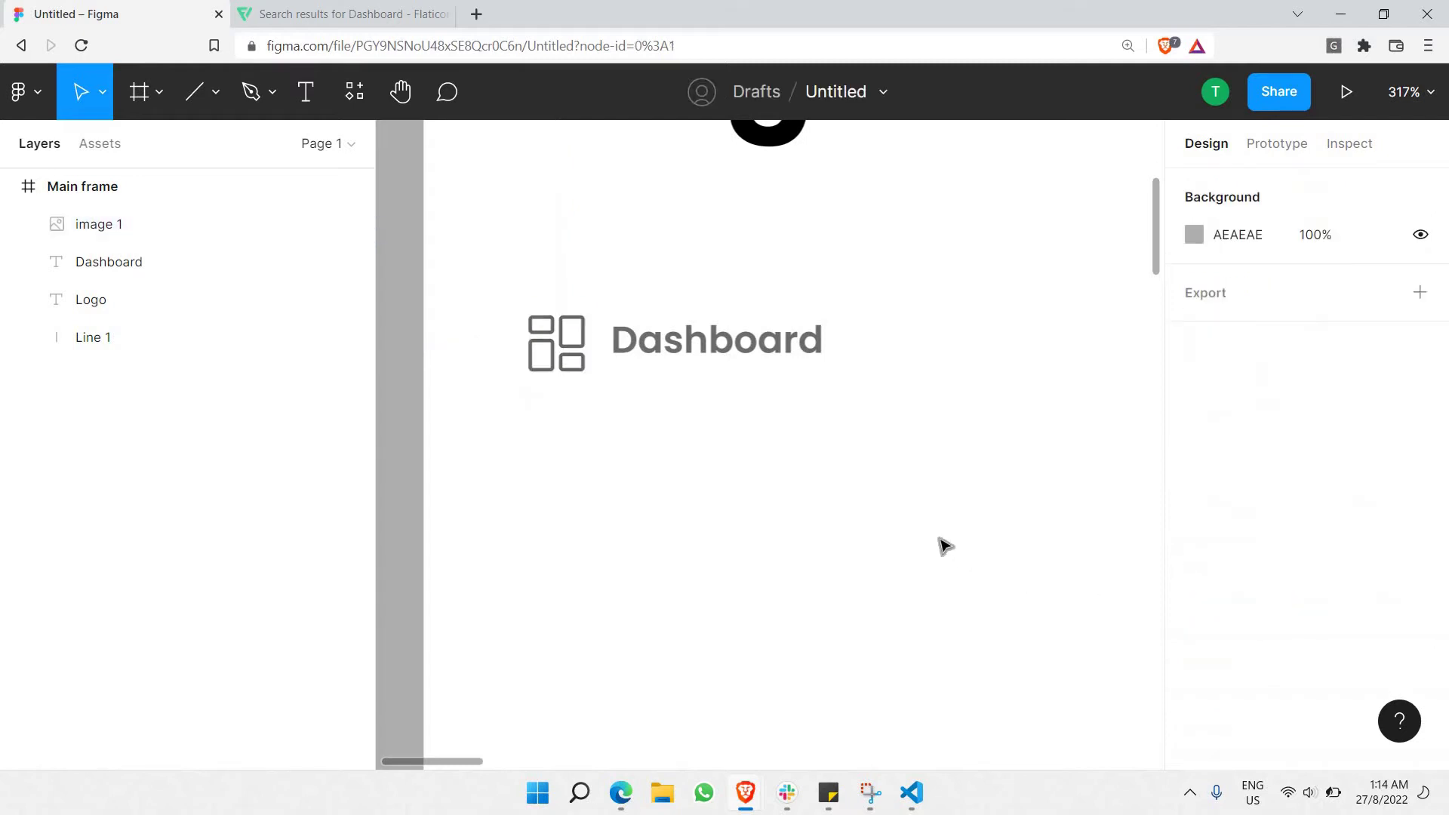
Nudge the Dashboard text slightly down so it lines up with the icon.
scroll(763, 448, right, 5)
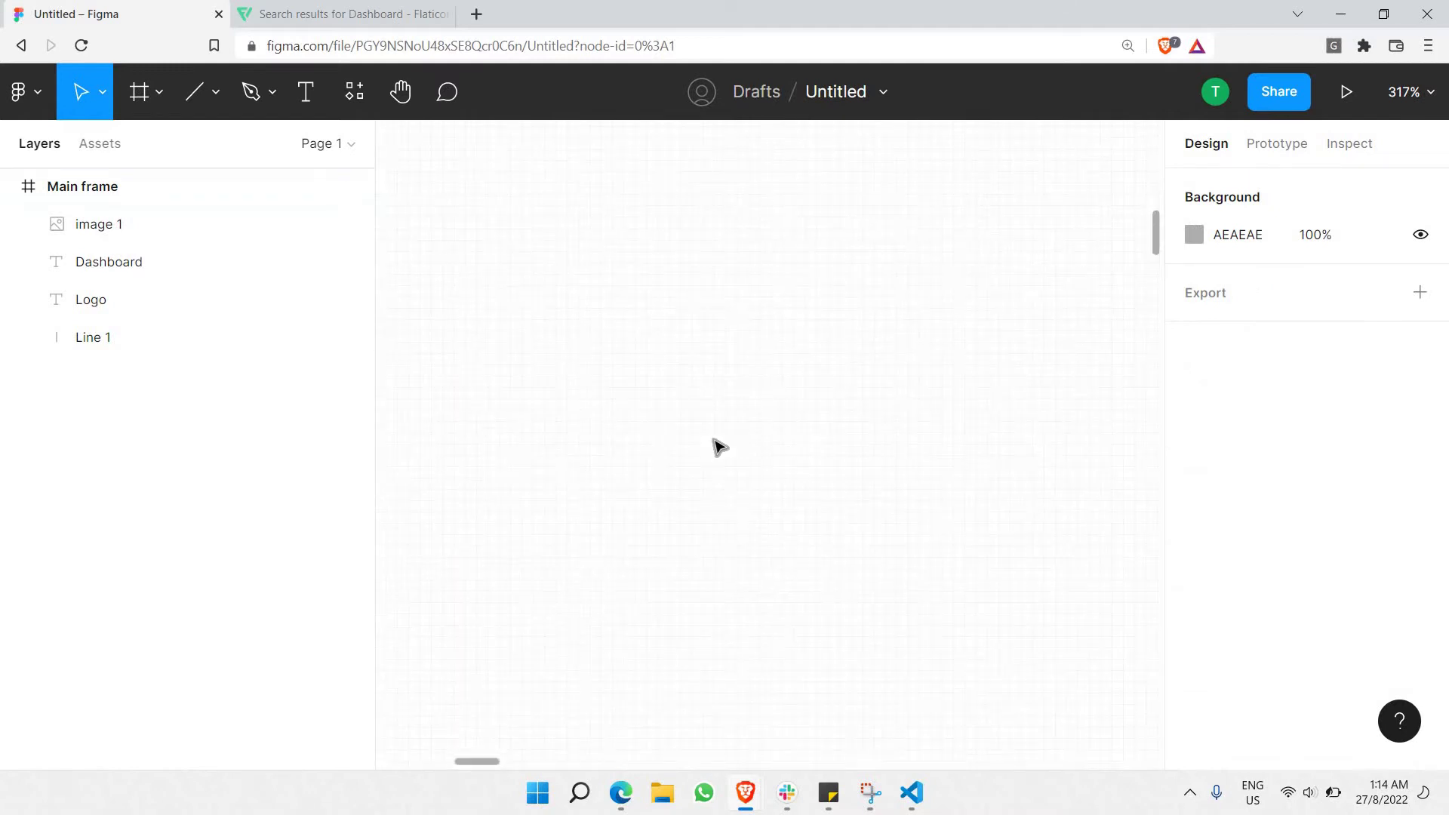
scroll(715, 444, down, 3)
scroll(807, 428, left, 5)
scroll(896, 390, up, 3)
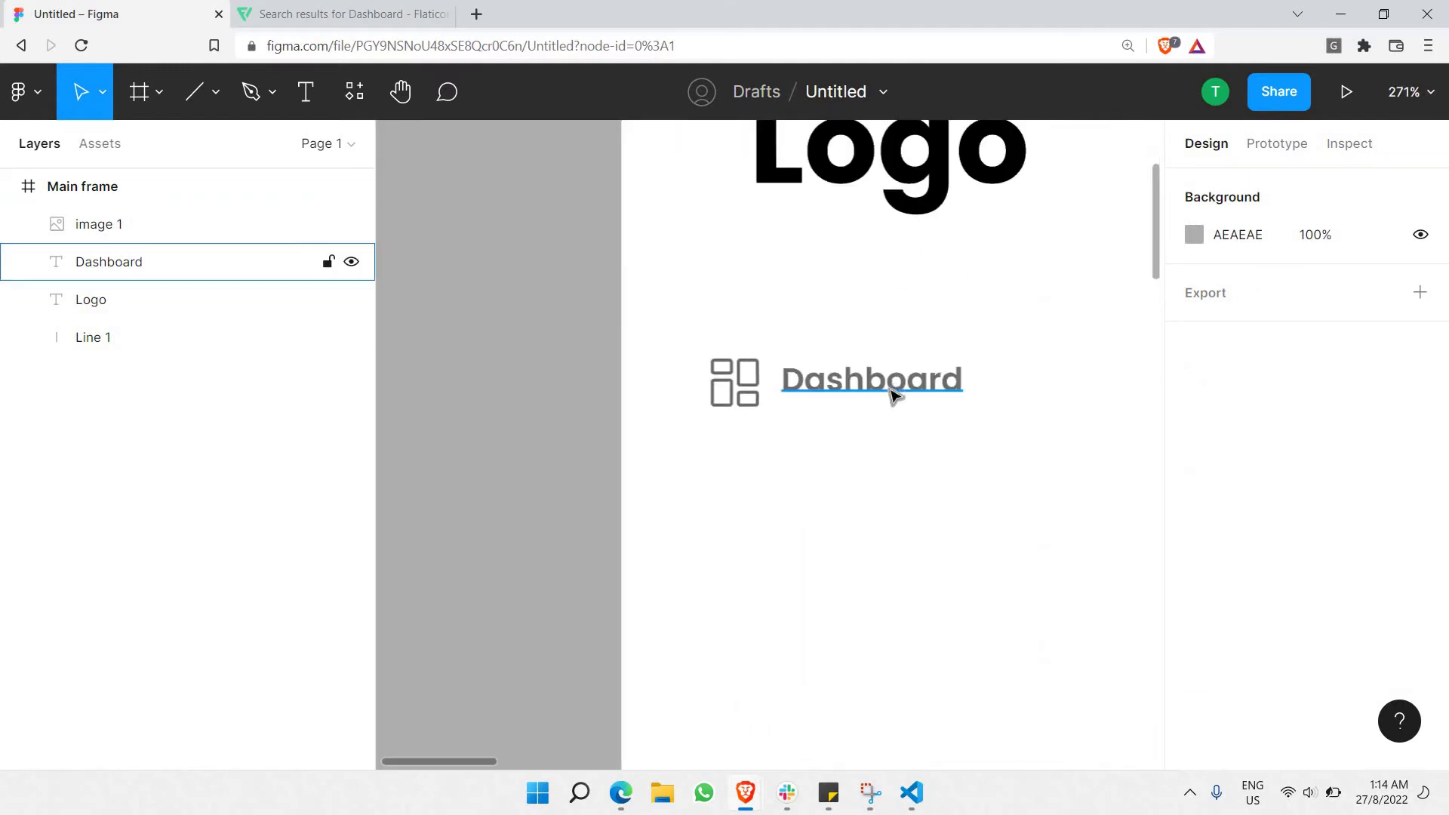
click(896, 389)
drag(890, 394, 906, 401)
shift+click(735, 383)
scroll(935, 388, down, 3)
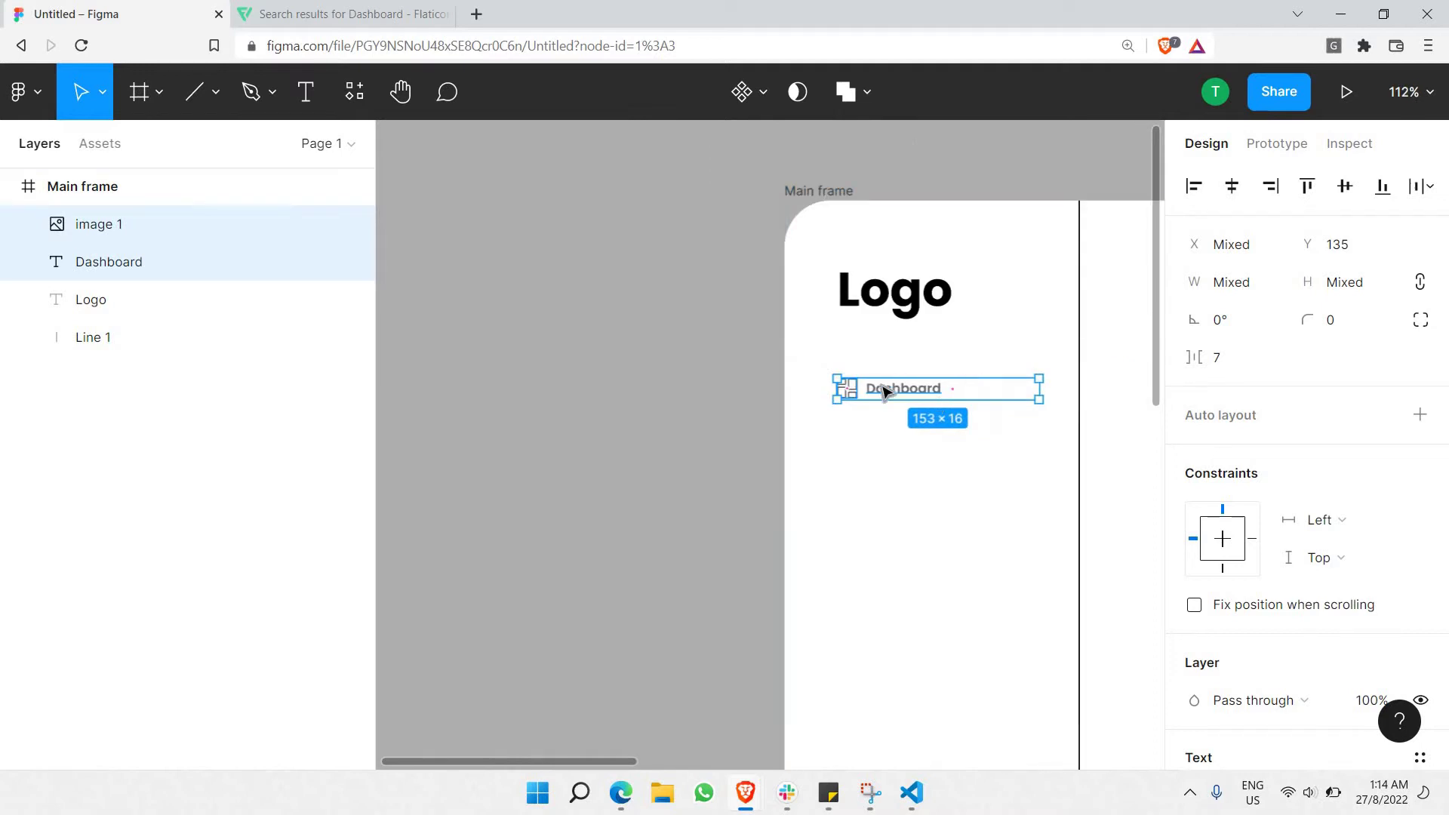
Select the Dashboard label and icon together and group them as Group 1.
click(671, 411)
scroll(805, 399, up, 4)
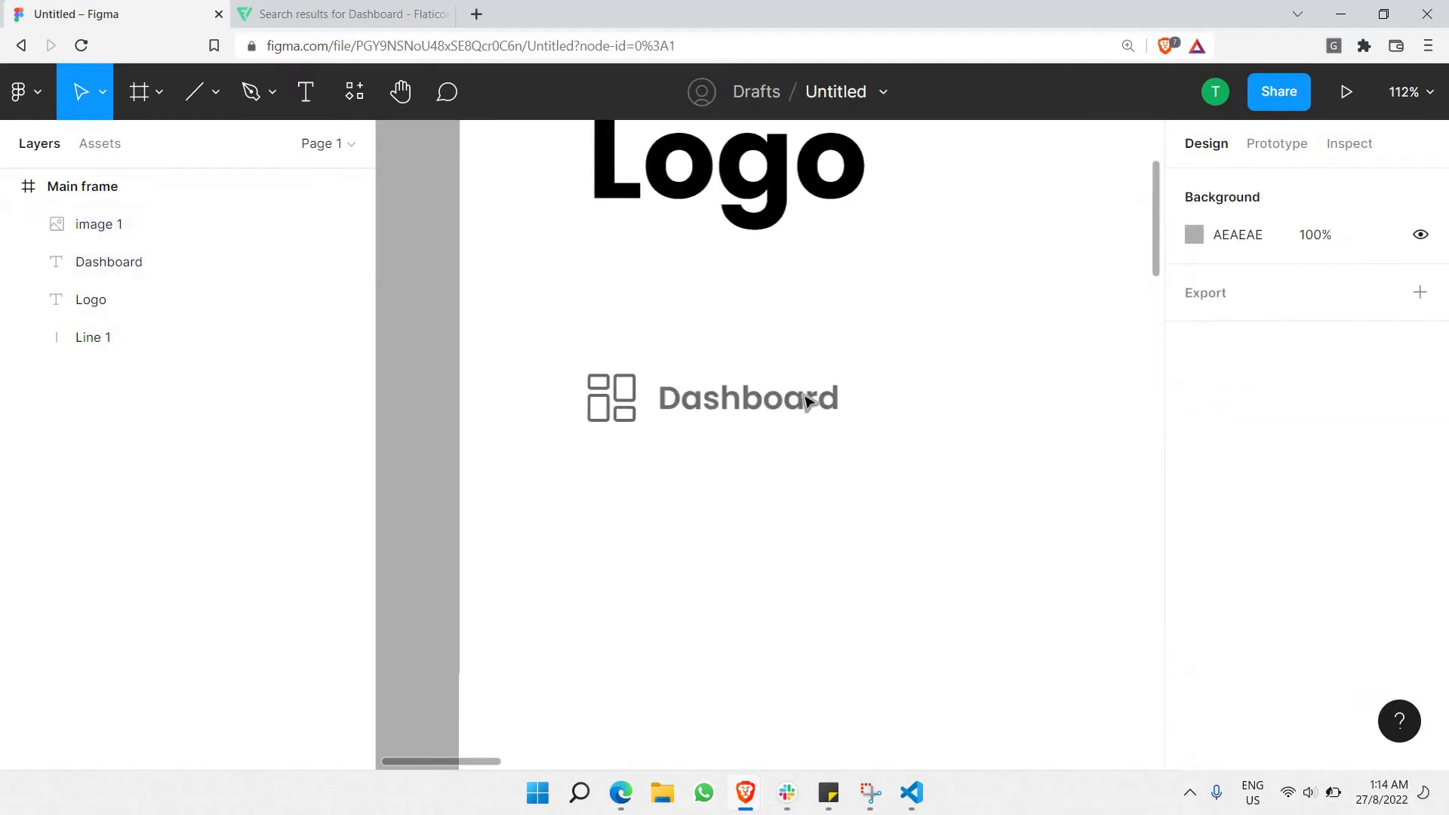
click(713, 408)
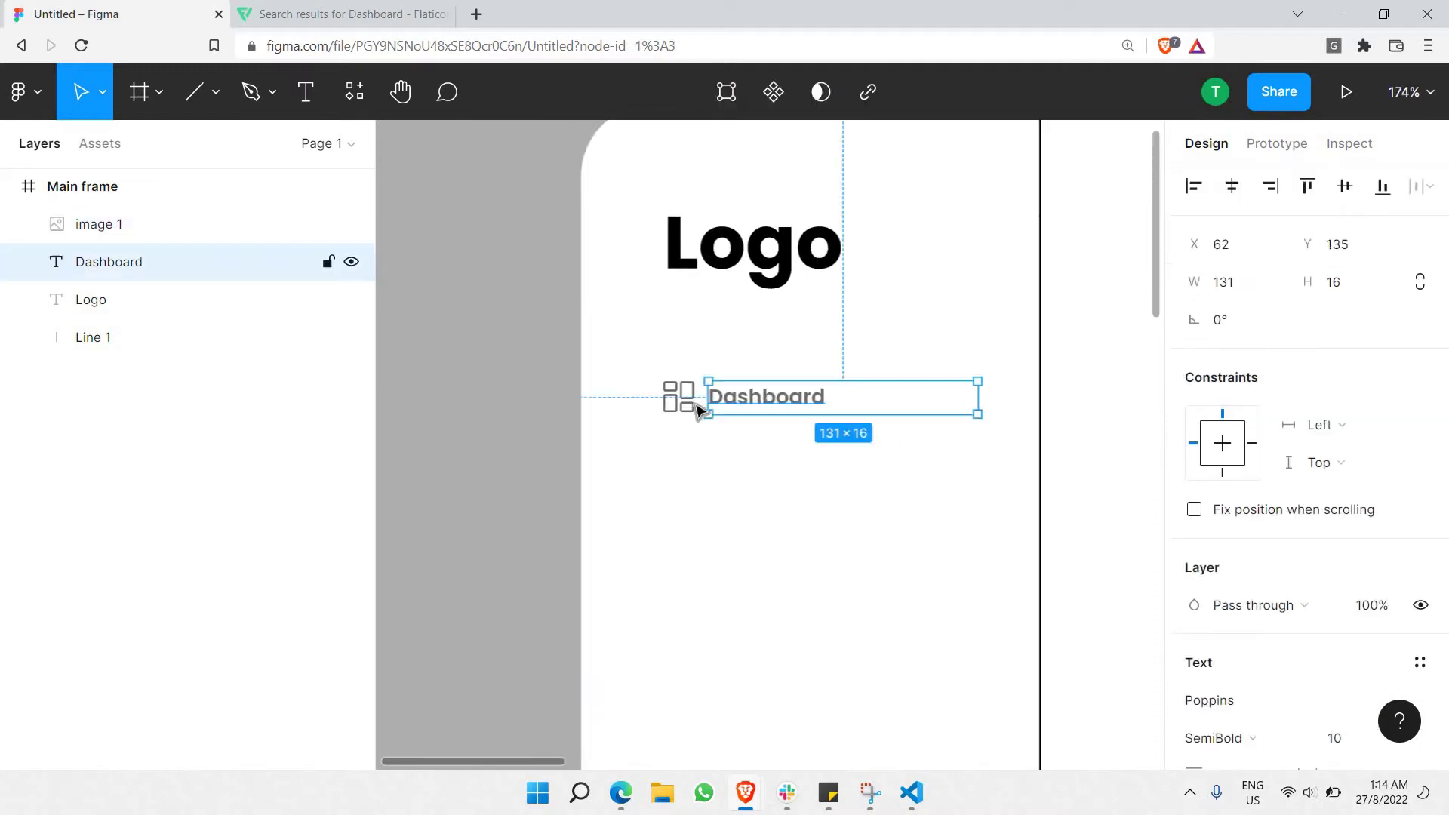
shift+click(681, 397)
right_click(762, 402)
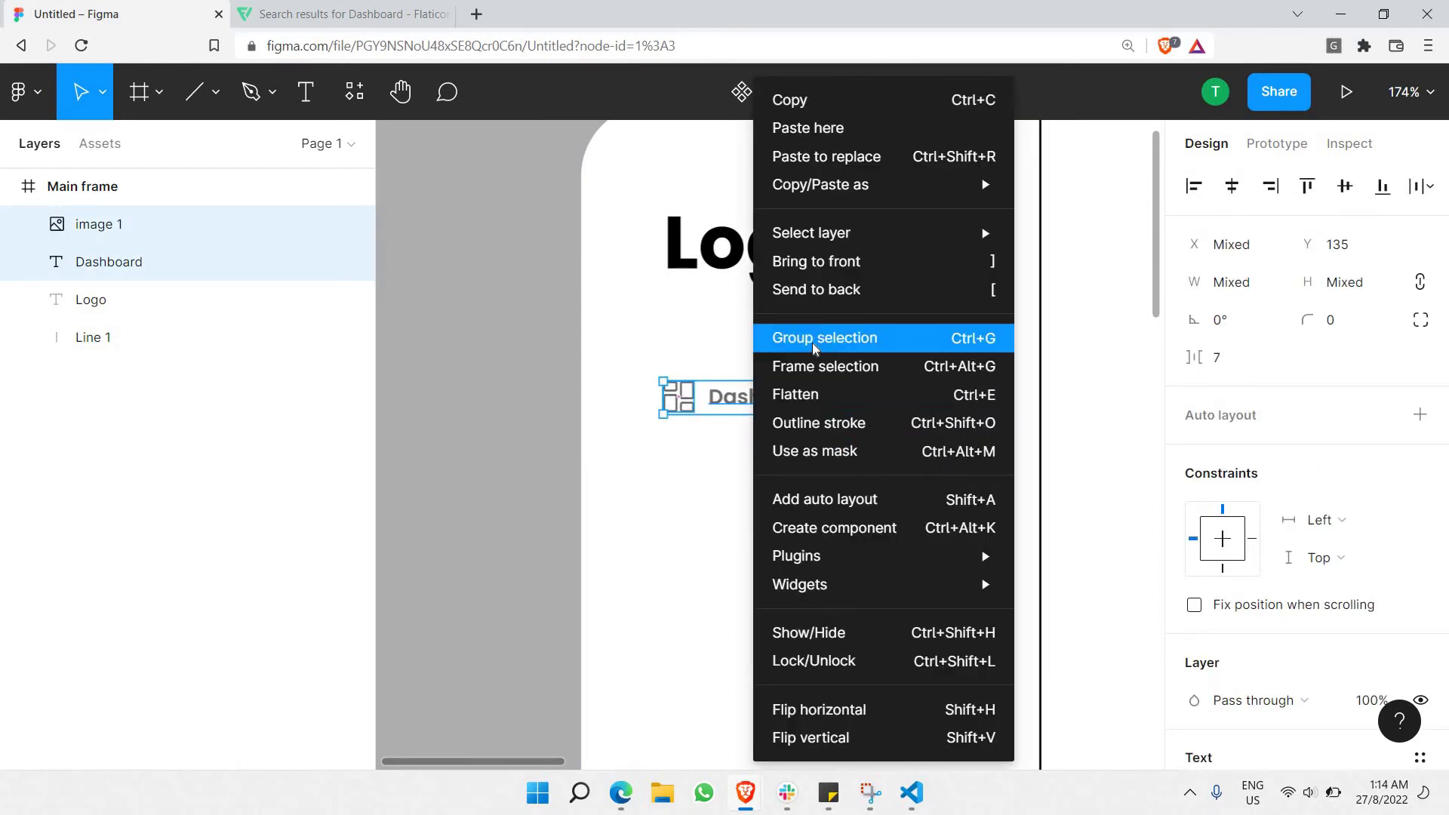
click(825, 342)
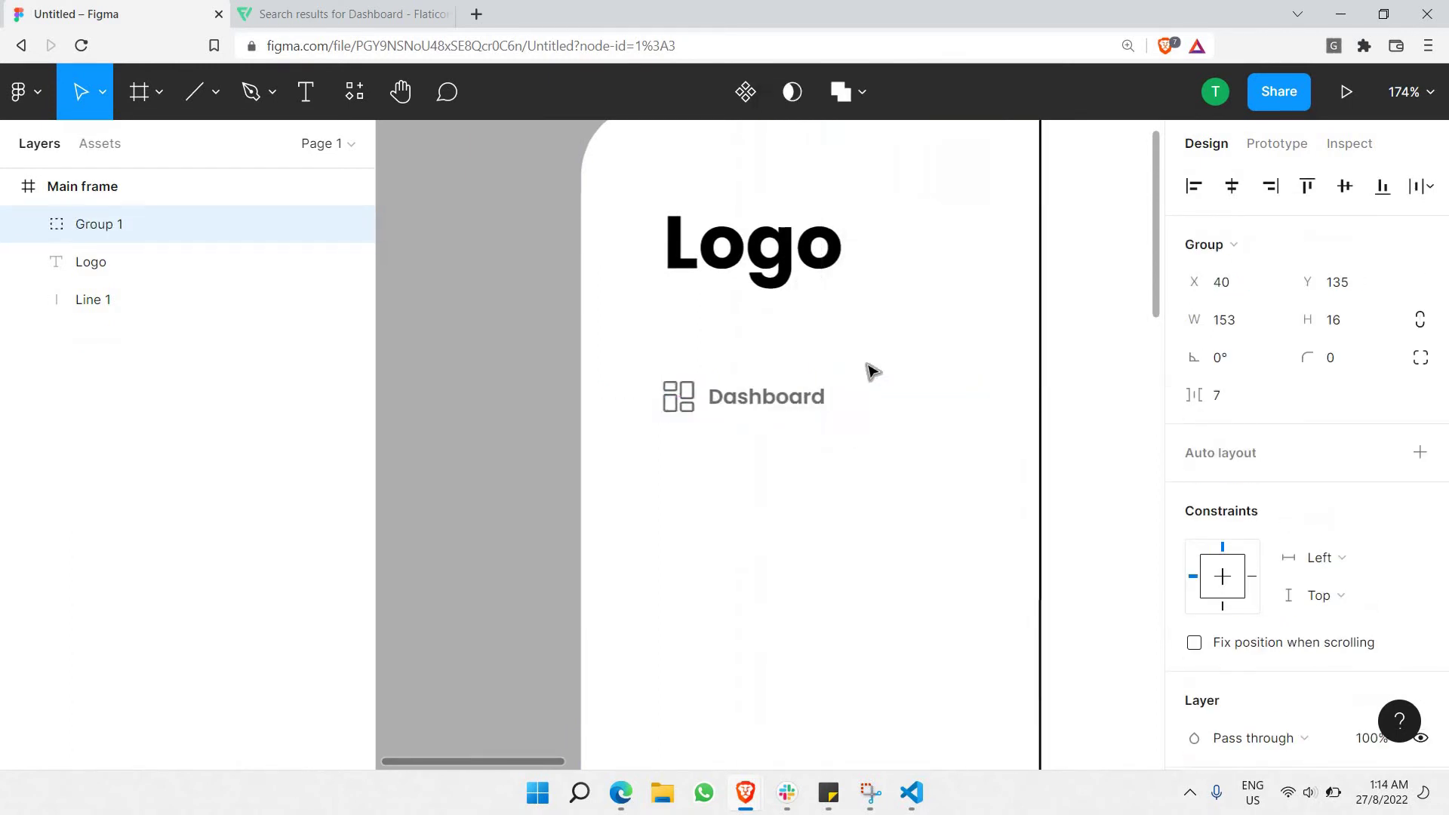
Copy the Dashboard row group and paste the second, third and fourth rows below it.
scroll(880, 367, down, 5)
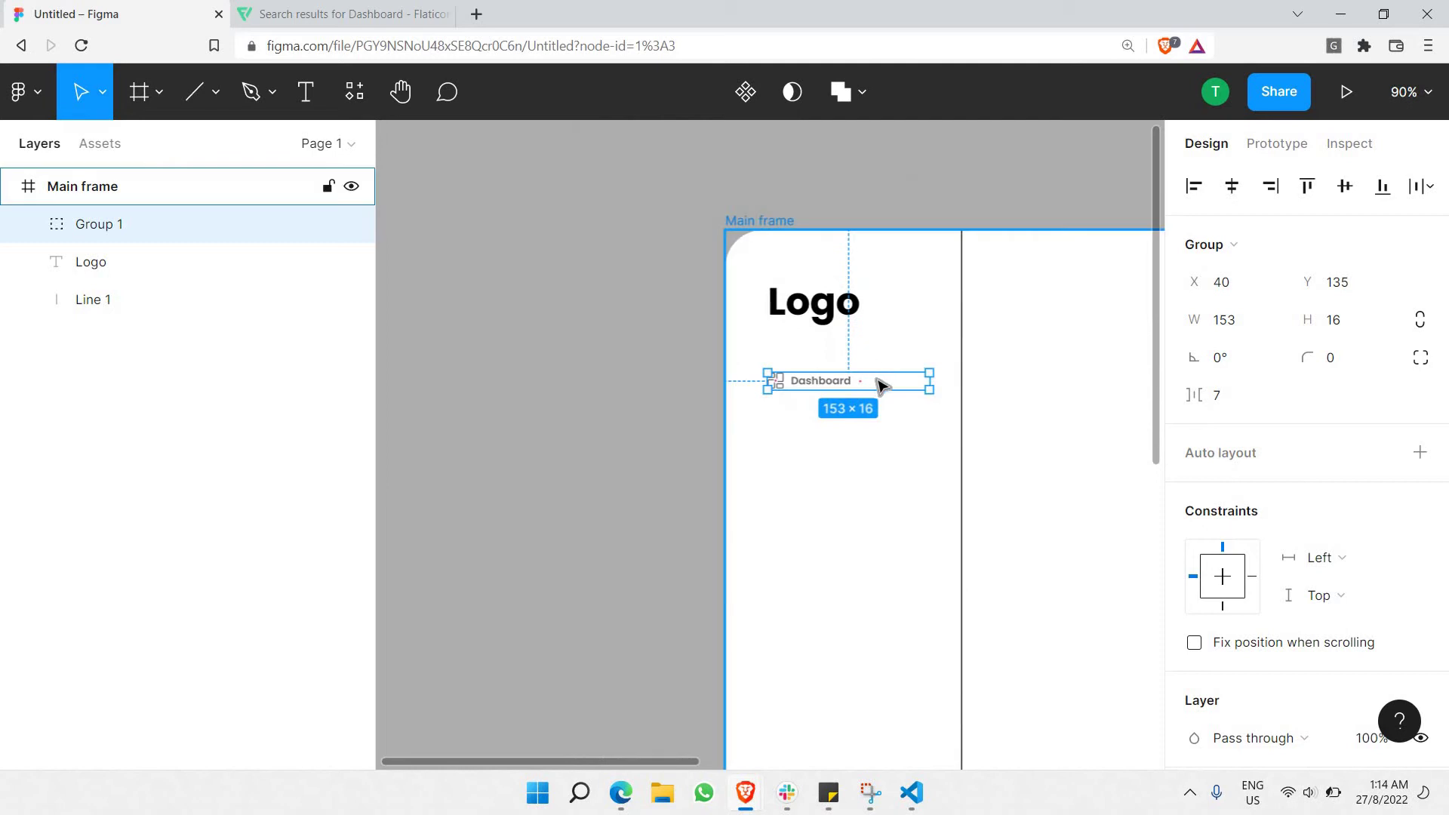
key(ctrl+c)
key(ctrl+v)
drag(879, 399, 864, 475)
key(Down)
key(ctrl+v)
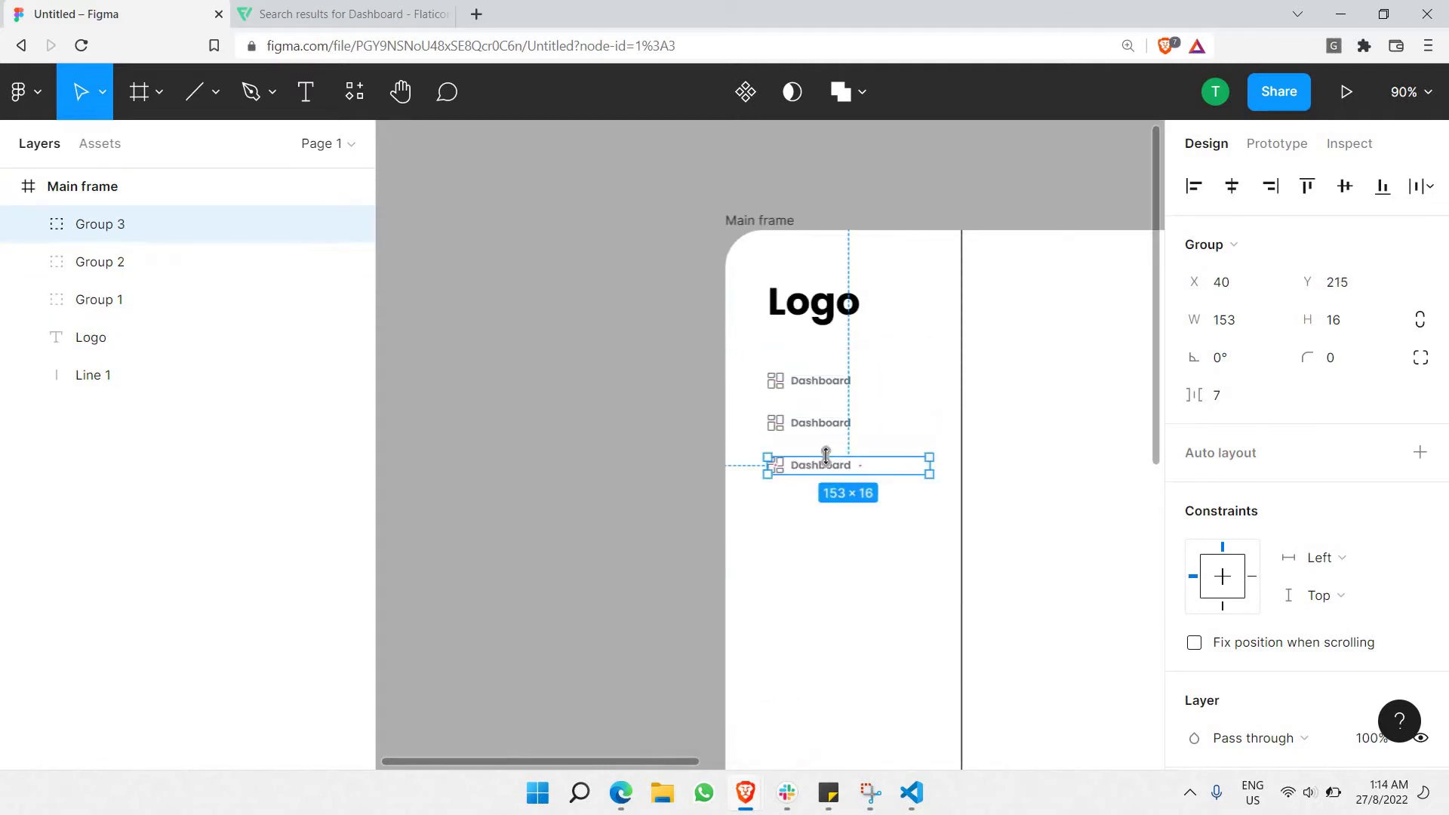
key(ctrl+v)
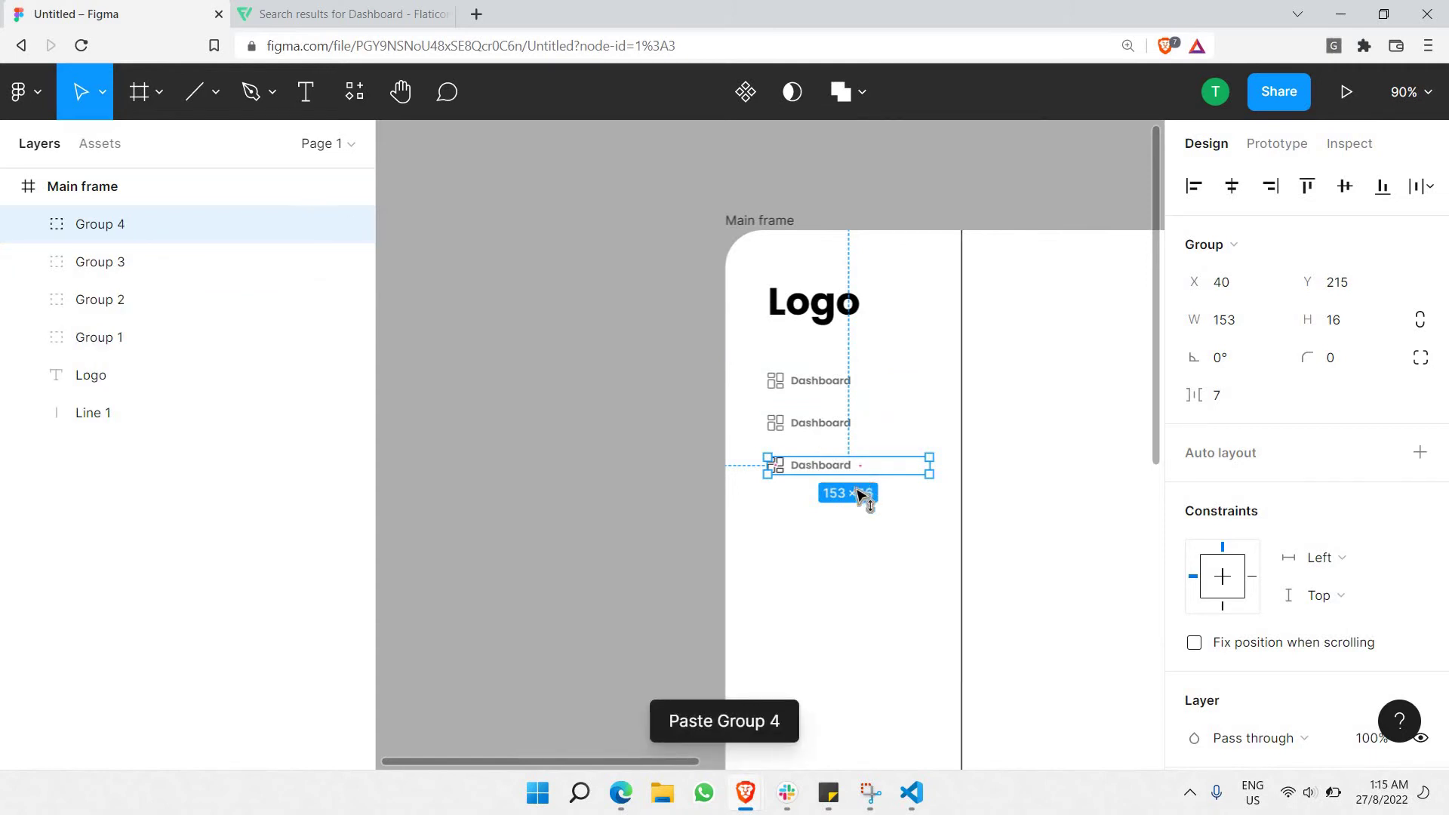
drag(860, 491, 857, 514)
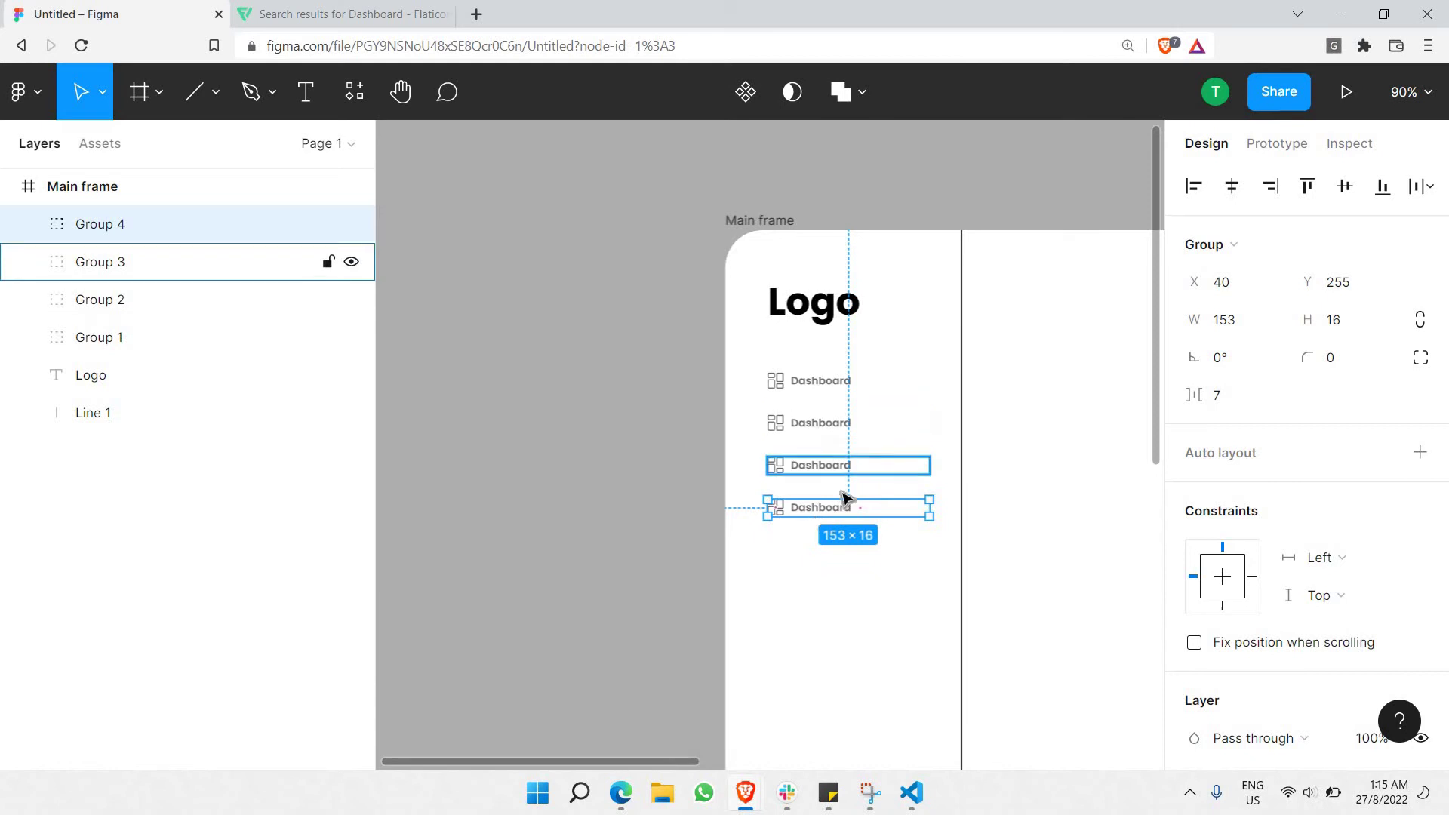
Paste the fifth and sixth rows 24 px apart, the last ending at Y 335.
key(ctrl+v)
drag(898, 511, 890, 559)
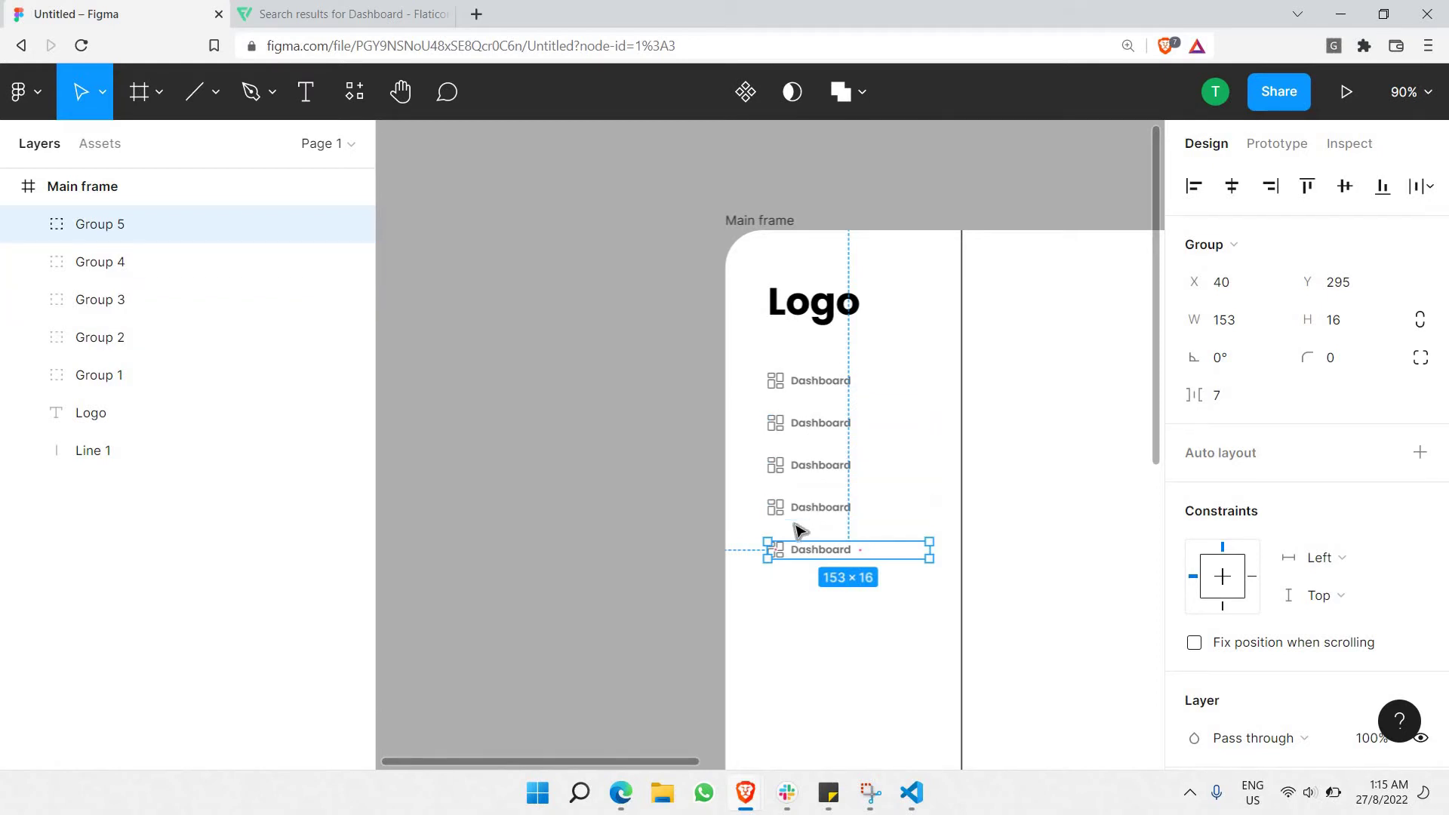
scroll(843, 408, down, 5)
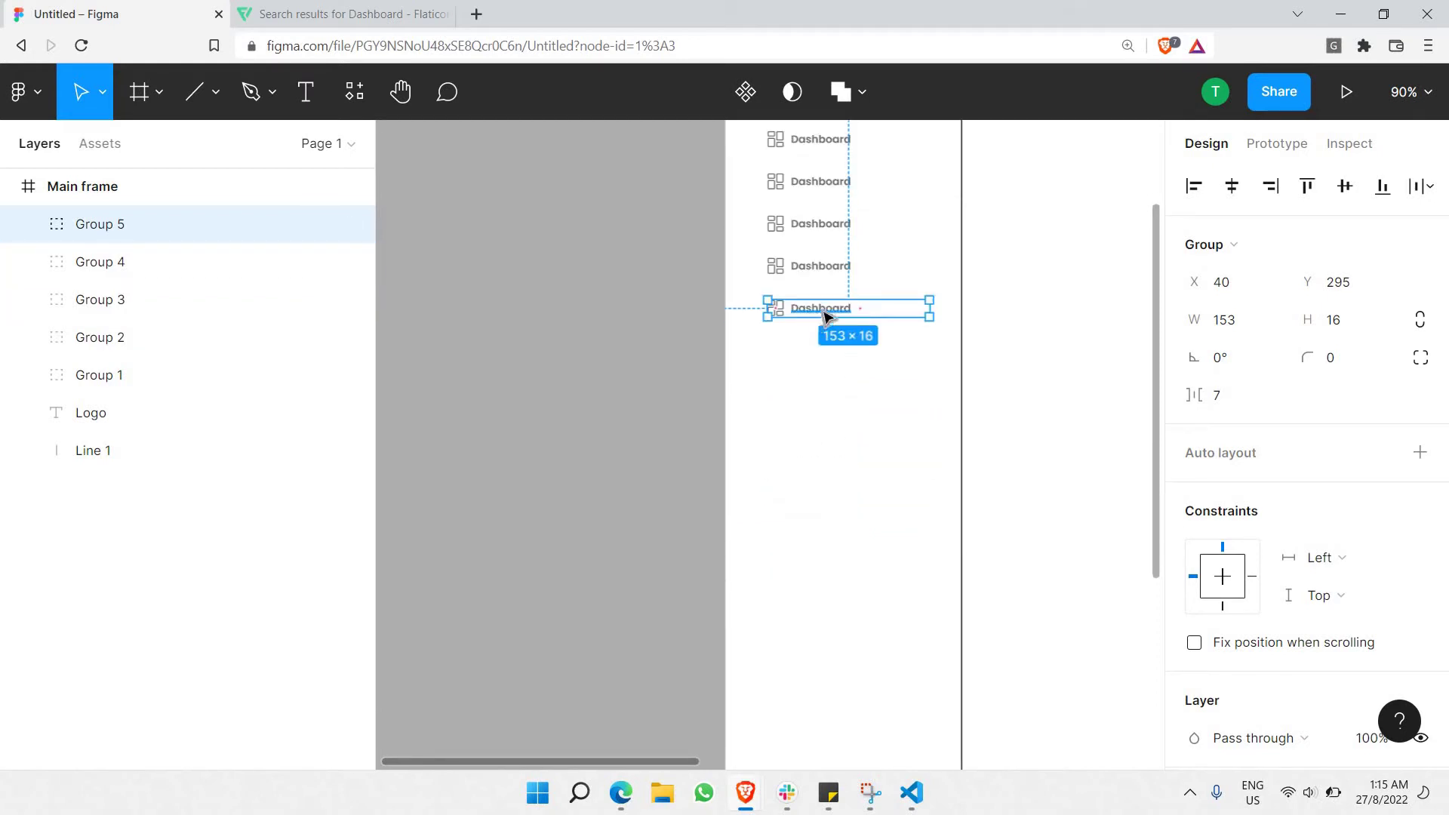
key(ctrl+v)
drag(847, 311, 813, 376)
scroll(660, 339, up, 7)
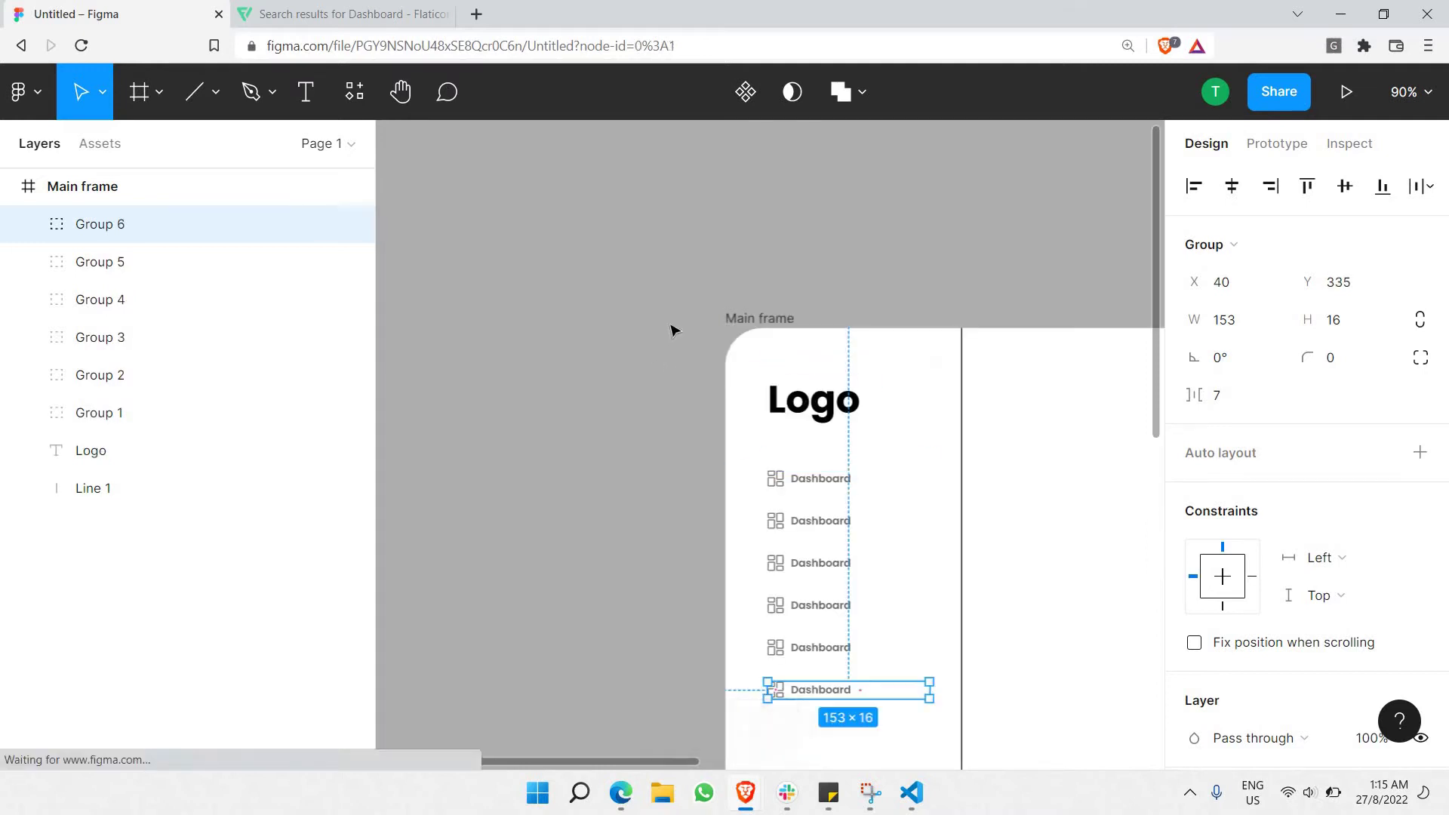
Shift-select all six Dashboard row groups, spanning 153 × 216, in the sidebar.
click(683, 326)
scroll(695, 325, right, 6)
scroll(543, 395, down, 3)
scroll(566, 415, down, 3)
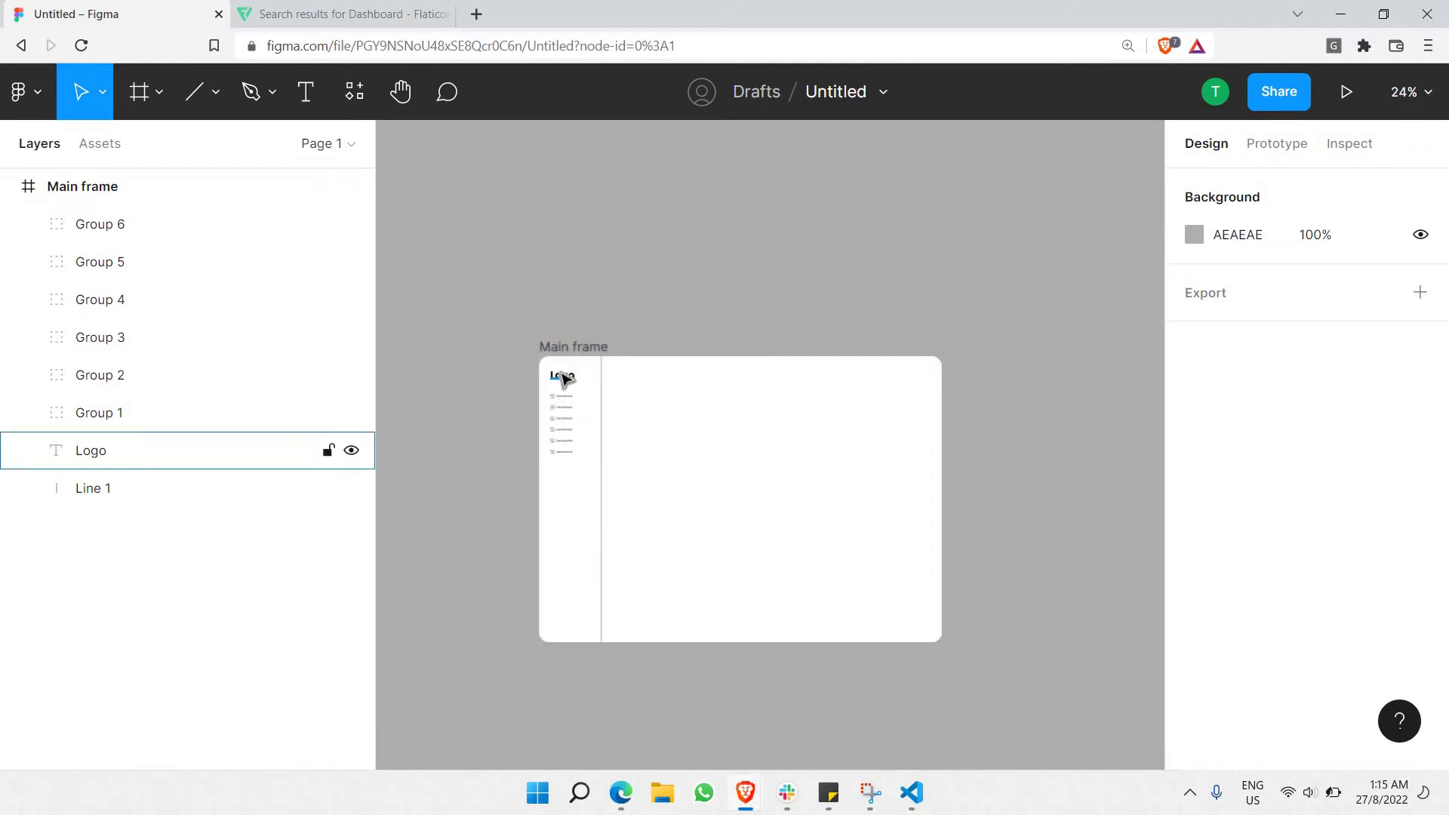
scroll(560, 411, up, 2)
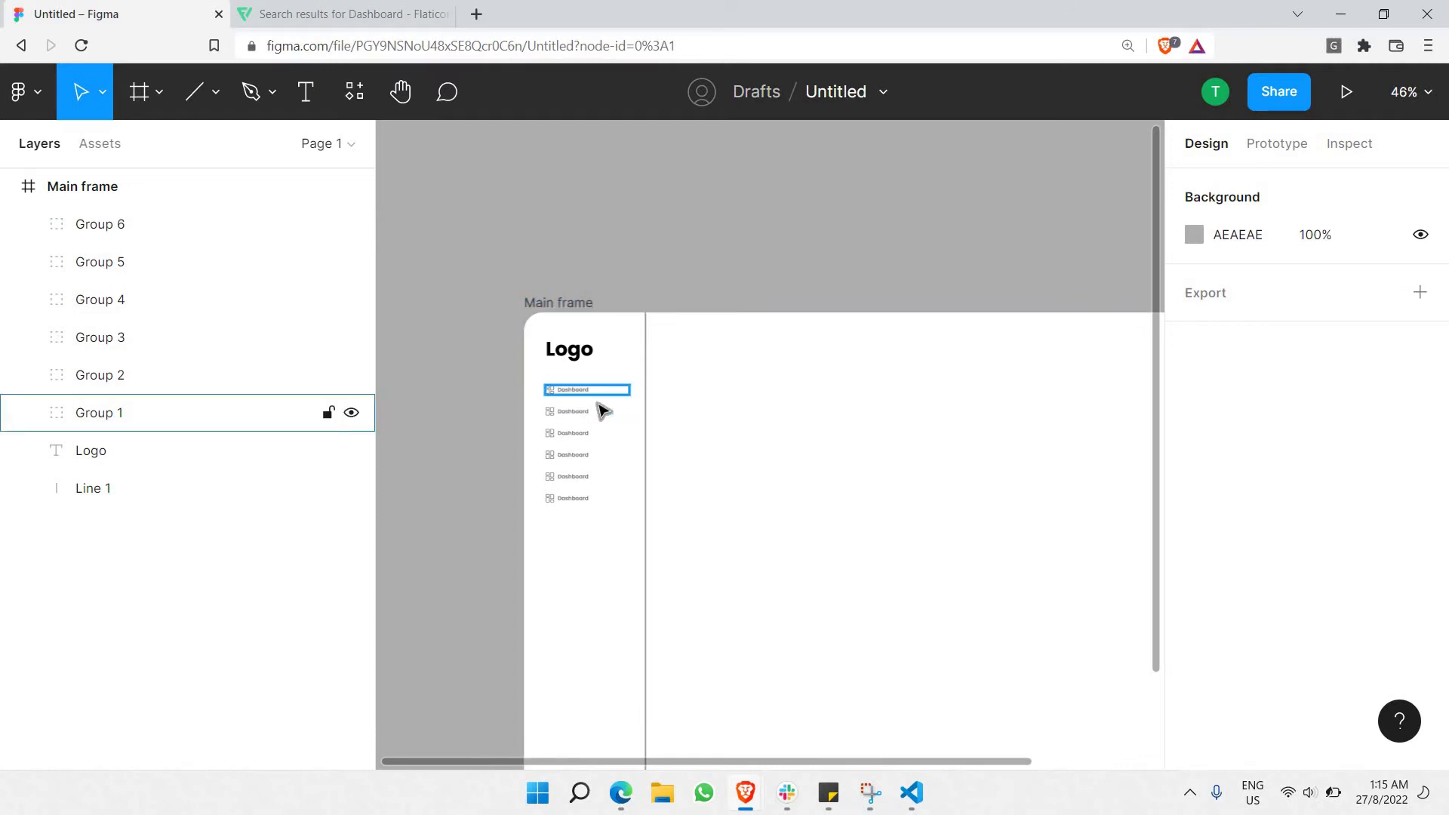
scroll(600, 406, up, 2)
click(557, 391)
shift+click(559, 420)
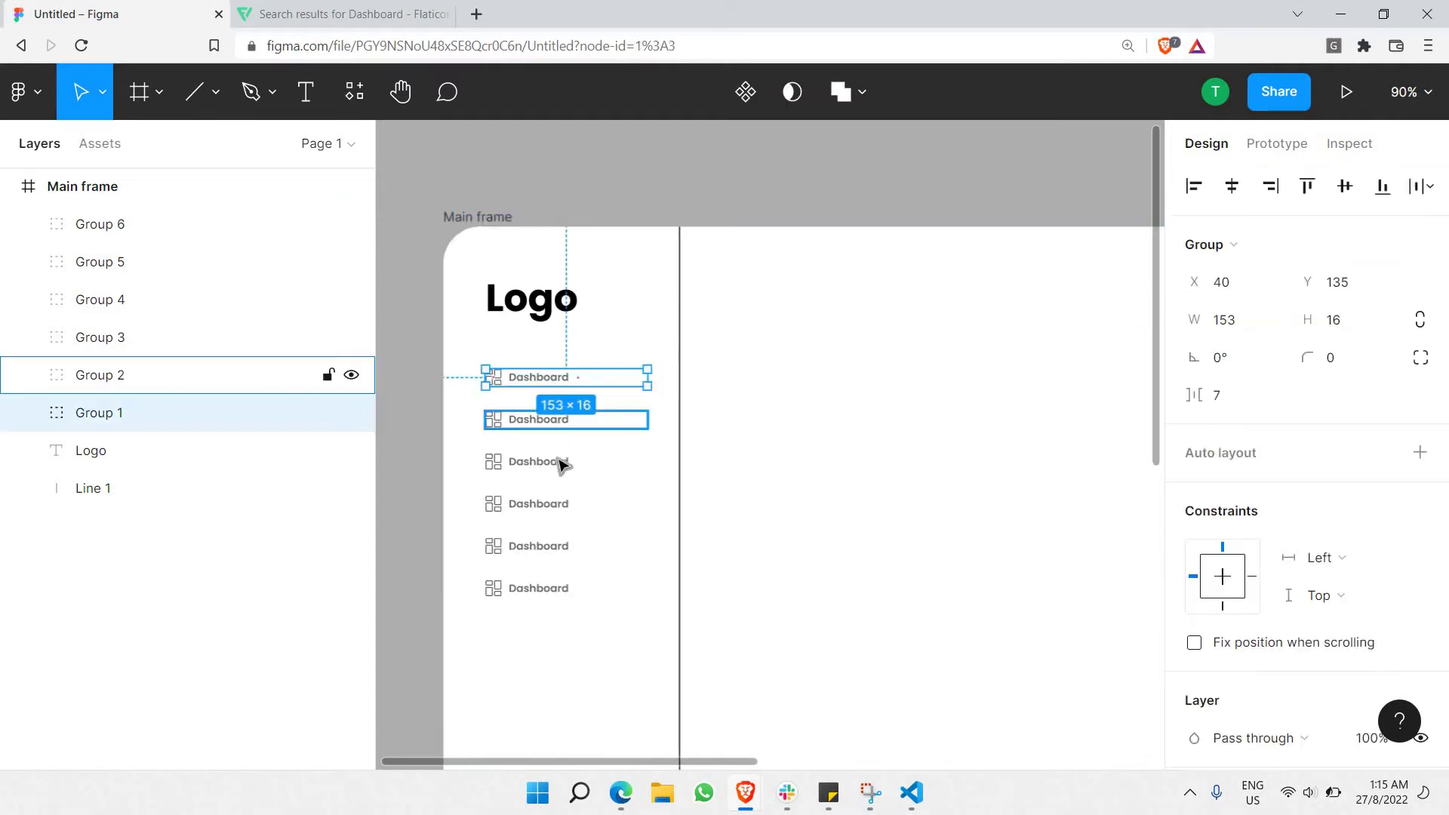
shift+click(563, 476)
shift+click(554, 513)
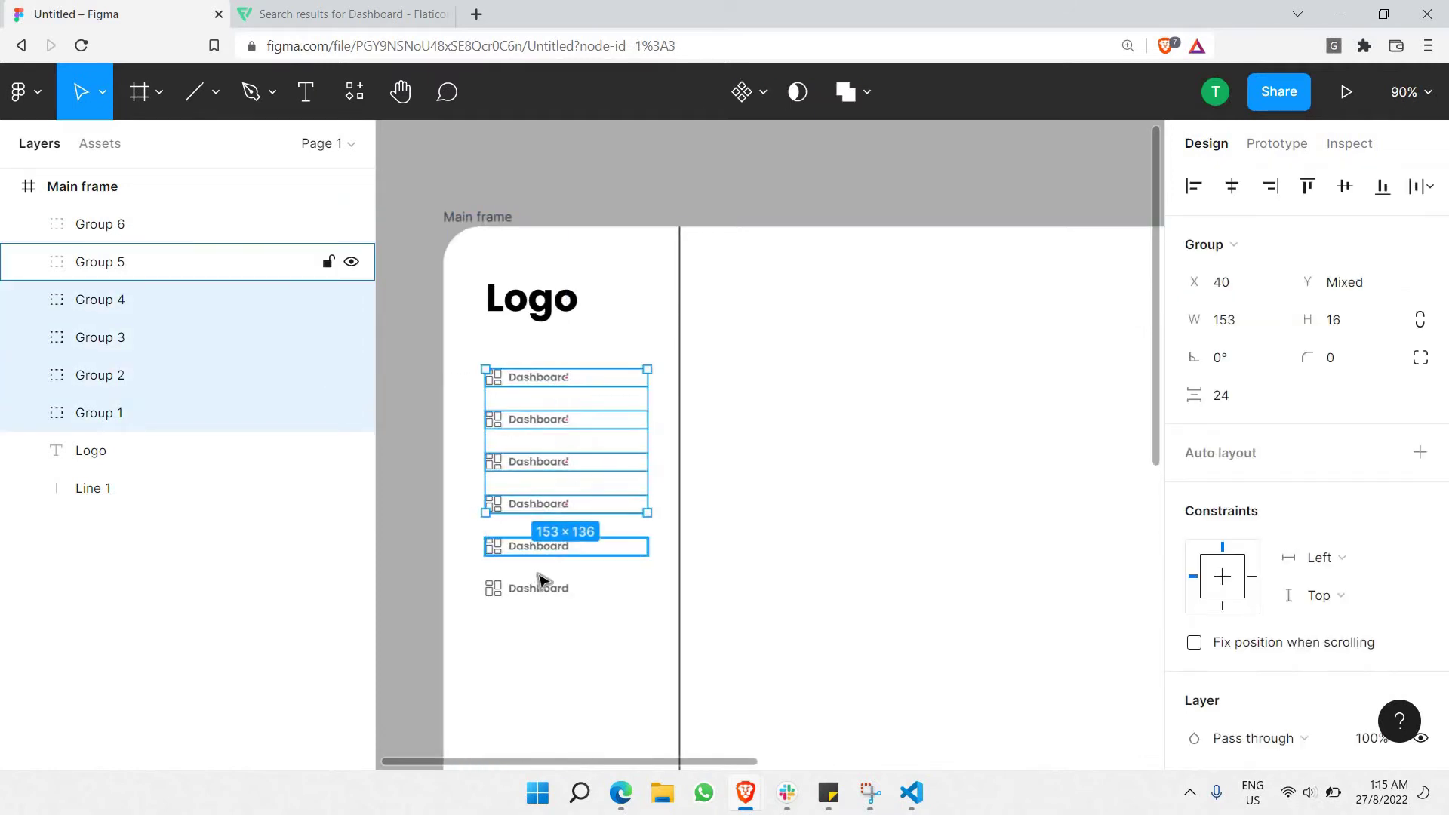
shift+click(547, 558)
shift+click(539, 592)
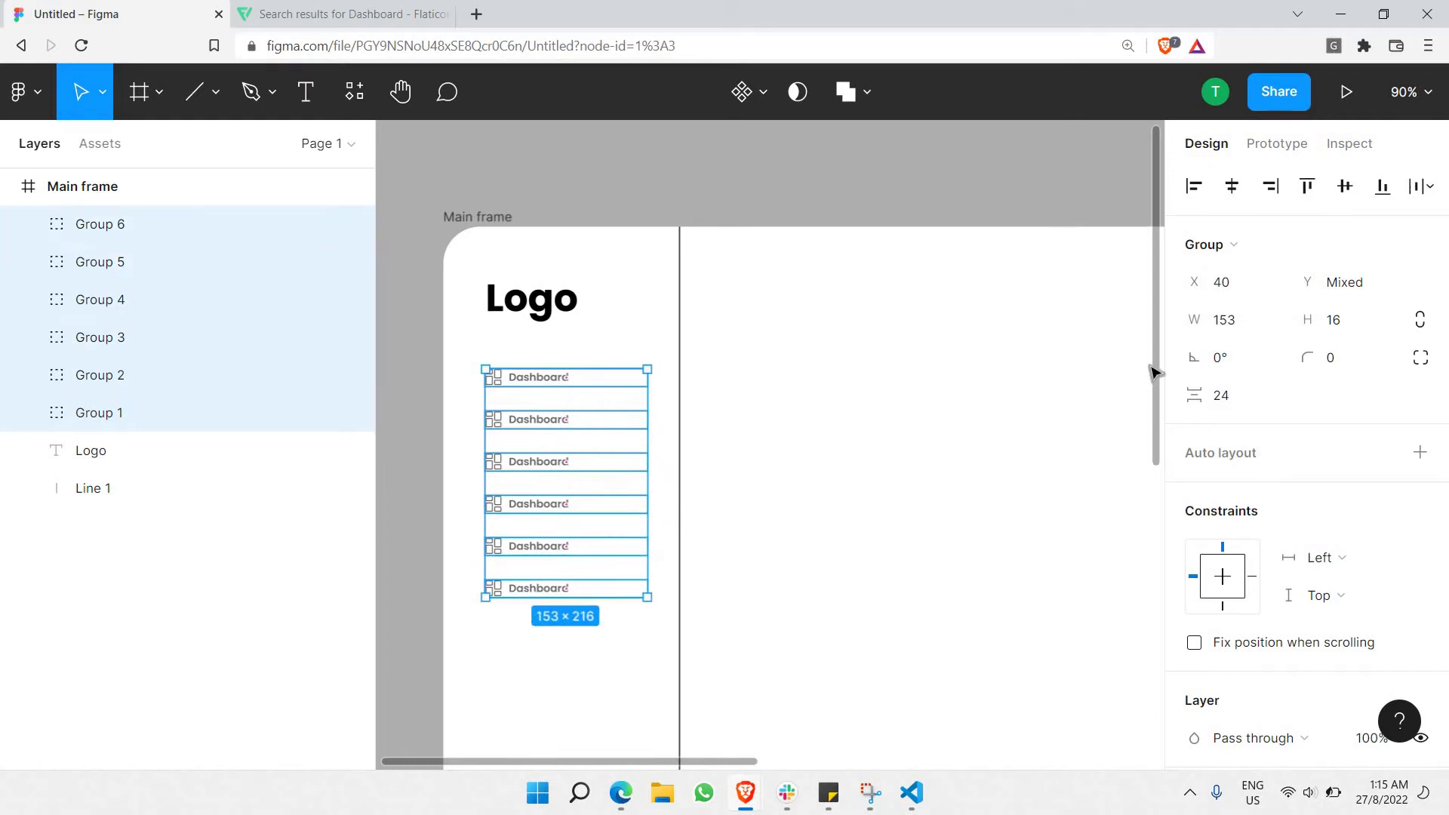
scroll(1261, 370, down, 5)
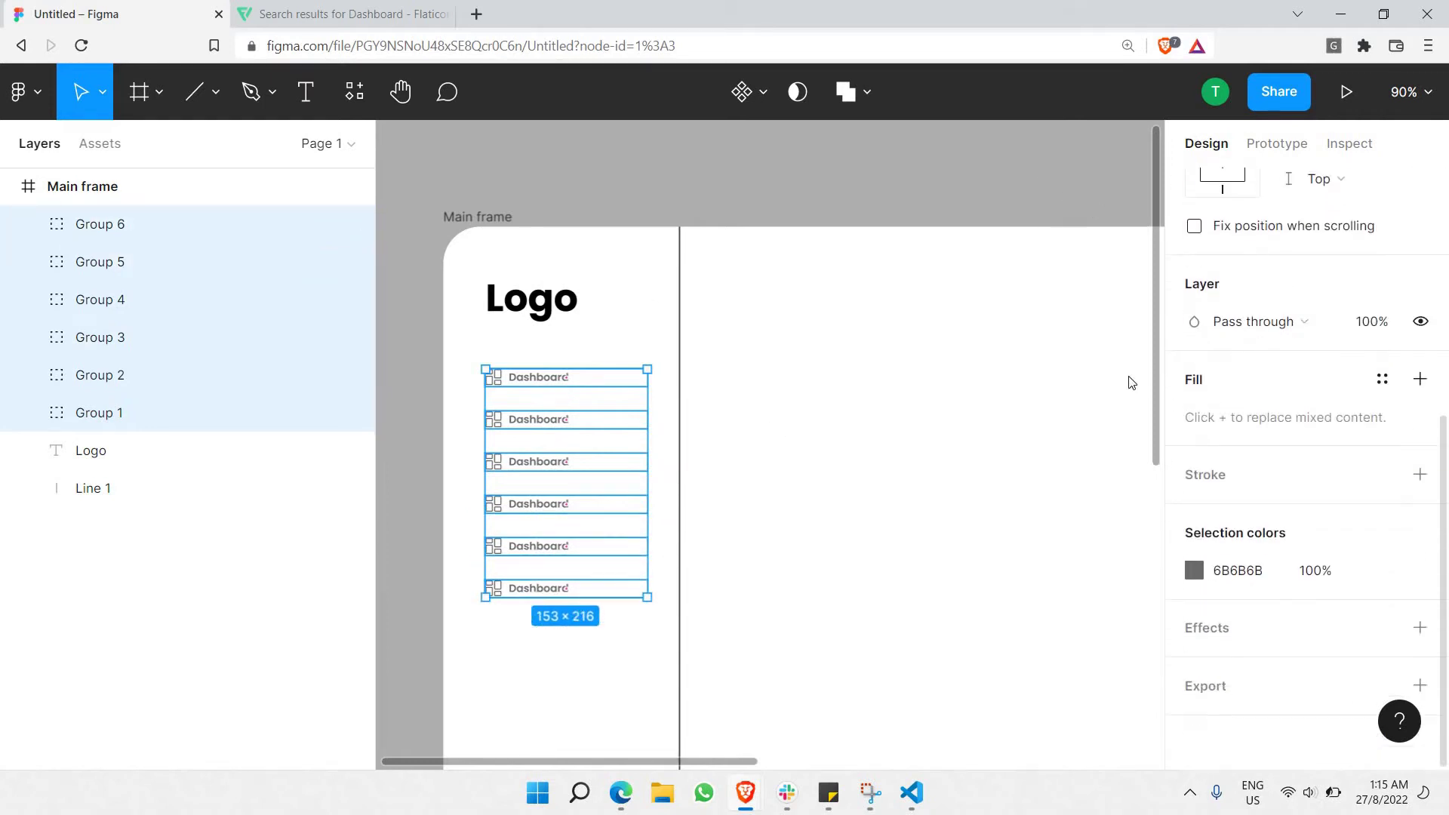
Set all six Dashboard labels to font size 13 and nudge them right of their icons.
double_click(553, 377)
shift+click(541, 423)
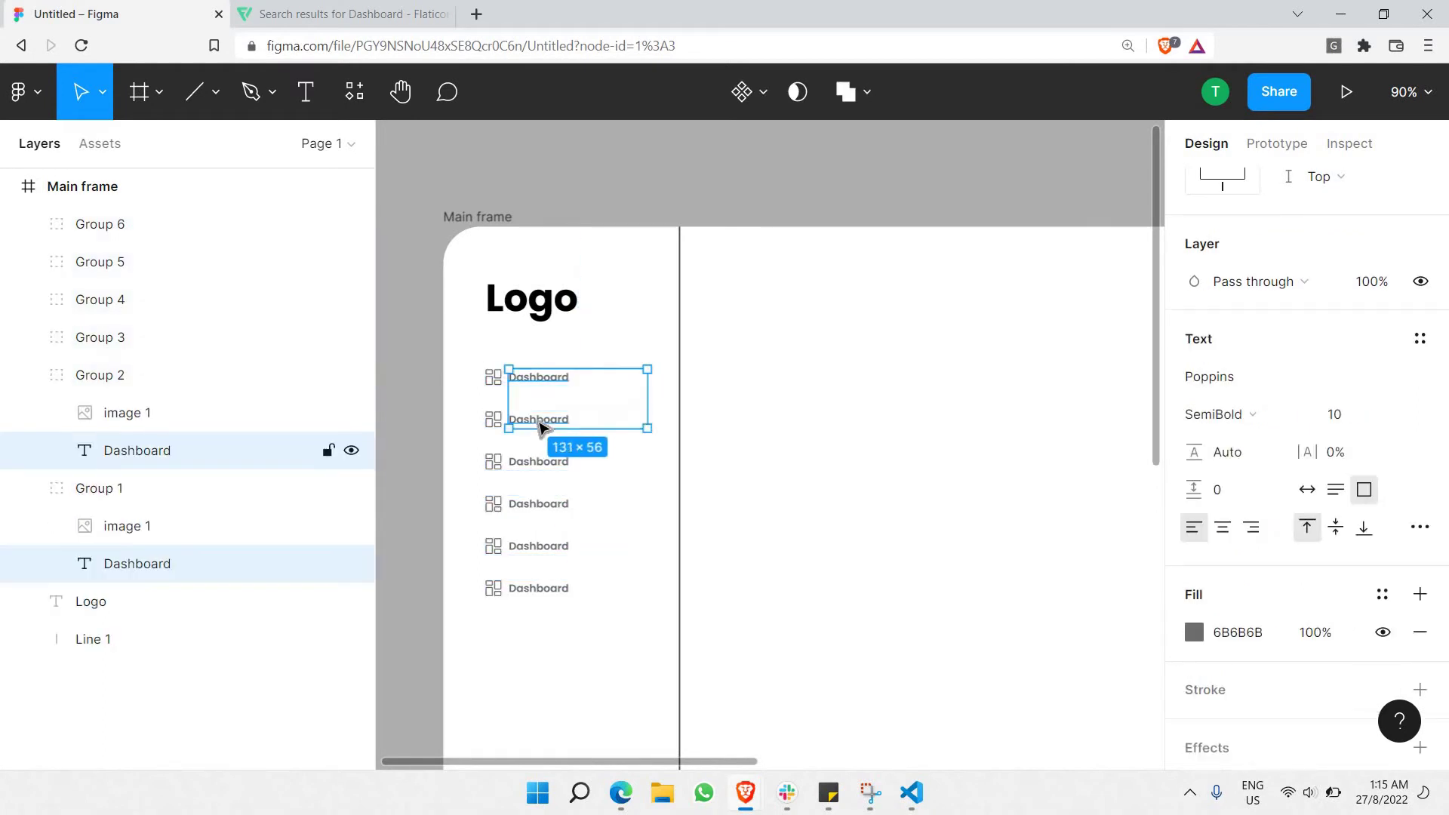
shift+click(532, 468)
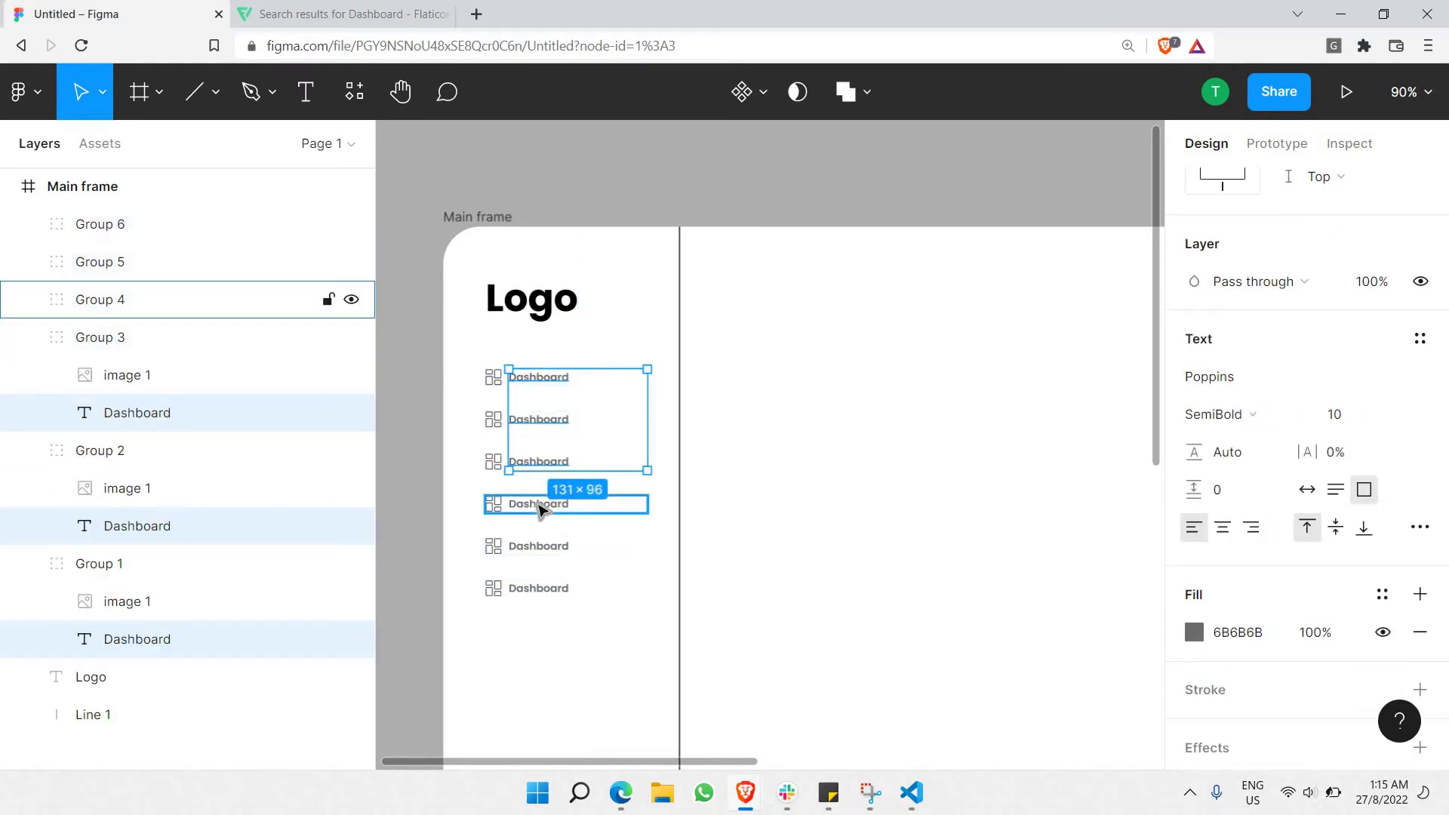
shift+click(536, 505)
shift+click(528, 551)
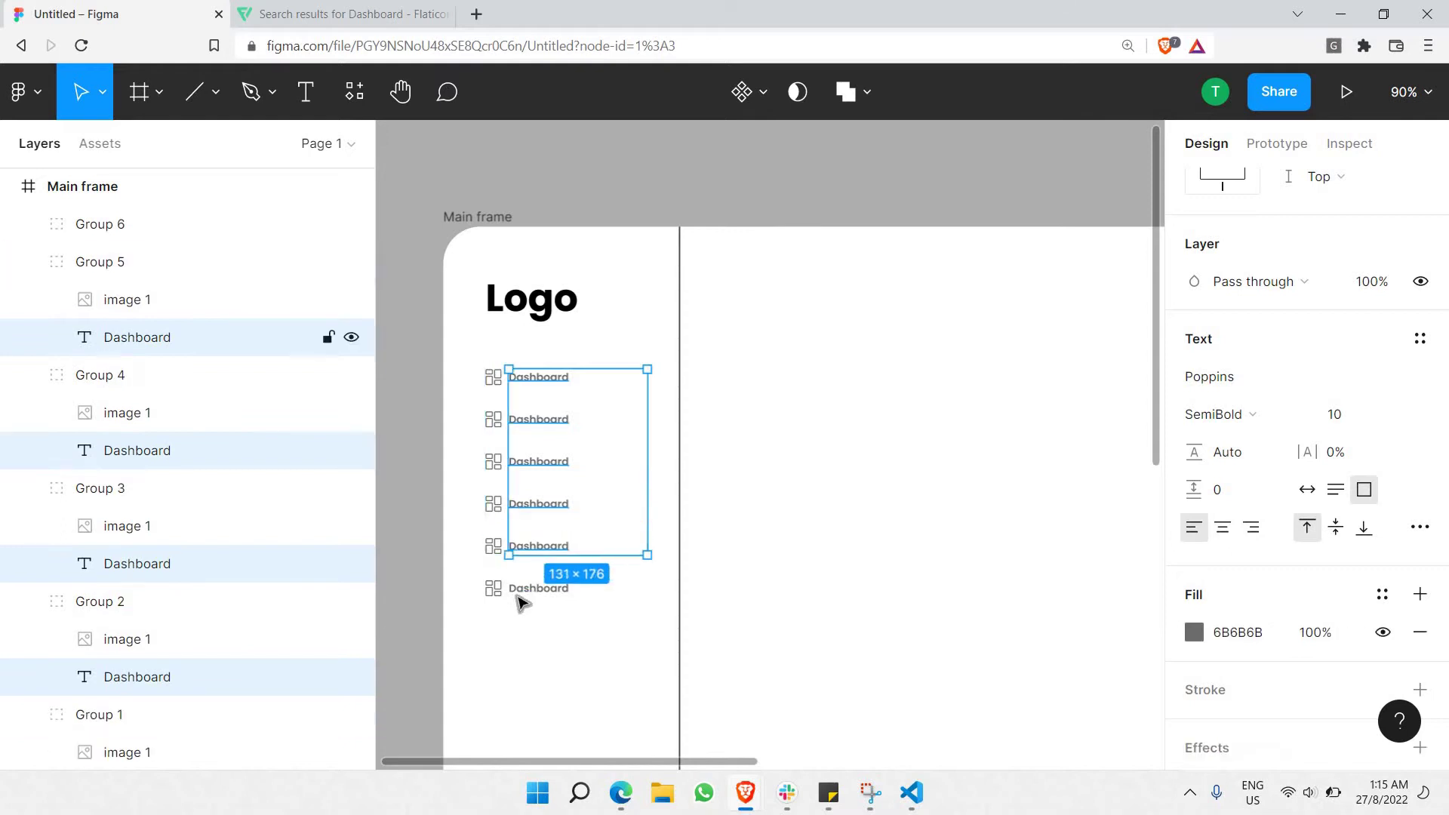
shift+click(529, 596)
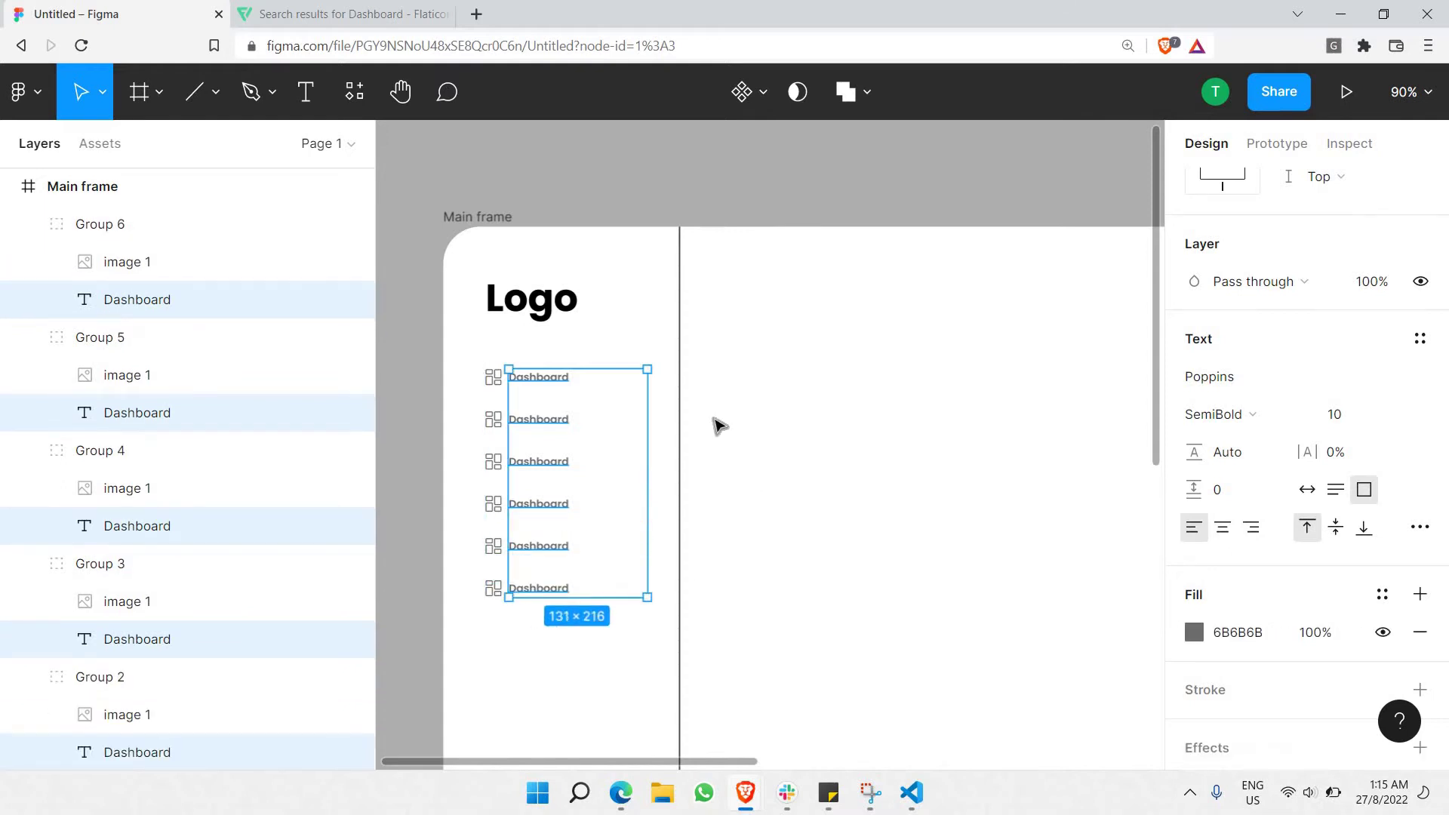
scroll(1255, 313, down, 2)
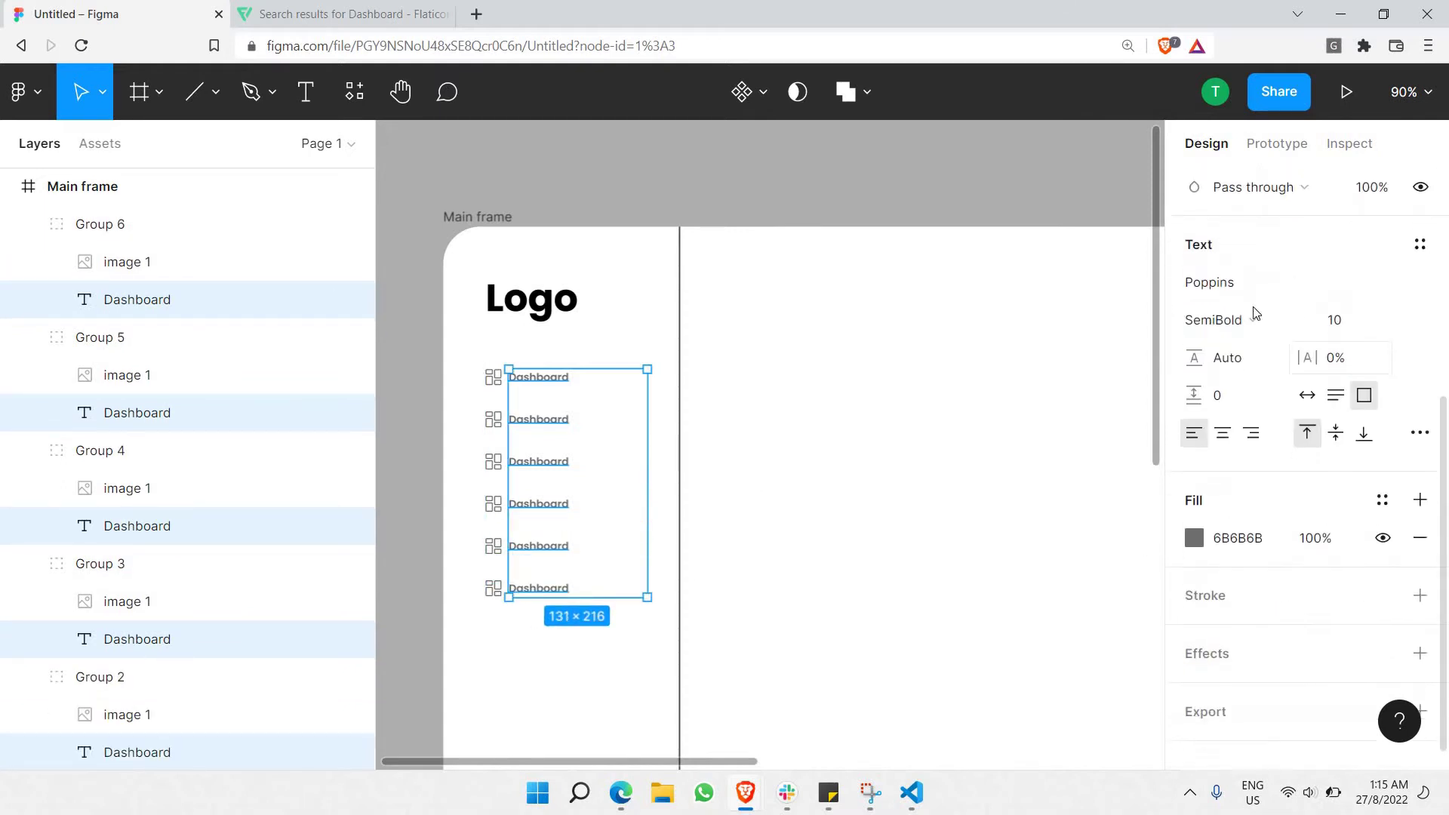
click(1398, 326)
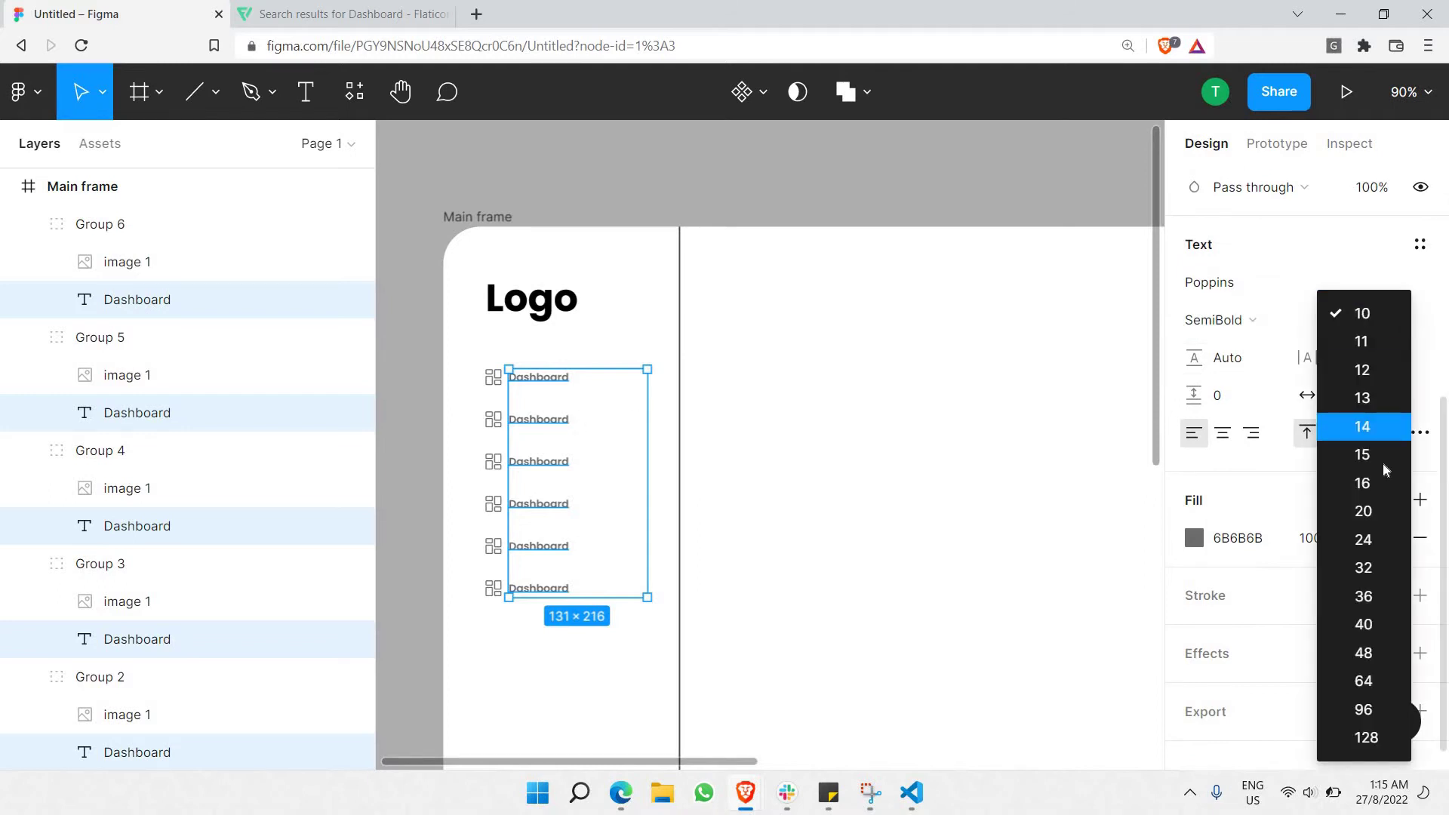
click(1372, 400)
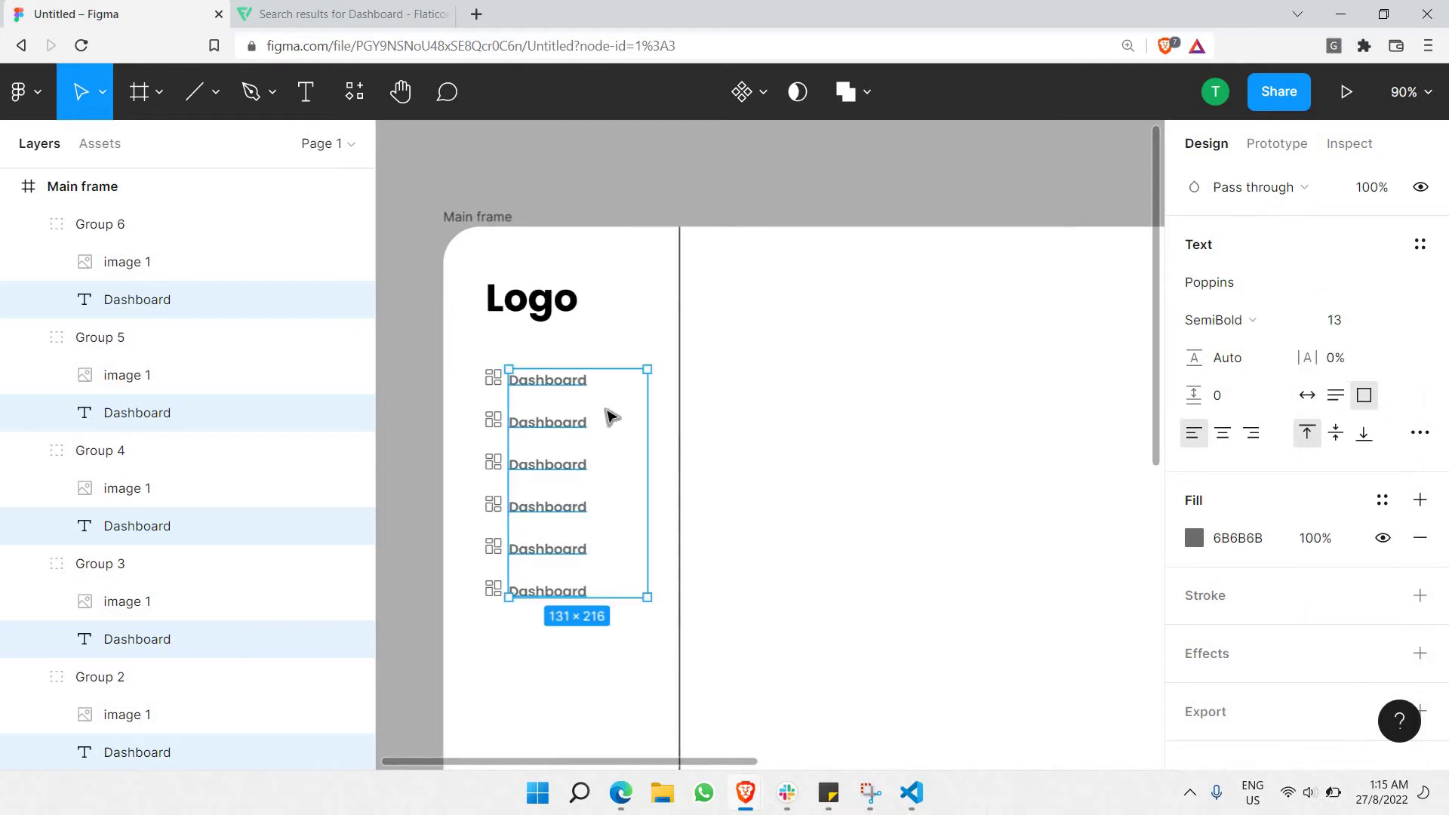
key(shift+Right)
key(shift+Right)
key(shift+Right)
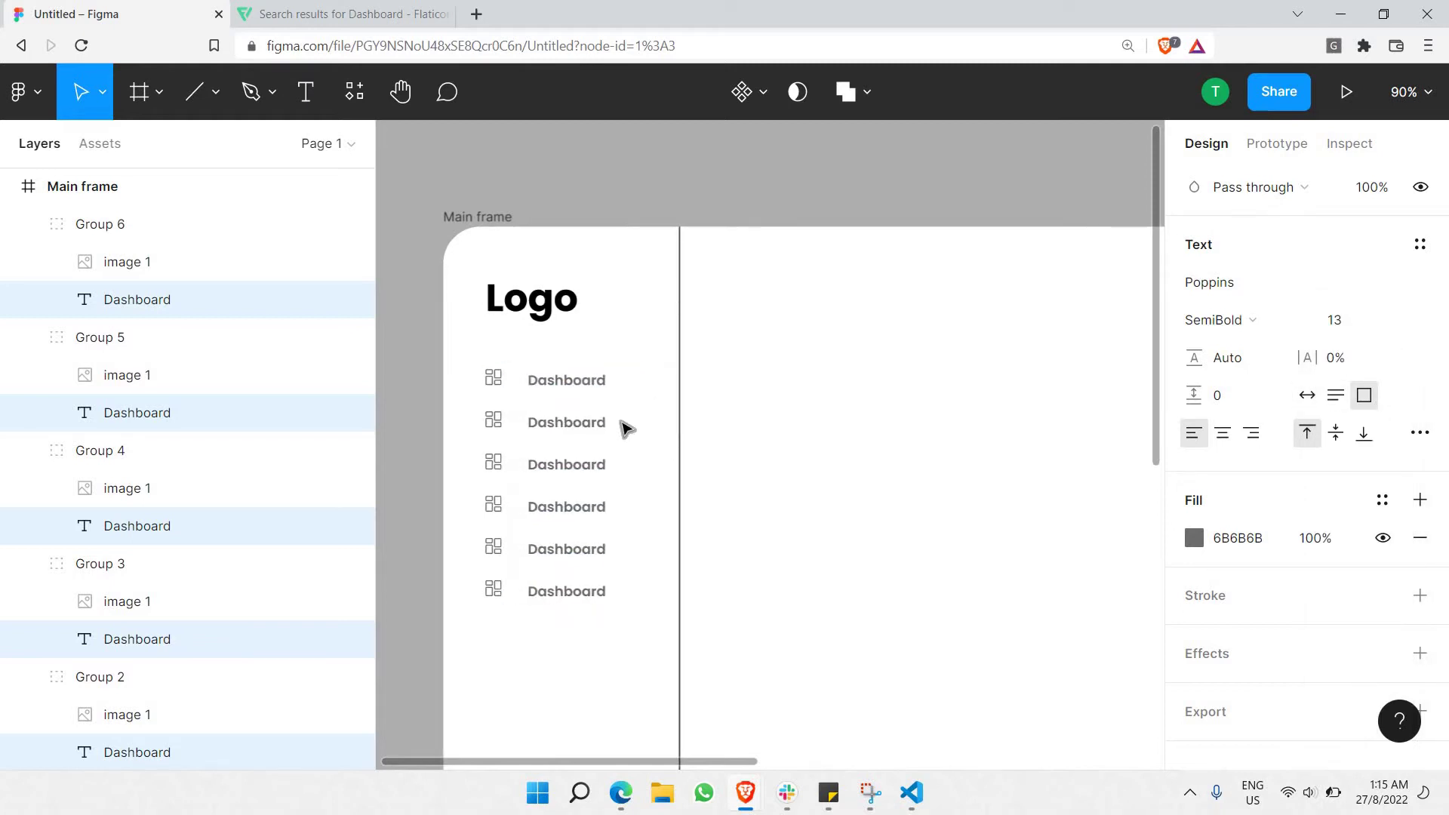
Select the six dashboard icons and enlarge them to 18 × 18.
click(492, 386)
ctrl+click(494, 417)
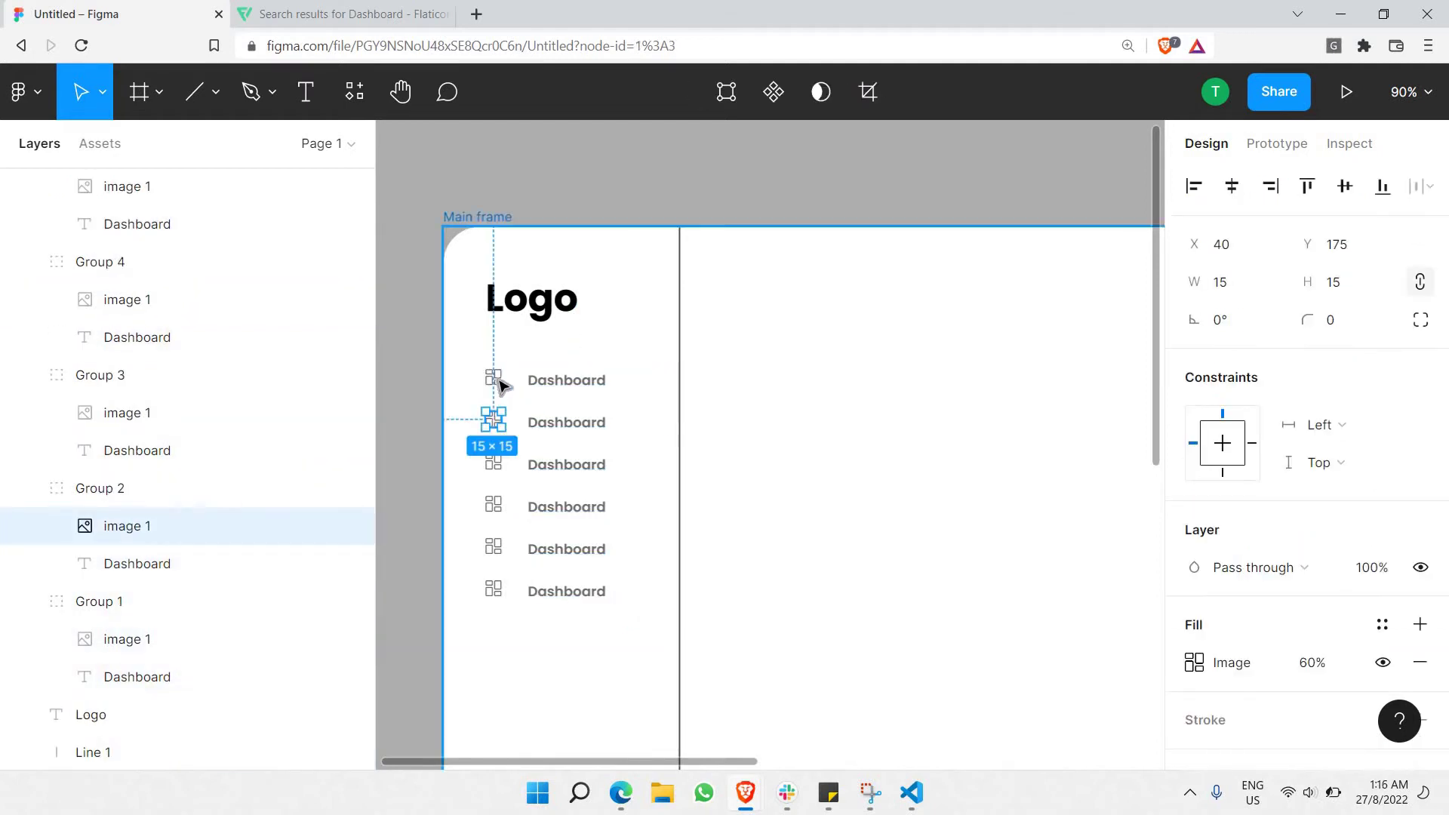
ctrl+shift+click(493, 377)
ctrl+shift+click(494, 507)
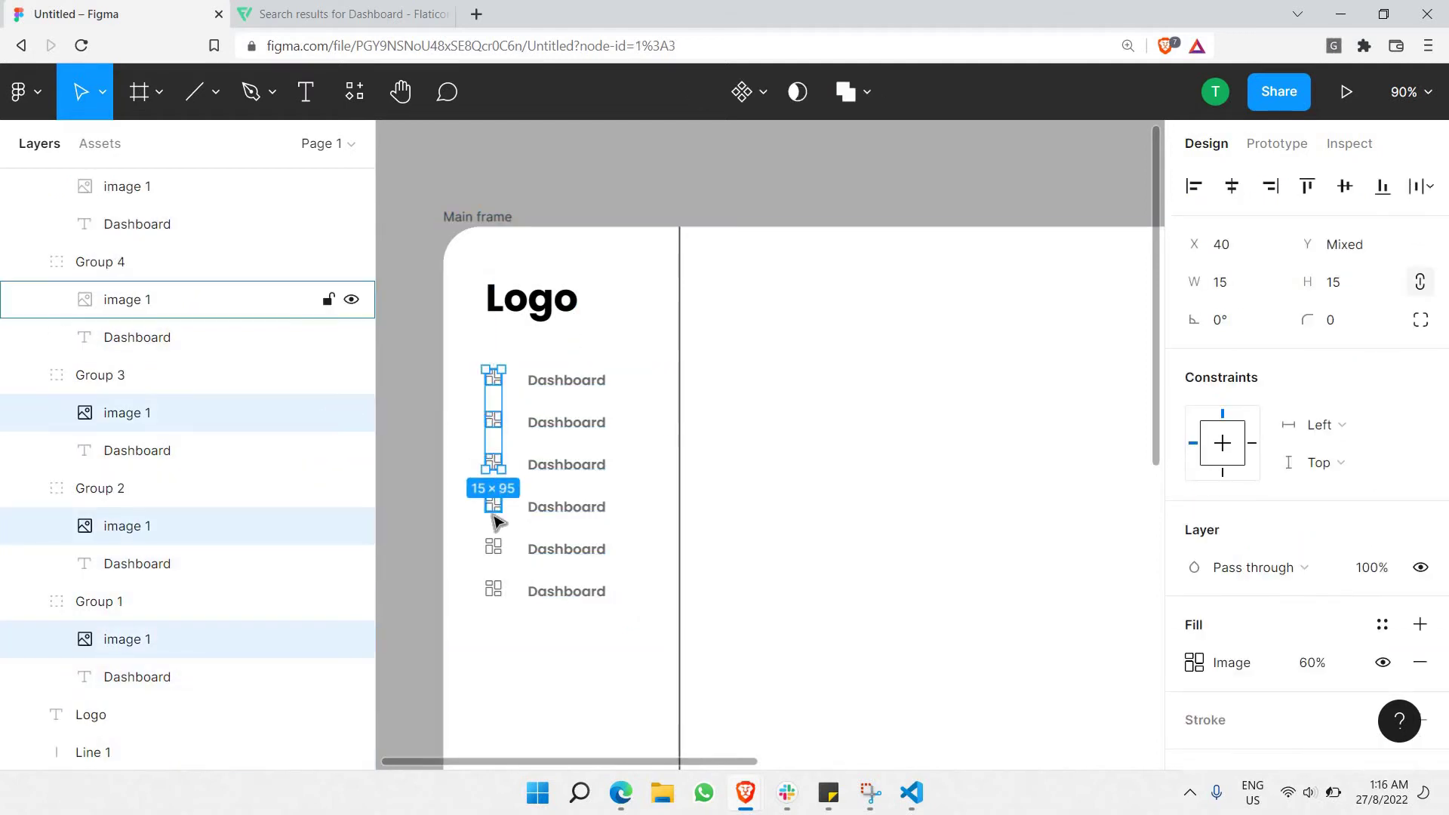
ctrl+shift+click(494, 549)
ctrl+shift+click(495, 589)
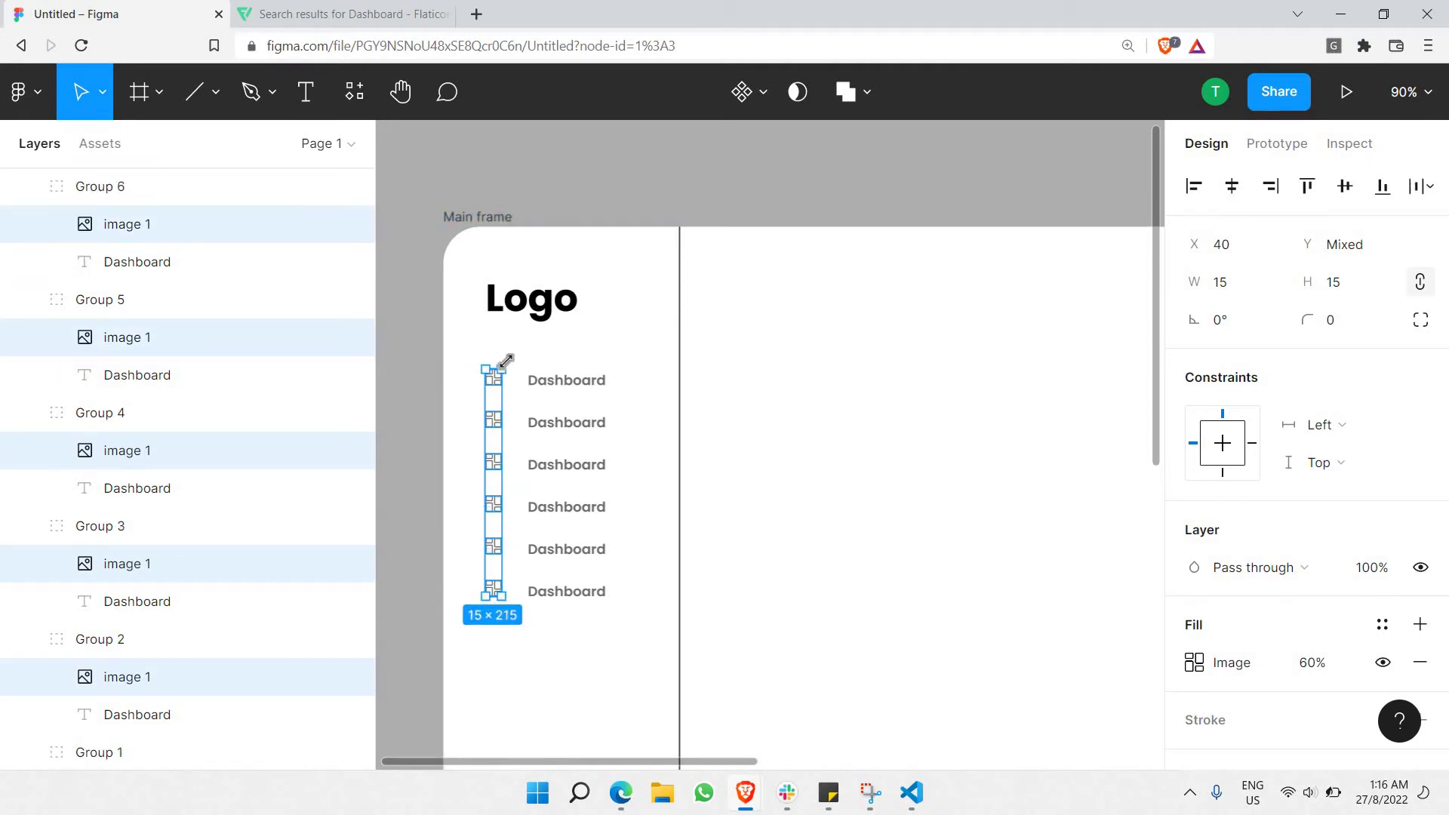
drag(514, 354, 498, 419)
click(498, 426)
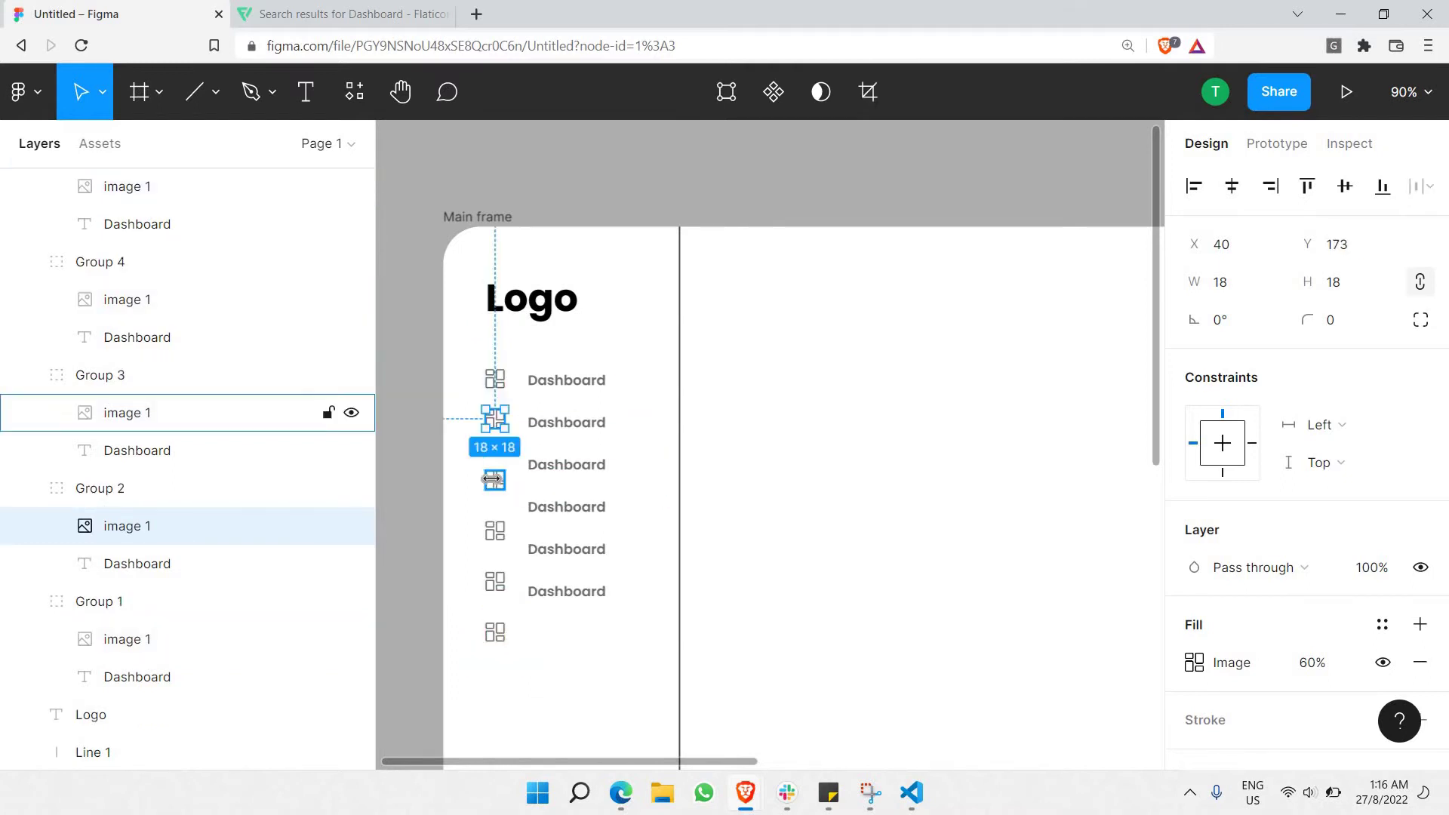
Undo the icon moves and align the second Dashboard label level with its icon.
click(500, 480)
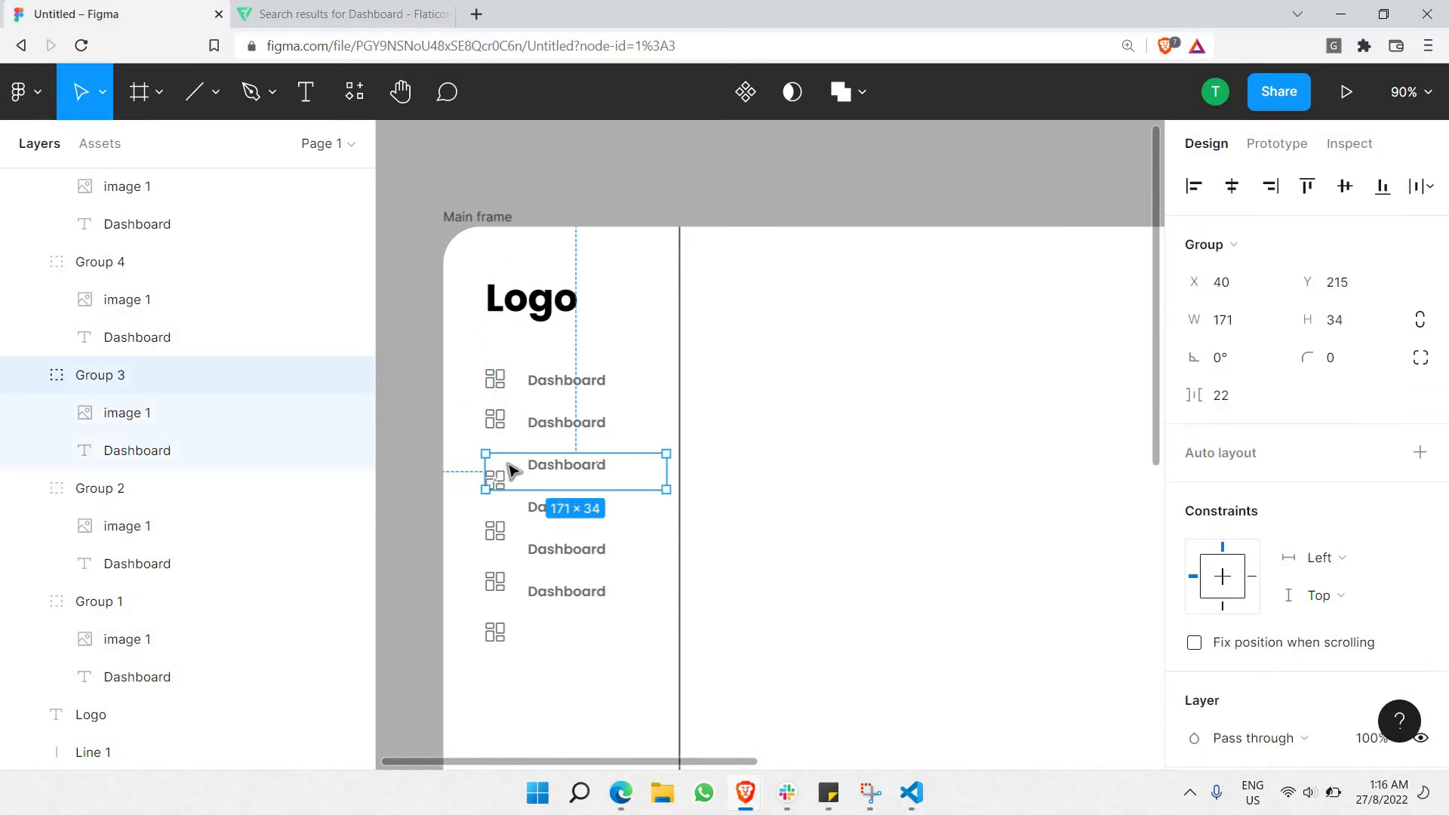
key(Escape)
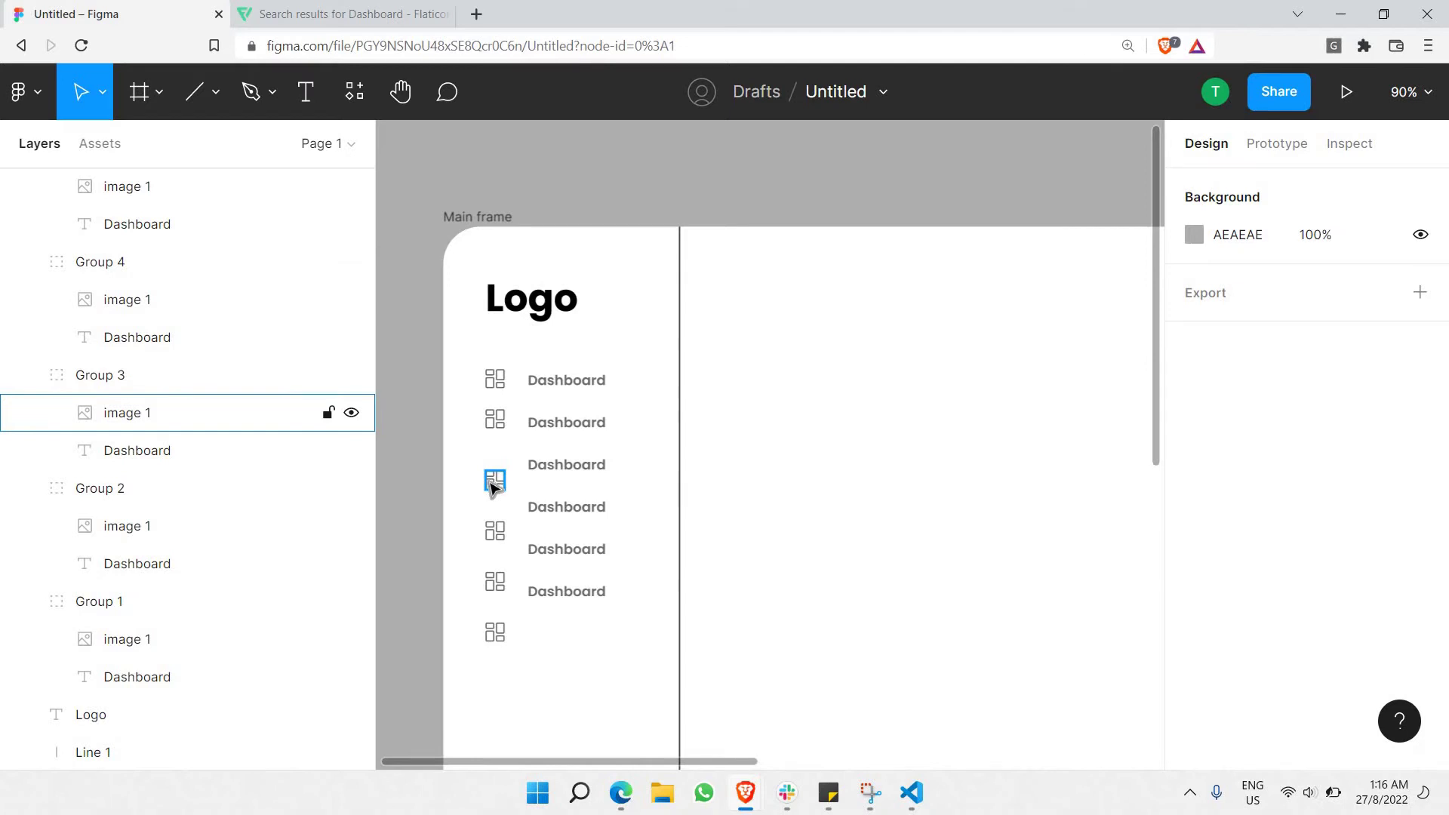
key(ctrl+z)
key(ctrl+z)
key(ctrl+z)
key(ctrl+z)
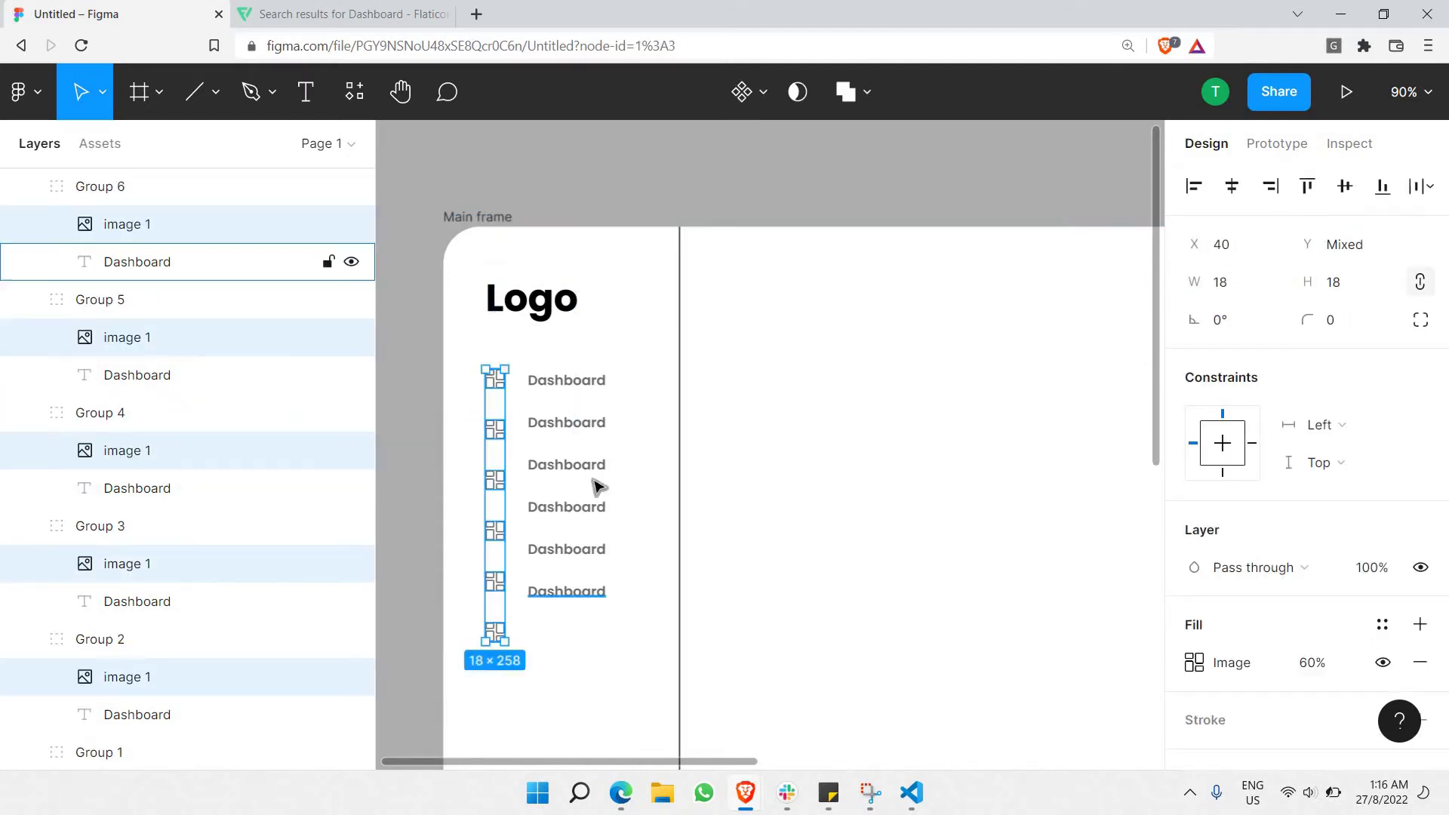
key(Escape)
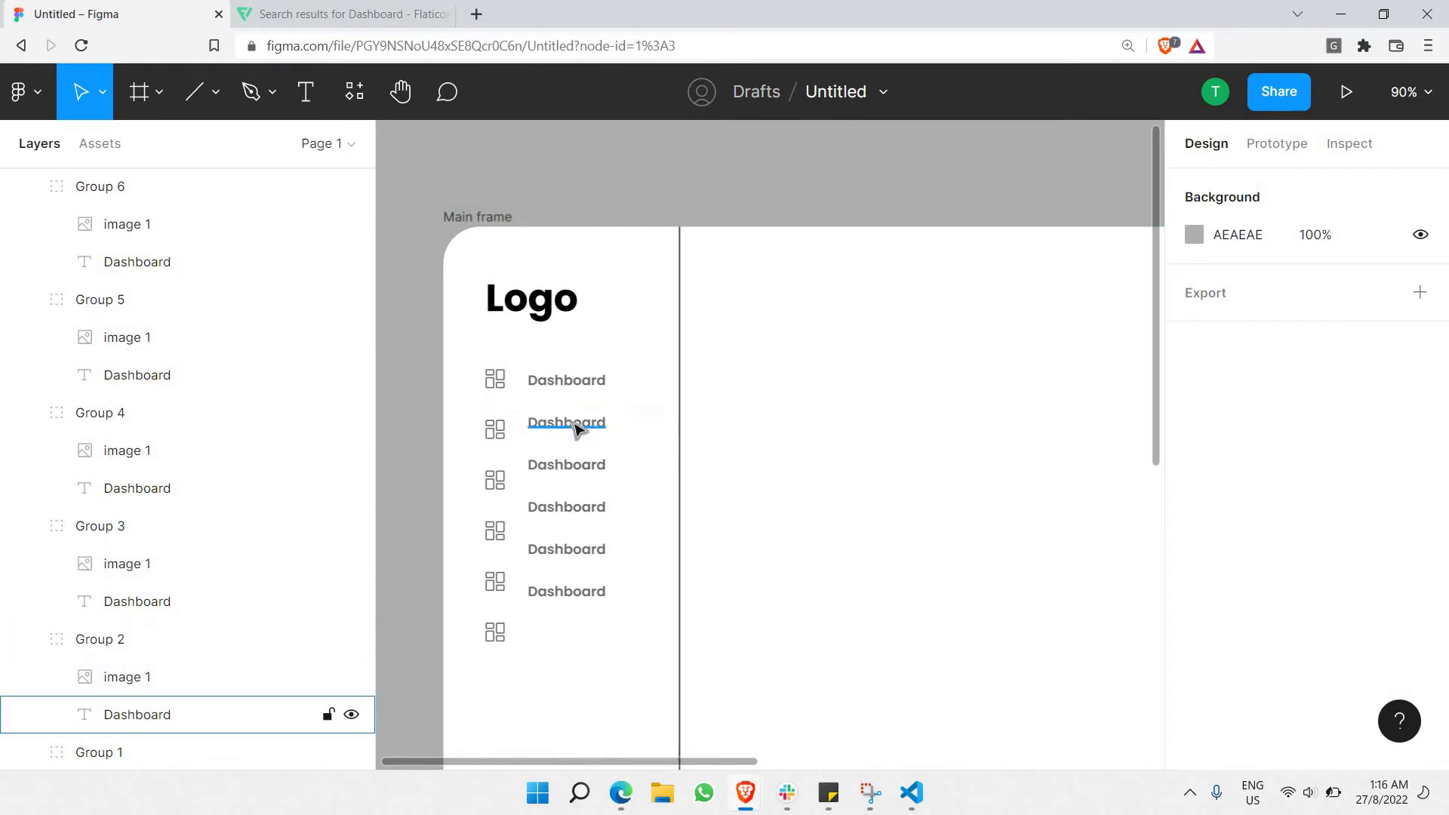
click(571, 432)
drag(572, 436, 574, 437)
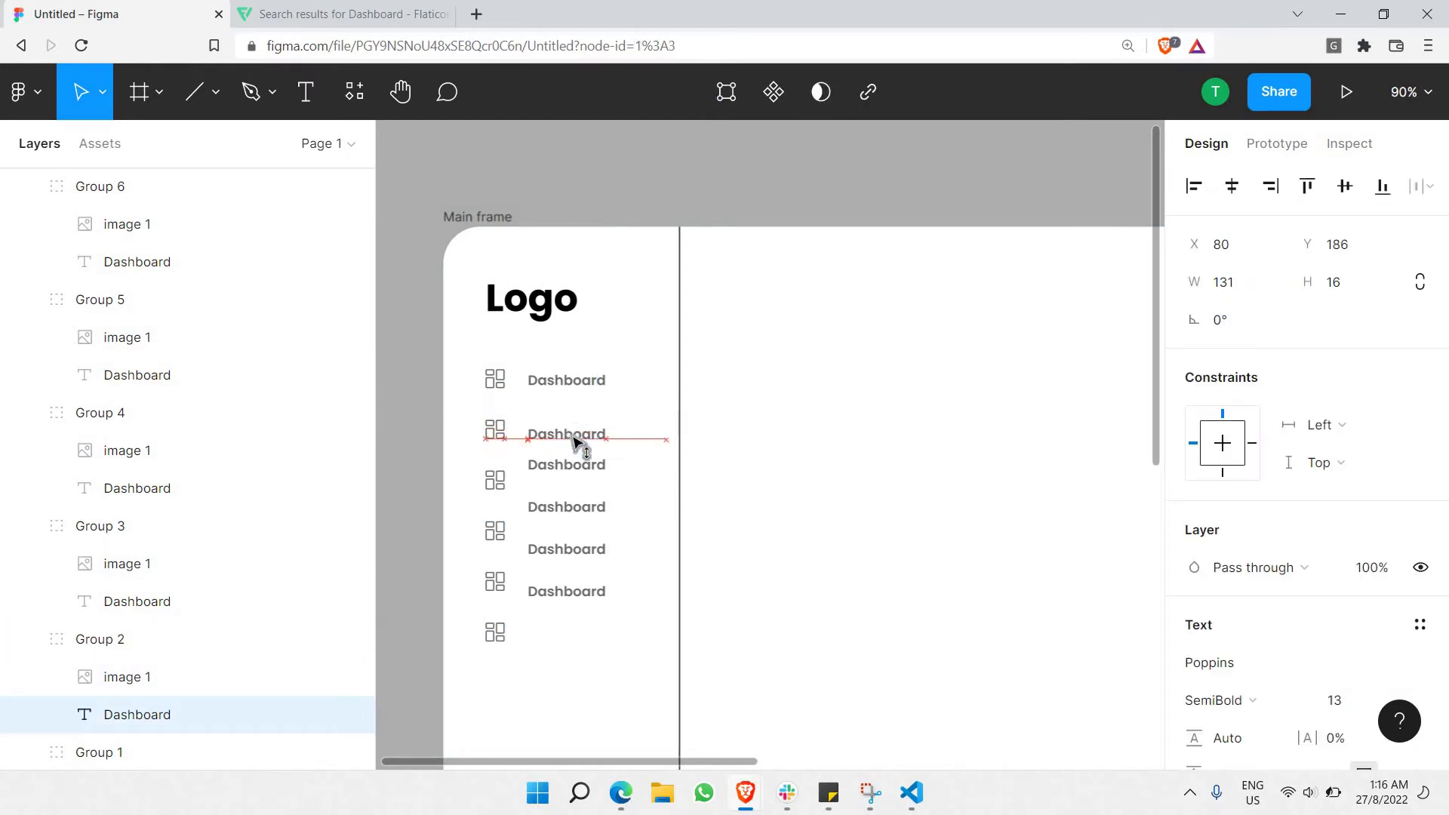
key(Up)
key(Up)
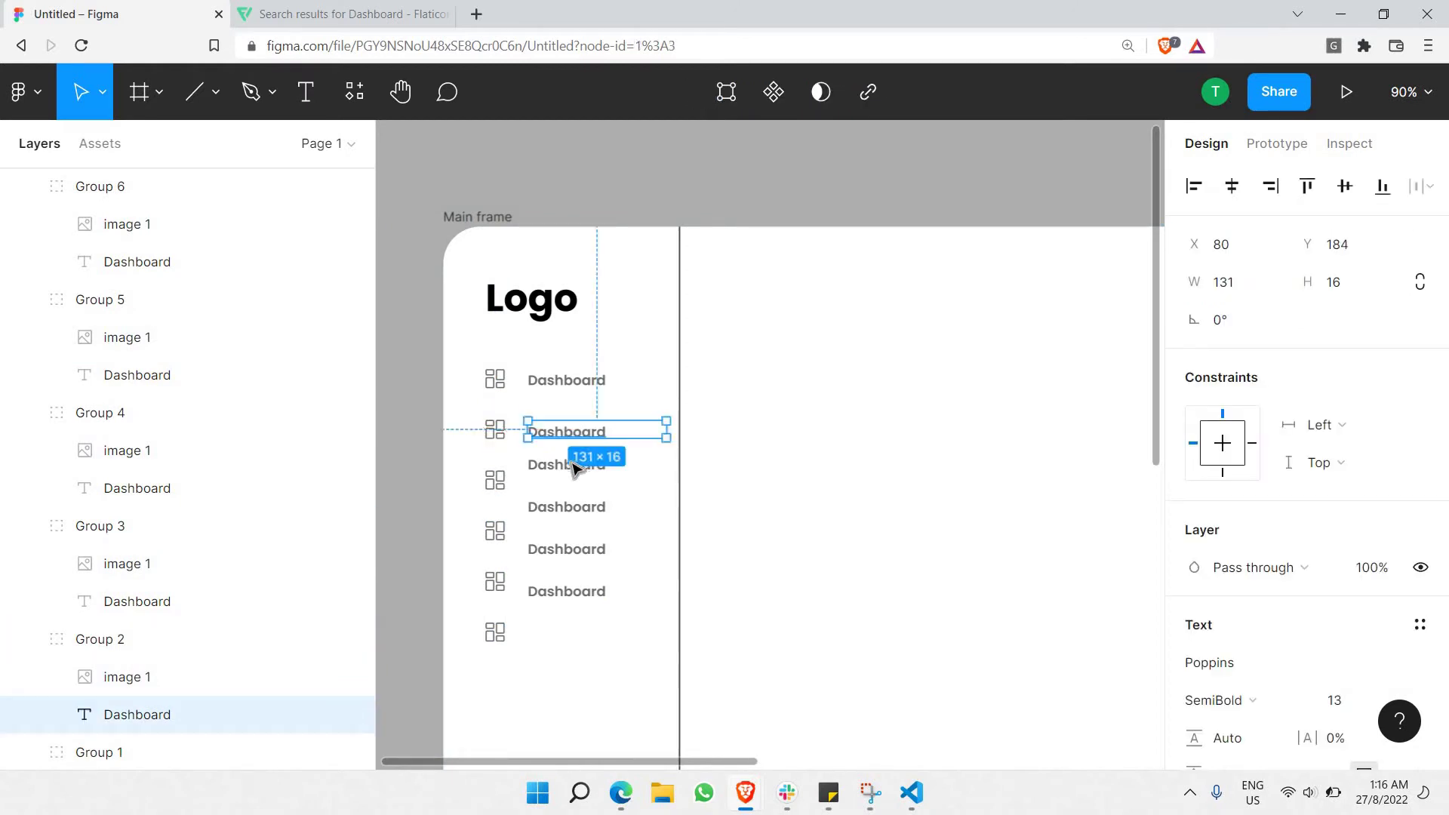
Lower the third through last Dashboard labels level with their enlarged icons.
click(573, 470)
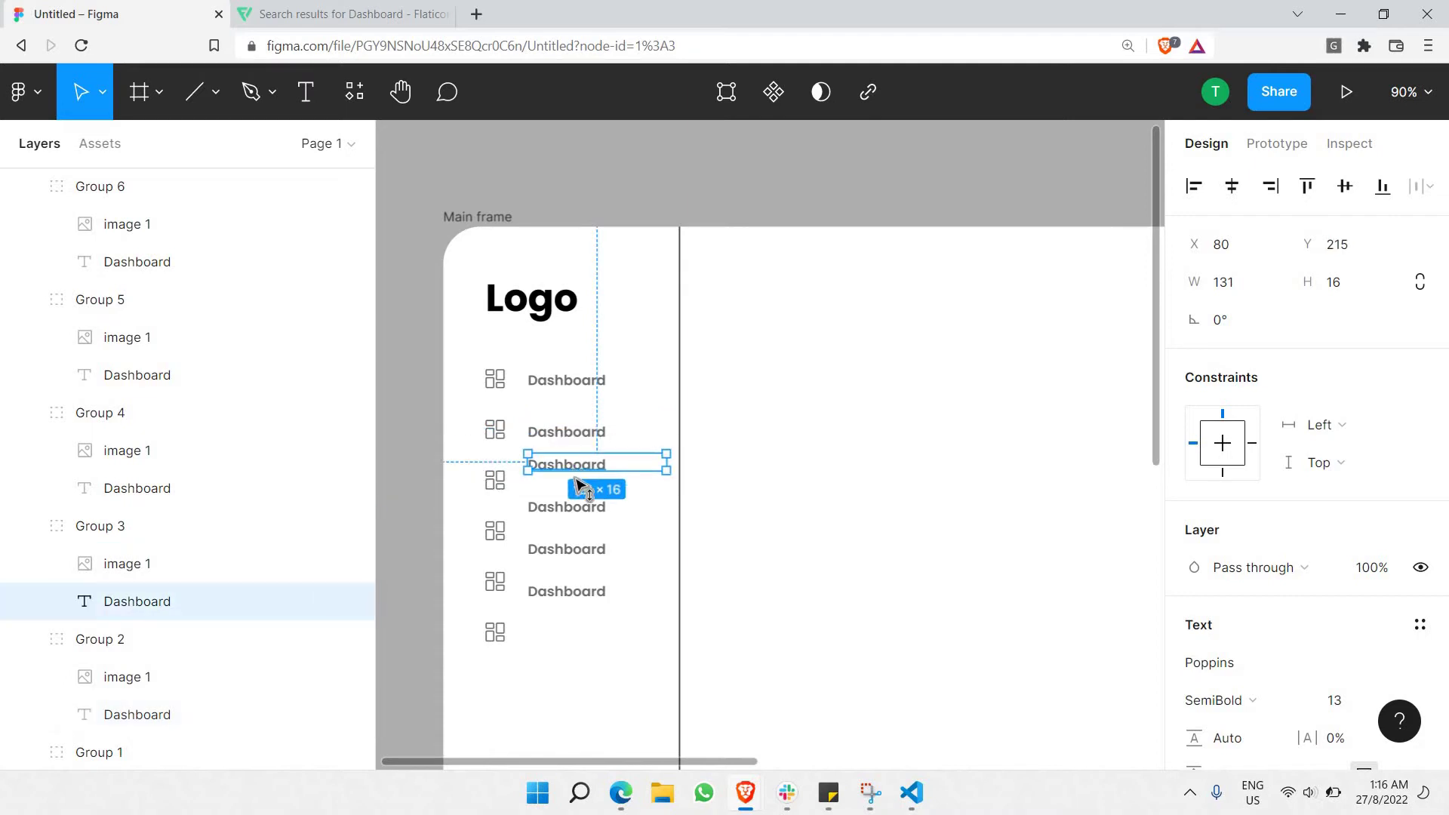
drag(581, 485, 544, 642)
click(574, 519)
click(547, 620)
click(404, 446)
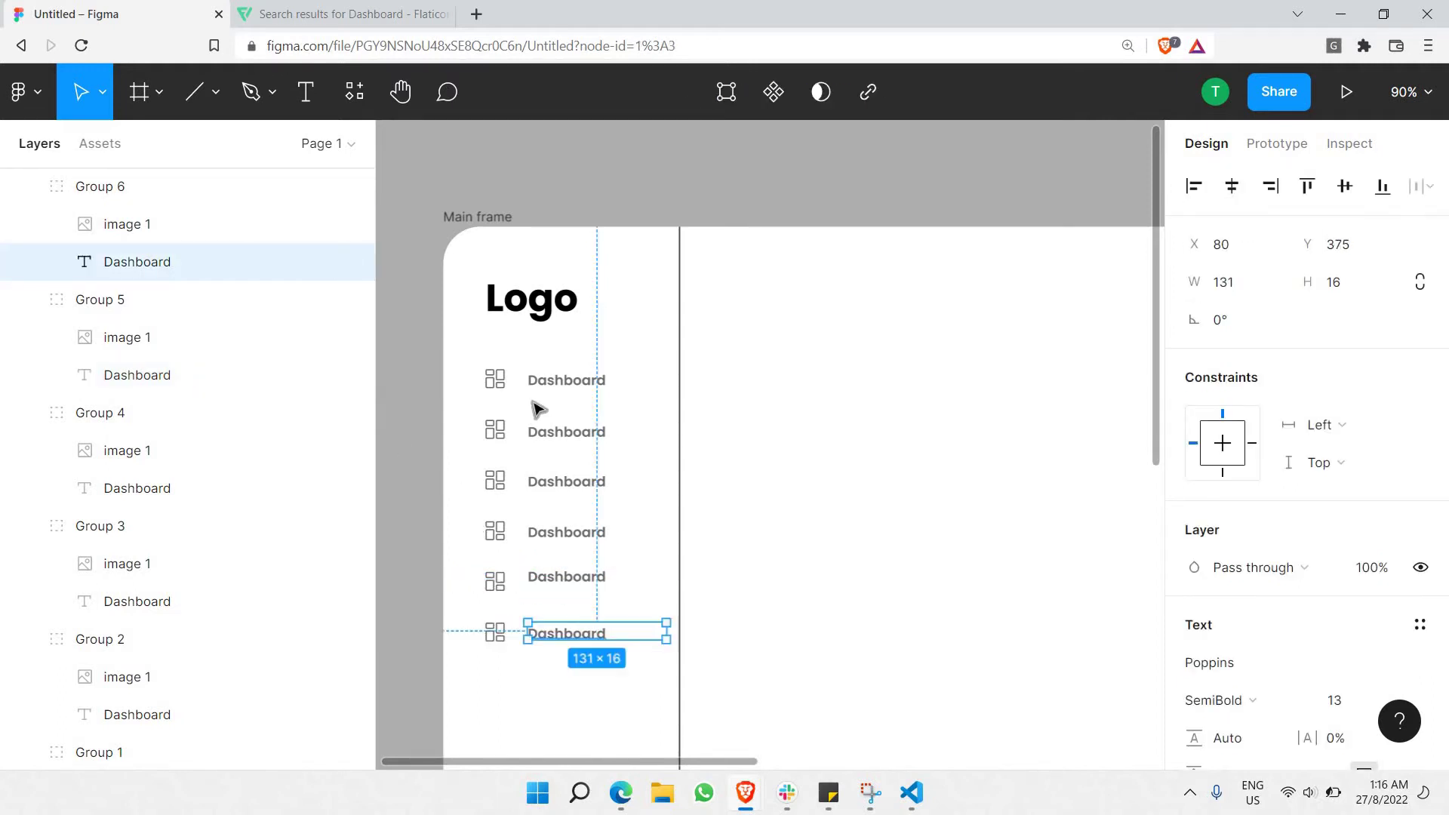
click(570, 379)
click(532, 419)
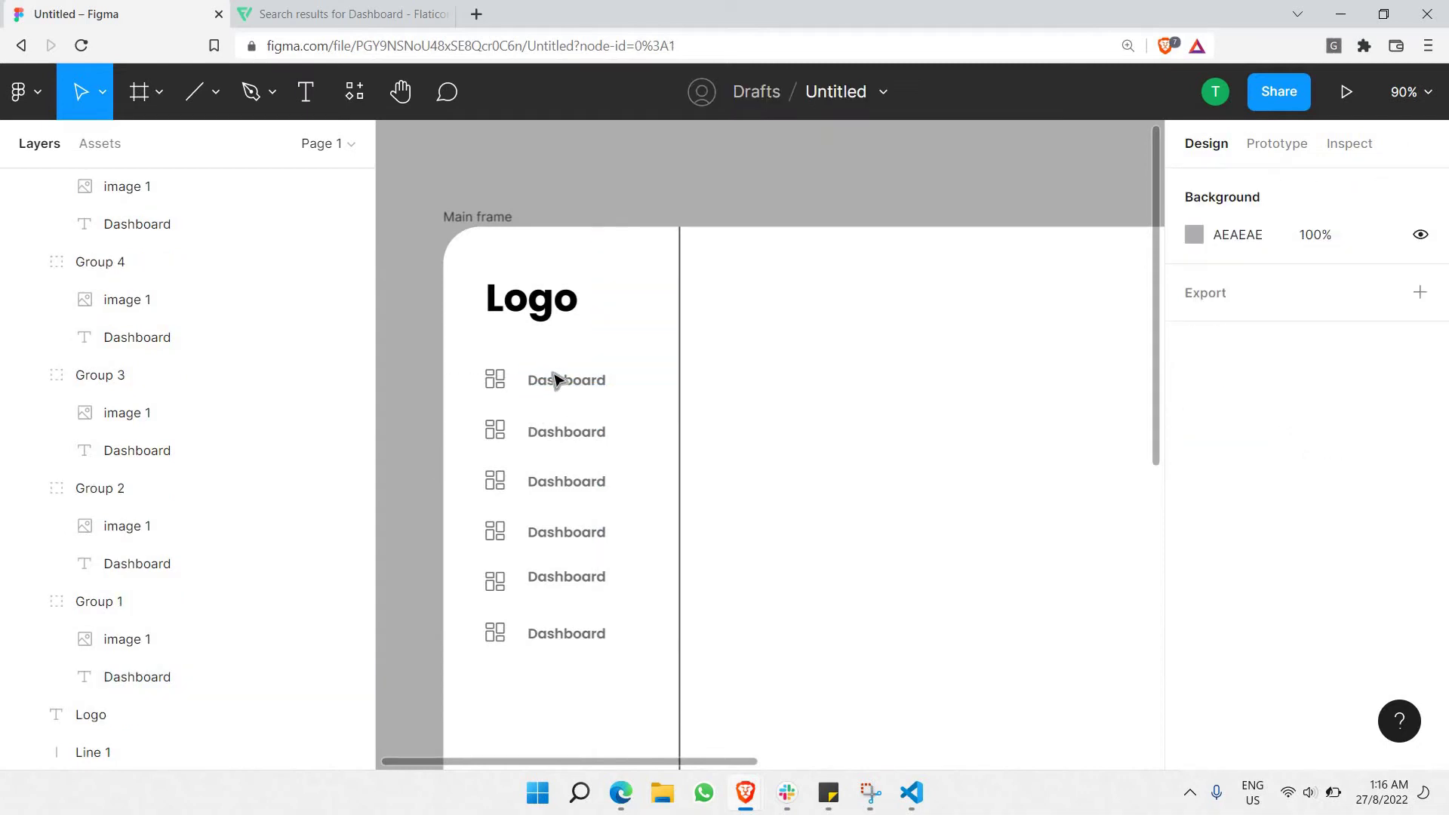
scroll(526, 382, down, 5)
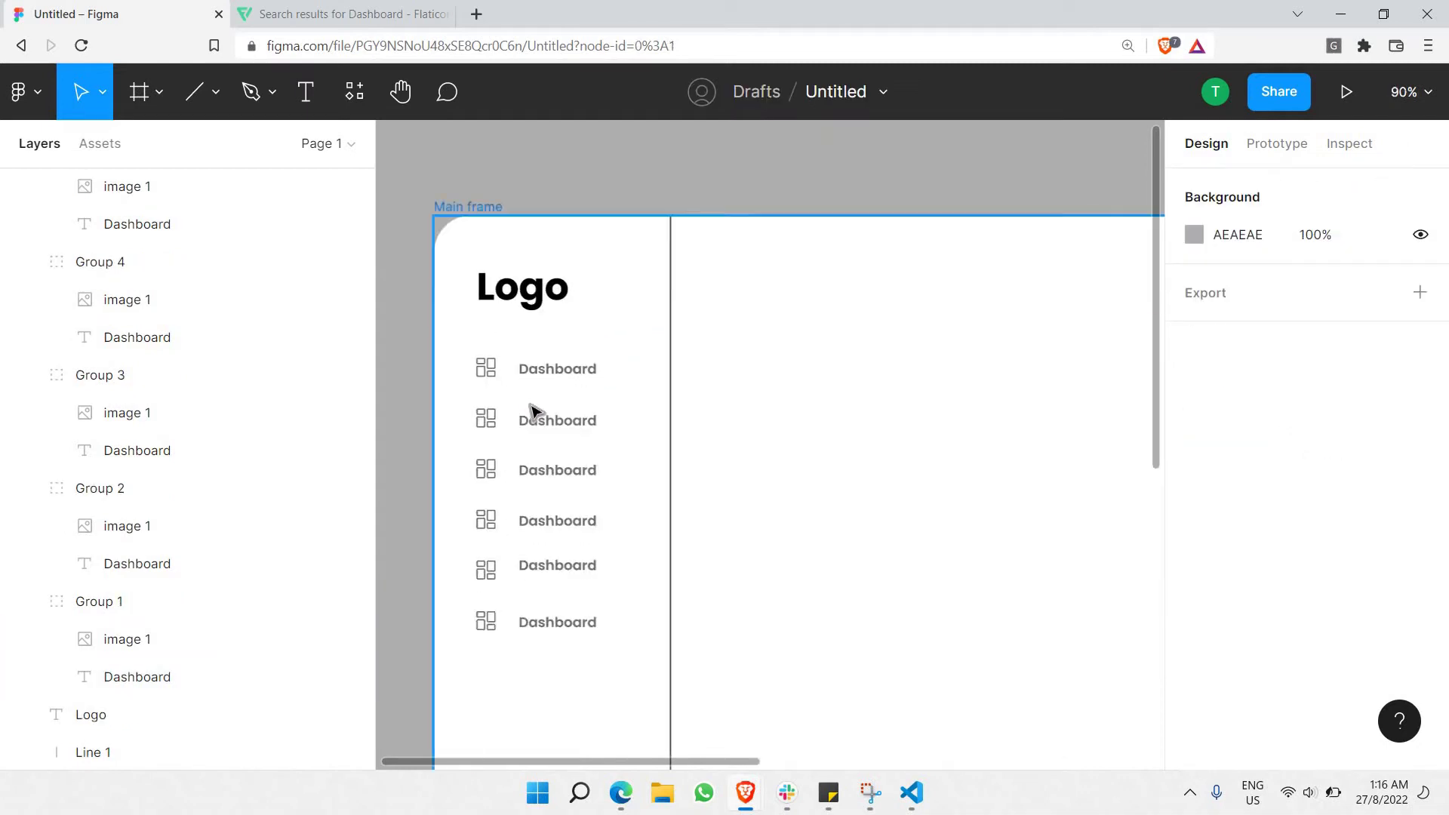
scroll(534, 410, down, 2)
scroll(495, 294, up, 3)
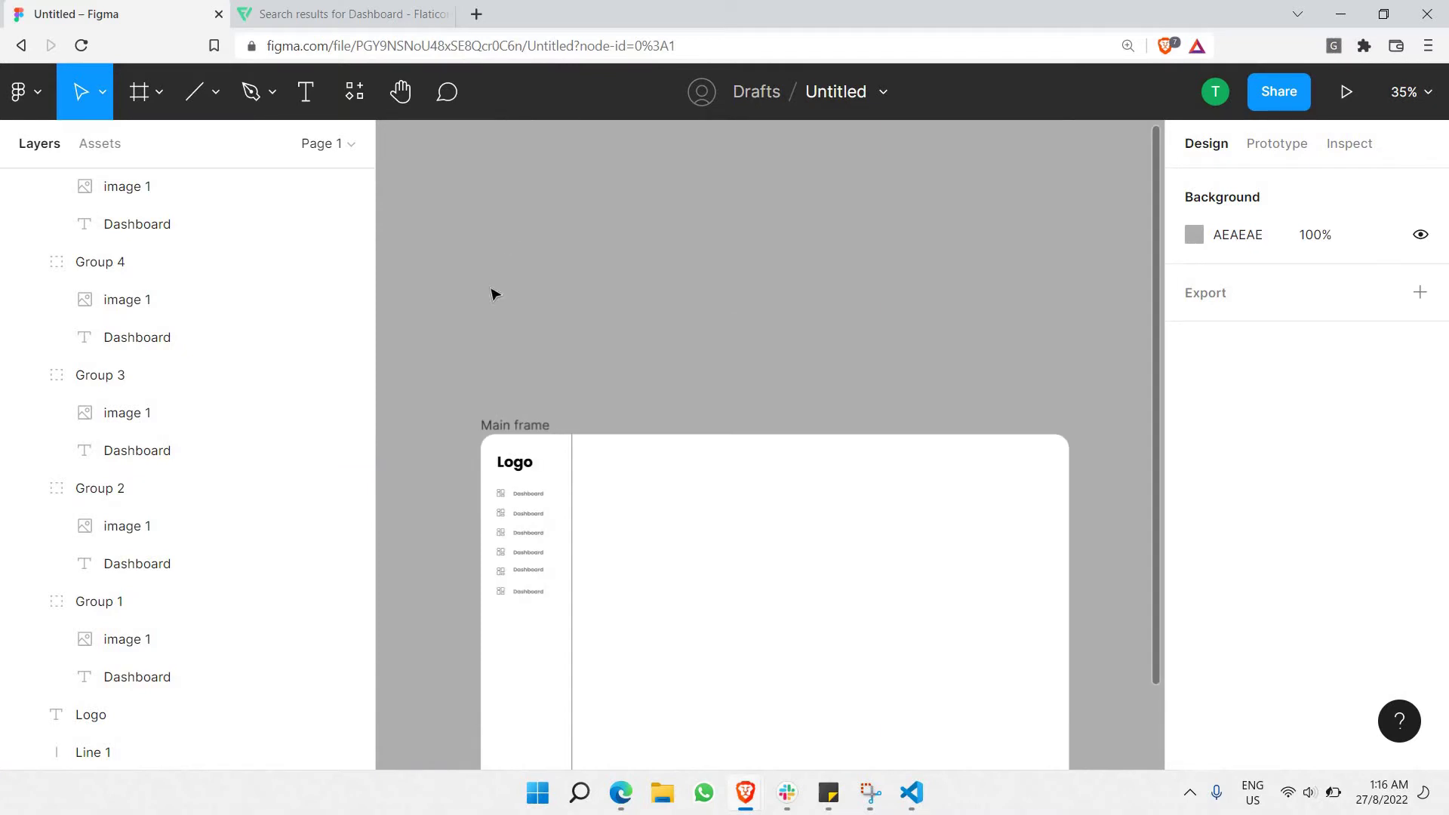
scroll(541, 434, up, 3)
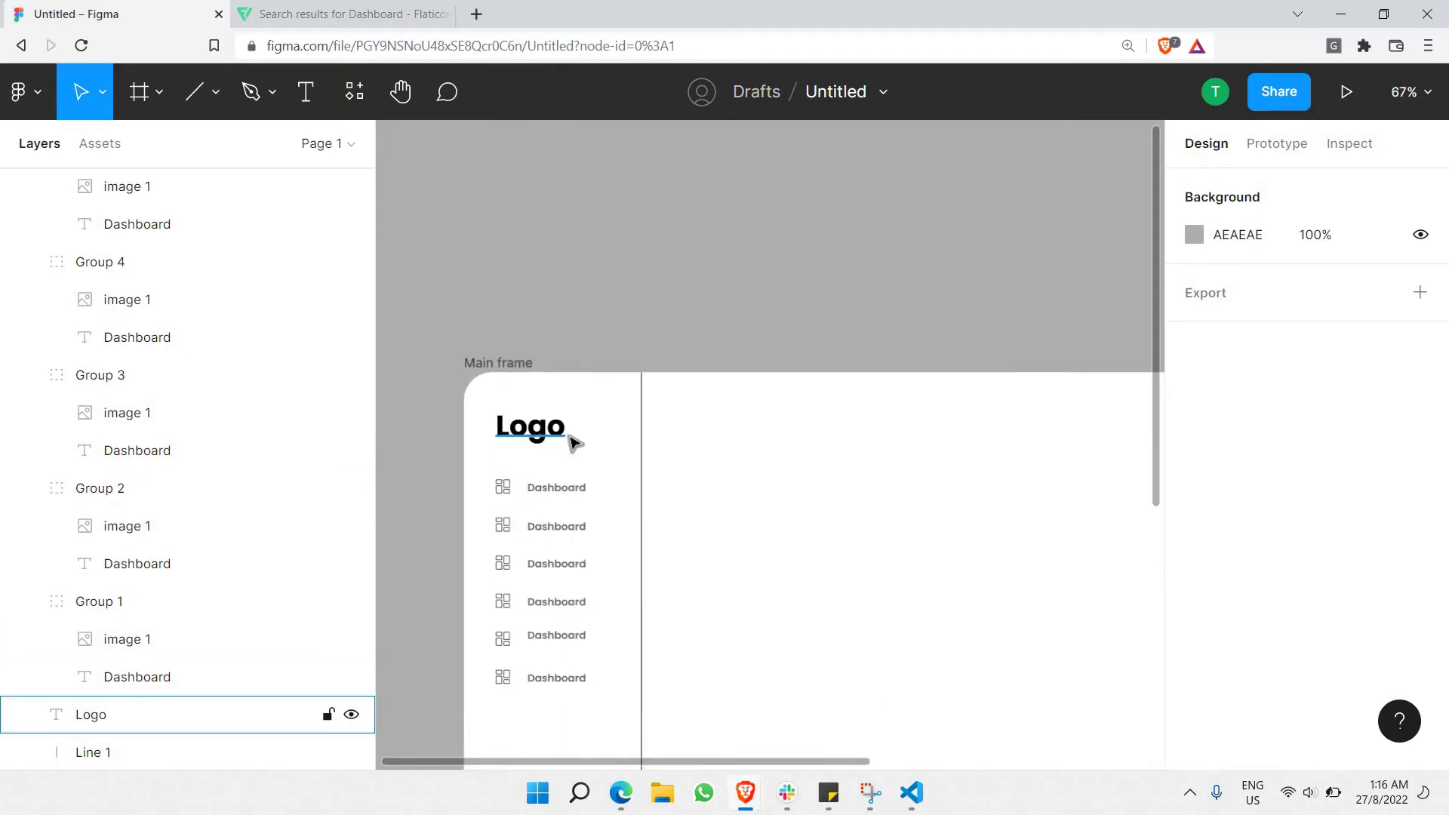
scroll(583, 370, down, 5)
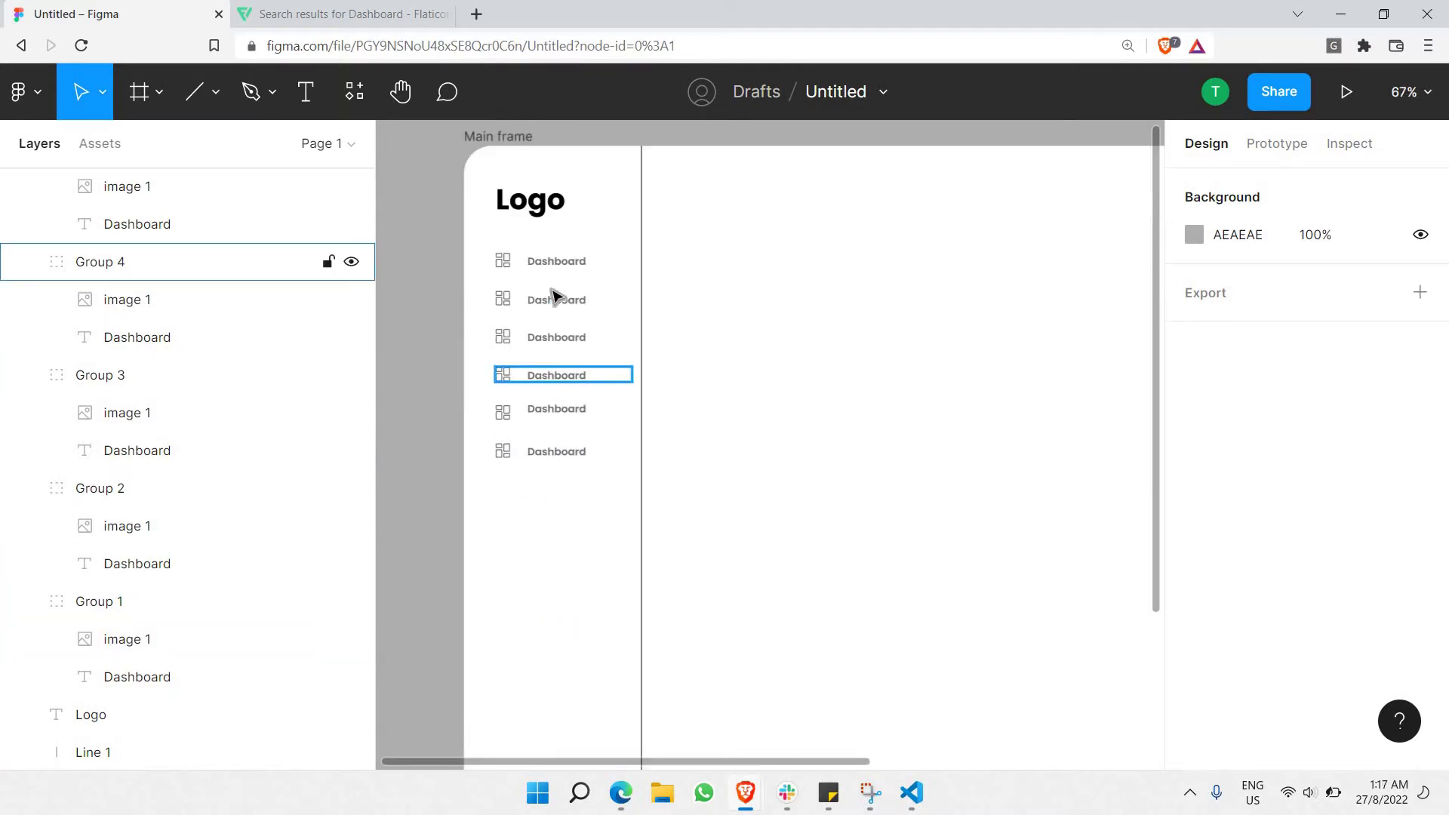
scroll(544, 289, up, 5)
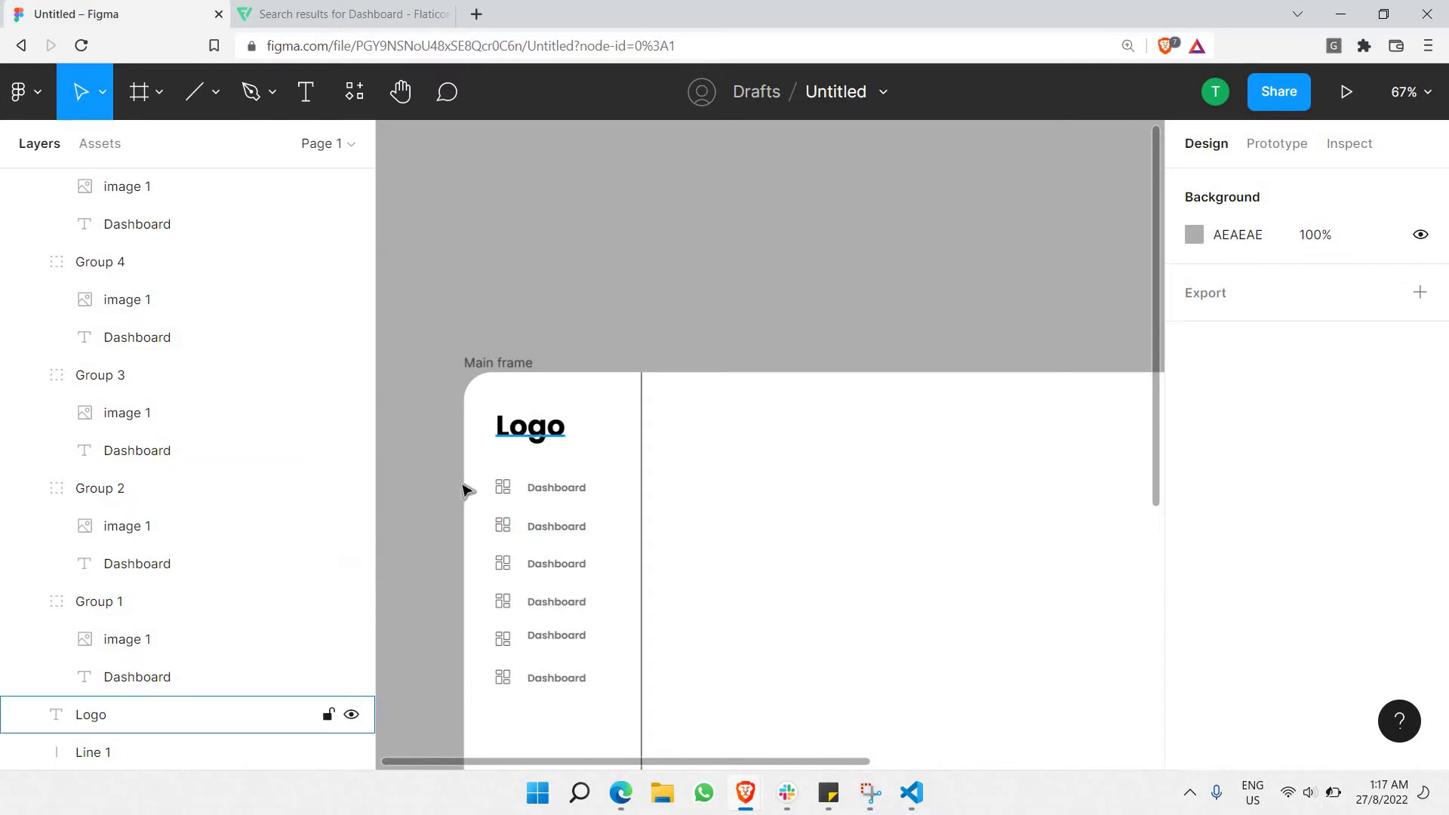
scroll(668, 437, up, 5)
scroll(540, 458, up, 3)
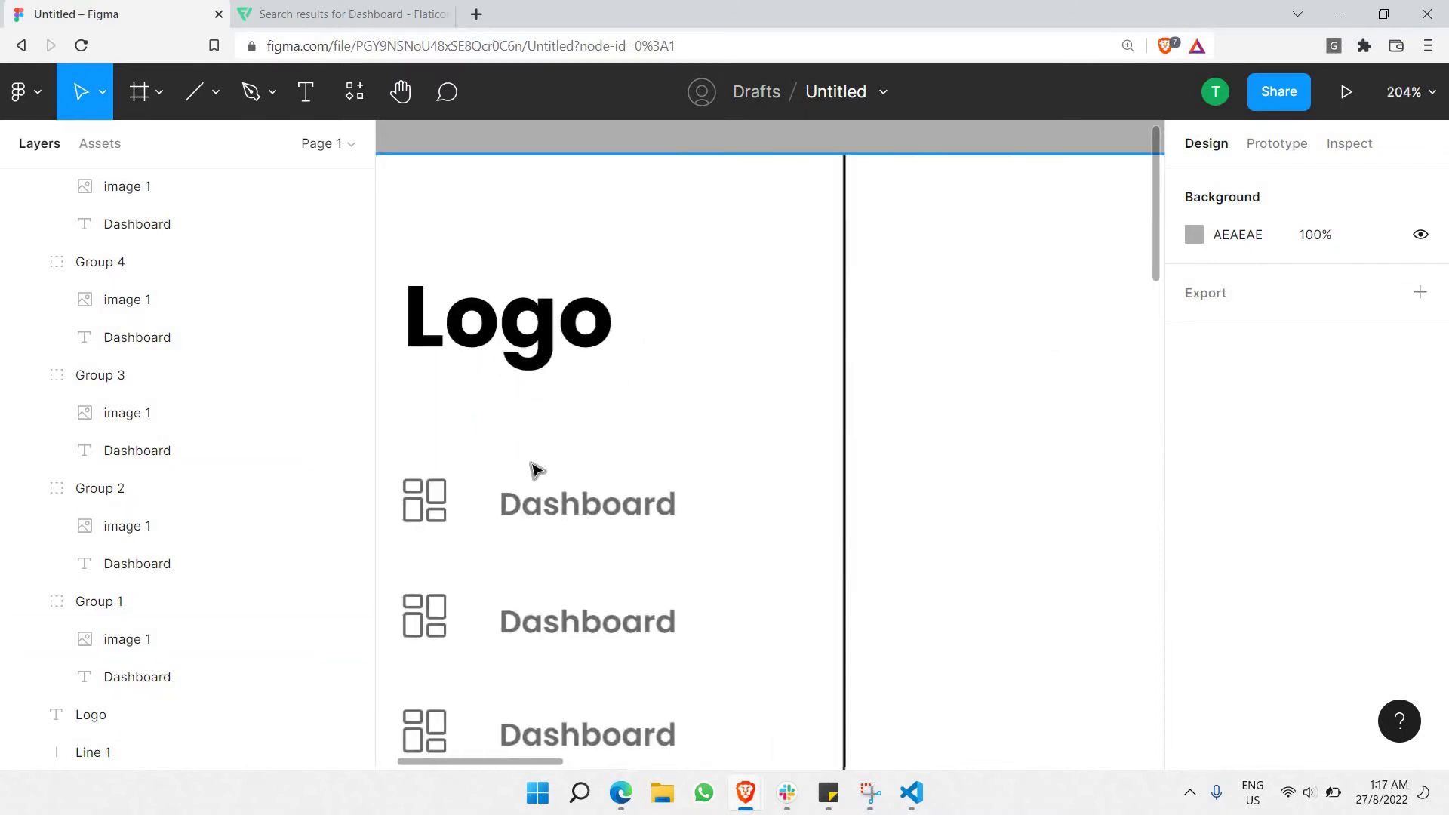
scroll(534, 469, down, 5)
scroll(537, 450, down, 3)
scroll(516, 281, up, 4)
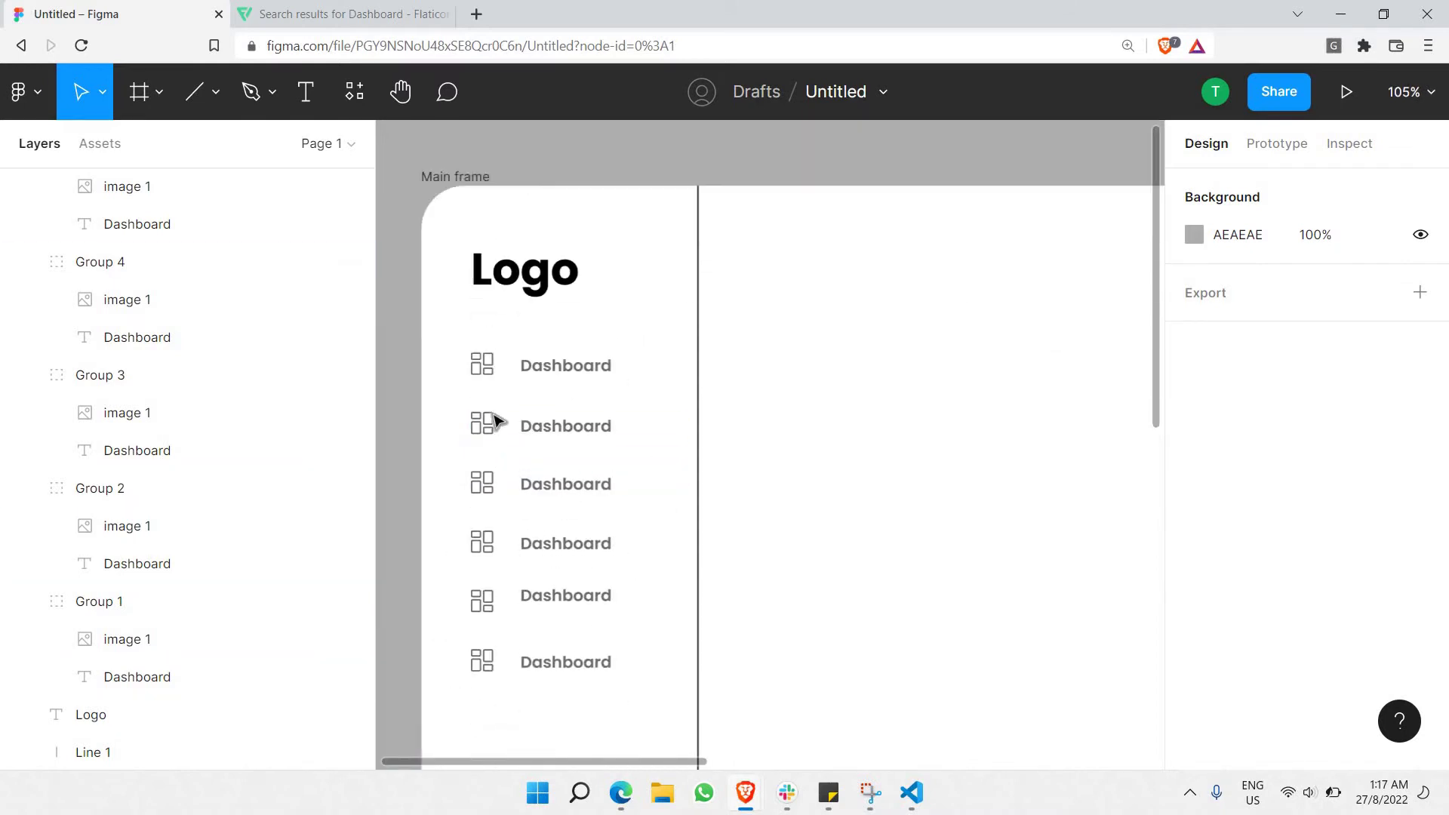
scroll(505, 409, up, 2)
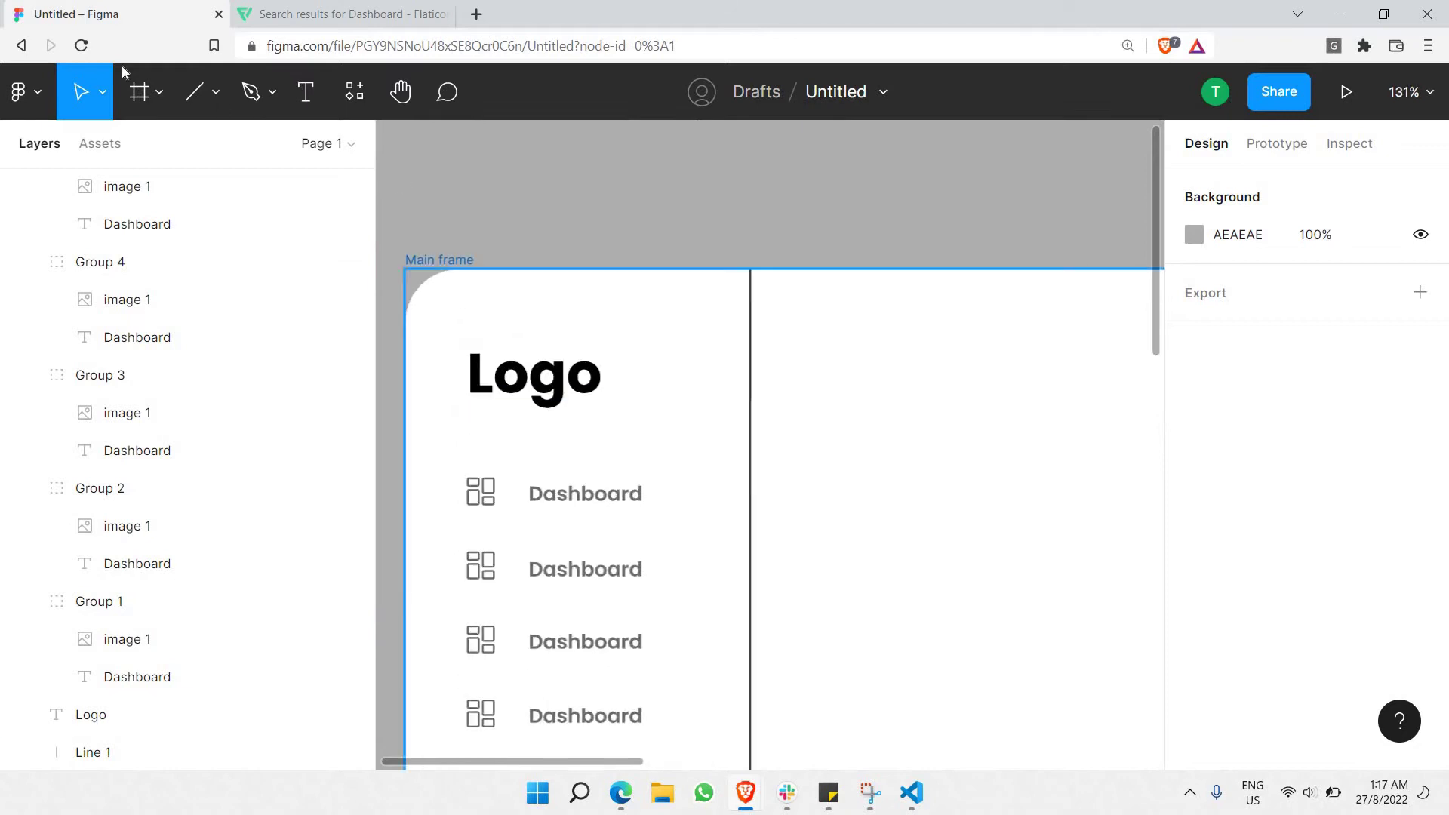
Draw a rectangle over the first Dashboard row and fill it blue 0047FF.
click(218, 96)
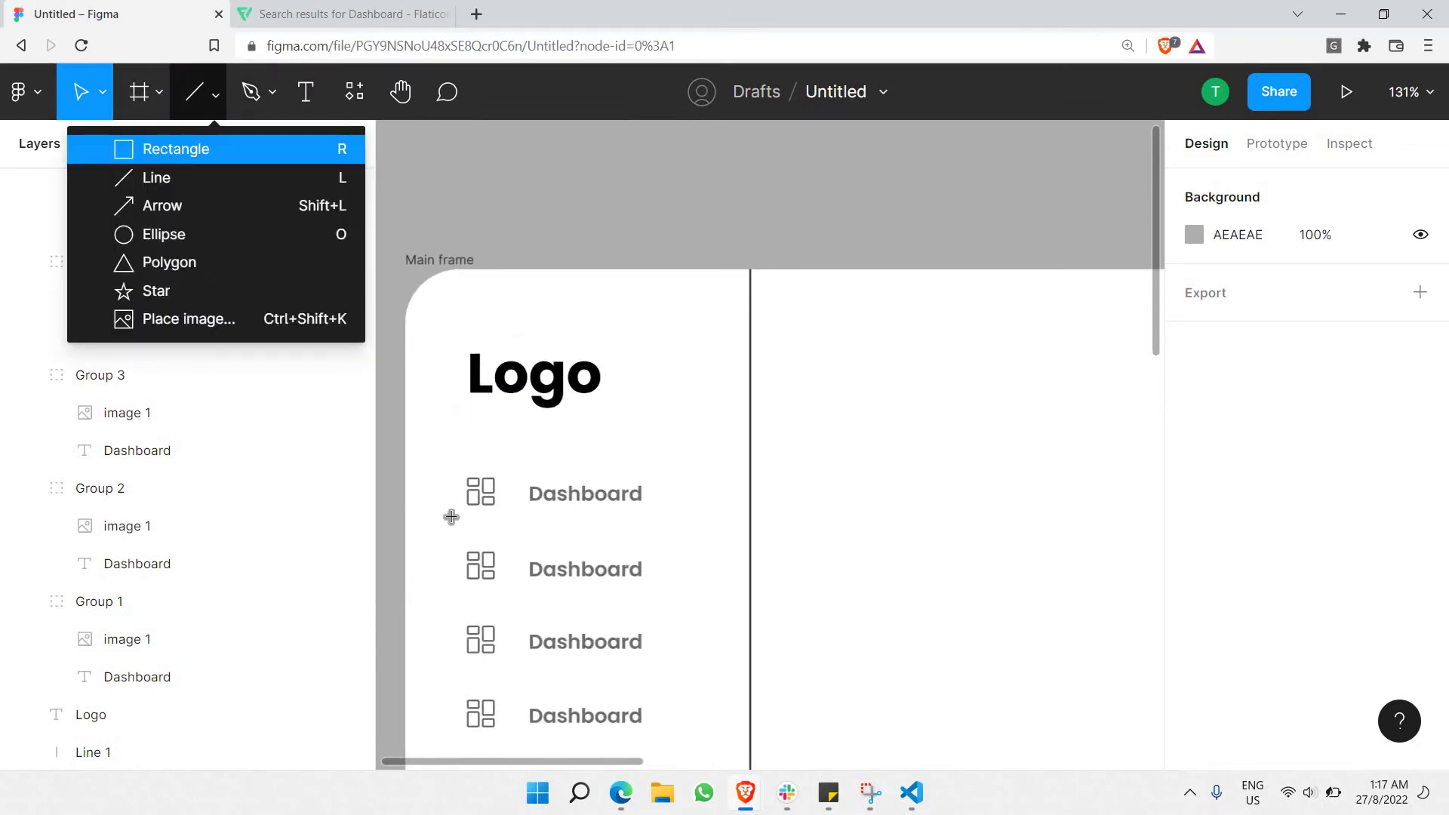
drag(453, 458, 702, 533)
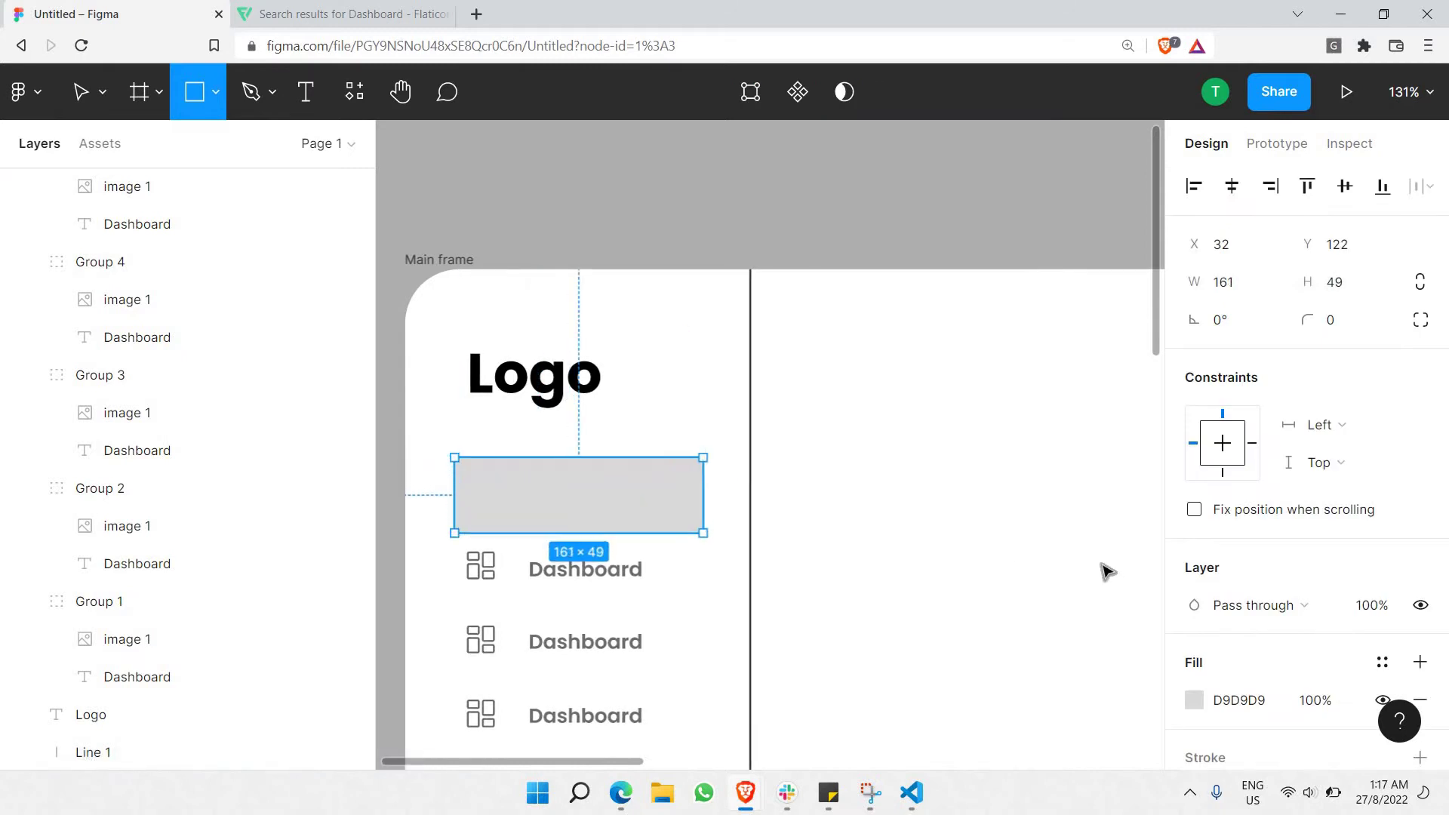
click(1194, 700)
text(1400FF)
key(Return)
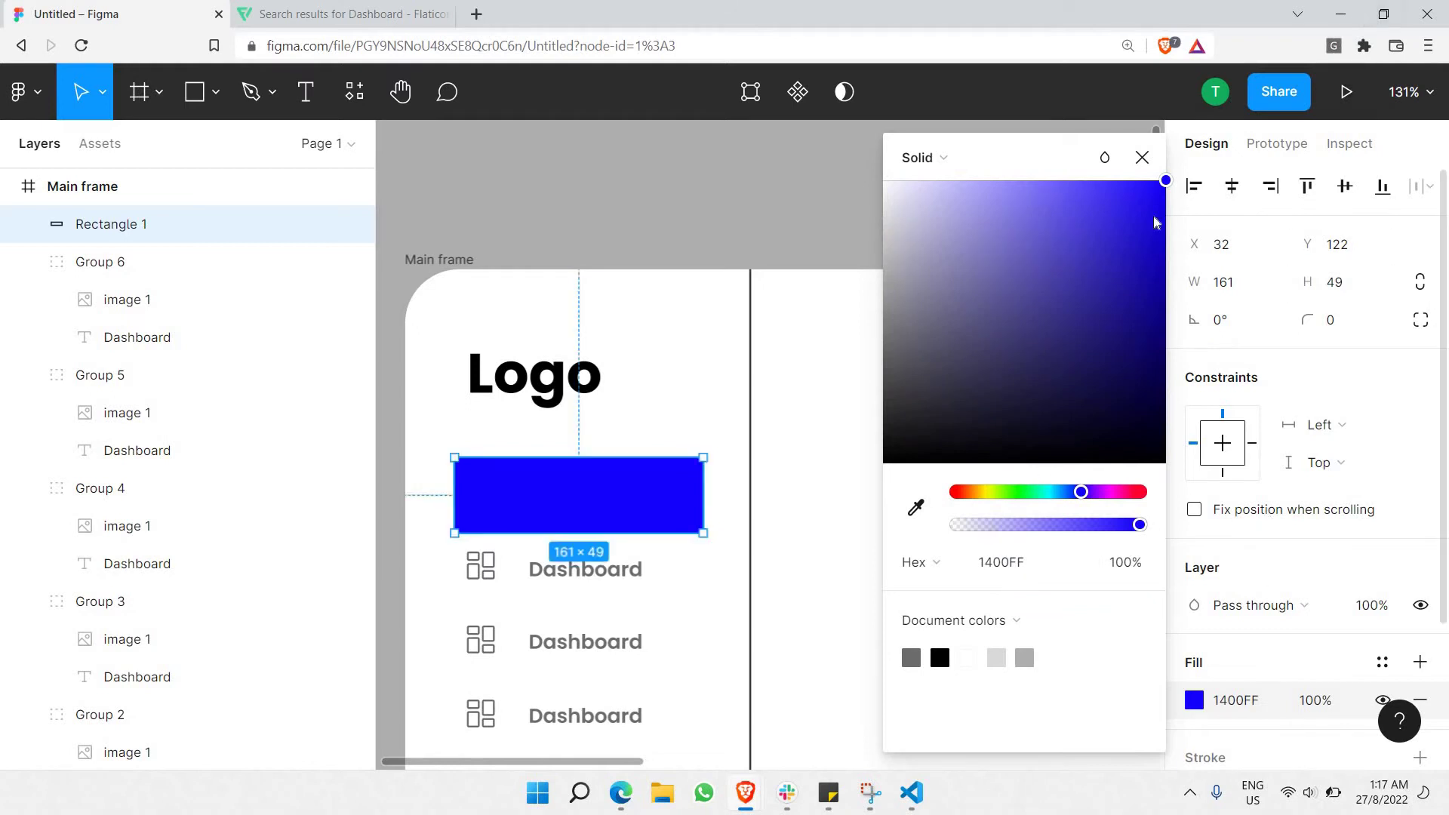
click(1071, 493)
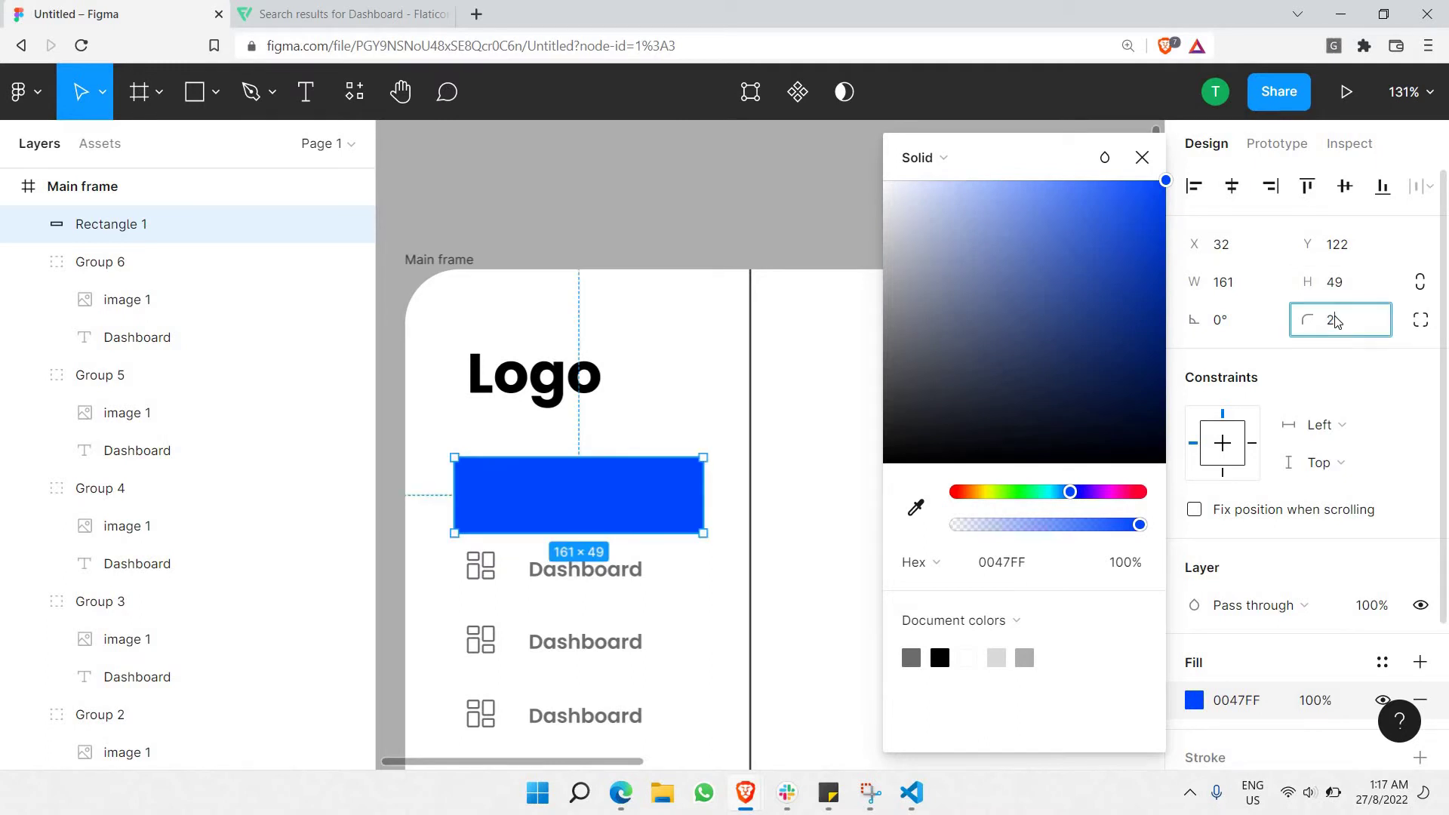
Round the blue rectangle's corners to a 10 px radius.
key(Return)
click(1335, 320)
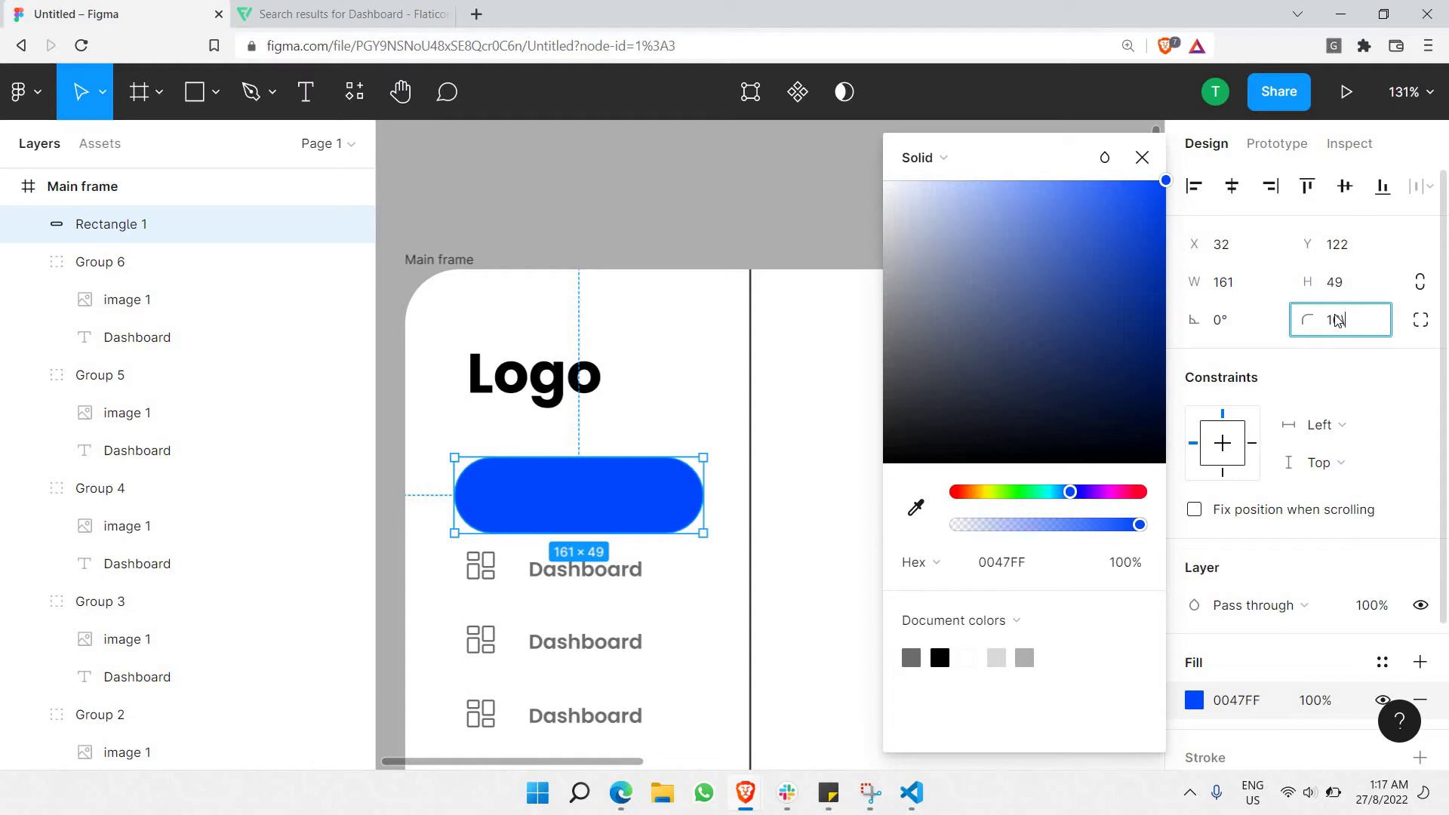
text(10)
key(Return)
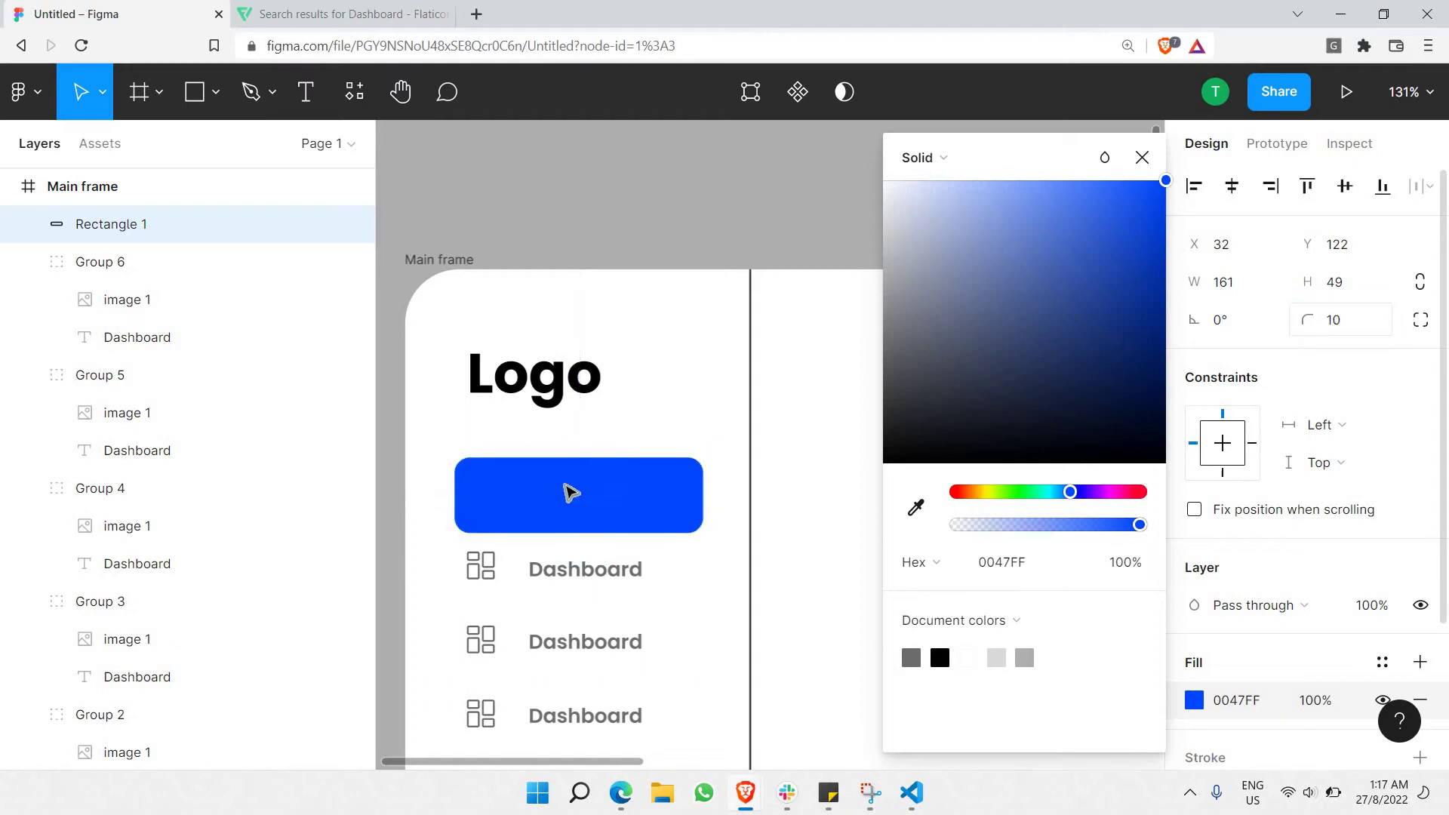
Send the blue rectangle behind the first row and make its Dashboard text white.
right_click(571, 495)
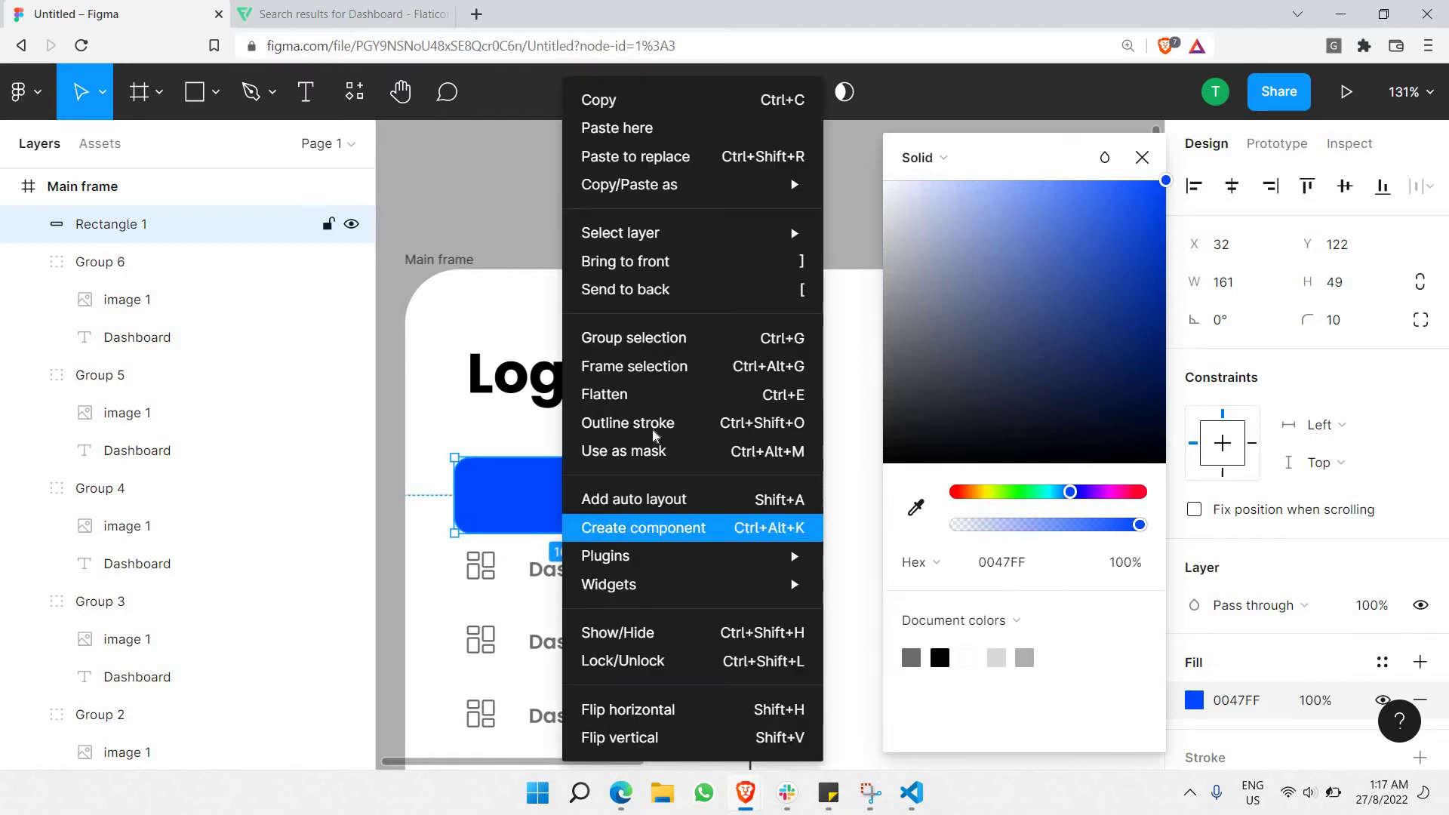
click(664, 294)
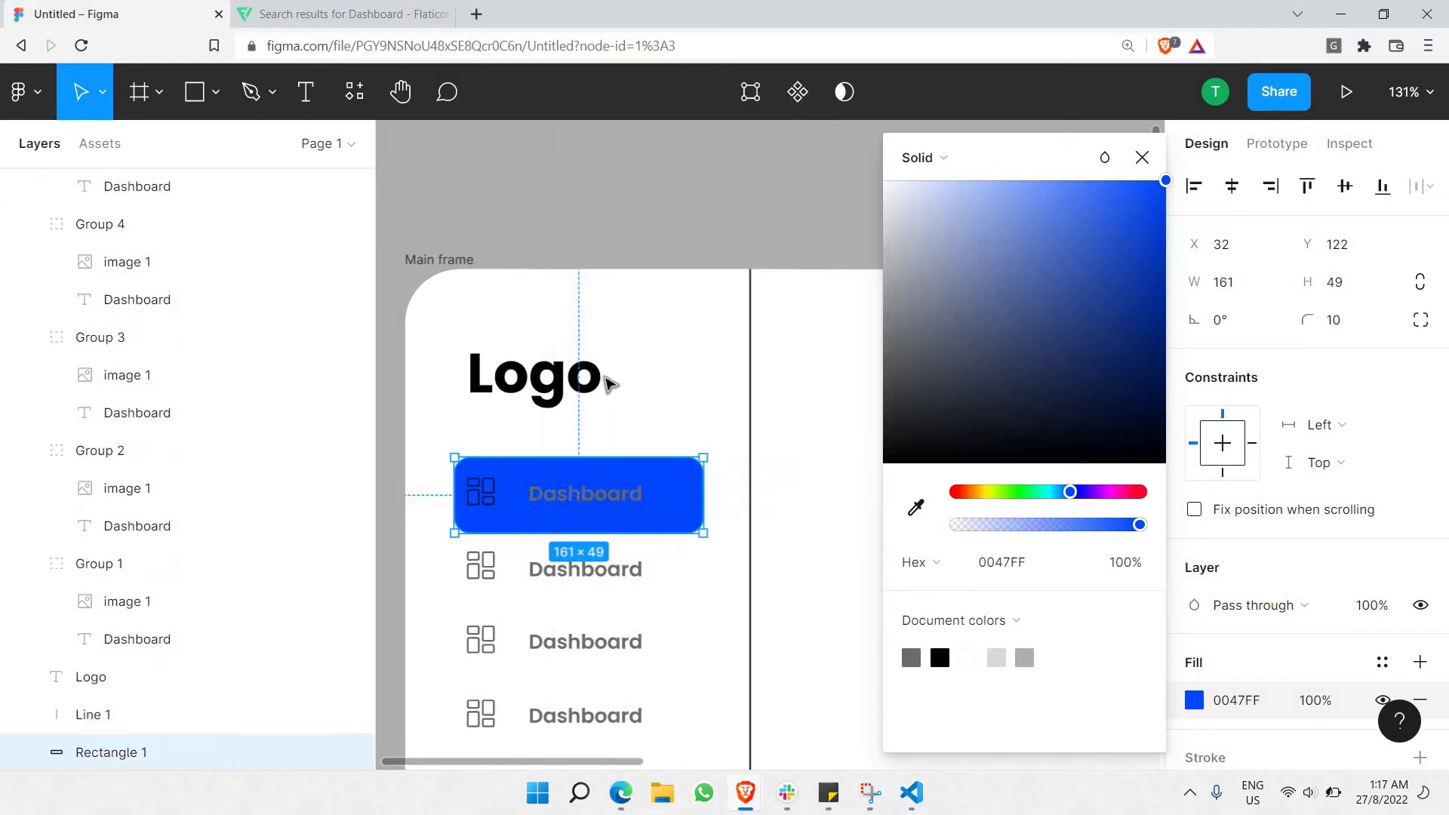
double_click(585, 493)
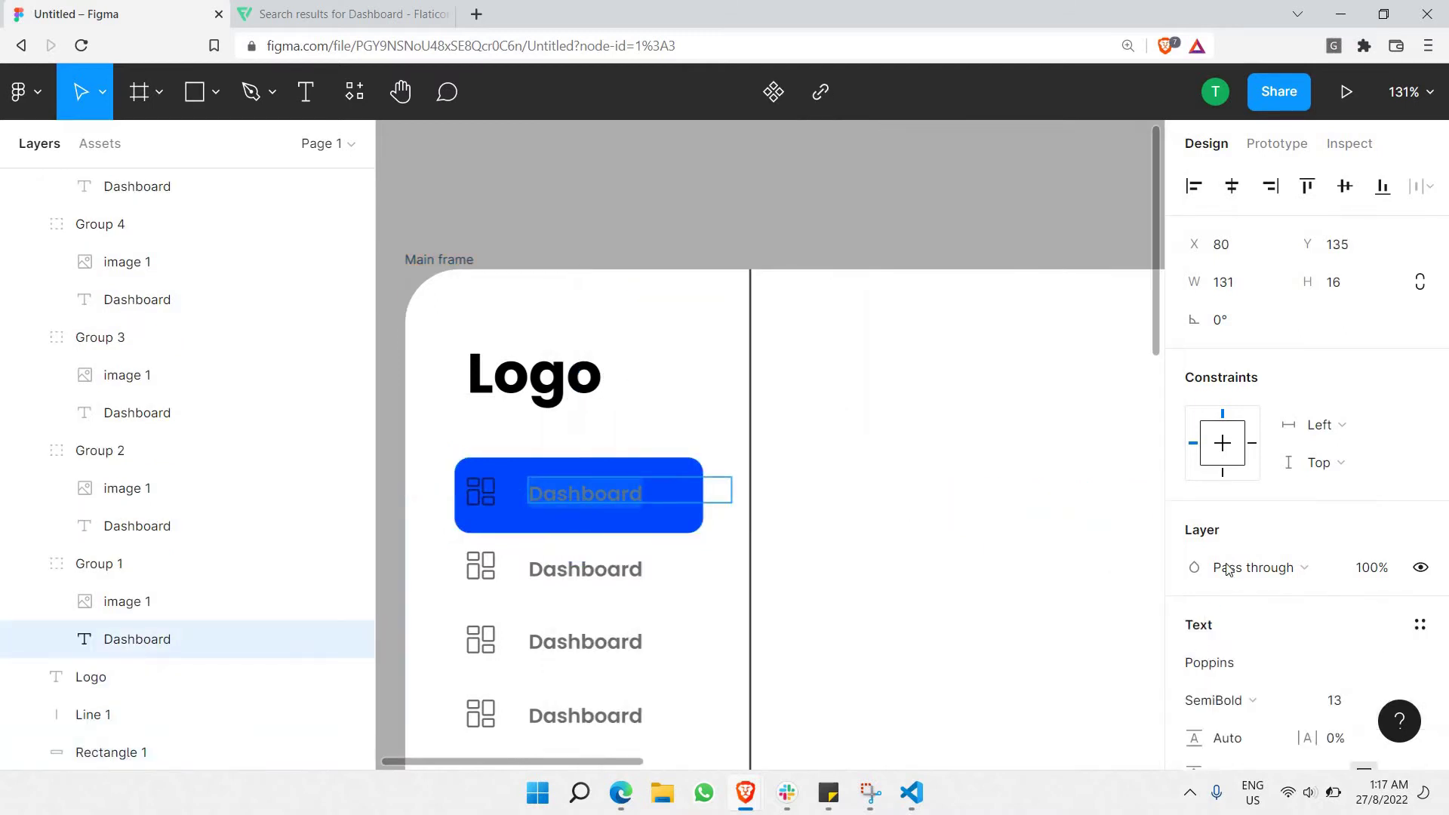
scroll(1228, 569, down, 5)
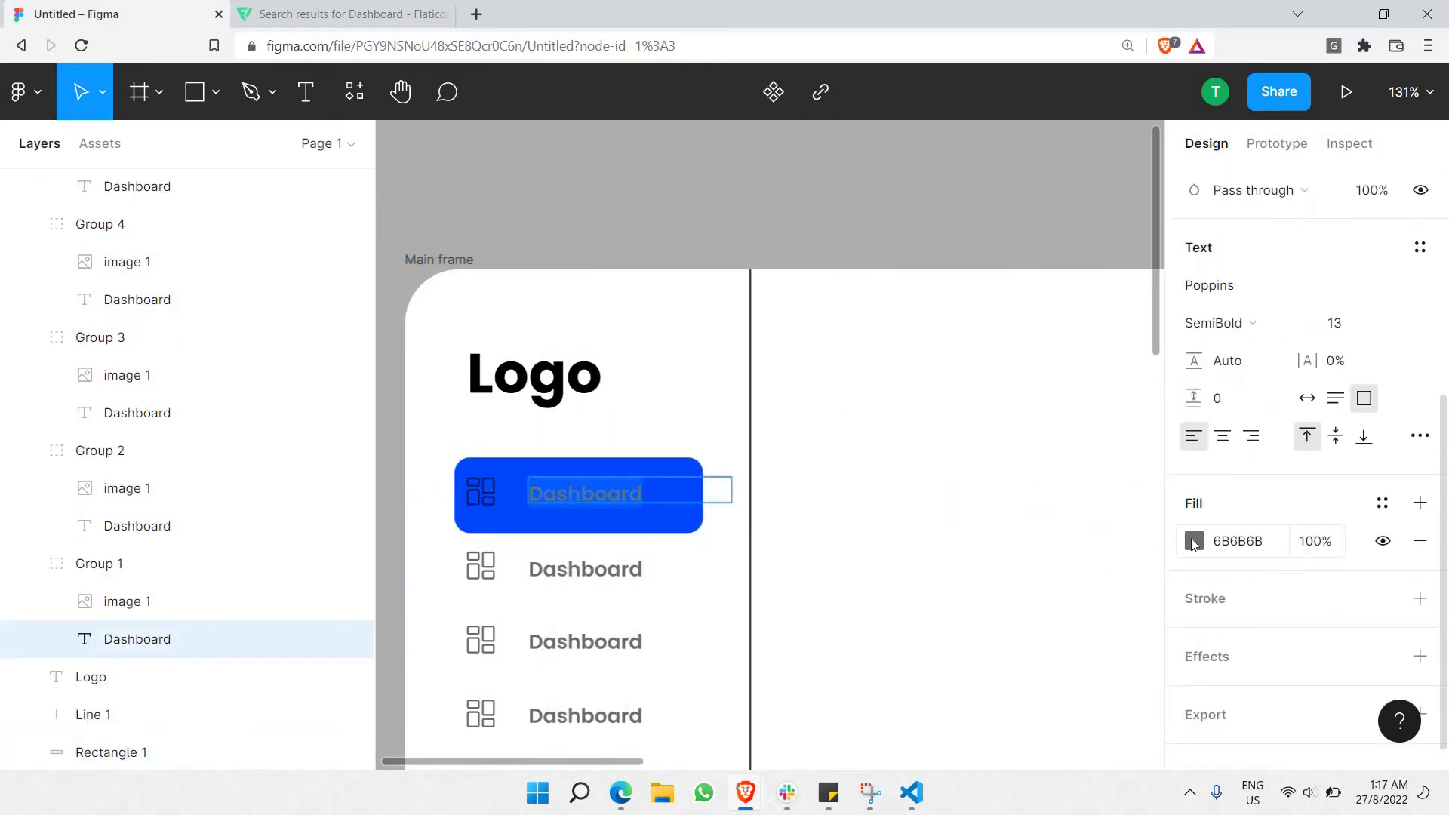
click(1194, 541)
click(1051, 359)
click(968, 658)
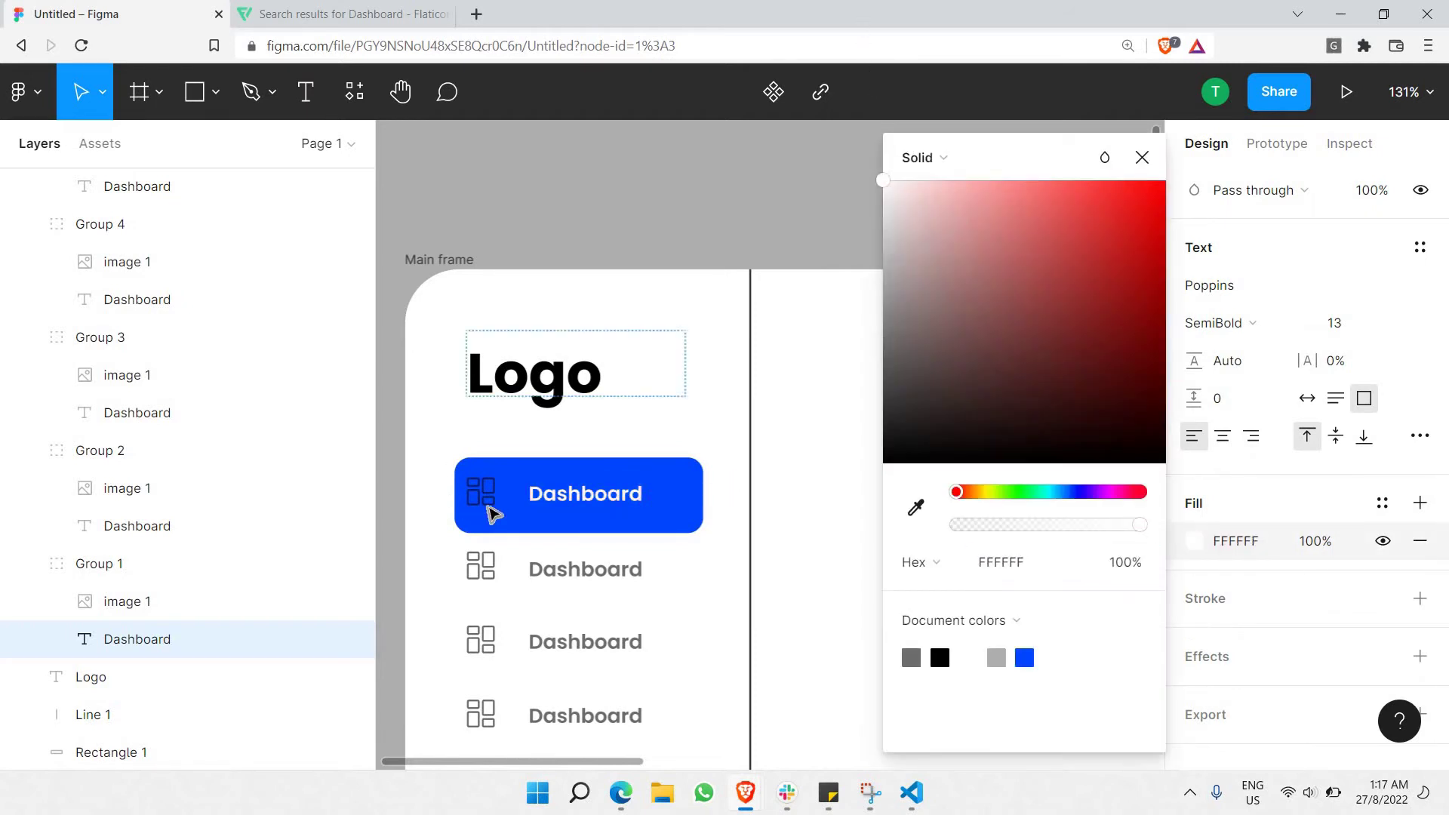
Use the first row's dashboard icon image 1 as a mask, discarding a stray grey rectangle.
click(483, 495)
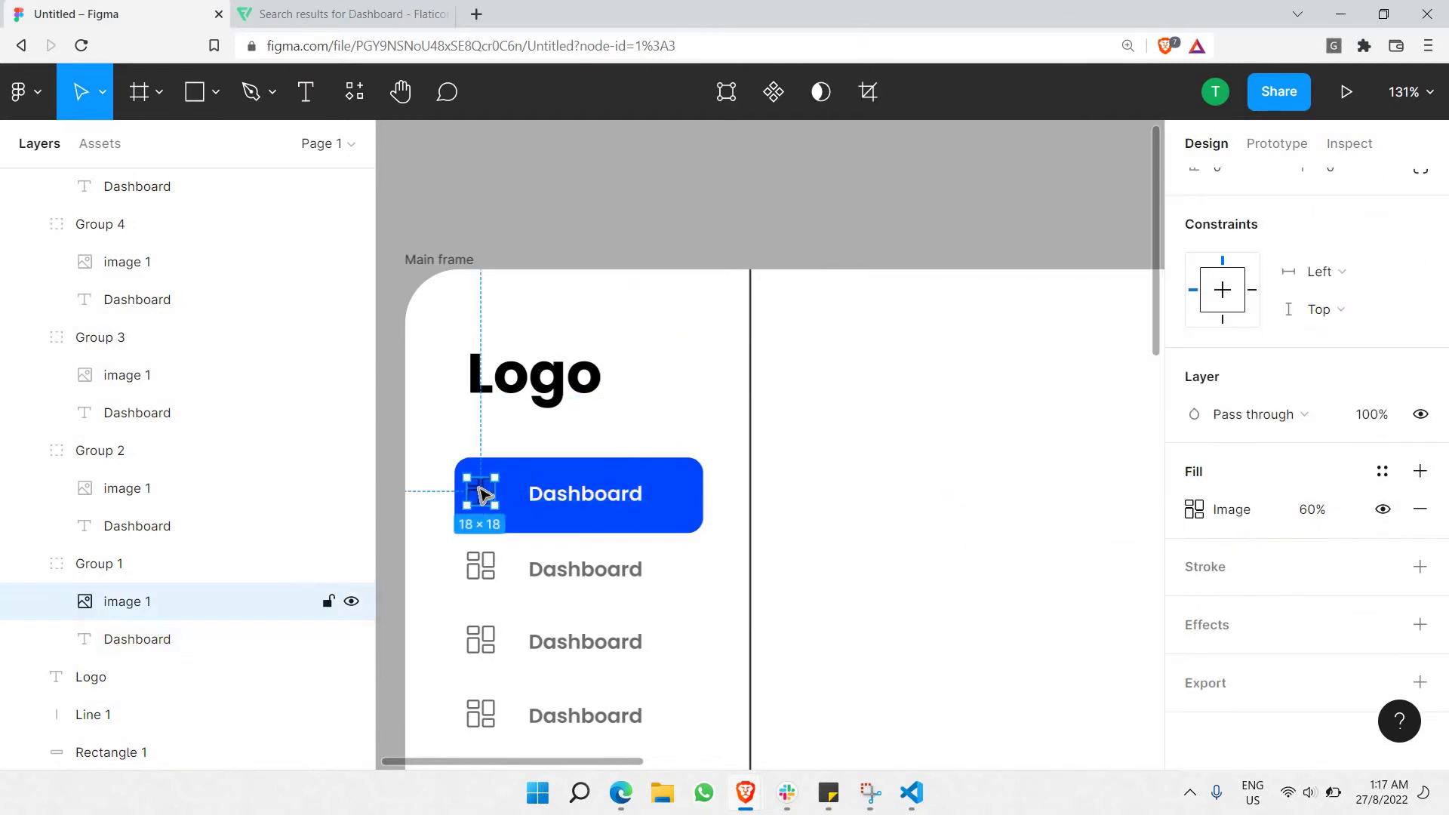
scroll(484, 494, up, 10)
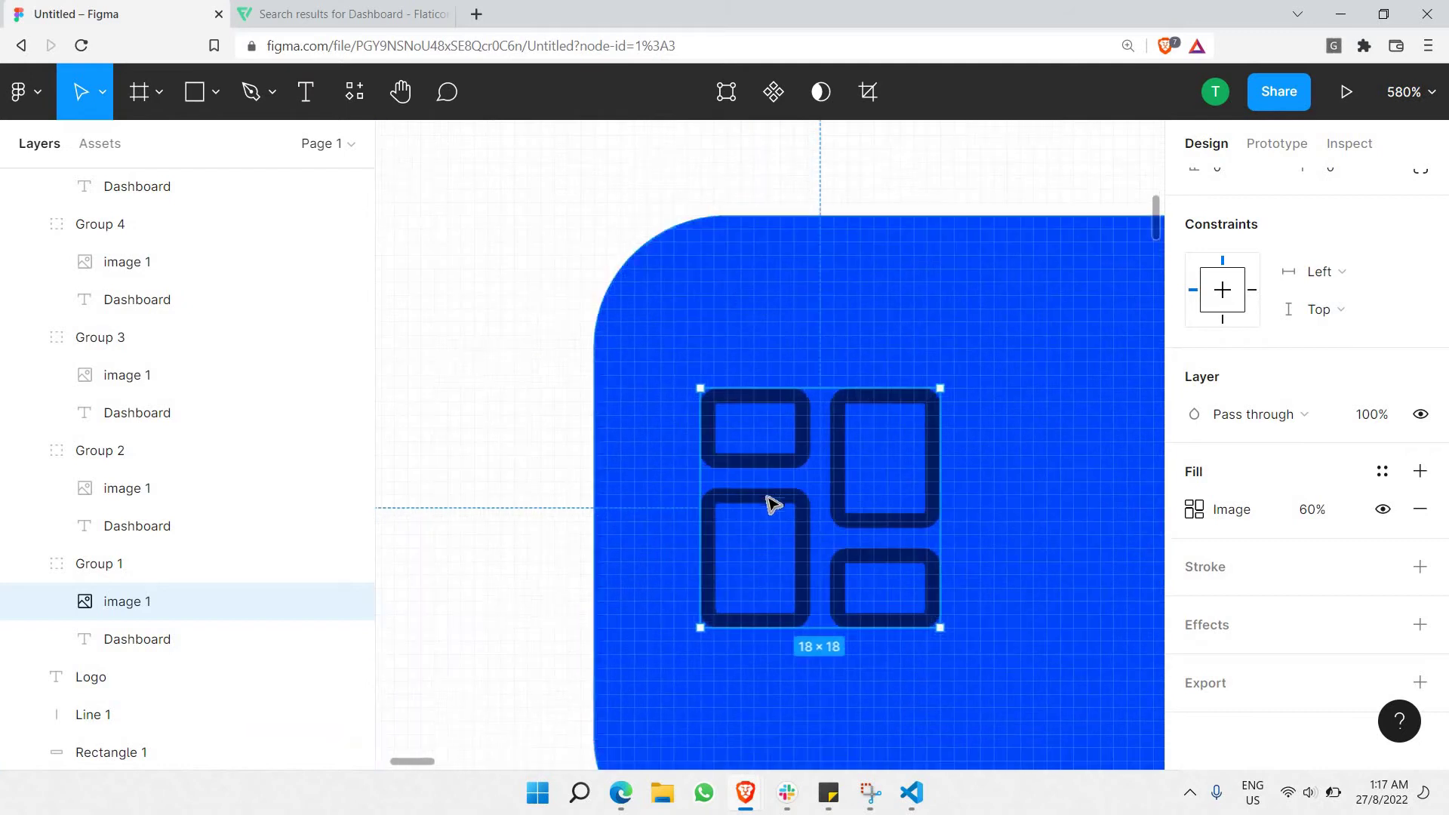
scroll(770, 504, up, 3)
right_click(739, 502)
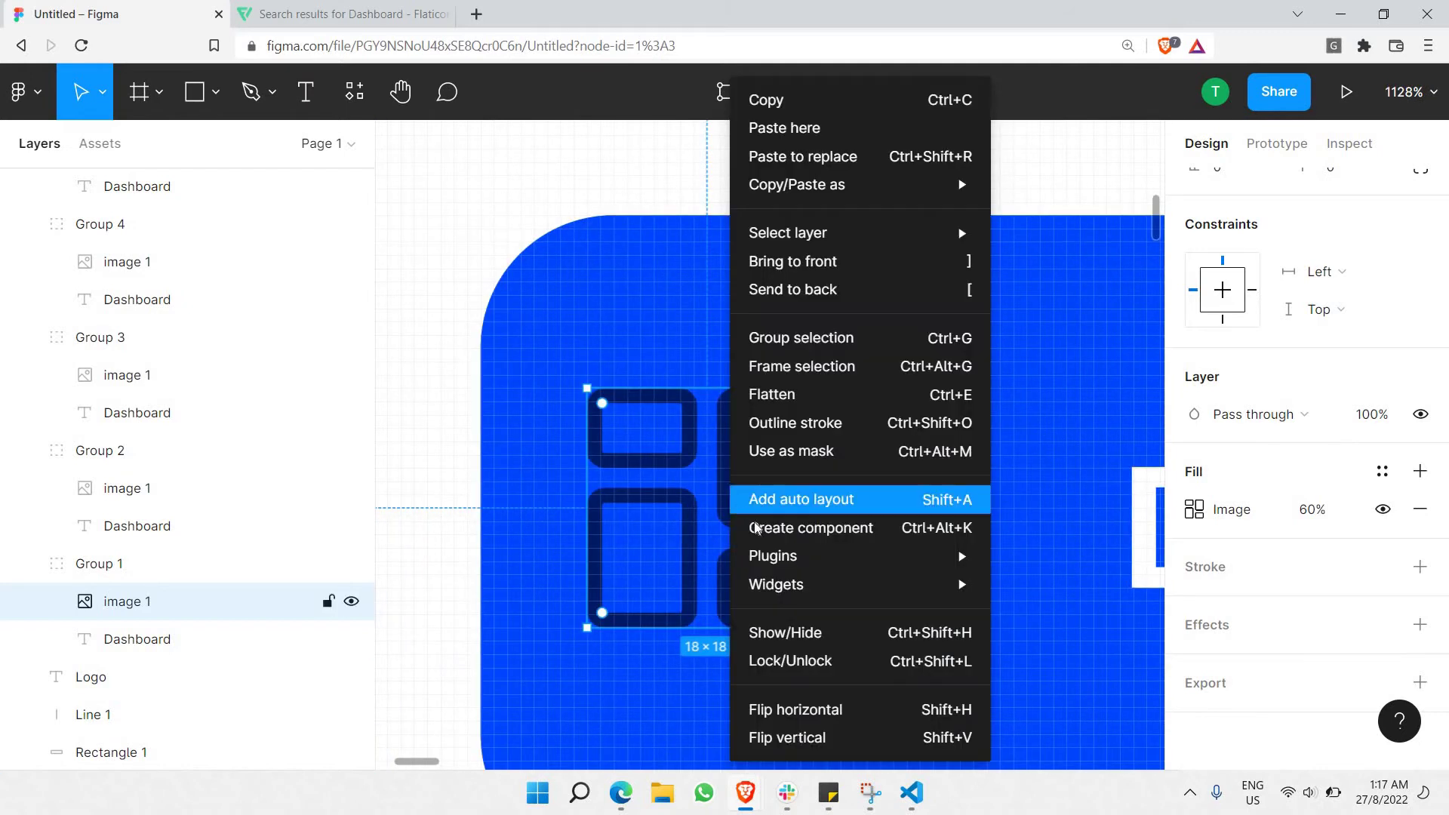
click(814, 449)
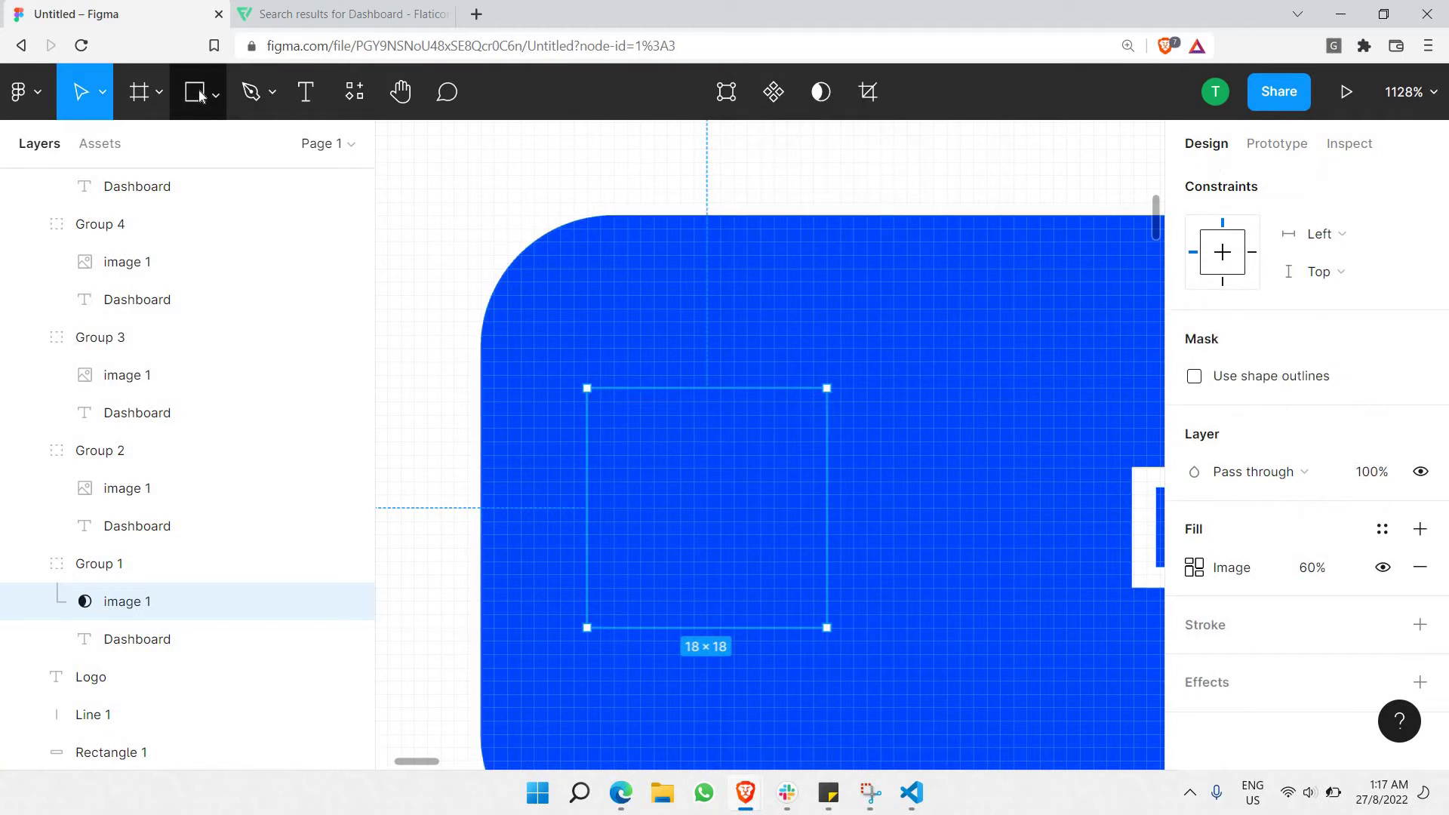
key(r)
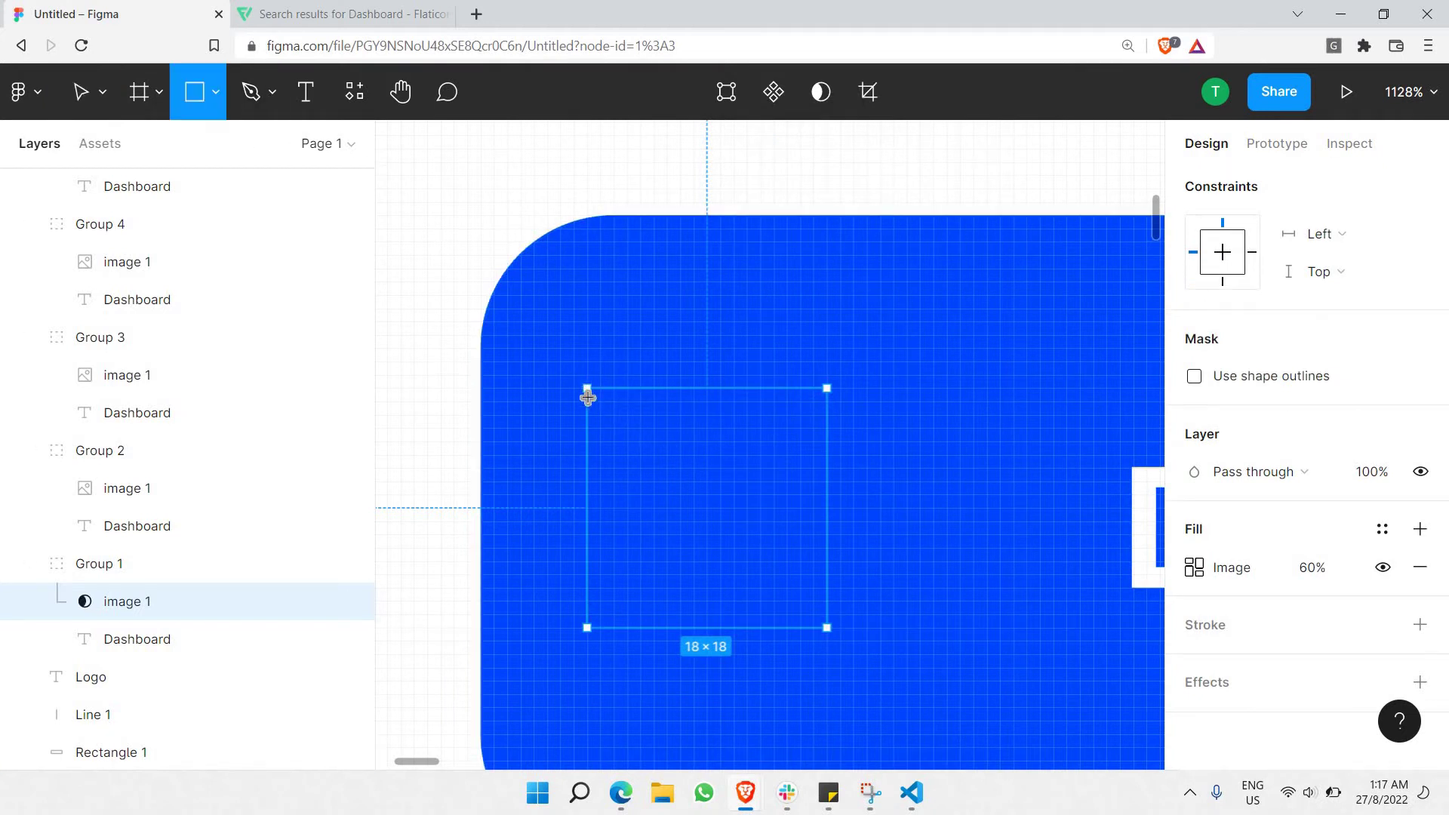
mouse_move(587, 388)
mouse_down()
mouse_move(790, 582)
mouse_move(827, 654)
mouse_up()
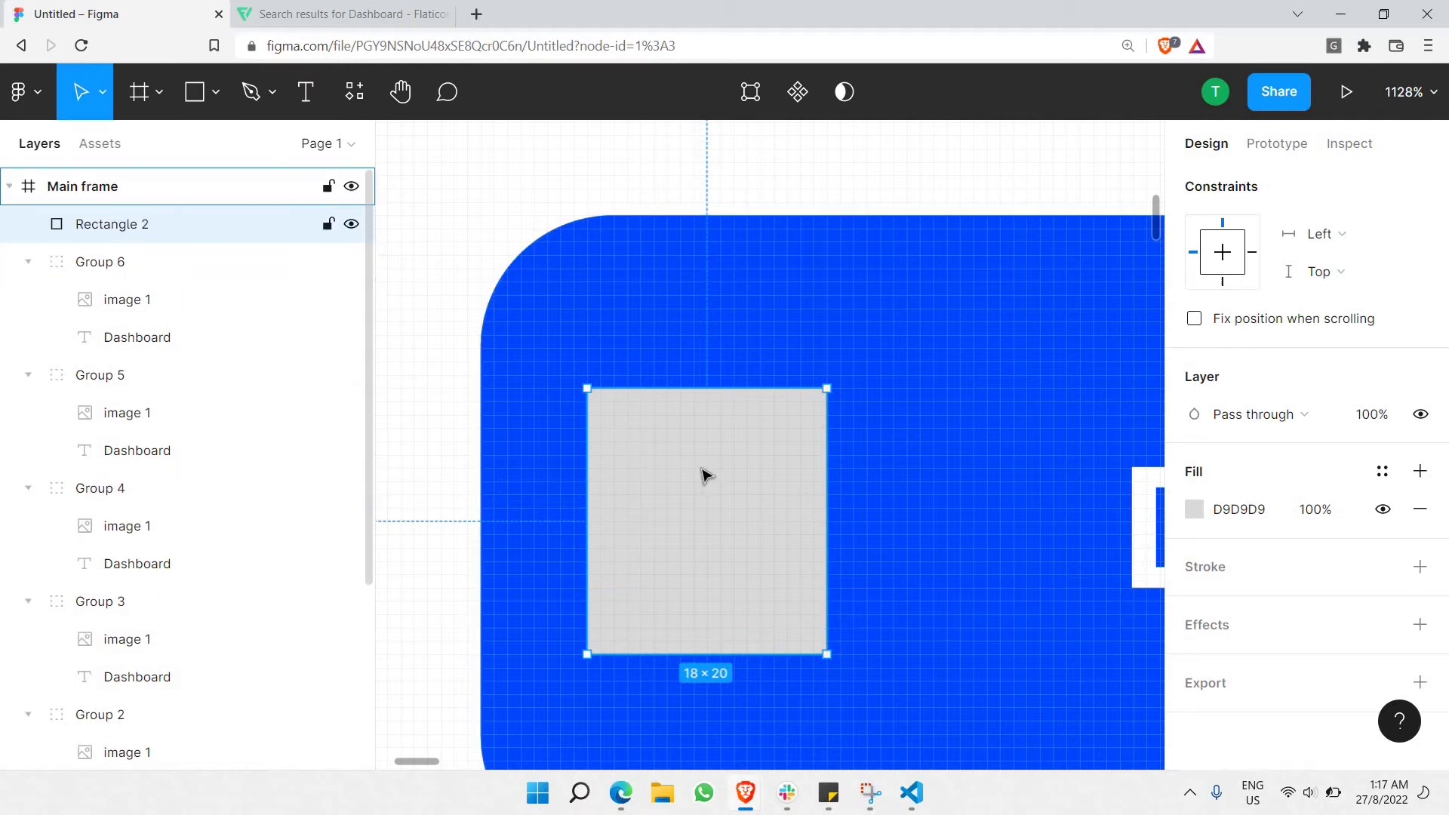
key(Delete)
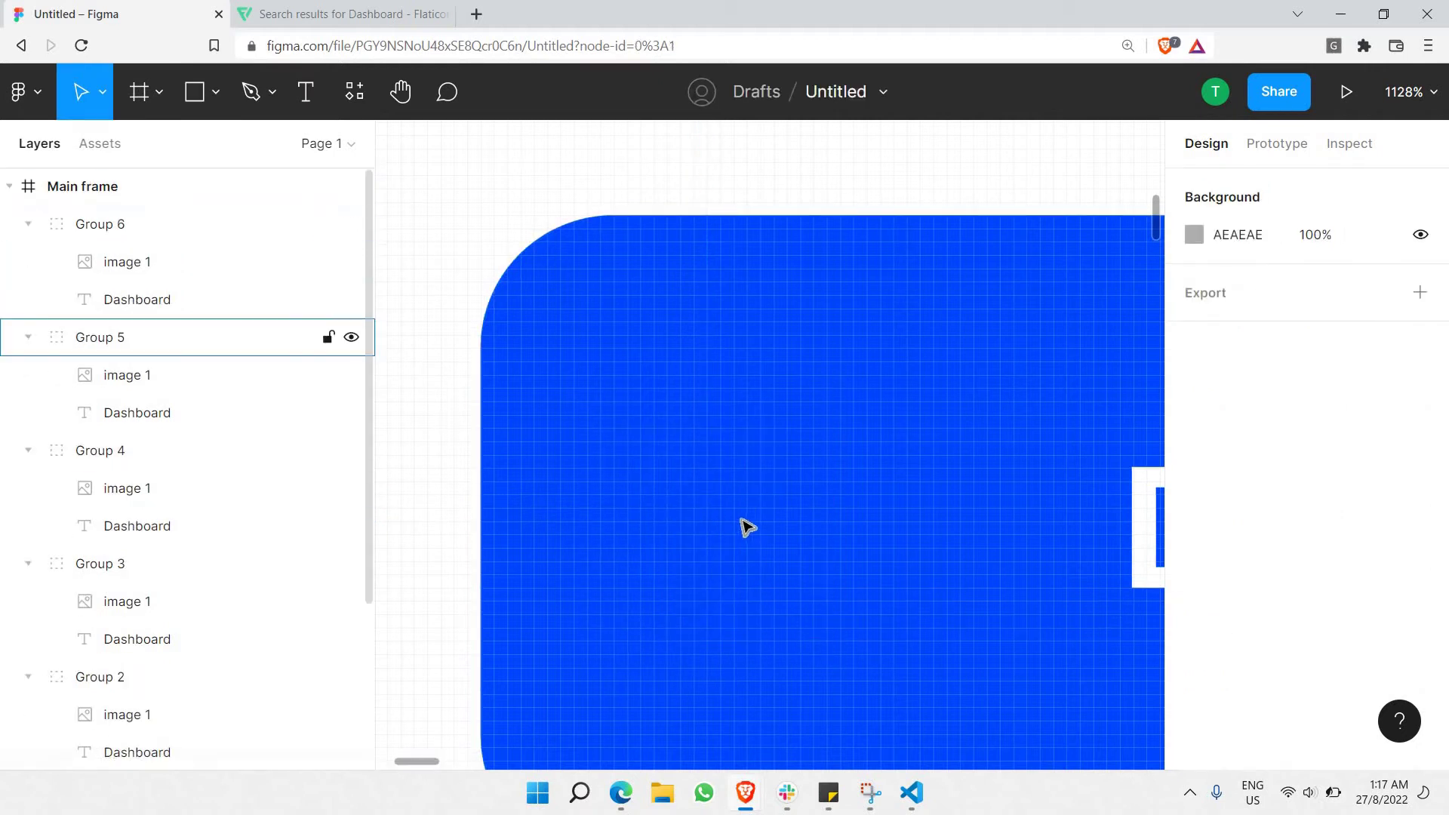
key(ctrl+z)
key(ctrl+z)
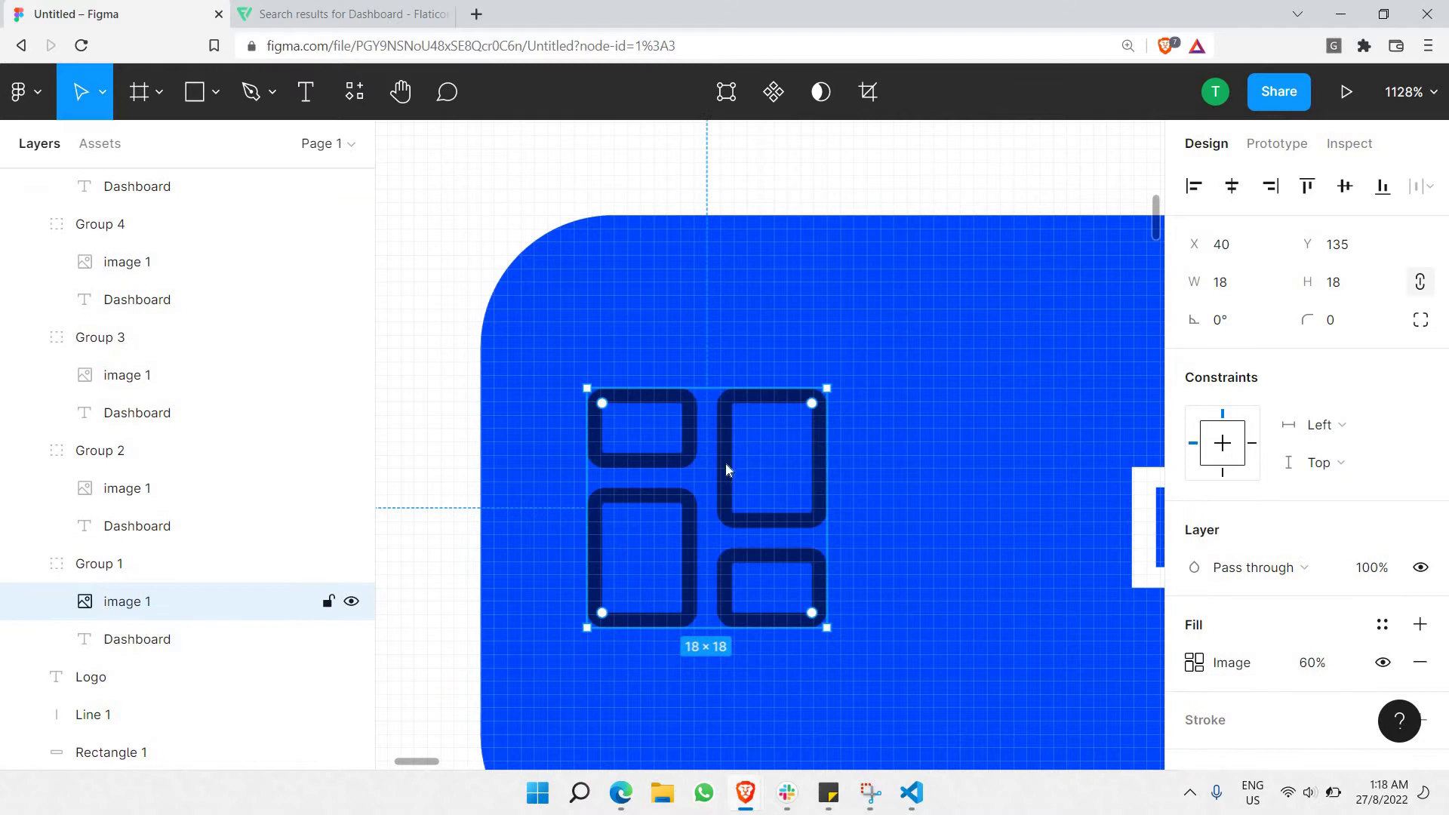
right_click(806, 576)
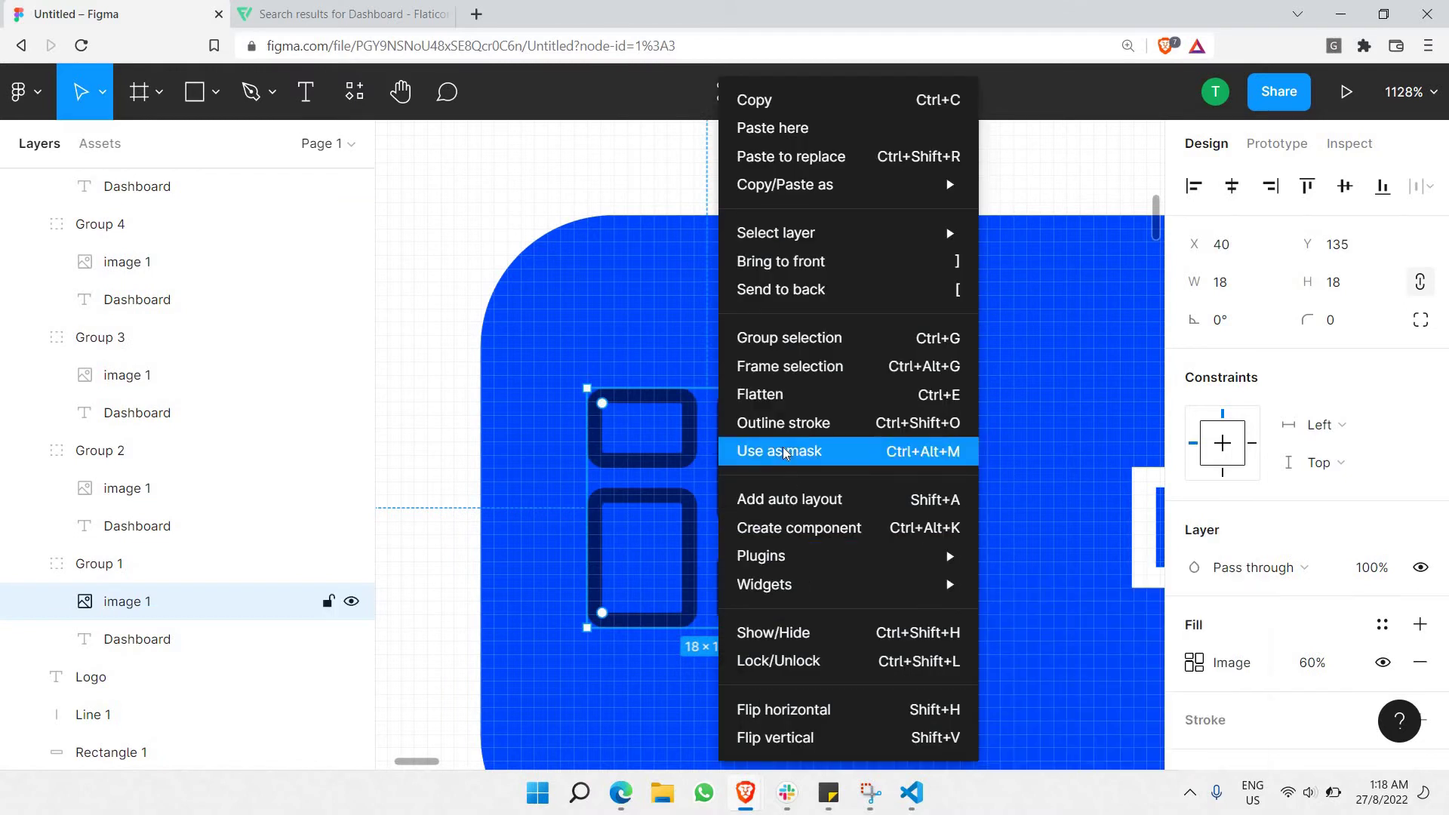
click(785, 453)
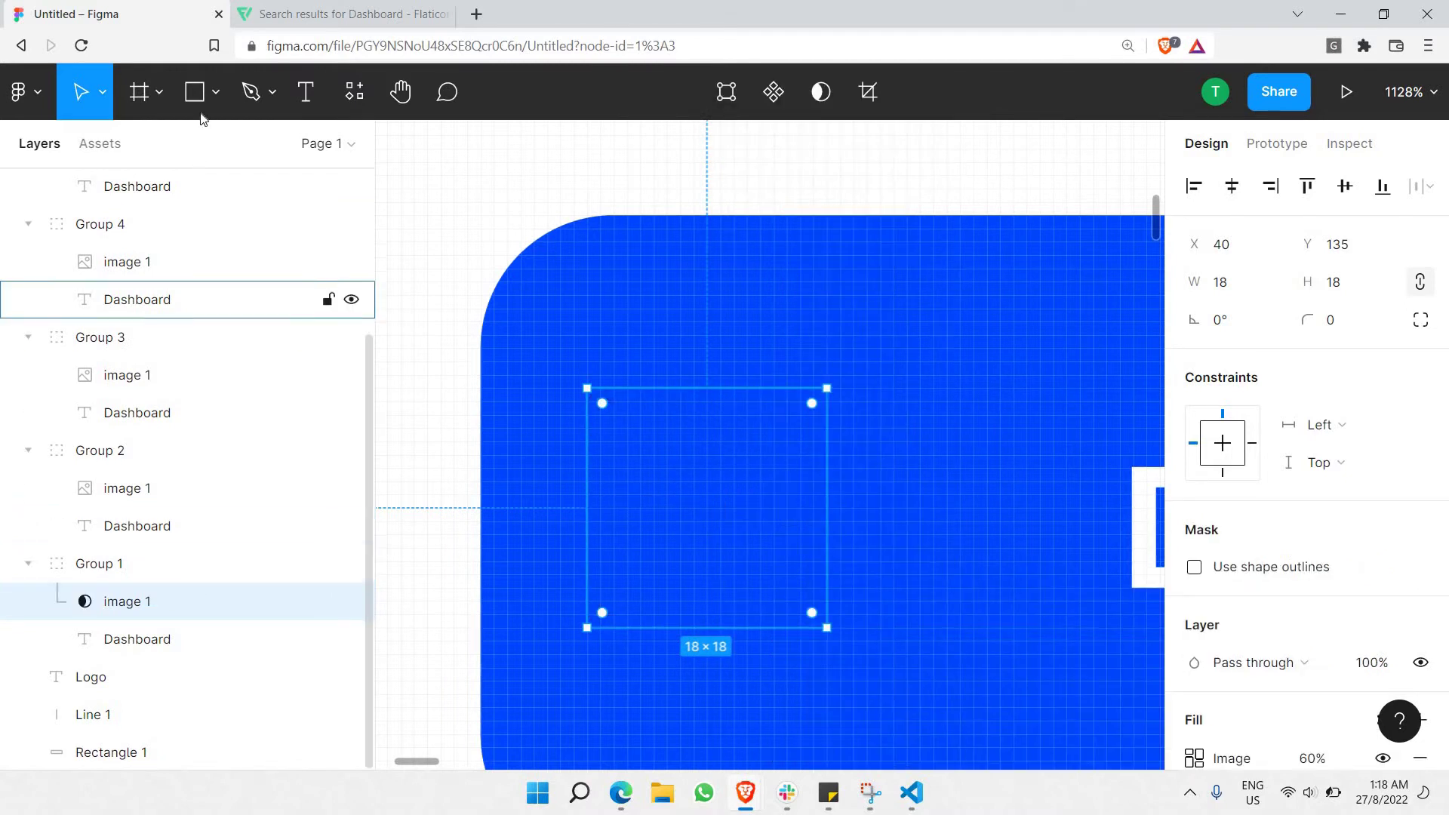
Draw Rectangle 2 over the icon, move it into Group 1 above the mask, and fill it white.
key(r)
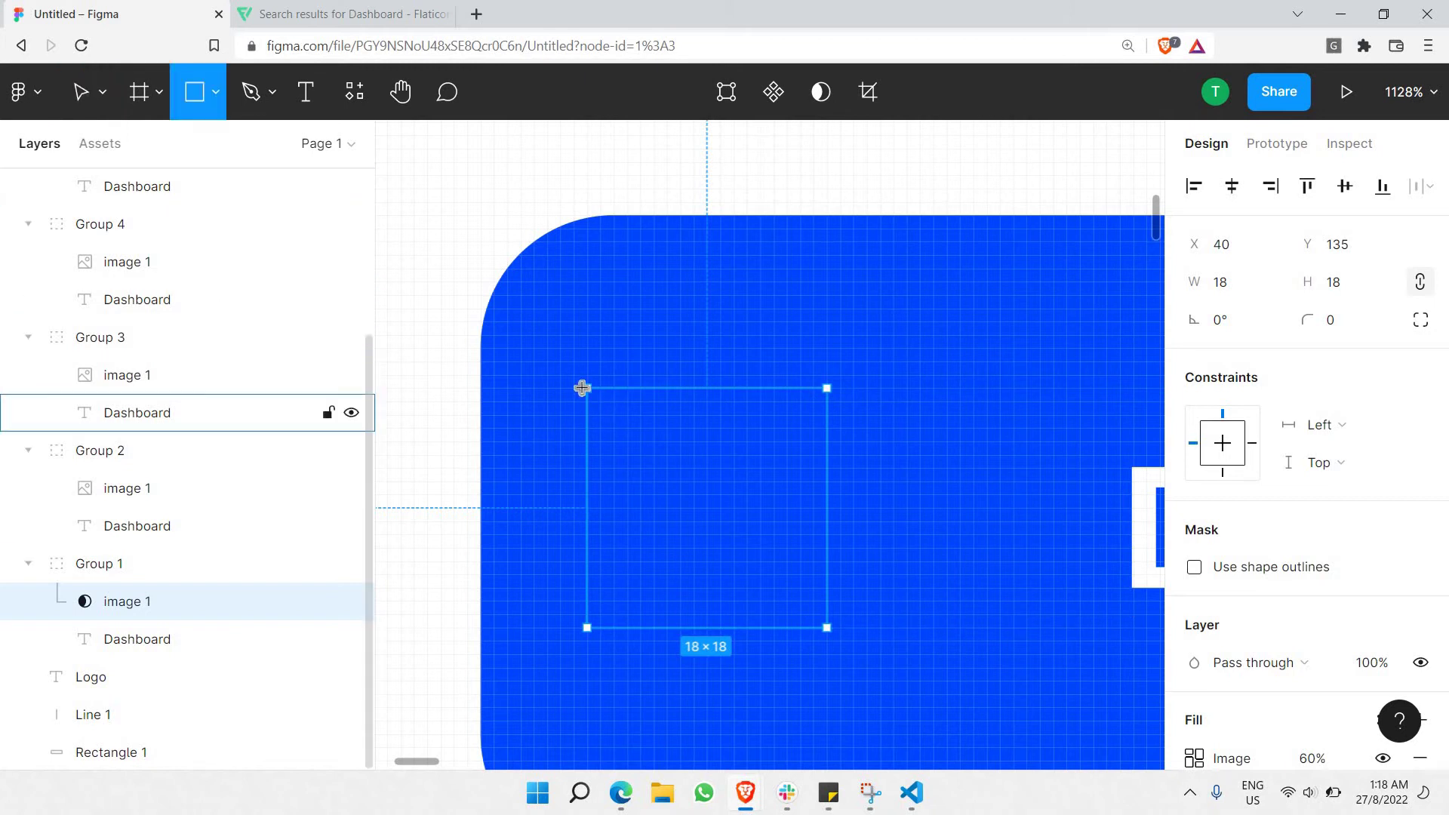
drag(574, 388, 854, 694)
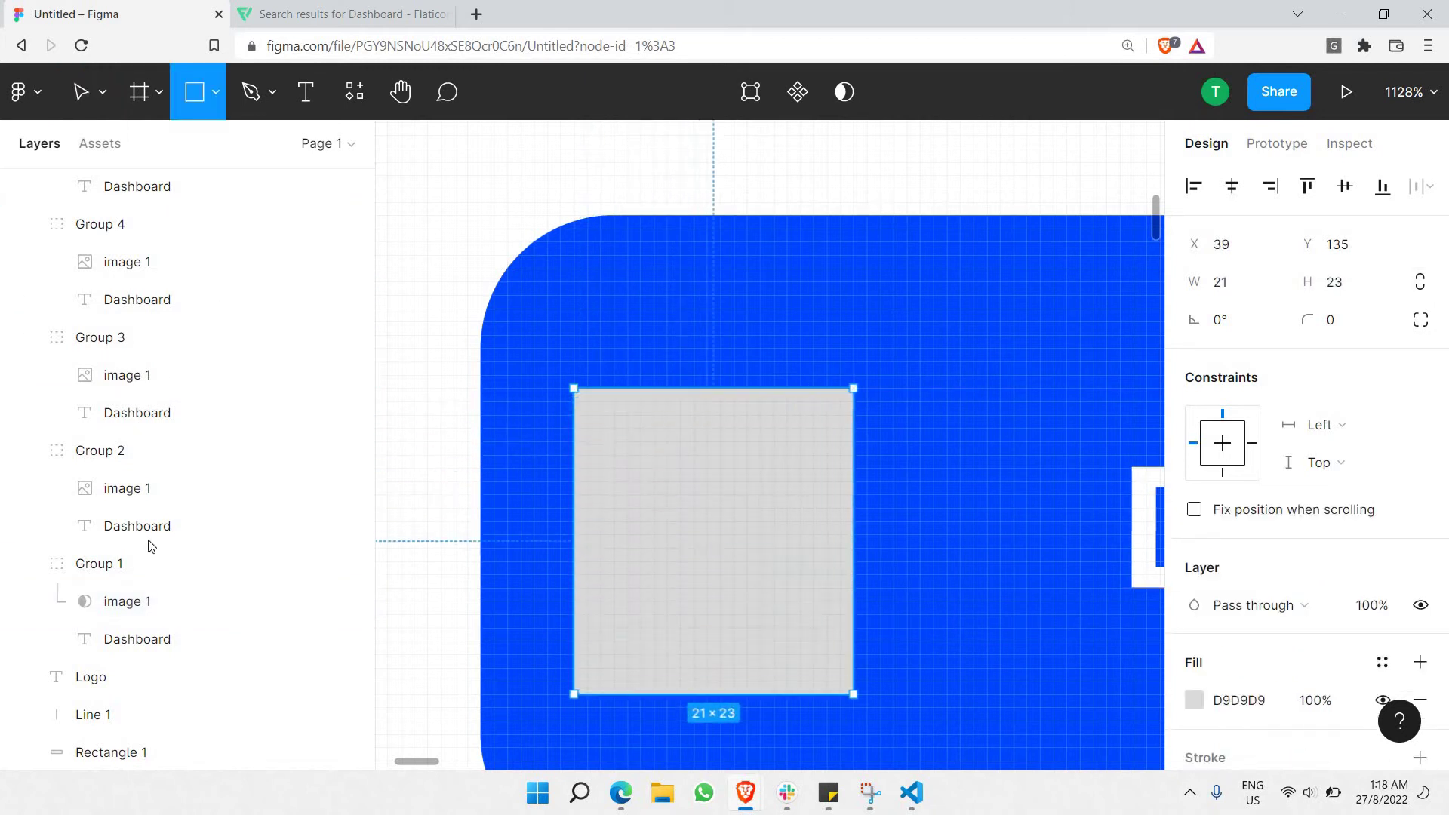
scroll(143, 452, down, 4)
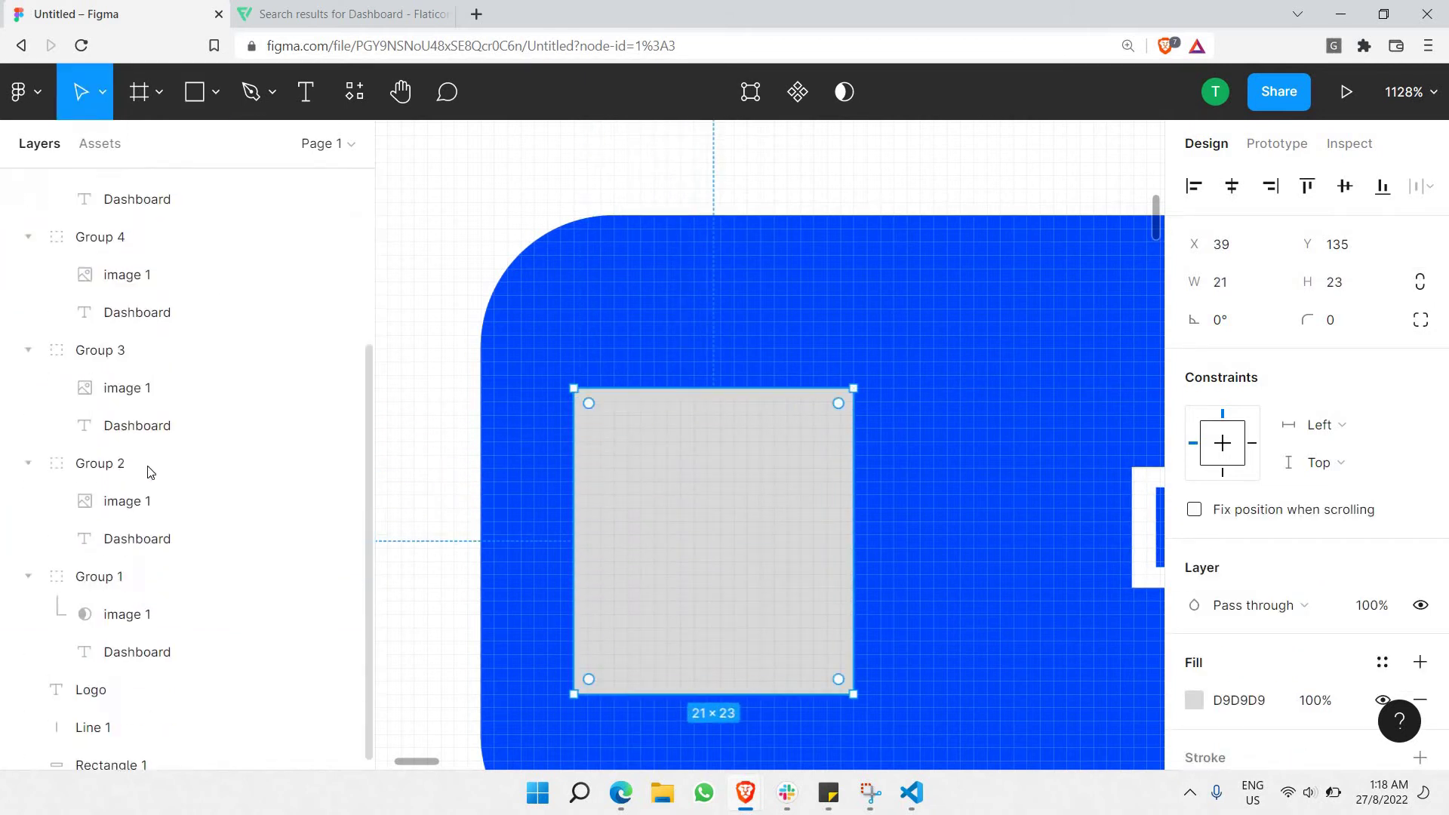
drag(140, 583, 138, 584)
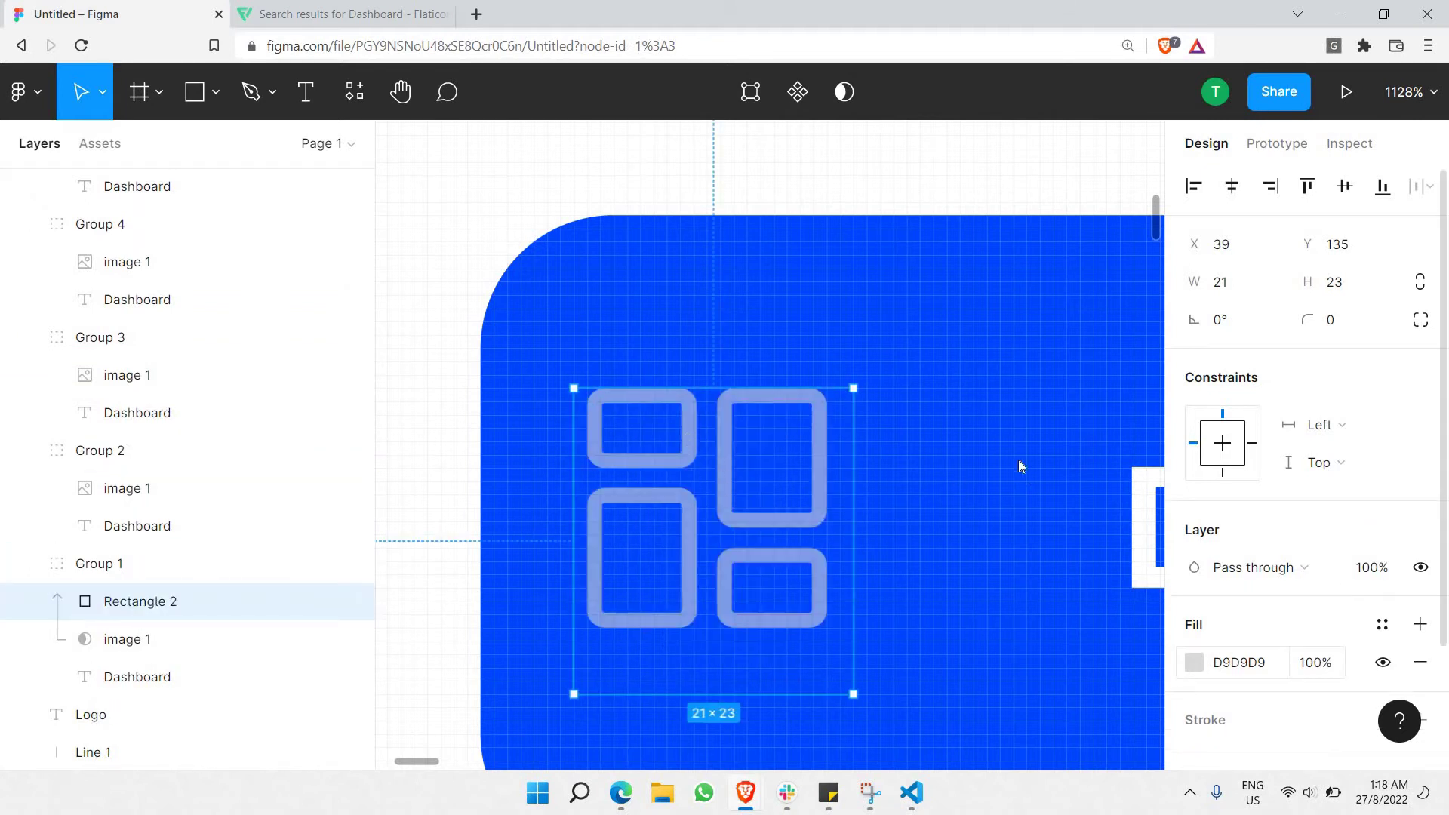
click(1193, 662)
drag(915, 310, 717, 15)
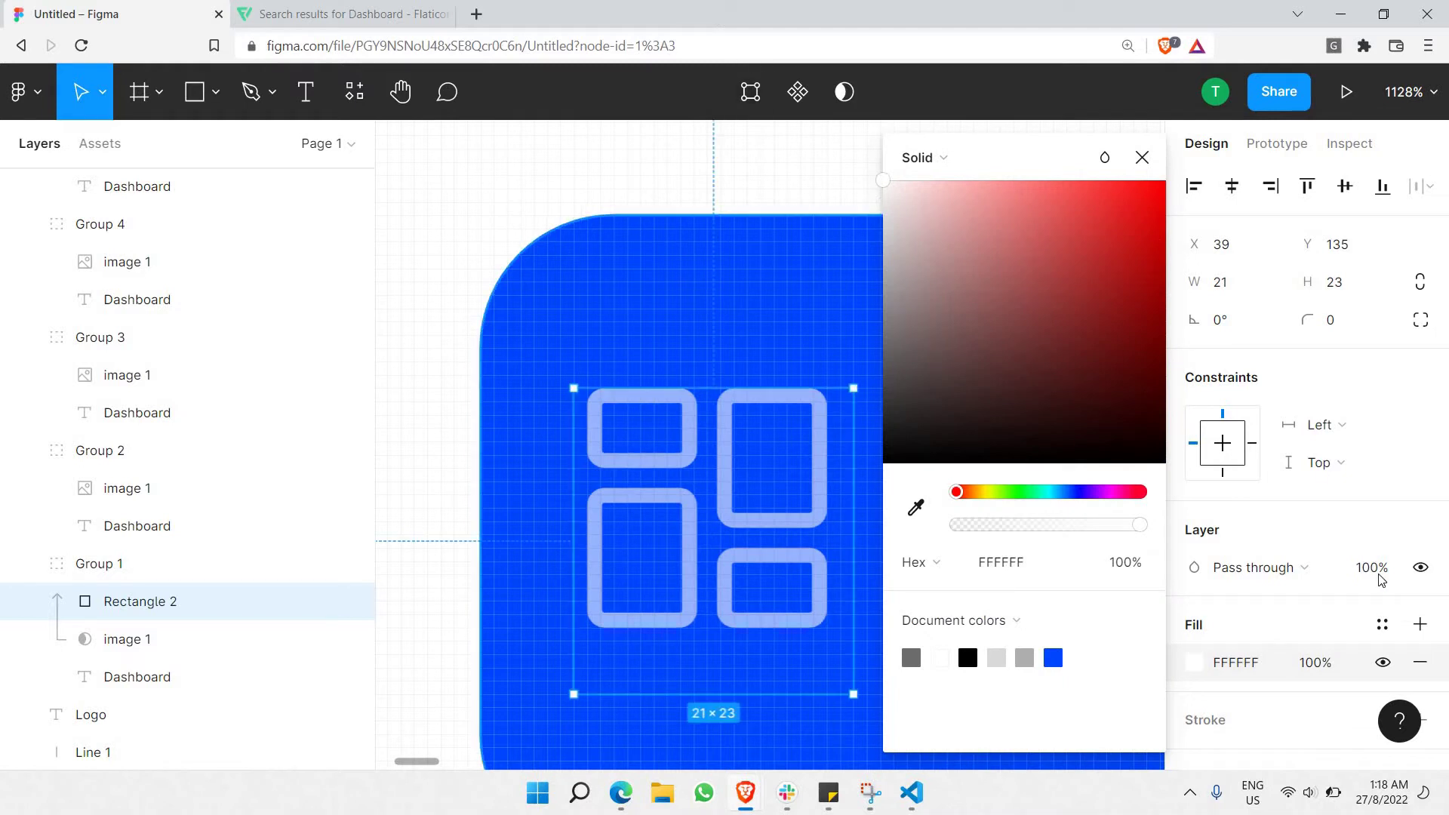
click(532, 289)
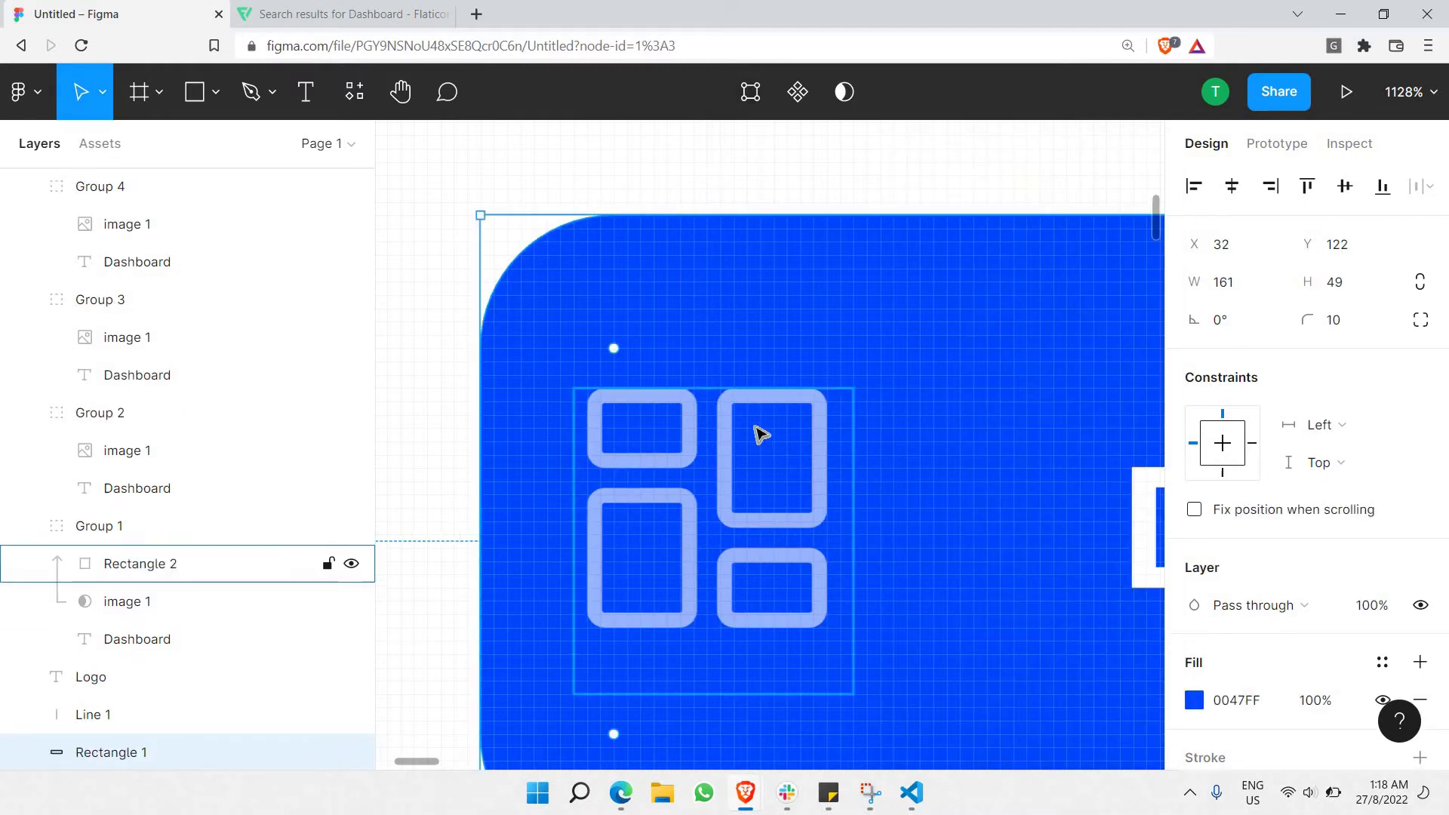
Set the image 1 mask layer's fill opacity to 100%.
click(184, 607)
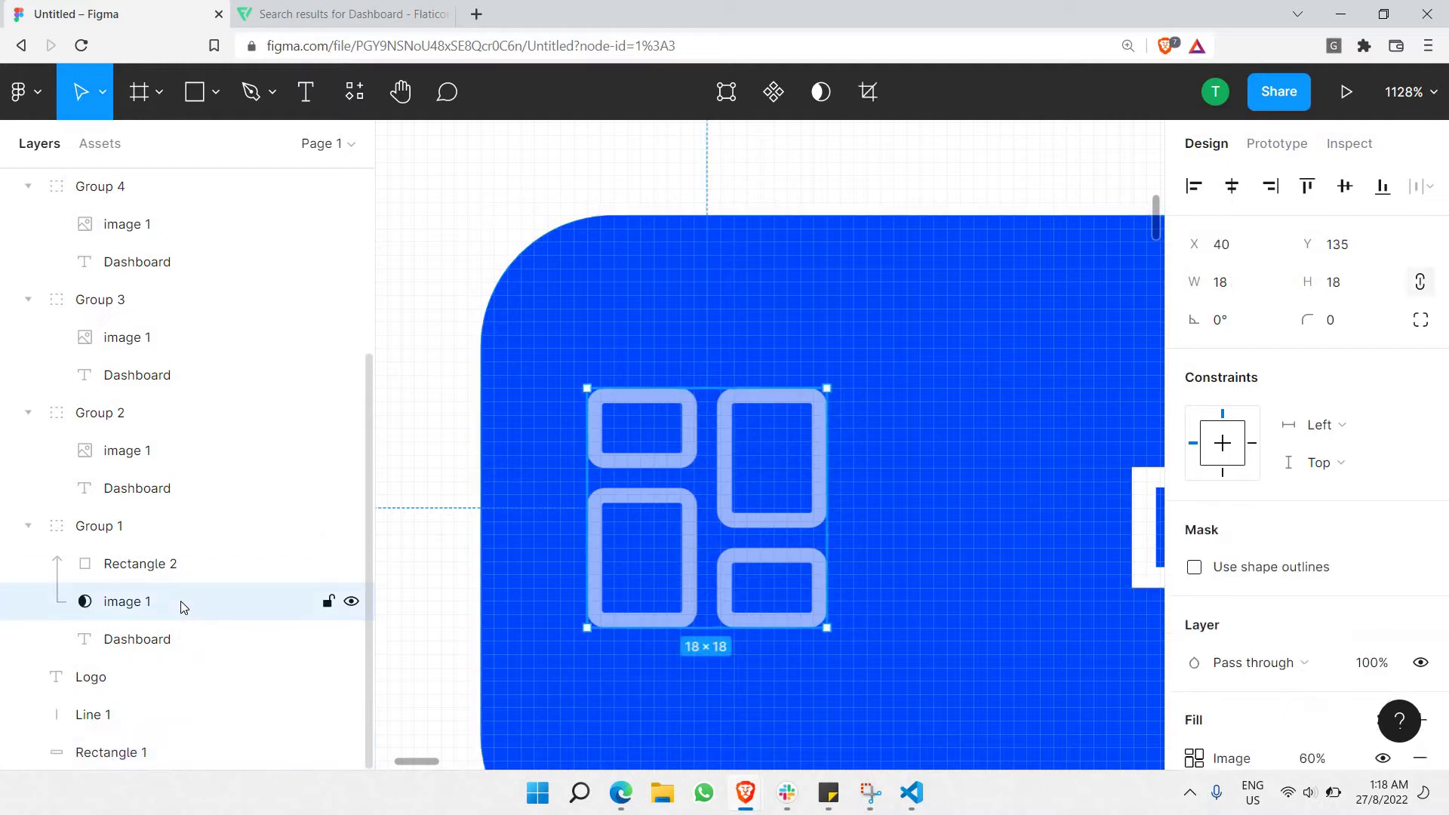
click(170, 537)
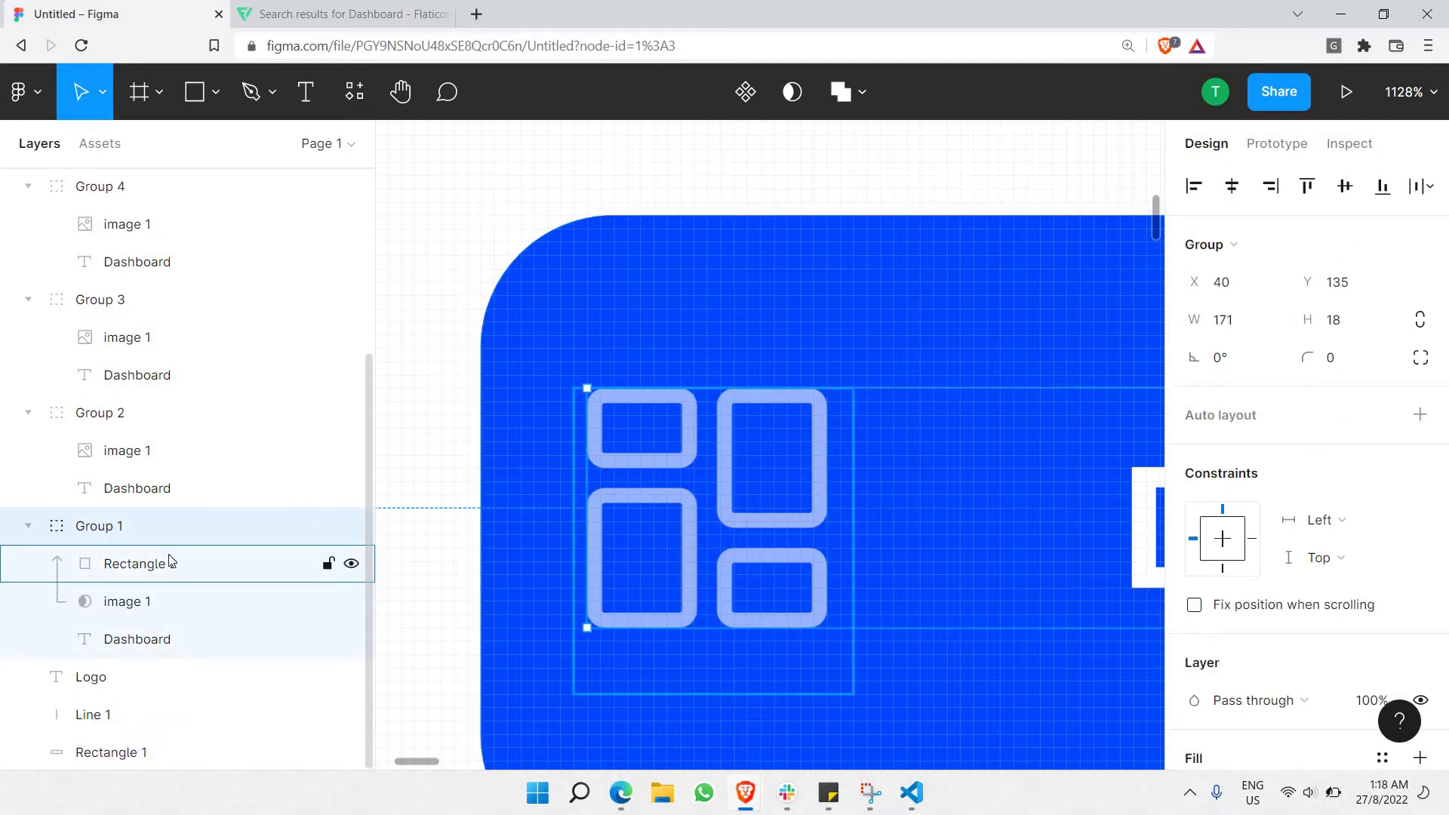
click(169, 562)
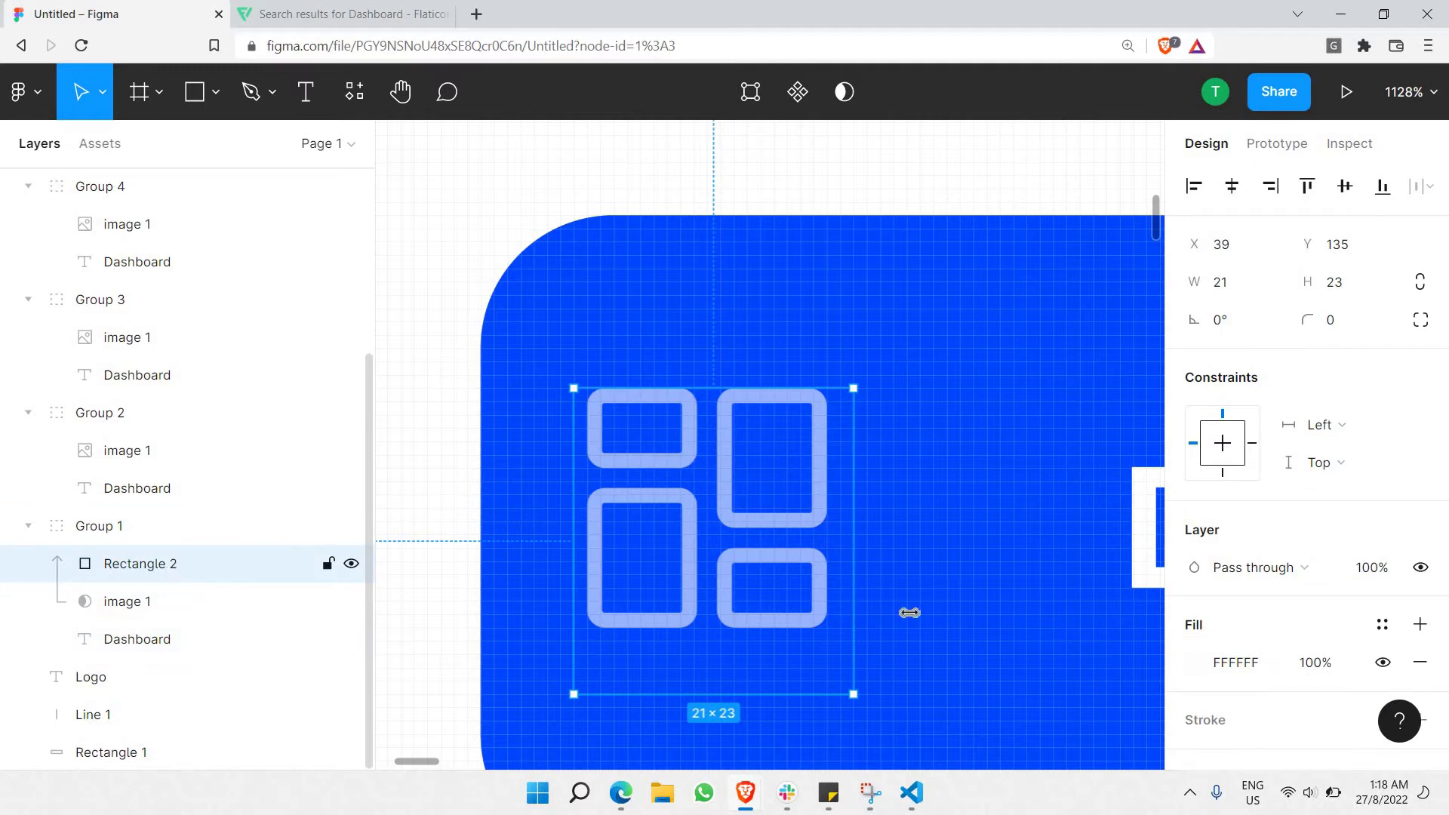
click(211, 602)
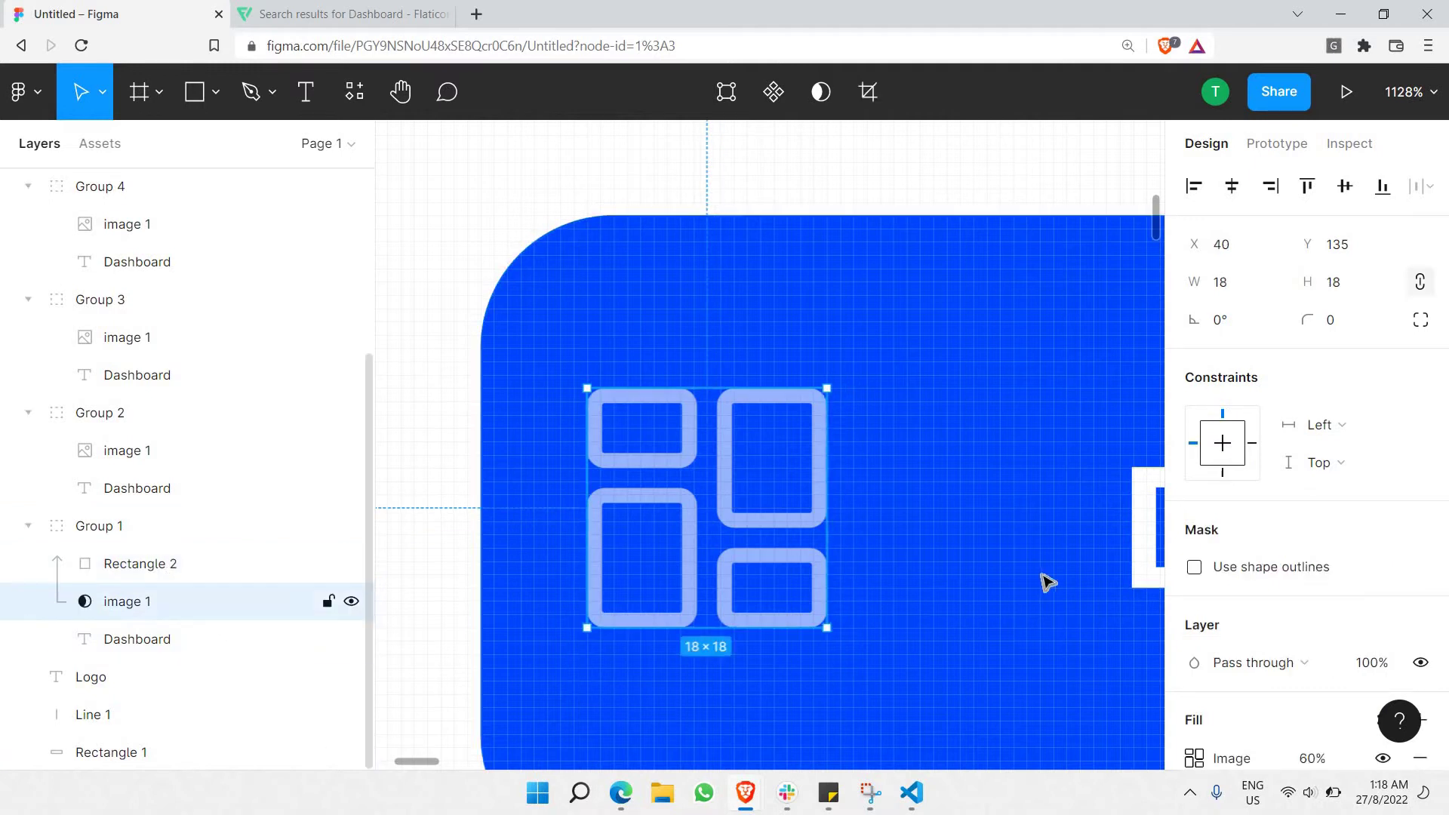
scroll(1301, 587, down, 3)
click(1314, 571)
scroll(1400, 642, up, 1)
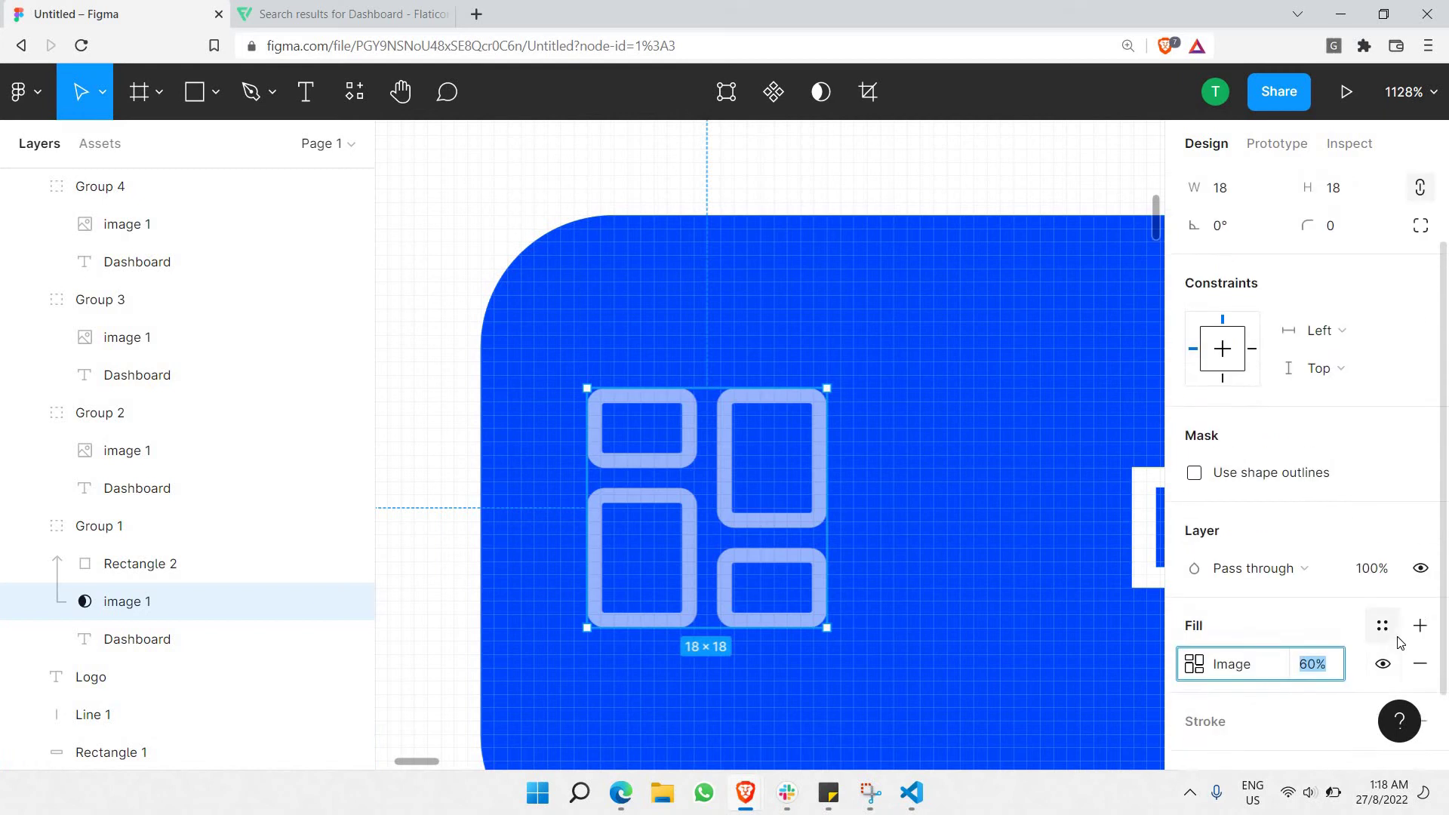
text(100)
key(Return)
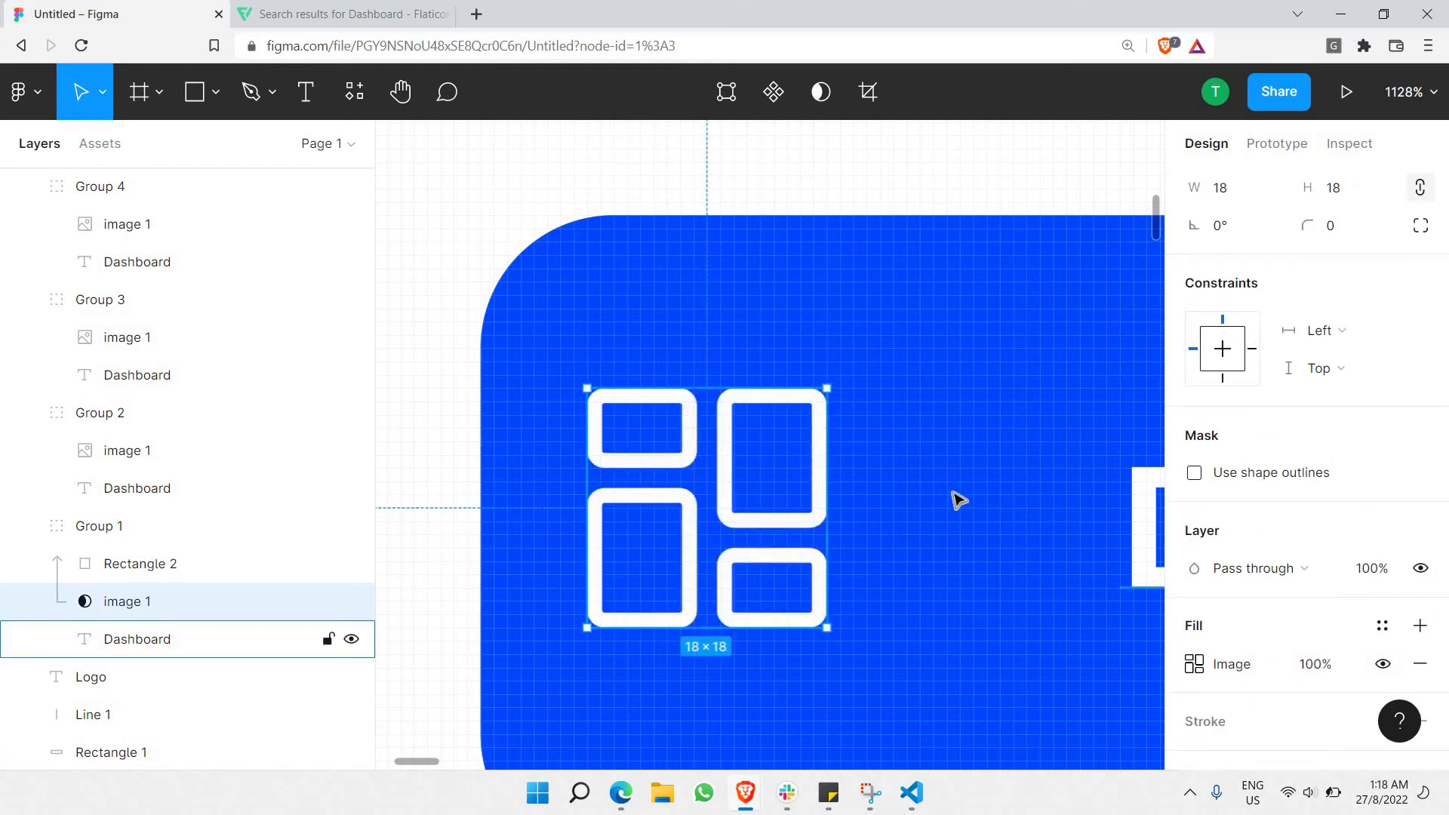
scroll(954, 498, down, 5)
Move image 1 and Rectangle 2 together right and slightly down to align with the icons below.
key(Escape)
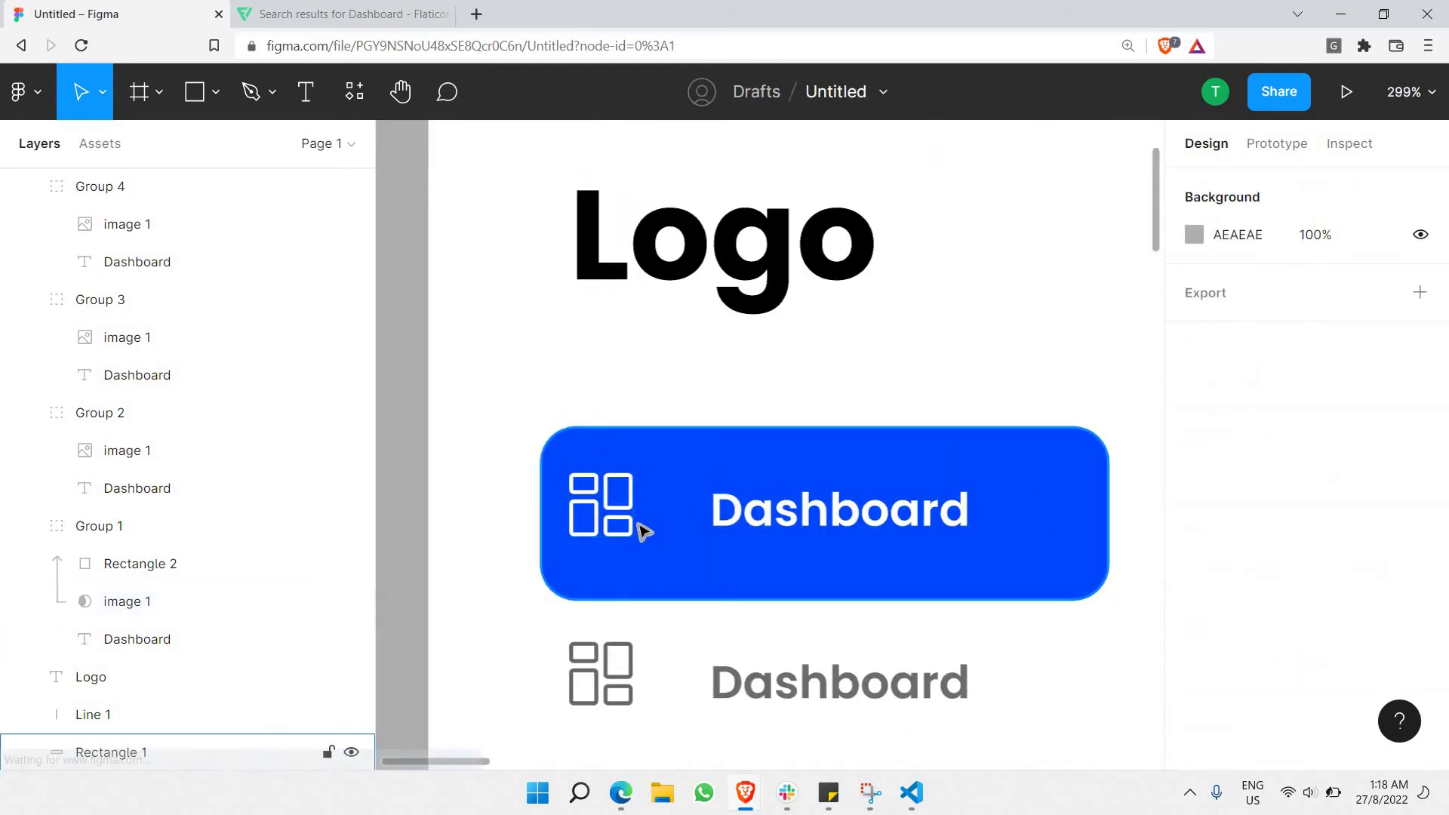
scroll(644, 527, down, 5)
scroll(559, 534, up, 3)
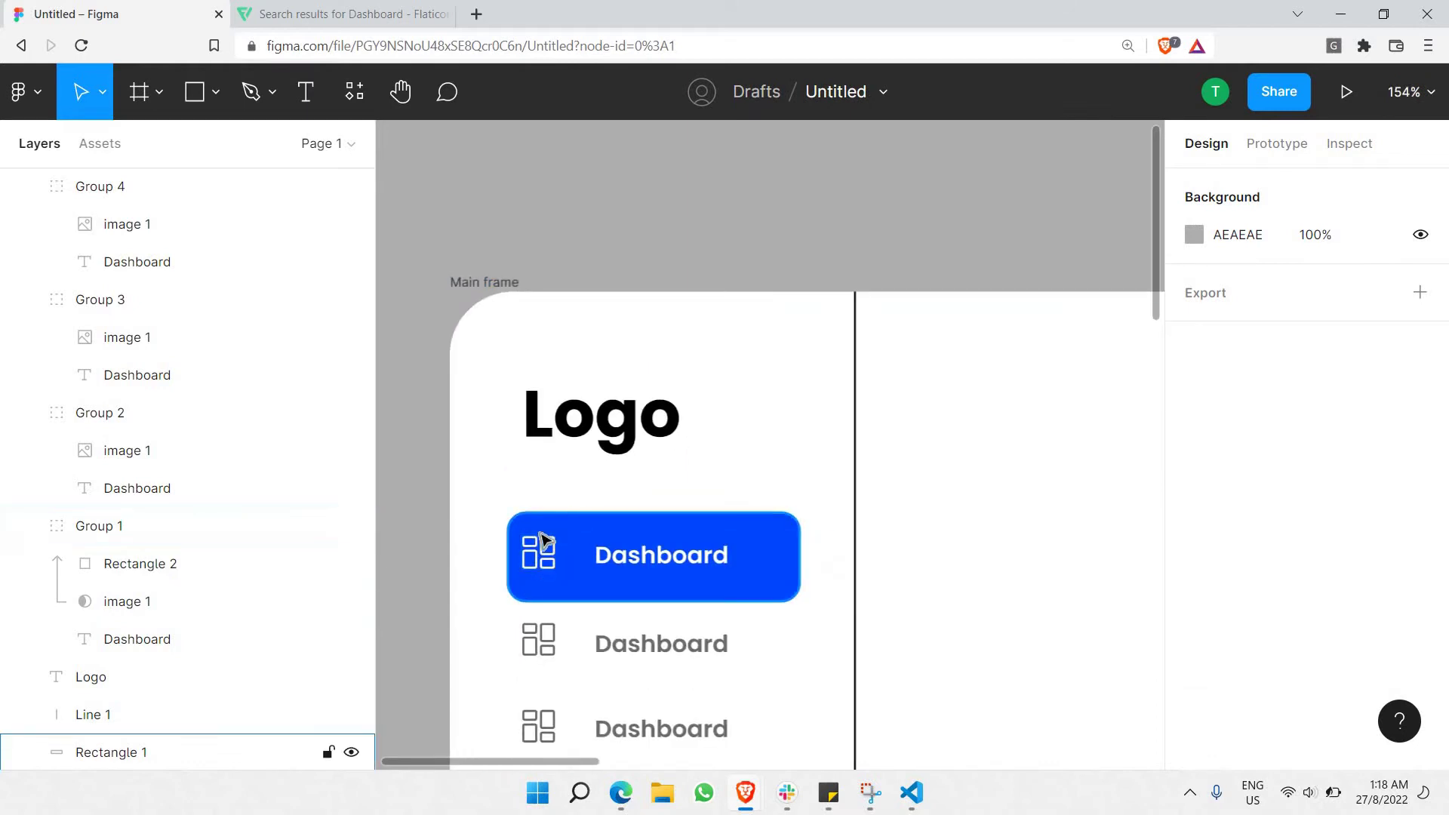
ctrl+click(543, 556)
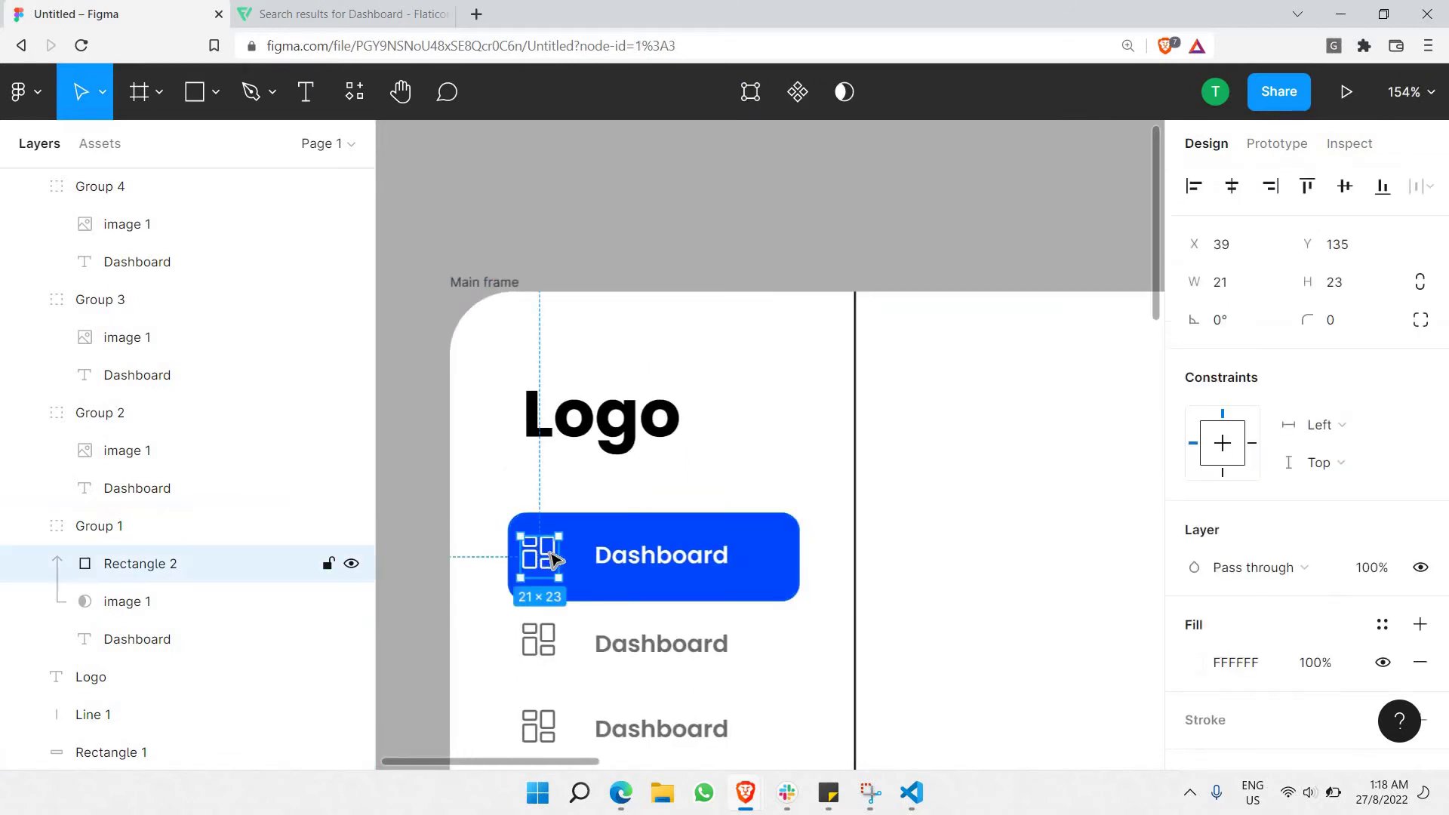
click(28, 526)
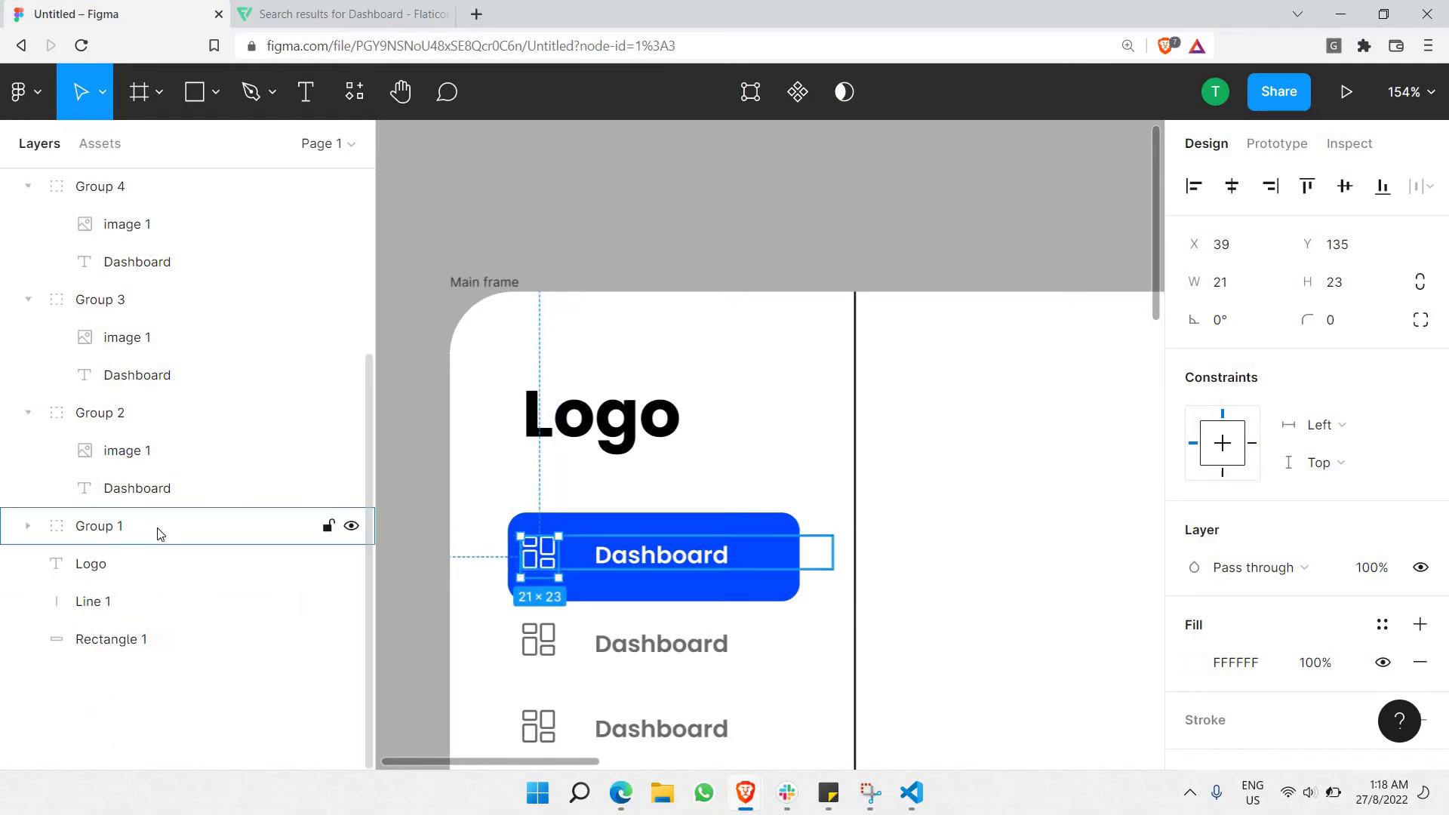
click(604, 558)
key(Escape)
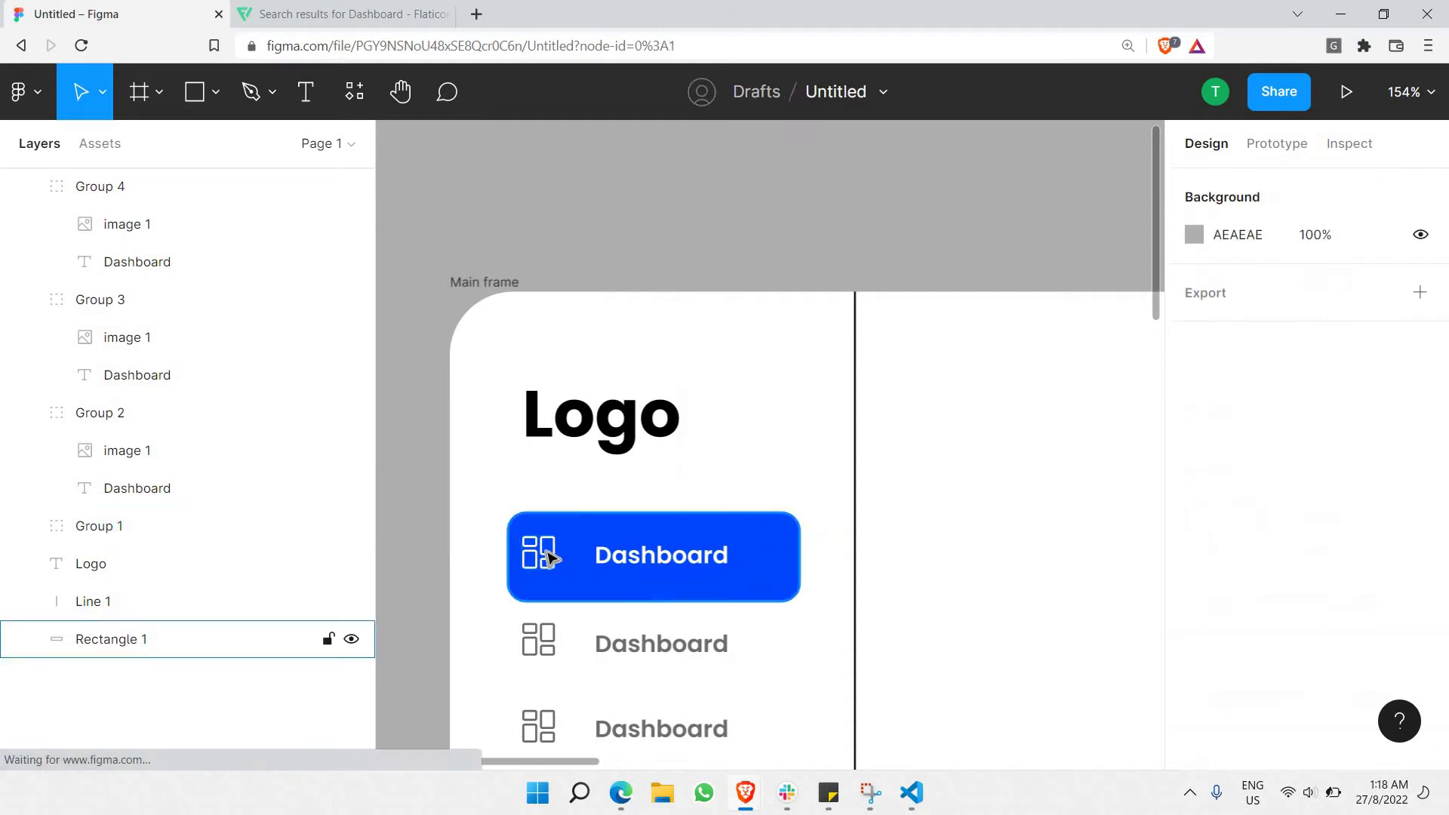
double_click(548, 560)
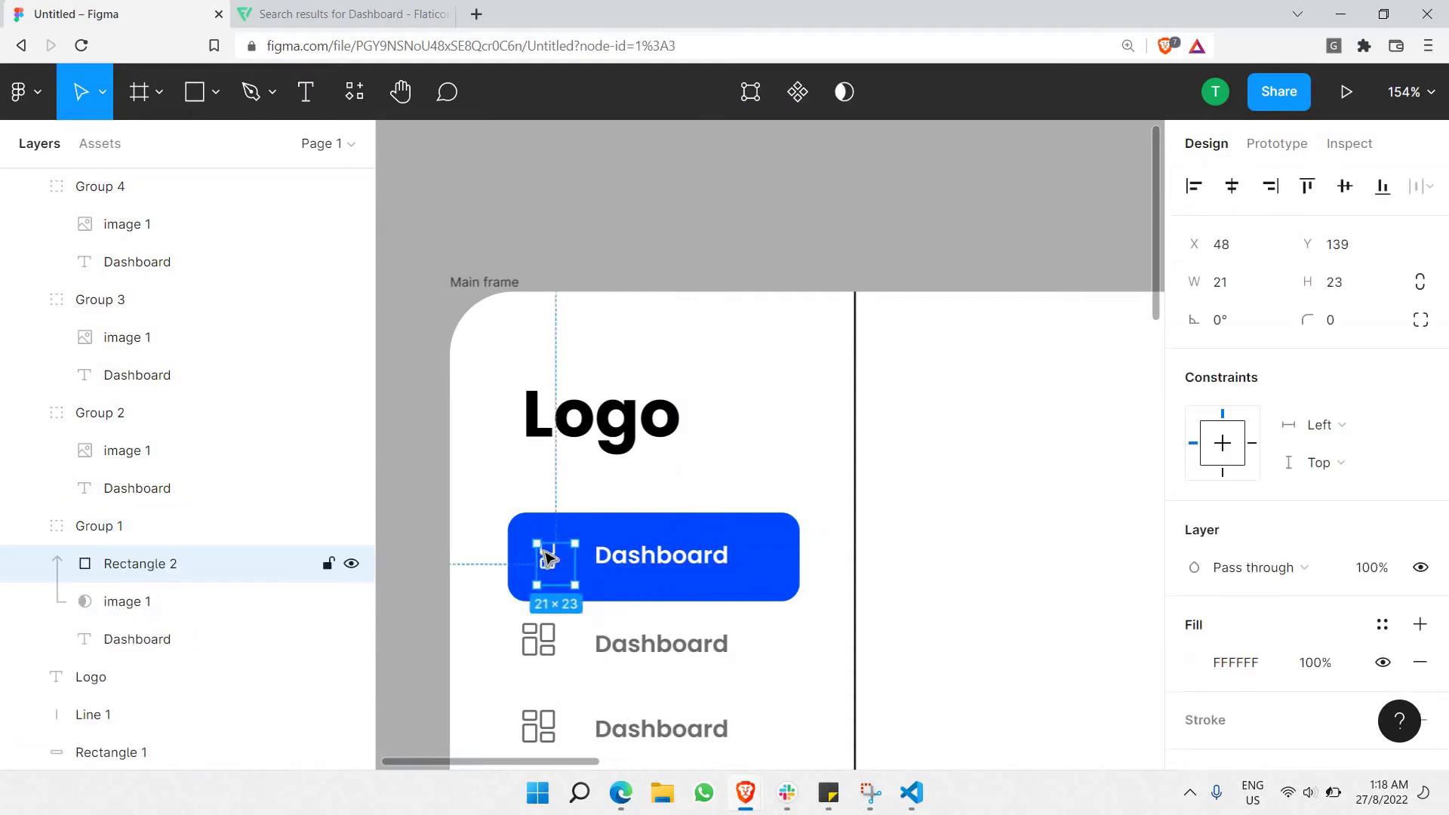
click(141, 600)
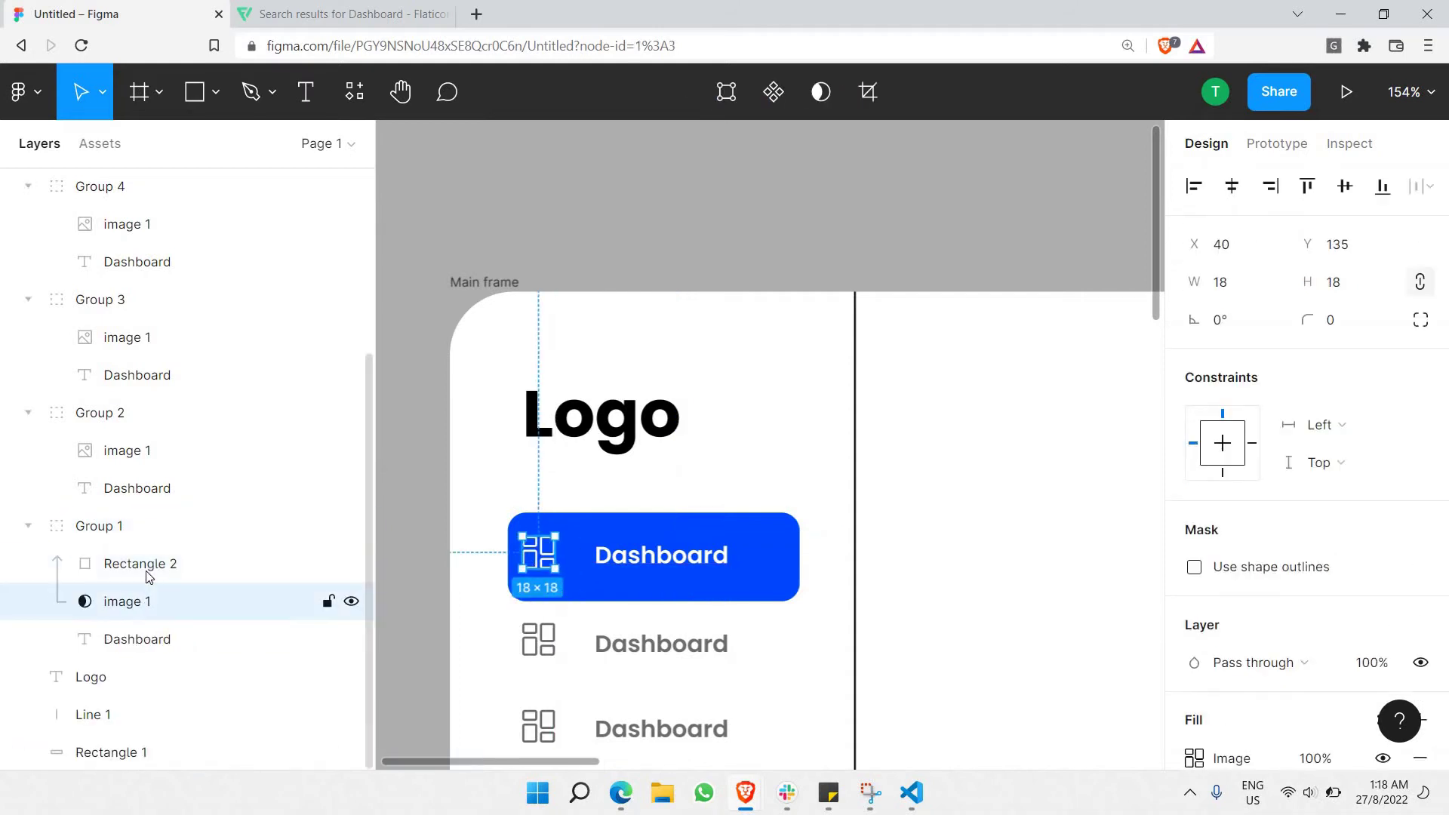
shift+click(549, 557)
drag(559, 560, 611, 578)
Select the icons of the five grey Dashboard items in rows 2–6.
scroll(624, 537, down, 5)
ctrl+scroll(624, 518, down, 2)
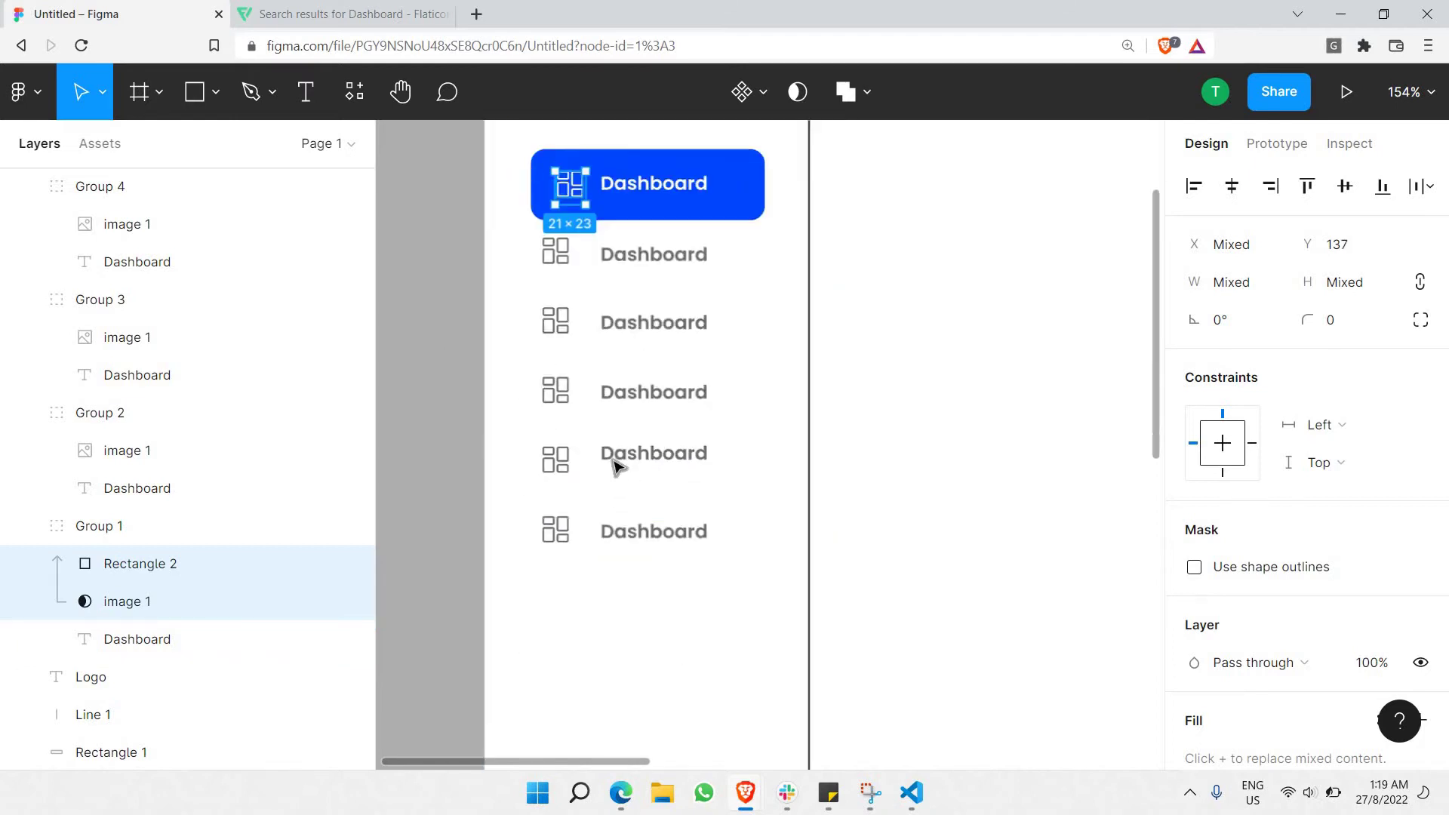
scroll(540, 348, up, 3)
click(445, 332)
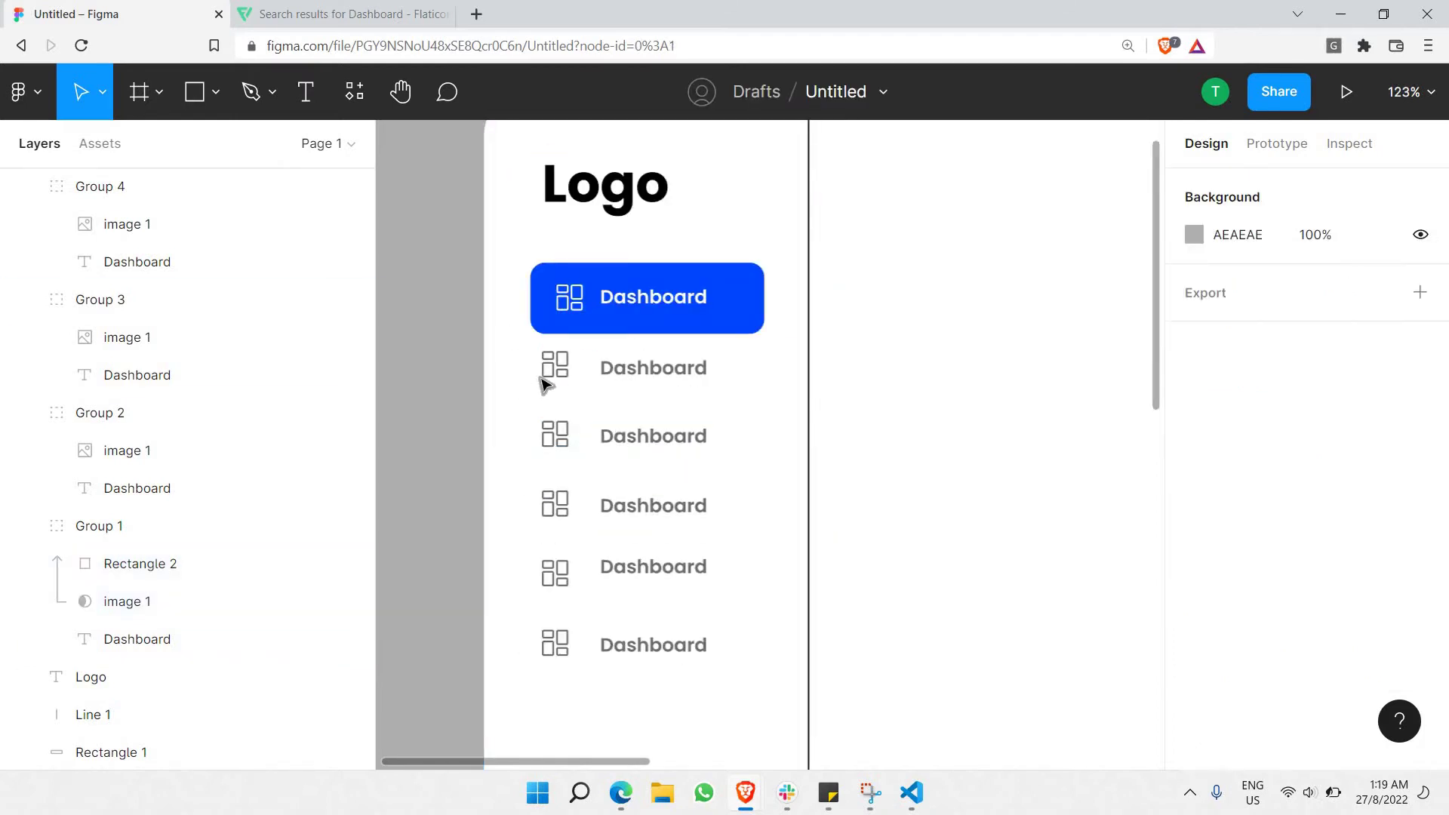
double_click(556, 368)
shift+click(555, 436)
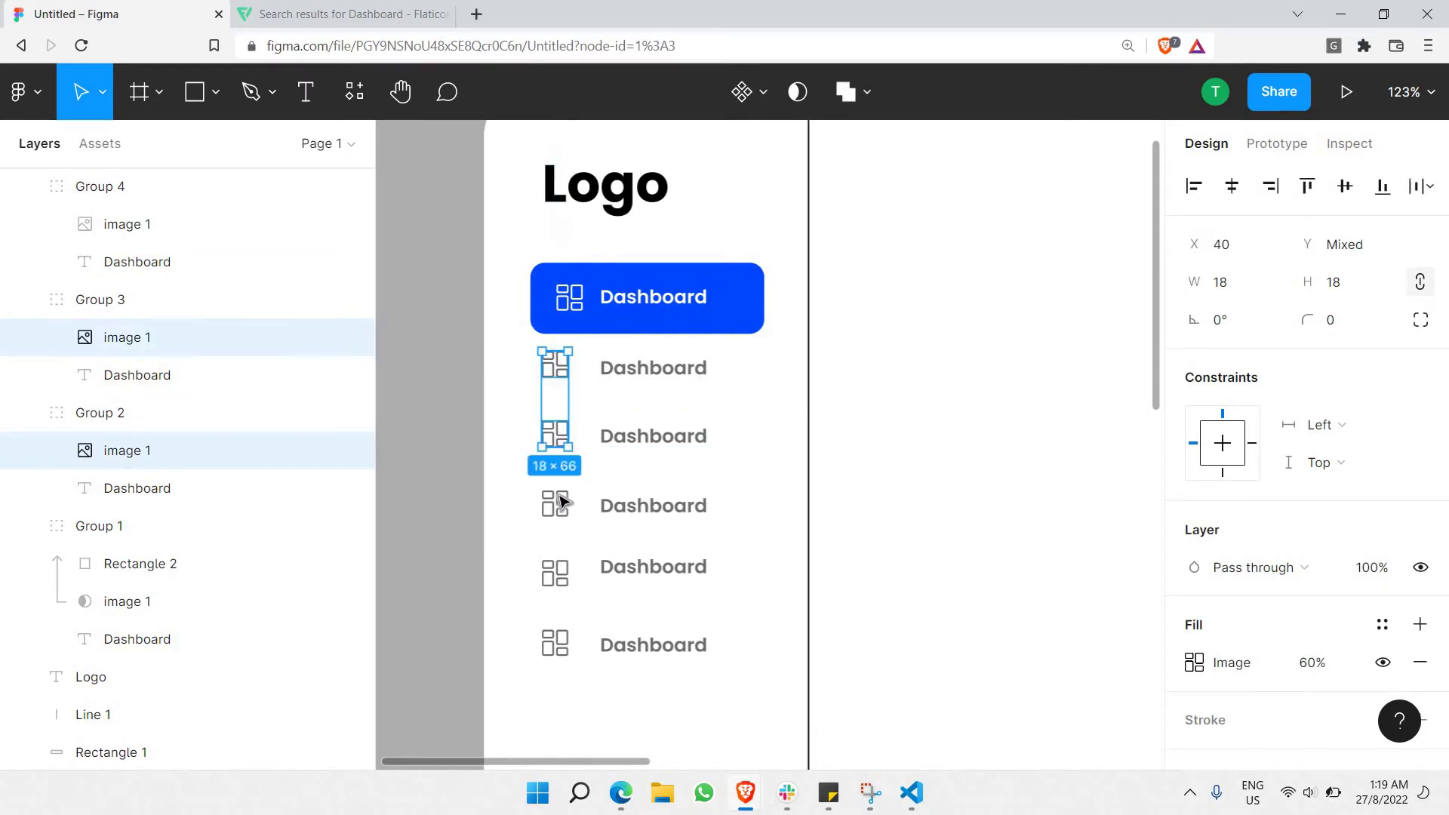
shift+click(555, 506)
shift+click(556, 574)
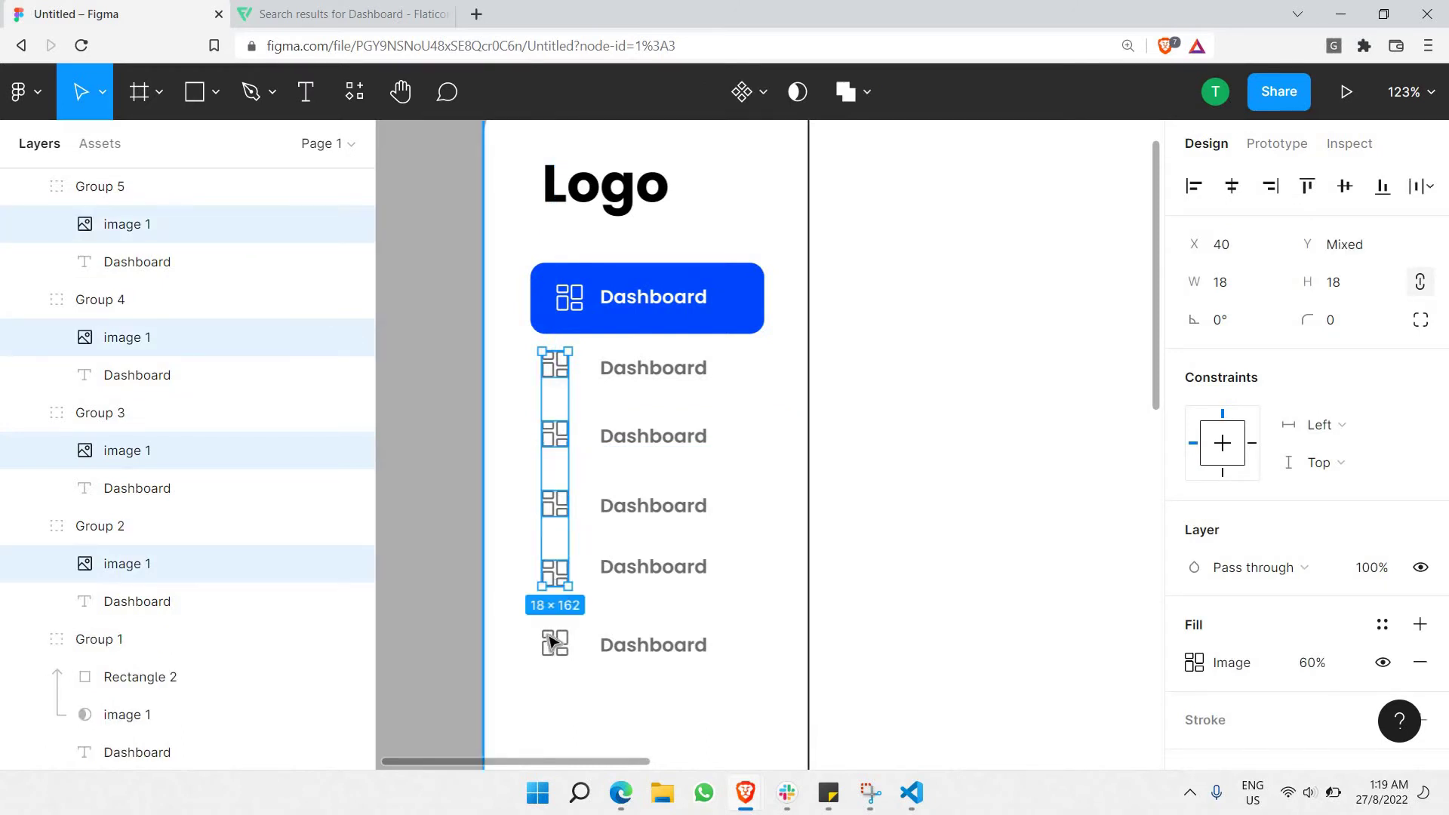
shift+click(551, 639)
Nudge the selected icons right to X 50 so they line up under the white icon.
key(Down)
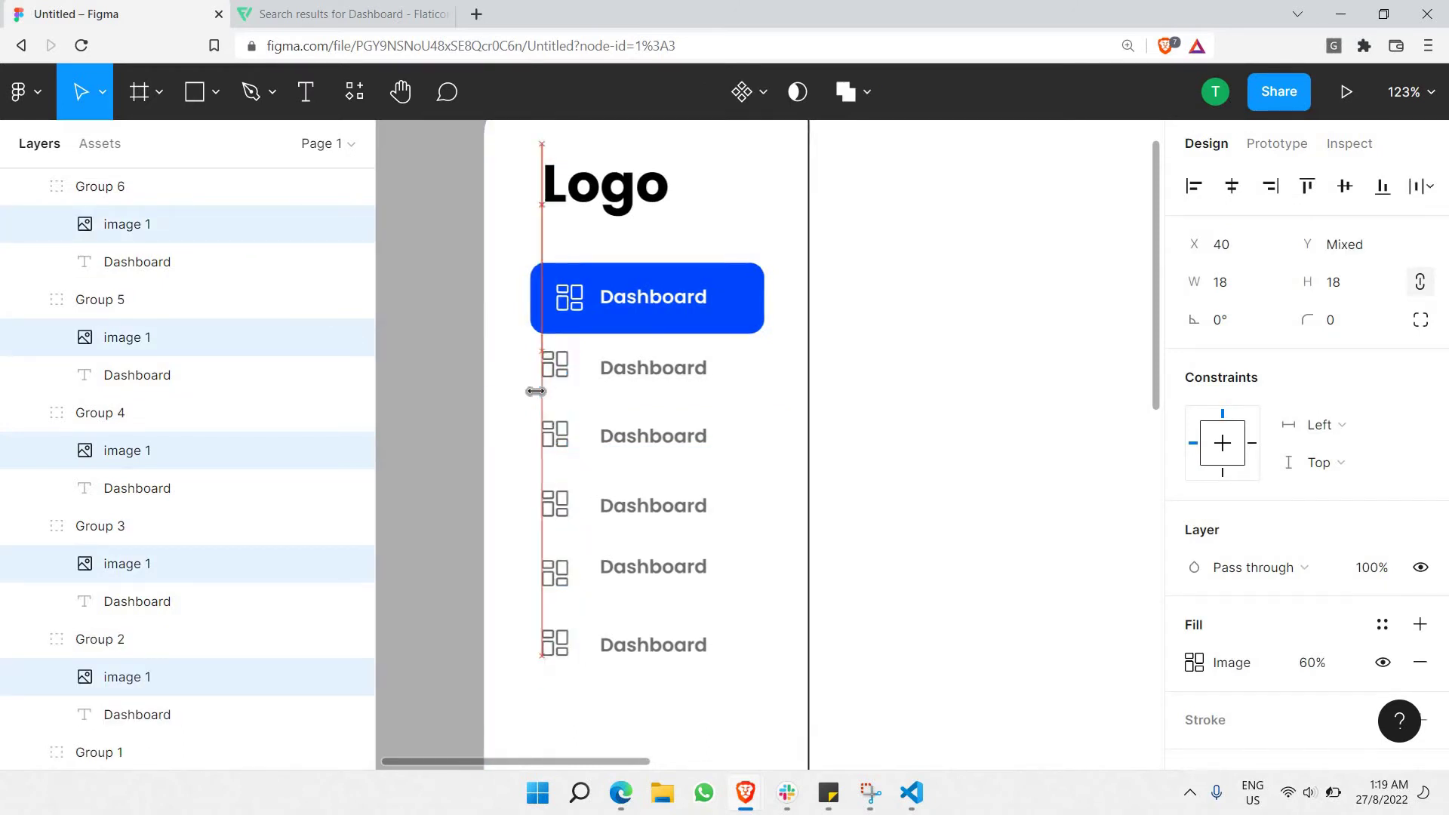
key(Right)
key(Down)
key(Down)
key(Right)
key(Right)
key(Right)
key(Right)
key(Right)
key(Right)
key(Right)
key(Right)
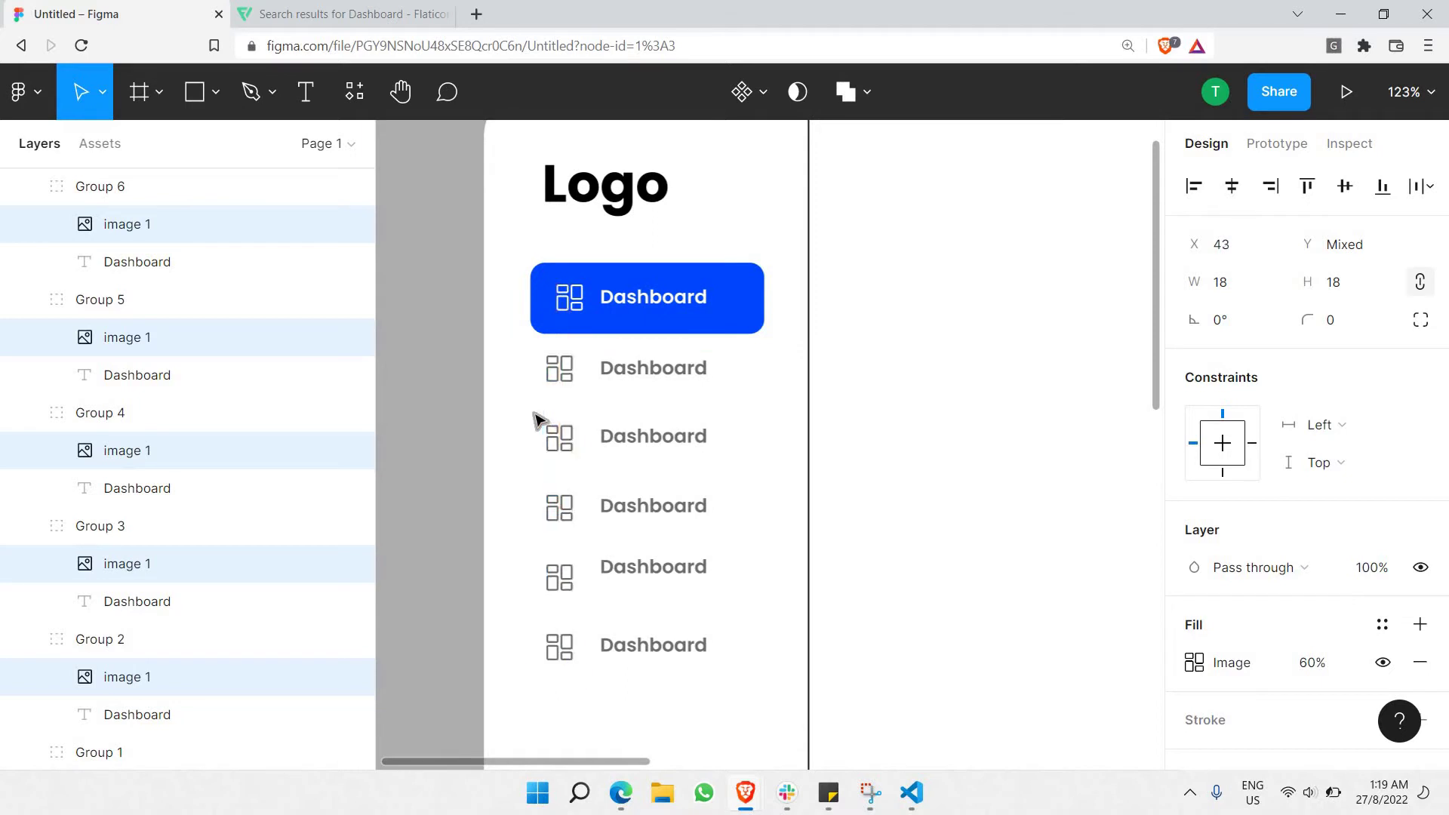
key(Right)
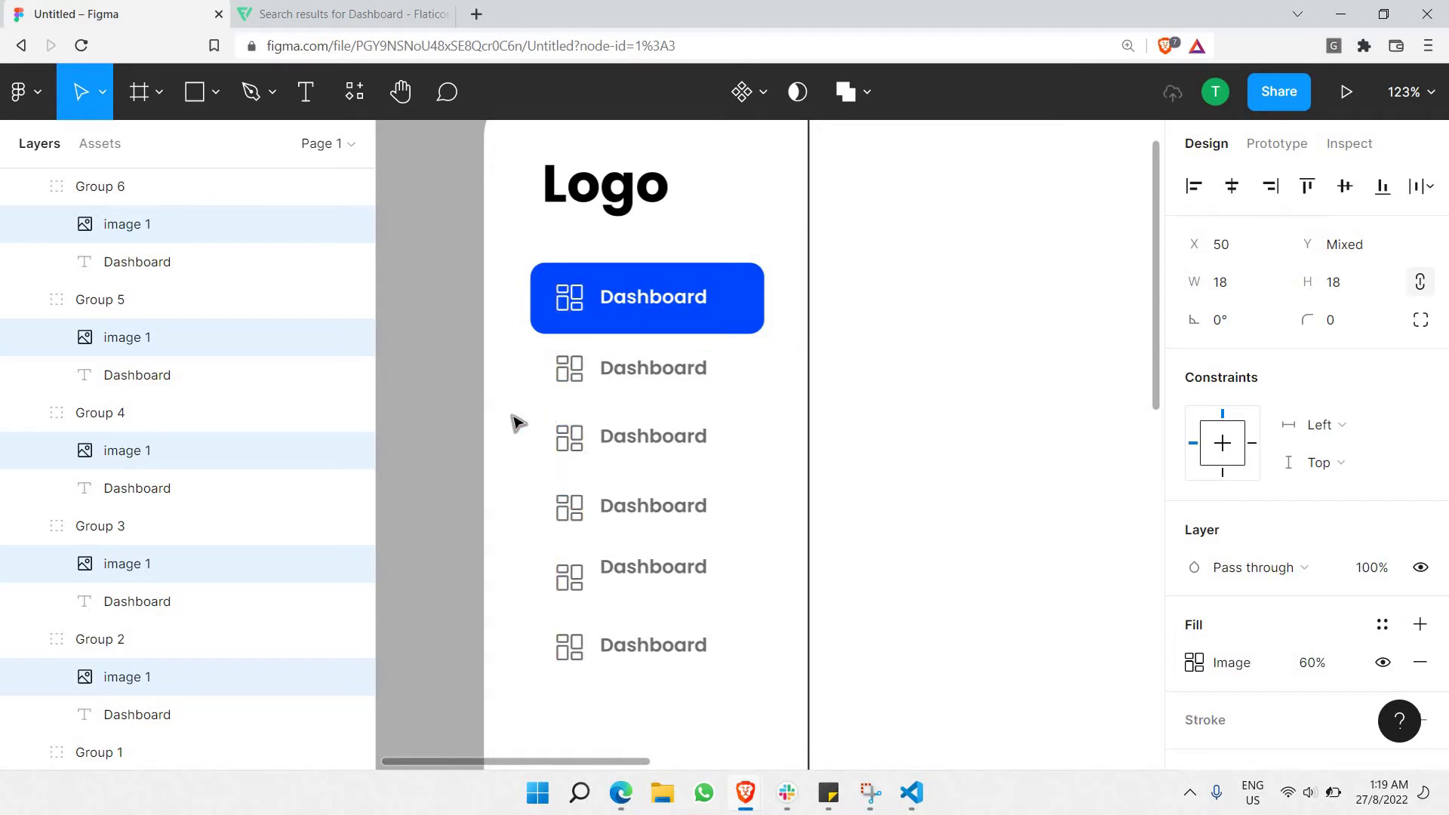
click(400, 416)
scroll(400, 416, down, 2)
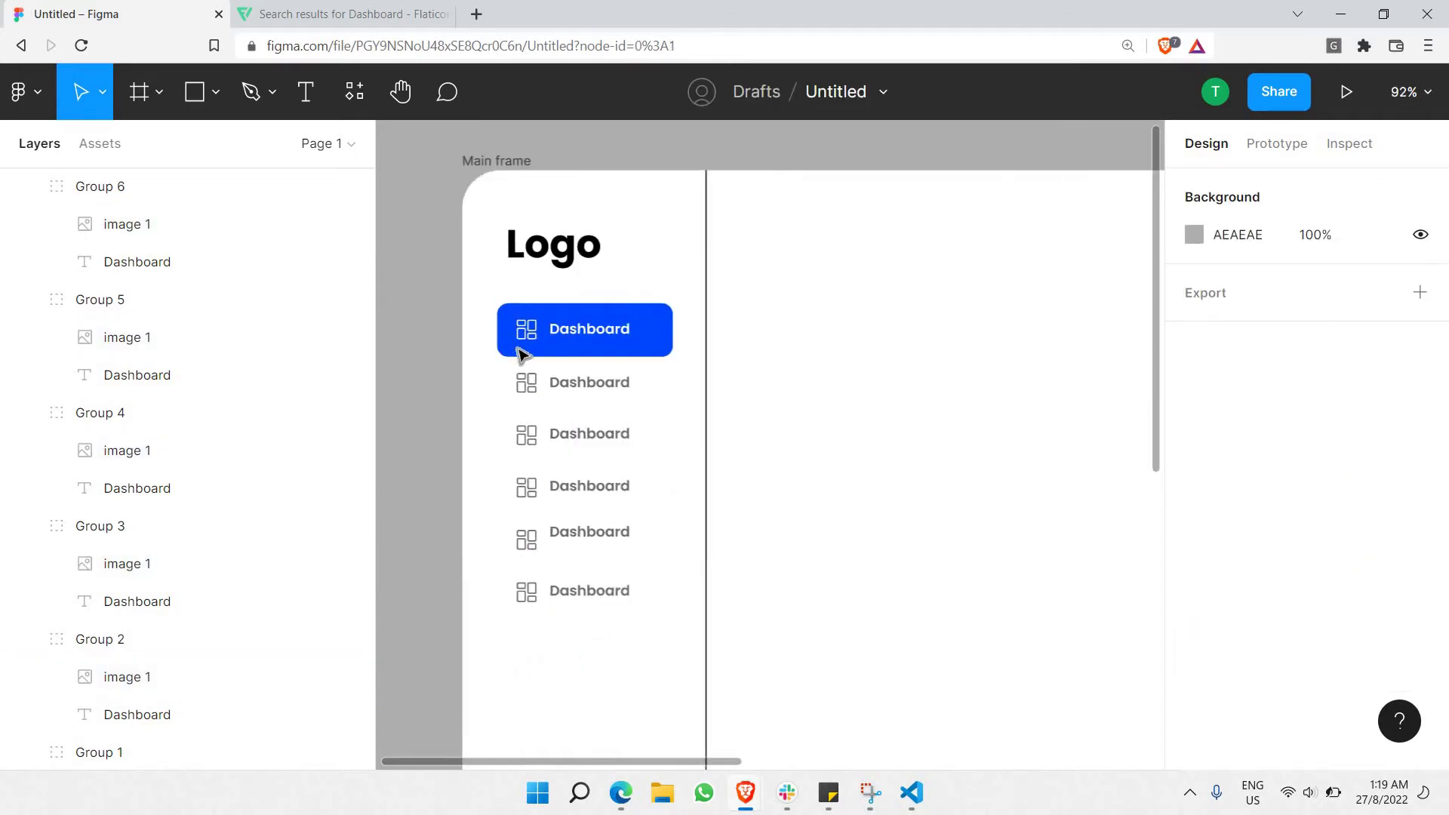
scroll(524, 355, down, 3)
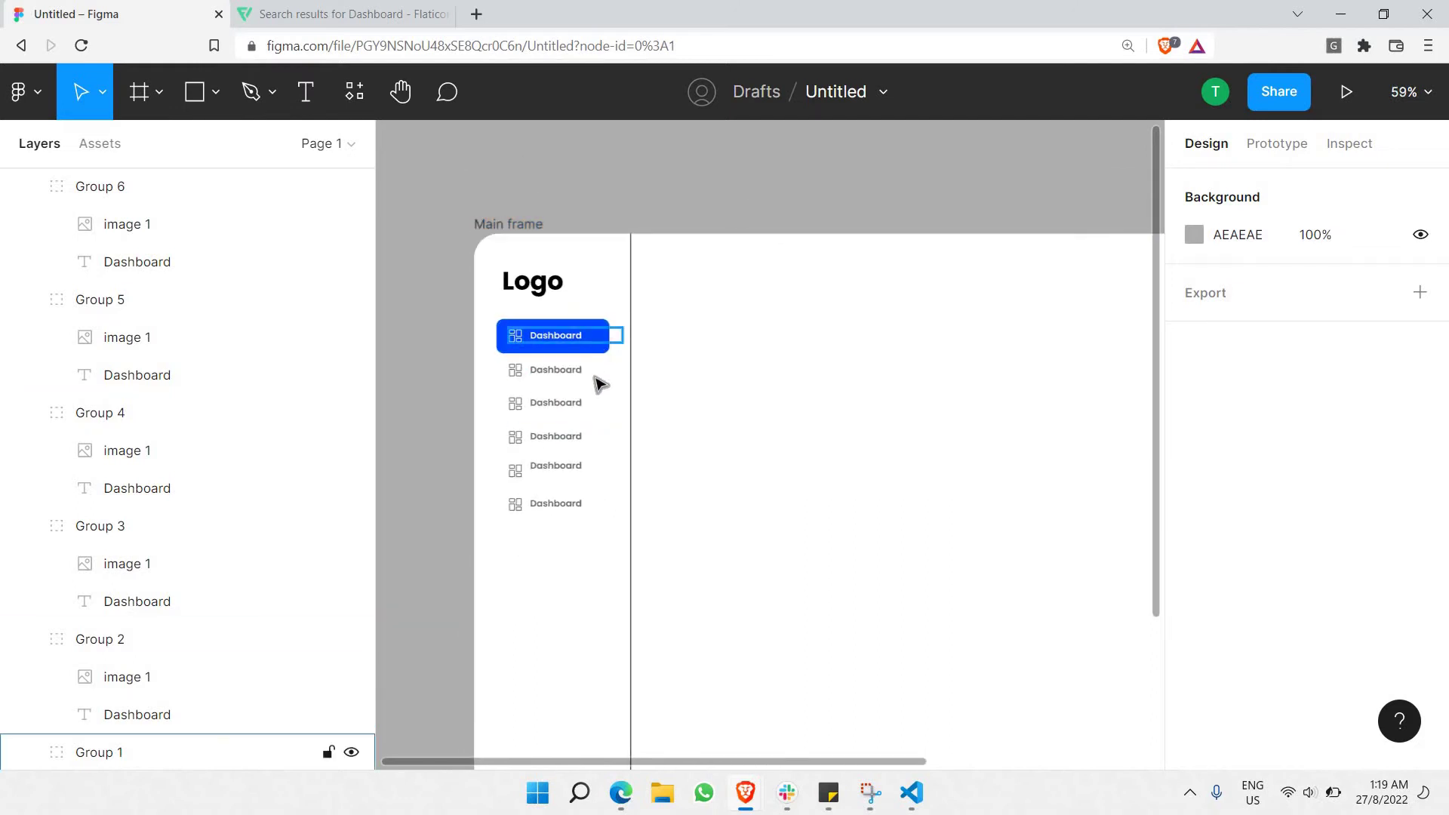
scroll(540, 382, up, 4)
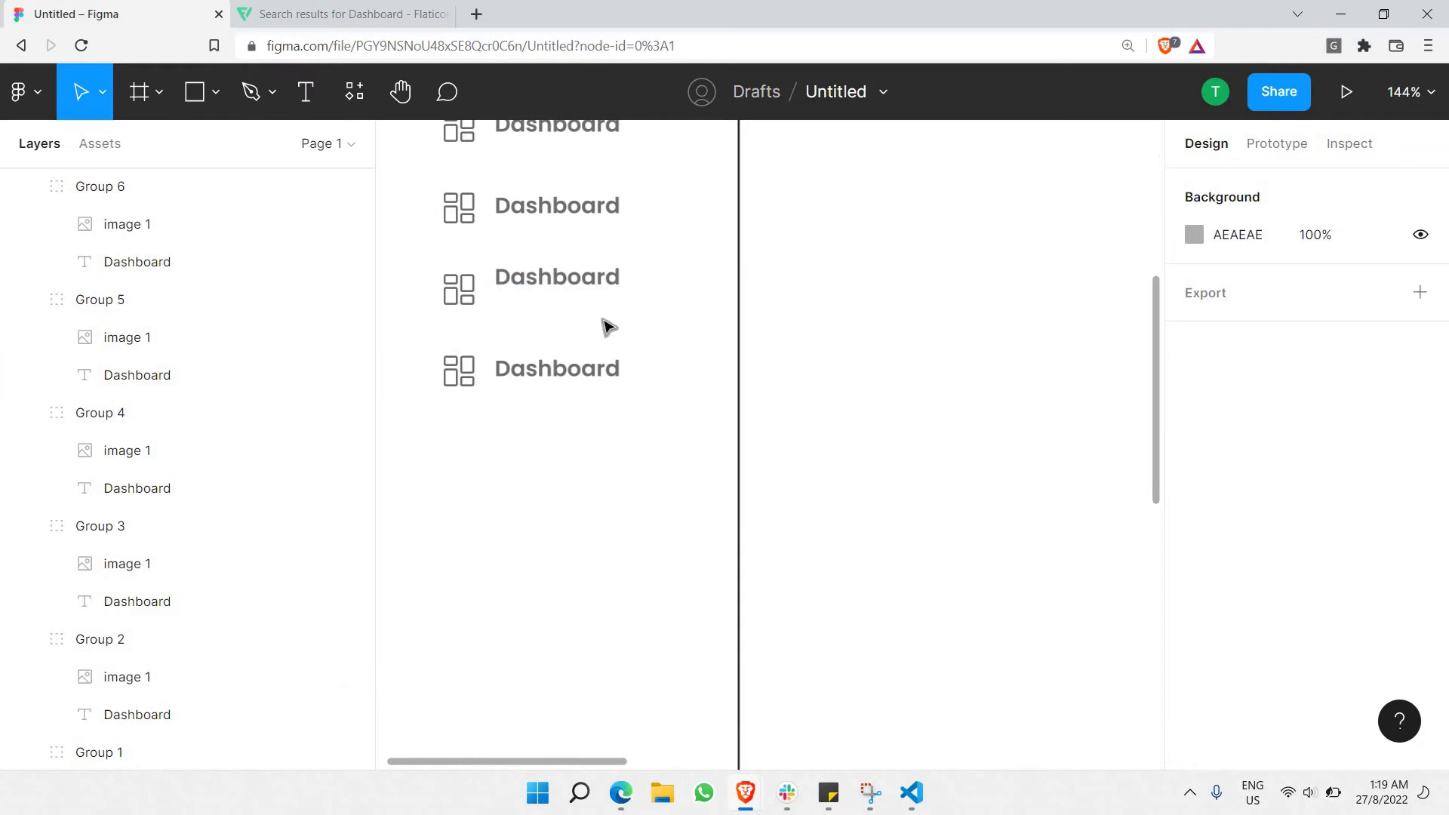
scroll(601, 297, down, 5)
scroll(601, 298, down, 1)
scroll(589, 347, up, 2)
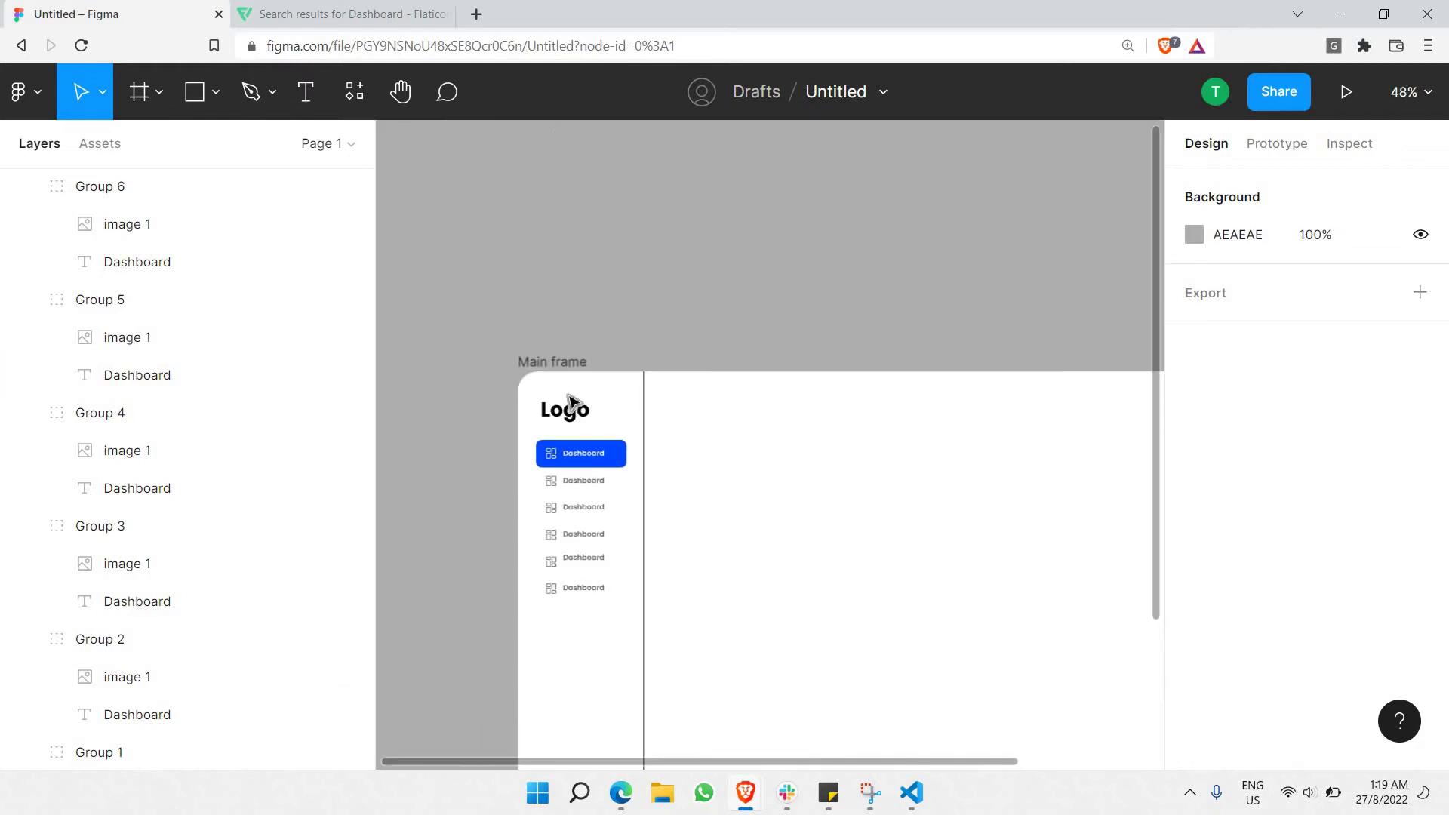
scroll(581, 406, down, 1)
scroll(583, 390, up, 3)
scroll(582, 386, down, 1)
scroll(585, 387, down, 3)
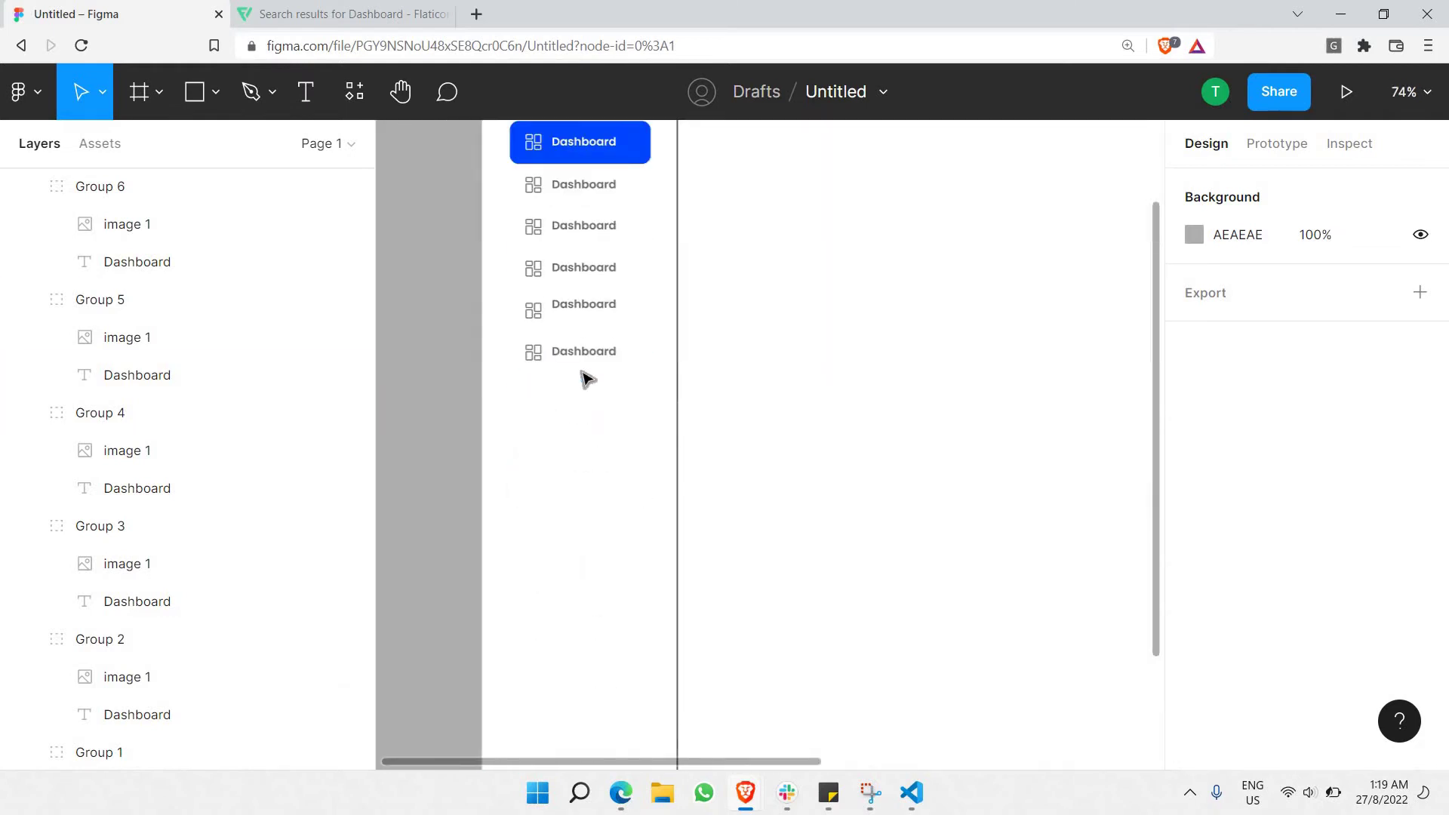
scroll(576, 405, down, 2)
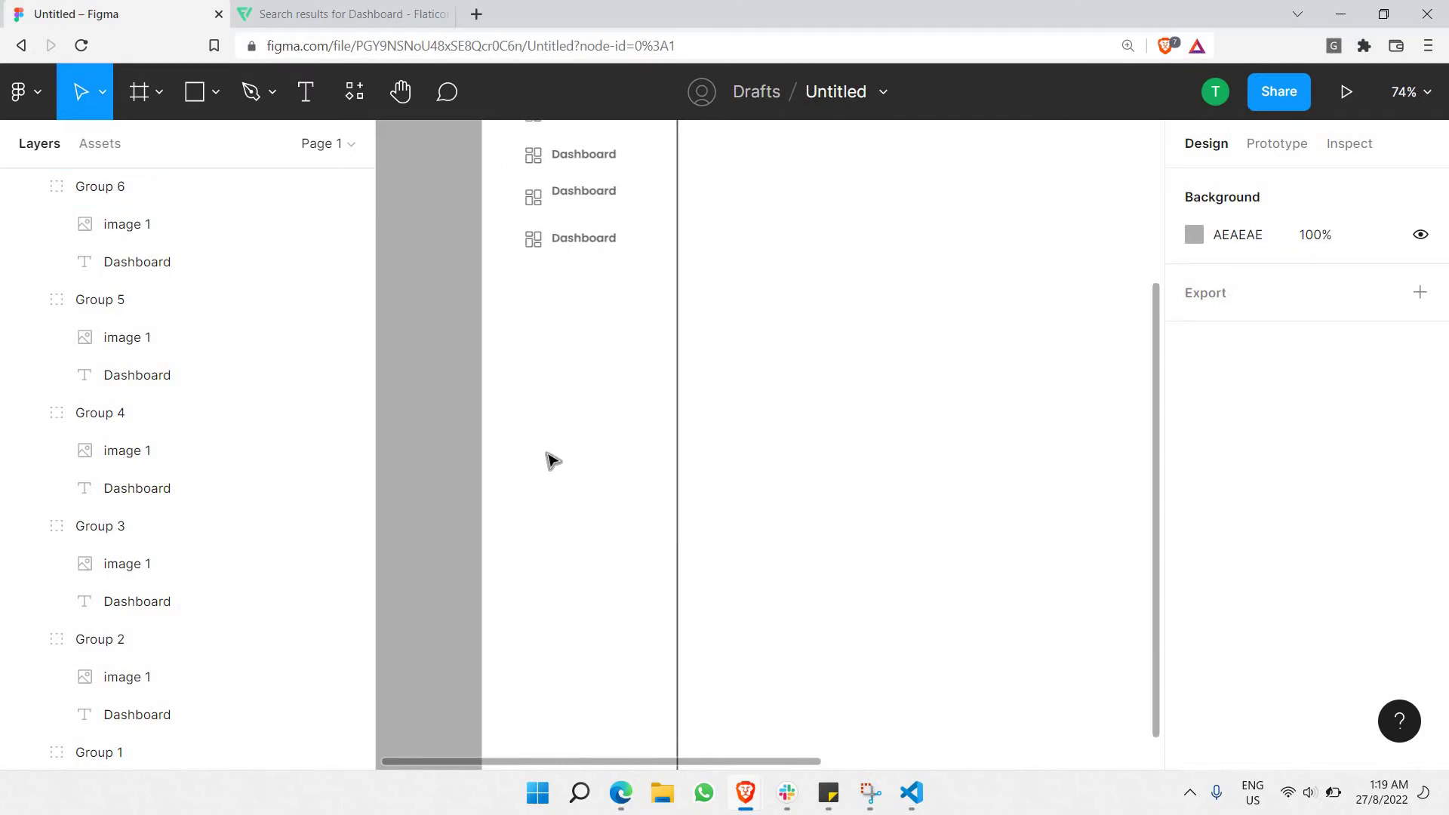
scroll(550, 459, down, 2)
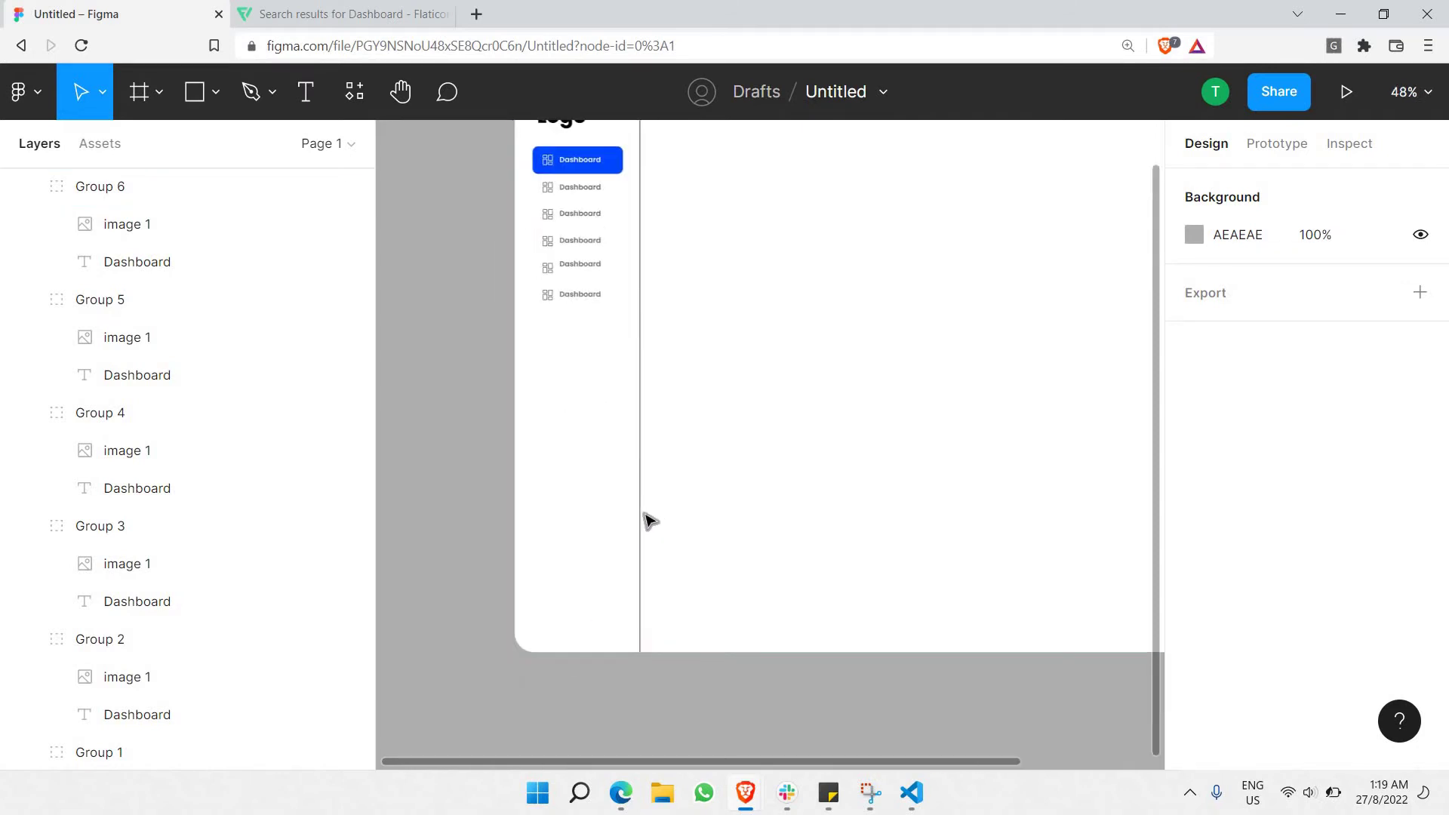
click(590, 294)
Paste copies of Groups 5 and 6 and place them at the bottom of the sidebar.
shift+click(593, 273)
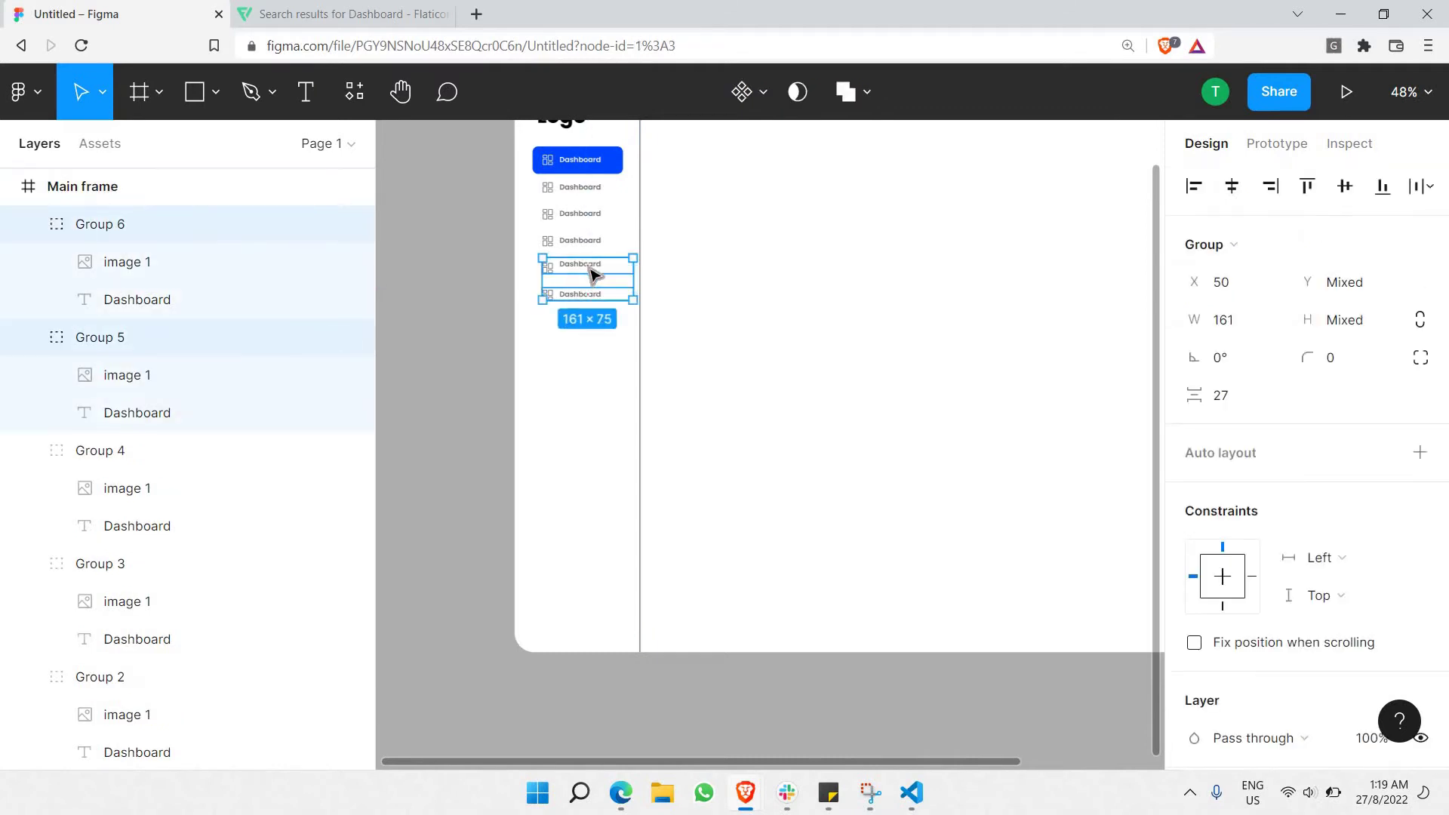
key(ctrl+v)
drag(611, 281, 607, 593)
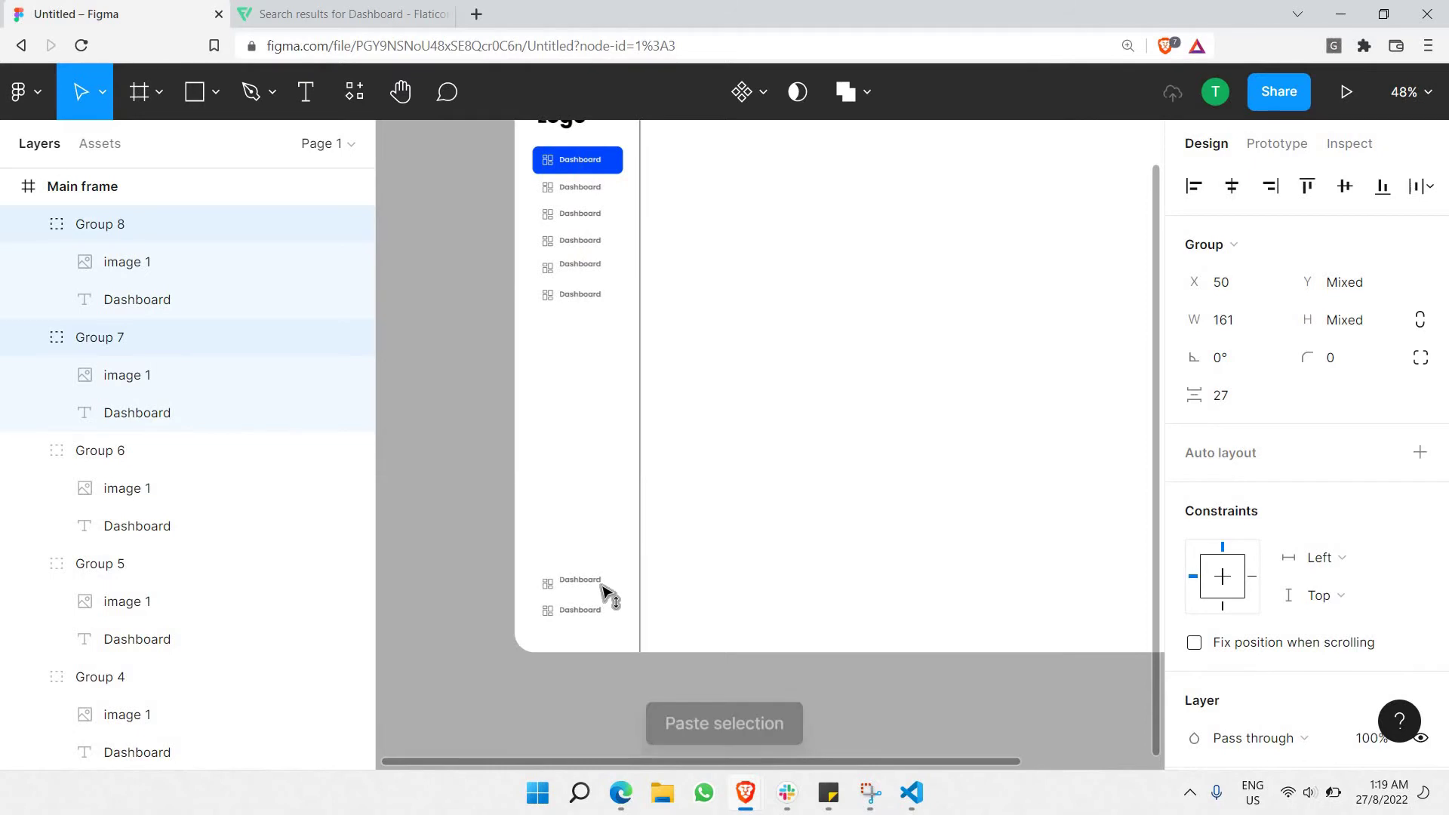
click(608, 285)
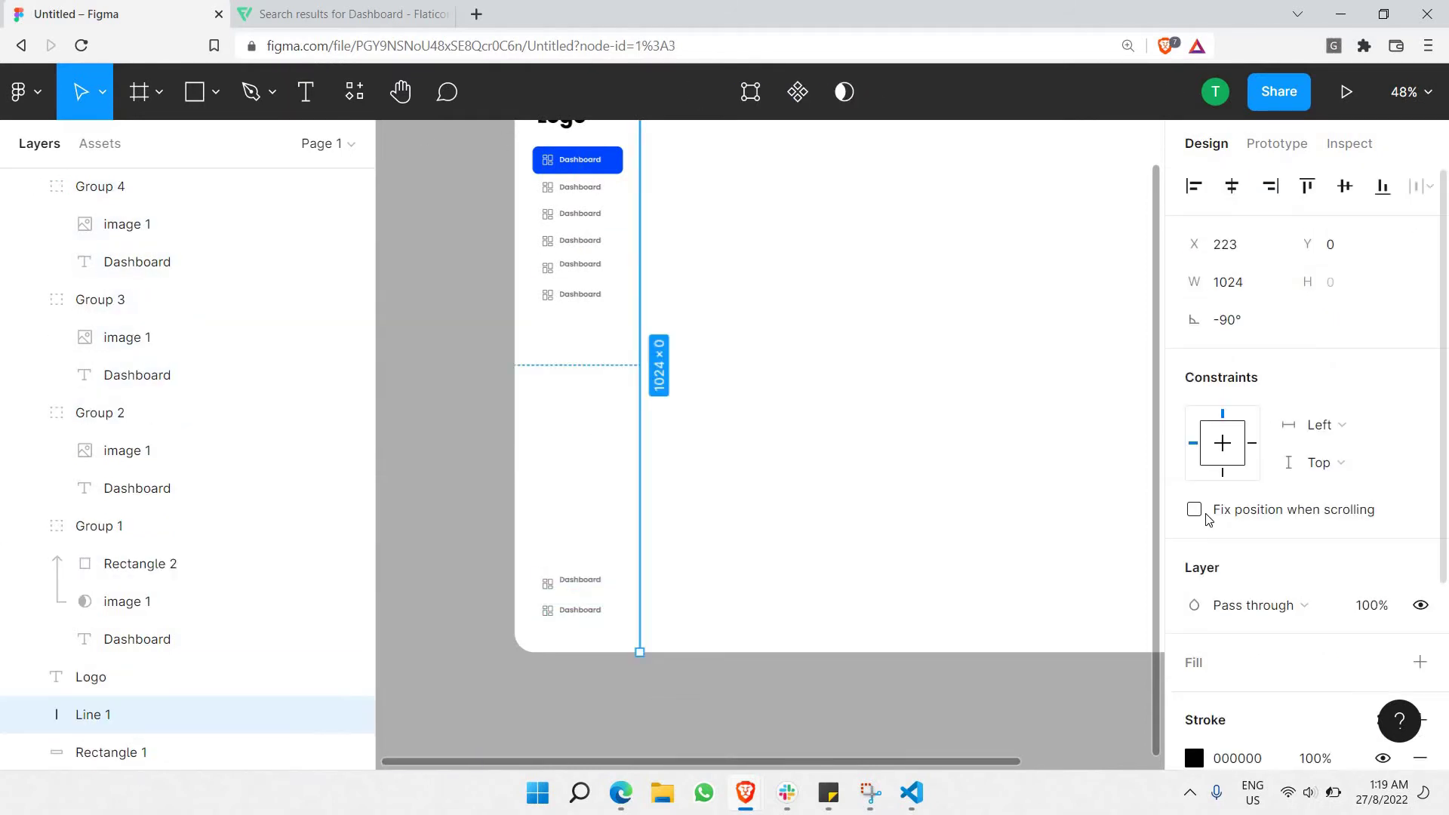
scroll(1266, 558, down, 3)
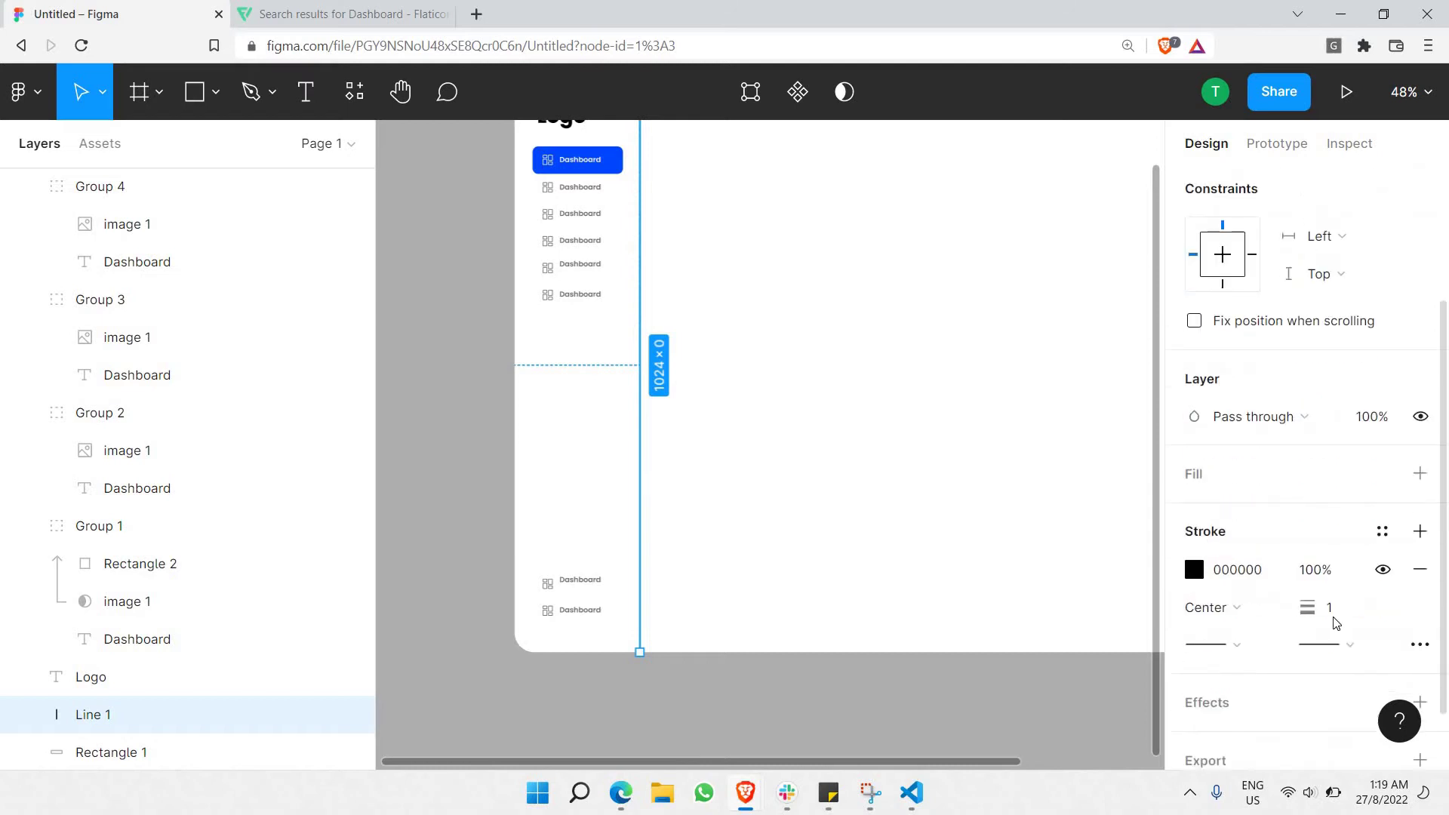
click(1311, 572)
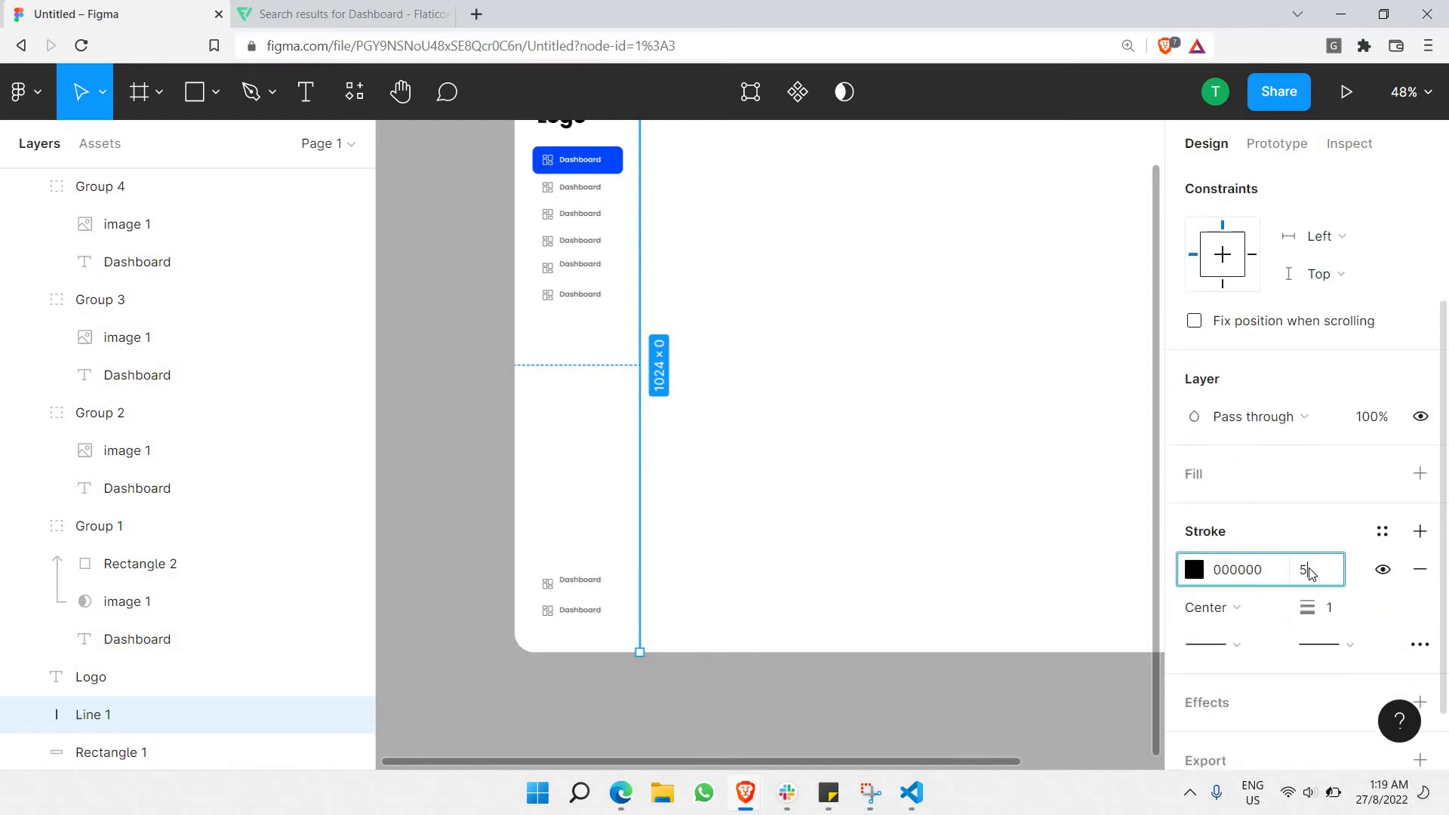
Give the vertical sidebar line a grey A8A8A8 stroke at 50% opacity.
key(Return)
click(1200, 571)
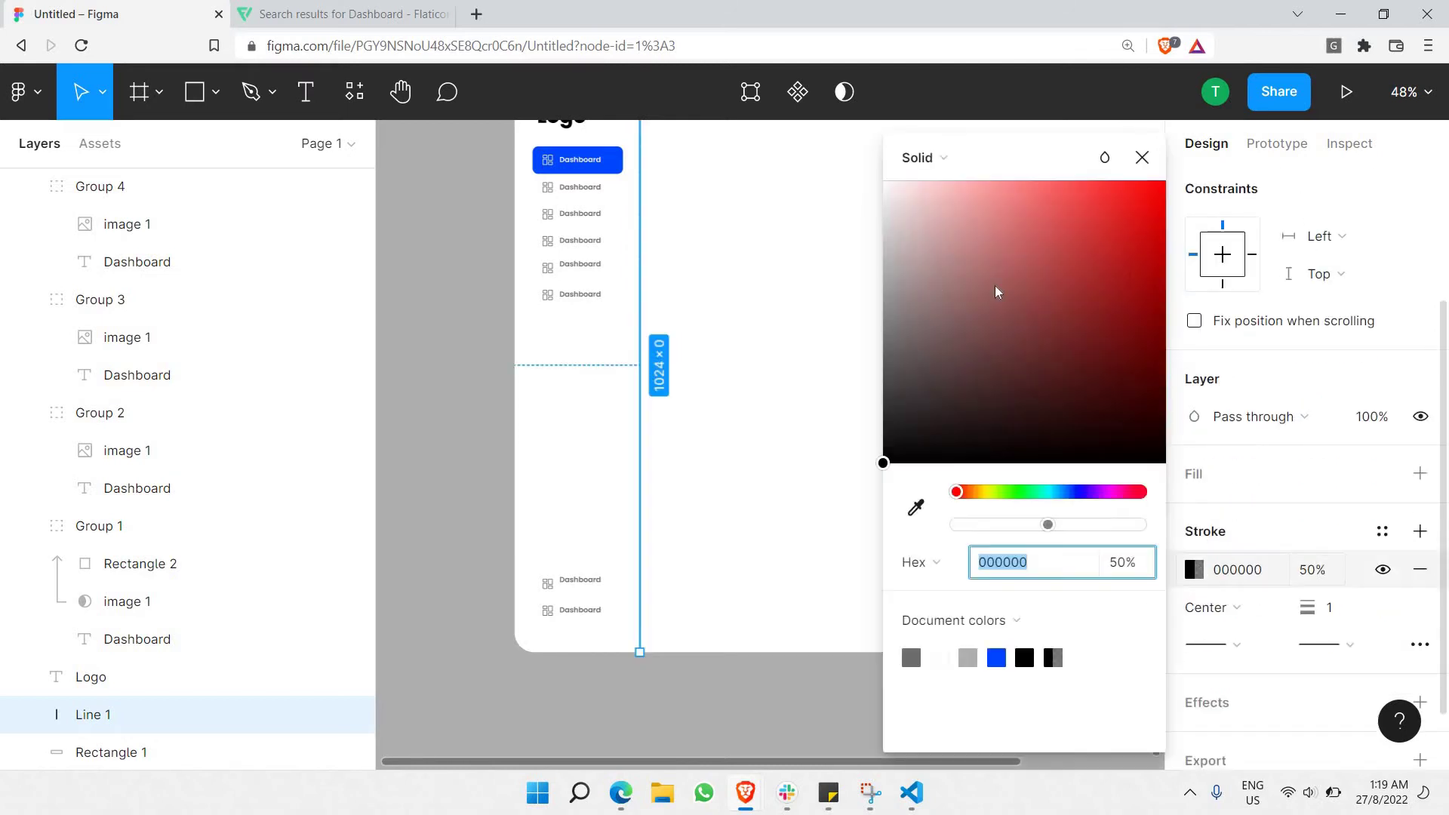
drag(995, 287, 703, 285)
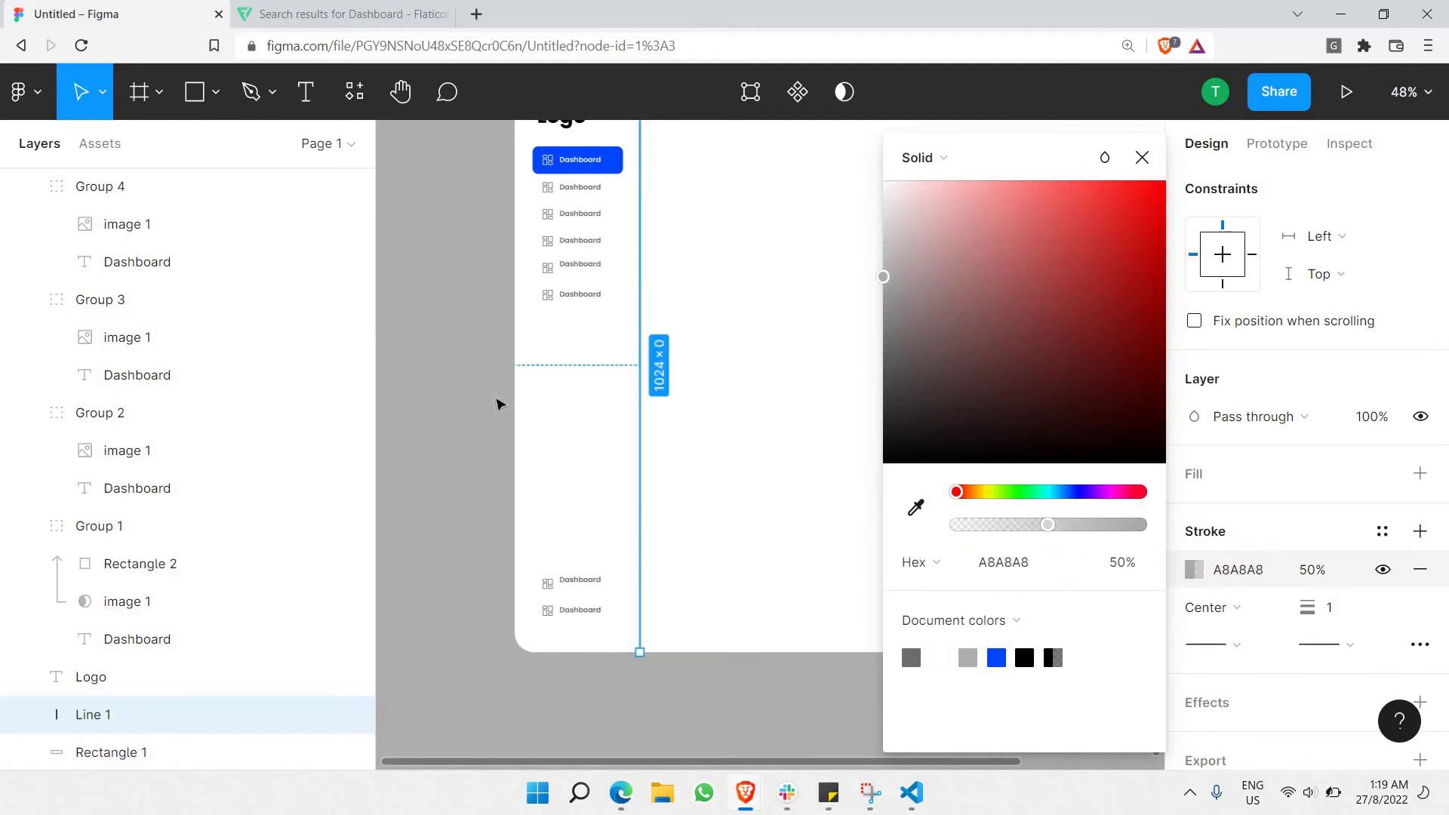
click(495, 402)
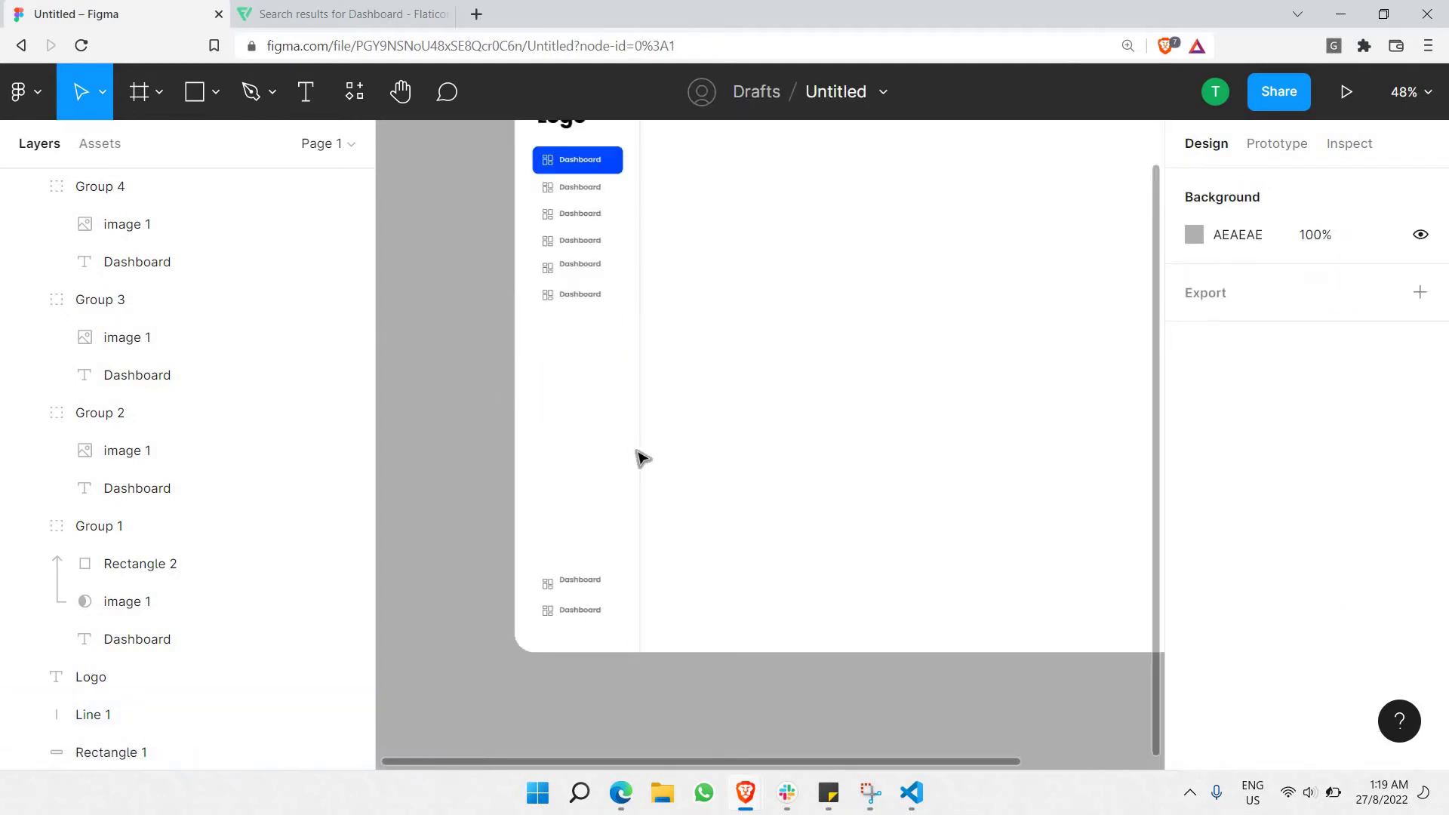
Duplicate the line and reshape the copy into a horizontal divider above the bottom two items.
click(640, 453)
key(ctrl+c)
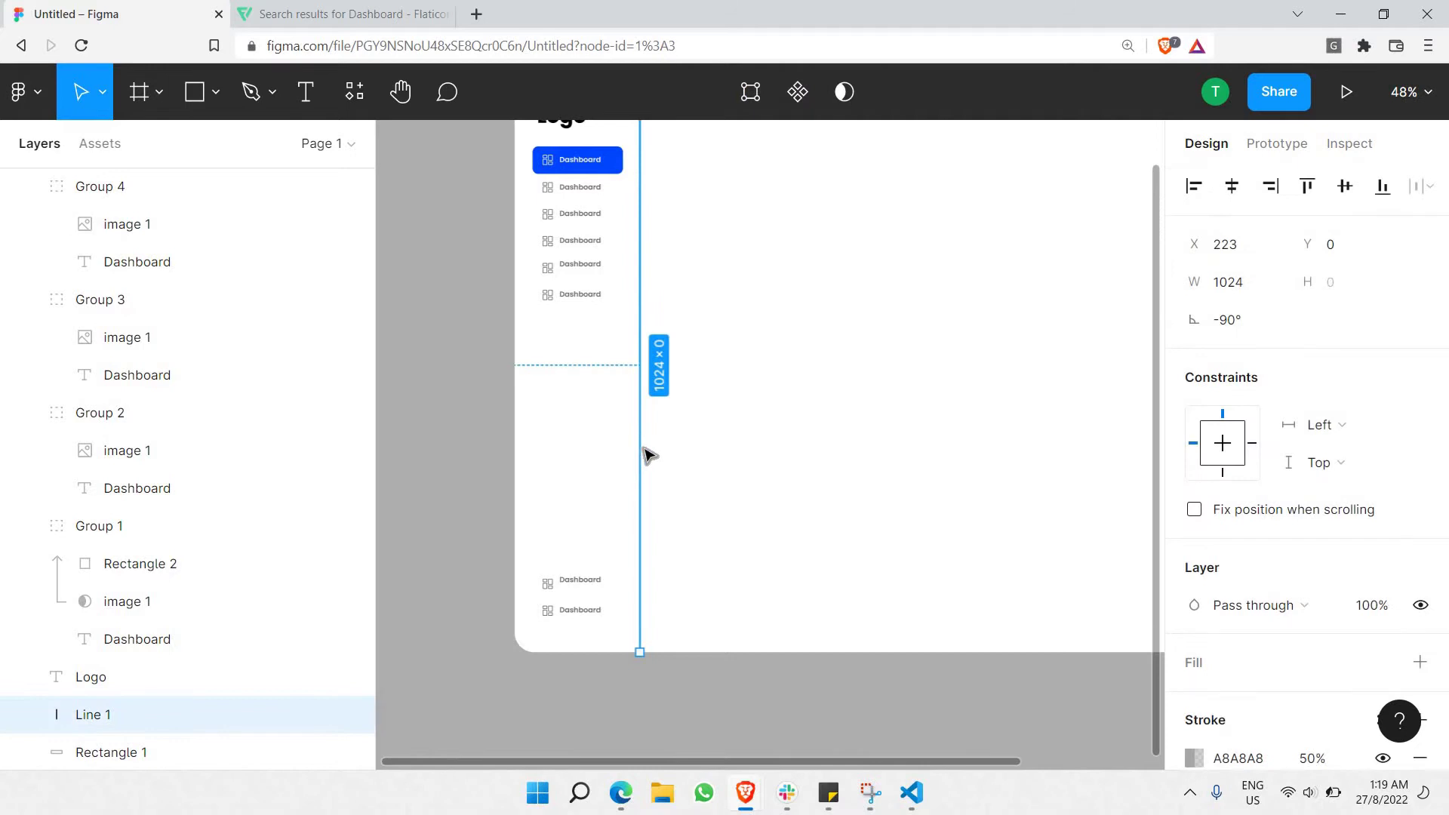
key(ctrl+v)
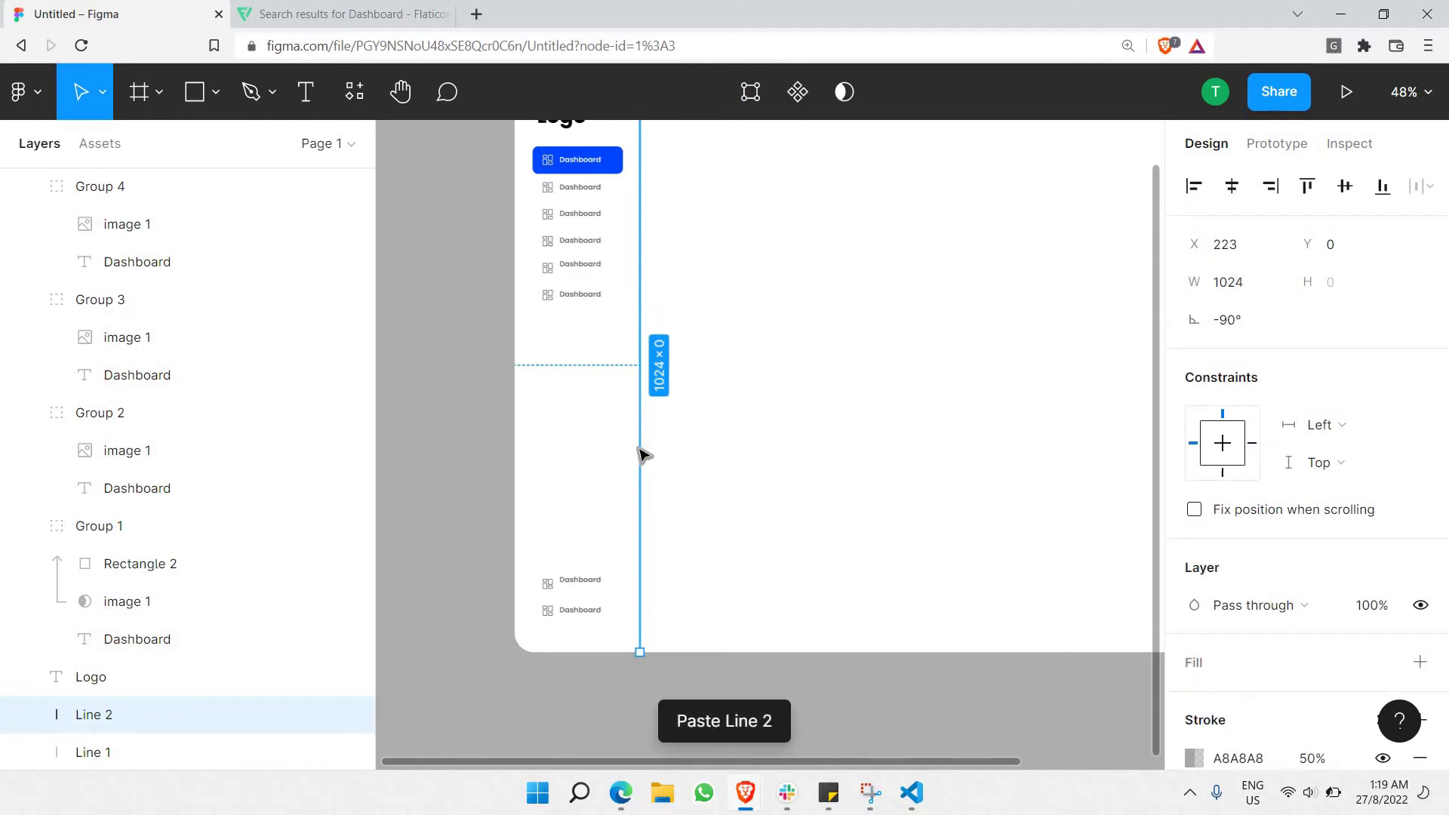
drag(640, 448, 728, 469)
scroll(748, 311, down, 2)
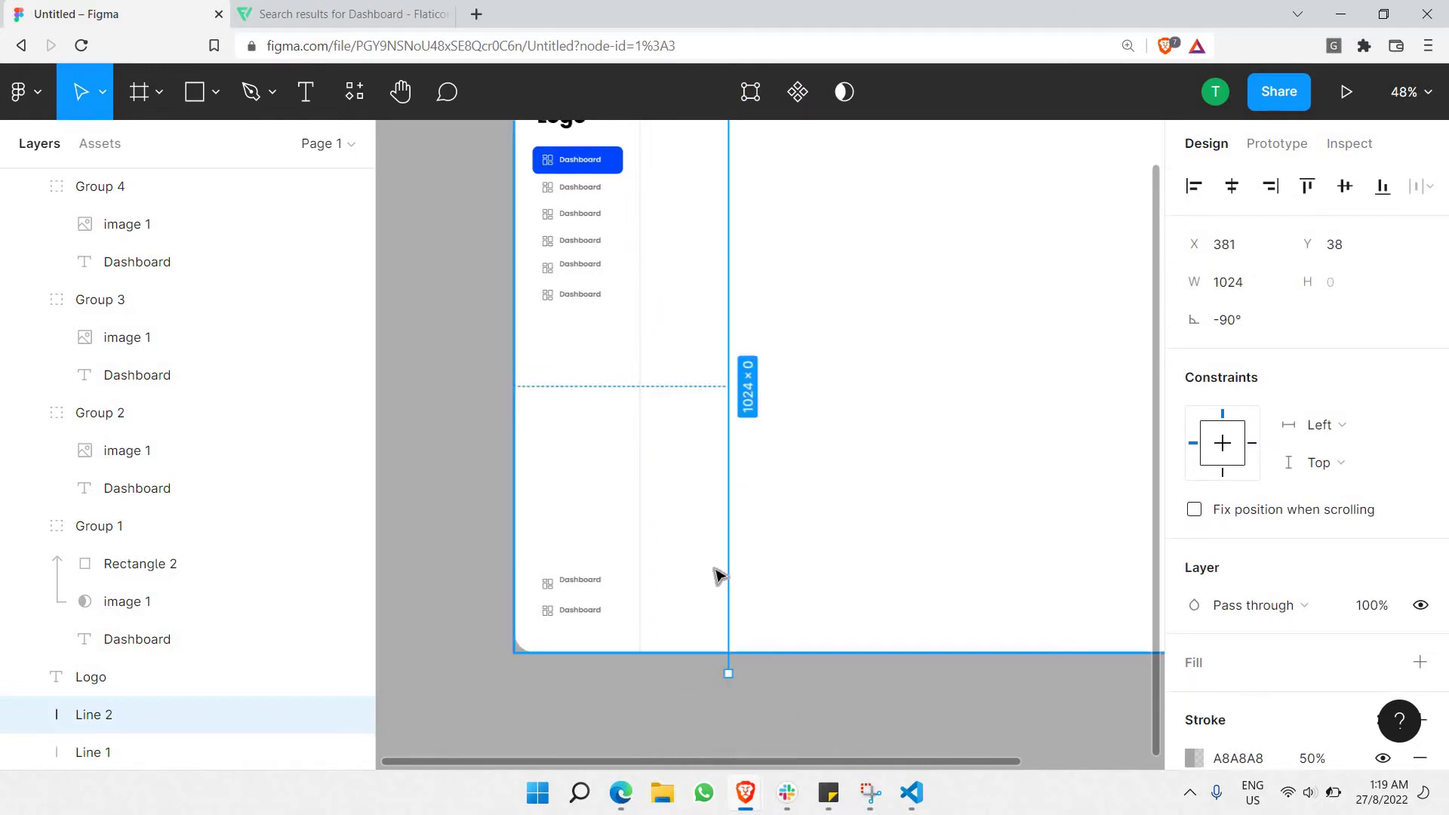
drag(739, 533, 608, 442)
drag(738, 184, 686, 435)
click(682, 479)
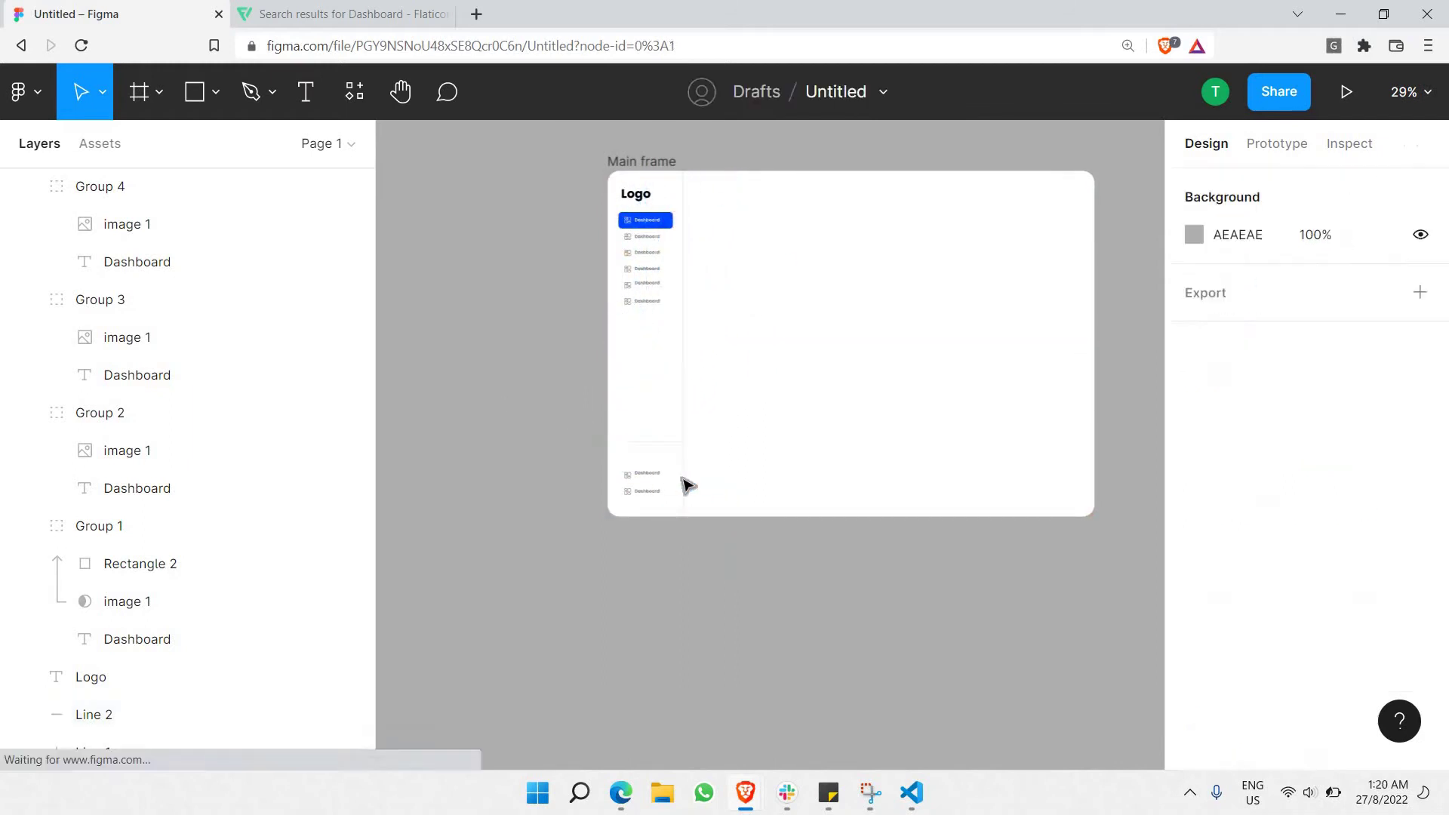
scroll(681, 479, up, 2)
scroll(682, 482, up, 2)
click(624, 505)
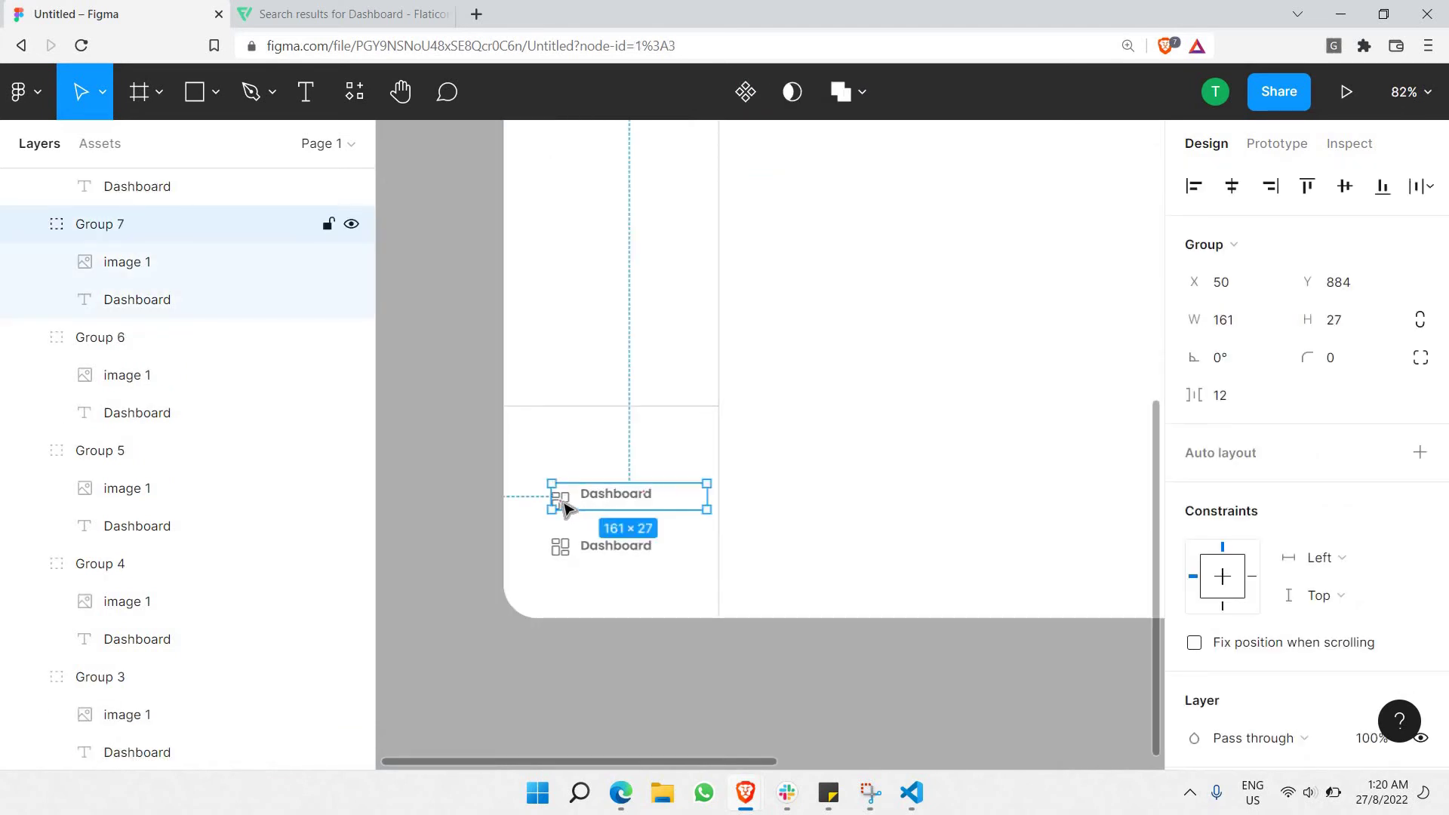
Move the two bottom copied Dashboard items up slightly.
double_click(565, 504)
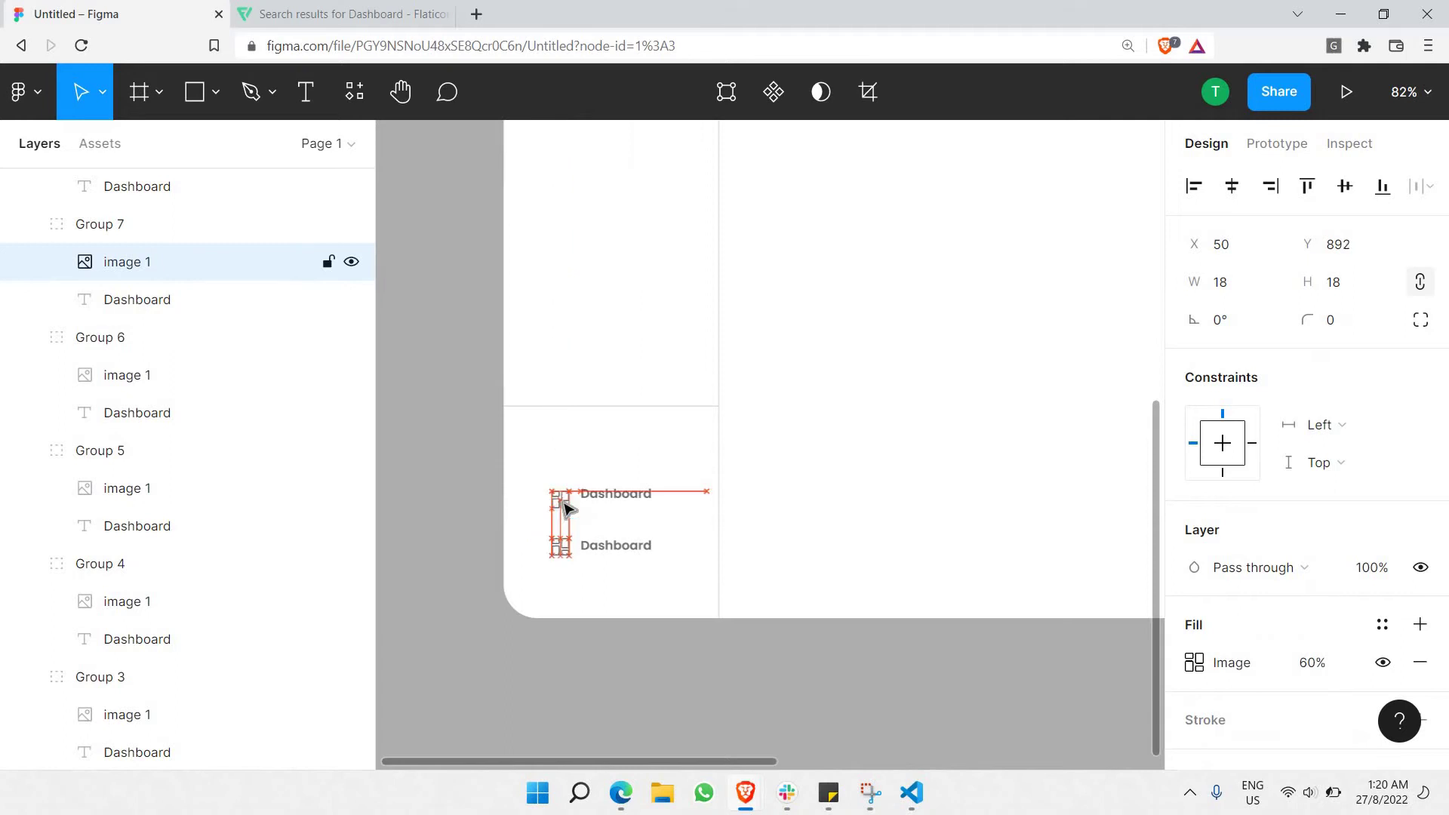
click(568, 546)
double_click(566, 545)
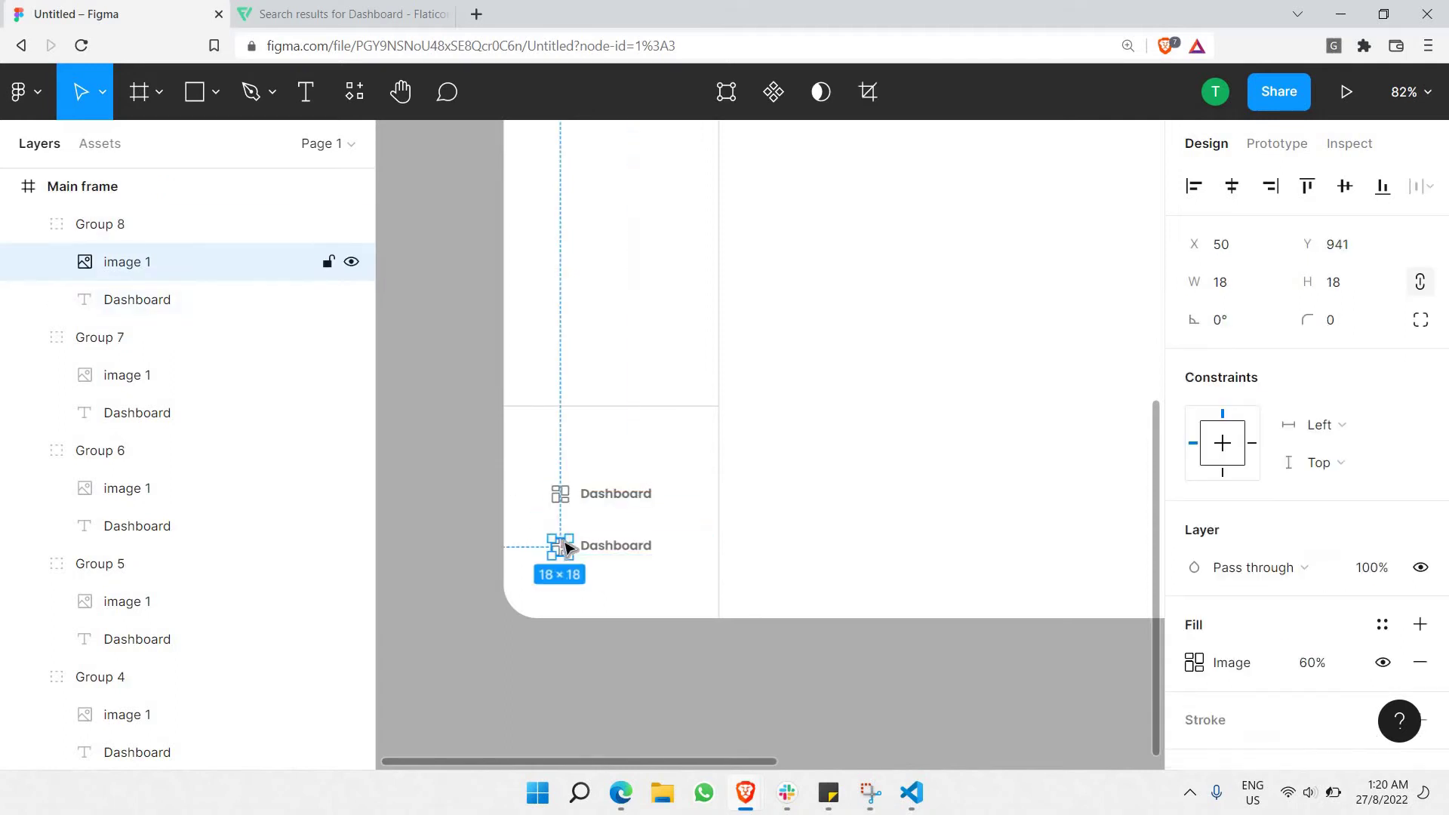
click(459, 556)
click(626, 543)
shift+click(626, 498)
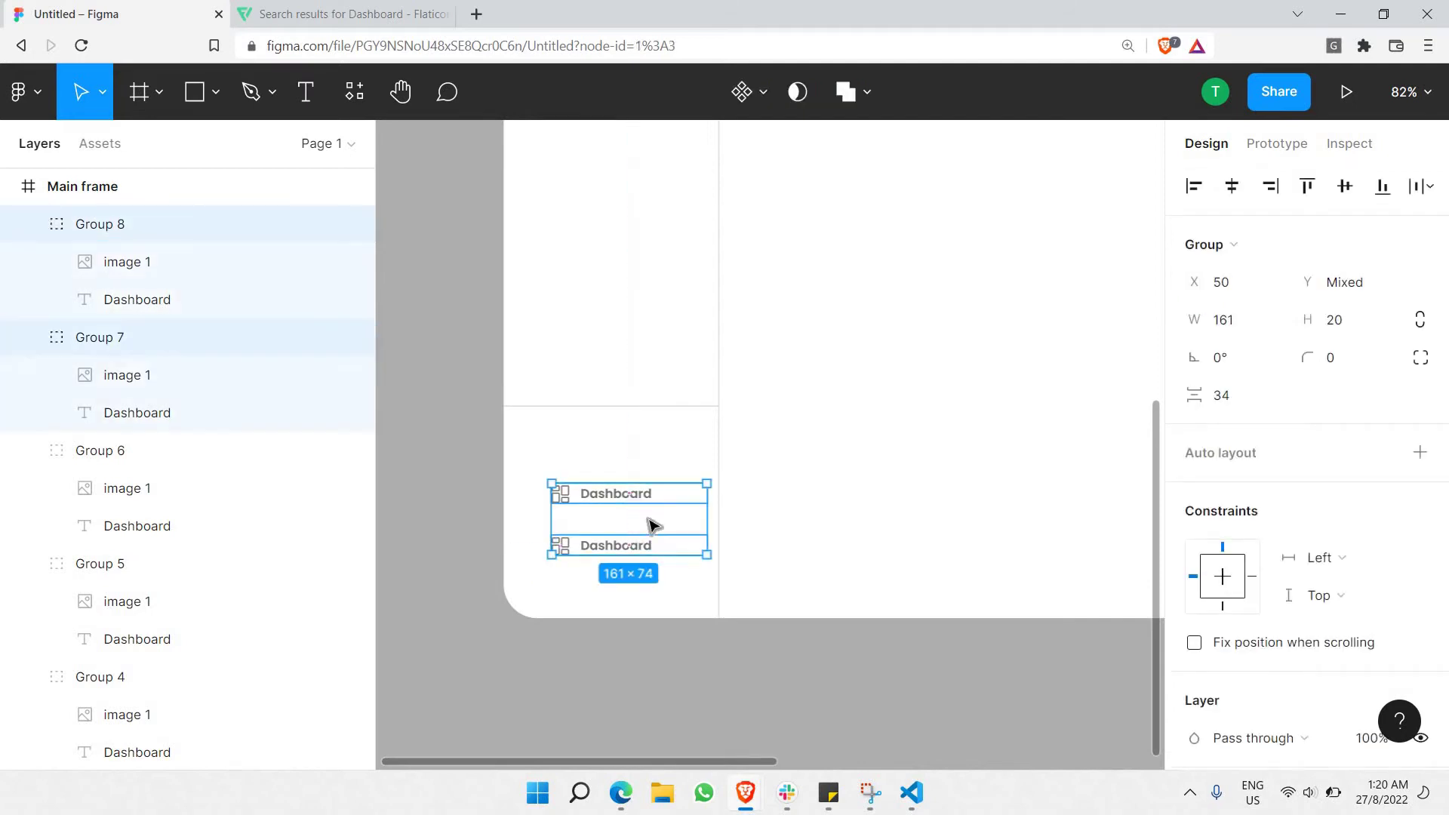
drag(656, 501, 643, 487)
Relabel the two bottom items Settings and Logout.
double_click(641, 482)
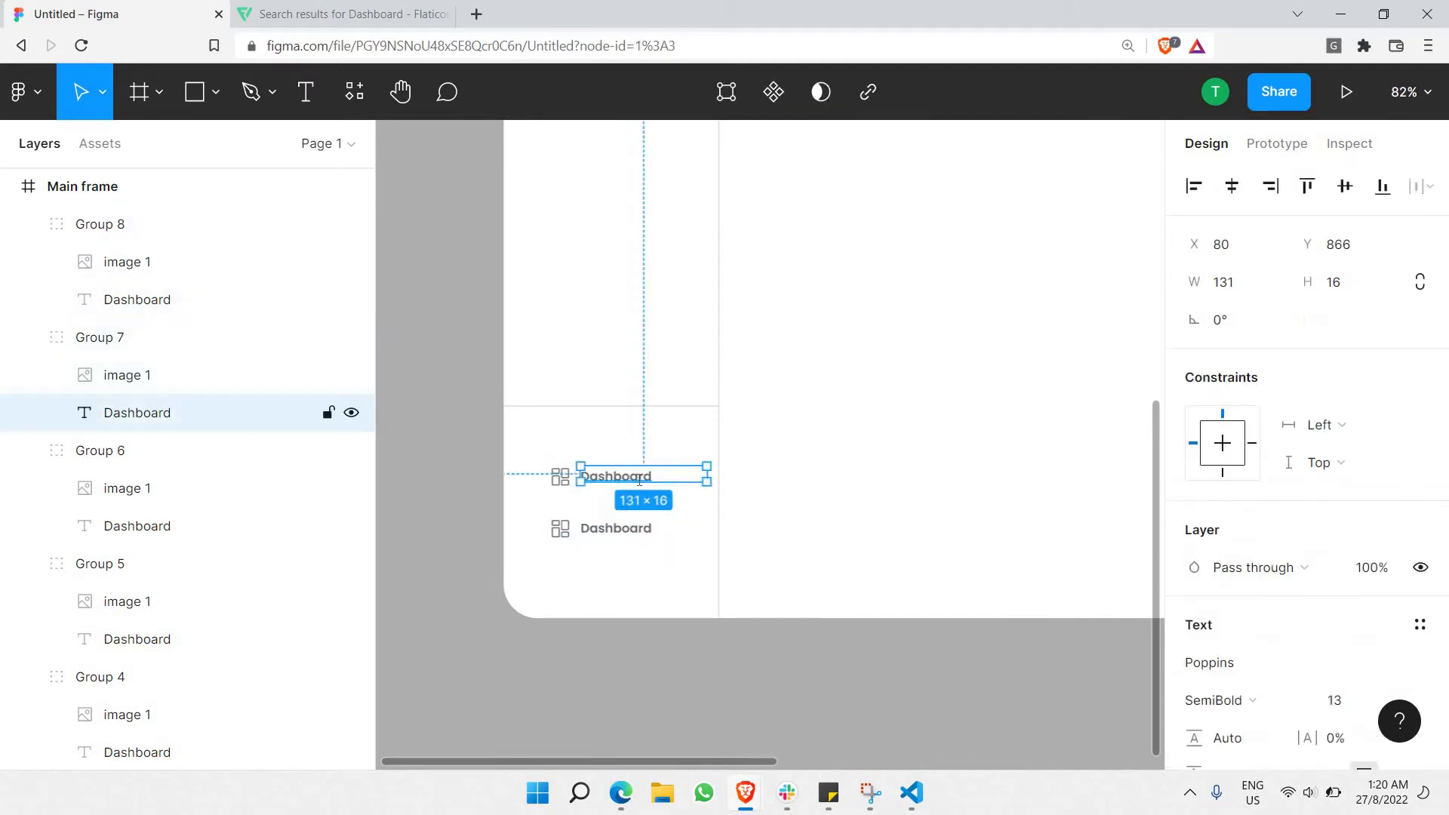
double_click(639, 480)
text(Settings)
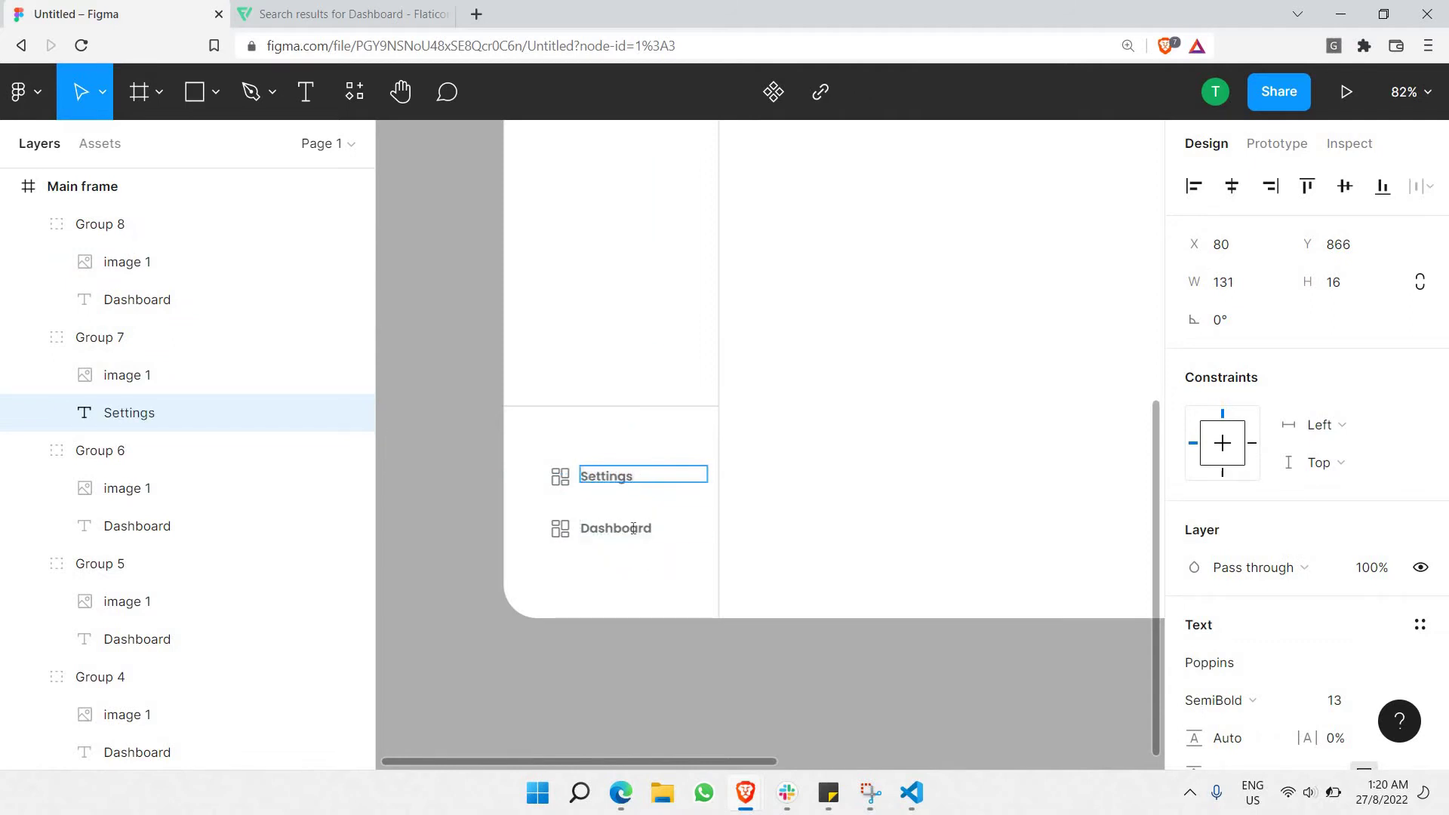
double_click(633, 529)
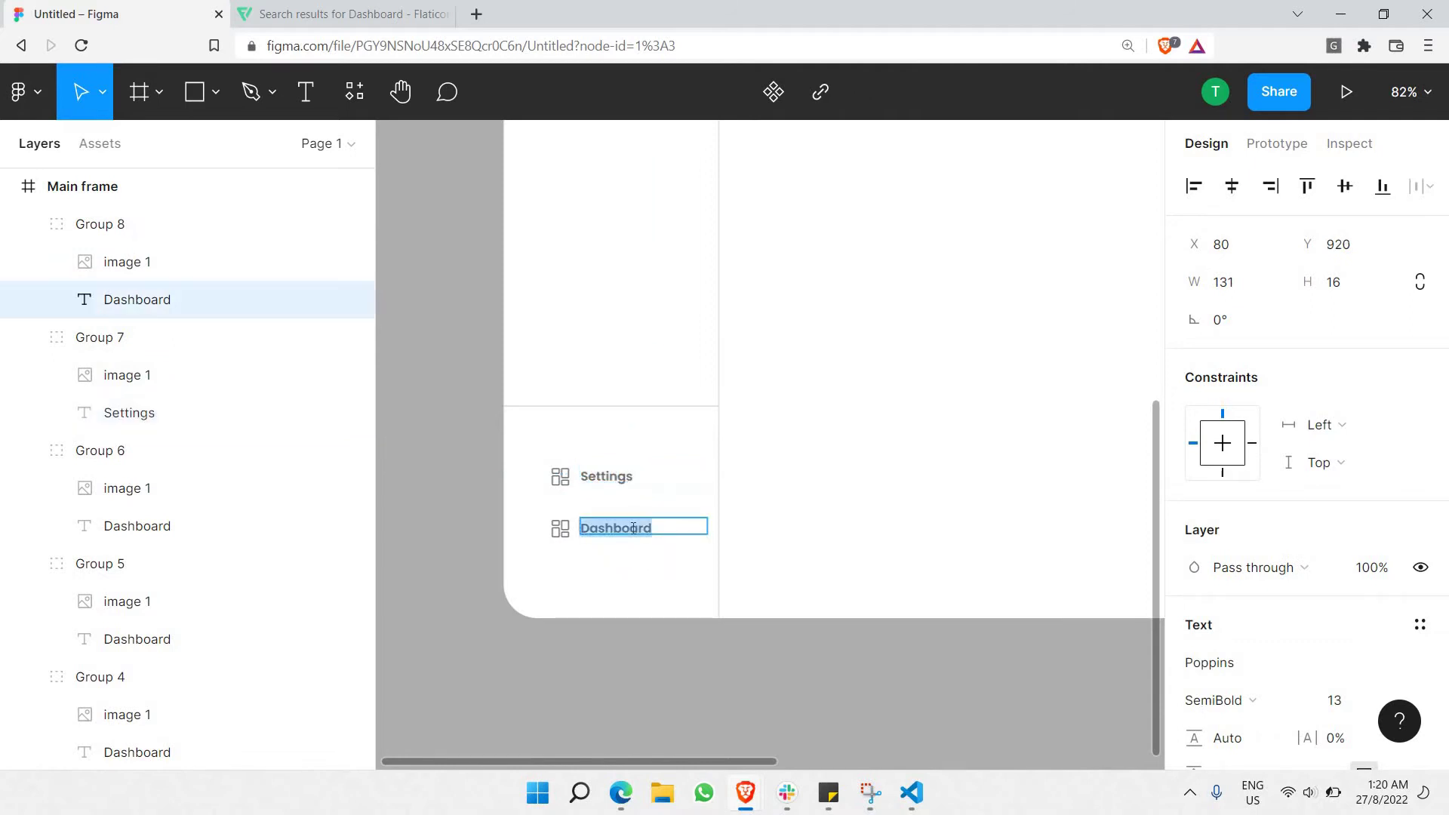
text(Lo)
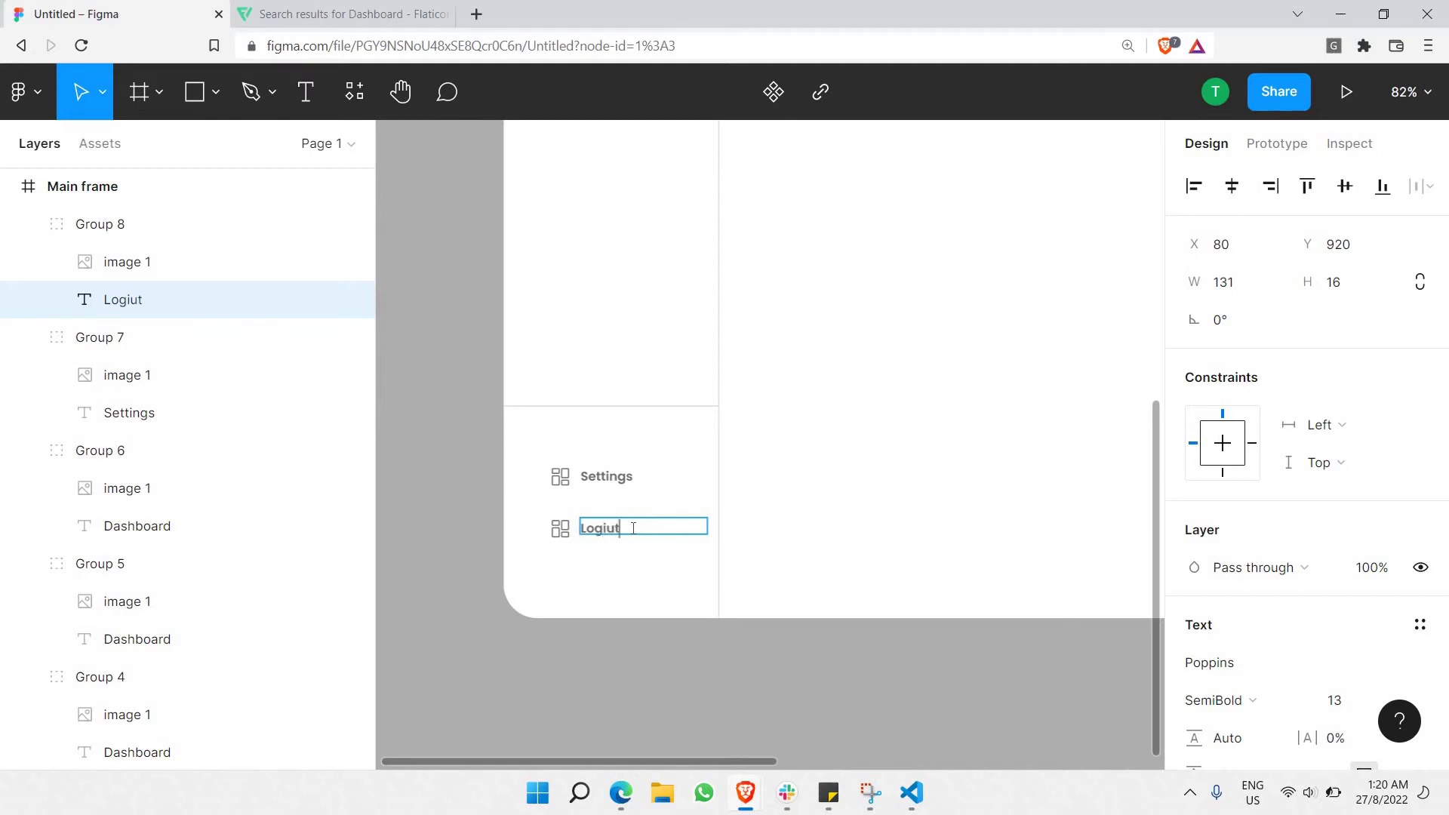
text(gout)
click(424, 466)
scroll(553, 459, down, 5)
scroll(501, 673, up, 6)
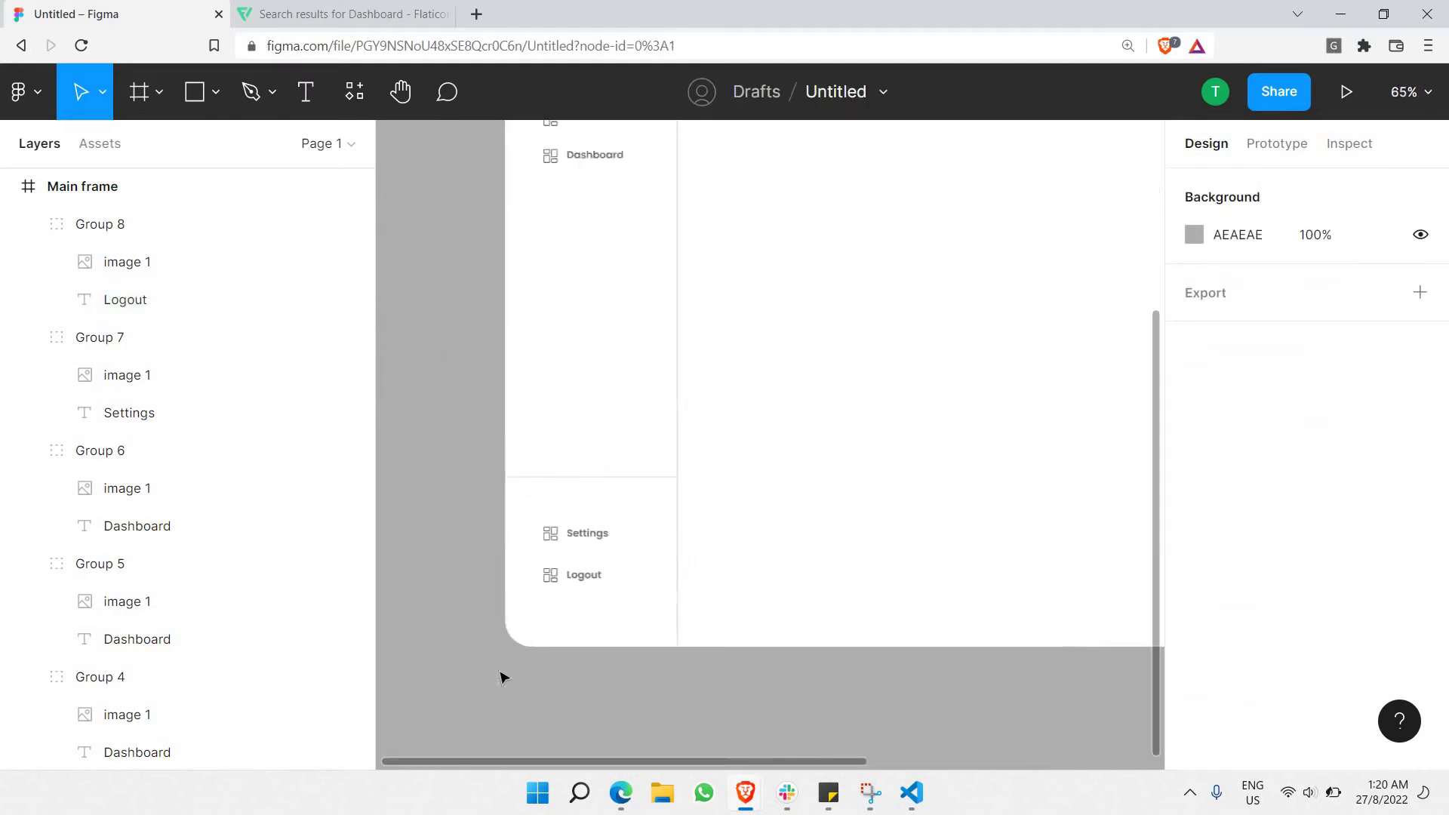
scroll(541, 686, down, 3)
scroll(492, 246, down, 2)
scroll(537, 392, down, 3)
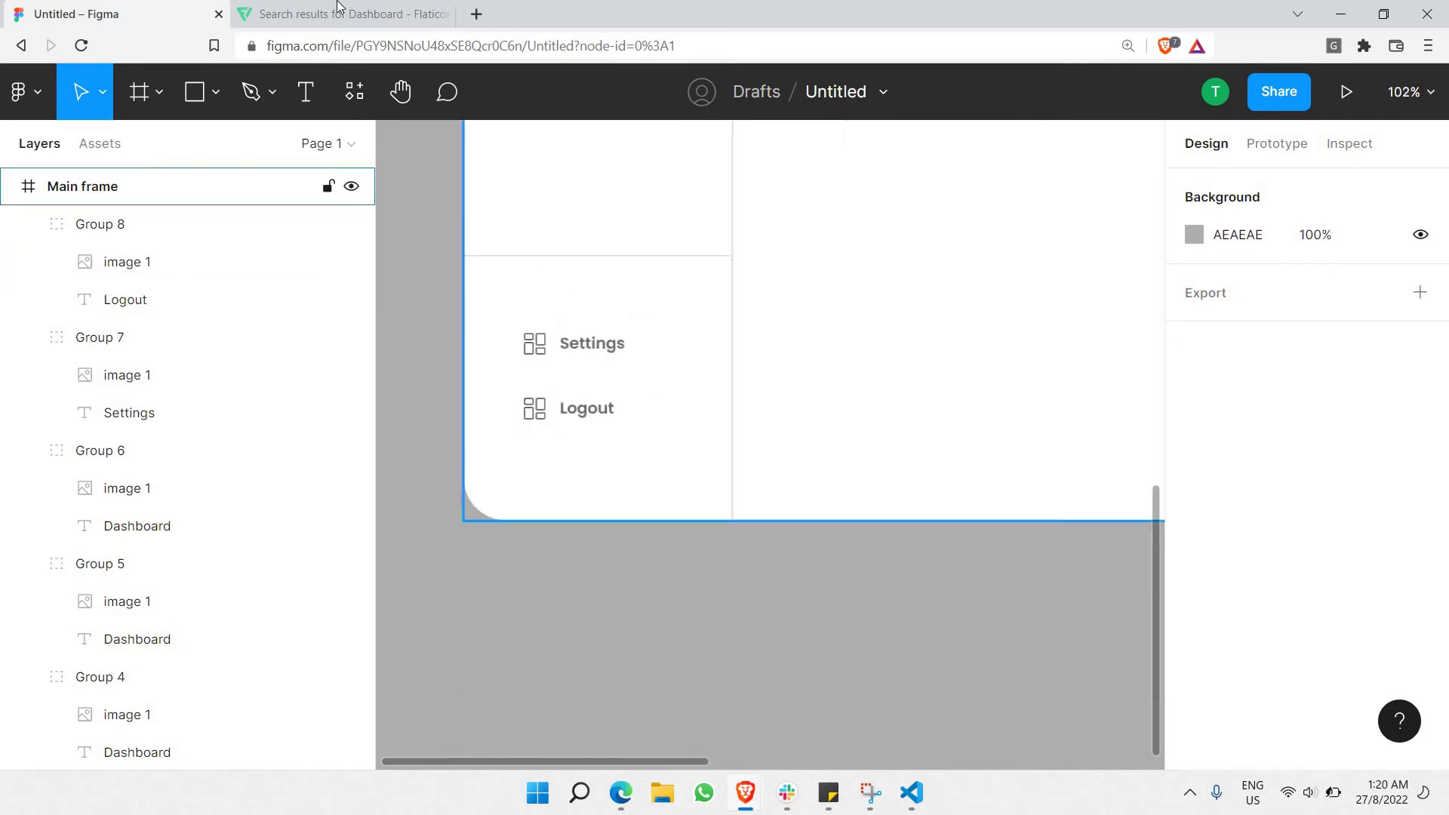
scroll(511, 324, up, 5)
scroll(549, 304, down, 3)
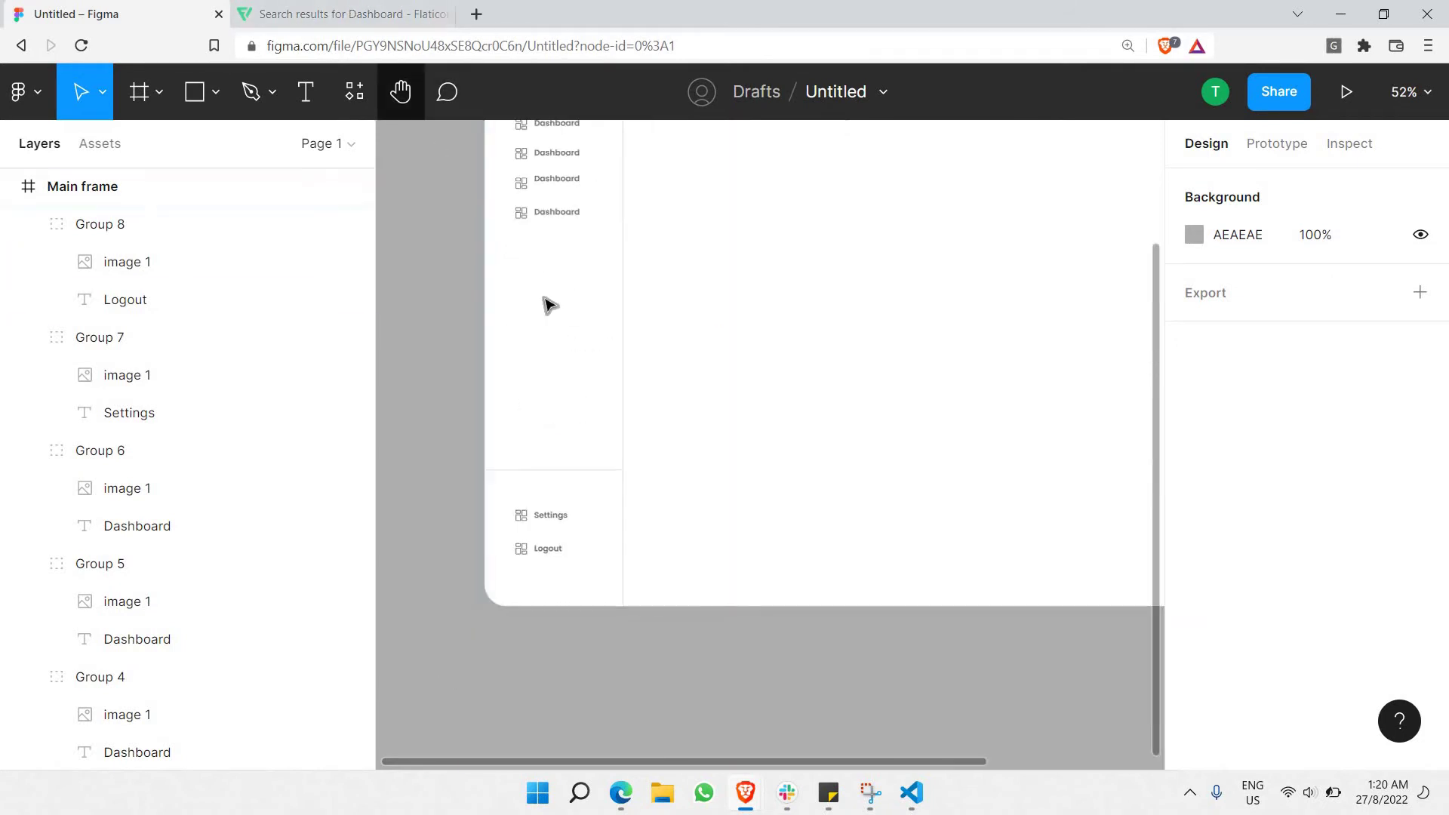
scroll(566, 472, up, 3)
scroll(566, 472, up, 3)
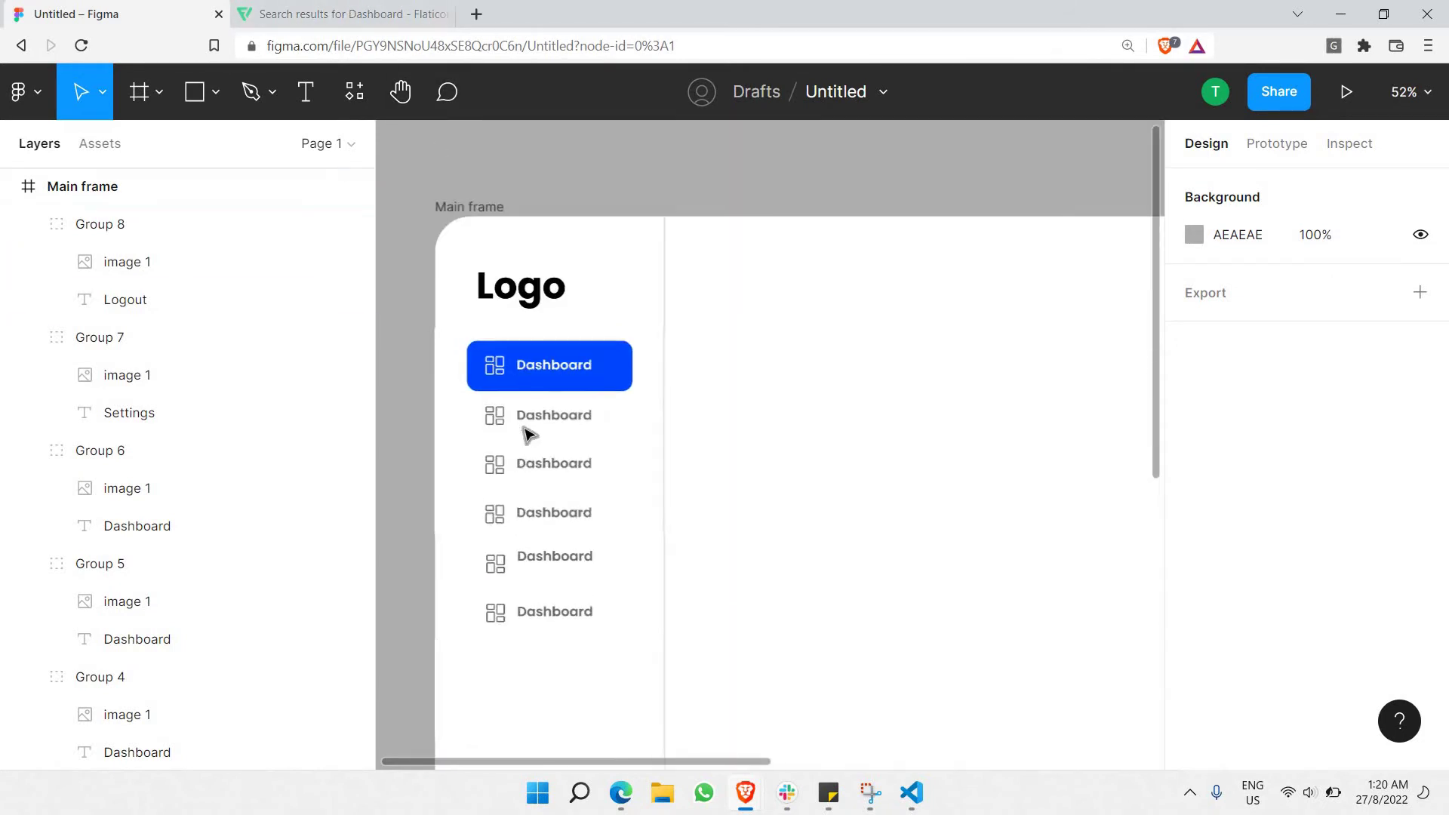
click(545, 562)
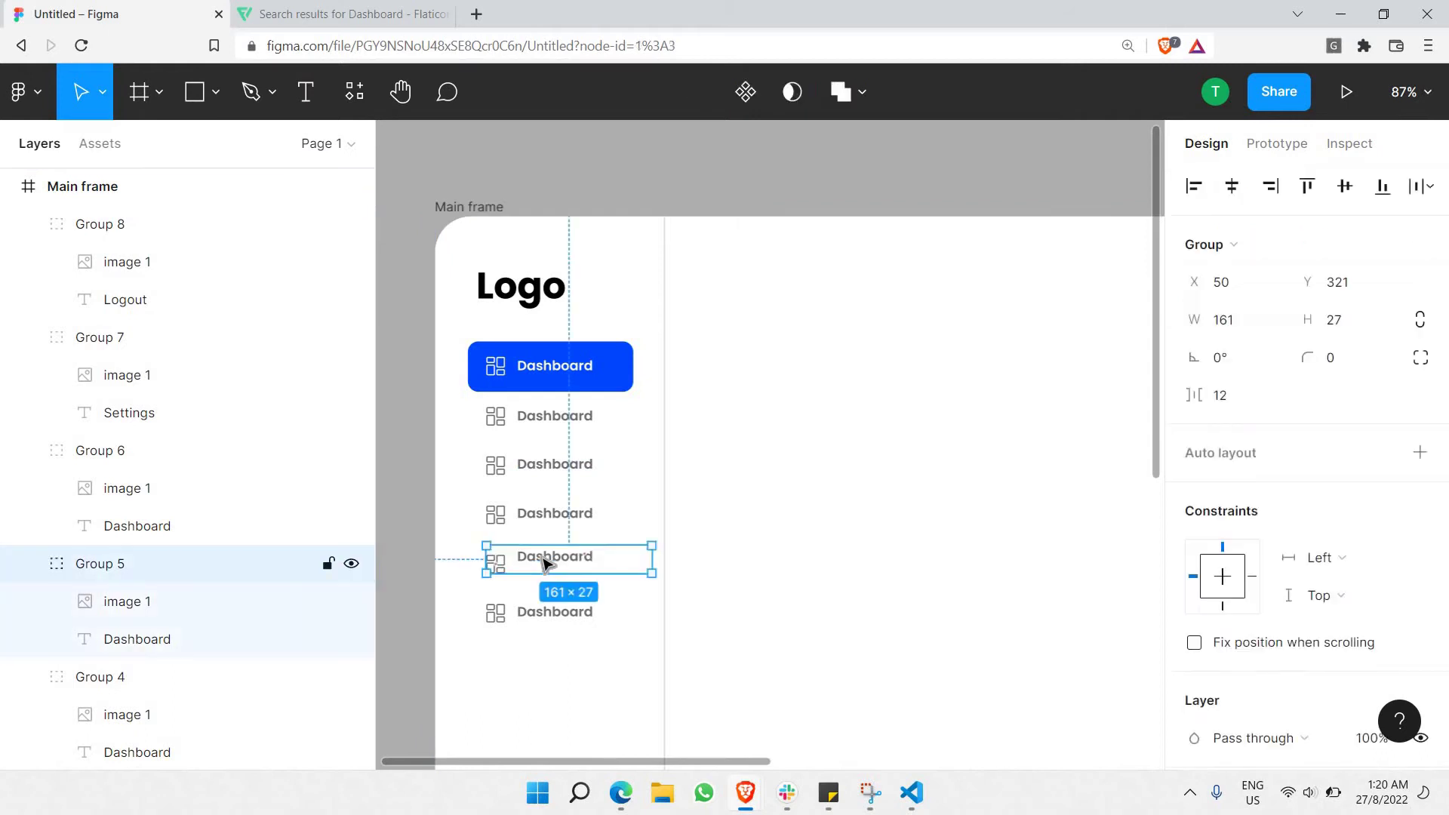
double_click(583, 564)
drag(583, 563, 587, 559)
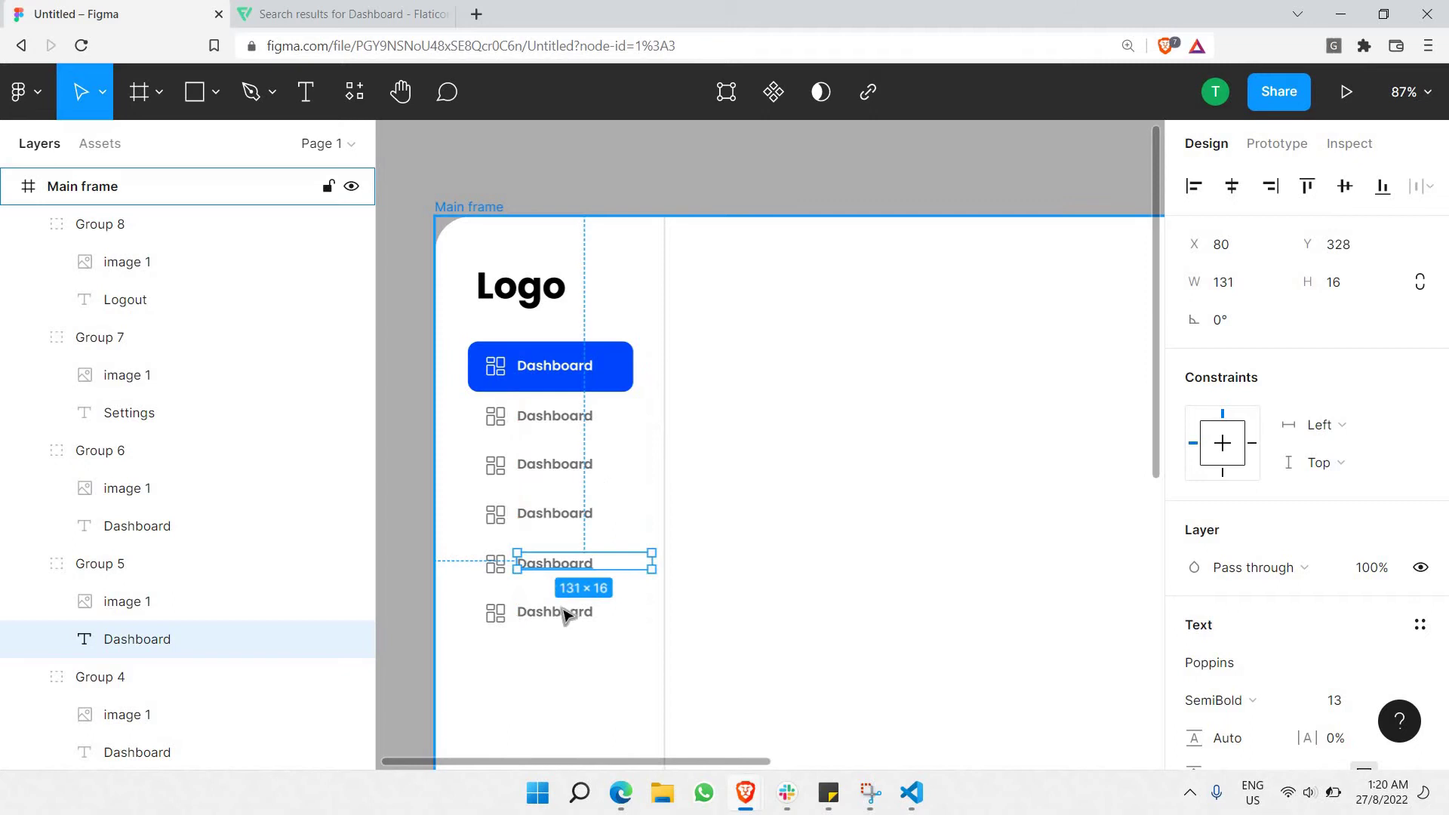
scroll(584, 402, down, 3)
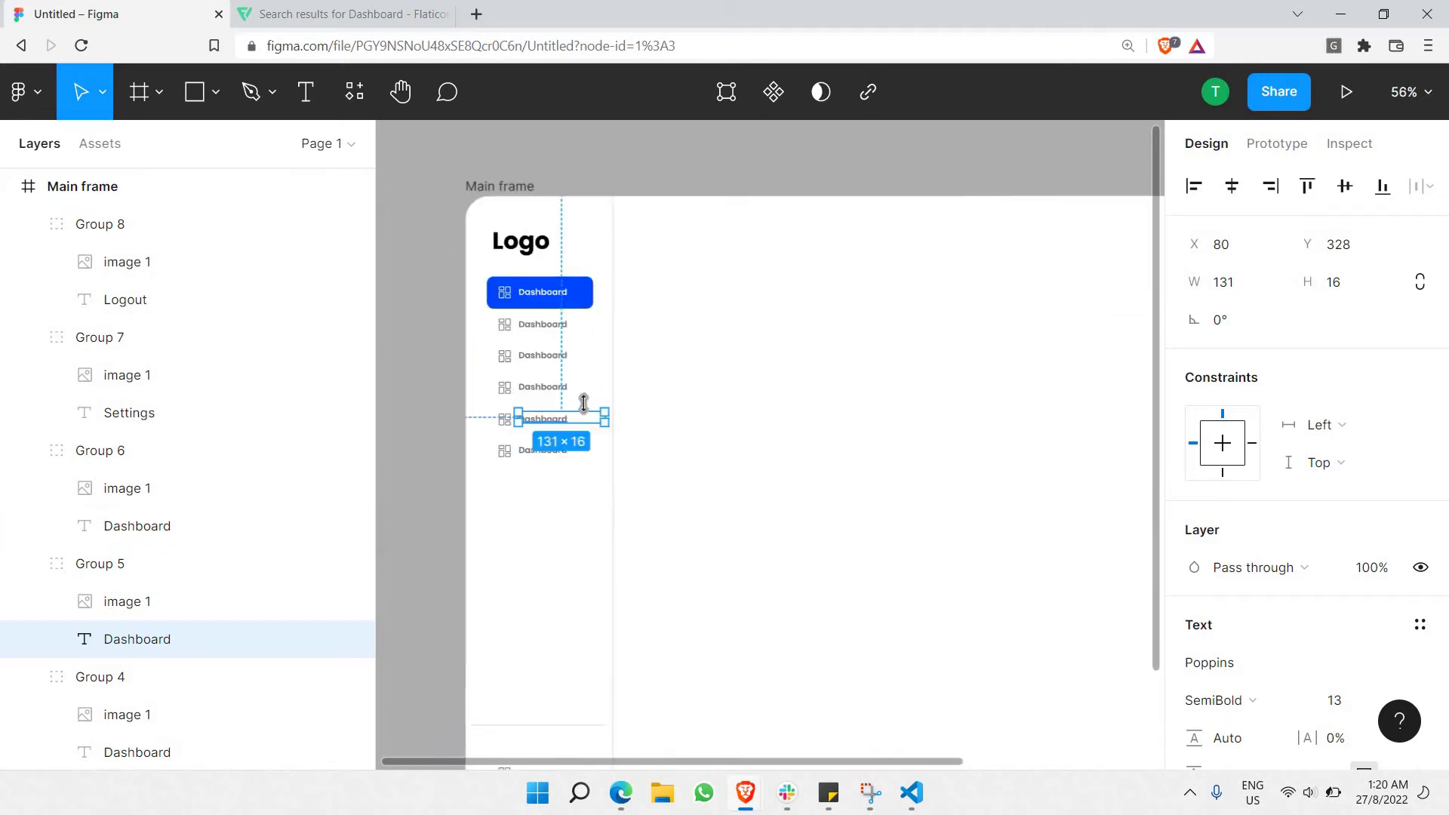
scroll(513, 468, down, 3)
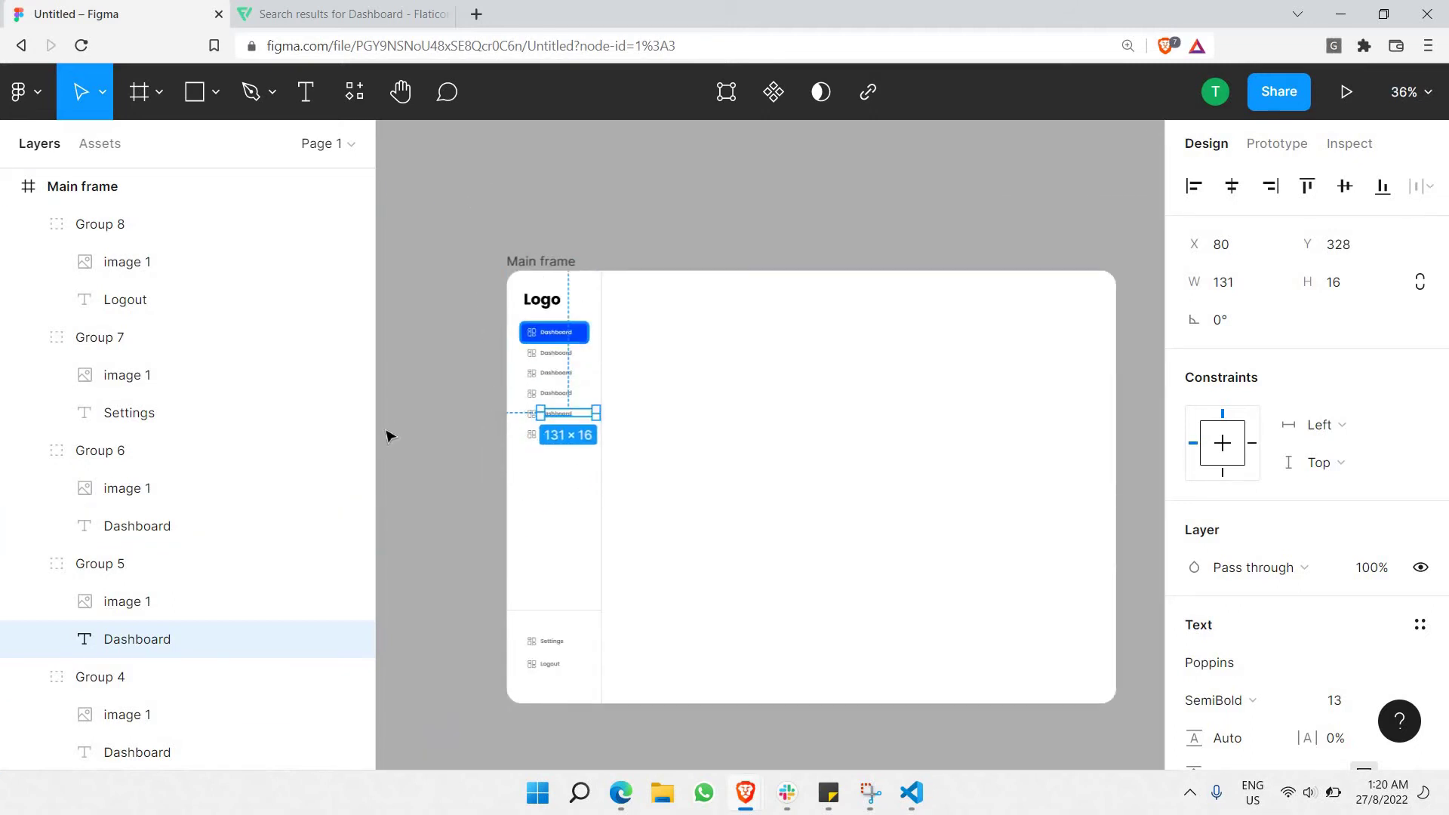
click(414, 445)
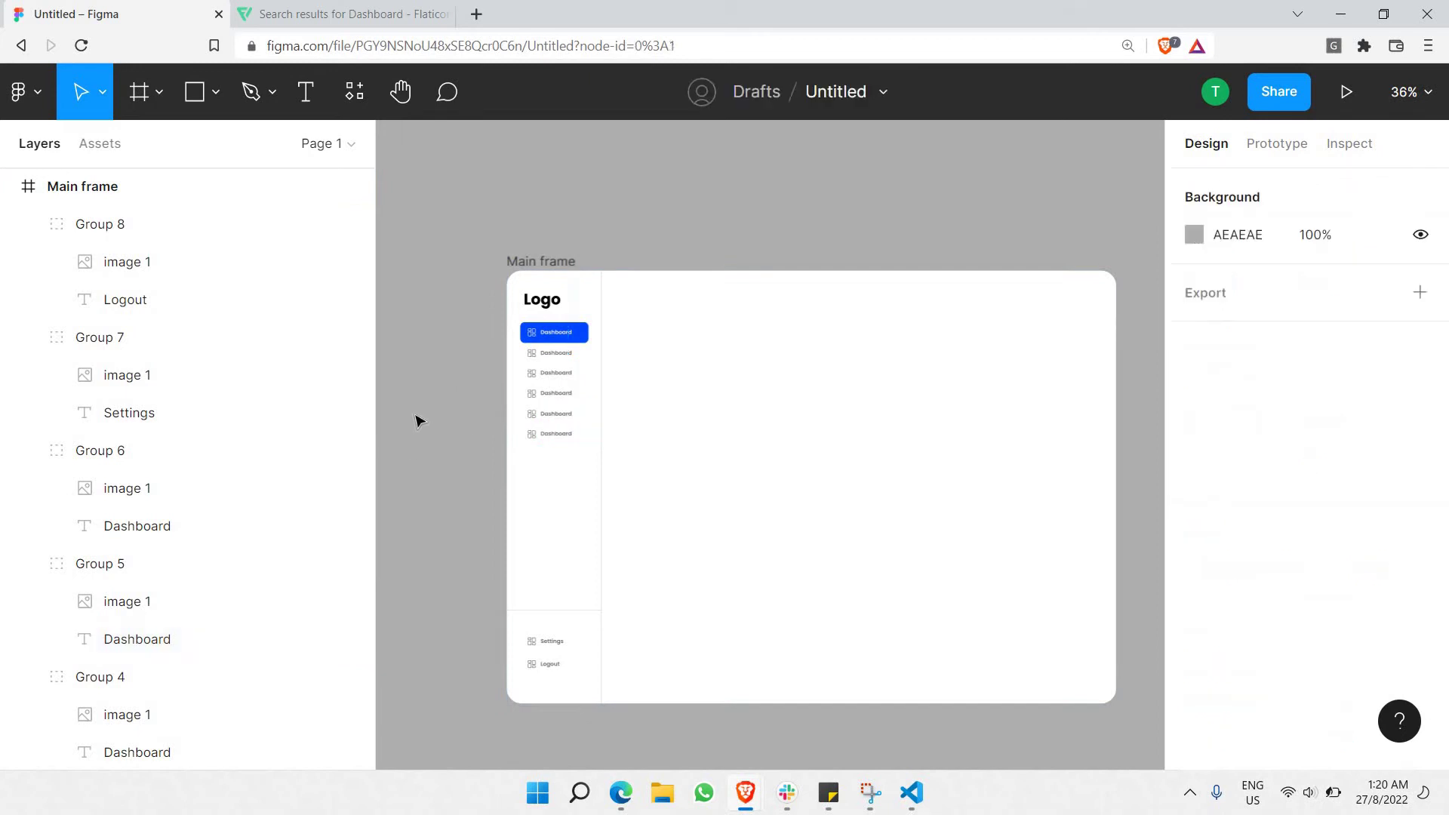
scroll(632, 406, right, 5)
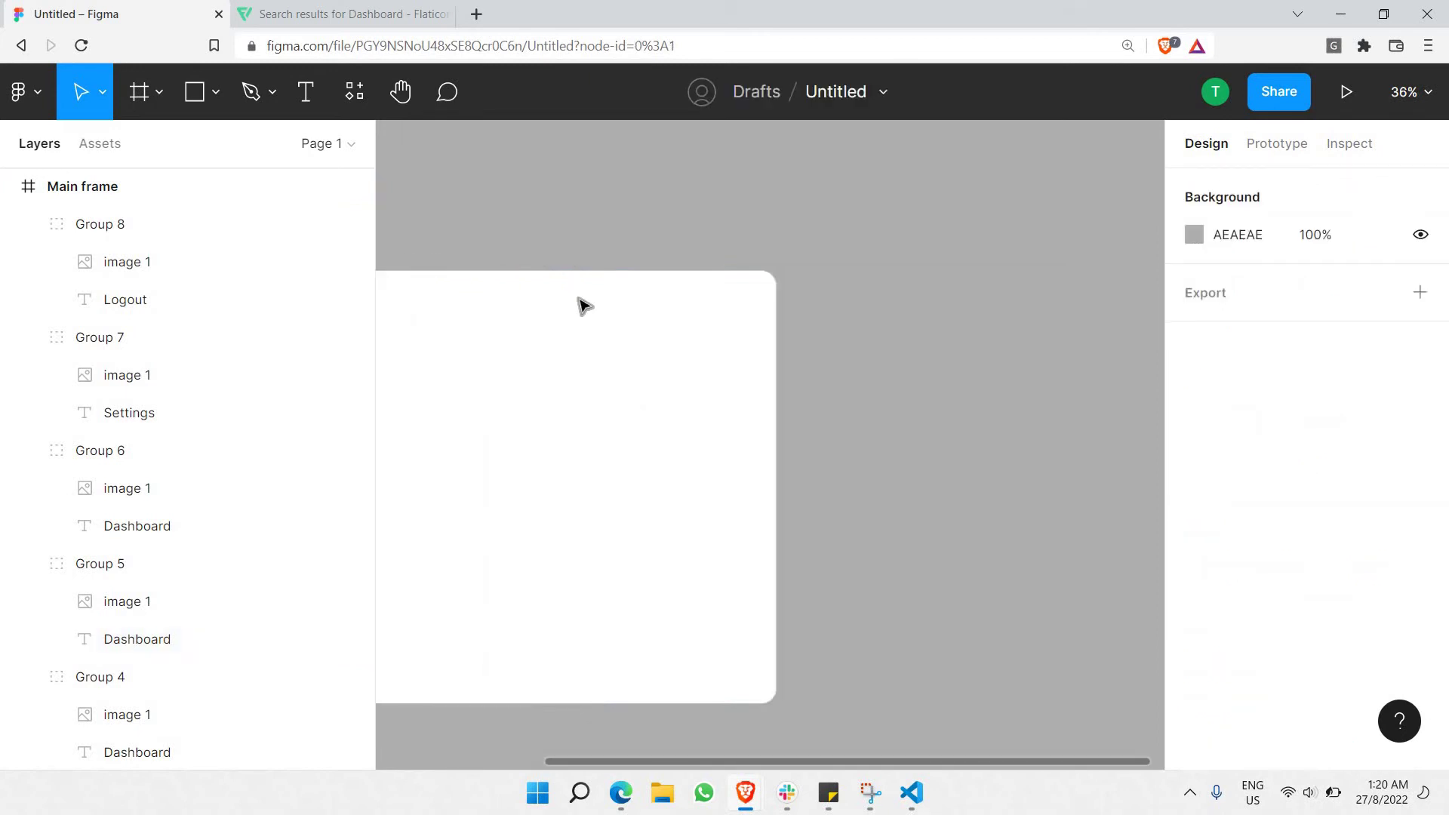
scroll(679, 301, left, 6)
scroll(727, 323, right, 3)
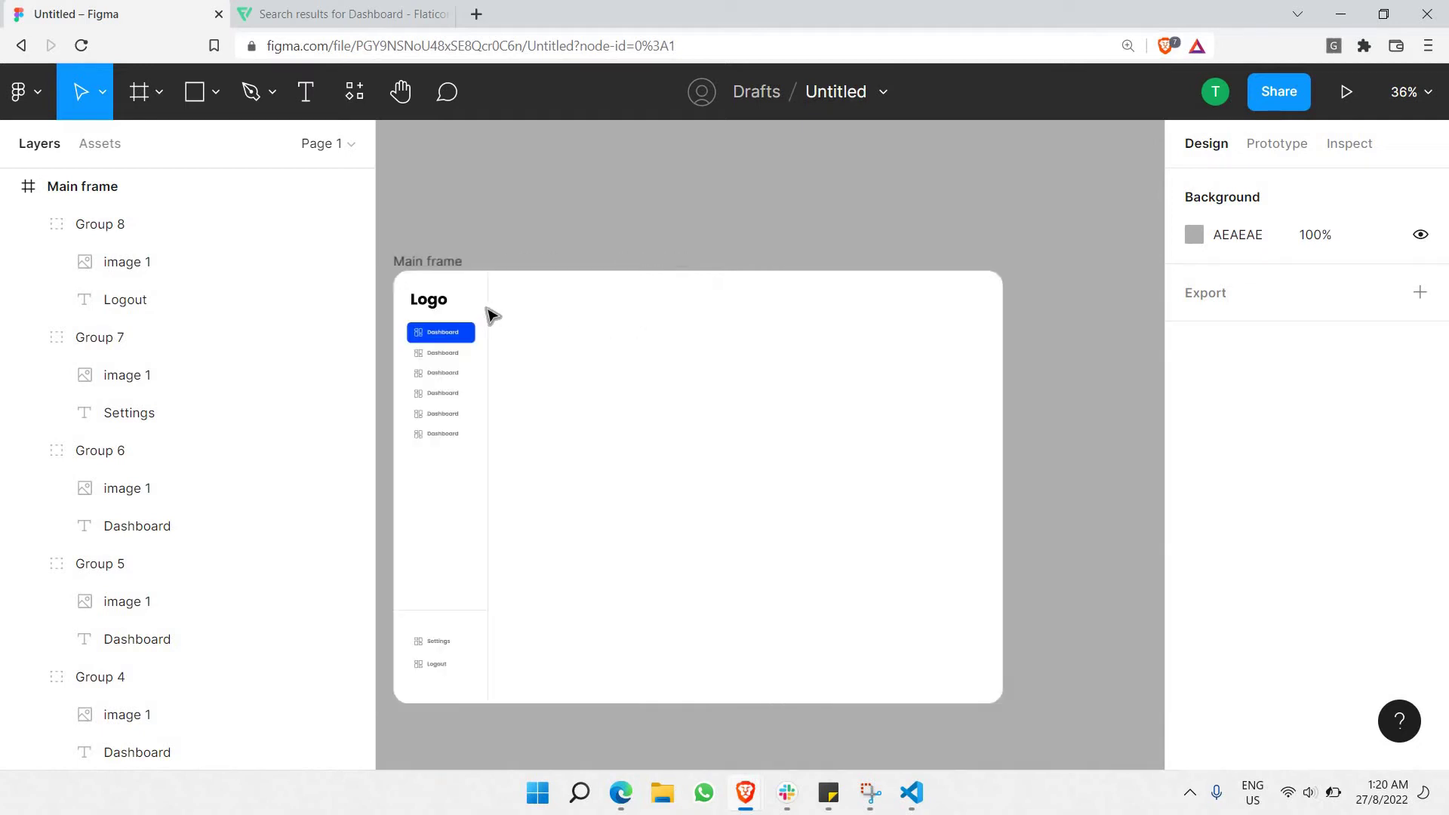
click(488, 312)
Duplicate the divider line and reshape the copy into a horizontal line reaching the frame's right edge.
key(ctrl+c)
key(ctrl+v)
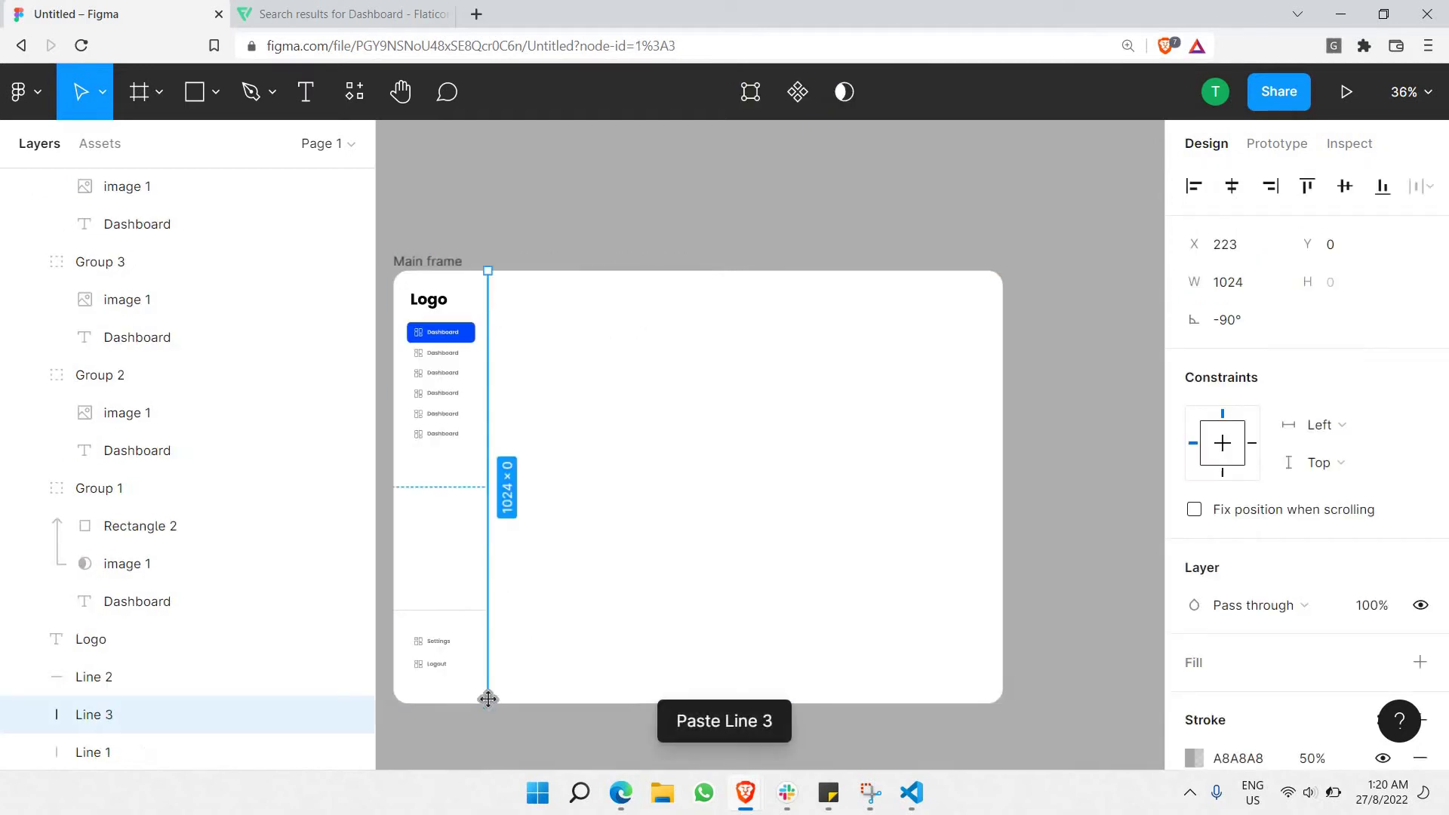
drag(488, 698, 993, 322)
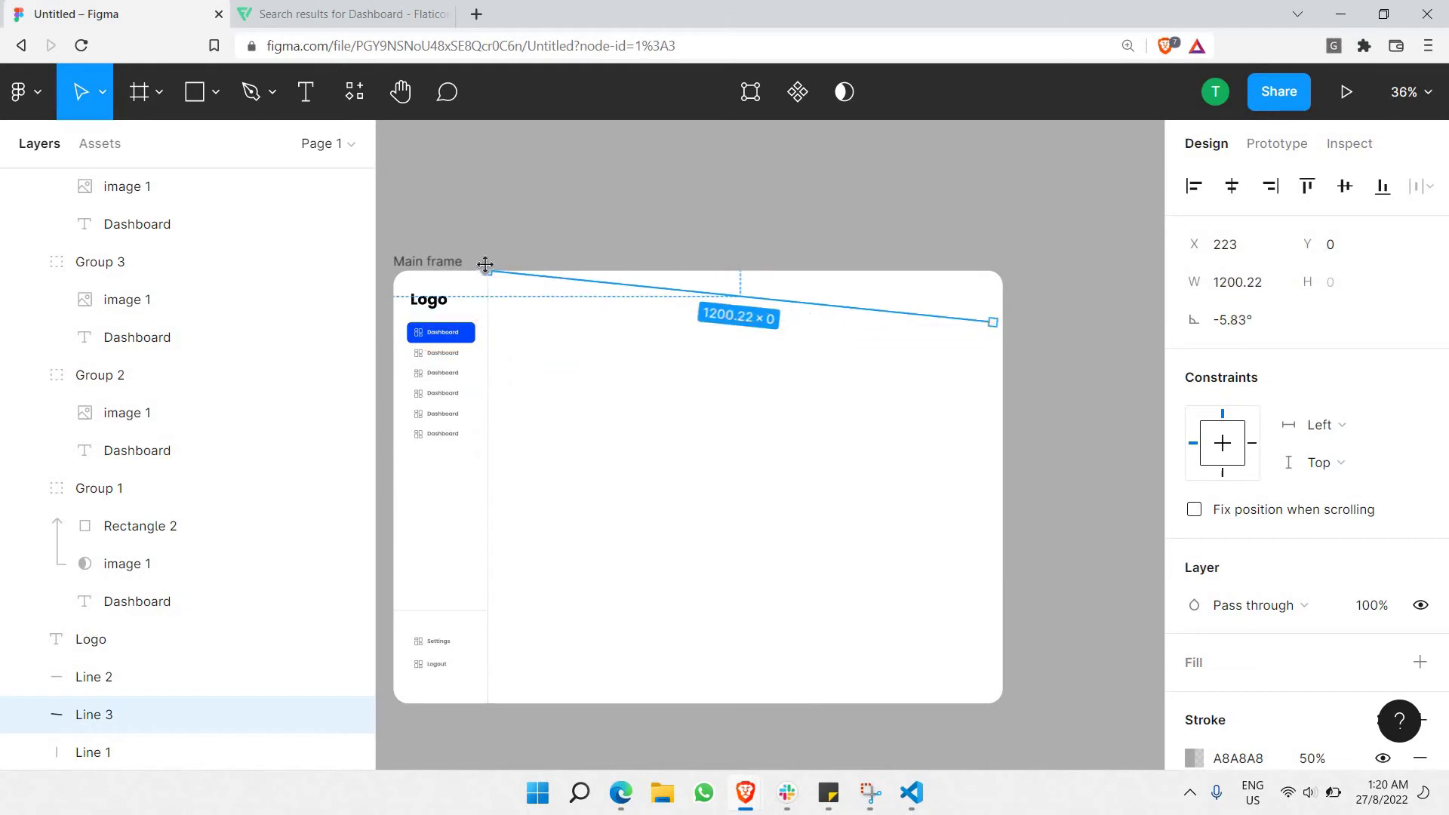
drag(488, 272, 488, 322)
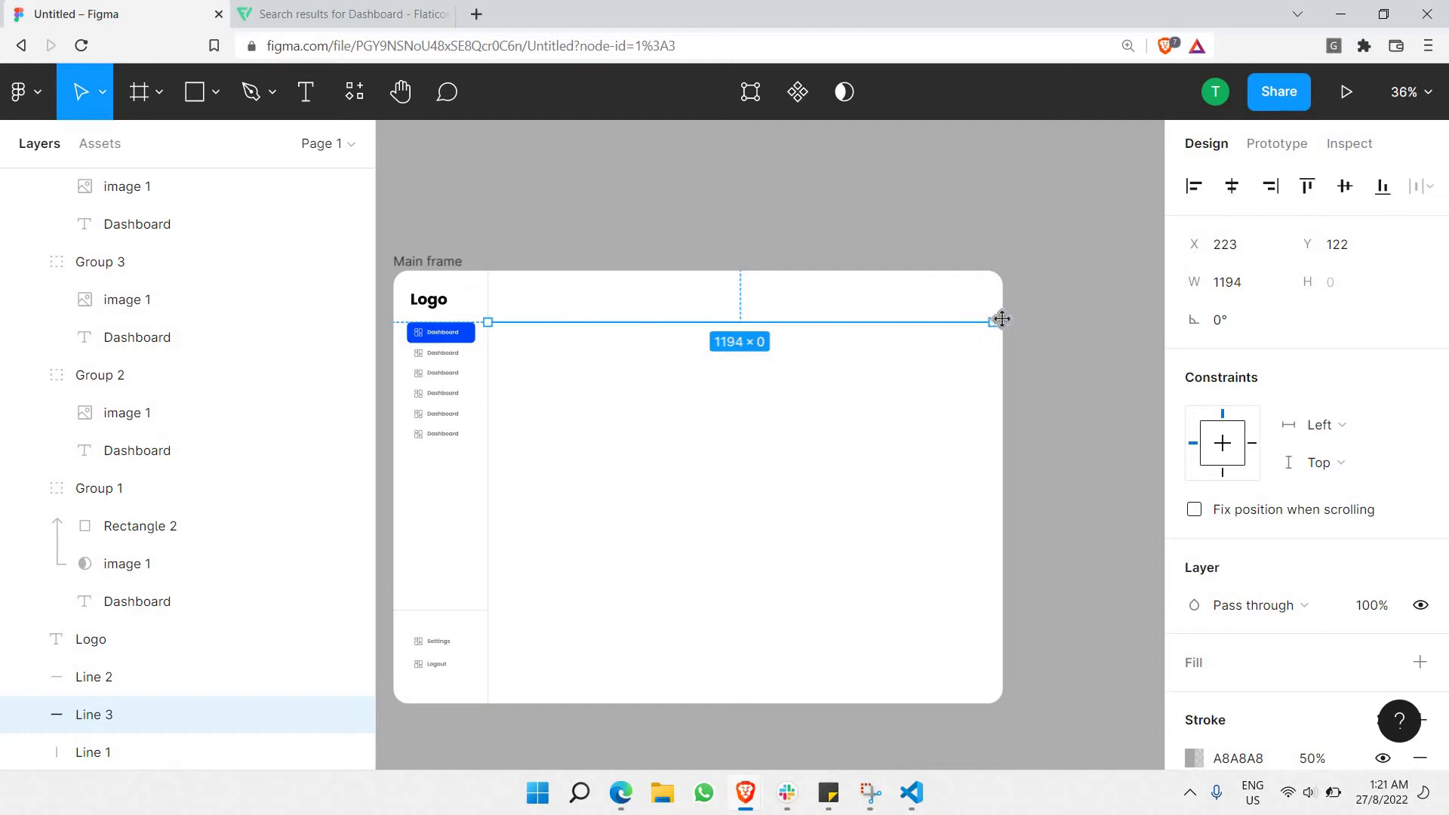
drag(1001, 318, 1007, 319)
click(543, 278)
Move the horizontal header line up to Y 97.
scroll(543, 278, up, 3)
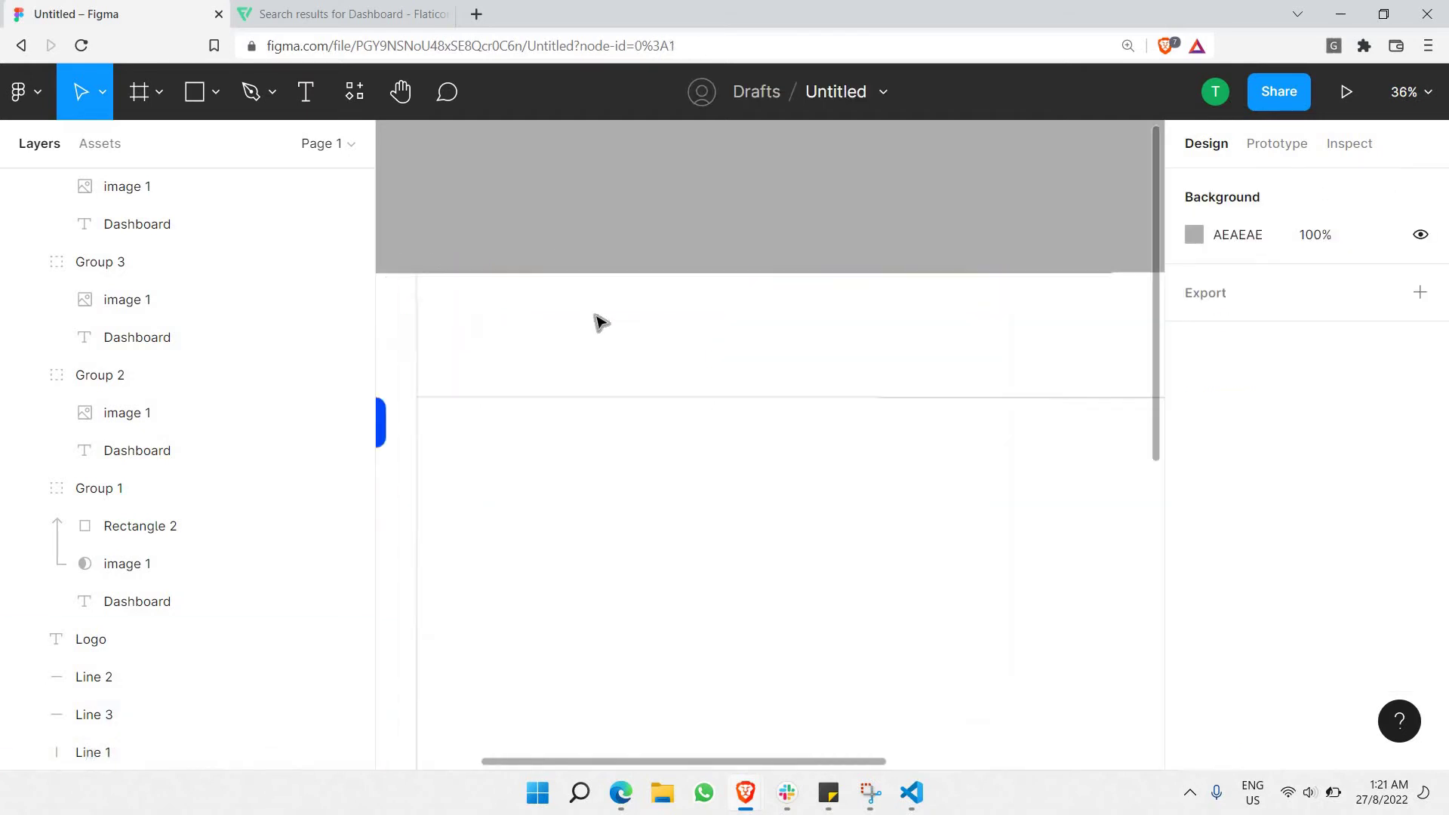
scroll(692, 343, up, 3)
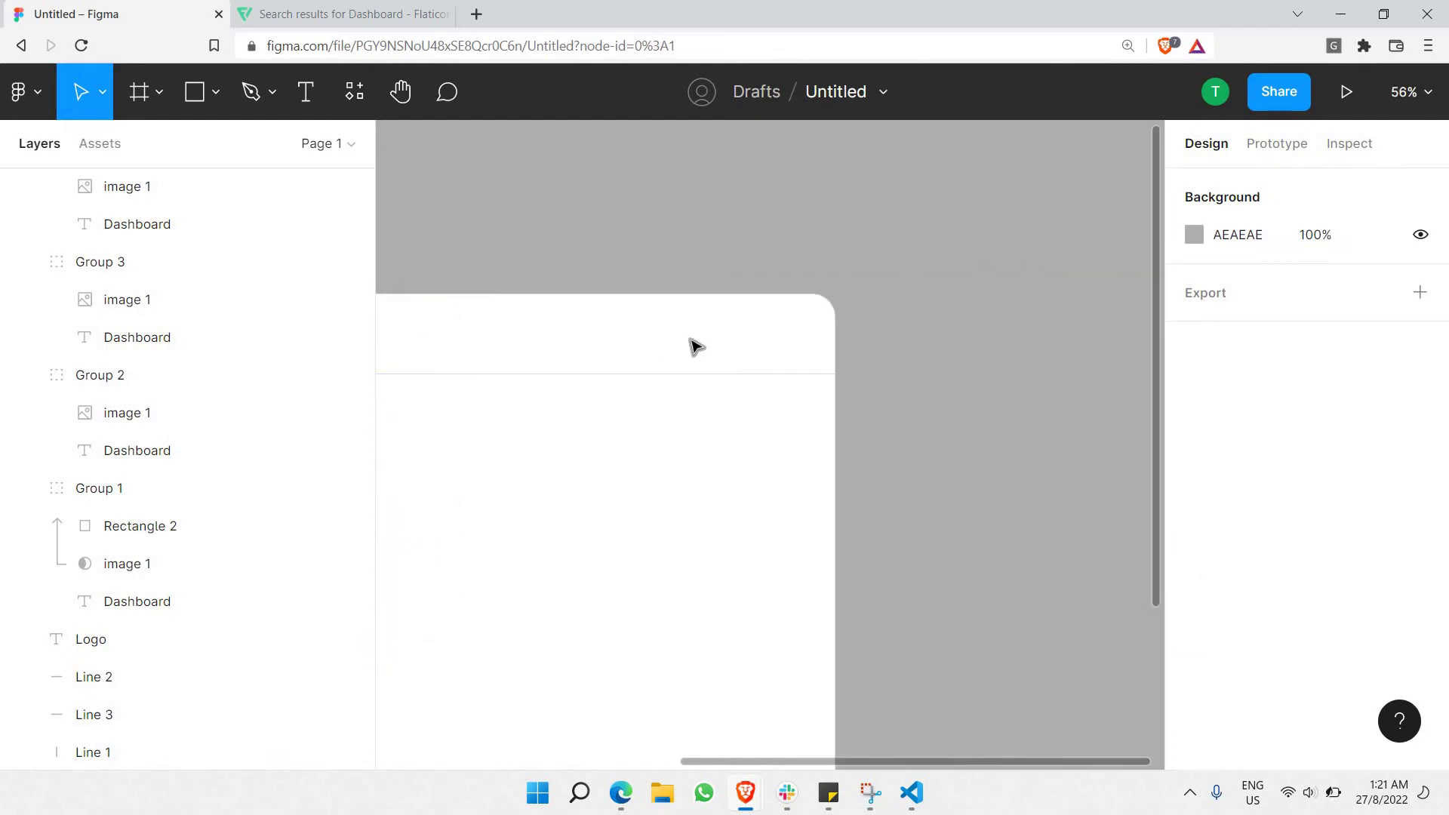
scroll(691, 344, left, 5)
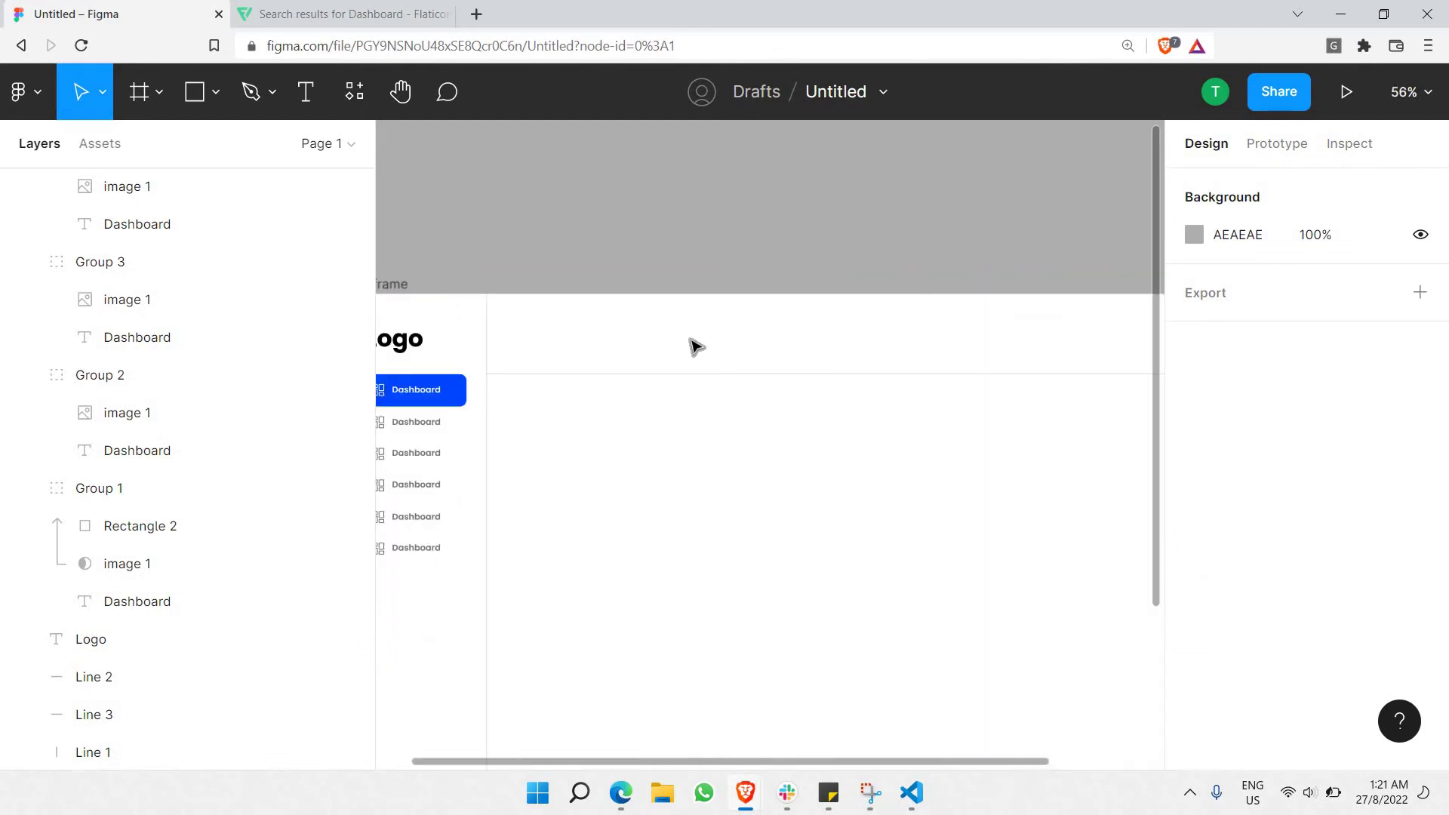
click(587, 382)
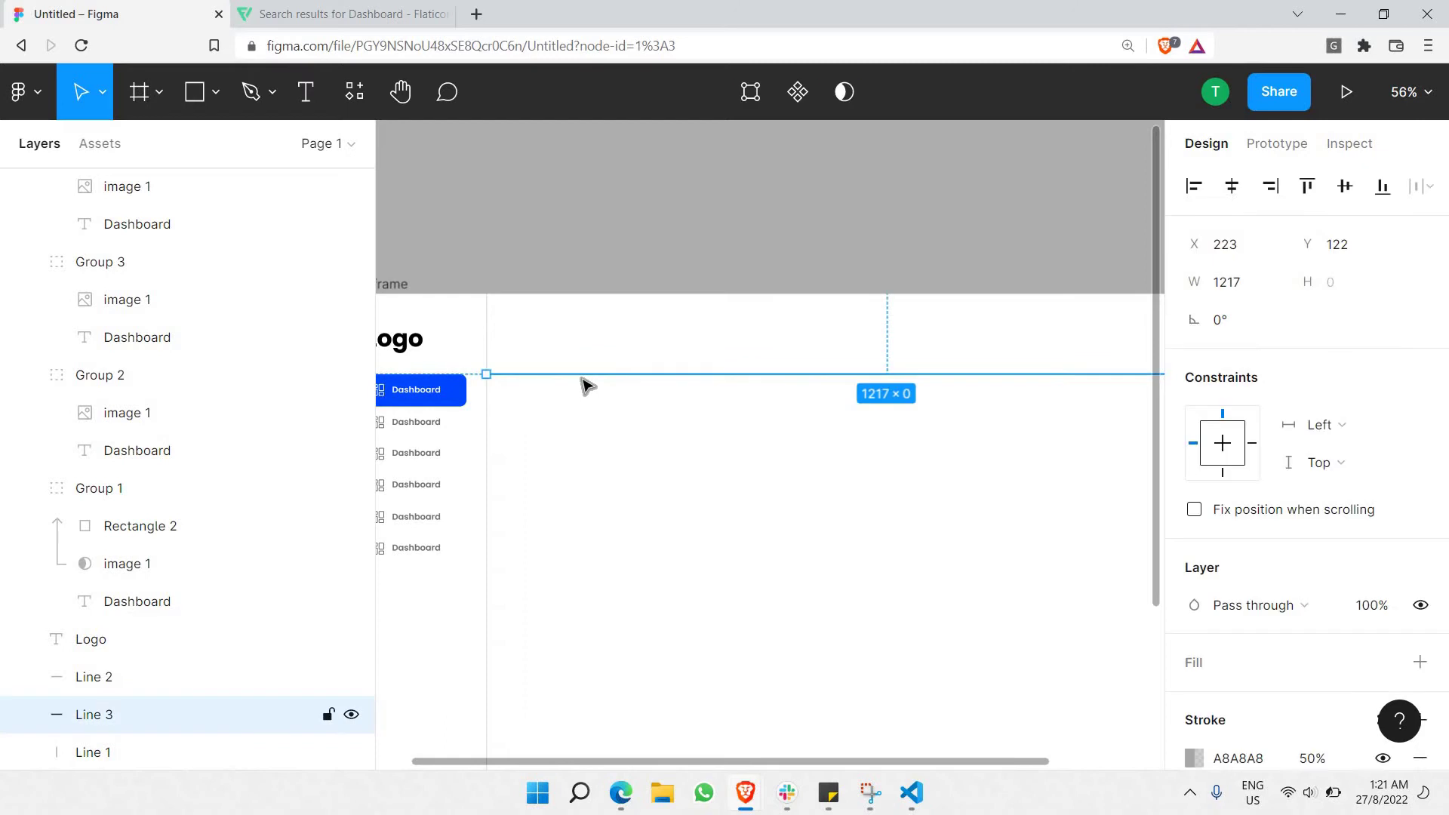
drag(587, 383, 588, 369)
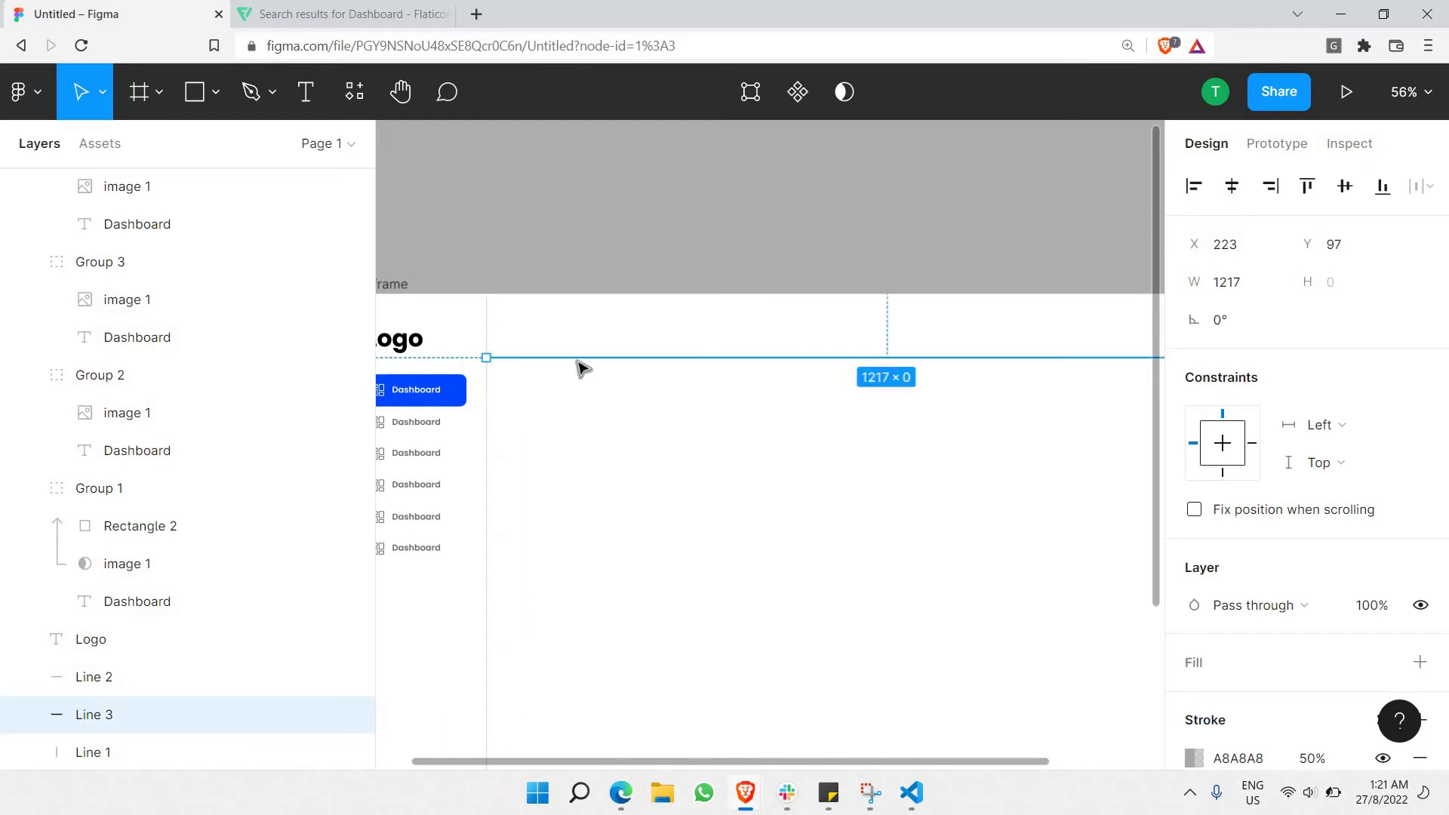
scroll(551, 344, right, 5)
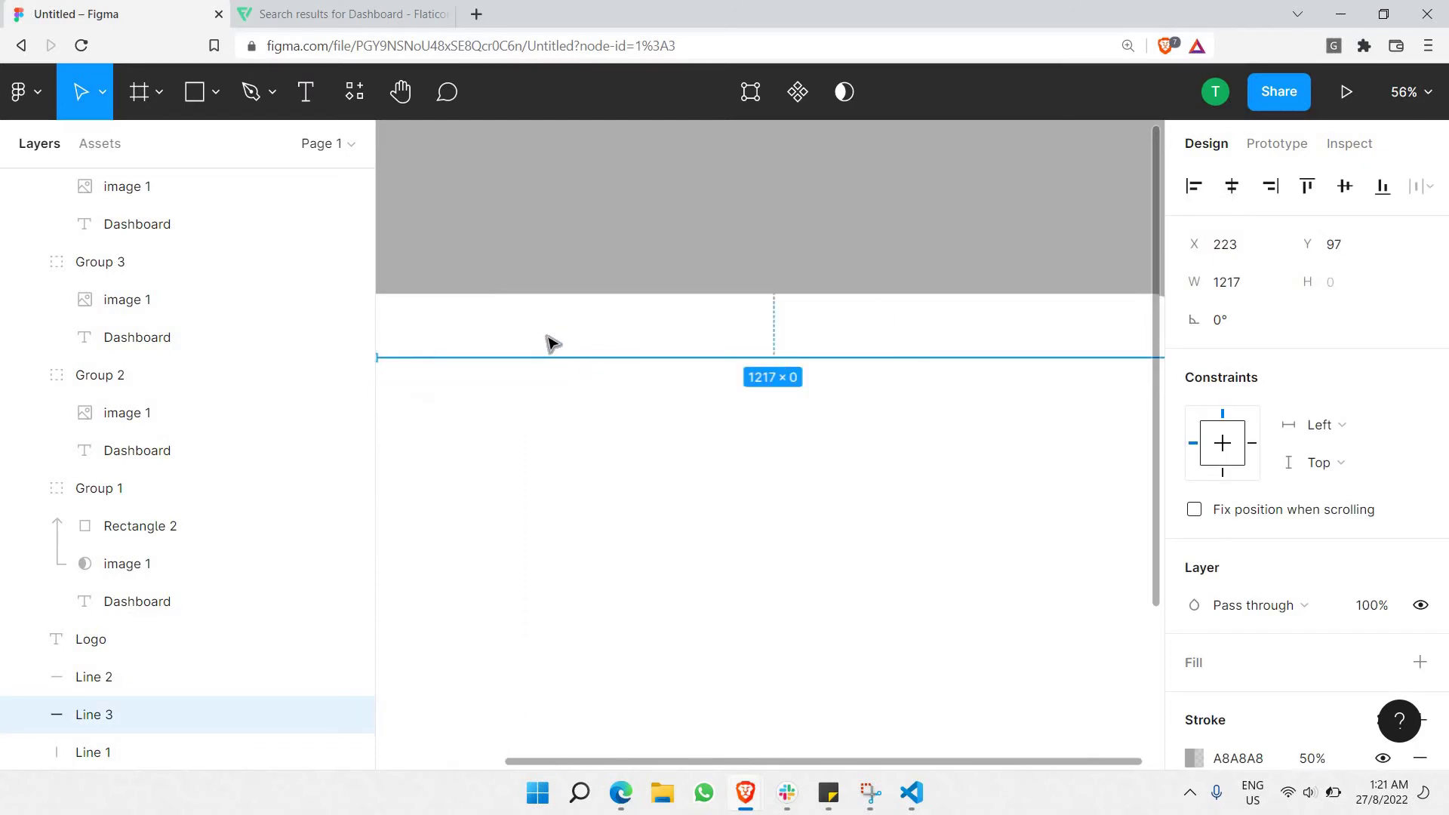
click(737, 344)
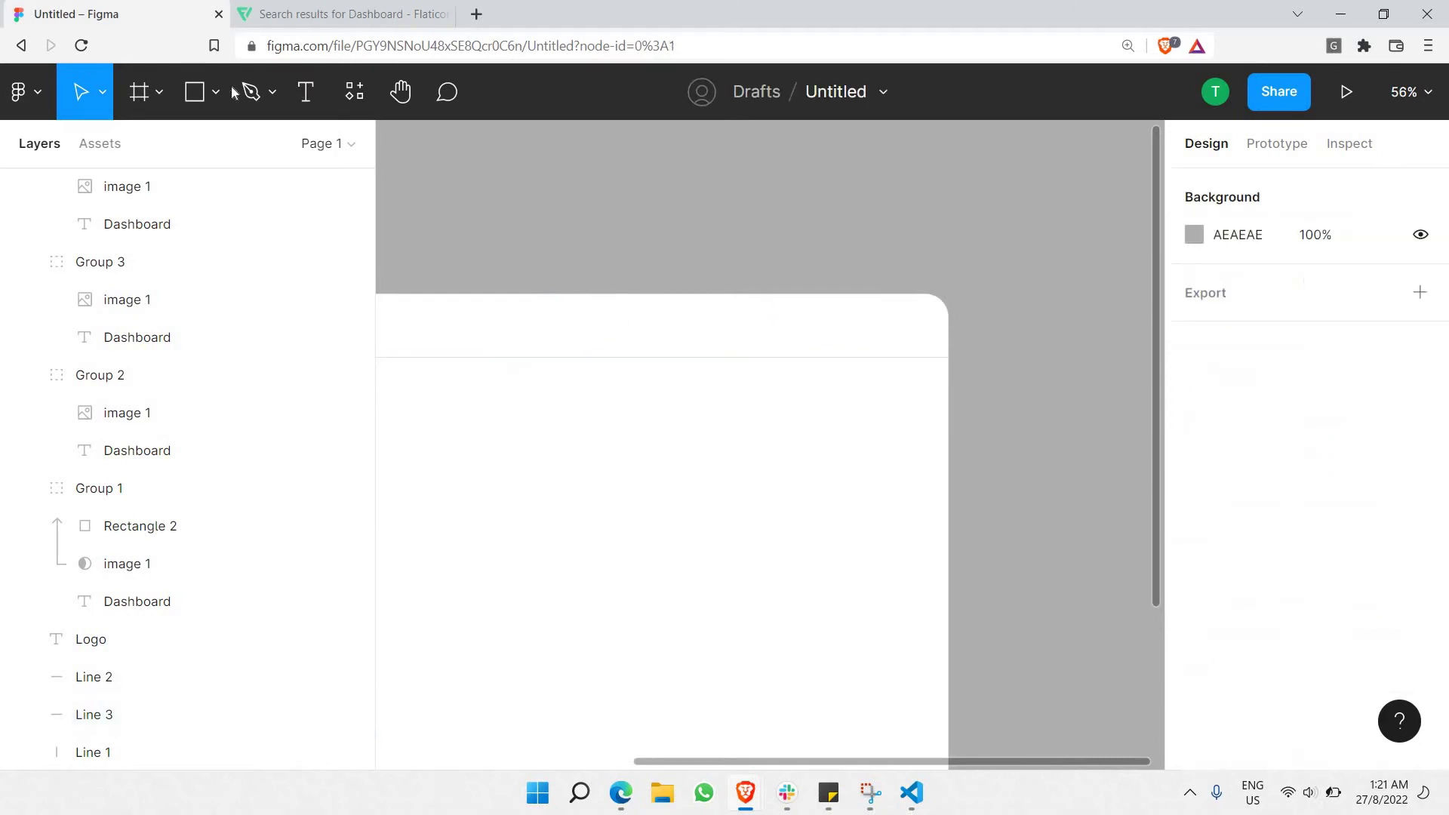
Draw a grey D9D9D9 rectangle in the header and widen it to 598 × 55 at X 641, Y 21.
click(210, 93)
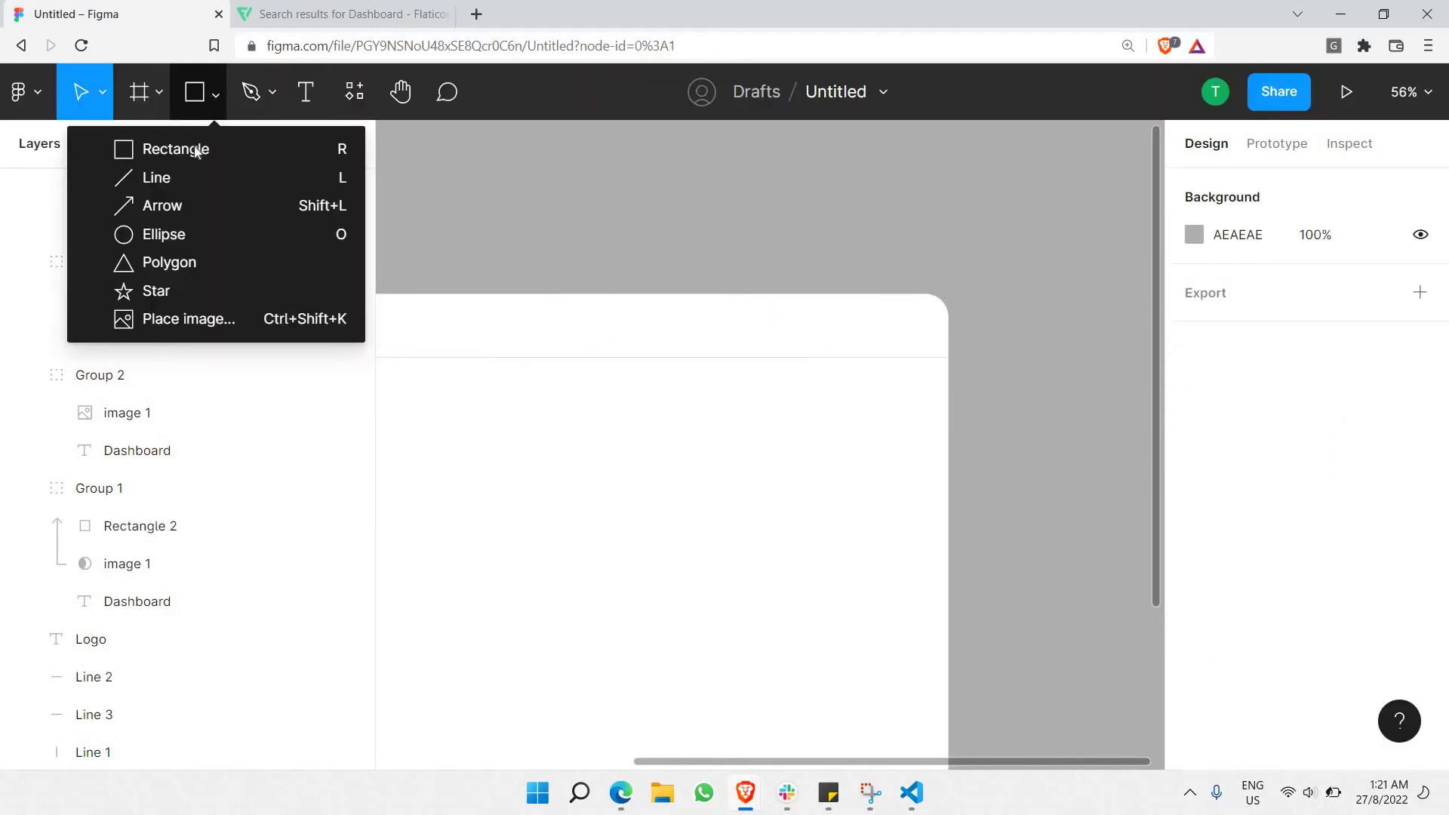
click(195, 149)
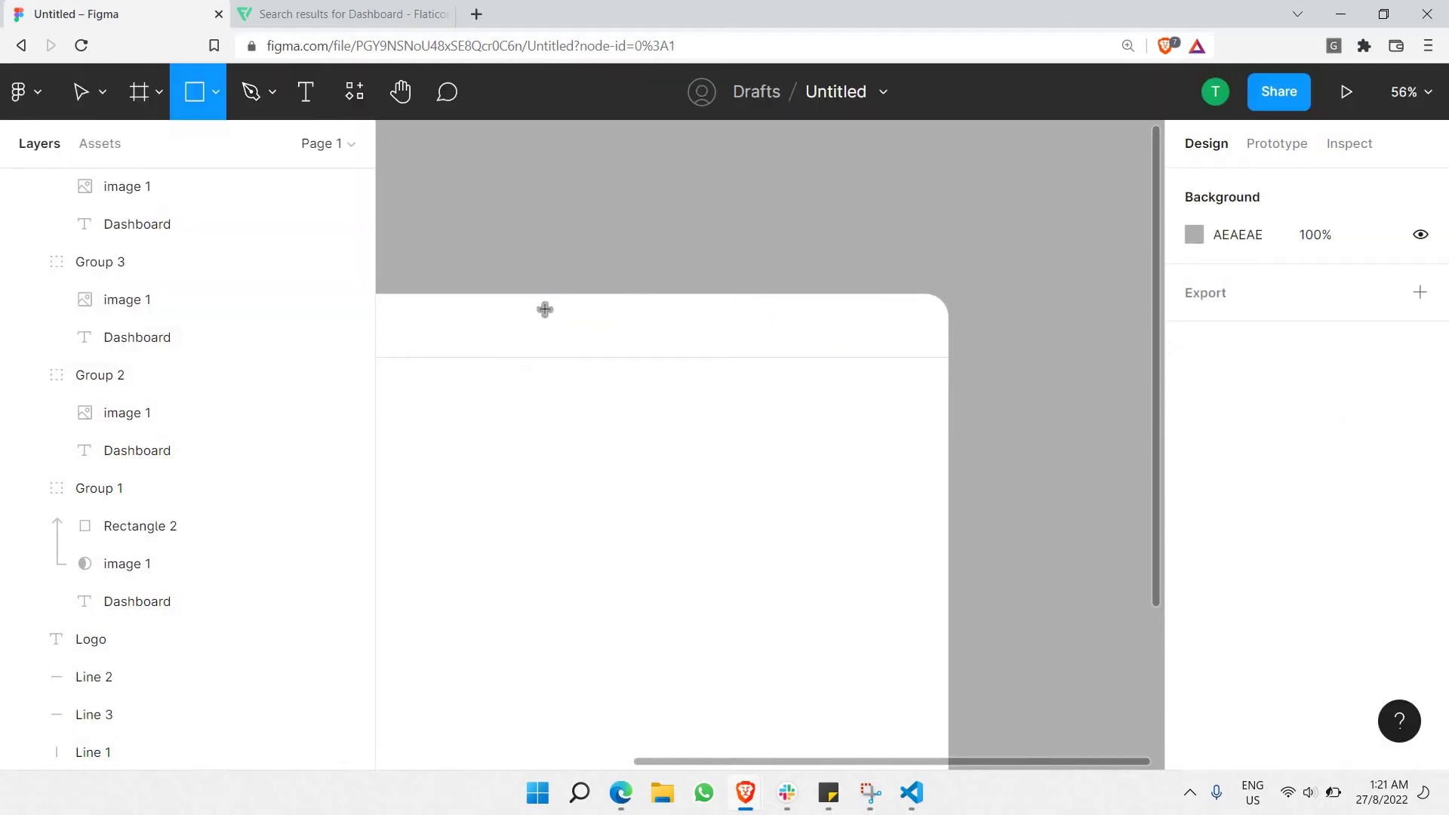
drag(543, 308, 817, 350)
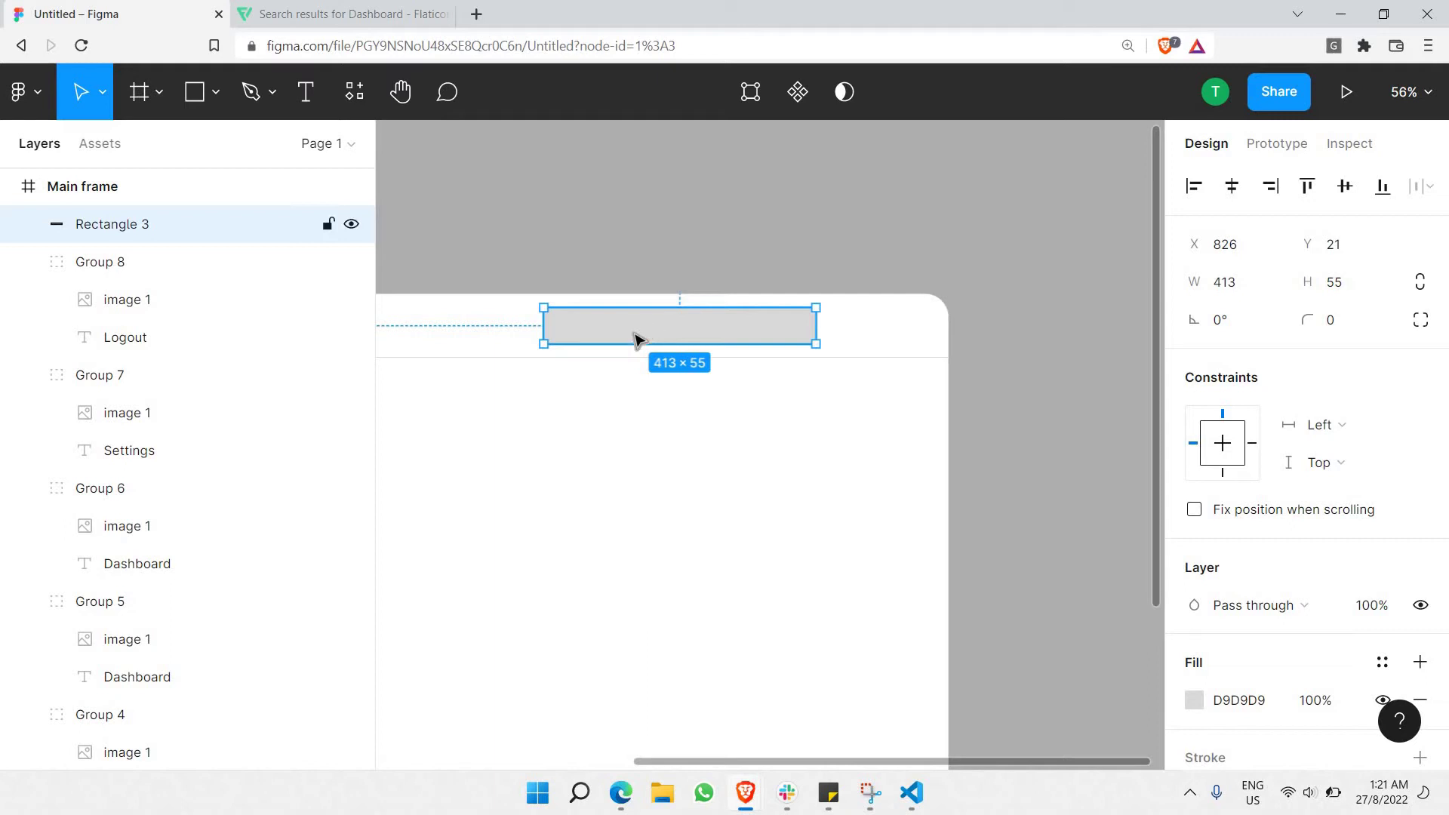
drag(422, 321, 421, 324)
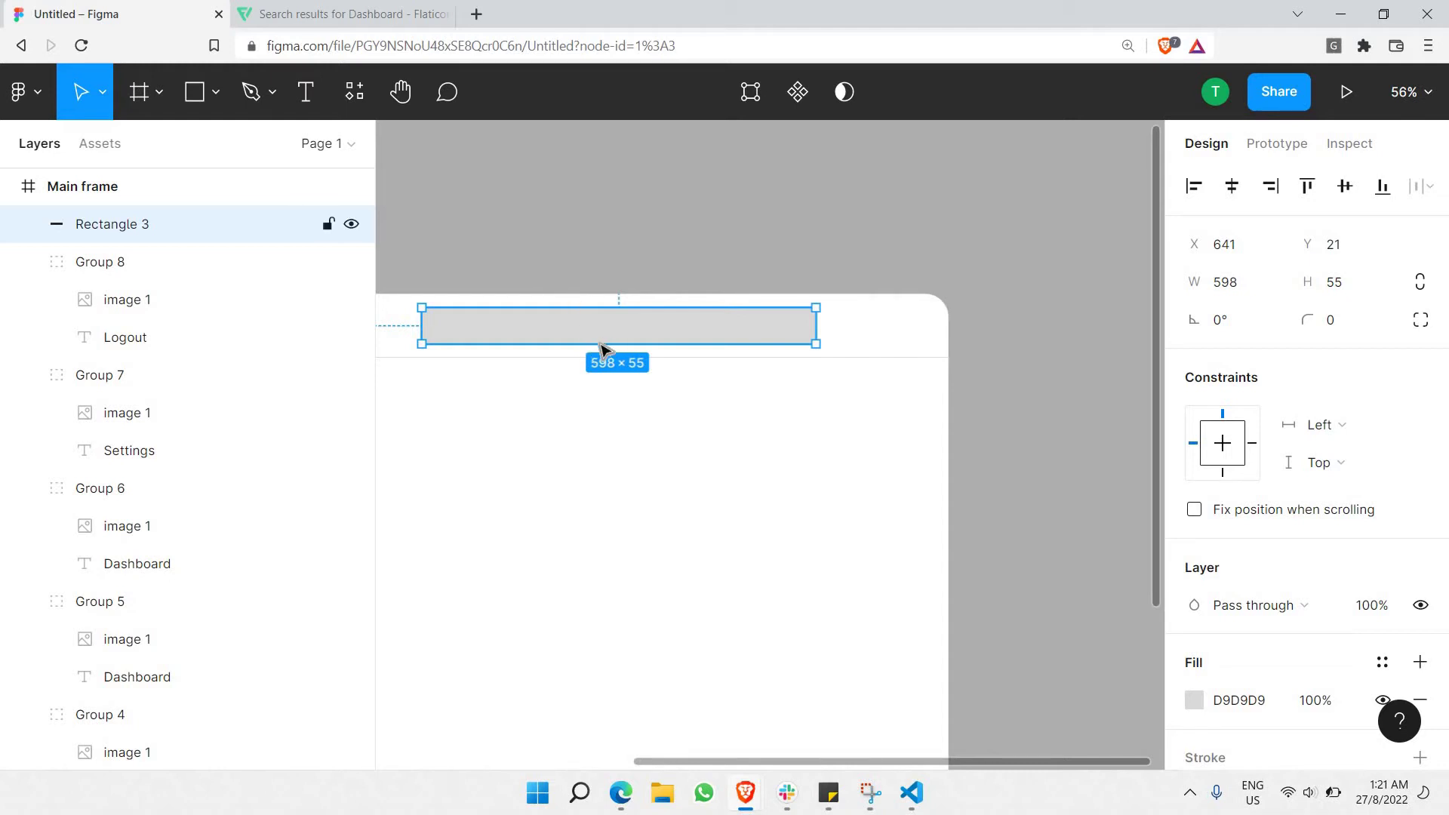
Move the divider line down to the top of the Dashboard button.
scroll(604, 349, down, 5)
scroll(786, 336, up, 6)
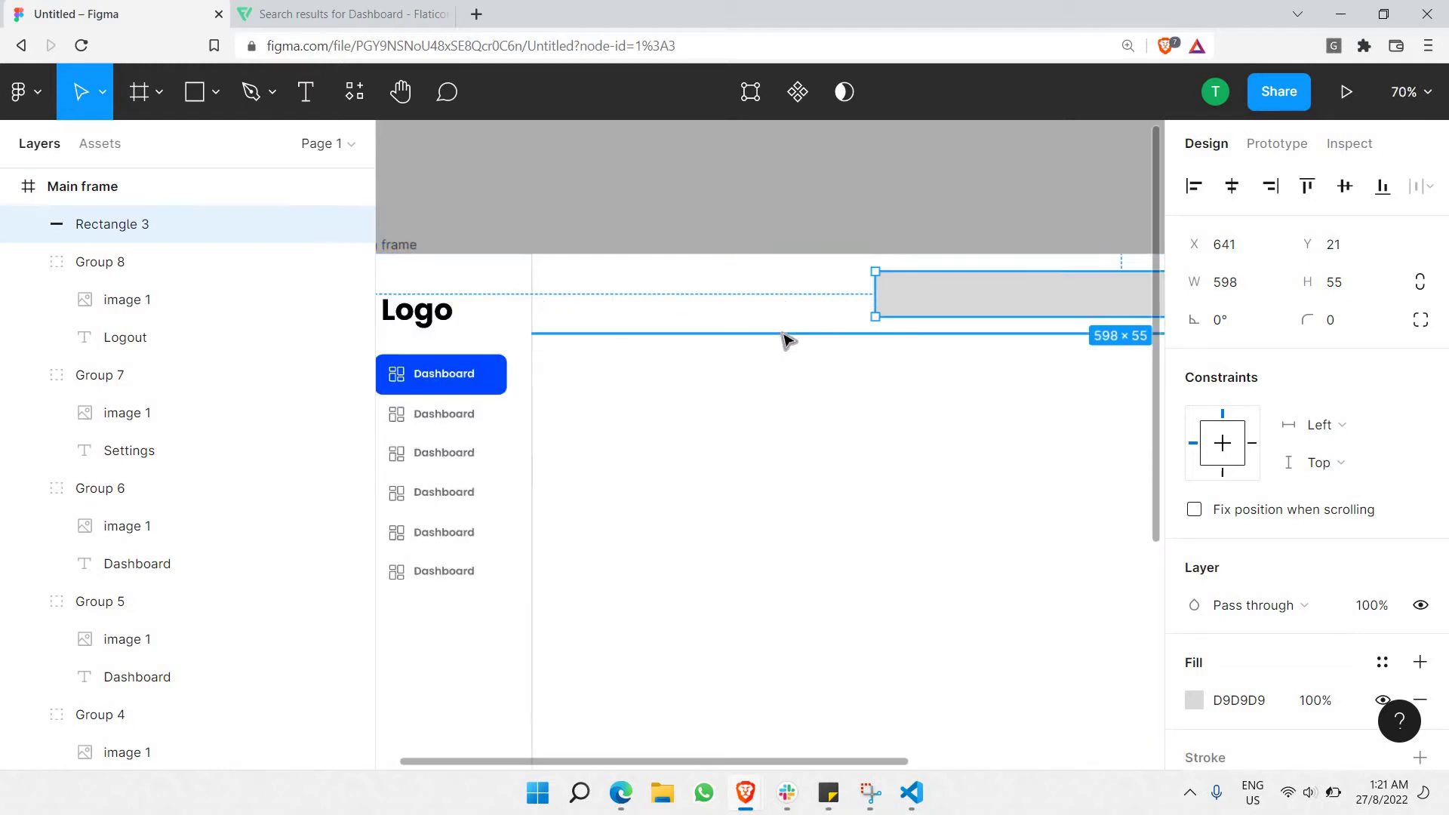
drag(785, 337, 781, 357)
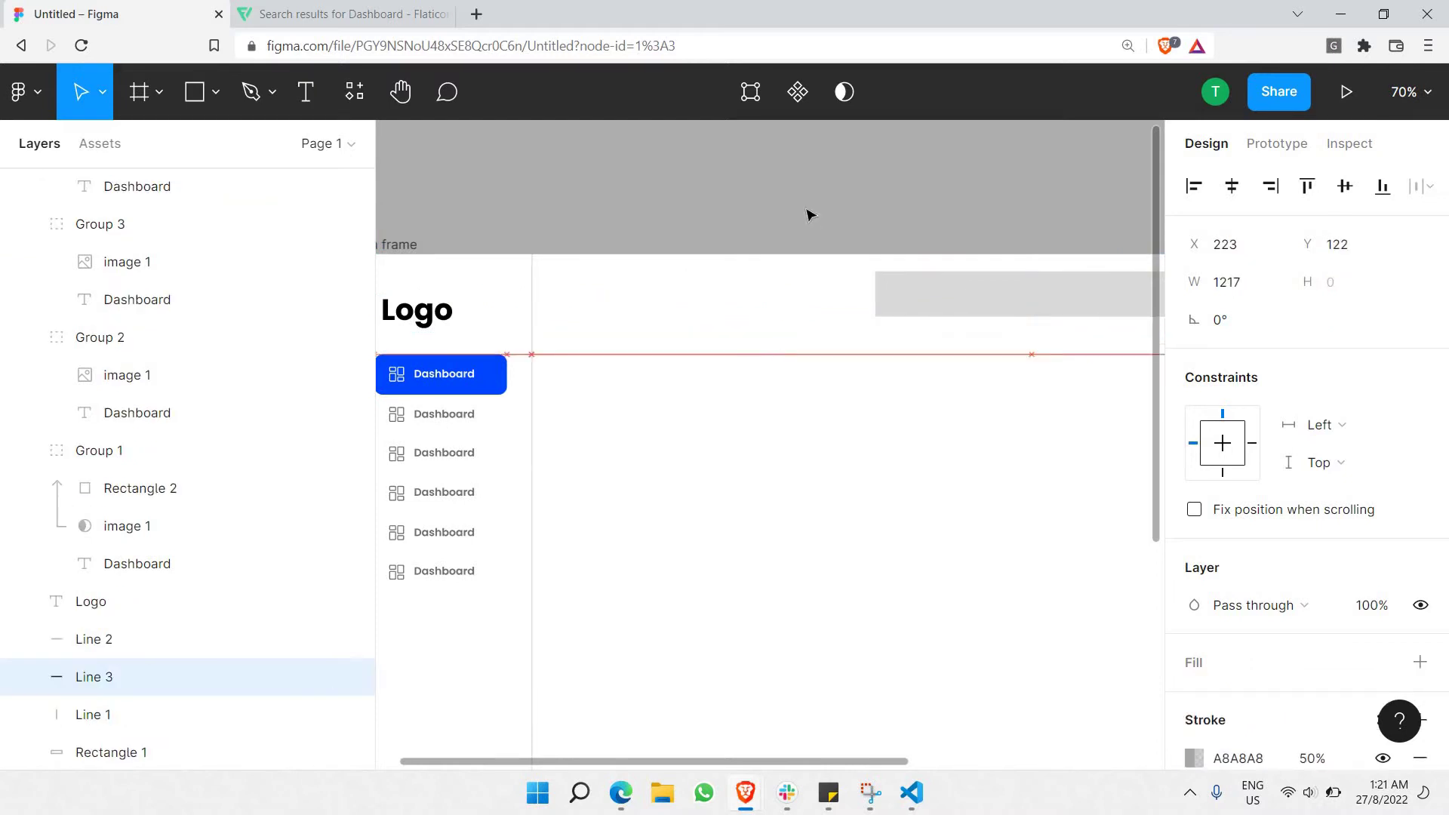
Lower the grey bar, reduce its height to 44, and give it 15 px rounded corners.
scroll(819, 265, right, 5)
click(834, 310)
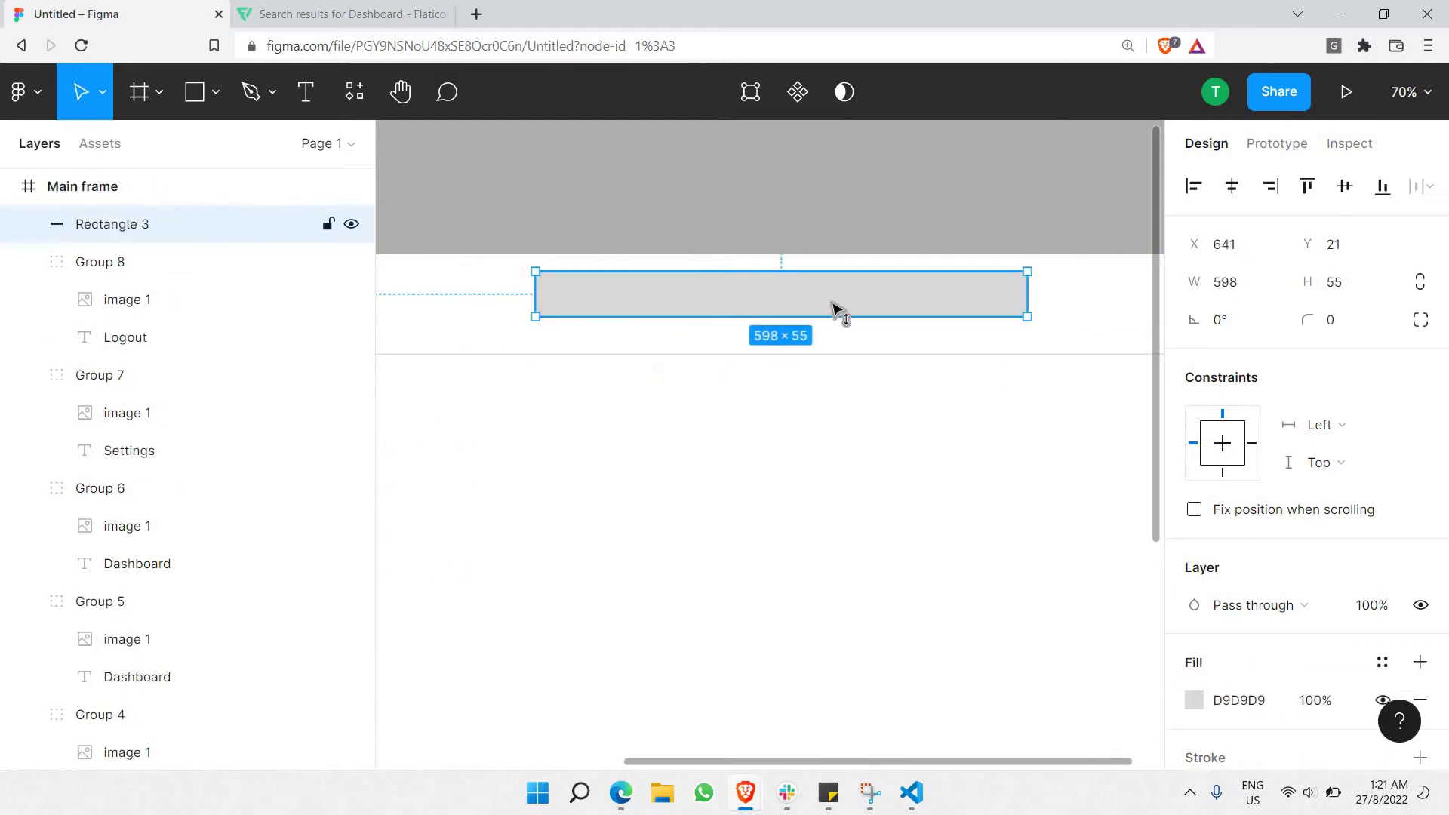
drag(834, 310, 836, 316)
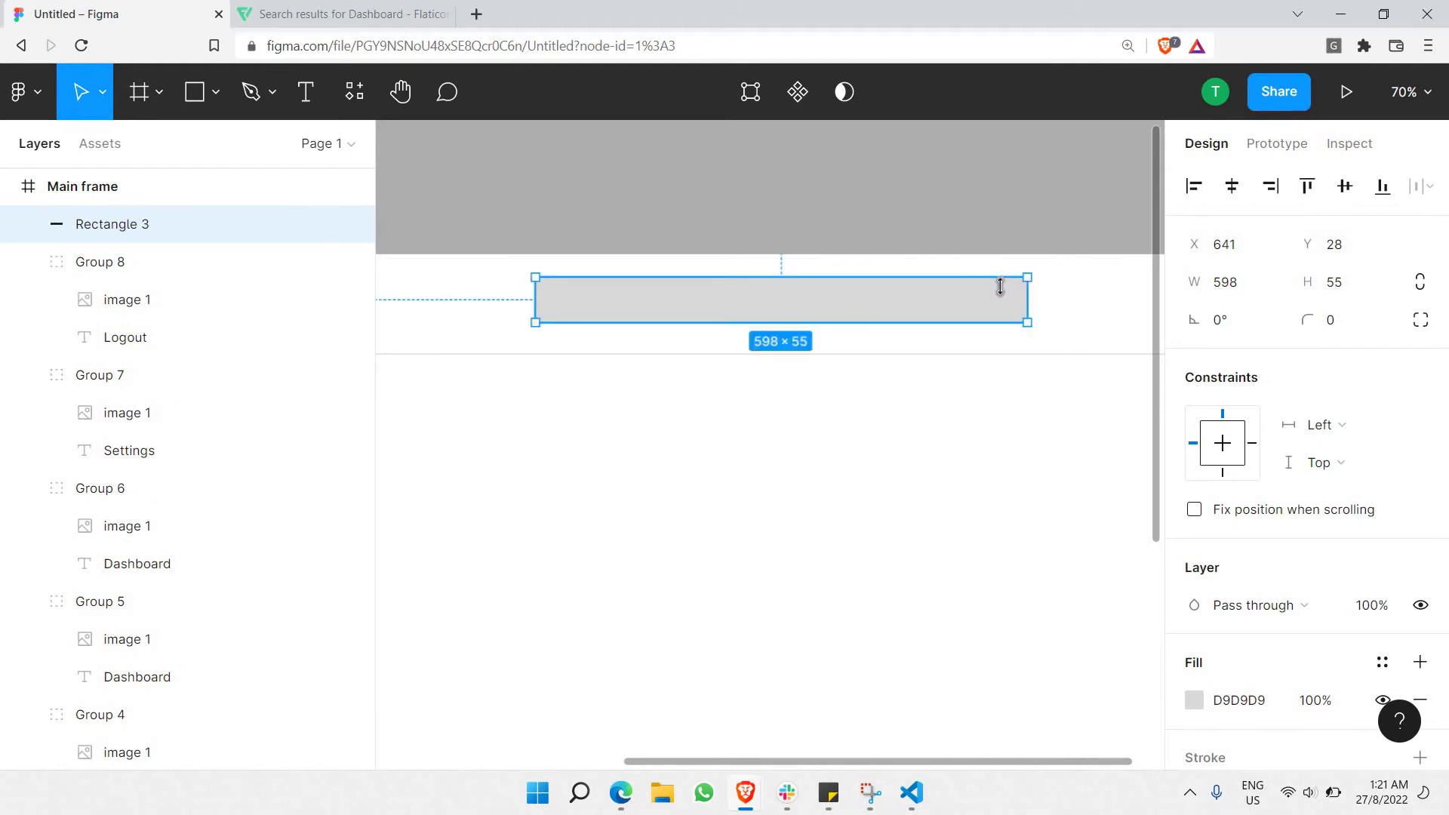
drag(1000, 279, 1000, 287)
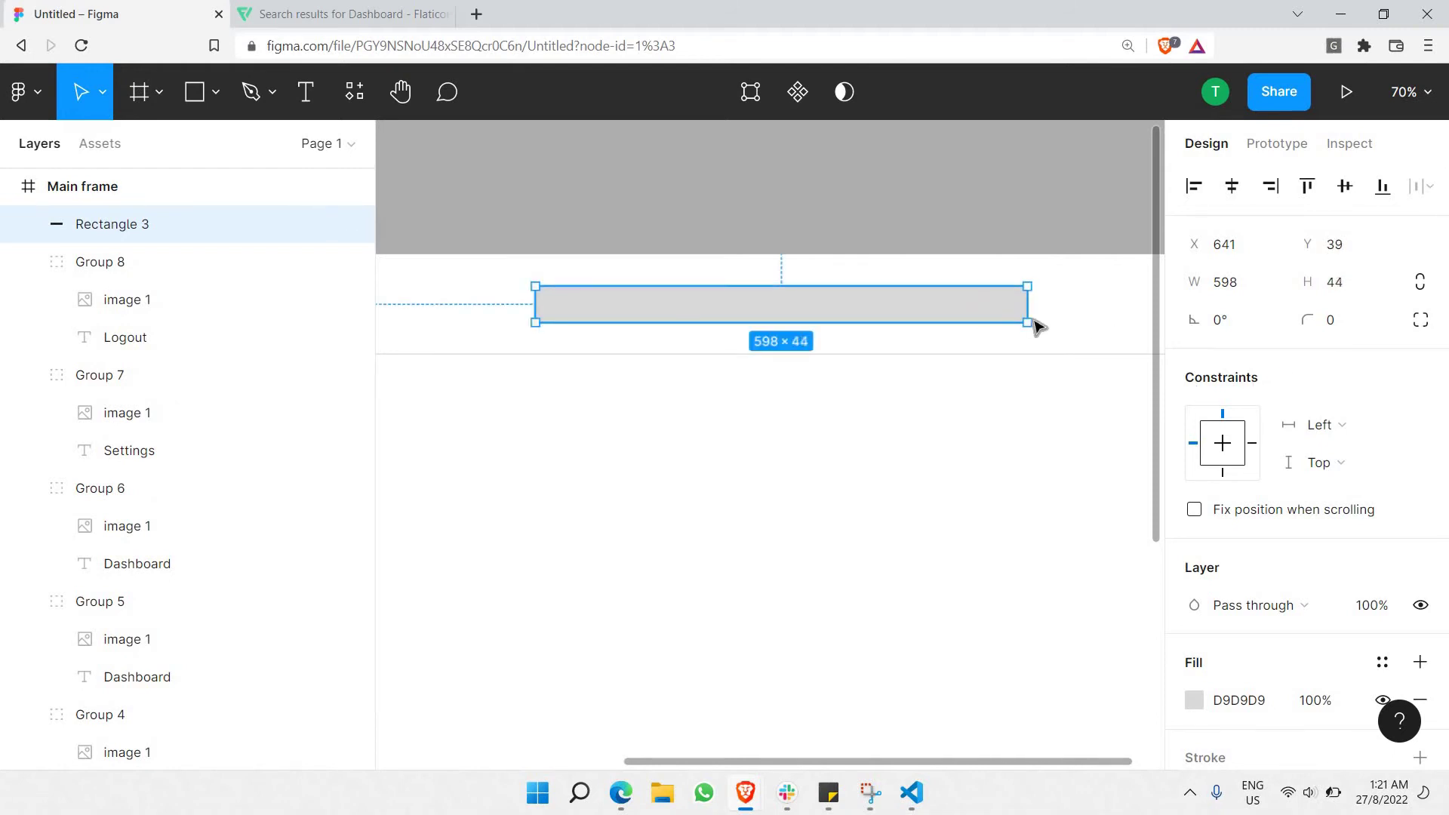
click(1319, 319)
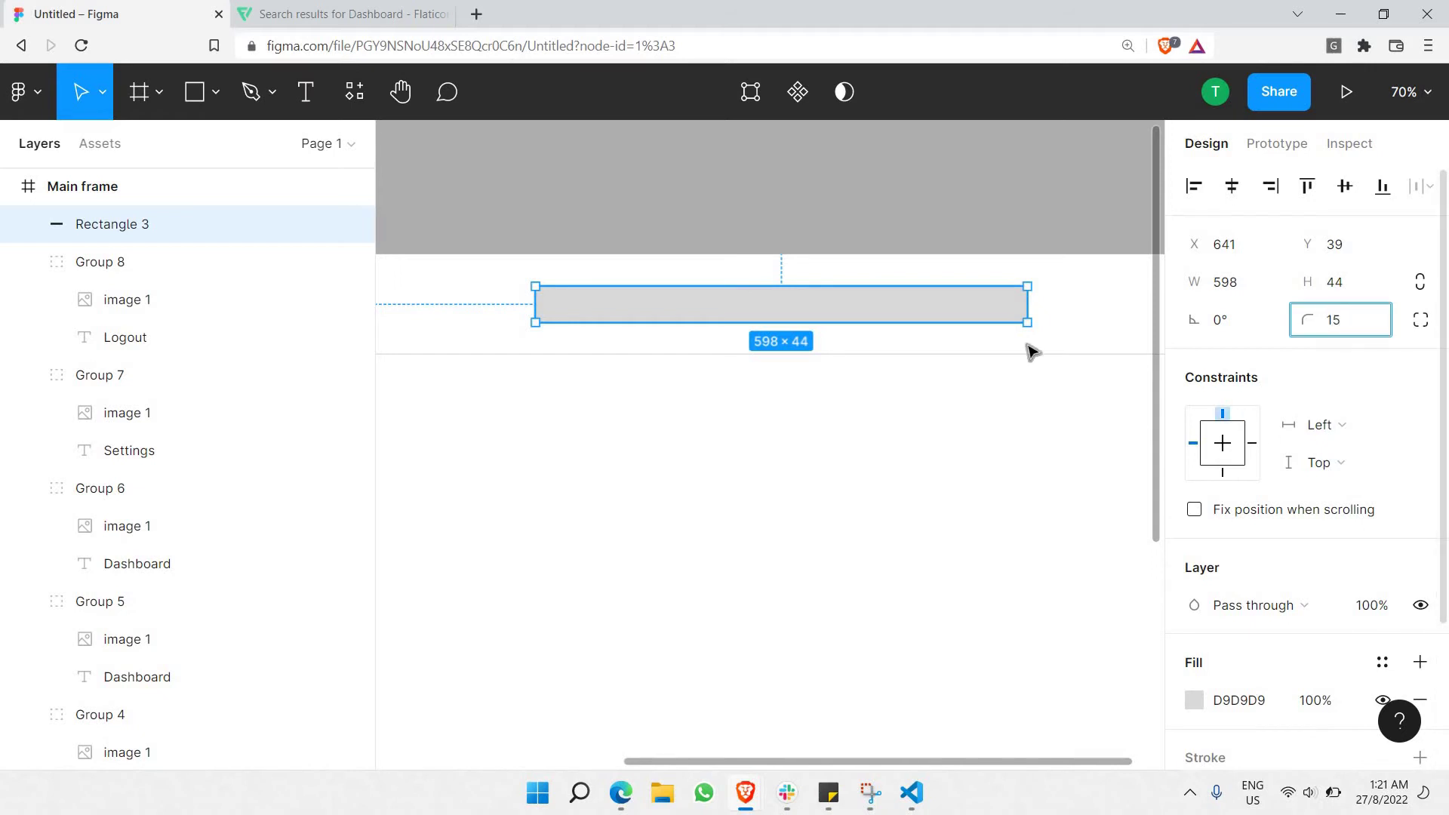
click(941, 206)
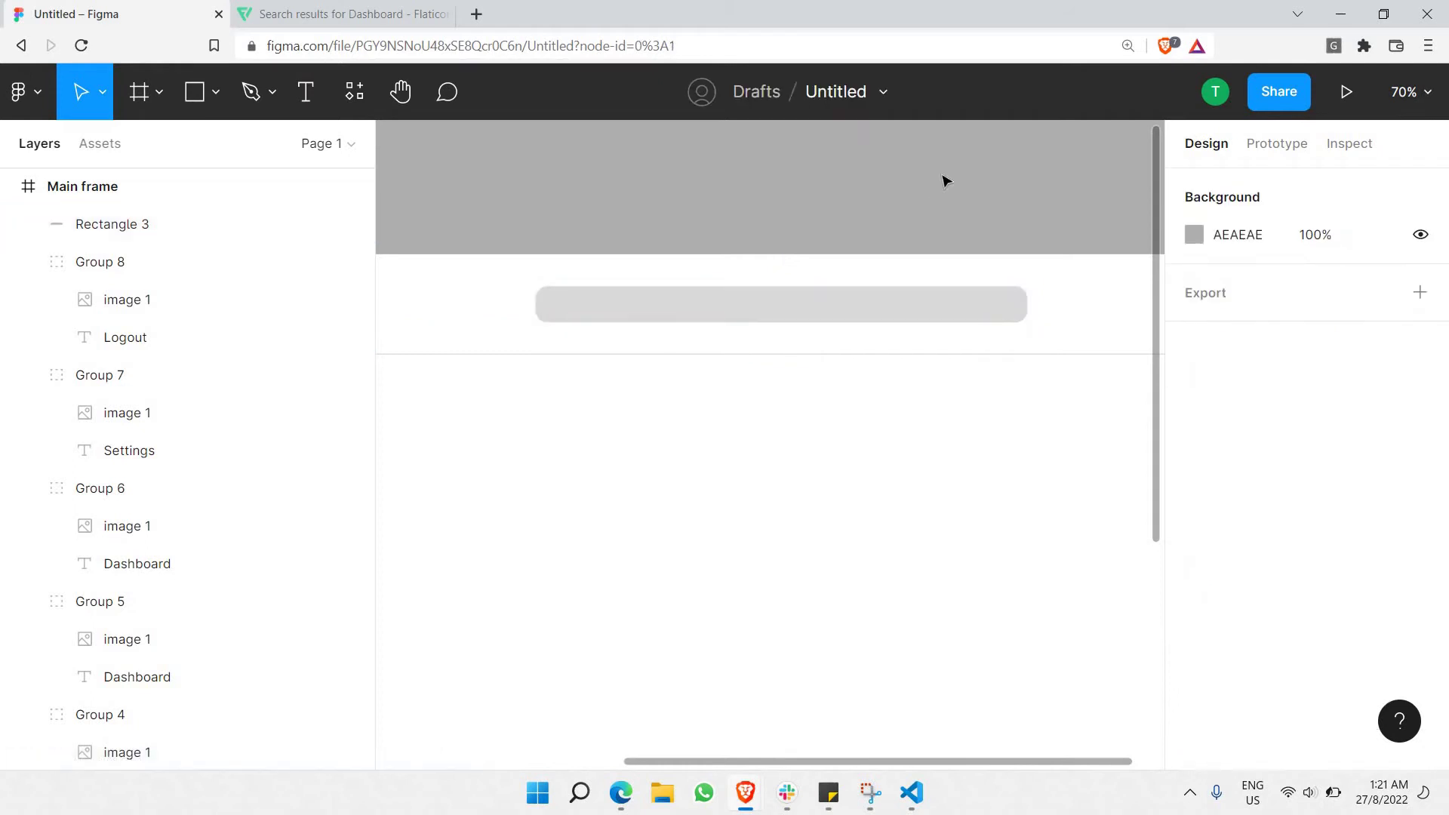
Lighten the rounded bar's fill to light grey ECECEC.
click(696, 307)
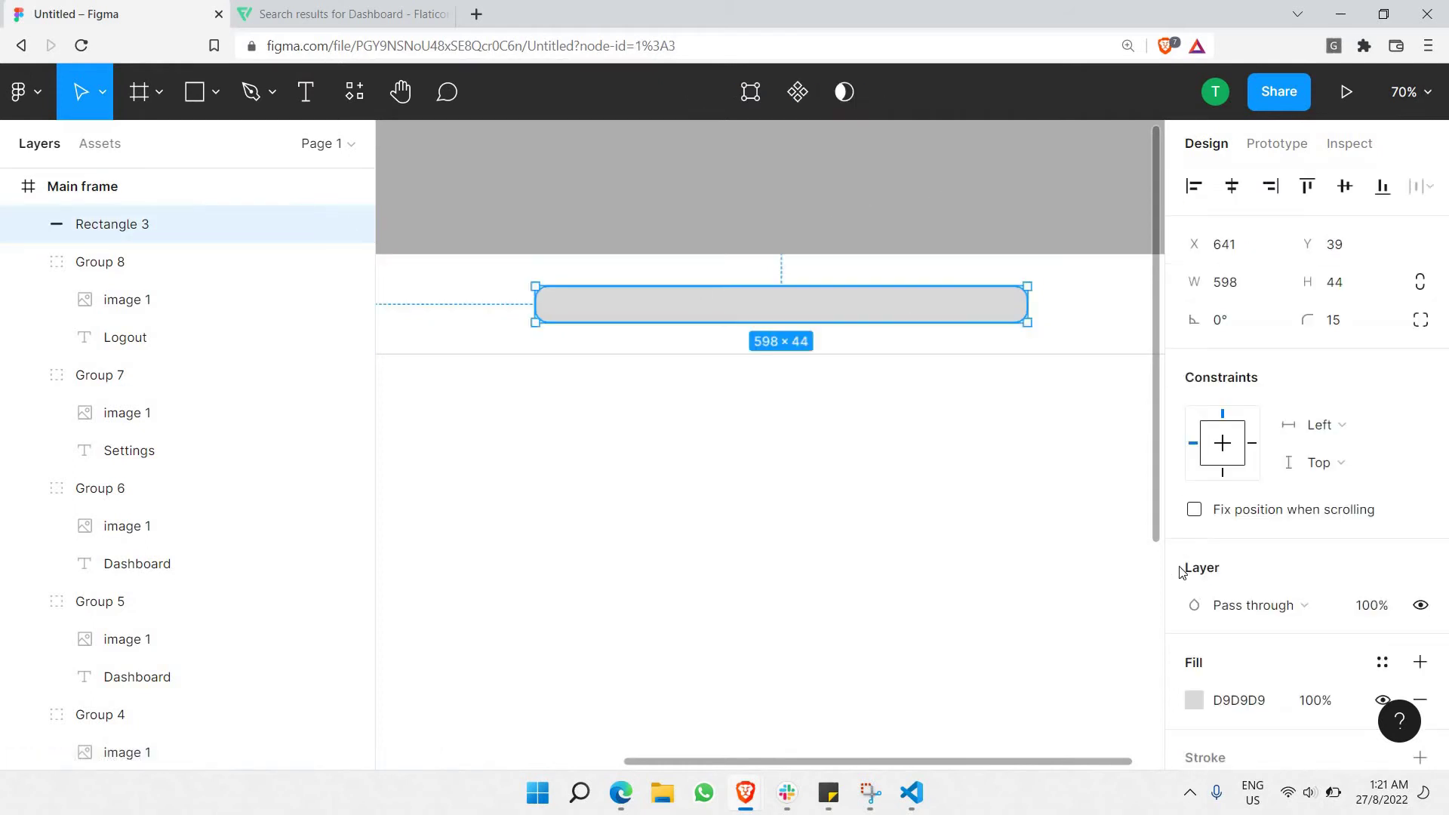
scroll(1194, 603, down, 2)
click(1194, 606)
drag(969, 280, 740, 206)
click(740, 207)
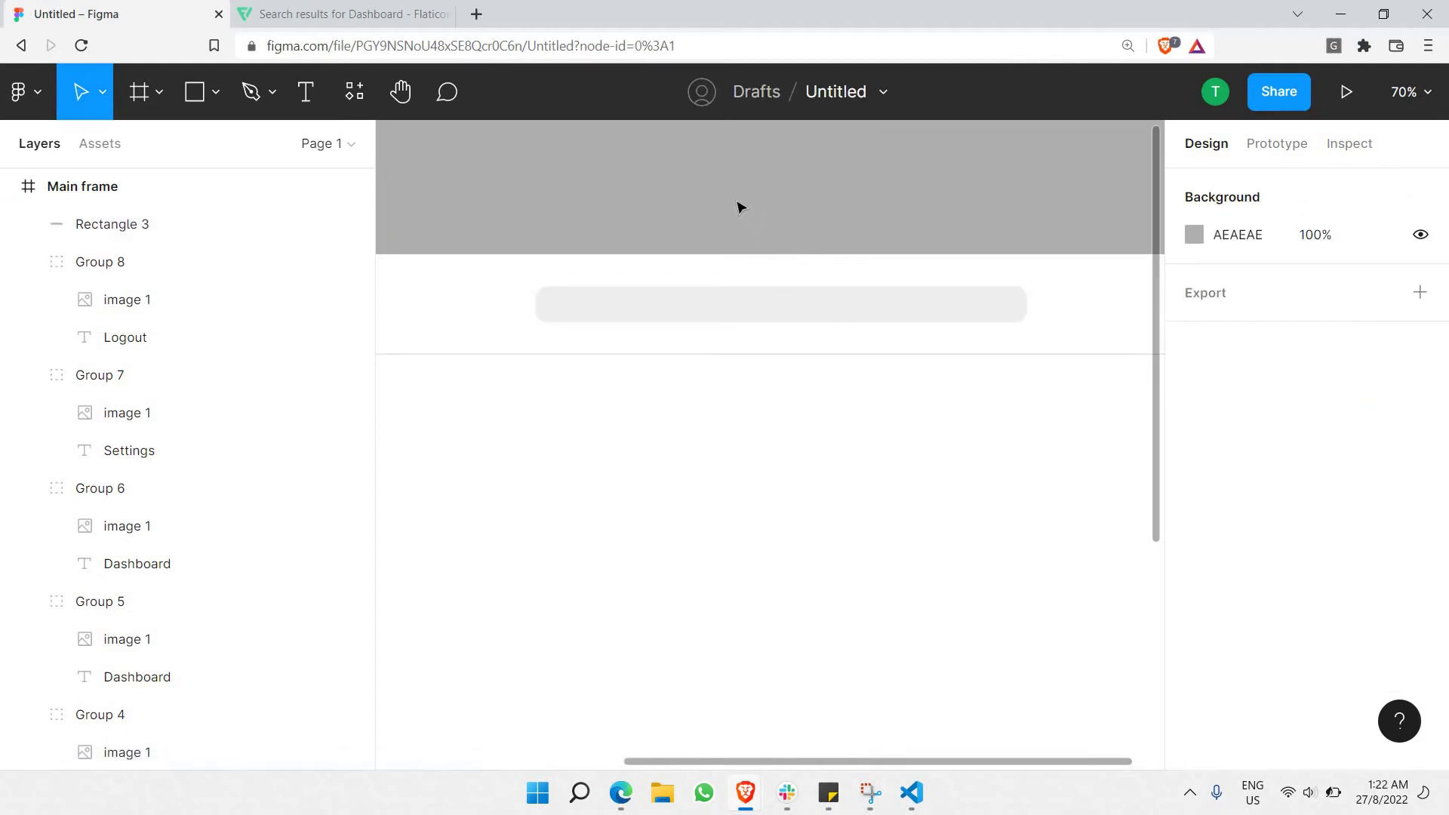
click(337, 6)
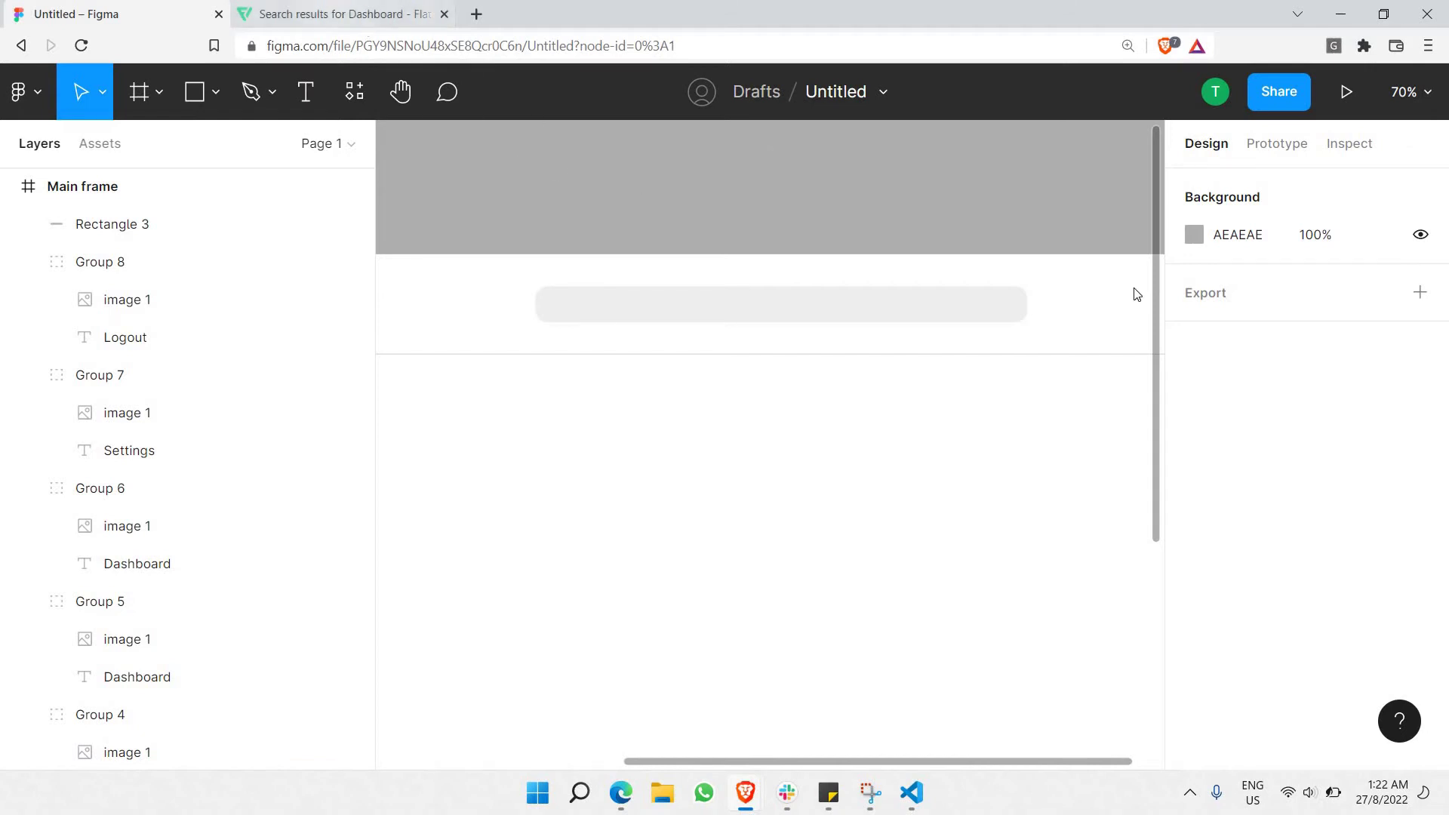
Close the Flaticon popups and search for 'search' icons.
click(1382, 110)
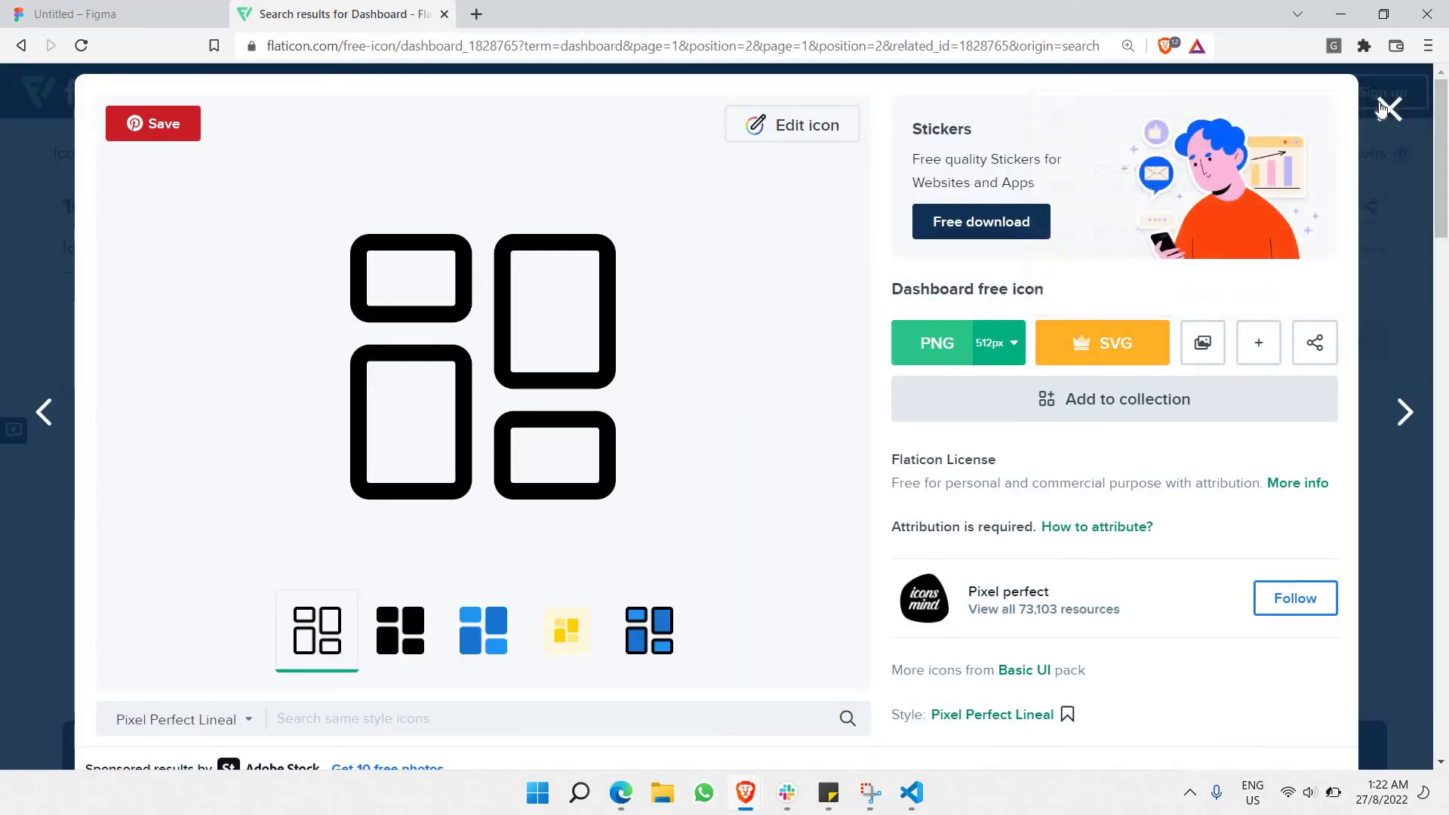
key(Escape)
double_click(270, 153)
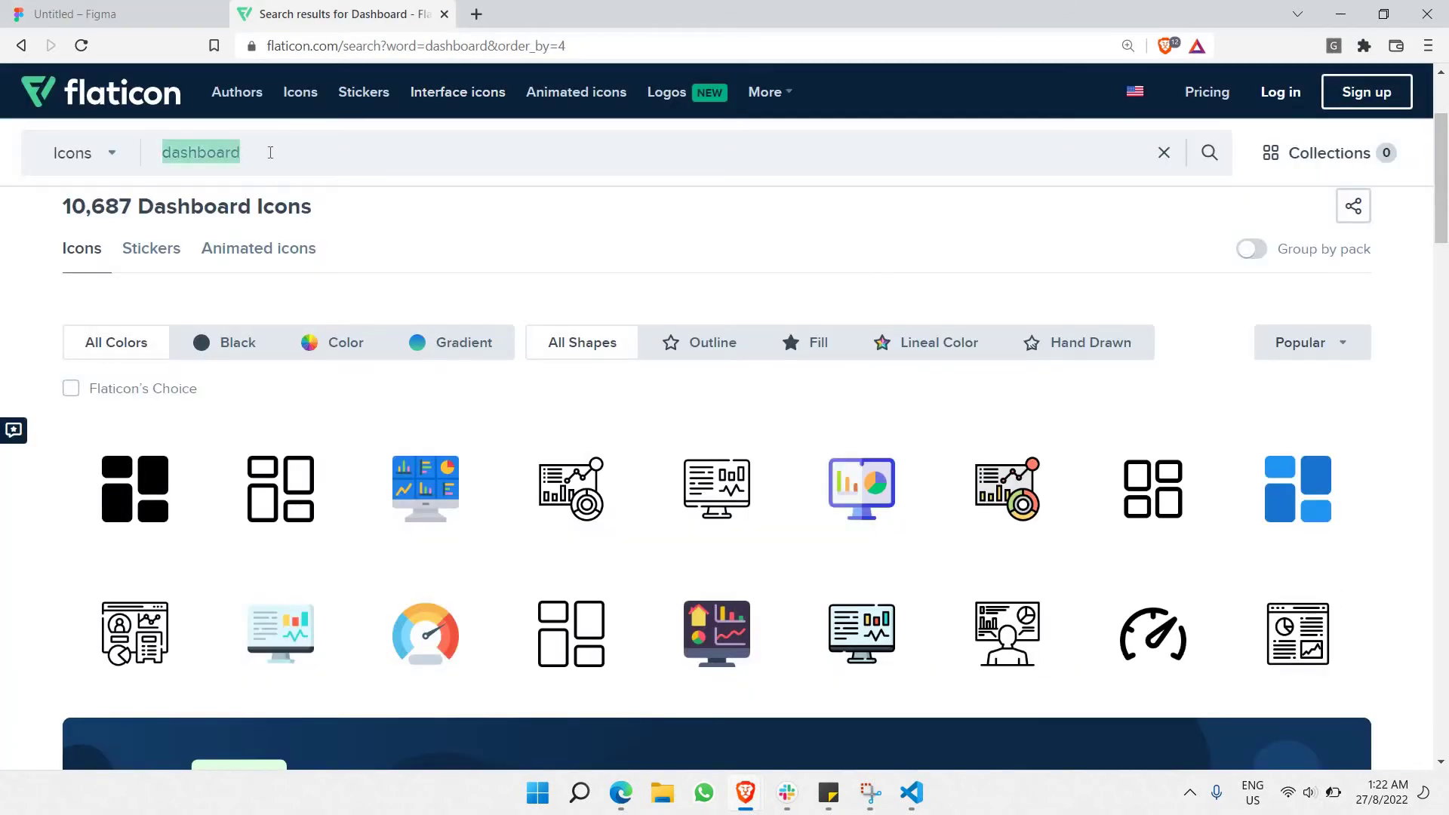
text(search)
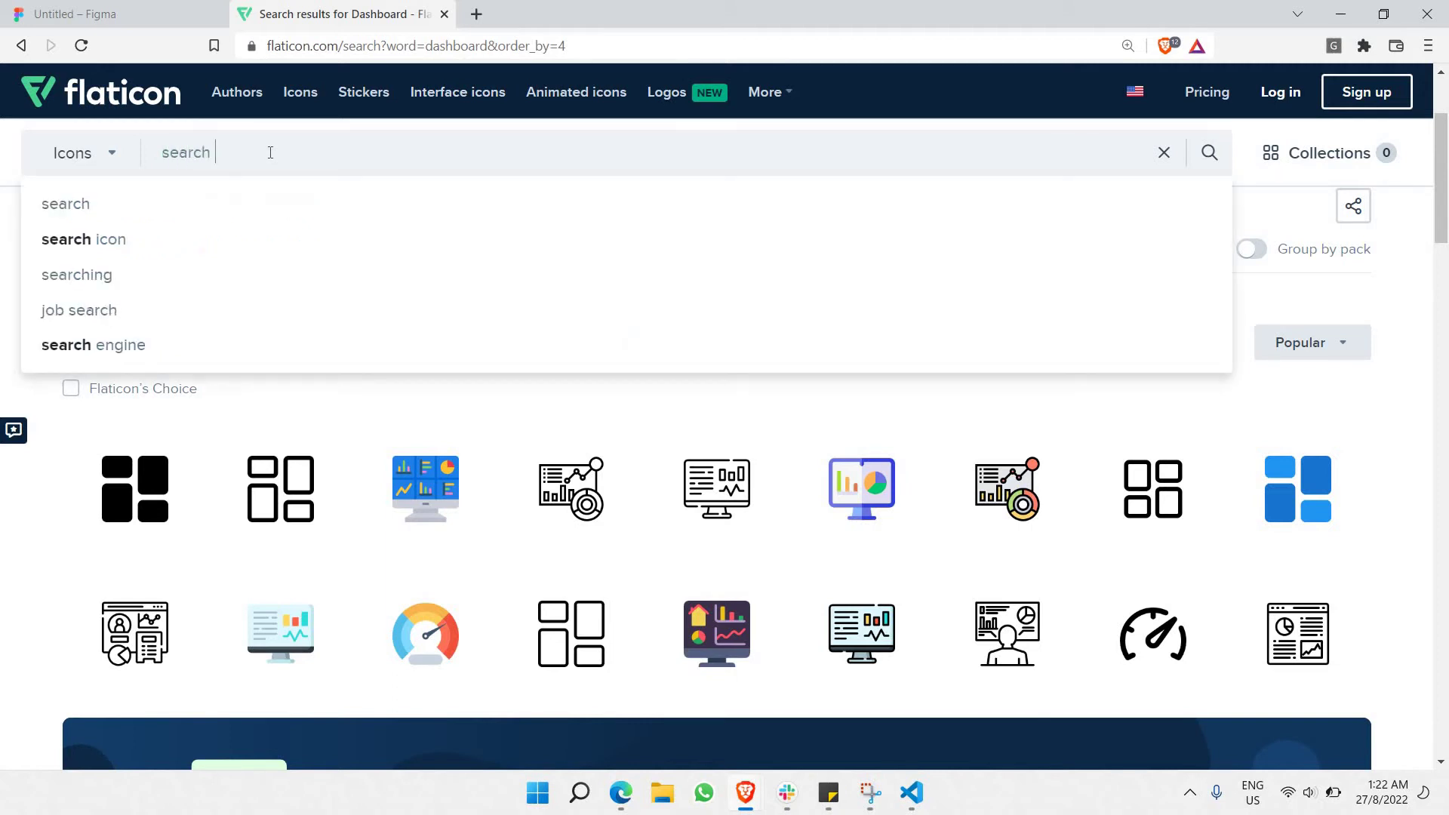
key(Return)
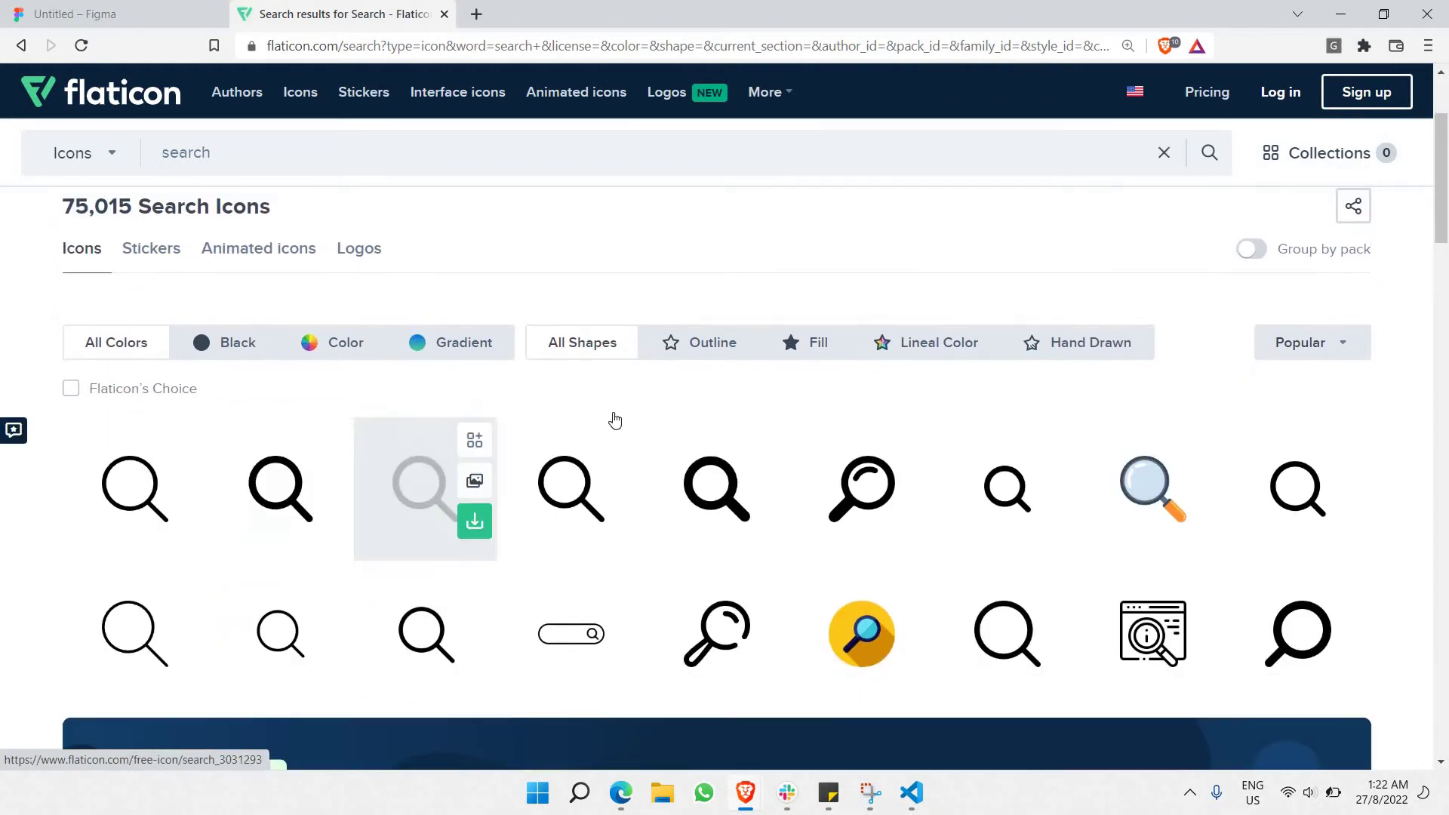
Copy the image of the bold magnifying glass icon.
scroll(615, 420, down, 1)
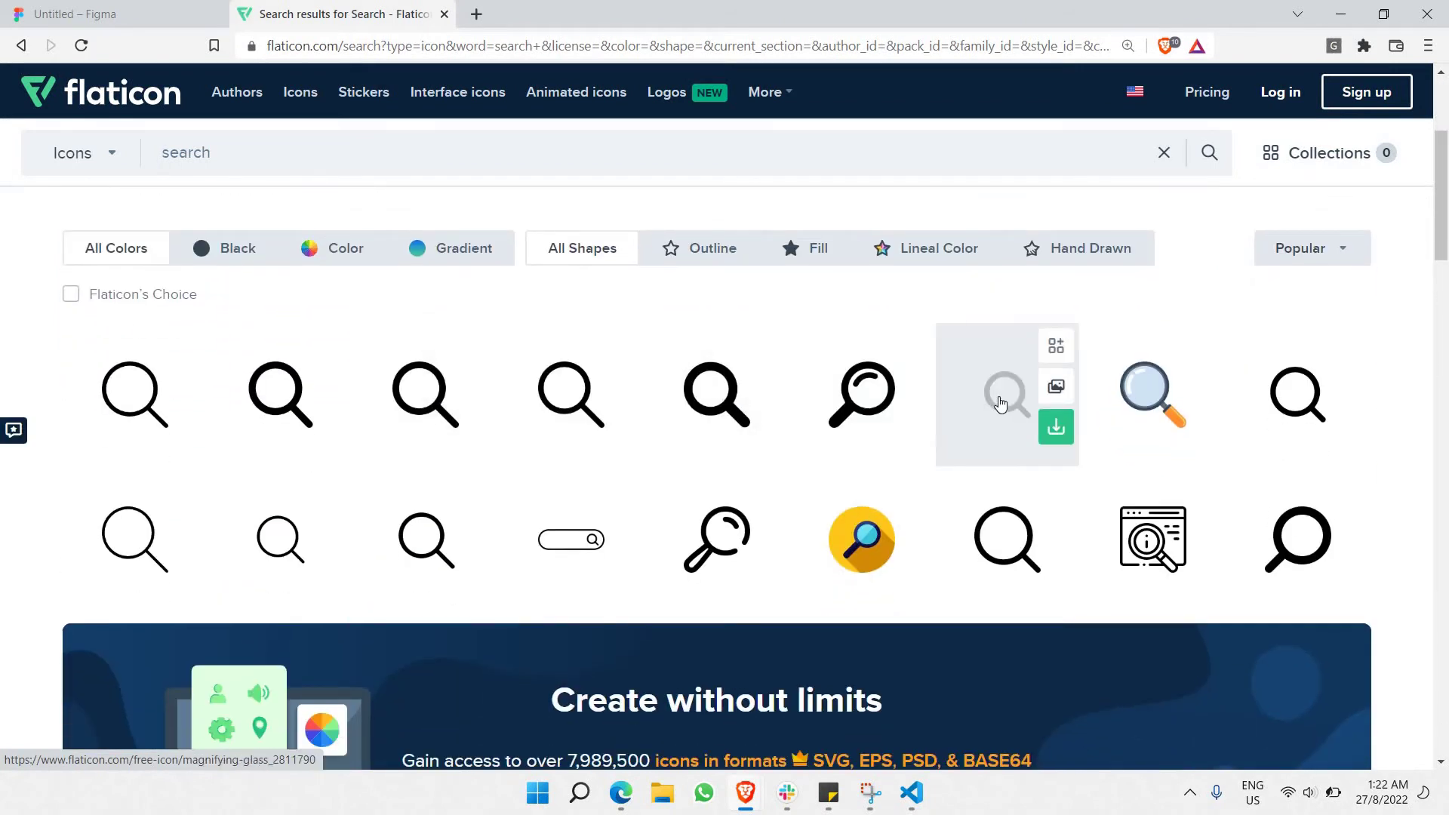
click(1000, 405)
right_click(525, 435)
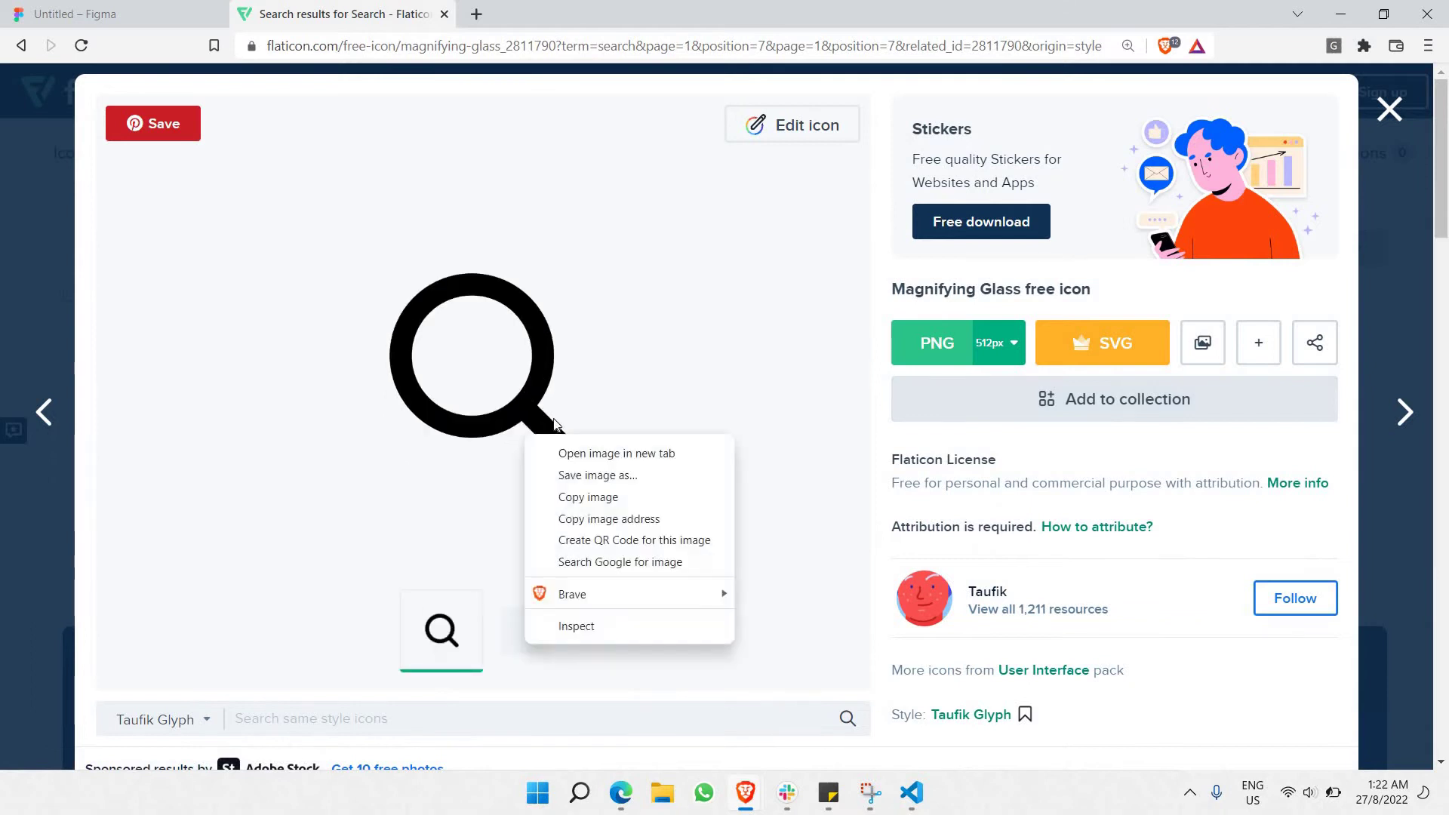
right_click(521, 391)
click(565, 453)
key(ctrl+Tab)
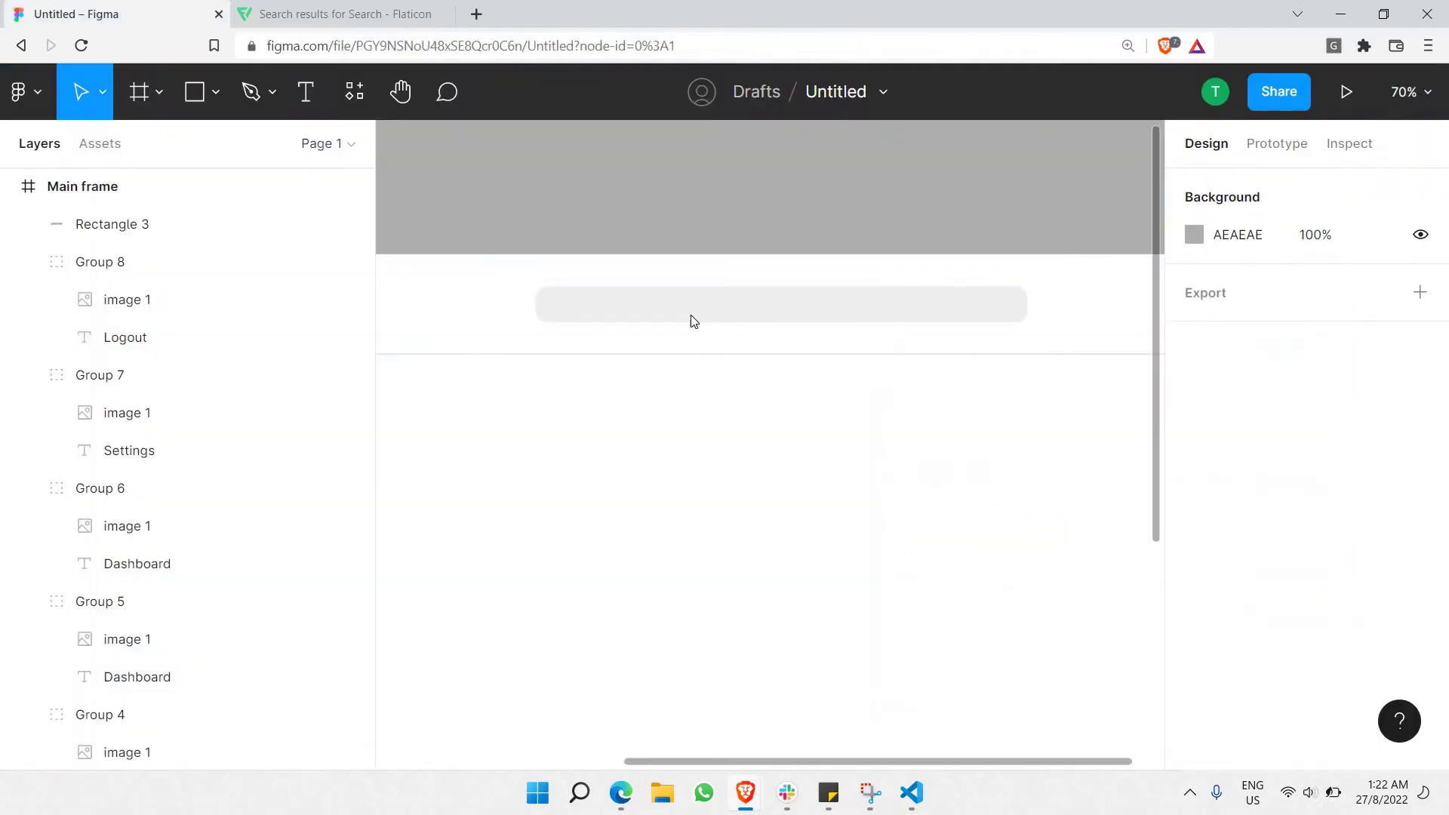
Paste the magnifying glass as its own layer, sized 22×22 at the bar's left end.
click(693, 321)
key(ctrl+v)
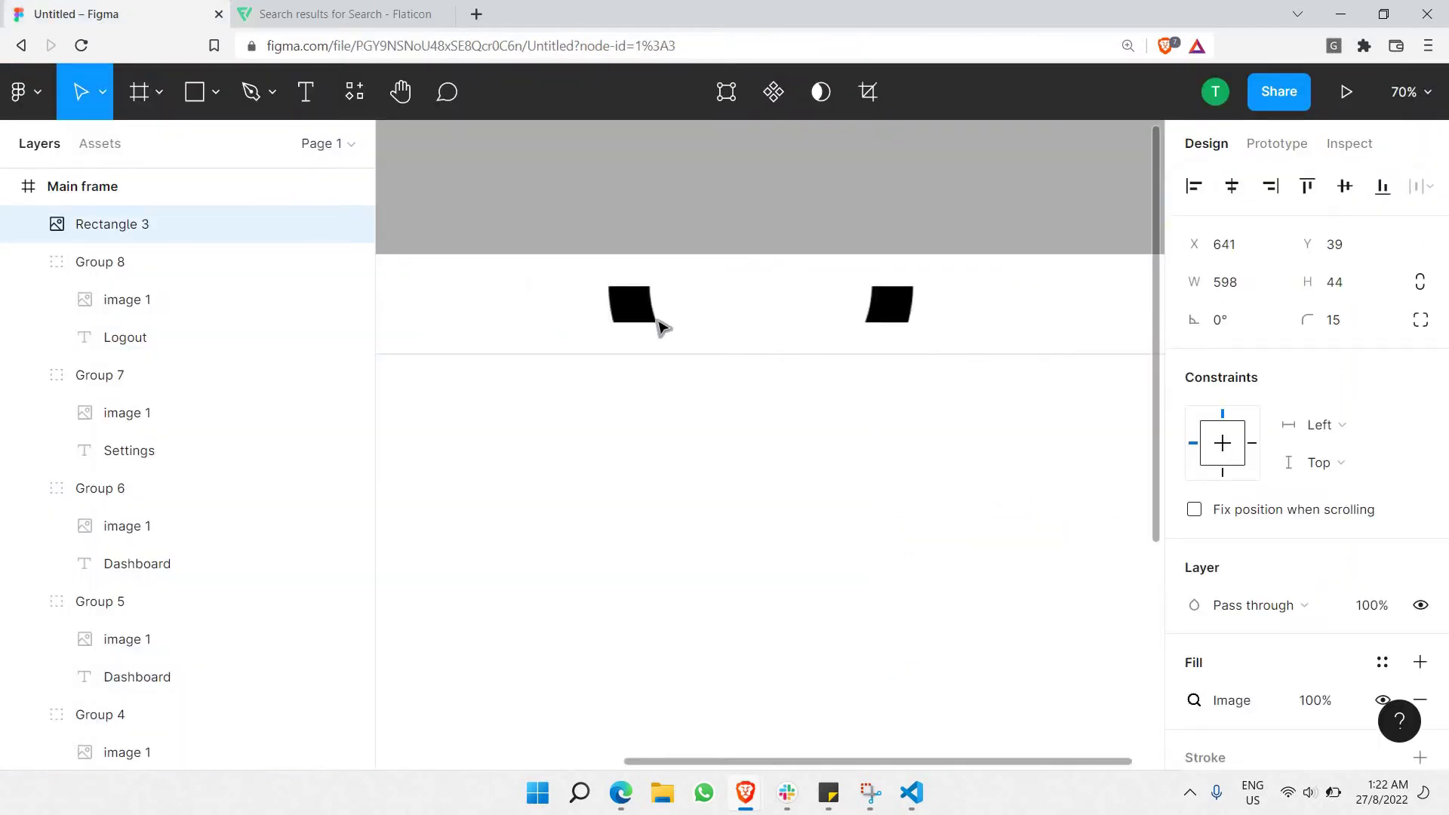
key(ctrl+z)
click(928, 627)
key(ctrl+v)
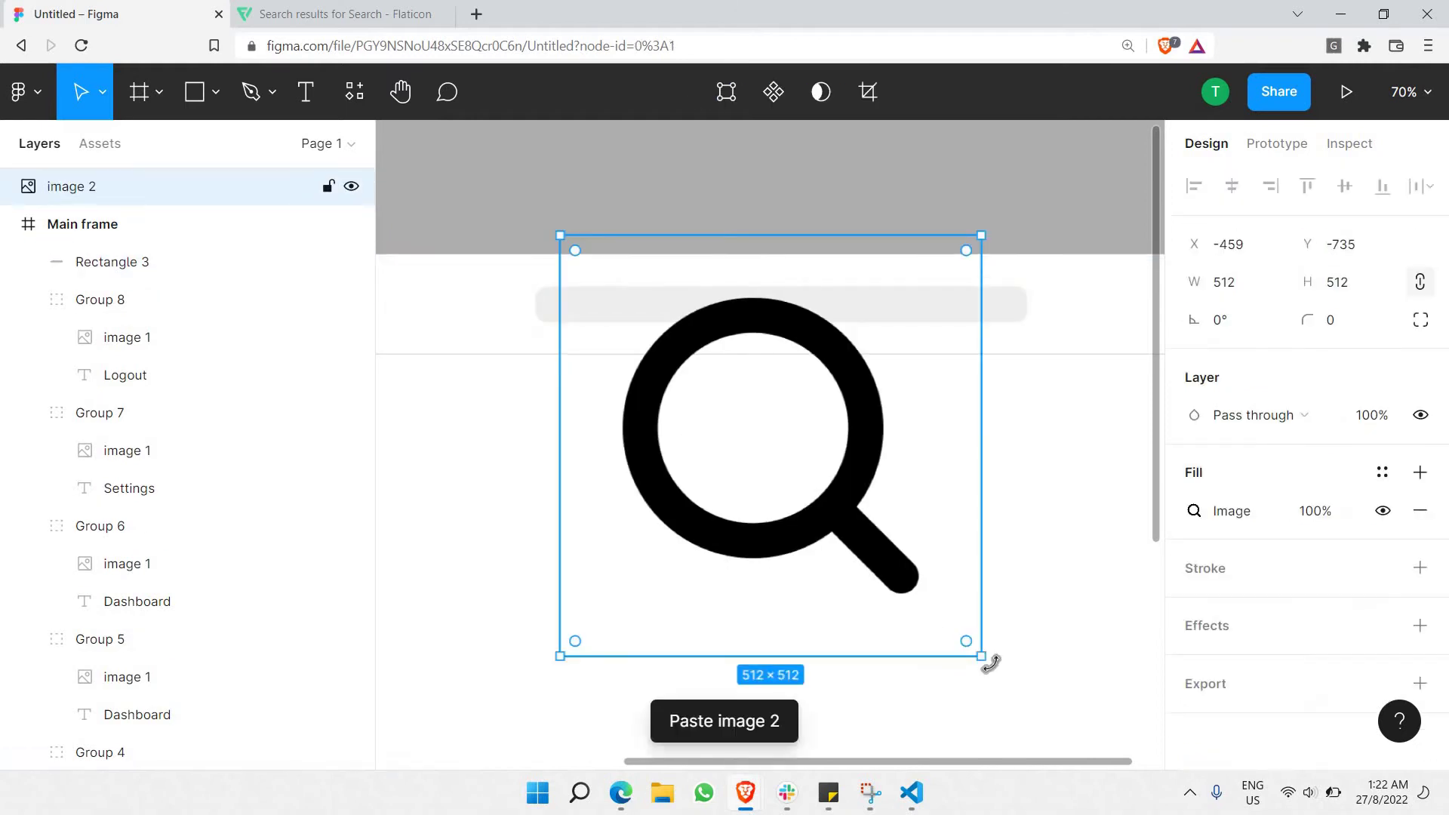
drag(699, 404, 532, 413)
scroll(571, 266, up, 5)
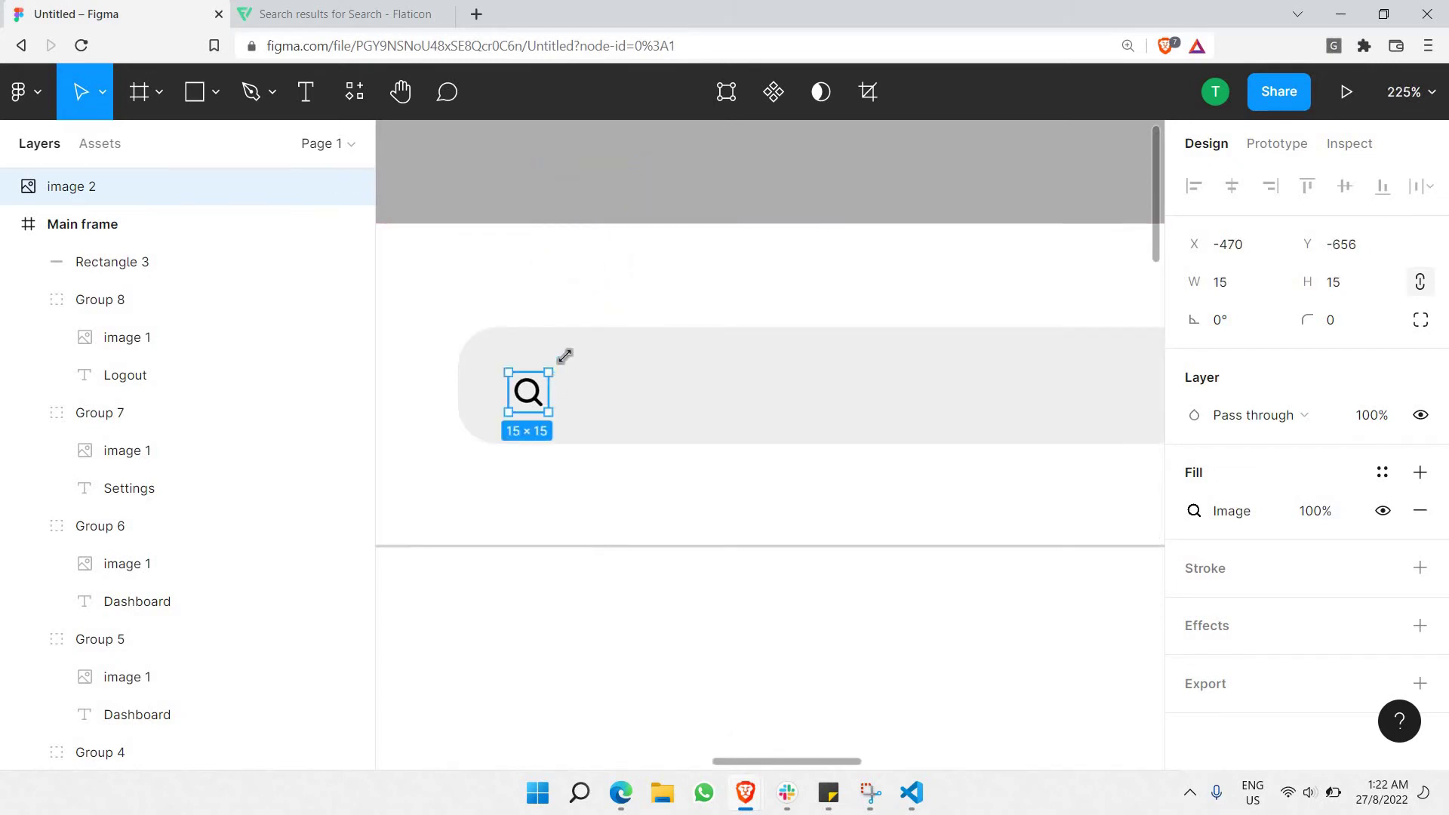
drag(555, 366, 528, 387)
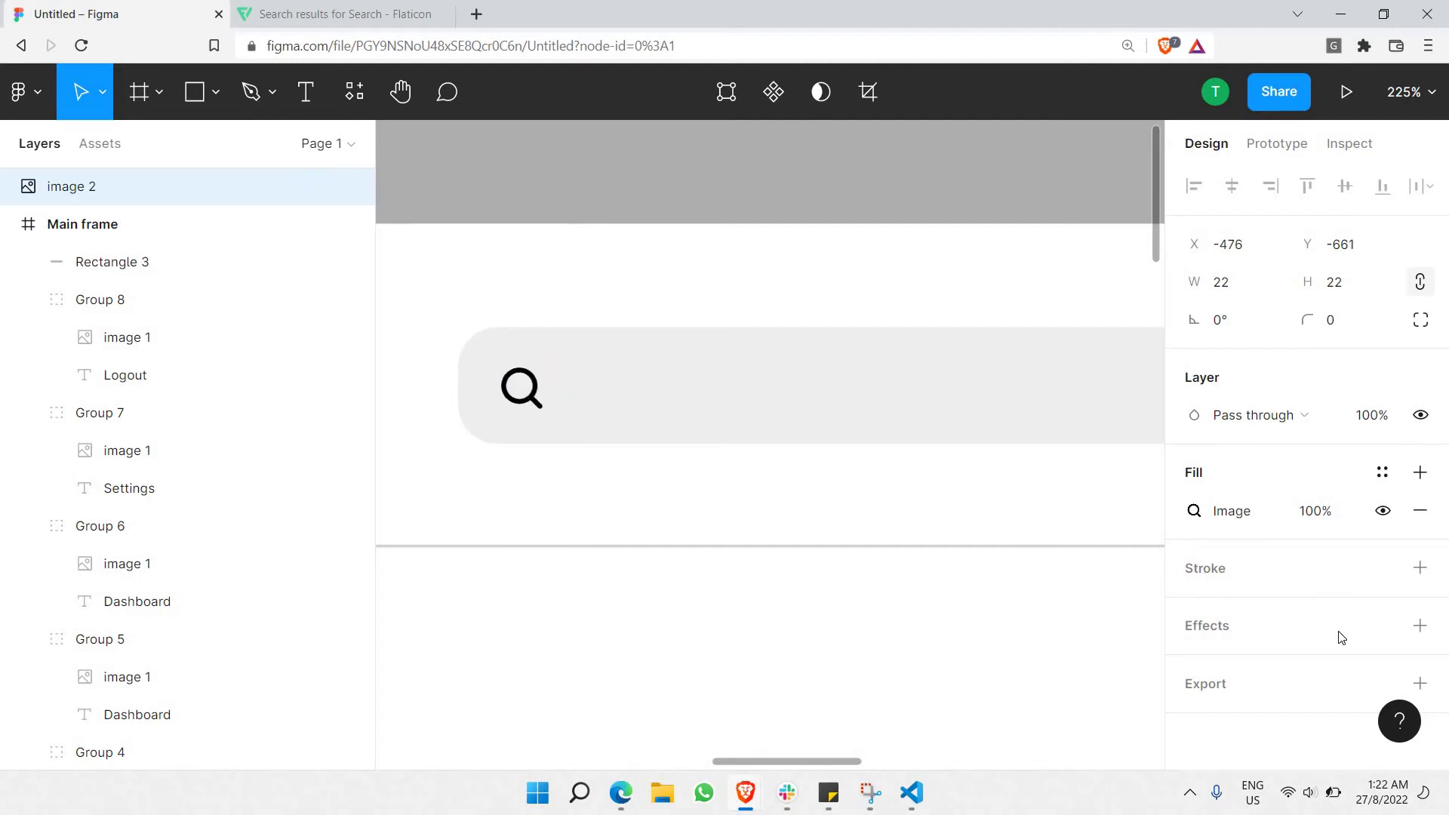
Set the search icon's fill opacity to 60%.
click(1298, 518)
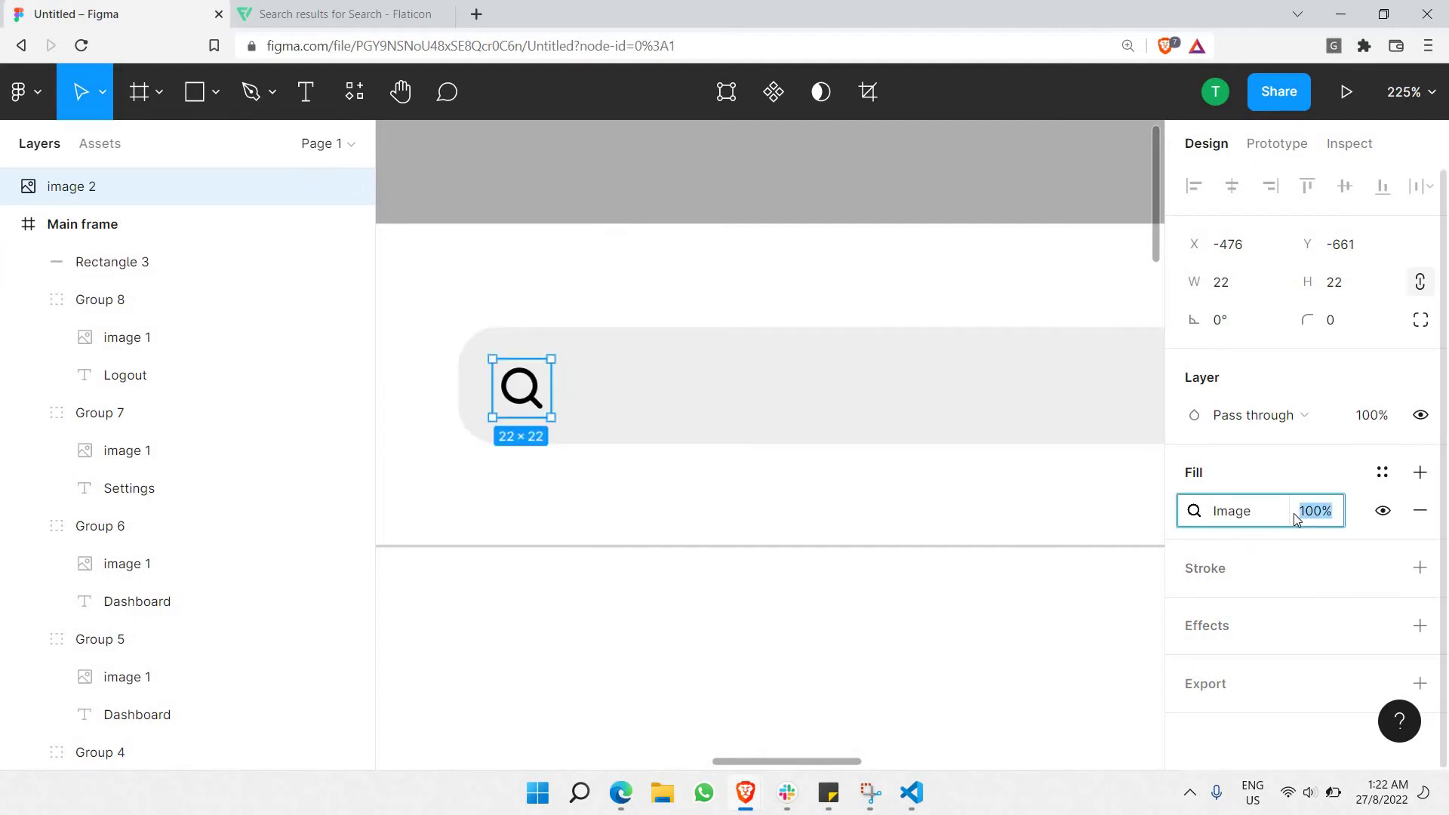
text(75)
key(Return)
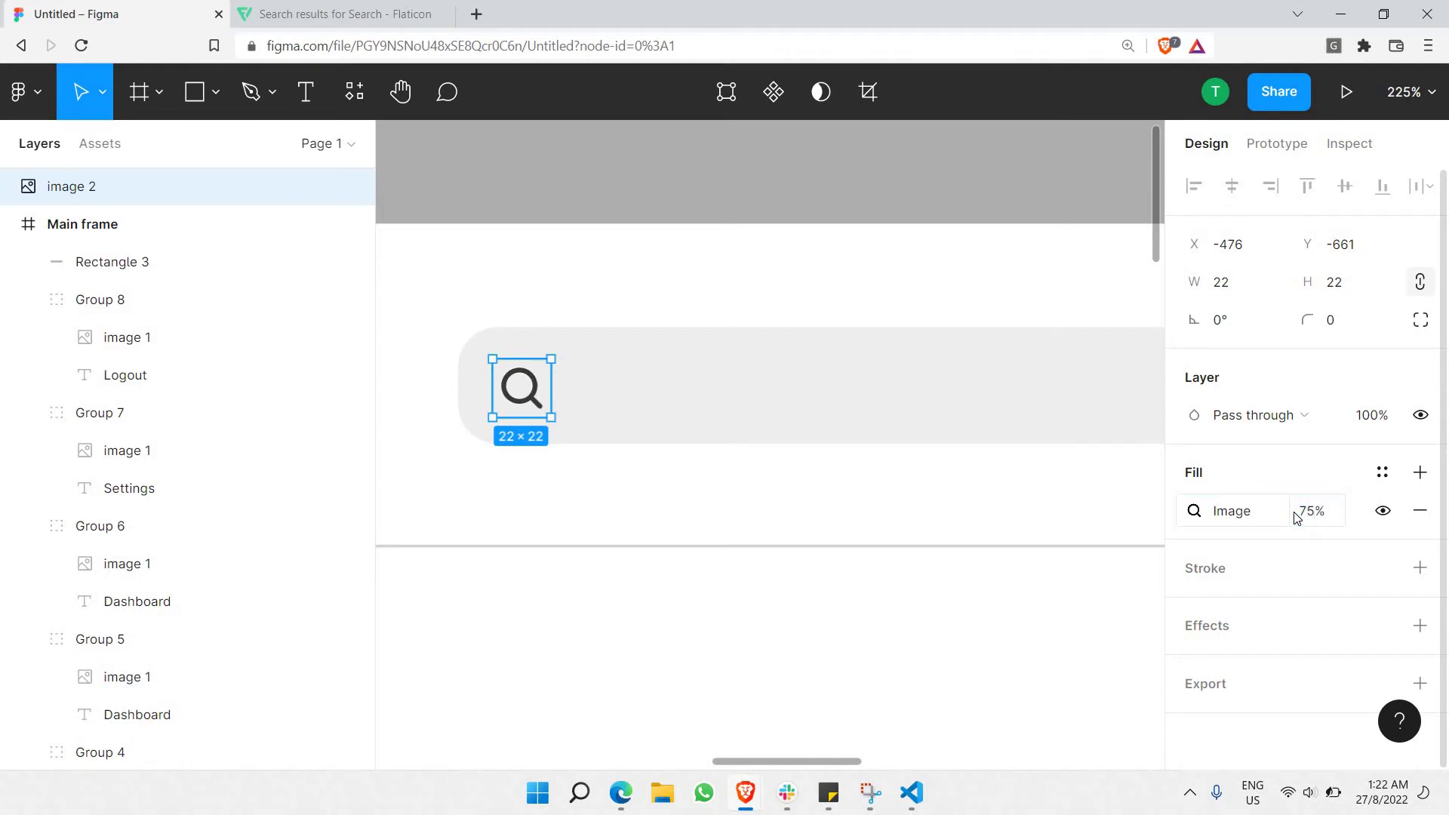
click(1295, 518)
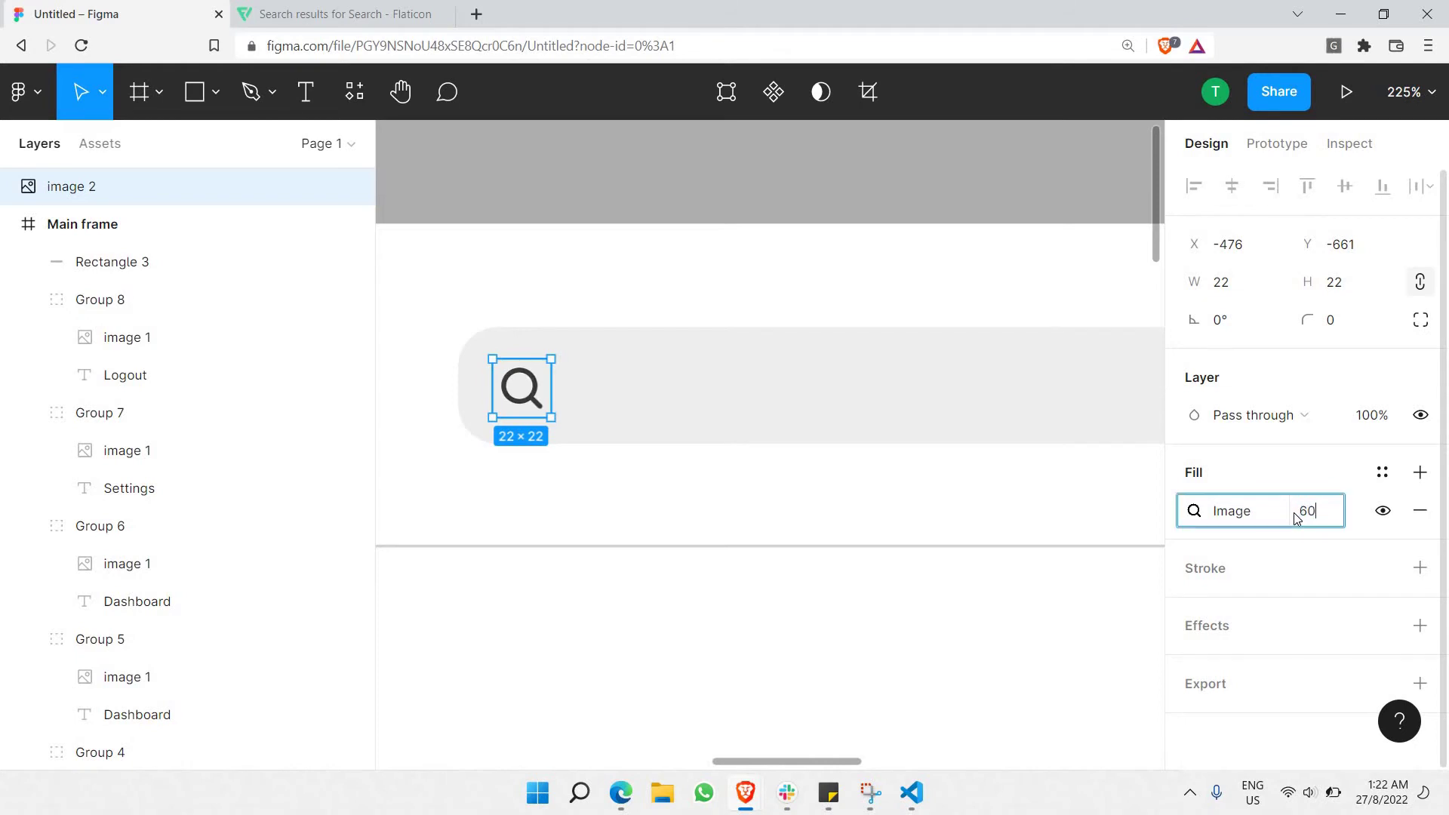
key(Return)
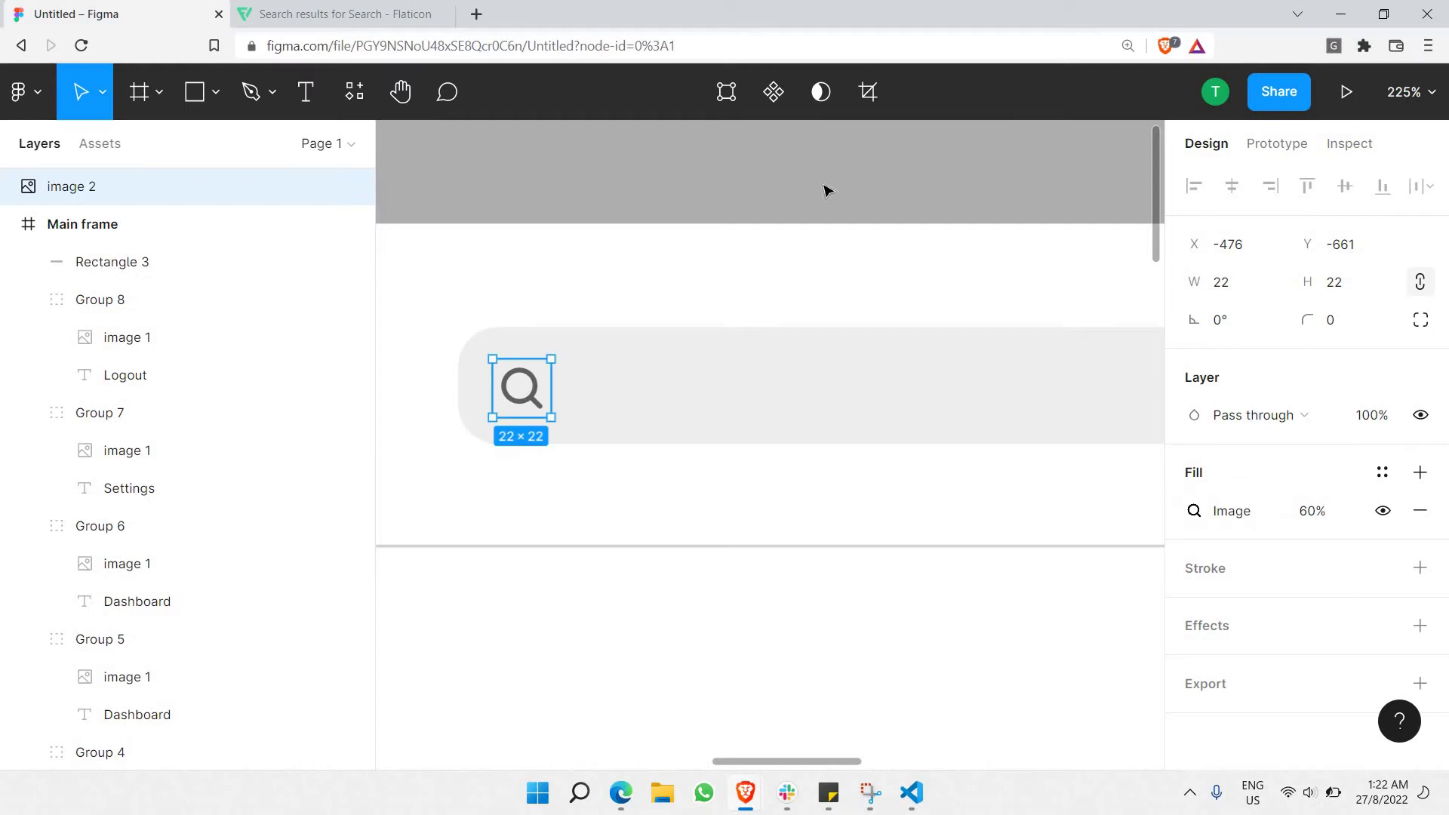
click(765, 296)
scroll(765, 296, down, 3)
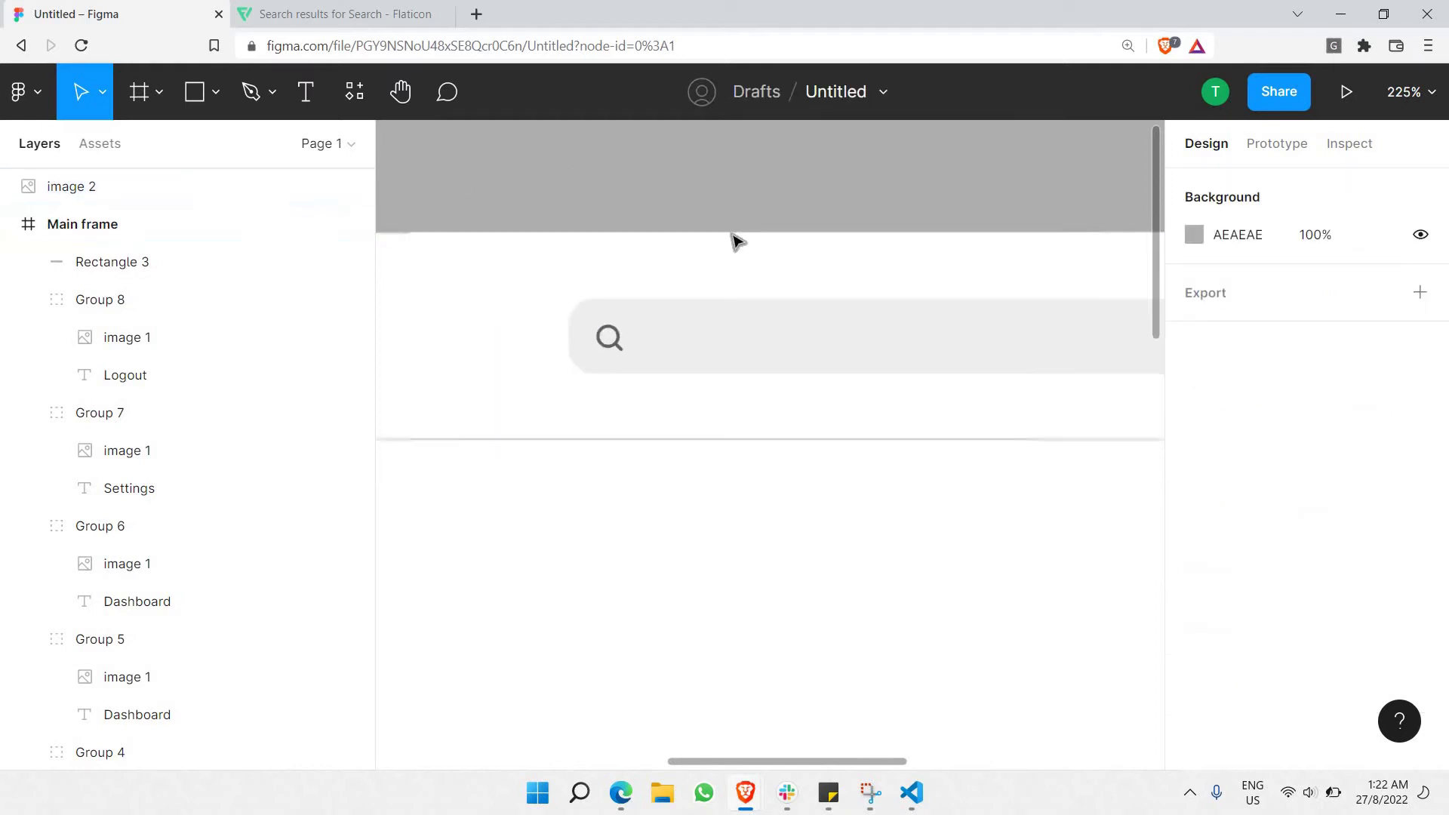
Add a text box inside the search bar reading 'Search order, items..'.
click(306, 91)
drag(536, 320, 978, 361)
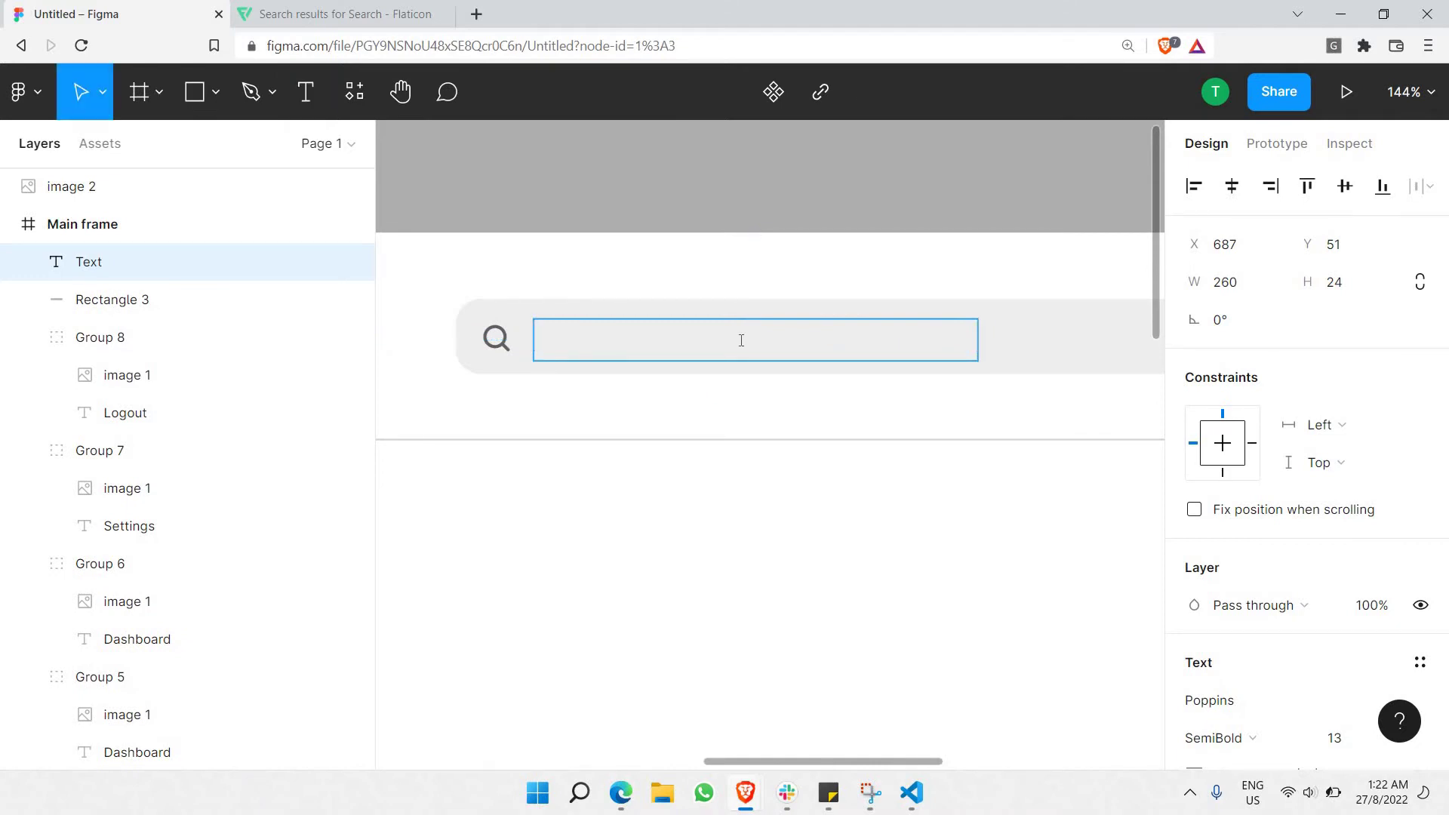
text(Seatch)
key(BackSpace)
key(BackSpace)
key(BackSpace)
text(rch)
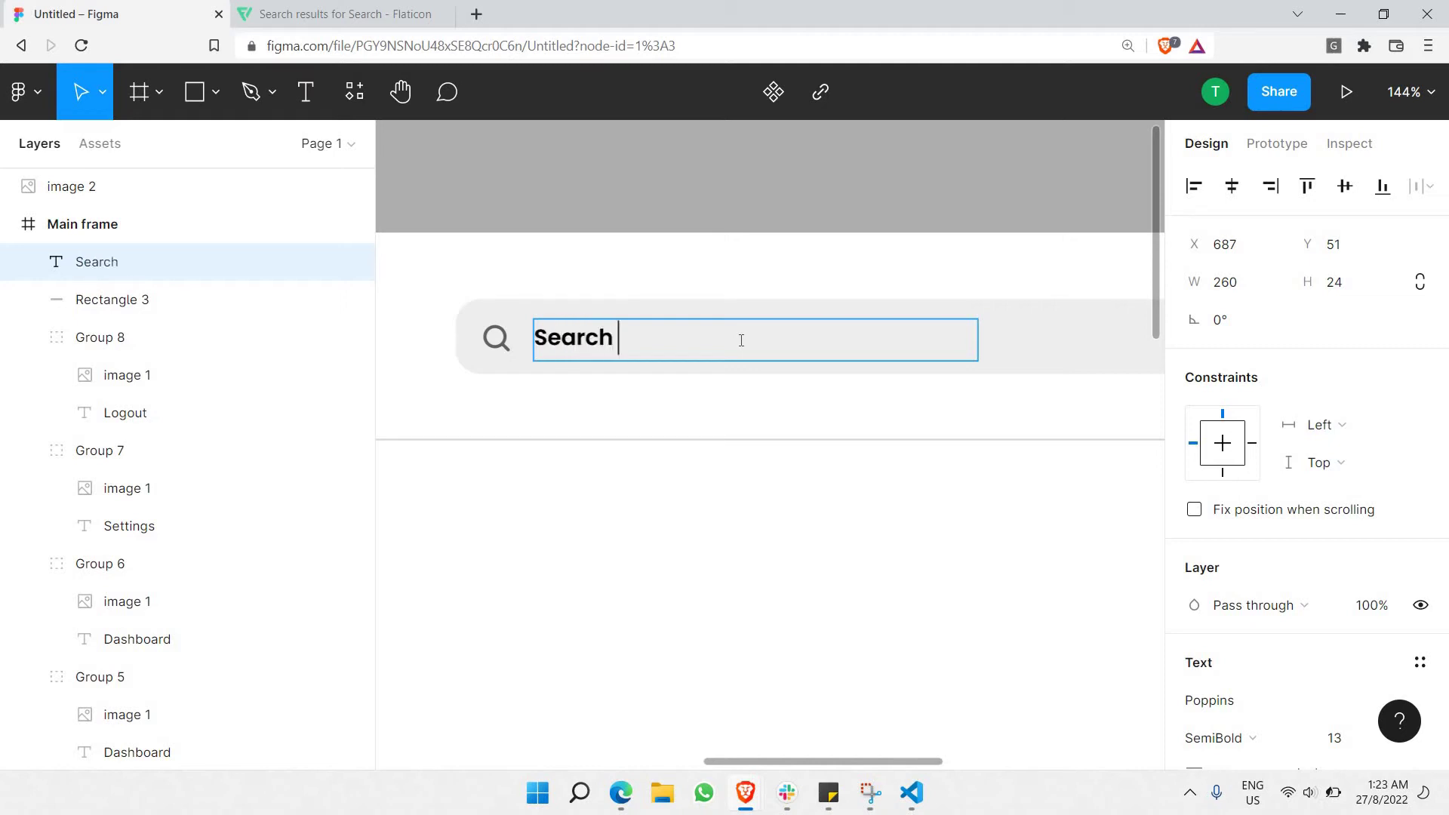
text( order)
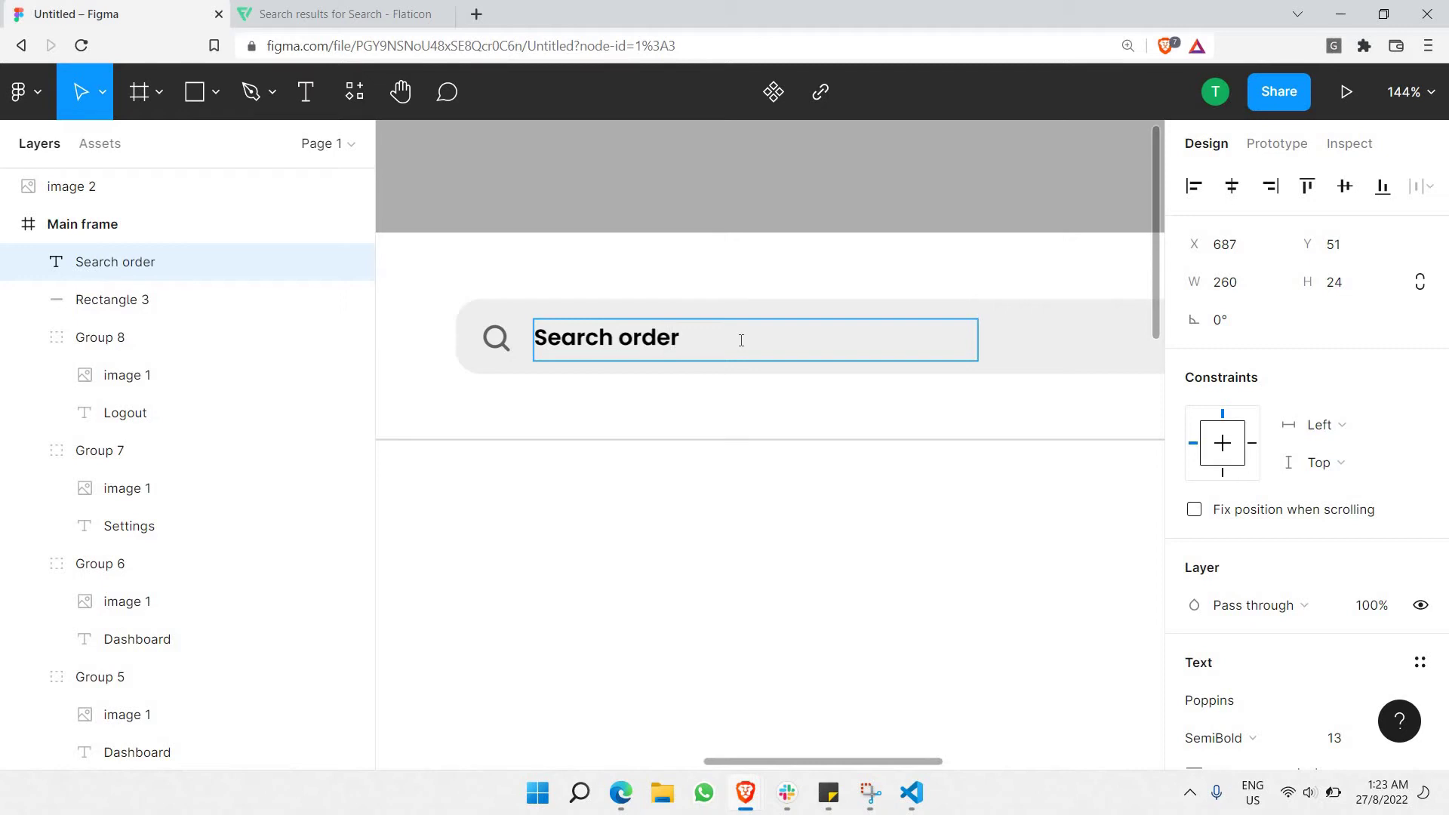
text(, items..)
Set the placeholder text to Regular weight with 60% fill opacity.
key(ctrl+a)
scroll(1244, 551, down, 3)
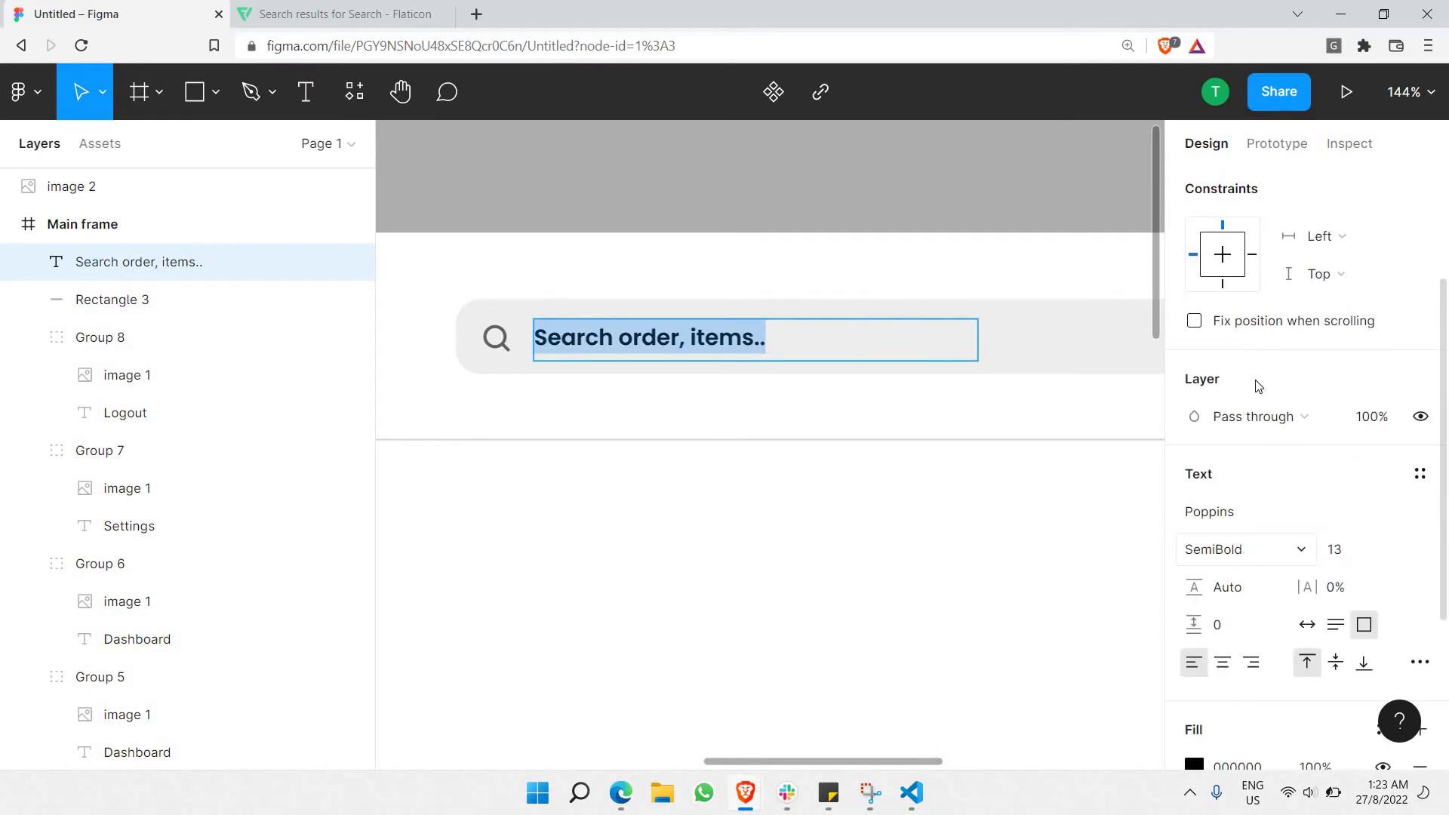
click(1245, 549)
click(1233, 323)
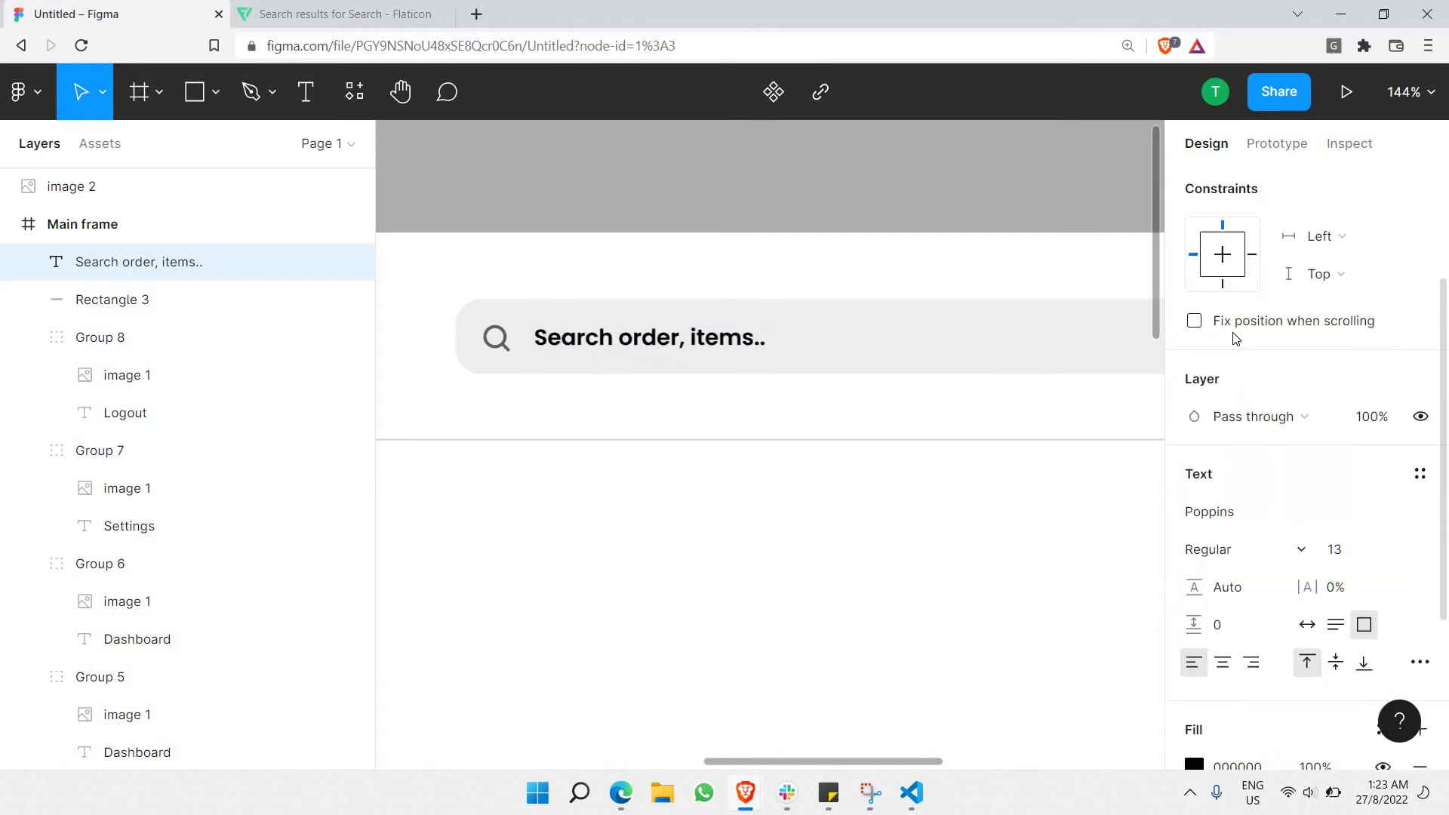
scroll(1223, 550, down, 3)
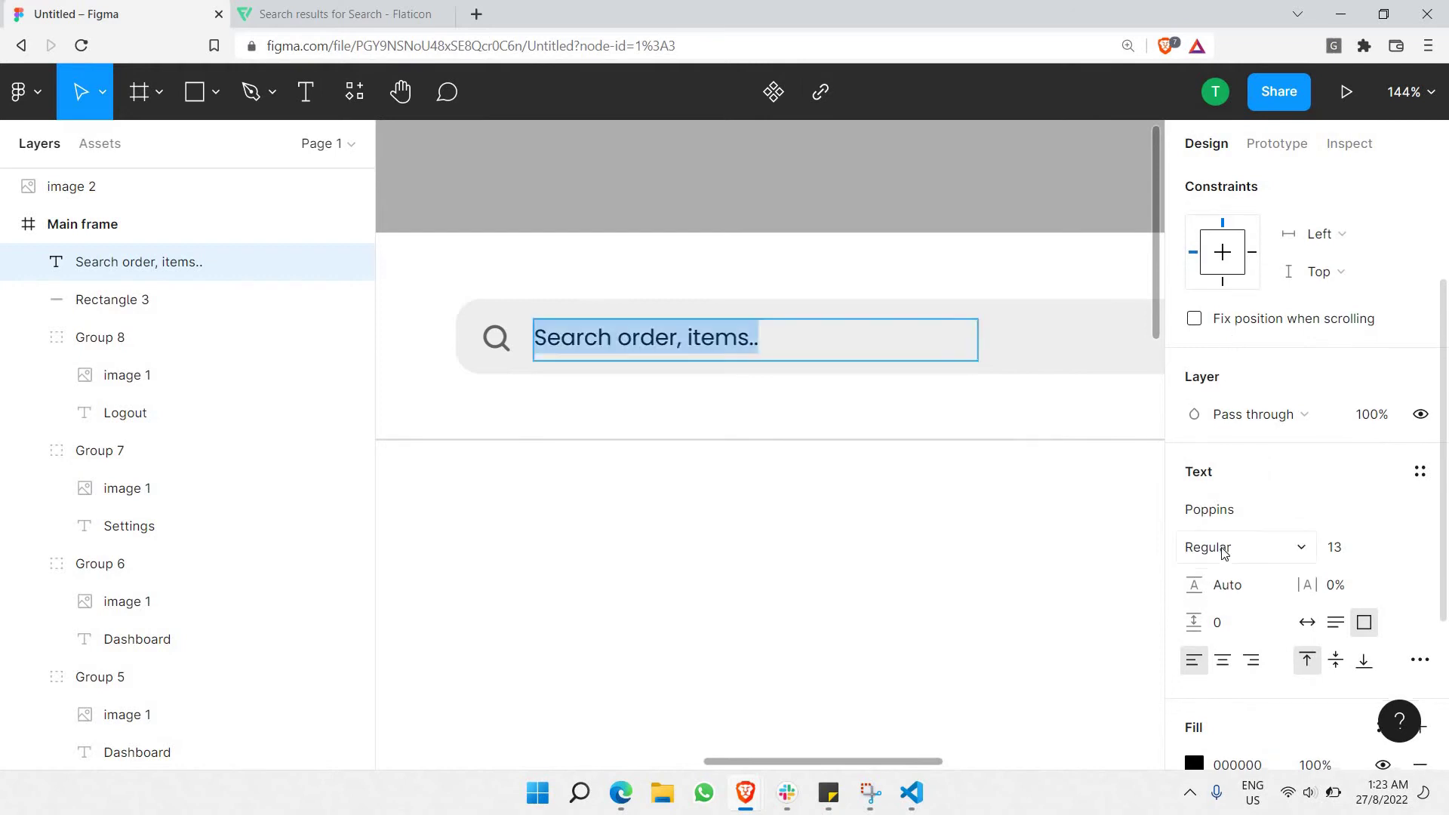
click(1312, 510)
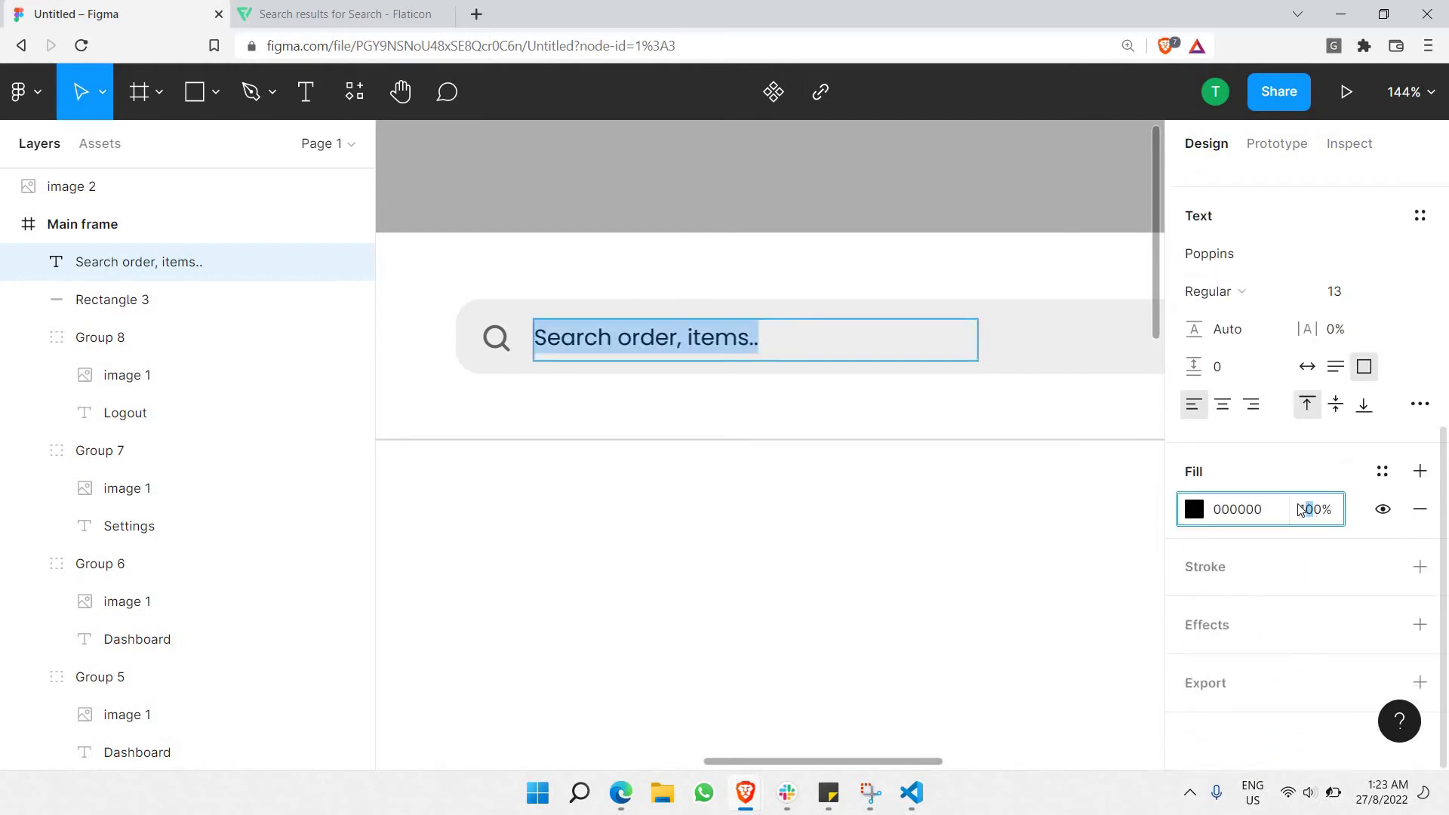
text(60)
key(Return)
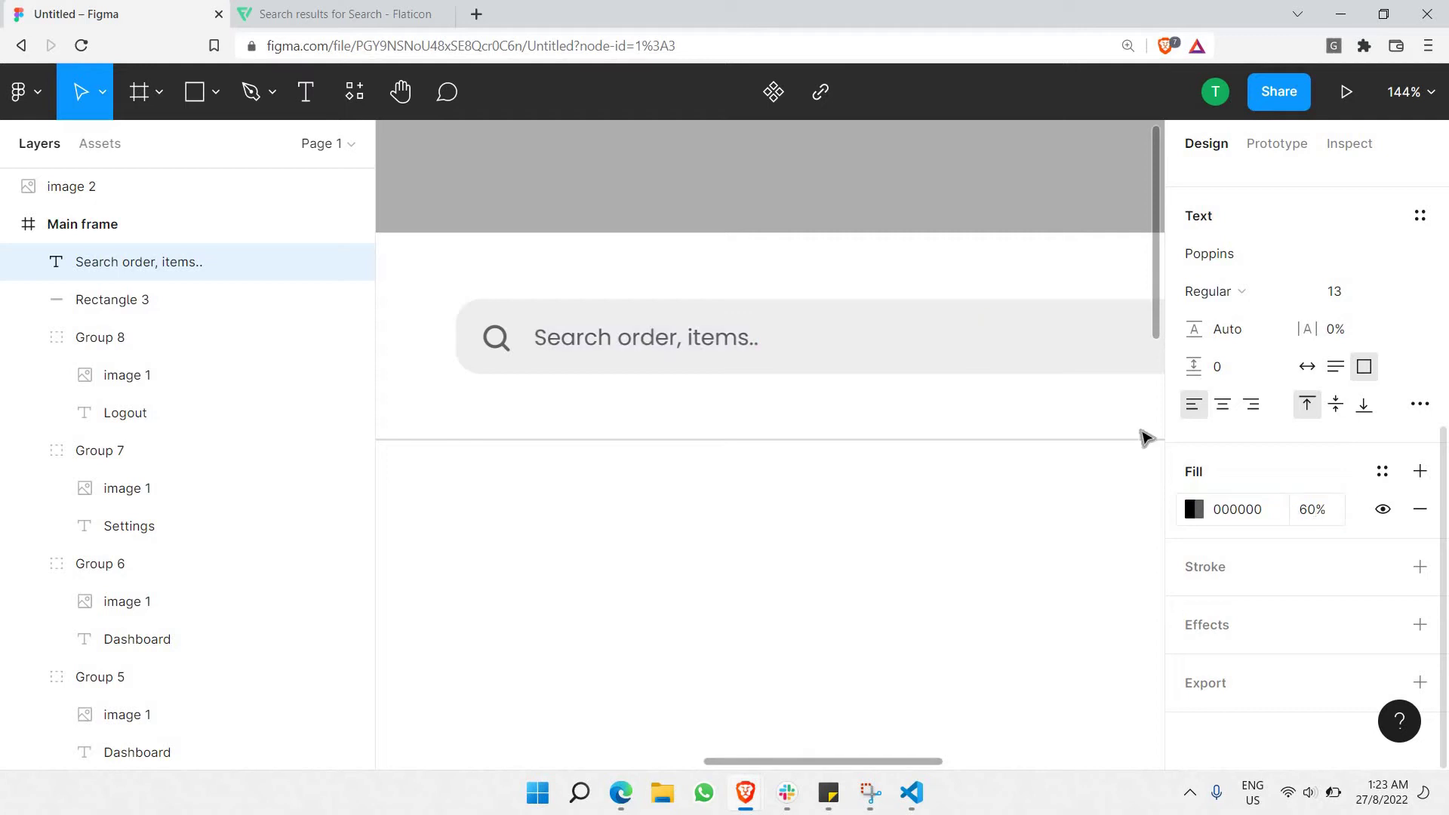
click(939, 201)
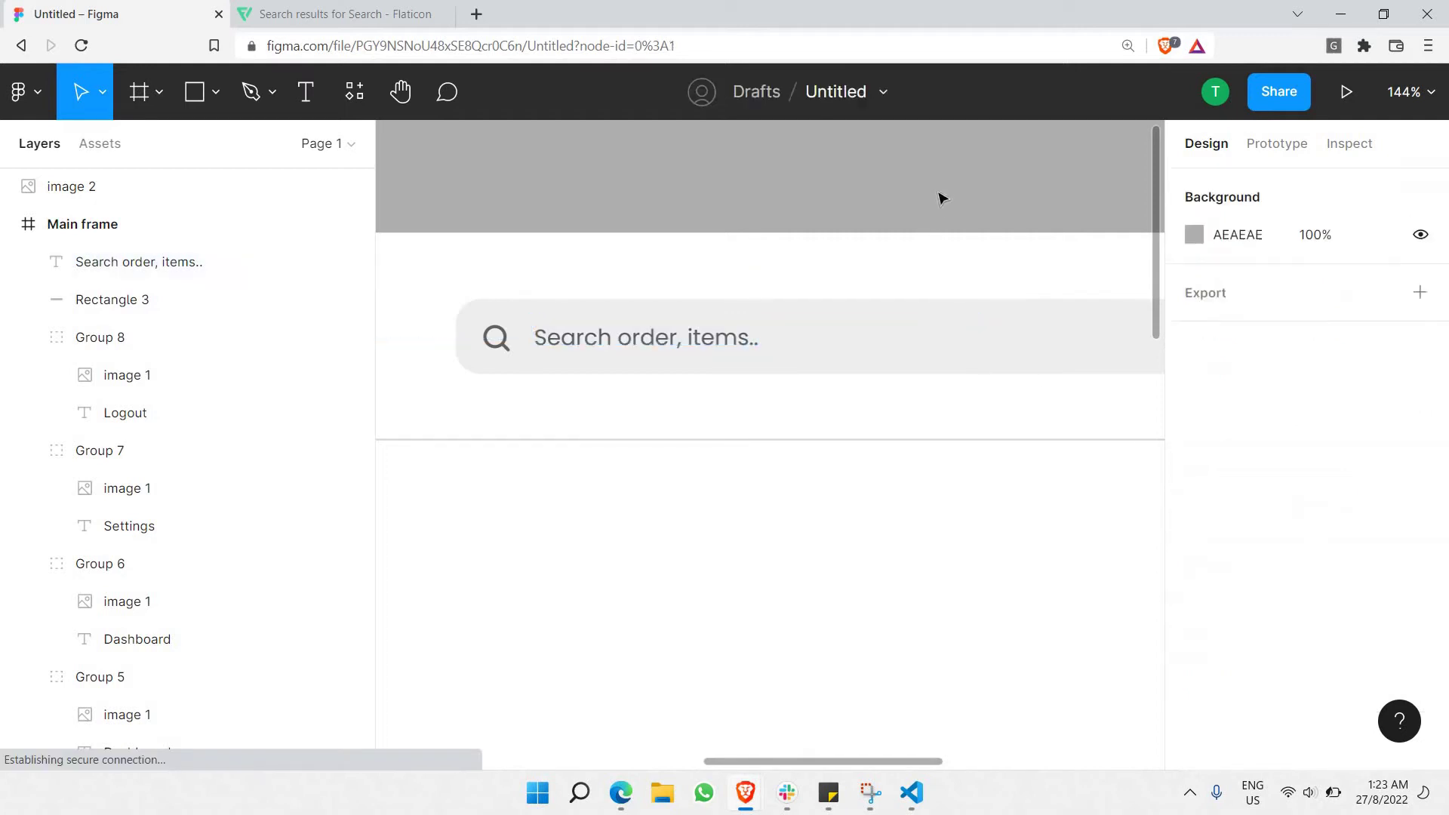
scroll(933, 193, down, 5)
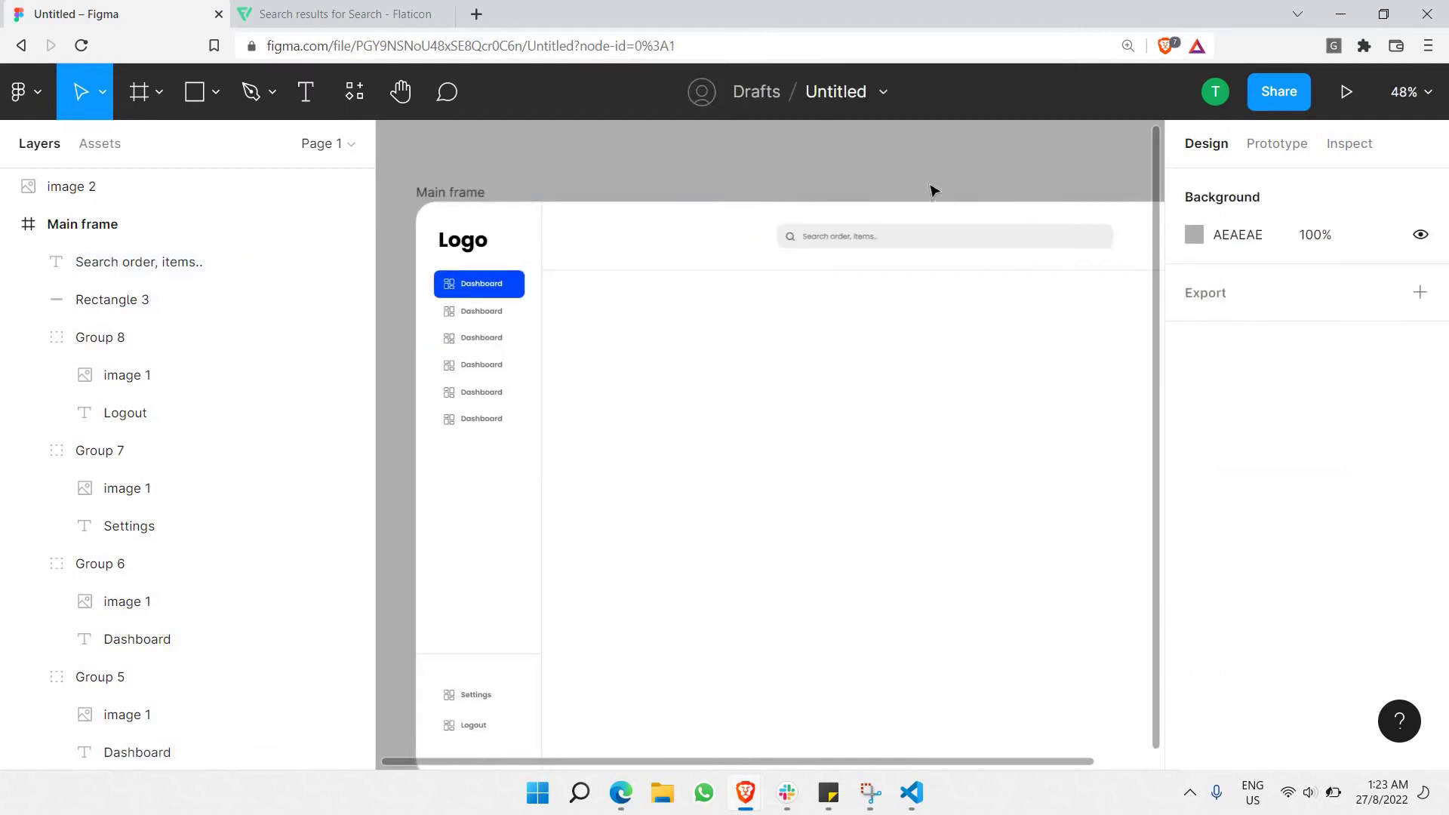
scroll(930, 198, down, 2)
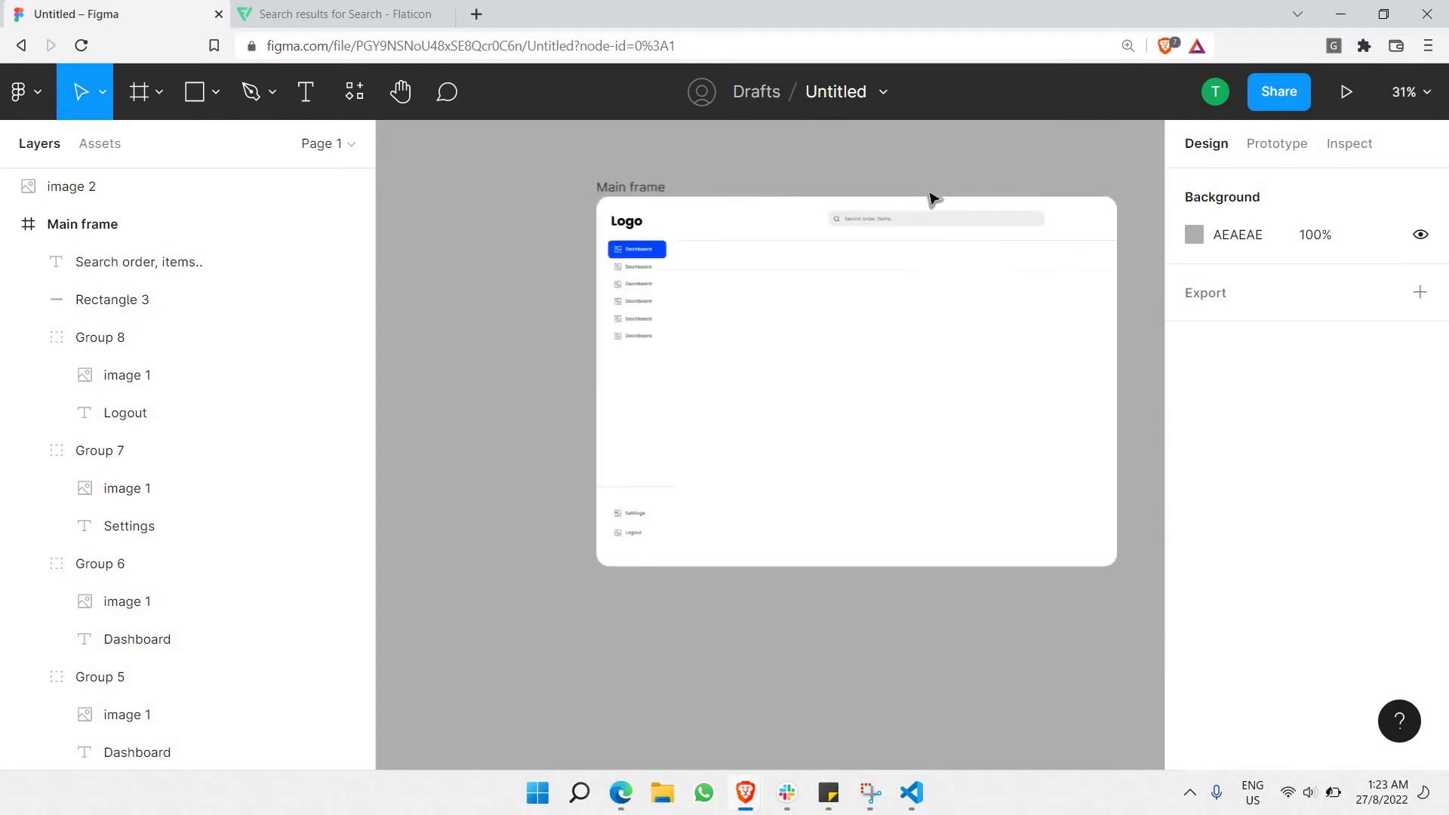
scroll(935, 198, right, 3)
scroll(939, 198, up, 5)
scroll(945, 197, up, 3)
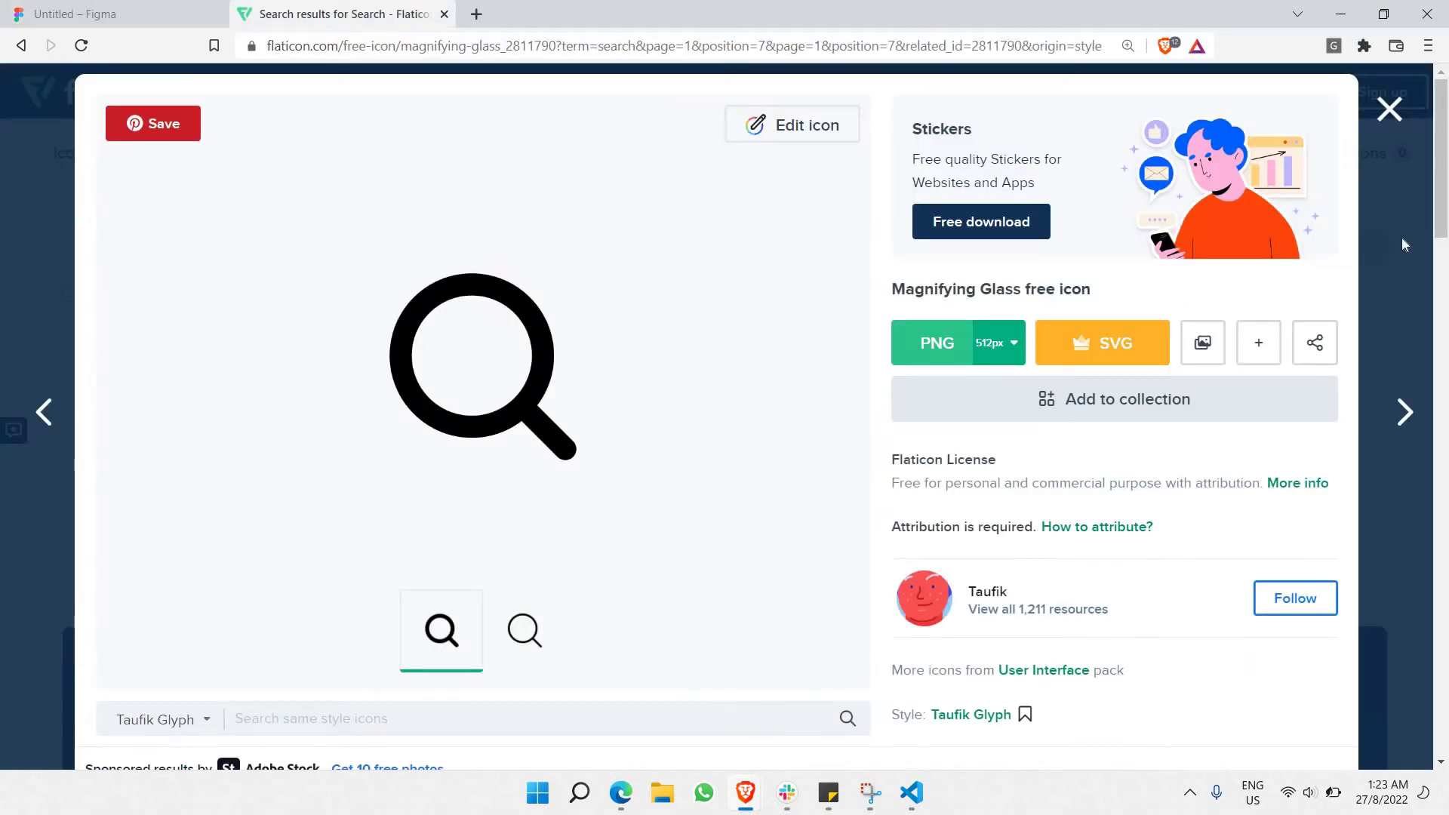
Search Flaticon for 'avatar' icons and open the outlined circled-user icon's page.
click(340, 13)
click(1389, 112)
double_click(361, 132)
text(avatar)
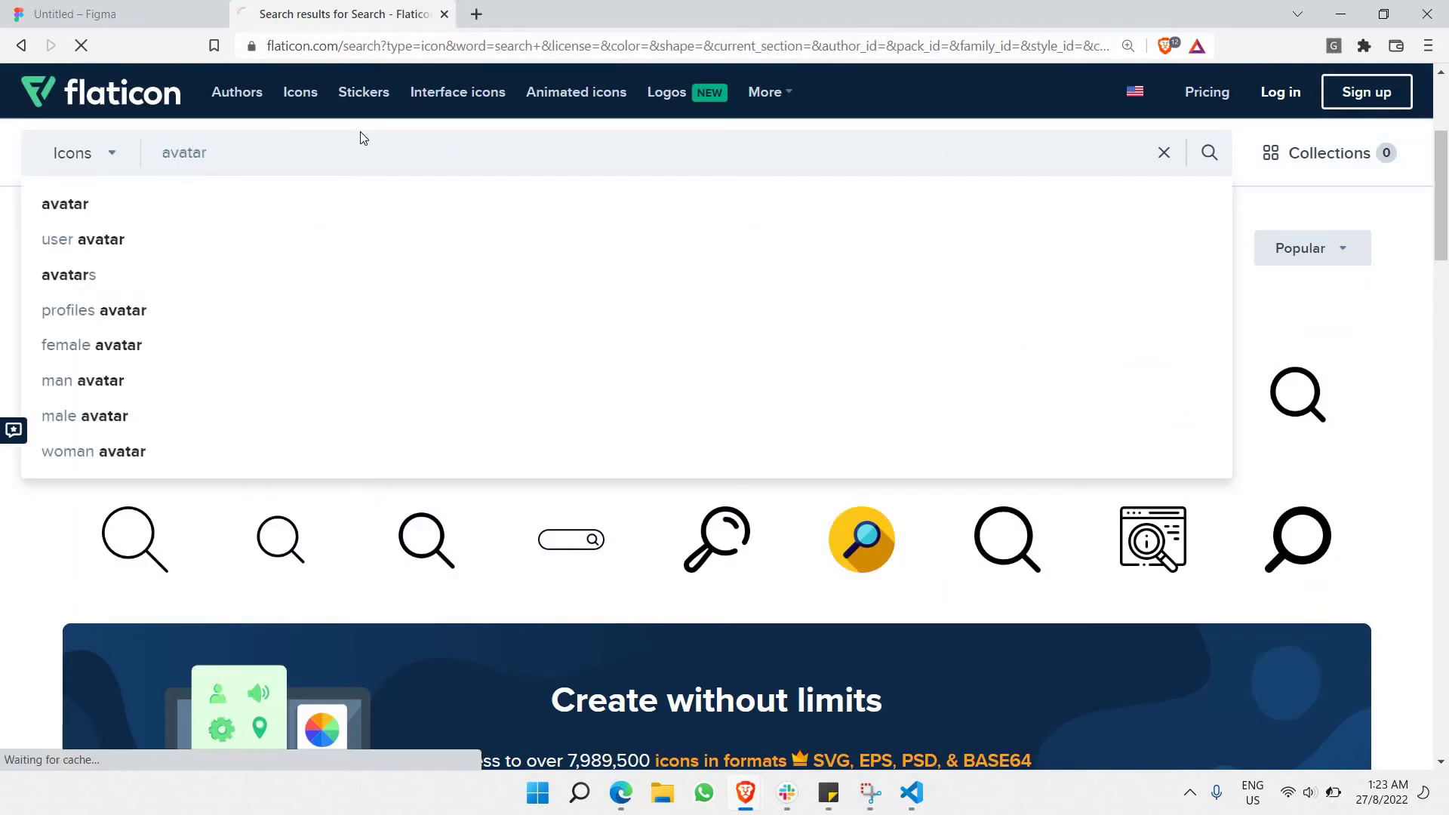
key(Return)
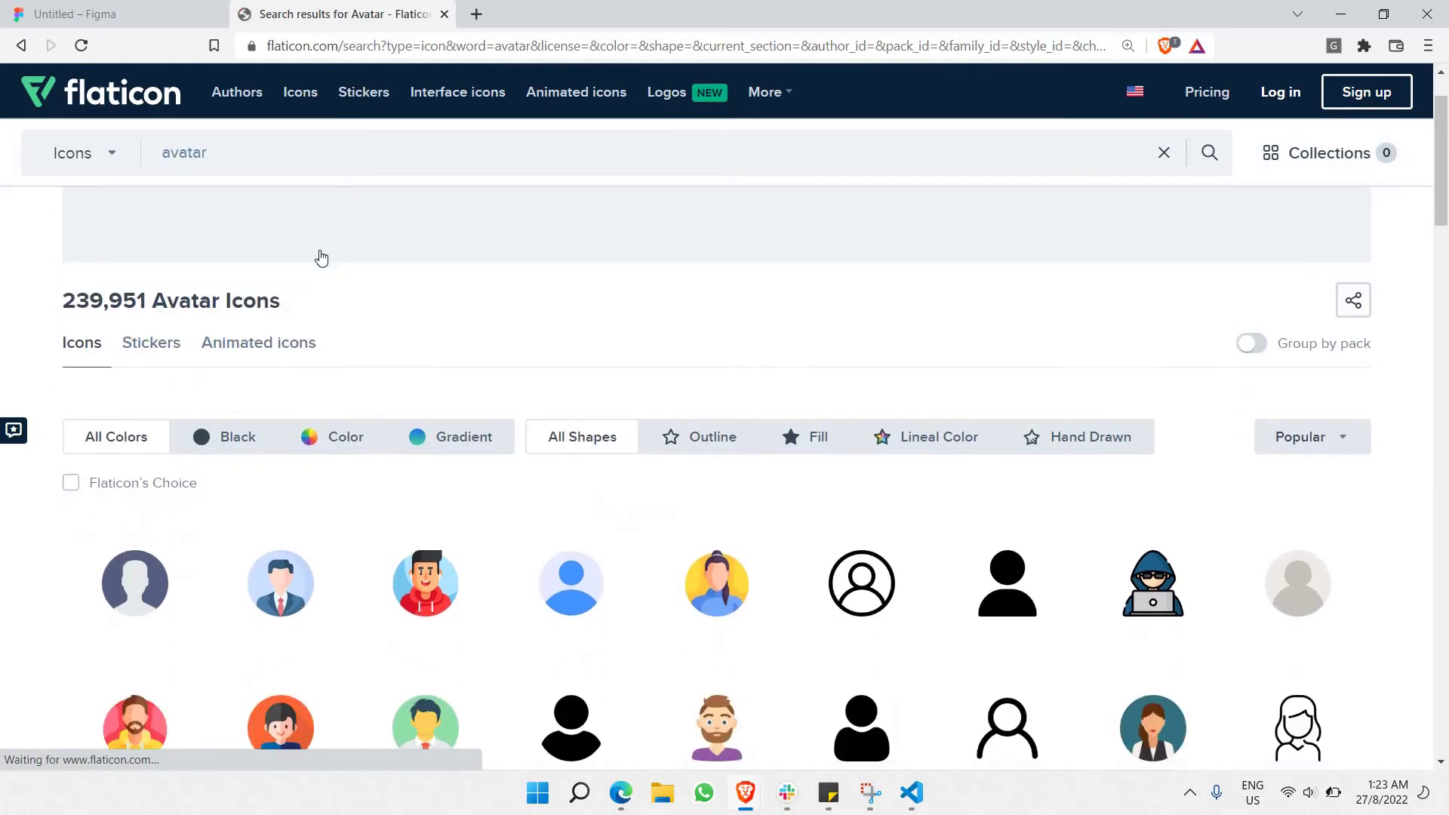
scroll(453, 302, down, 2)
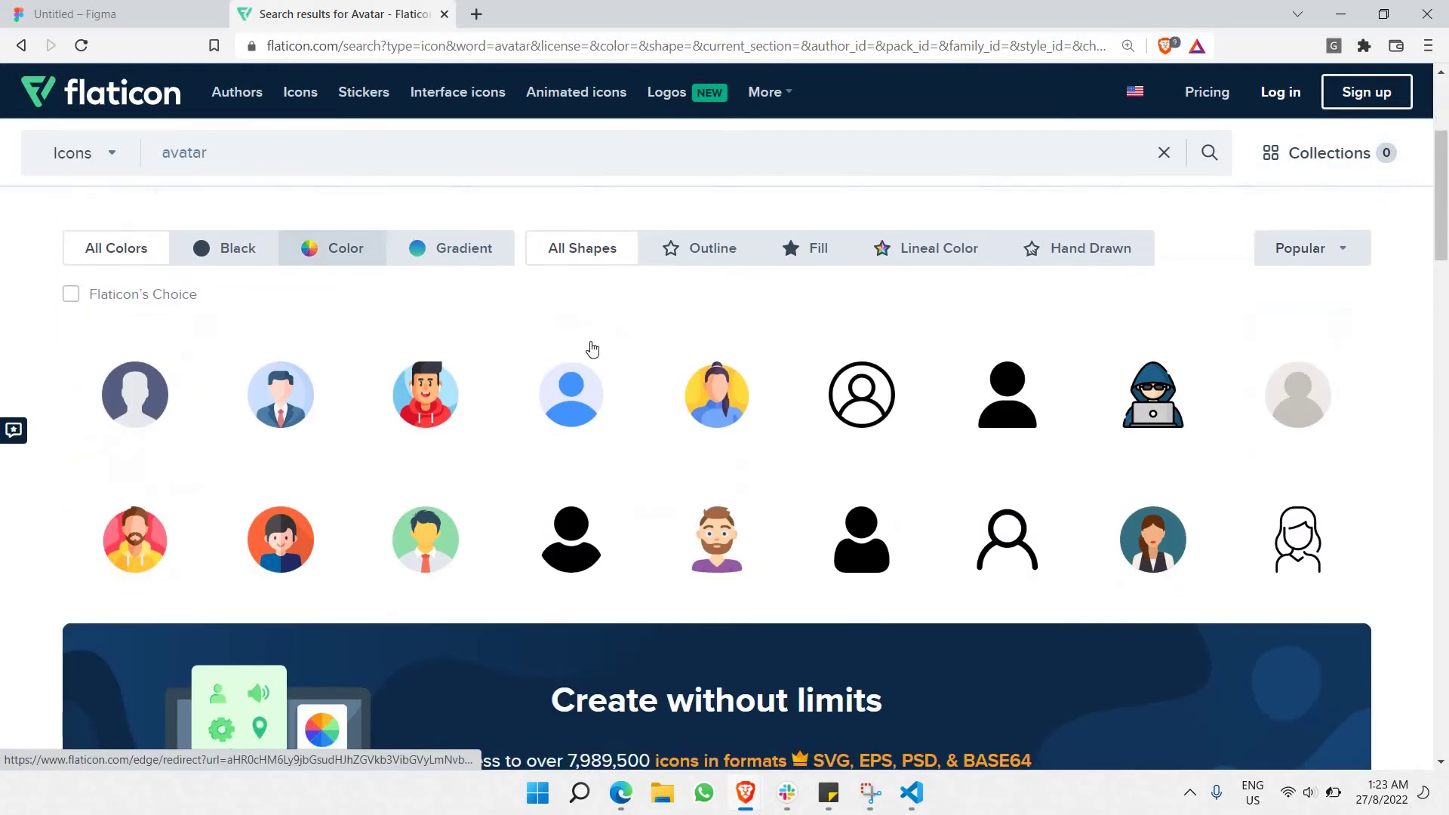
click(840, 398)
right_click(526, 365)
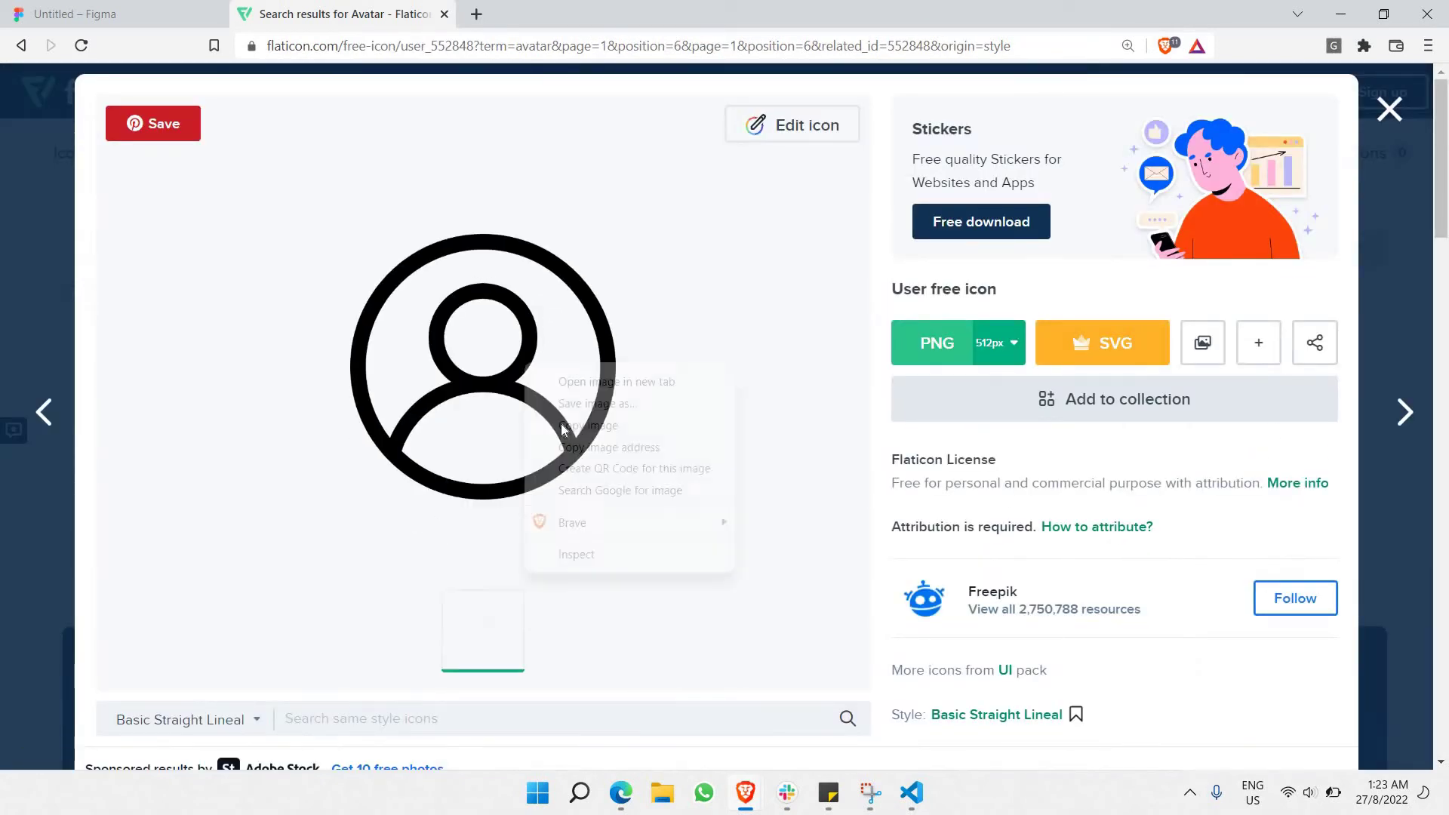
Paste the circled-user icon twice into the header, 34×34 each, right of the search bar.
click(72, 14)
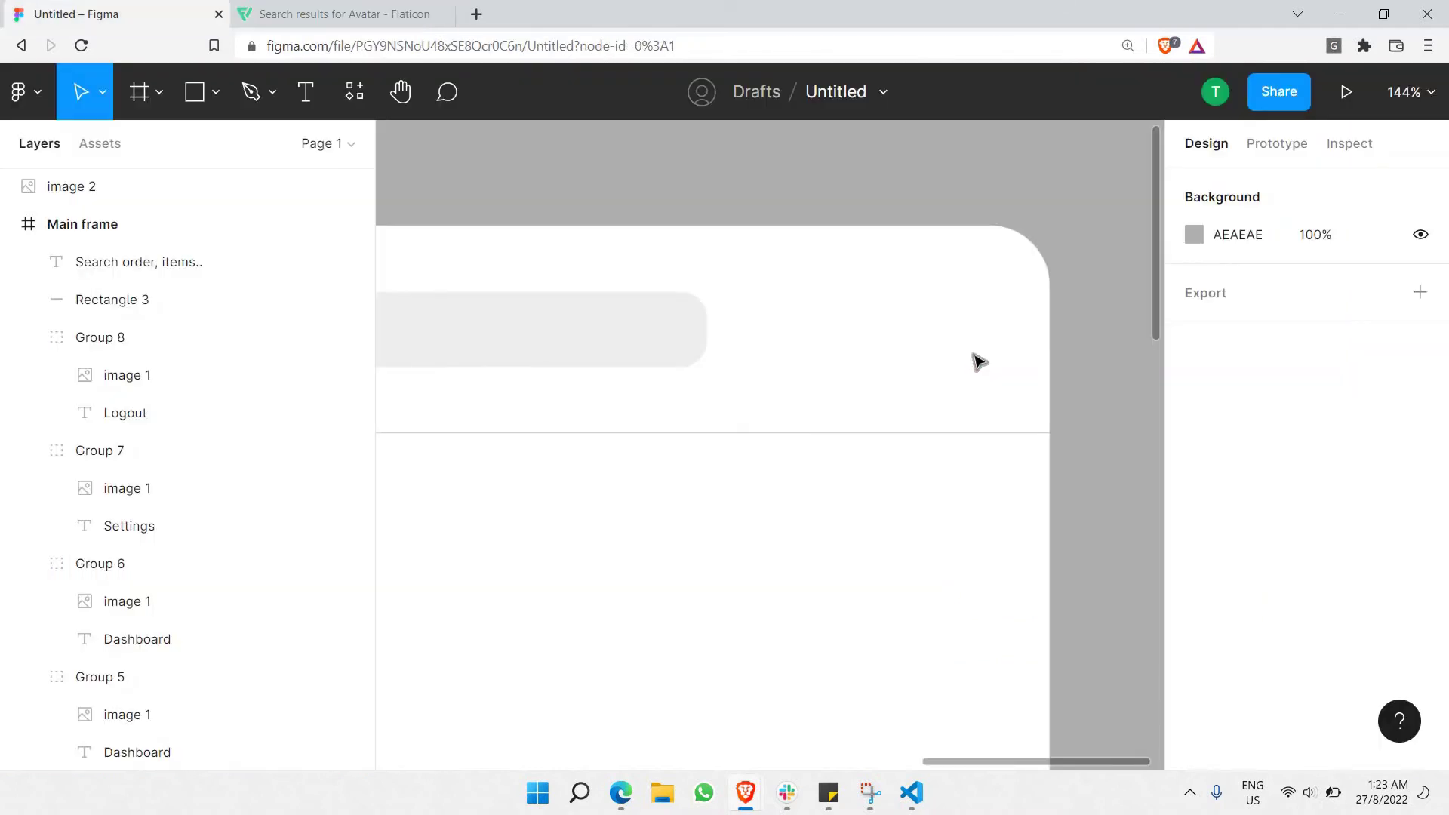
key(ctrl+v)
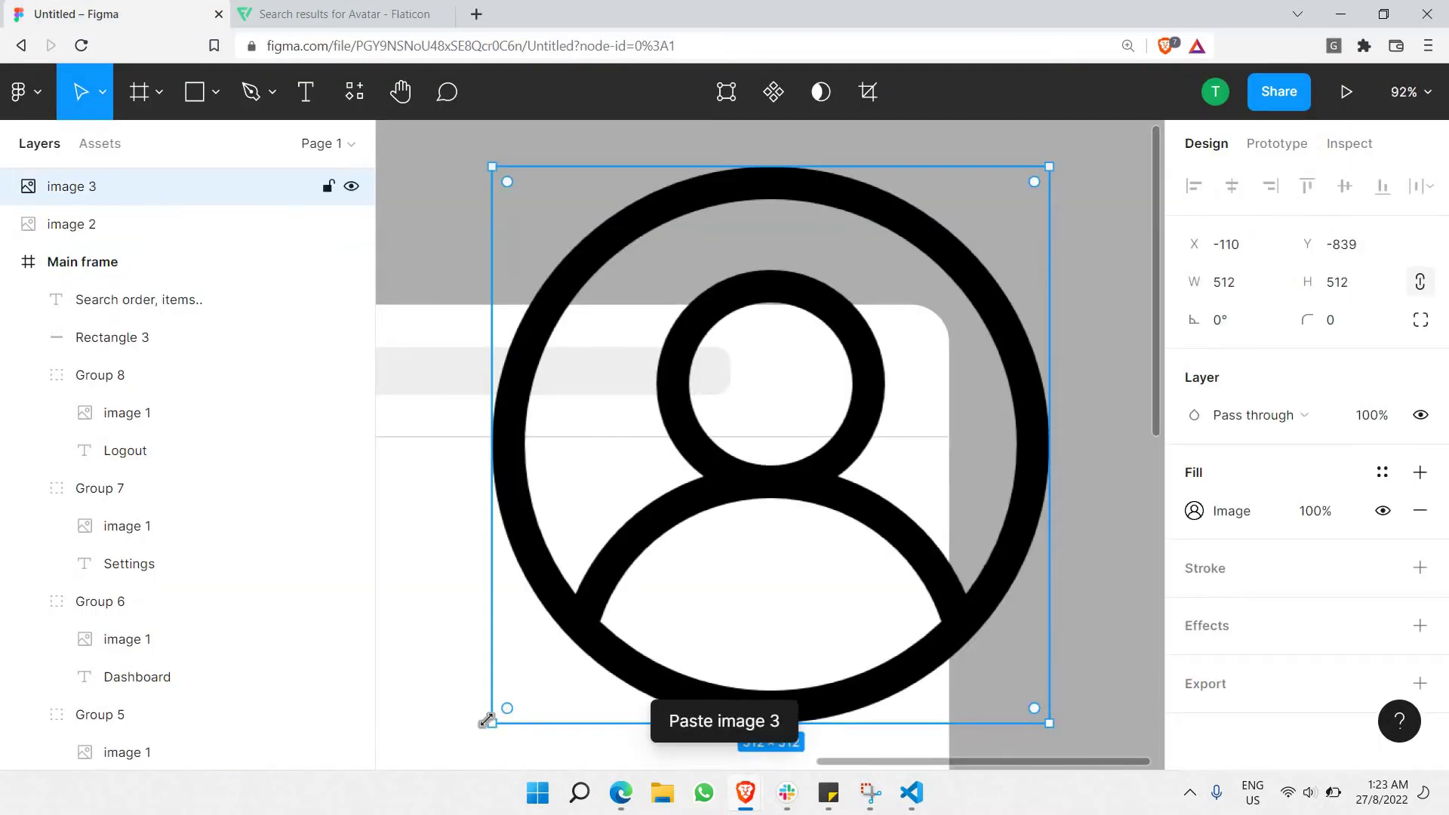
drag(487, 720, 822, 395)
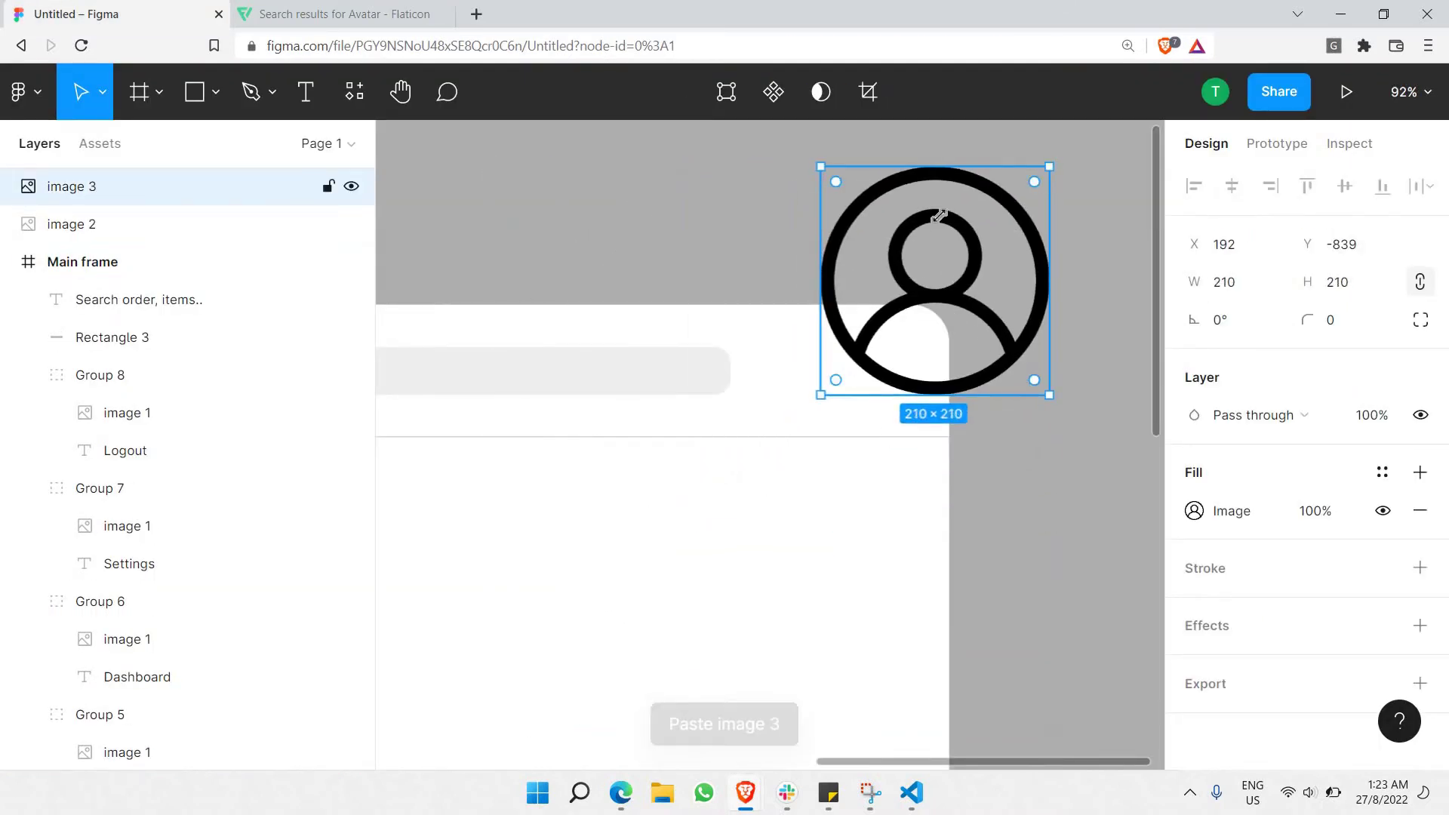
drag(938, 216, 872, 375)
key(ctrl+v)
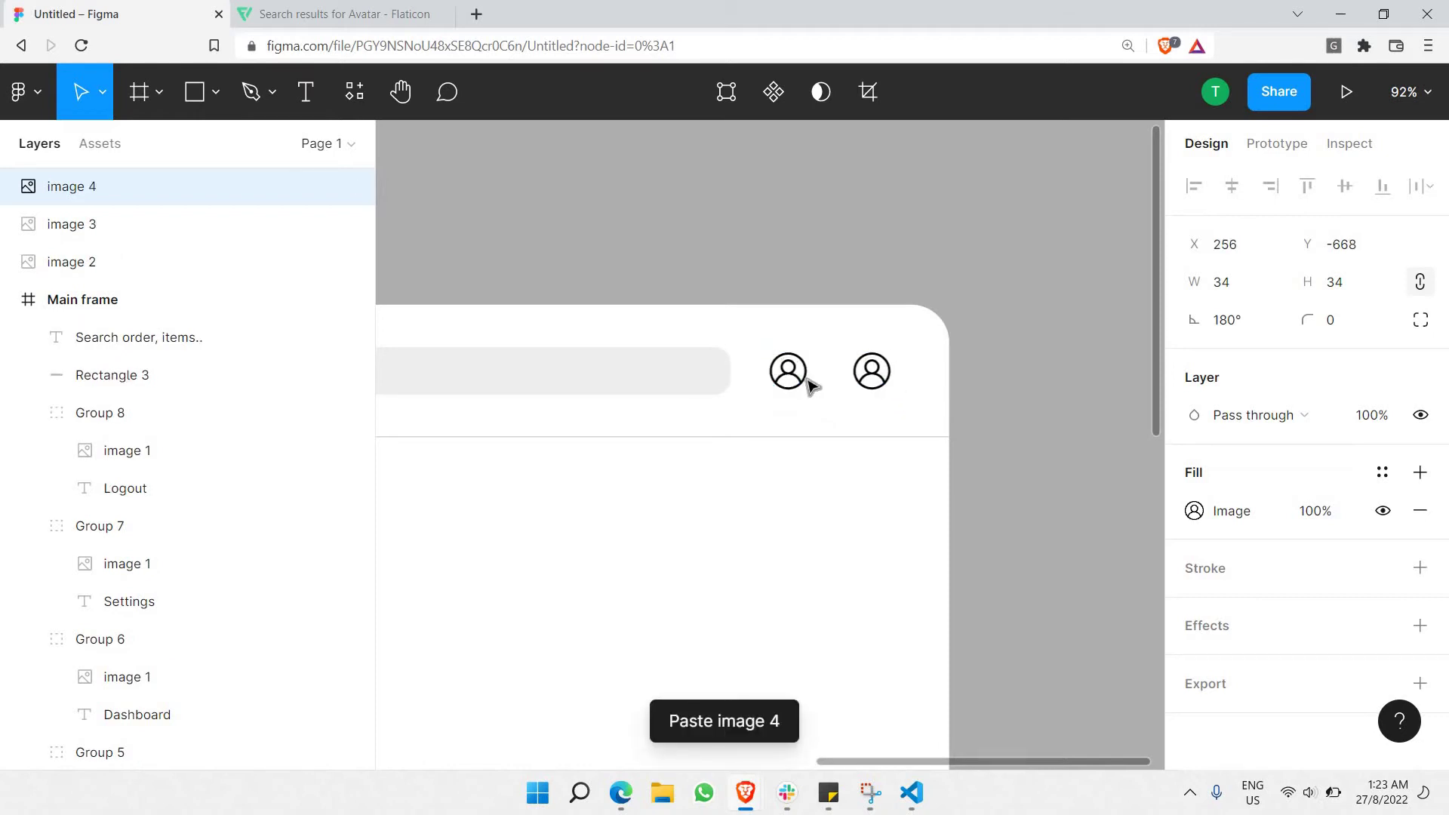
key(Escape)
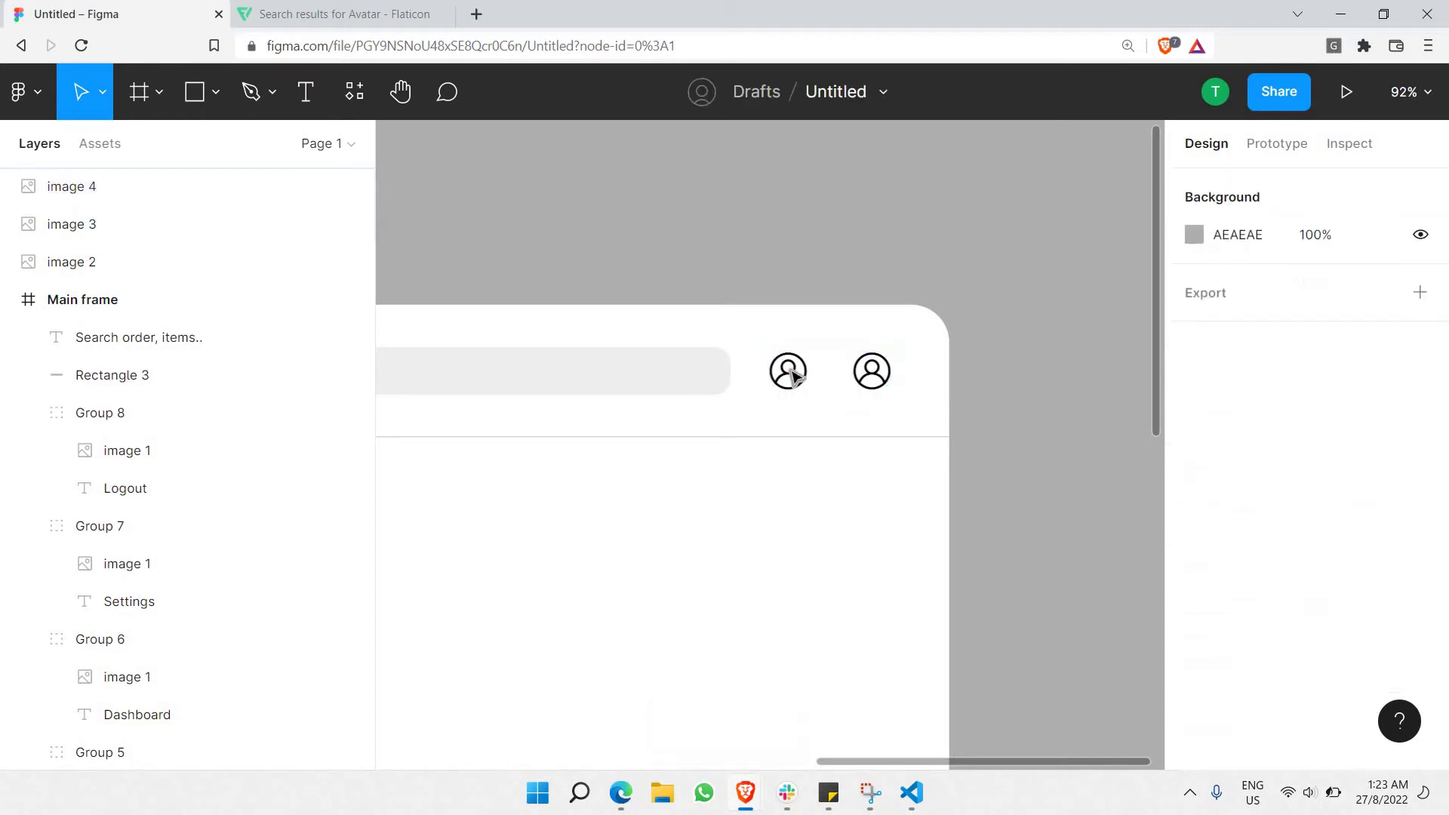
click(790, 375)
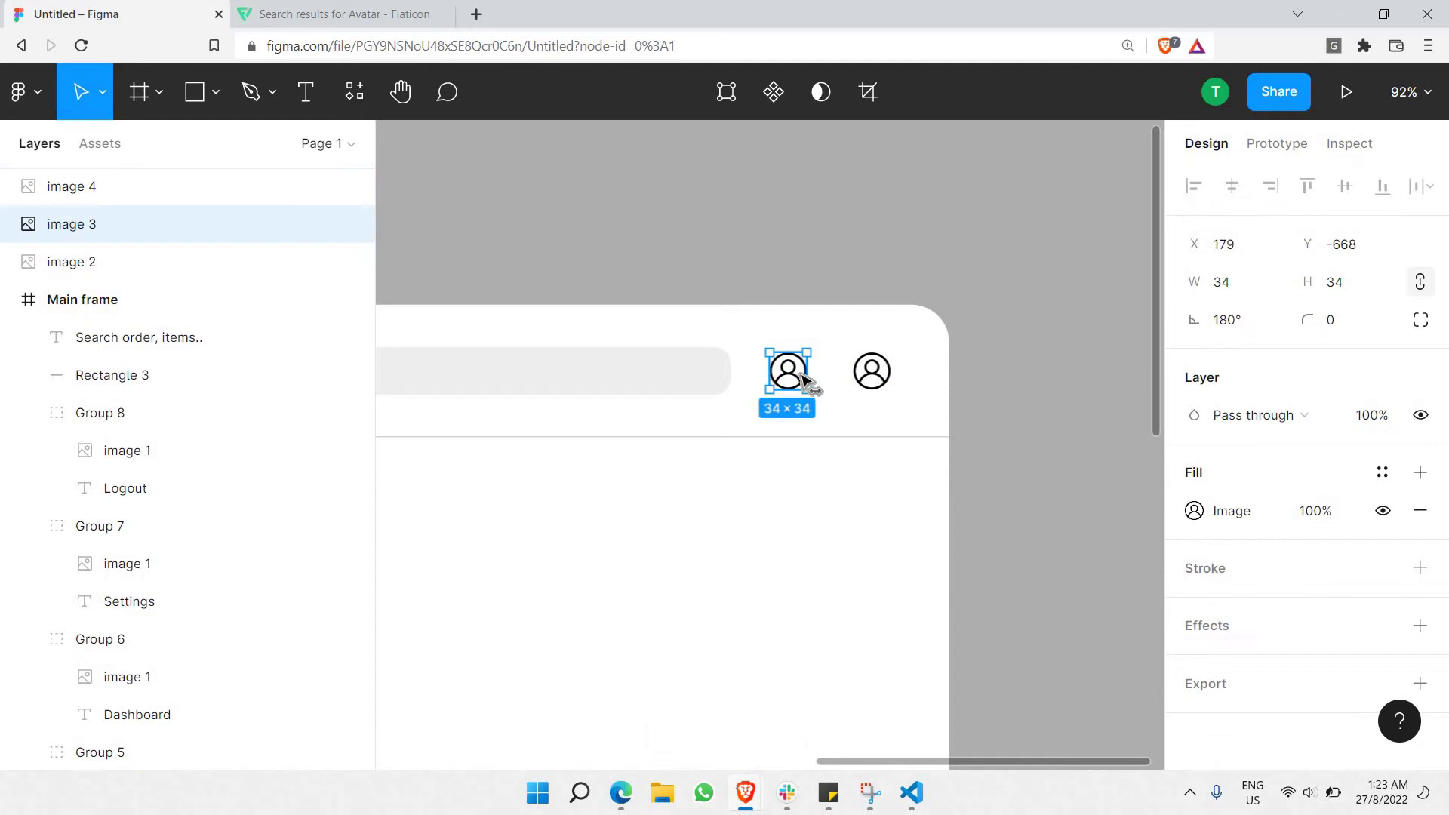
click(343, 14)
Replace the avatar search with a Flaticon search for 'notification' icons.
click(1374, 115)
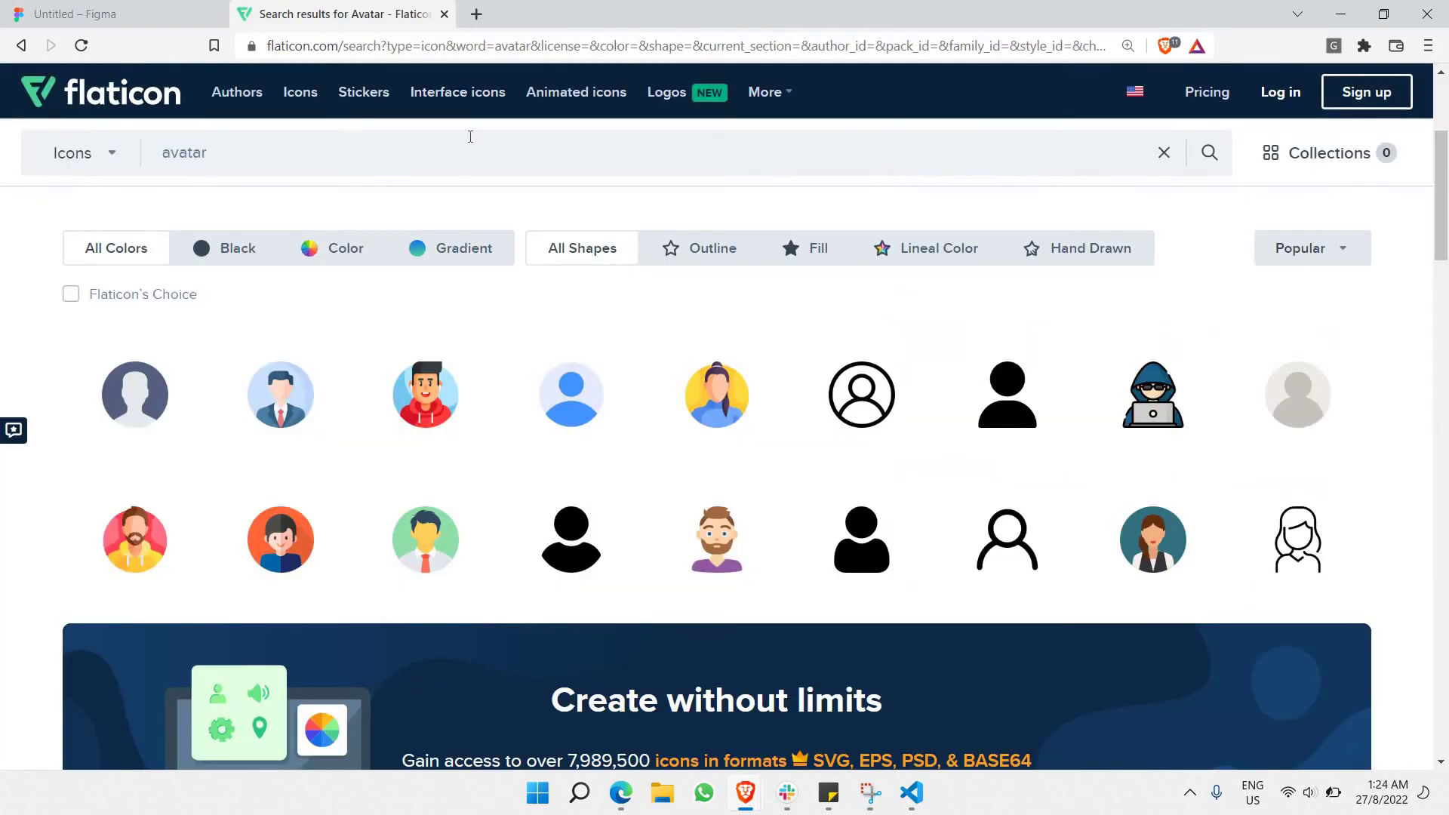
click(470, 140)
key(BackSpace)
text(not)
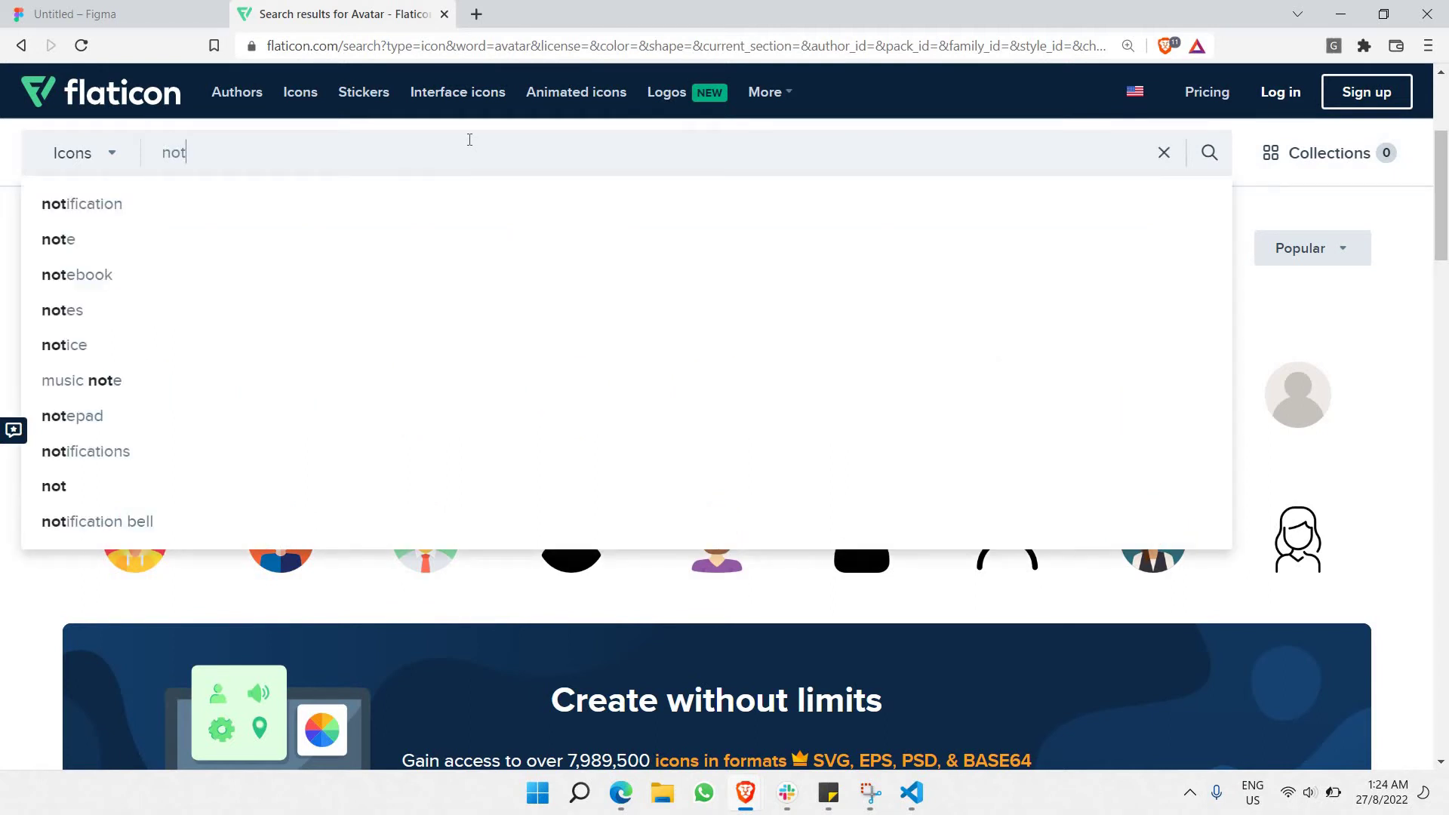
text(i)
click(256, 202)
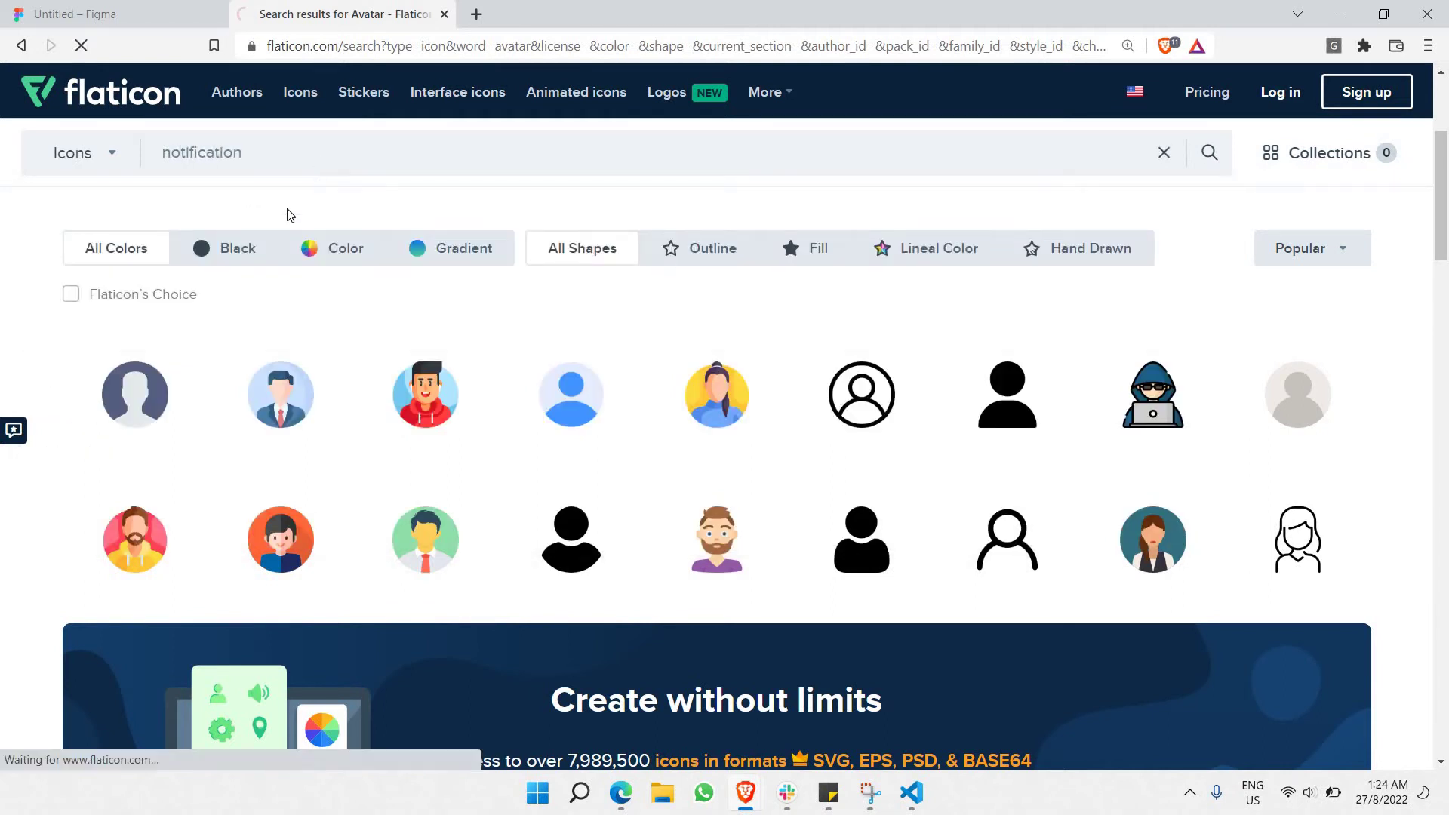
scroll(270, 221, down, 4)
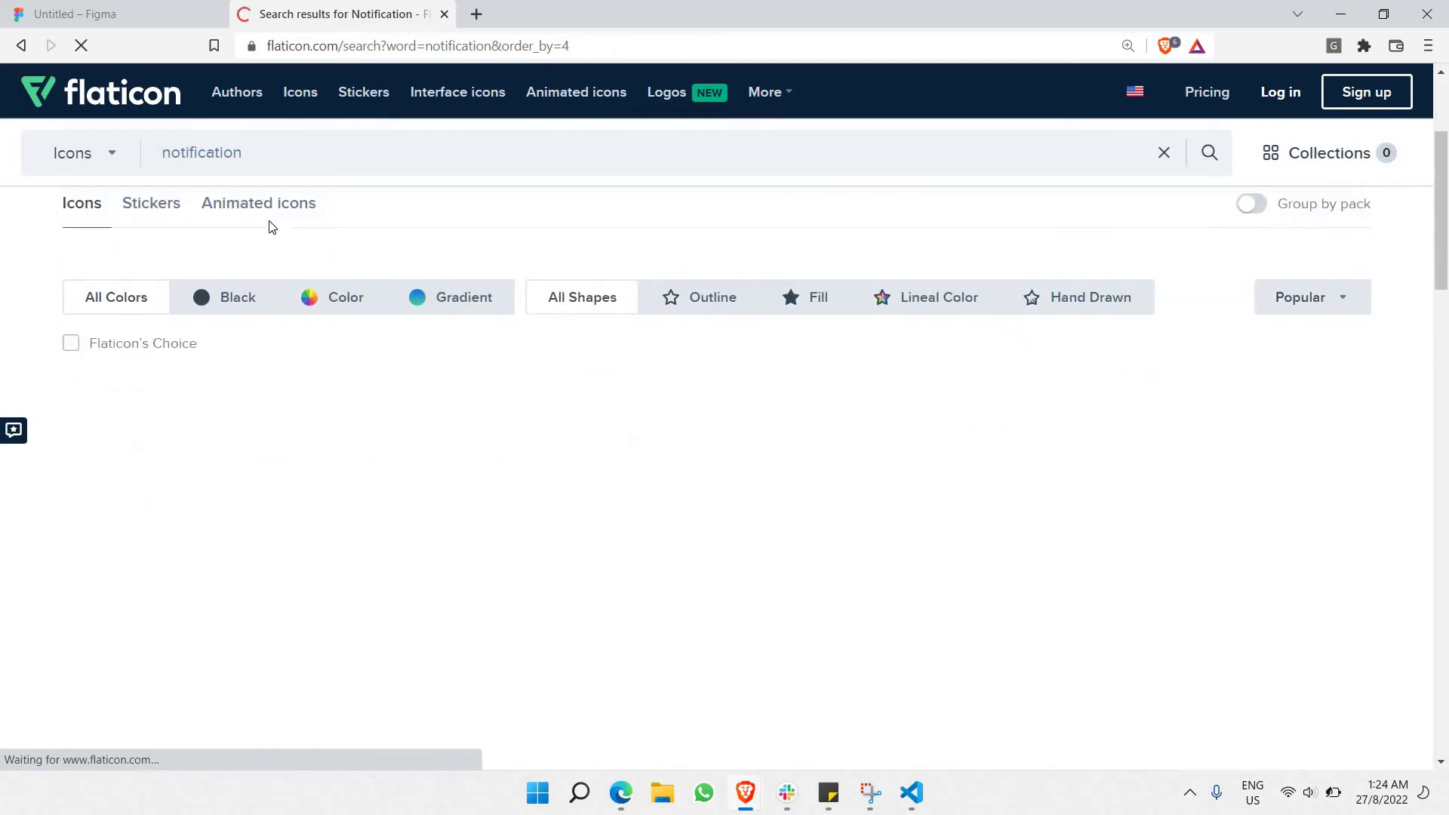
mouse_move(562, 381)
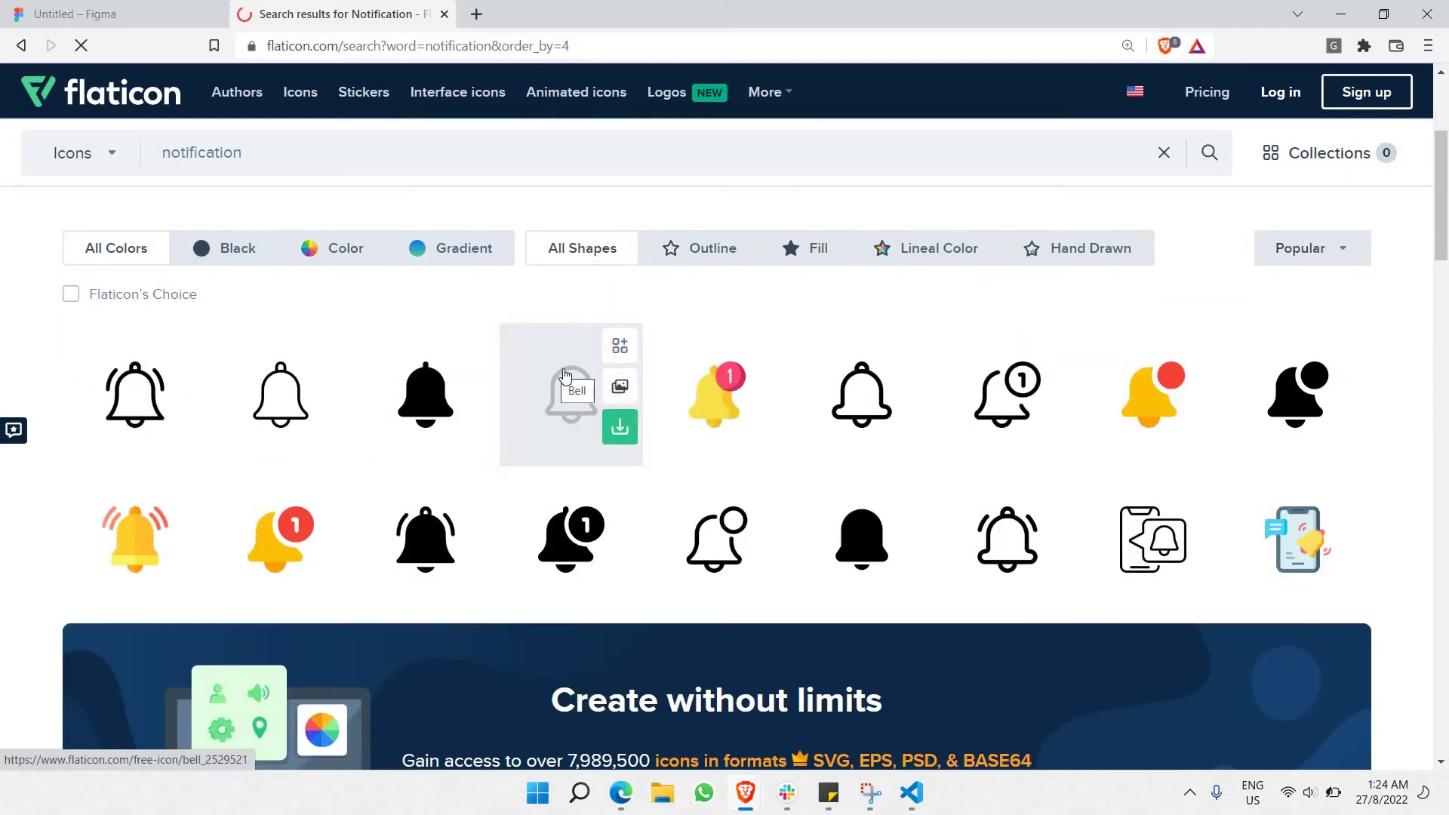
scroll(560, 375, down, 9)
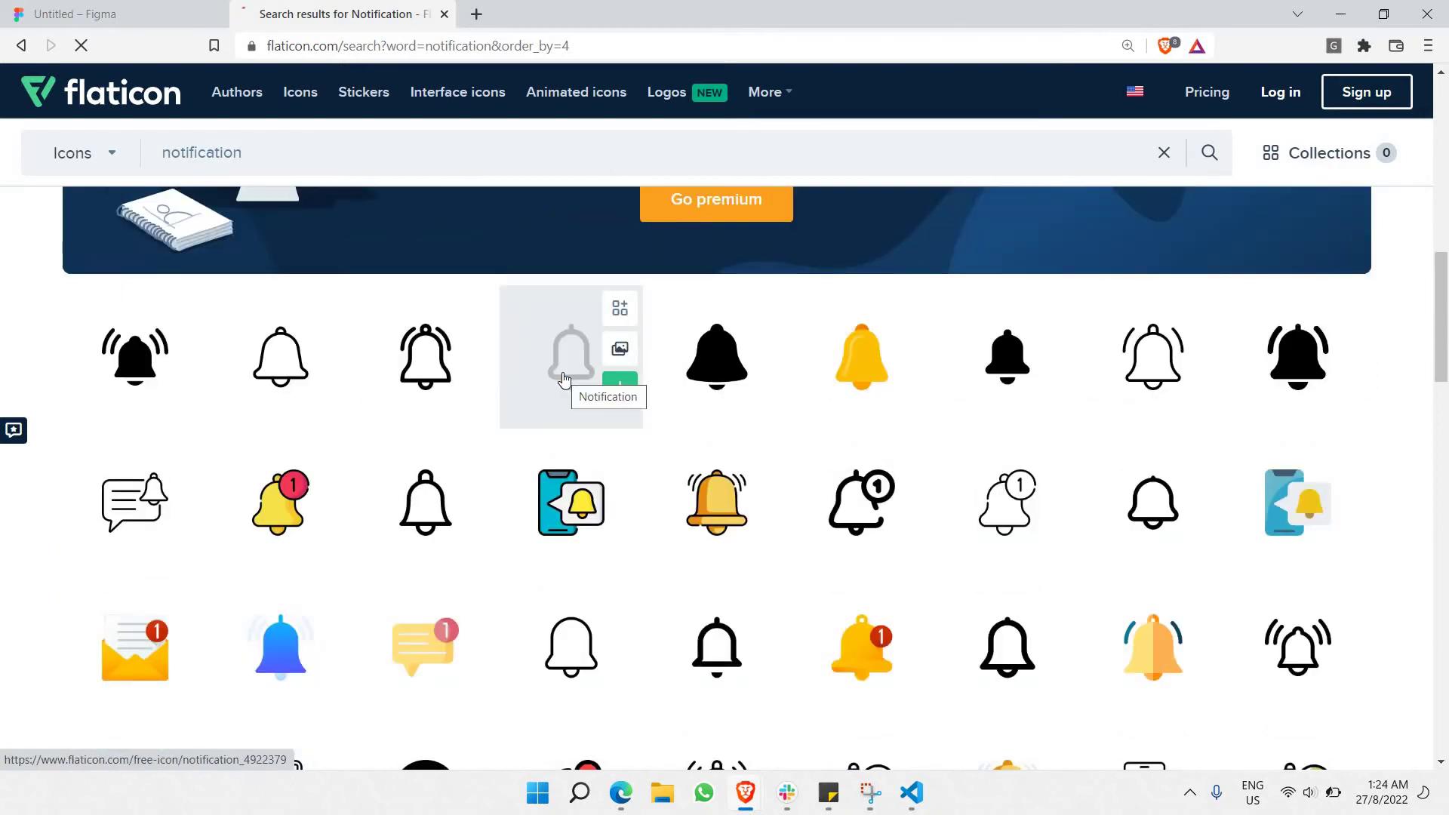
scroll(562, 378, up, 8)
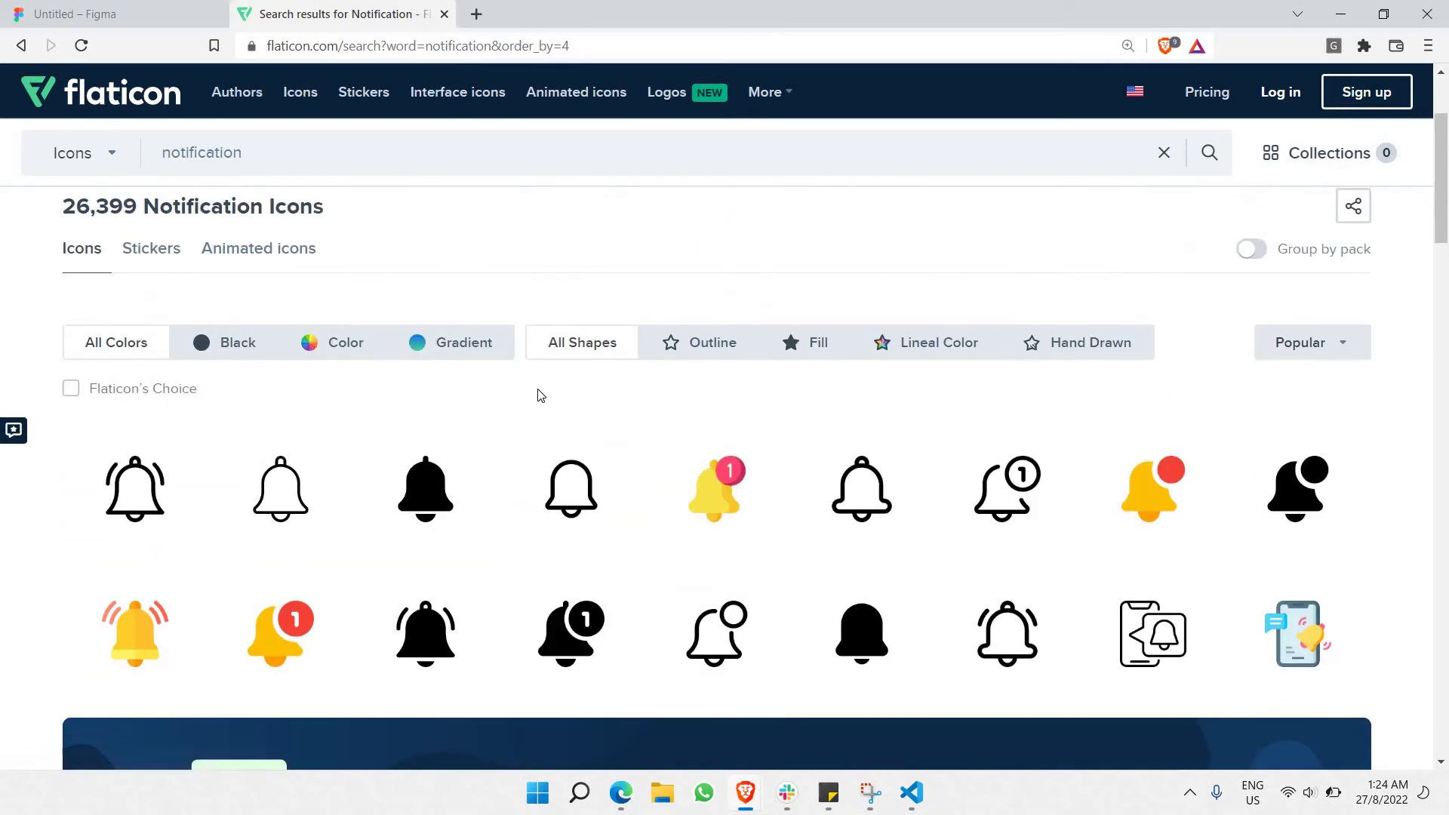
Copy the image of the filled bell-with-dot icon.
click(1296, 489)
right_click(528, 329)
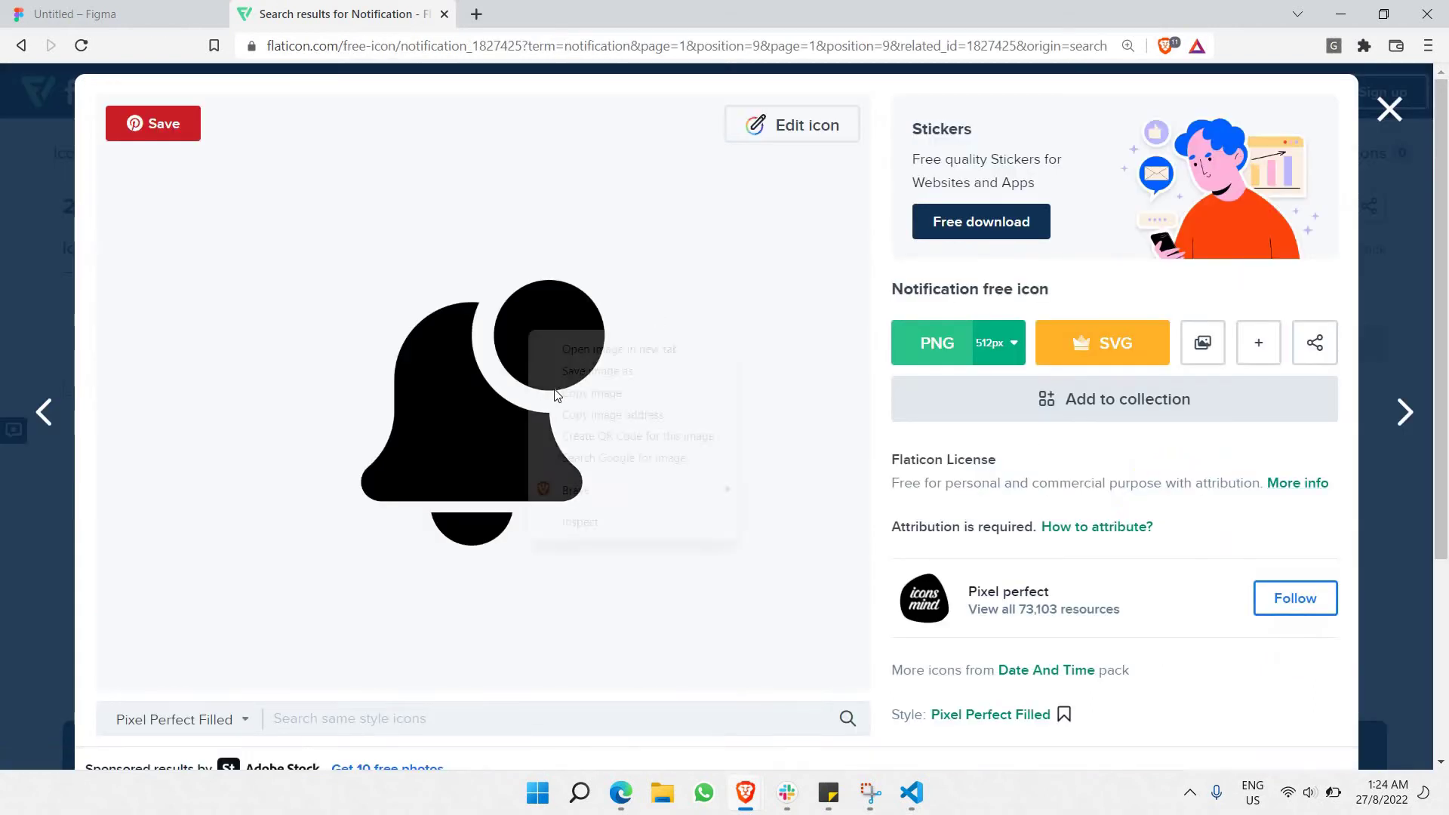
click(577, 392)
key(ctrl+Tab)
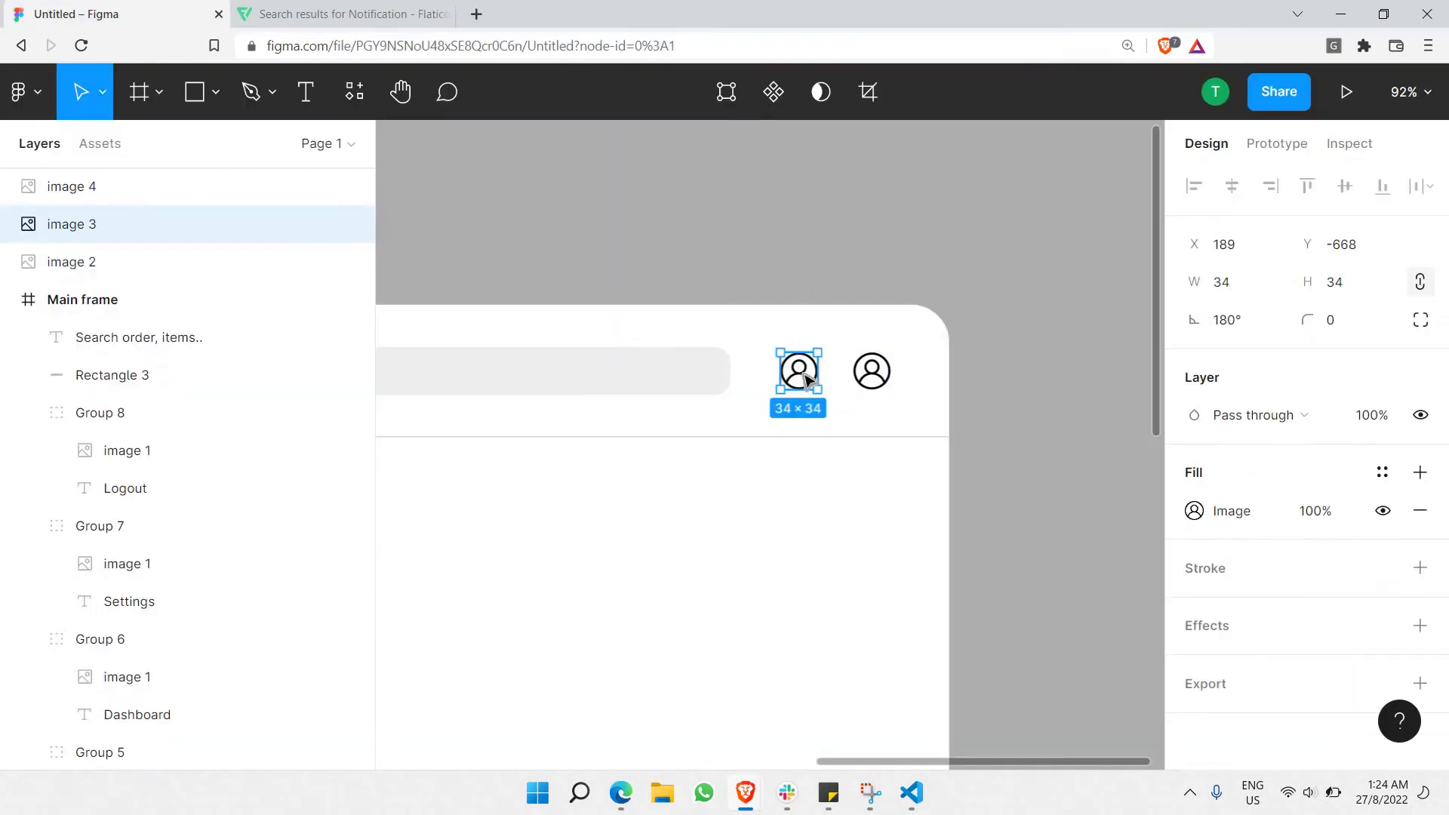
Paste the copied filled bell into the first header user icon.
key(Escape)
click(808, 370)
key(ctrl+v)
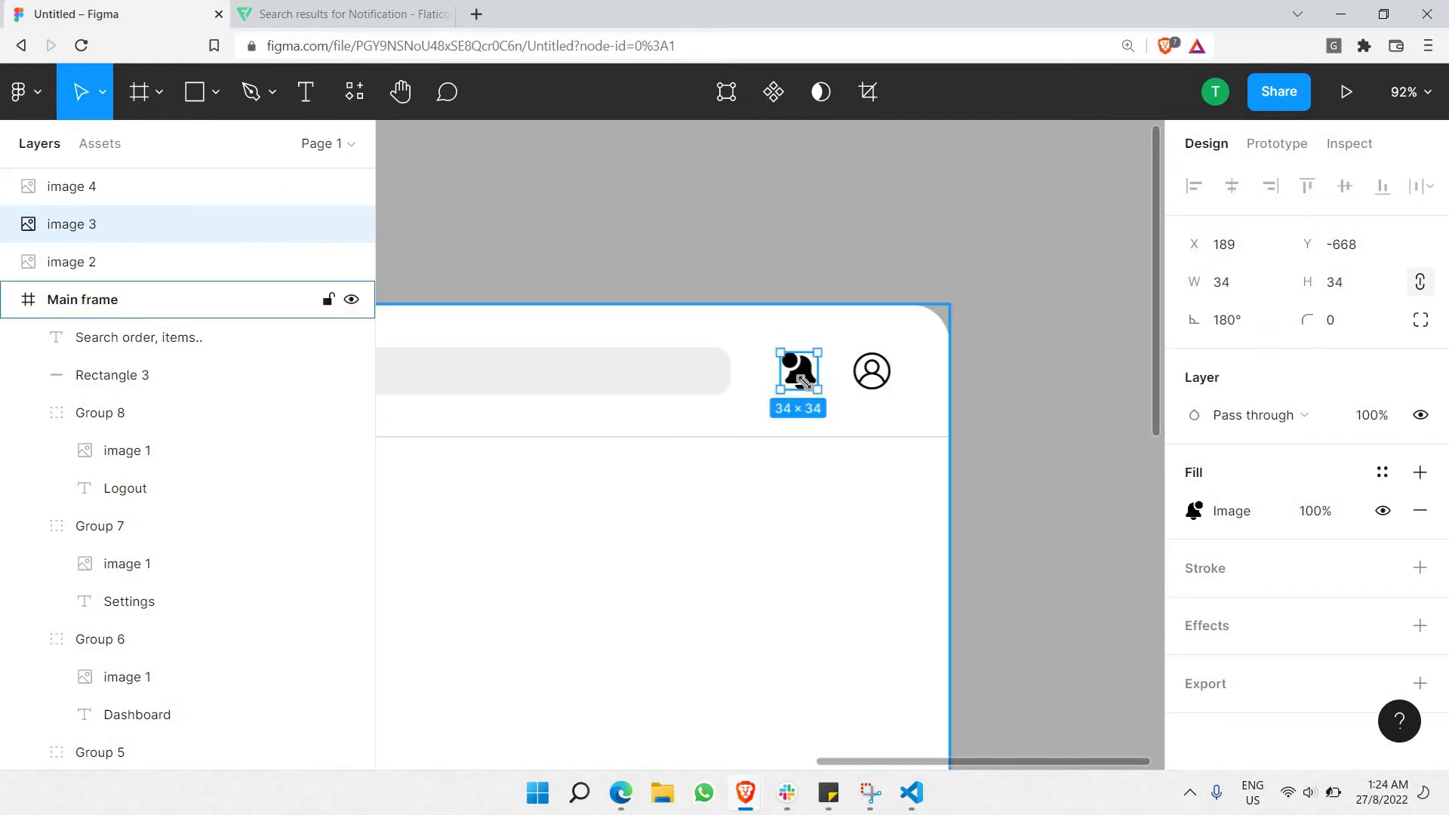
Swap that icon for the outlined bell-with-dot variant from Flaticon.
click(287, 11)
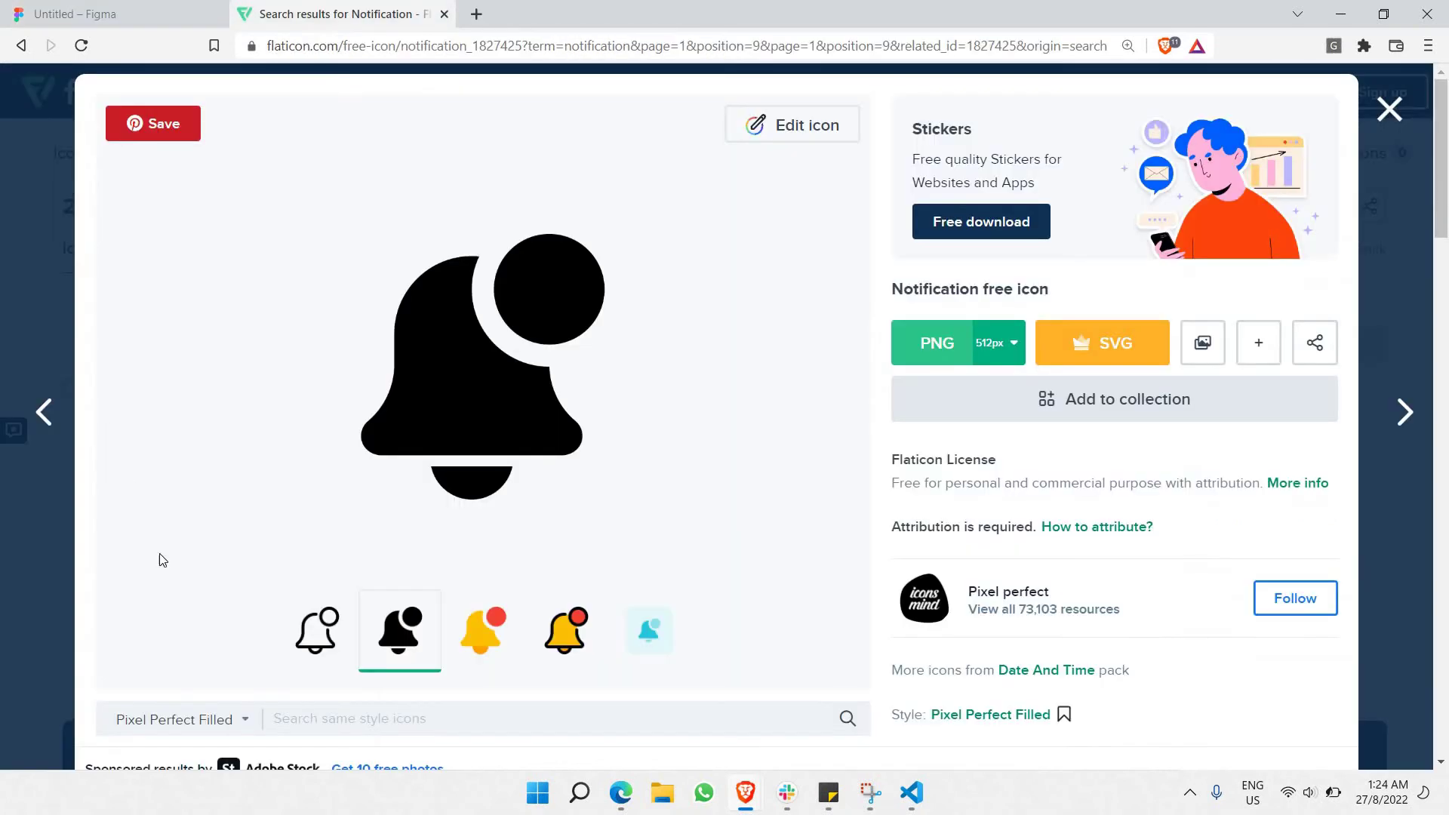
click(316, 640)
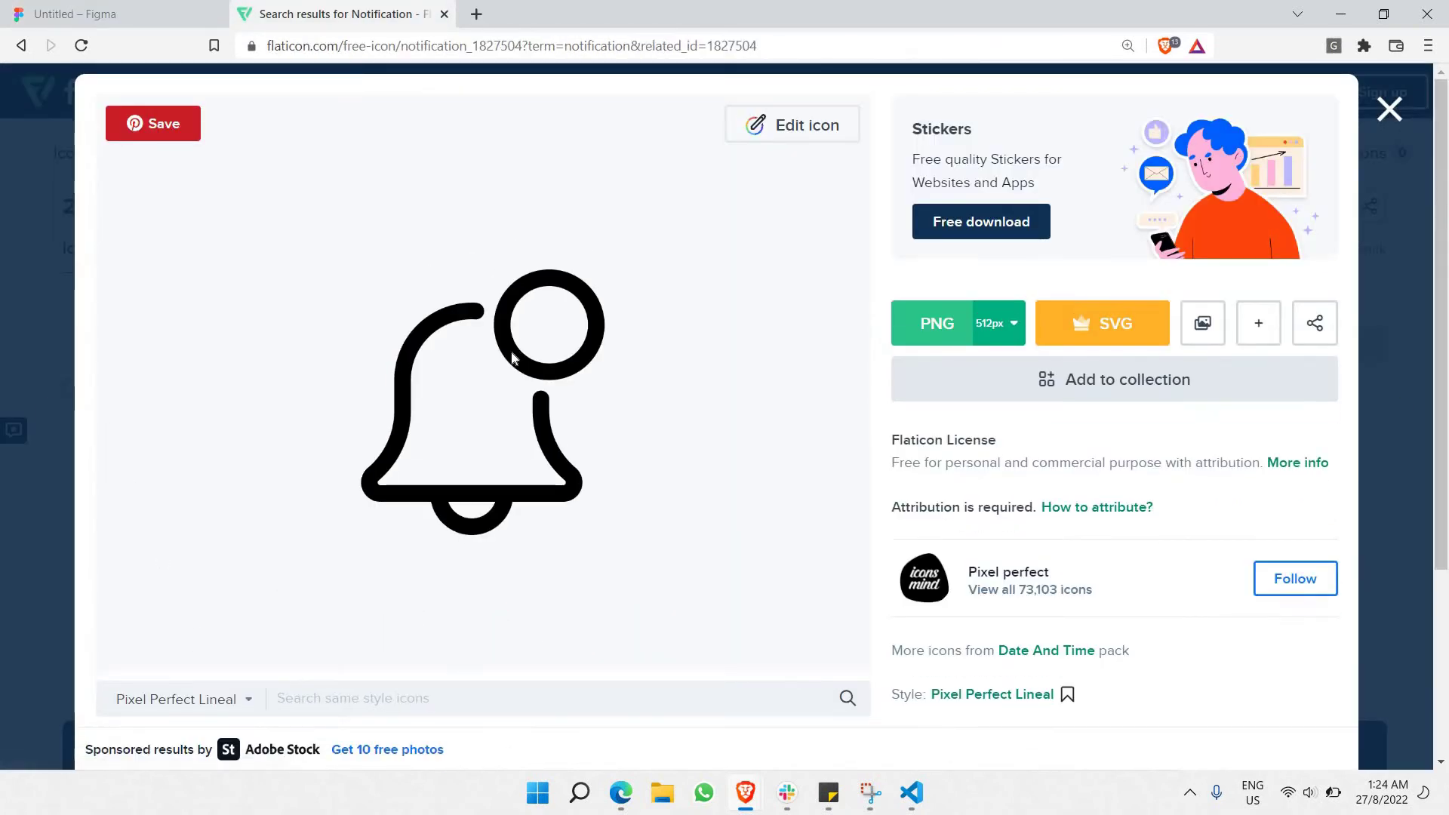
right_click(543, 405)
click(582, 405)
click(121, 13)
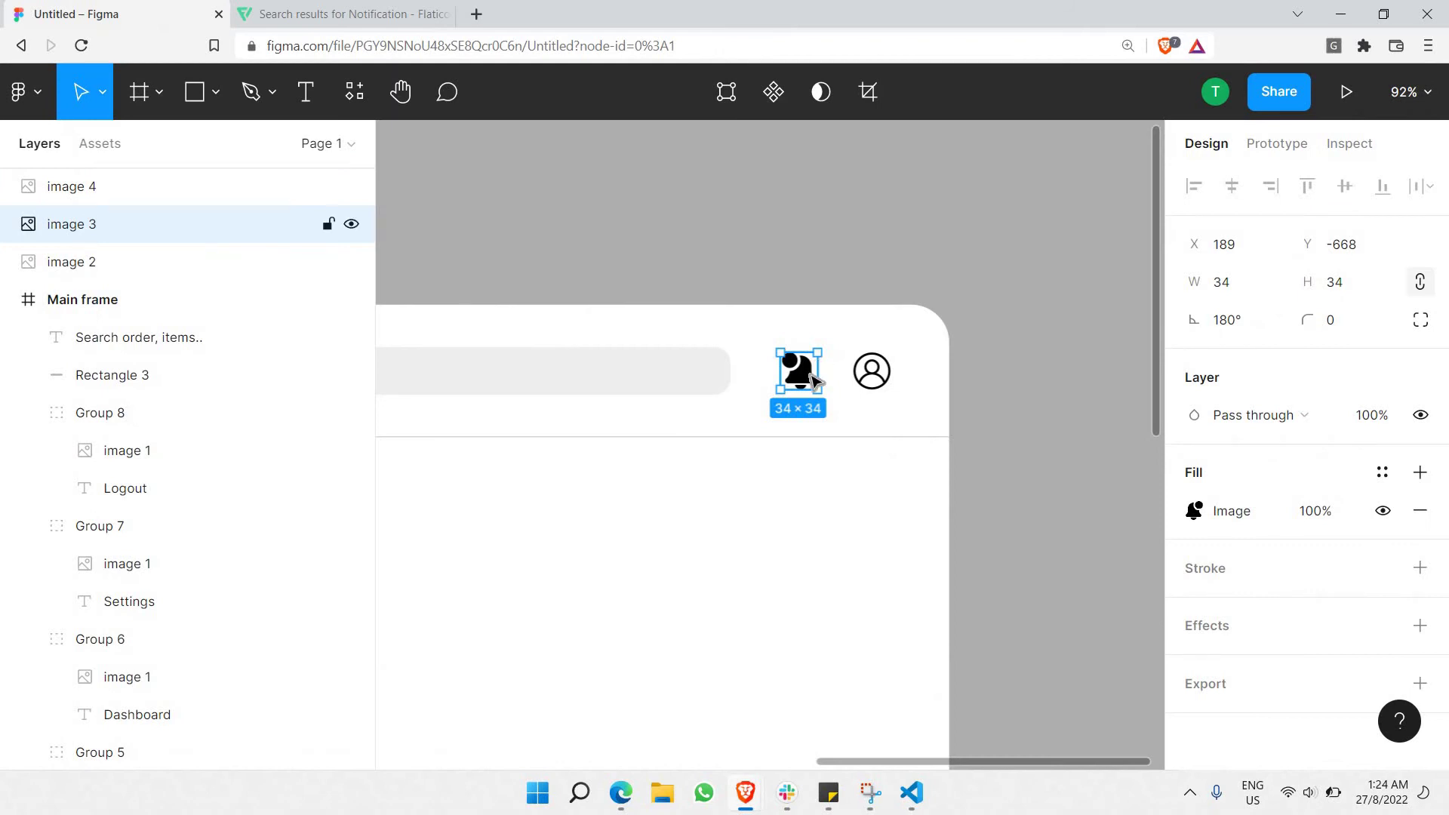
key(ctrl+v)
click(1013, 486)
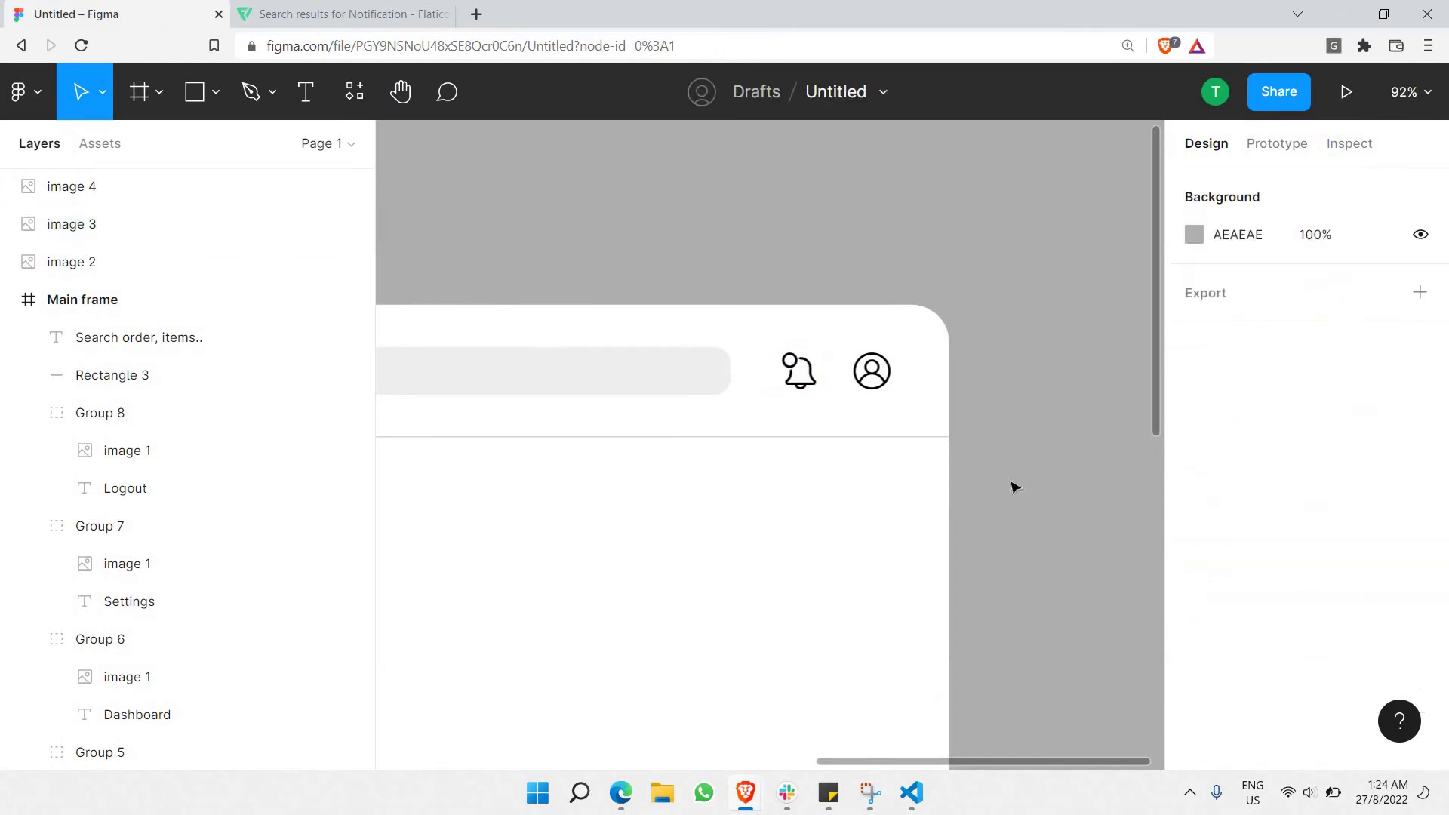
Duplicate the search placeholder text and move the copy to the header's left side.
scroll(948, 503, left, 5)
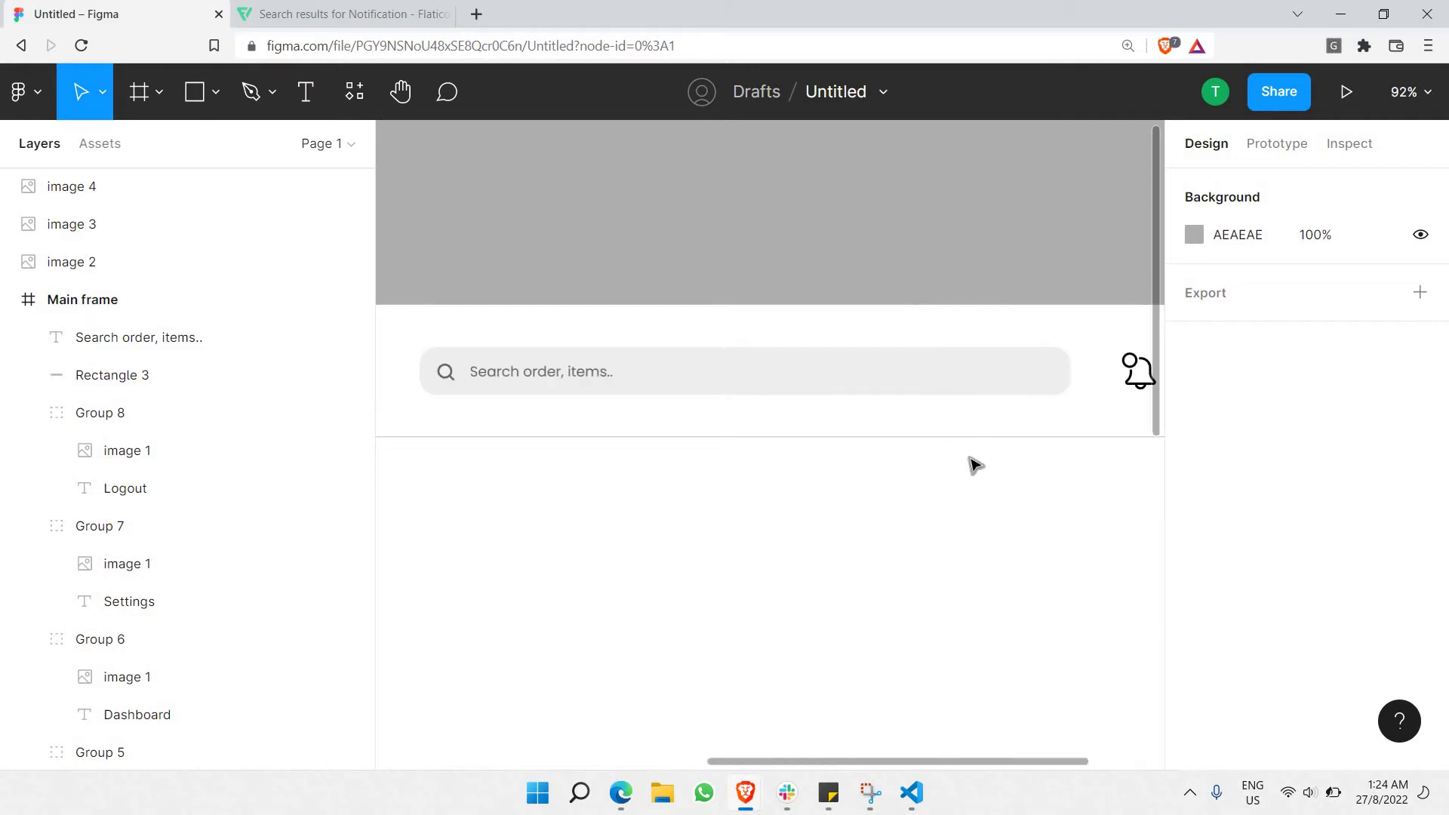
scroll(1022, 434, down, 3)
scroll(611, 375, left, 3)
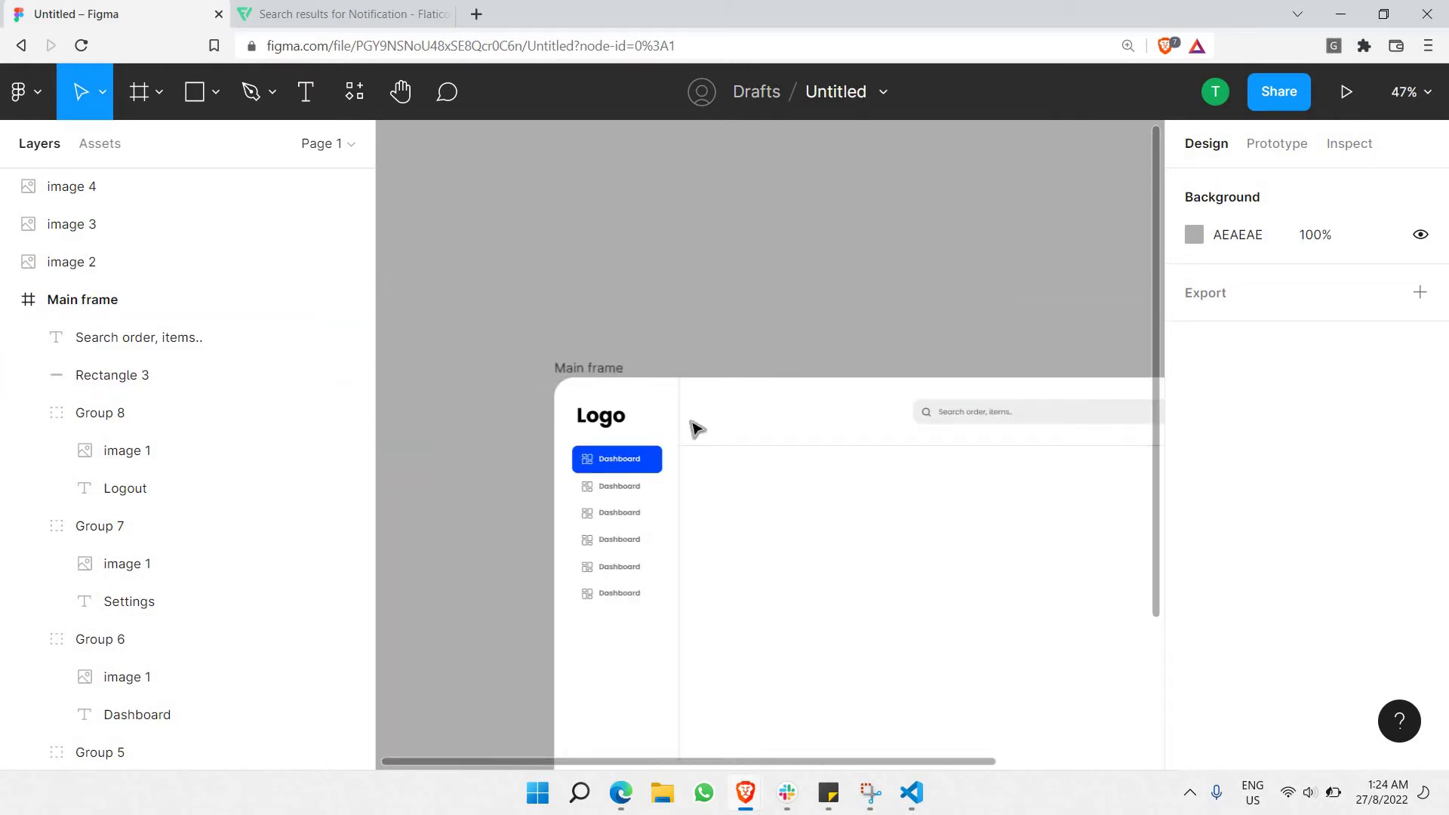
scroll(673, 449, up, 5)
scroll(1031, 641, up, 3)
scroll(1031, 641, right, 3)
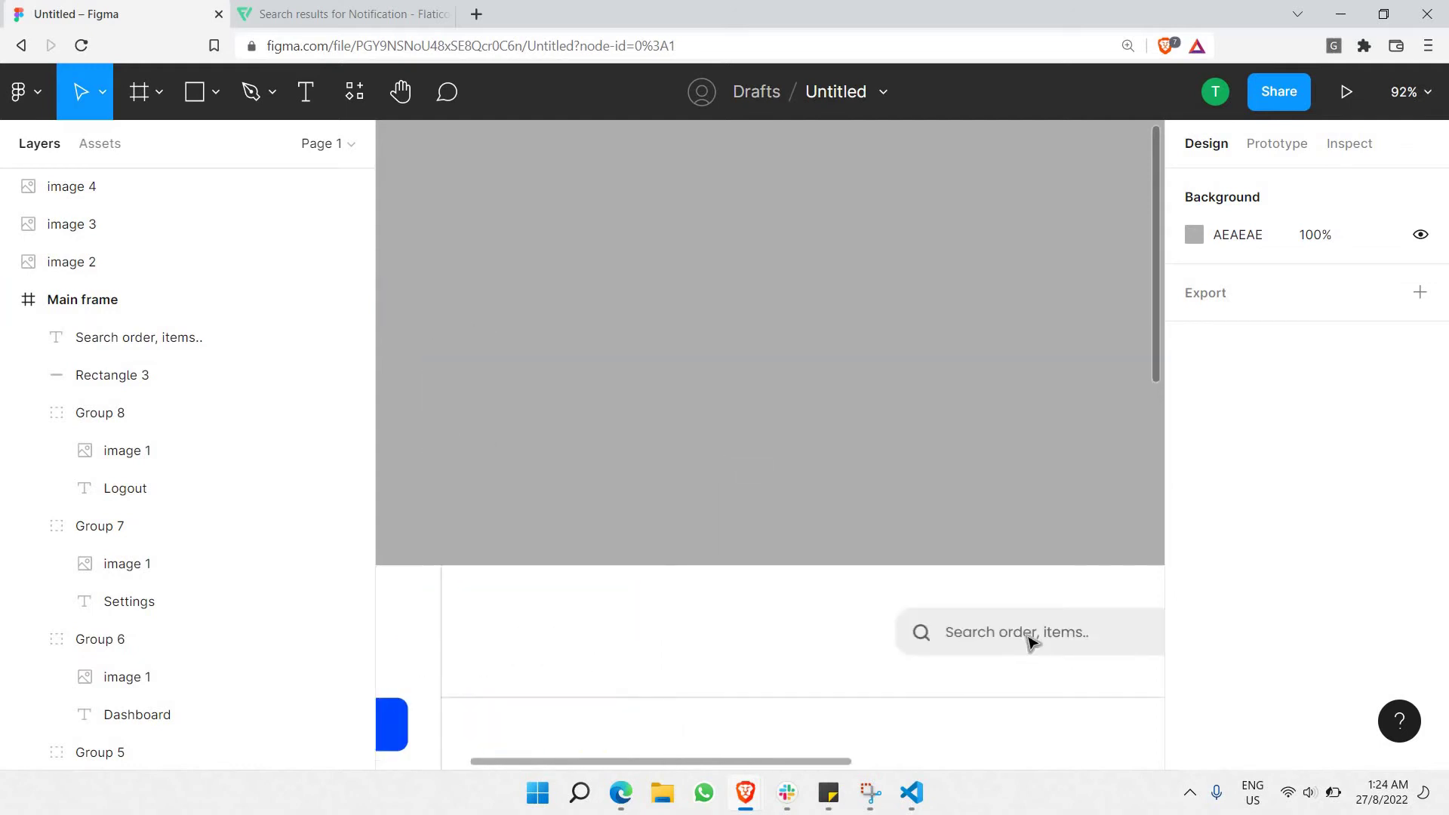
click(1031, 638)
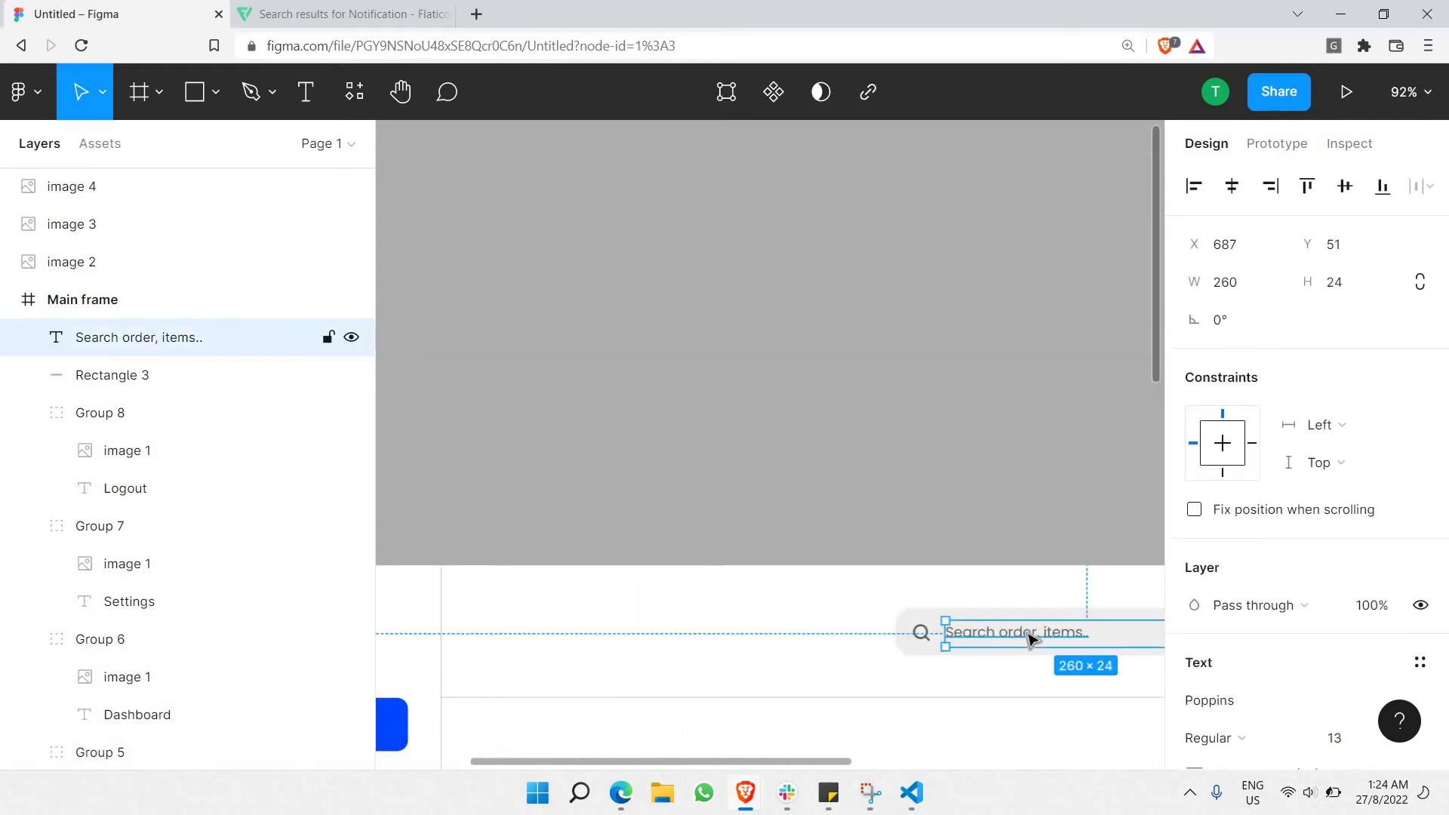
key(ctrl+v)
drag(1030, 637, 566, 644)
Change the copied text to read 'Dashboard/ Shipment'.
double_click(545, 639)
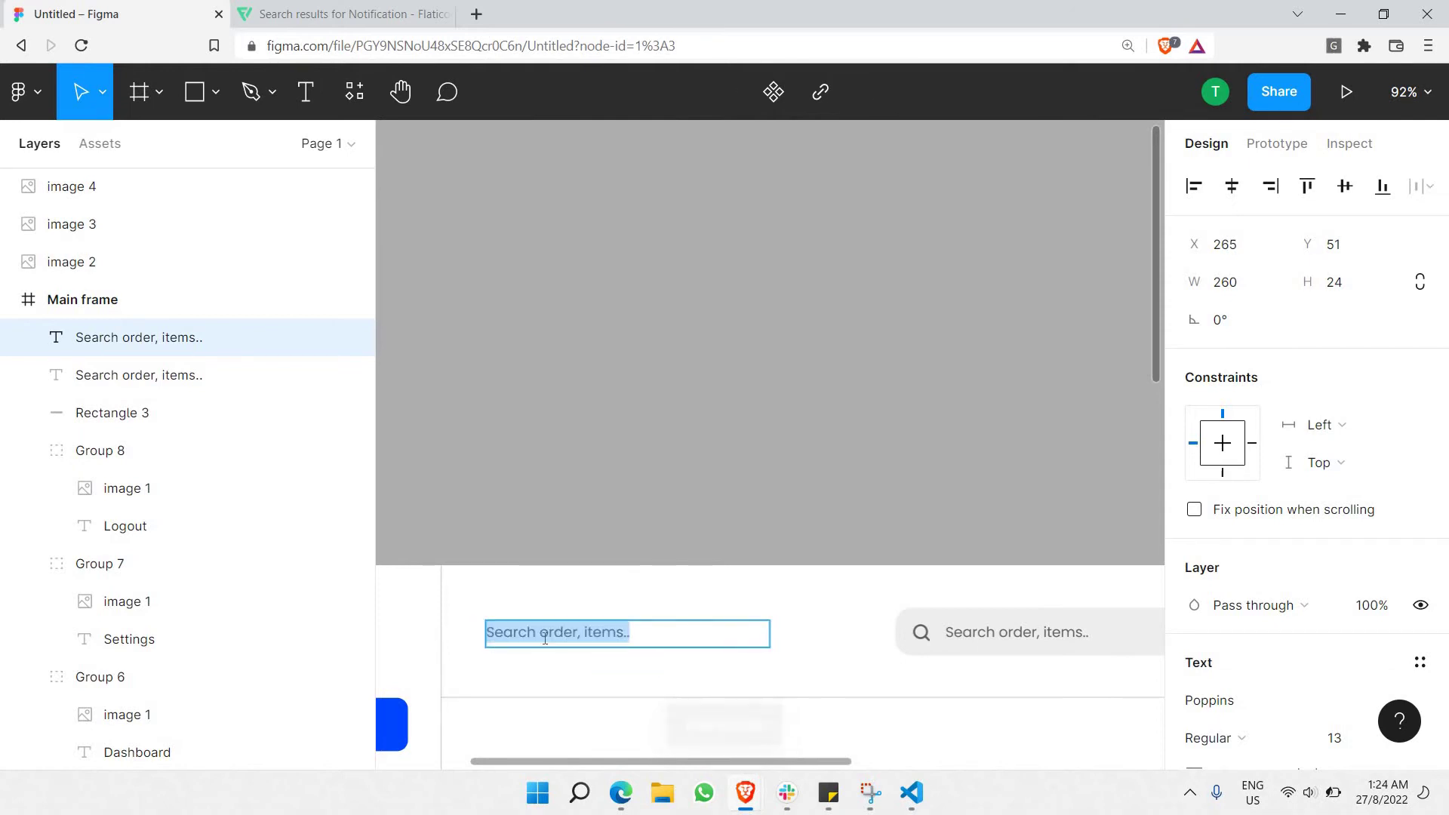
text(Dashboard/ S)
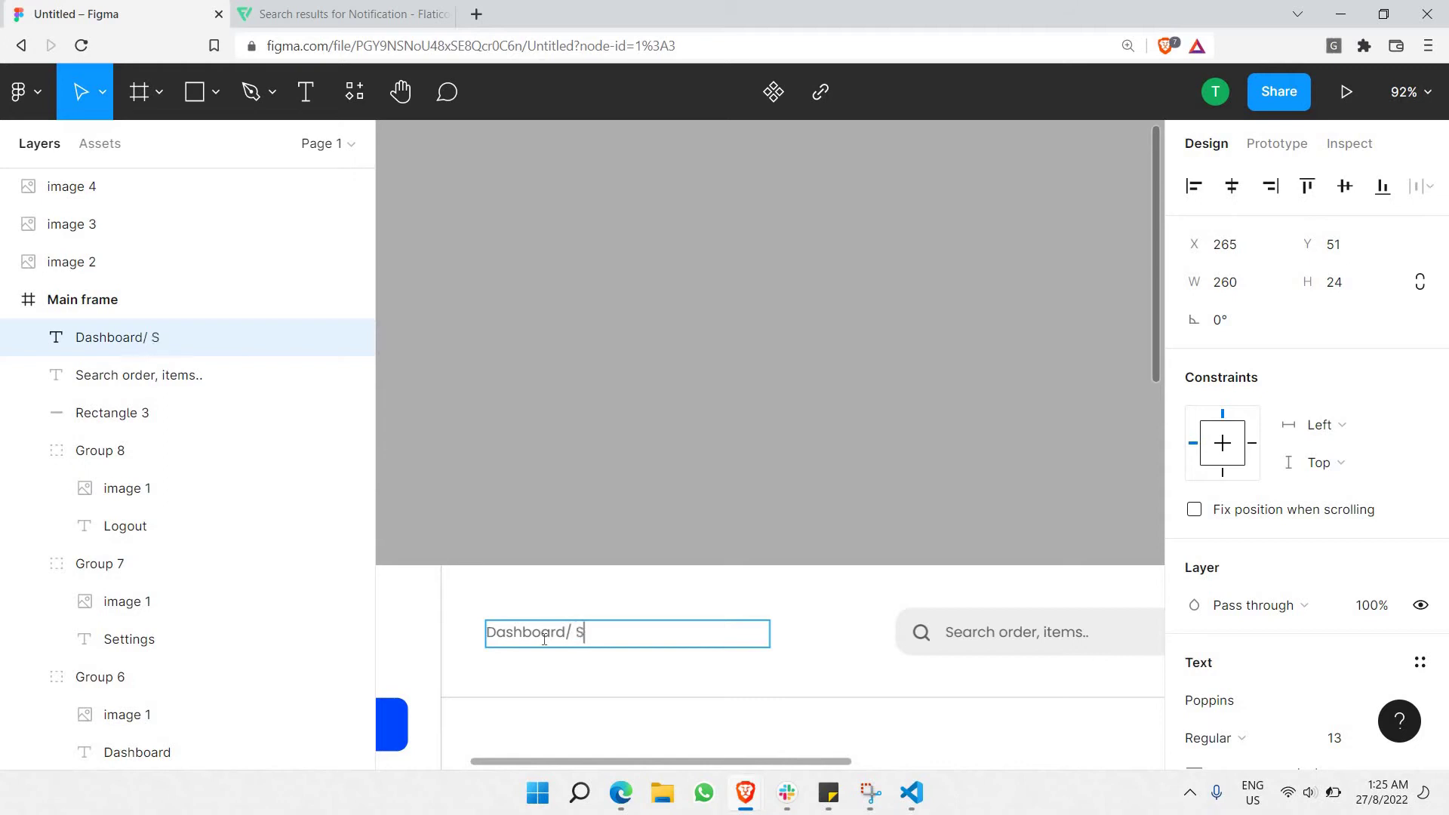
text(ent)
key(Escape)
scroll(666, 284, down, 3)
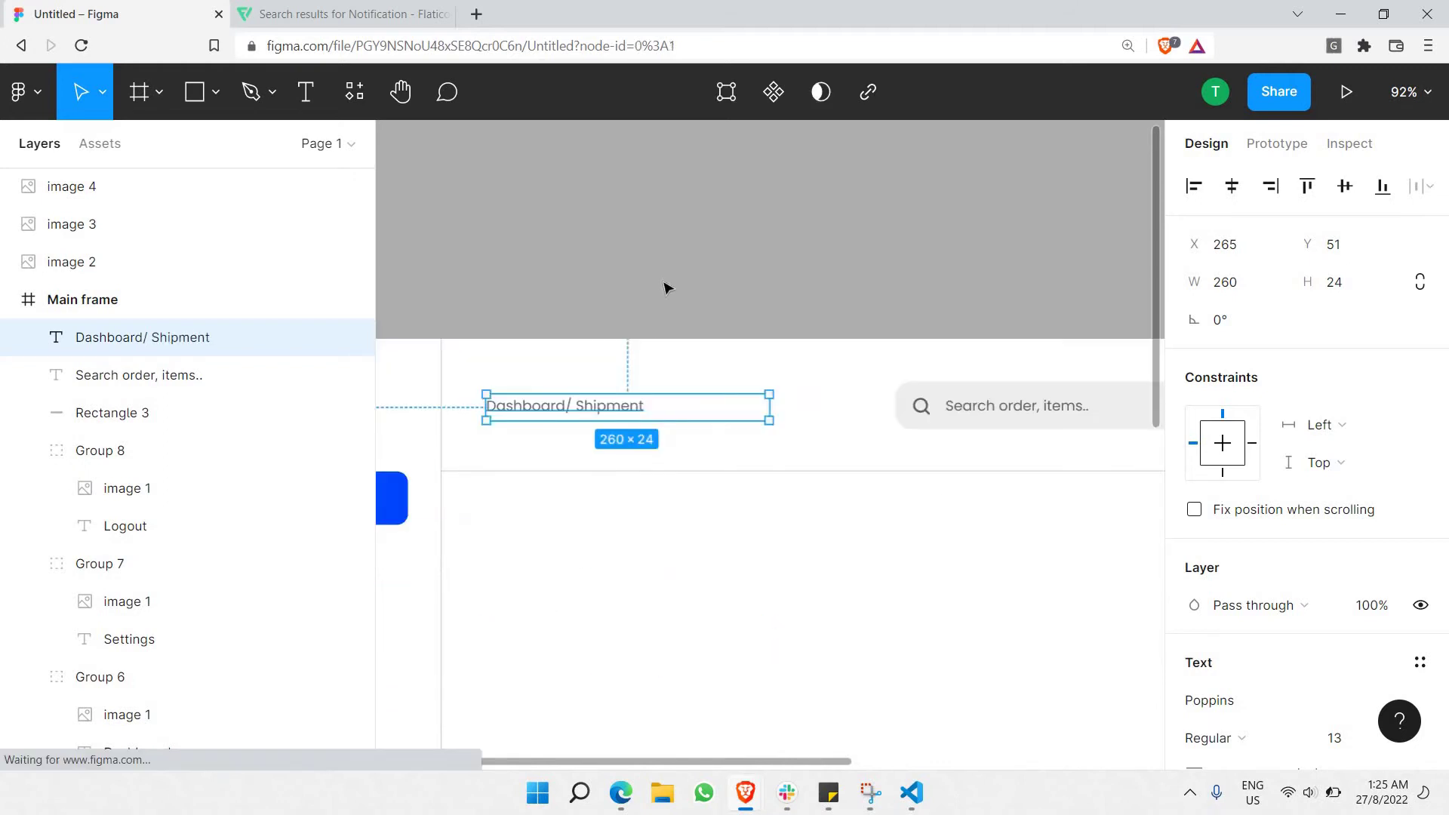
click(666, 288)
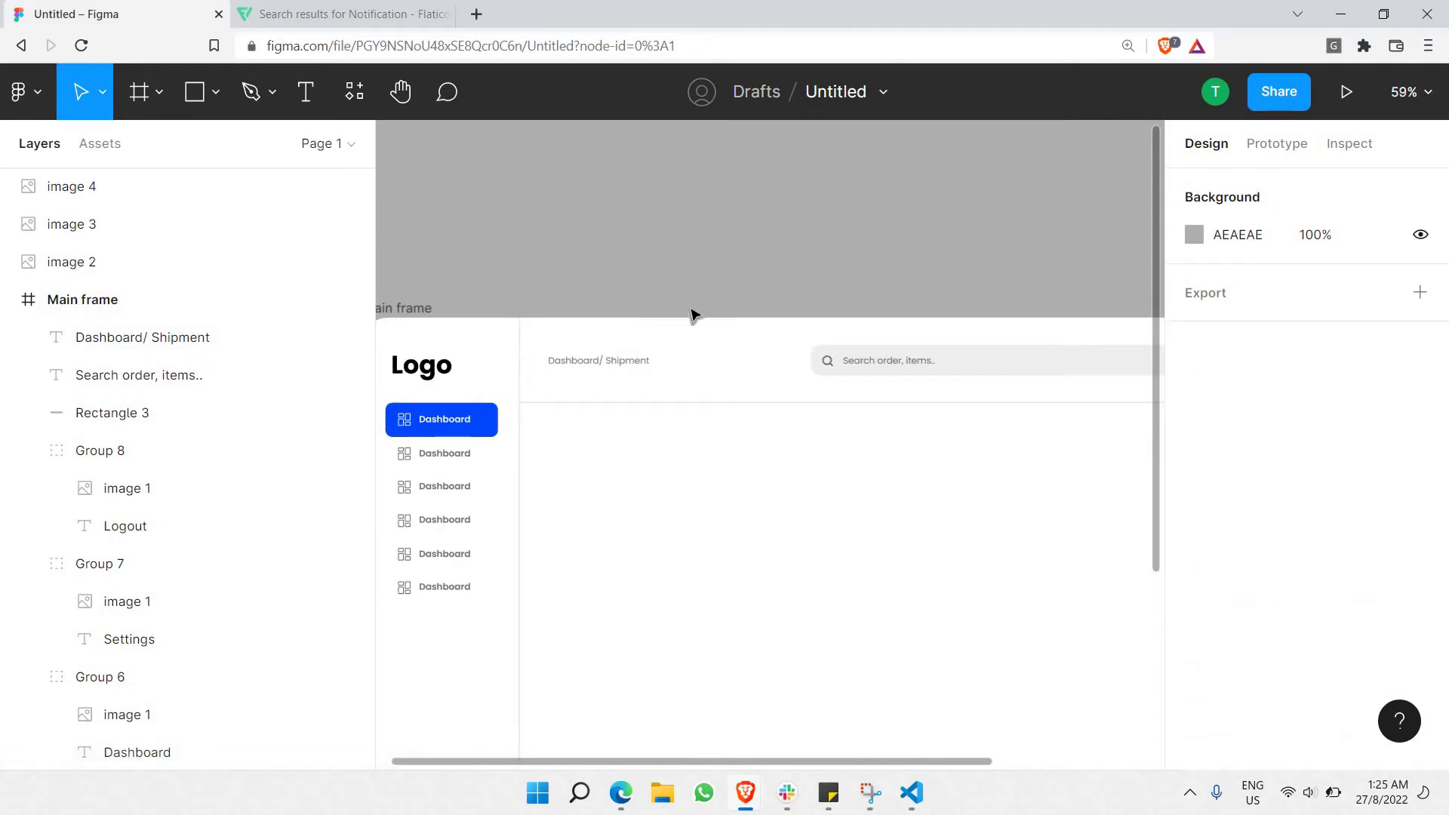
Remove the space before 'Shipment' in the Dashboard/ Shipment breadcrumb label.
scroll(450, 419, up, 5)
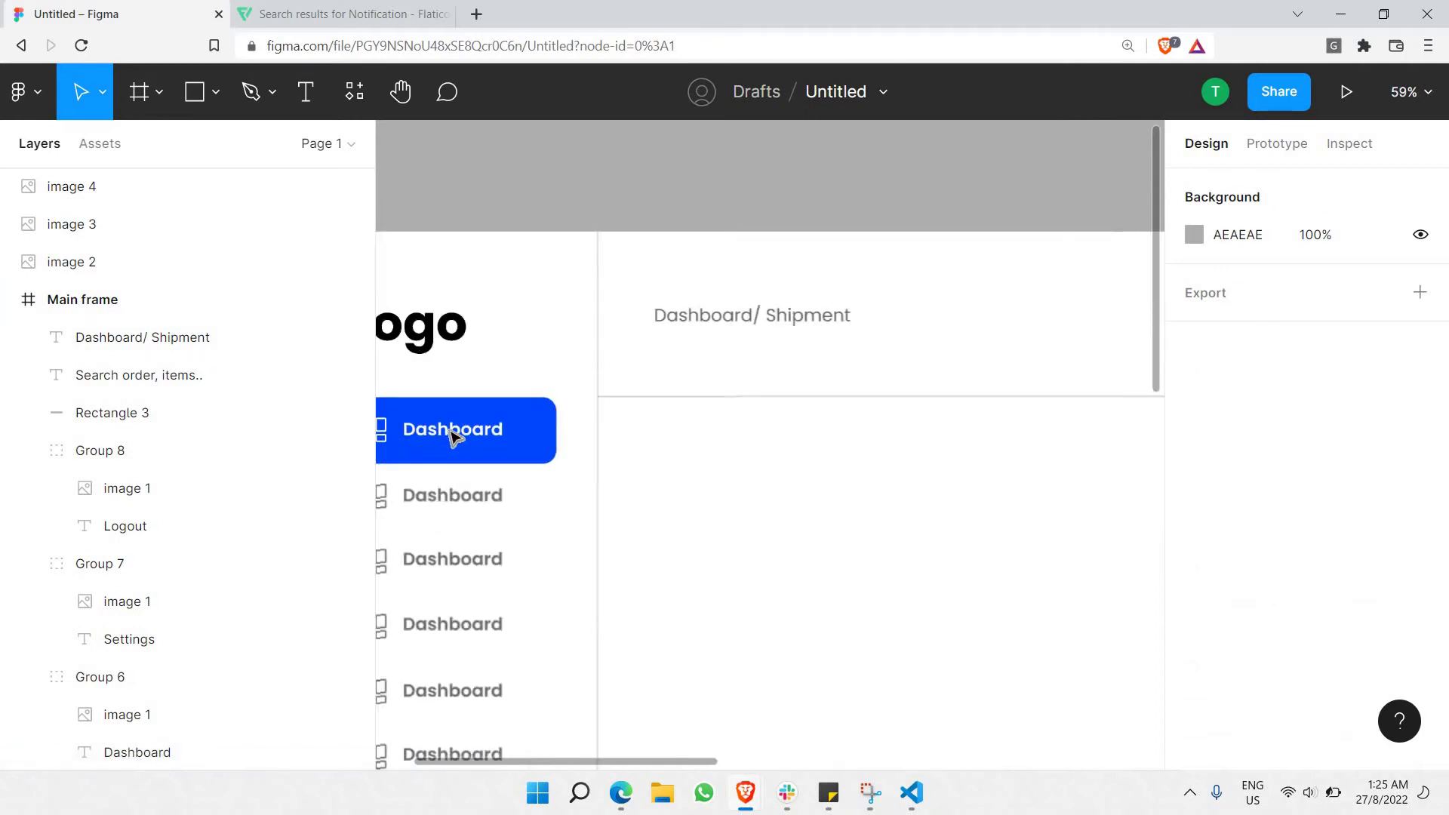
scroll(540, 438, up, 2)
double_click(540, 436)
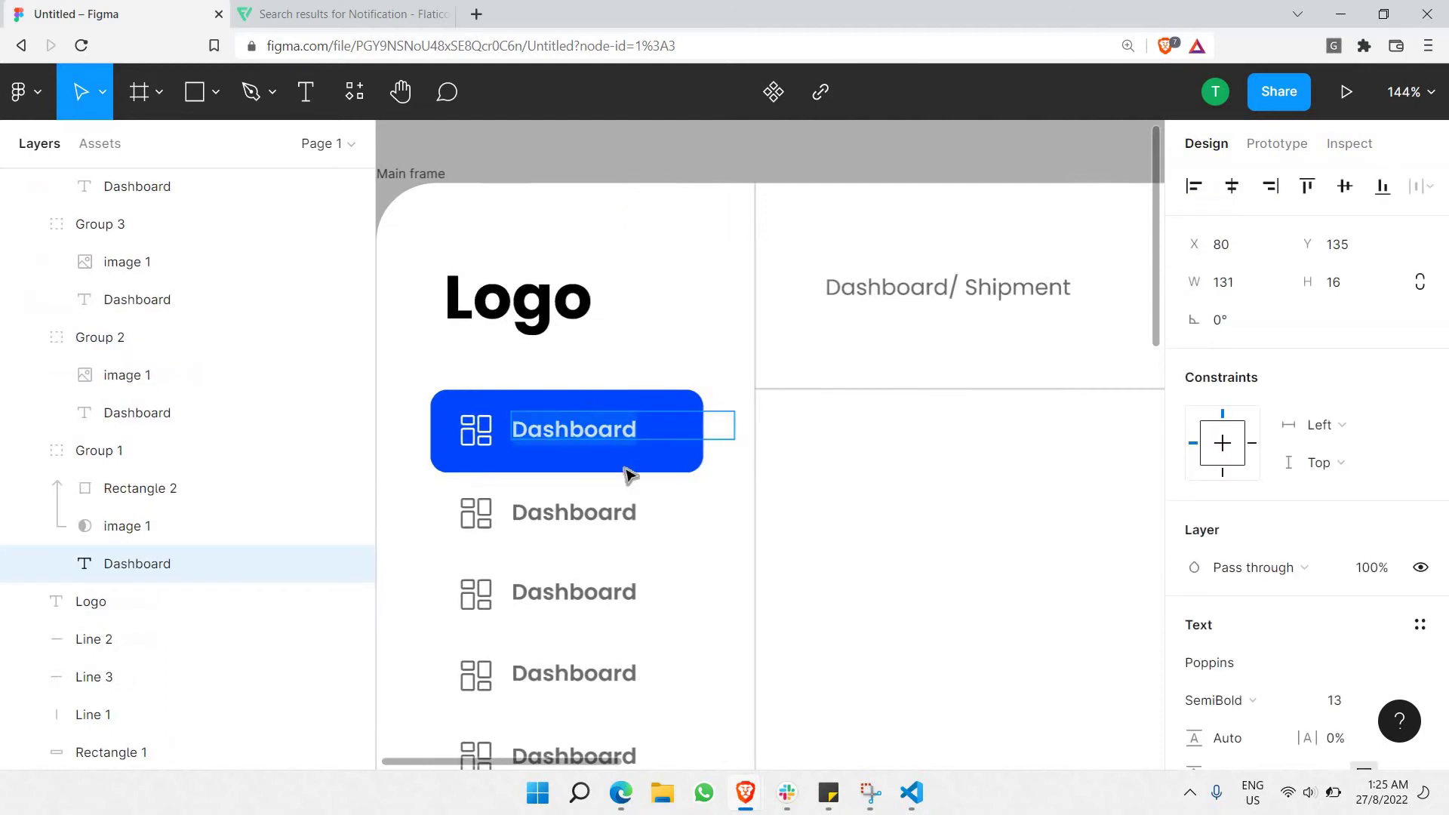
key(Escape)
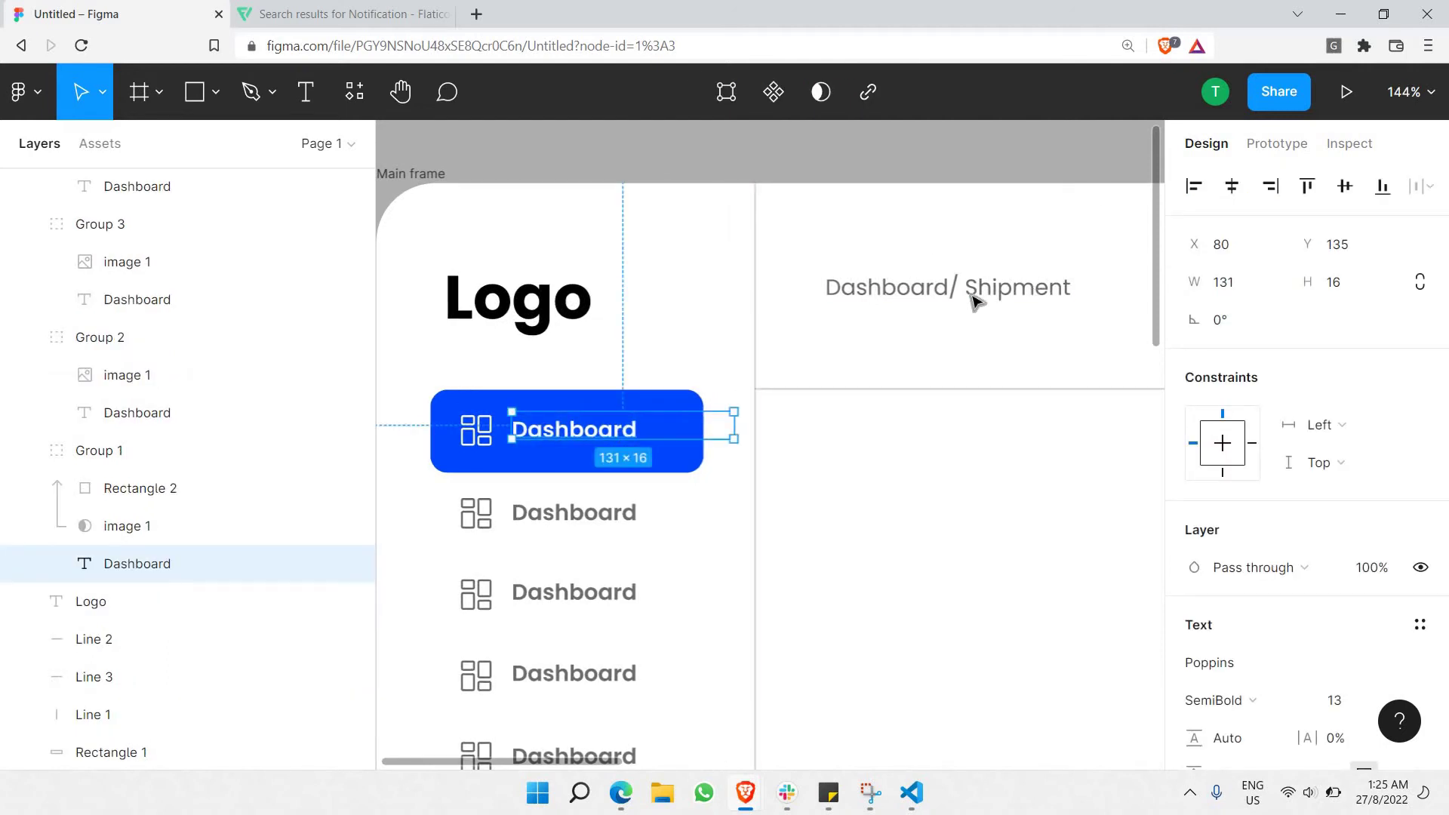
click(969, 292)
double_click(969, 292)
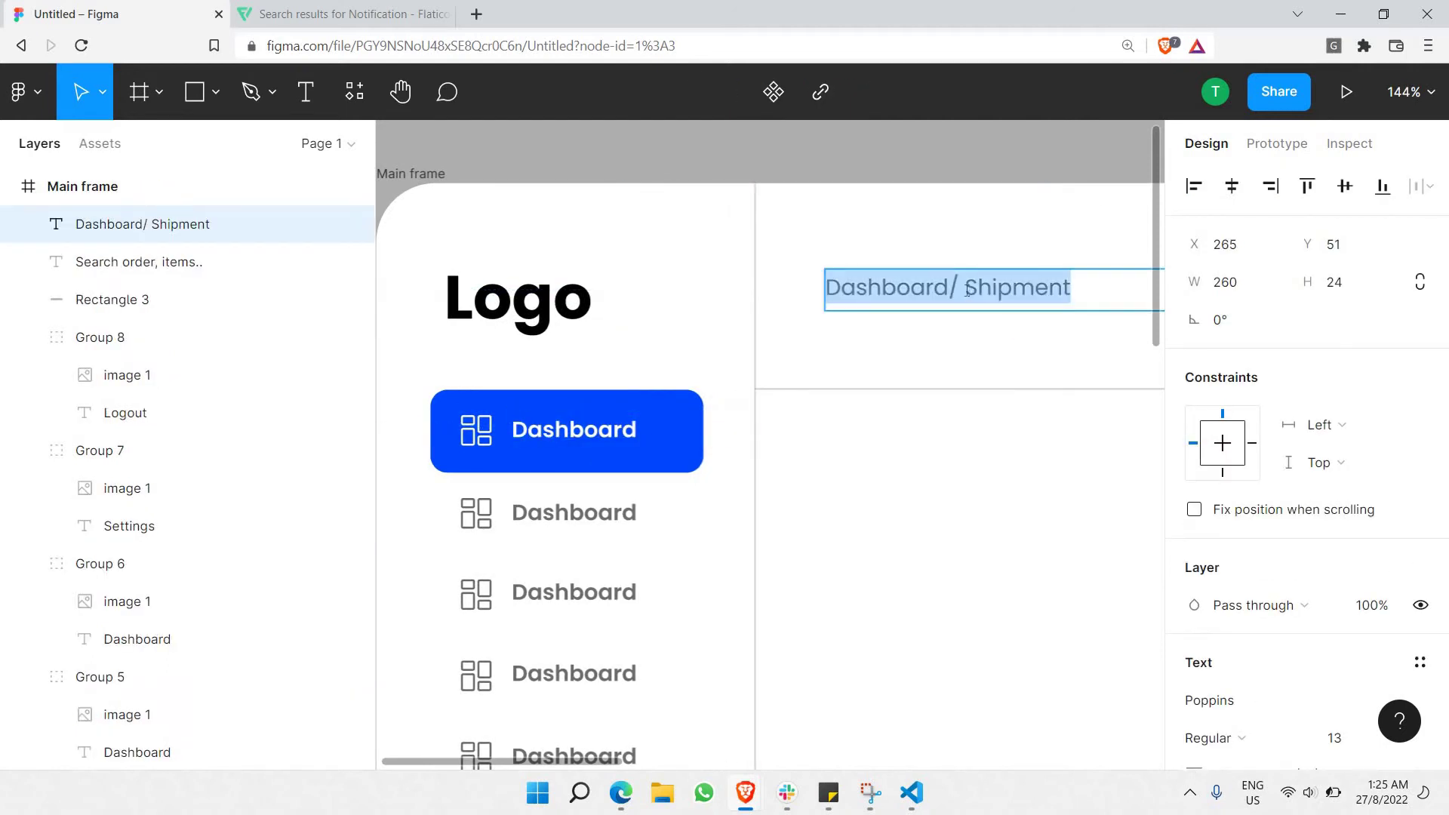
click(968, 292)
key(BackSpace)
Set the whole breadcrumb label to all capitals.
key(ctrl+a)
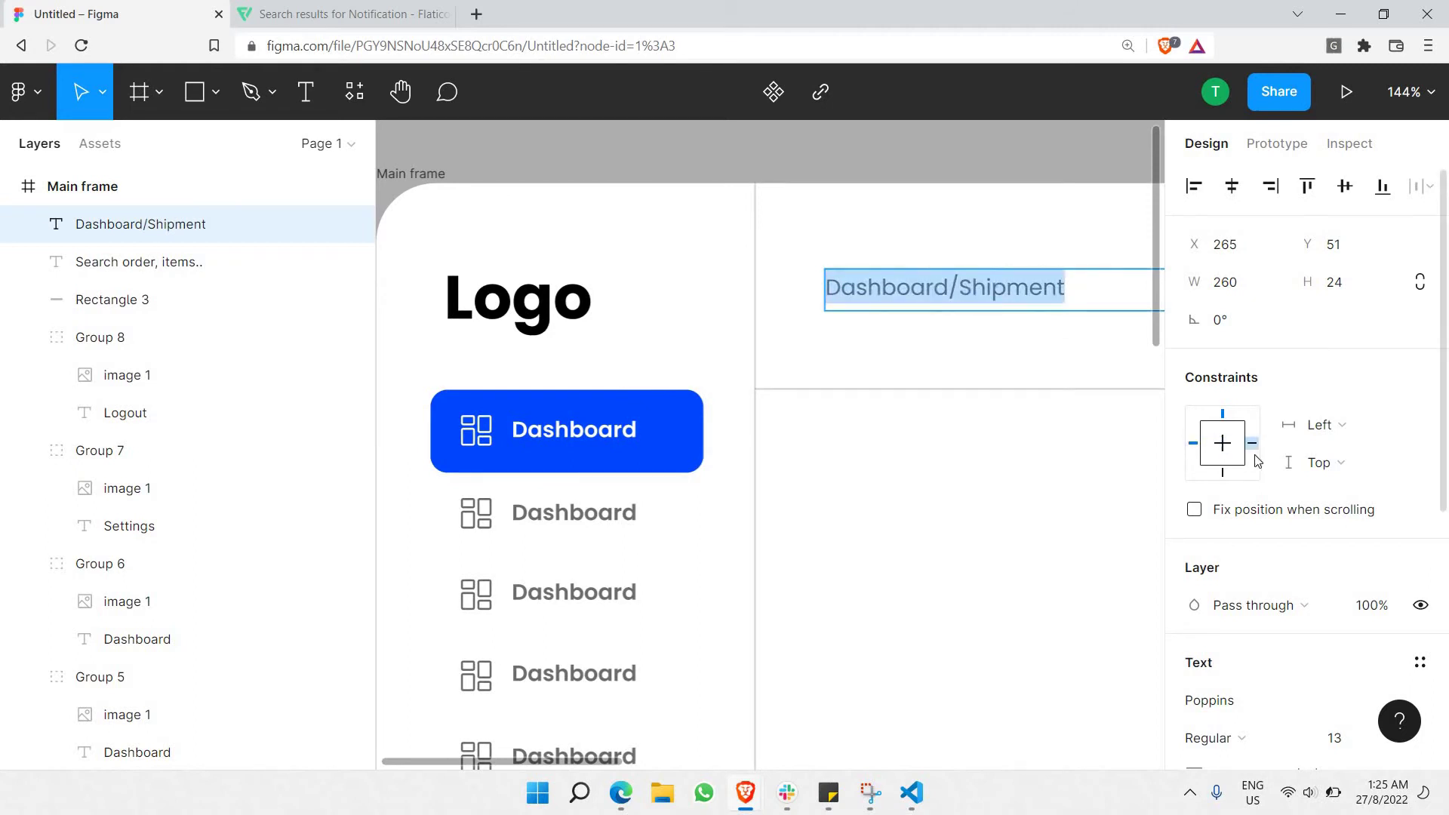
scroll(1245, 453, down, 4)
click(1419, 569)
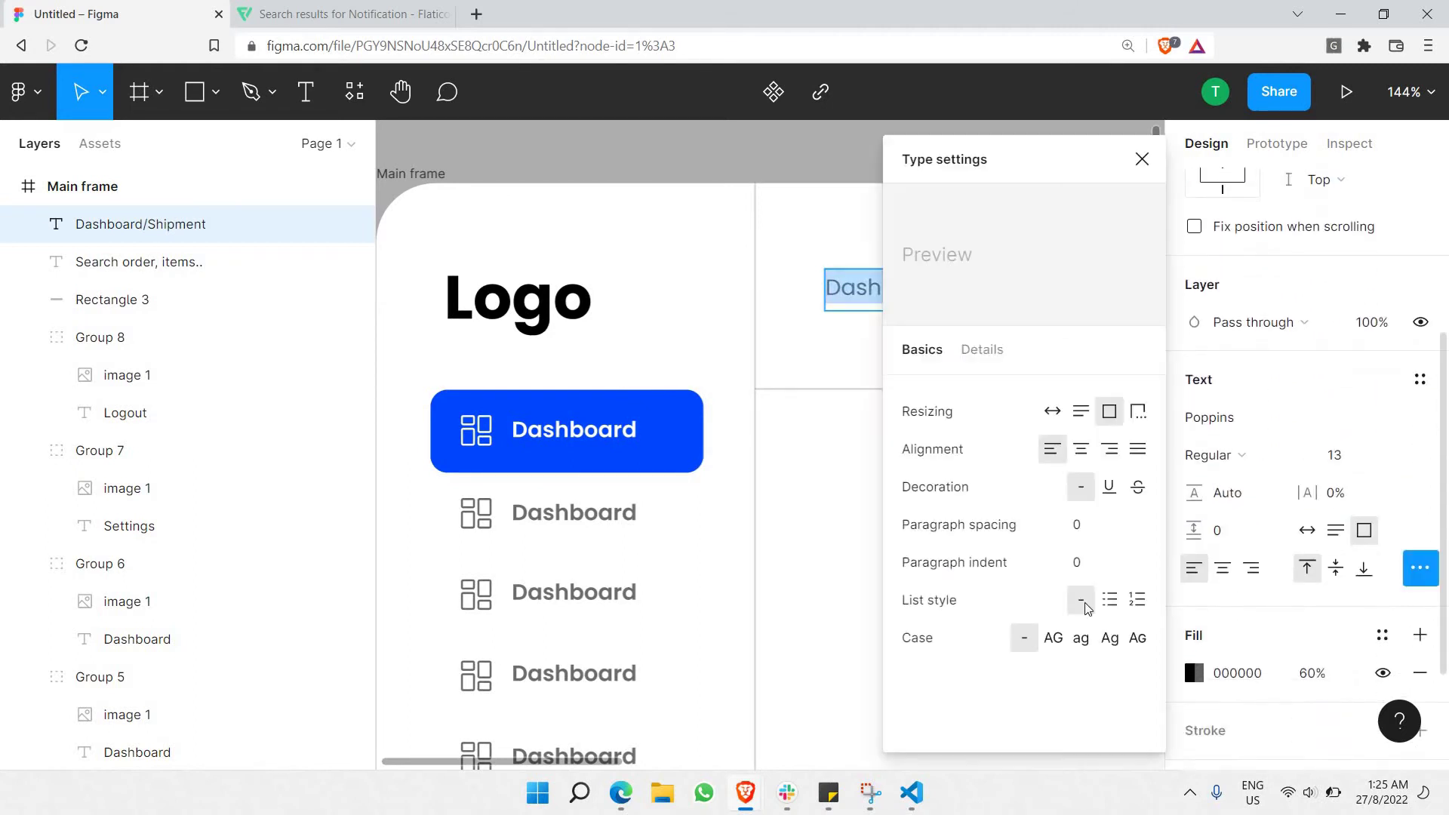
click(1053, 637)
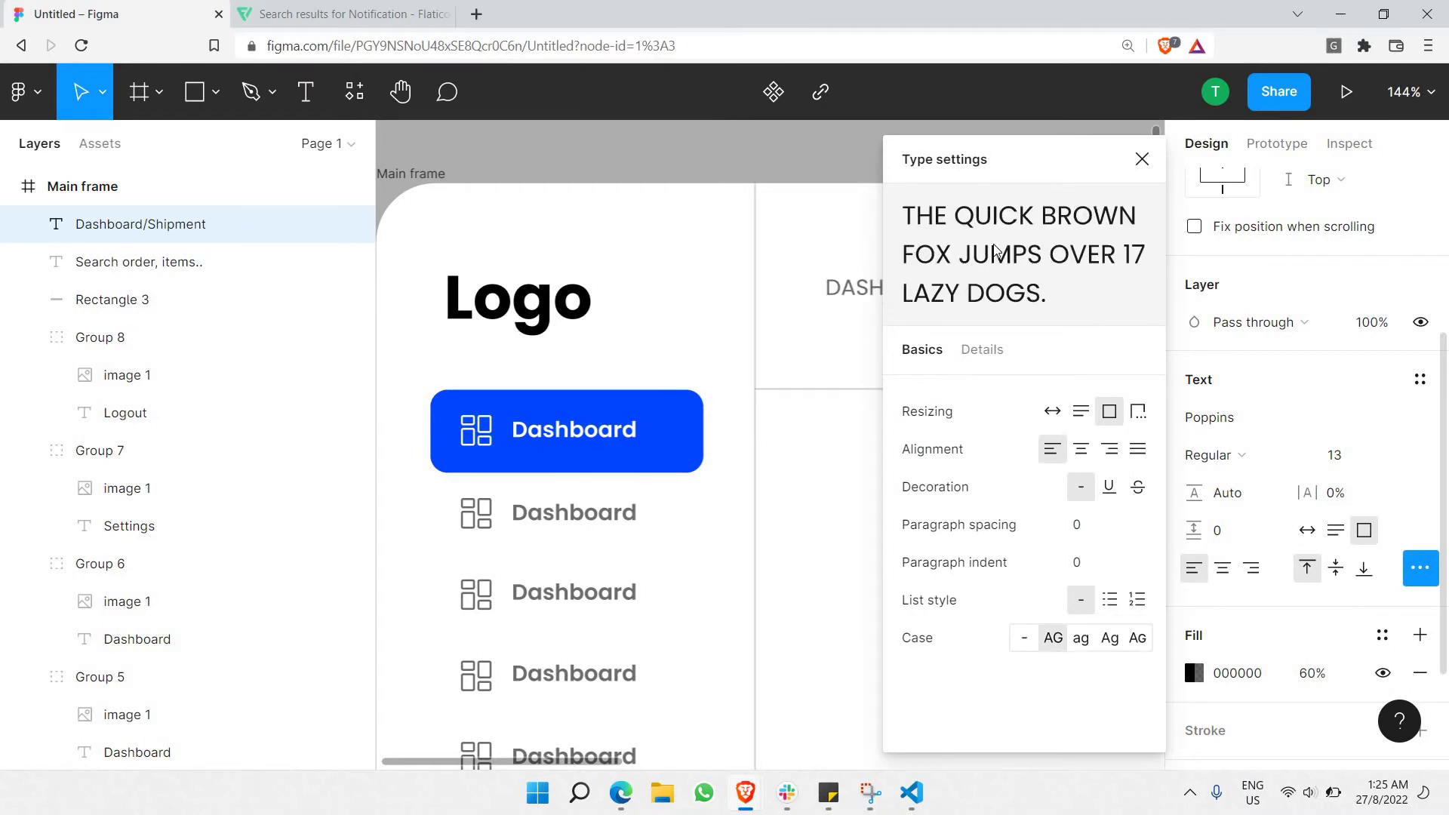
click(1142, 159)
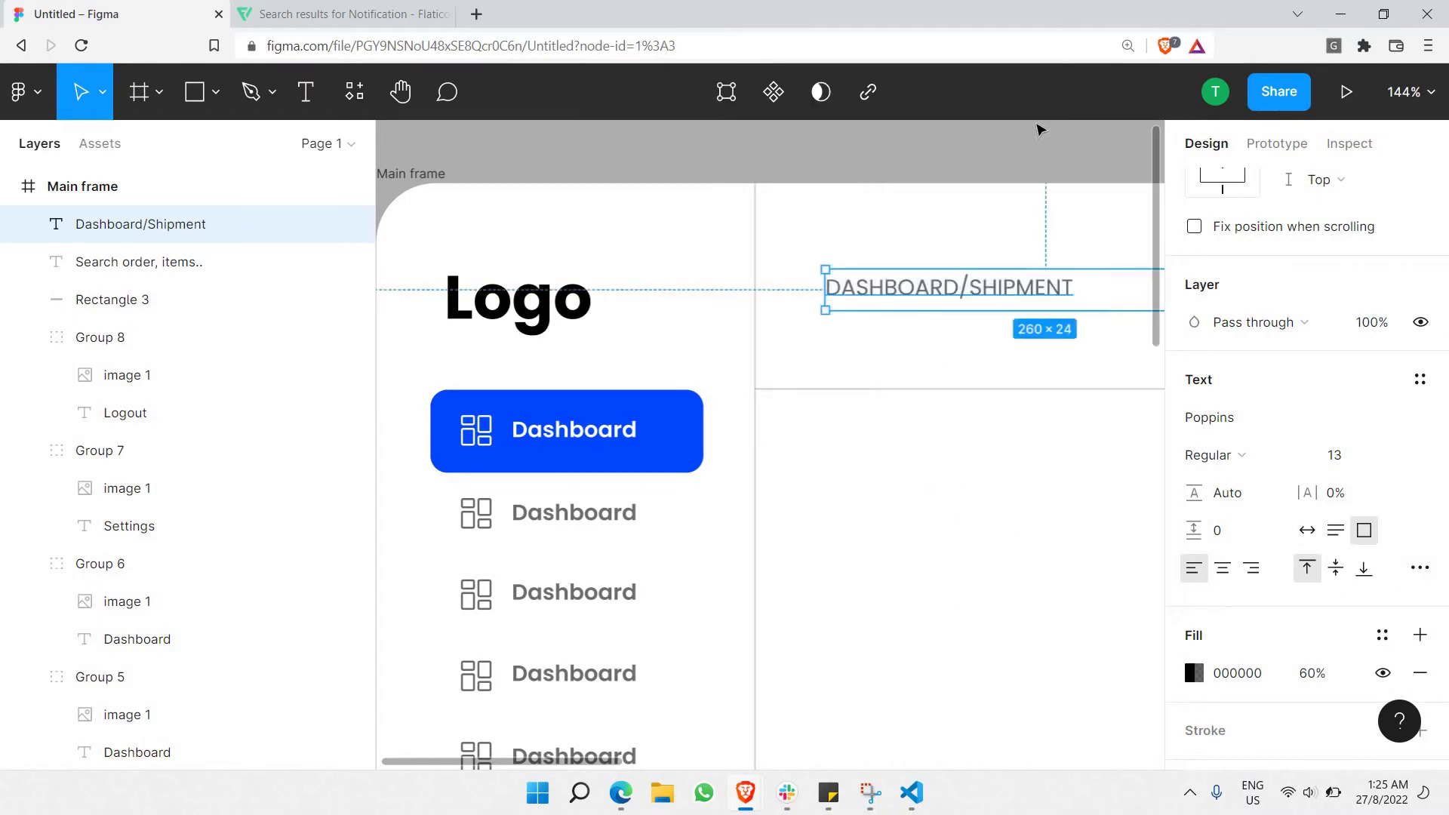
Give the word DASHBOARD 100% fill opacity and a bold weight.
scroll(562, 301, right, 5)
double_click(554, 287)
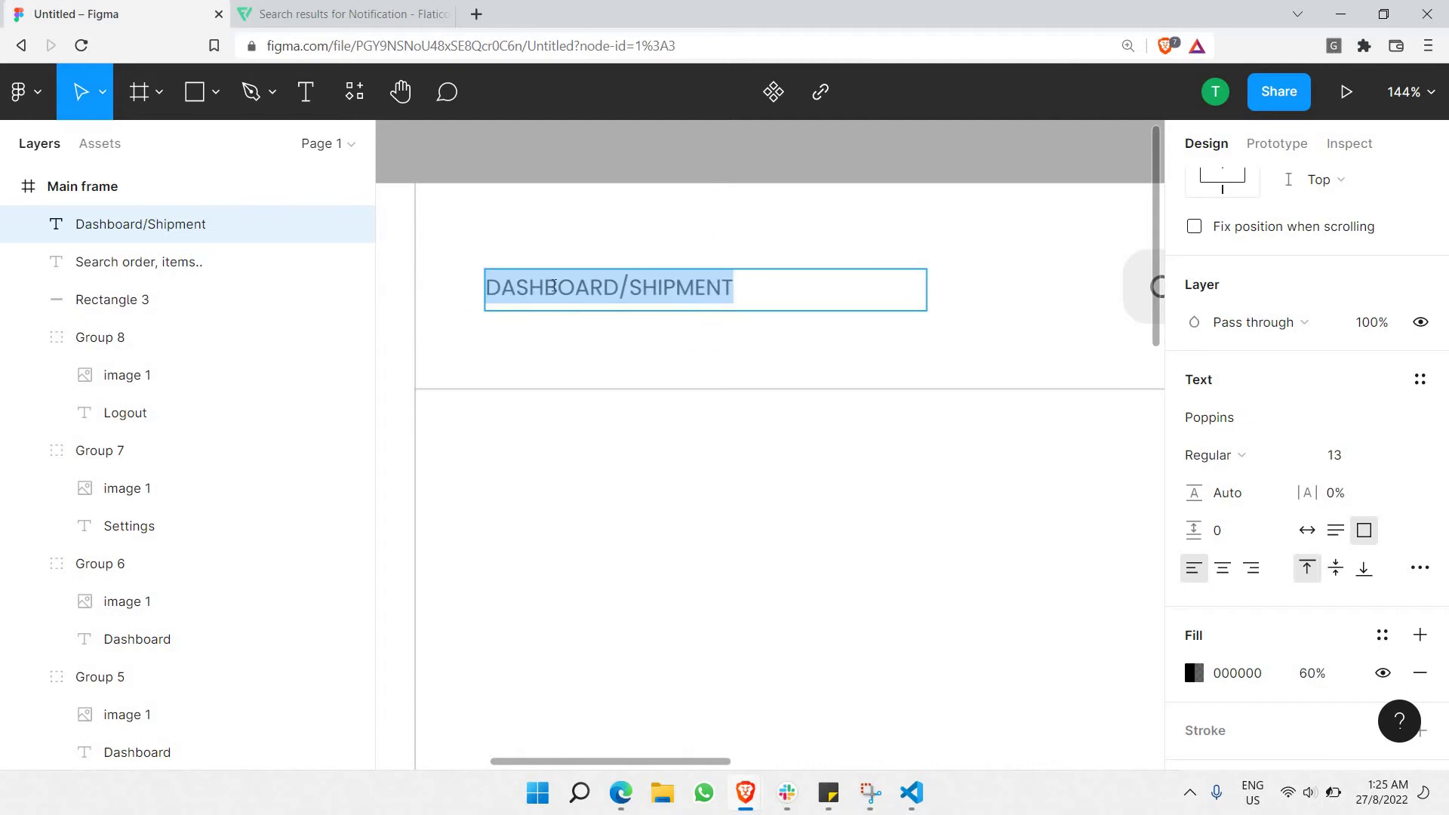
double_click(554, 287)
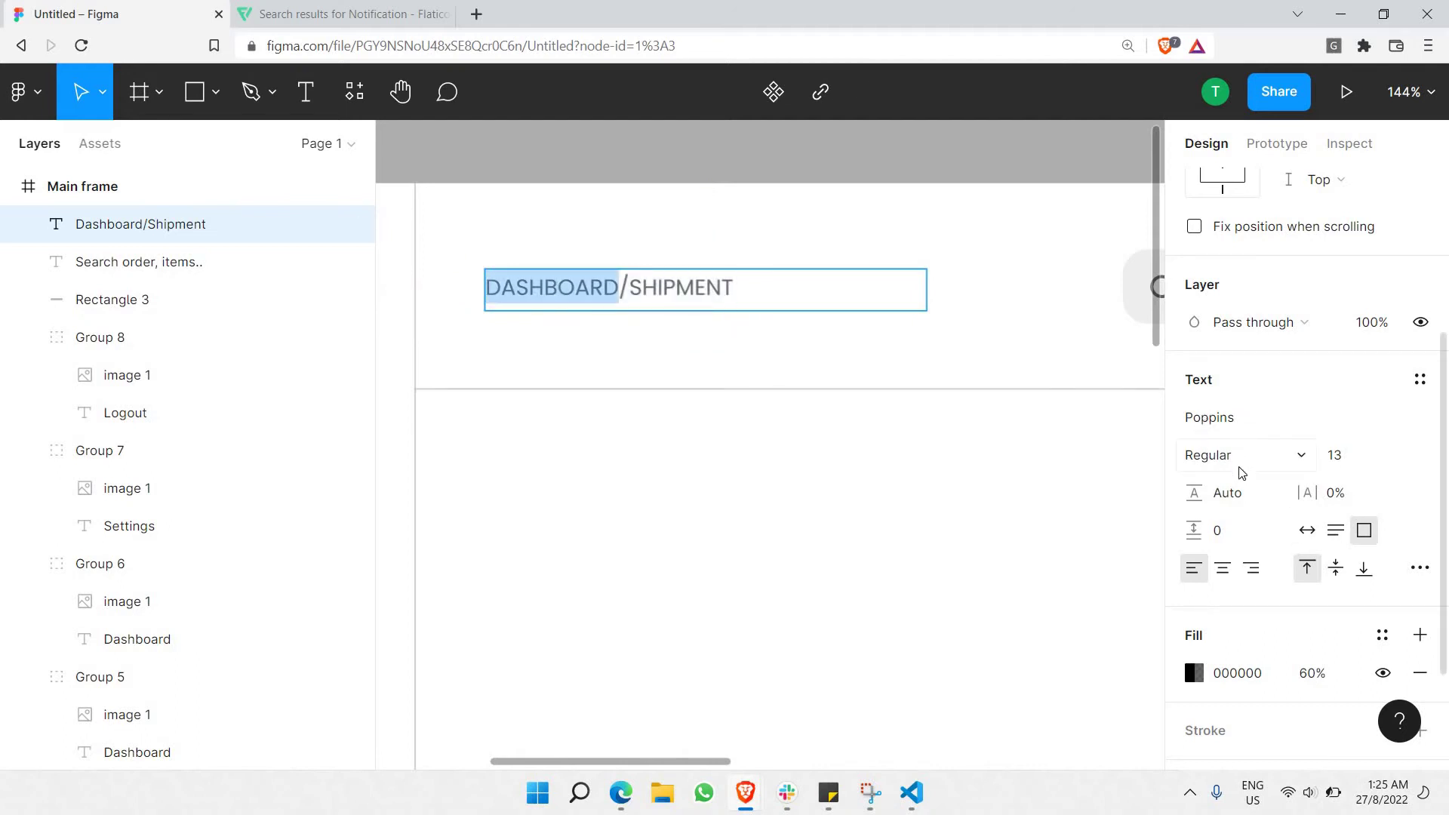
click(1309, 677)
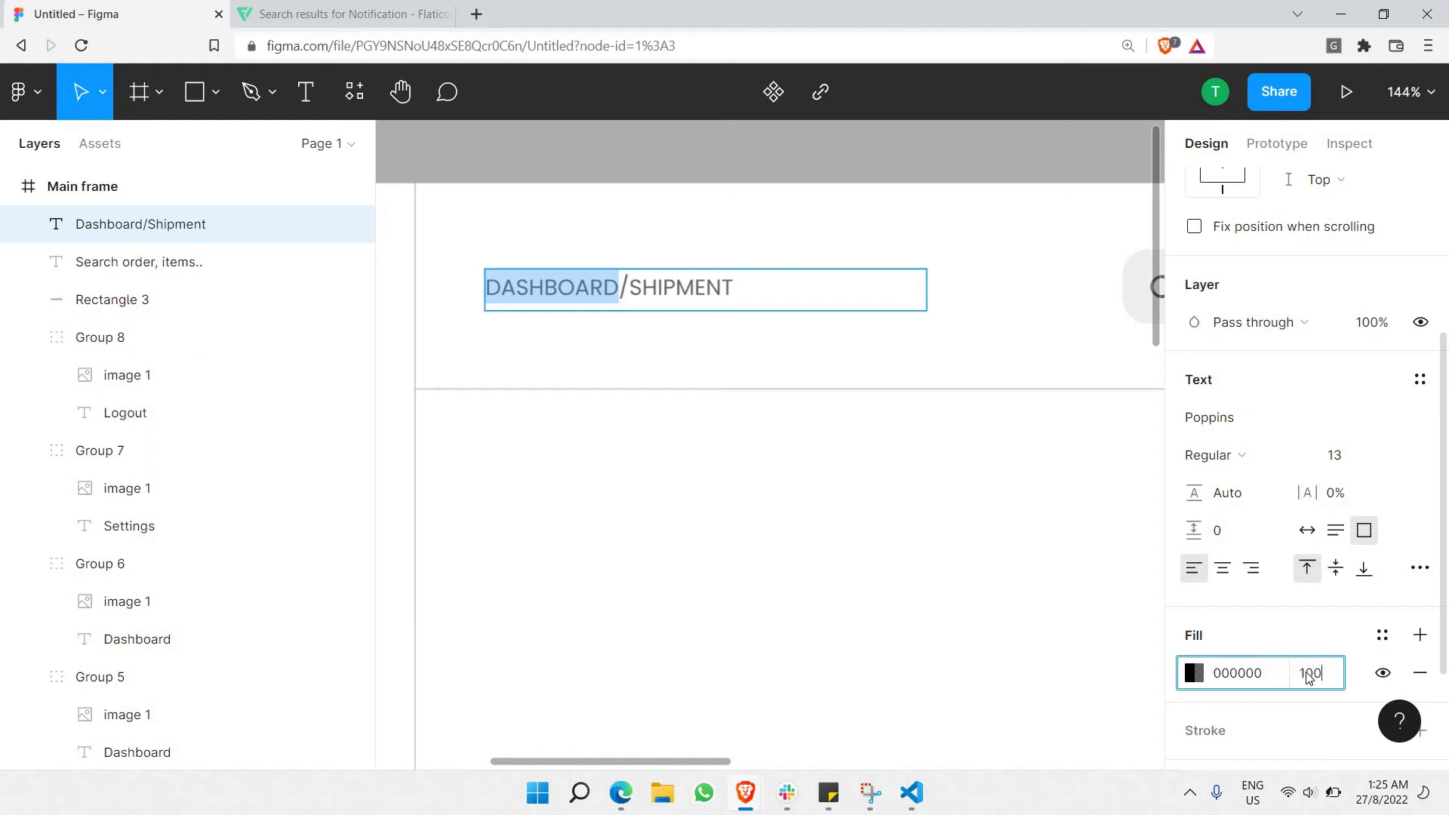
text(100)
key(Return)
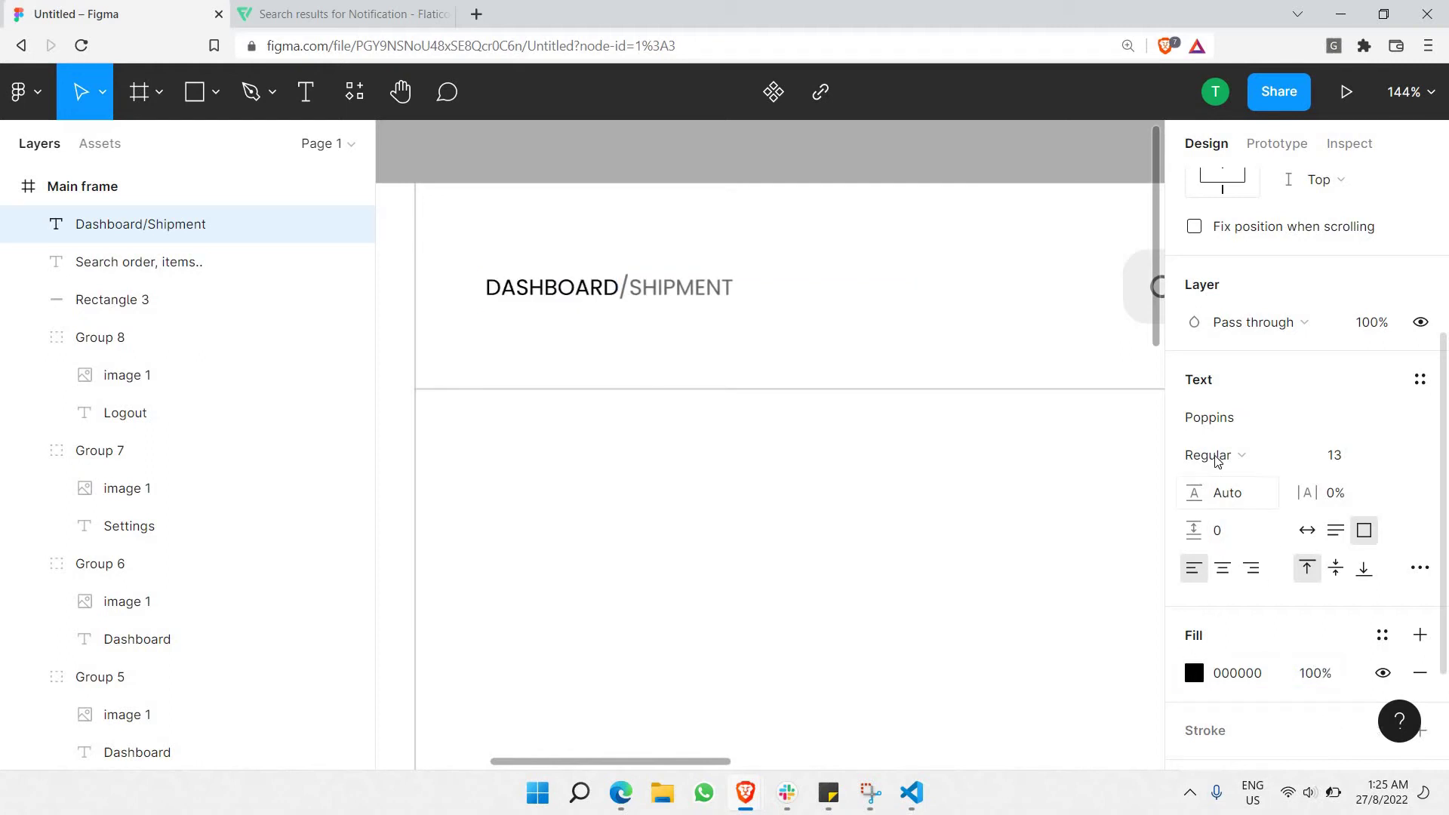
click(1214, 455)
click(1238, 406)
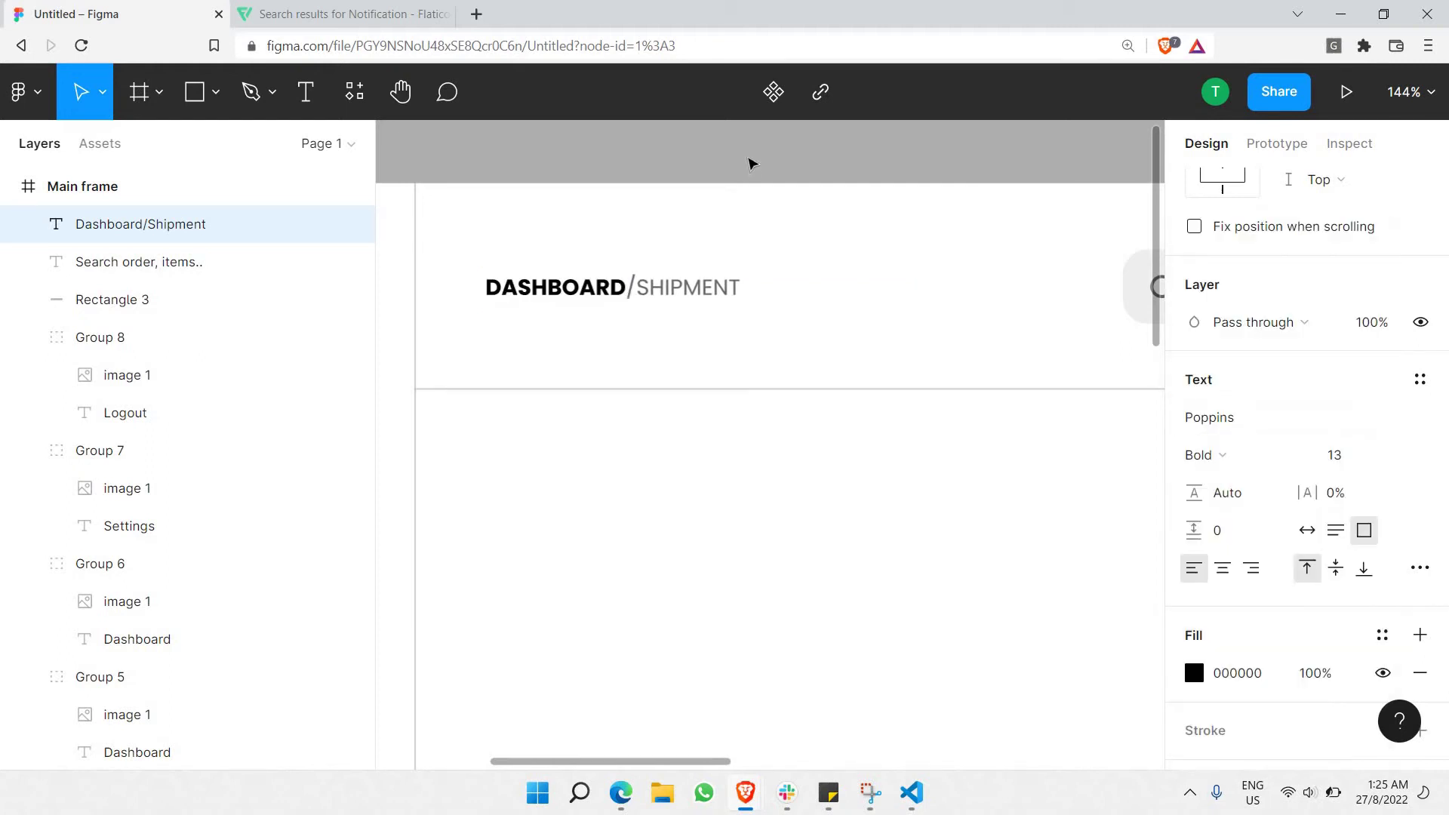
click(755, 174)
Change DASHBOARD to Medium weight and finish editing the breadcrumb.
scroll(755, 173, down, 3)
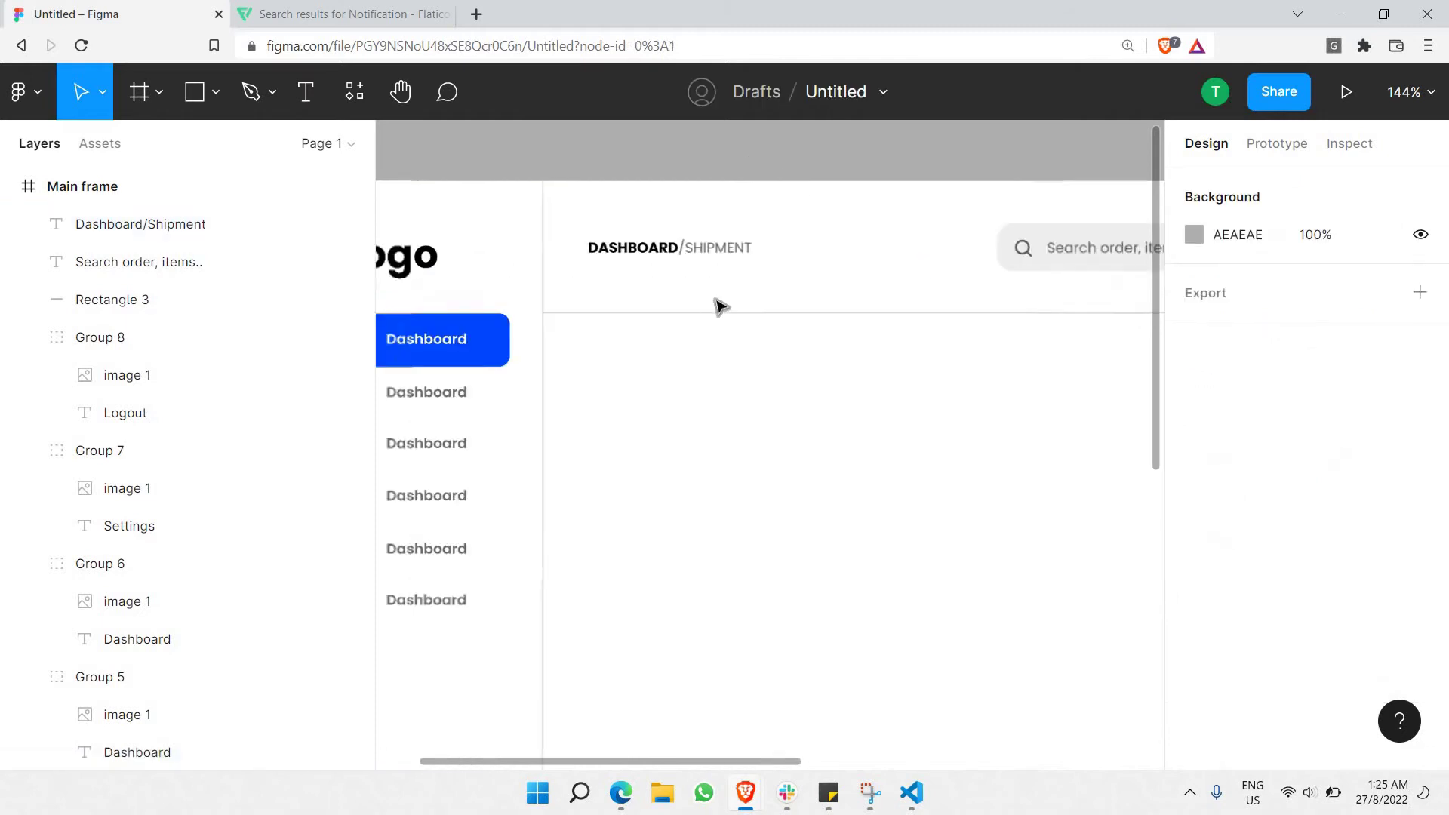
double_click(636, 240)
double_click(636, 246)
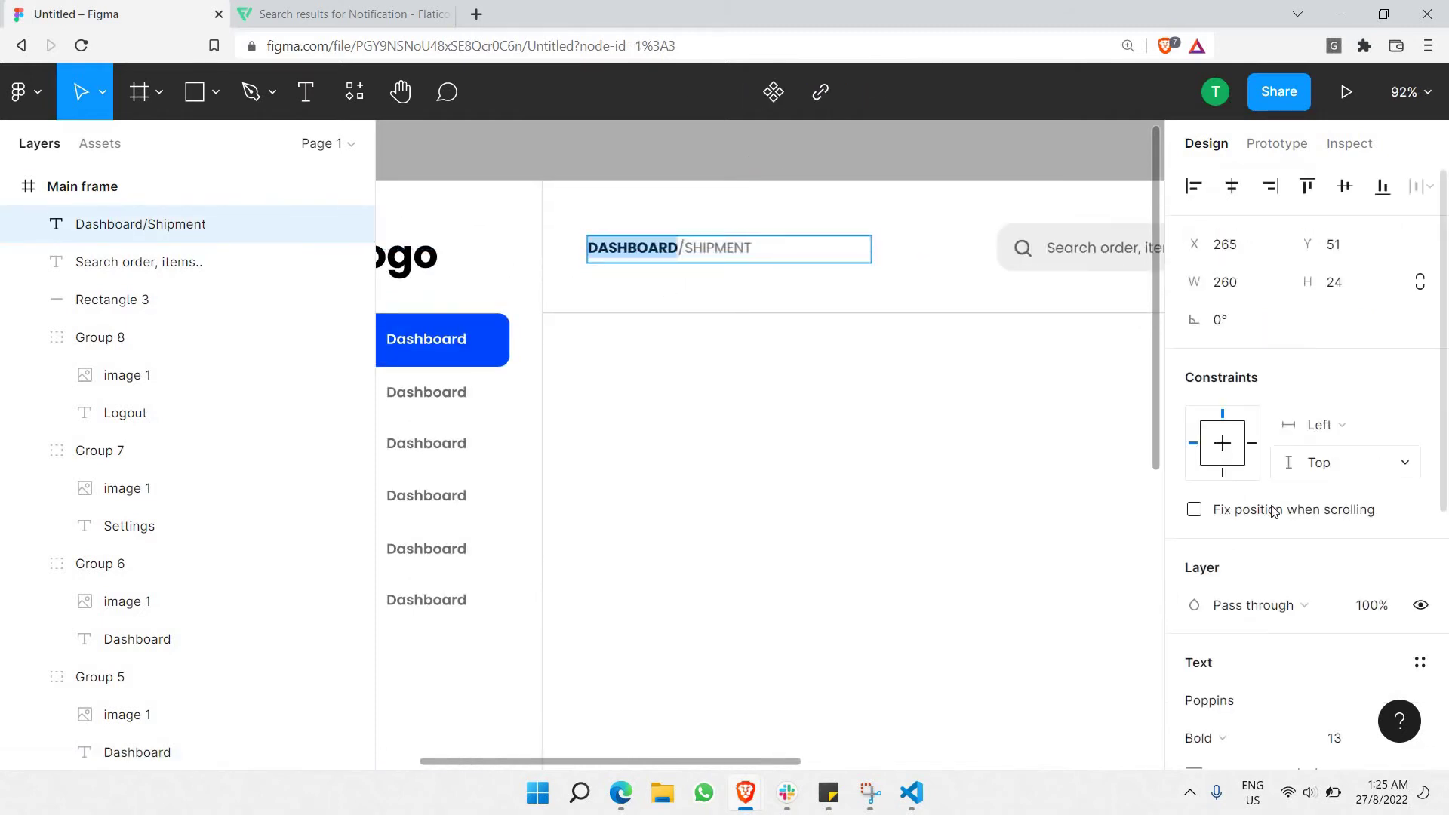
scroll(1263, 559, down, 2)
click(1208, 546)
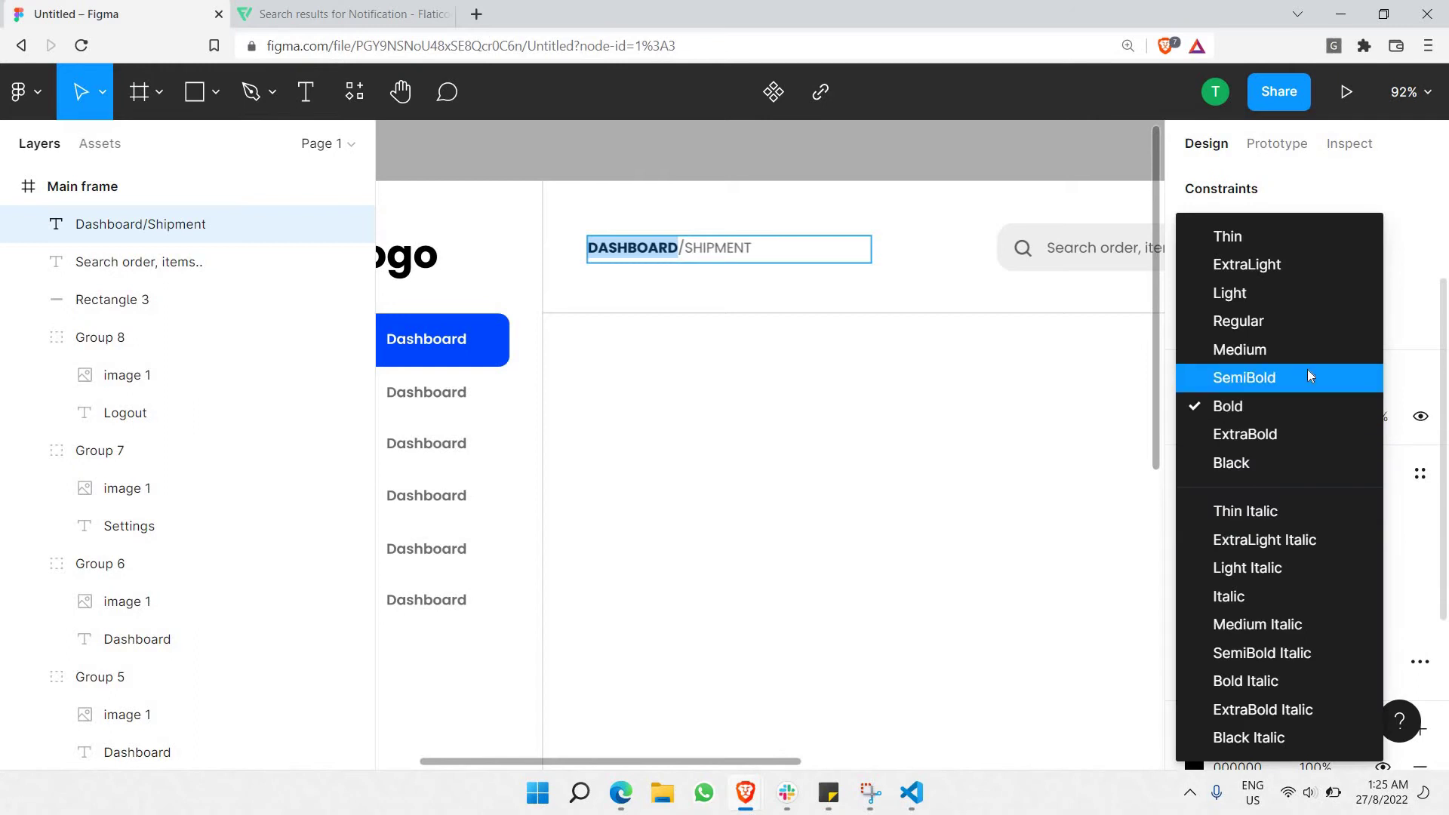
click(1309, 350)
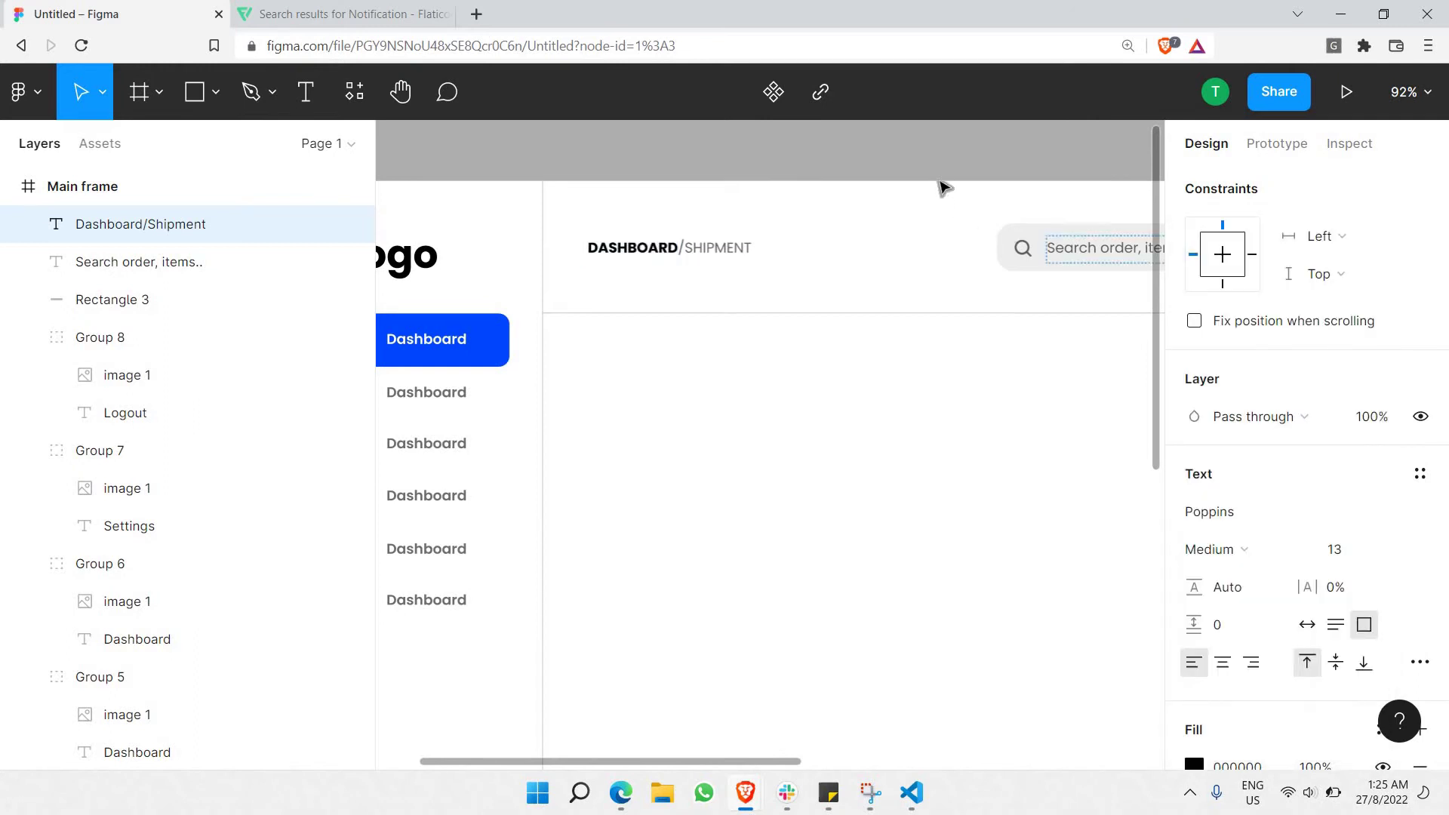
key(Escape)
click(949, 180)
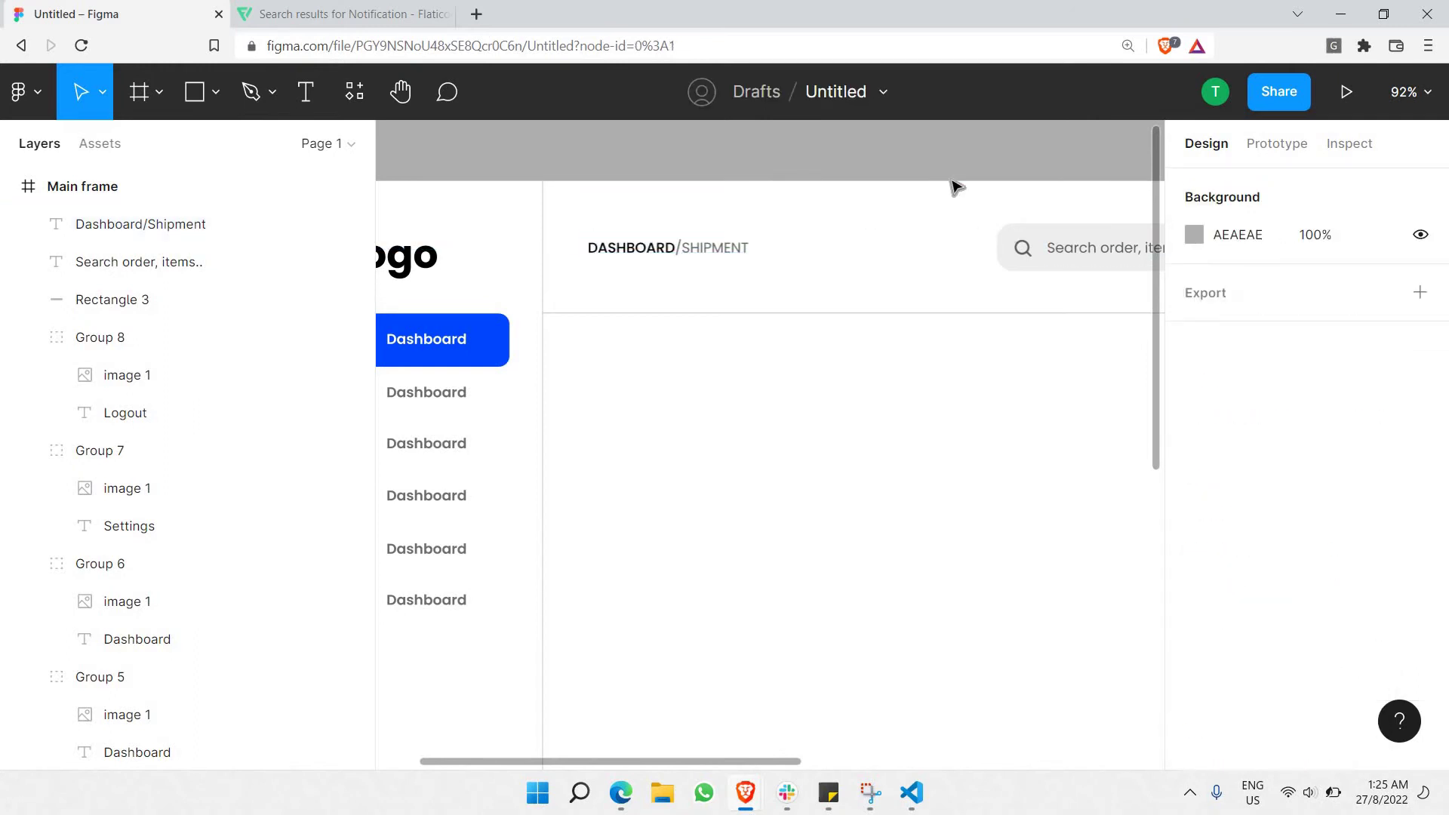
scroll(943, 188, down, 3)
scroll(971, 284, down, 2)
scroll(970, 283, down, 2)
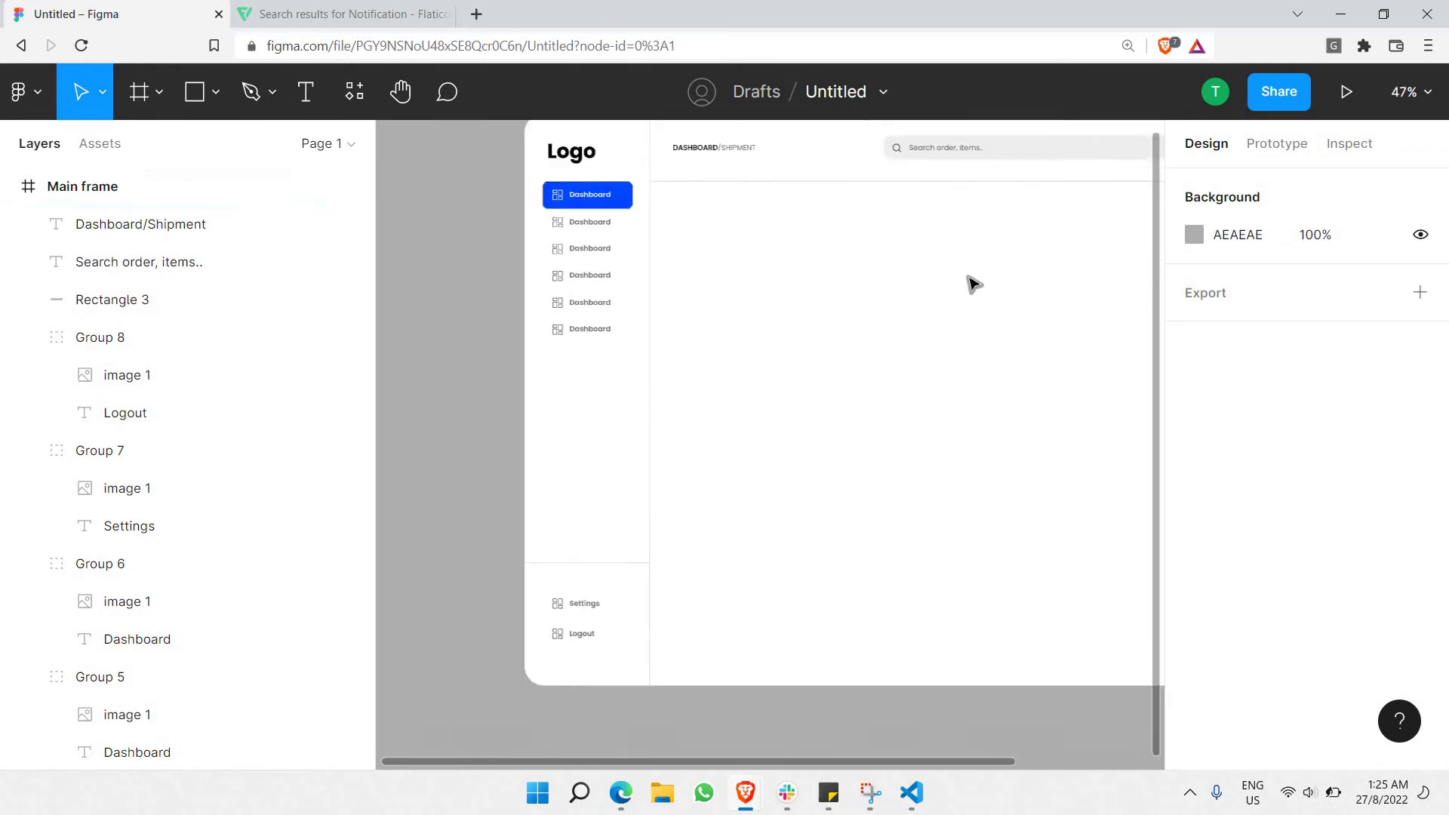
scroll(972, 284, right, 2)
scroll(790, 221, right, 2)
scroll(793, 221, up, 2)
scroll(770, 259, left, 2)
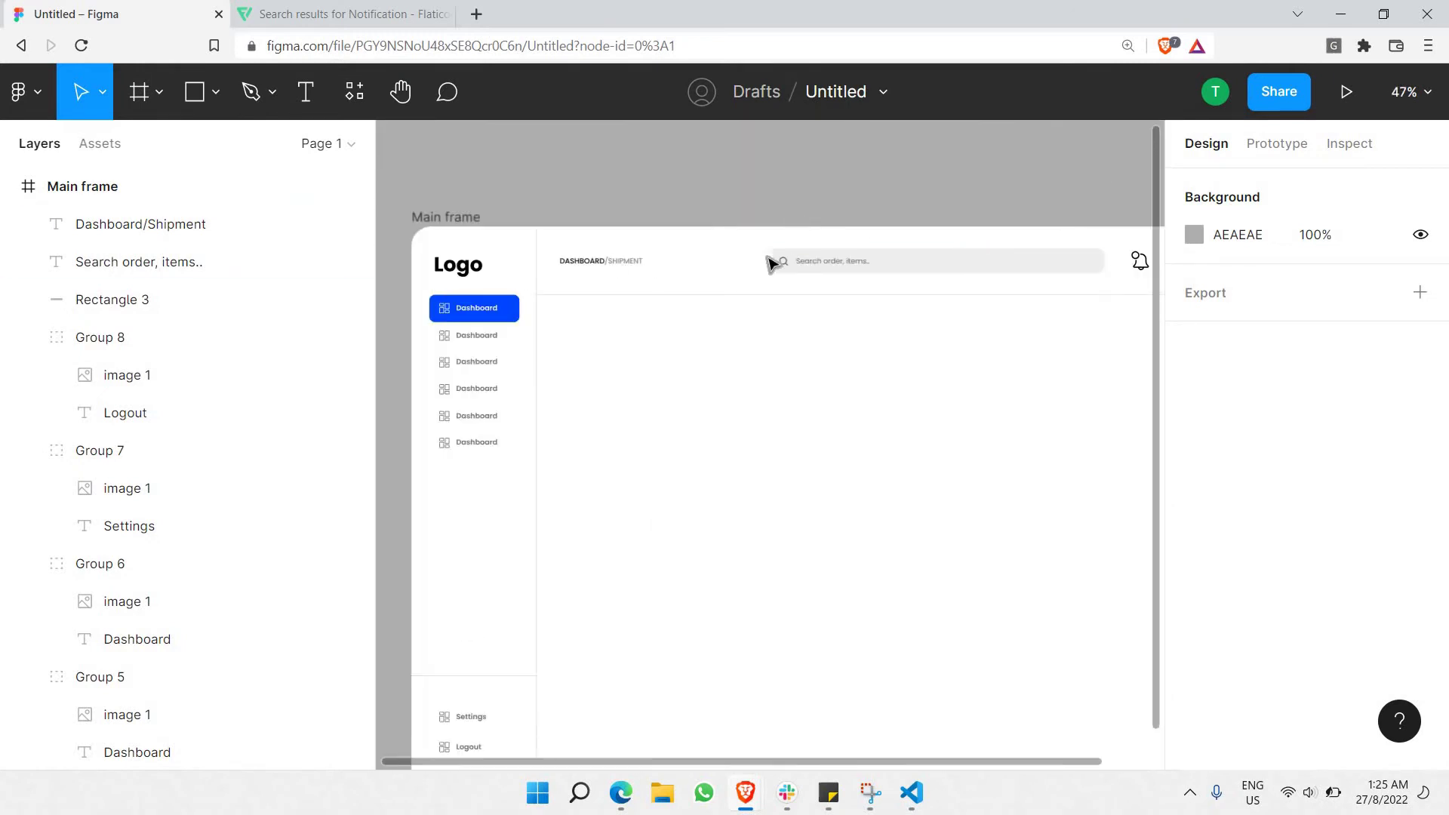
scroll(800, 262, right, 2)
scroll(744, 339, up, 5)
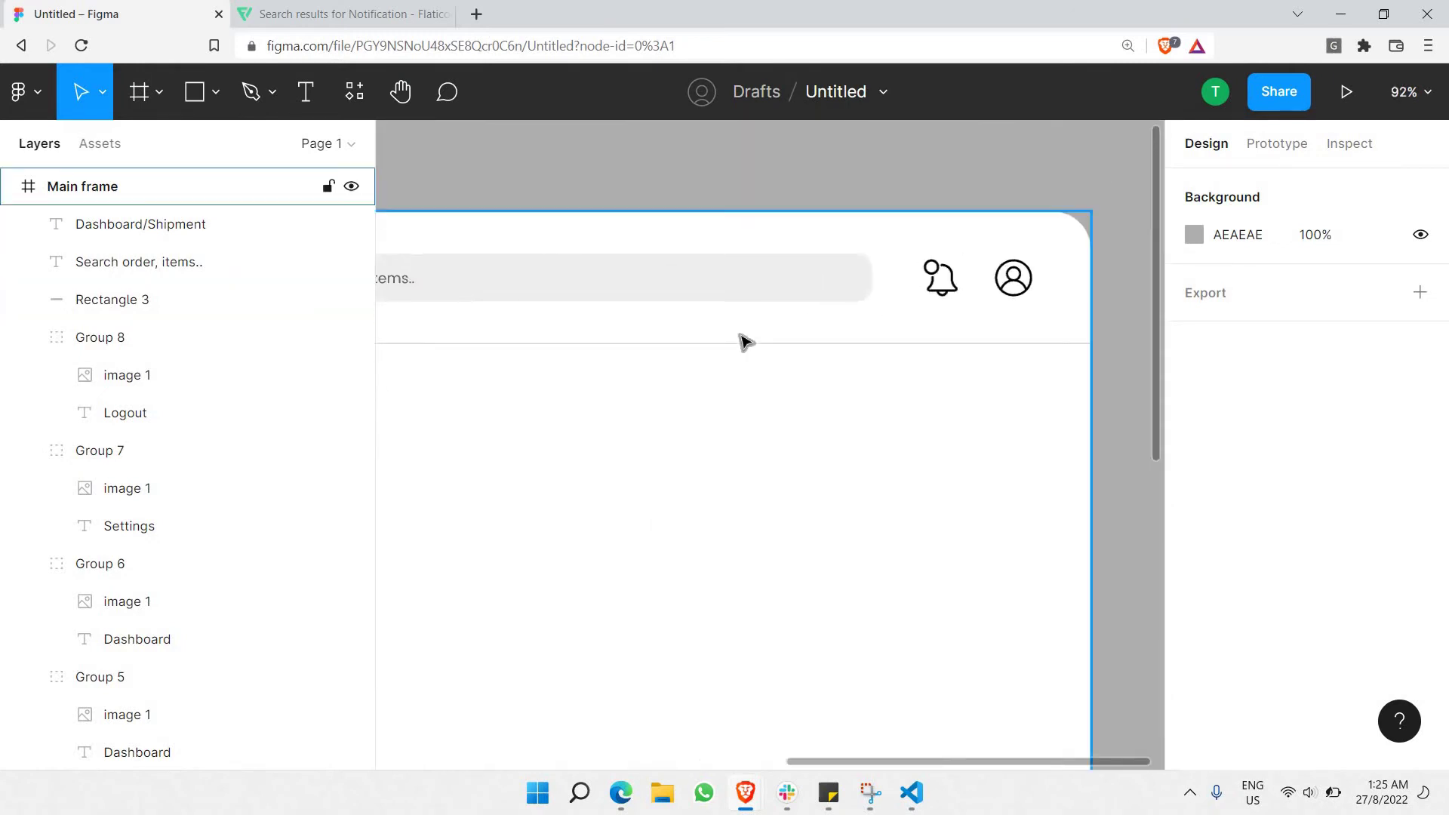
Shrink the bell and profile icons to 25×25 and move them up and left in the header.
click(736, 341)
shift+click(901, 355)
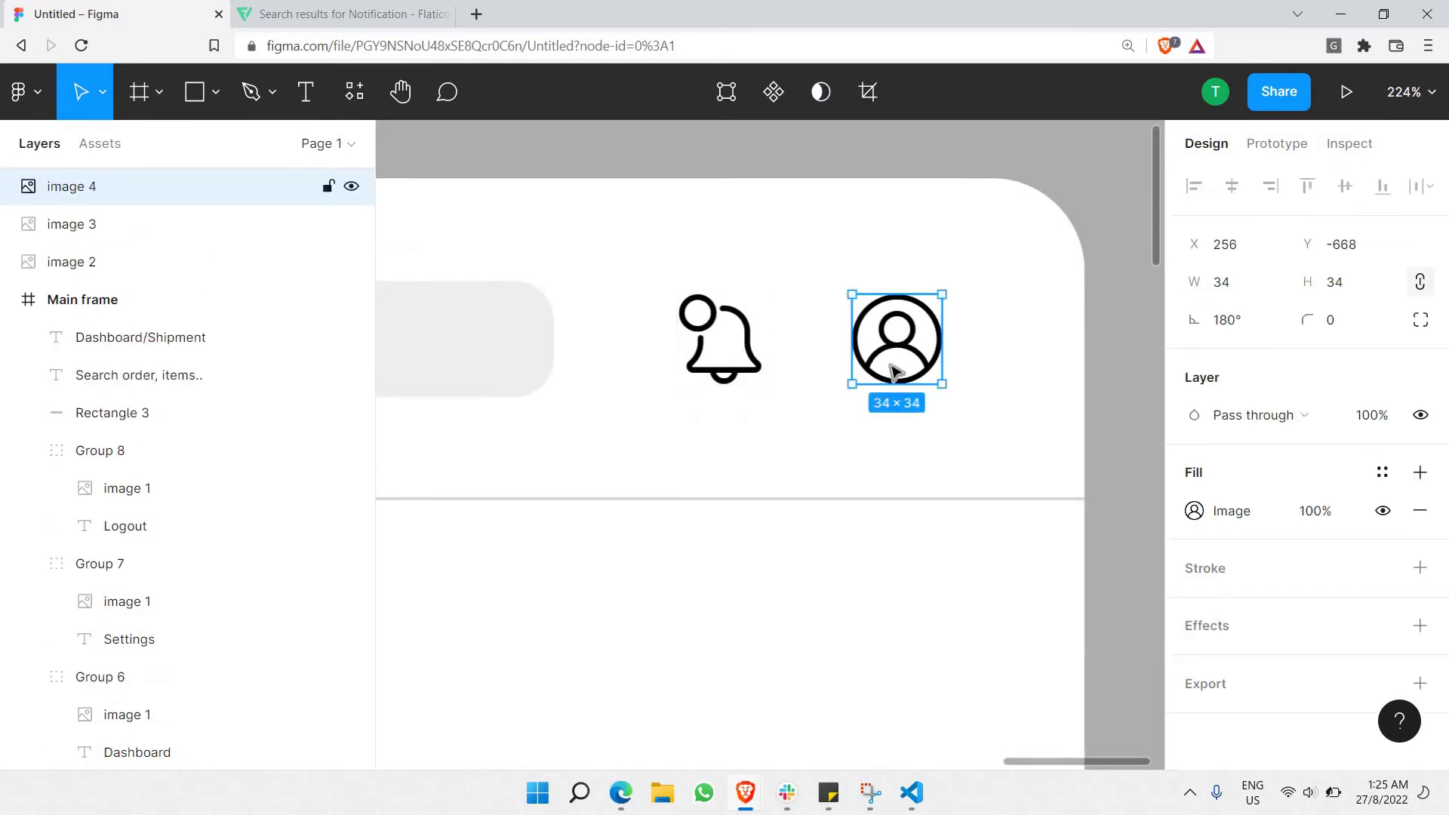
drag(944, 384, 872, 361)
drag(898, 342, 860, 347)
shift+click(733, 343)
key(ctrl+z)
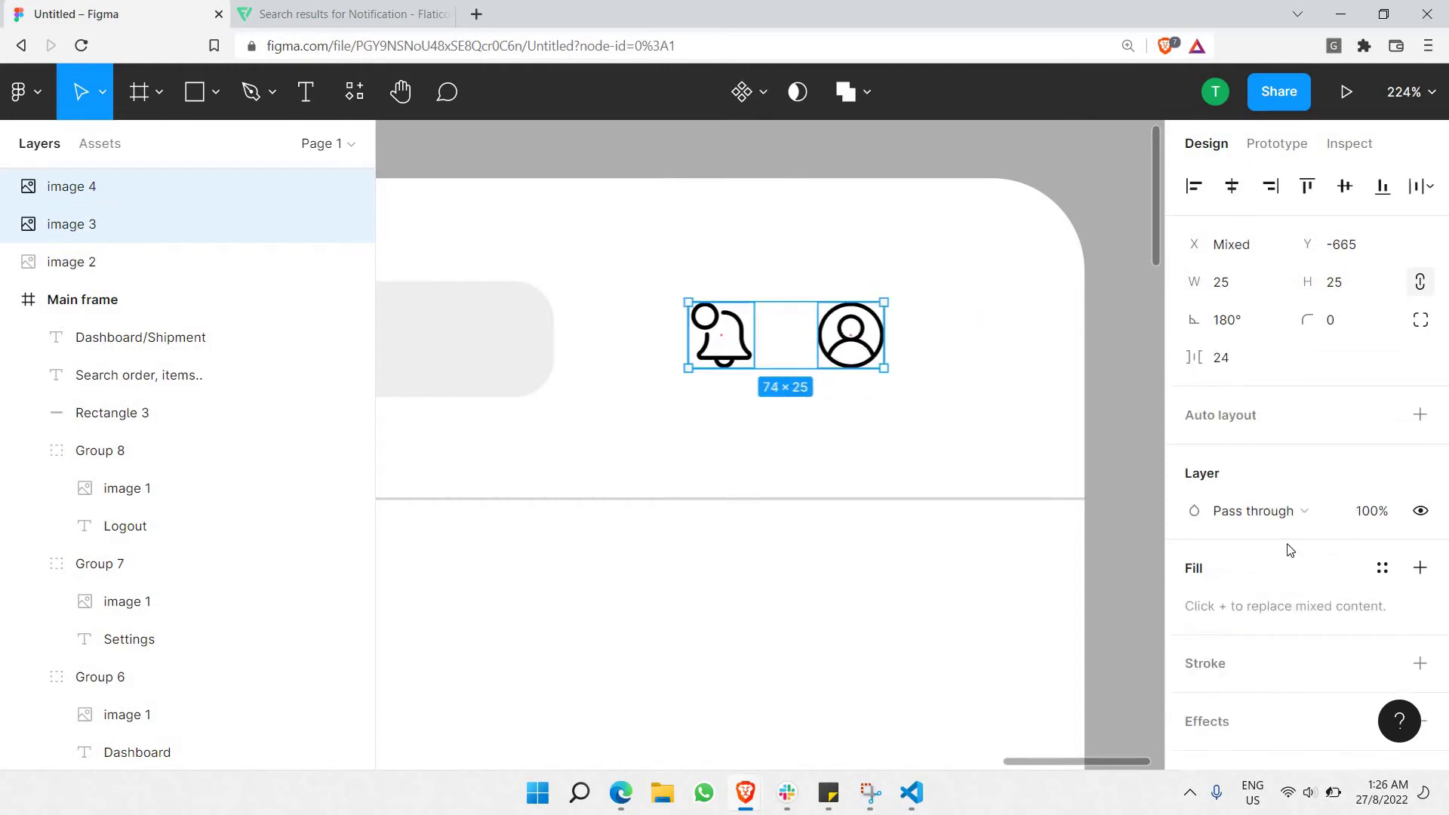
Set the profile icon's image fill opacity to 60%.
scroll(1286, 574, down, 2)
scroll(1290, 413, up, 2)
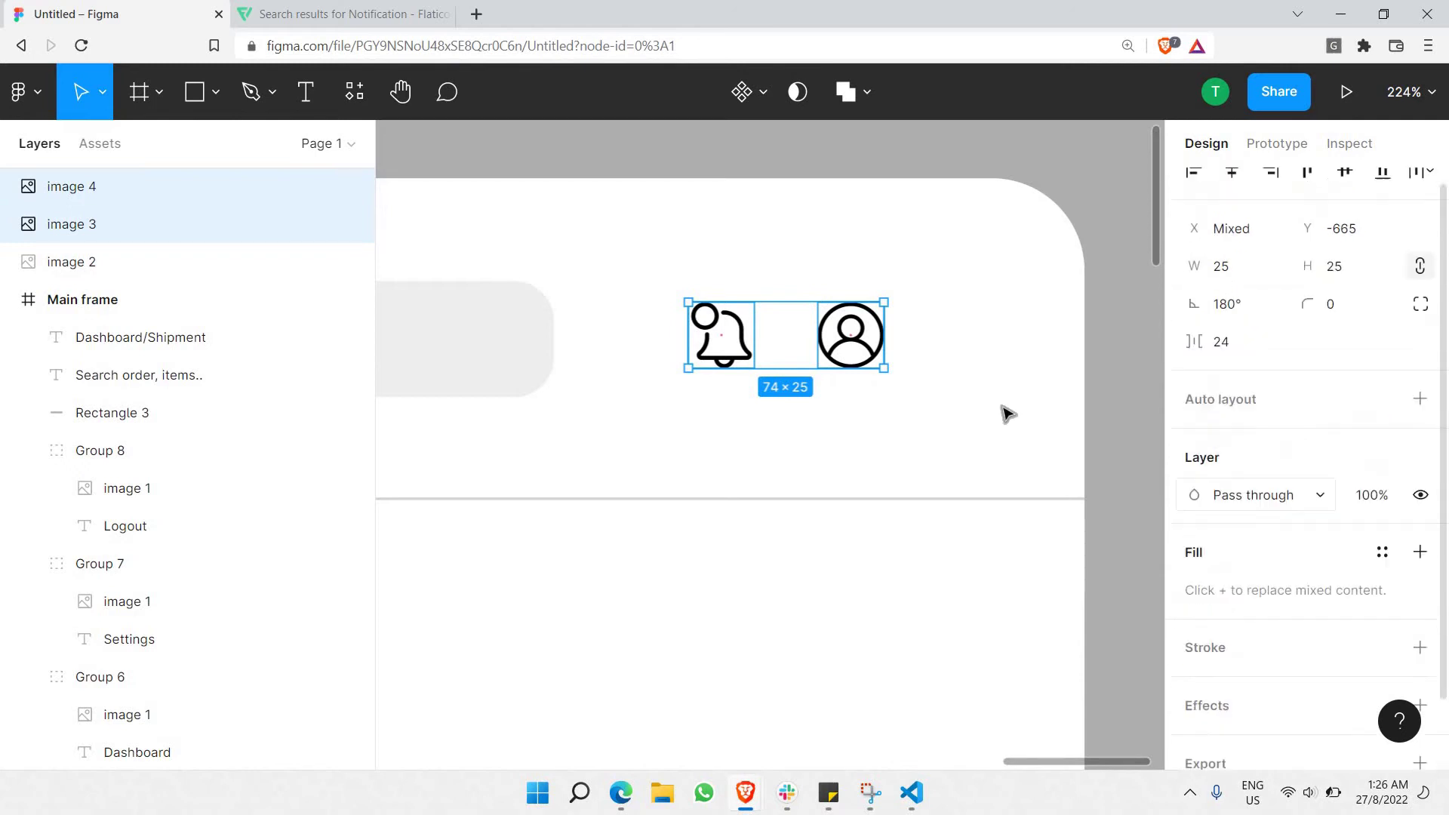
scroll(1381, 501, down, 2)
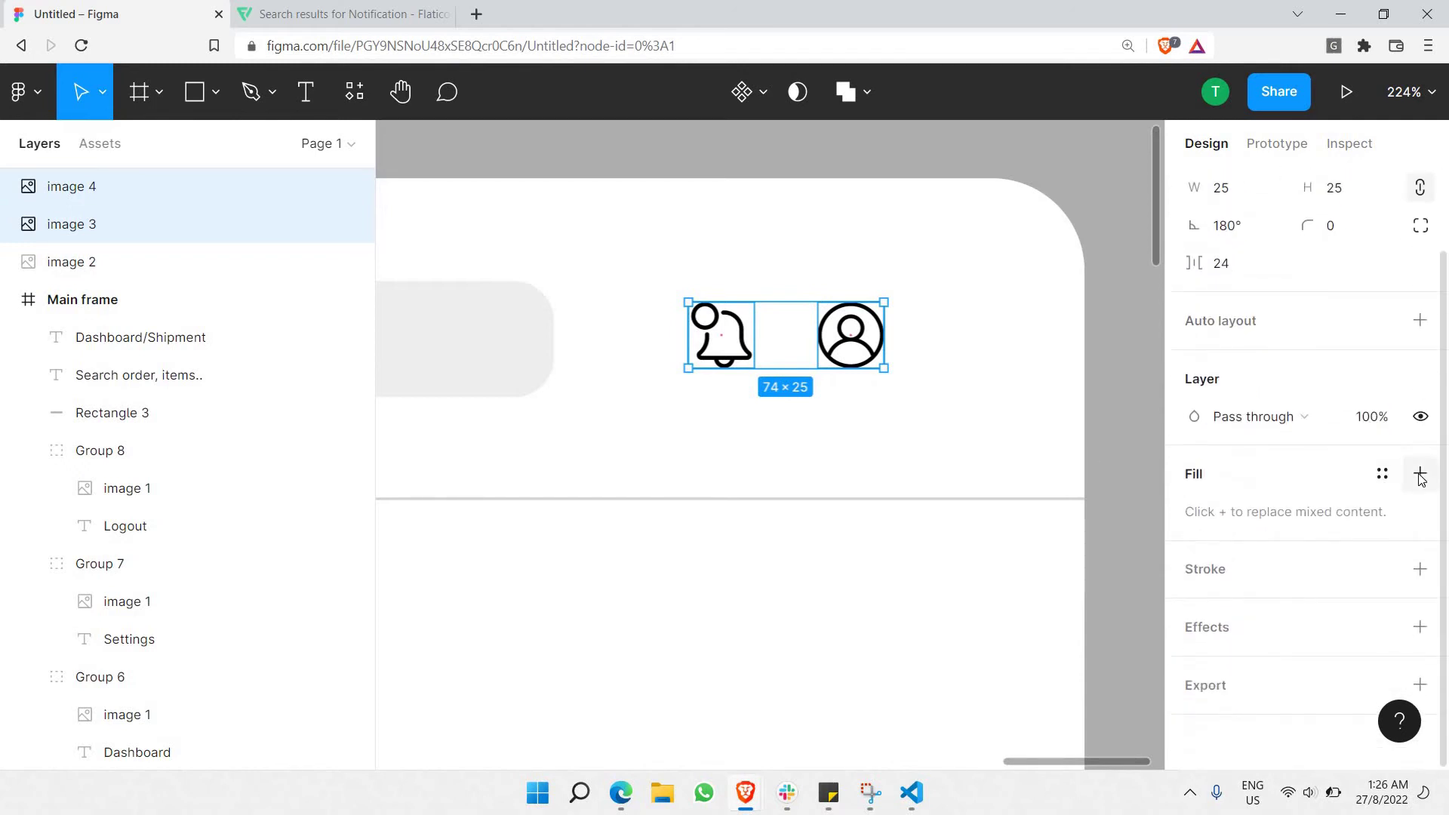
click(1419, 474)
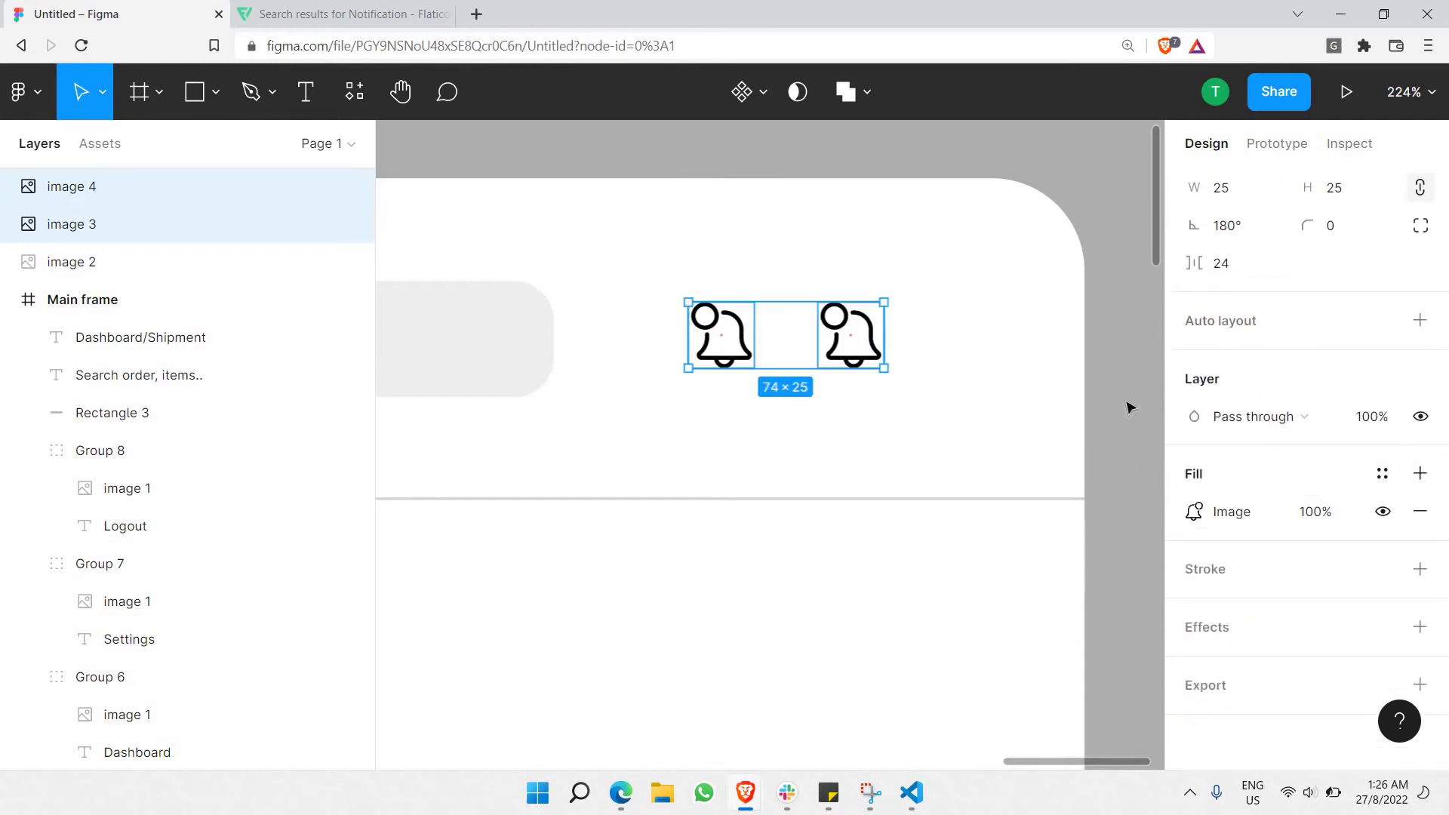
key(ctrl+z)
key(Escape)
click(860, 328)
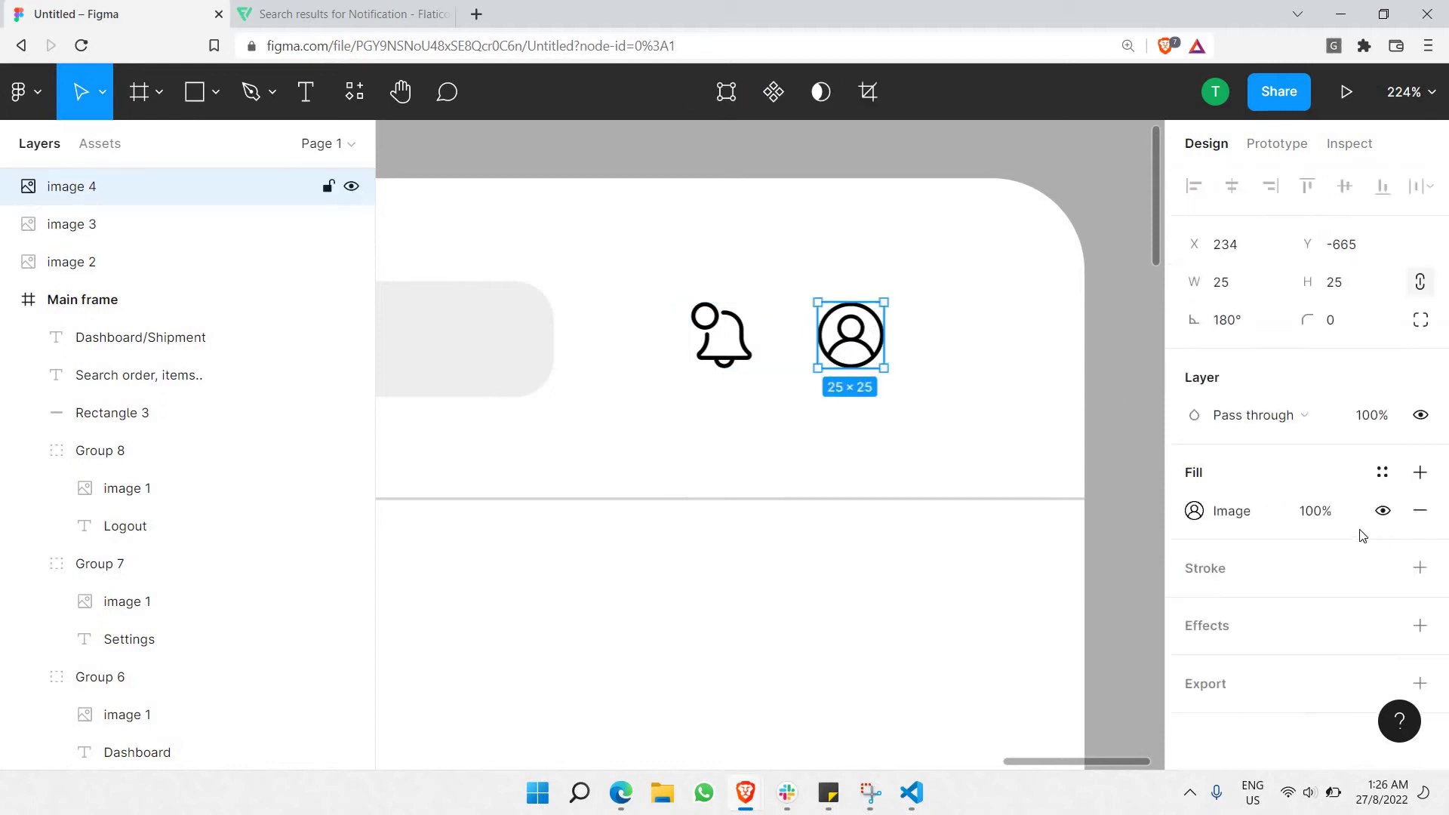
click(1311, 520)
text(6)
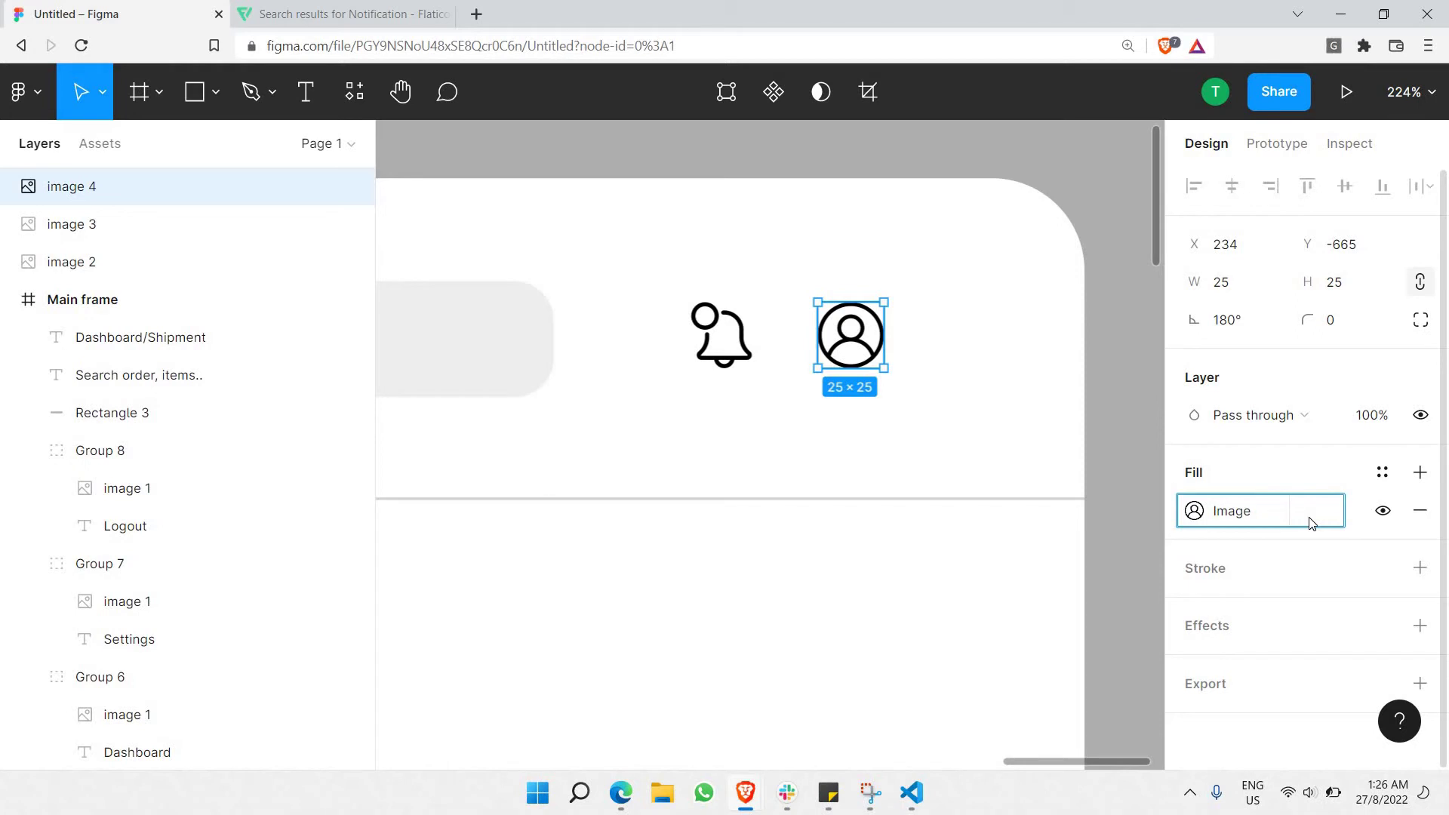
text(0)
key(Return)
Set the bell icon's fill opacity to 60% as well.
click(723, 336)
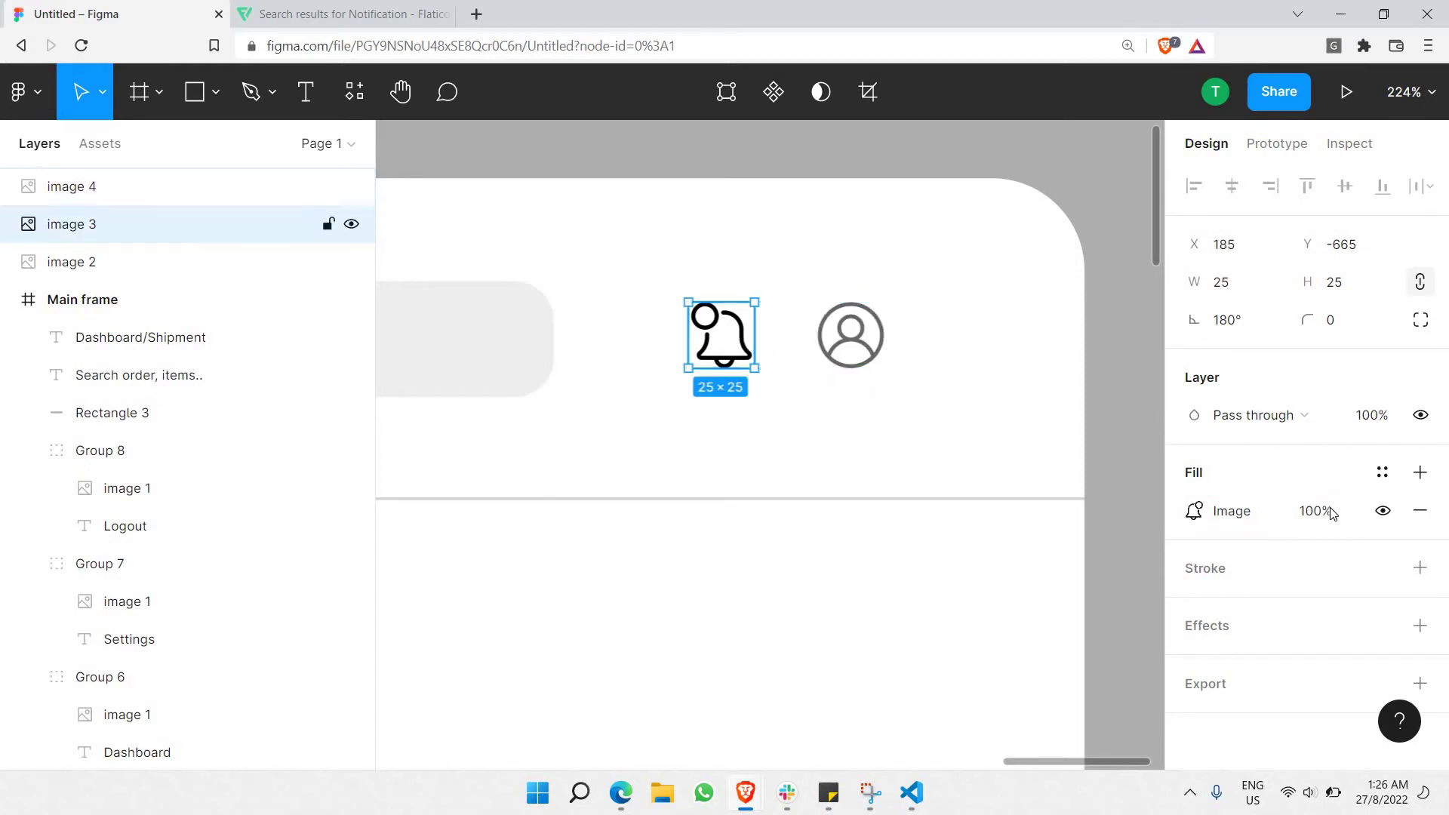
click(1329, 523)
text(60)
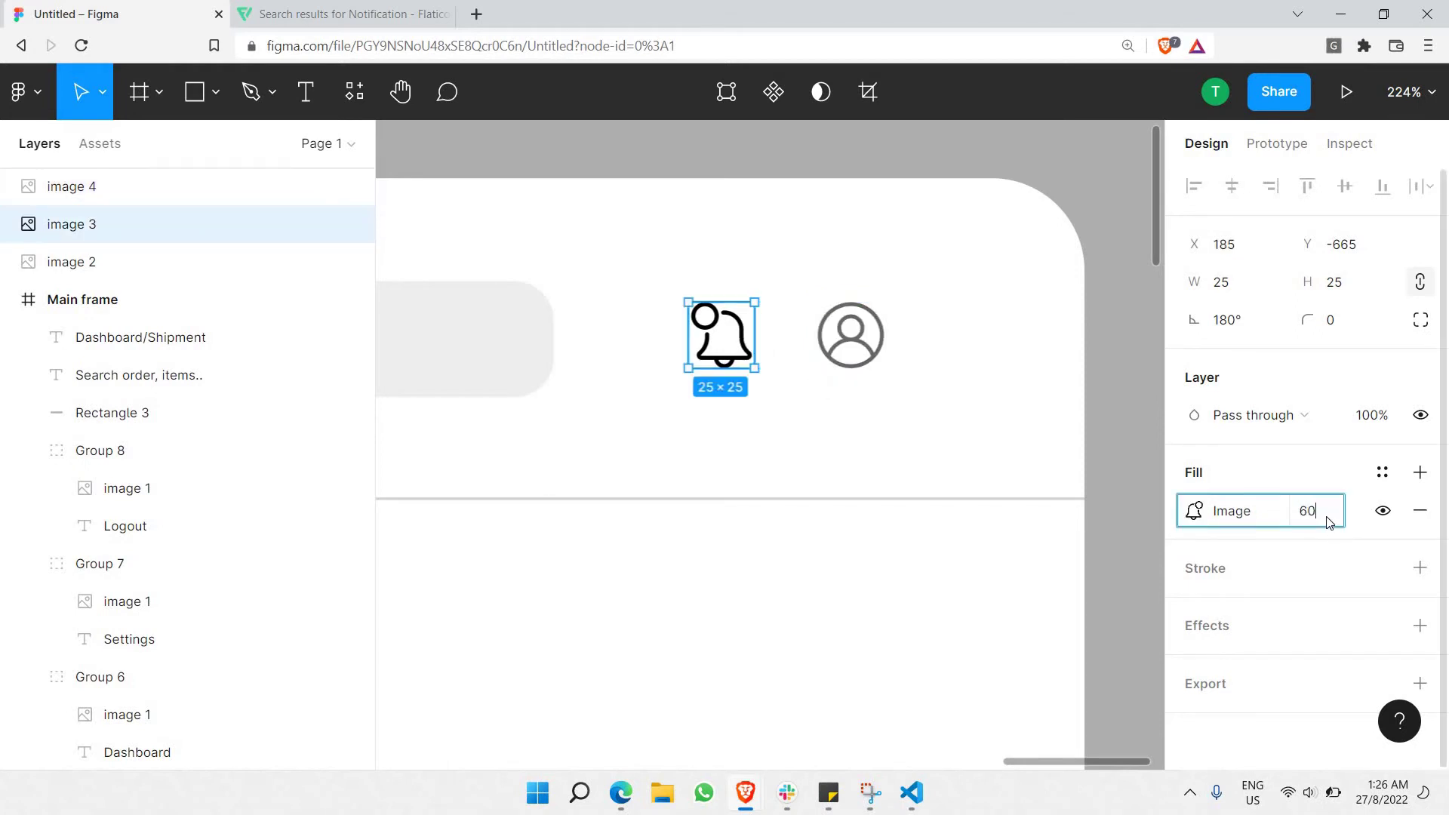
key(Return)
click(1118, 321)
Nudge the bell icon slightly left toward the profile icon, to X 176.
scroll(1110, 315, down, 8)
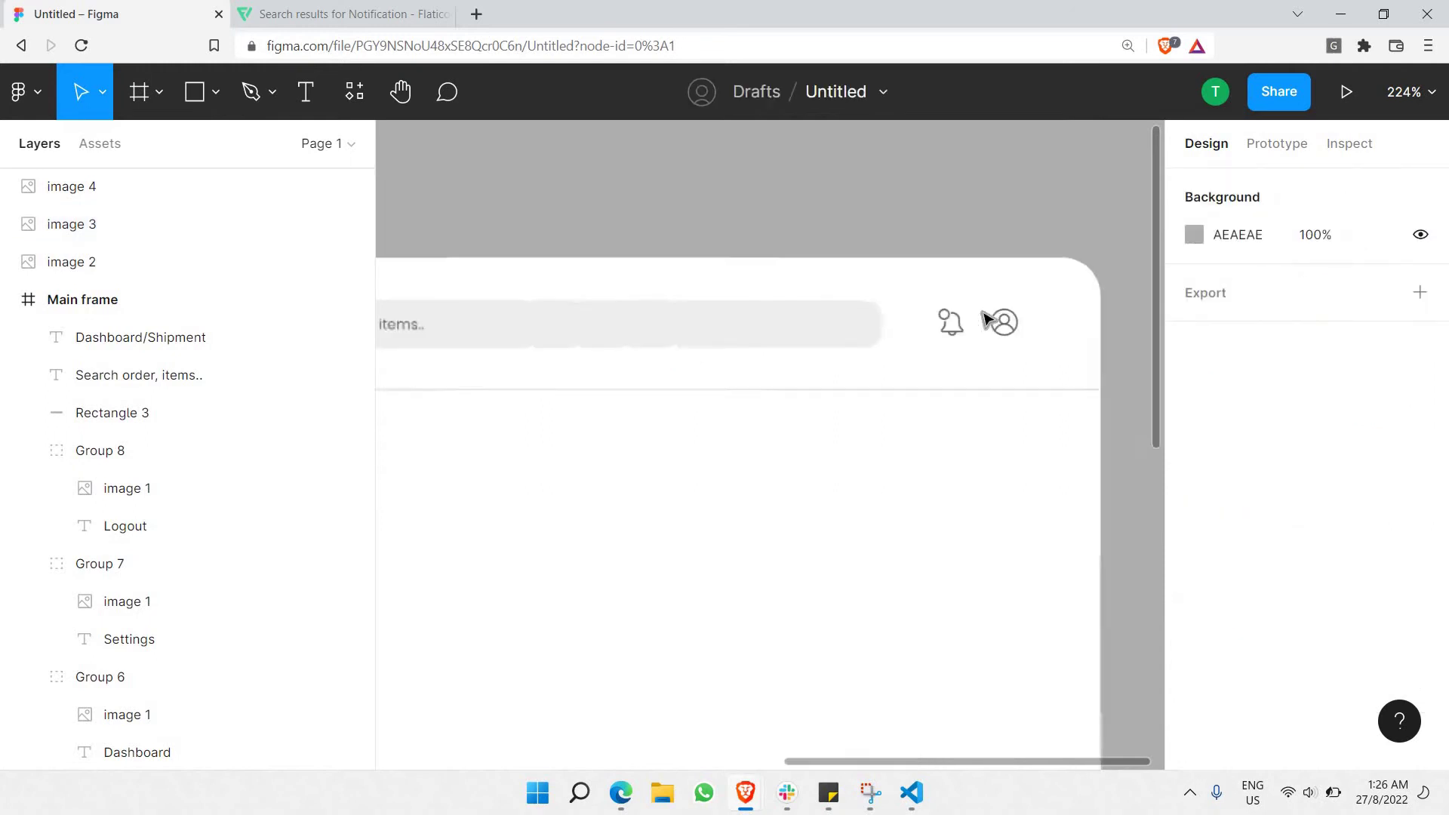
click(997, 318)
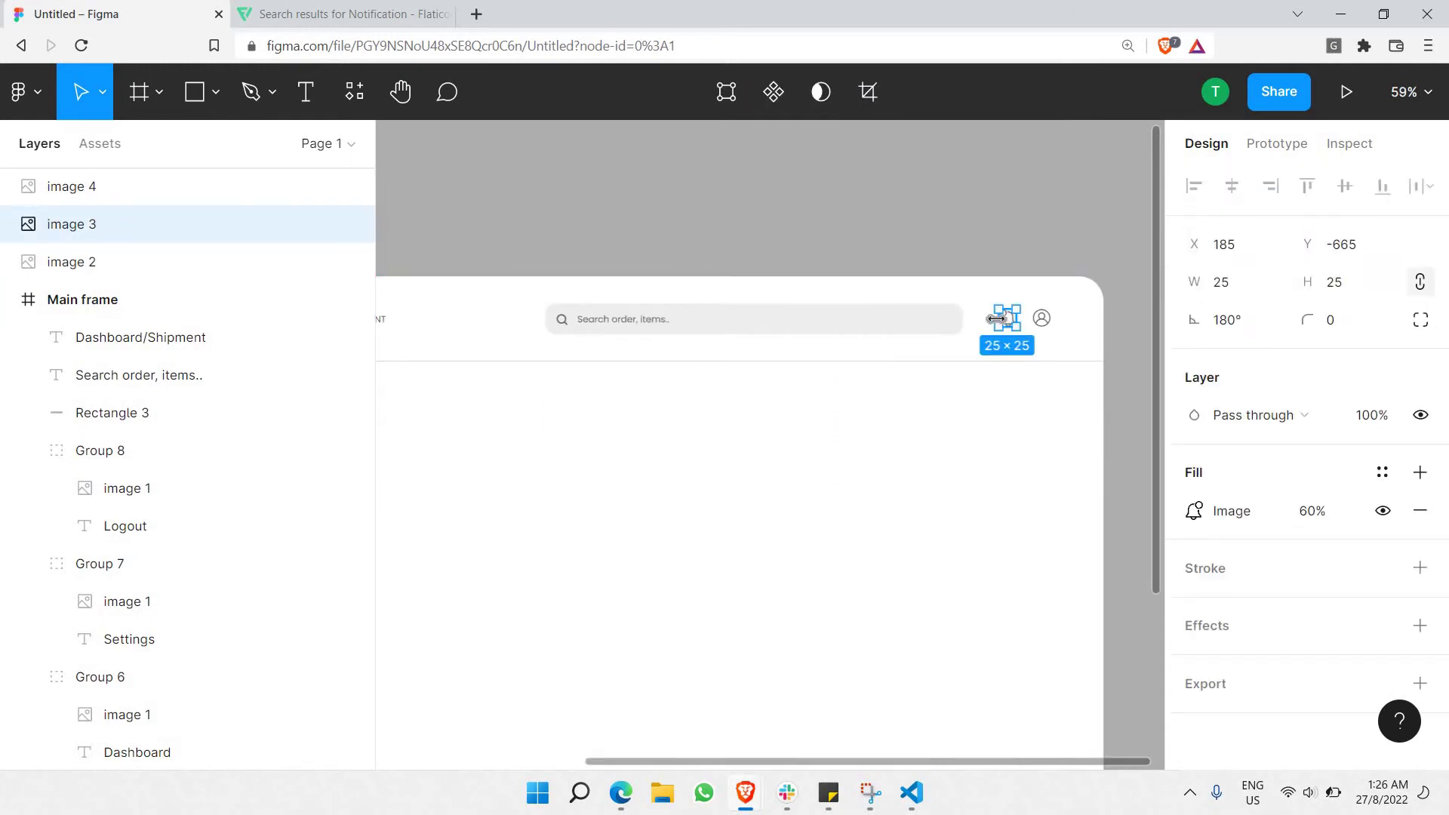
key(Left)
key(Left)
key(Left)
key(Left)
key(Left)
key(Left)
key(Left)
key(Left)
key(Left)
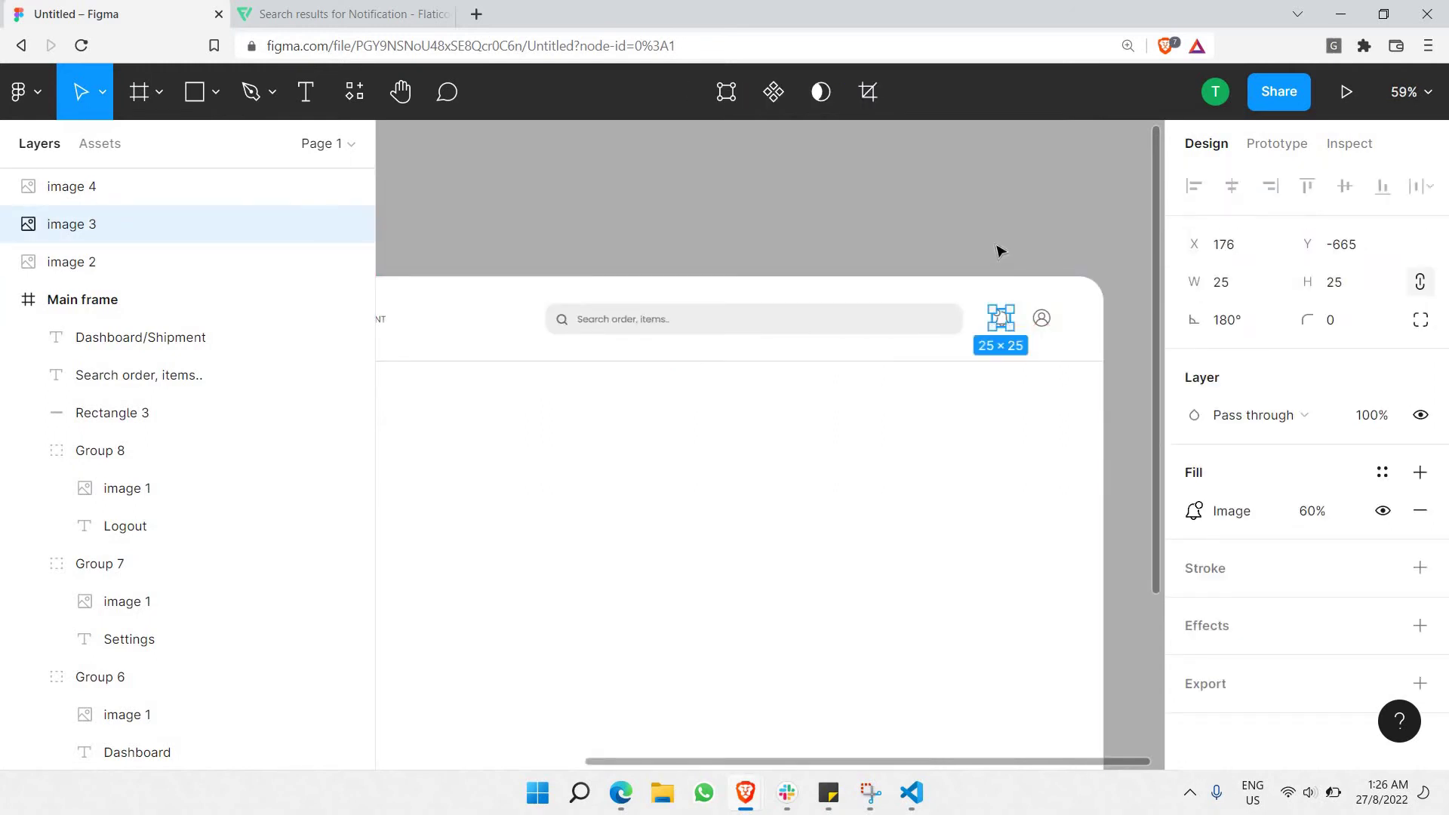
click(957, 220)
scroll(960, 223, down, 3)
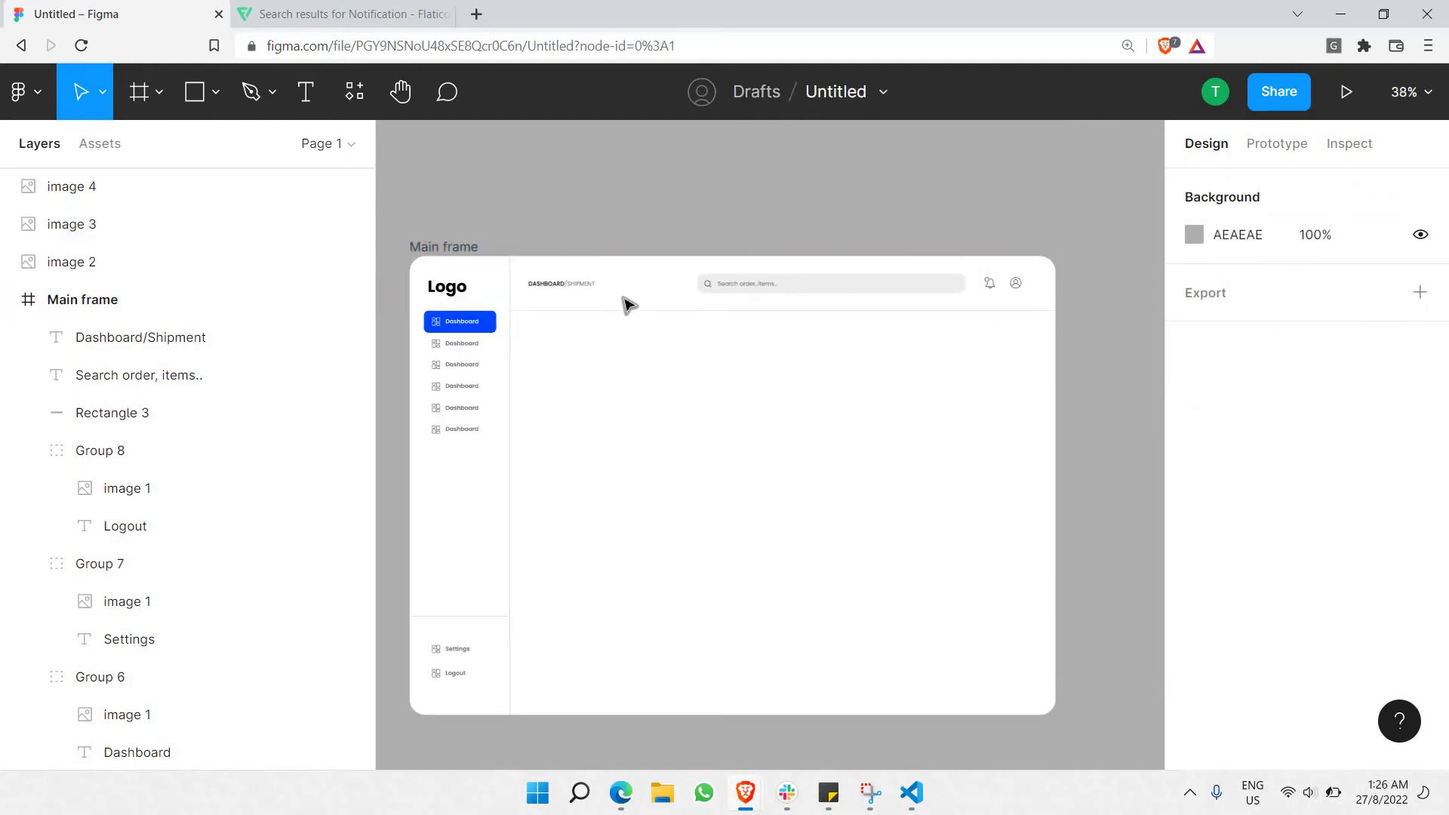
Duplicate the header divider line and place the copy below the header.
click(624, 314)
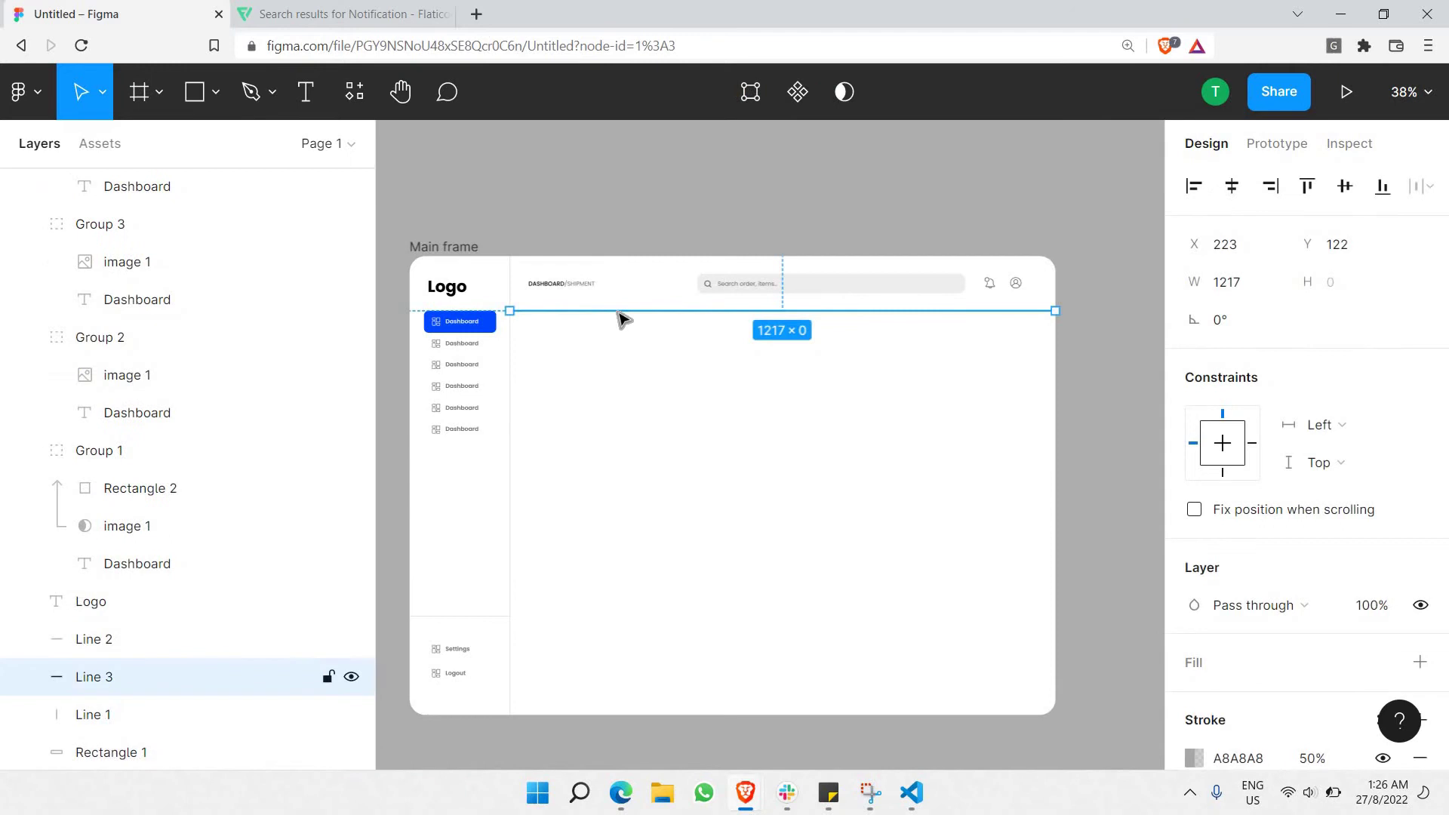
key(ctrl+v)
drag(624, 347, 1168, 396)
click(1130, 387)
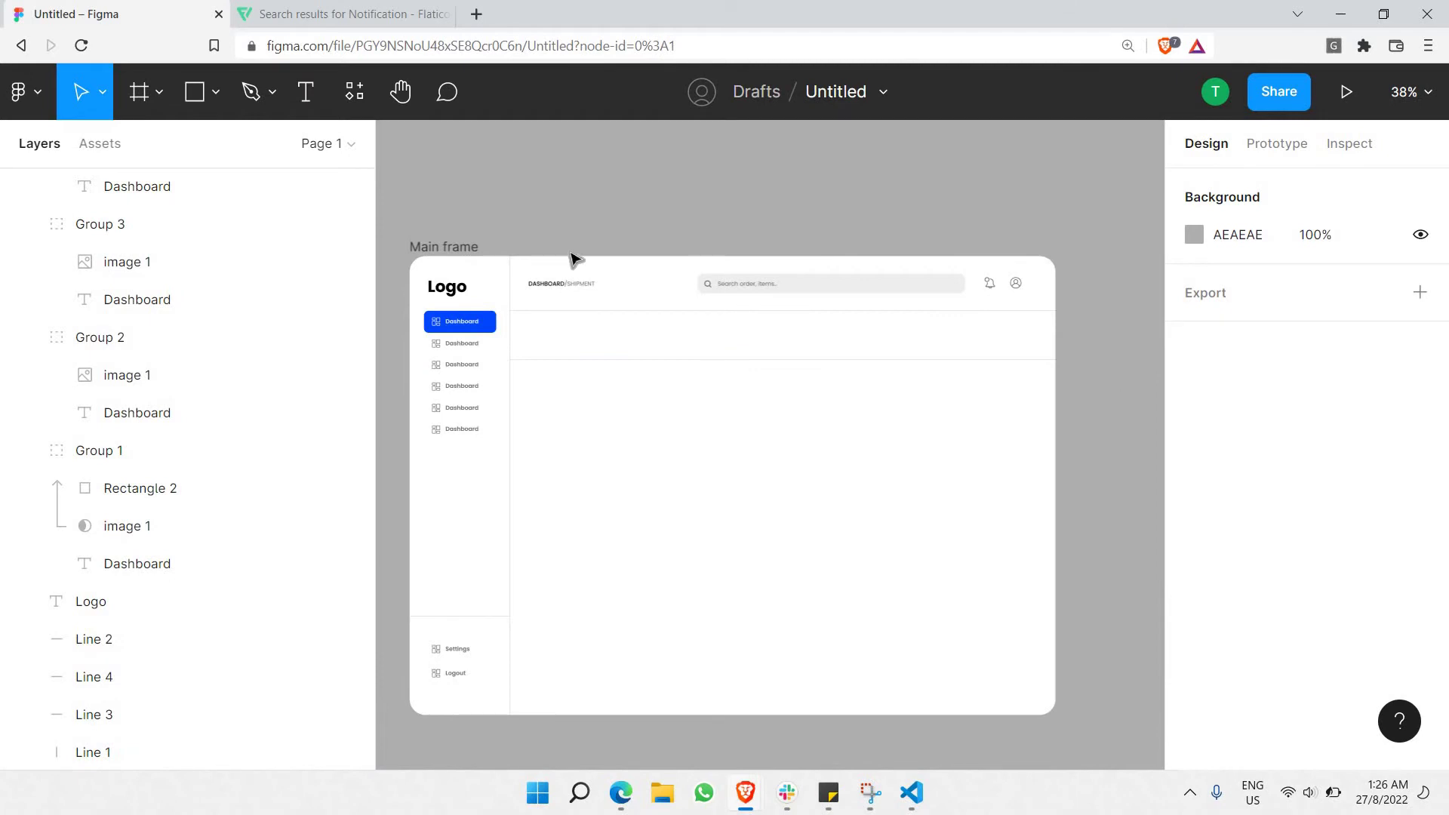
Duplicate the breadcrumb text into the new row and retype it as 'SHIPMENTS'.
scroll(573, 259, up, 5)
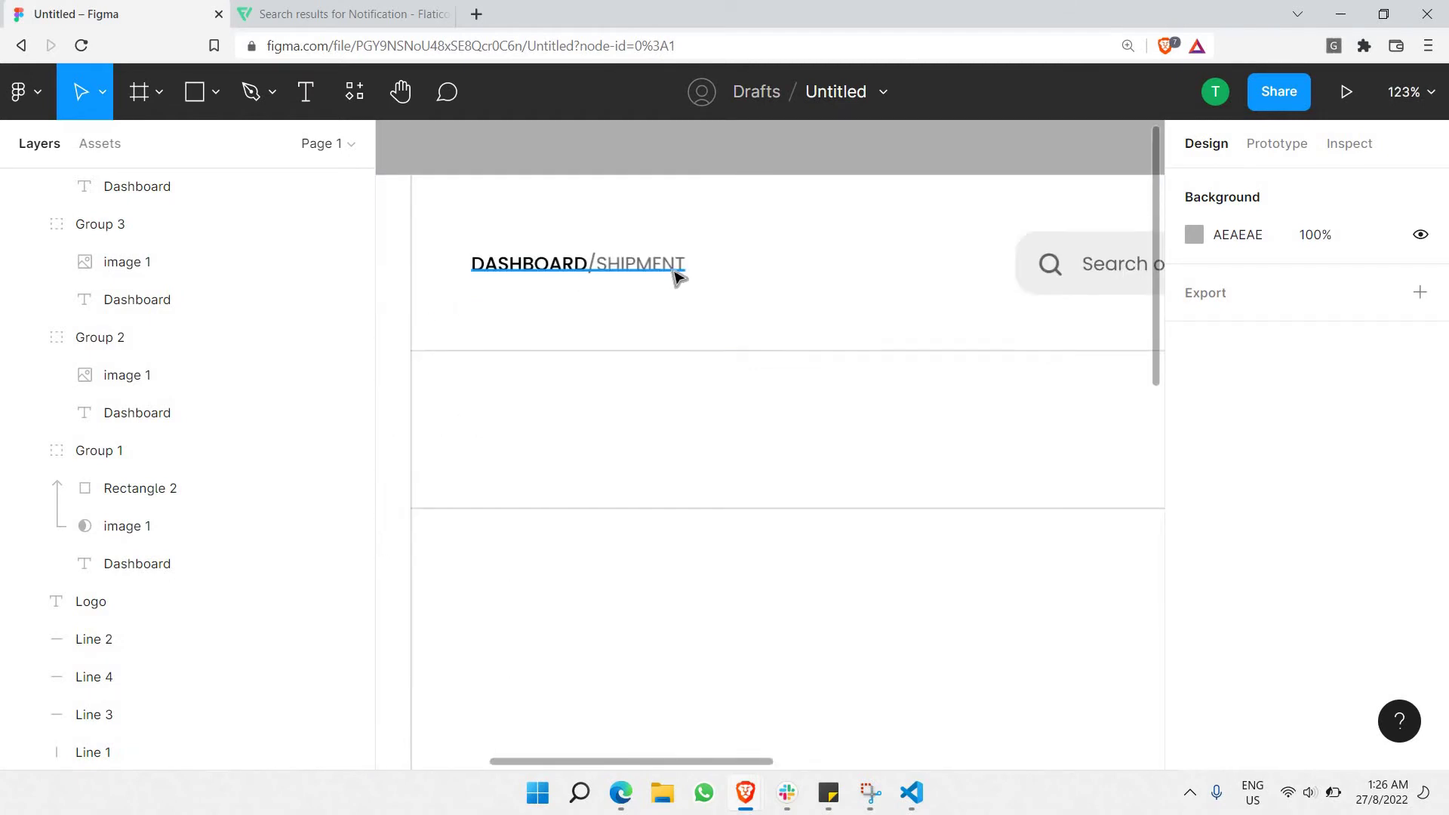
click(674, 277)
key(ctrl+v)
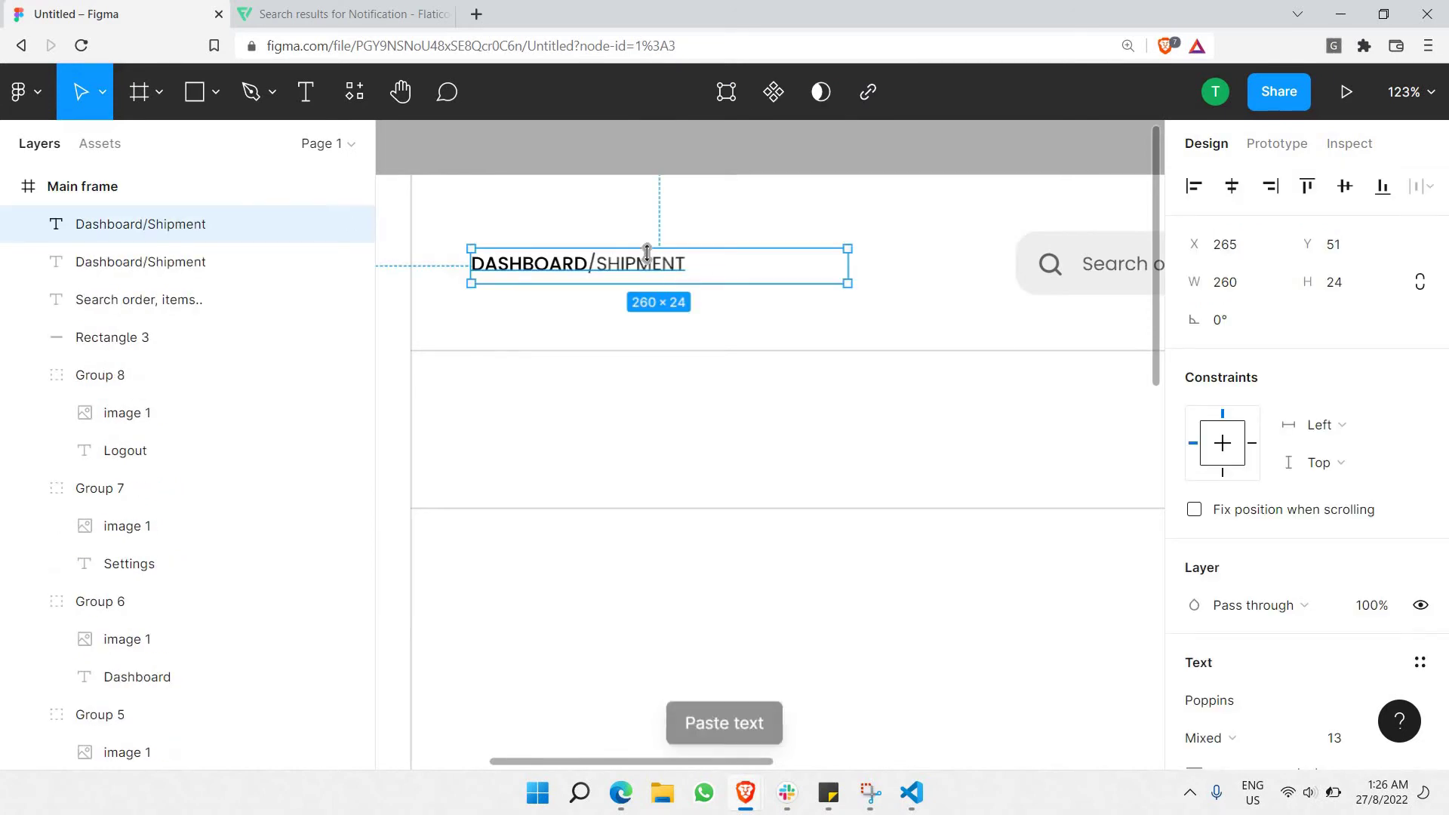
drag(689, 272, 711, 437)
drag(611, 420, 611, 419)
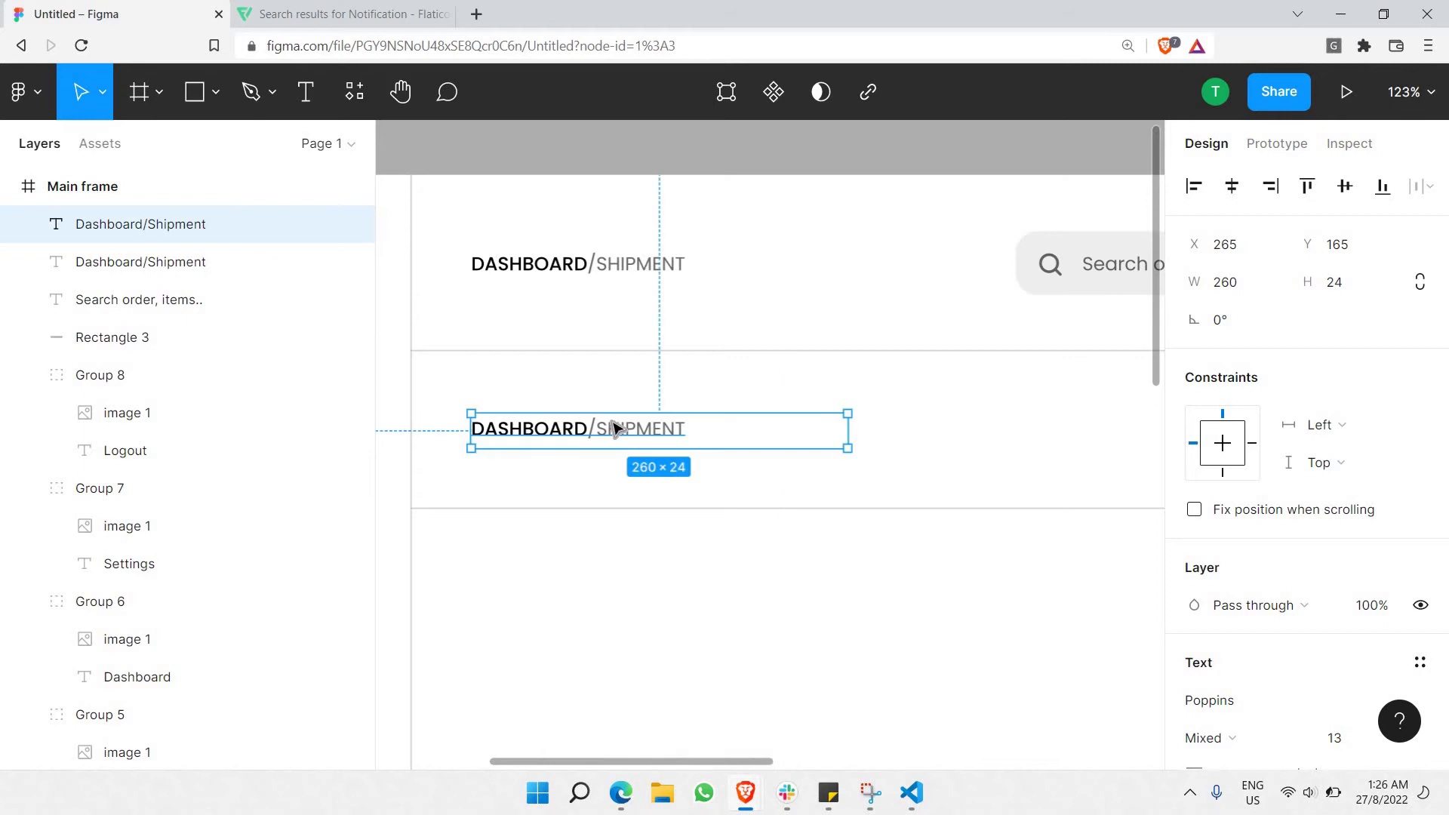
double_click(611, 421)
text(S)
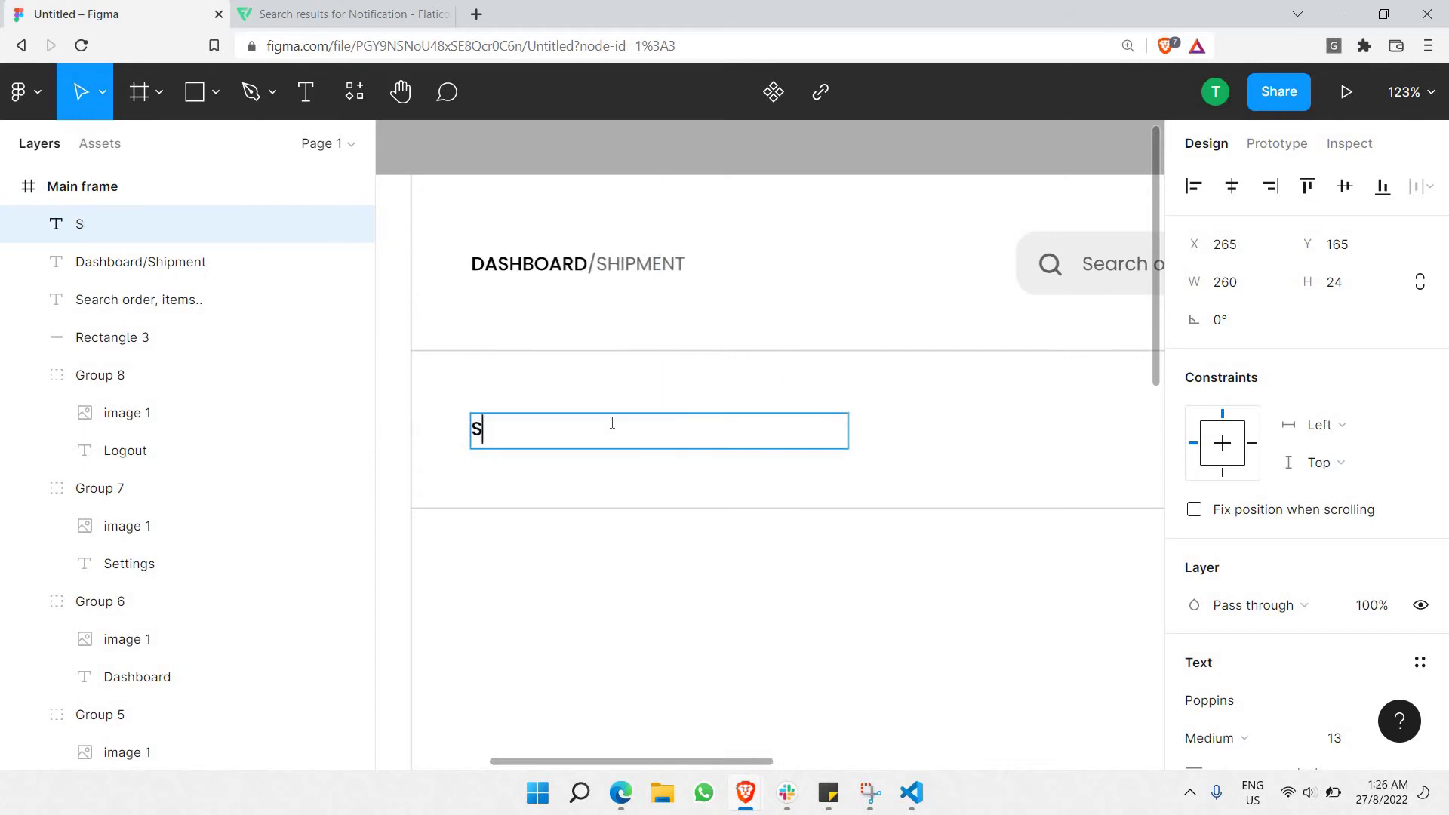
text(HIPMENTS)
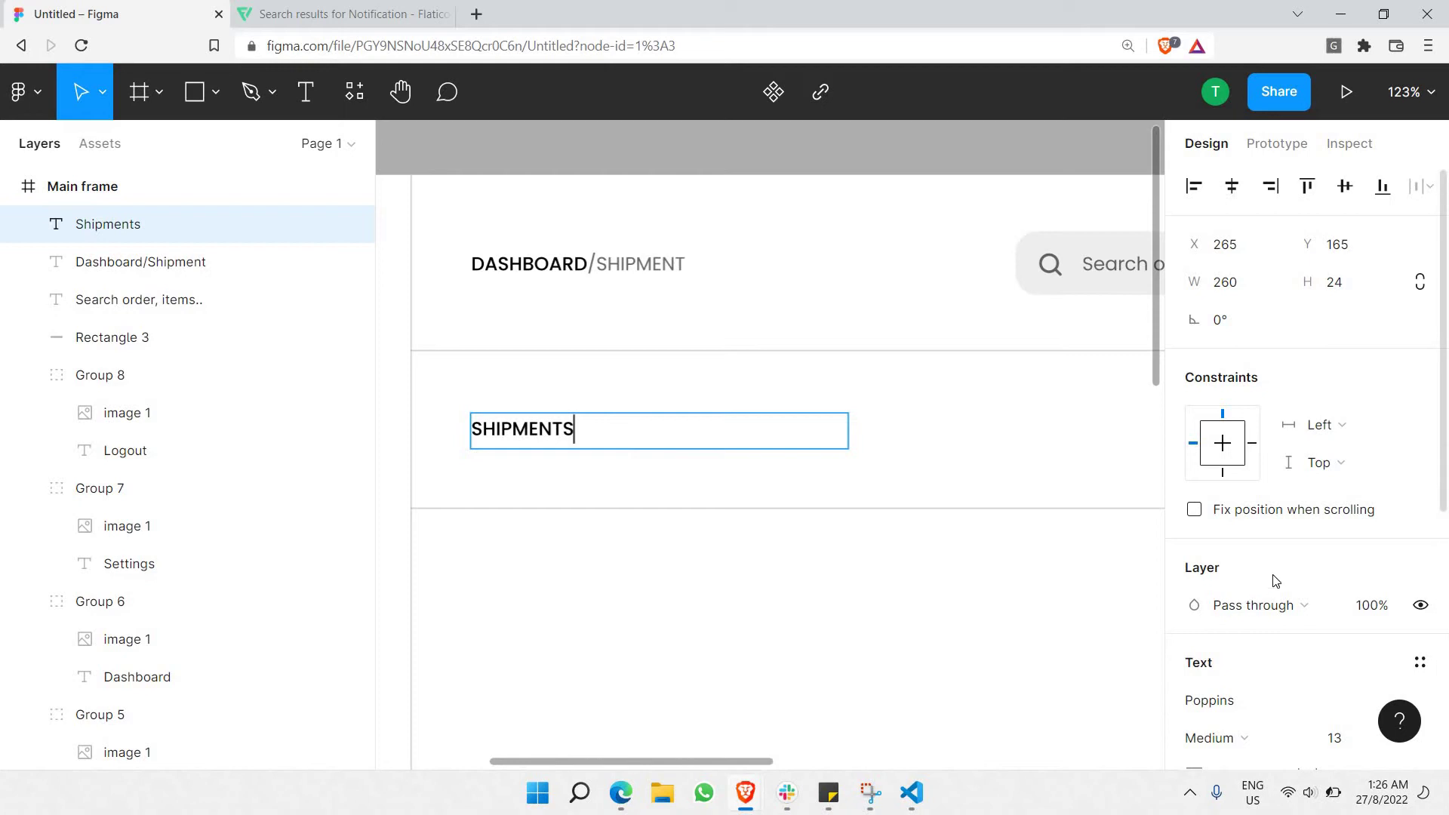
Make the SHIPMENTS heading bold at size 20.
scroll(1275, 580, down, 2)
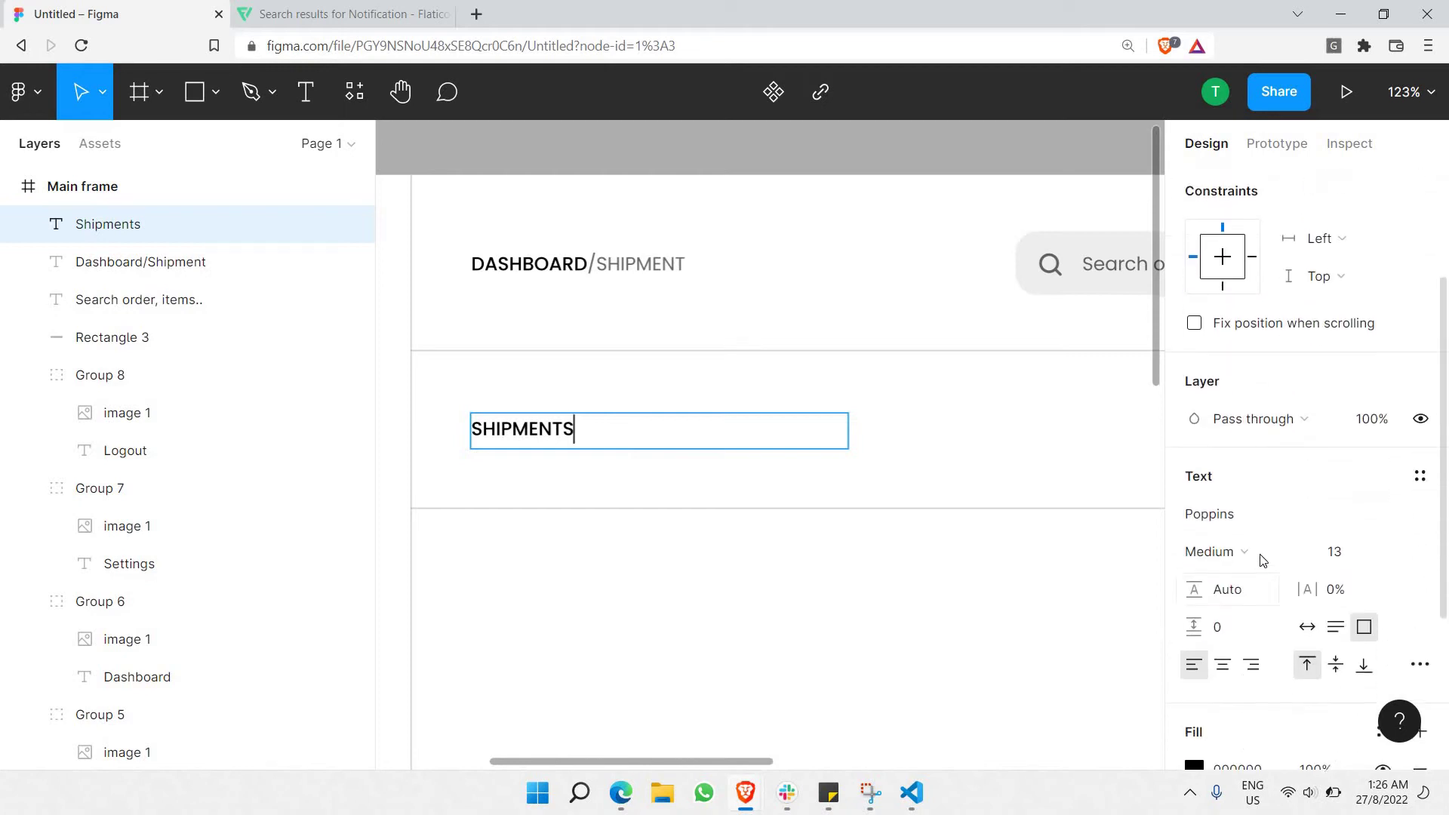
click(1264, 550)
click(1281, 406)
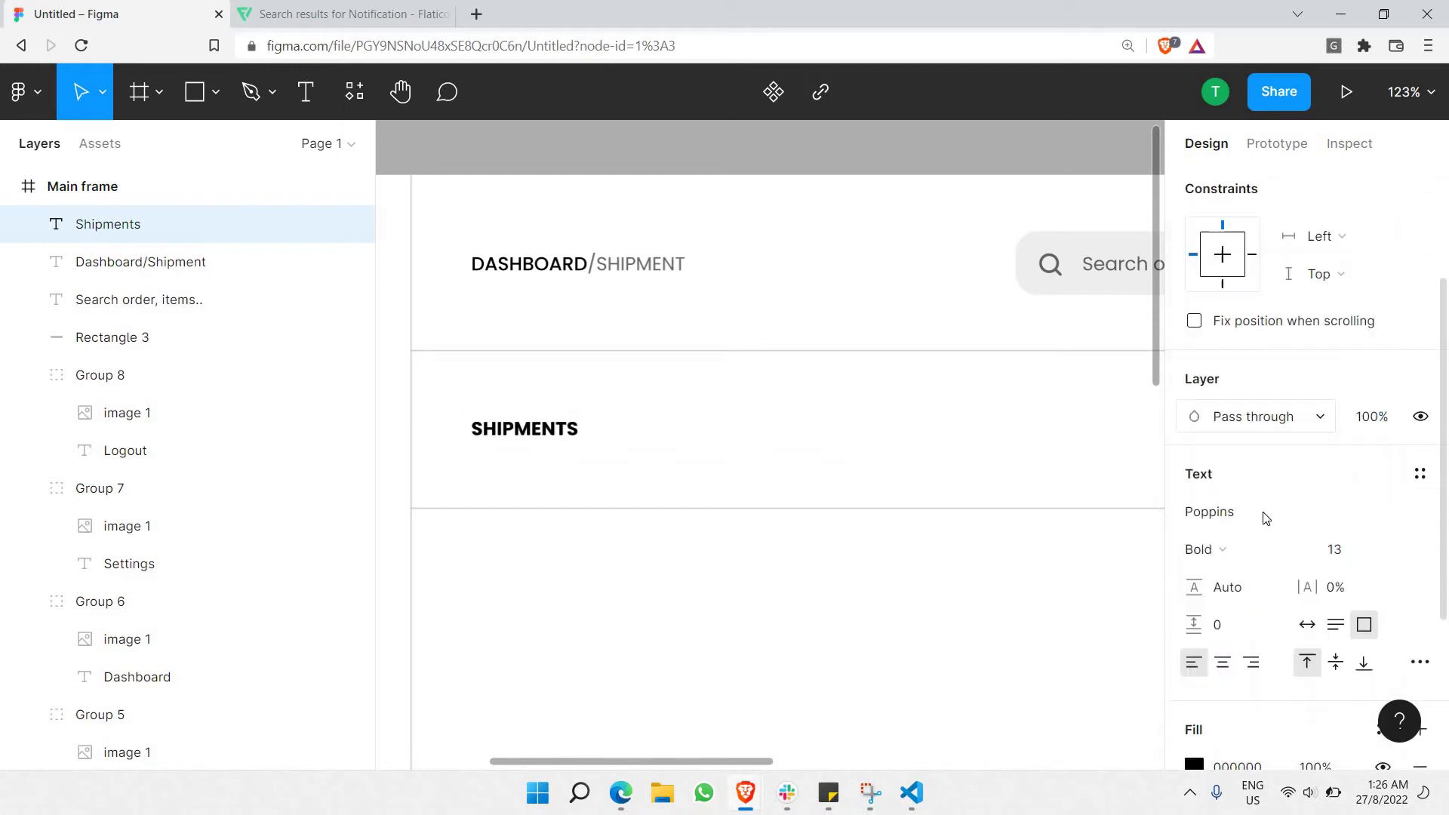
click(1397, 552)
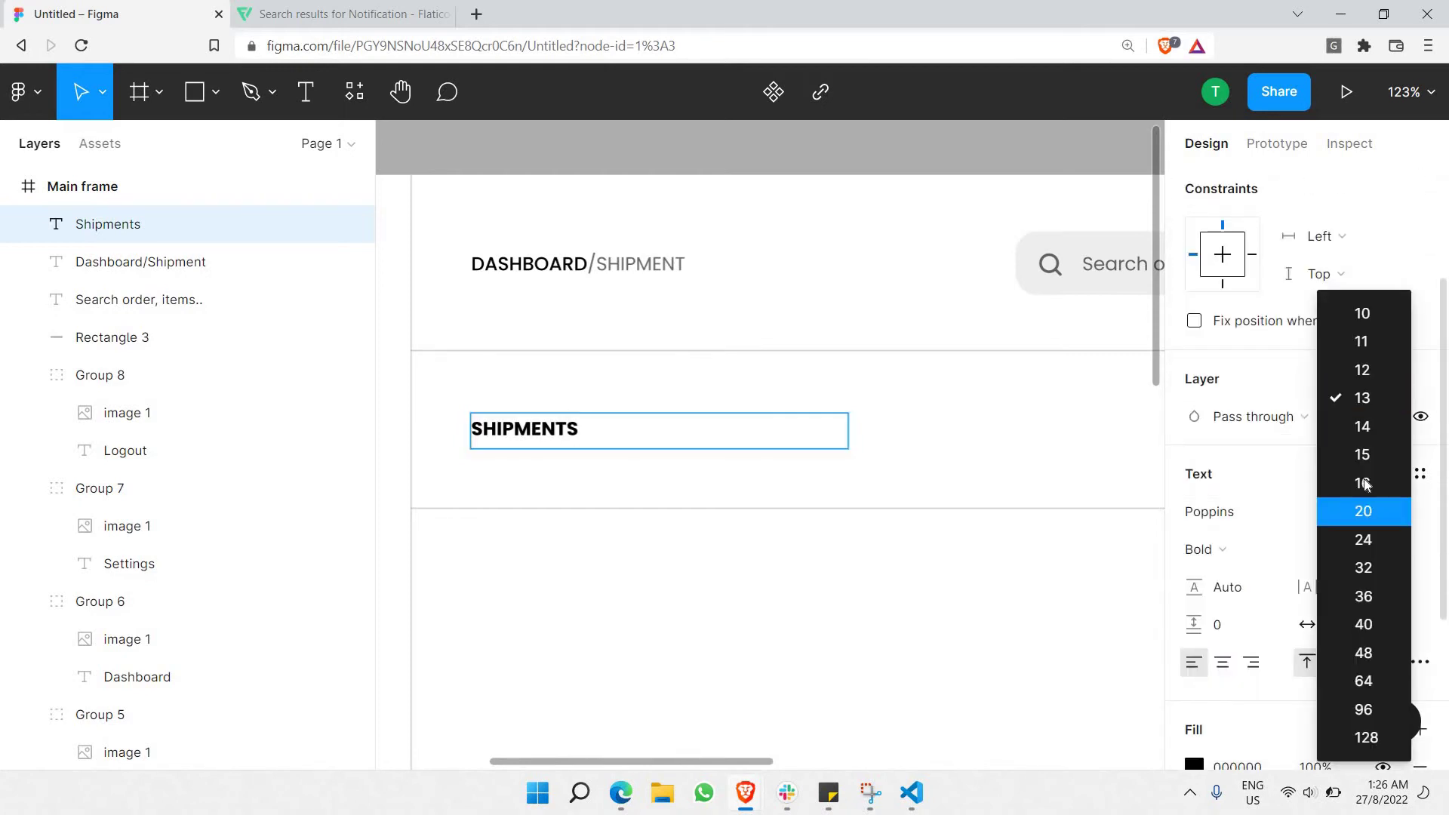
key(Return)
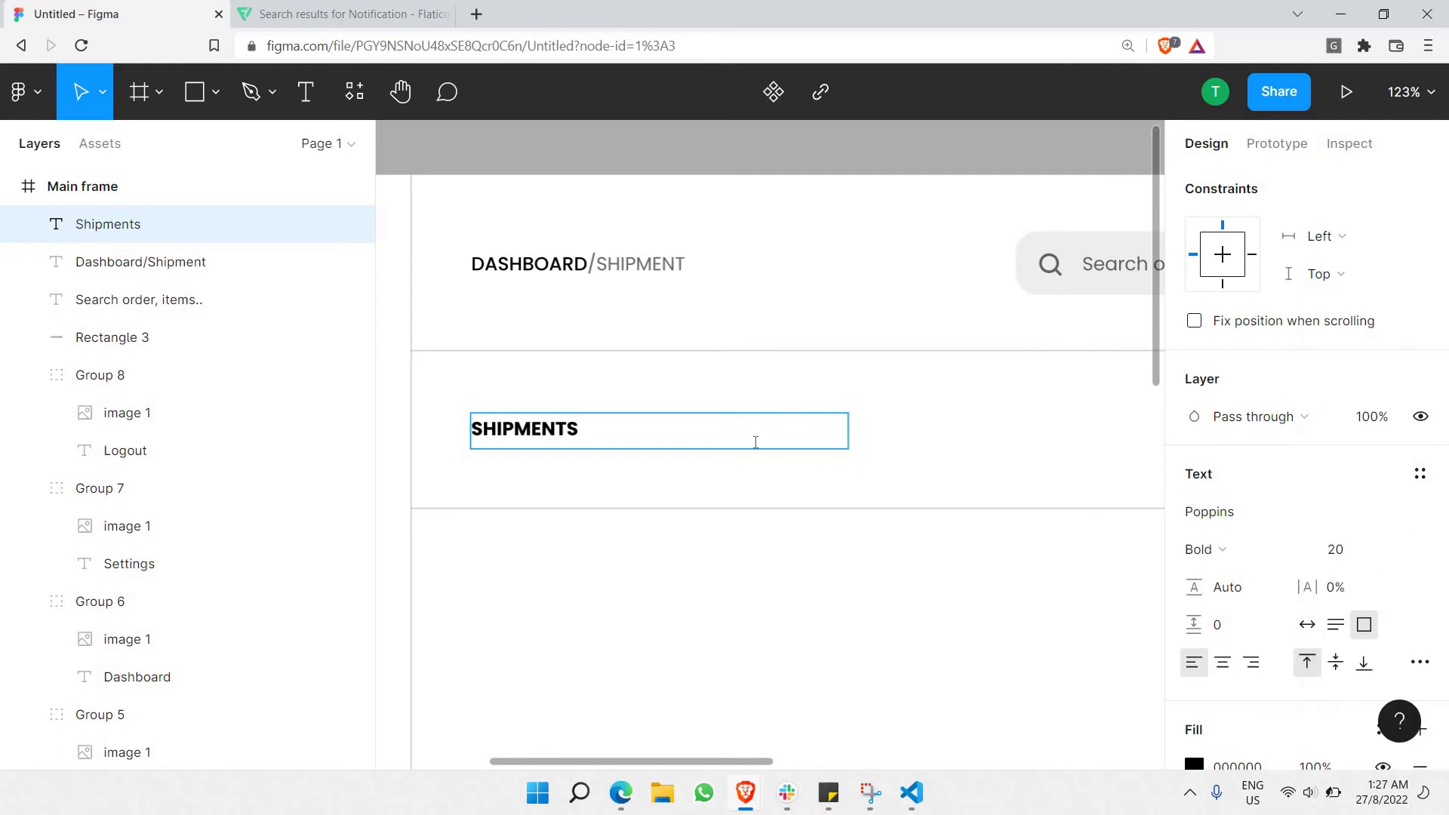
key(Return)
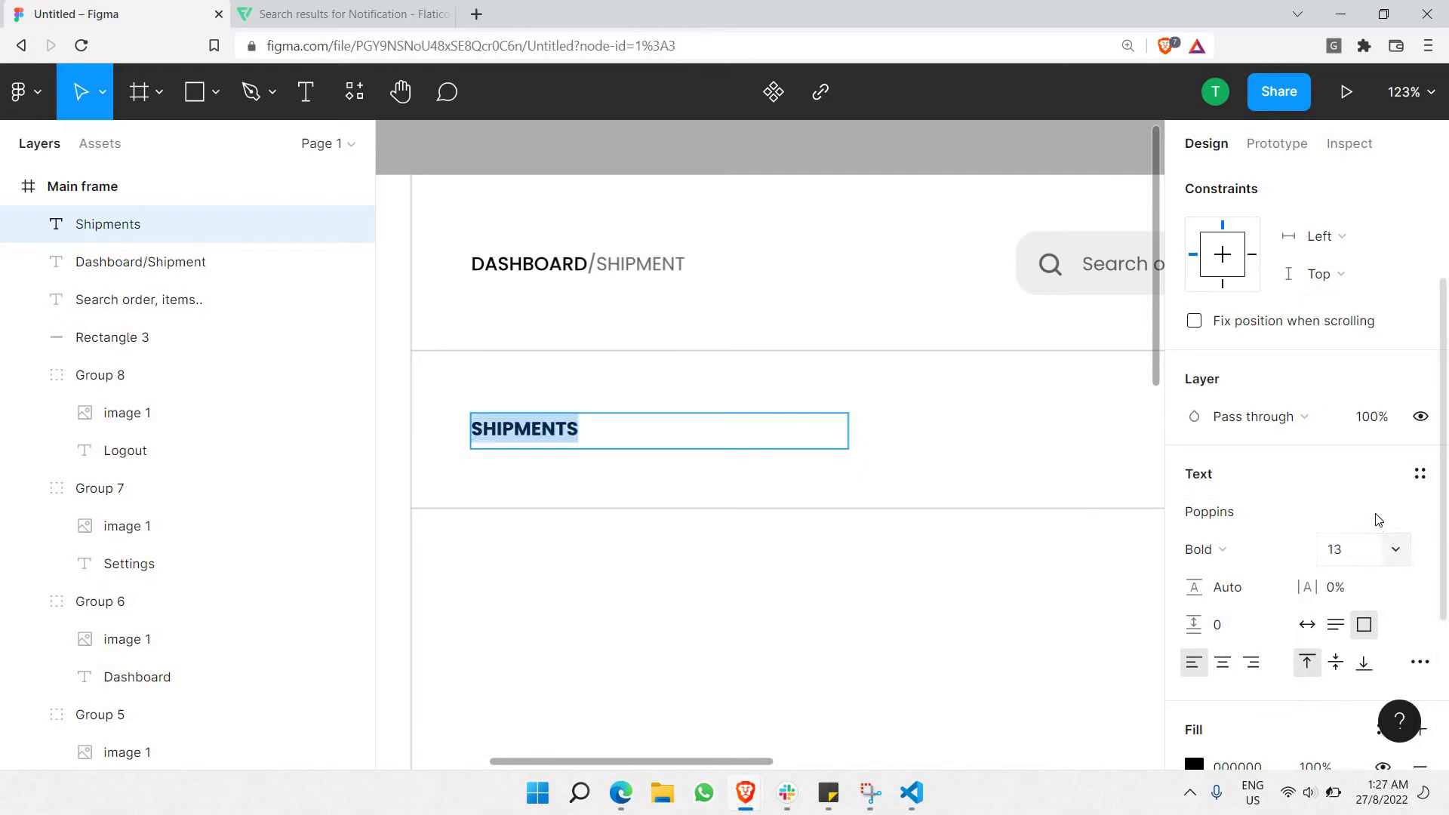
click(1395, 549)
key(Return)
key(Escape)
key(Escape)
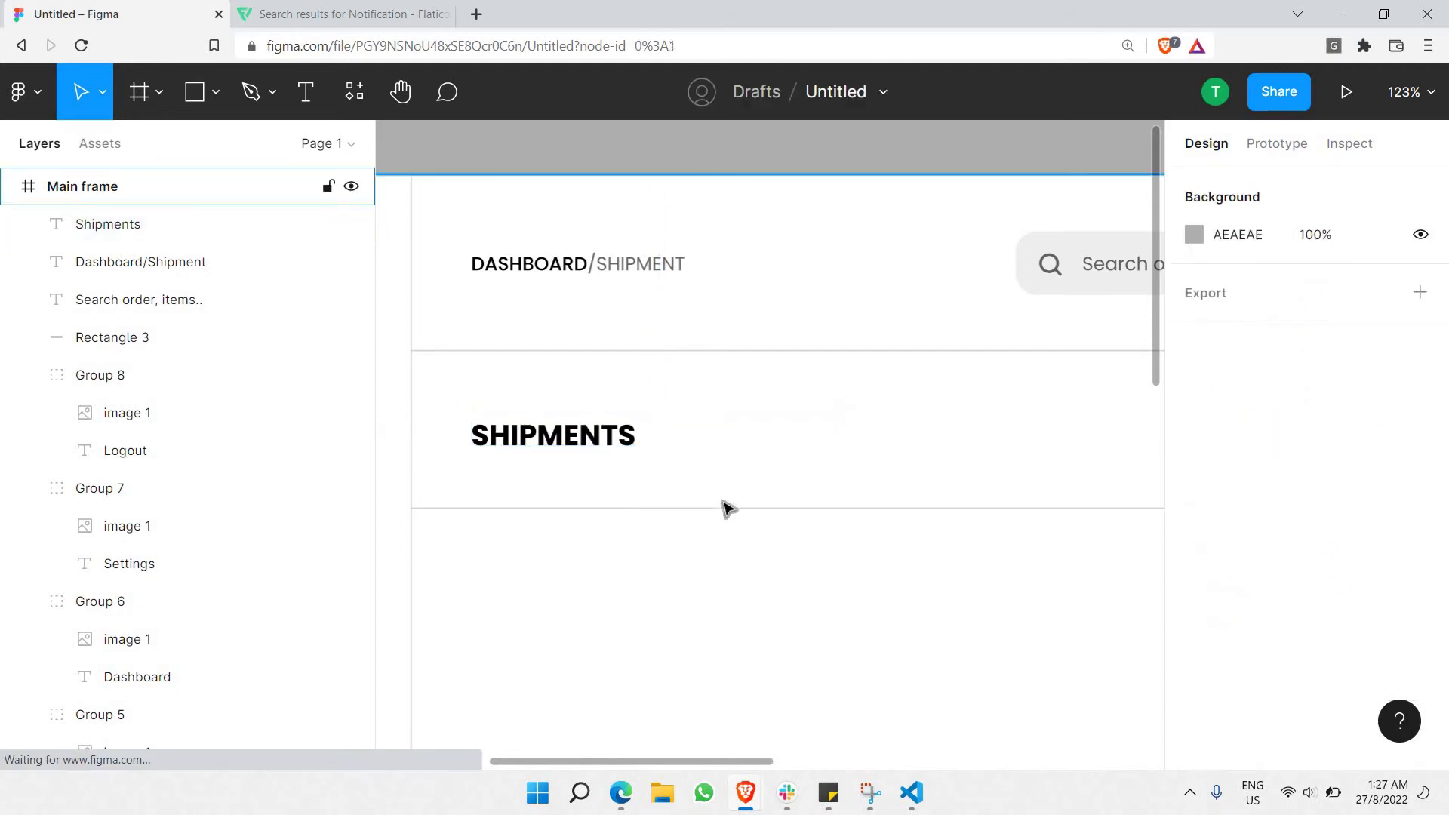
Paste a copy of the grey rounded search-box shape.
scroll(723, 502, down, 4)
scroll(738, 498, right, 2)
scroll(738, 490, down, 2)
scroll(735, 488, left, 3)
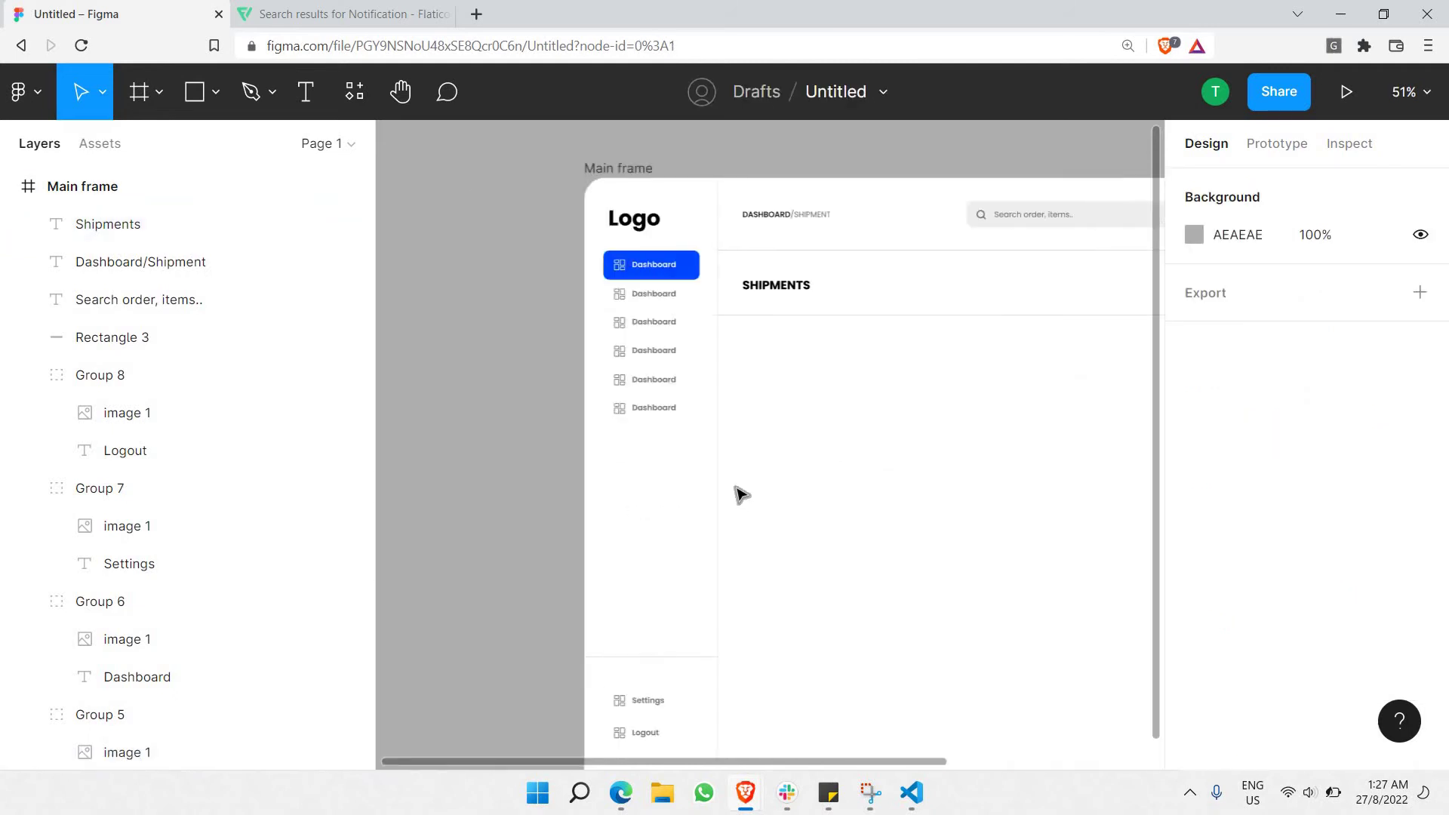
scroll(750, 409, right, 2)
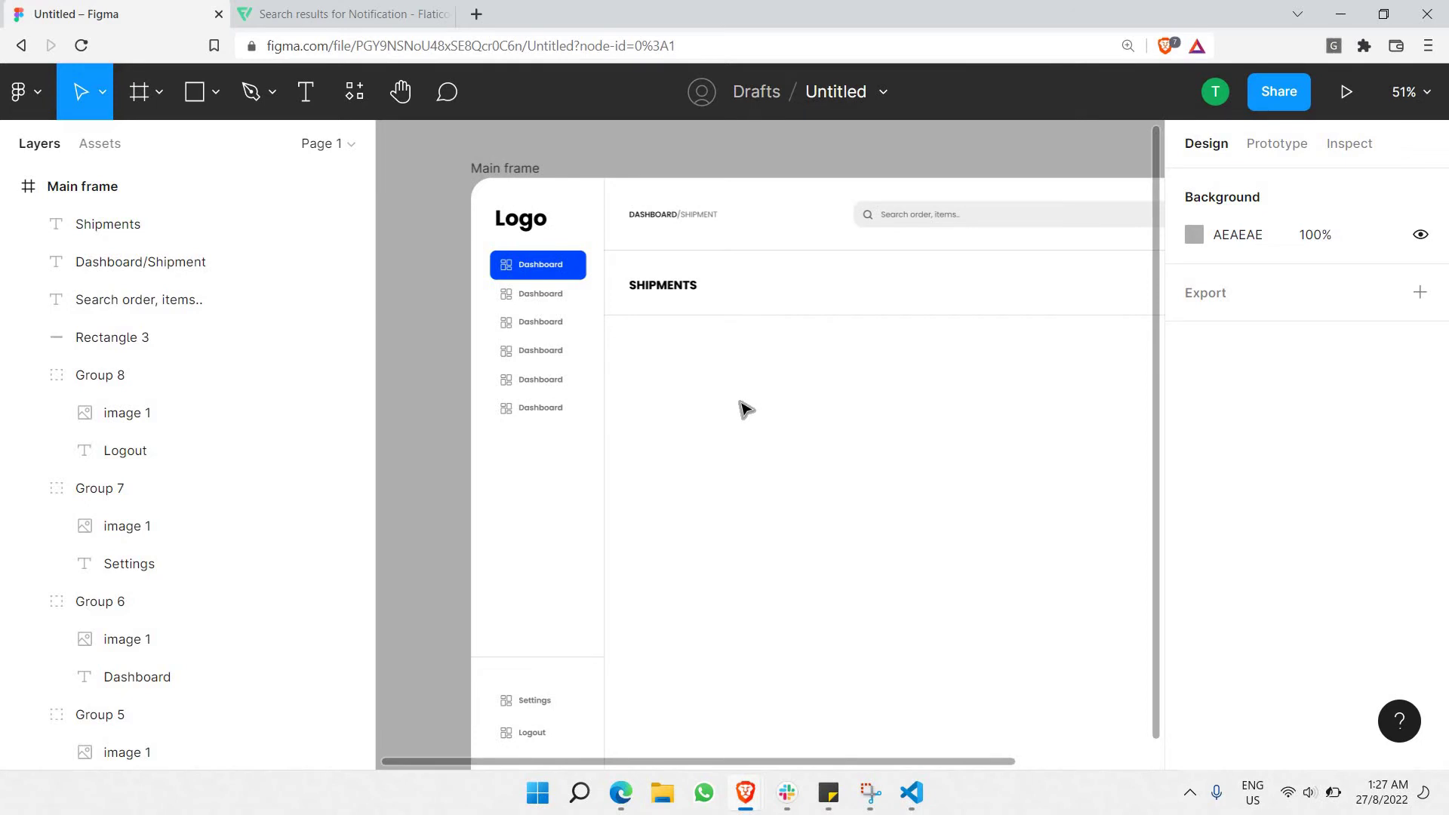
scroll(896, 246, left, 4)
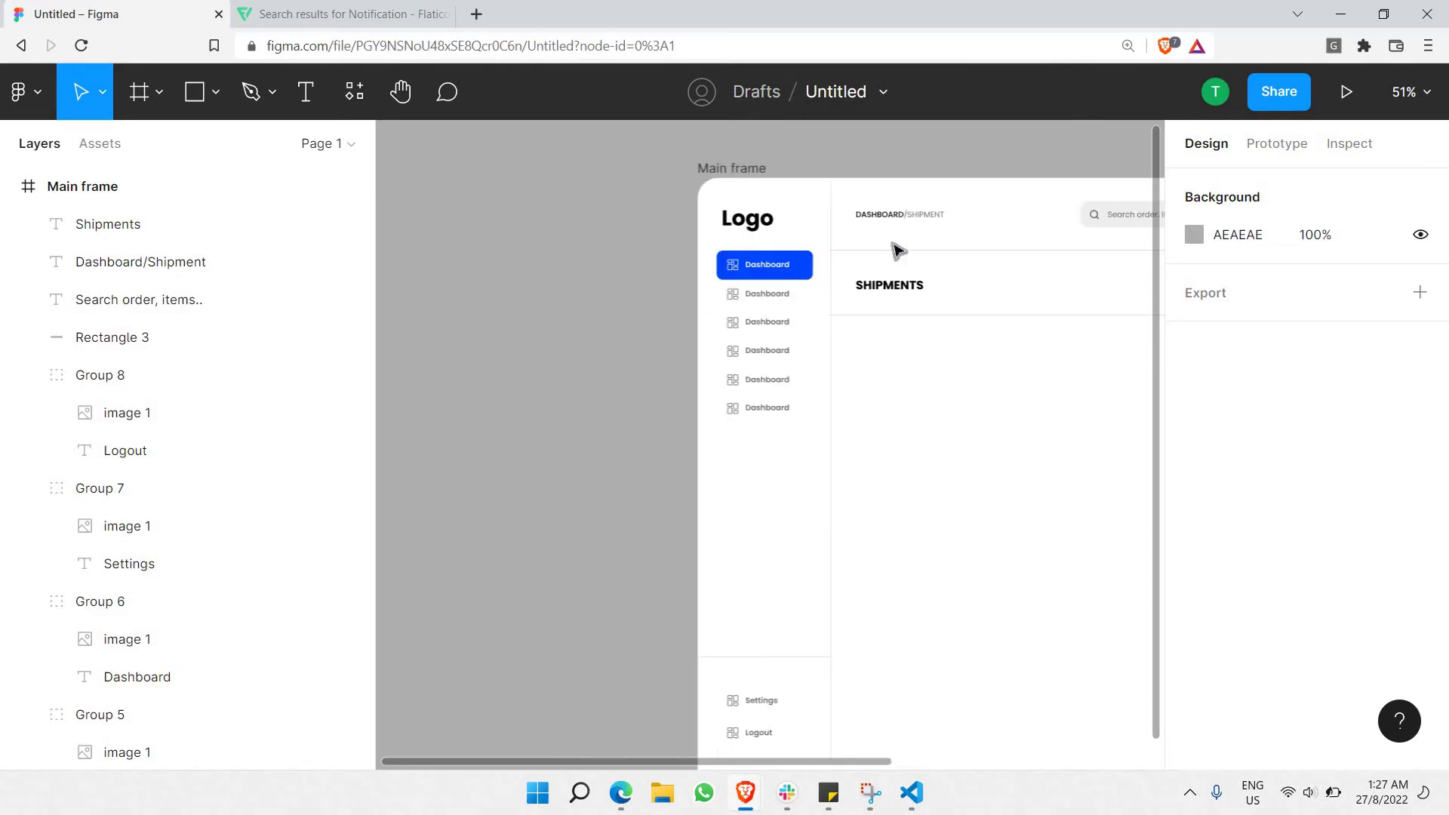
scroll(896, 246, right, 2)
scroll(896, 246, up, 5)
scroll(934, 201, right, 2)
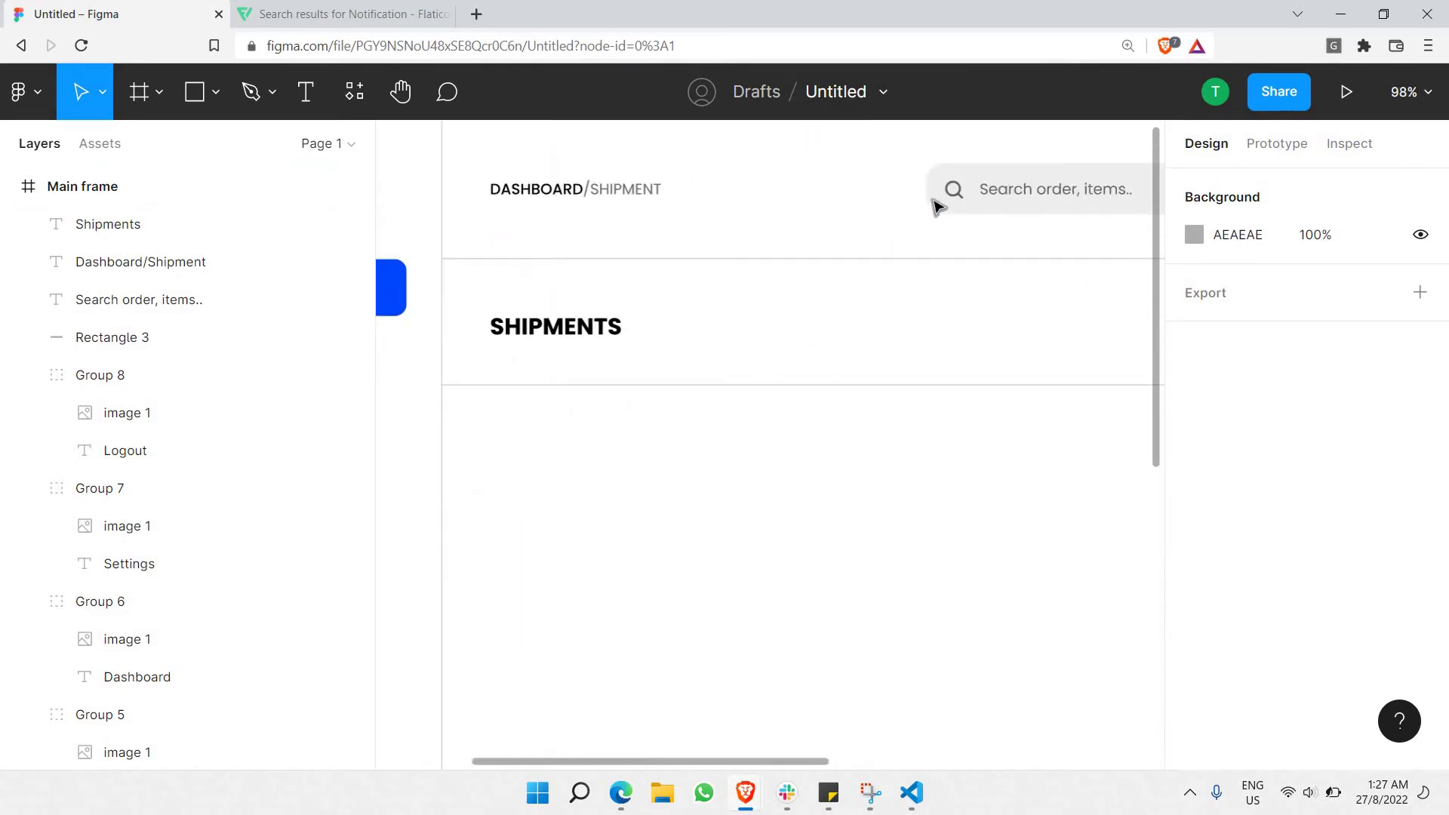
click(932, 196)
key(ctrl+v)
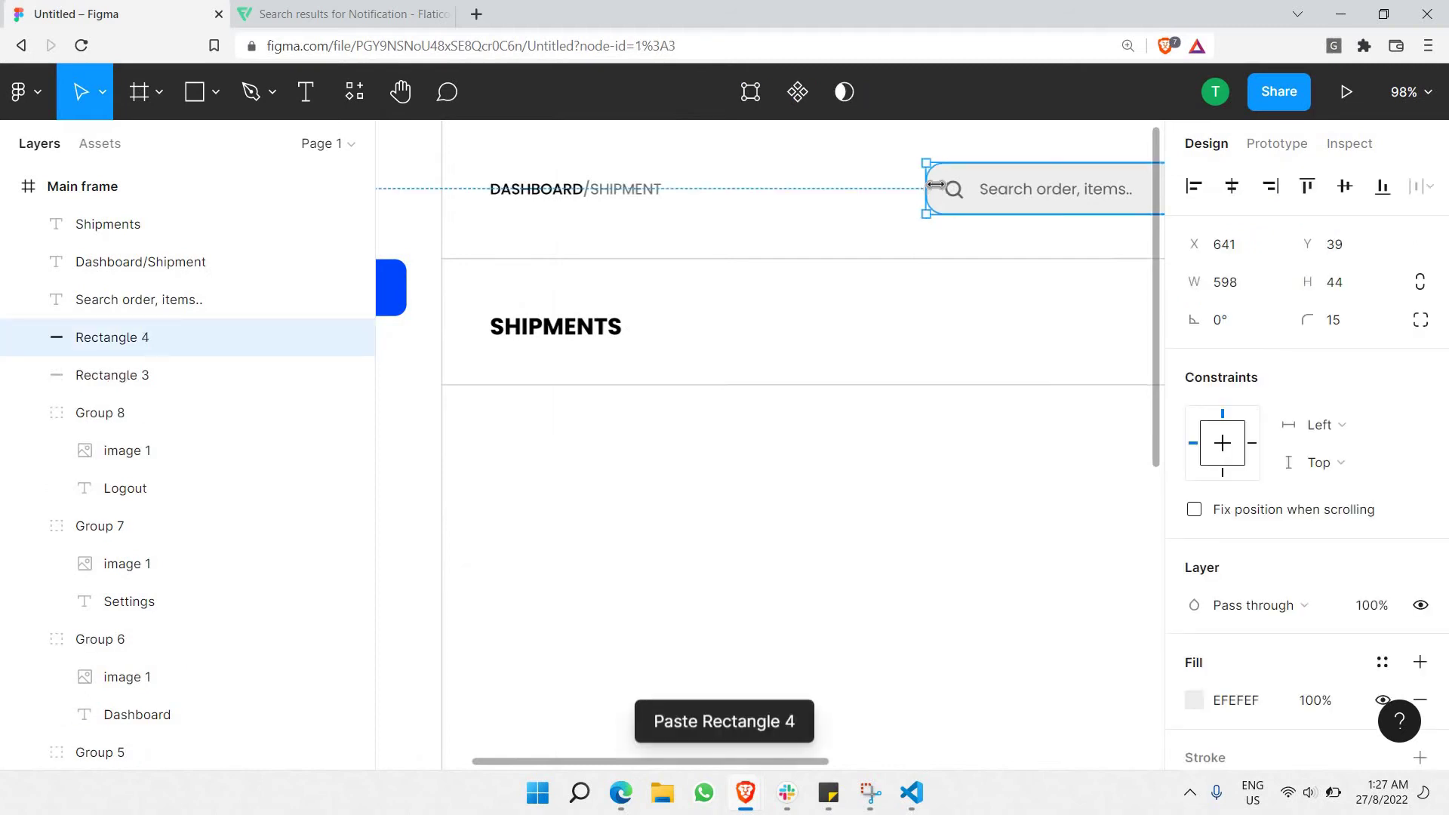
drag(925, 217, 916, 216)
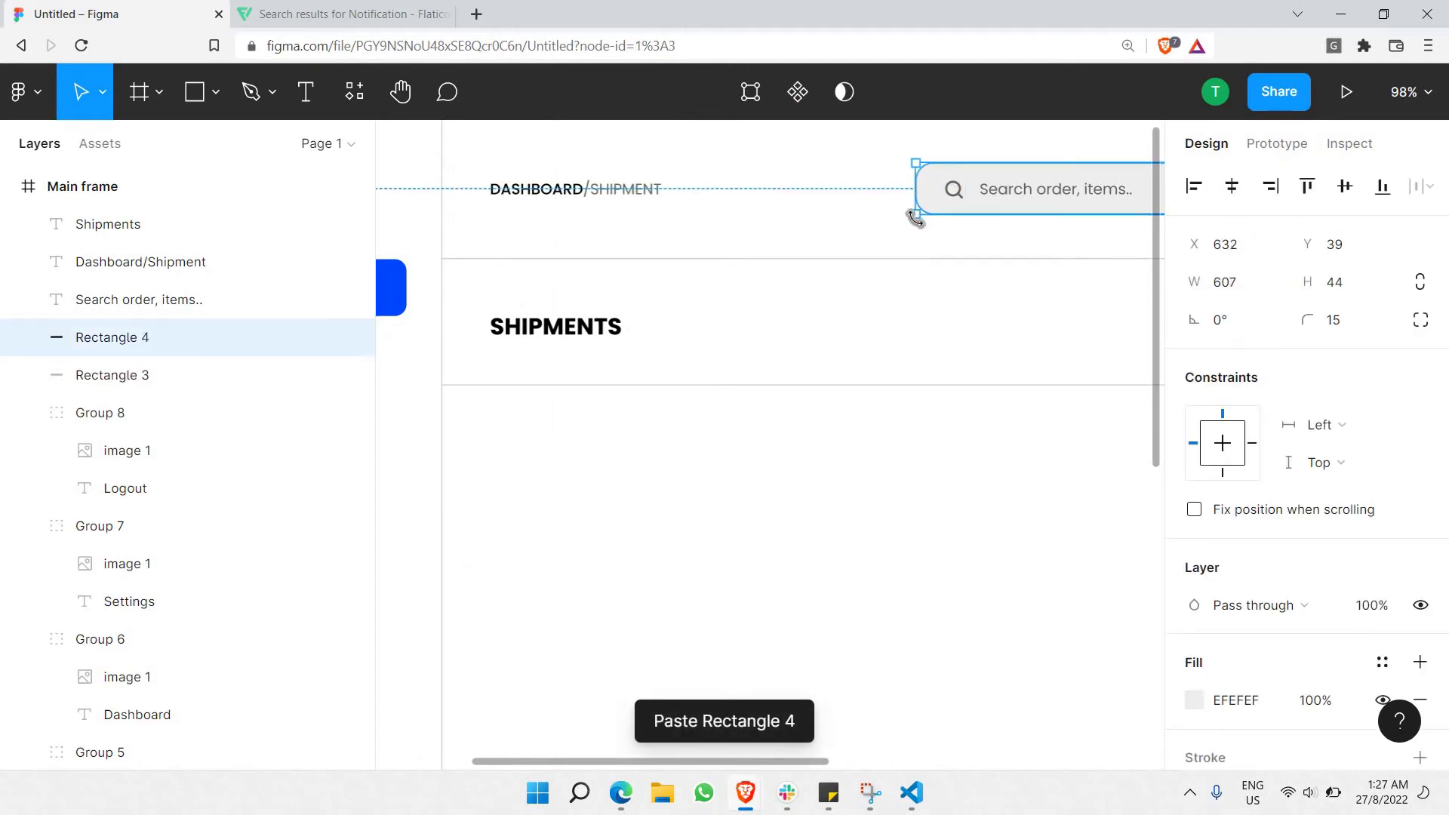
key(ctrl+z)
key(ctrl+v)
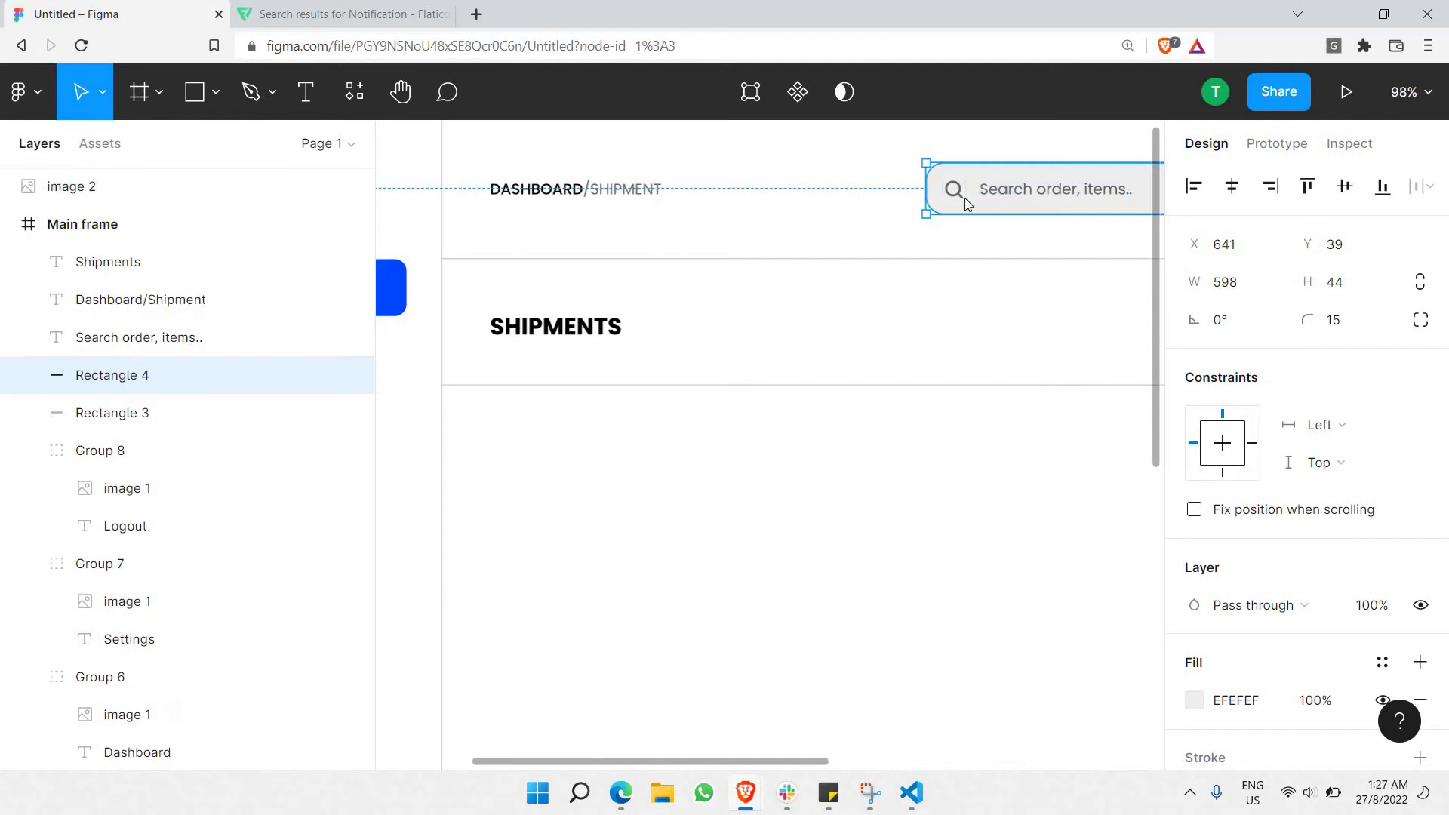
Move the copy beside the SHIPMENTS heading and stretch it to about 390×44.
click(1009, 172)
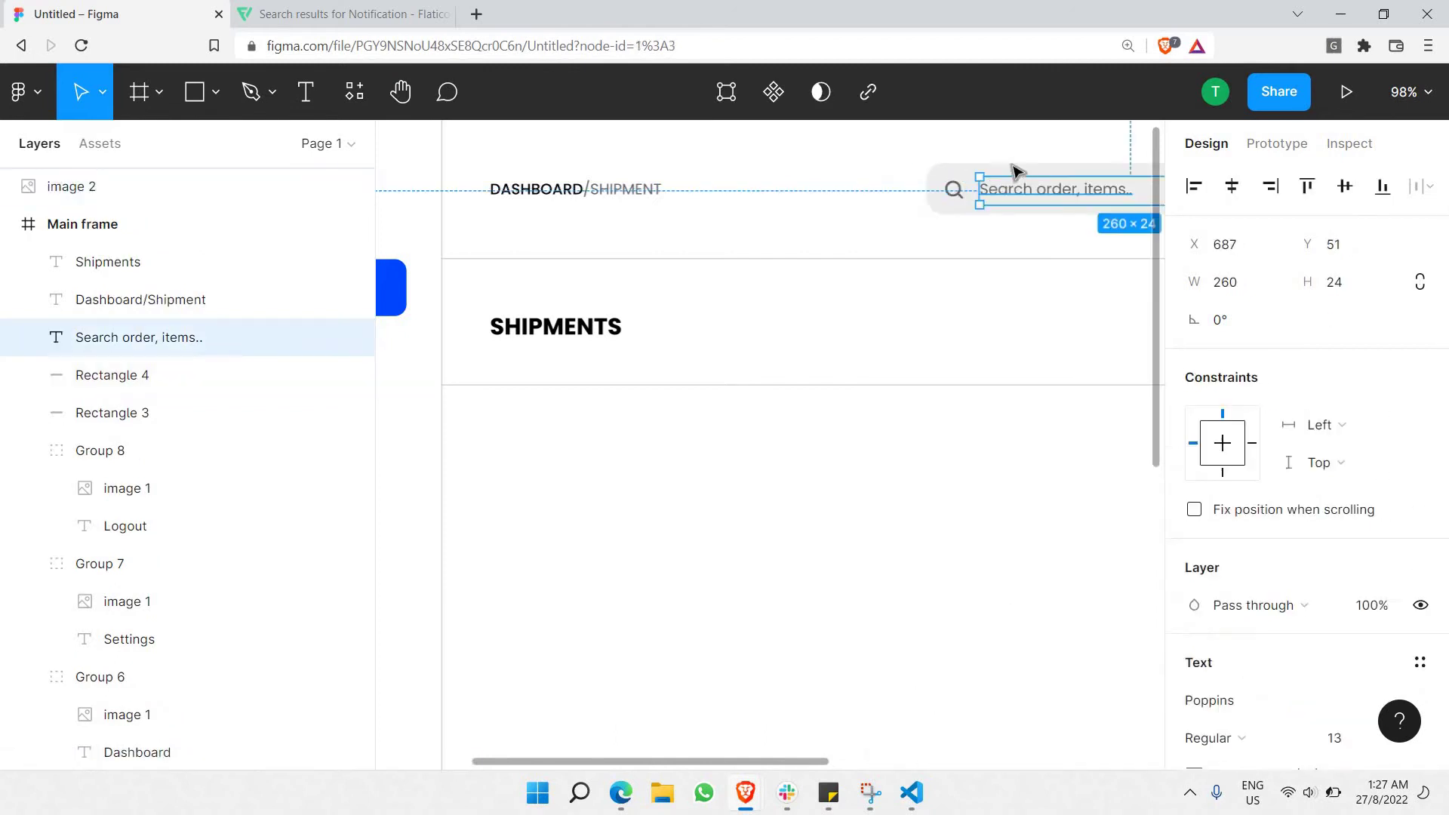
click(1011, 165)
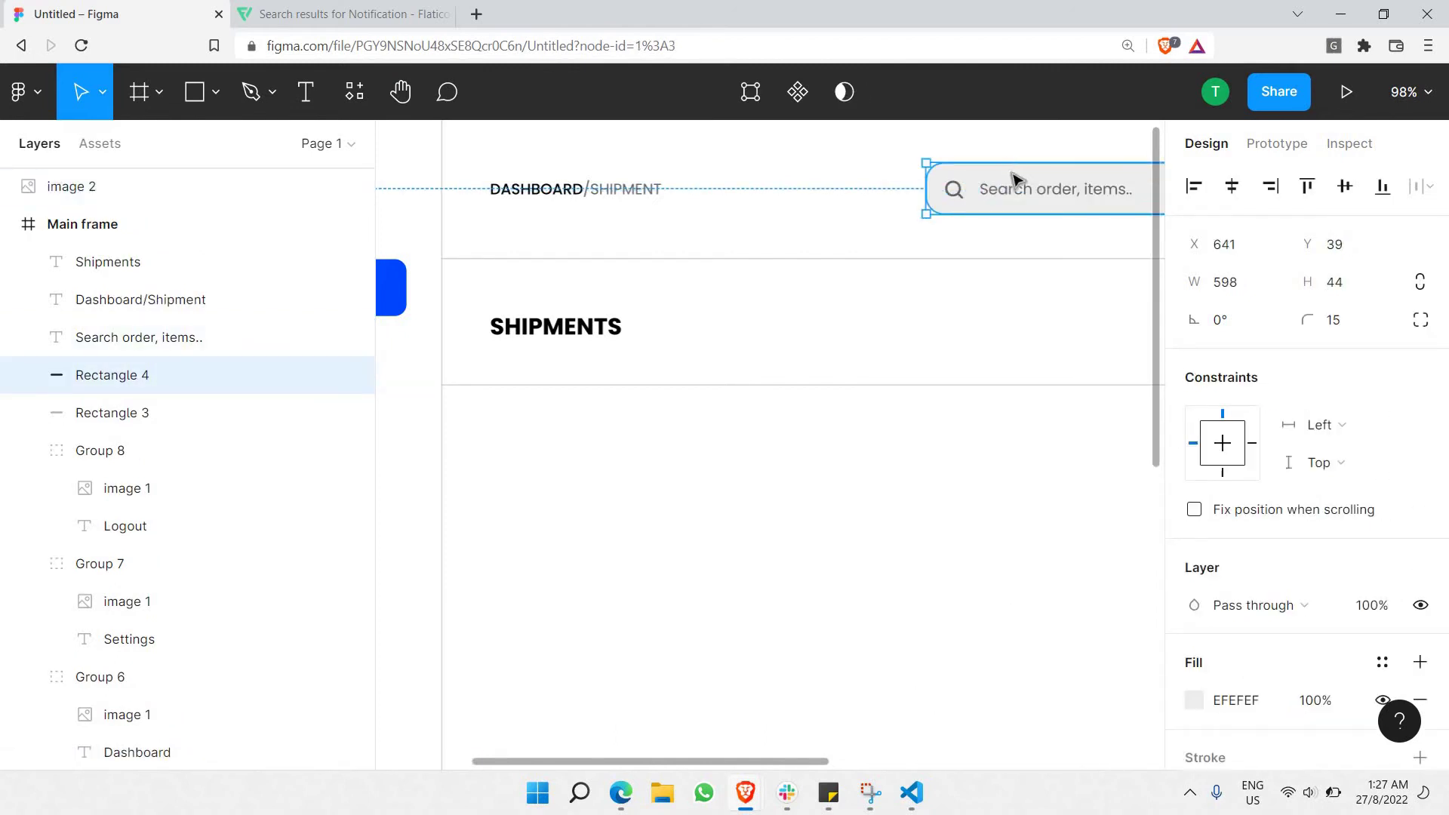
drag(1013, 179, 671, 314)
scroll(757, 317, down, 5)
scroll(671, 314, up, 5)
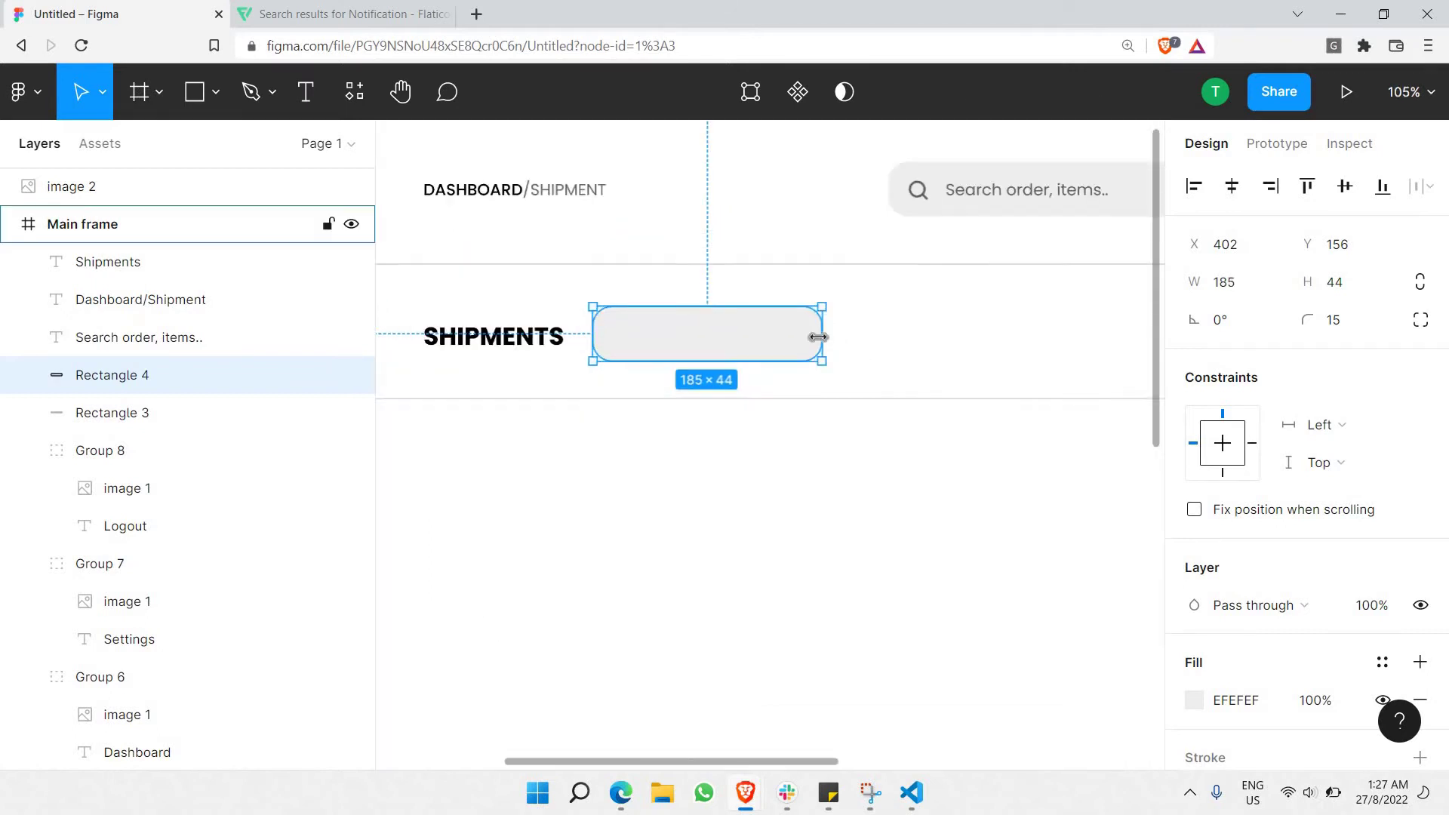
drag(818, 338, 963, 339)
click(922, 443)
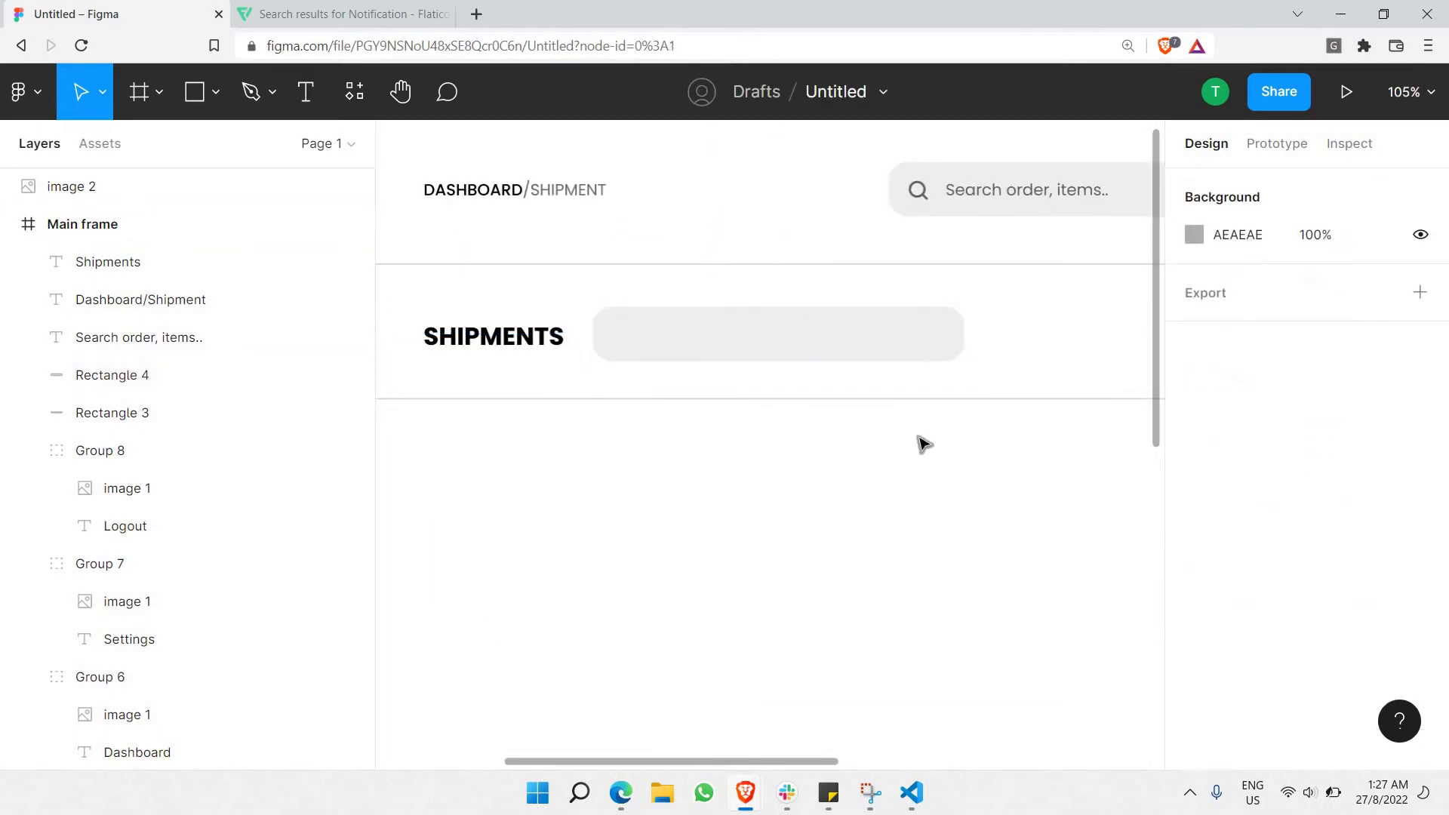
click(960, 337)
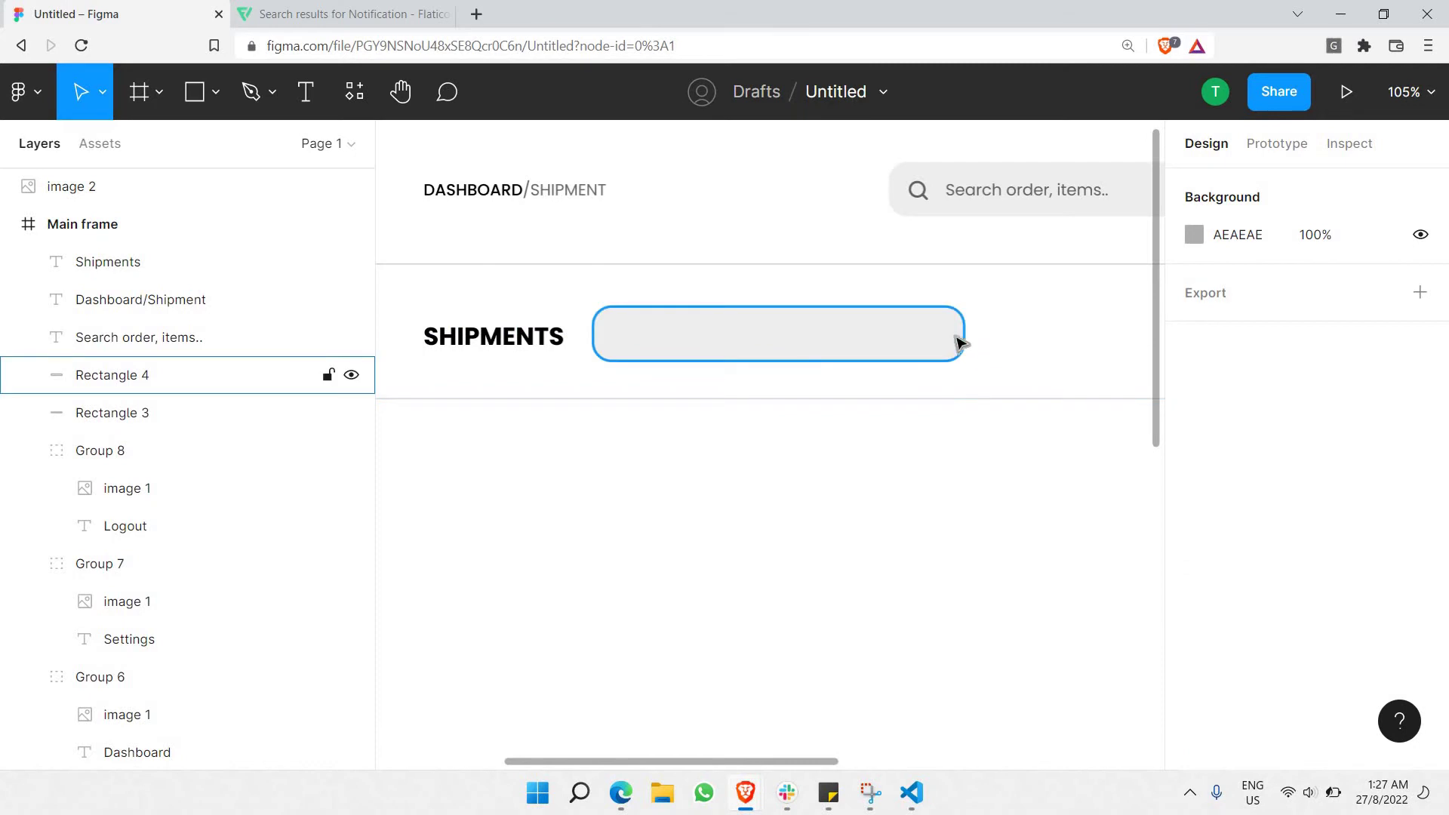
drag(1038, 323, 1079, 332)
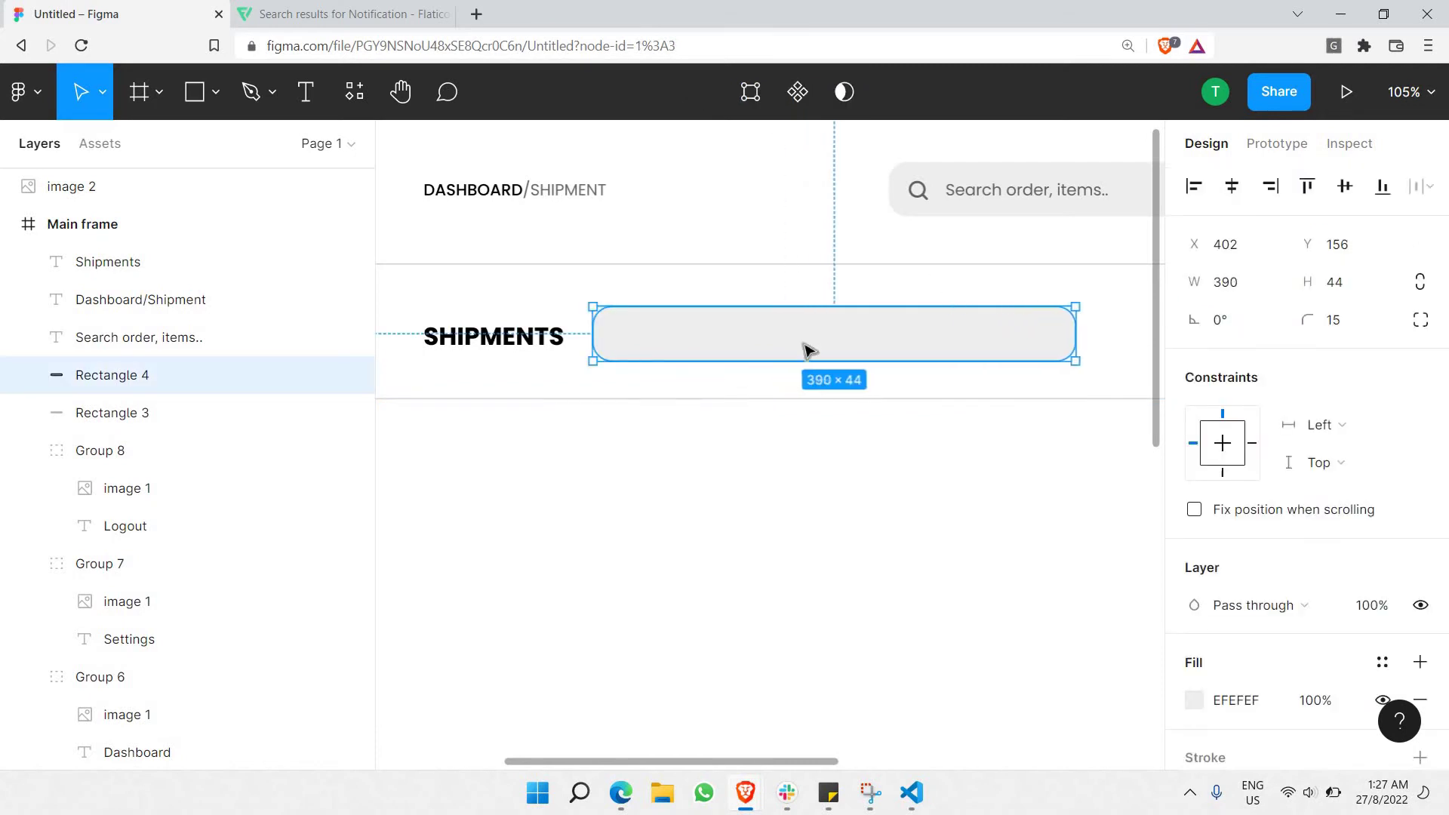
Shrink the SHIPMENTS text box to fit its word.
key(t)
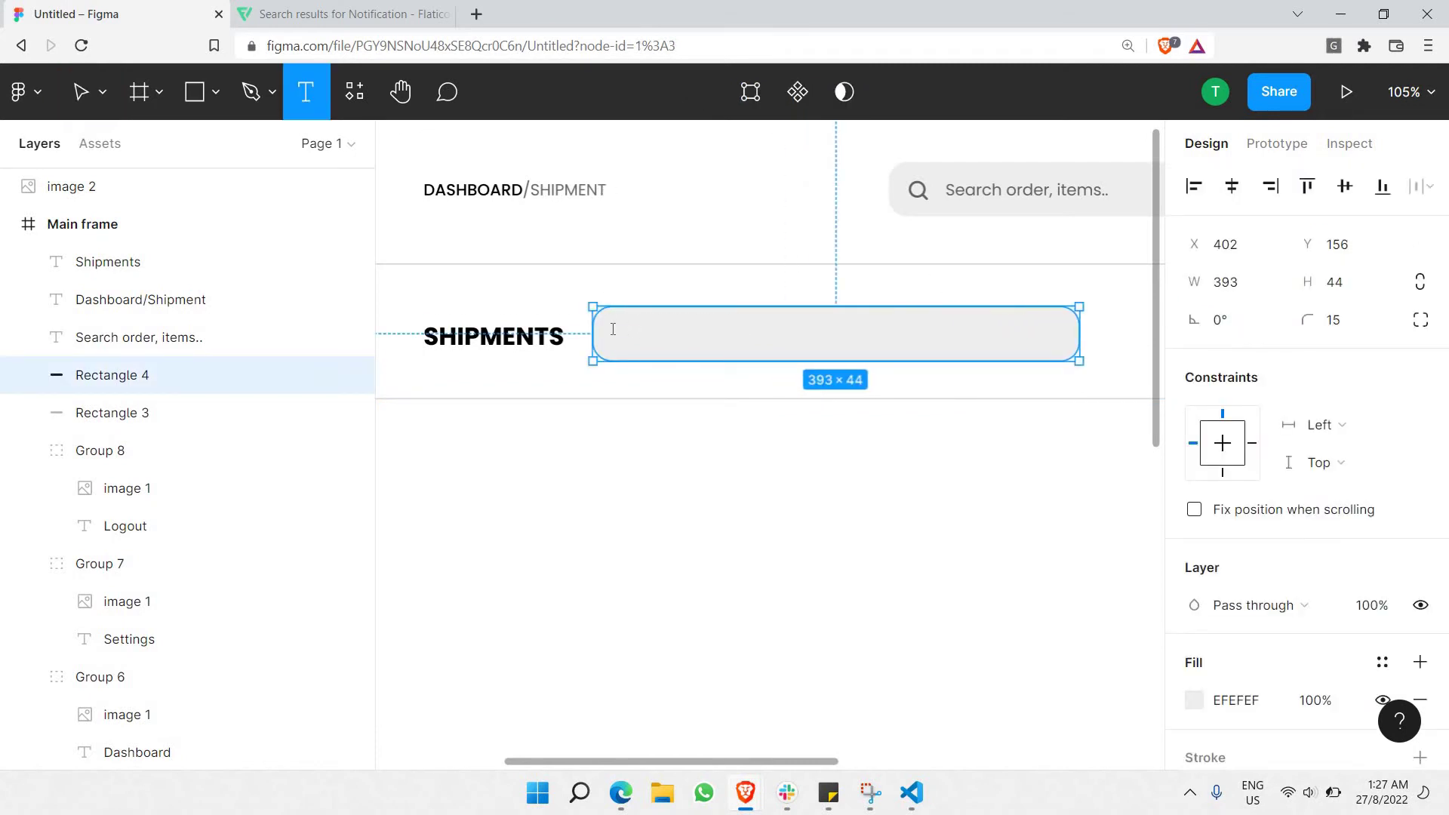
click(665, 255)
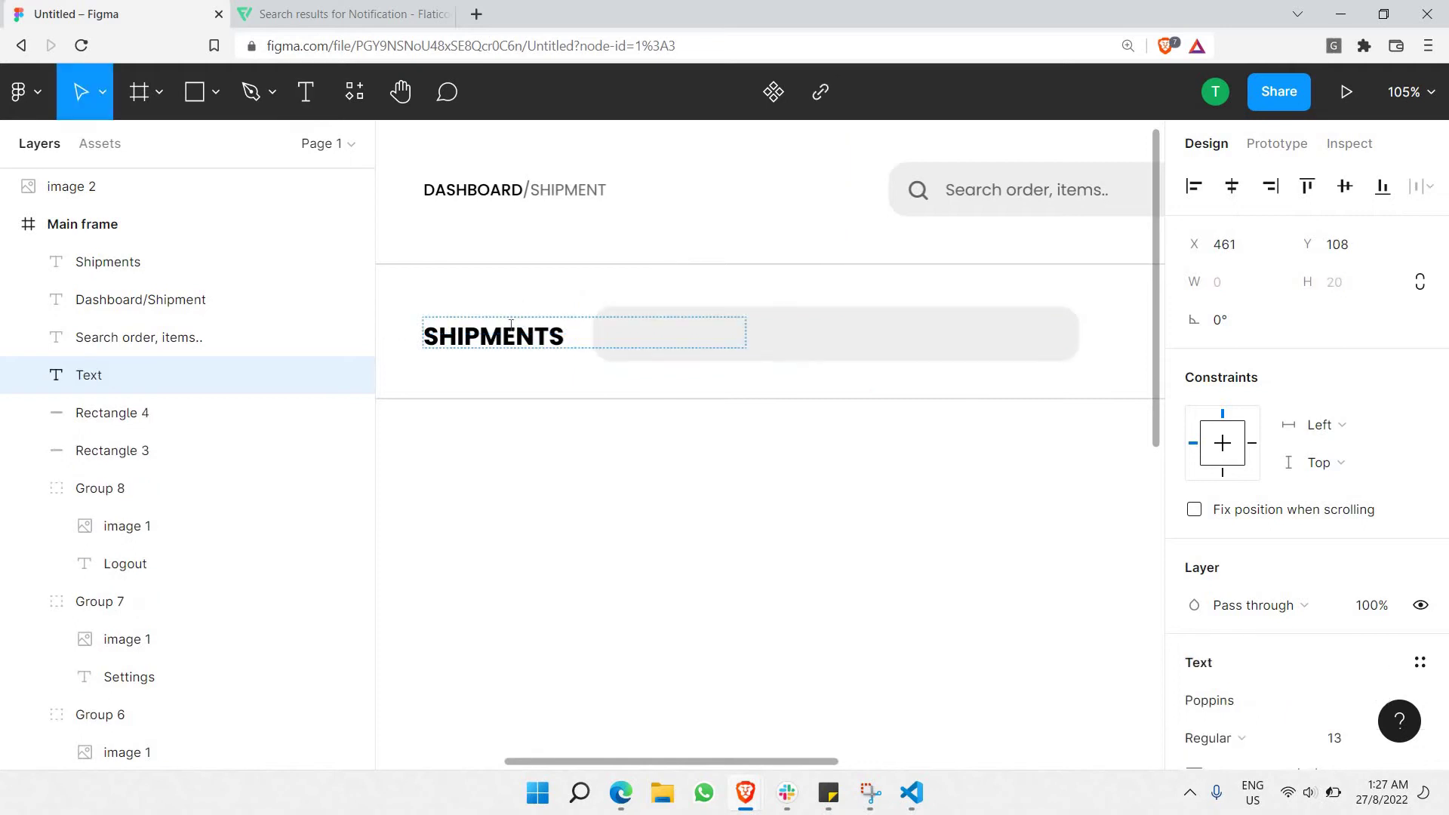
click(604, 344)
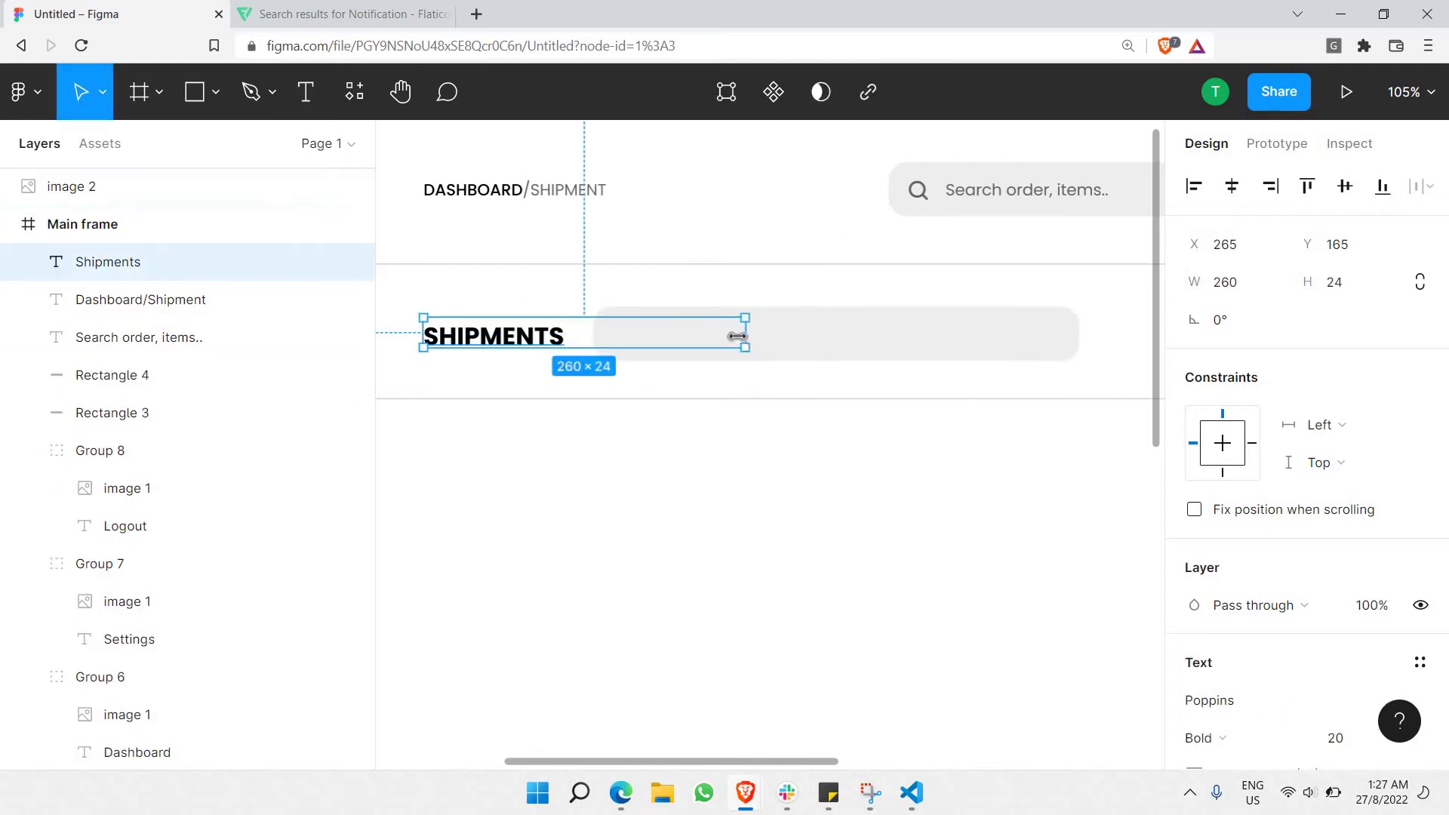
drag(571, 343, 568, 343)
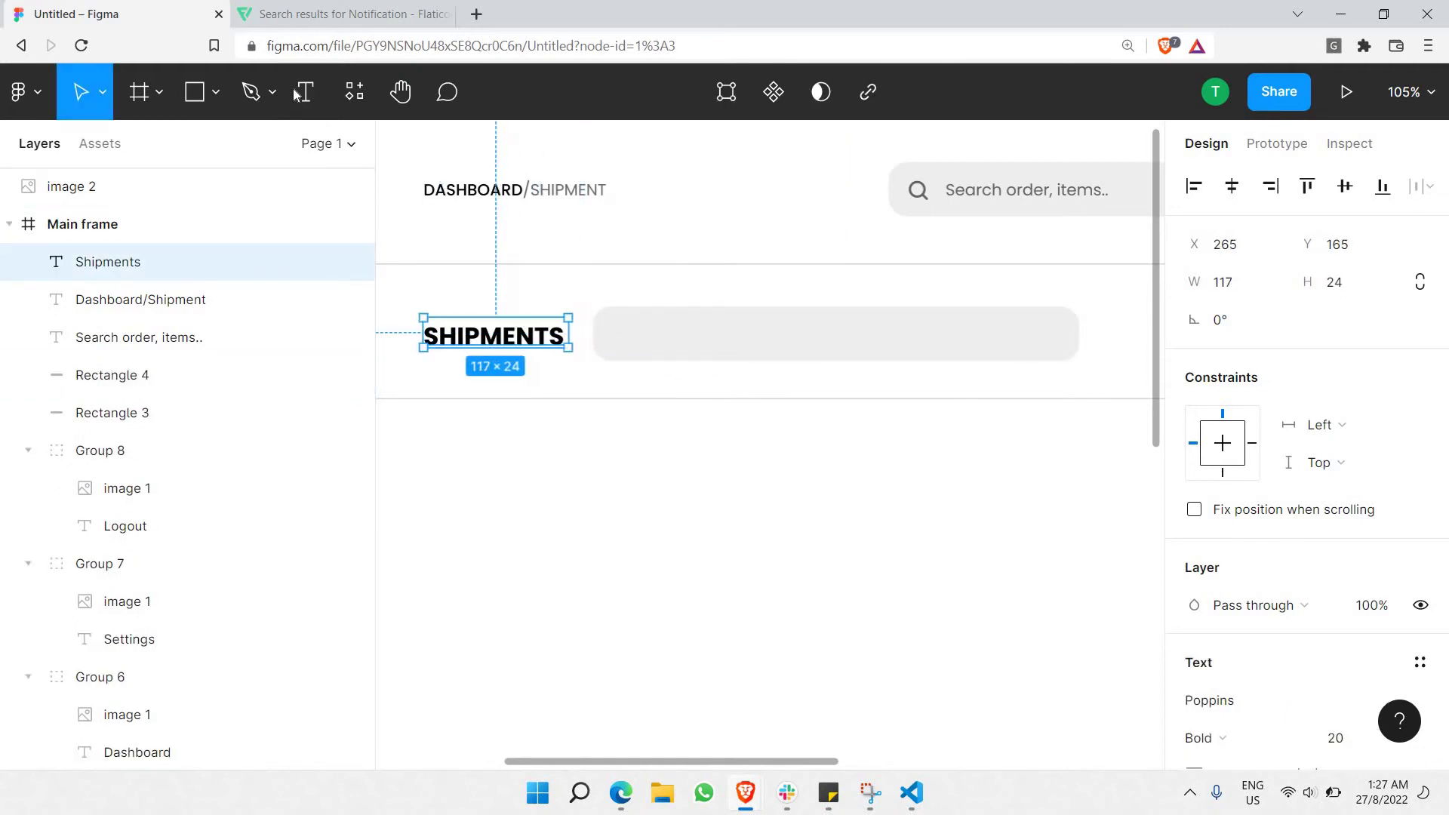
Add a 'PrePaid' text box inside the grey bar without forced uppercase.
key(t)
key(Return)
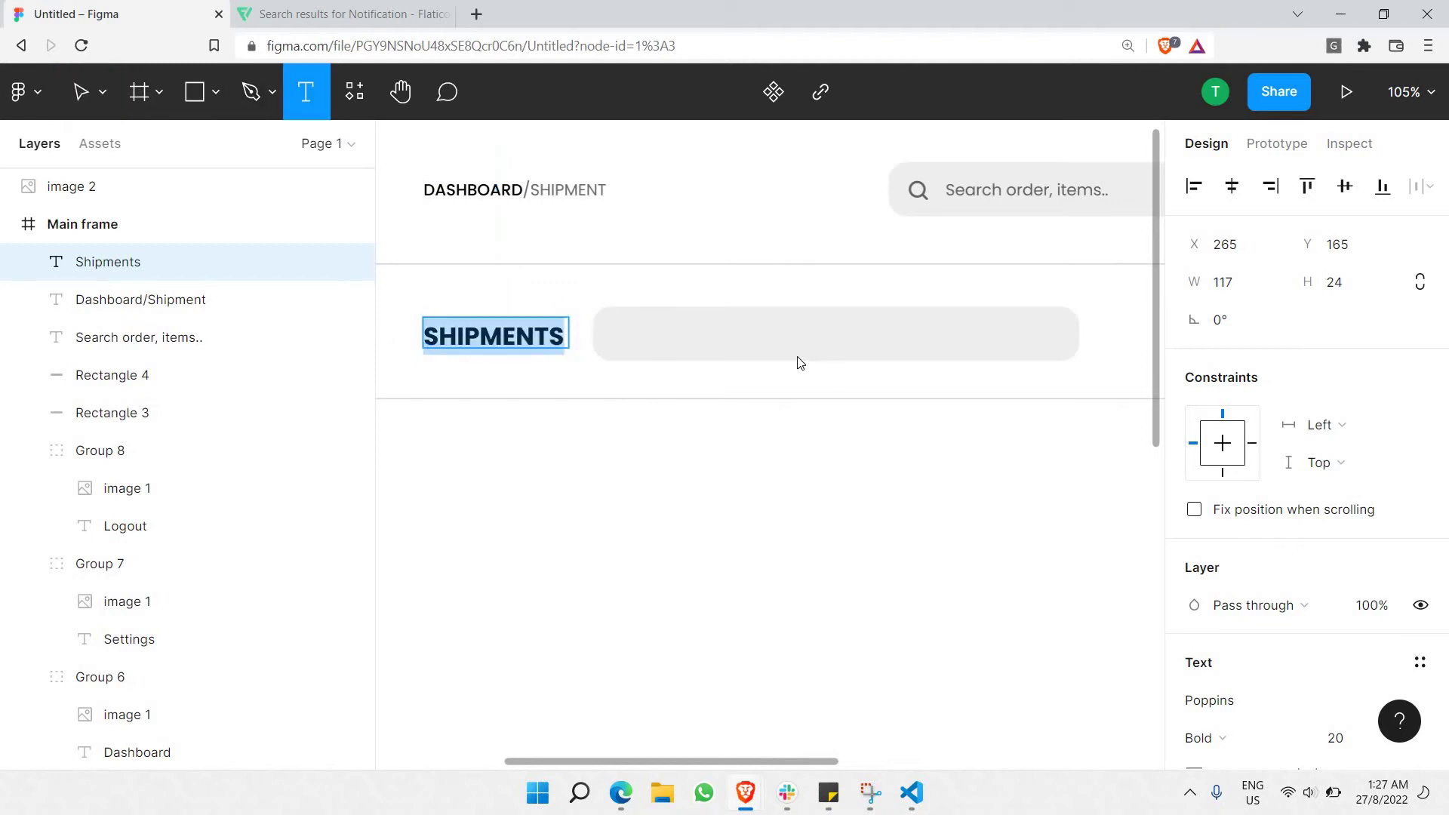
drag(613, 320, 721, 346)
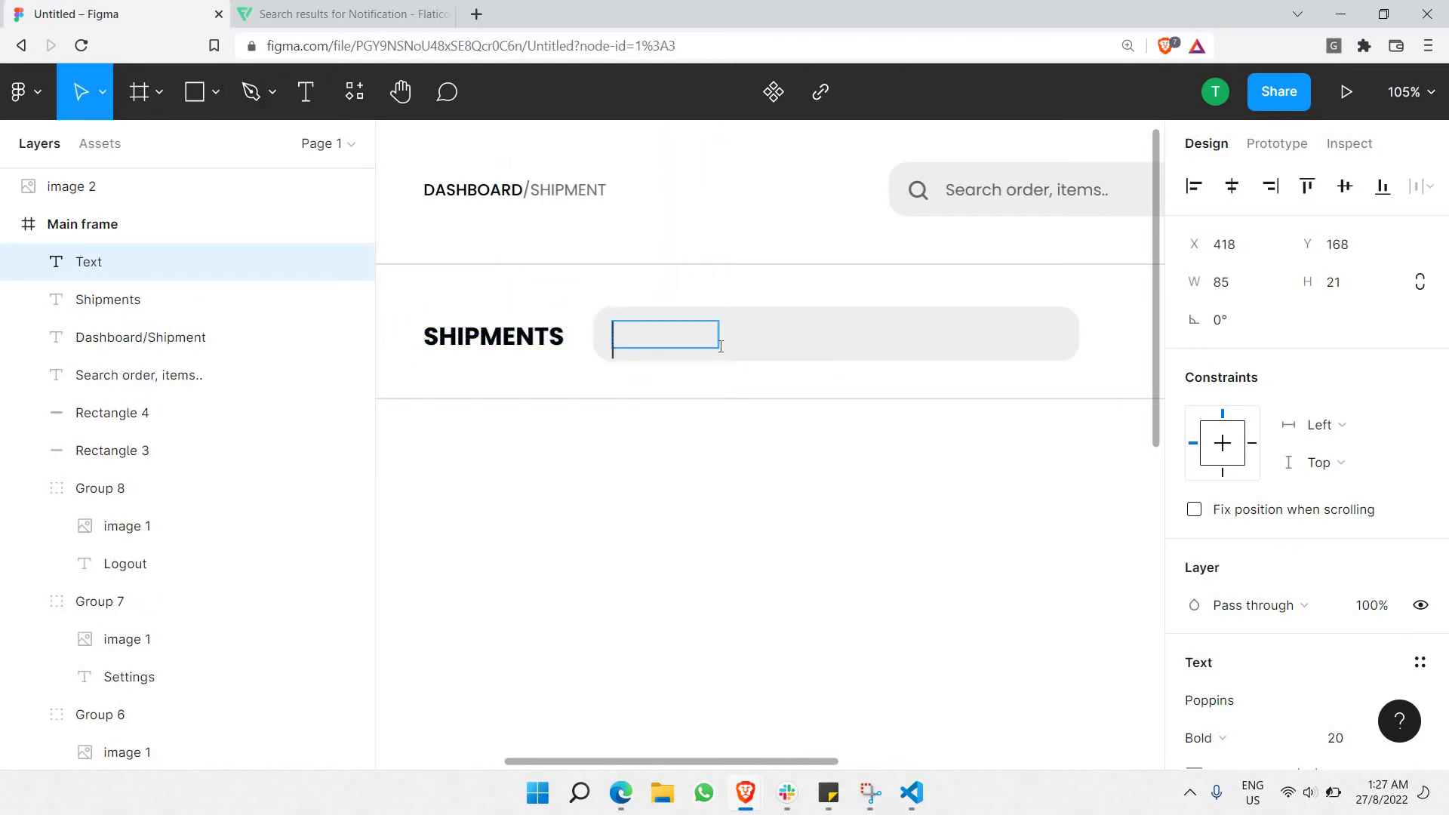
text(PRePa)
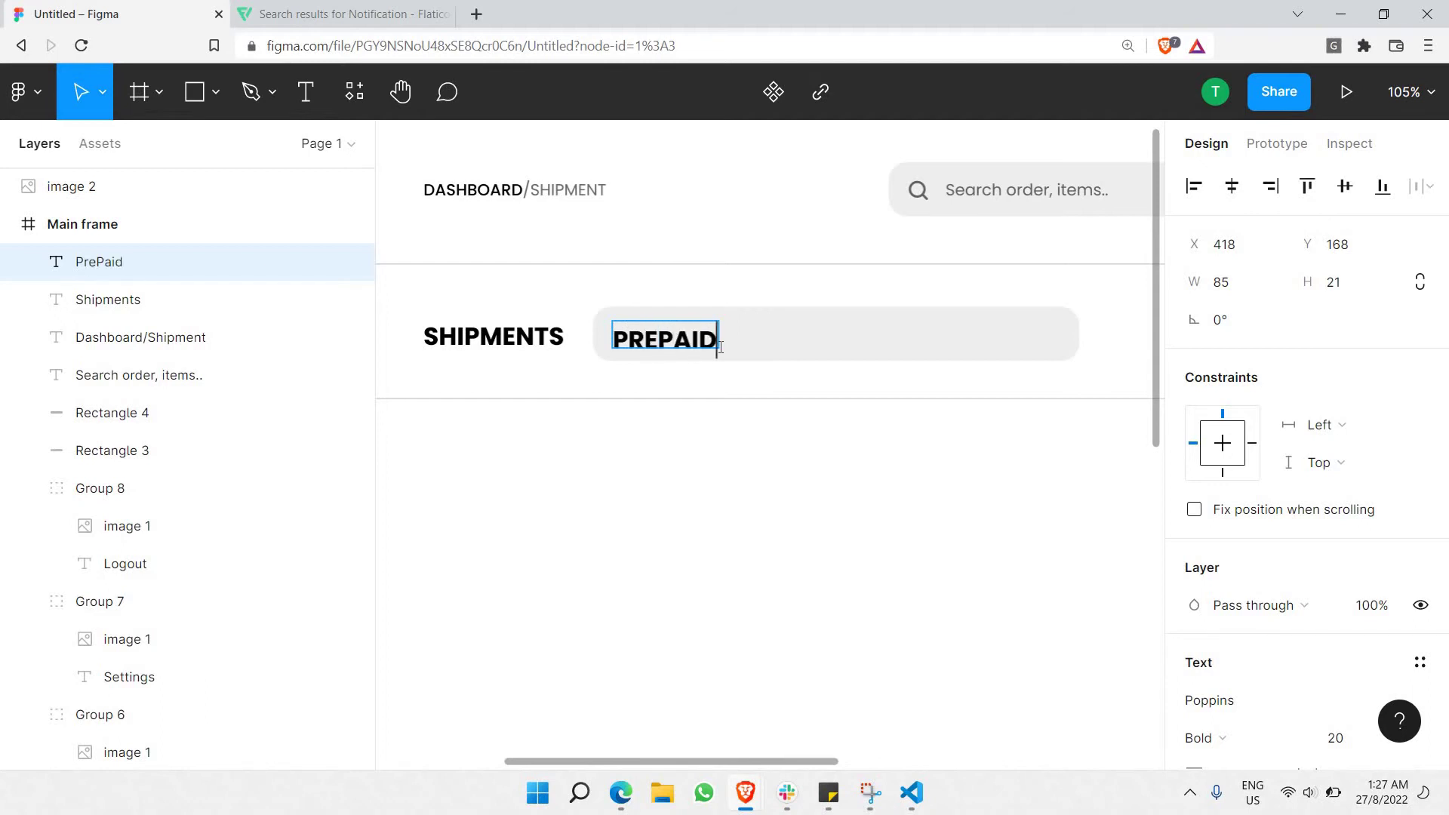
text(id)
key(ctrl+a)
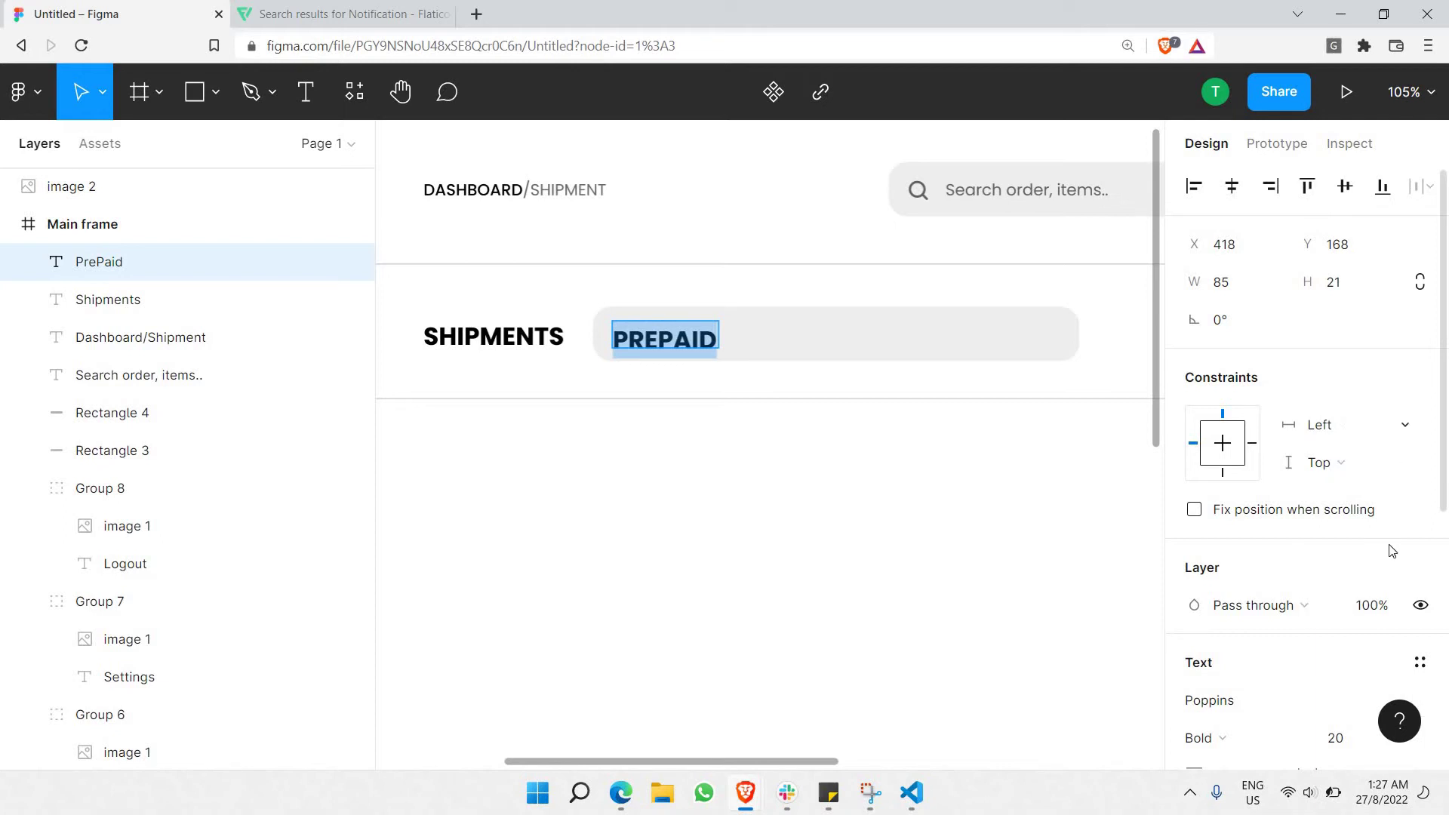
scroll(1392, 550, down, 1)
click(1419, 568)
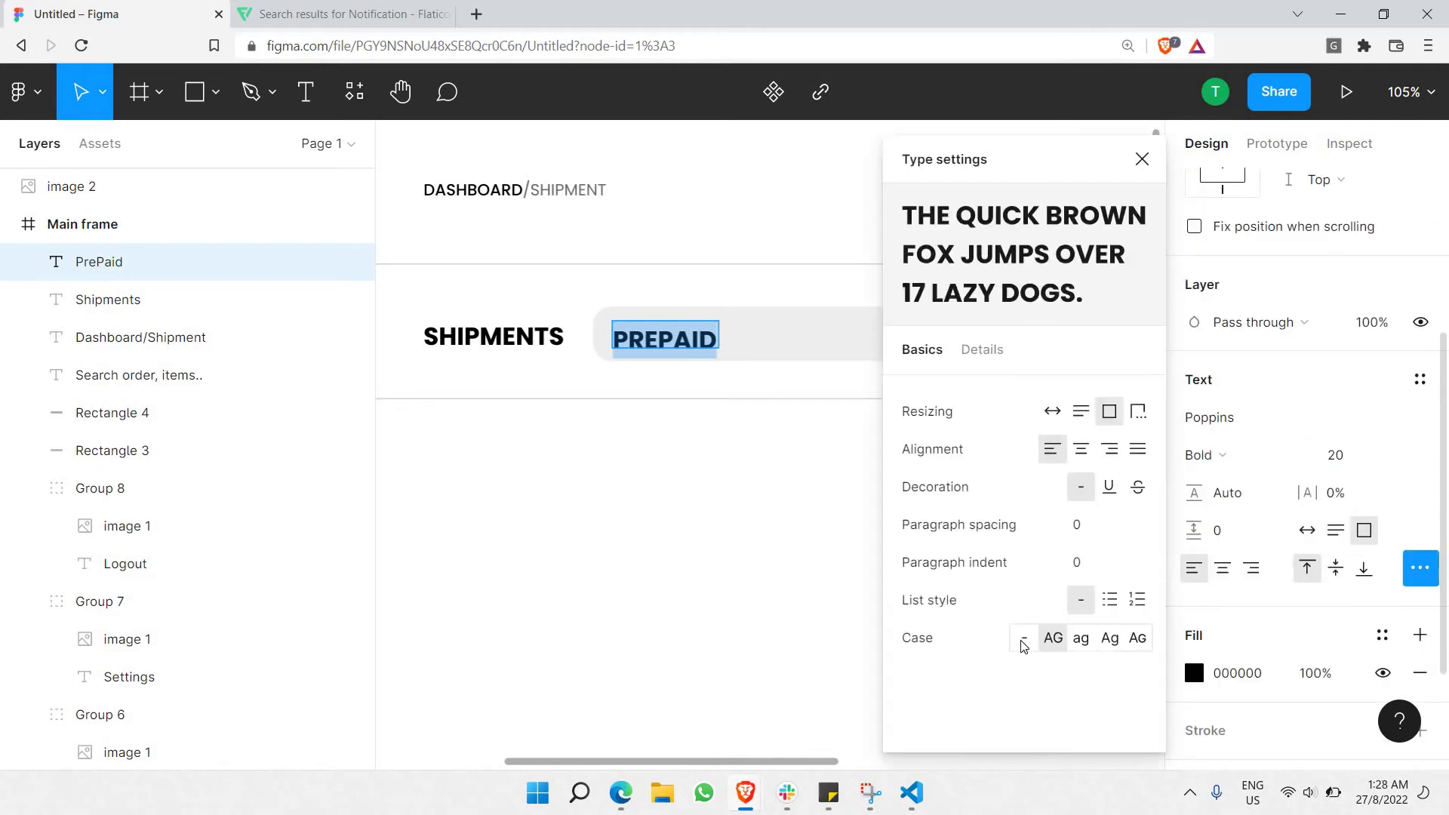
click(1023, 643)
key(Escape)
Set the PrePaid label to Regular weight at size 13.
click(655, 329)
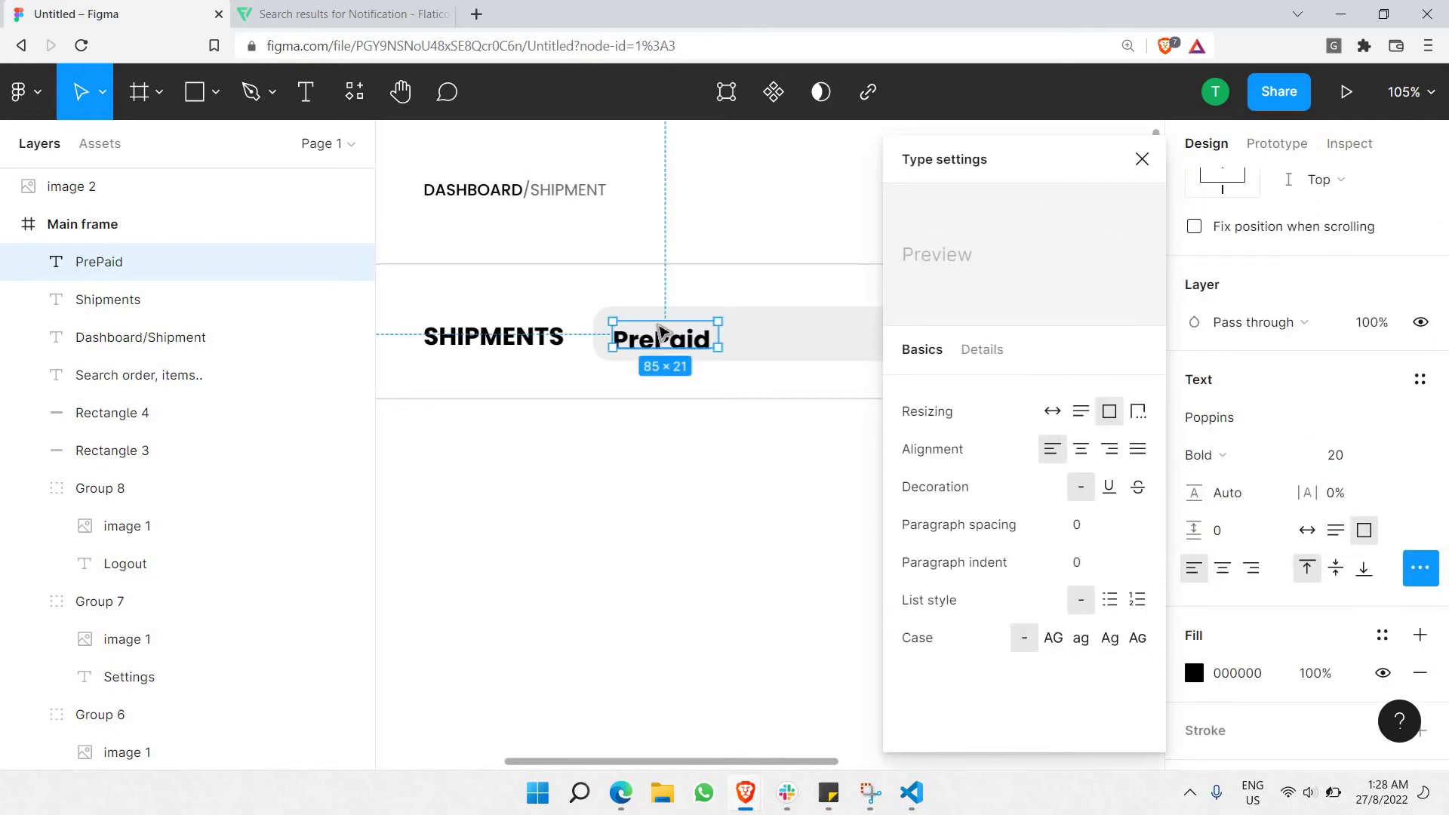
double_click(655, 329)
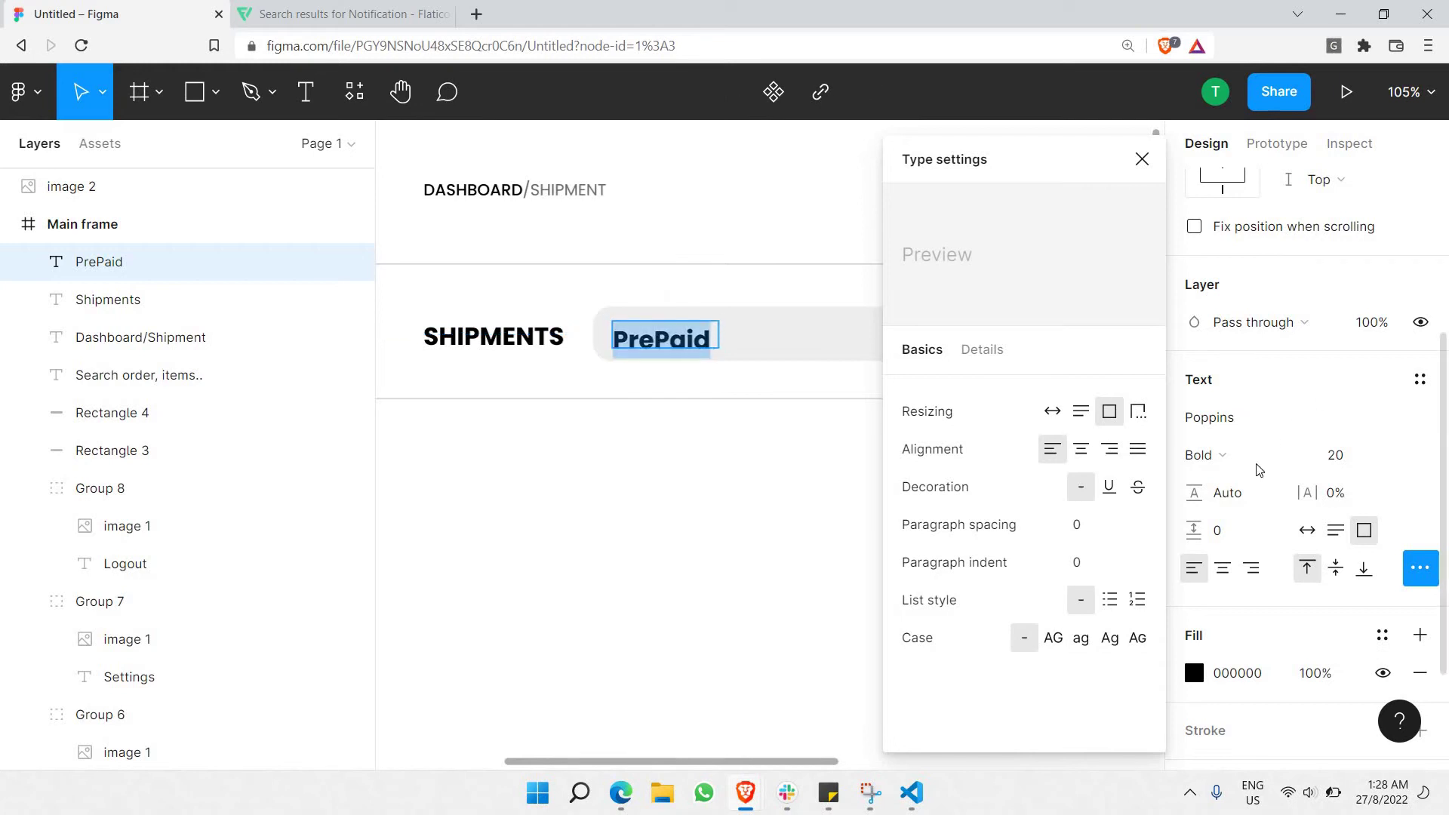
click(1237, 455)
click(1272, 320)
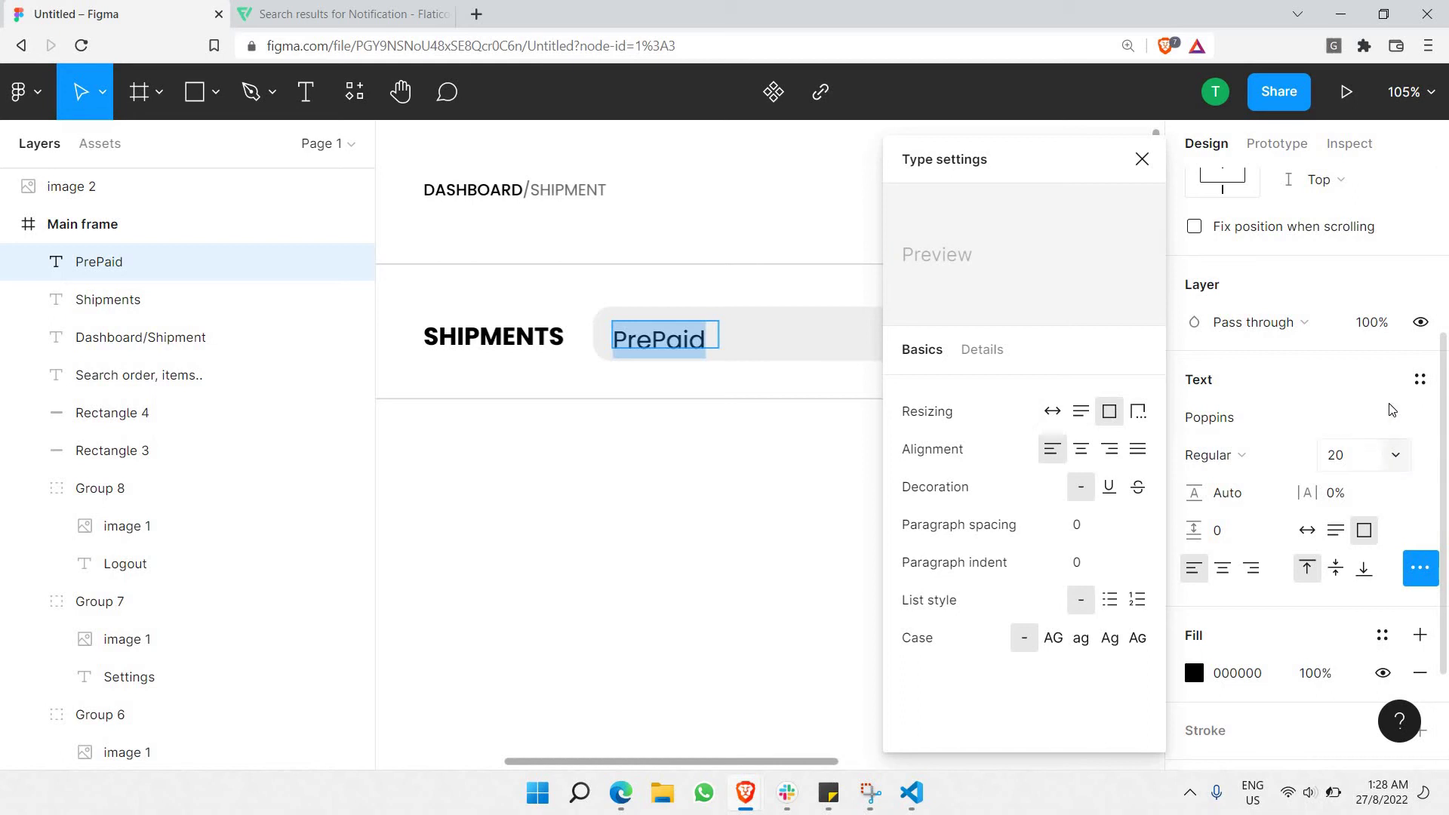
click(1396, 455)
click(1364, 400)
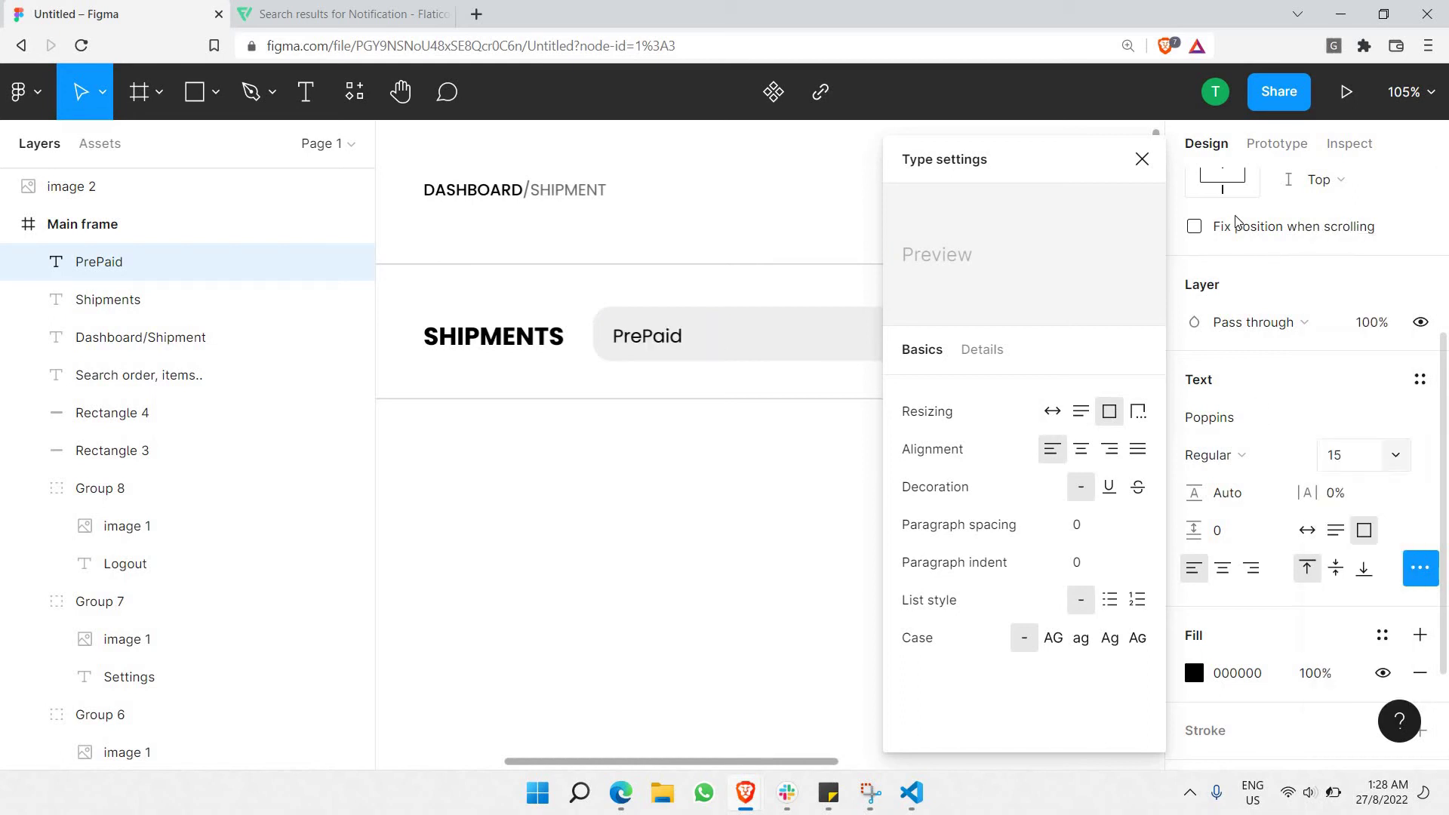
click(1142, 160)
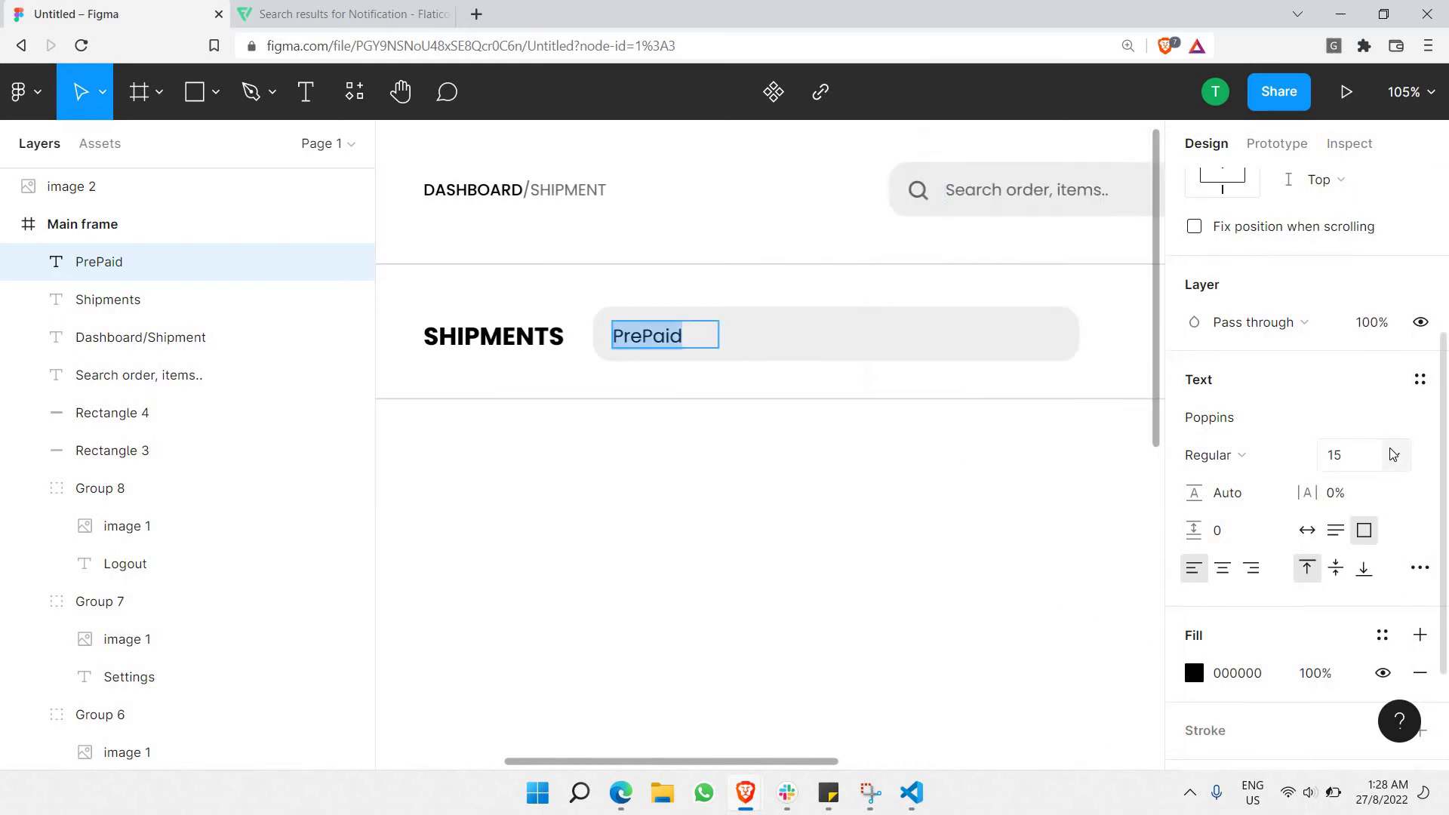
click(1394, 454)
click(1377, 387)
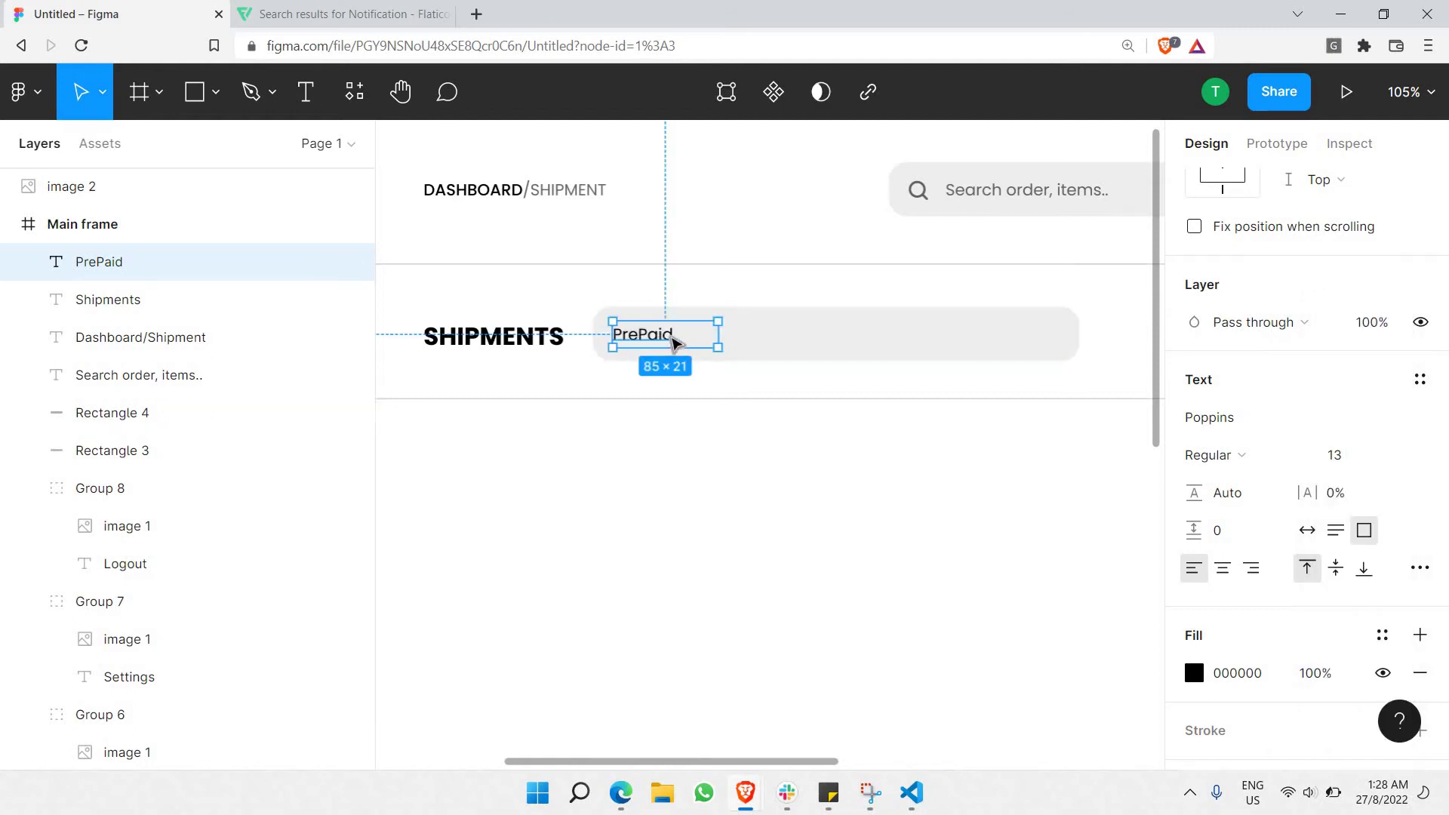
Center-align PrePaid and paste a copy at the pill's right end, retyped as 'Completed'.
drag(661, 339, 652, 341)
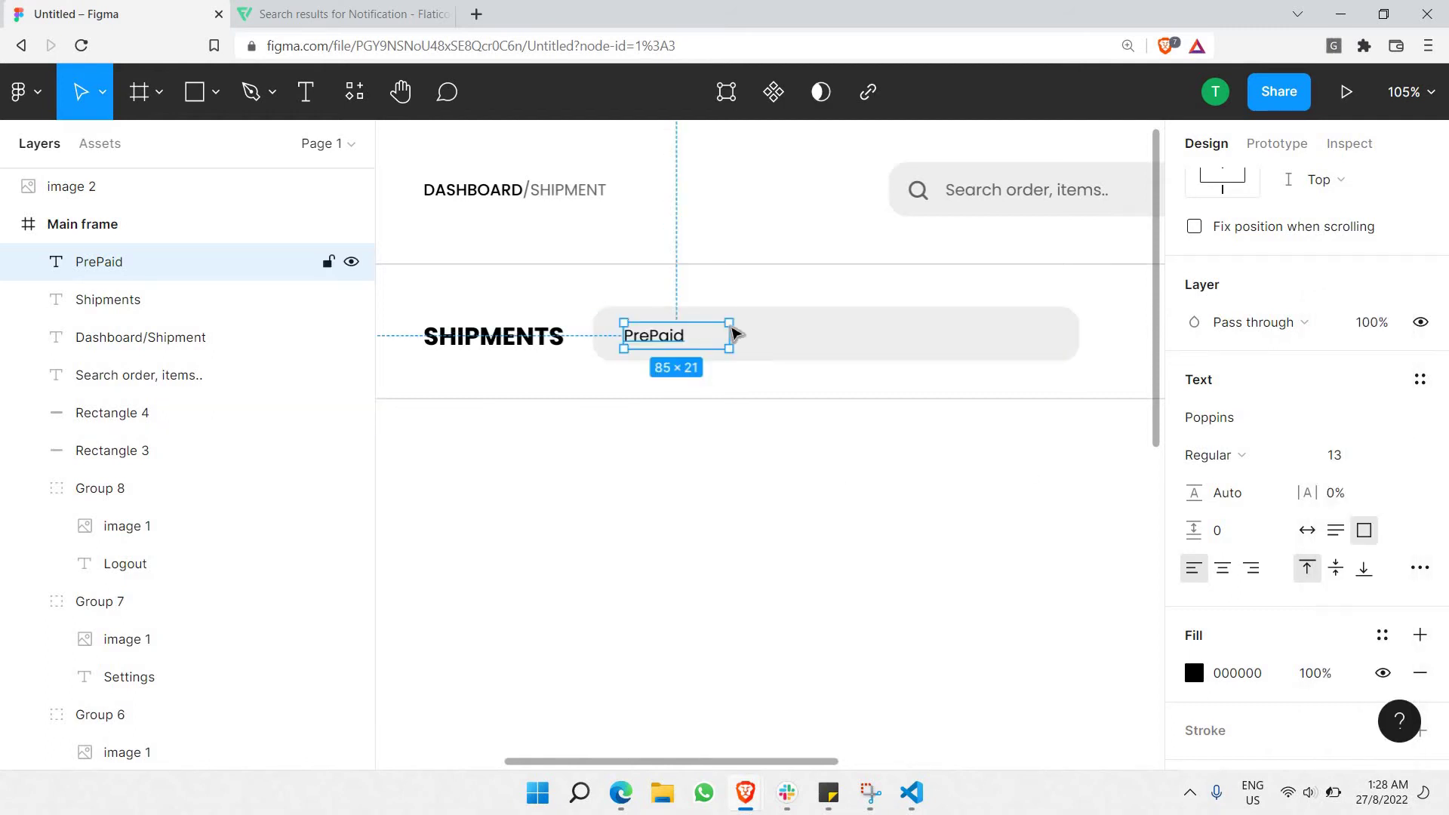
double_click(675, 339)
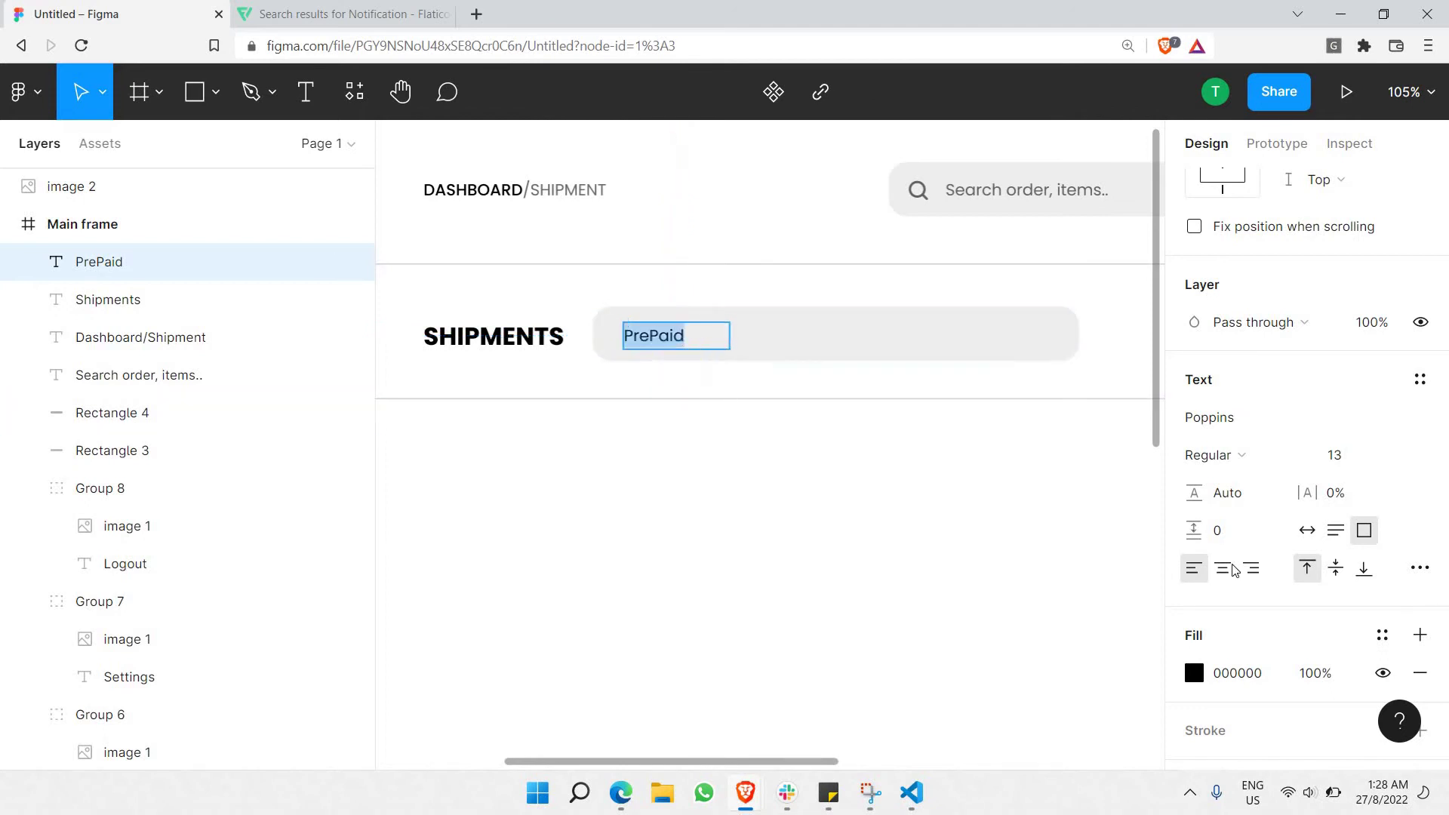
click(719, 422)
drag(686, 339, 1000, 337)
key(ctrl+v)
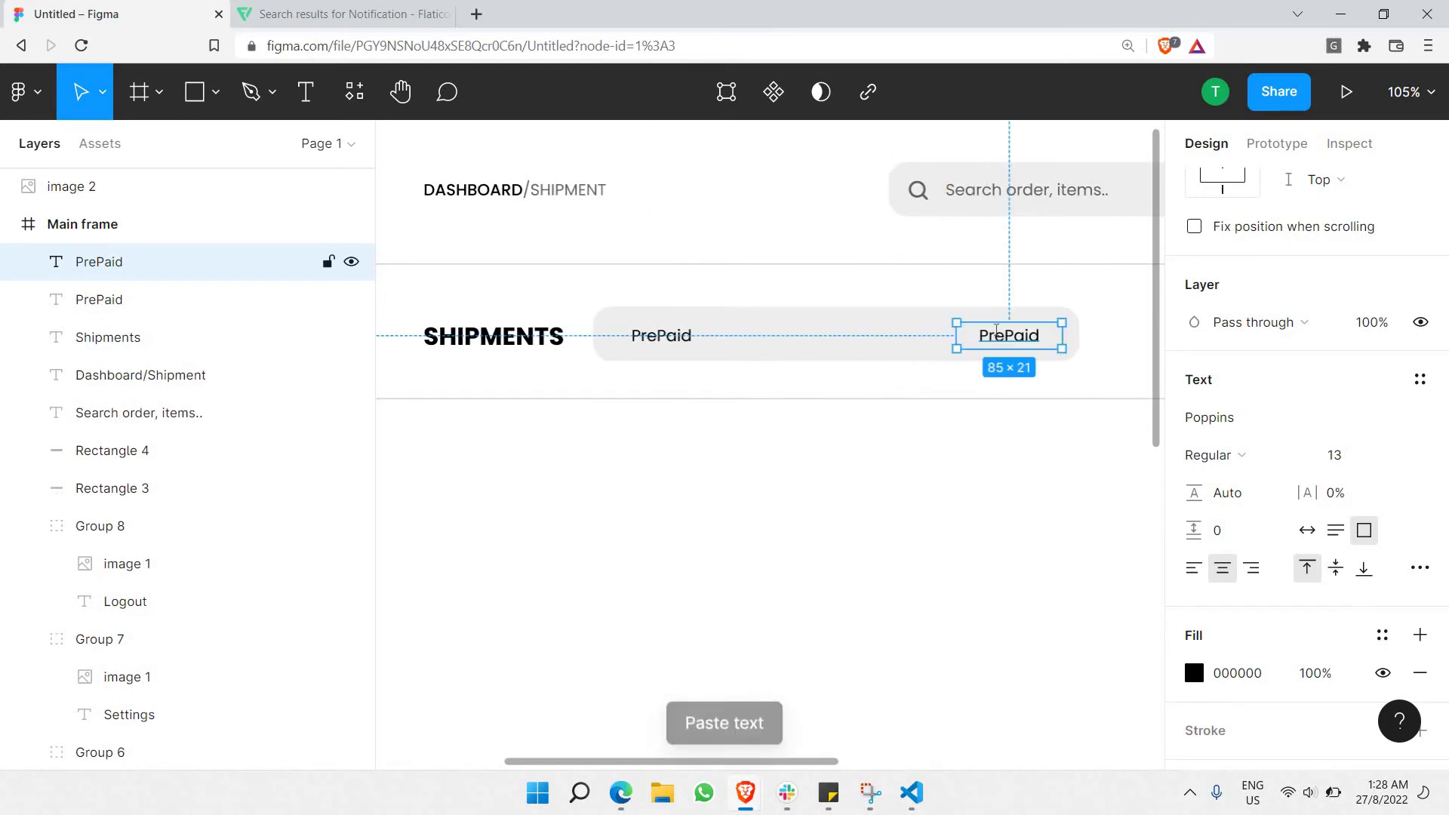
double_click(998, 337)
text(C)
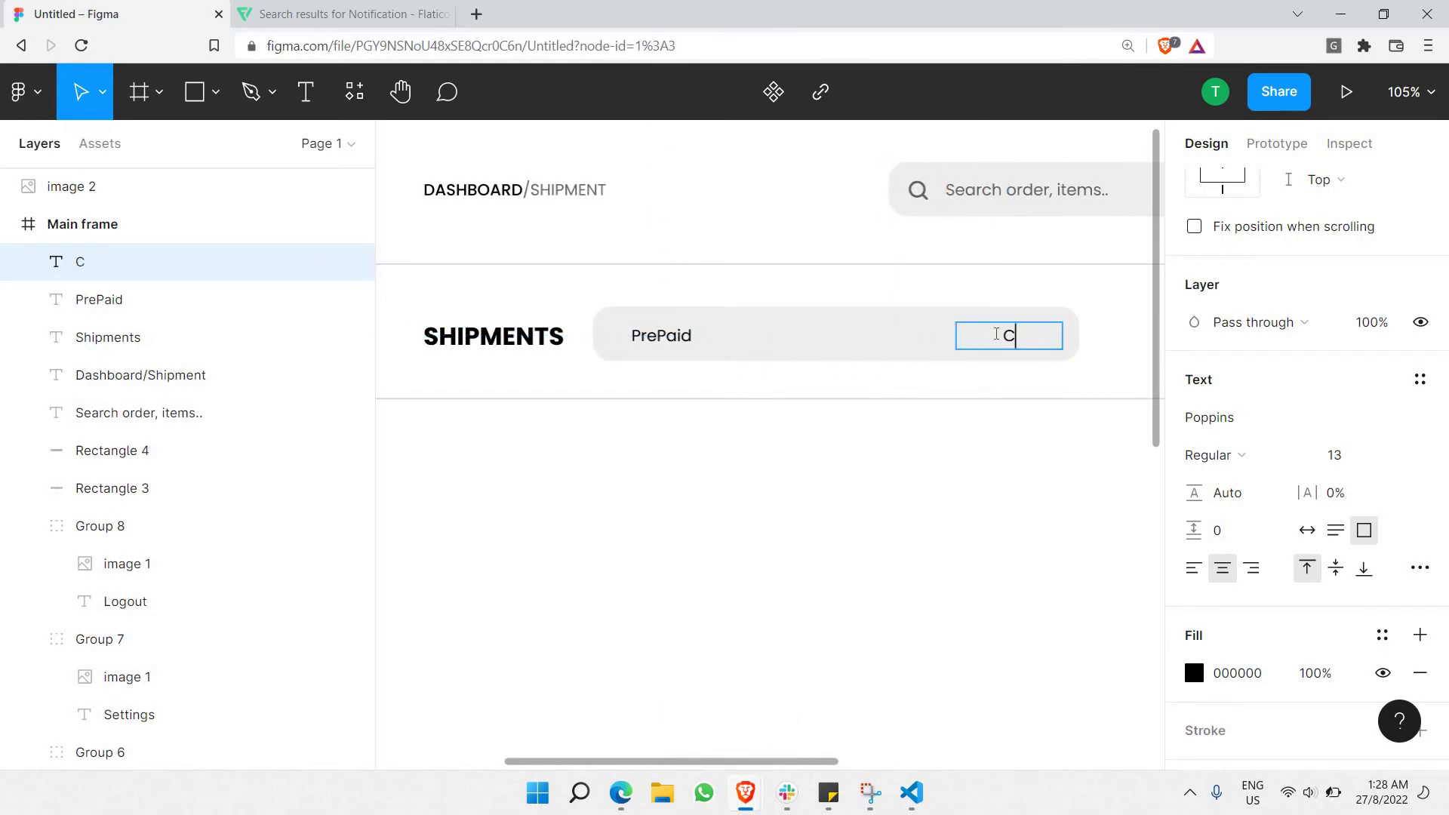
text(ompleted)
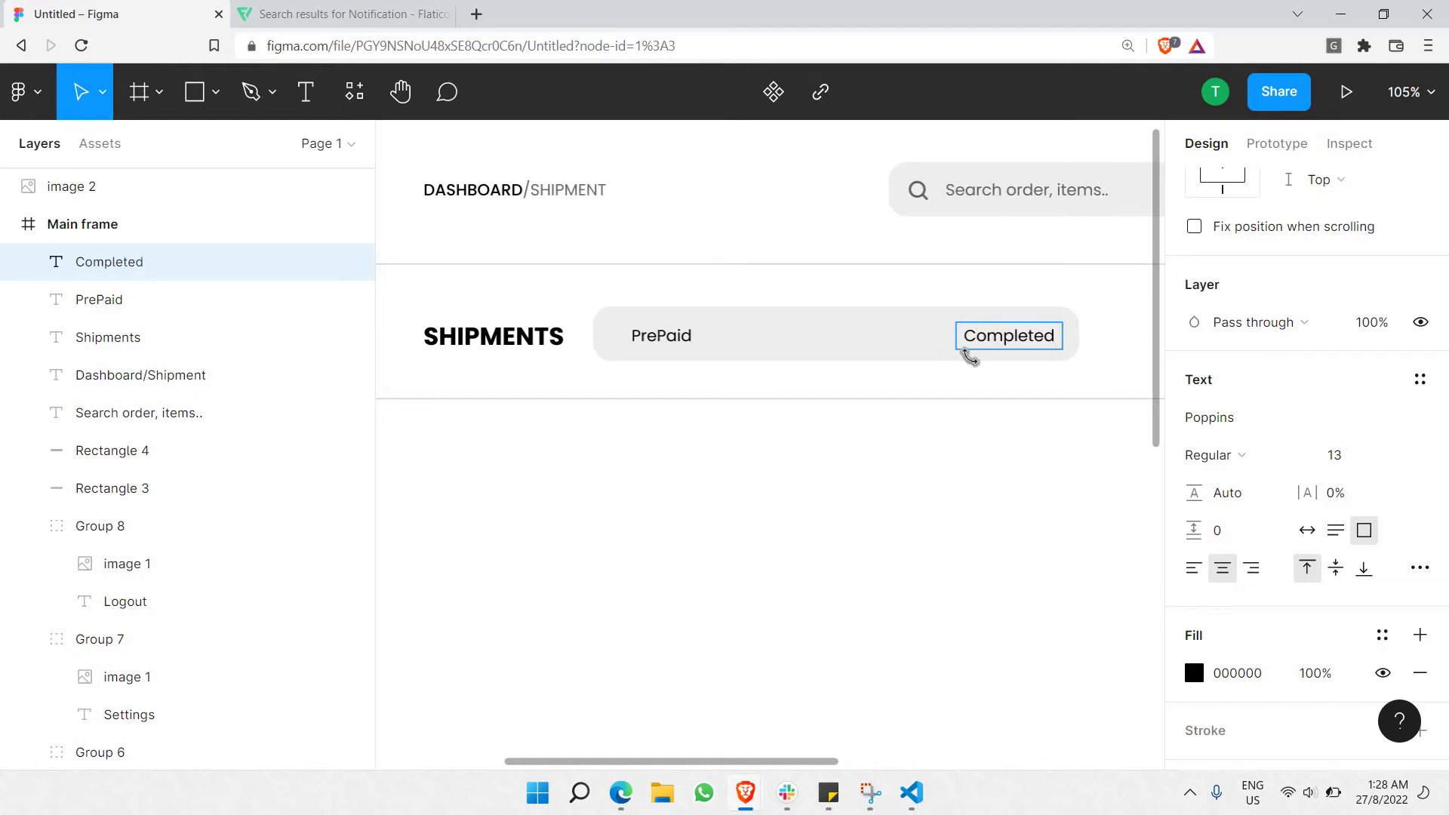
key(Escape)
key(Escape)
Nudge Completed slightly left and narrow the grey pill to 375 px wide.
click(1011, 349)
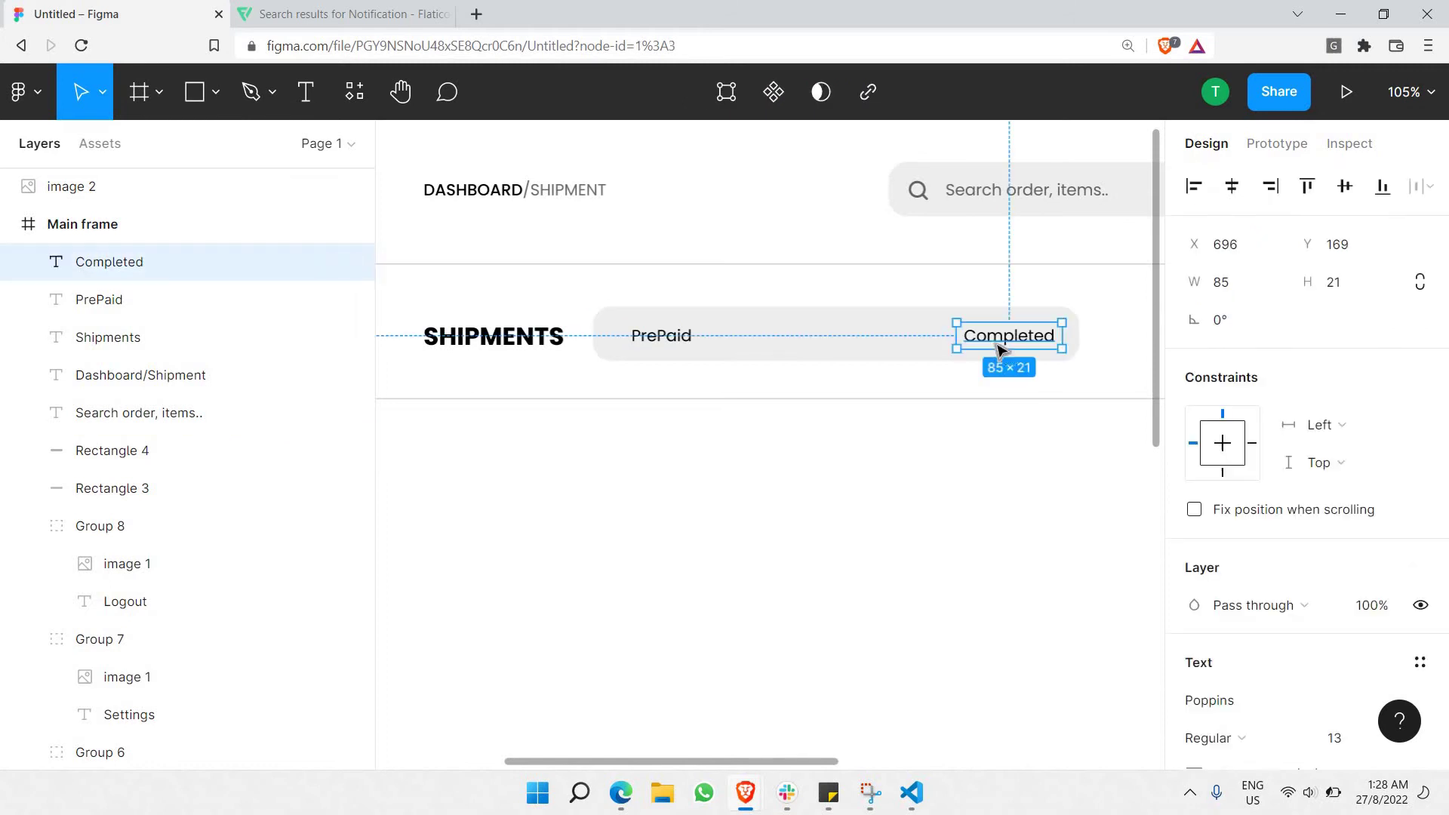
key(shift+Left)
key(shift+Left)
key(shift+Left)
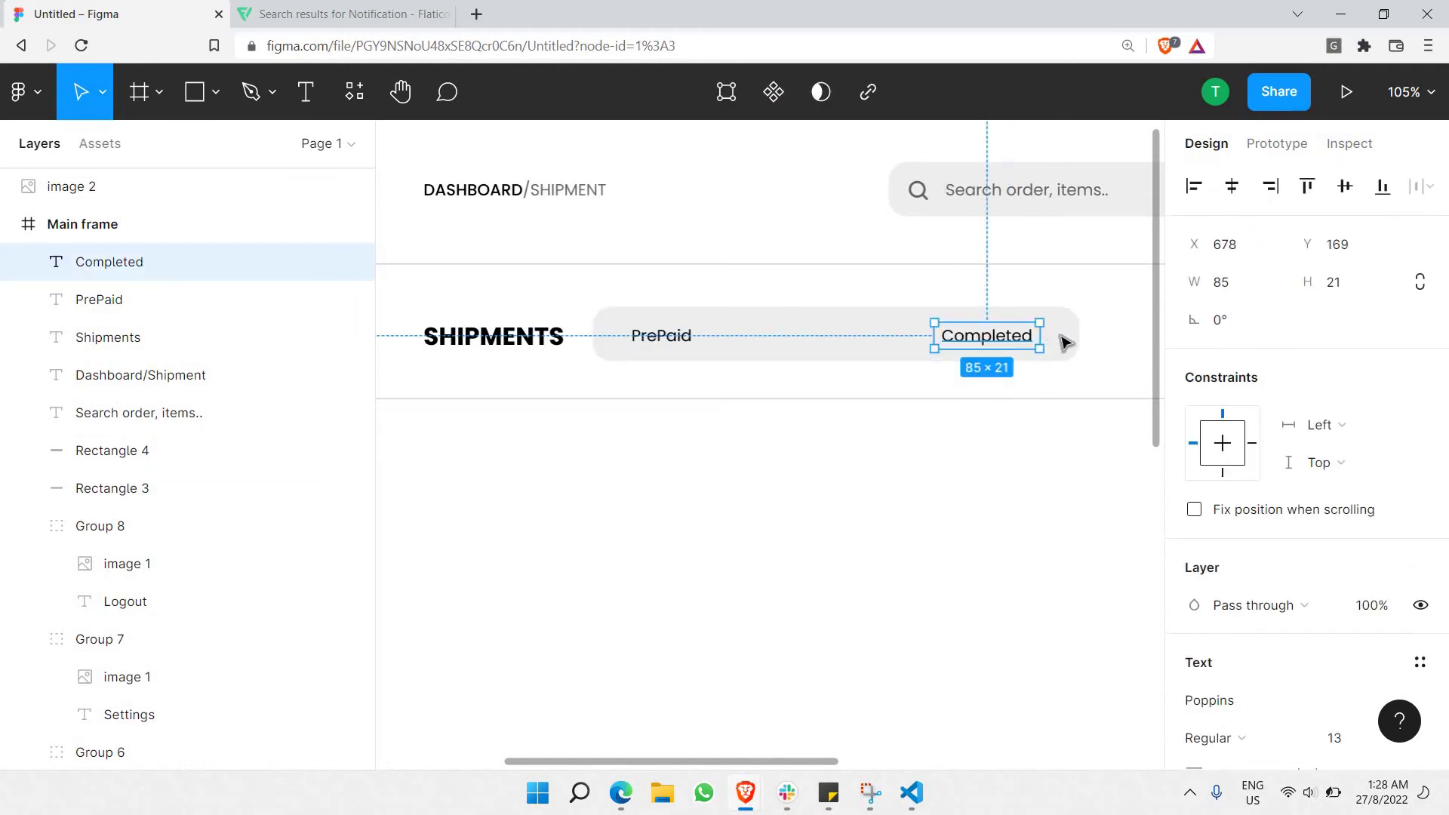
click(1064, 343)
drag(1057, 334, 1055, 332)
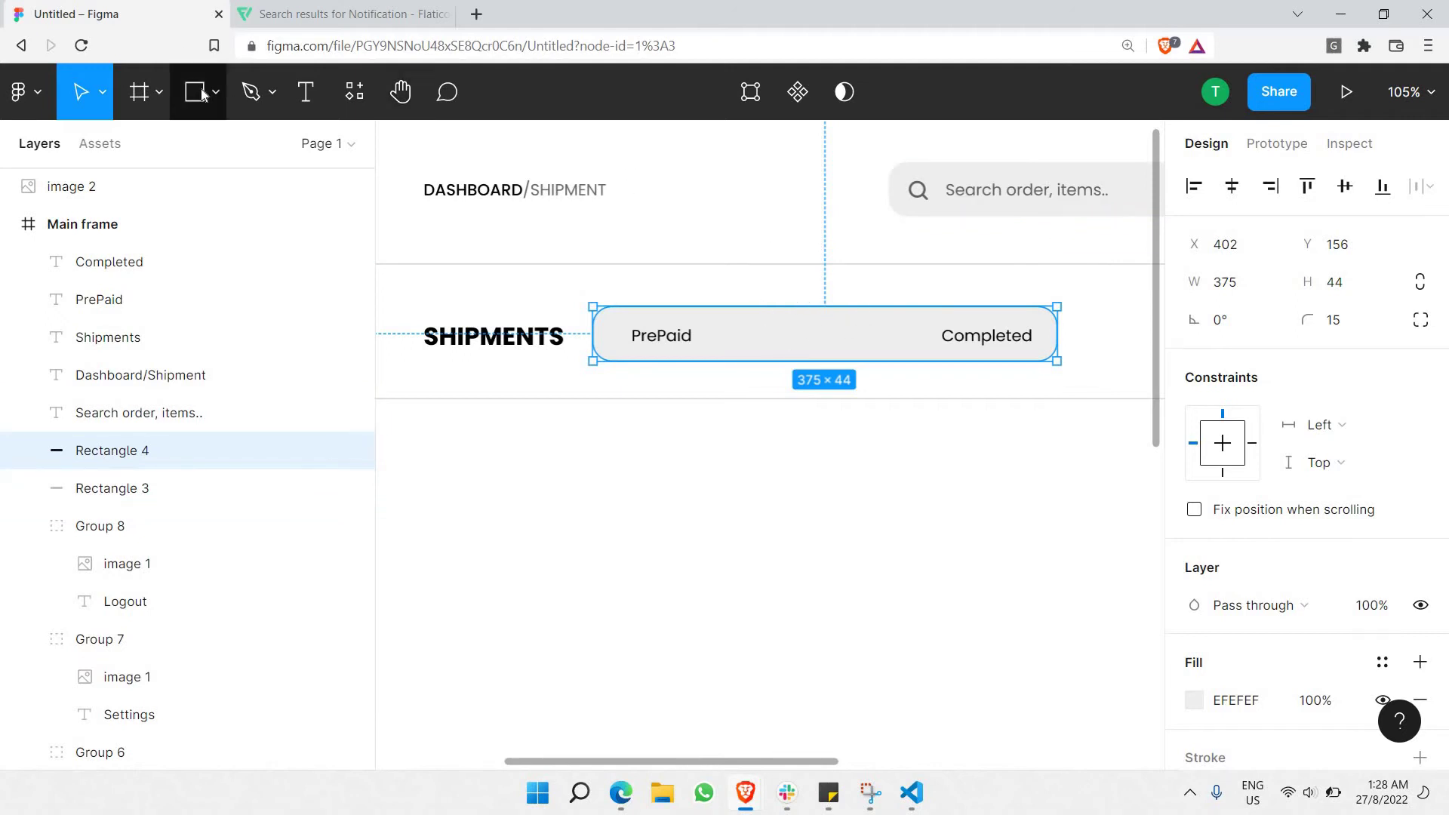
Draw a rectangle between PrePaid and Completed with white FFFFFF fill and corner radius 10.
key(r)
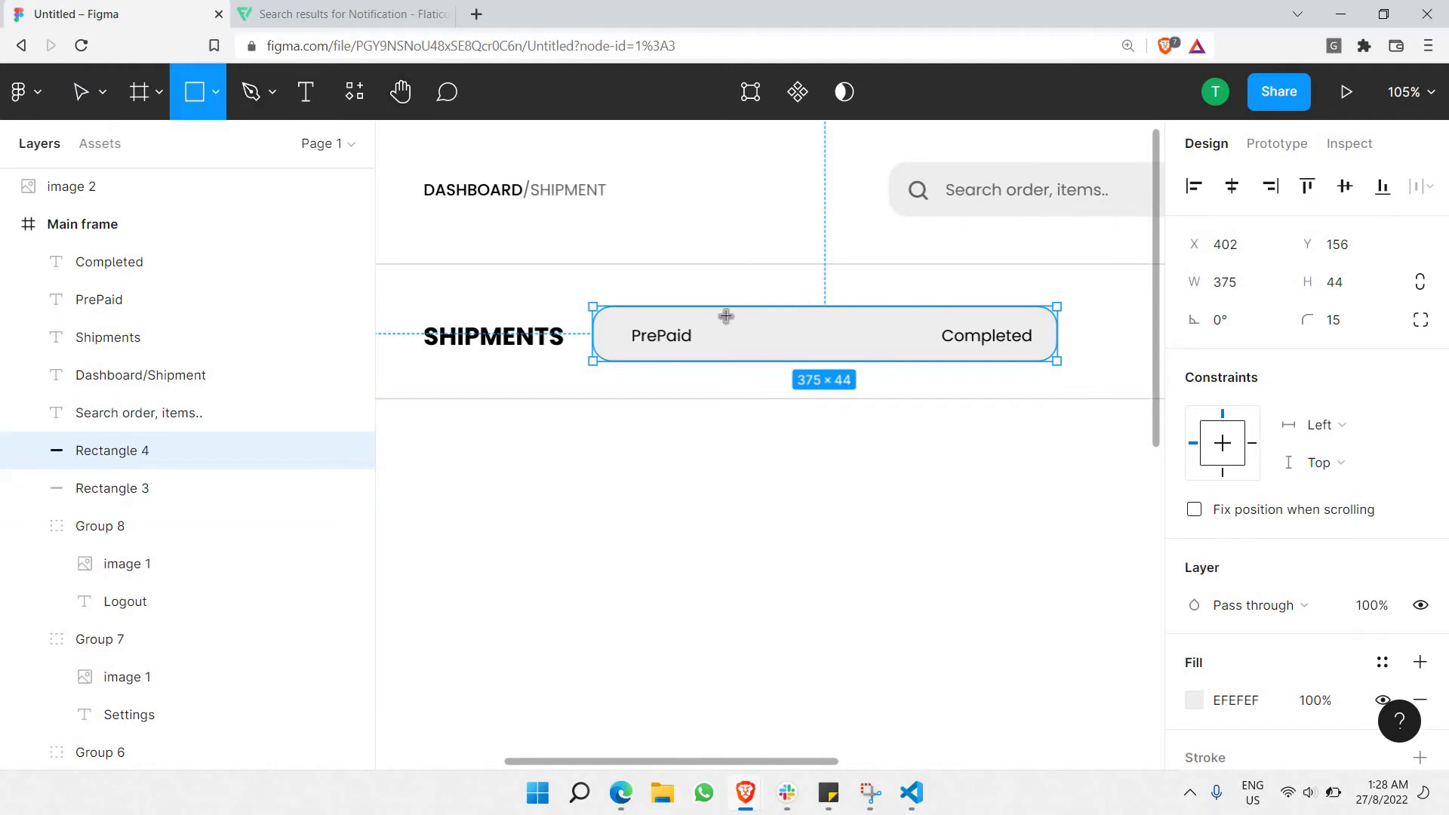
mouse_move(720, 314)
mouse_down()
mouse_move(934, 355)
mouse_move(889, 355)
mouse_up()
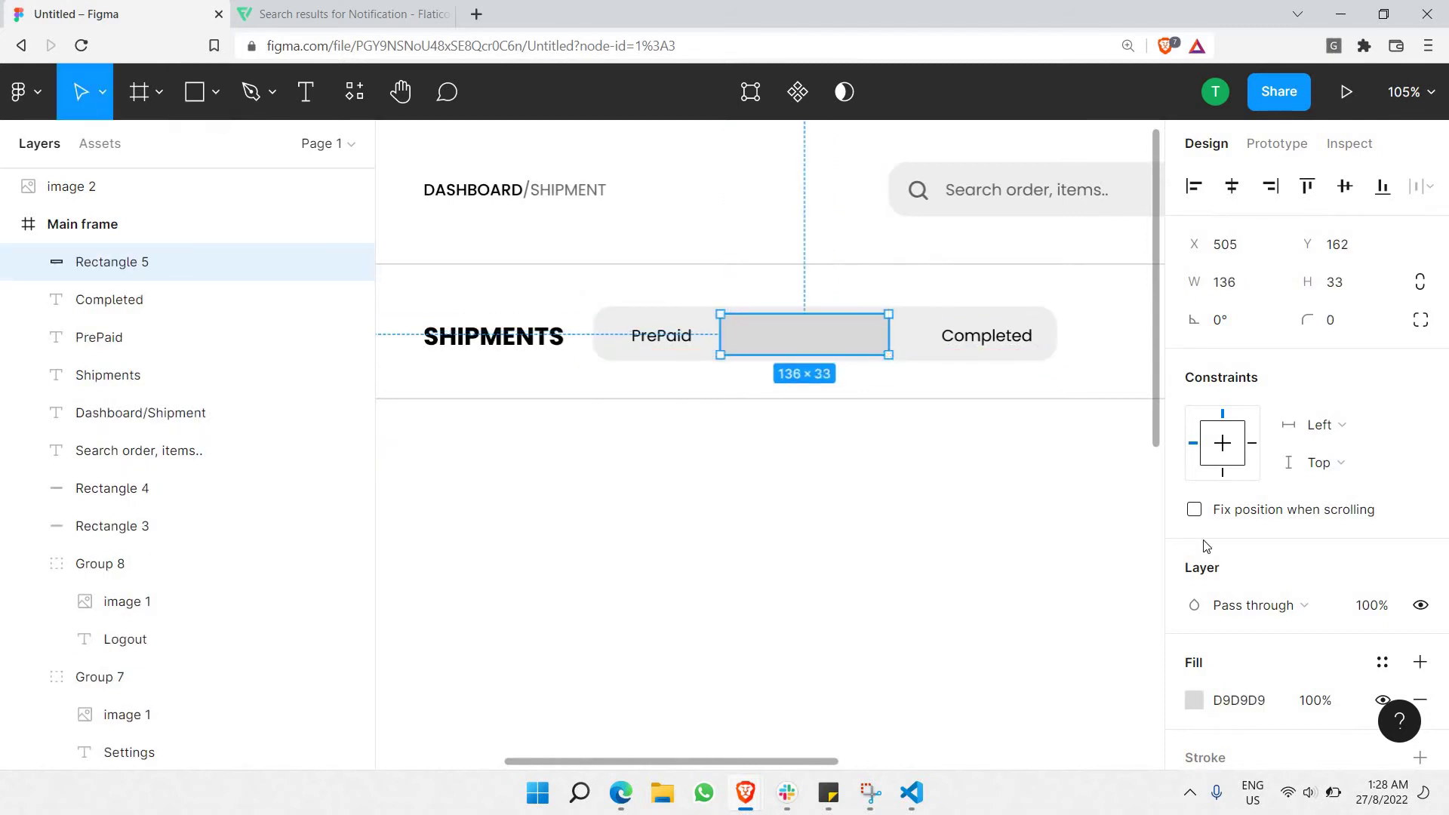
click(1205, 701)
click(1195, 699)
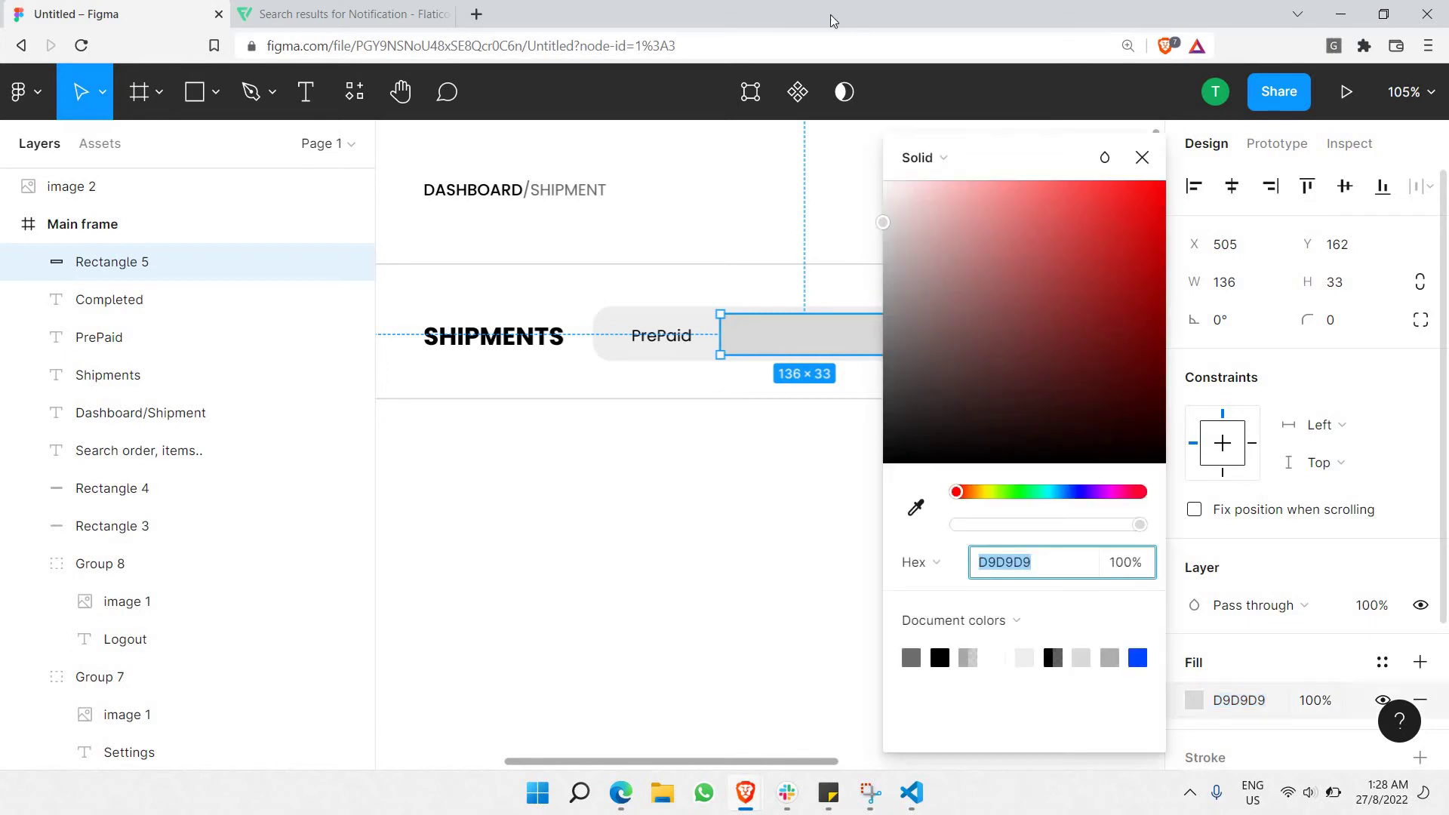
drag(971, 291, 883, 180)
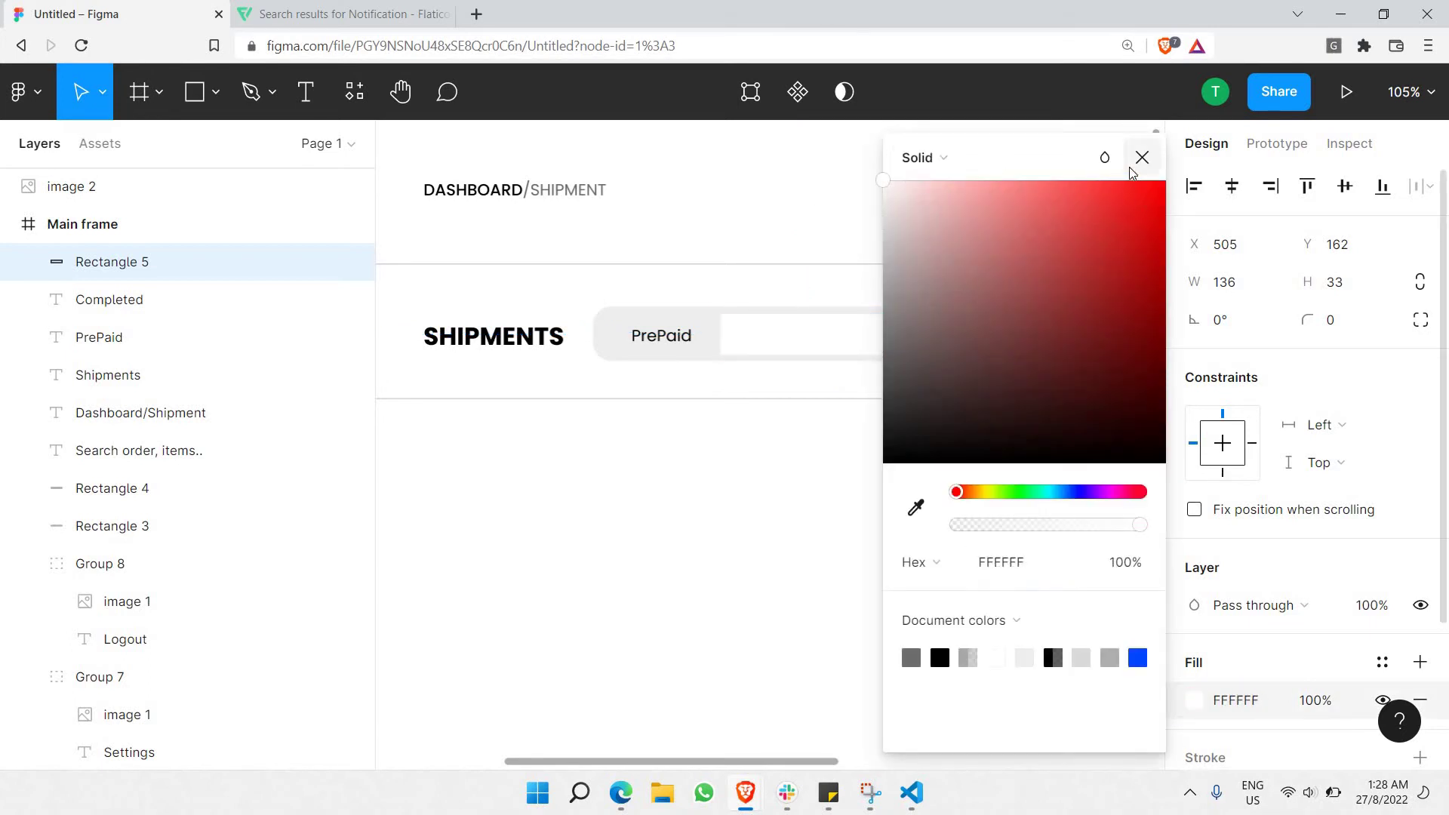
click(1391, 404)
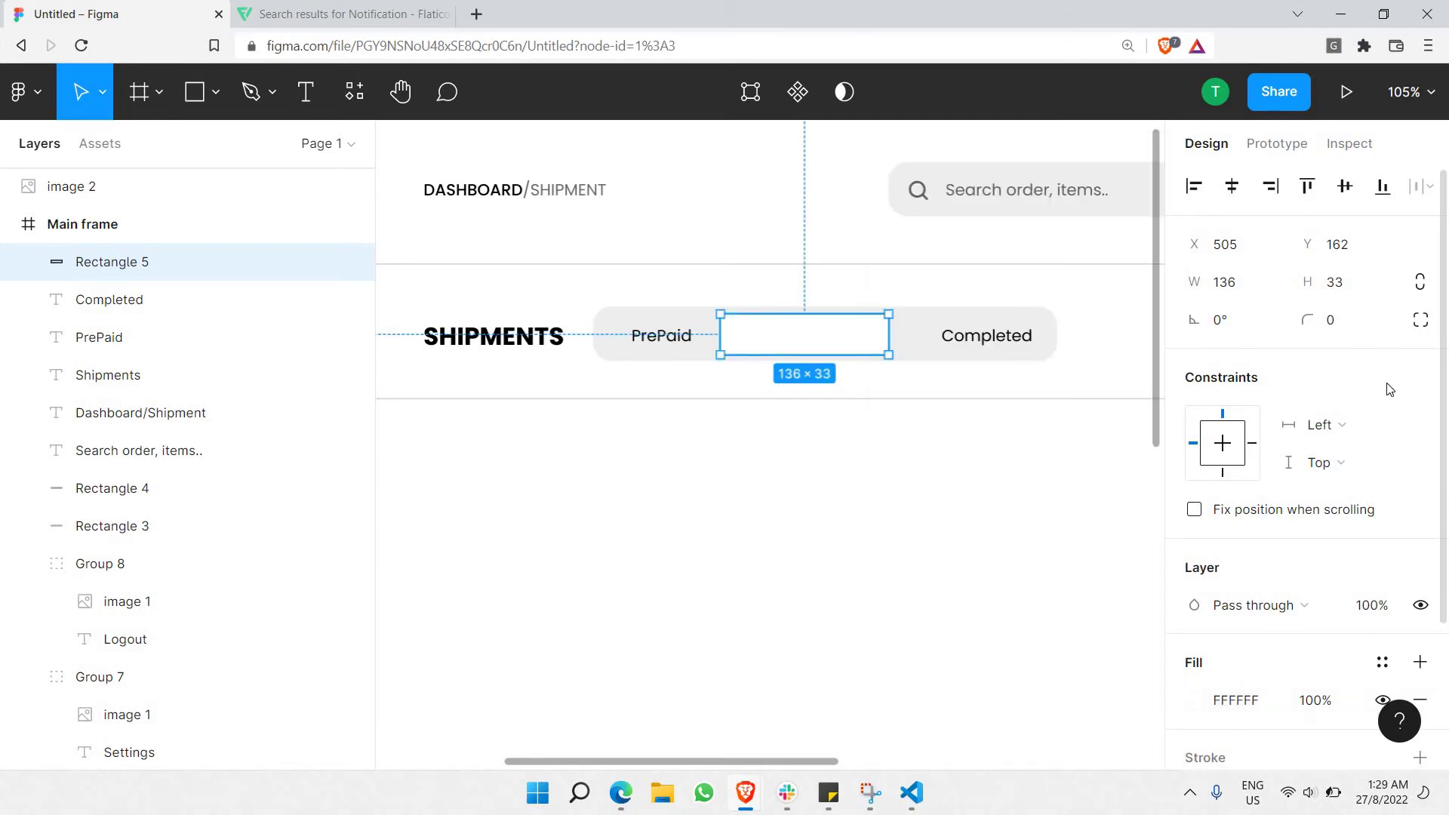
click(1333, 332)
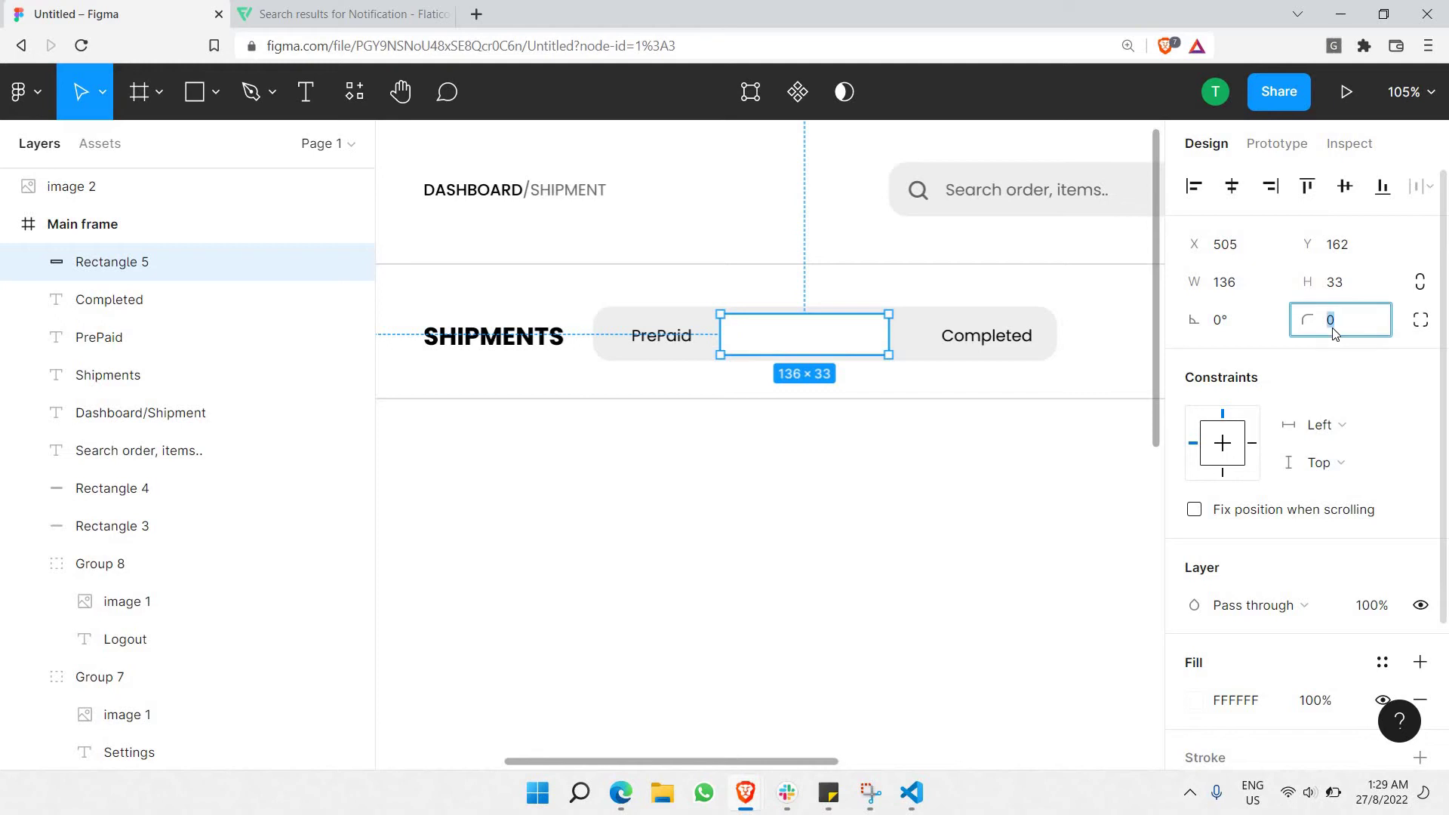
key(Return)
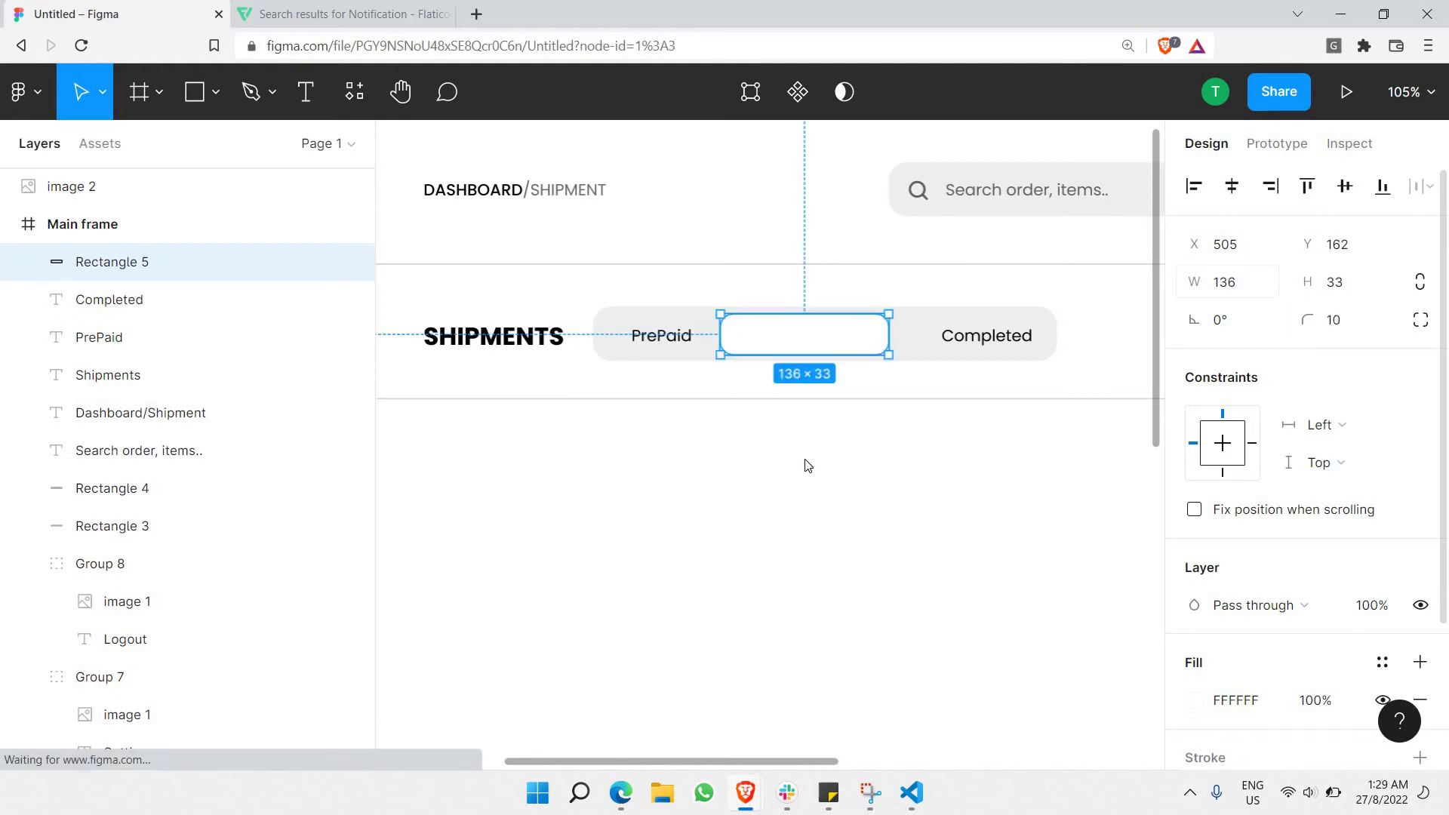
Give the white tab a Drop shadow with blur 13 and 15% opacity.
click(812, 469)
click(812, 335)
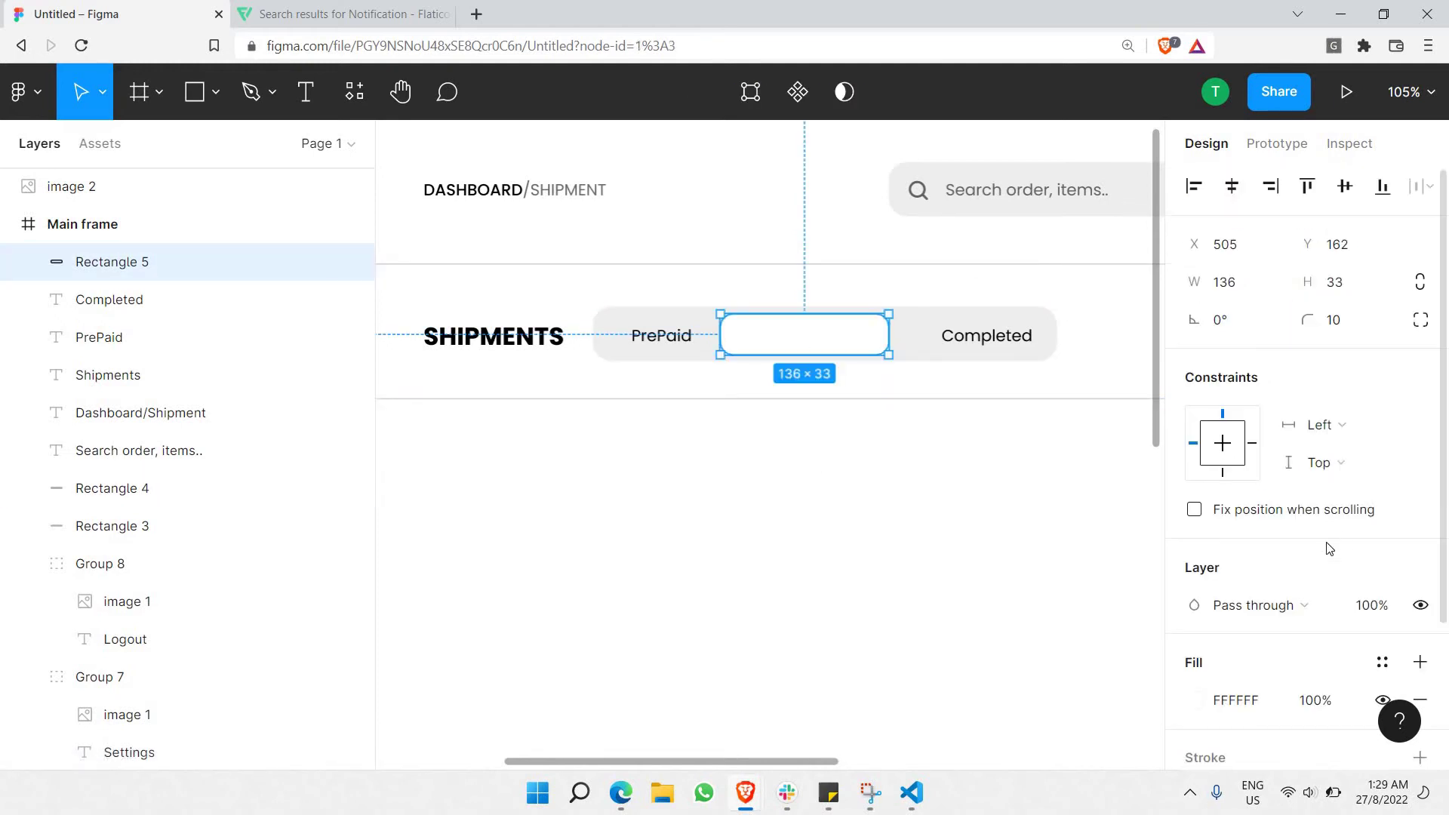
scroll(1326, 548, down, 3)
click(1249, 634)
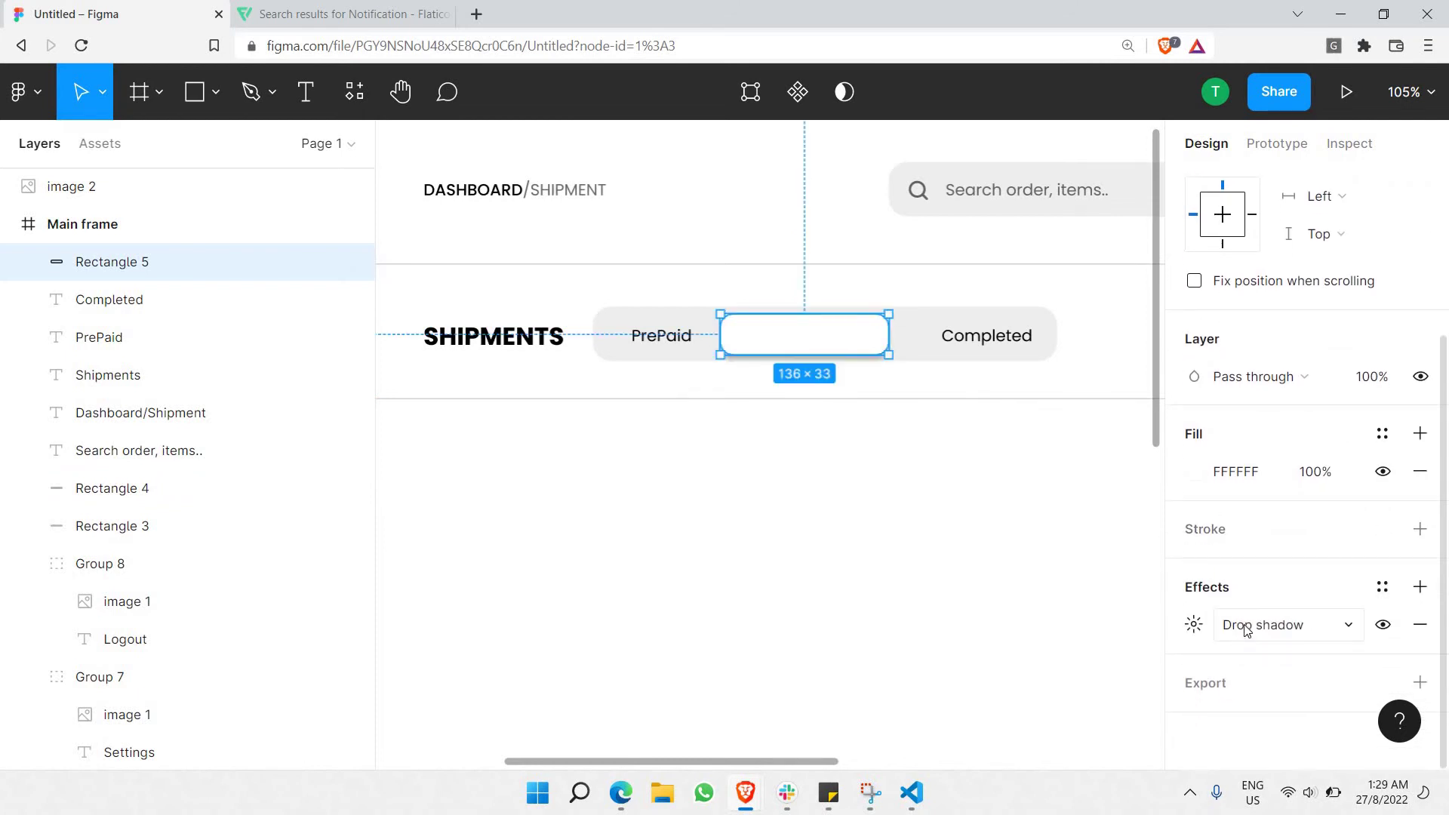
click(1203, 633)
click(1202, 630)
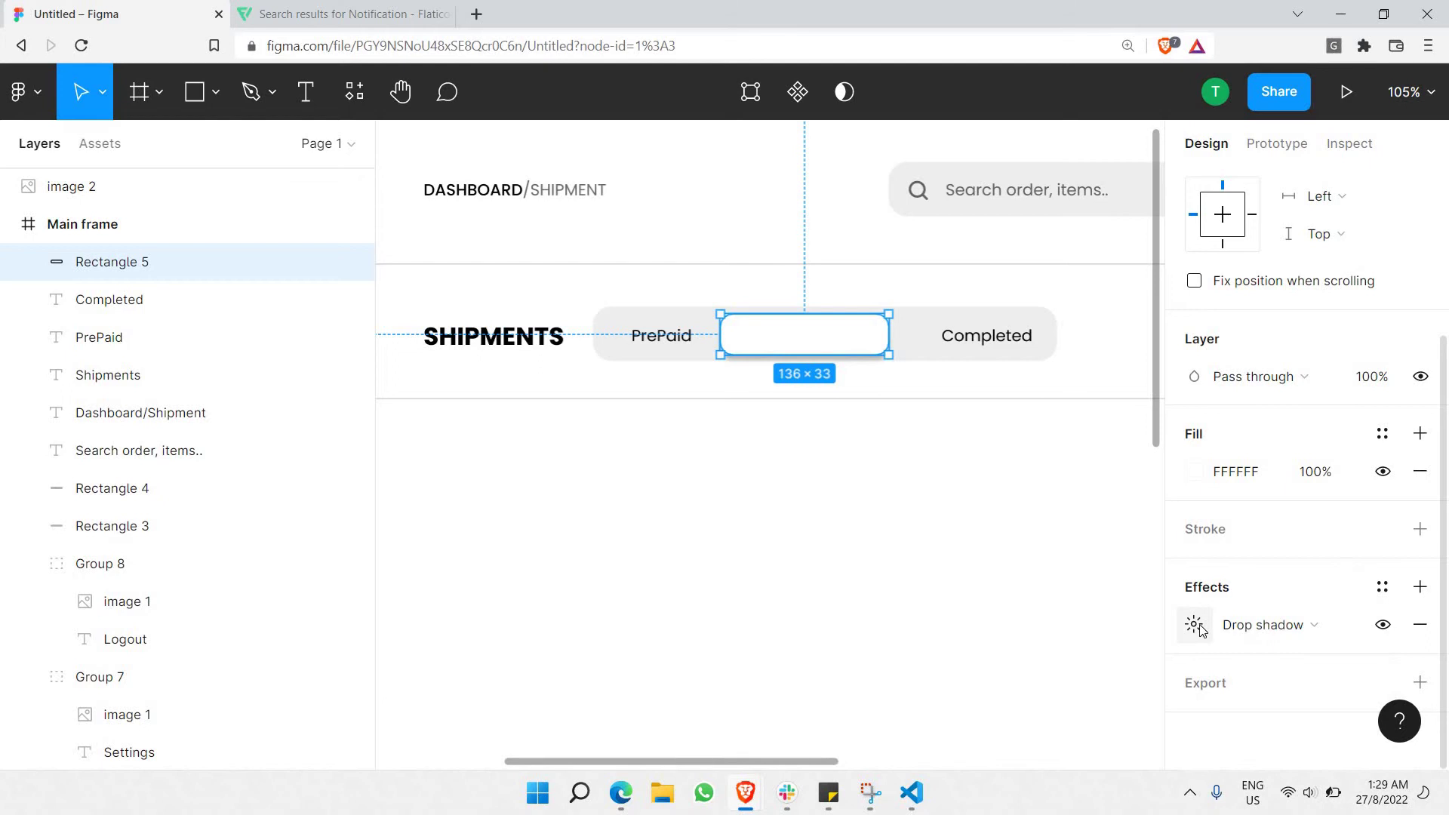
click(1201, 631)
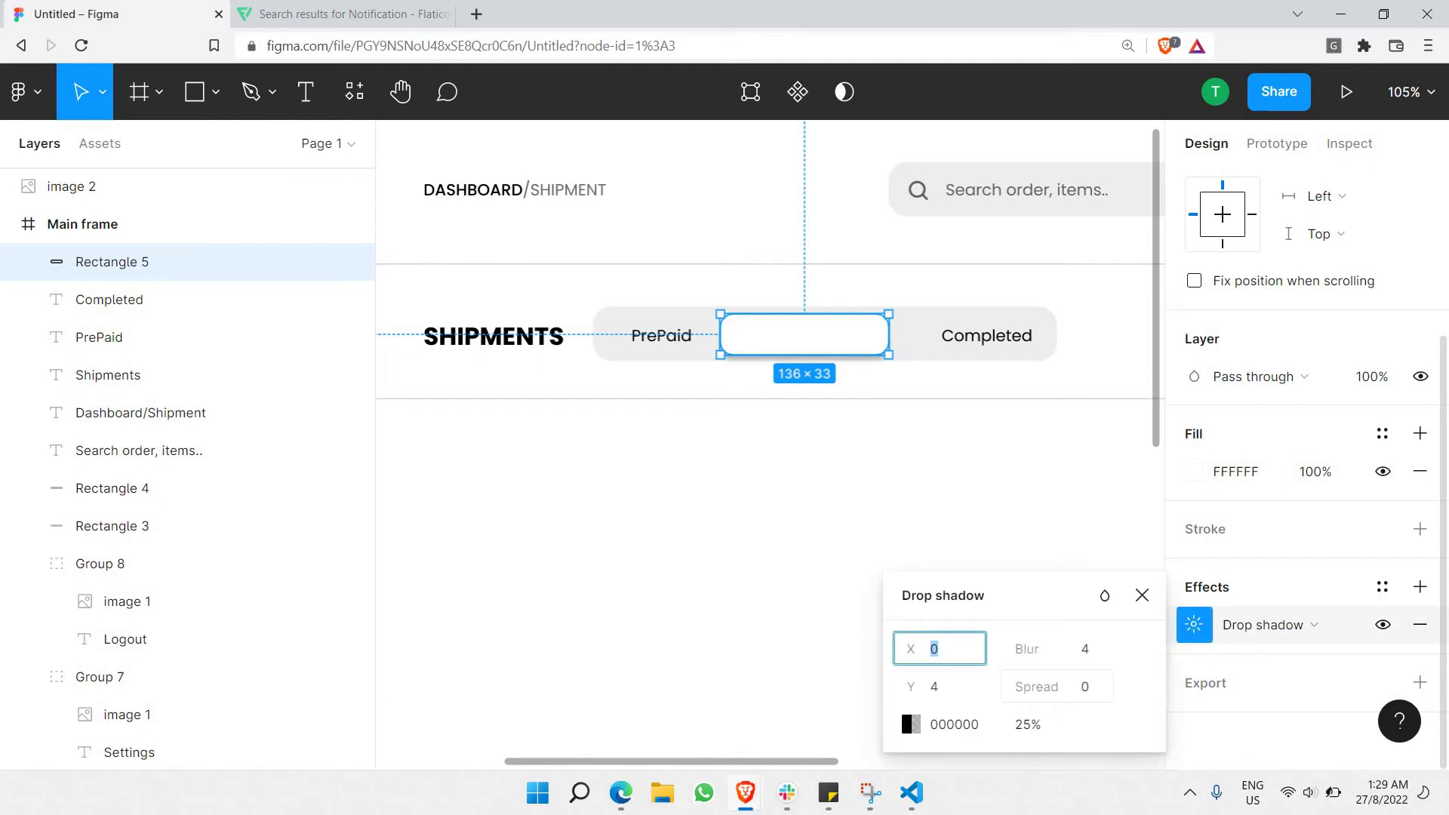
mouse_move(1022, 671)
mouse_down()
mouse_move(1064, 671)
mouse_move(1022, 671)
mouse_up()
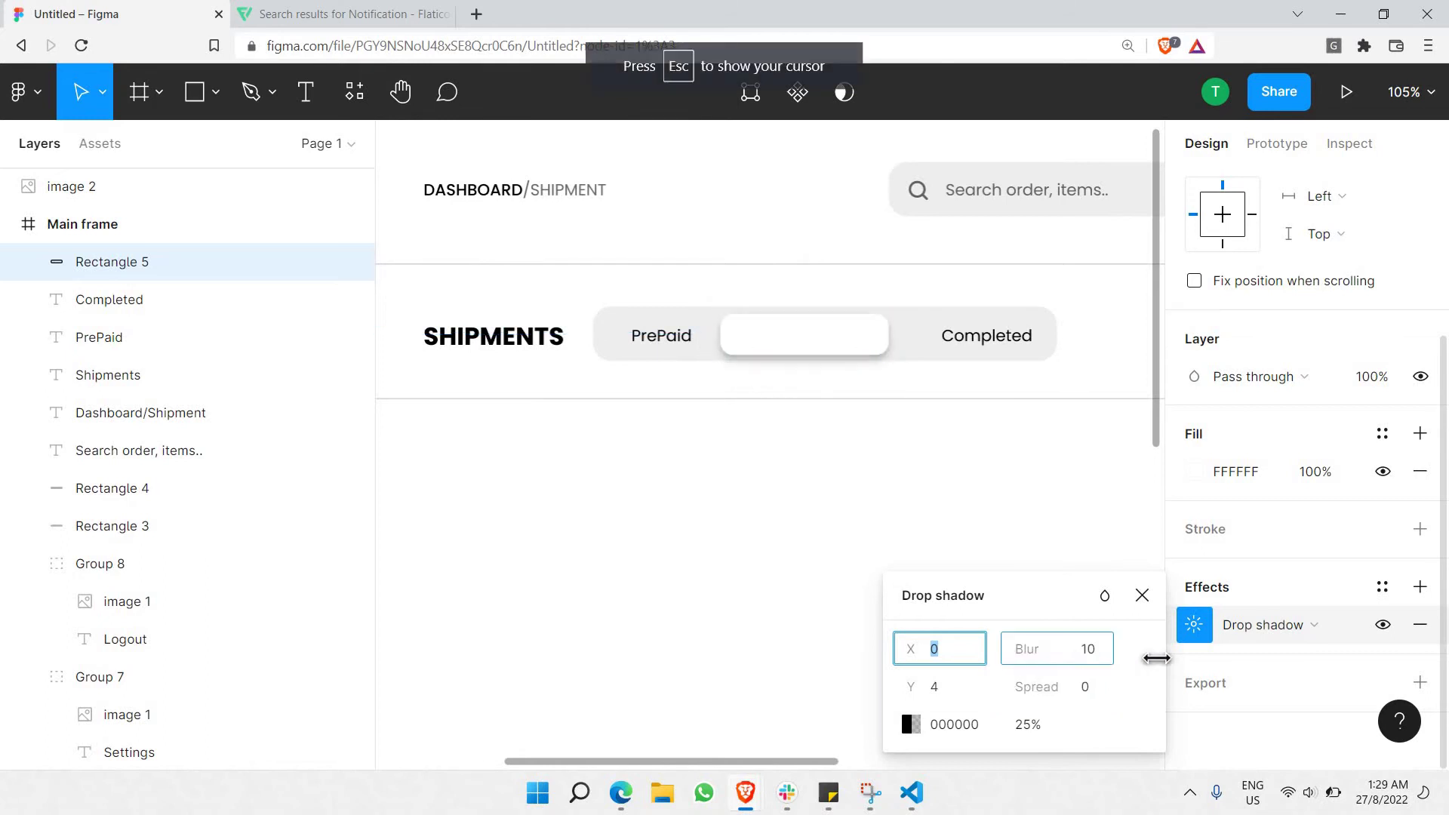
click(1029, 736)
text(10)
key(Return)
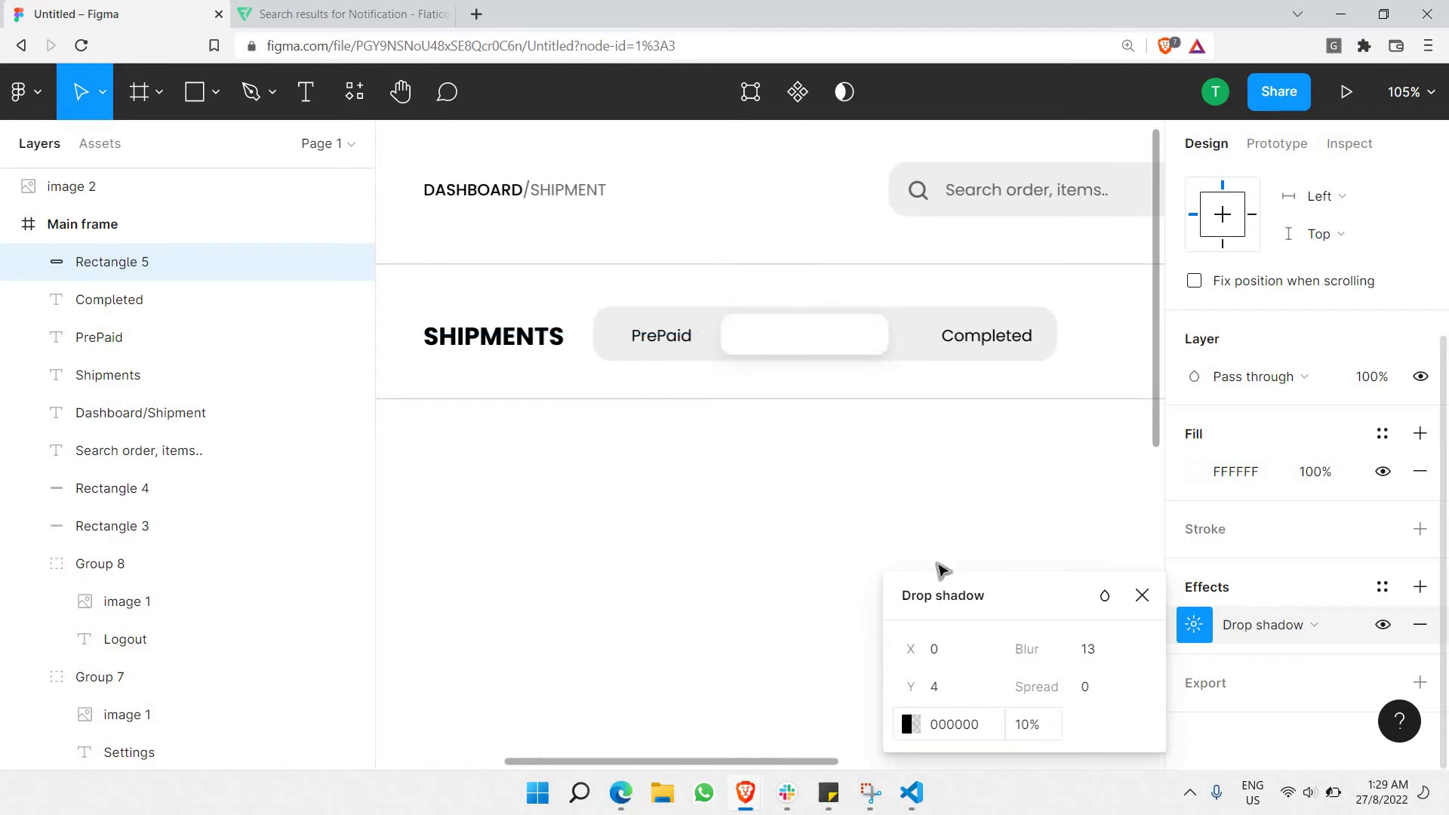
click(1021, 735)
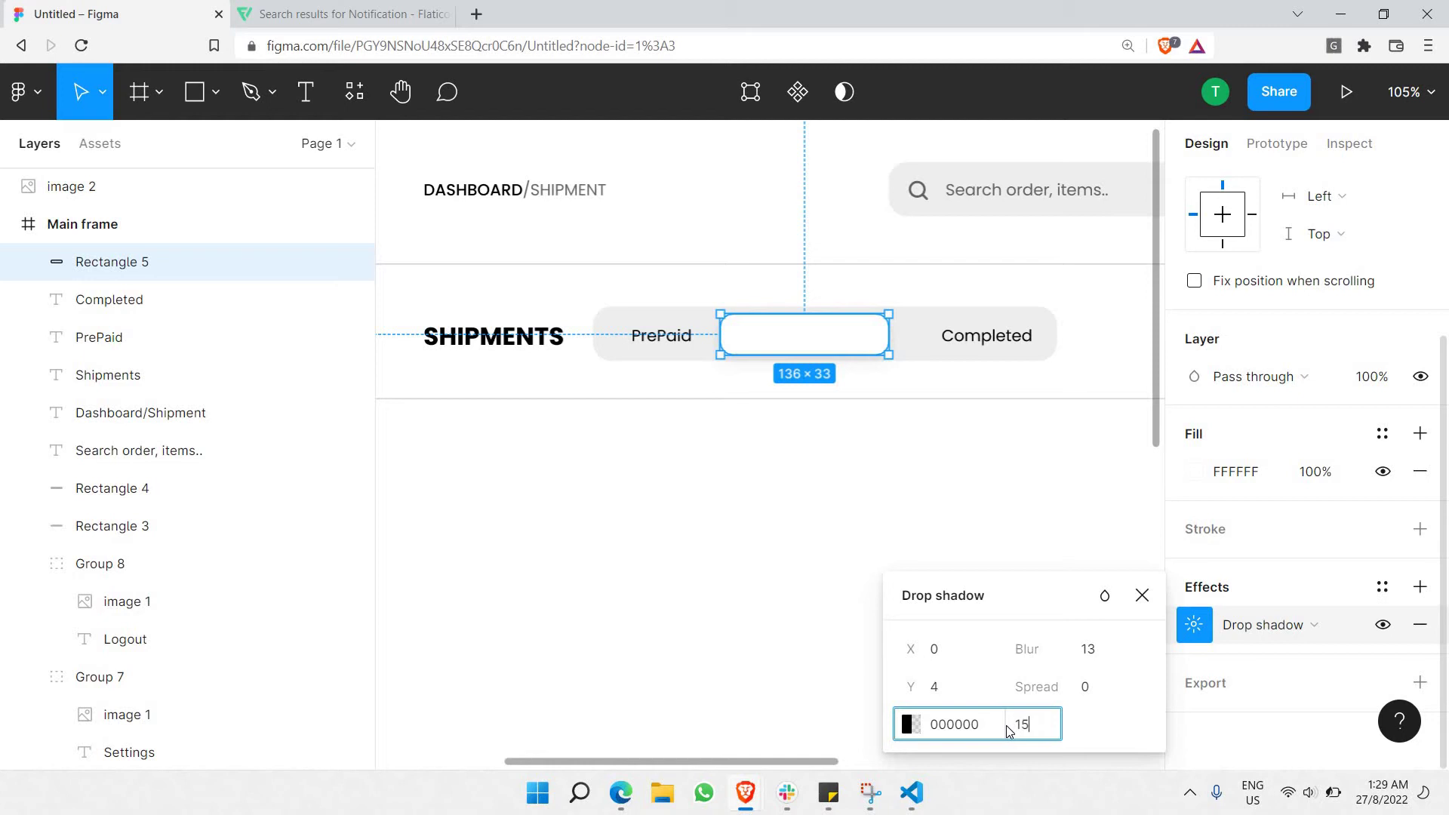
text(15)
key(Return)
click(927, 530)
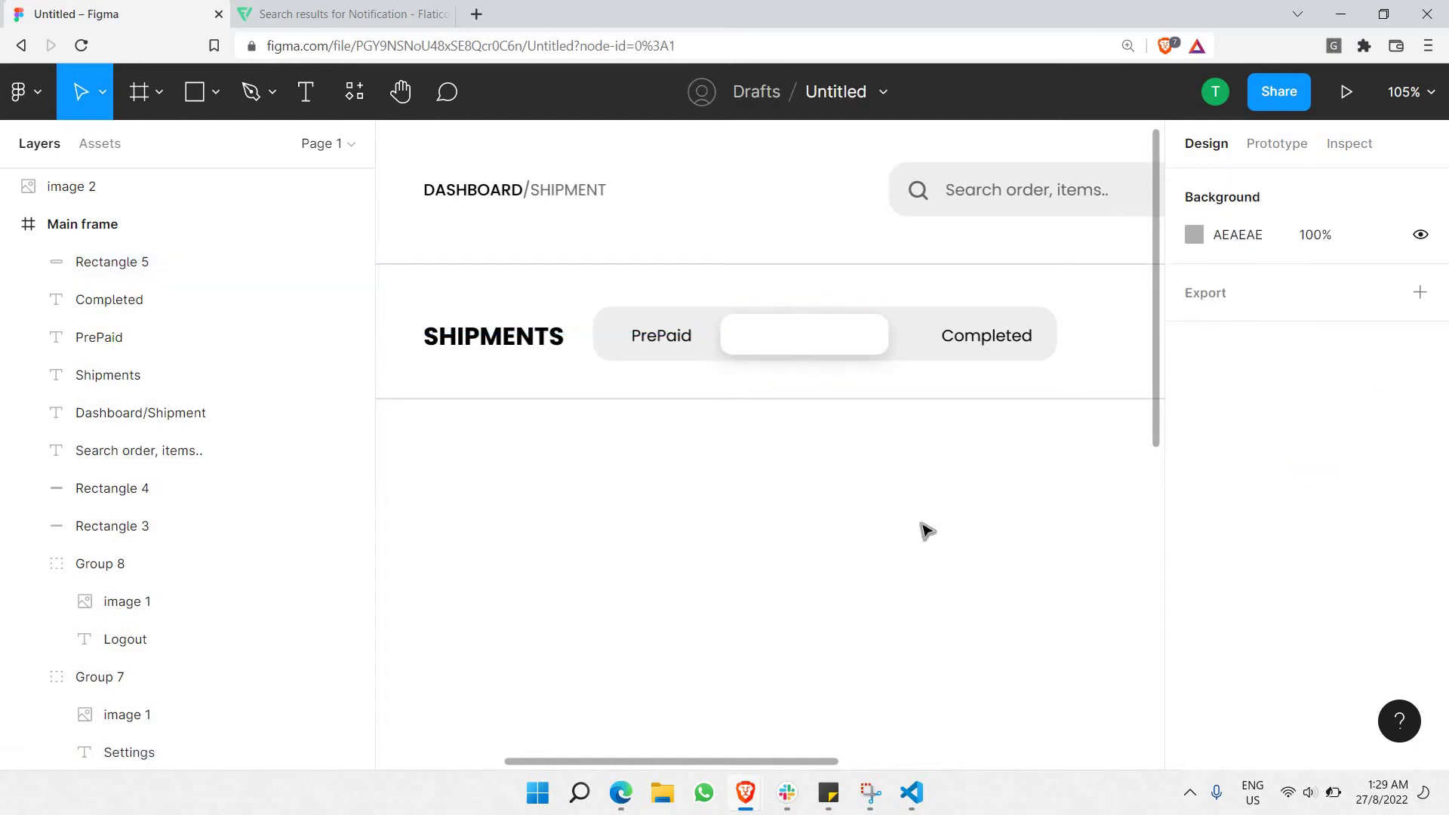
Paste a copy of PrePaid onto the white tab and retype it as 'In Transit'.
click(656, 340)
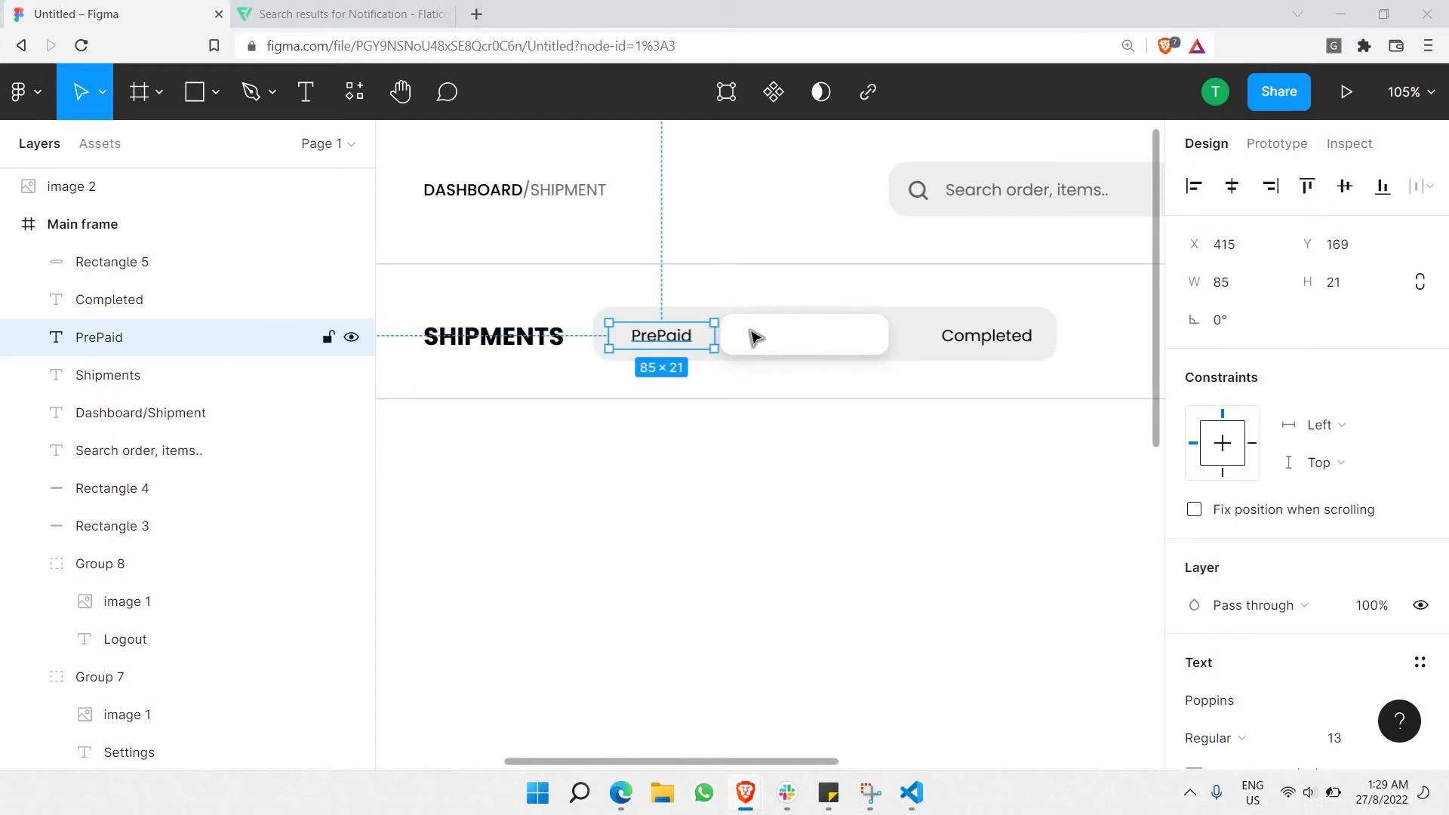
click(750, 336)
key(super+n)
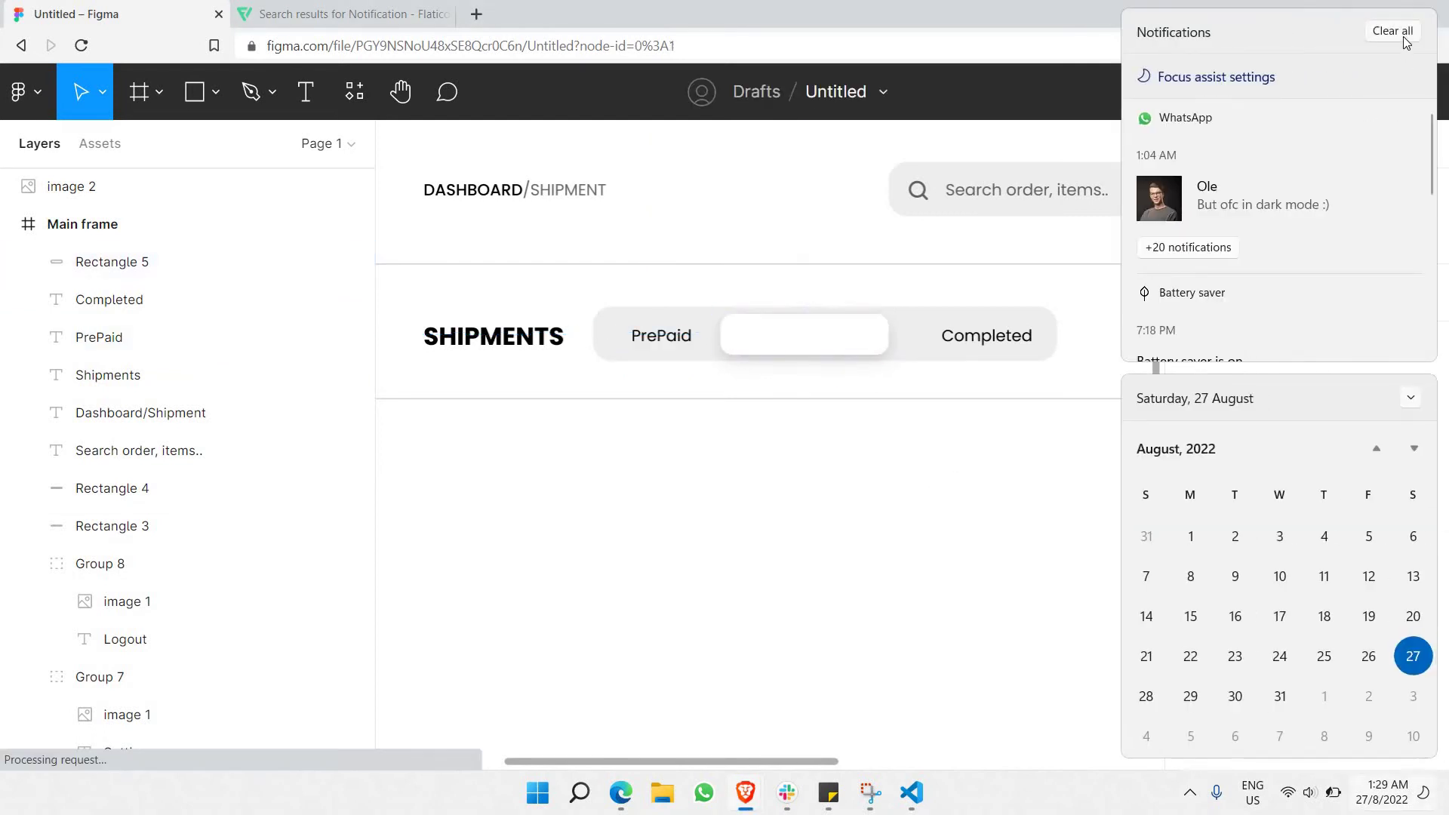
click(1392, 31)
click(803, 345)
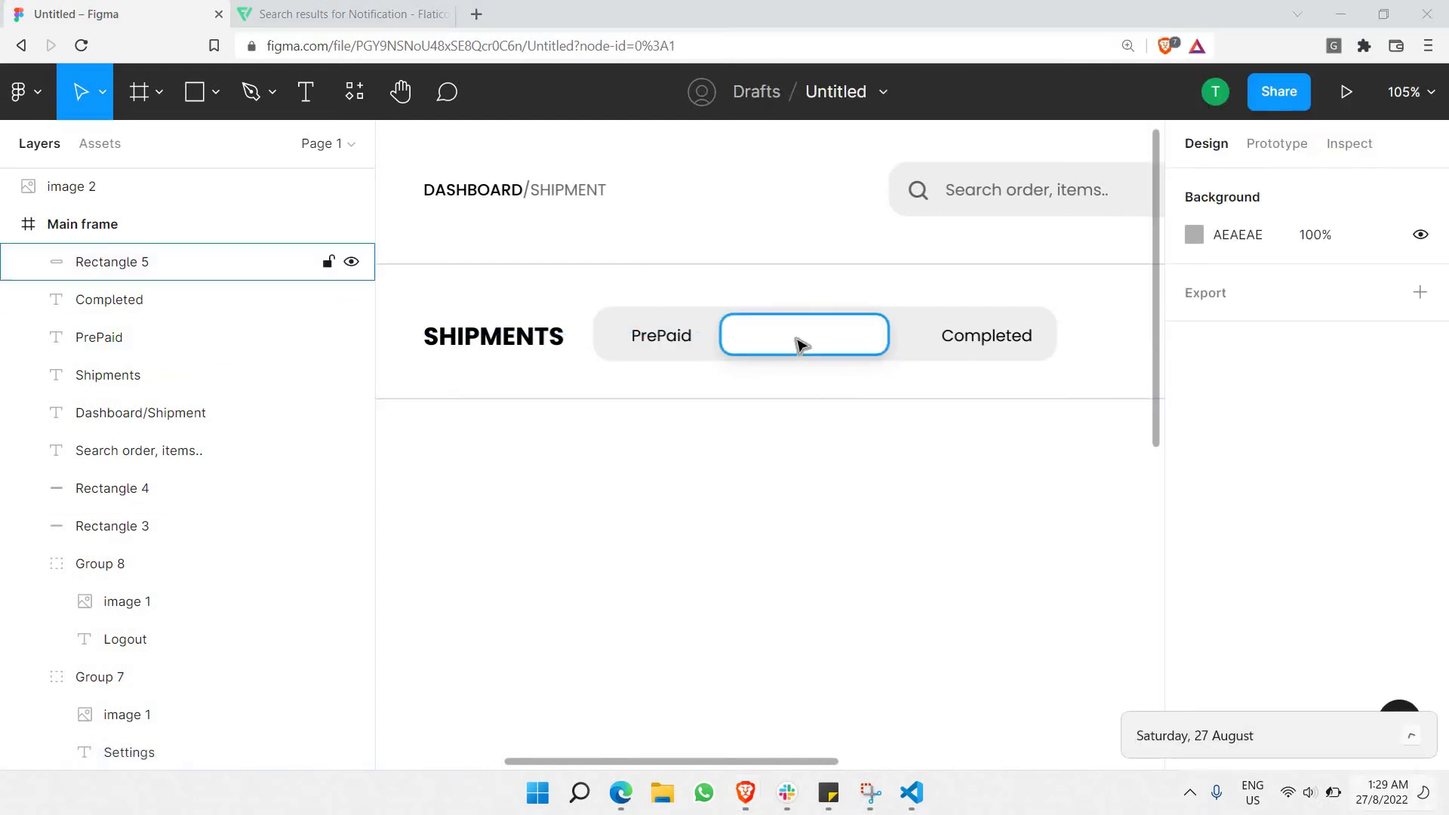
click(802, 345)
key(ctrl+v)
drag(648, 337, 792, 336)
double_click(792, 335)
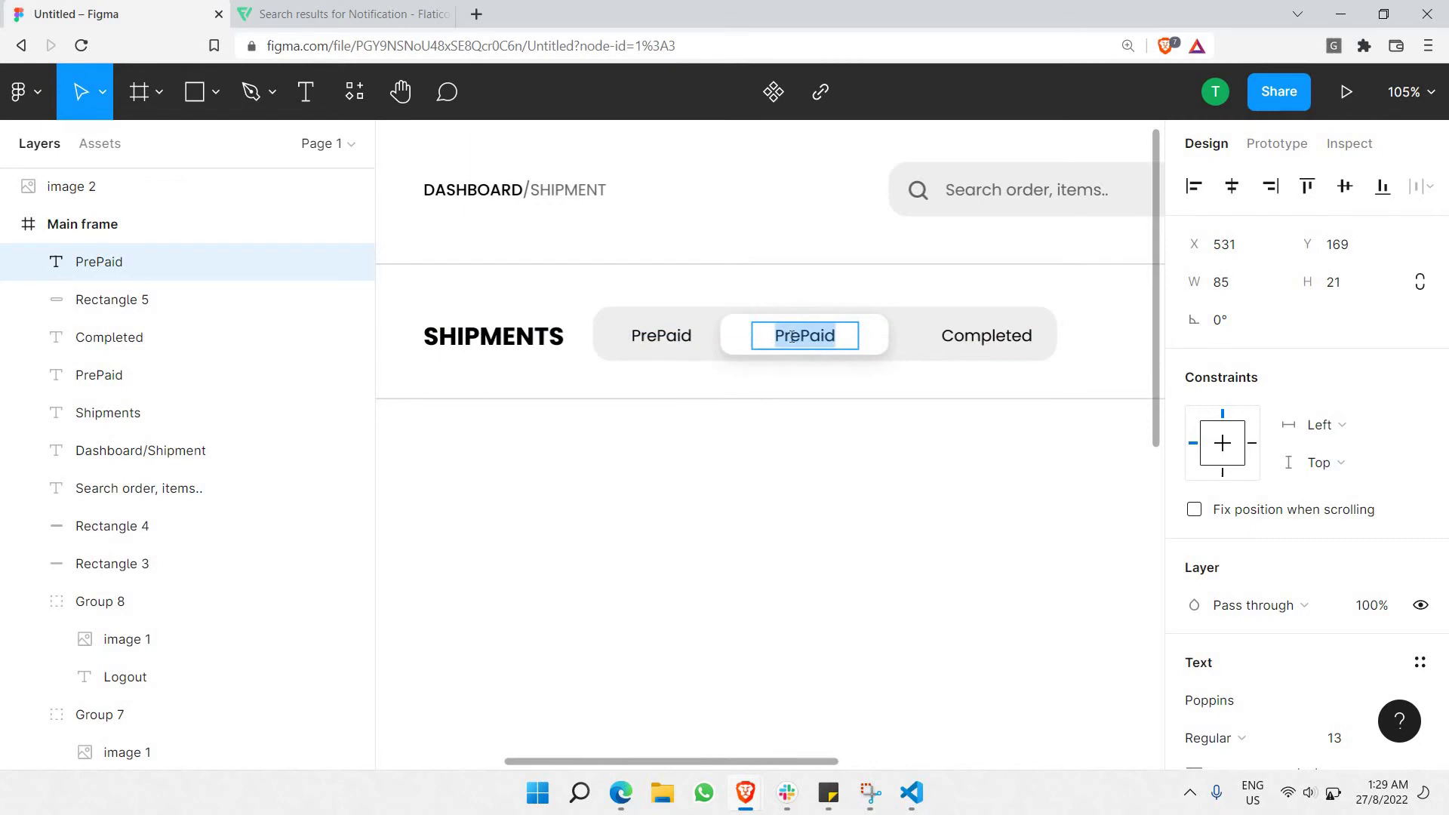
text(In Transit)
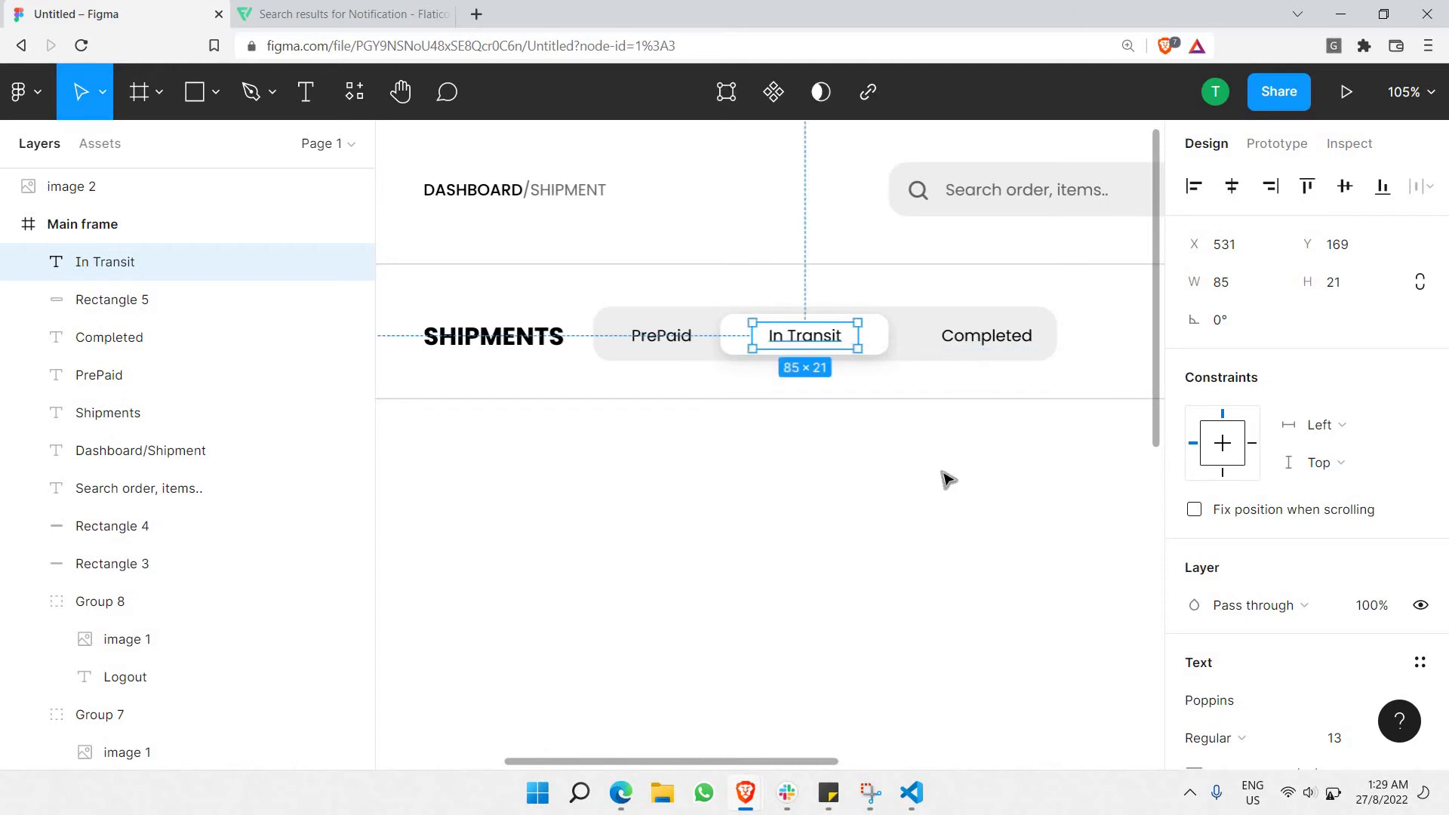
key(Escape)
click(979, 337)
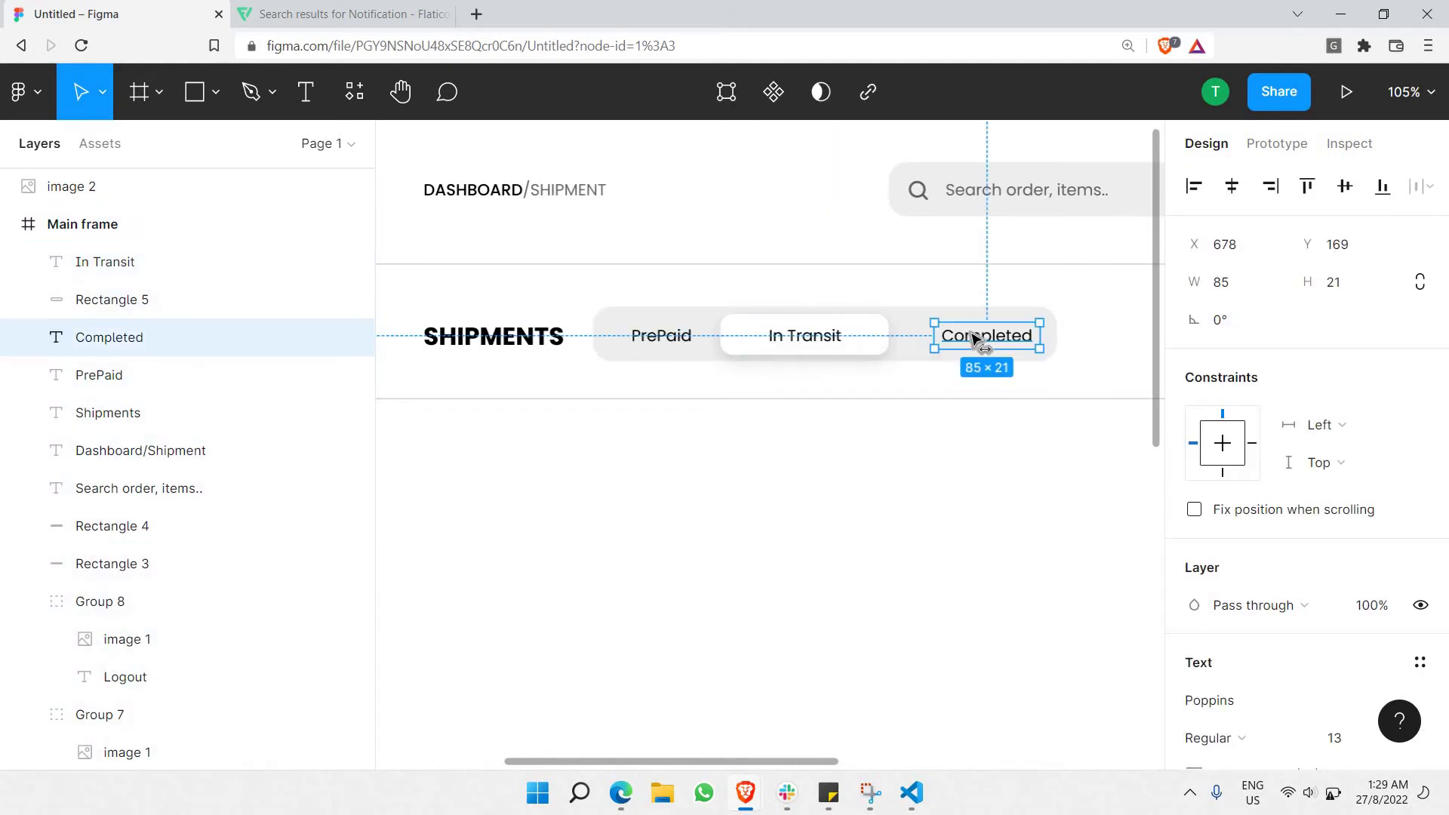
Group the In Transit label with Rectangle 5 as Group 9 and nudge it up one pixel.
click(752, 471)
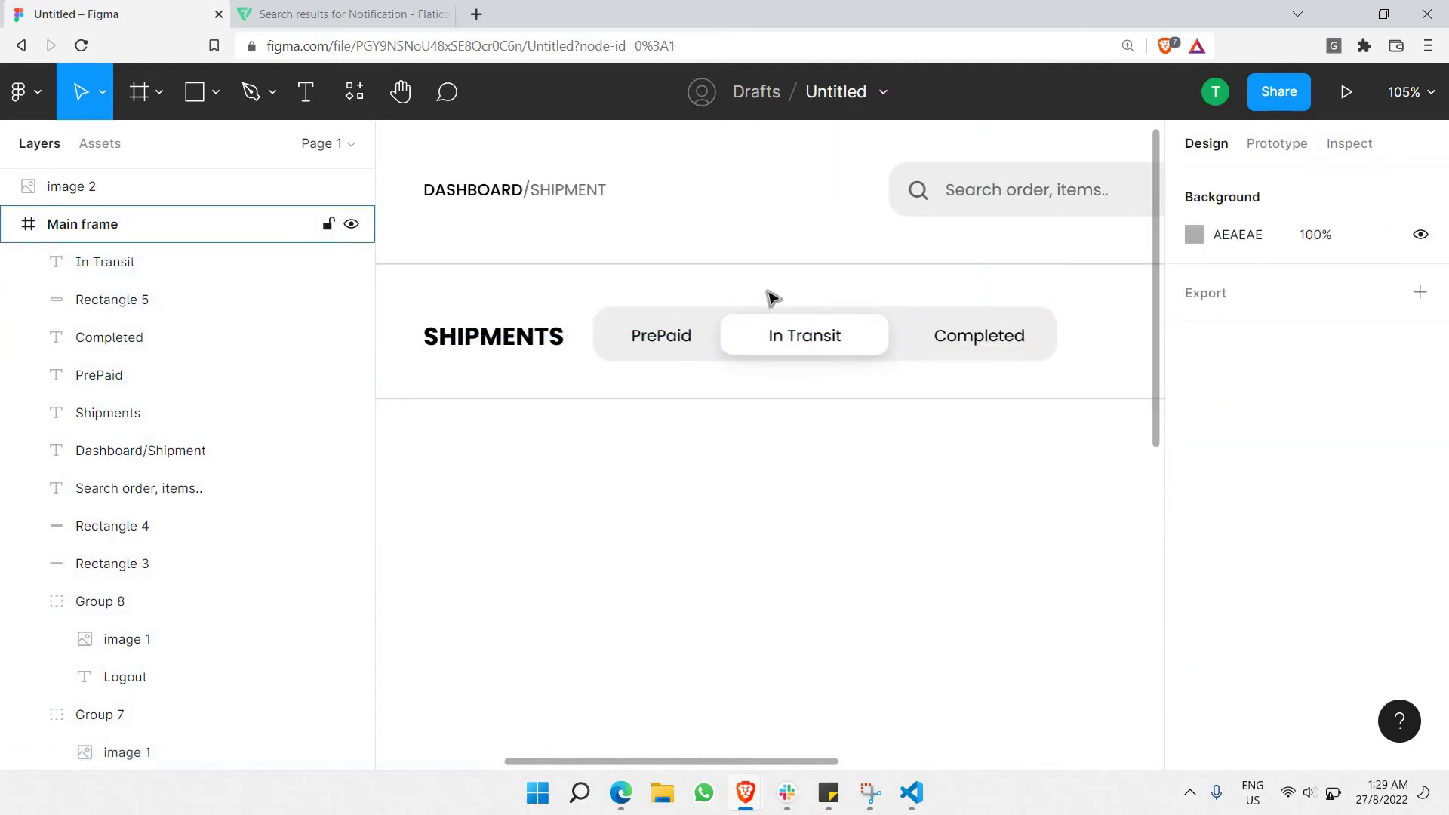
click(852, 340)
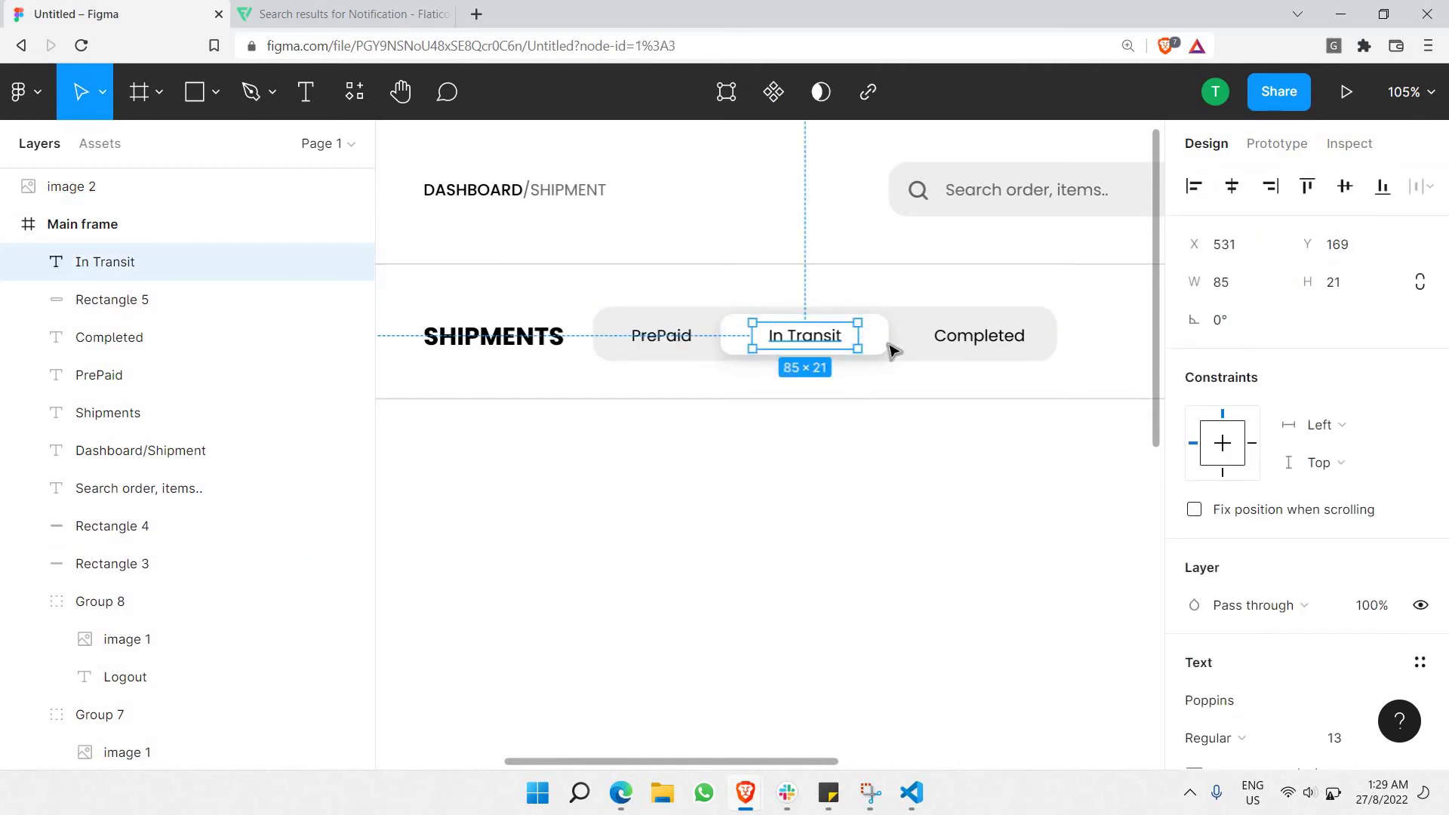
shift+click(871, 345)
right_click(892, 433)
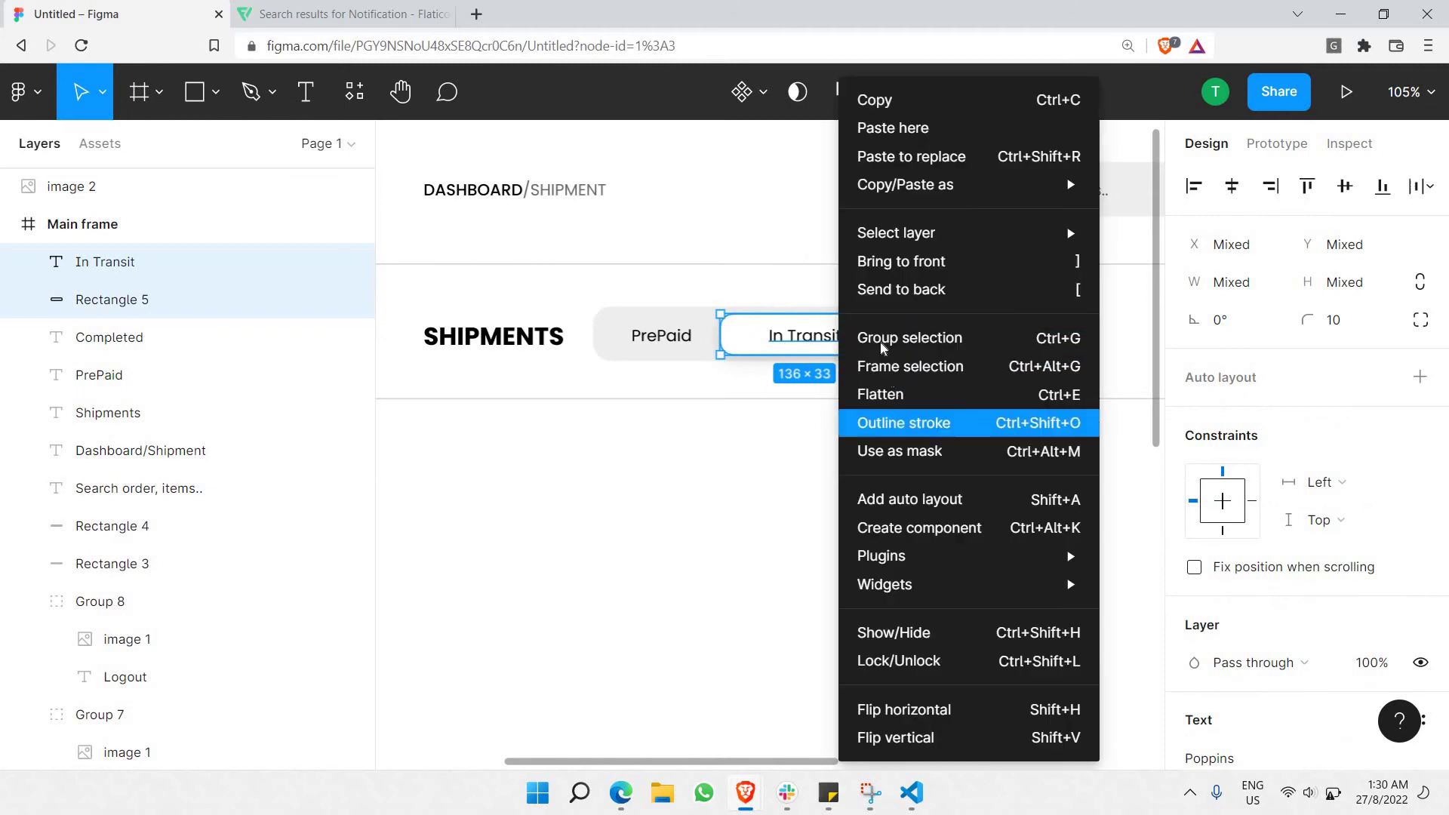
click(864, 337)
key(Escape)
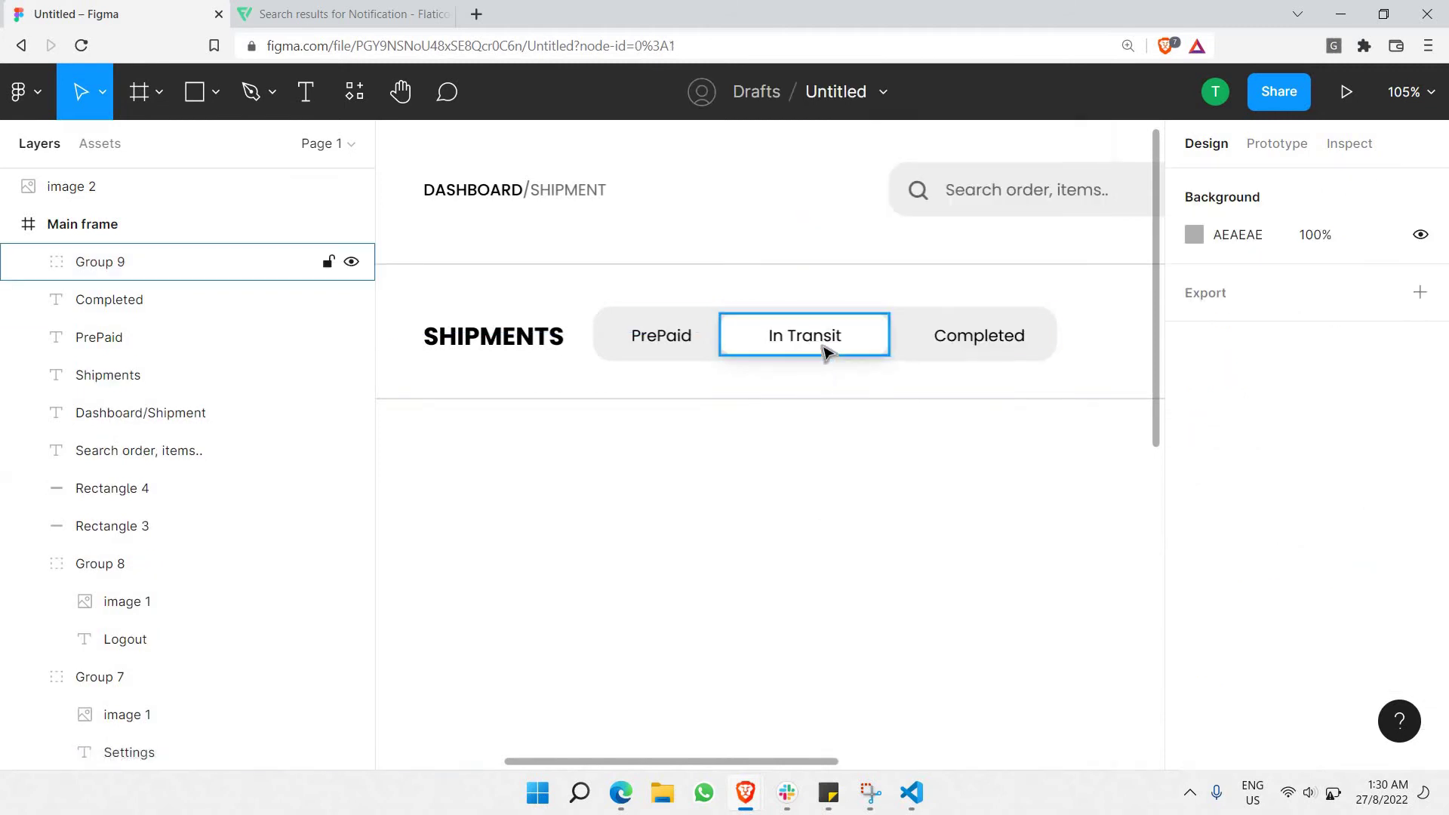
click(825, 347)
key(Up)
key(Escape)
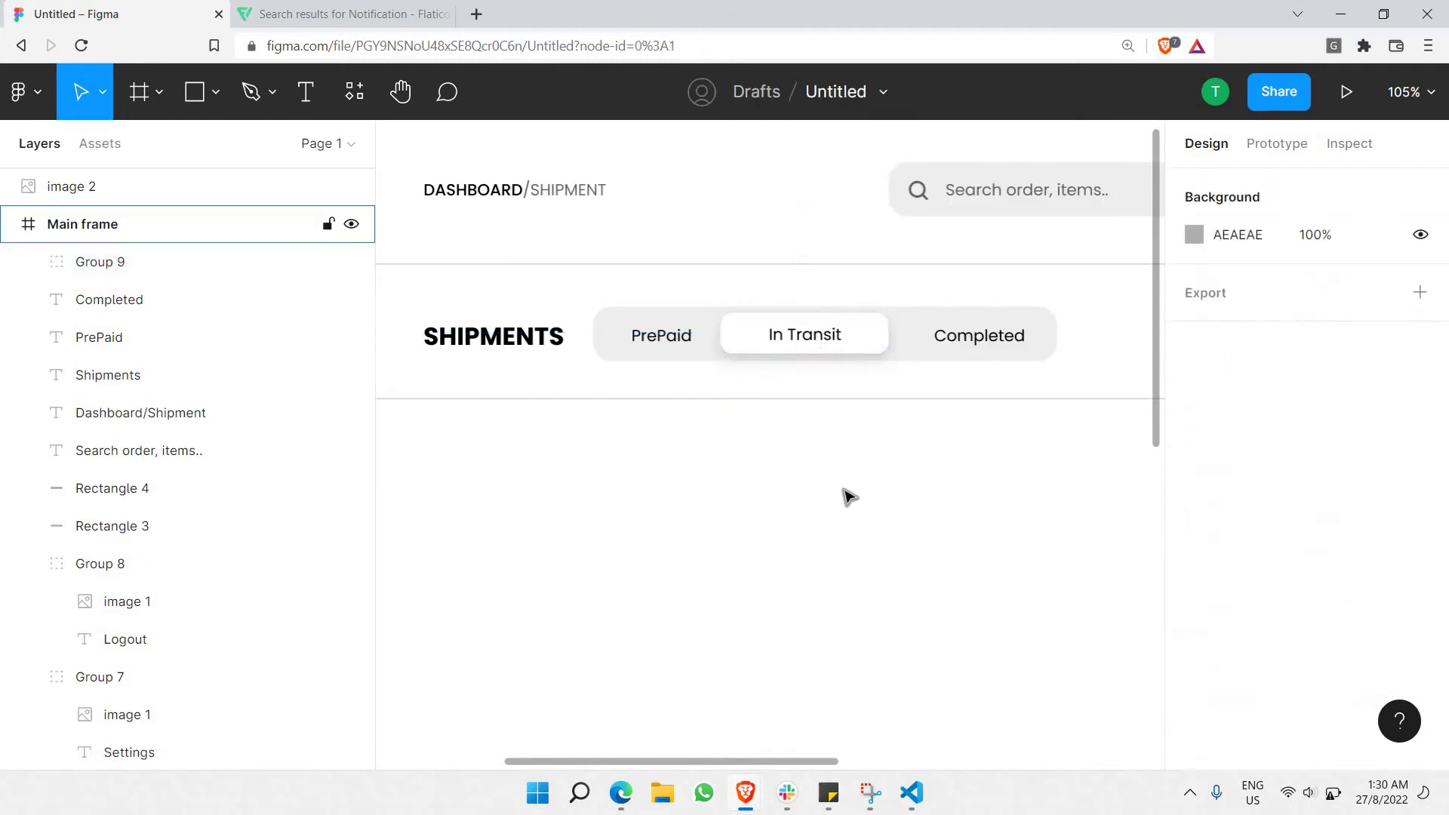
scroll(845, 490, down, 3)
scroll(669, 430, right, 2)
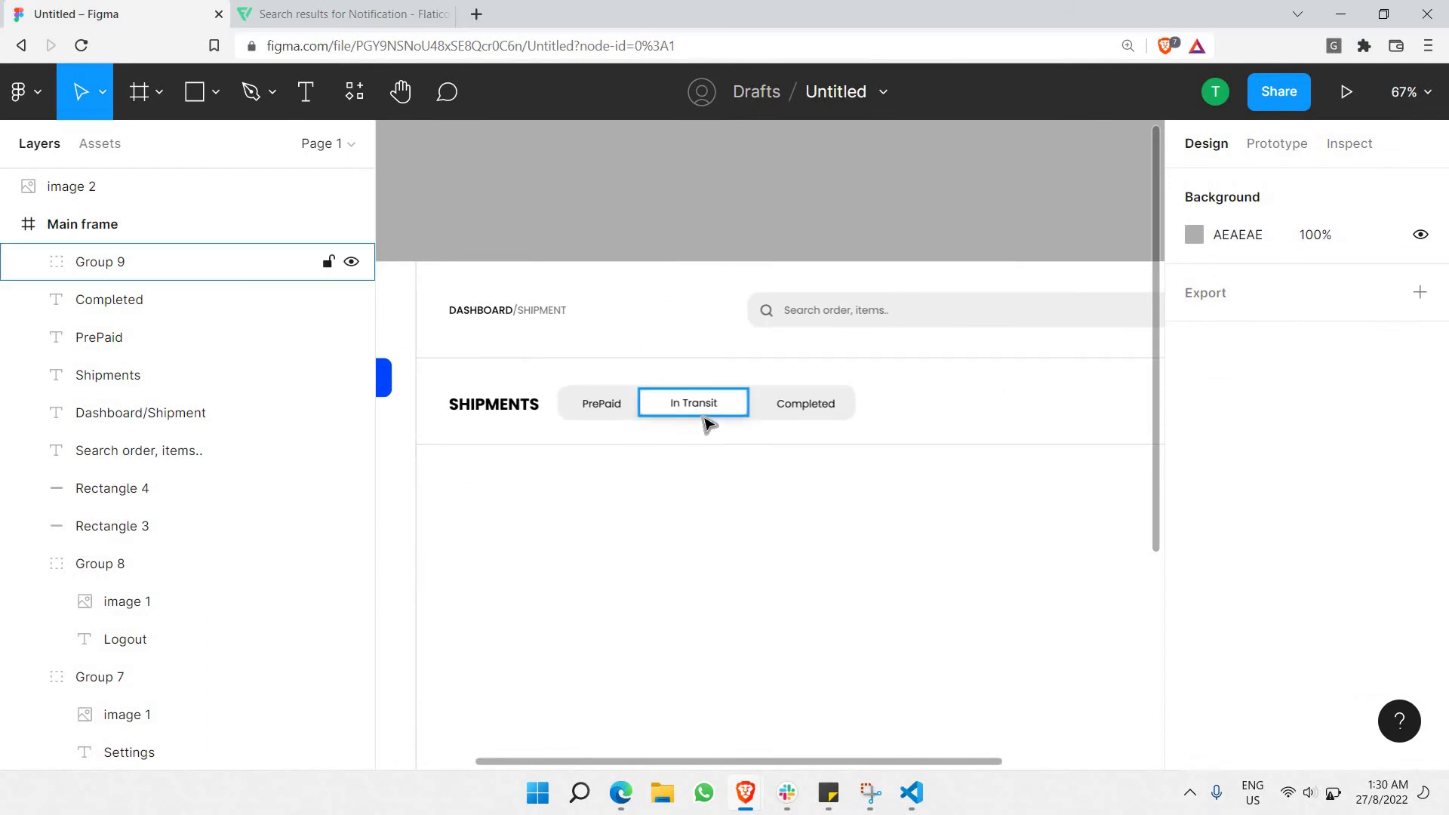
scroll(717, 425, down, 2)
scroll(573, 407, right, 2)
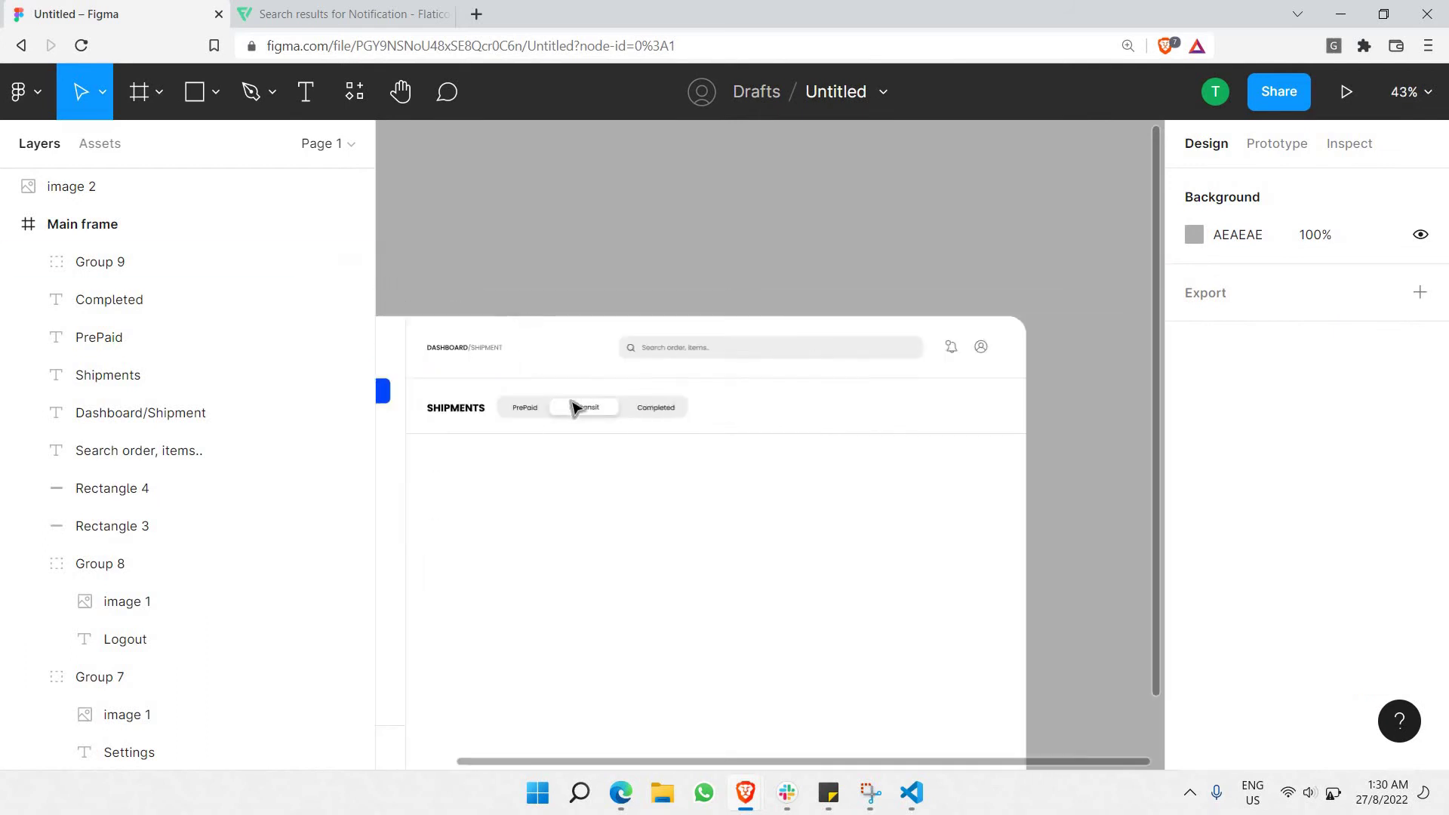
Paste a copy of the In Transit pill at the row's right end, relabelled 'Add filter'.
click(596, 411)
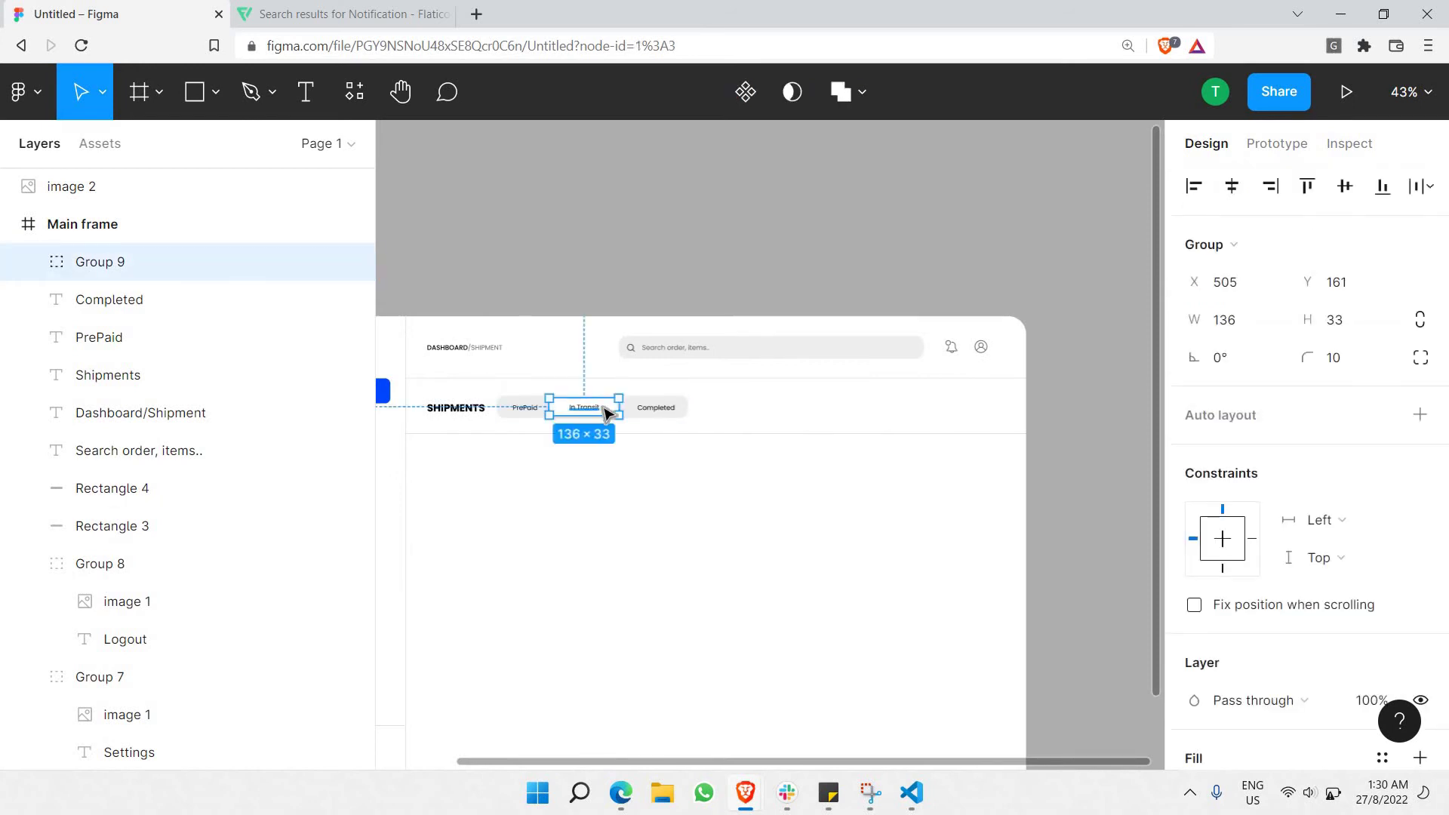
key(ctrl+v)
drag(604, 411, 989, 413)
scroll(981, 413, up, 5)
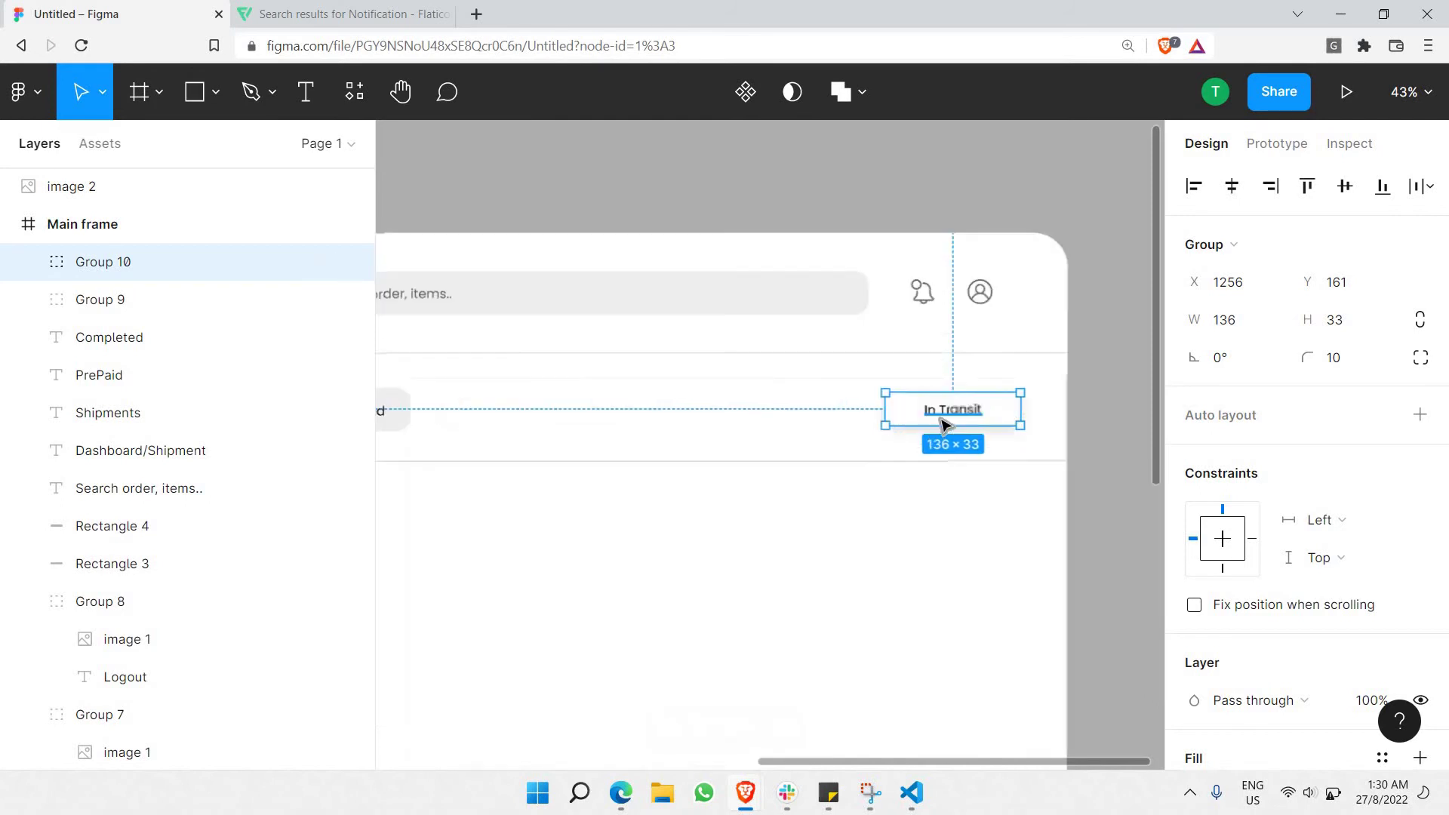
double_click(936, 411)
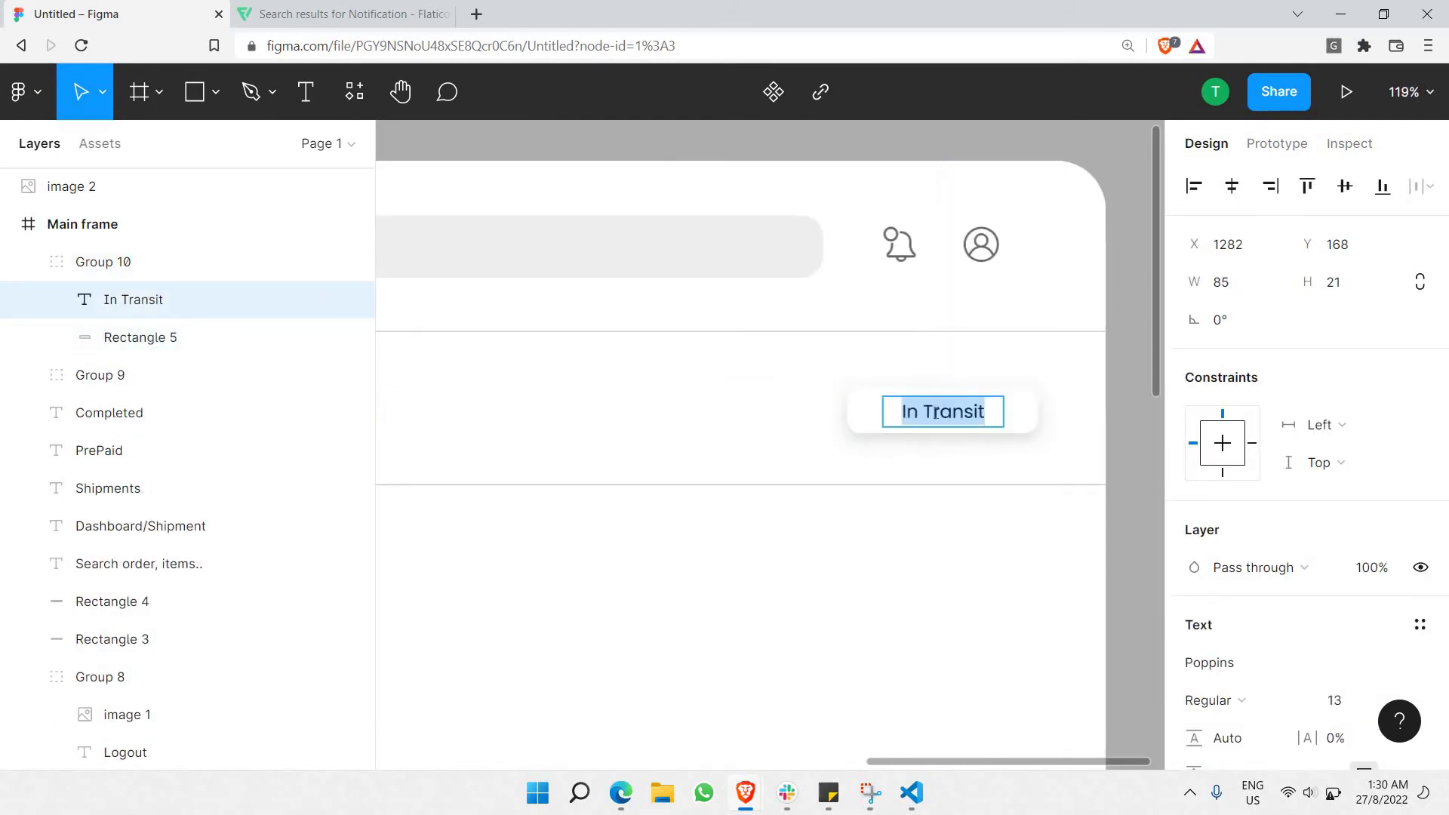
text(Add)
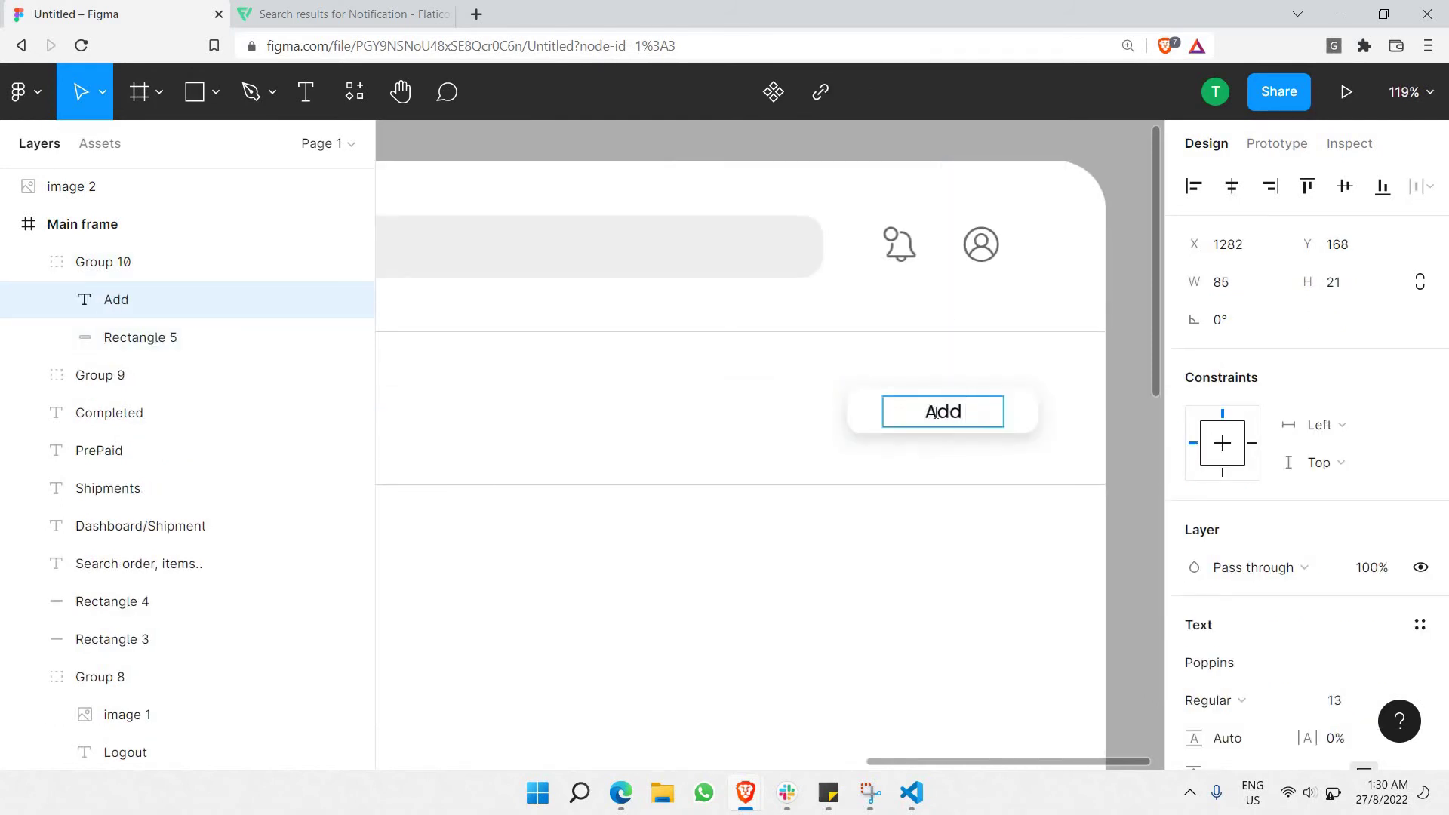
text( filter)
key(Escape)
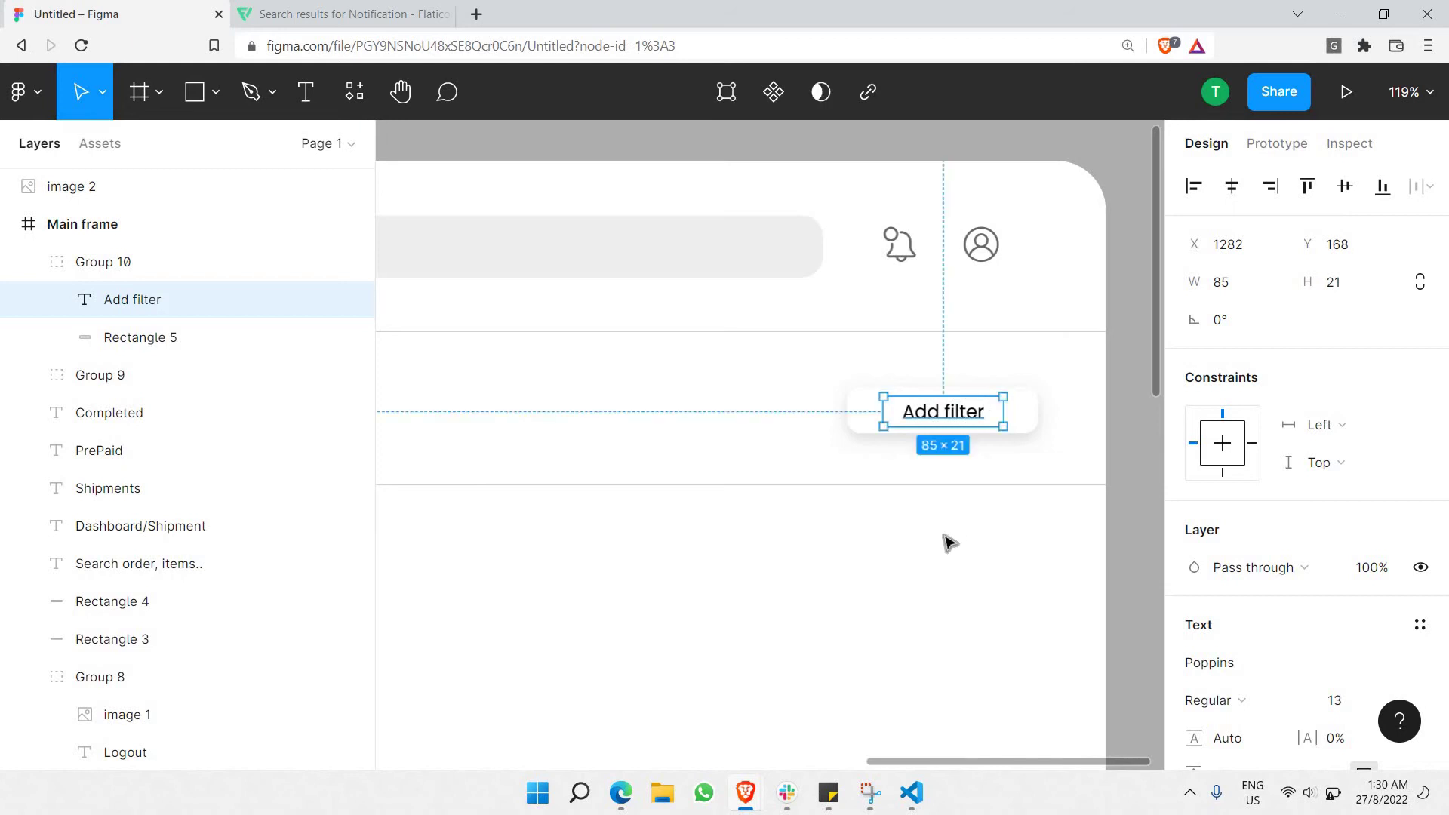
key(Escape)
Duplicate the Add filter pill to its left, relabel it 'Sort', and narrow it from the left.
click(896, 429)
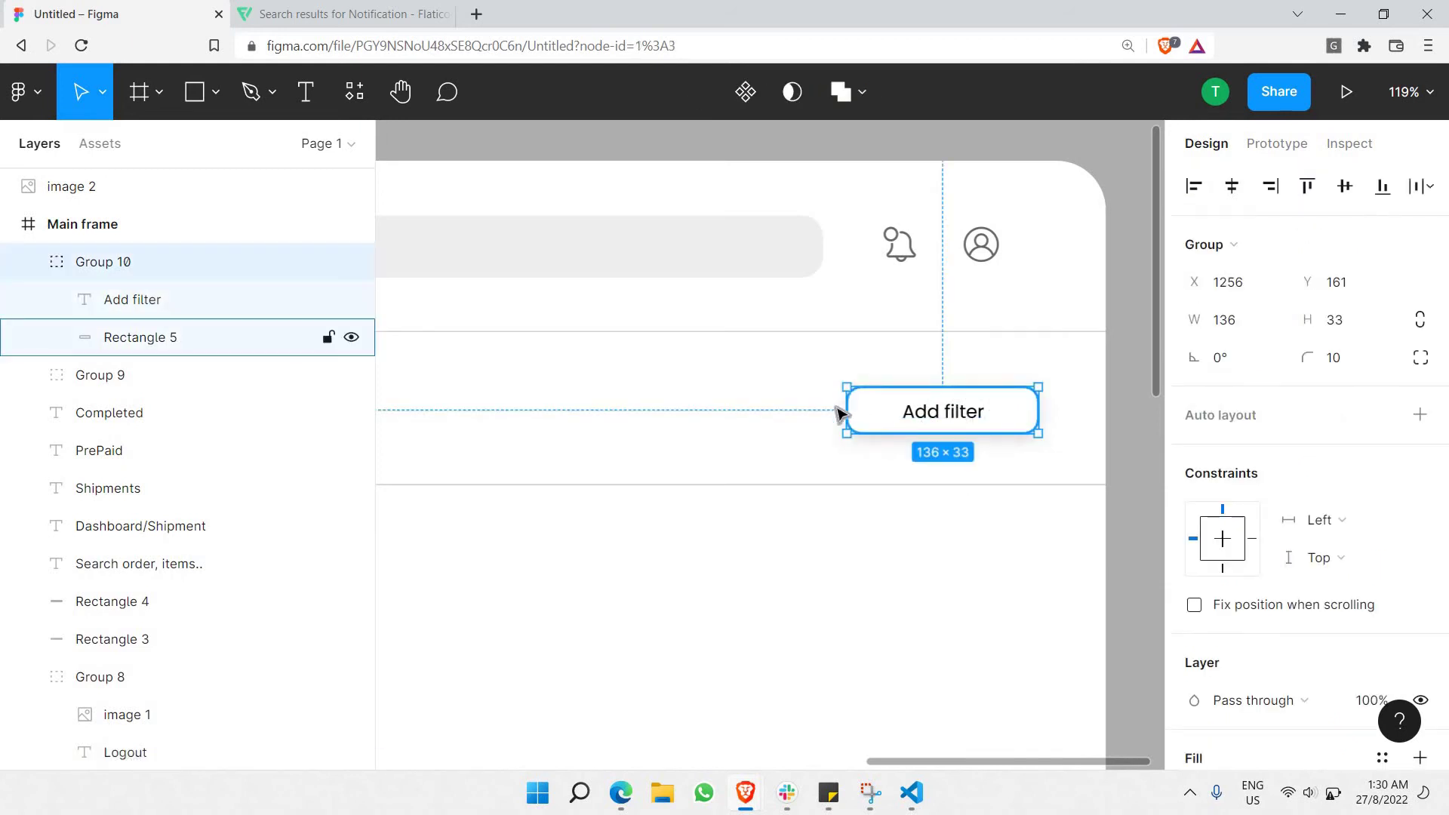
key(ctrl+c)
key(ctrl+v)
mouse_move(762, 430)
mouse_down()
mouse_move(730, 423)
mouse_move(743, 425)
mouse_up()
double_click(736, 417)
double_click(736, 417)
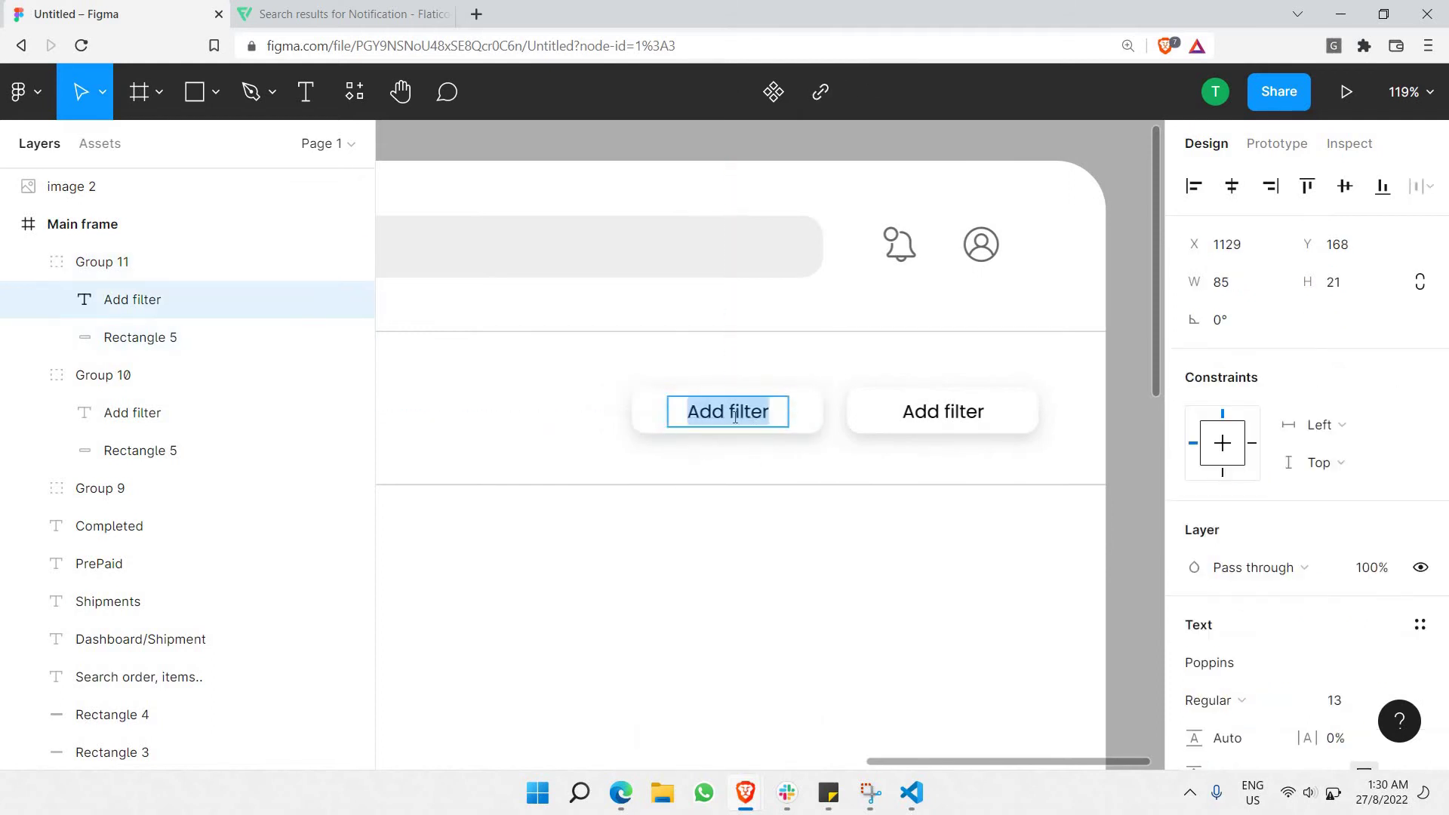
text(Sort)
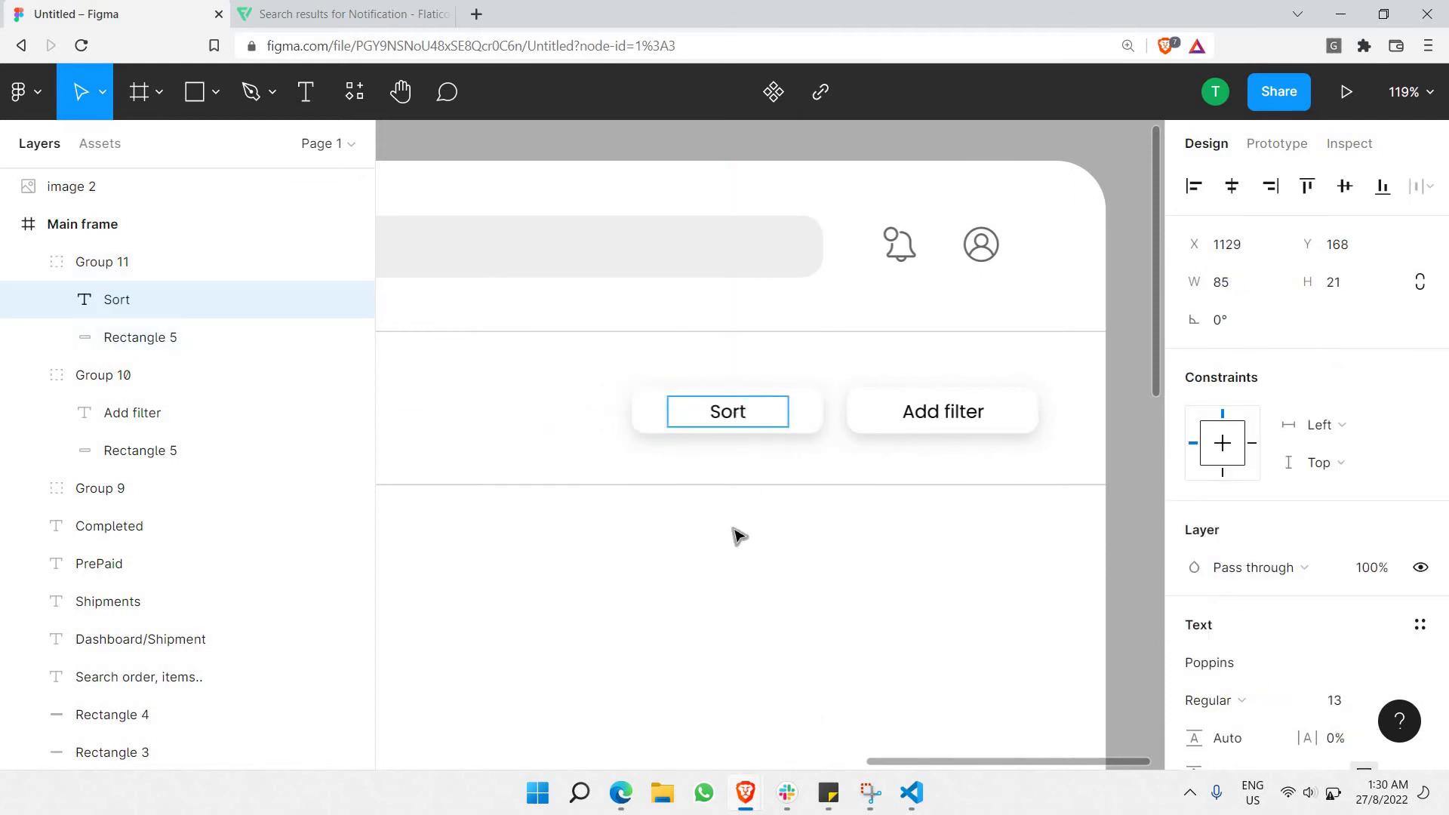
key(Escape)
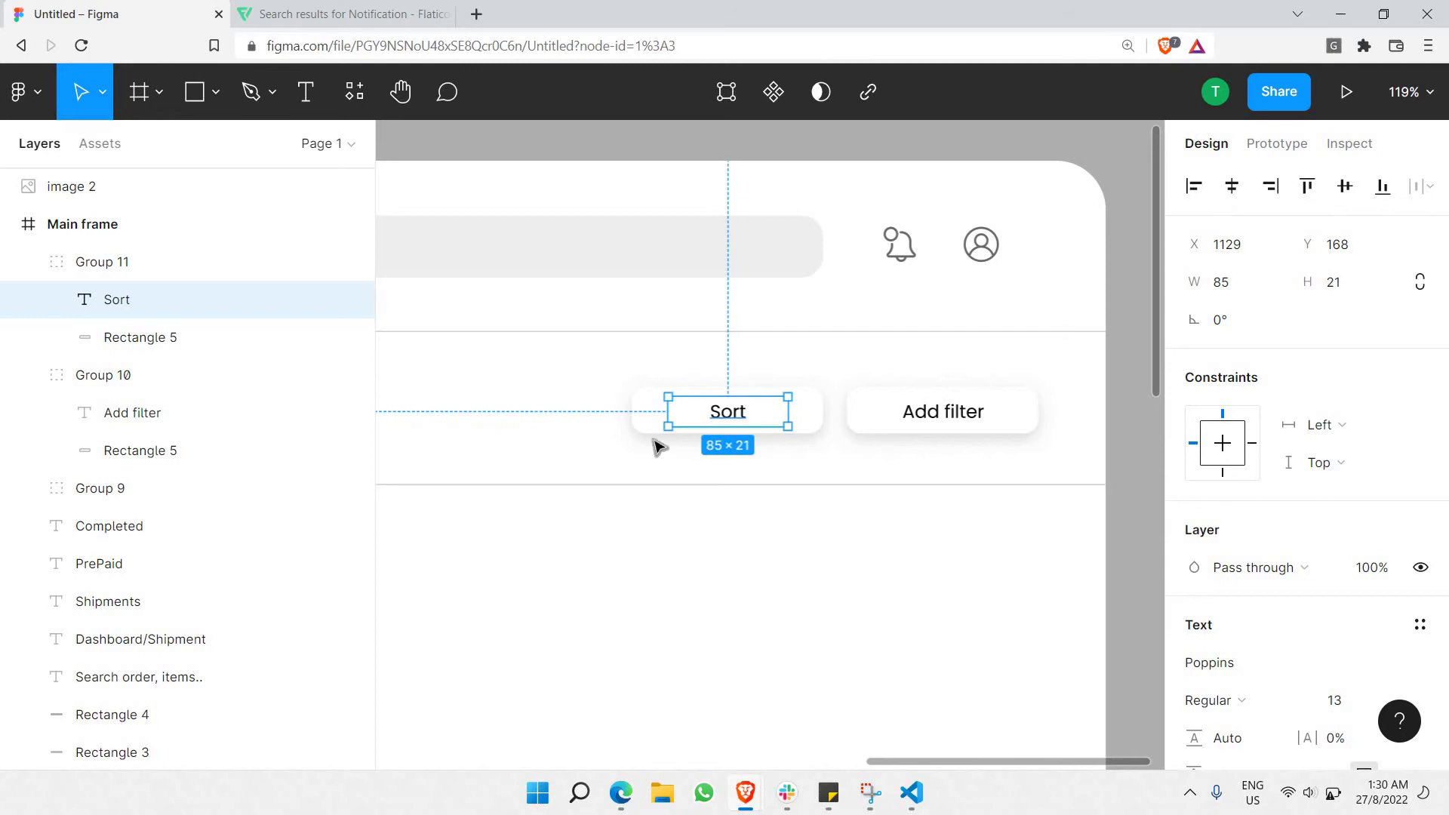
click(656, 446)
click(641, 413)
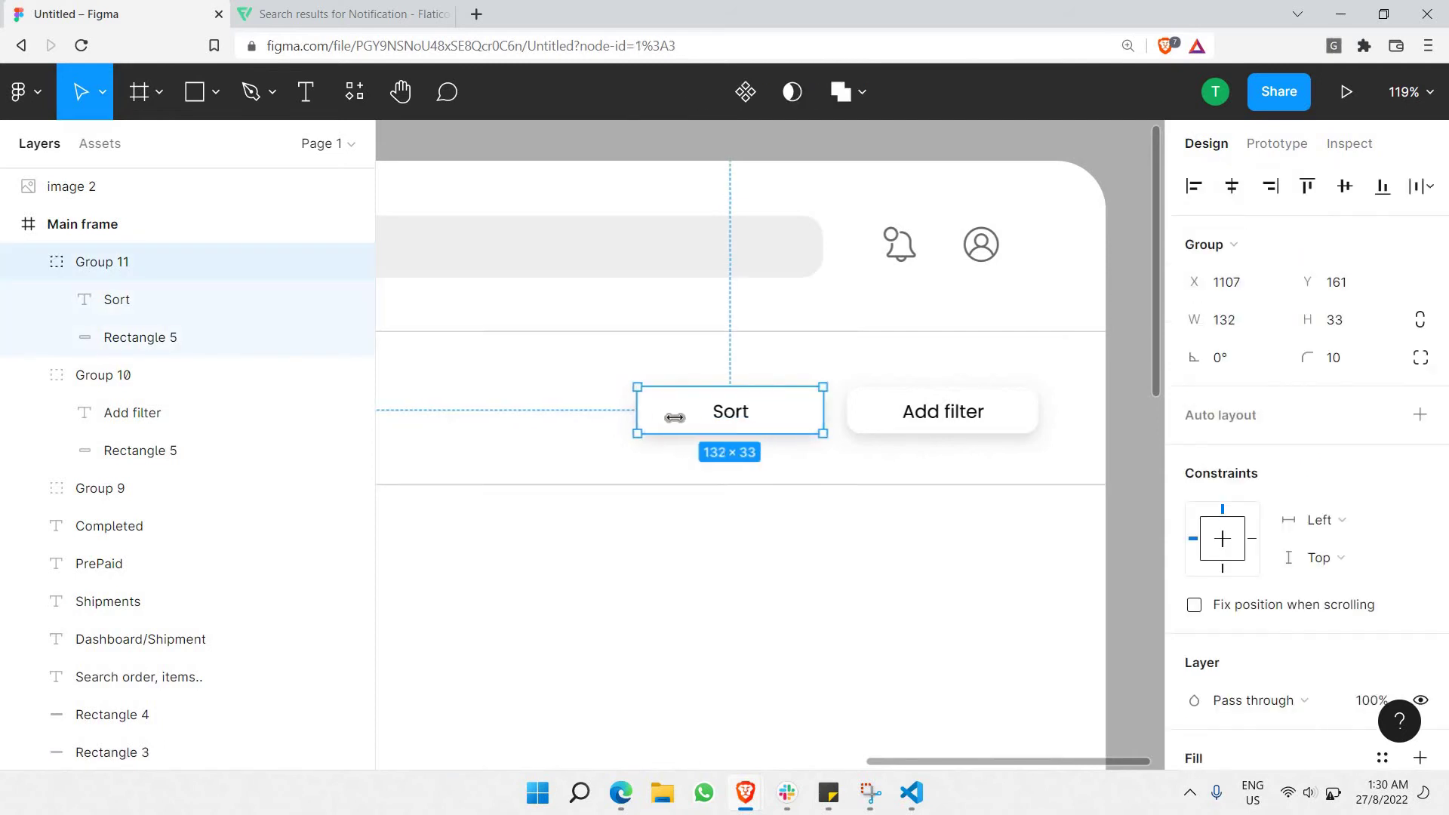
drag(674, 417, 699, 418)
Search Flaticon for 'sort' icons.
click(745, 483)
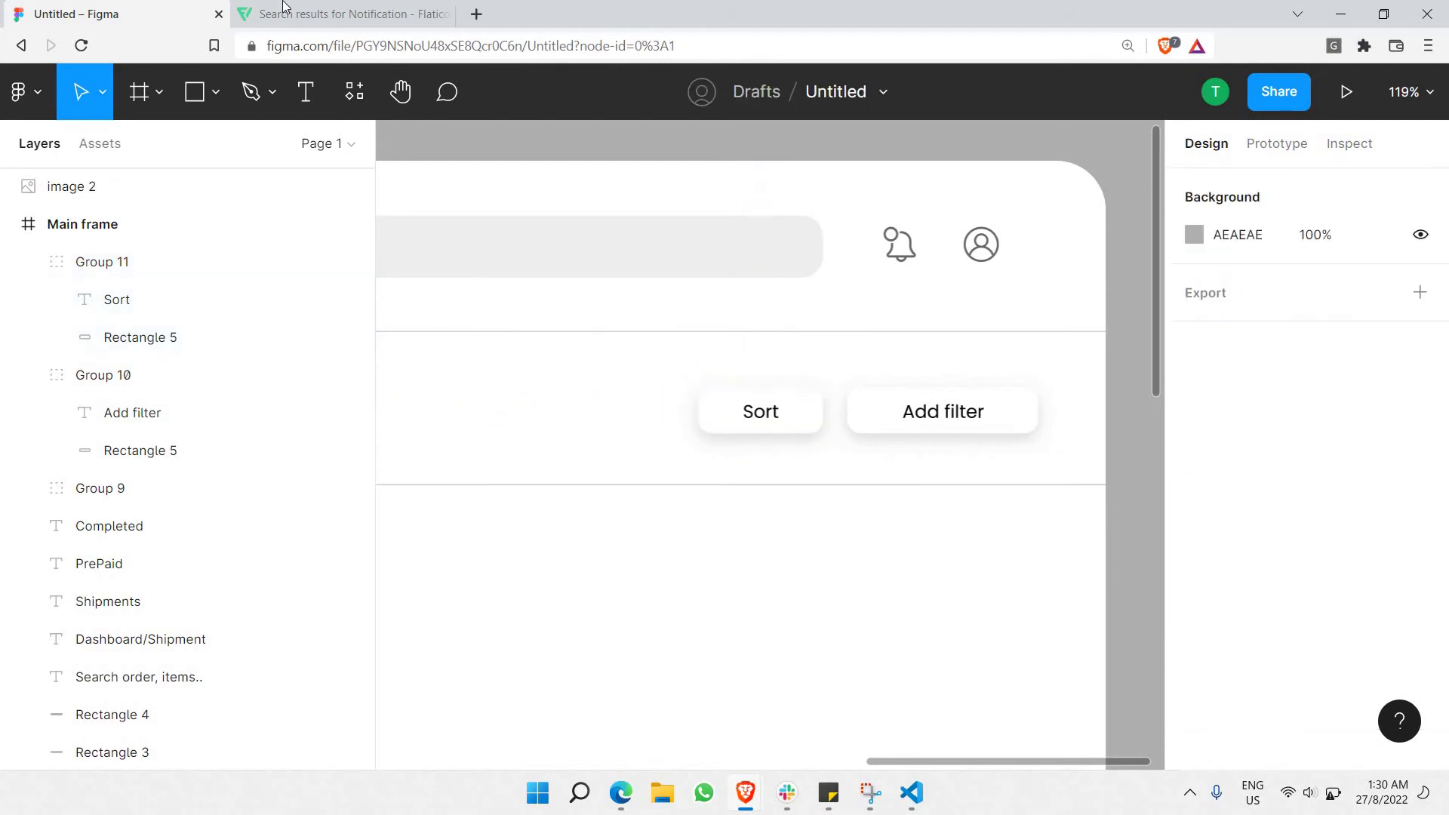
click(377, 14)
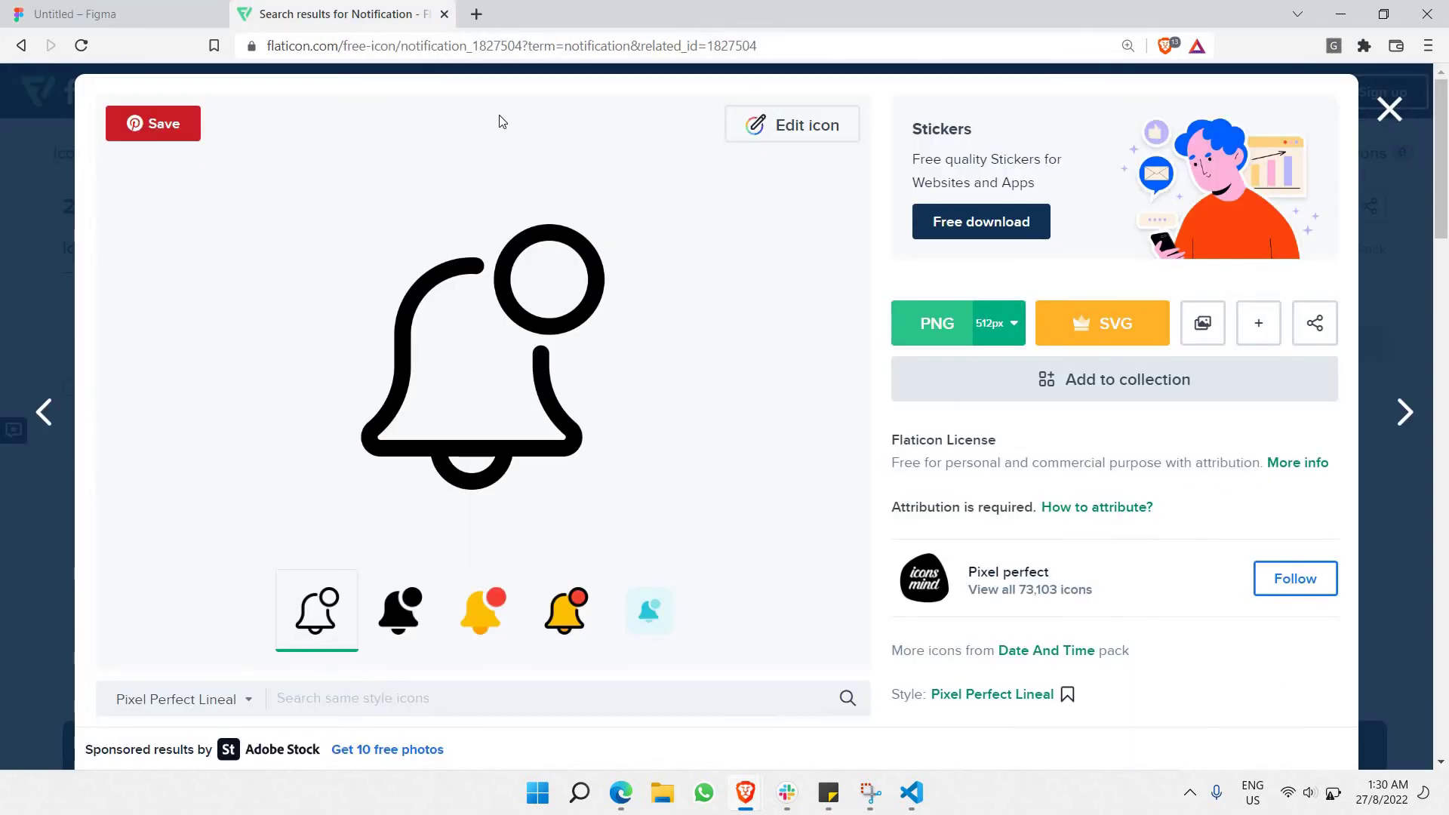
key(Escape)
triple_click(457, 137)
text(sort)
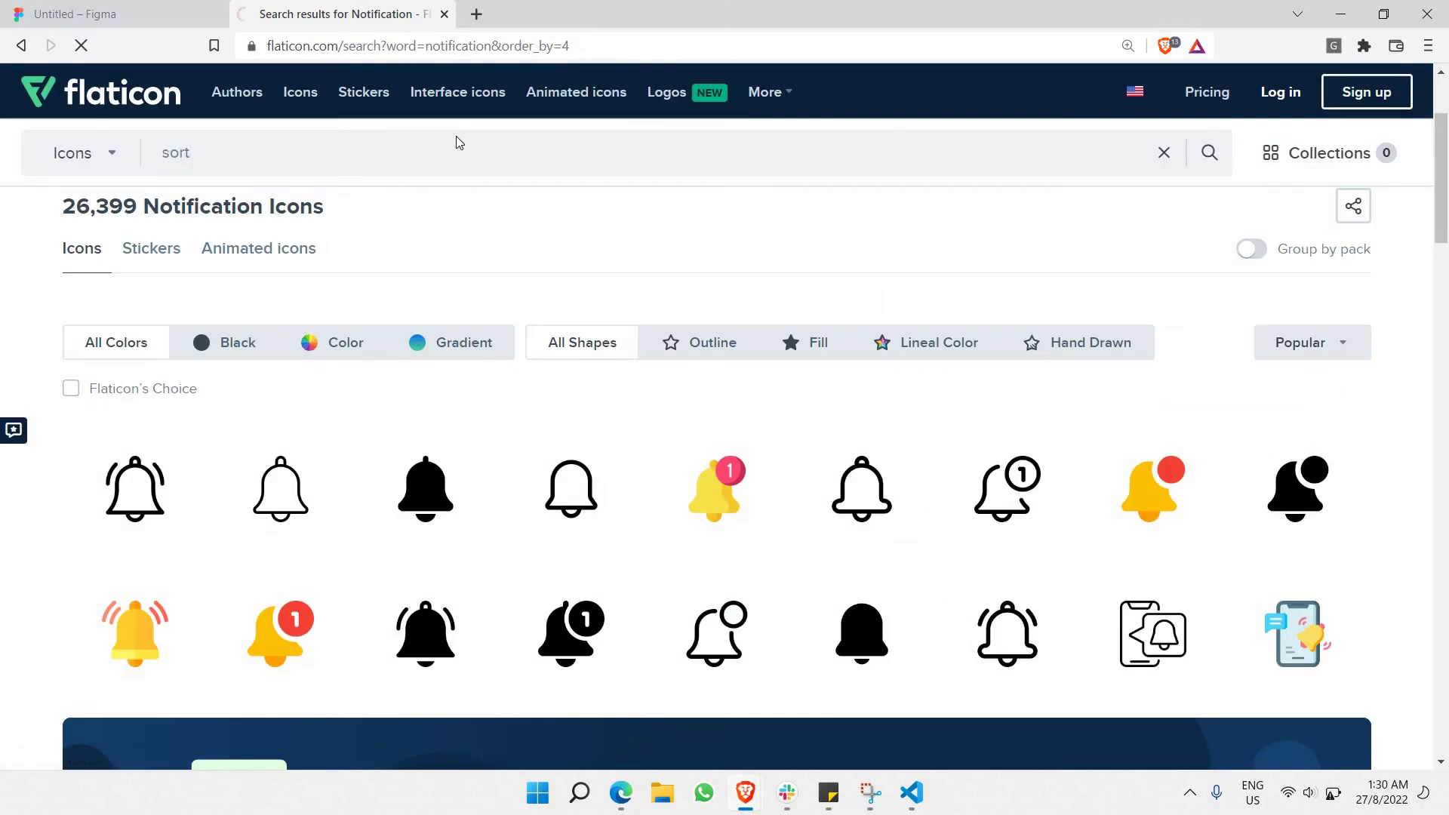
key(Return)
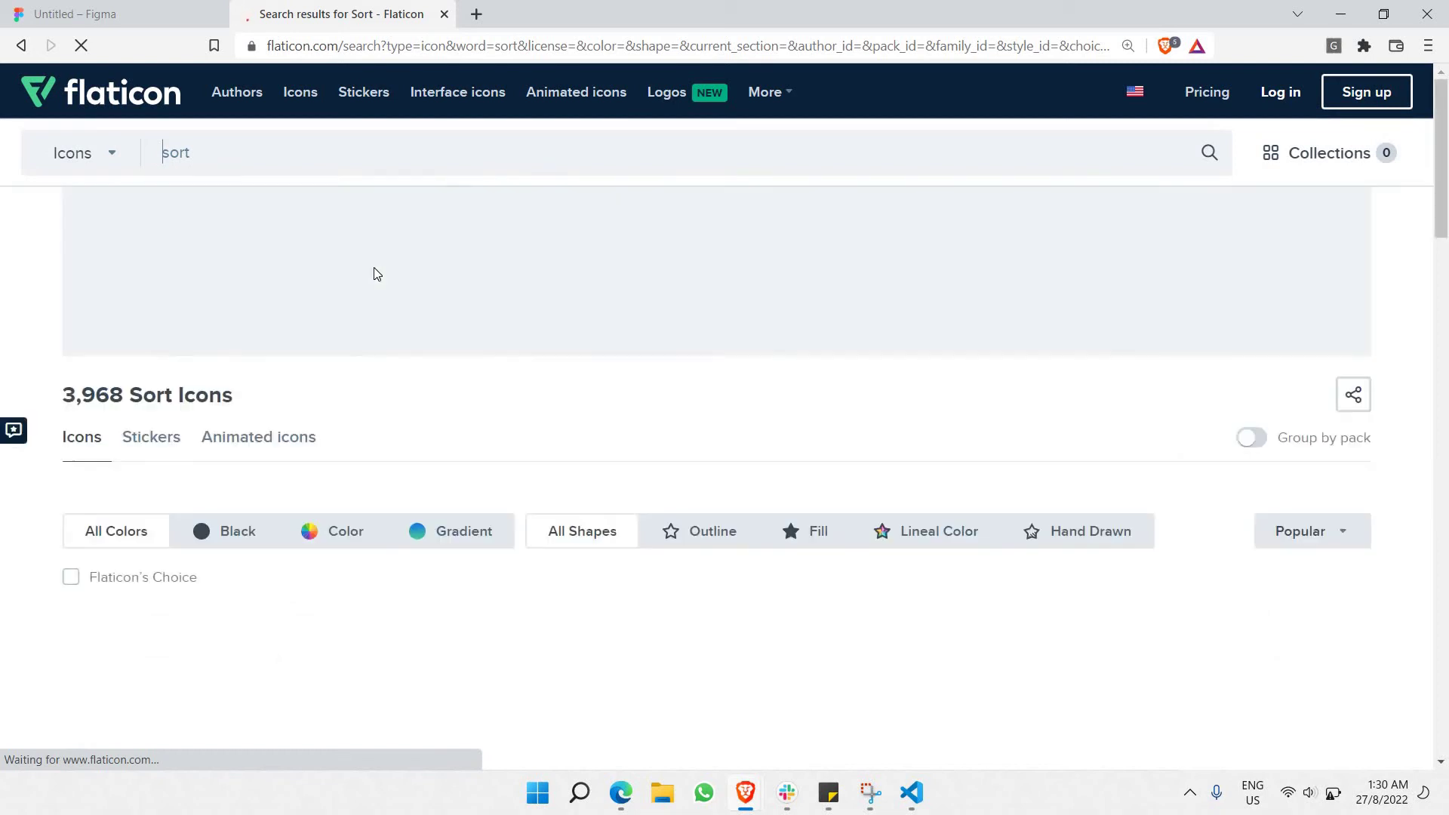
scroll(392, 301, down, 3)
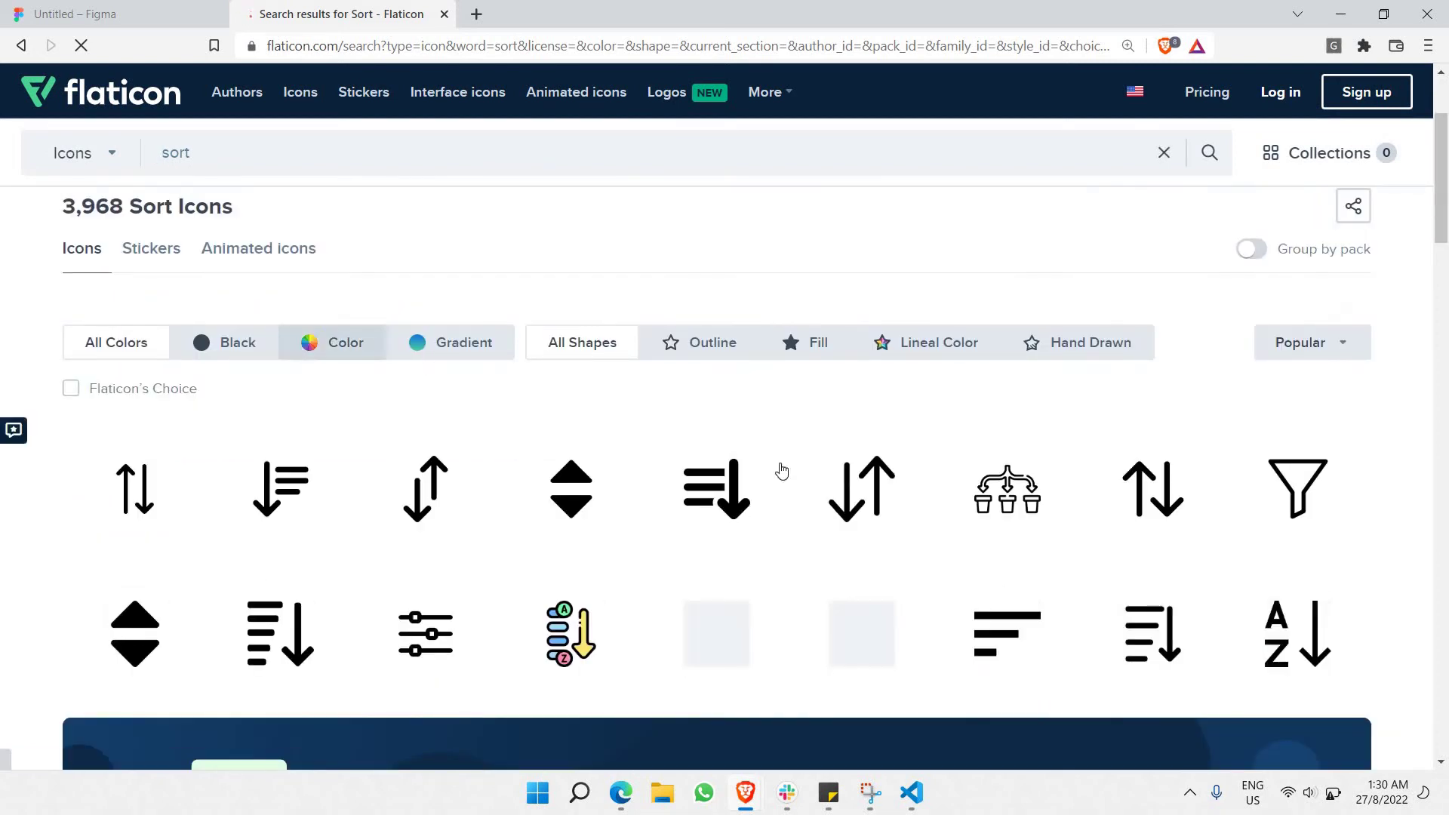
scroll(249, 316, down, 3)
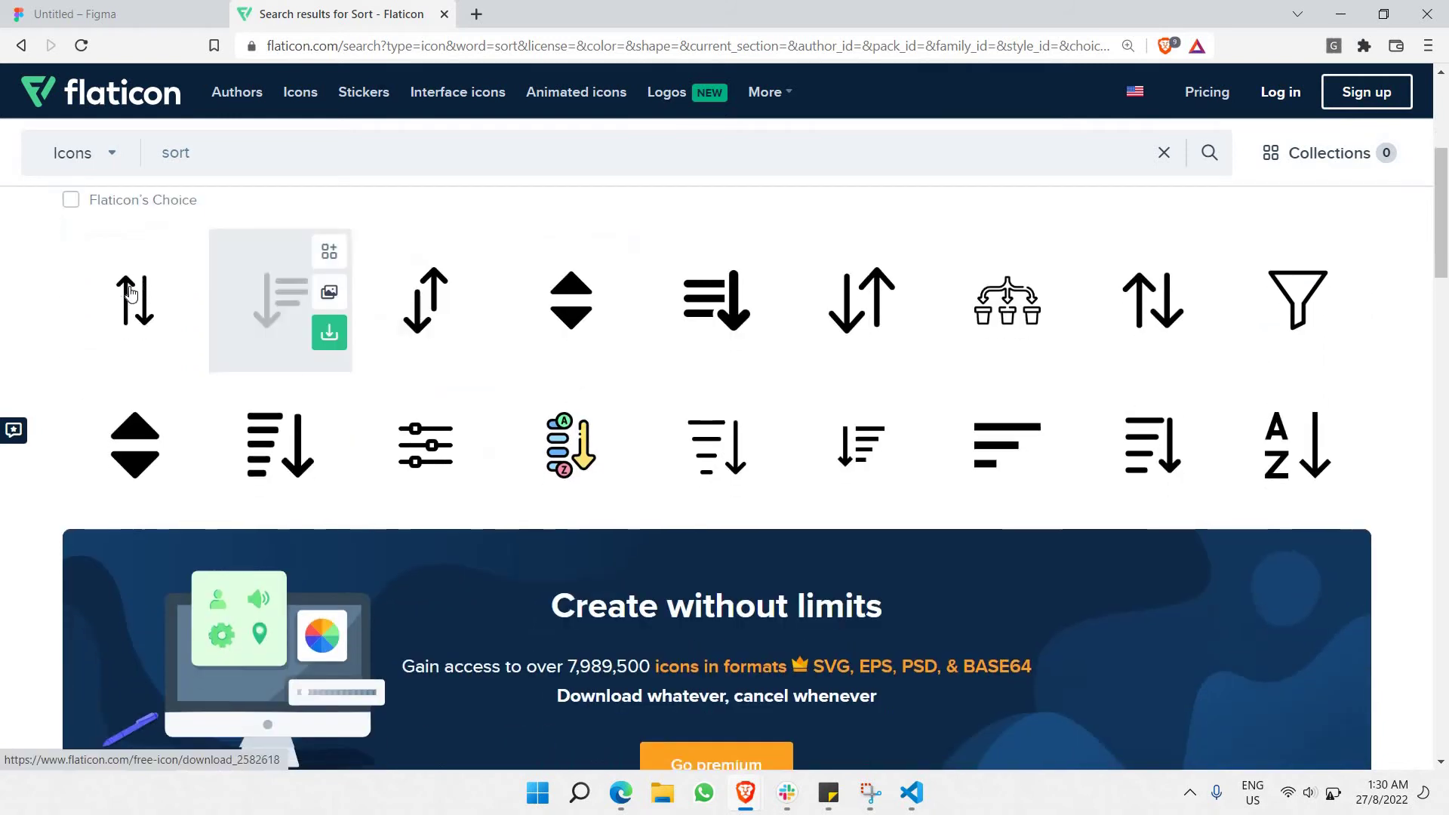
Copy the up/down arrows icon image and return to the Figma design.
click(129, 293)
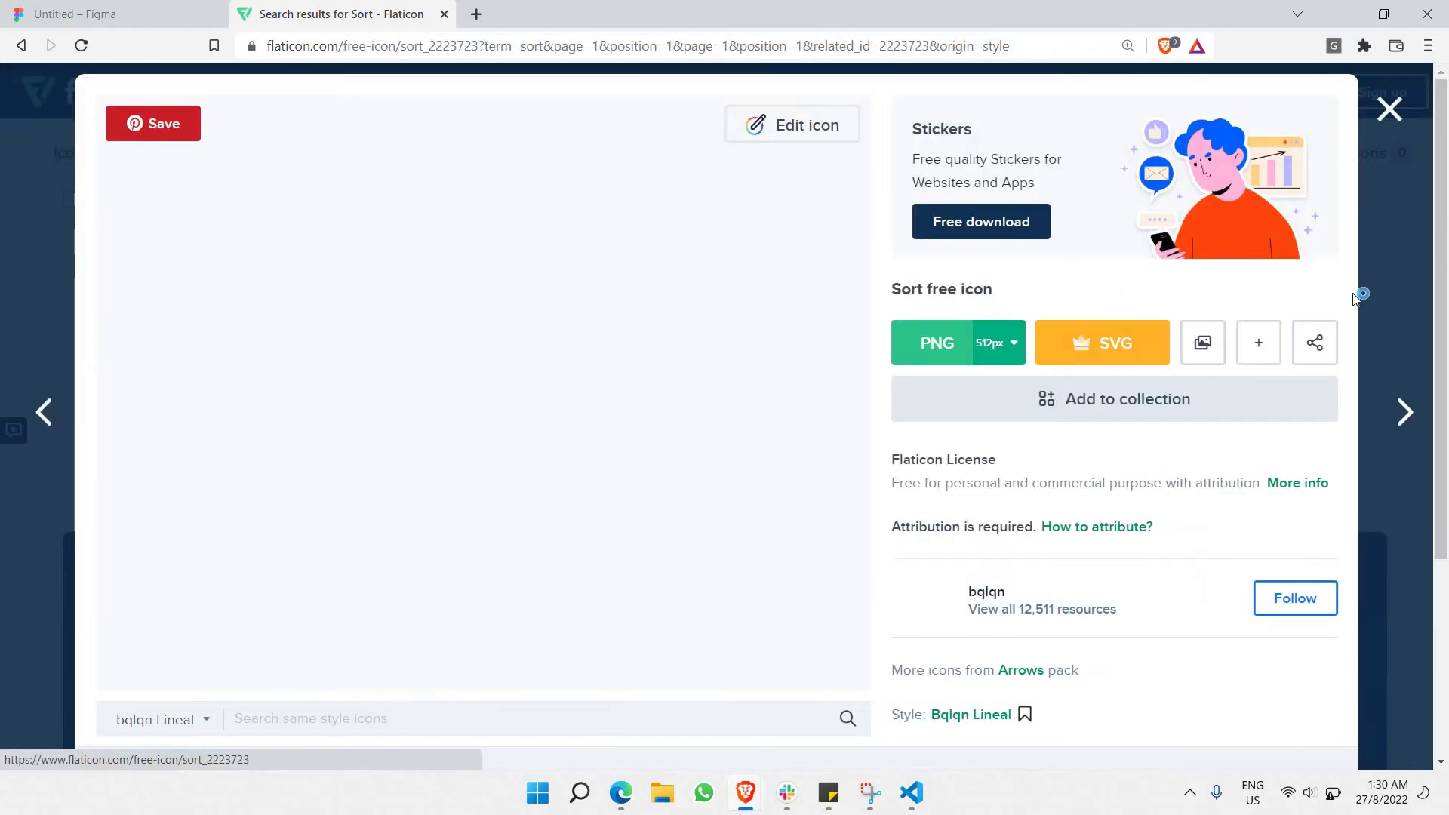
click(1382, 121)
click(1138, 332)
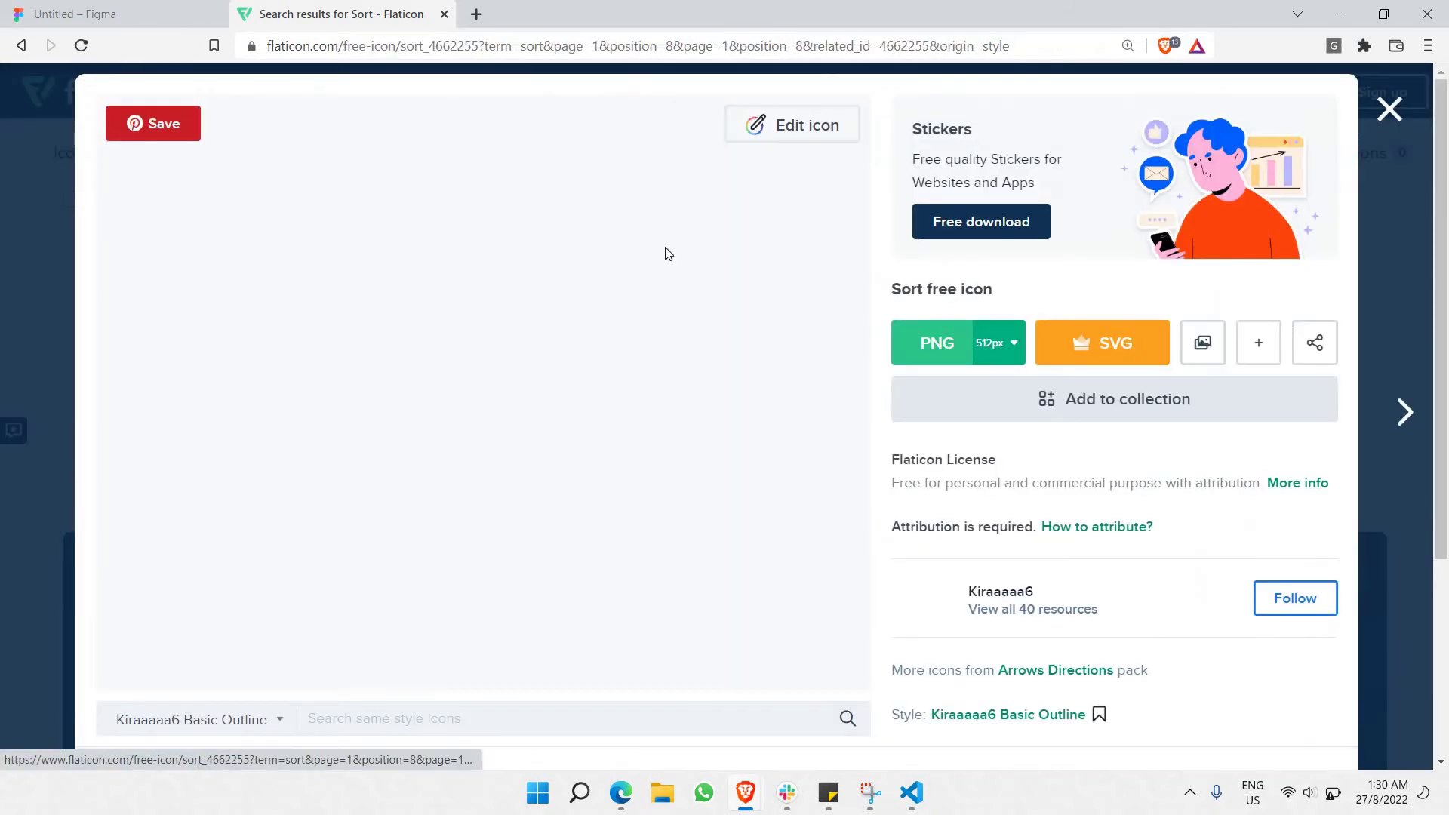
right_click(581, 356)
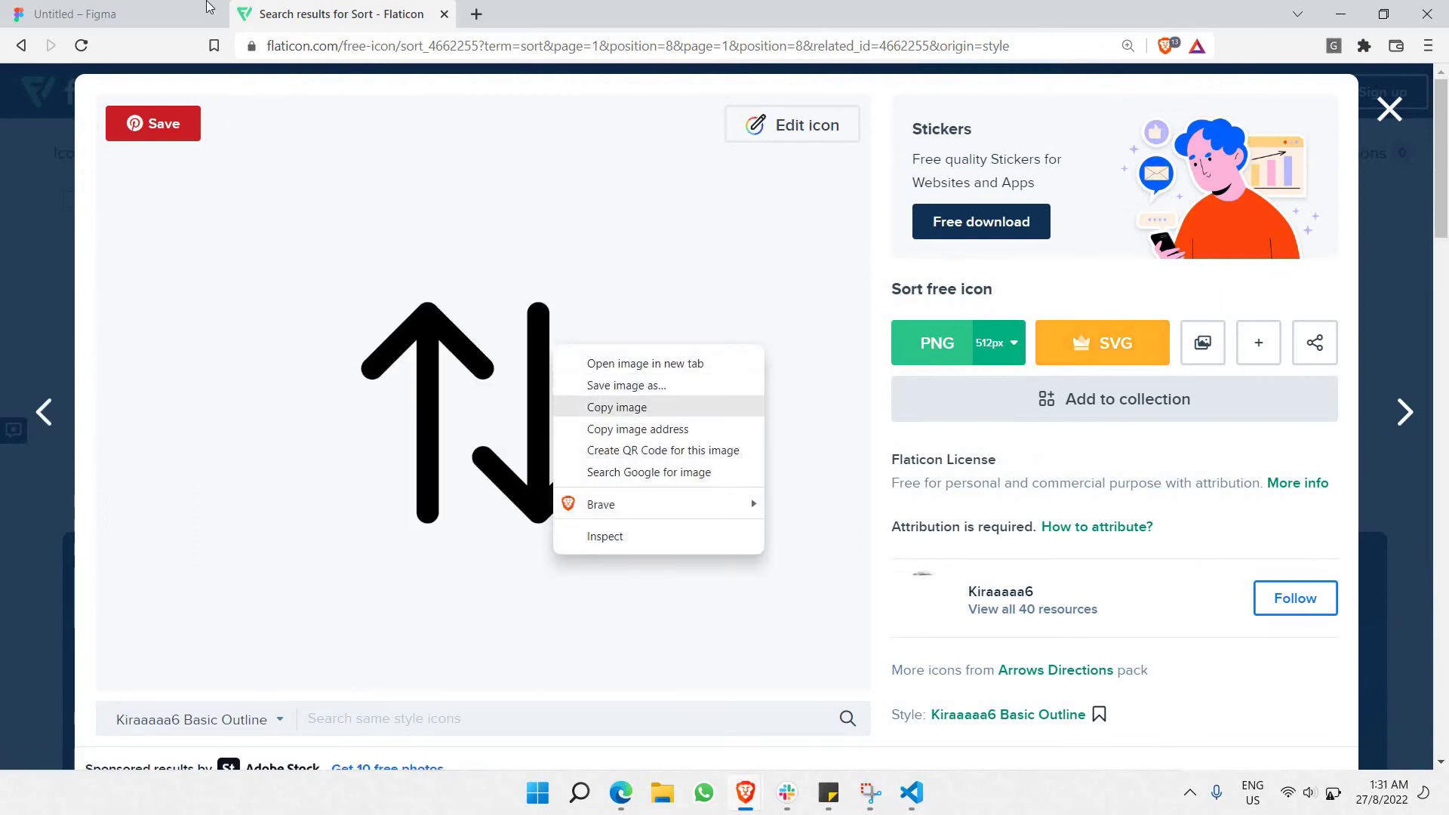
click(597, 411)
key(ctrl+Tab)
click(699, 420)
double_click(709, 420)
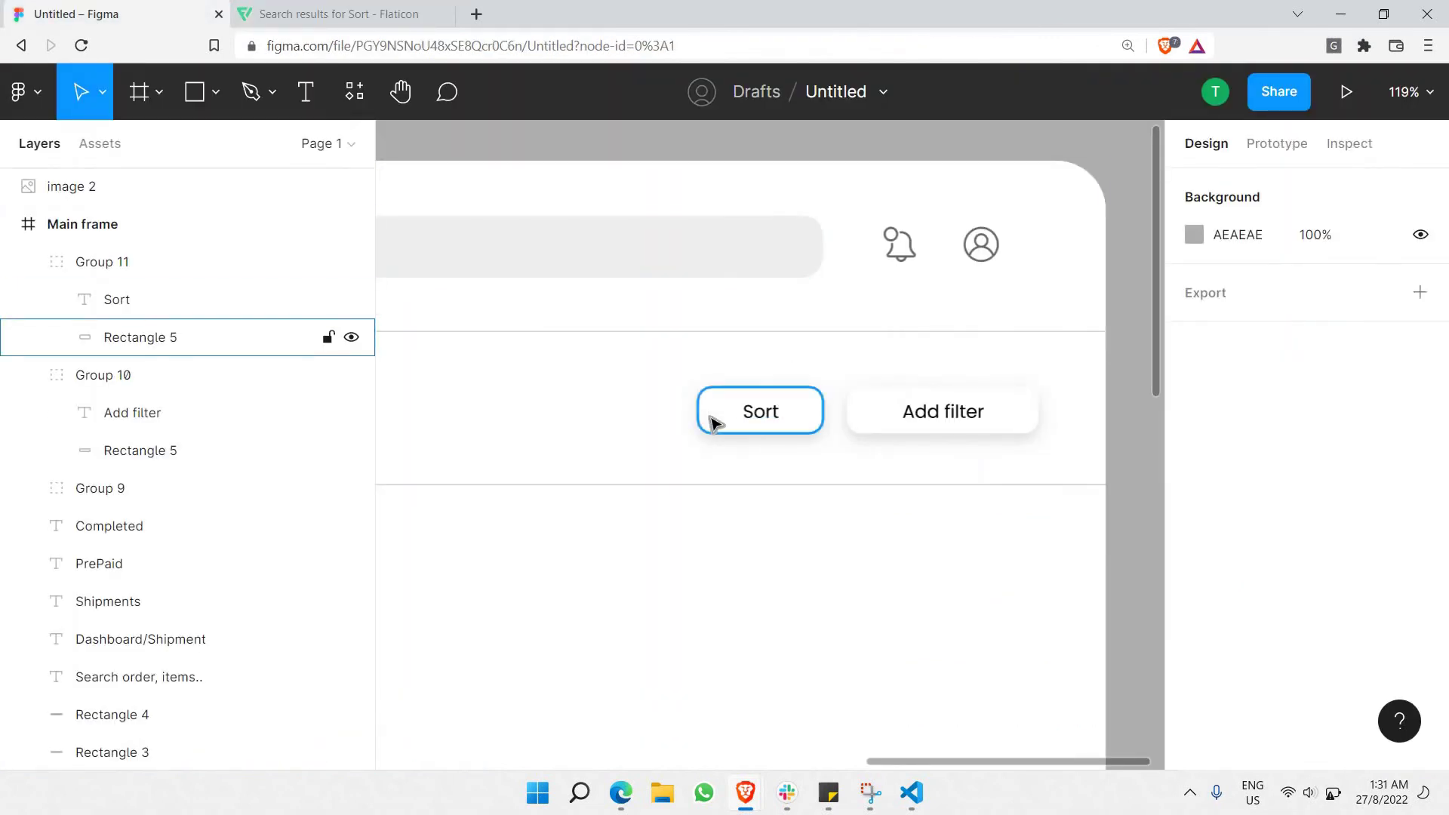
Paste the sort-arrows icon as its own image, shrink it, and place it left of Sort.
key(ctrl+v)
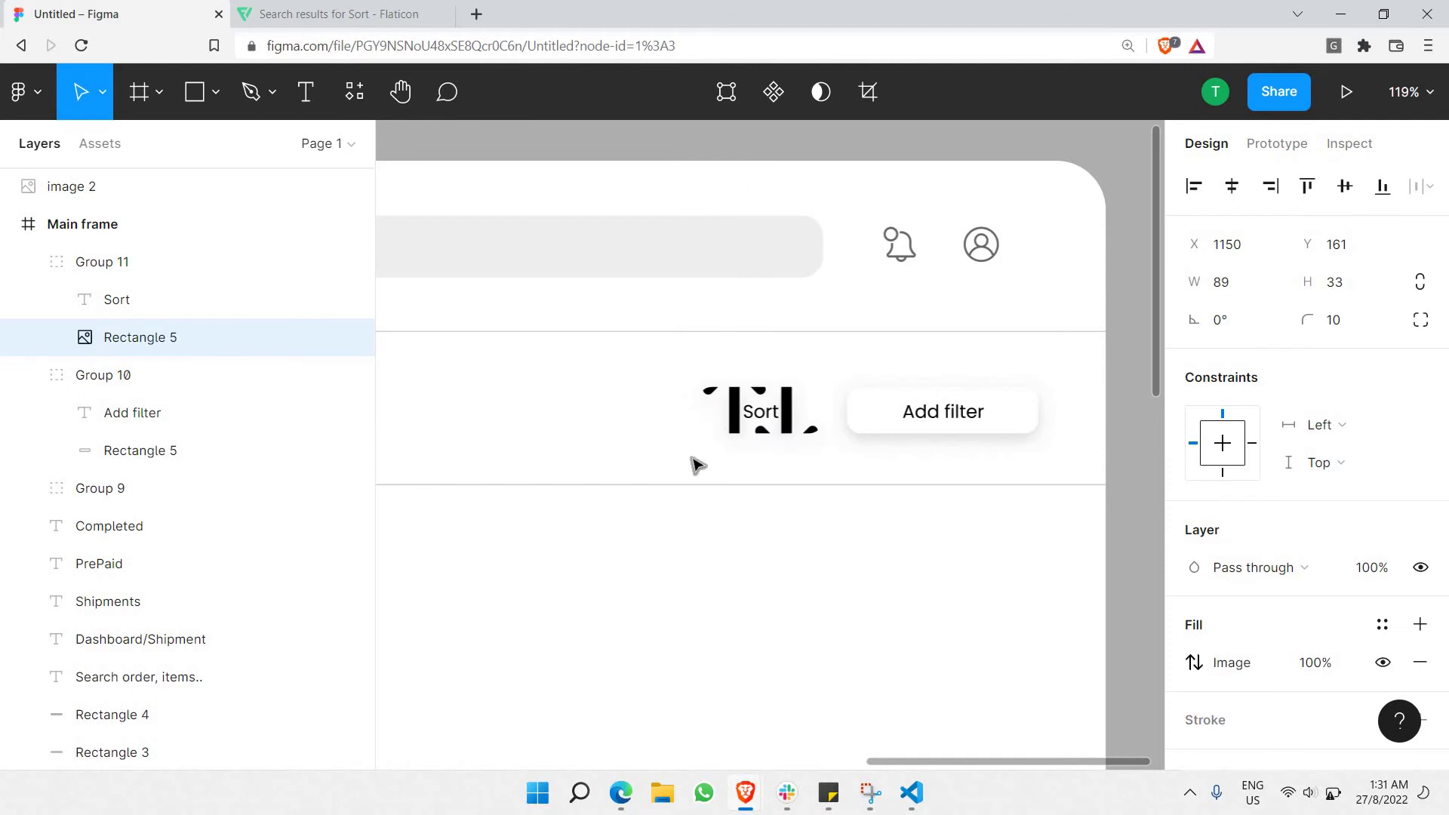
key(ctrl+z)
click(695, 461)
key(ctrl+v)
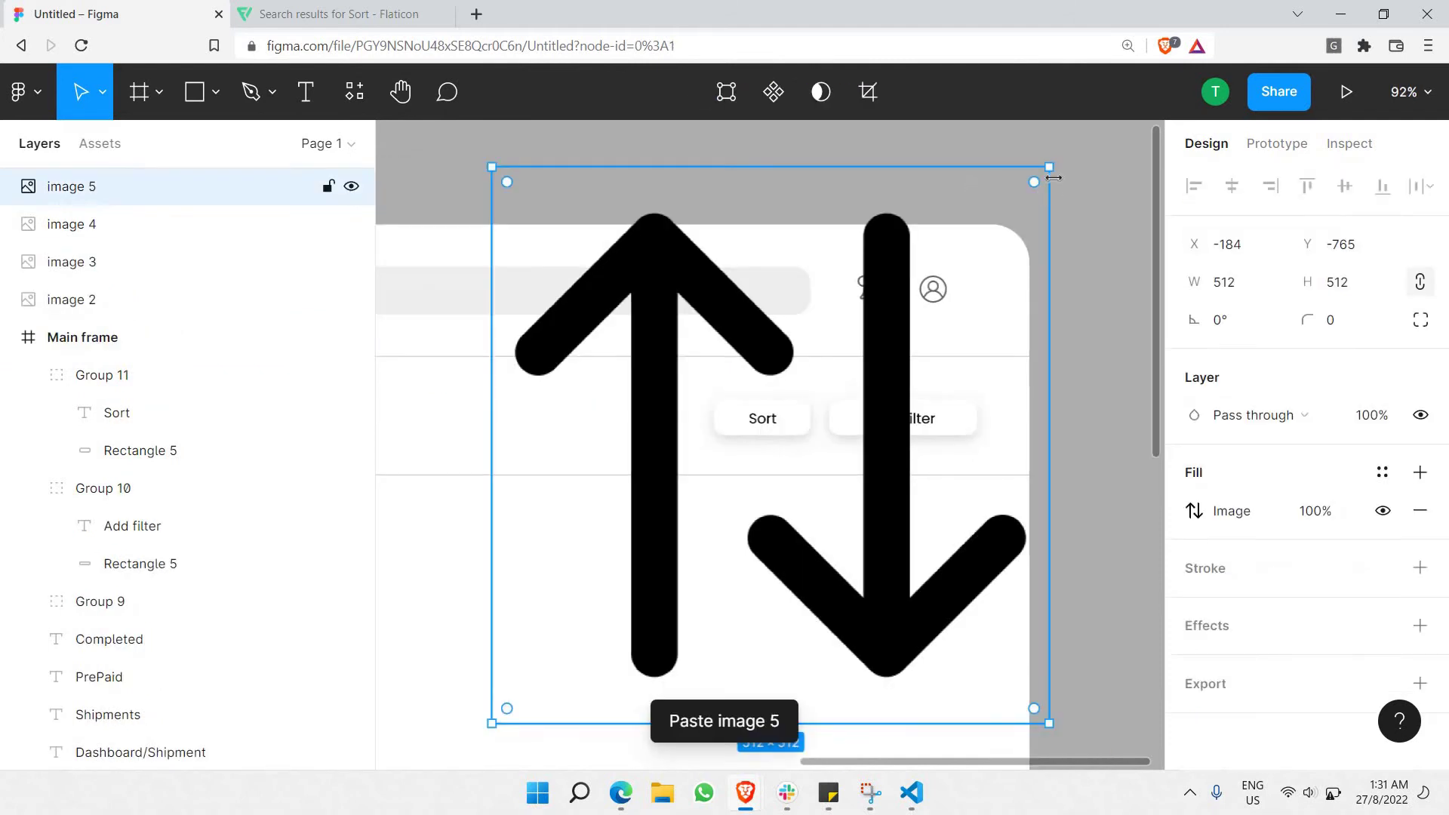
drag(888, 330, 650, 590)
drag(734, 453, 777, 420)
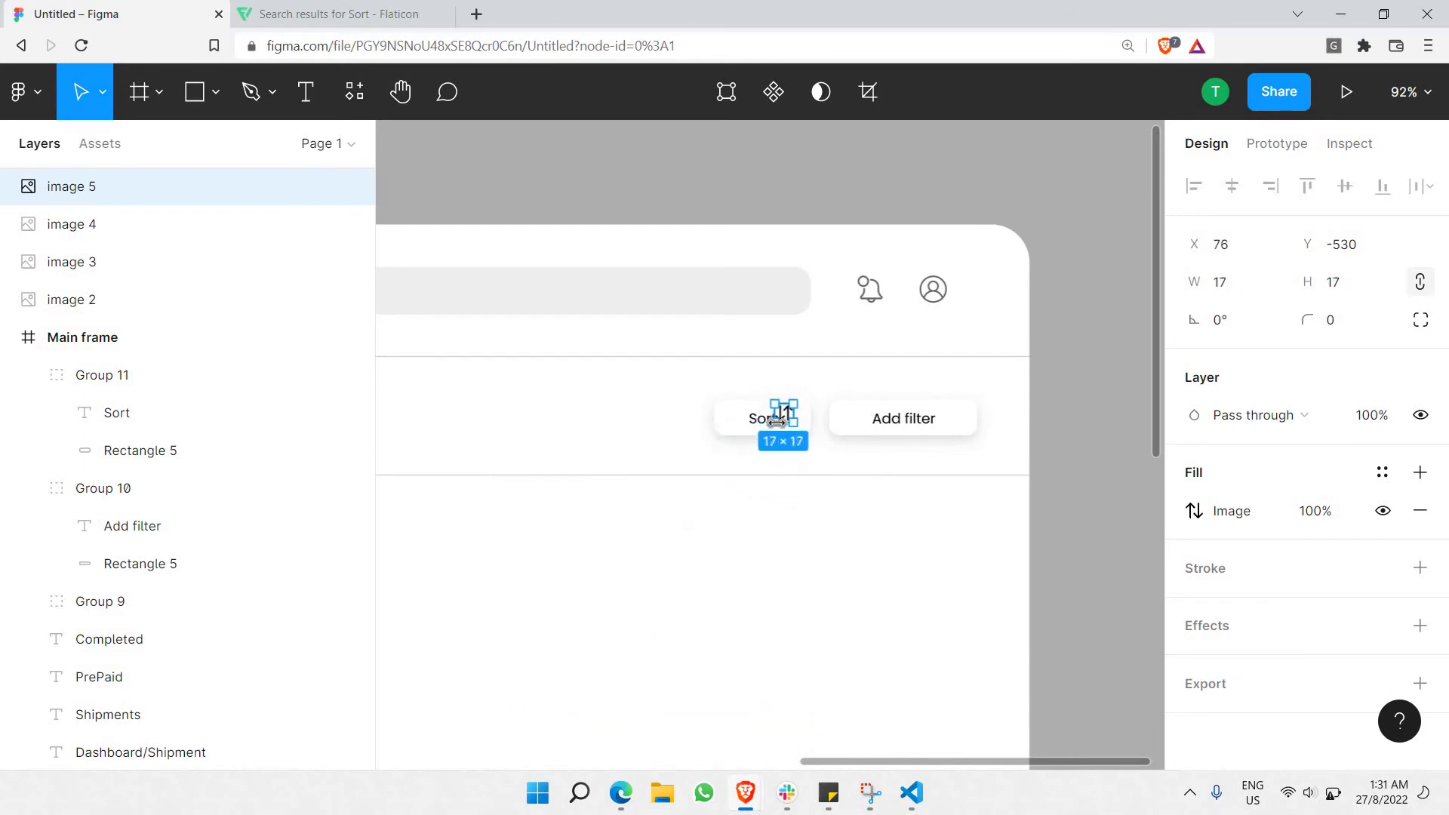
scroll(777, 411, up, 10)
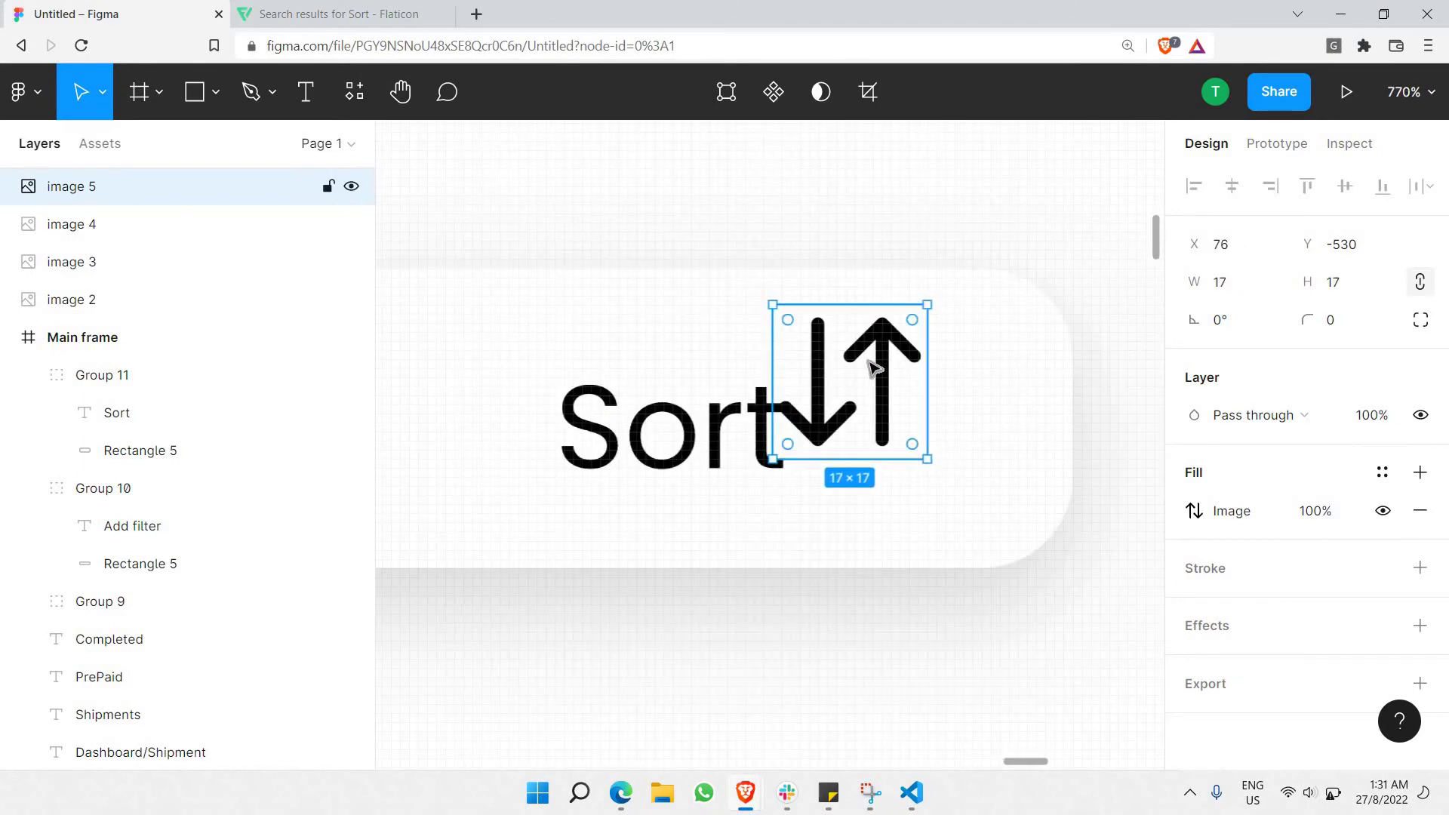
drag(377, 342, 853, 352)
drag(857, 490, 736, 394)
Flip the arrows icon horizontally and set its fill opacity to 50%.
right_click(792, 515)
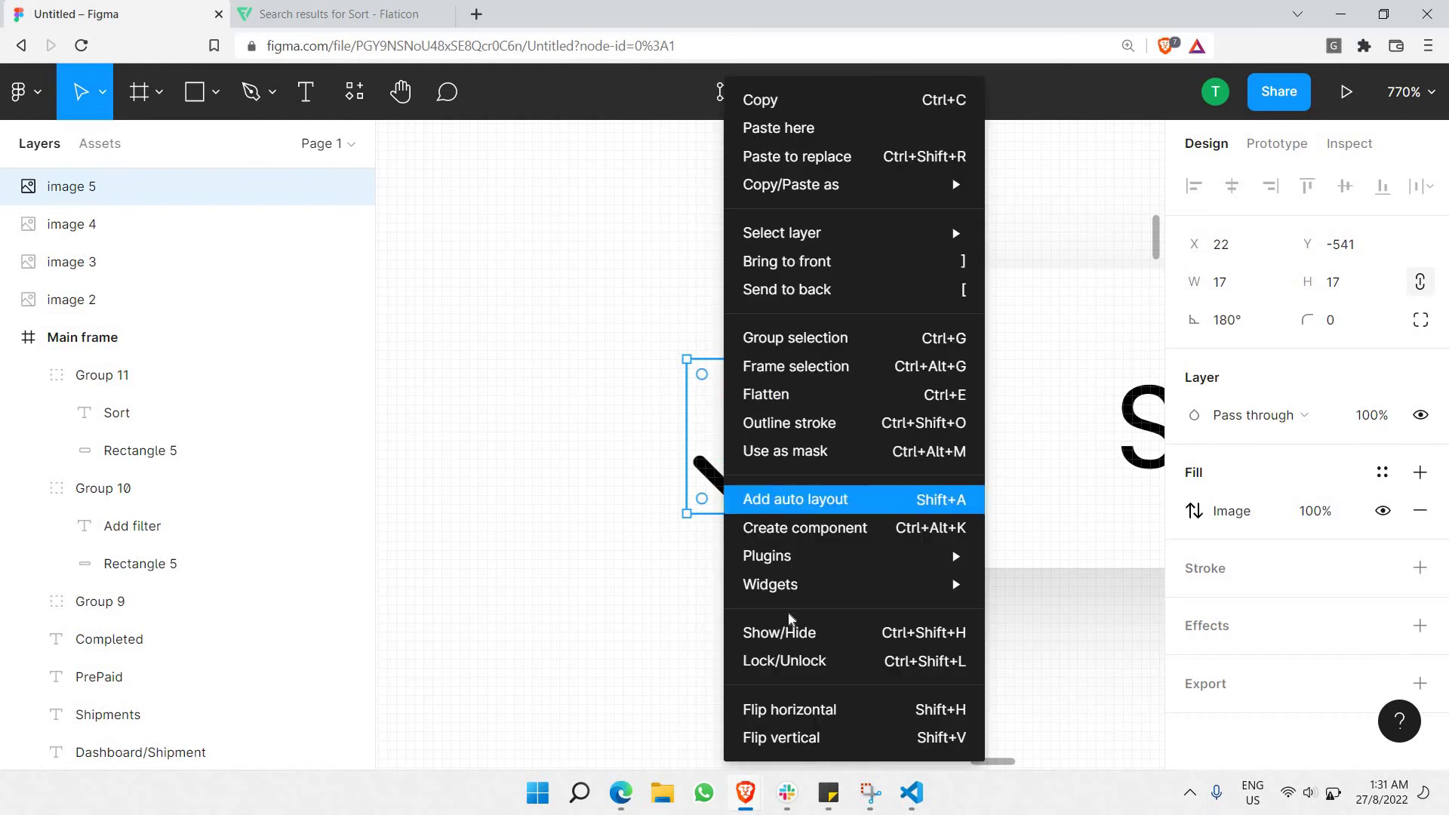
click(800, 710)
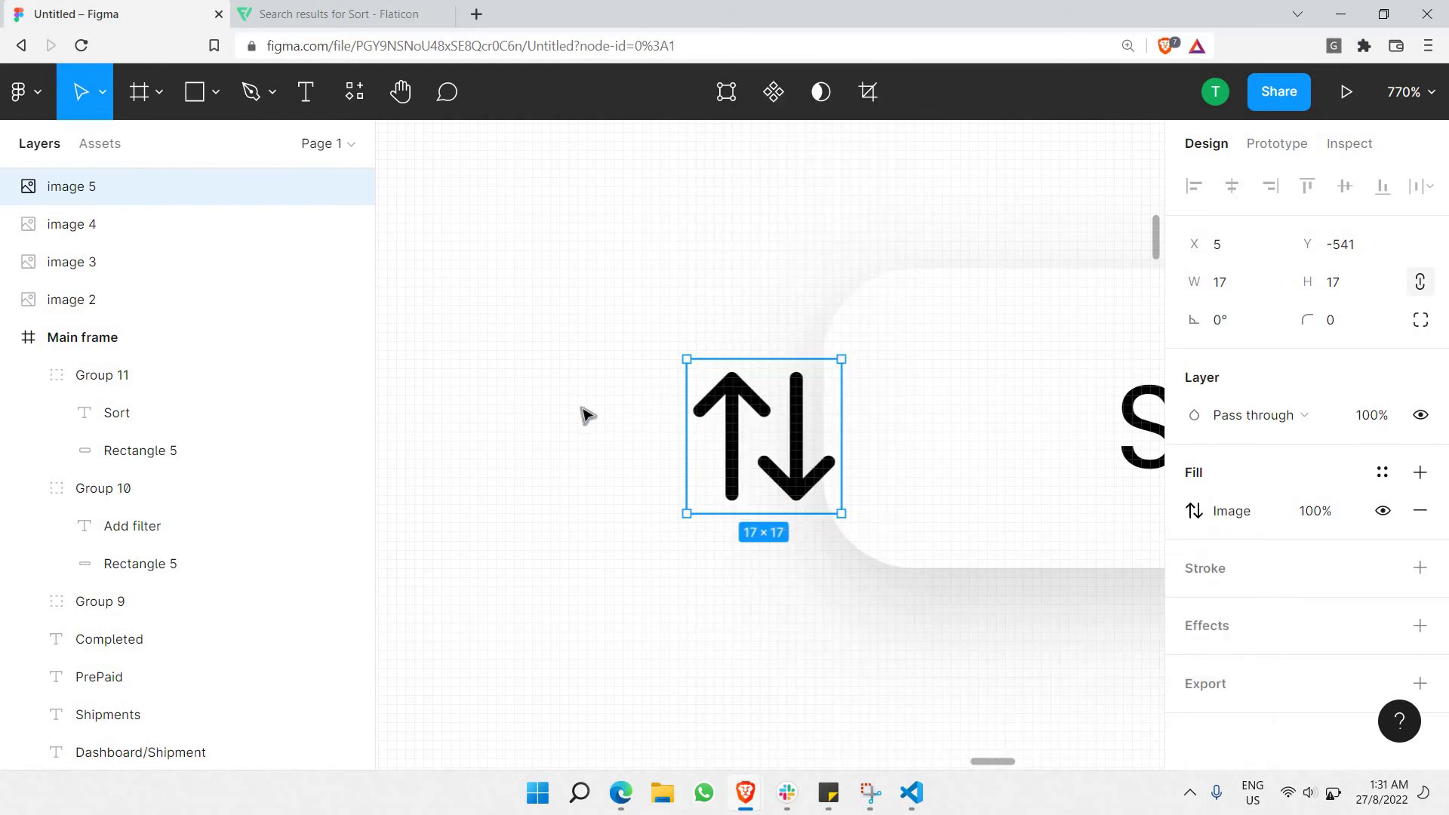
scroll(583, 412, right, 4)
key(Right)
key(Right)
key(Right)
key(Right)
key(Right)
key(Right)
key(Right)
key(Right)
key(Right)
key(Right)
key(Right)
key(Right)
key(Right)
key(Right)
key(Right)
key(Right)
key(Right)
key(Right)
key(Right)
key(Right)
key(Right)
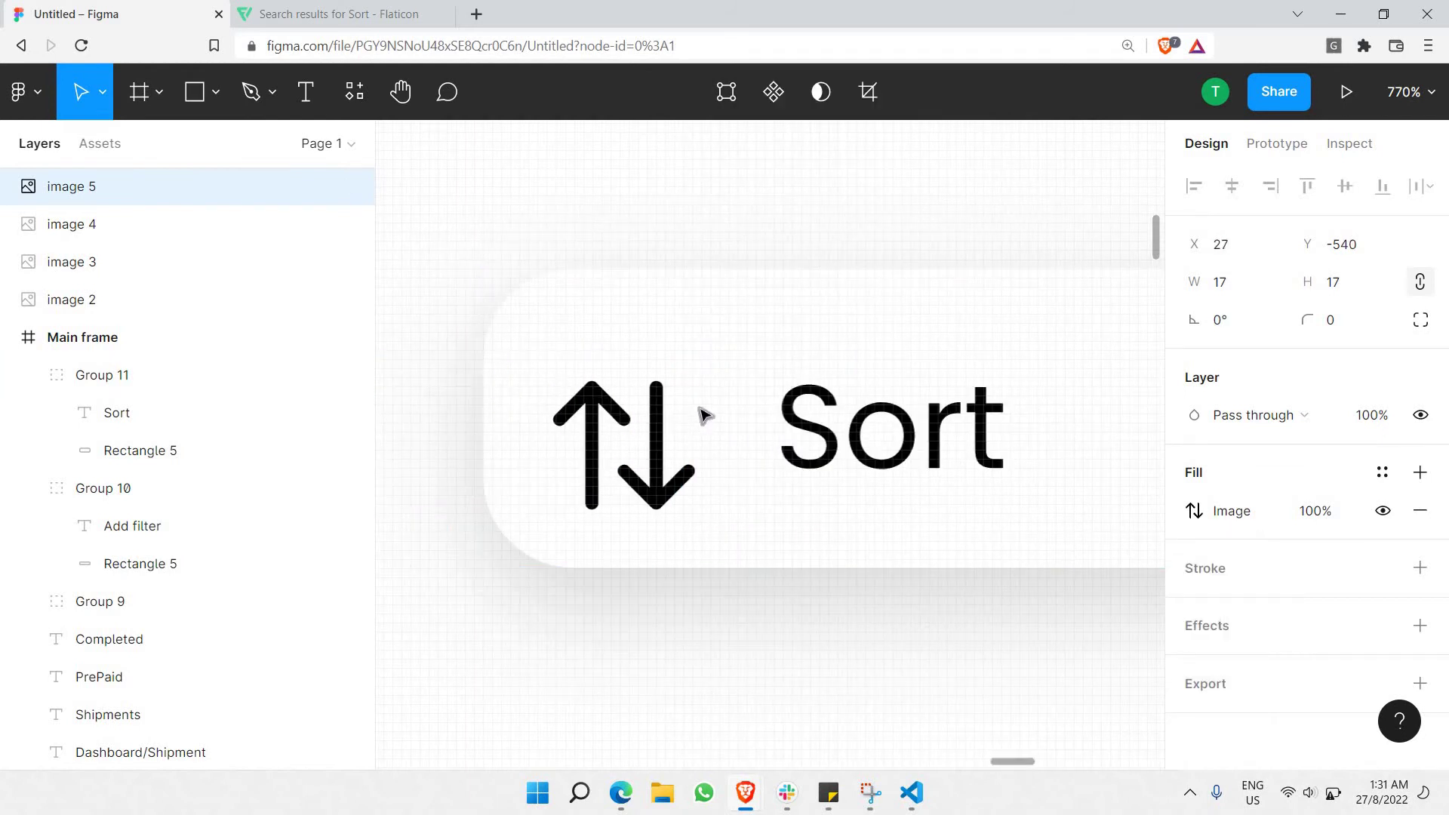
key(Left)
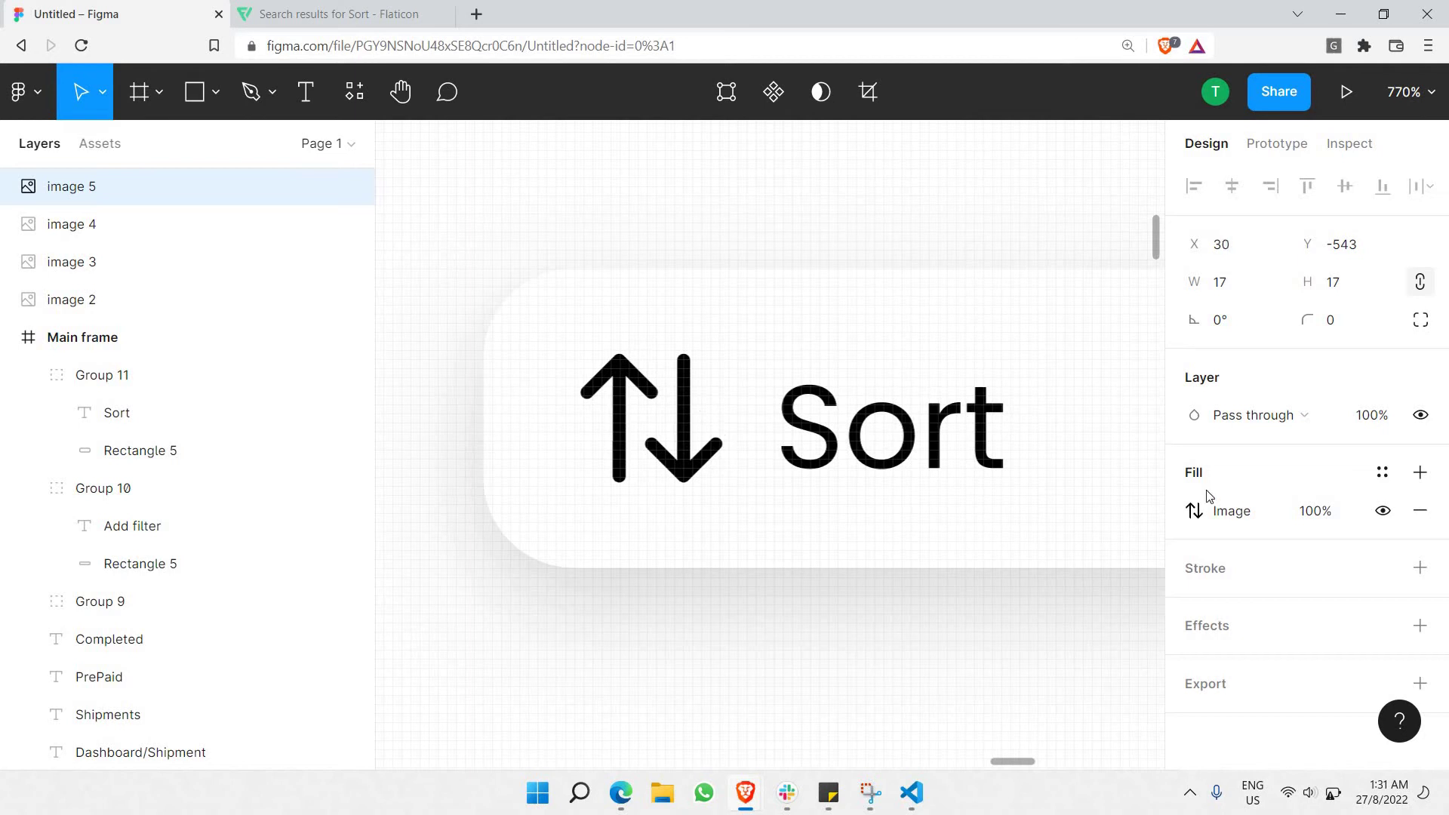
click(1316, 511)
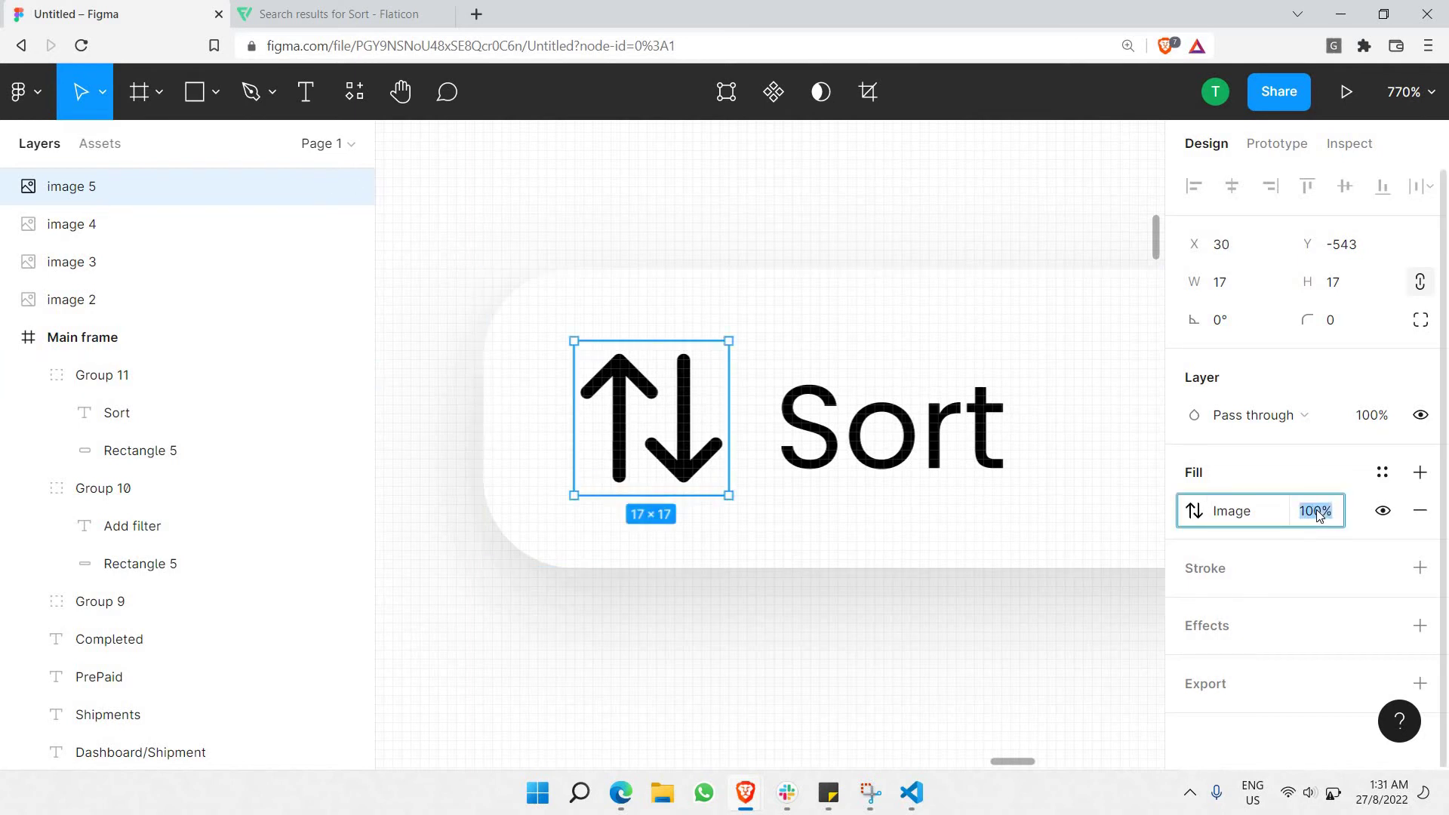
text(50)
key(Return)
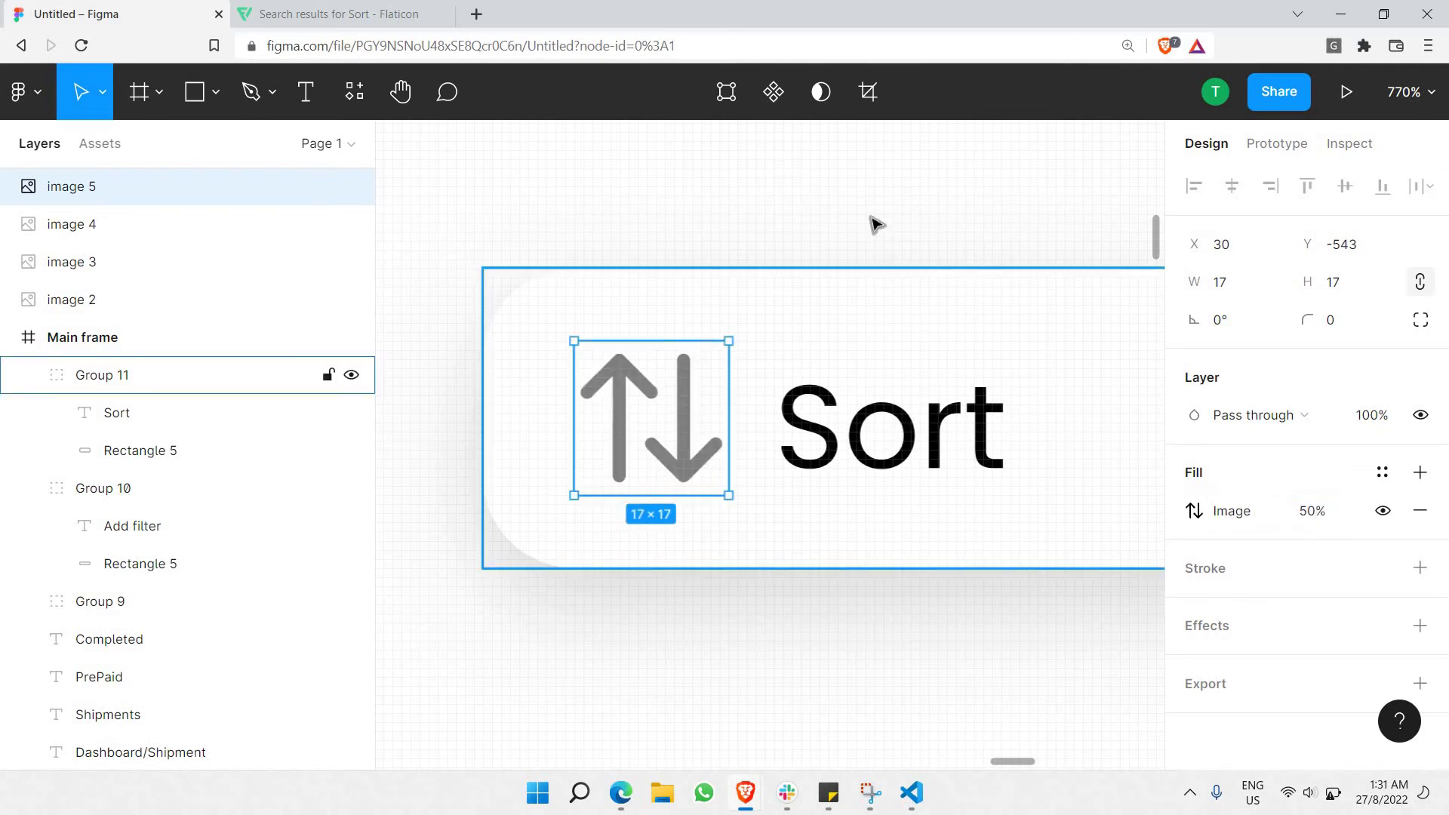
click(830, 641)
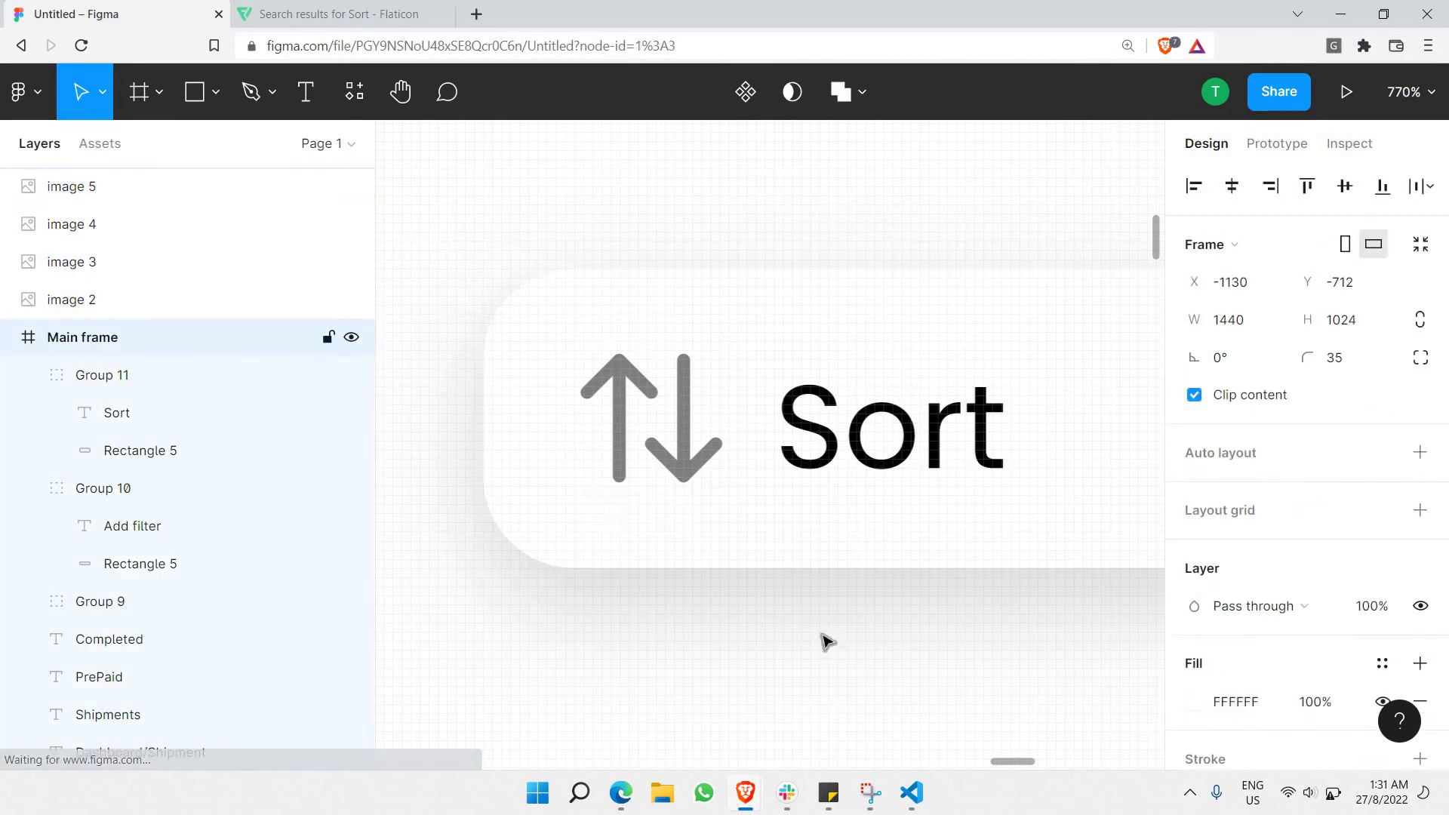
Resize the arrows icon to 12×12 and nudge the Add filter text right.
scroll(826, 641, down, 5)
scroll(789, 623, down, 5)
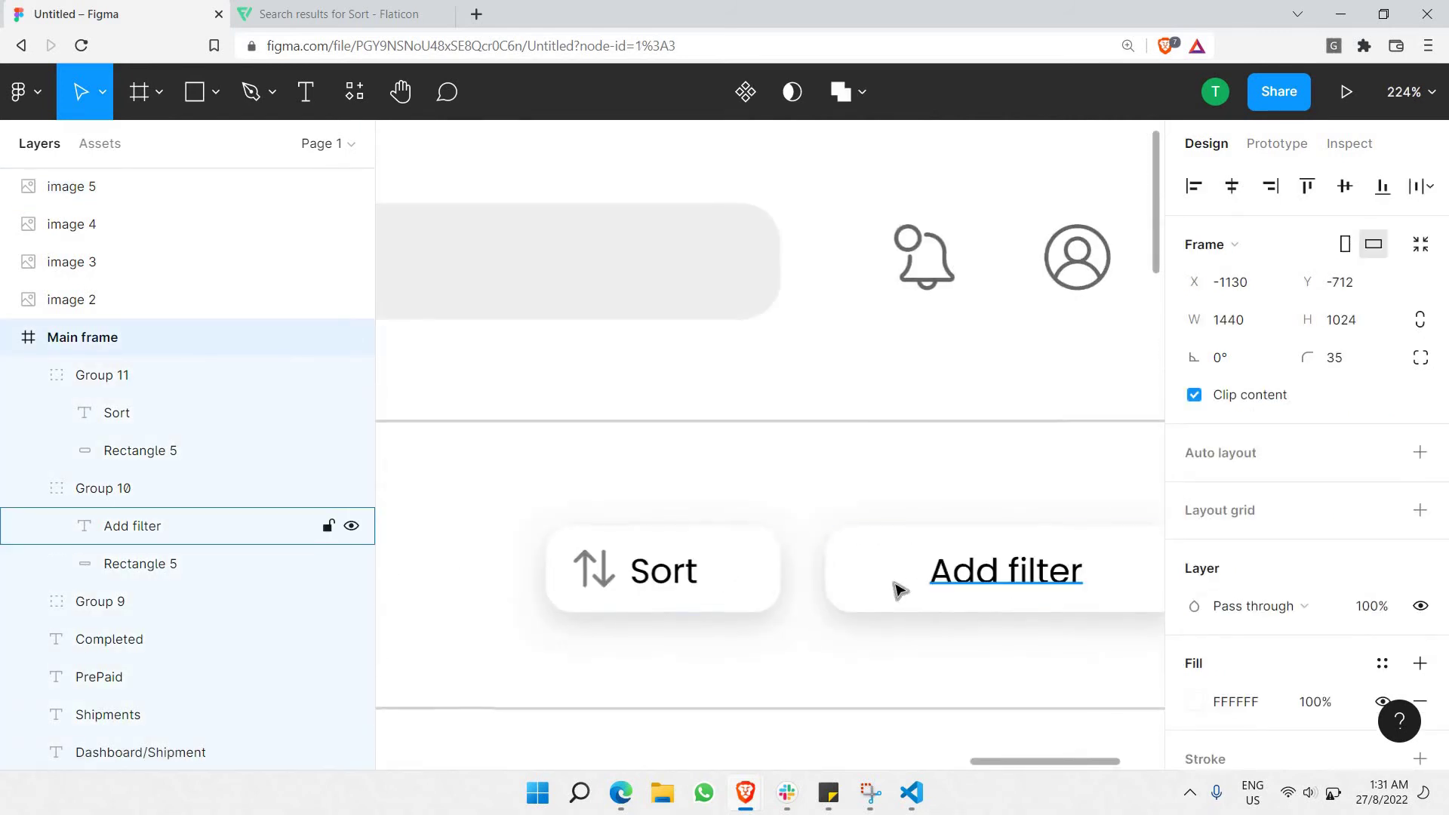
click(608, 577)
drag(609, 578, 610, 582)
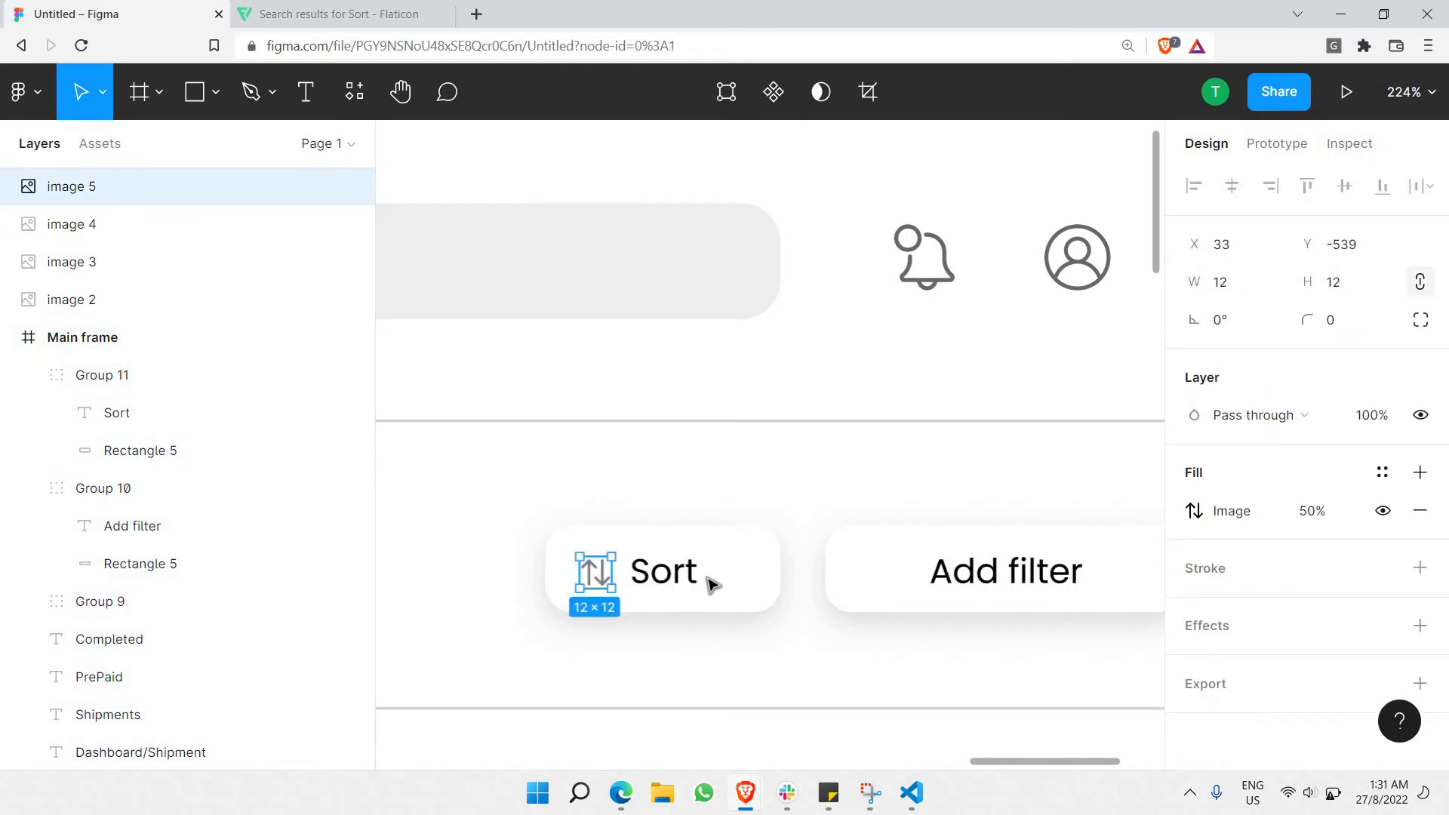
scroll(709, 581, right, 5)
ctrl+click(698, 576)
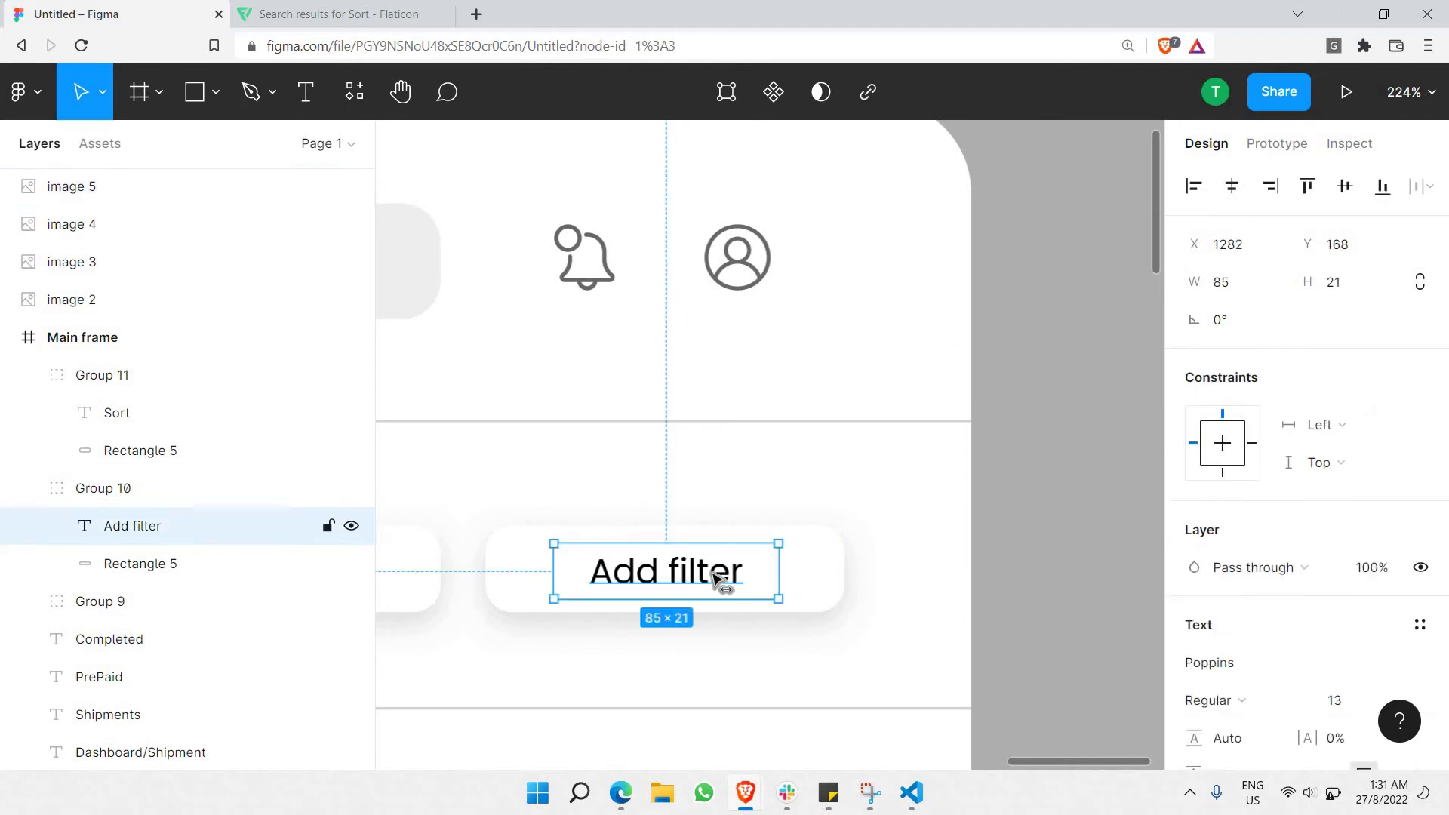
key(Right)
key(Right)
key(Right)
key(Right)
key(Right)
key(Right)
key(Right)
key(Right)
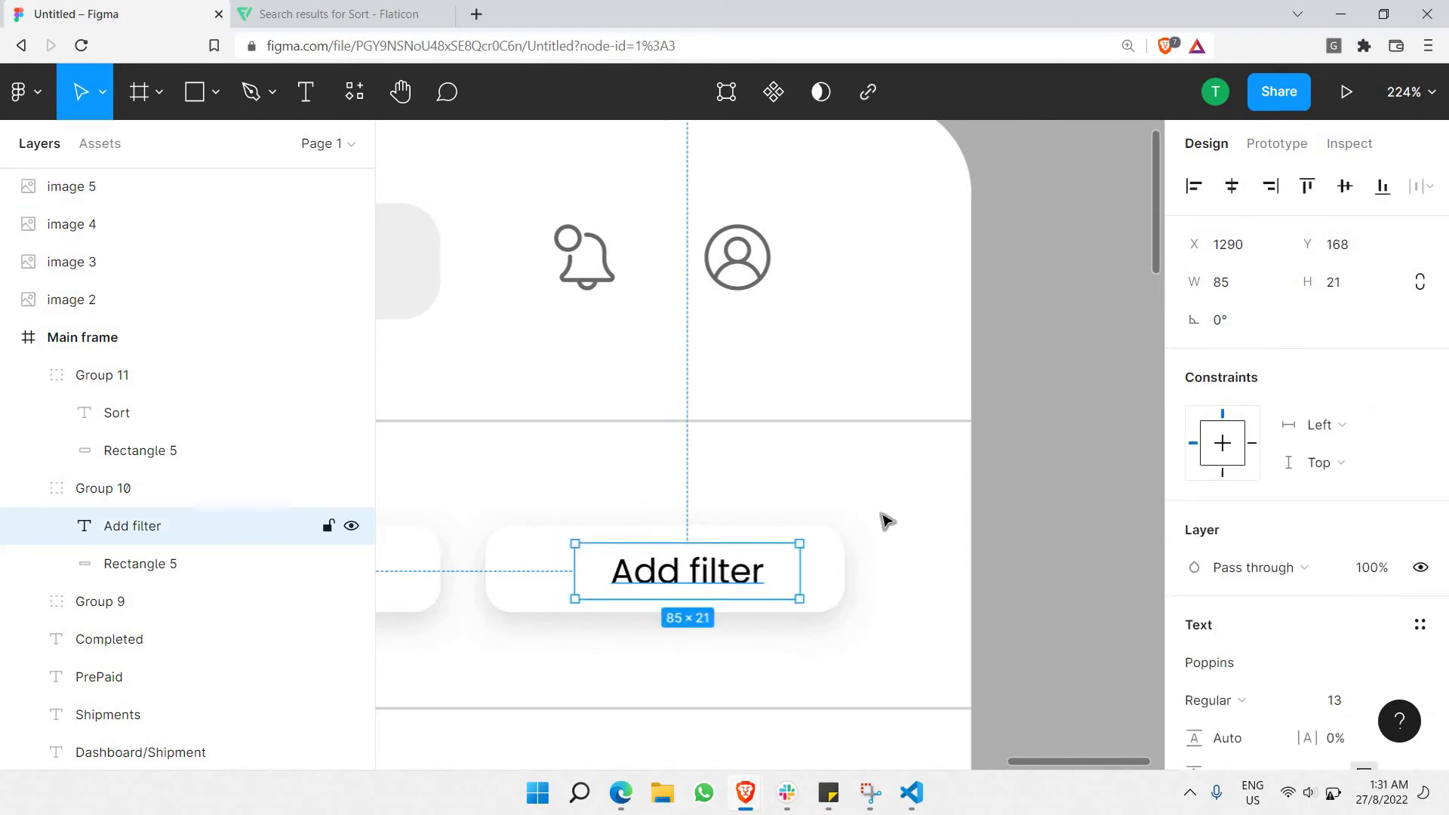
On Flaticon, open the funnel icon's details and bring up its image options.
key(ctrl+Tab)
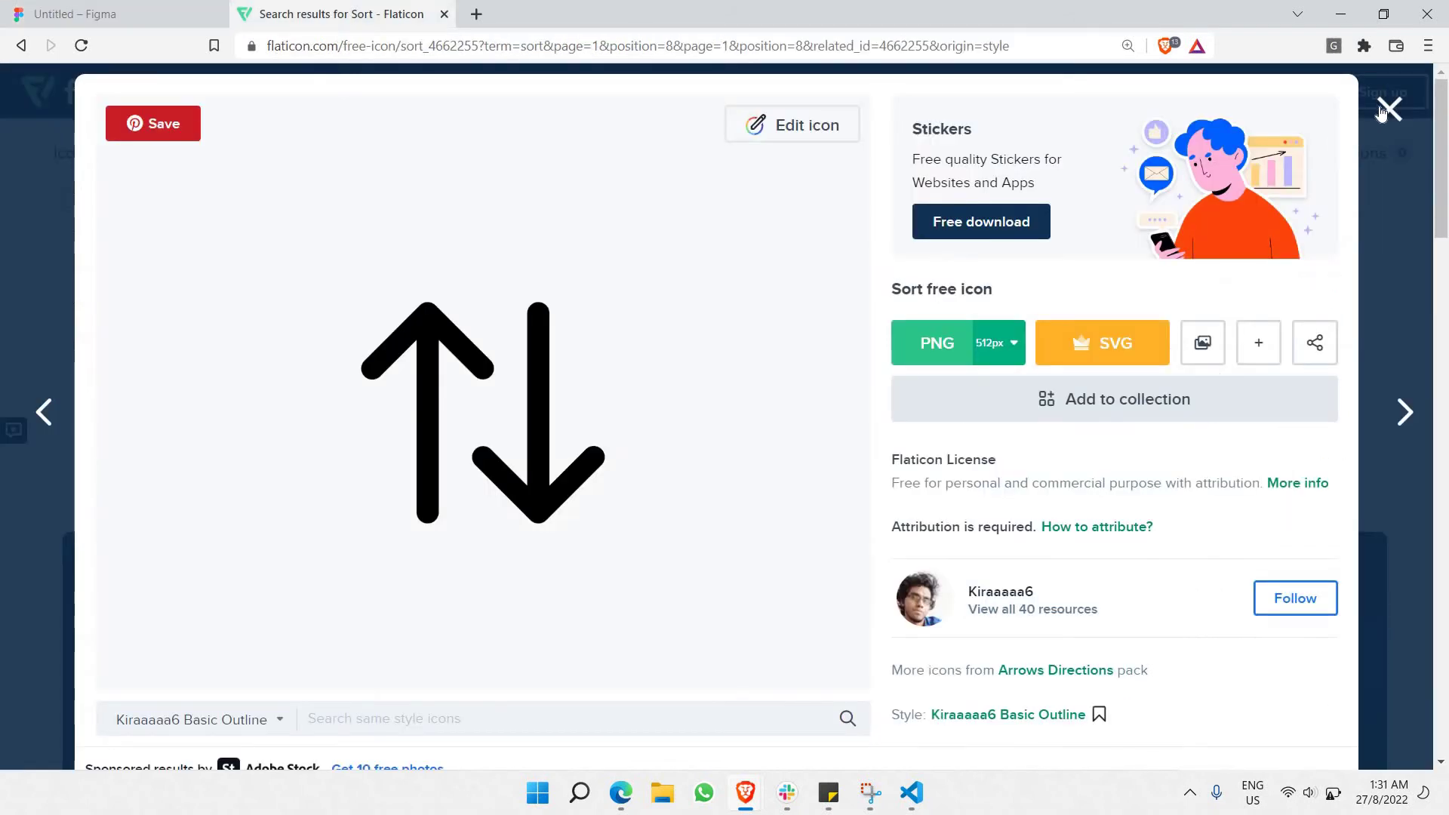
click(1381, 112)
click(1296, 268)
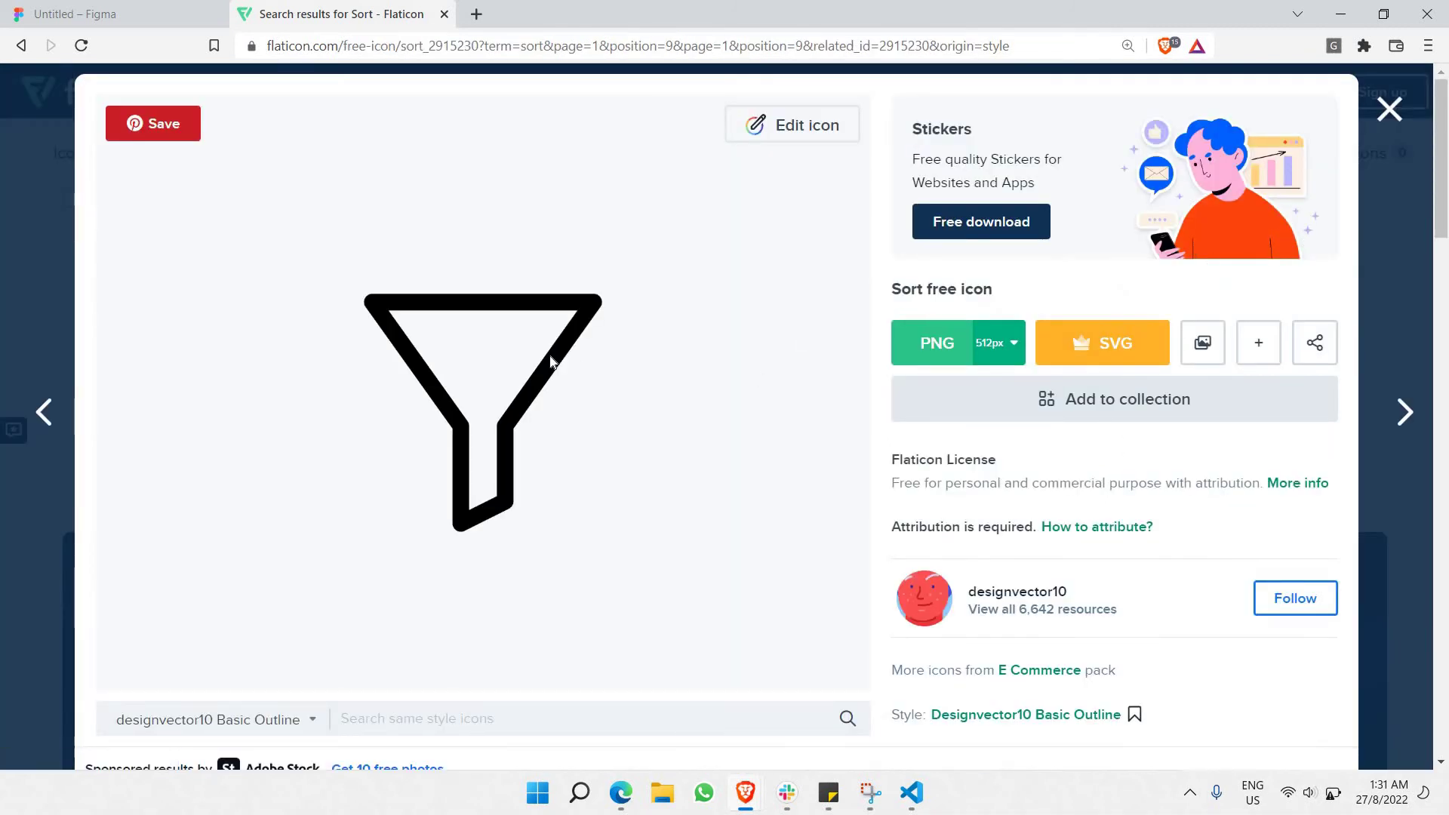
right_click(551, 362)
Copy the funnel image and paste it into the Main frame.
click(608, 418)
key(ctrl+Tab)
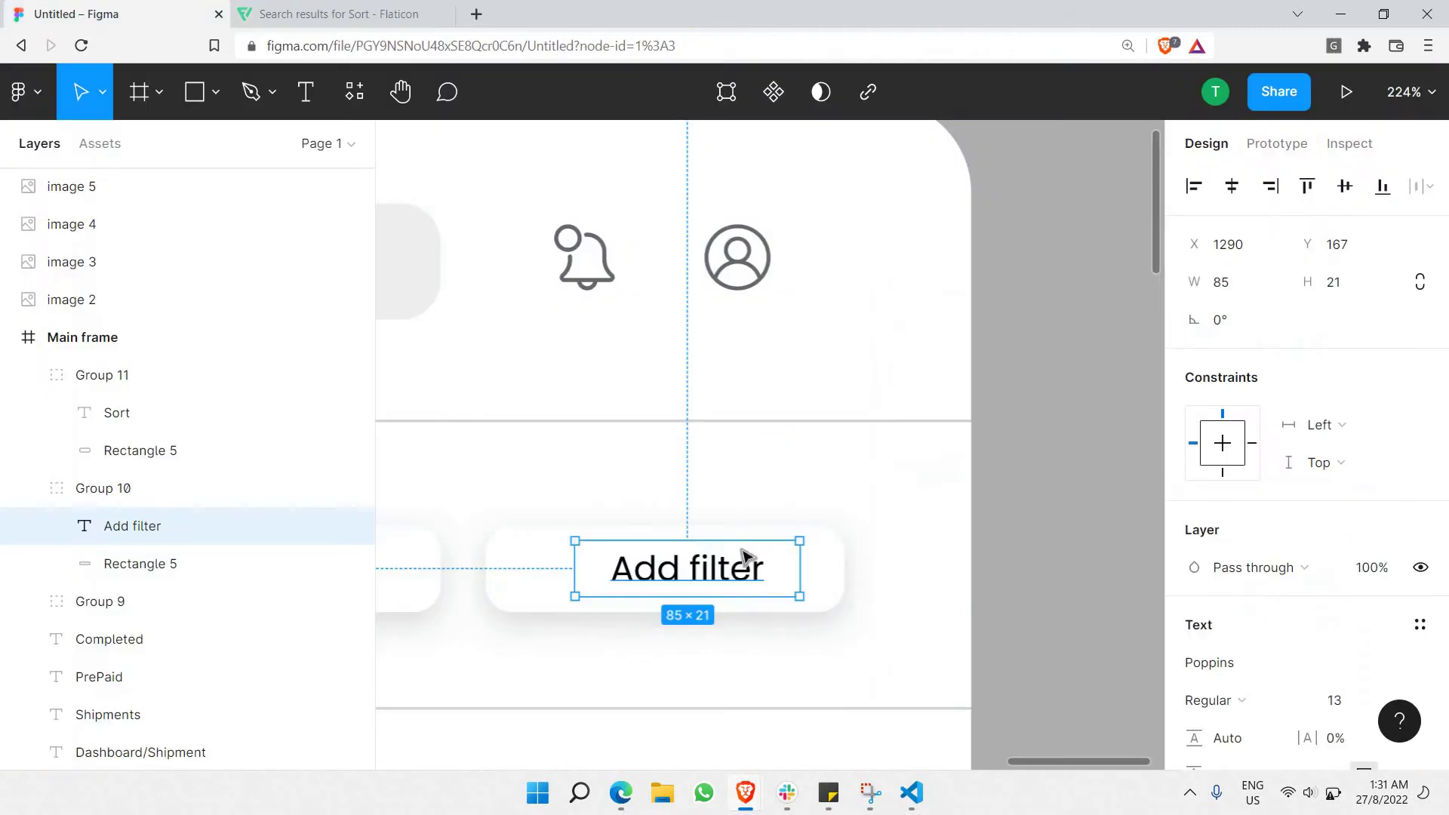
key(ctrl+minus)
click(745, 549)
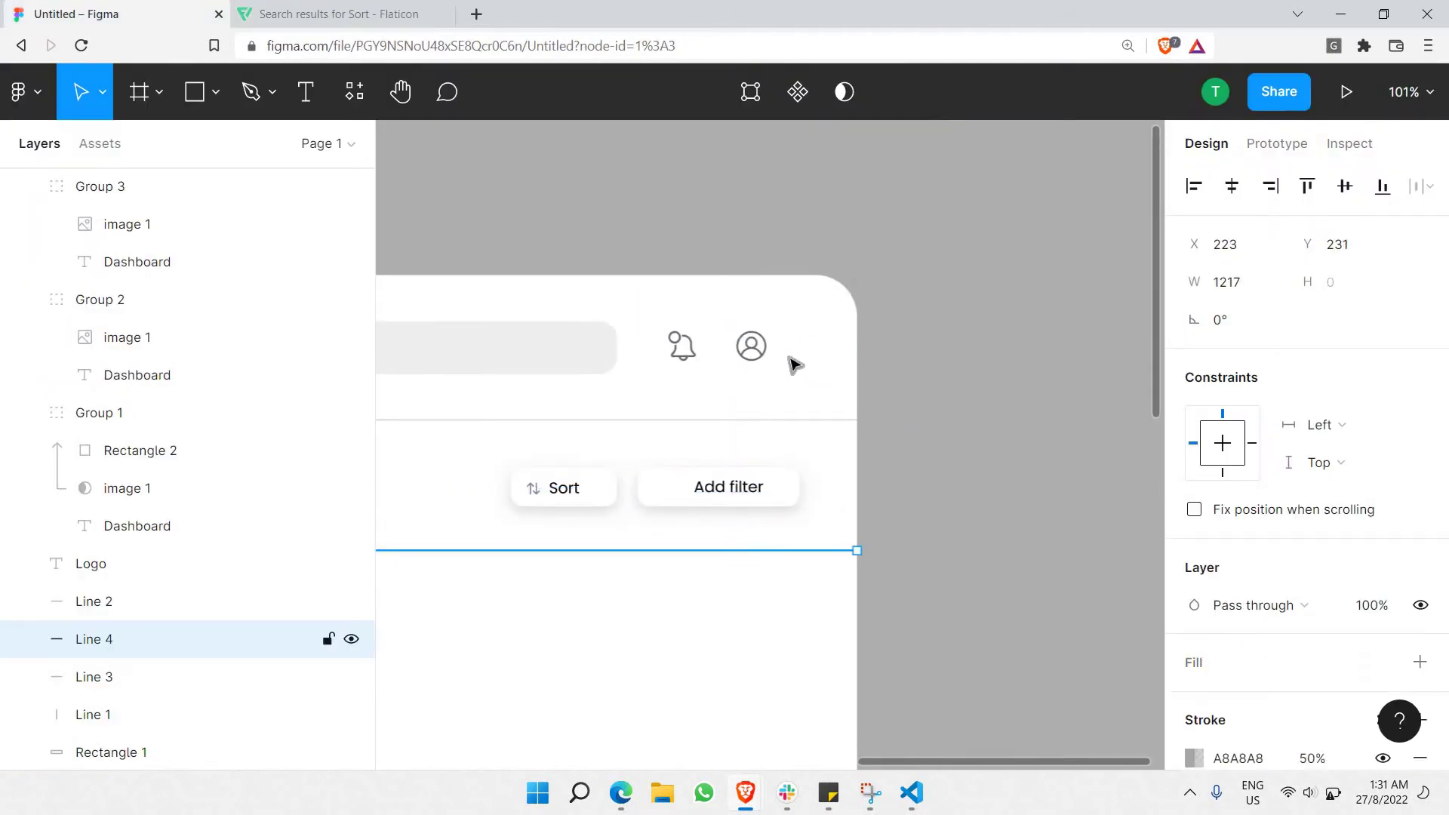
key(ctrl+v)
scroll(702, 472, down, 5)
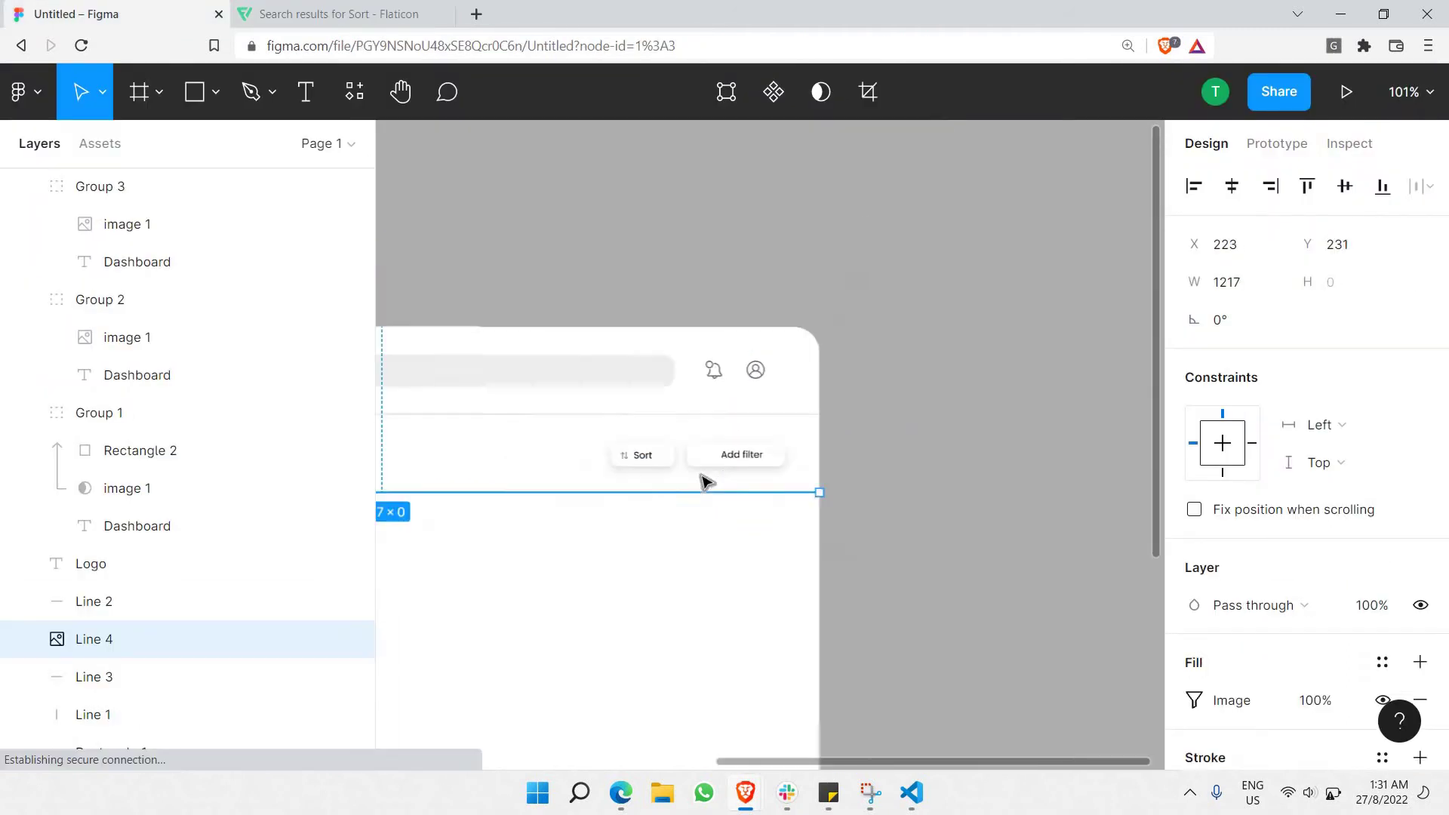
click(655, 492)
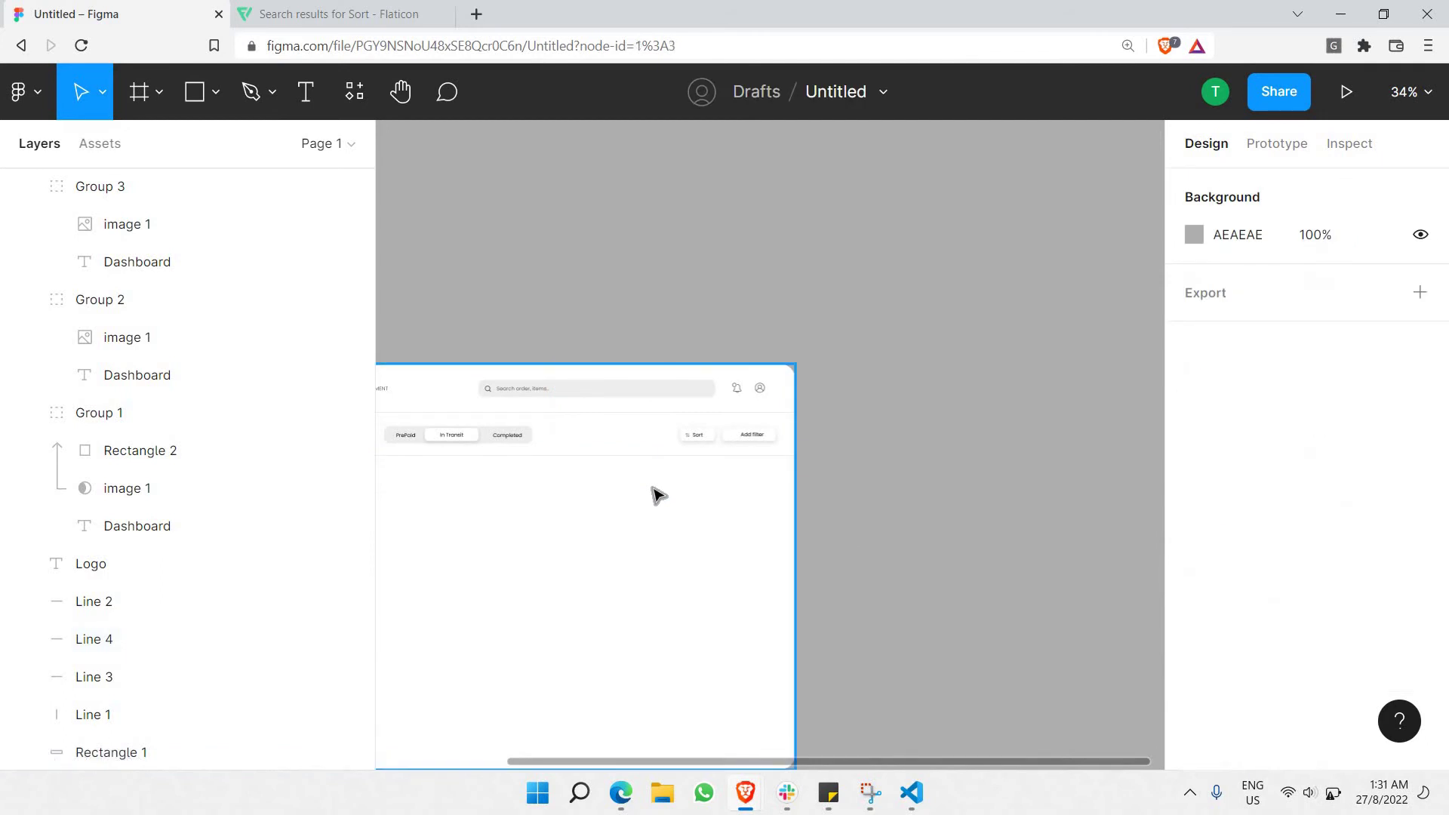
click(655, 492)
key(ctrl+v)
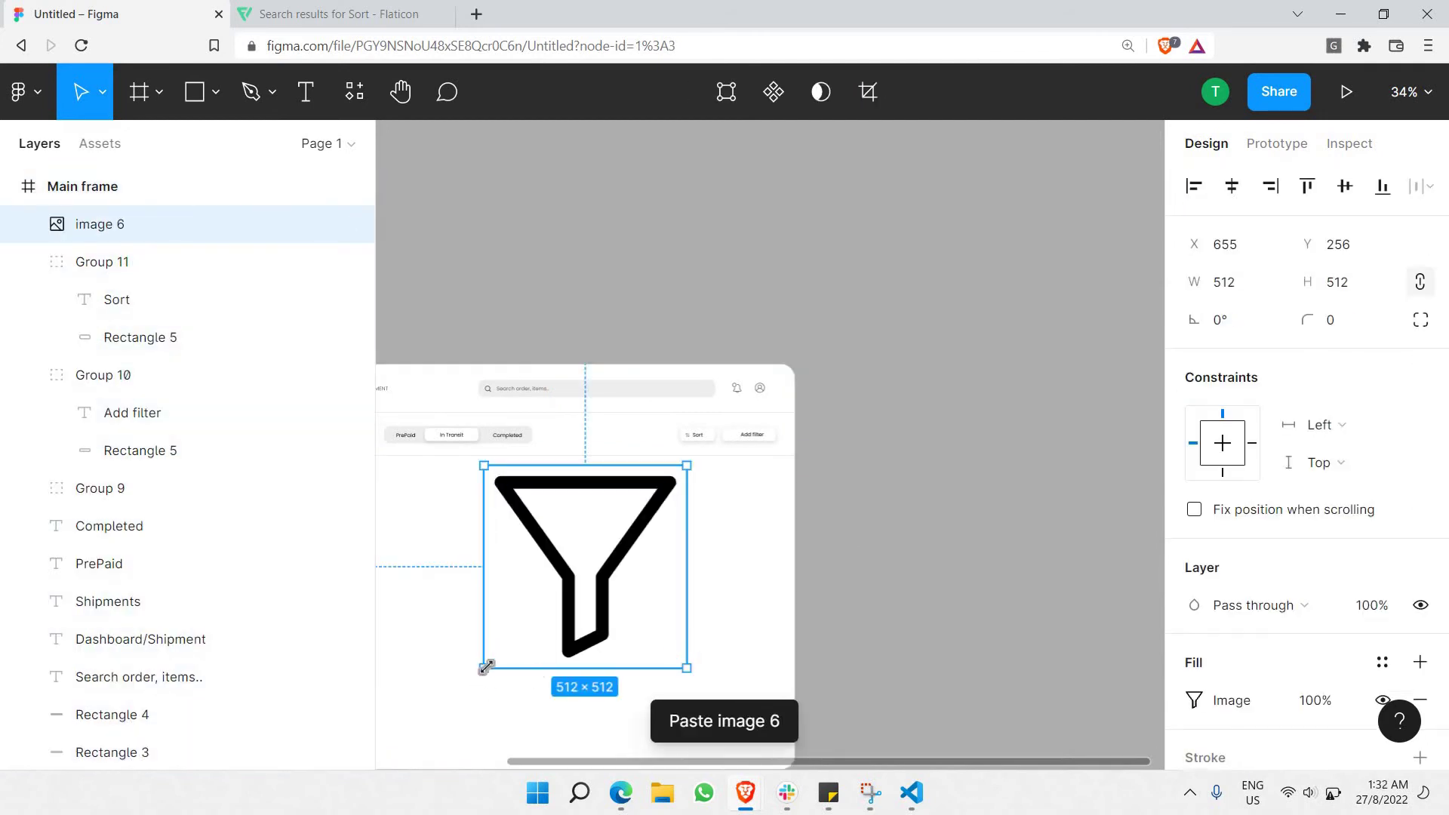
Shrink the funnel to a 13×13 icon just left of the Add filter label.
drag(486, 666, 670, 468)
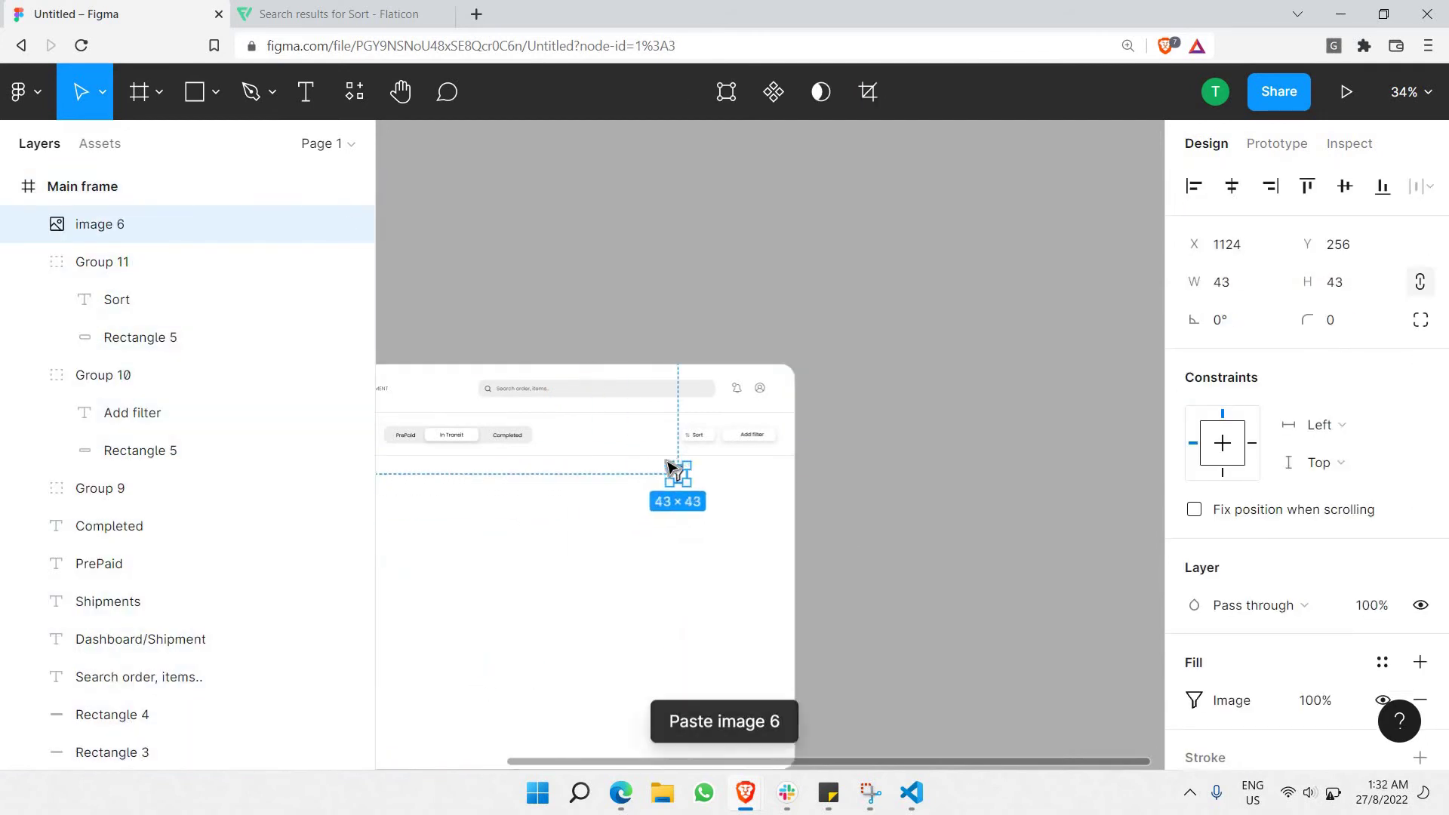
scroll(670, 468, up, 10)
drag(689, 543, 1067, 485)
scroll(949, 379, up, 8)
drag(959, 349, 1000, 336)
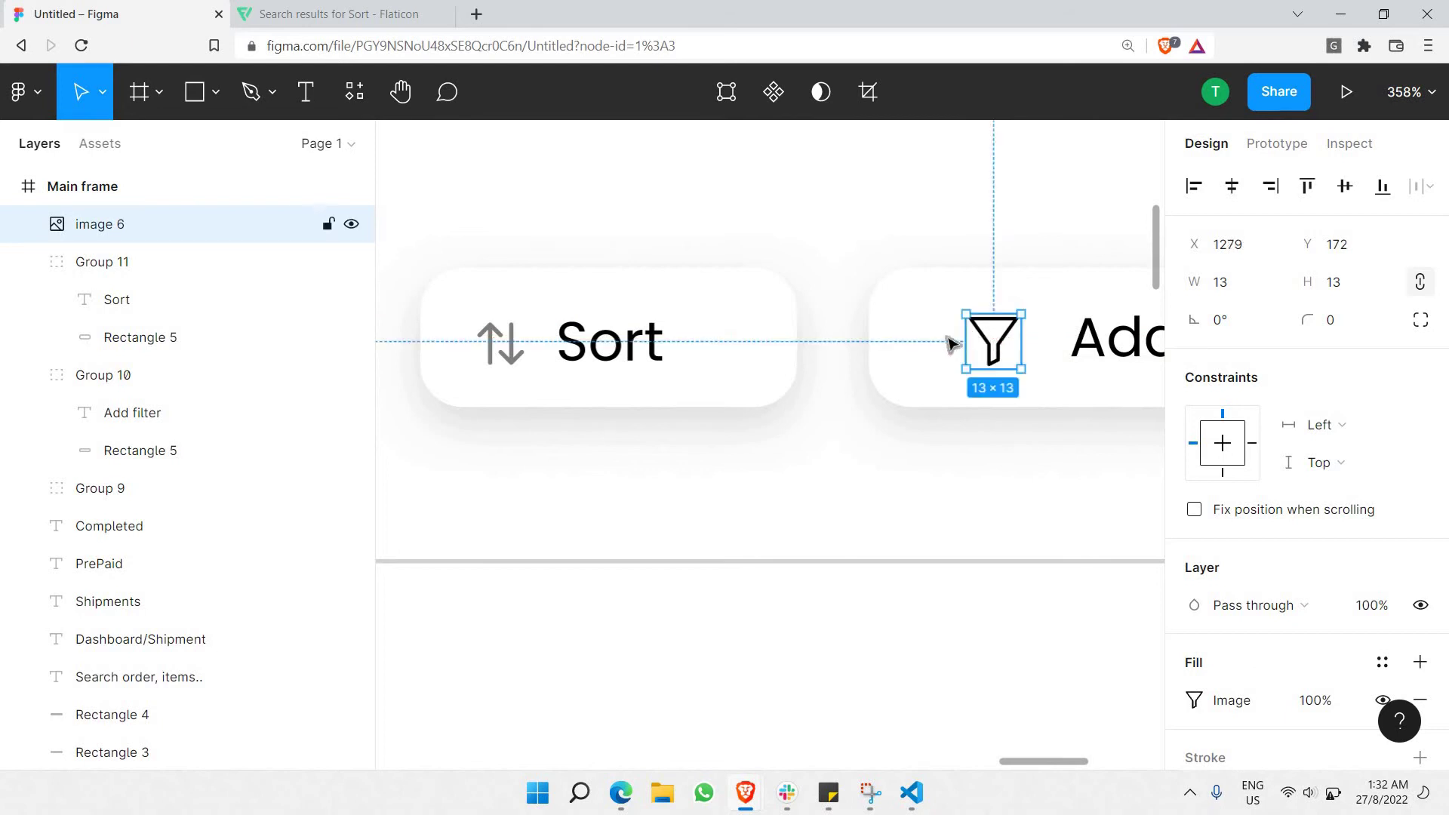
Set the funnel's fill opacity to 50%.
scroll(947, 337, right, 5)
click(1314, 702)
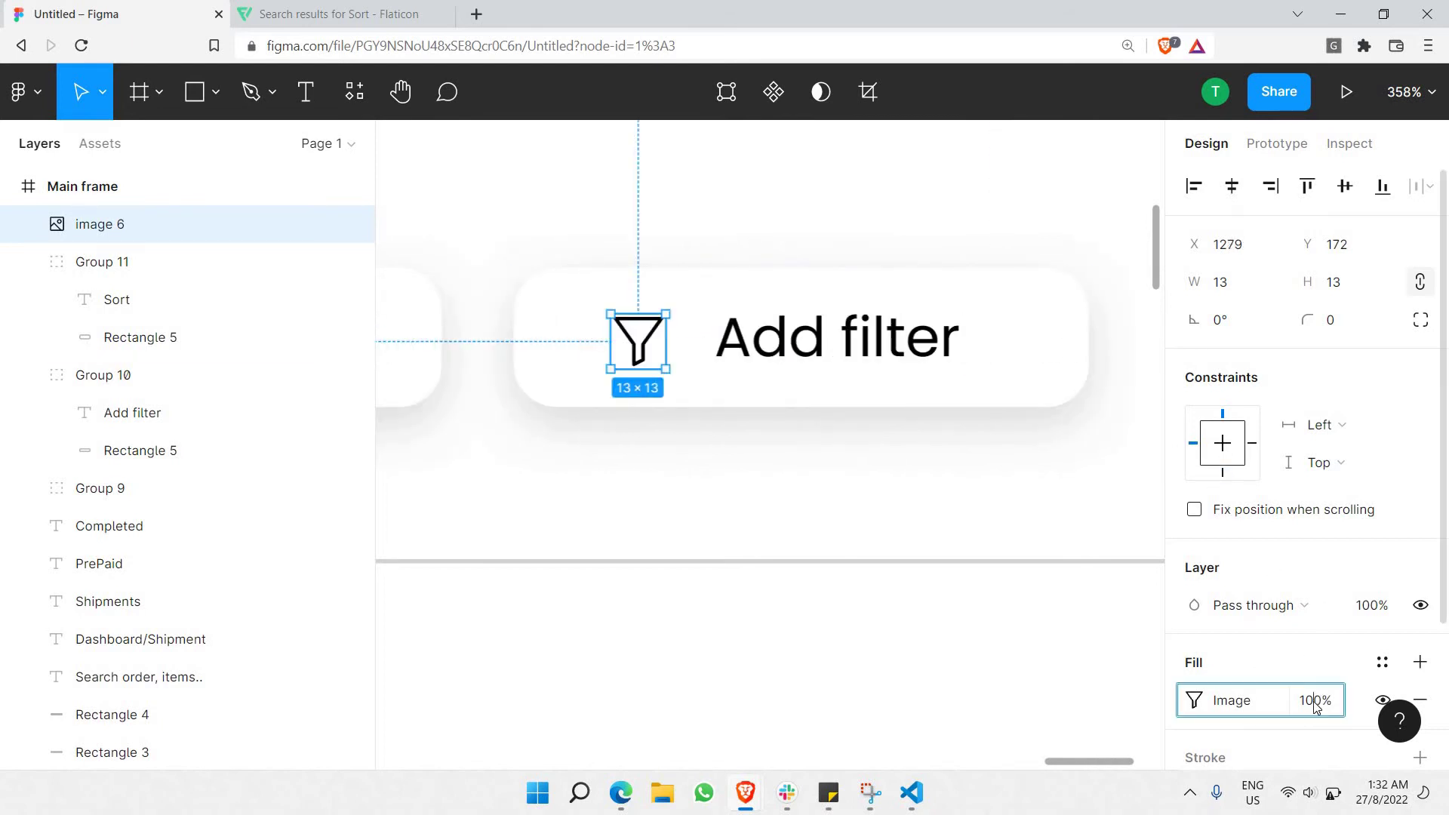
text(50)
key(Return)
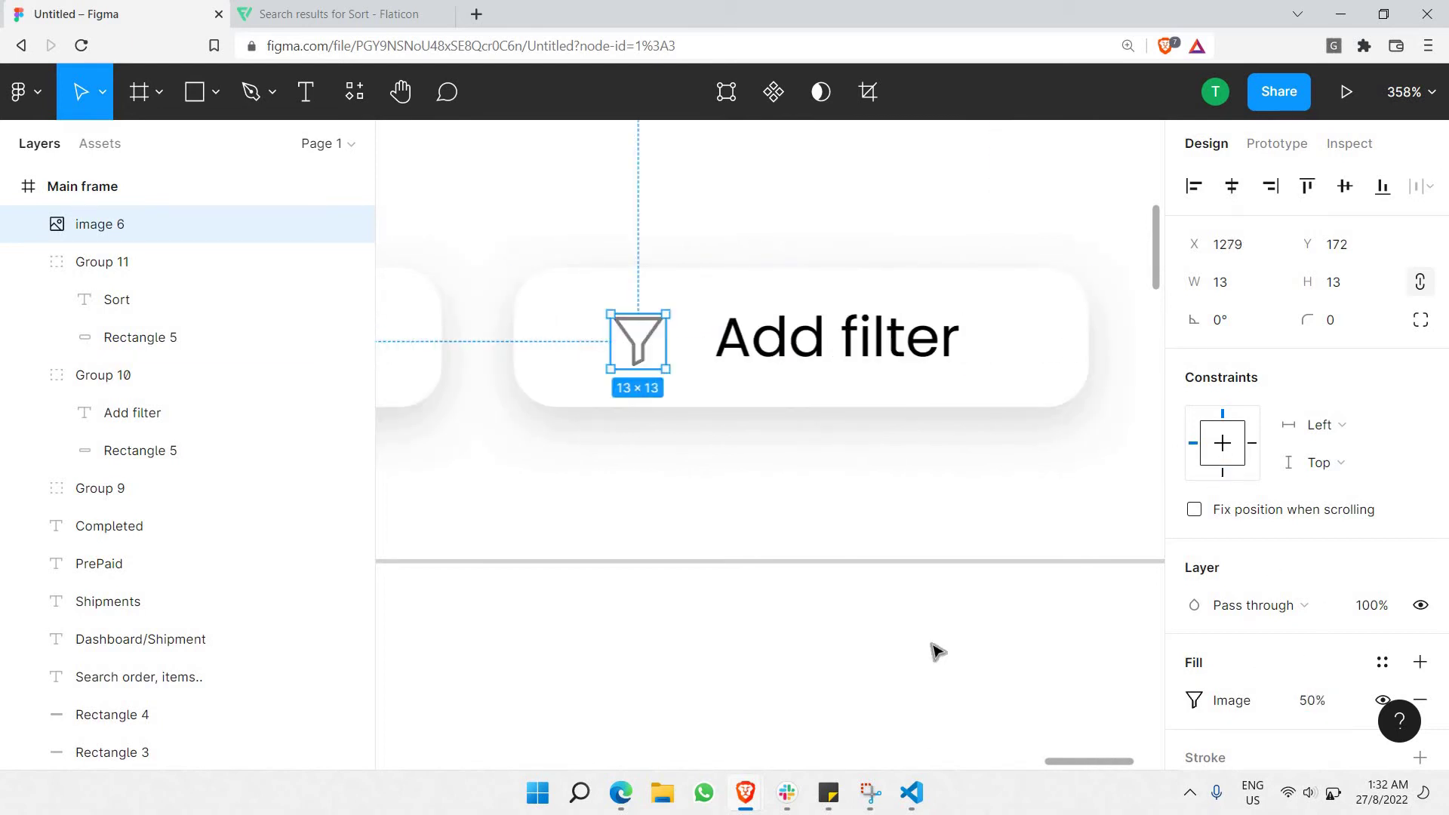
click(996, 610)
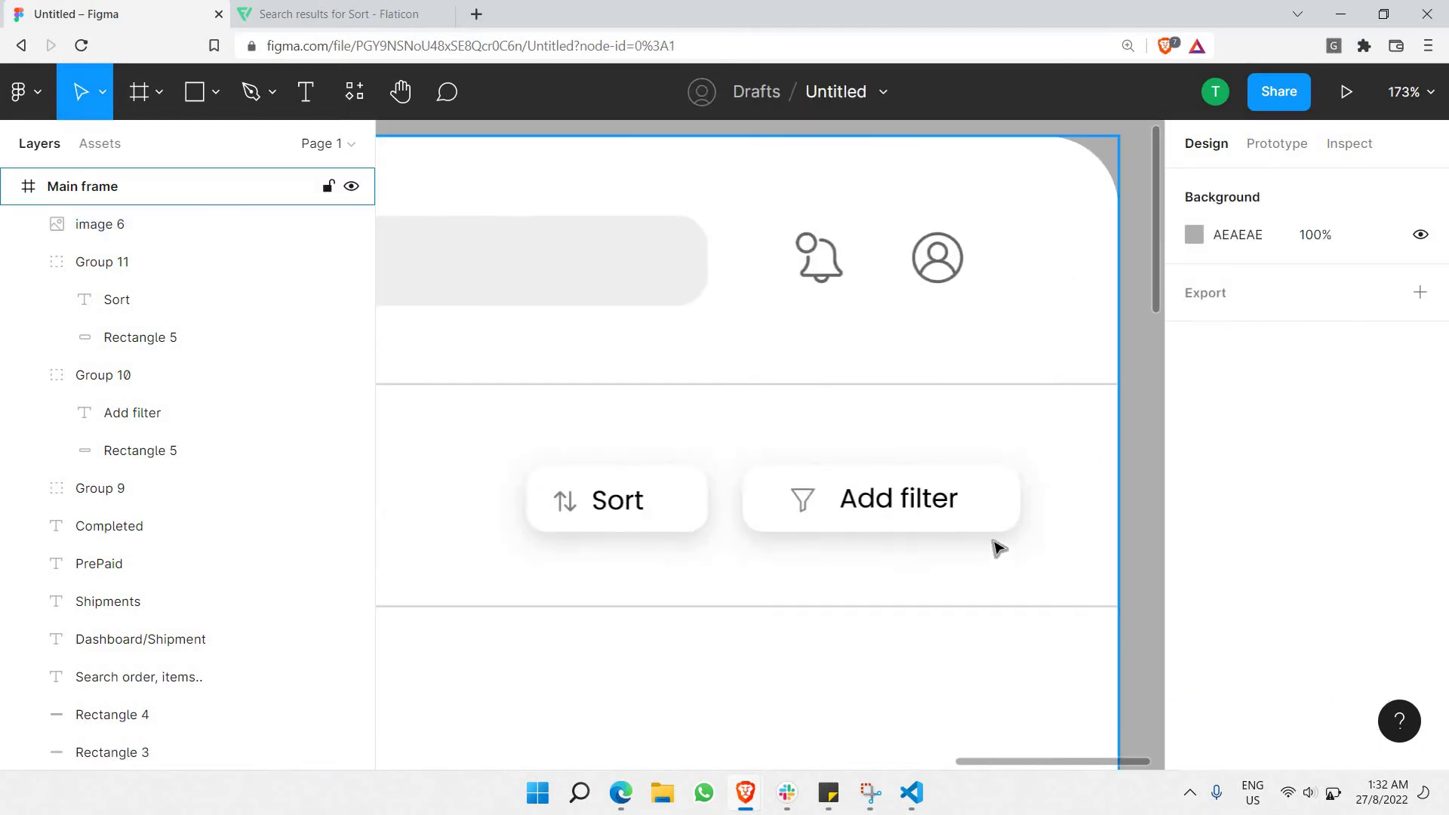
scroll(1003, 549, down, 5)
scroll(964, 528, left, 5)
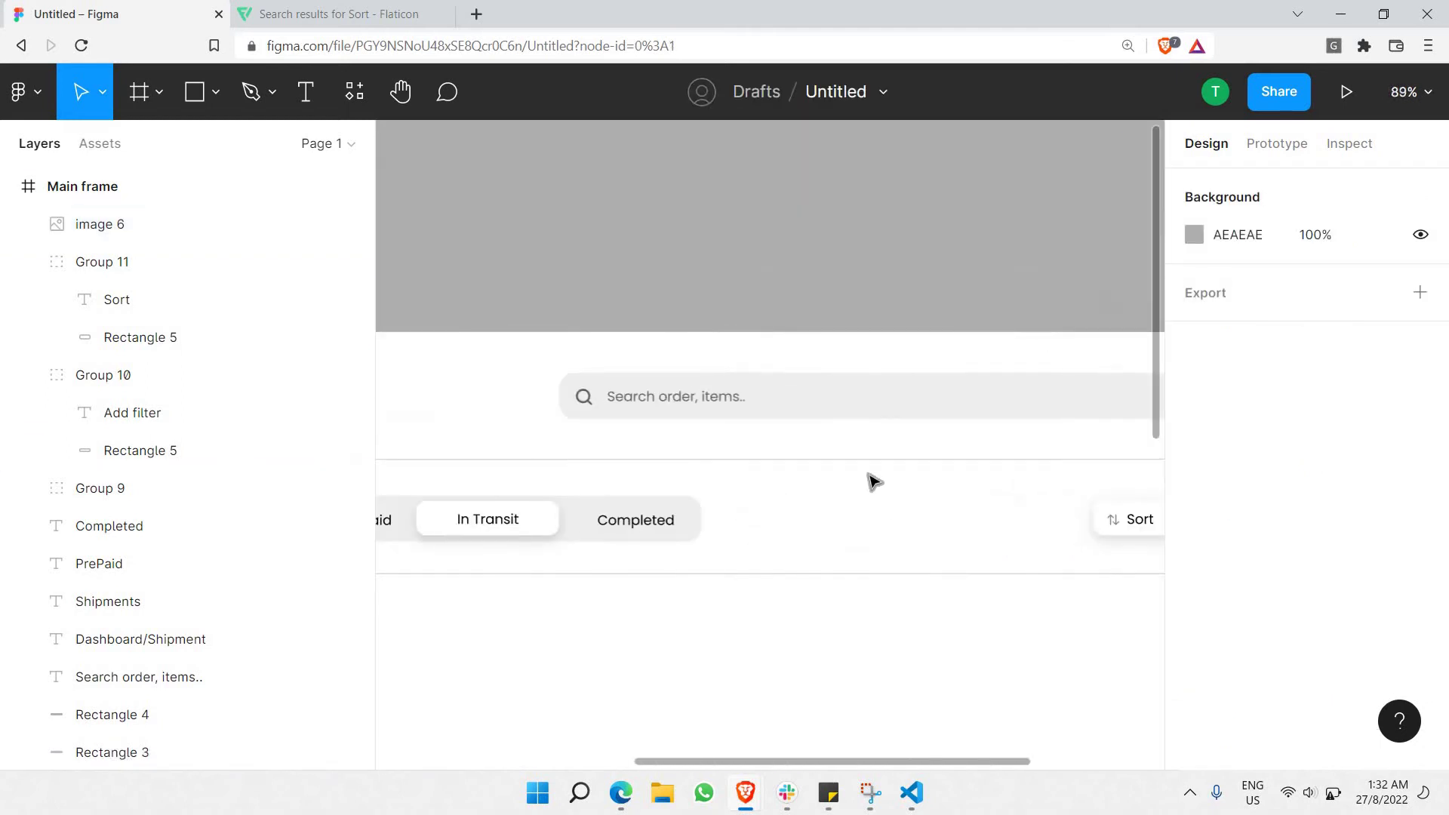
scroll(808, 483, down, 5)
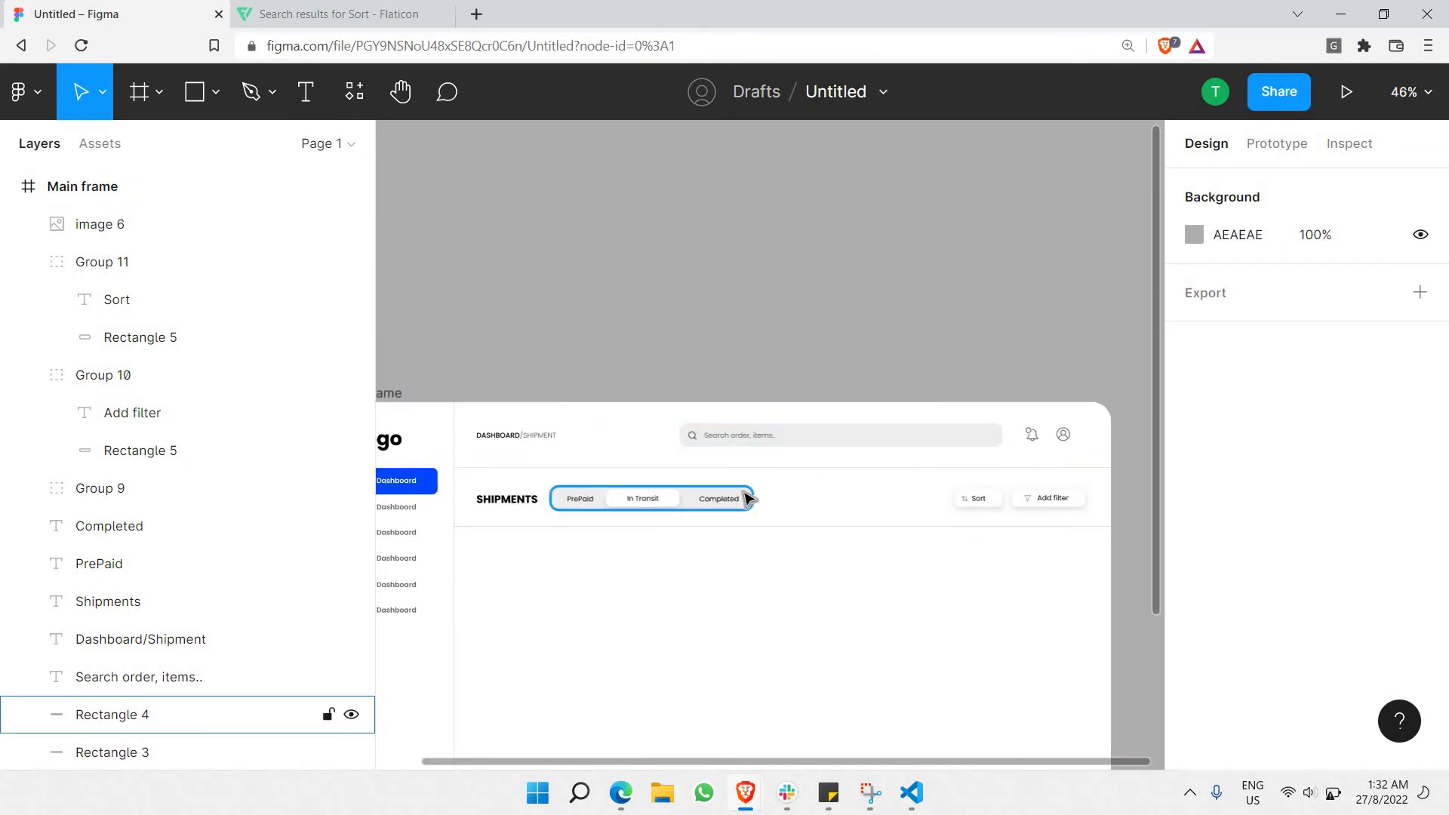
scroll(861, 571, down, 3)
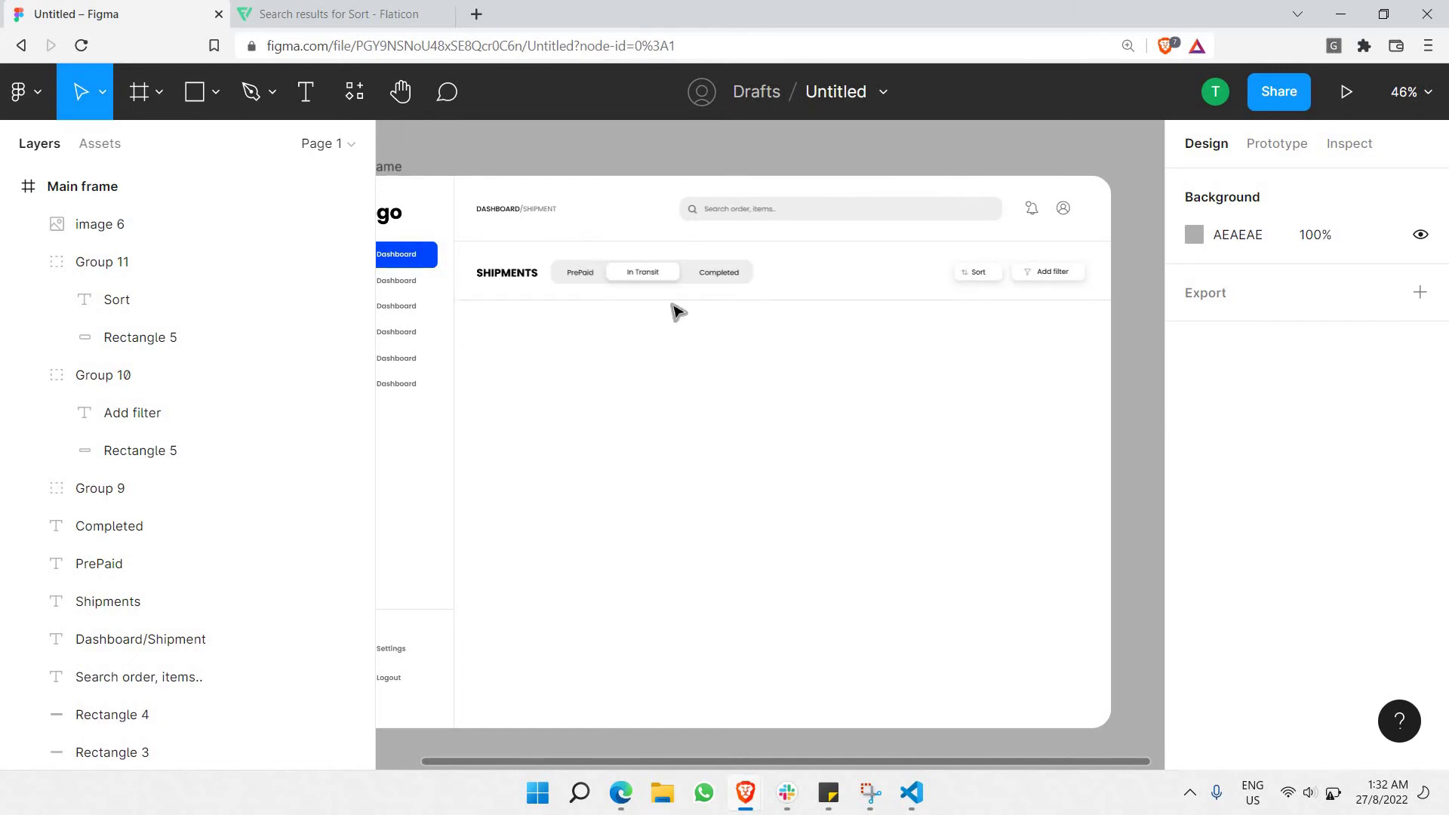
scroll(906, 332, right, 3)
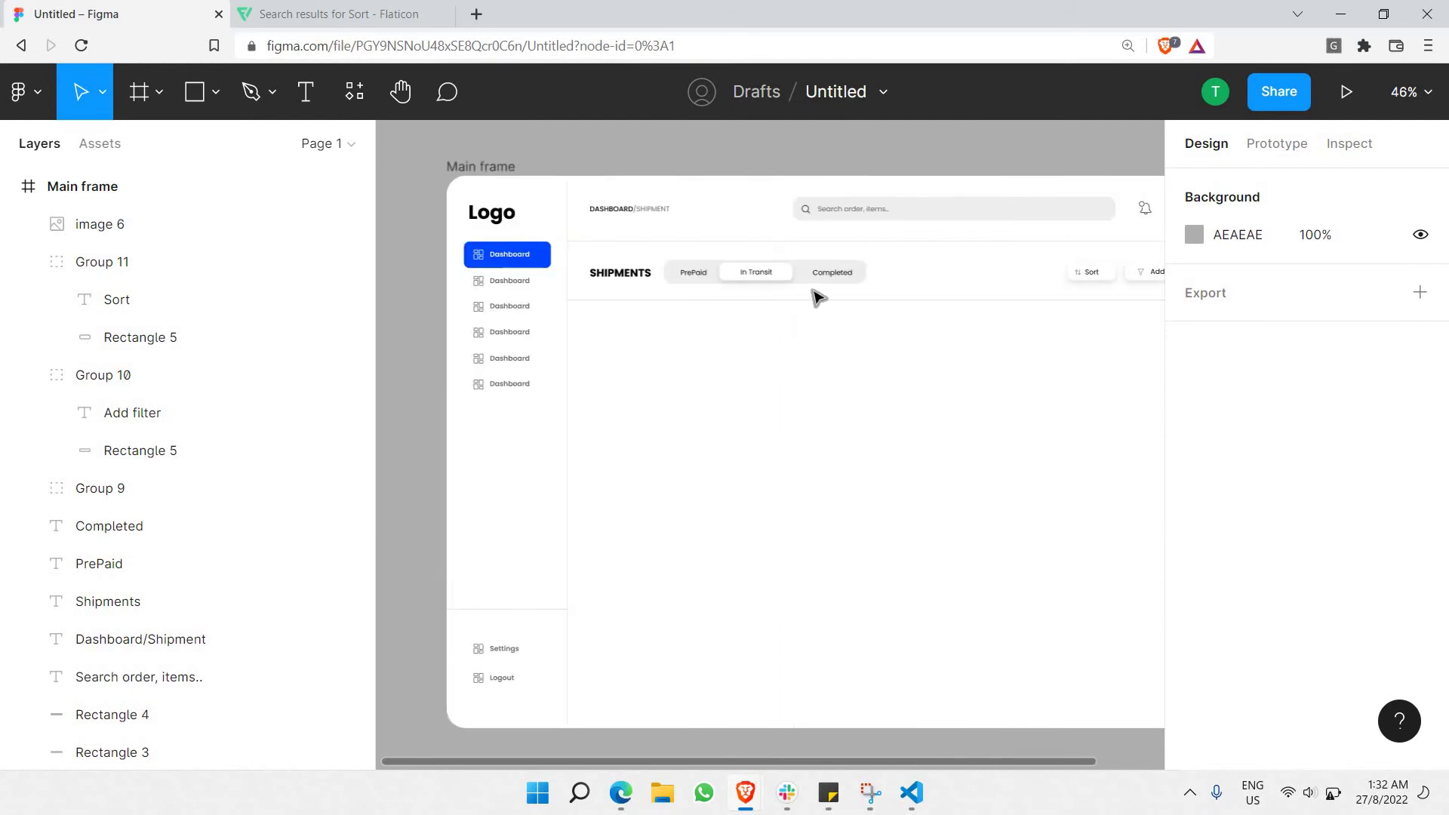
scroll(582, 317, up, 3)
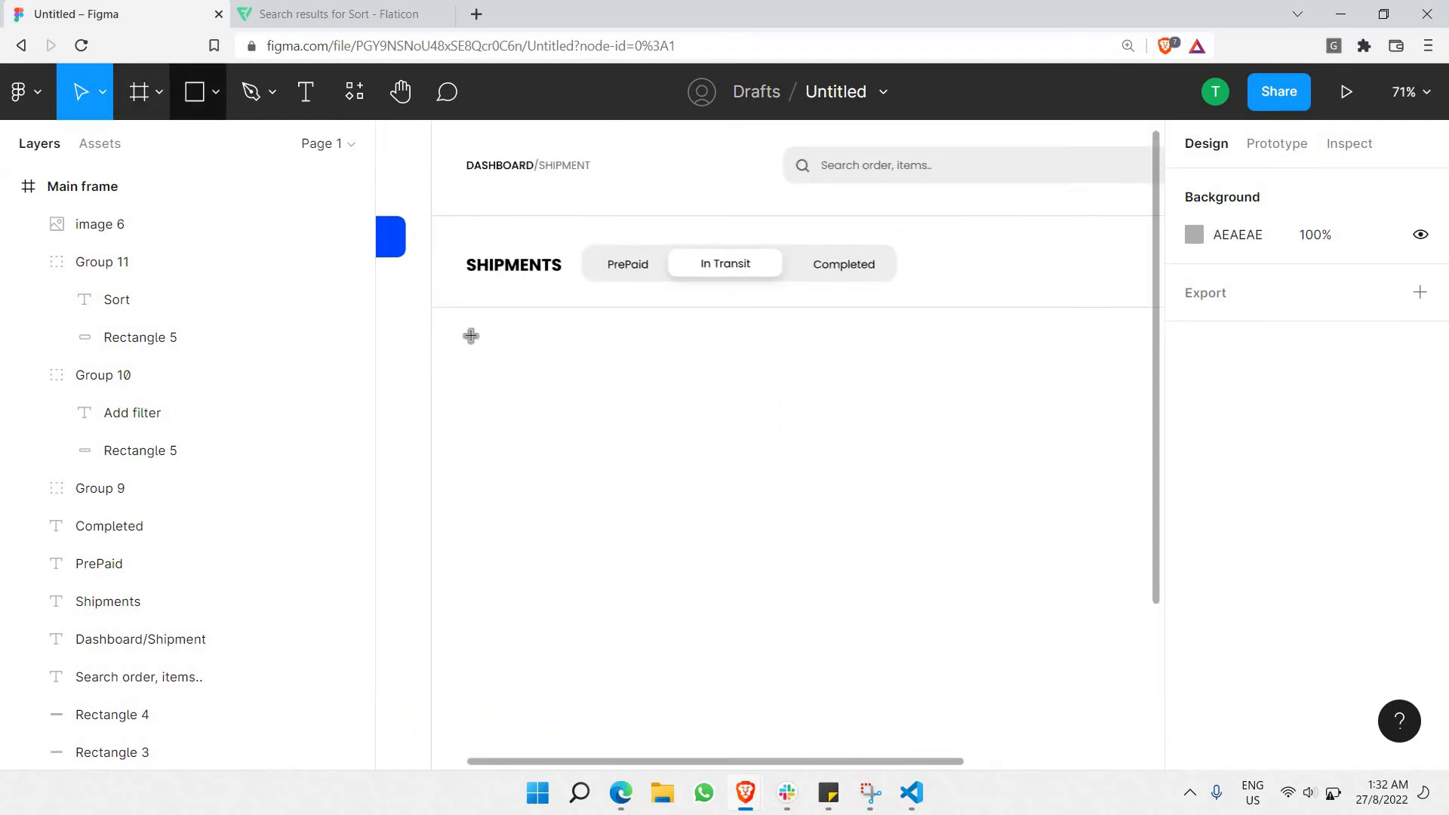
Draw a 455×138 rectangle below the Shipments row.
key(r)
drag(470, 329, 480, 339)
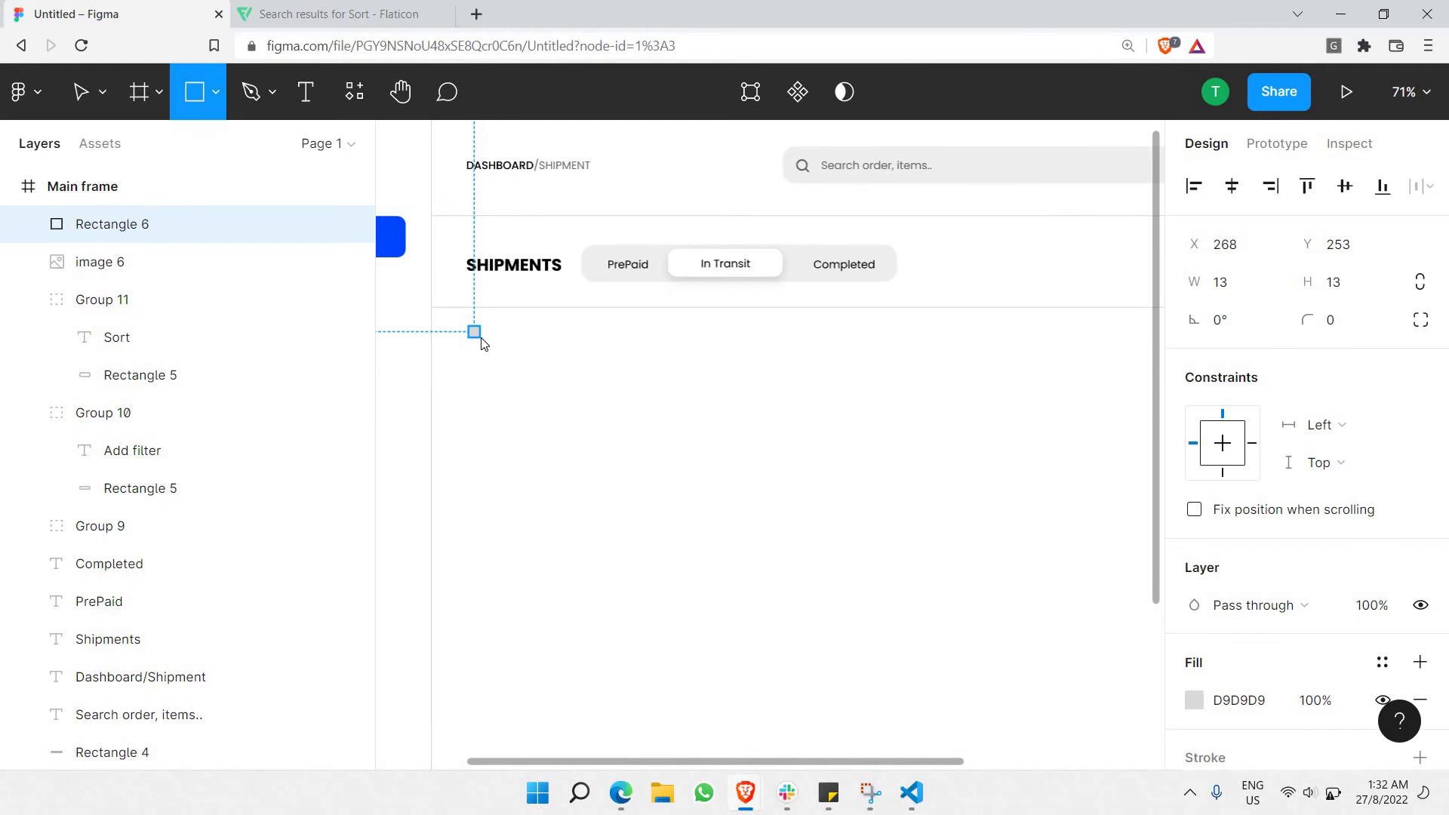
mouse_move(760, 448)
mouse_down()
mouse_move(899, 446)
mouse_move(913, 415)
mouse_move(891, 419)
mouse_up()
scroll(876, 418, down, 5)
scroll(933, 427, up, 5)
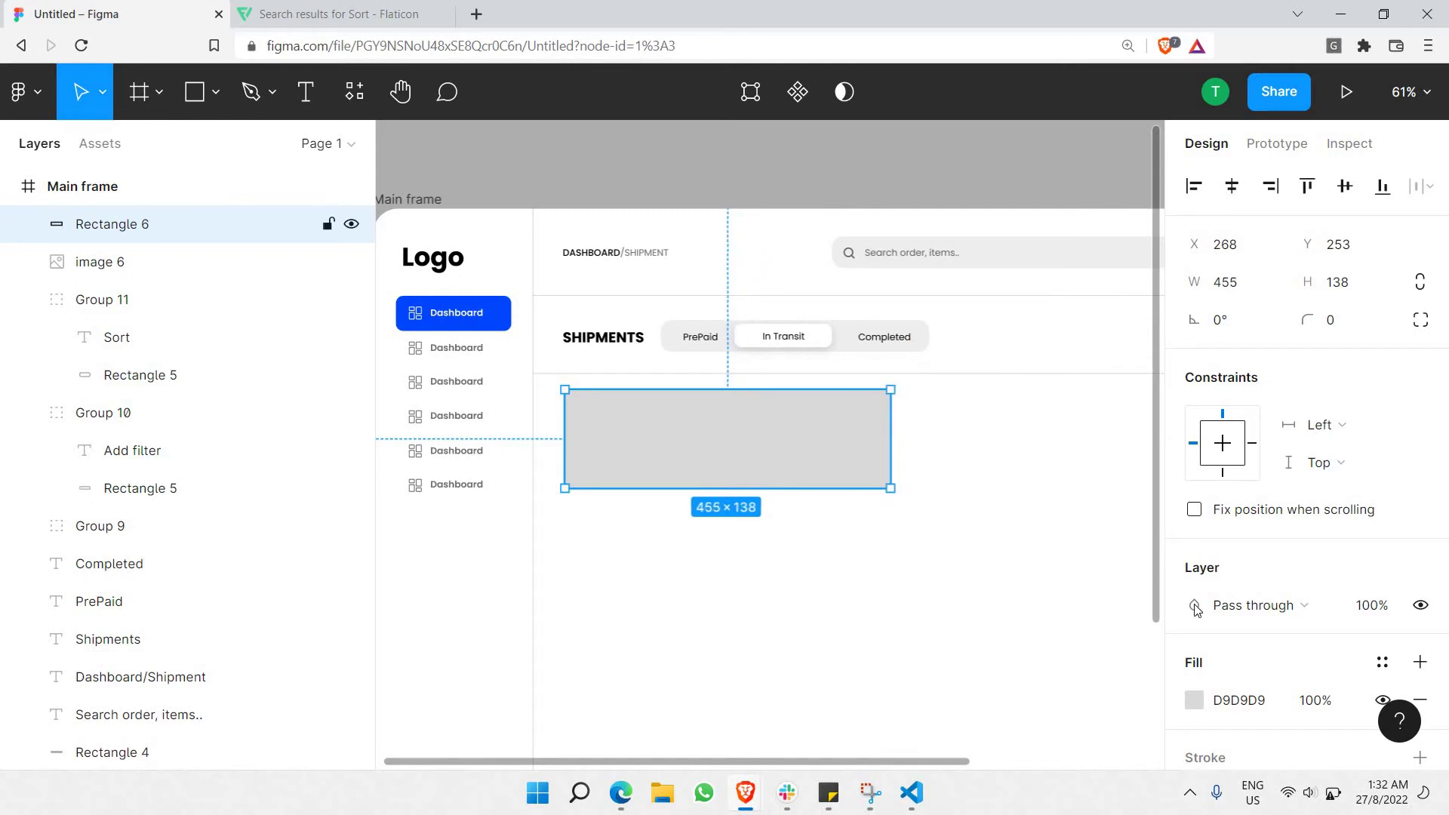
Give the card a white FFFFFF fill and a light grey D0D0D0 outline.
click(1194, 701)
drag(1017, 348, 672, 3)
drag(700, 62, 700, 62)
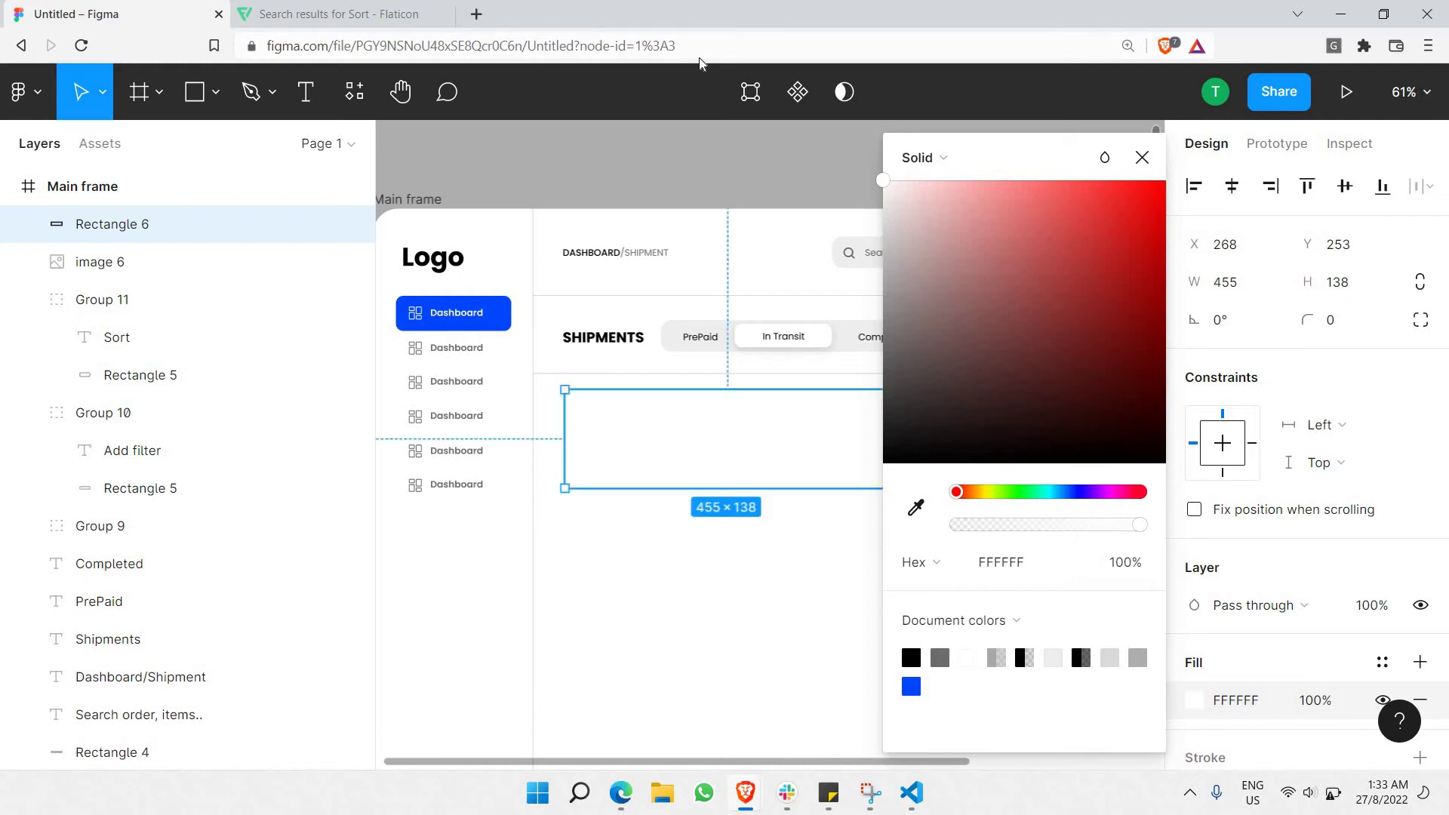
click(1150, 163)
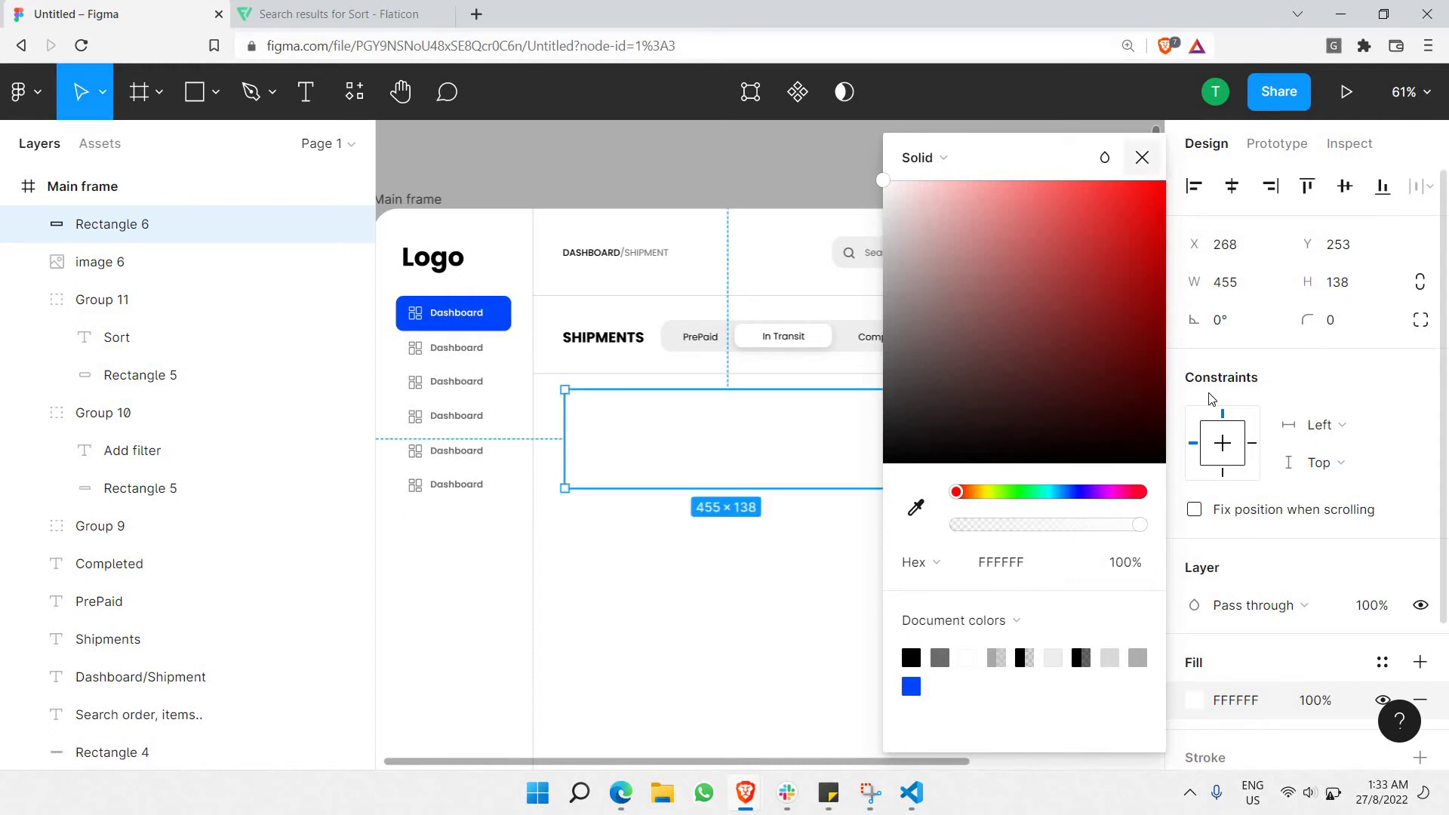
scroll(1256, 580, down, 3)
click(1257, 580)
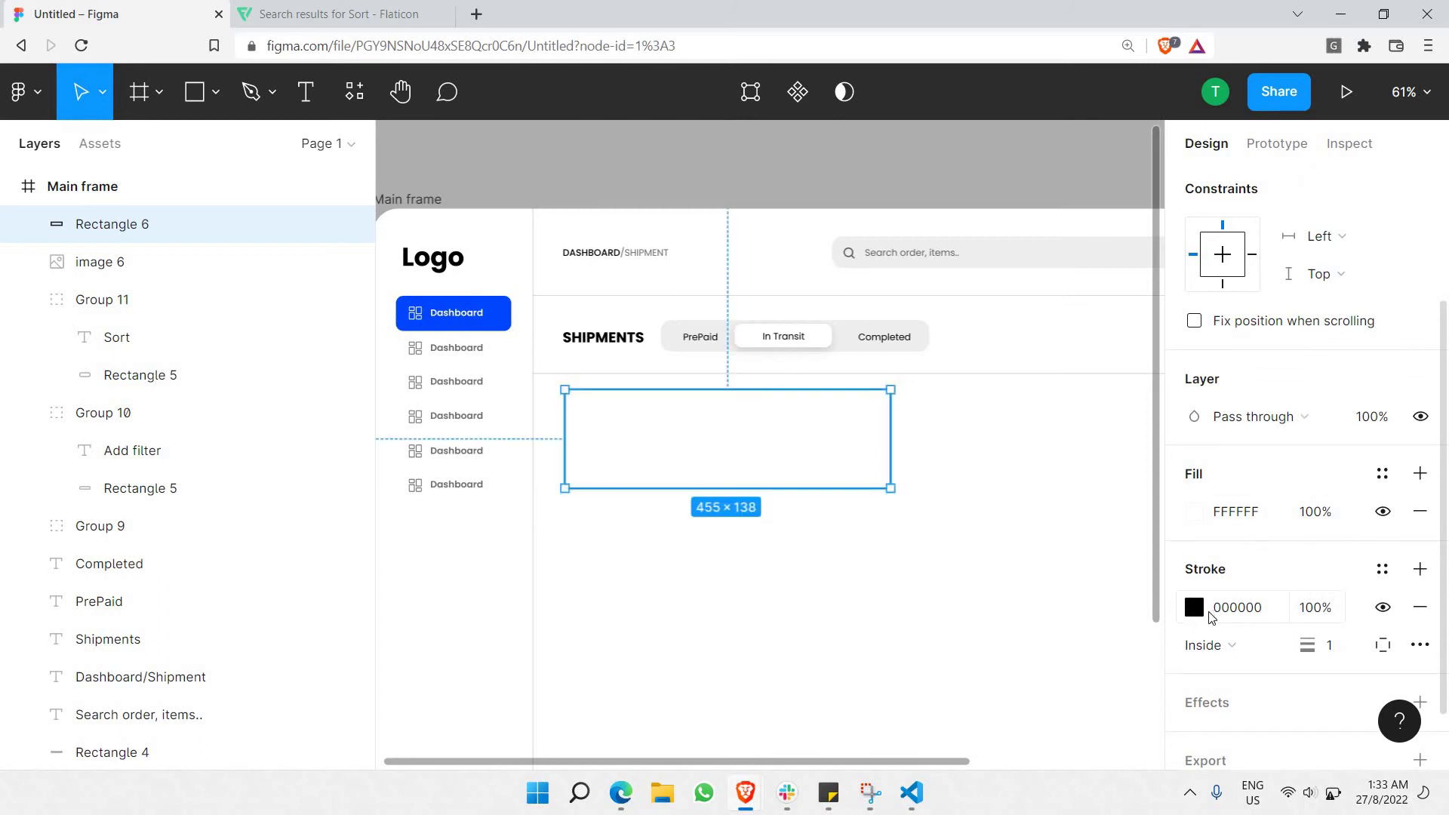
click(1194, 607)
mouse_move(993, 224)
mouse_down()
mouse_move(640, 209)
mouse_move(590, 241)
mouse_up()
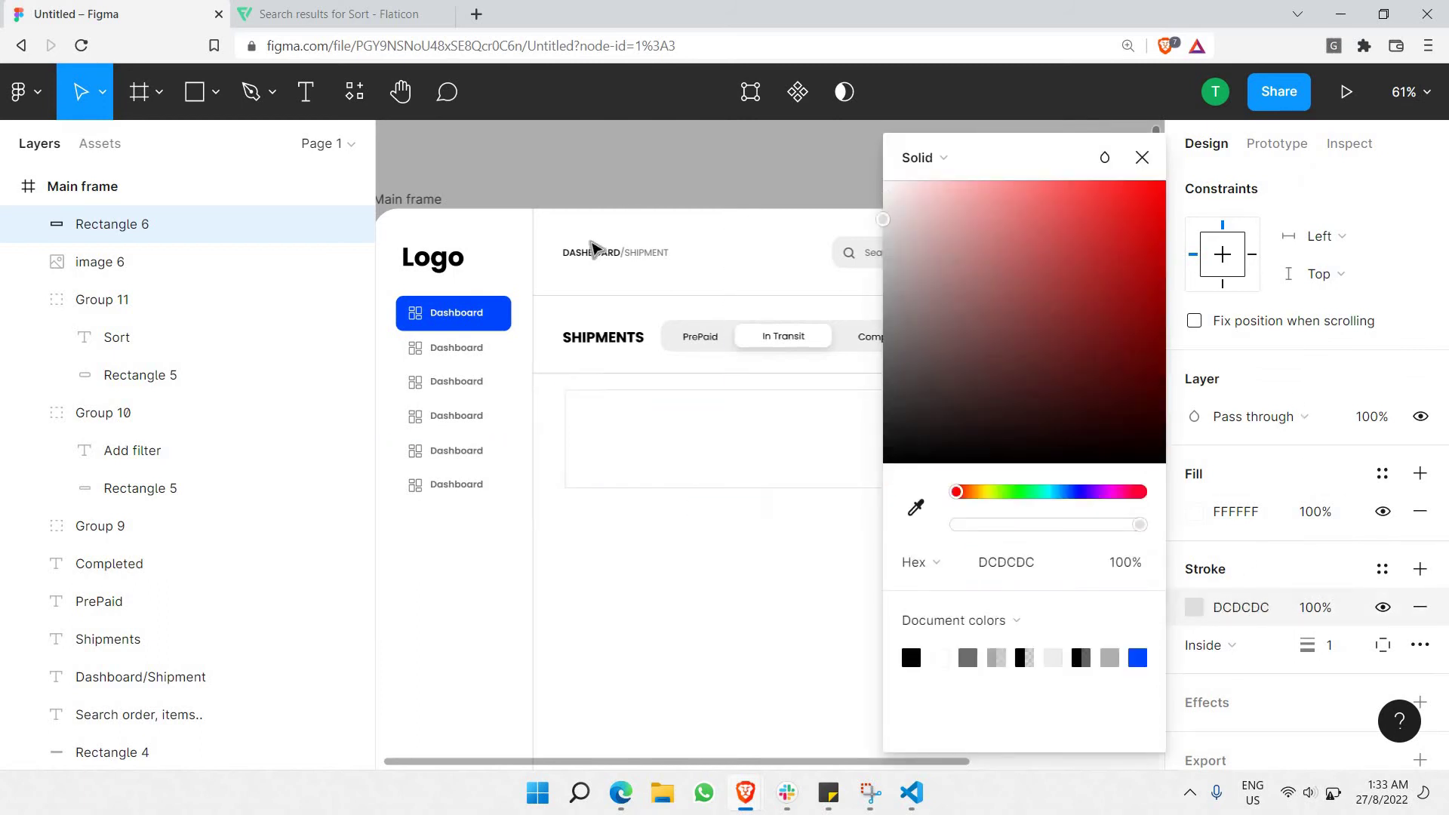
Set the card's corner radius to 15.
scroll(1343, 321, up, 3)
click(1336, 322)
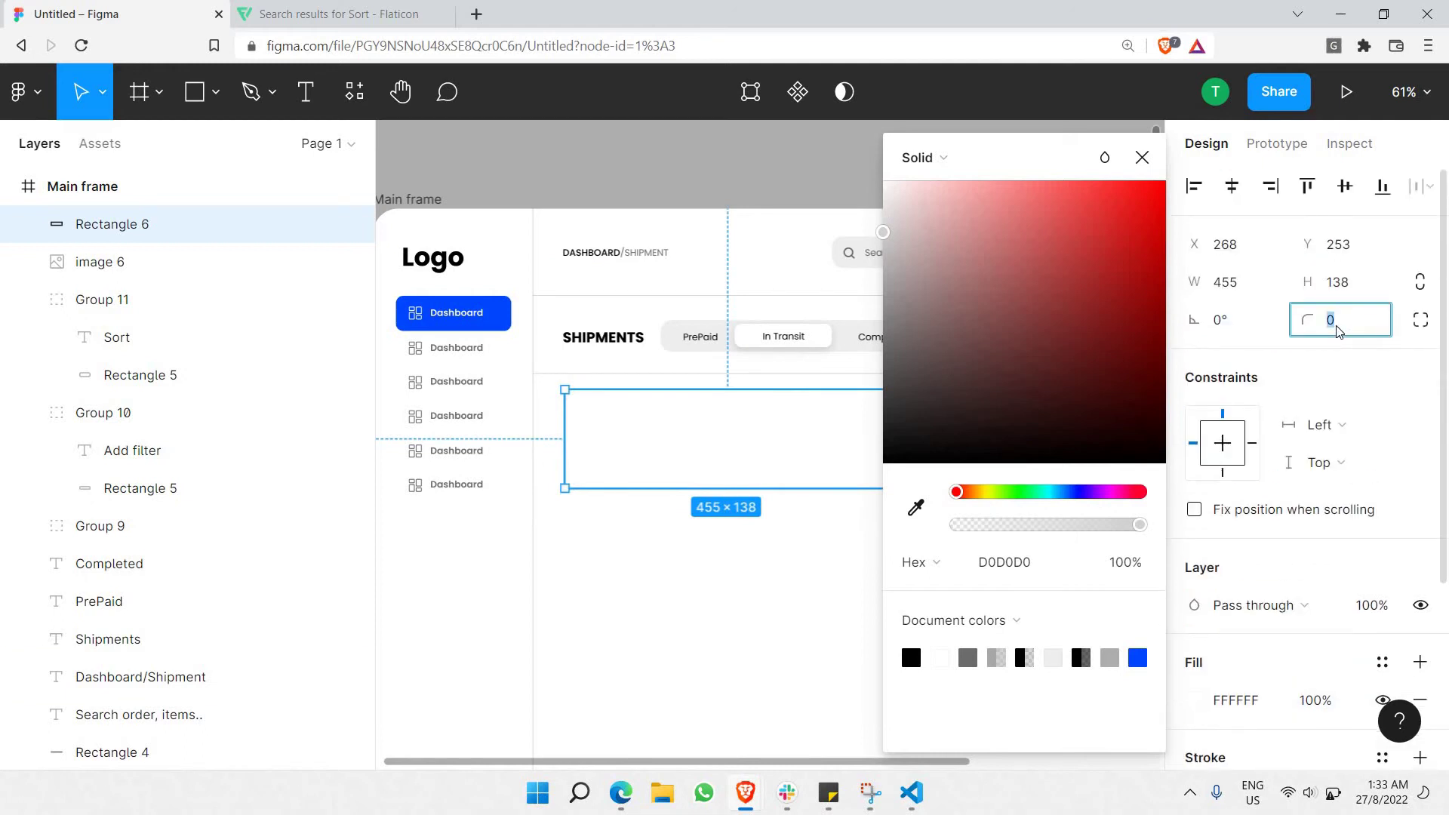
text(50)
key(Return)
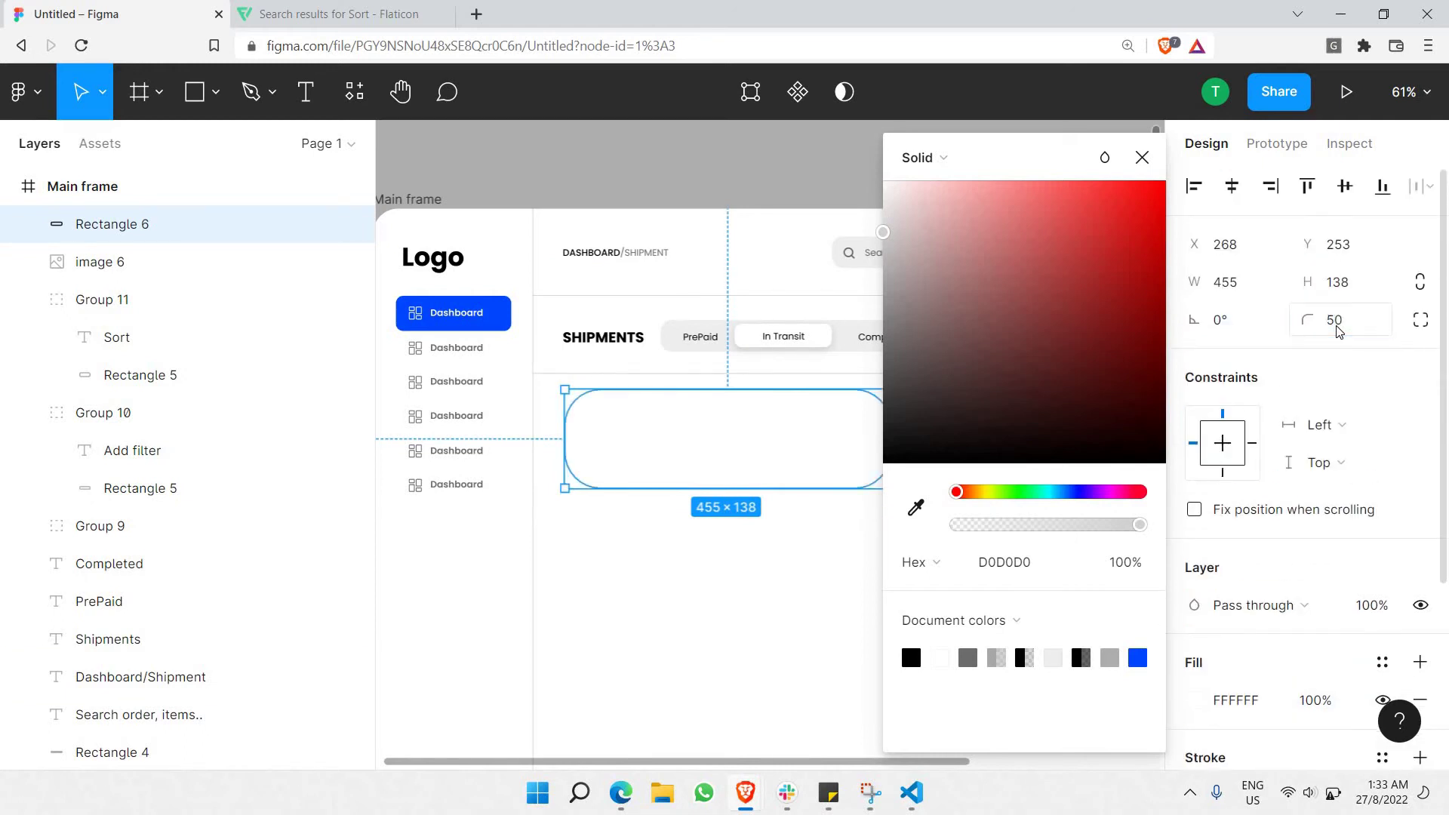
click(1337, 330)
text(1)
key(Return)
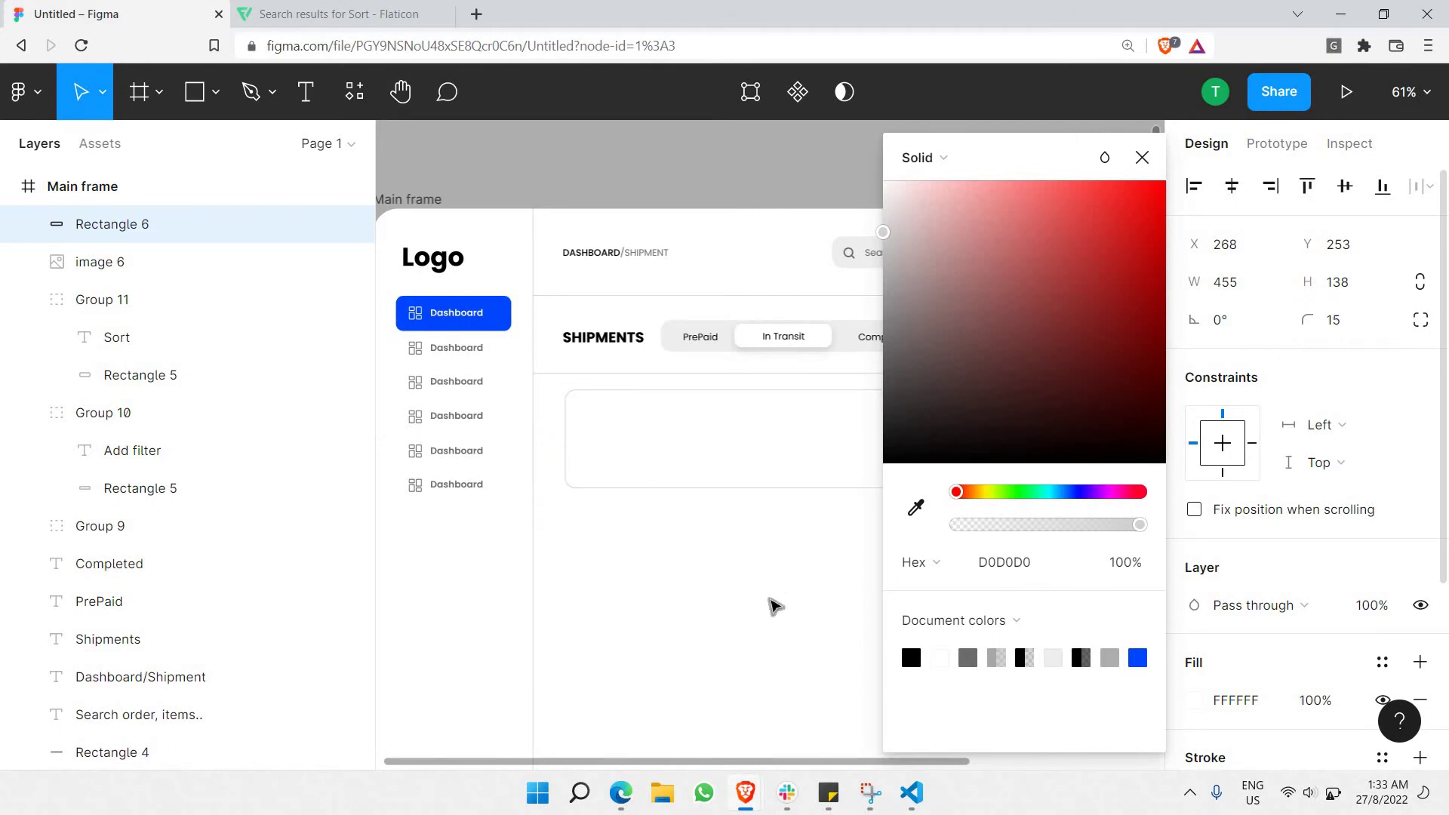
key(Escape)
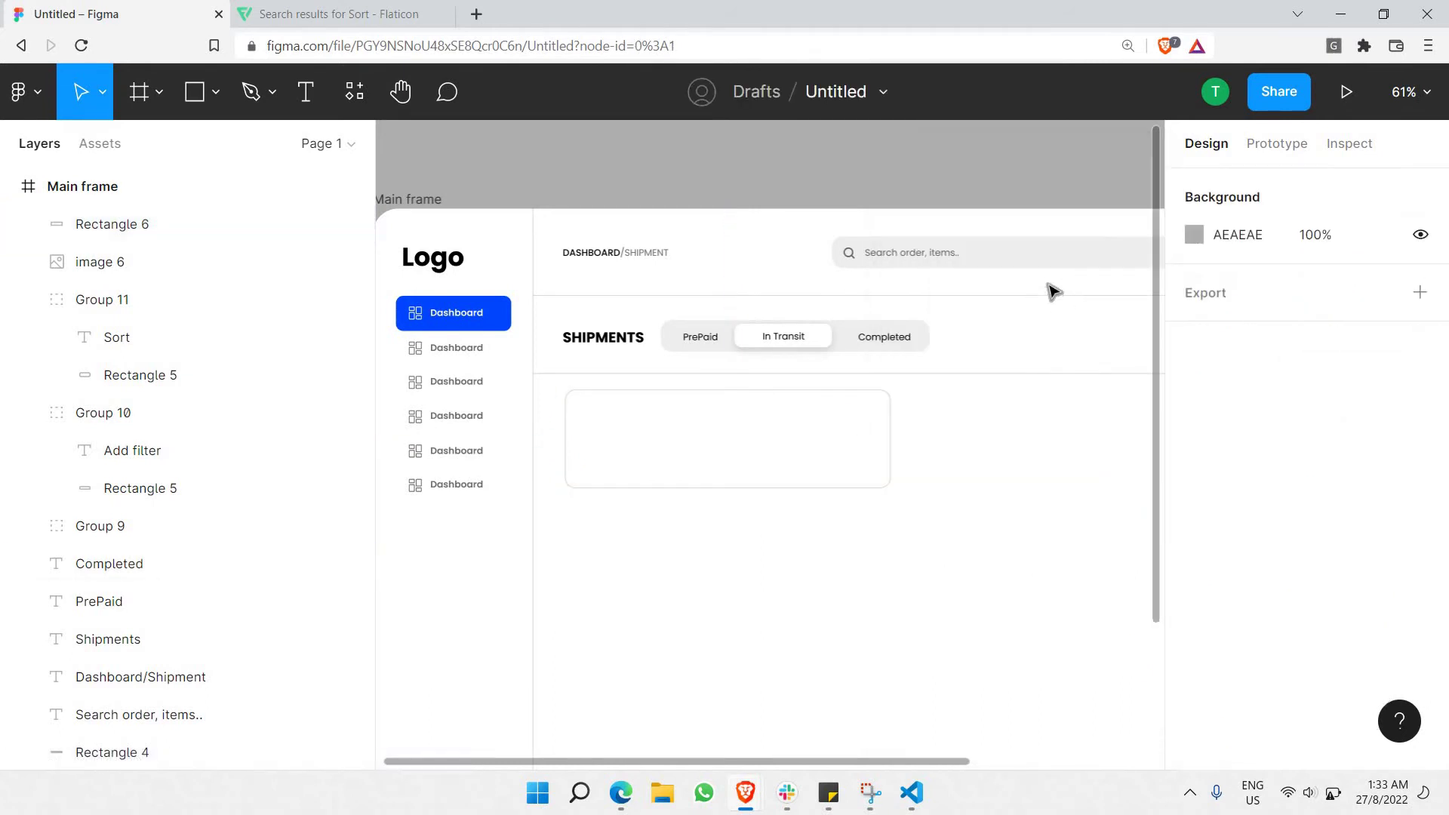
click(640, 453)
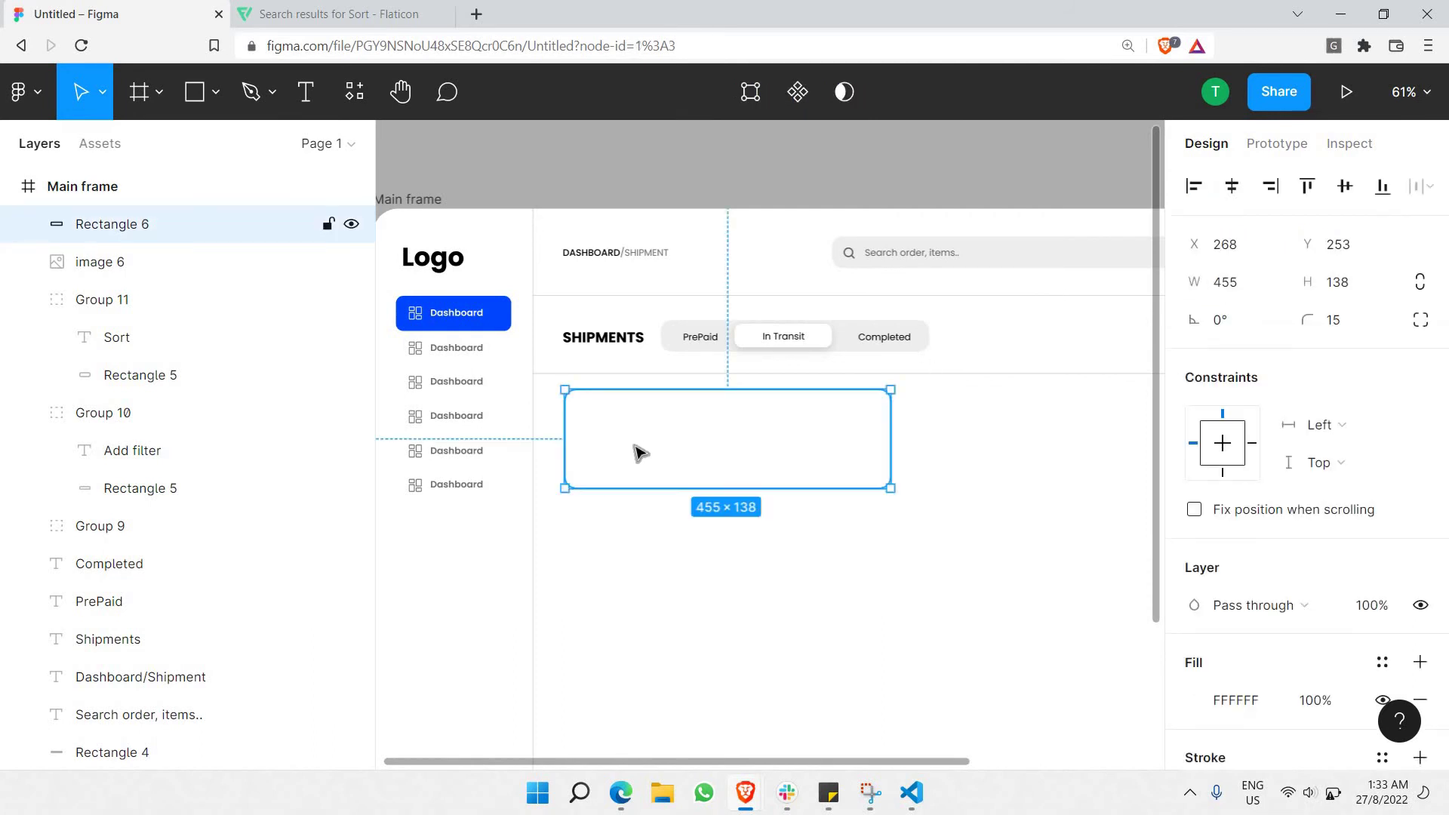
Duplicate the card and make the copy a 124-high square inside the card.
key(ctrl+c)
key(ctrl+v)
mouse_move(645, 453)
mouse_down()
mouse_move(903, 455)
mouse_move(661, 445)
mouse_up()
drag(641, 497, 640, 436)
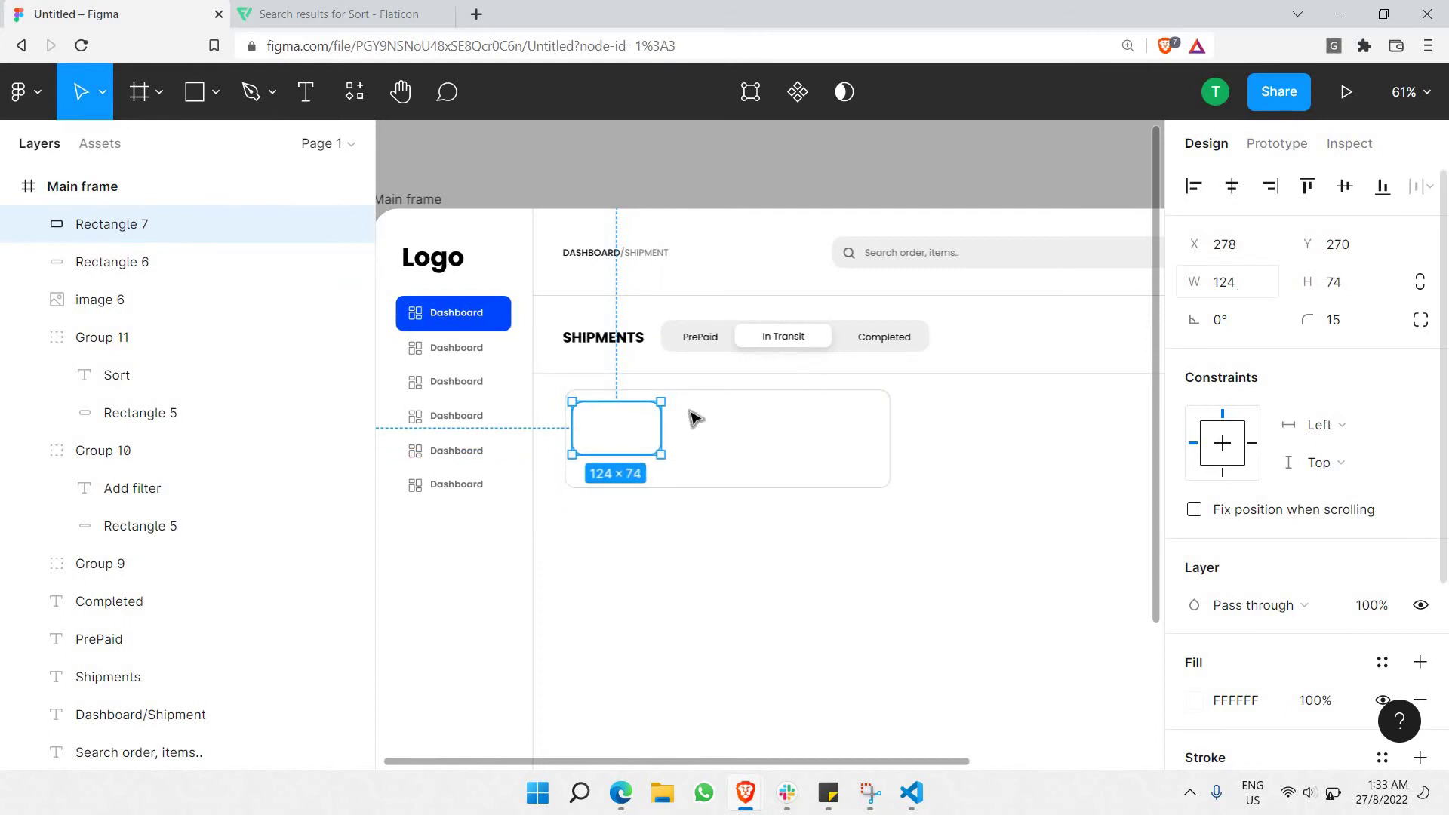
click(1234, 287)
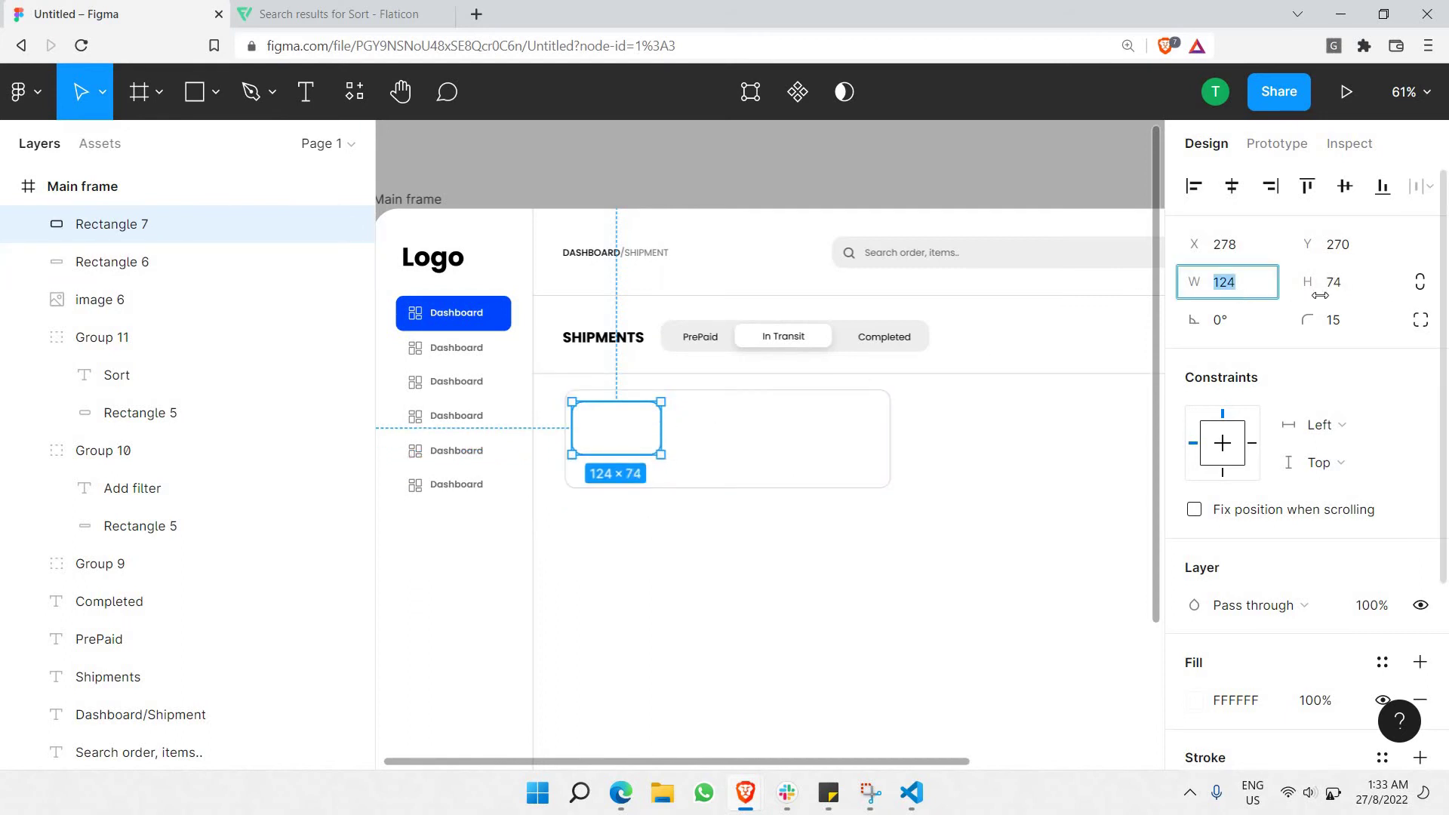
key(Tab)
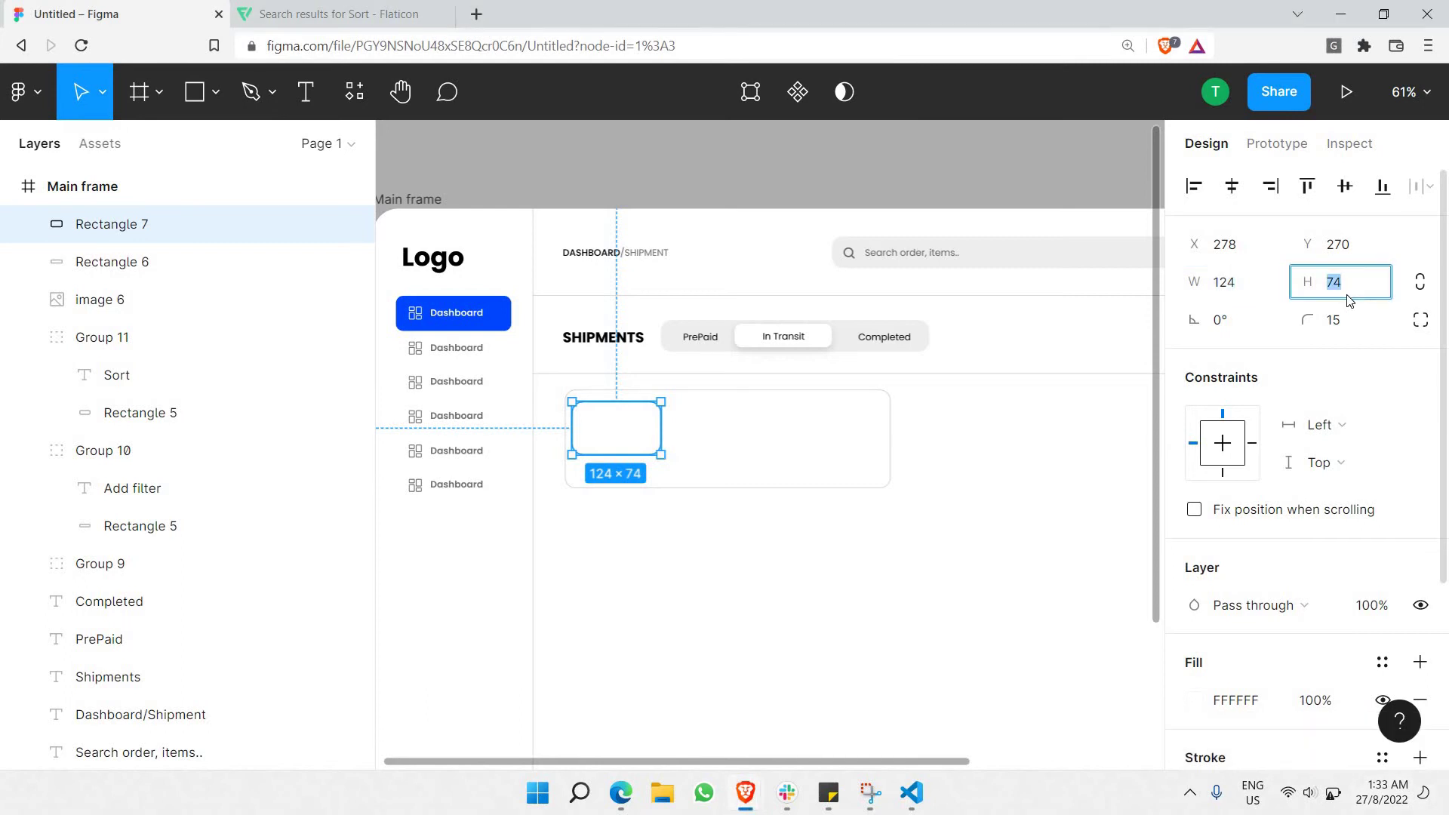
text(124)
key(Return)
Shrink the square to 91×91 at the card's left end.
scroll(679, 550, up, 3)
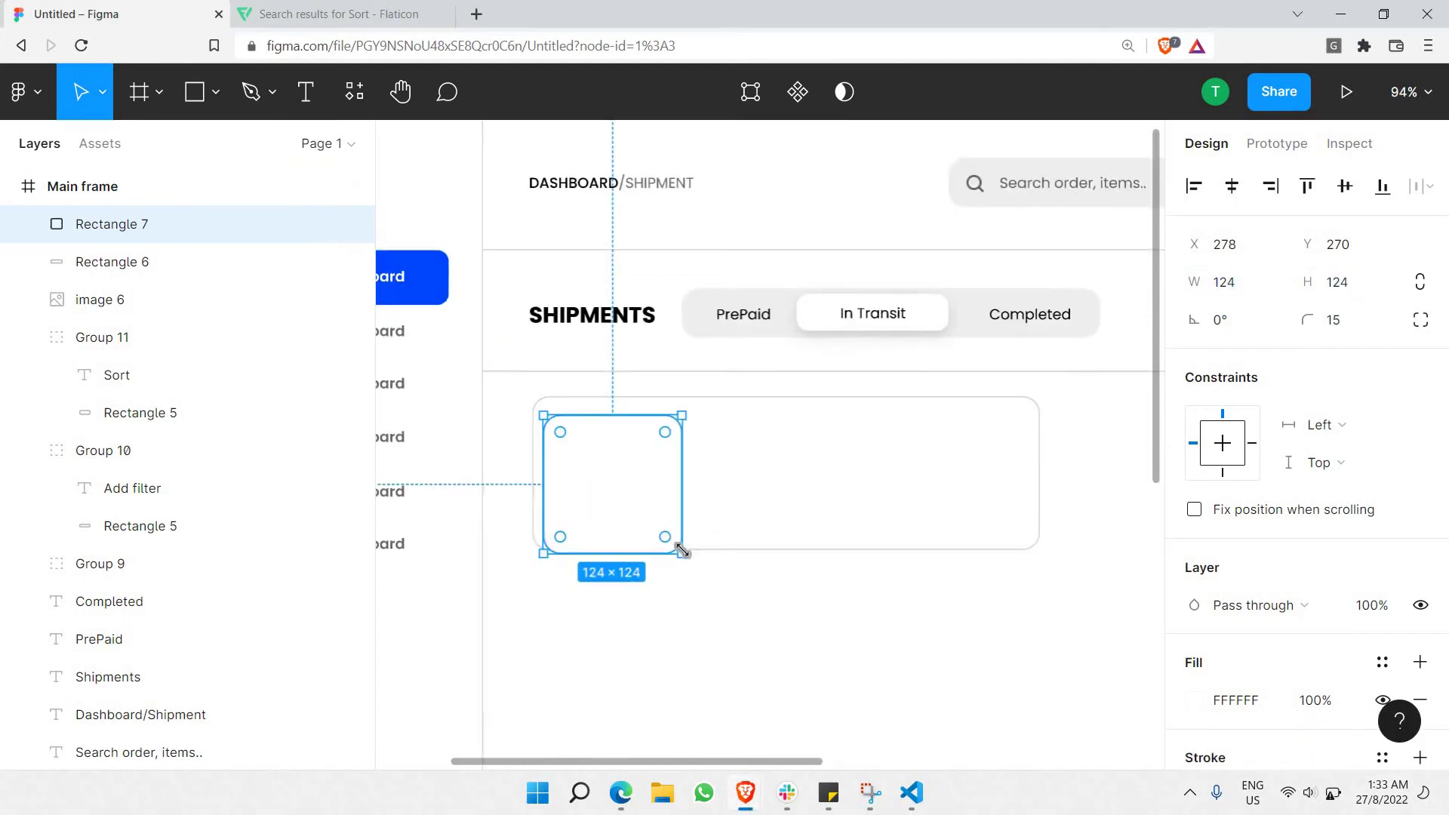
drag(681, 550, 629, 491)
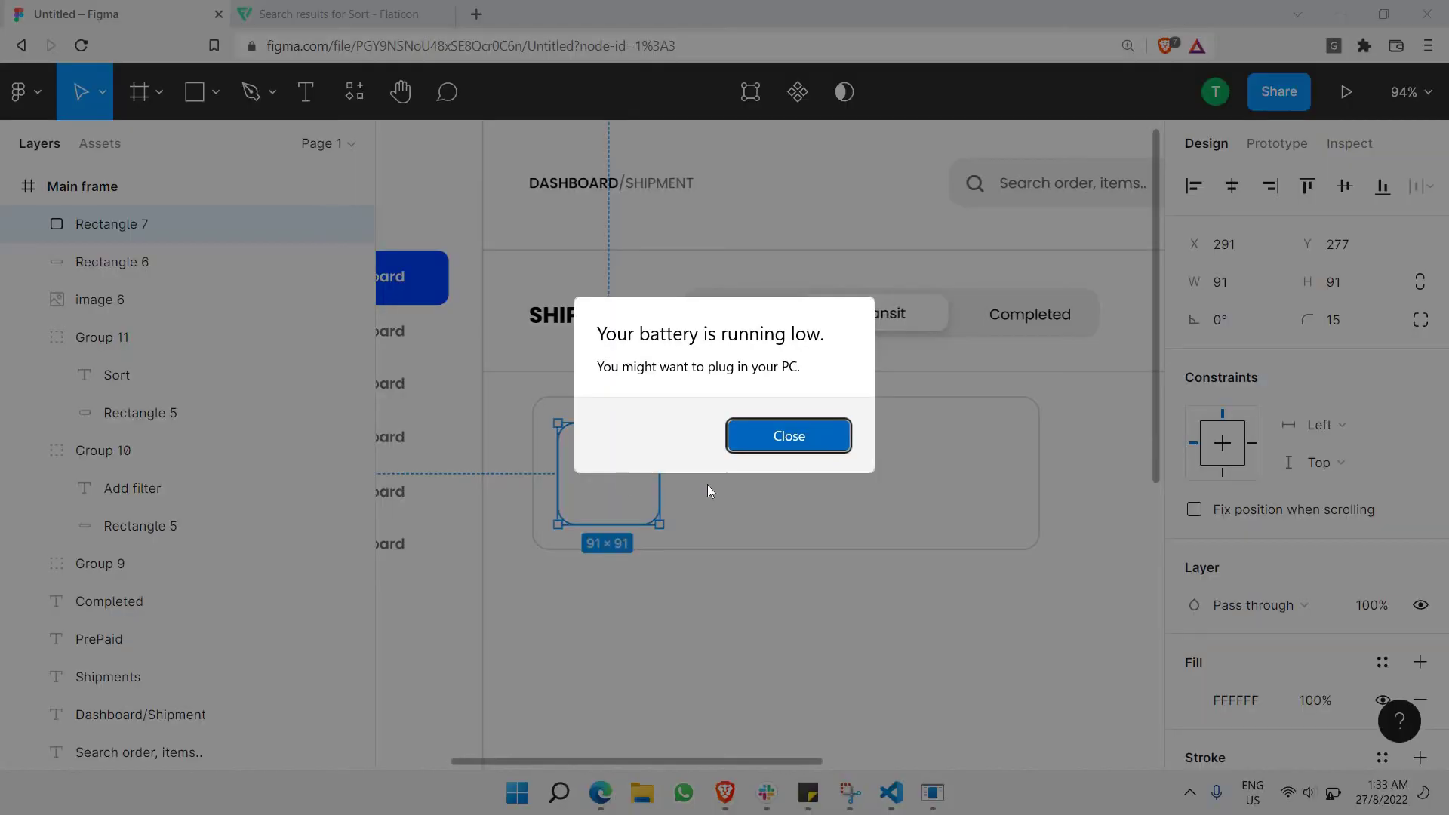
click(789, 440)
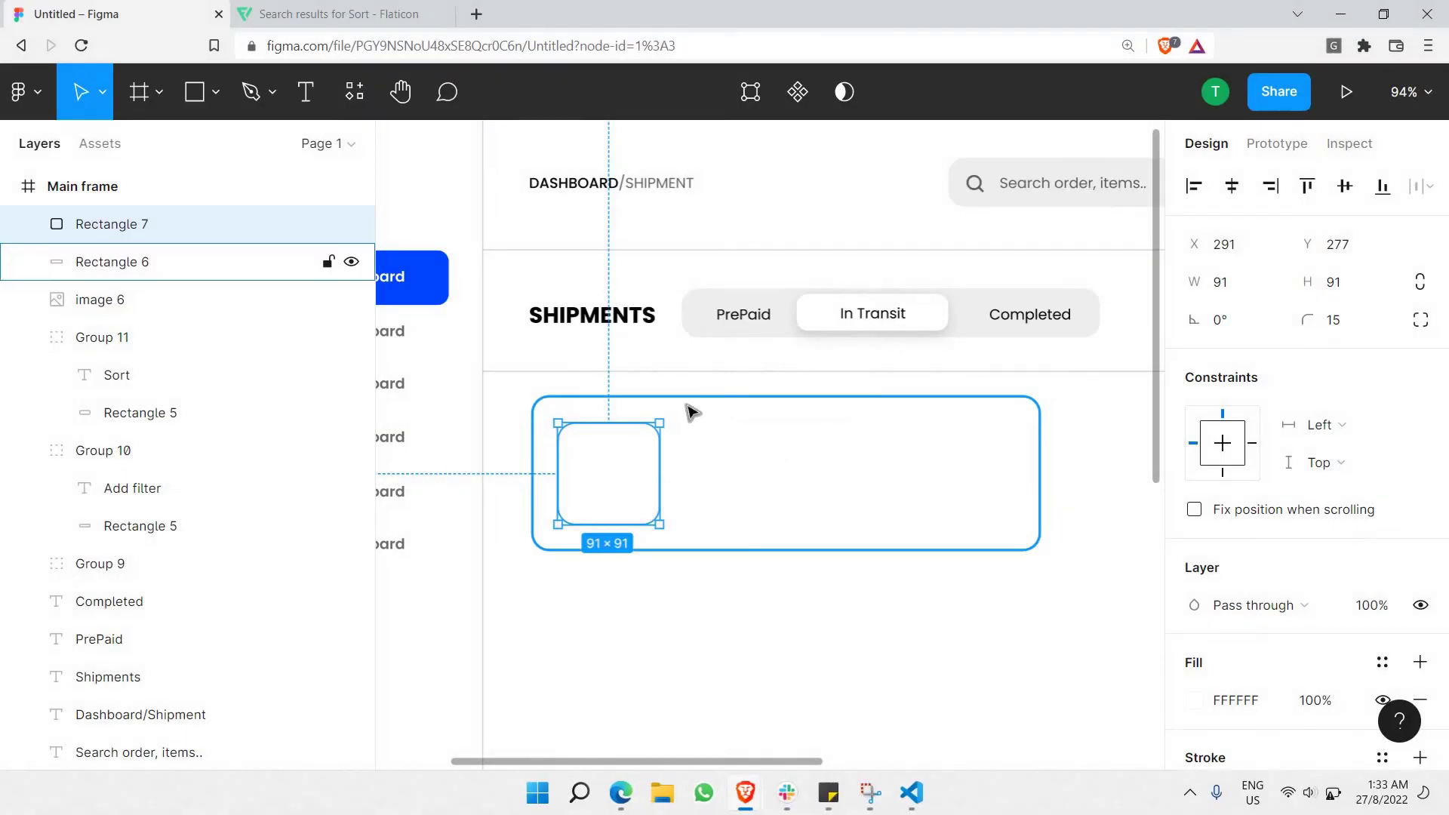
click(672, 614)
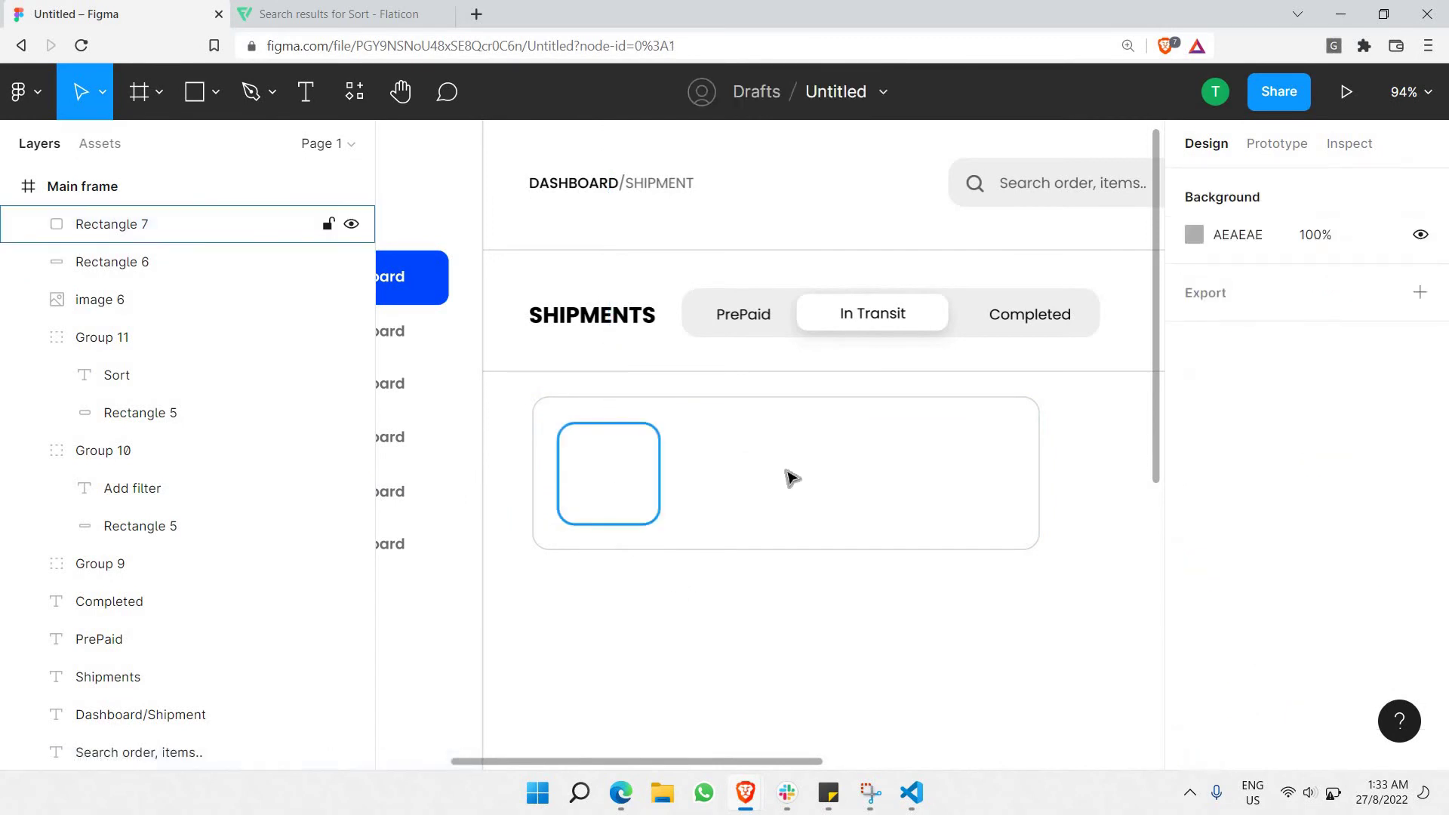
key(t)
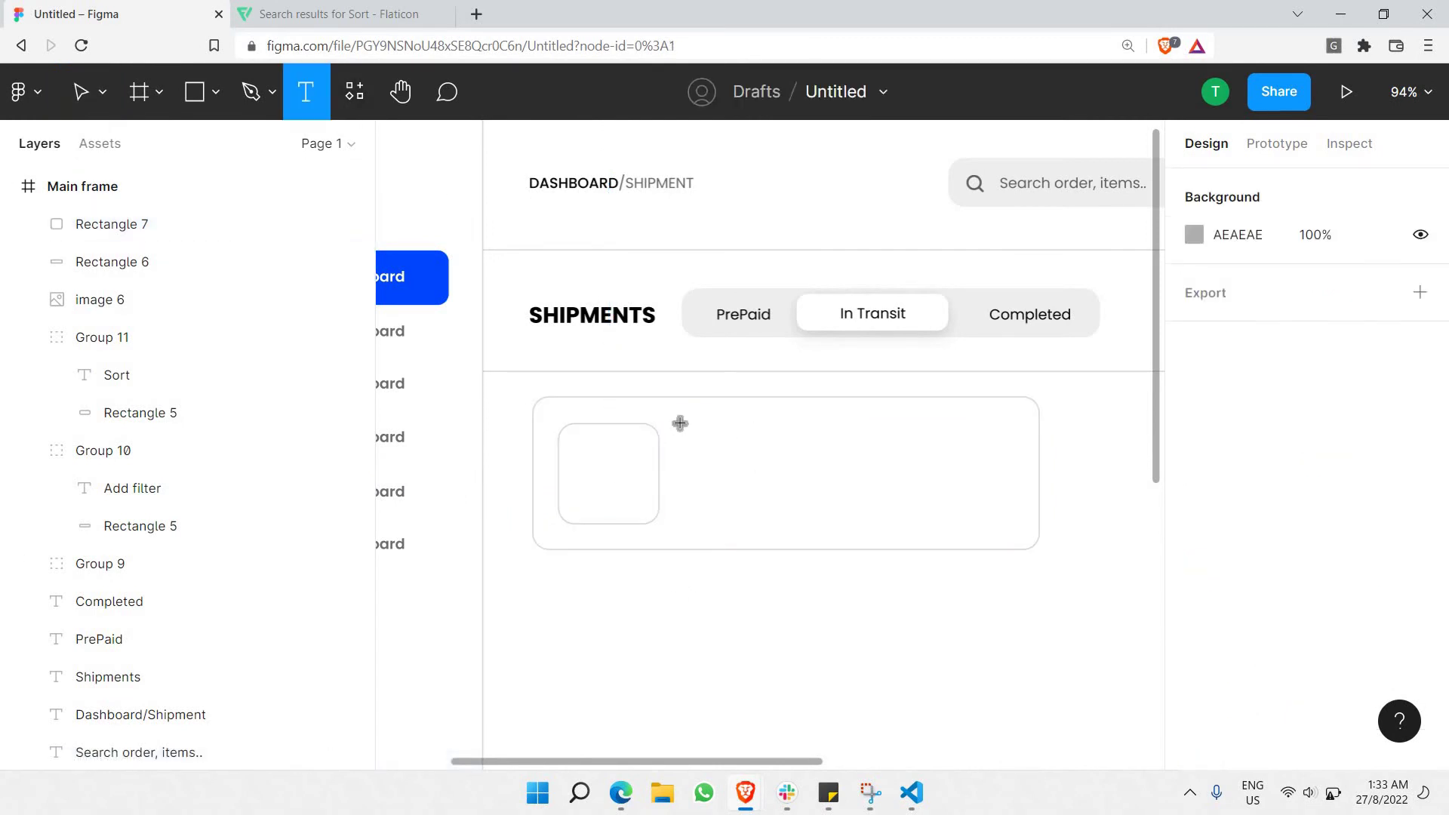
Add a left-aligned text box beside the placeholder reading 'Hisense Washing Machine'.
drag(679, 422, 995, 466)
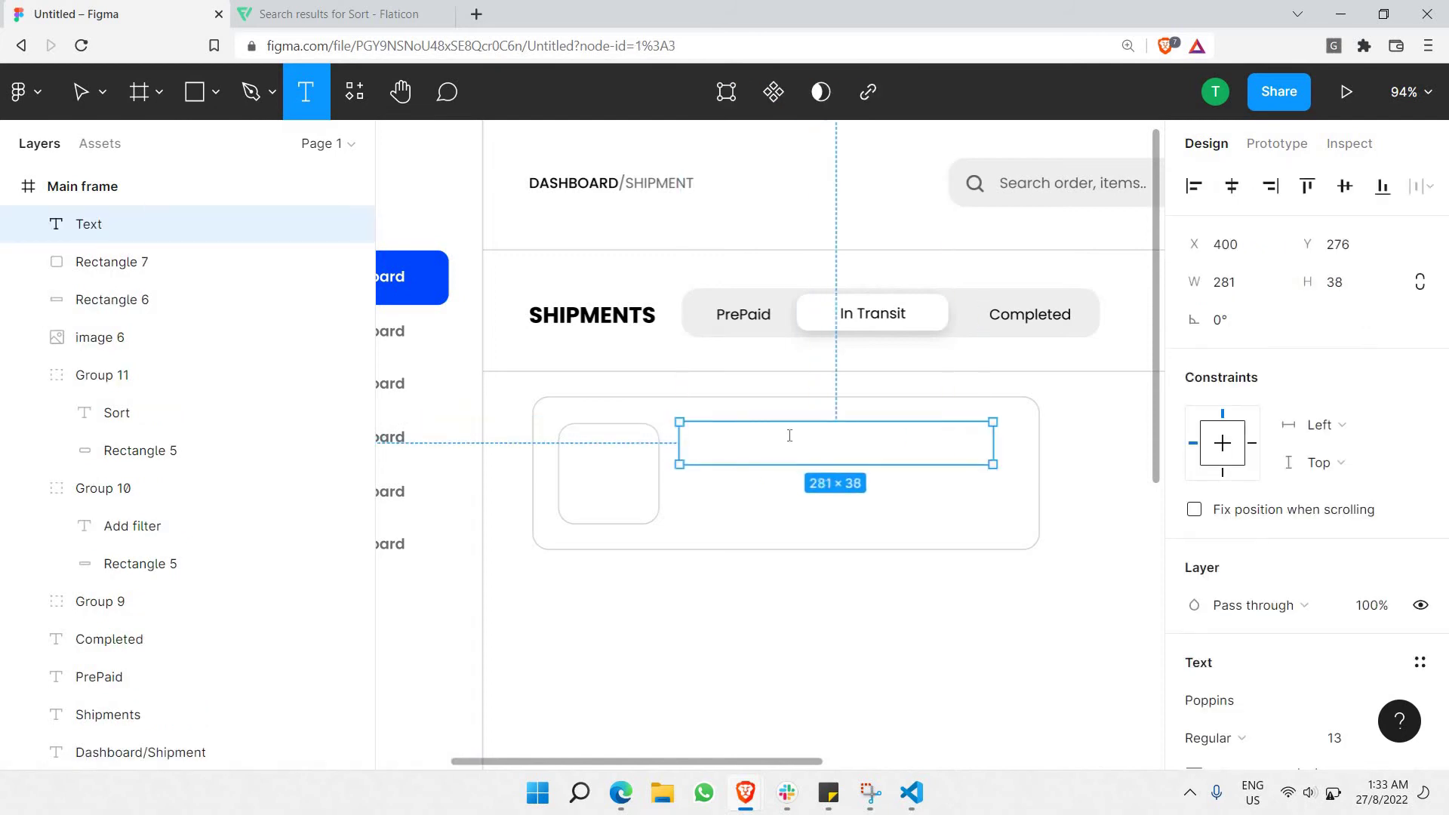
scroll(1215, 559, down, 4)
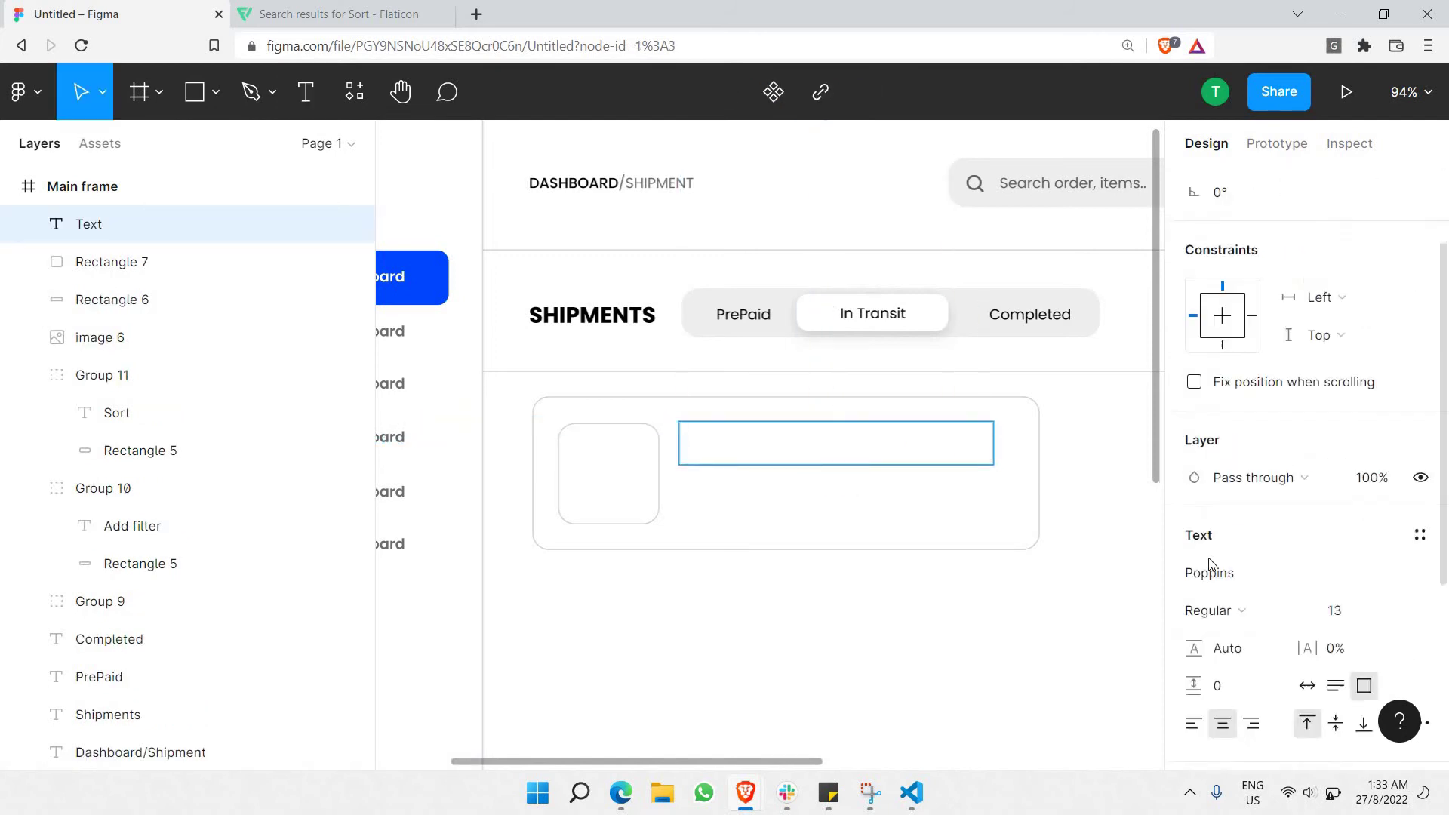
click(1198, 572)
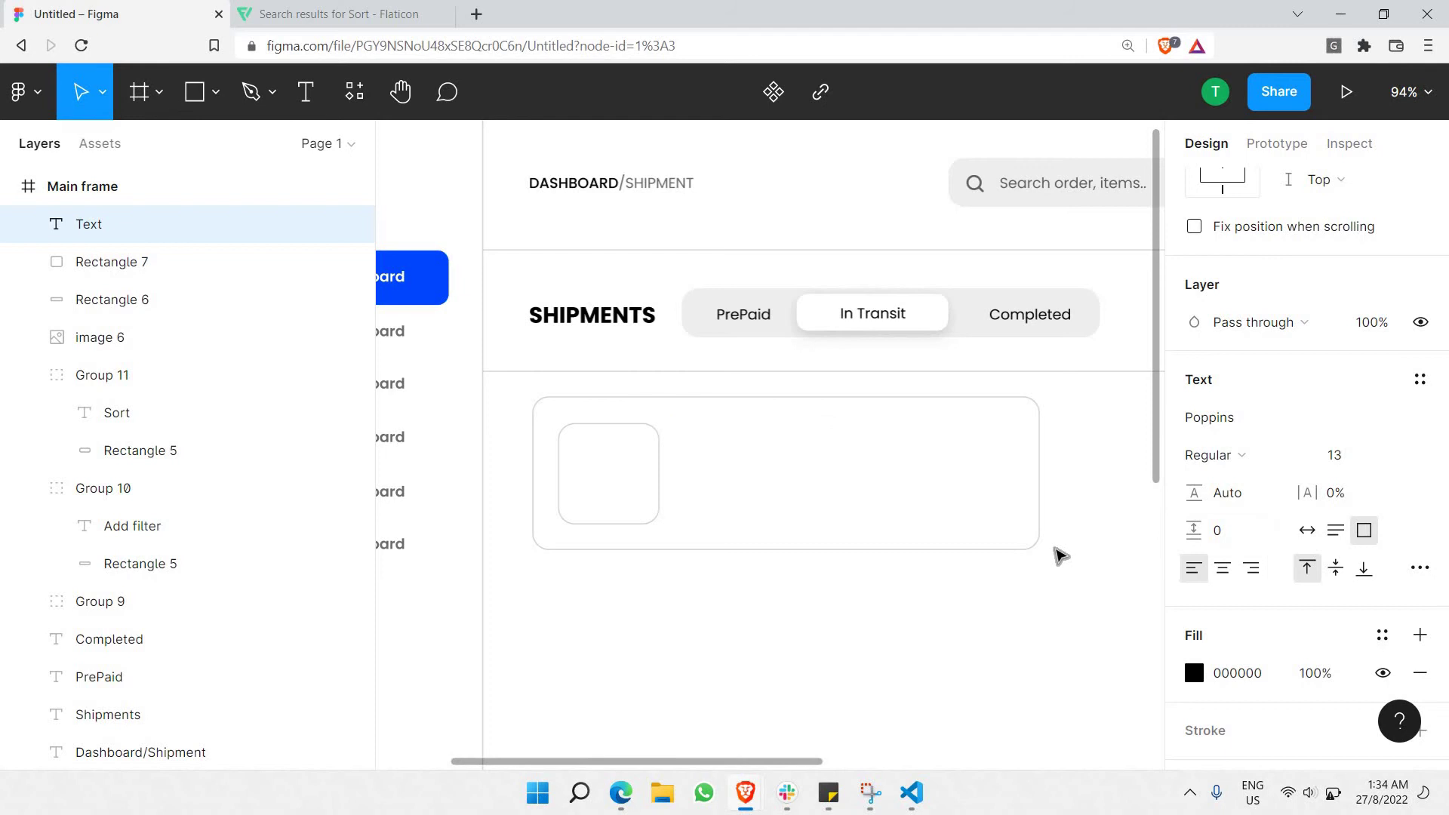
text(His)
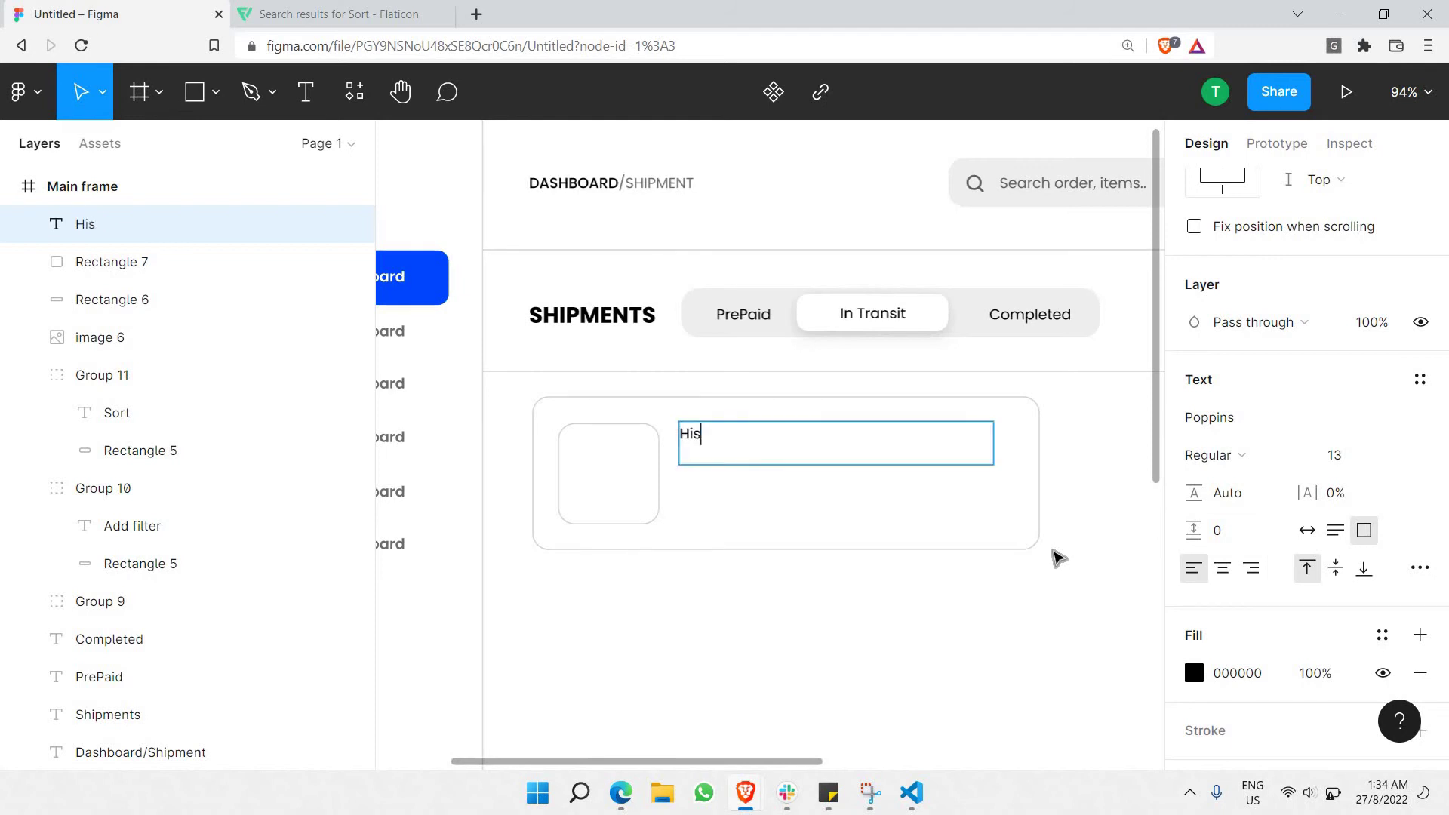
text(end)
key(BackSpace)
key(BackSpace)
text(nse Washing)
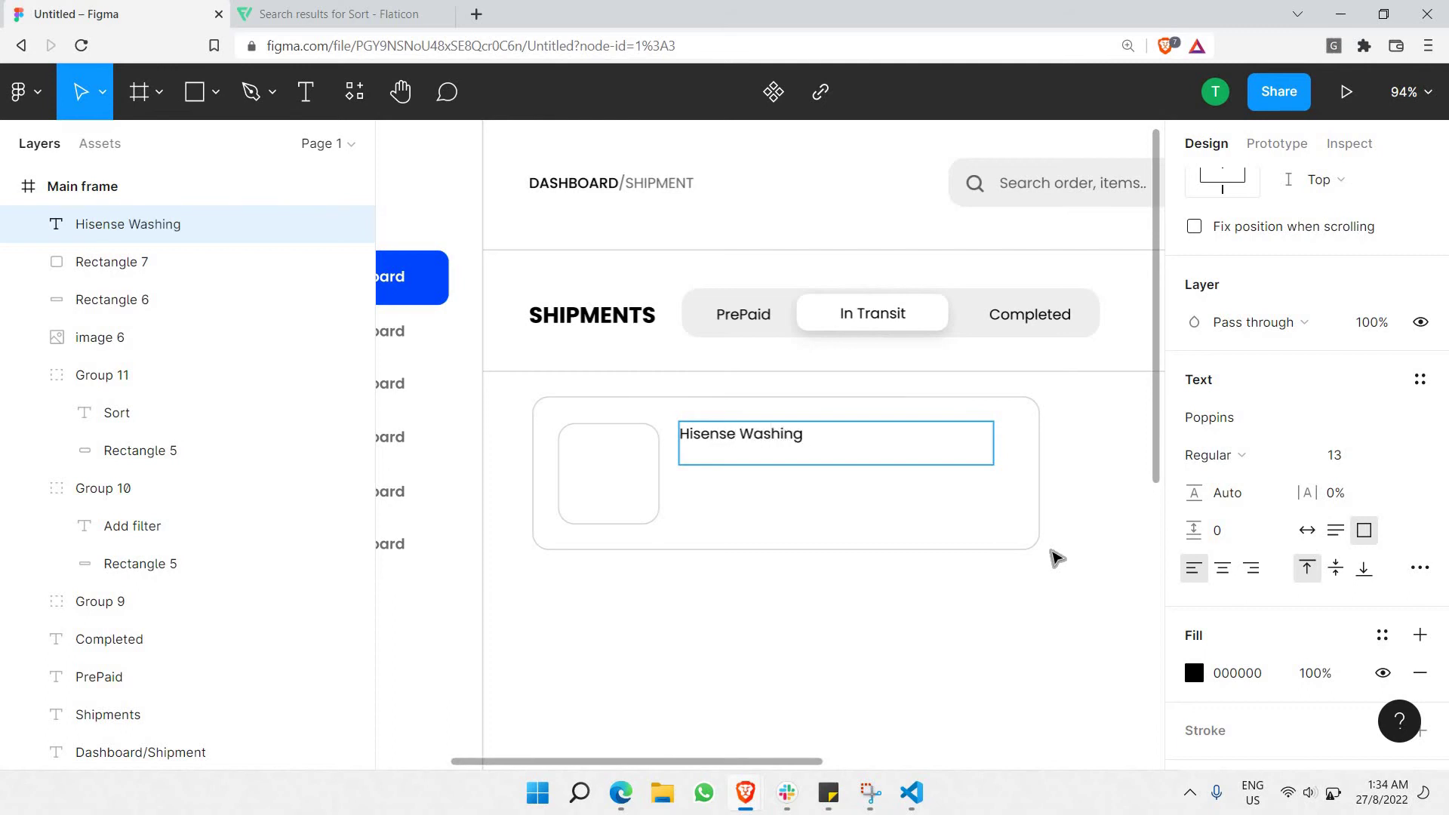
text( Machine)
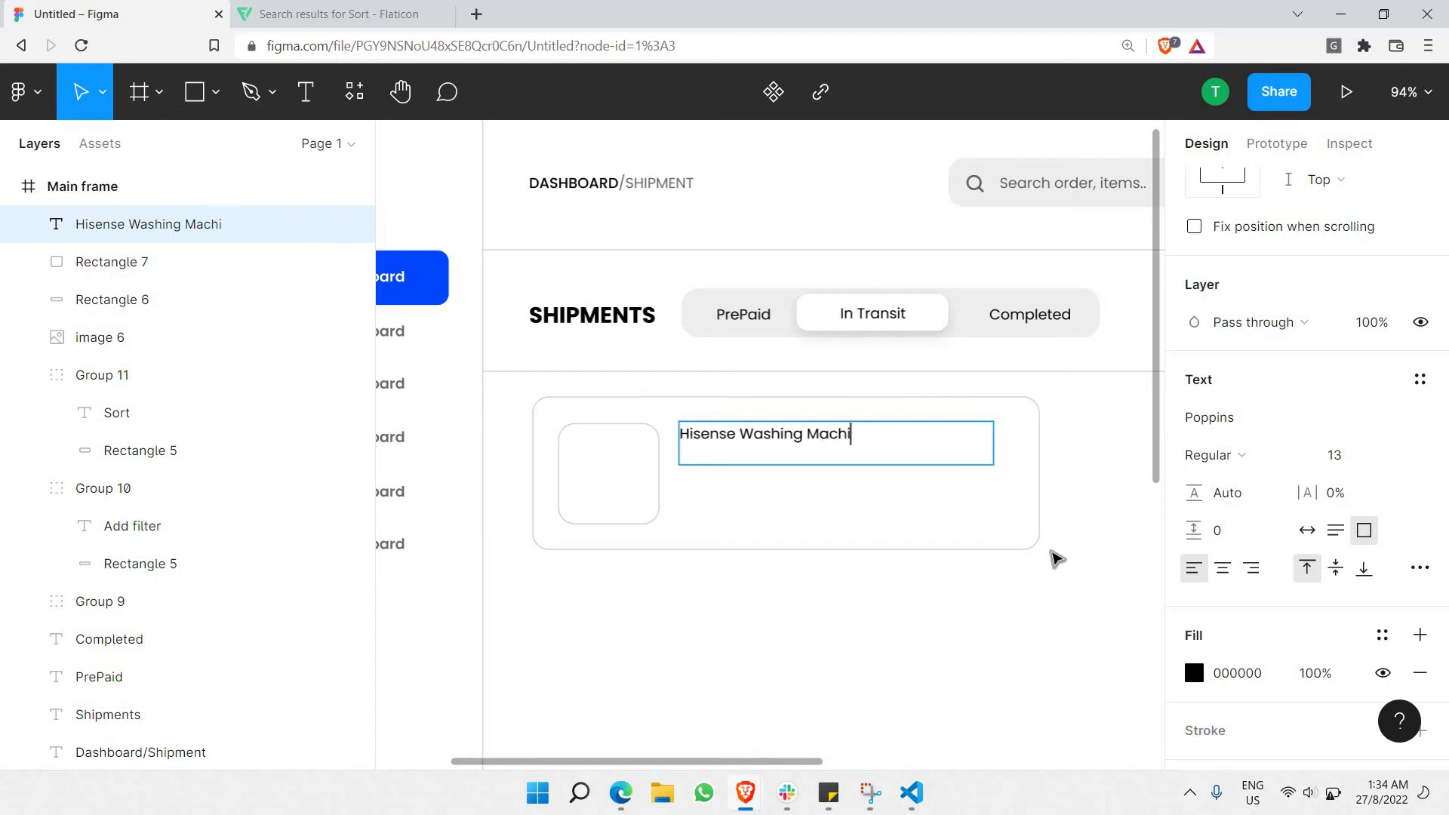
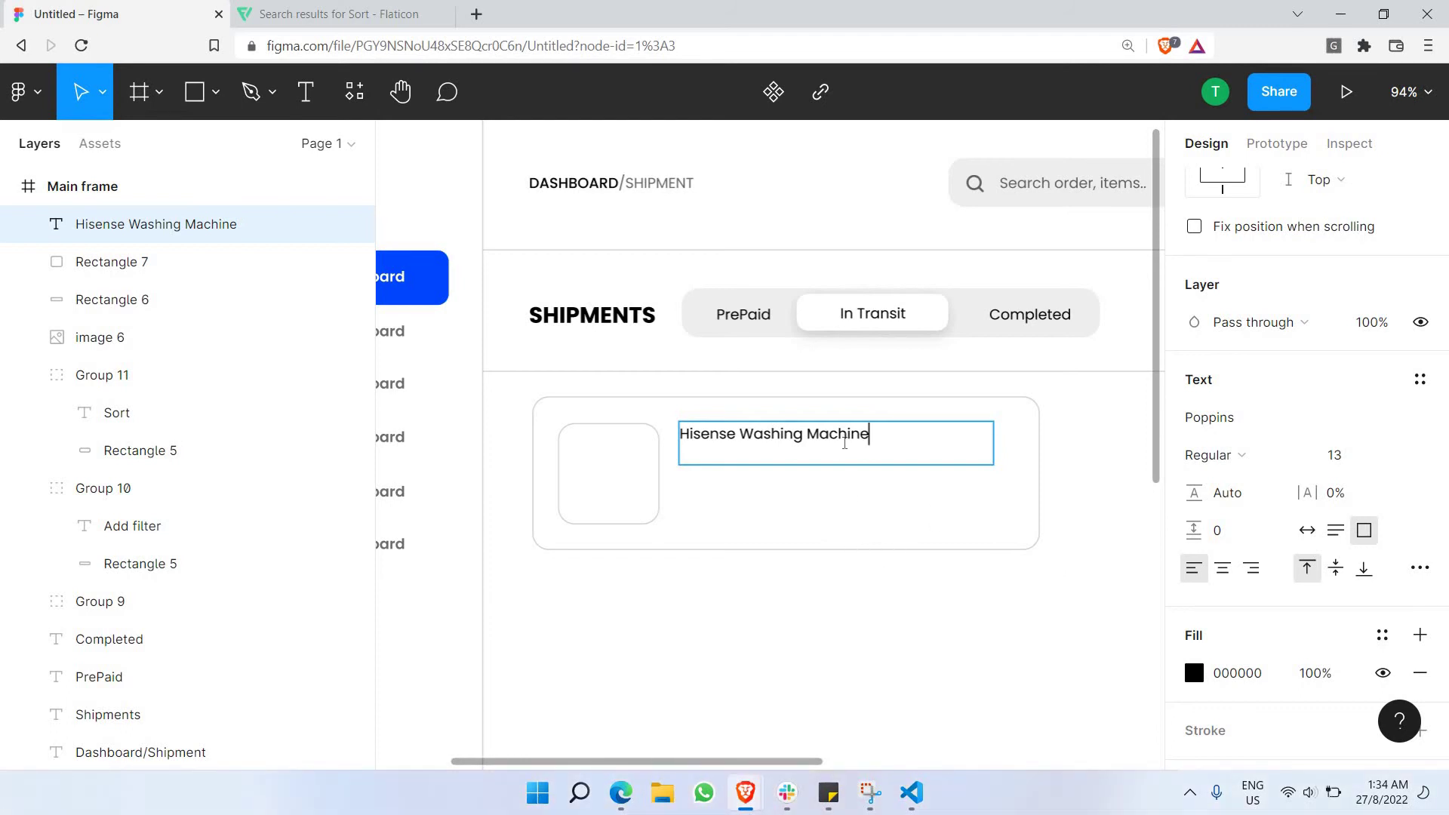
Set the 'Hisense Washing Machine' title to 16 SemiBold and shrink its box to fit the line.
key(ctrl+a)
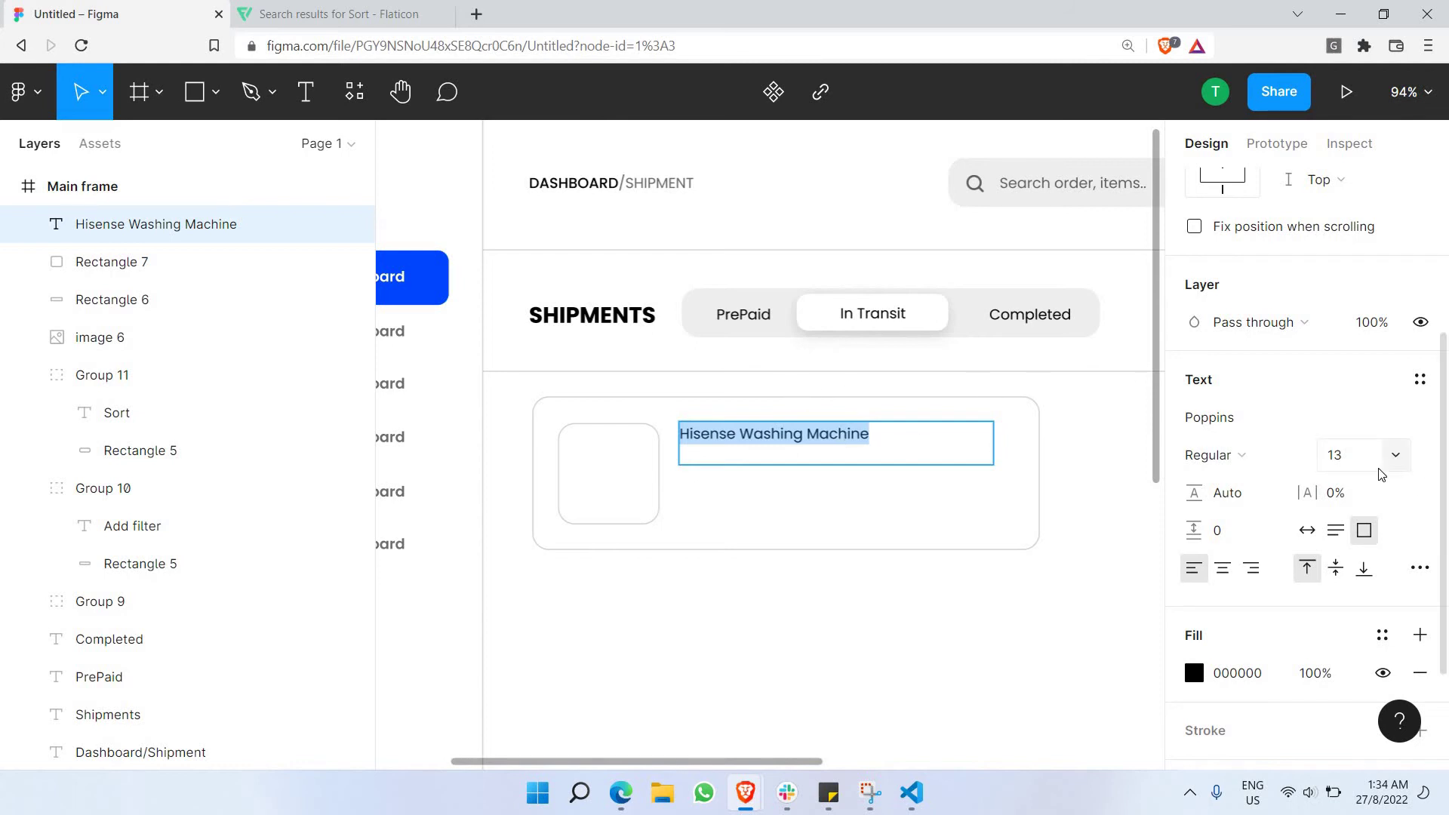
click(1395, 454)
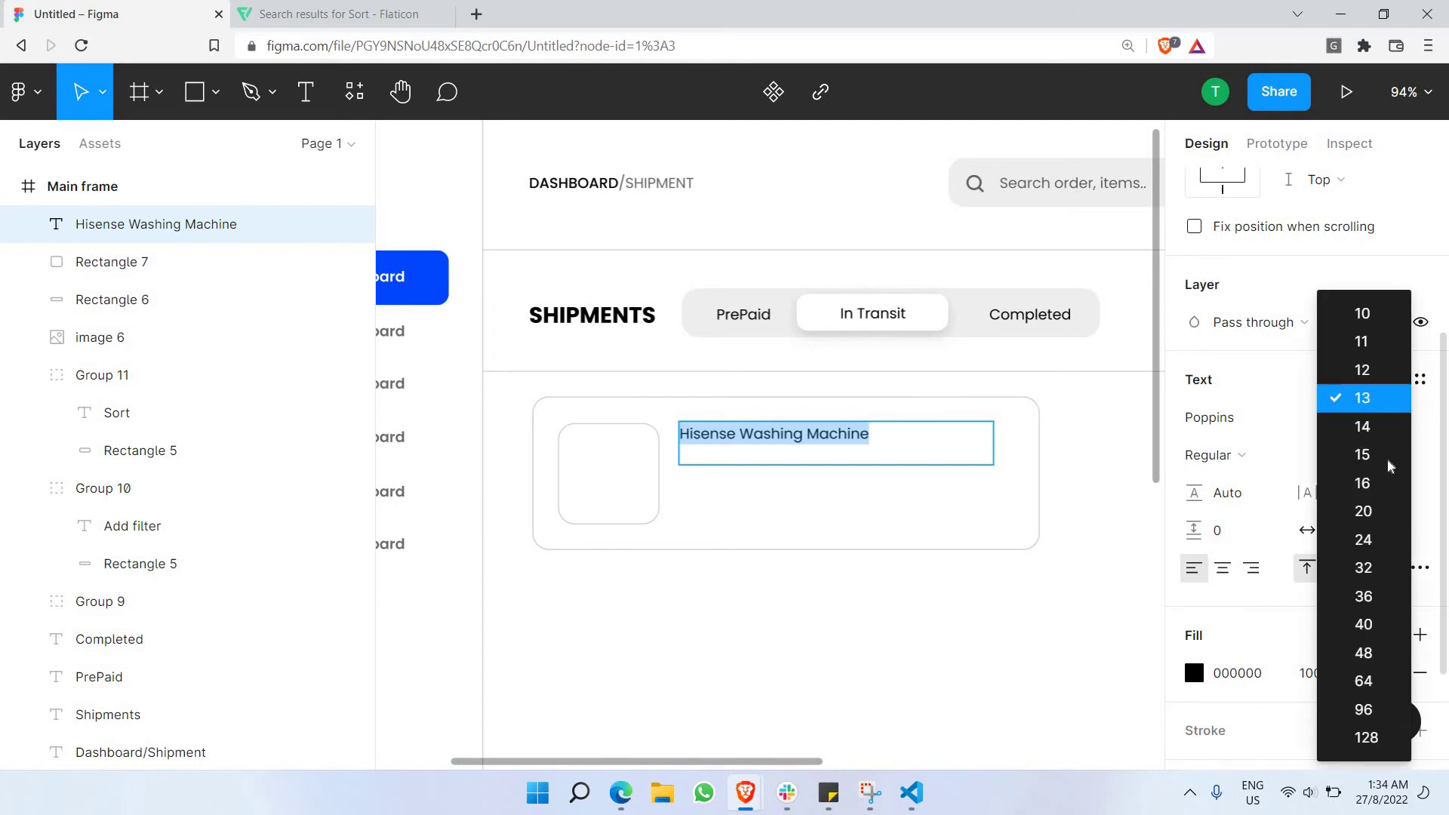
click(1381, 482)
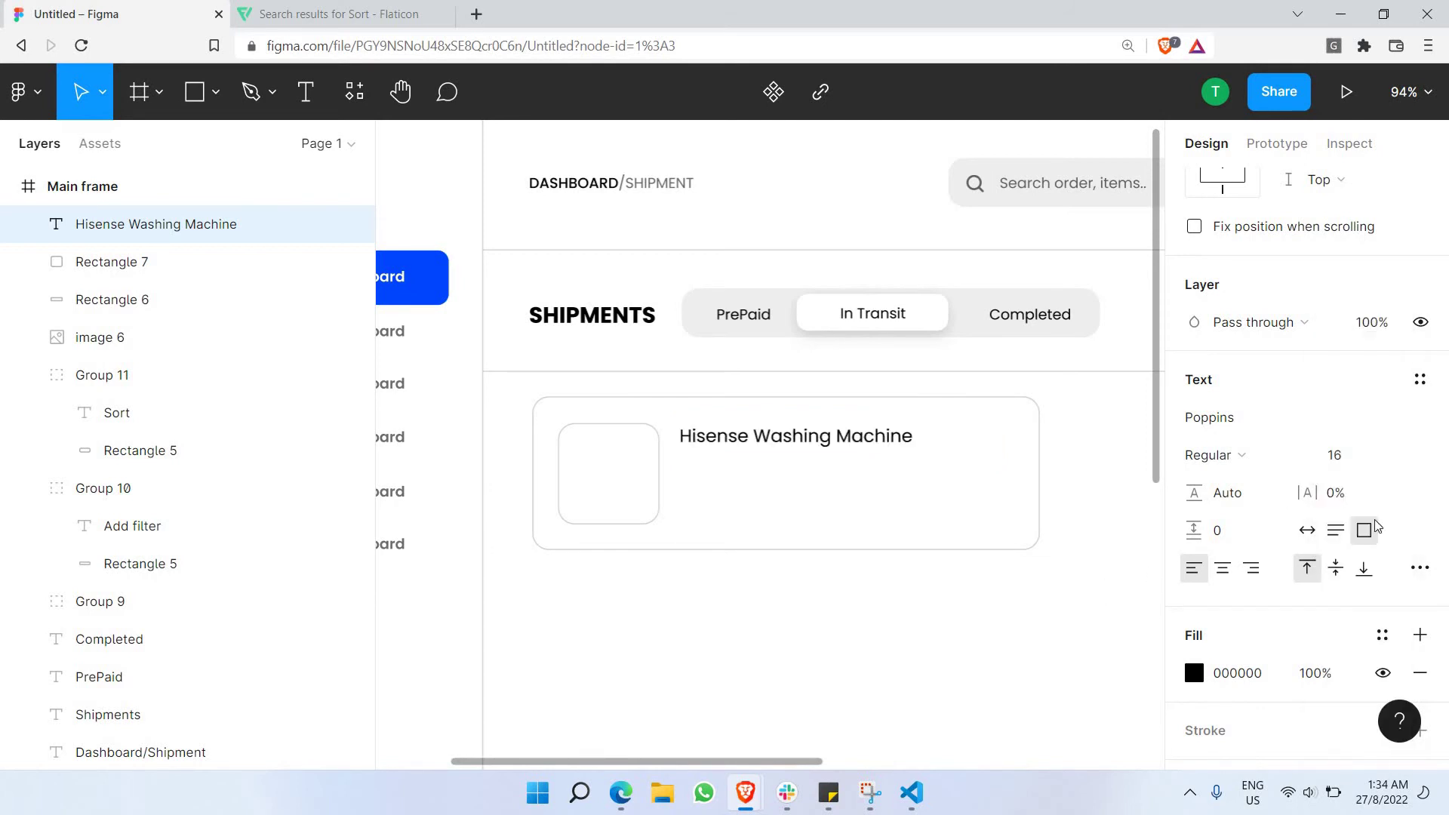
key(Return)
click(1268, 455)
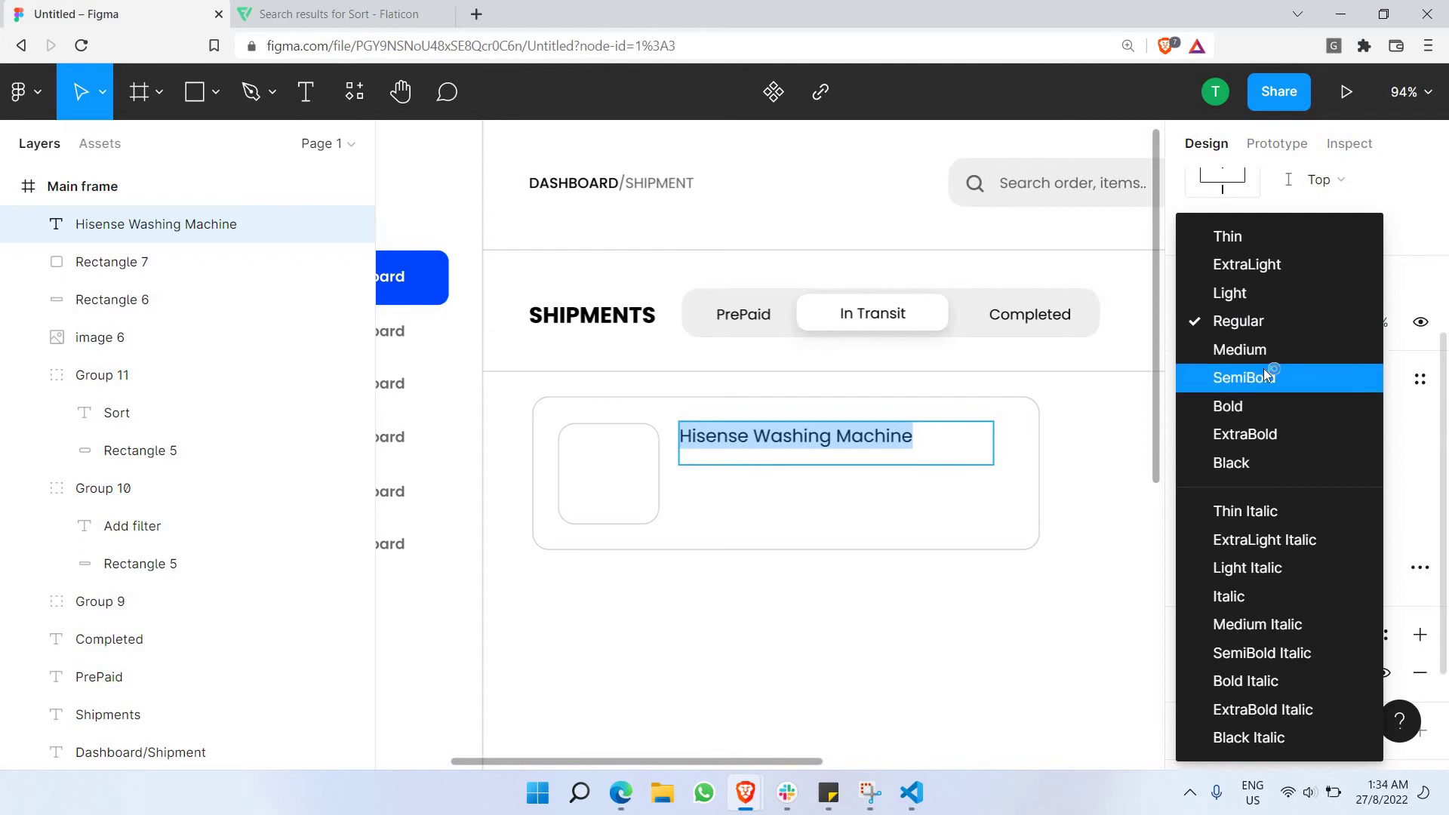
click(1264, 376)
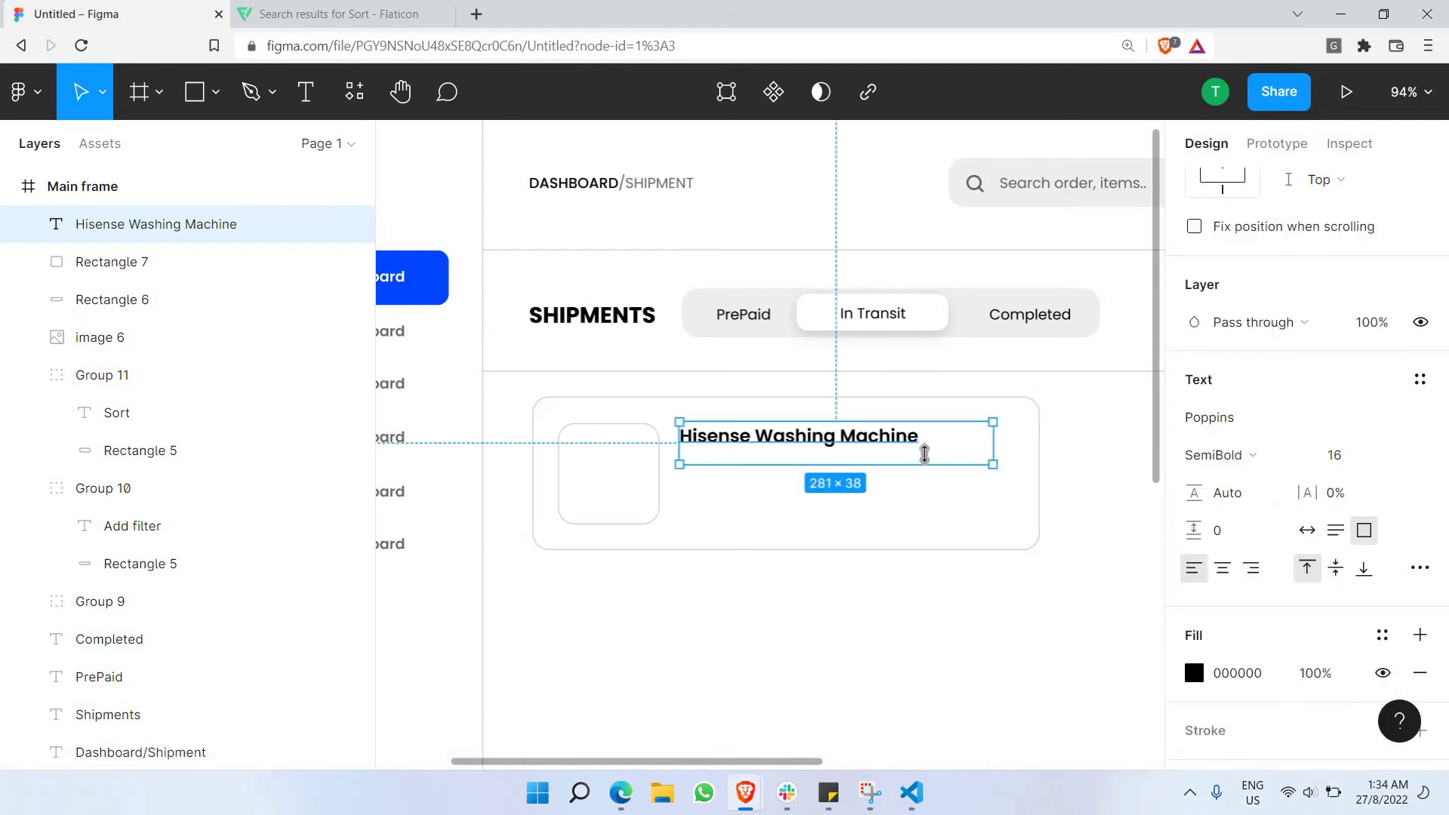
drag(925, 464, 927, 451)
click(936, 615)
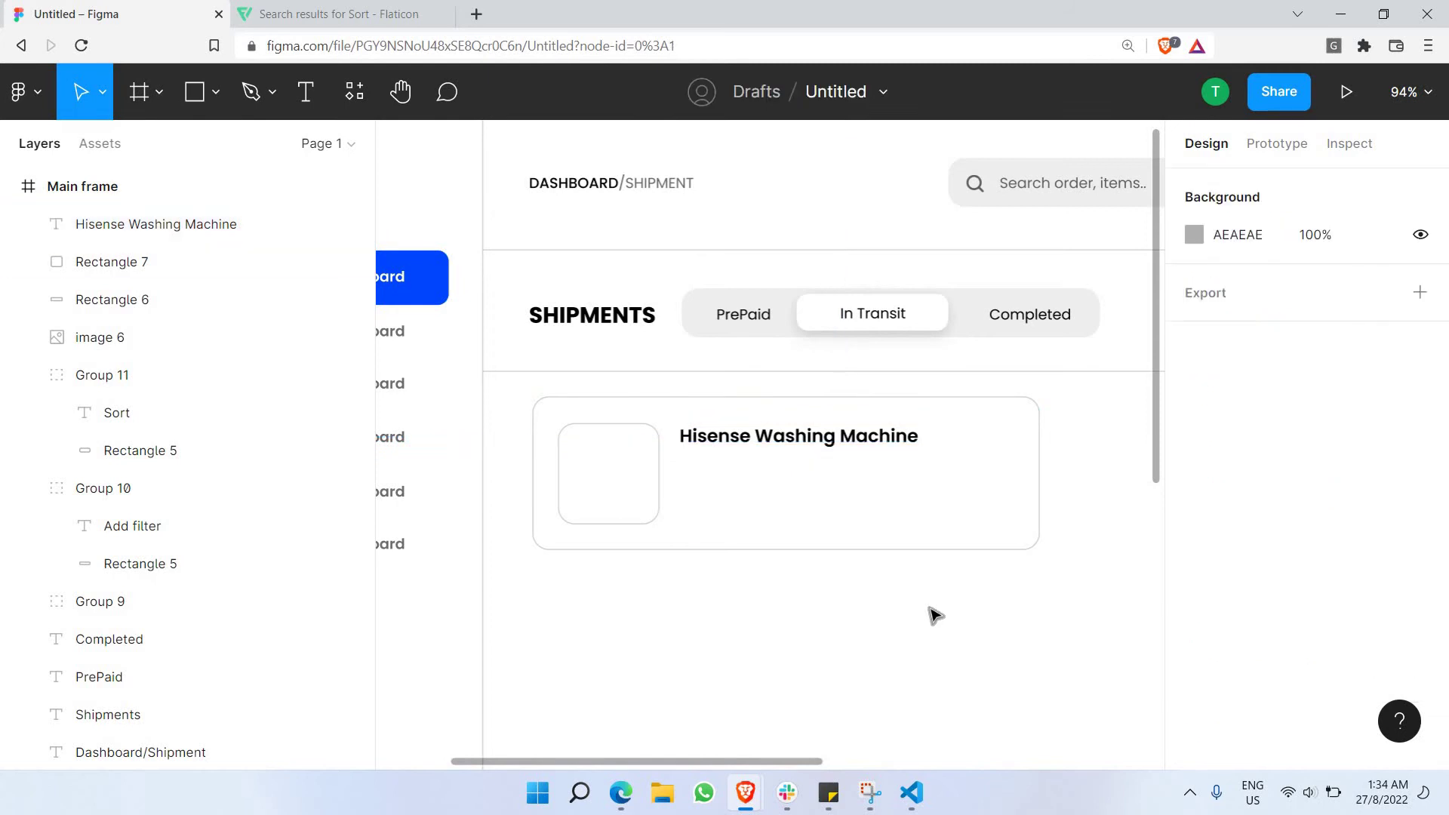
Duplicate the title below itself as a Regular-weight line holding a phone number.
click(793, 446)
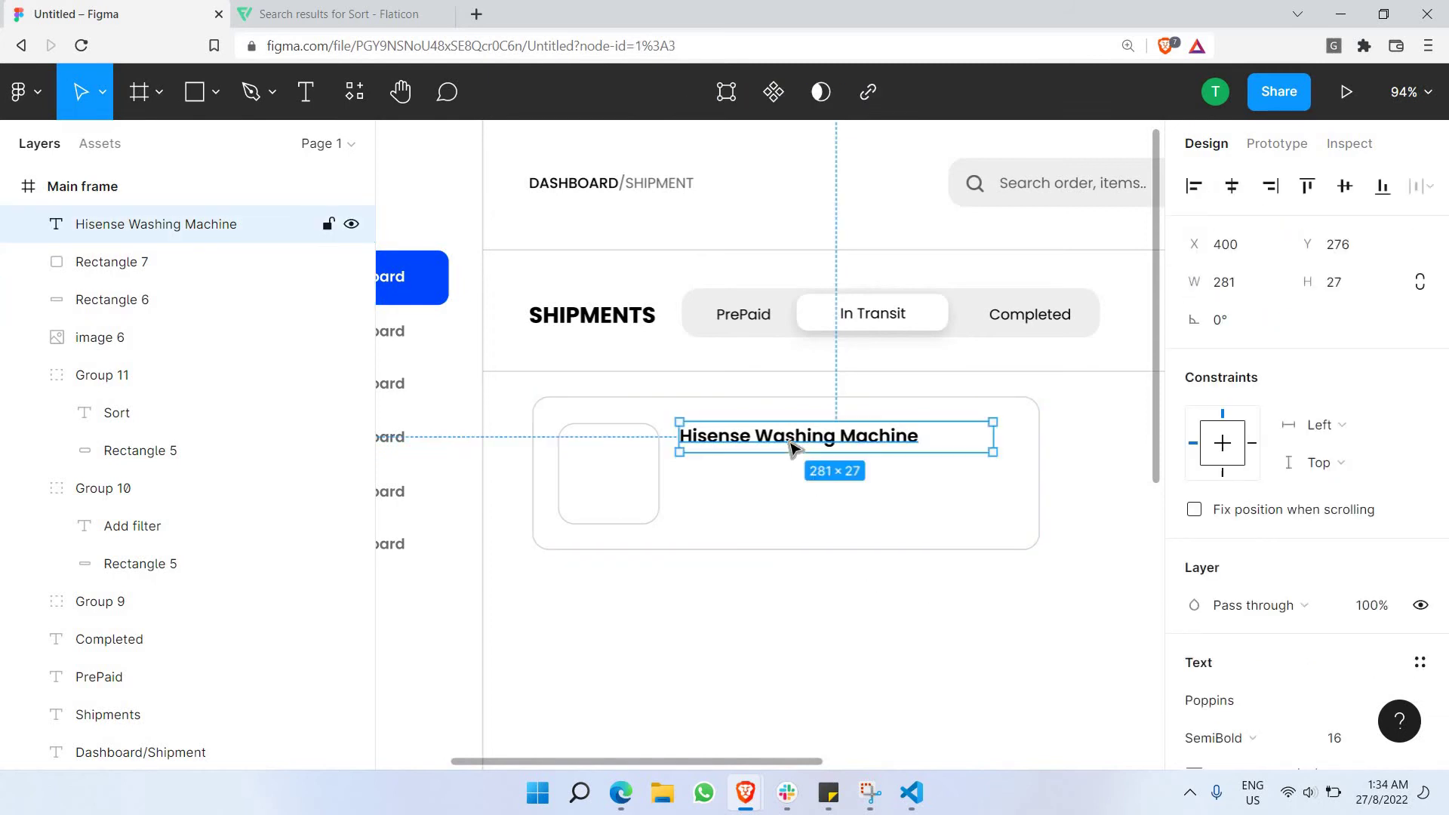
key(ctrl+v)
drag(793, 450, 786, 474)
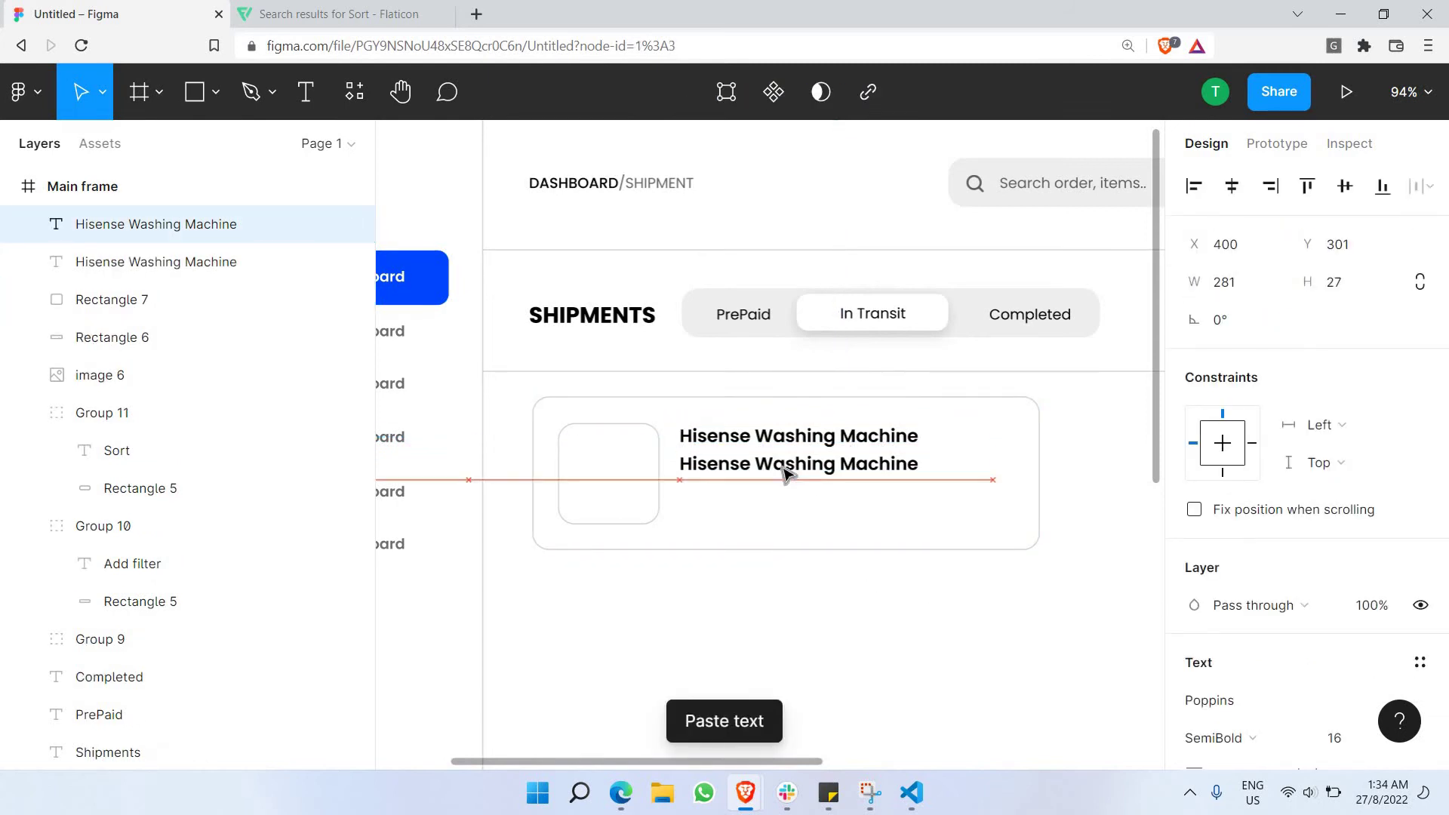
double_click(834, 474)
scroll(1261, 434, down, 3)
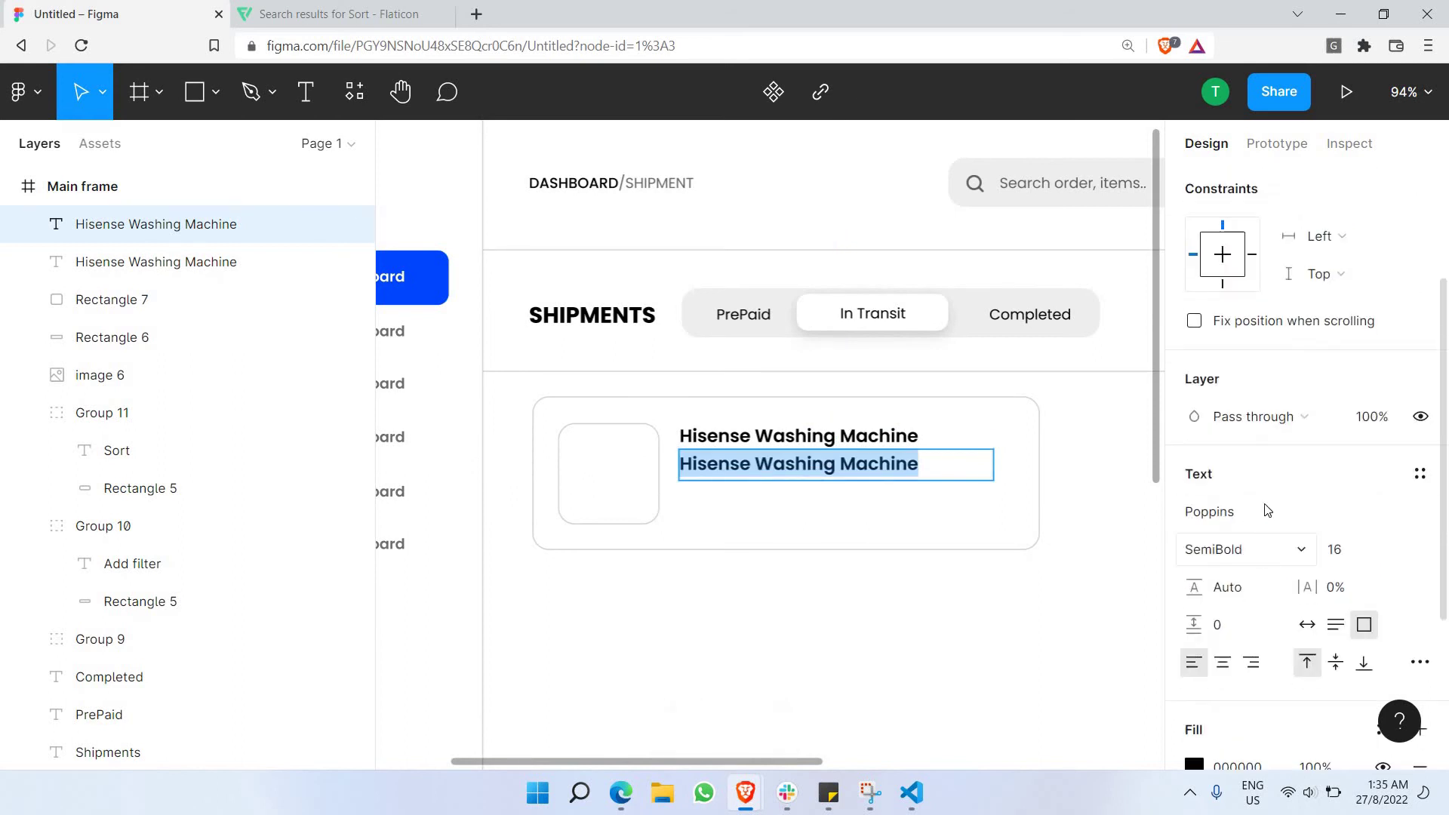
click(1245, 549)
click(1222, 322)
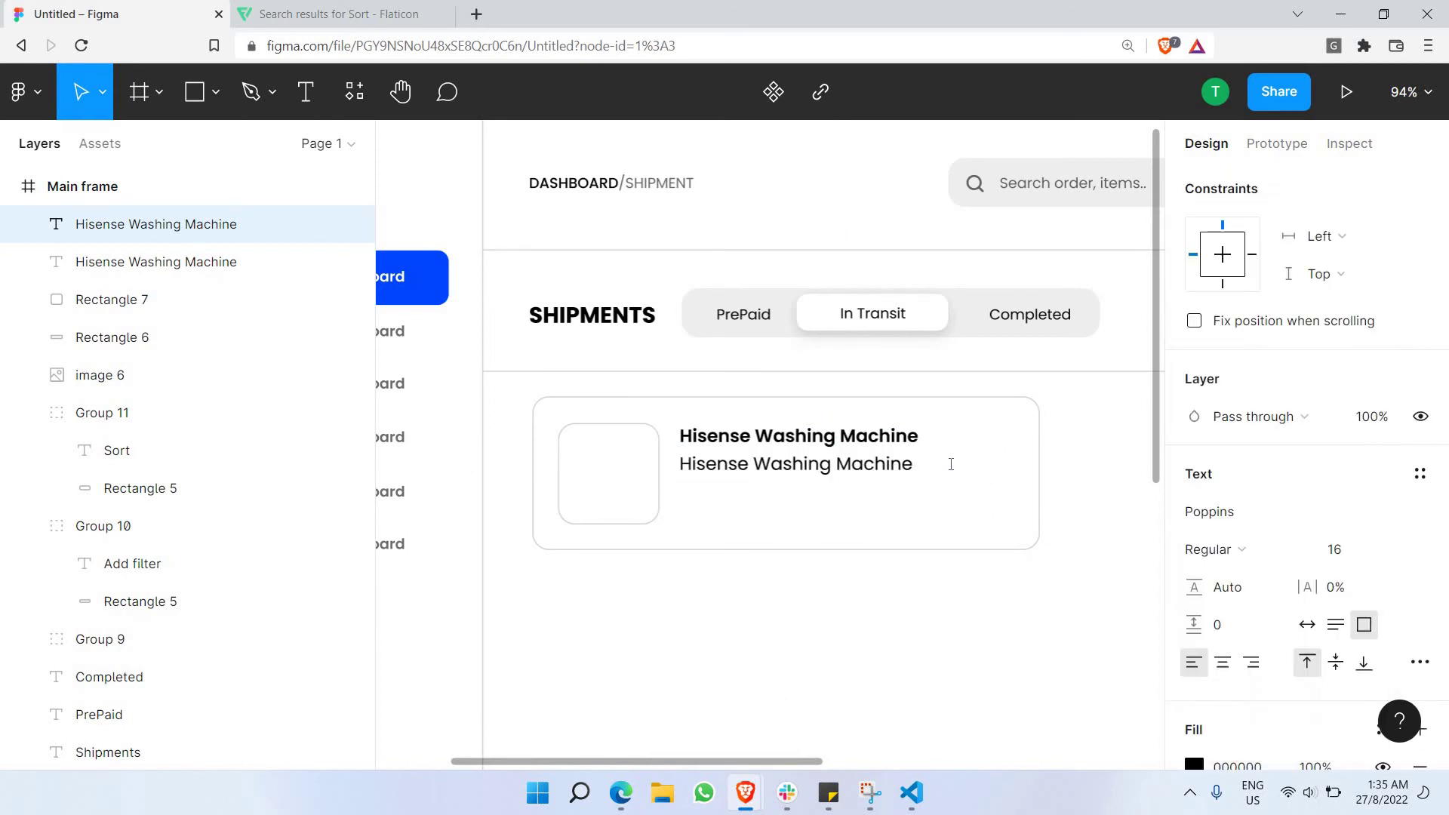
double_click(950, 464)
double_click(951, 464)
key(ctrl+a)
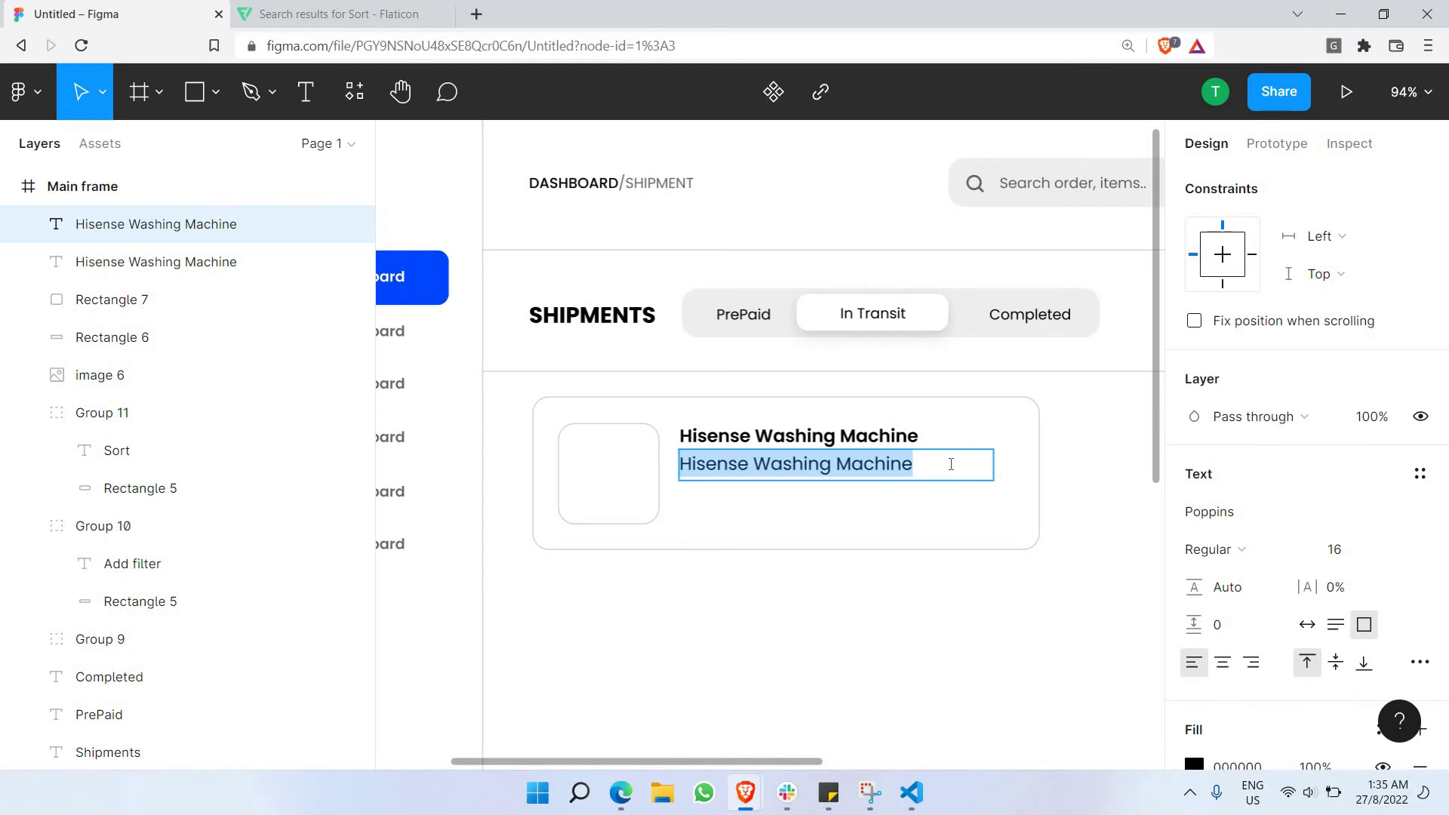
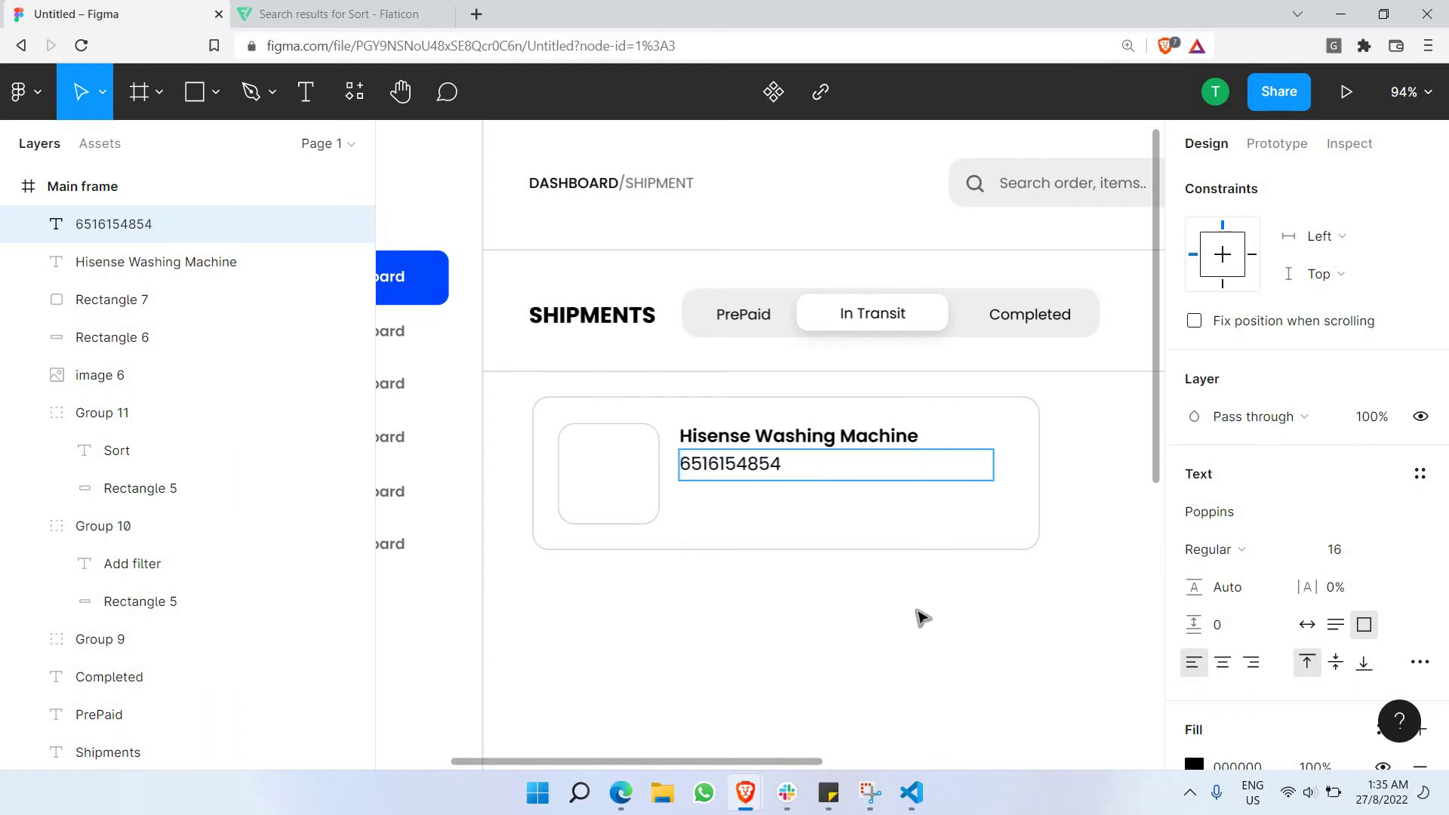
key(Escape)
click(708, 556)
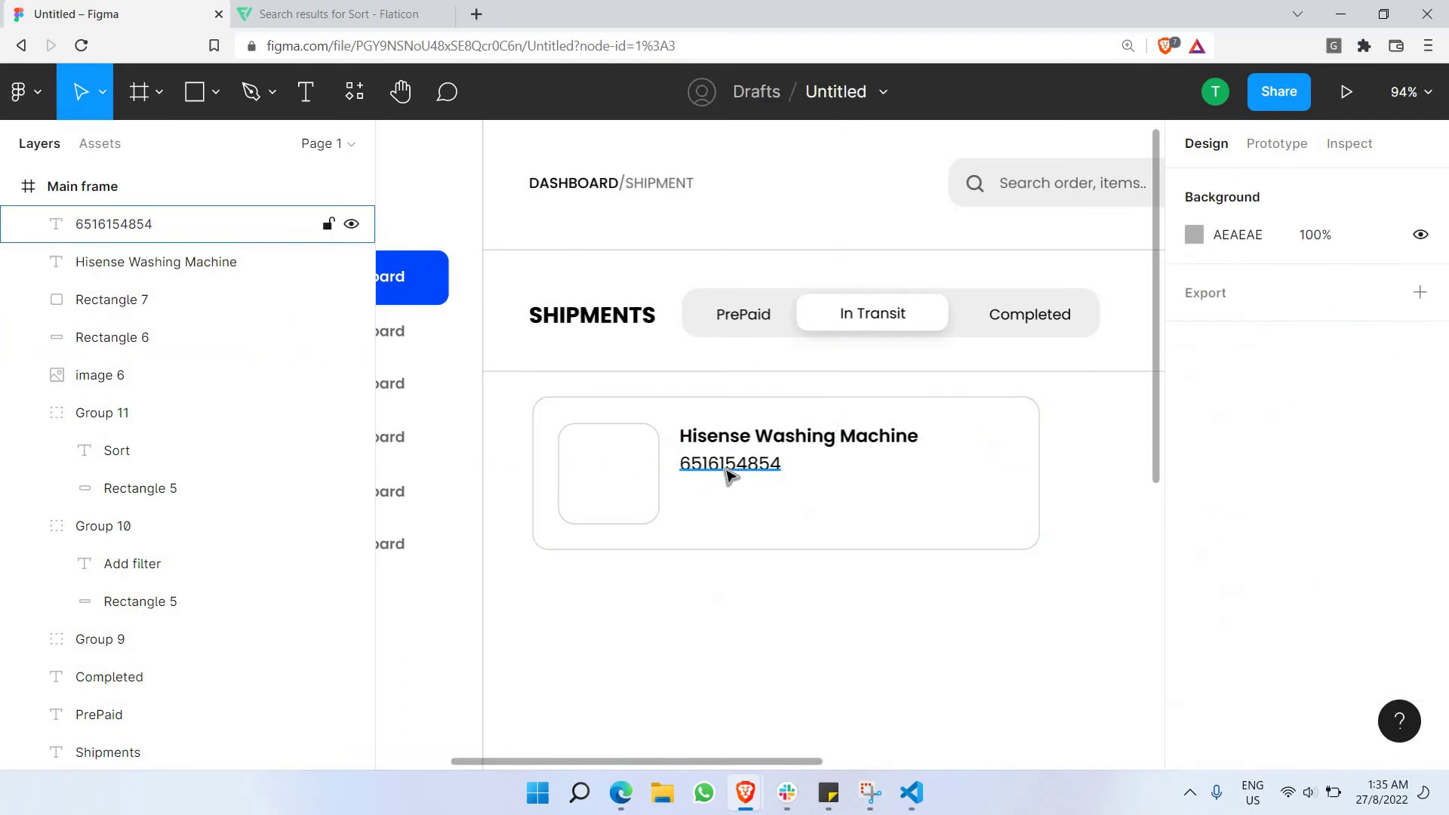
Duplicate the phone line underneath and retype it as the delivery street address.
click(728, 474)
key(ctrl+c)
key(ctrl+v)
drag(747, 500, 743, 492)
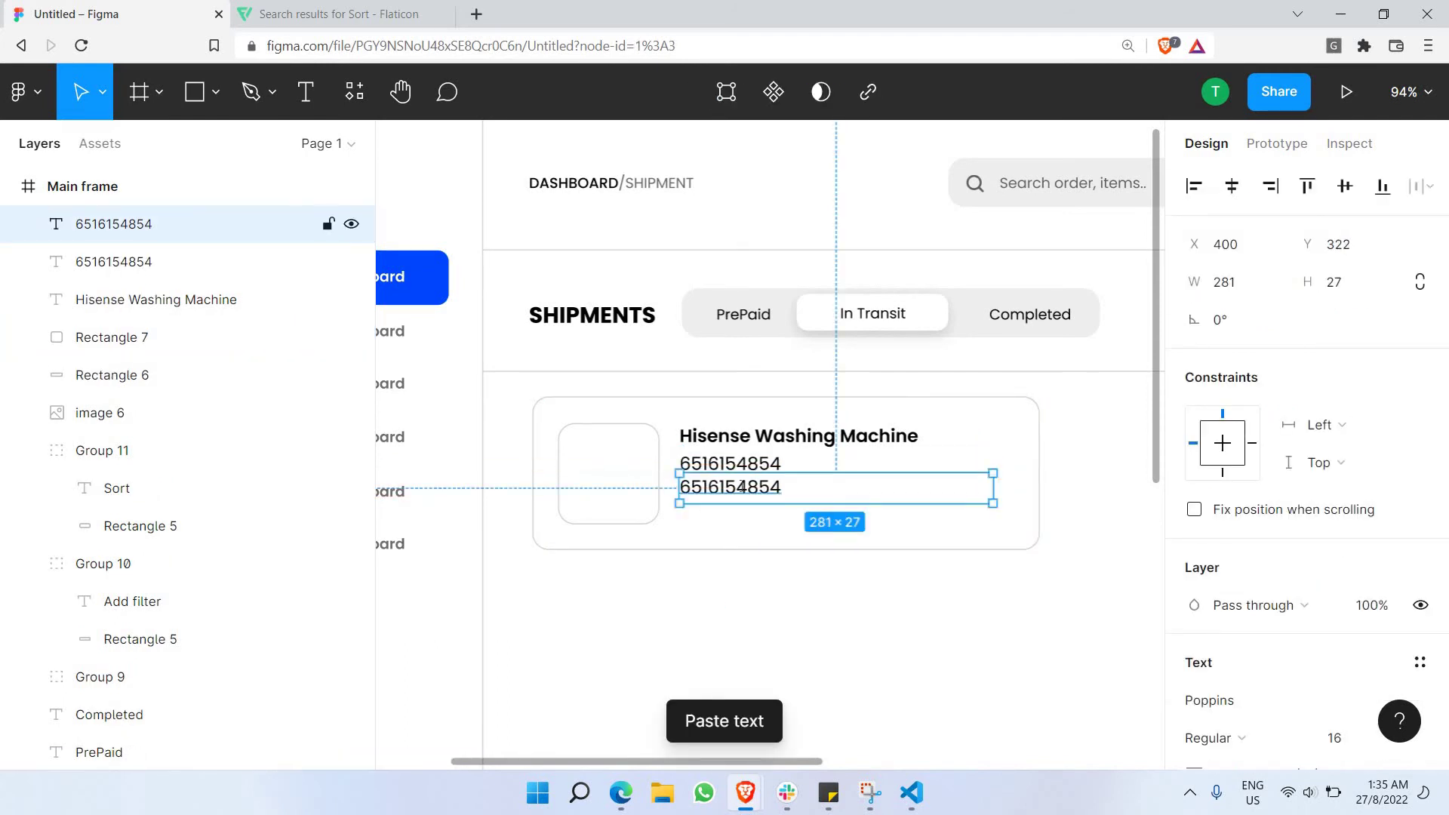
double_click(742, 487)
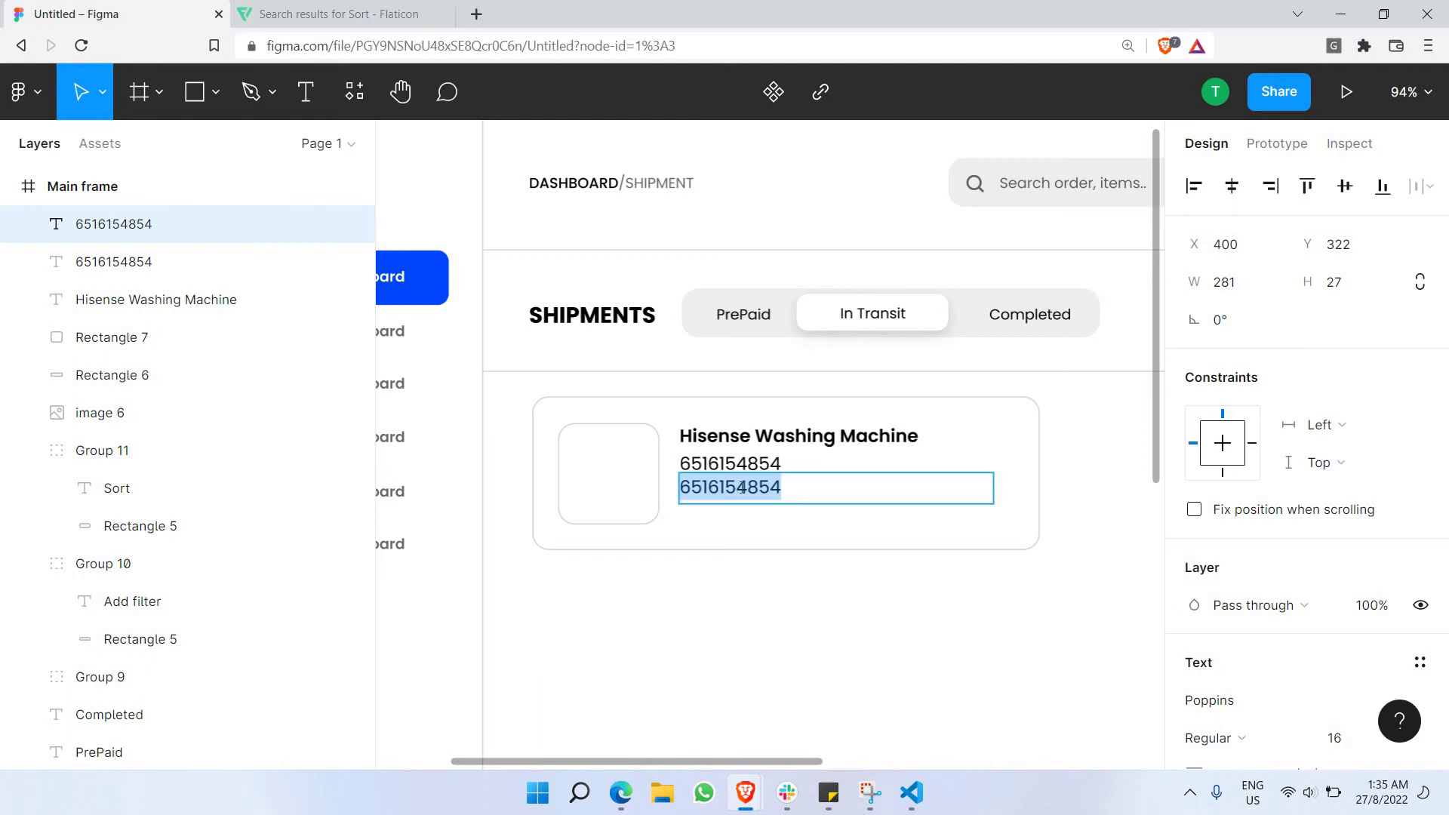
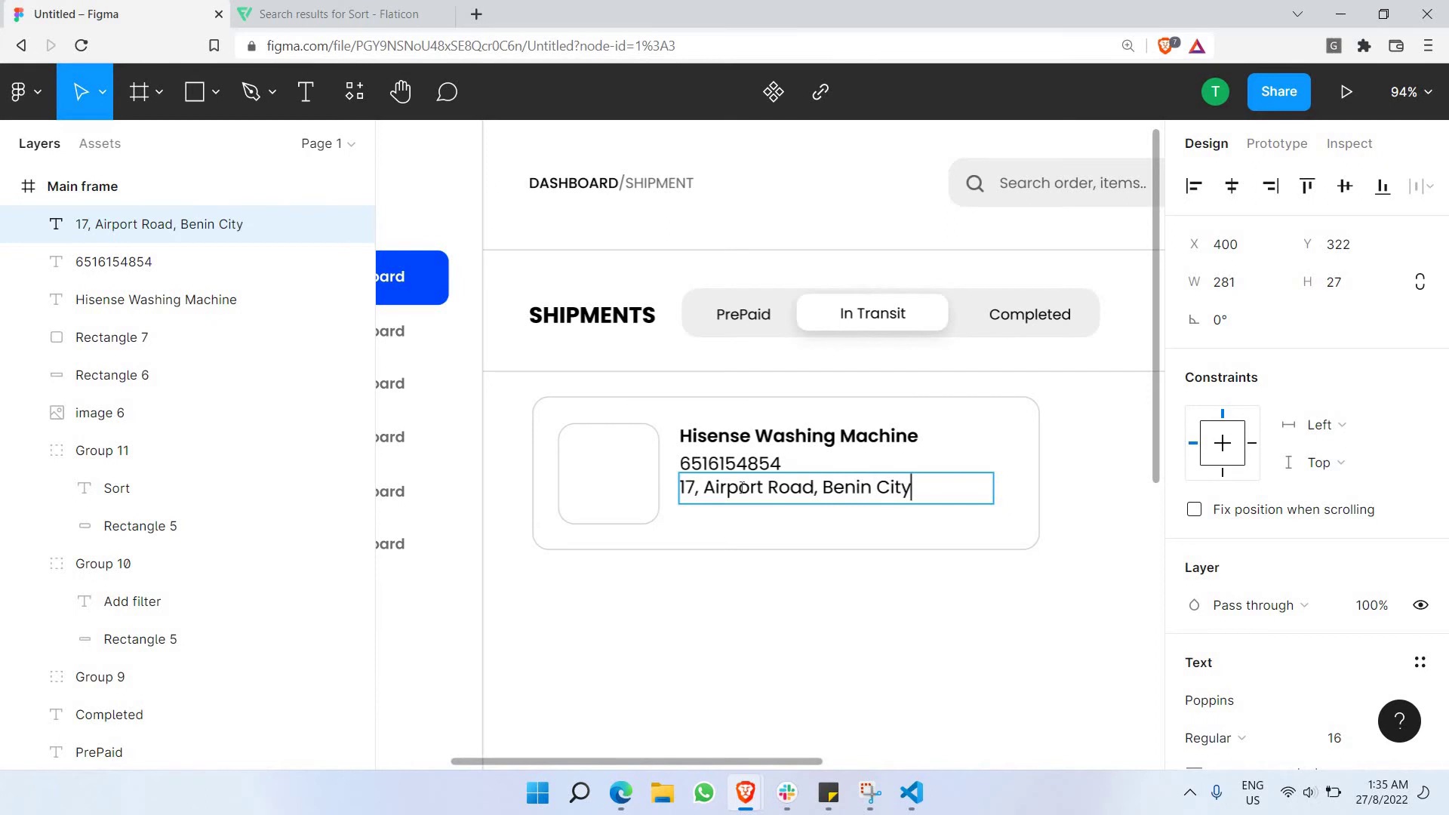
key(ctrl+a)
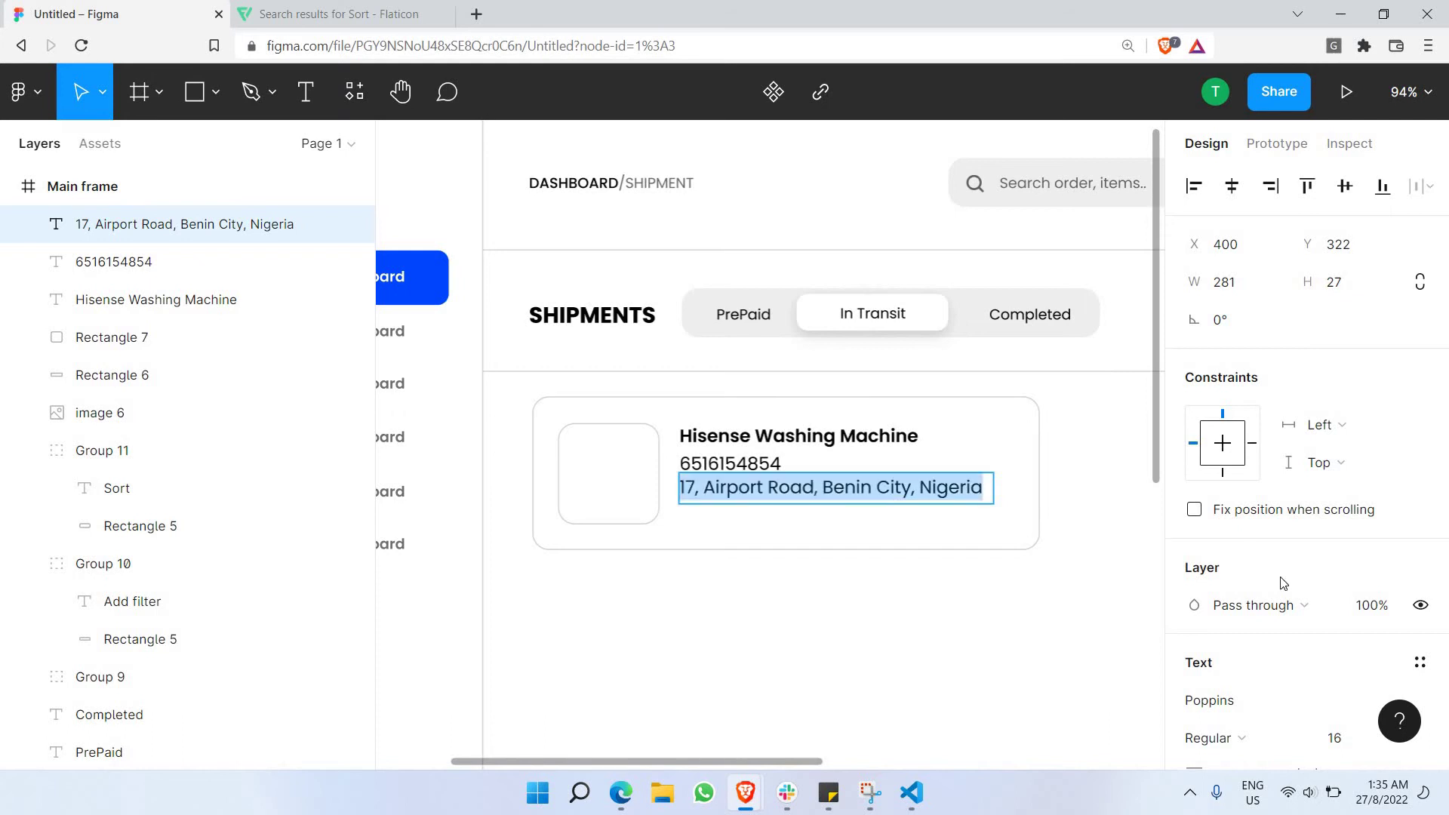
Colour the address text grey 8C8C8C.
scroll(1211, 479, down, 4)
scroll(1204, 480, down, 2)
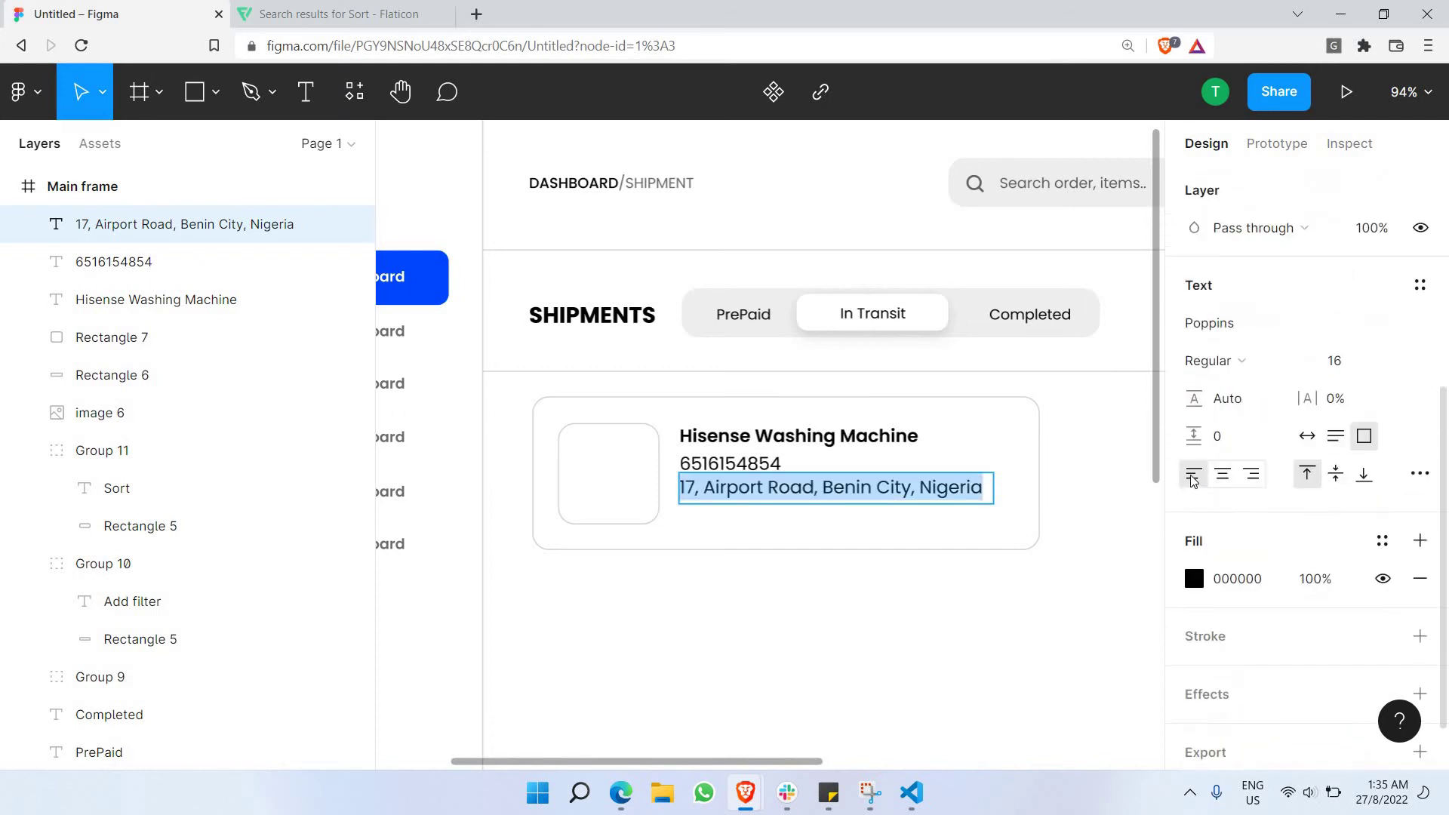
scroll(1221, 496, down, 2)
click(1194, 509)
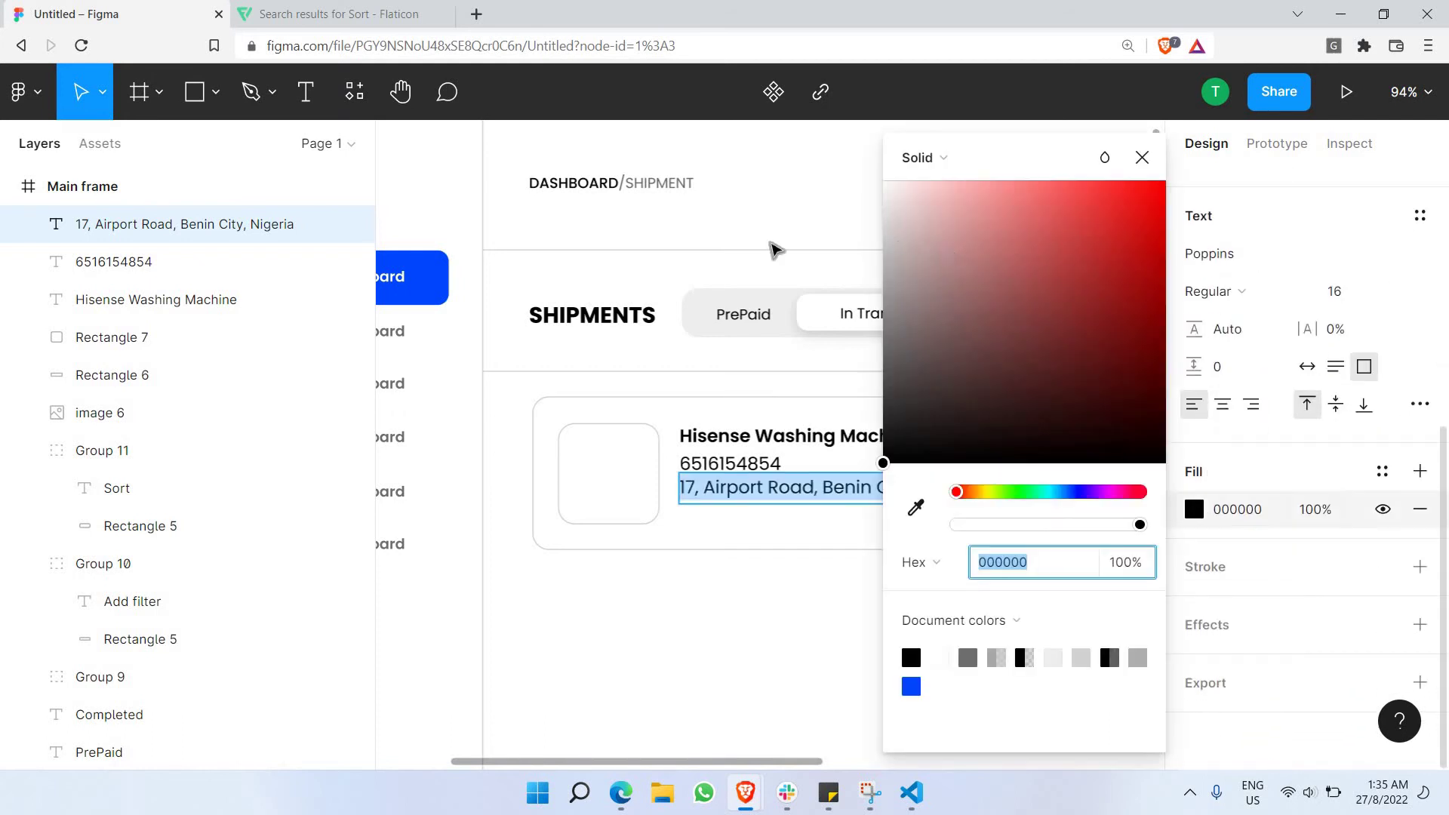
click(950, 237)
drag(612, 236, 592, 277)
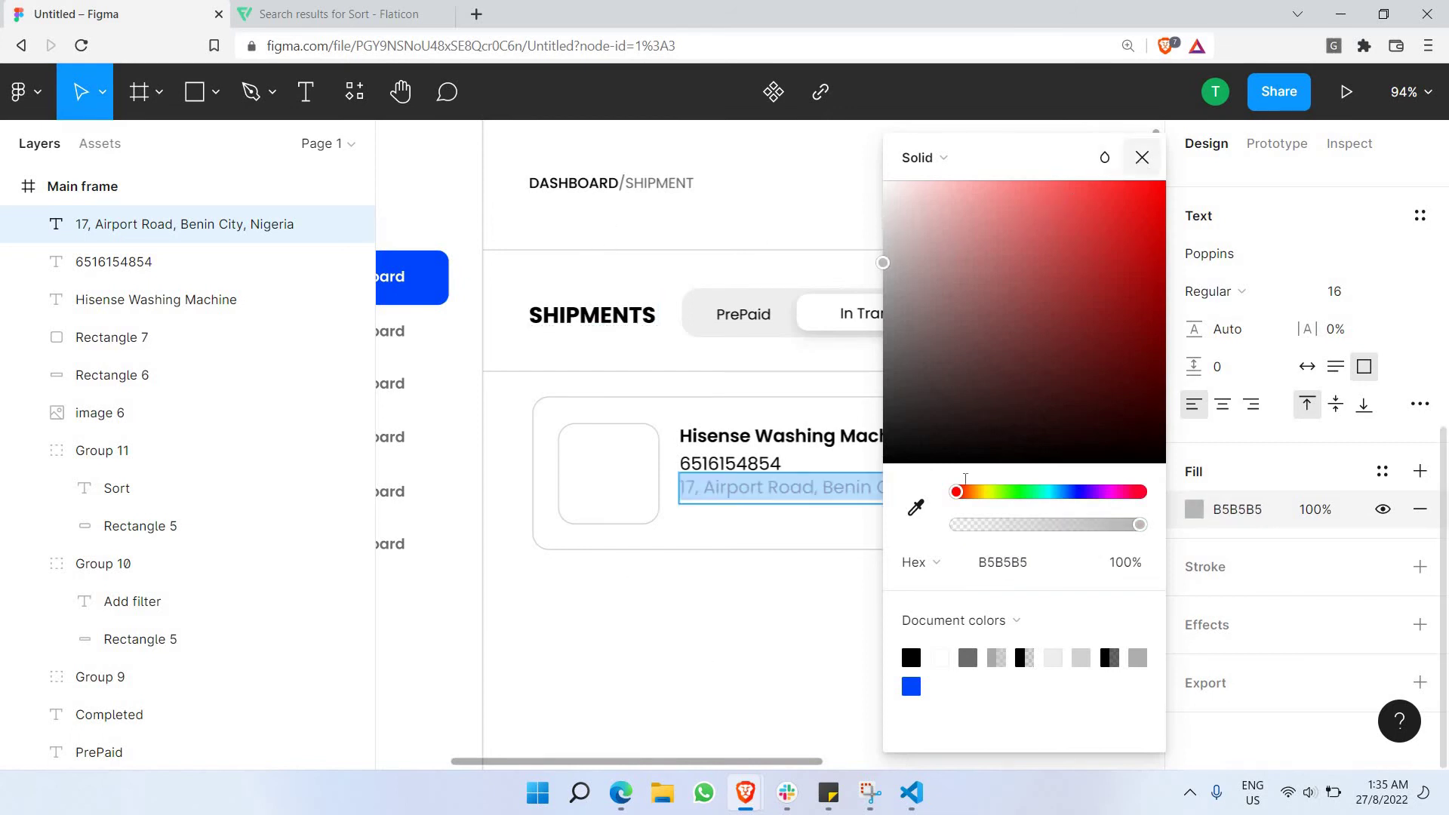
click(1142, 157)
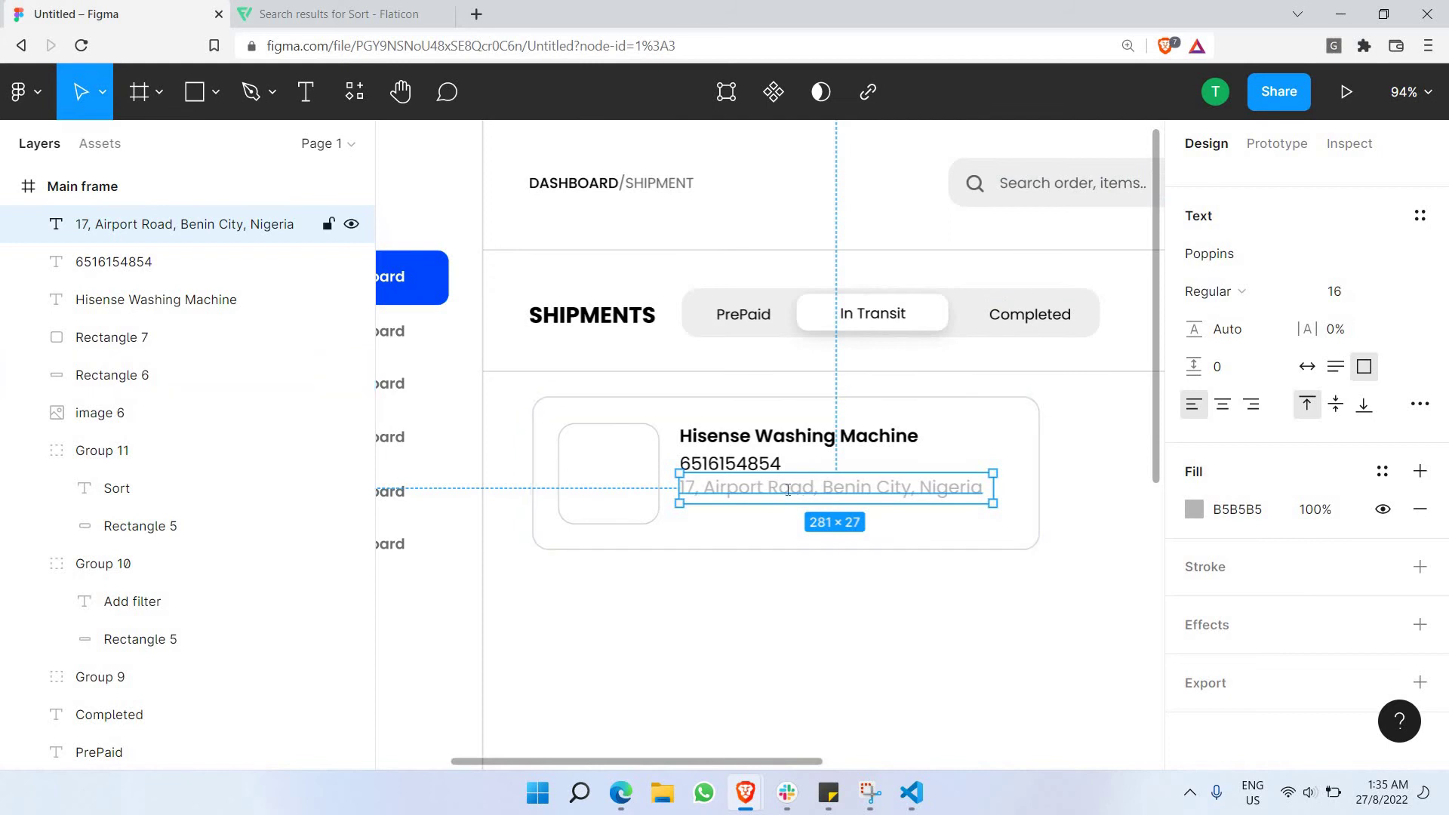
click(1196, 512)
drag(960, 279, 721, 332)
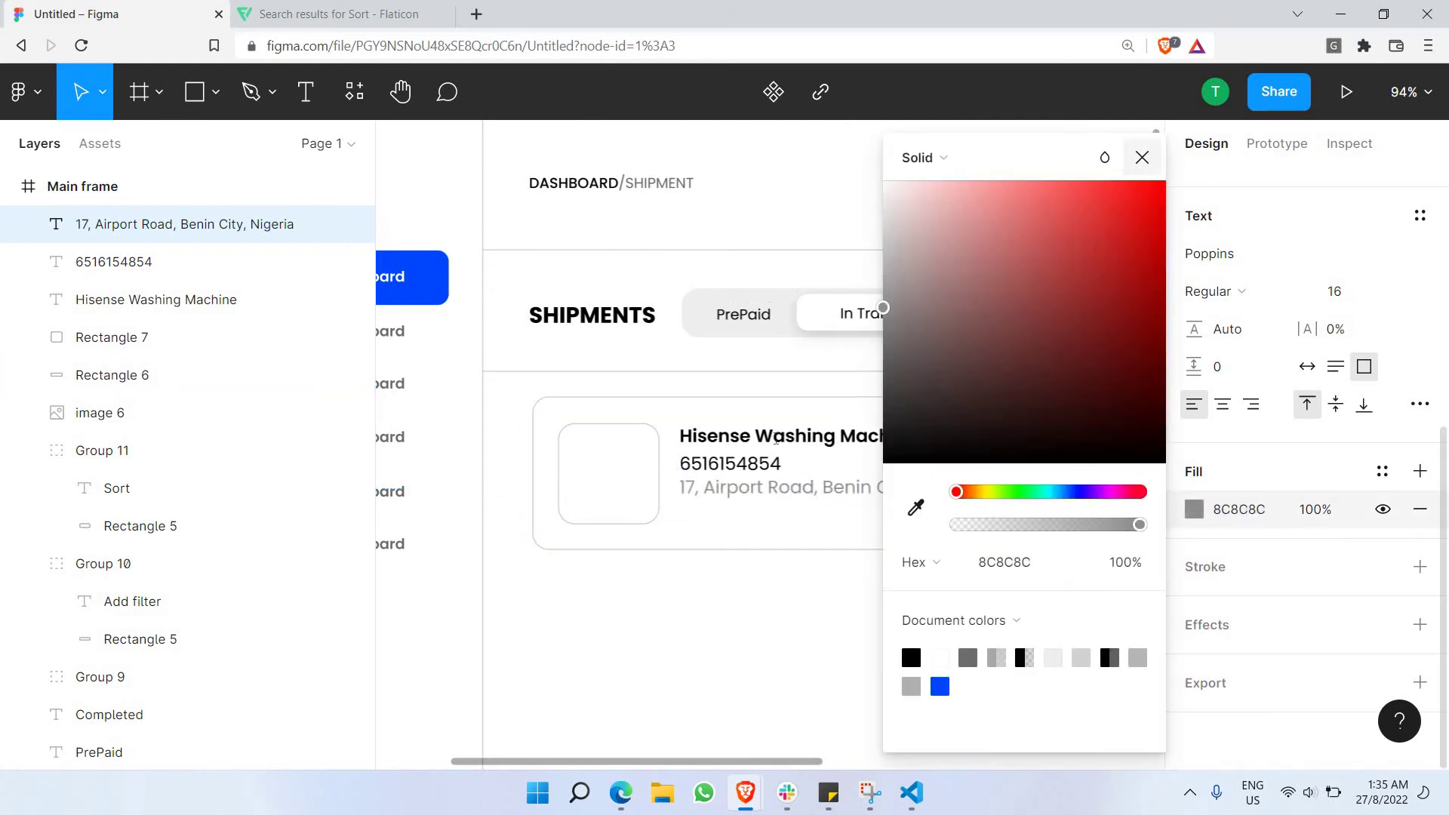
click(1142, 157)
Colour the phone number text grey 7B7B7B.
click(761, 465)
double_click(761, 464)
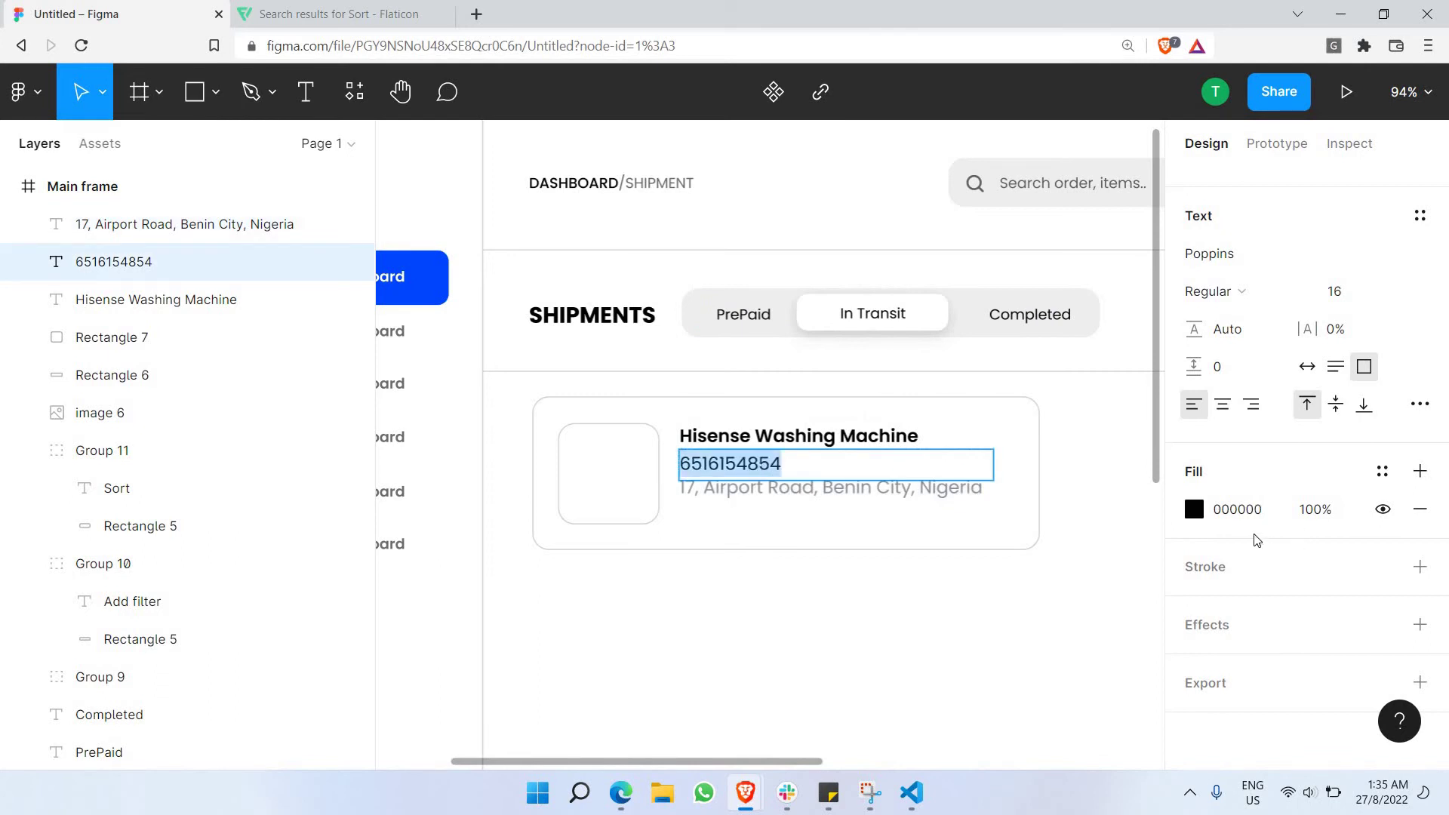
click(1194, 509)
text(7B7B7B)
key(Return)
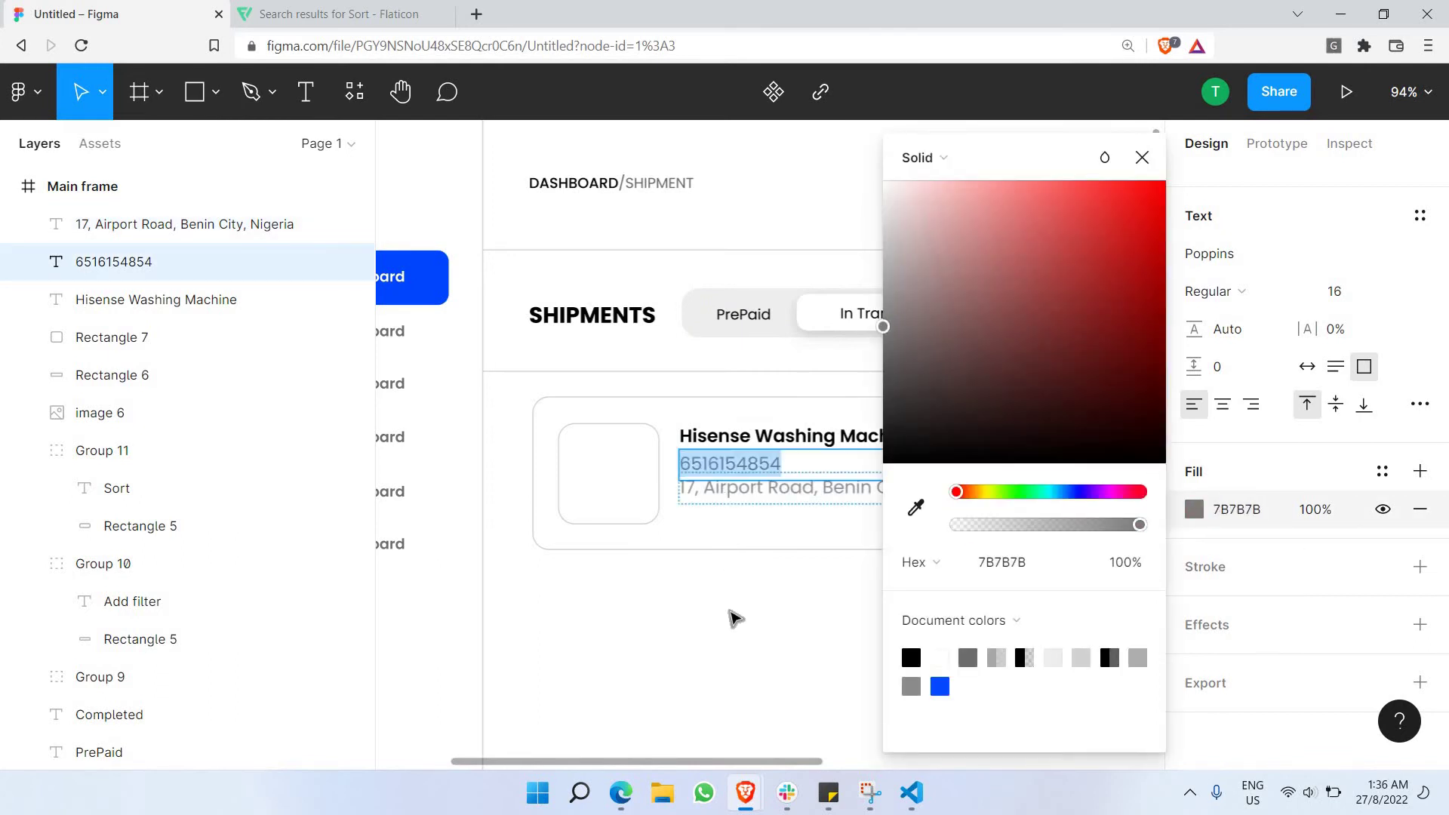
click(730, 565)
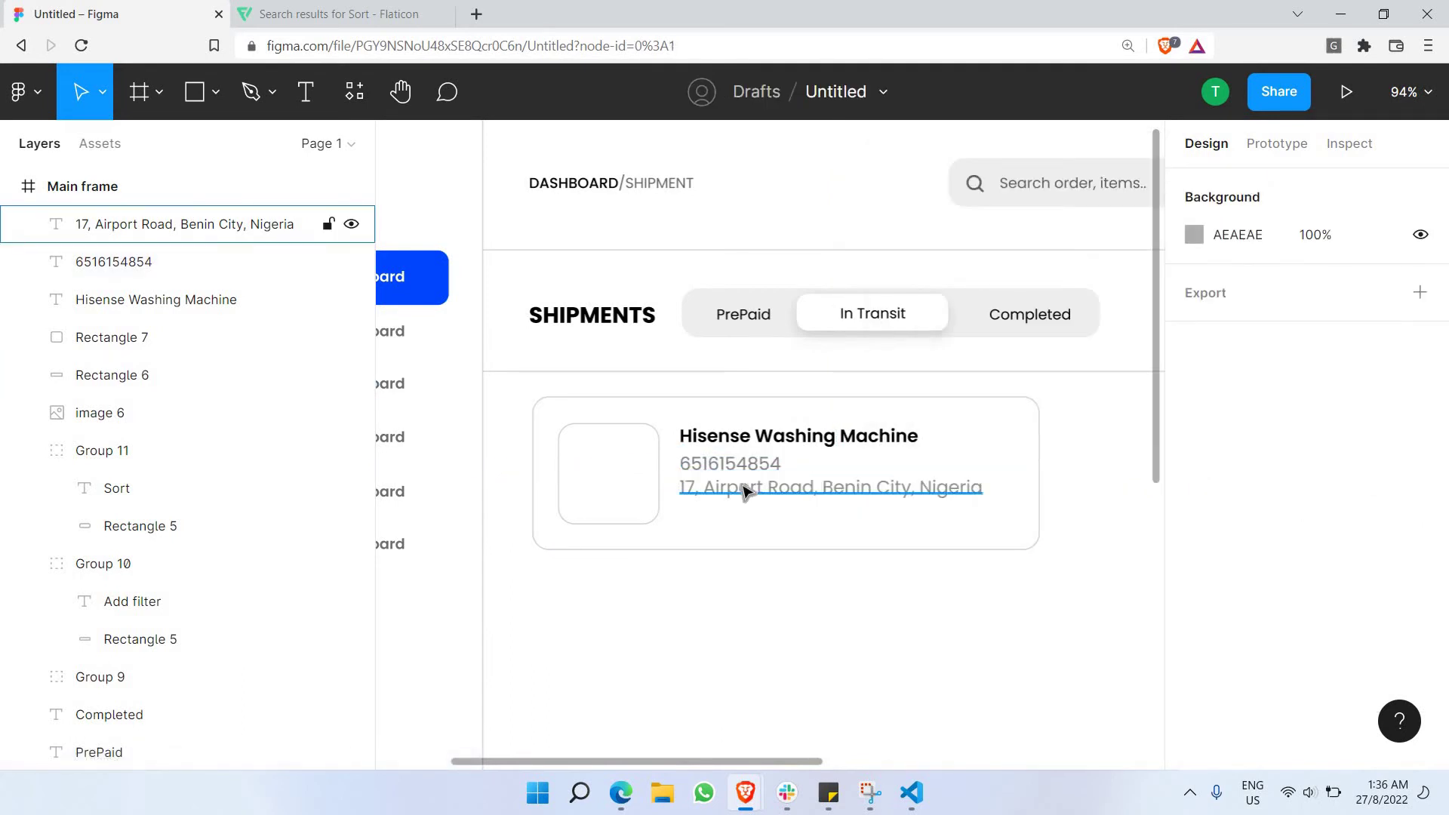
Duplicate the address line and place the copy just beneath it.
click(745, 491)
key(ctrl+v)
mouse_move(743, 490)
mouse_down()
mouse_move(753, 526)
mouse_move(747, 510)
mouse_up()
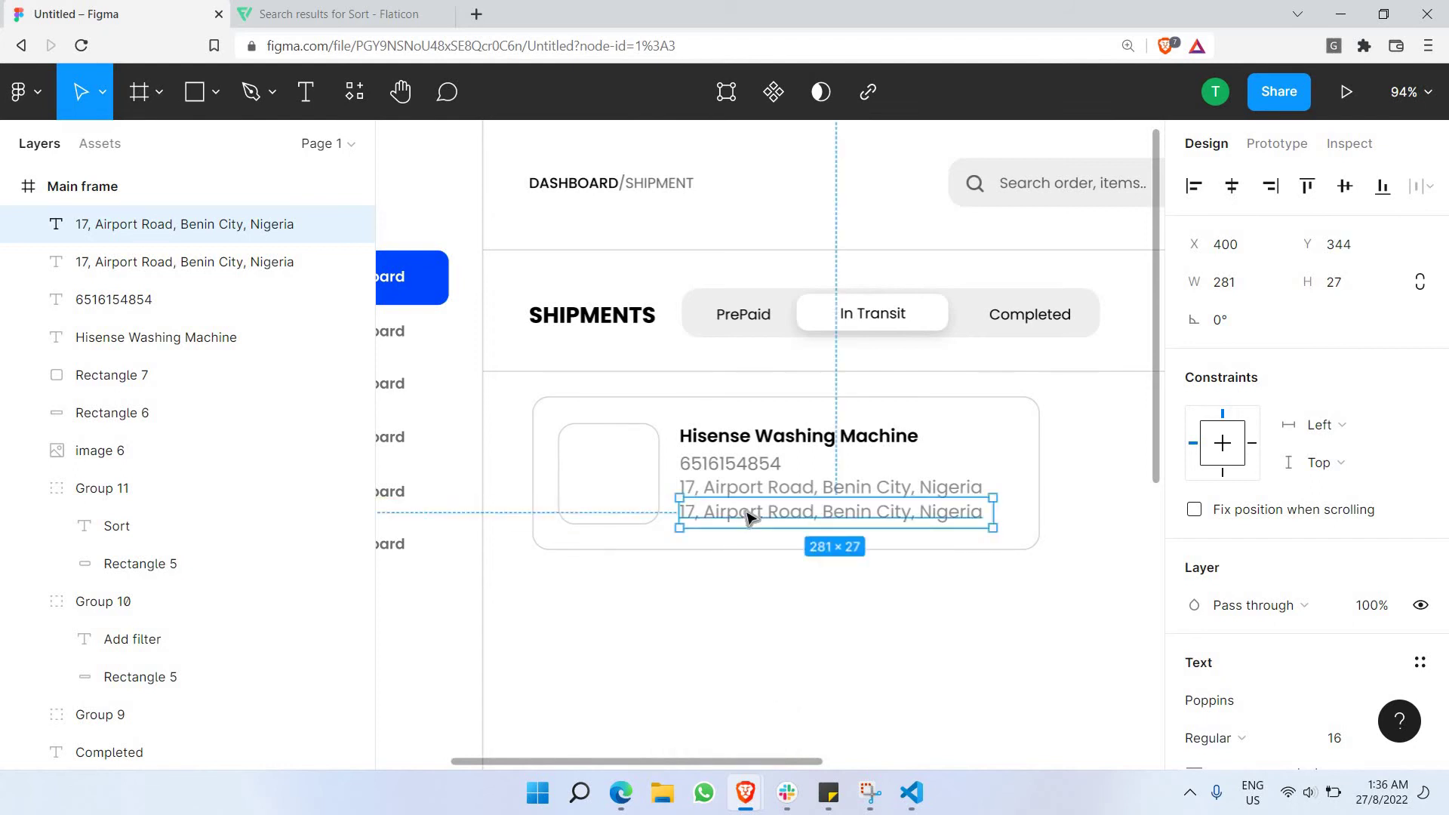
Retype the copied address as the $120 price and make it SemiBold.
double_click(746, 511)
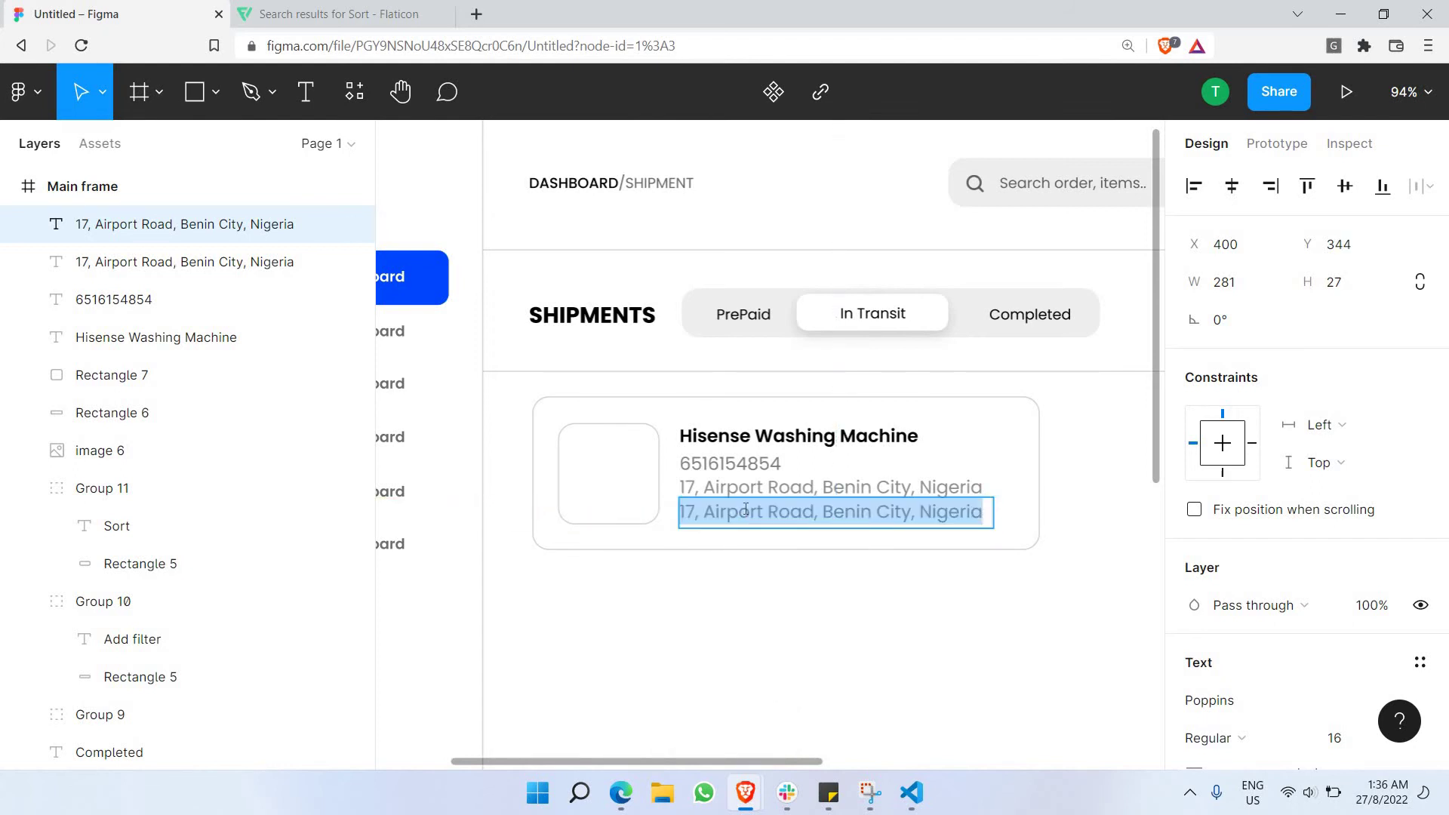
text($120)
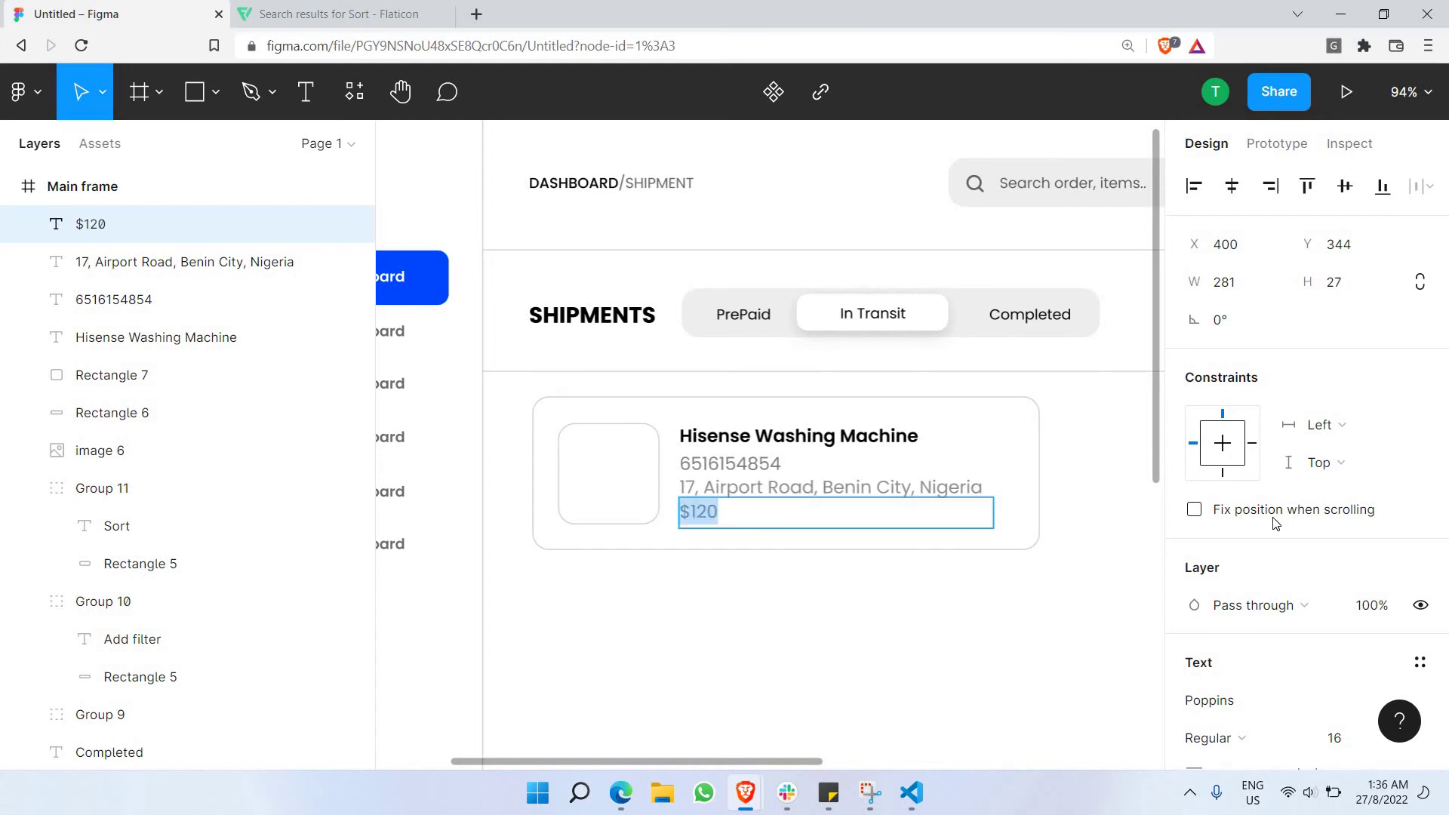
scroll(1275, 523, down, 3)
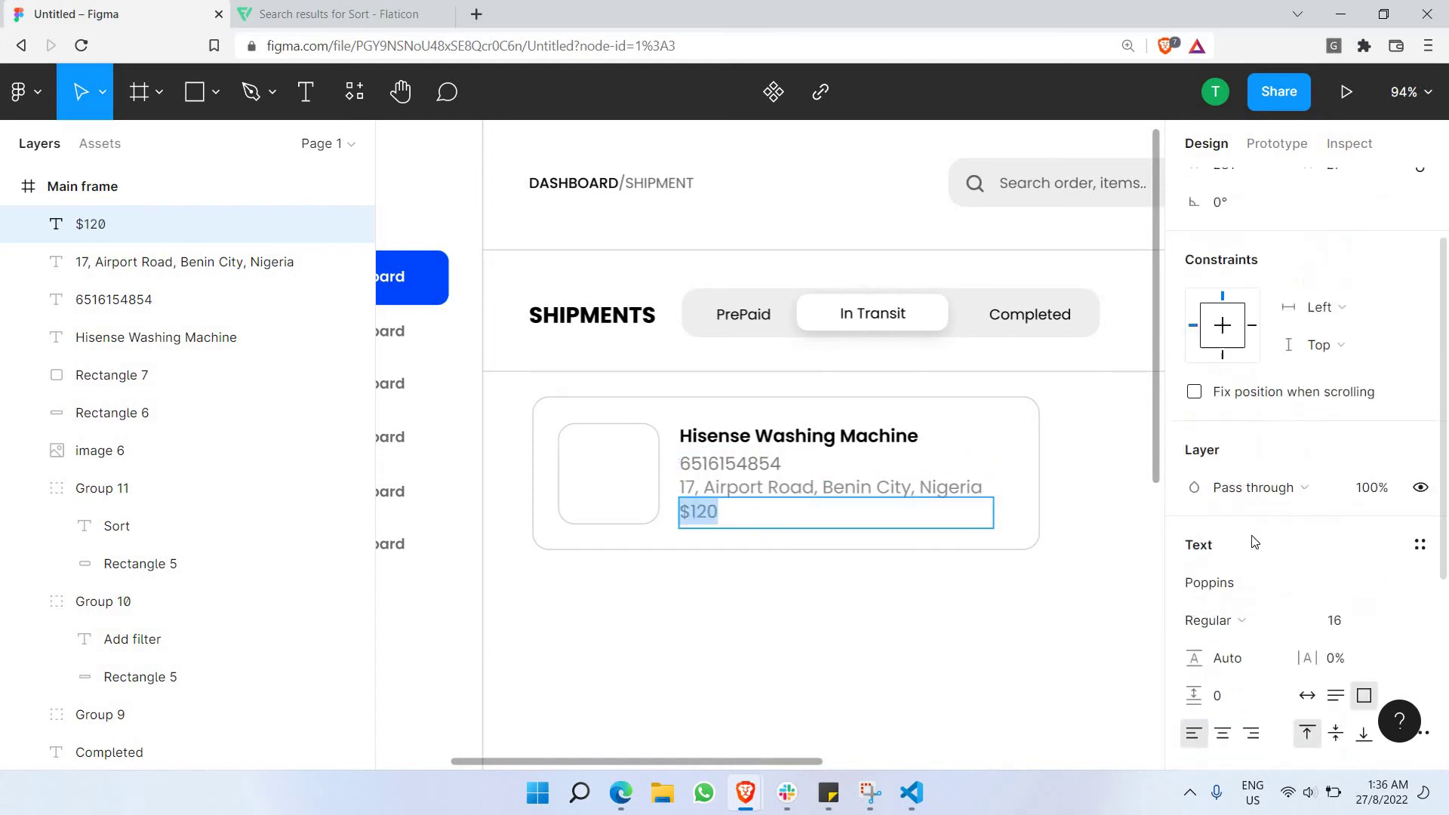
click(1252, 553)
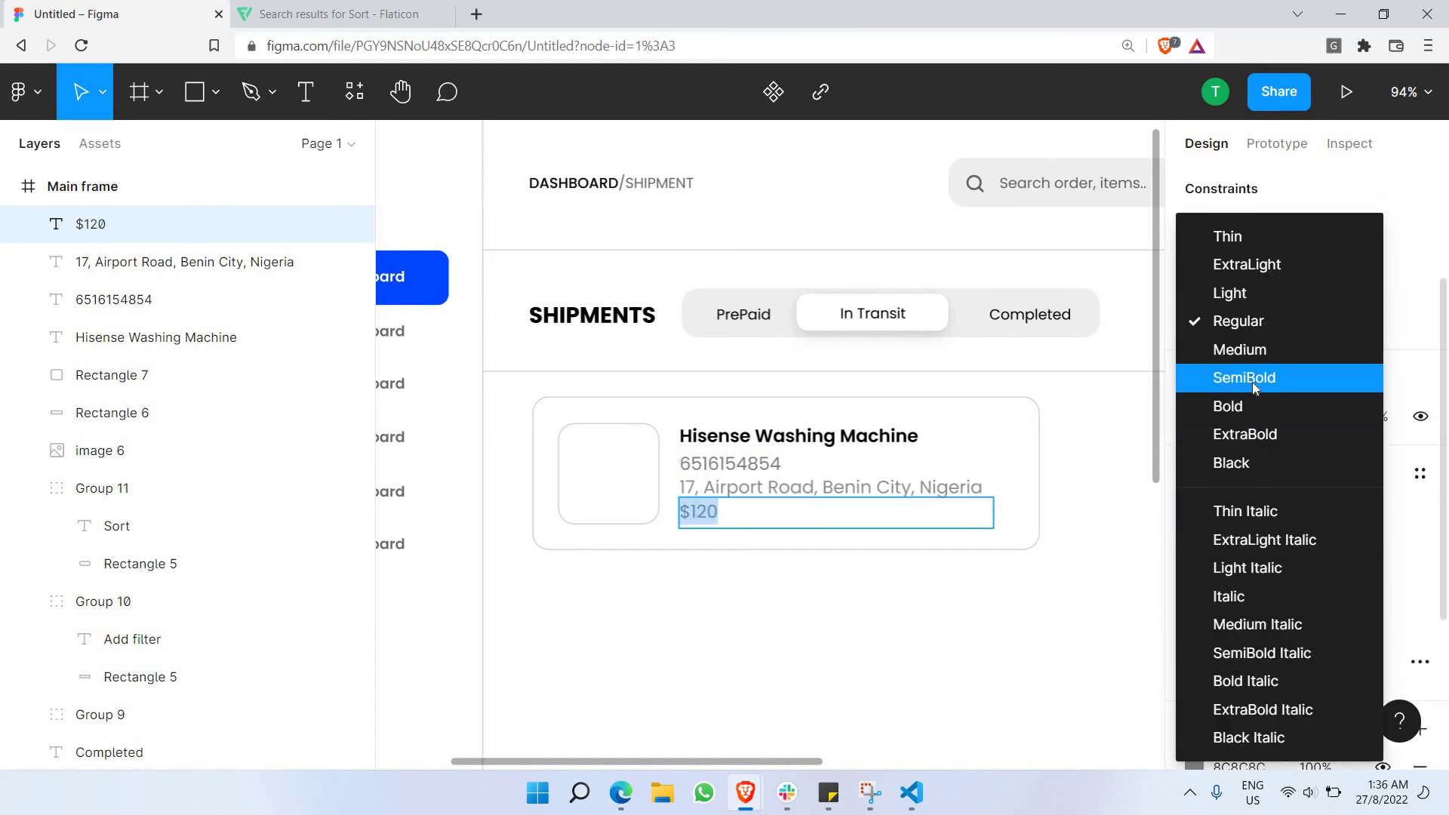
click(1252, 382)
Colour the $120 price dark 1D1D1D.
scroll(1222, 615, down, 3)
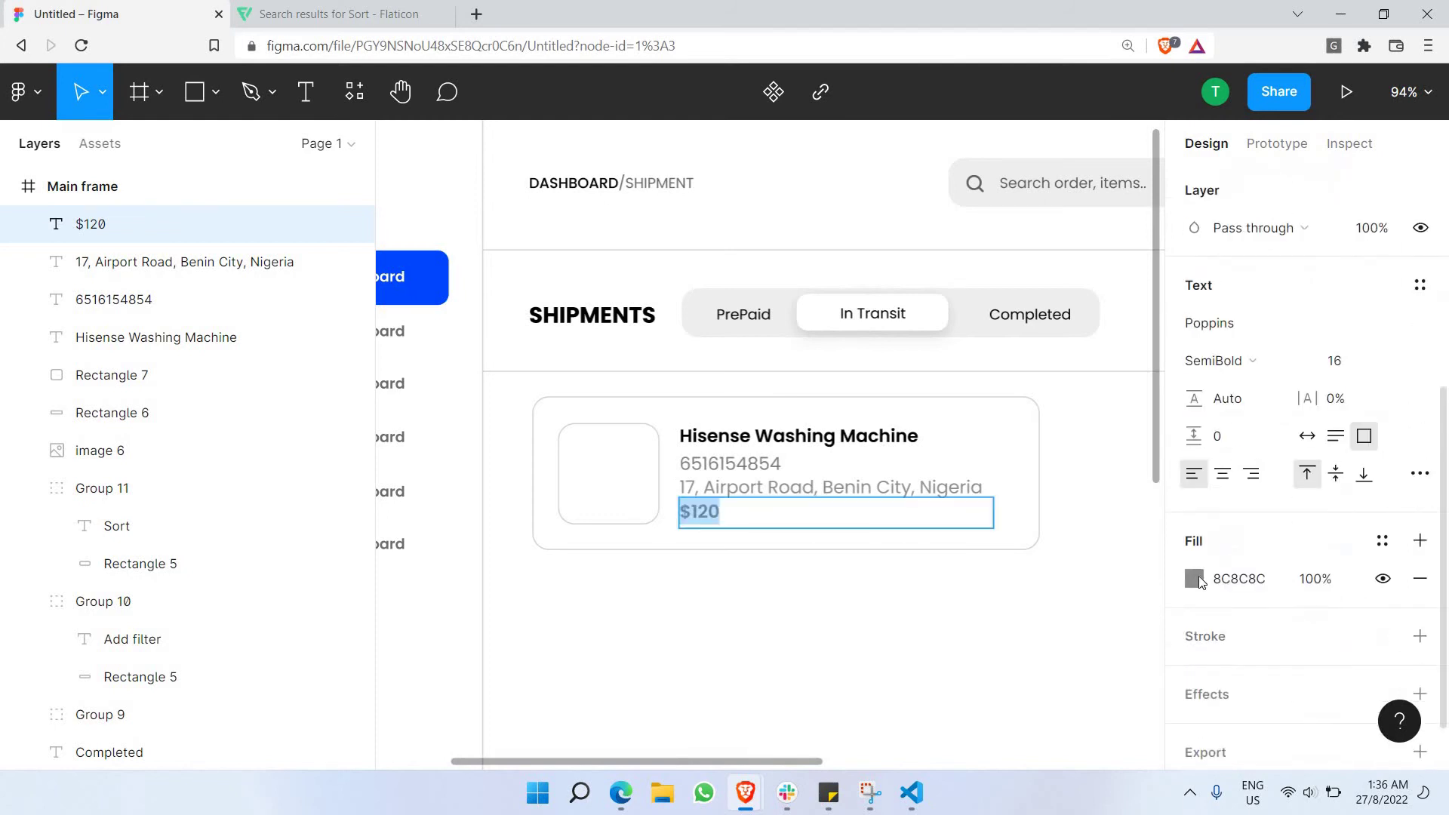
click(1194, 578)
text(1D1D1D)
key(Return)
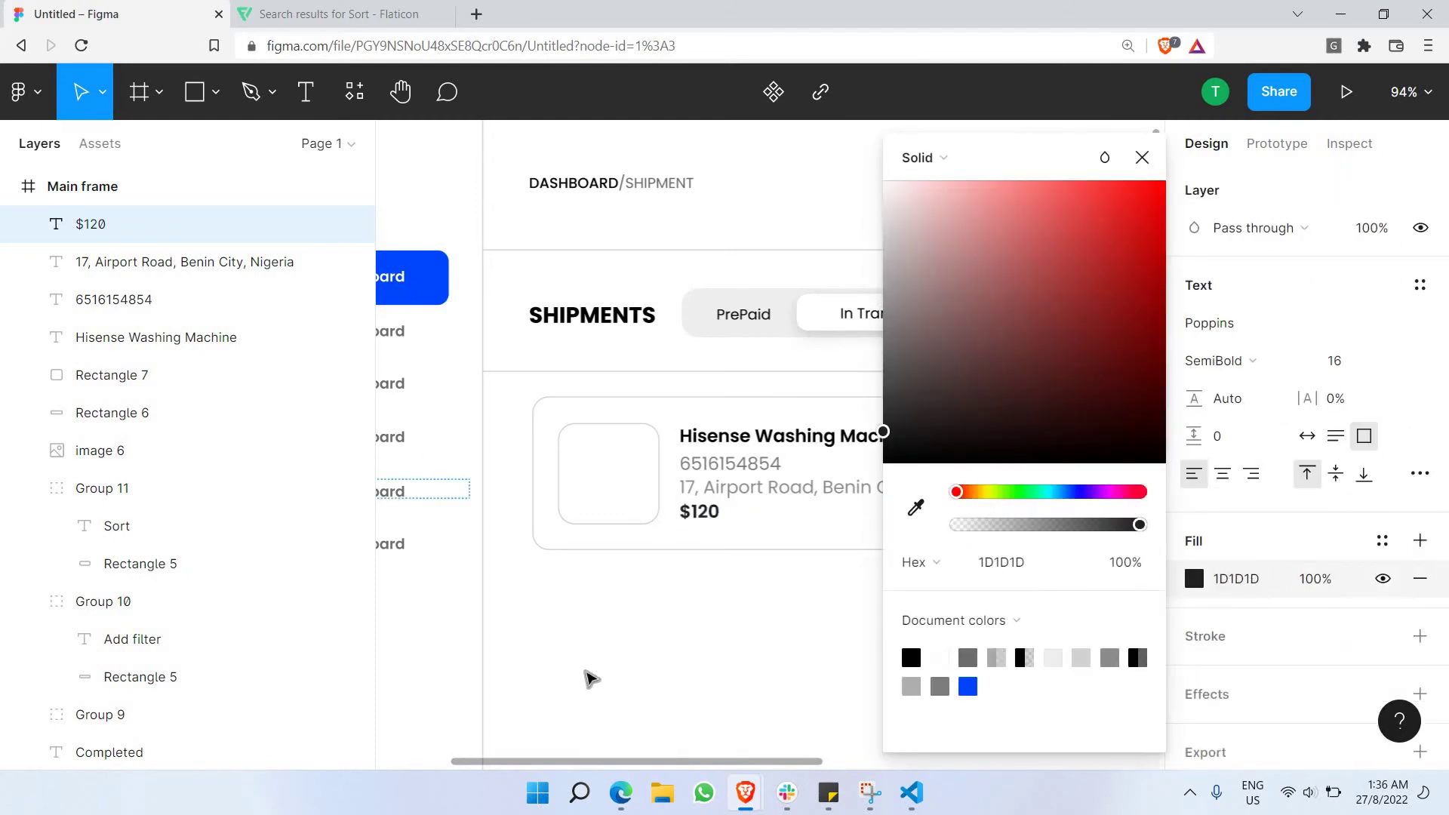
click(745, 576)
Check the phone number and address lines, then select the full Hisense Washing Machine title.
click(727, 463)
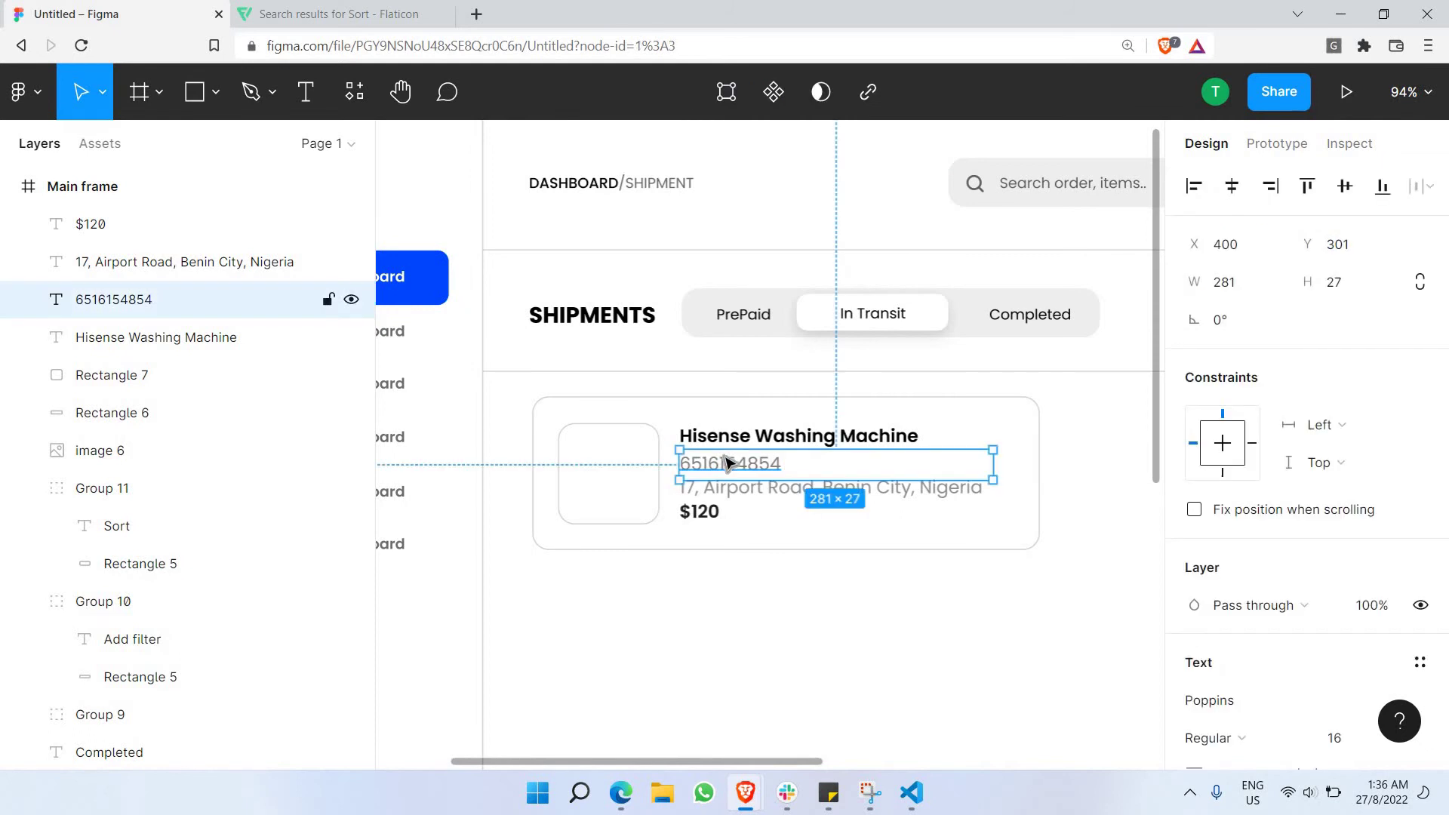
click(758, 600)
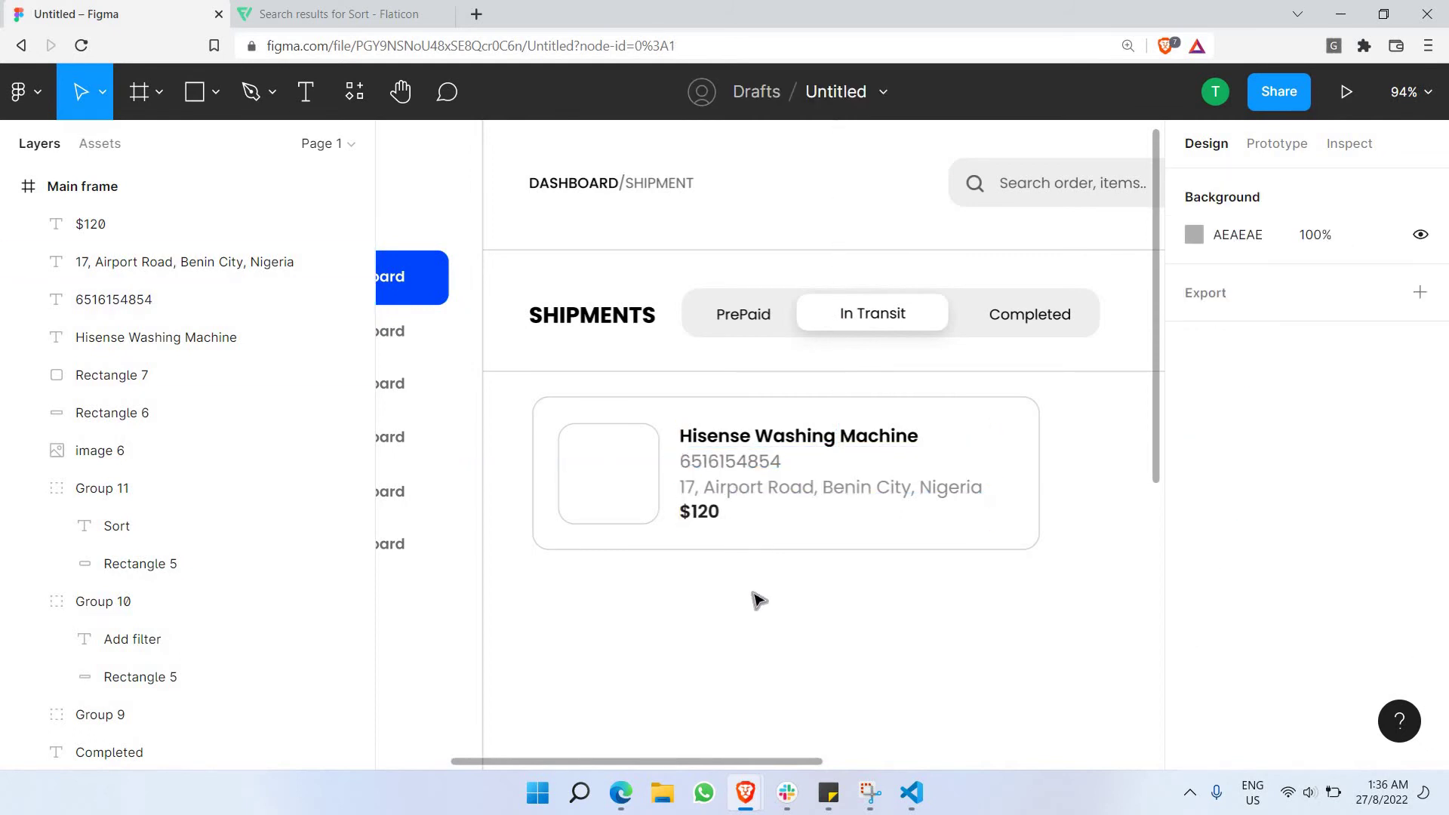
click(747, 489)
click(734, 652)
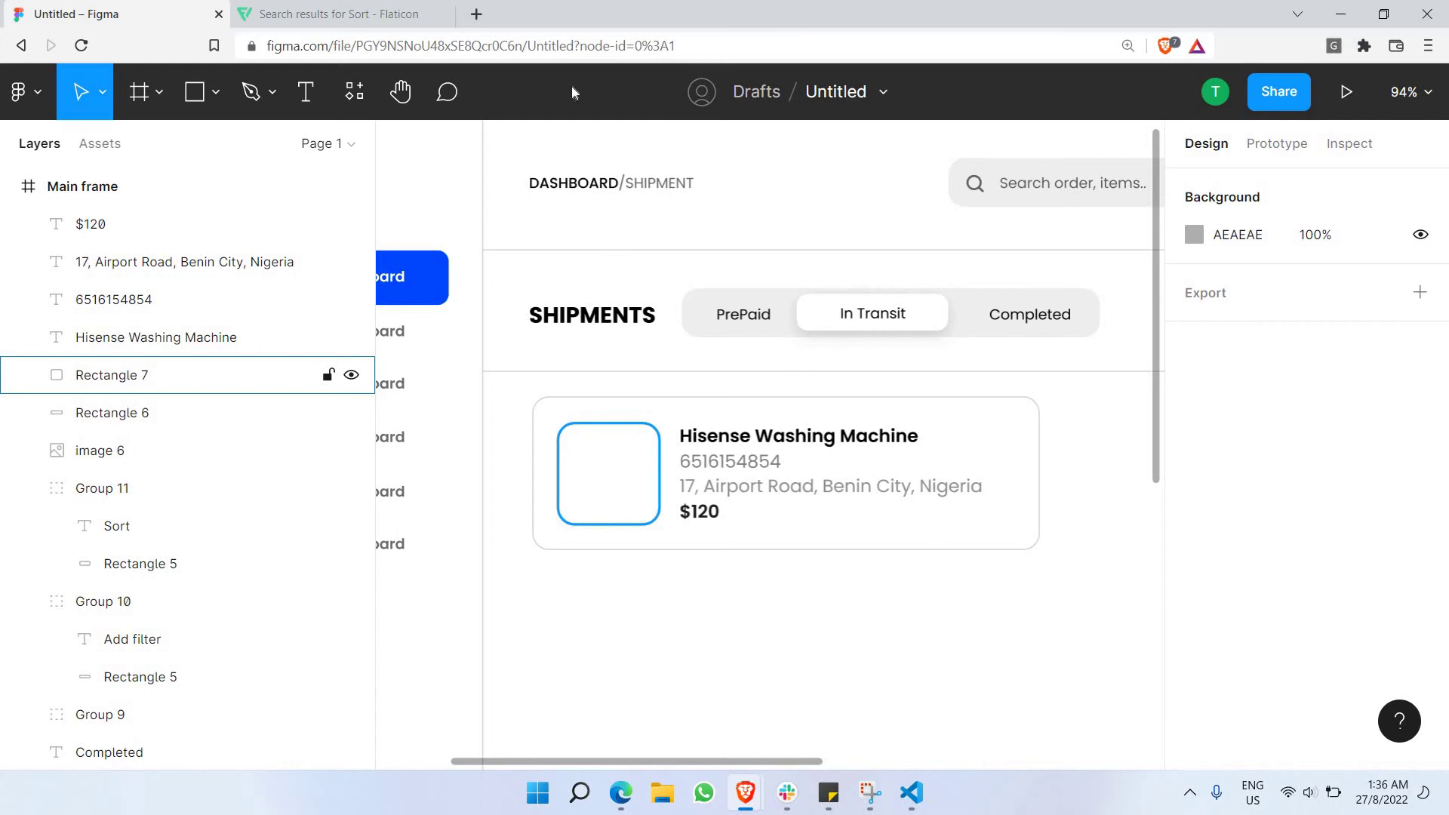
double_click(773, 442)
key(ctrl+c)
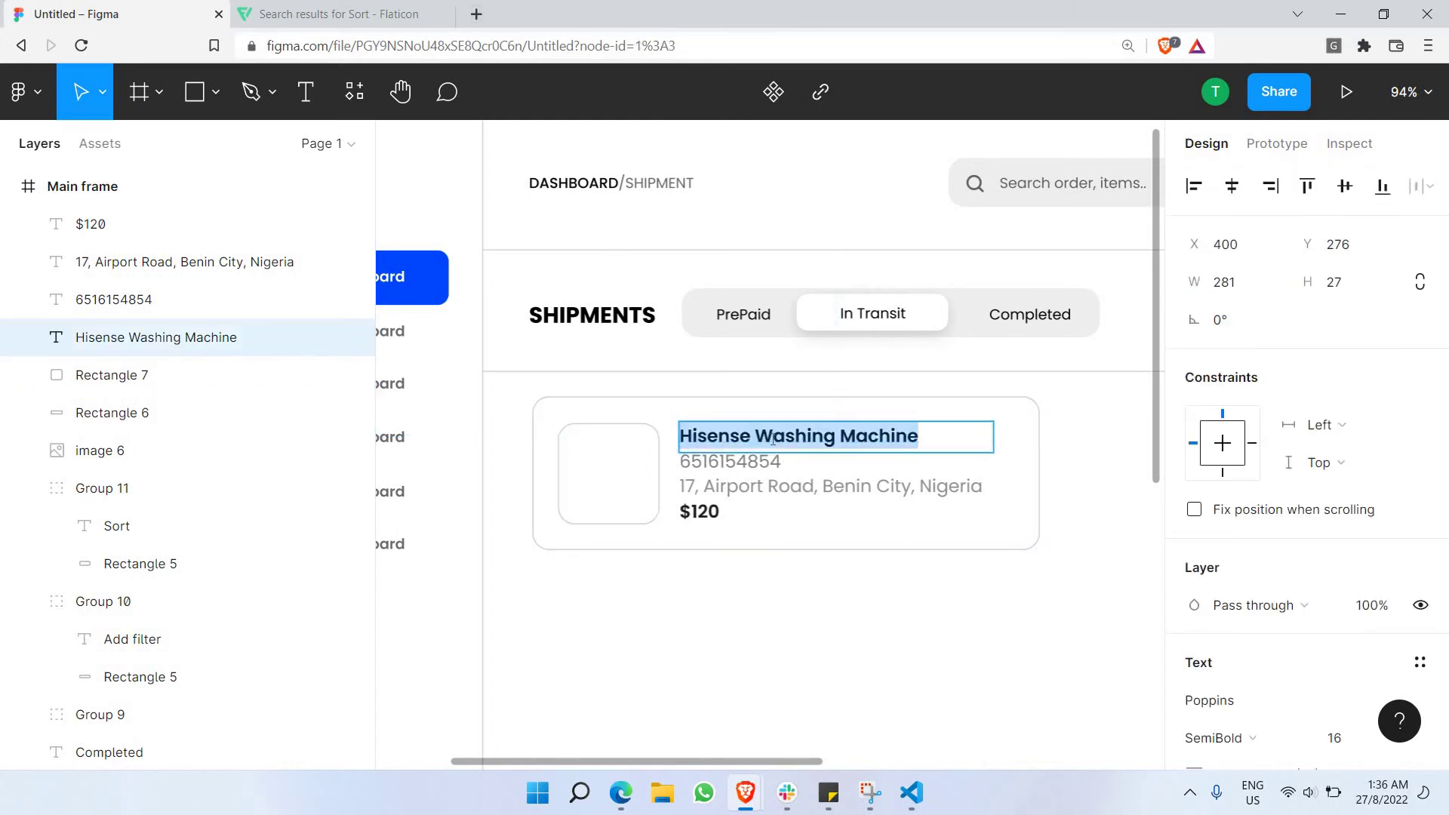
Search Google Images for 'Hisense Washing Machine'.
click(478, 15)
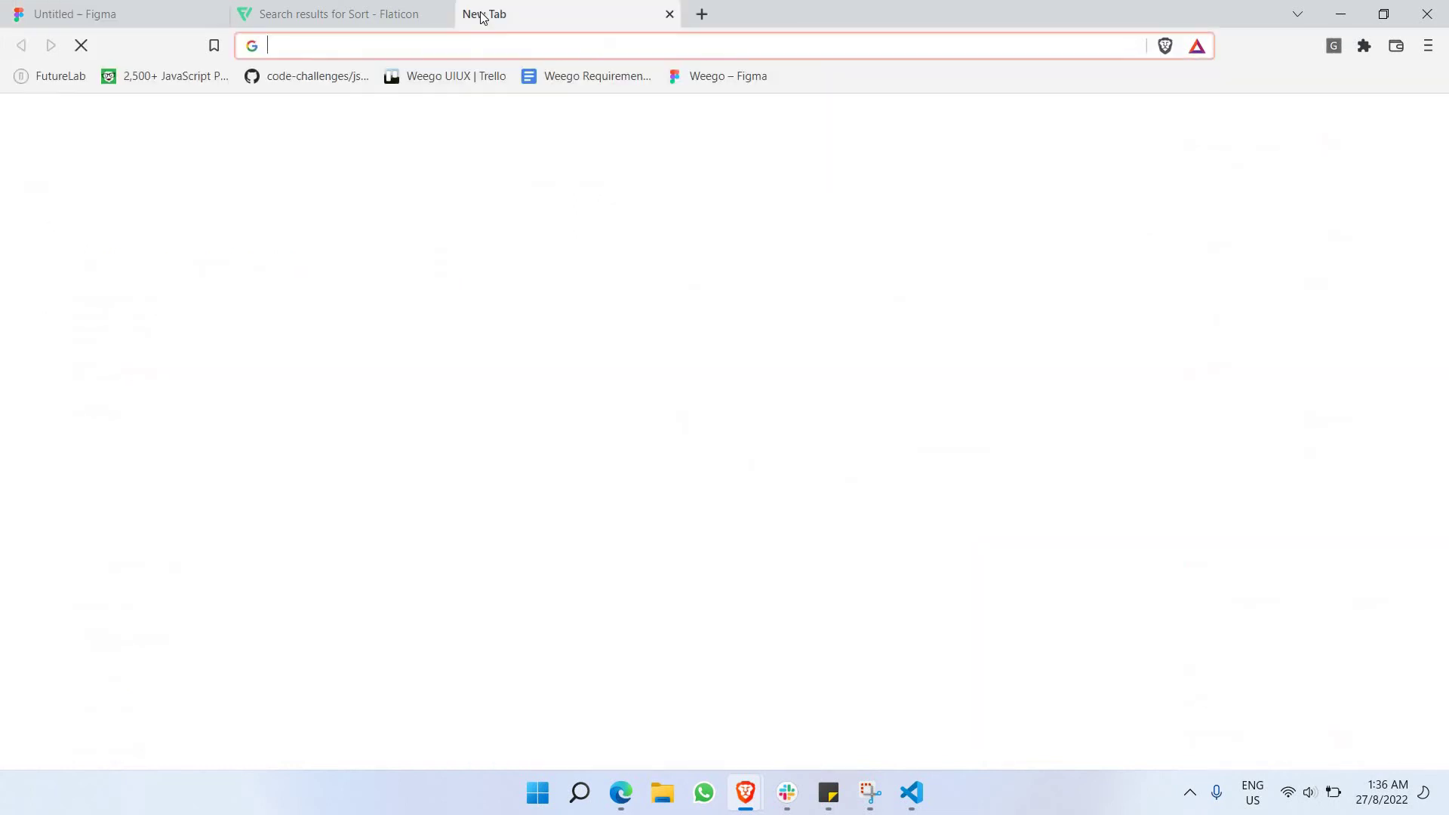
key(ctrl+v)
key(Return)
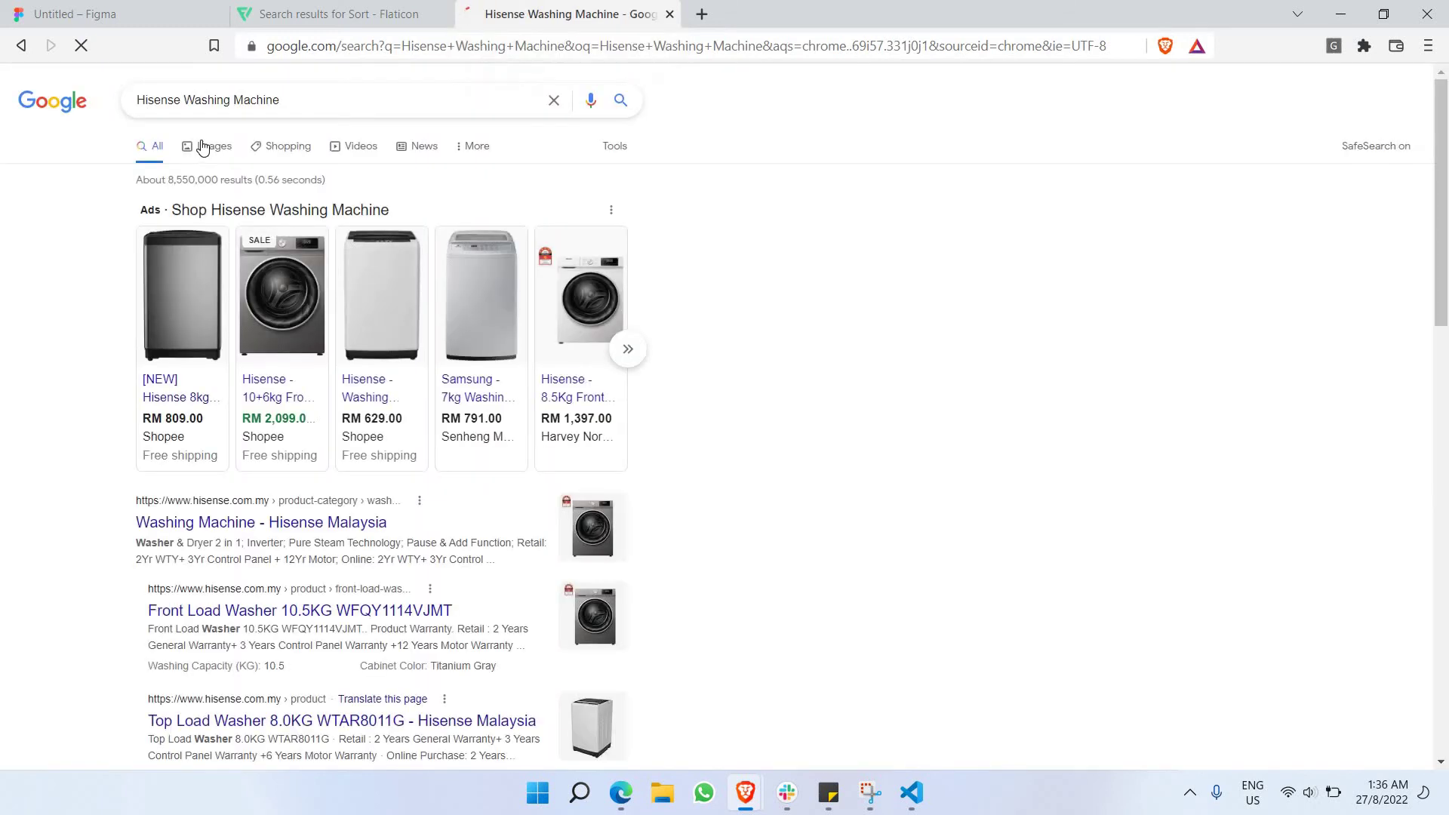
click(199, 143)
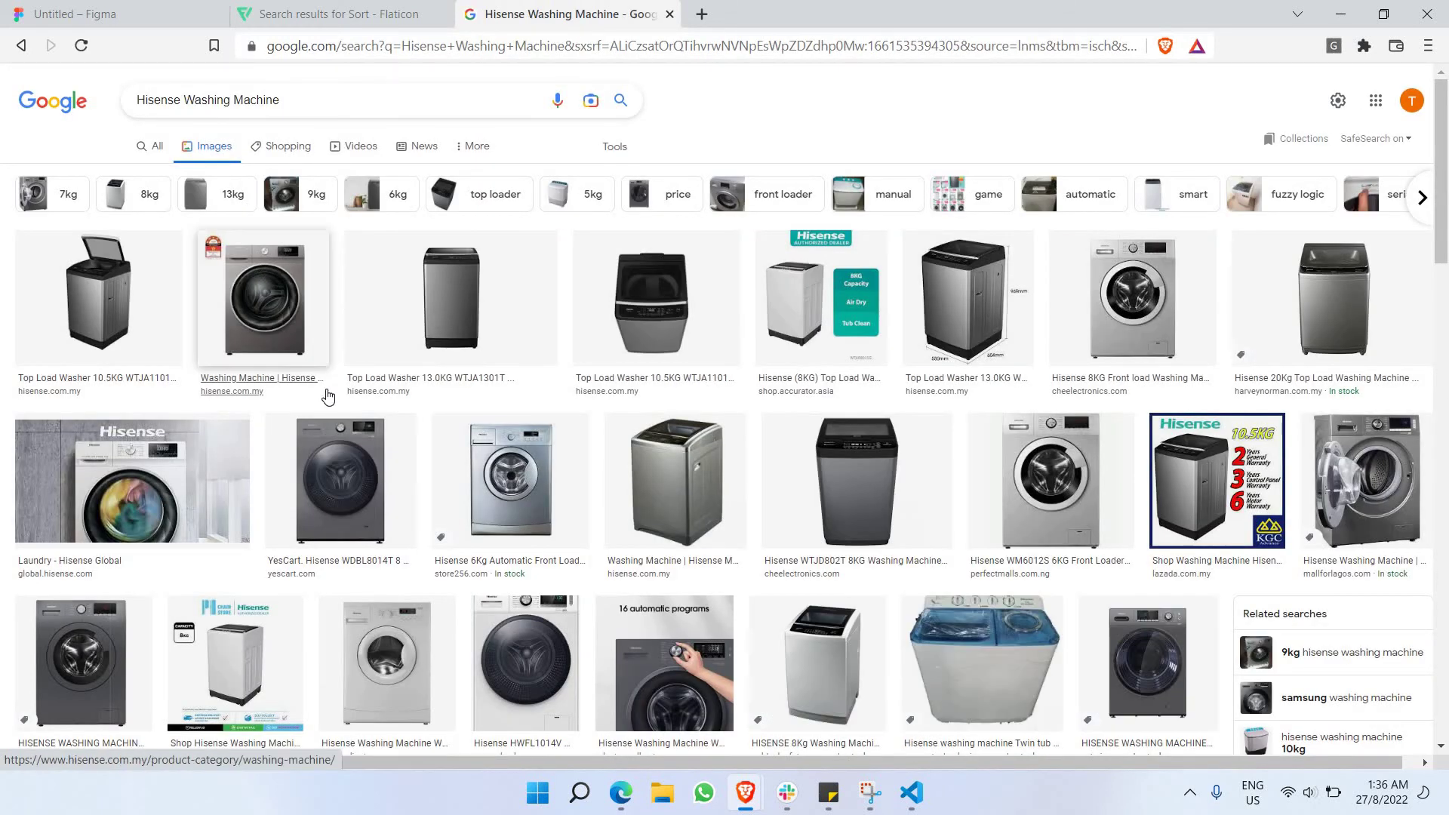
scroll(320, 391, down, 2)
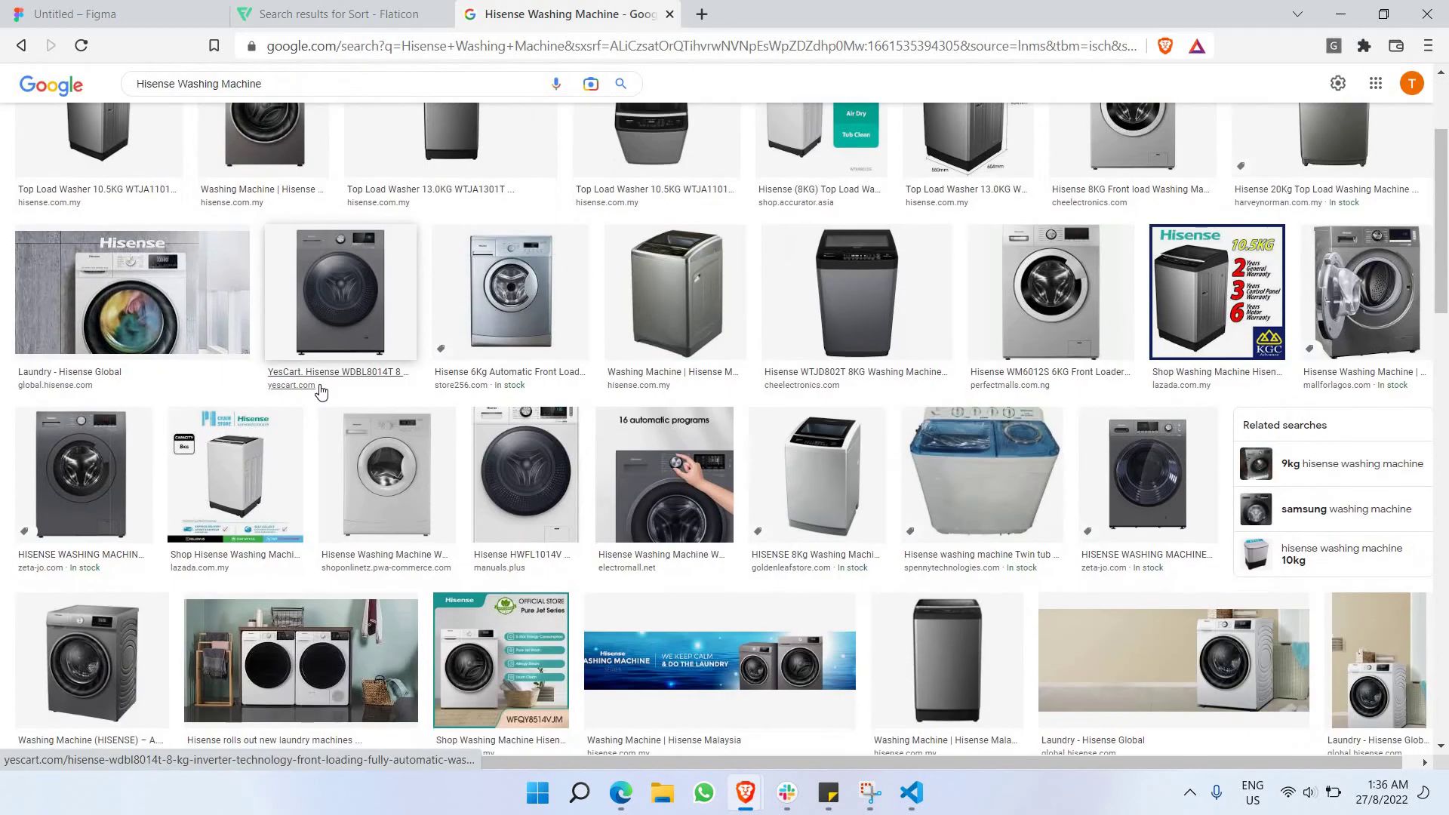
scroll(317, 393, down, 4)
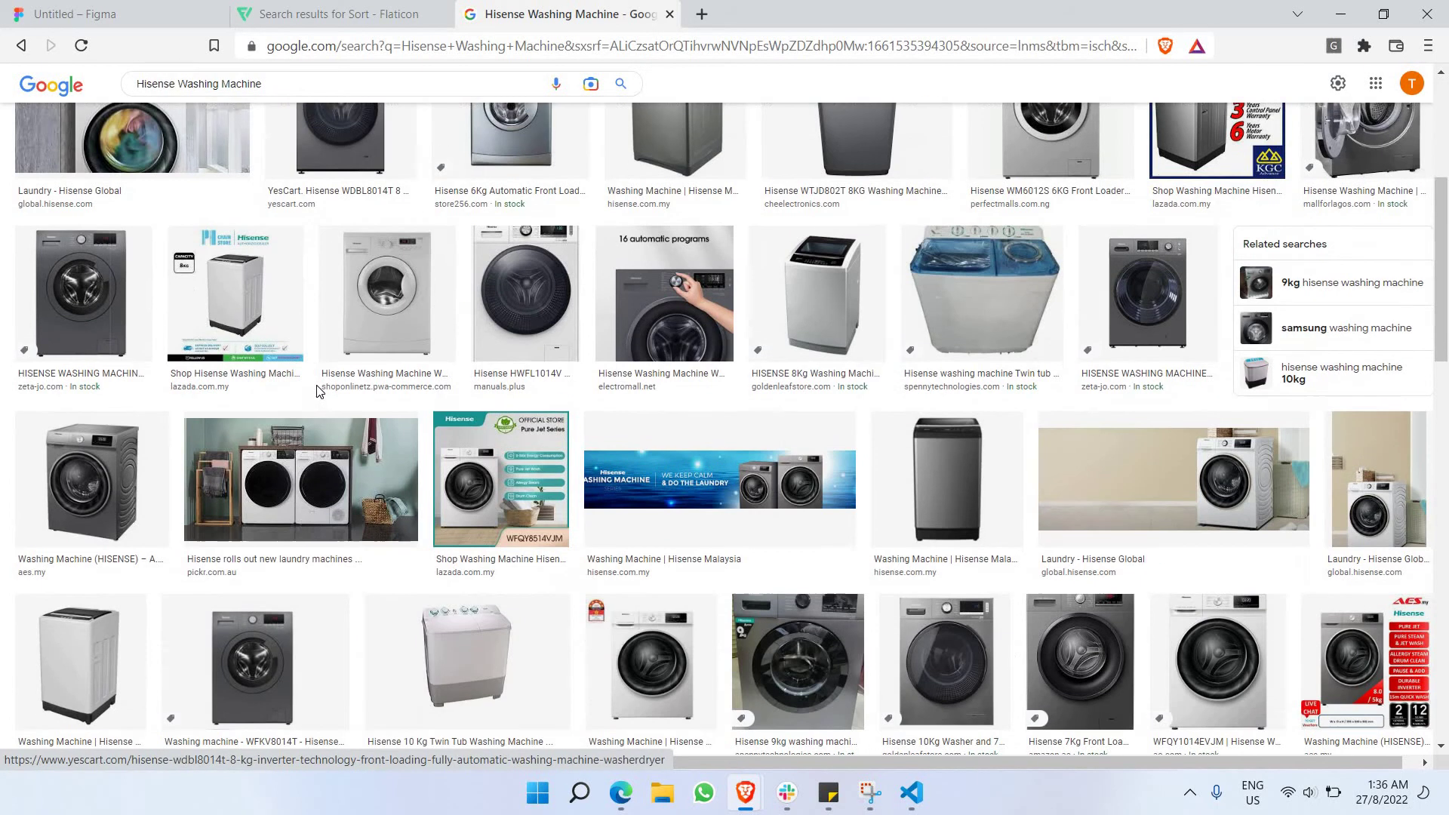
scroll(317, 393, down, 3)
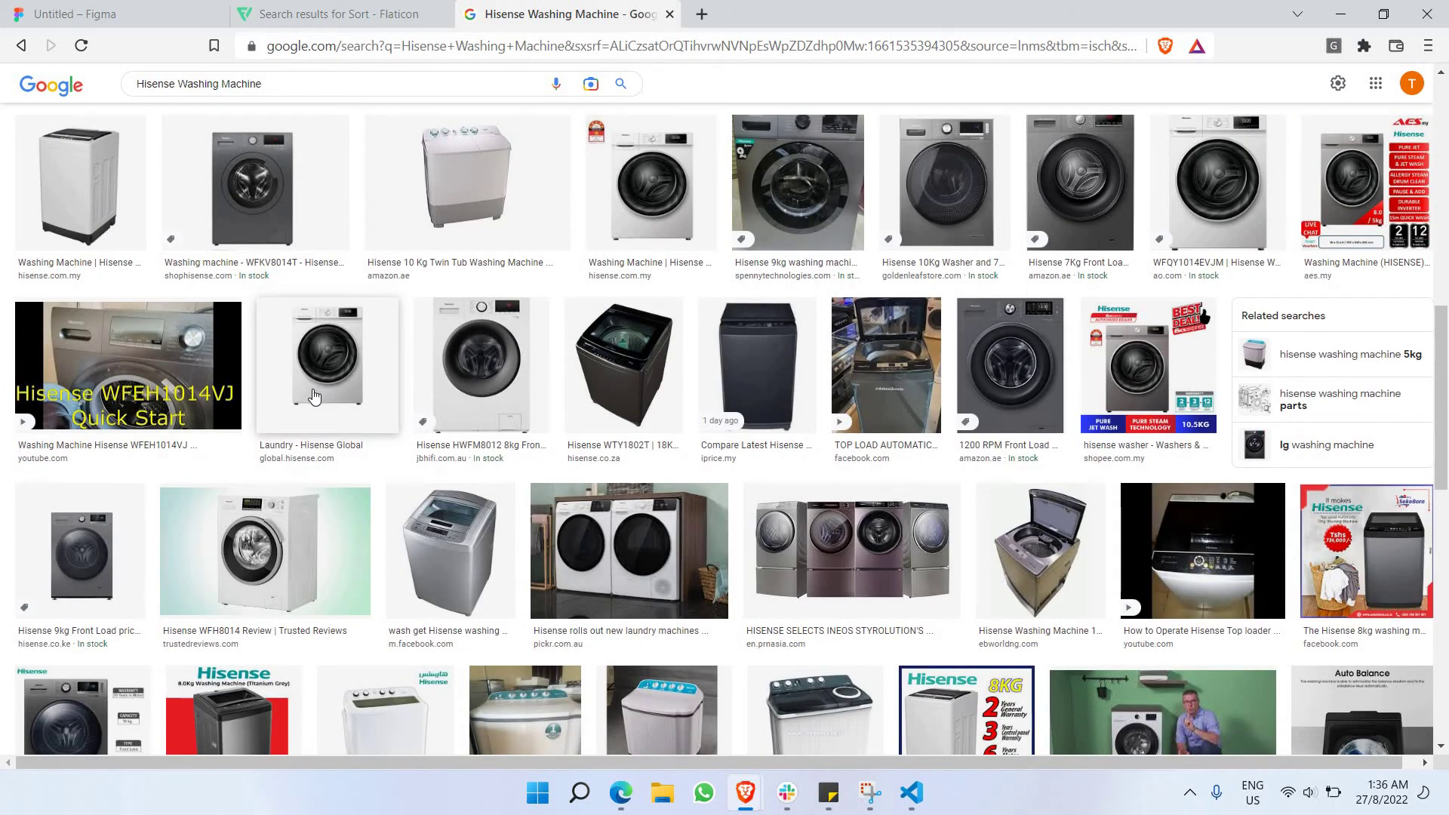
scroll(315, 393, down, 2)
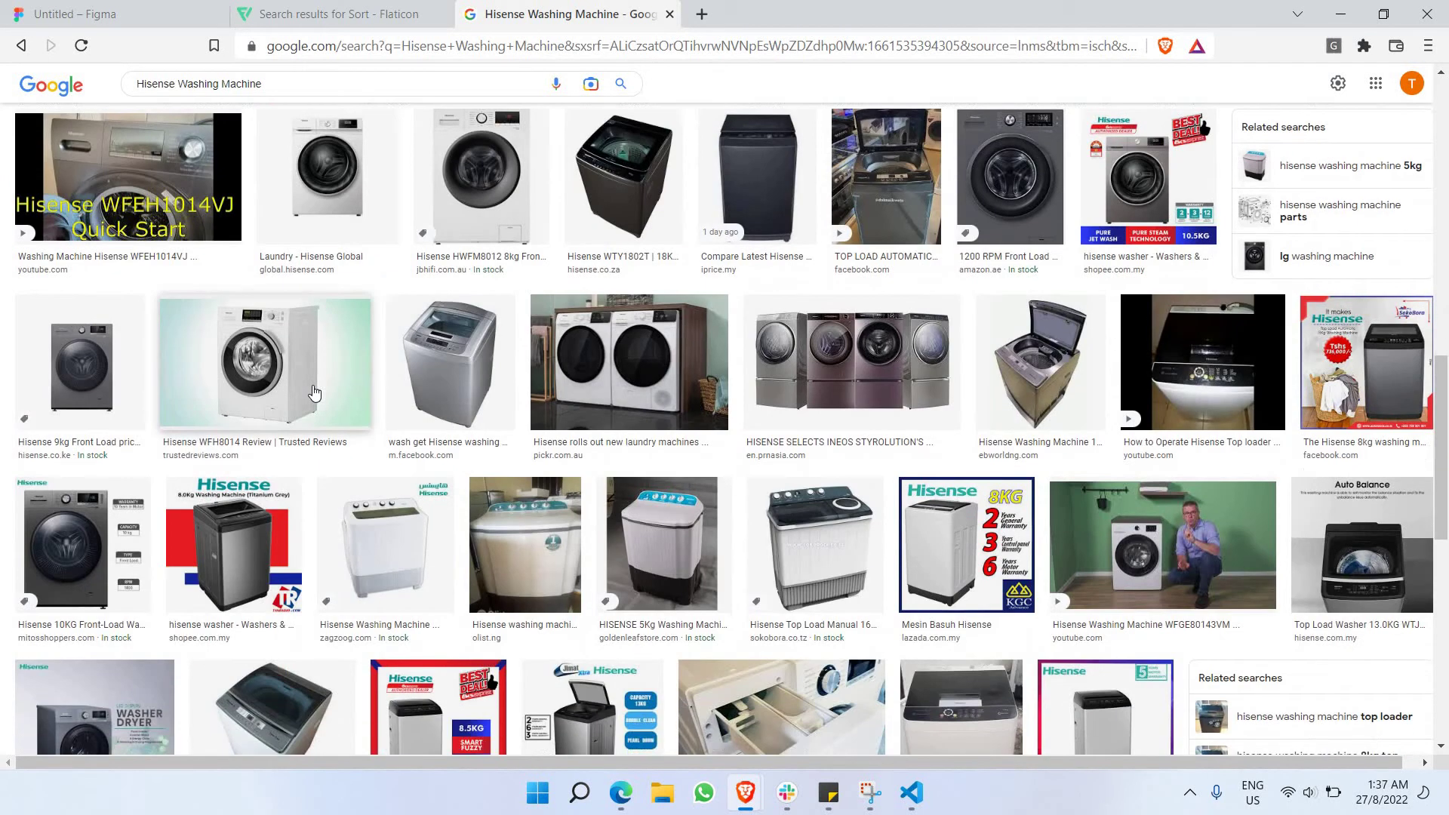
Browse the results and copy the Hisense 5KG Twin Tub Top Loader image.
click(424, 338)
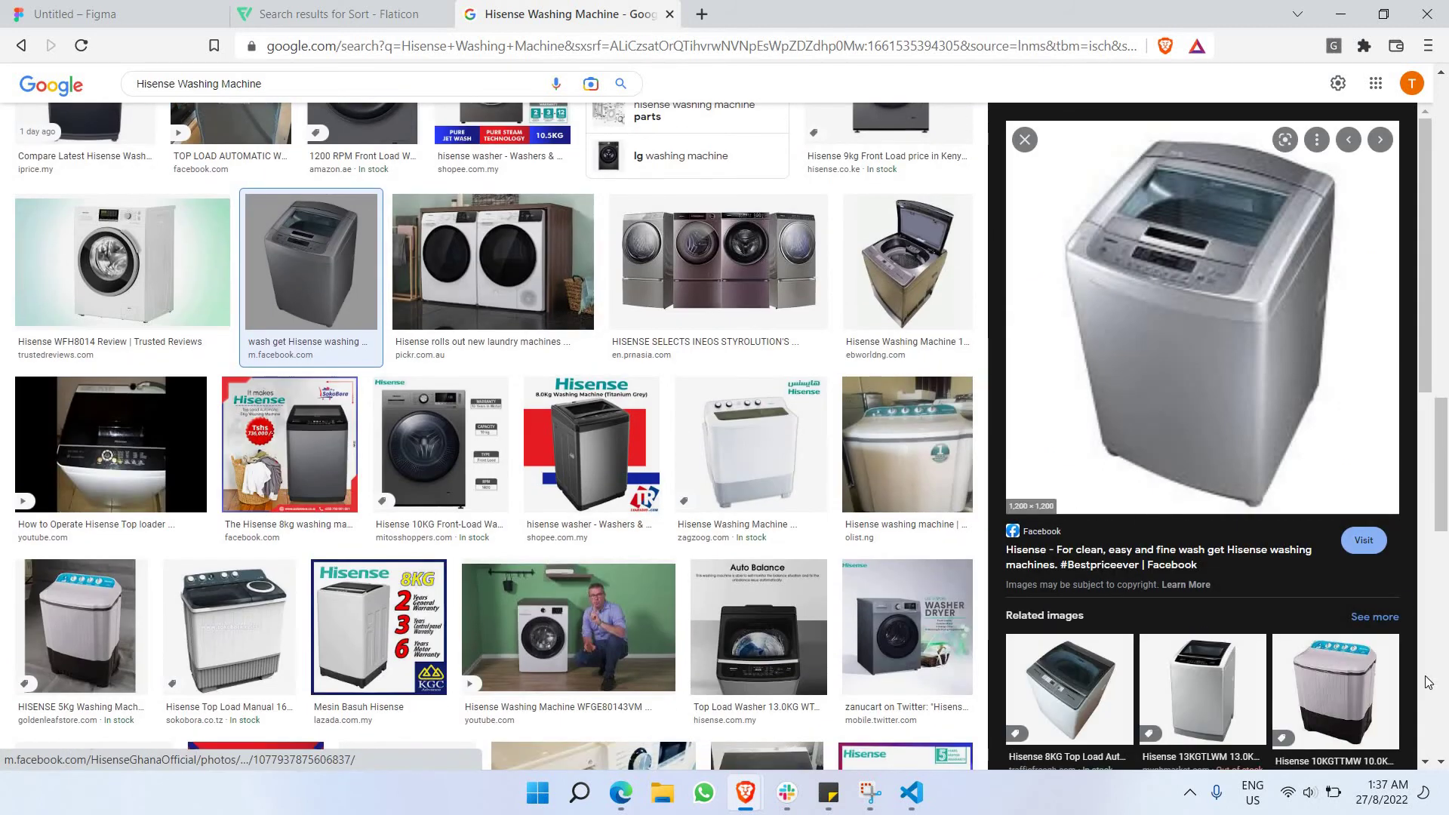
scroll(519, 352, down, 2)
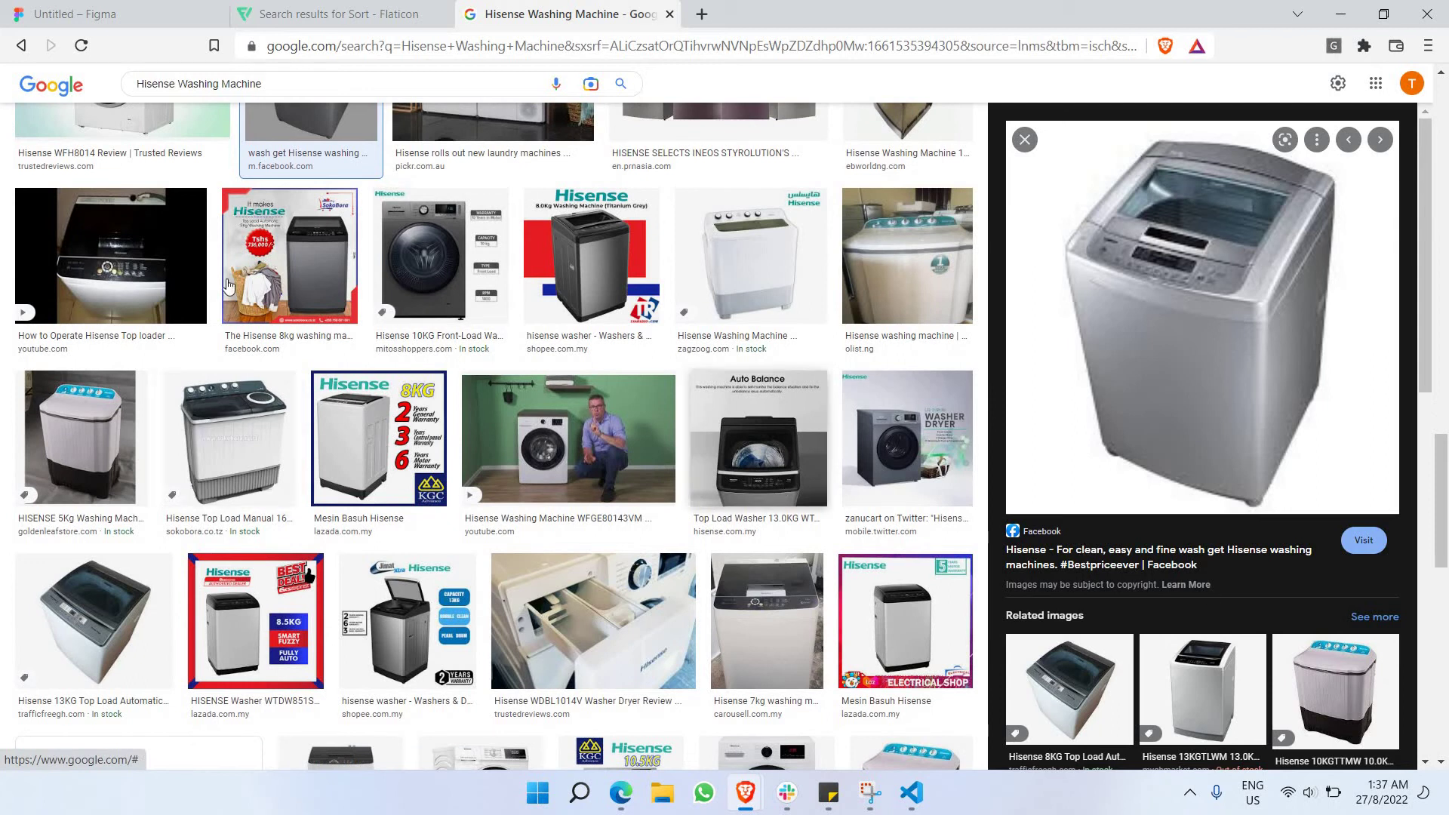
click(87, 415)
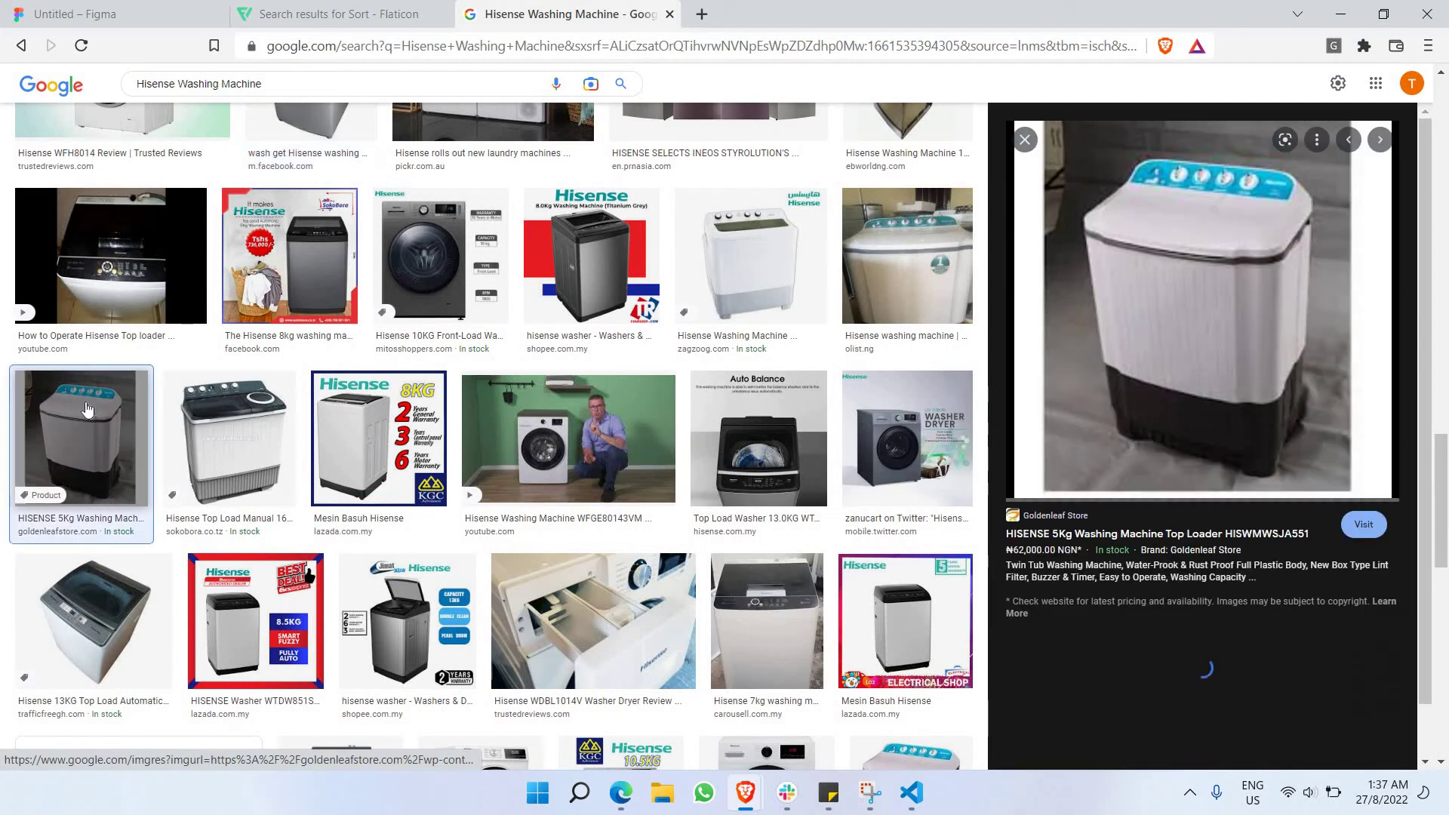
scroll(573, 437, down, 2)
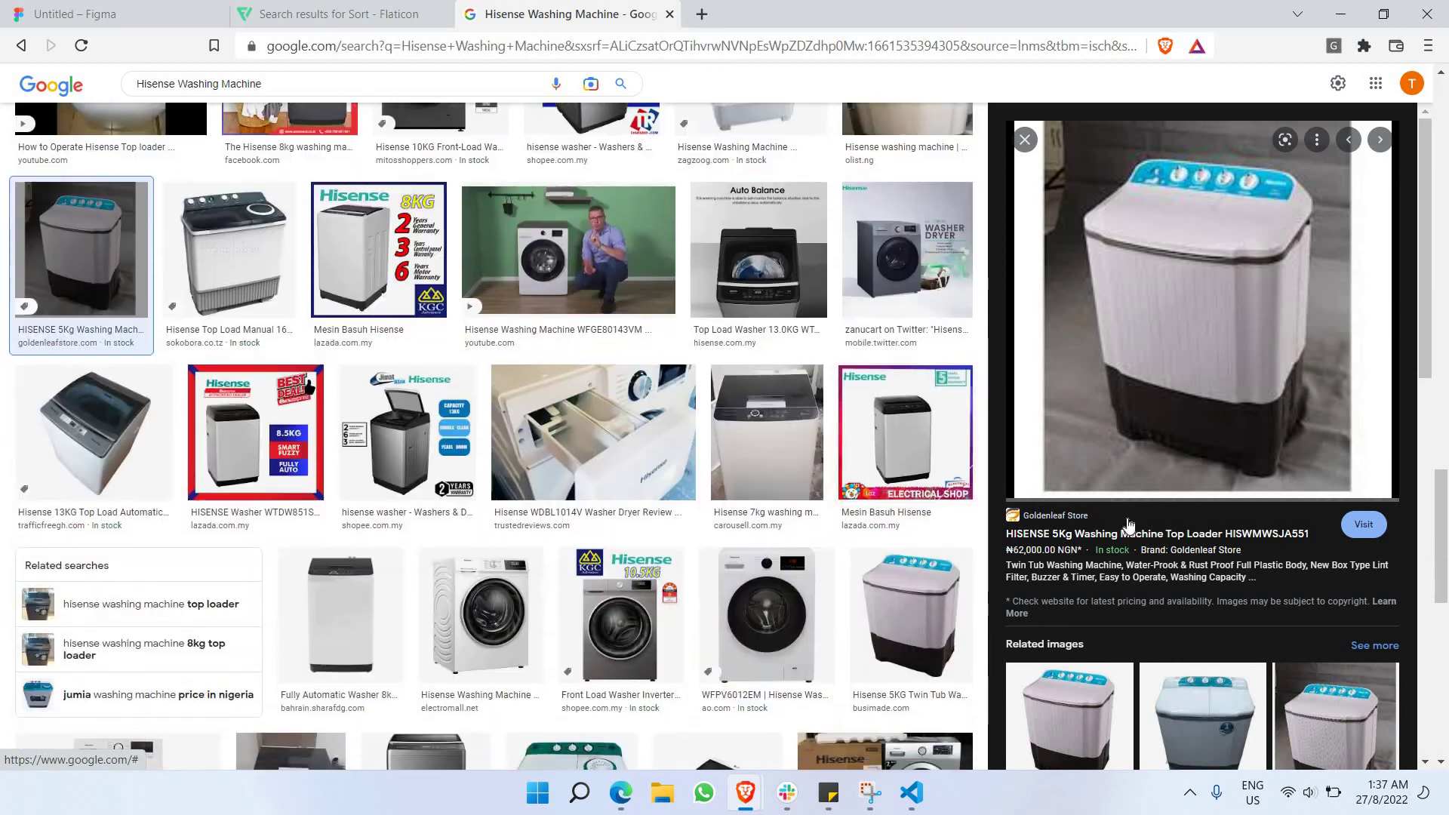
scroll(1291, 593, down, 3)
scroll(679, 370, down, 2)
scroll(1309, 366, down, 3)
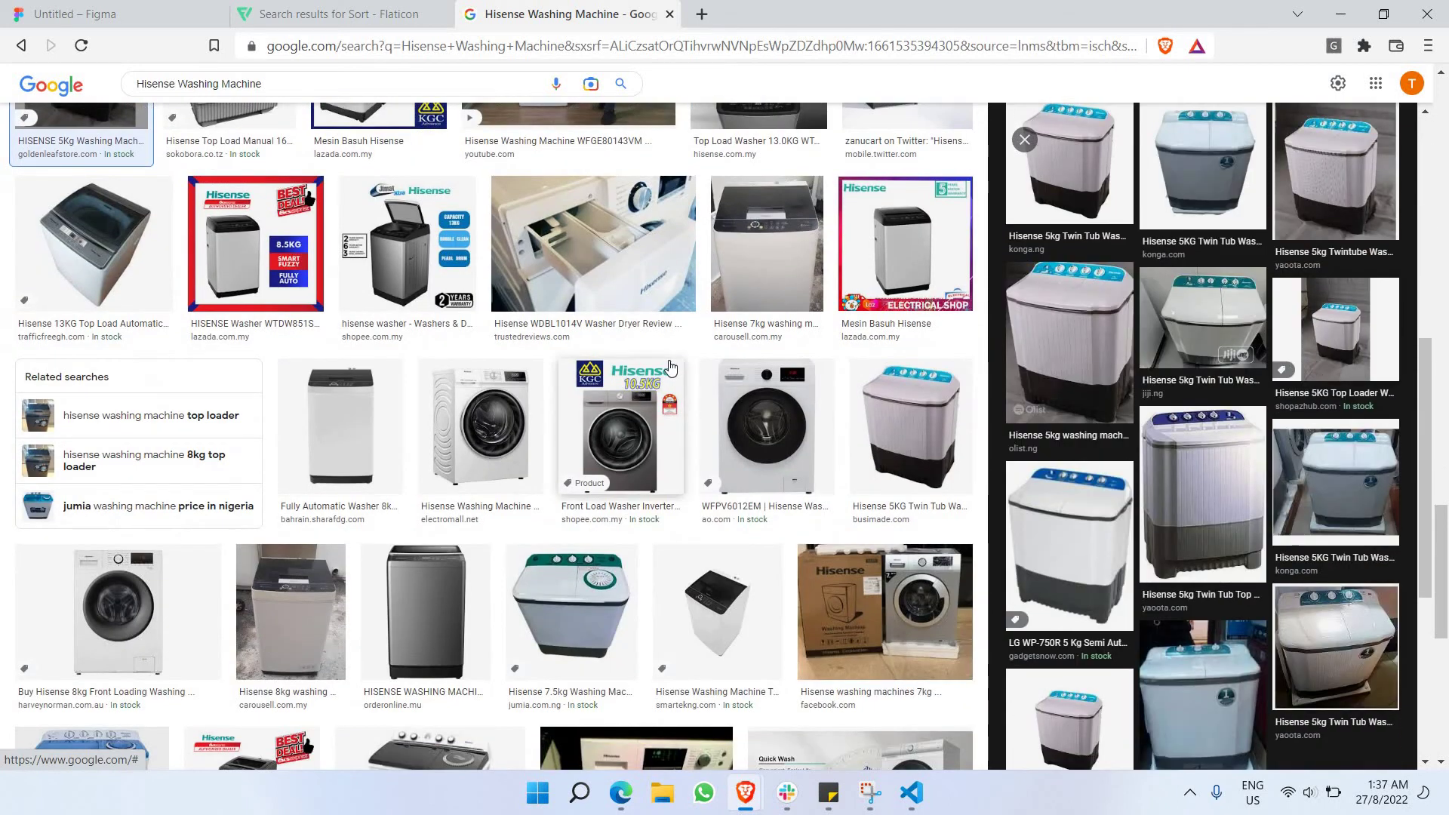
scroll(670, 366, down, 2)
scroll(604, 356, down, 1)
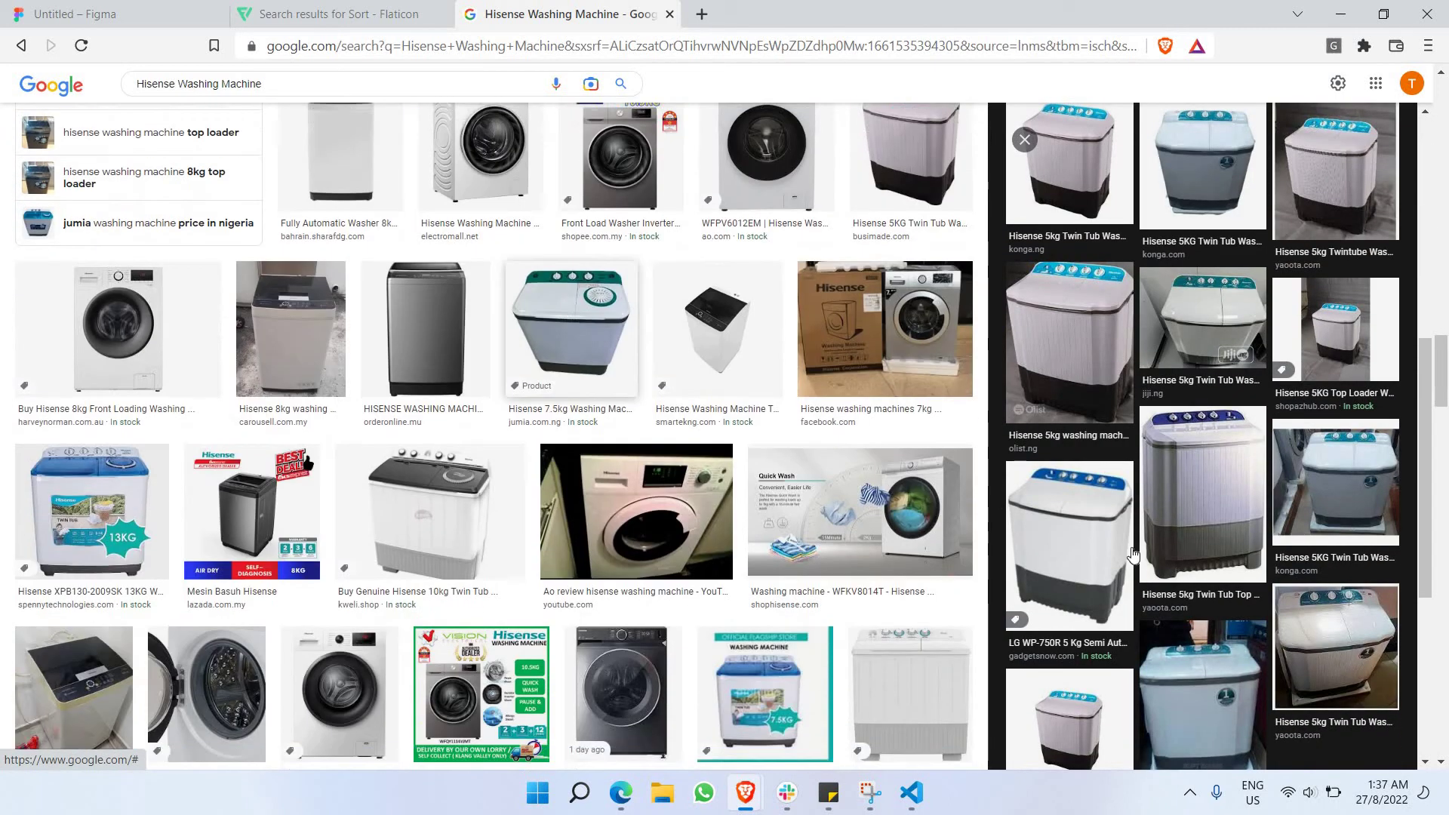
click(604, 357)
scroll(1120, 519, down, 2)
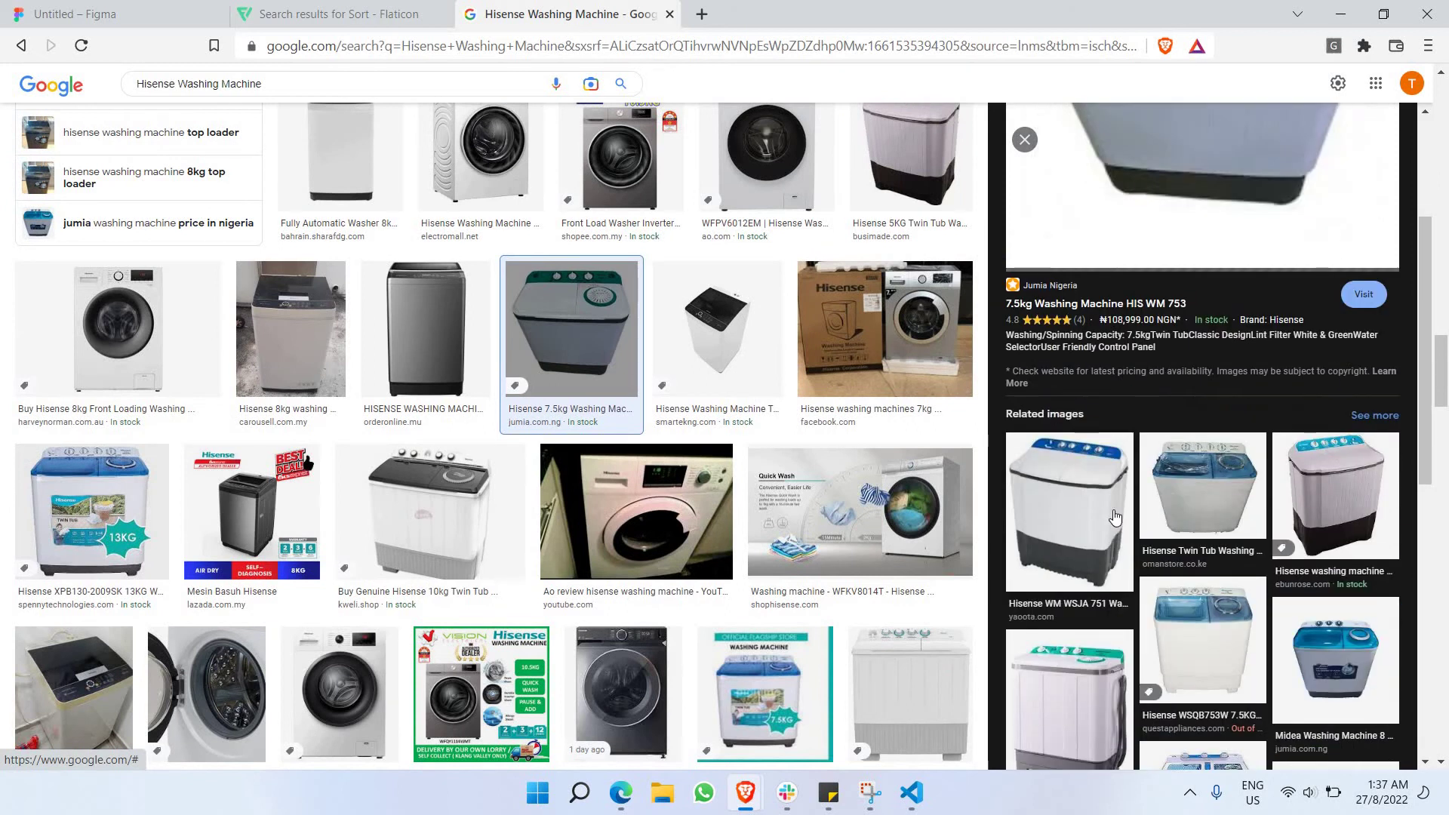
scroll(1114, 518, down, 1)
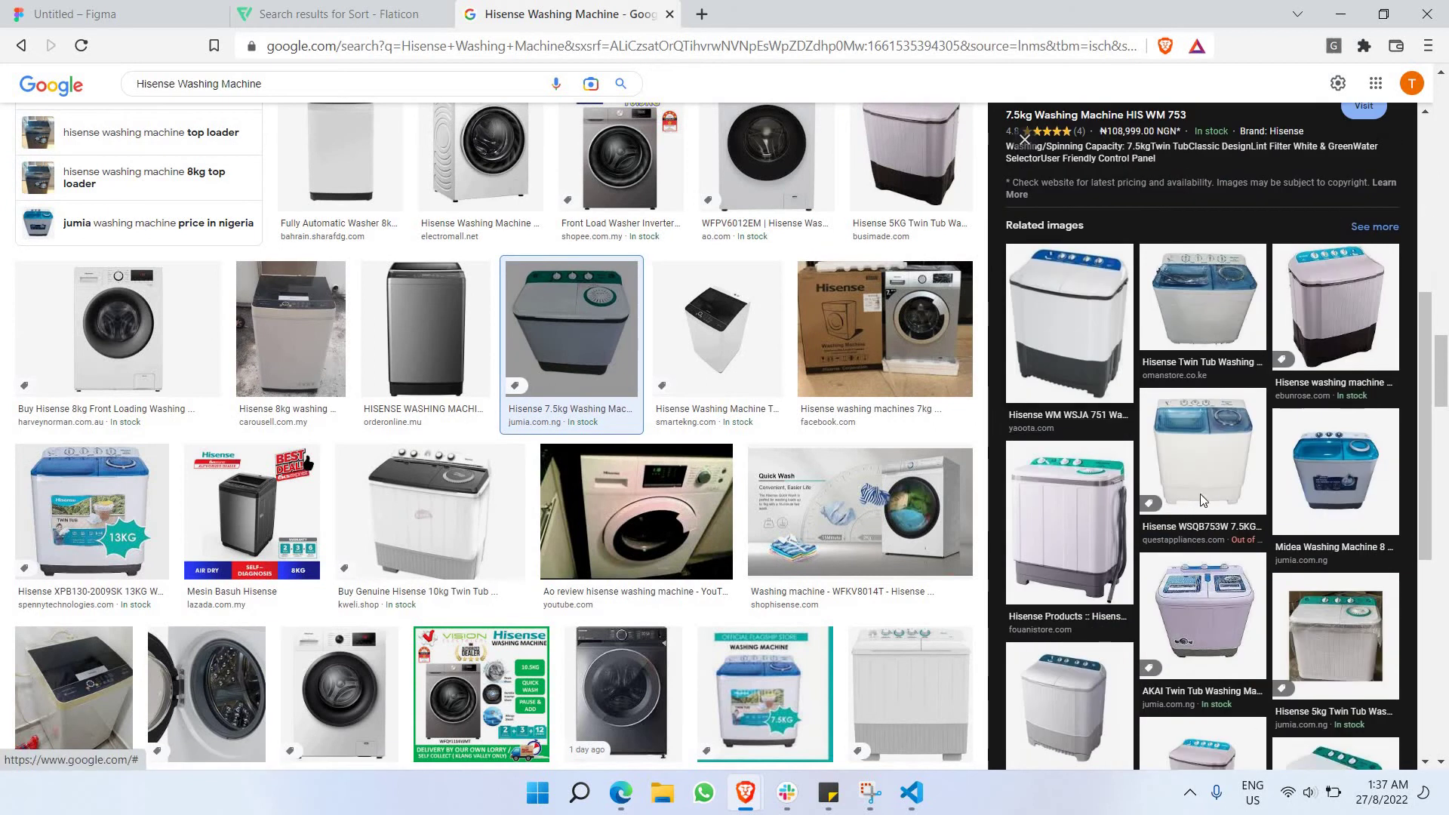
scroll(1345, 591, down, 3)
click(1383, 624)
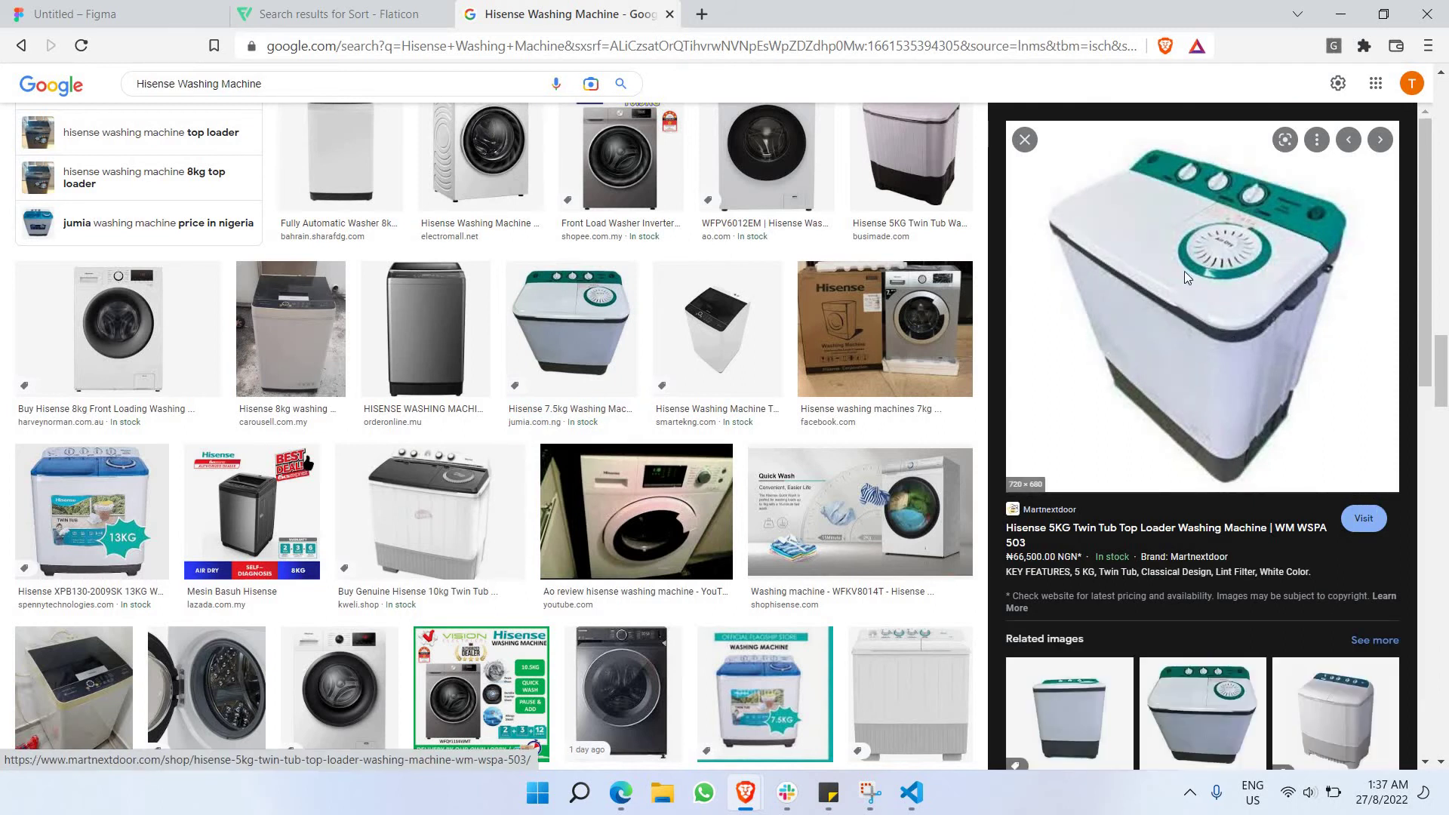
right_click(1203, 252)
click(1045, 499)
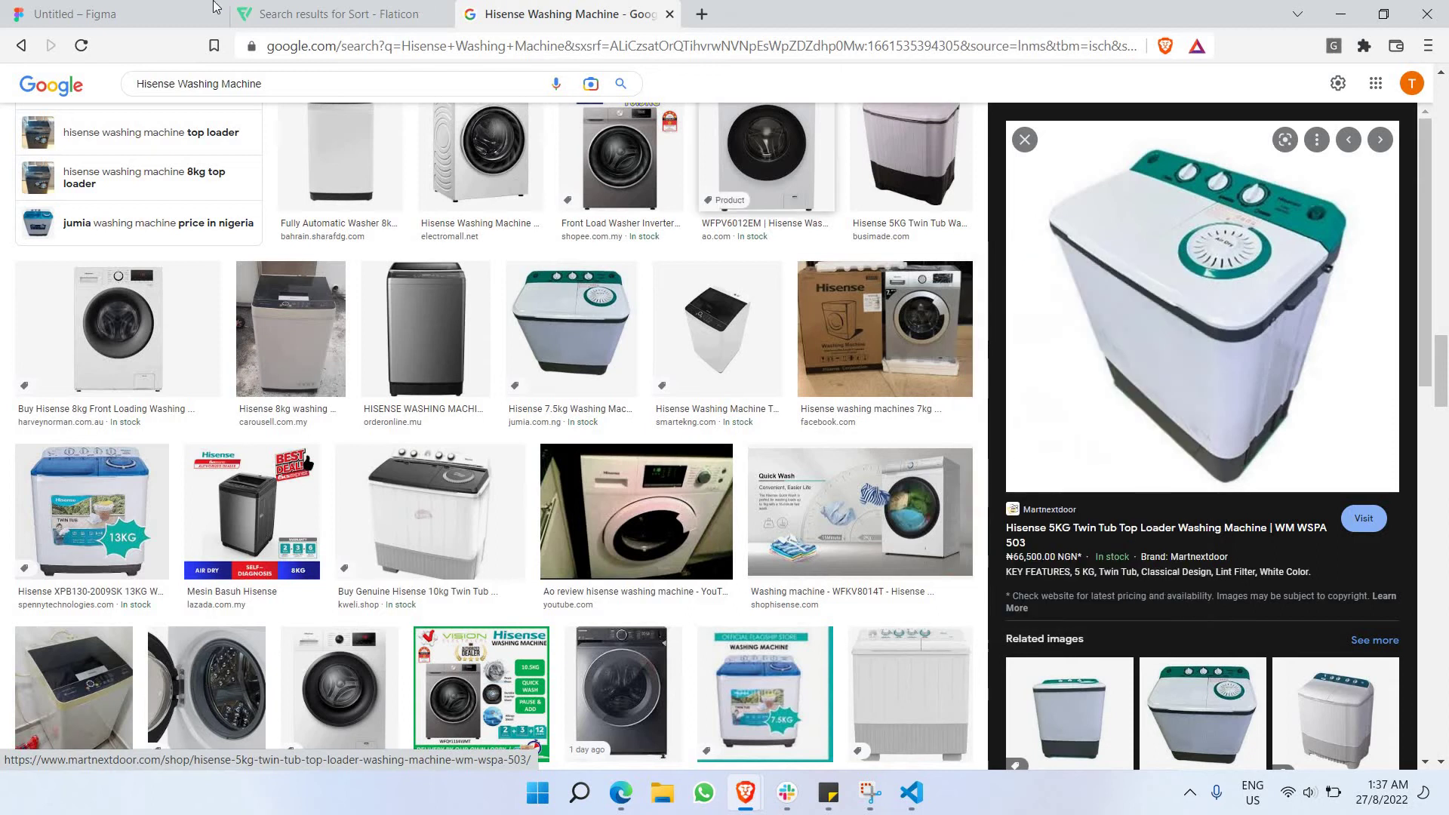
click(123, 9)
Try the image as the placeholder's fill, then undo back to the plain white fill.
click(592, 494)
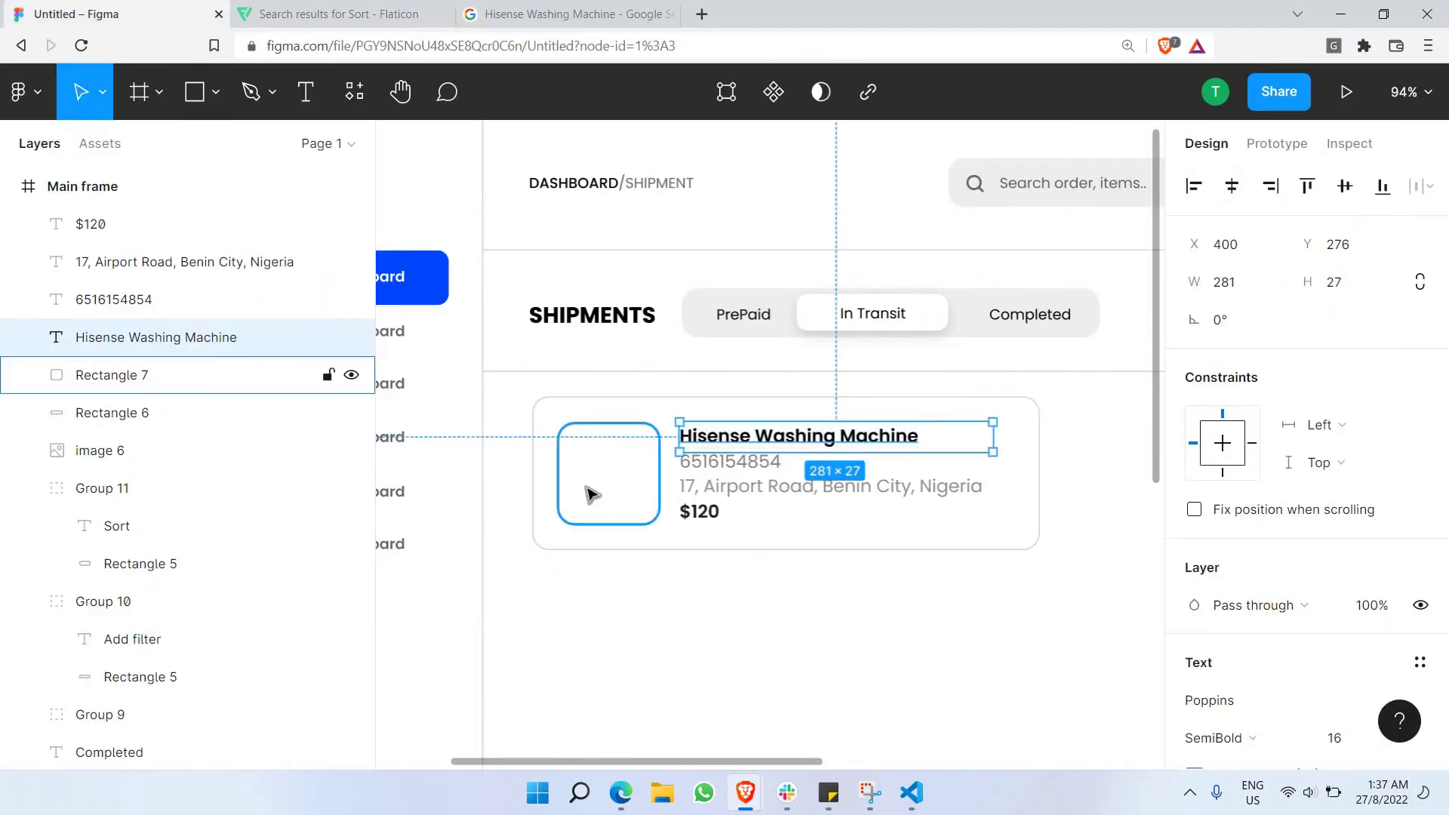
key(ctrl+v)
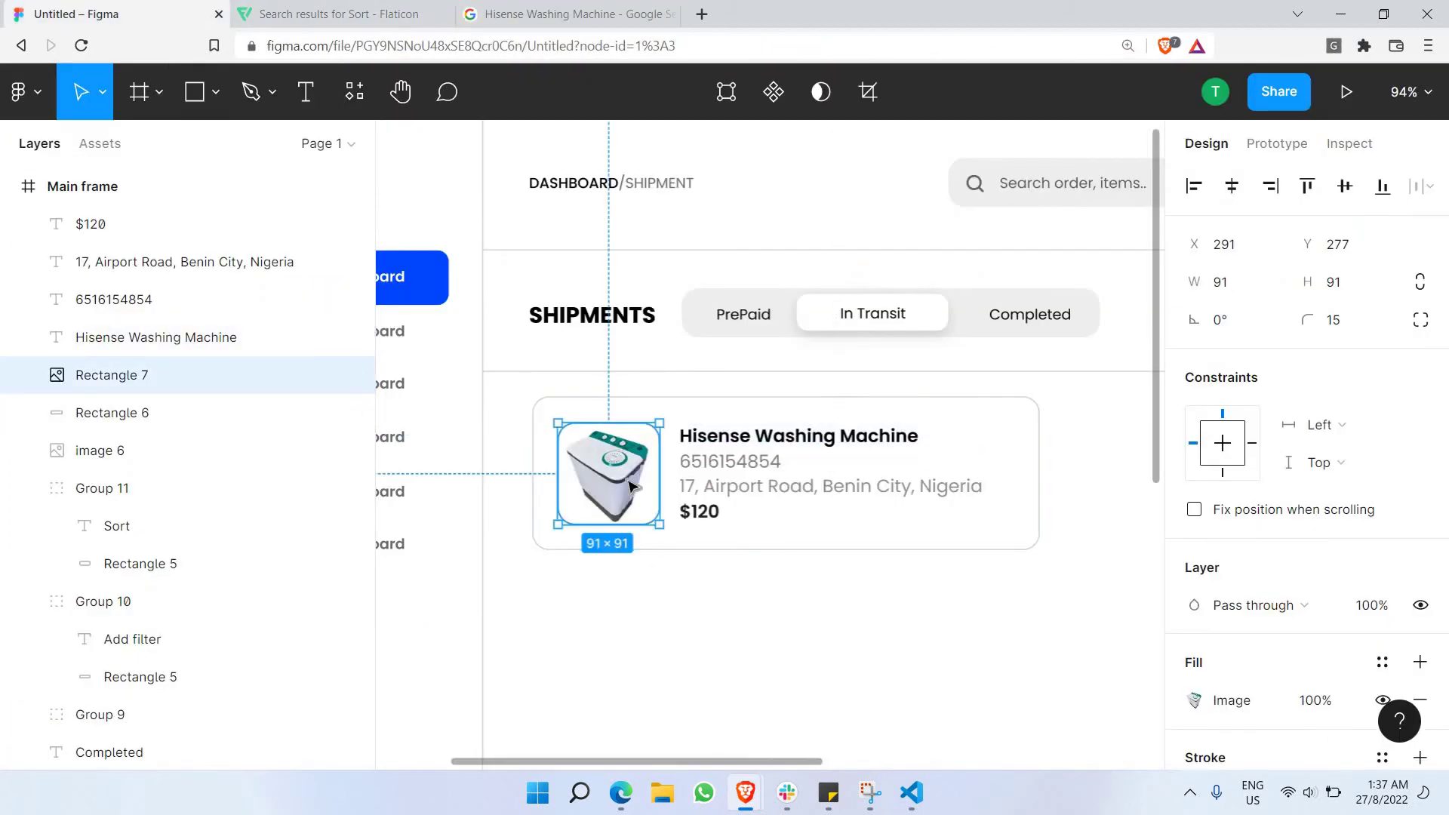
click(641, 604)
double_click(638, 507)
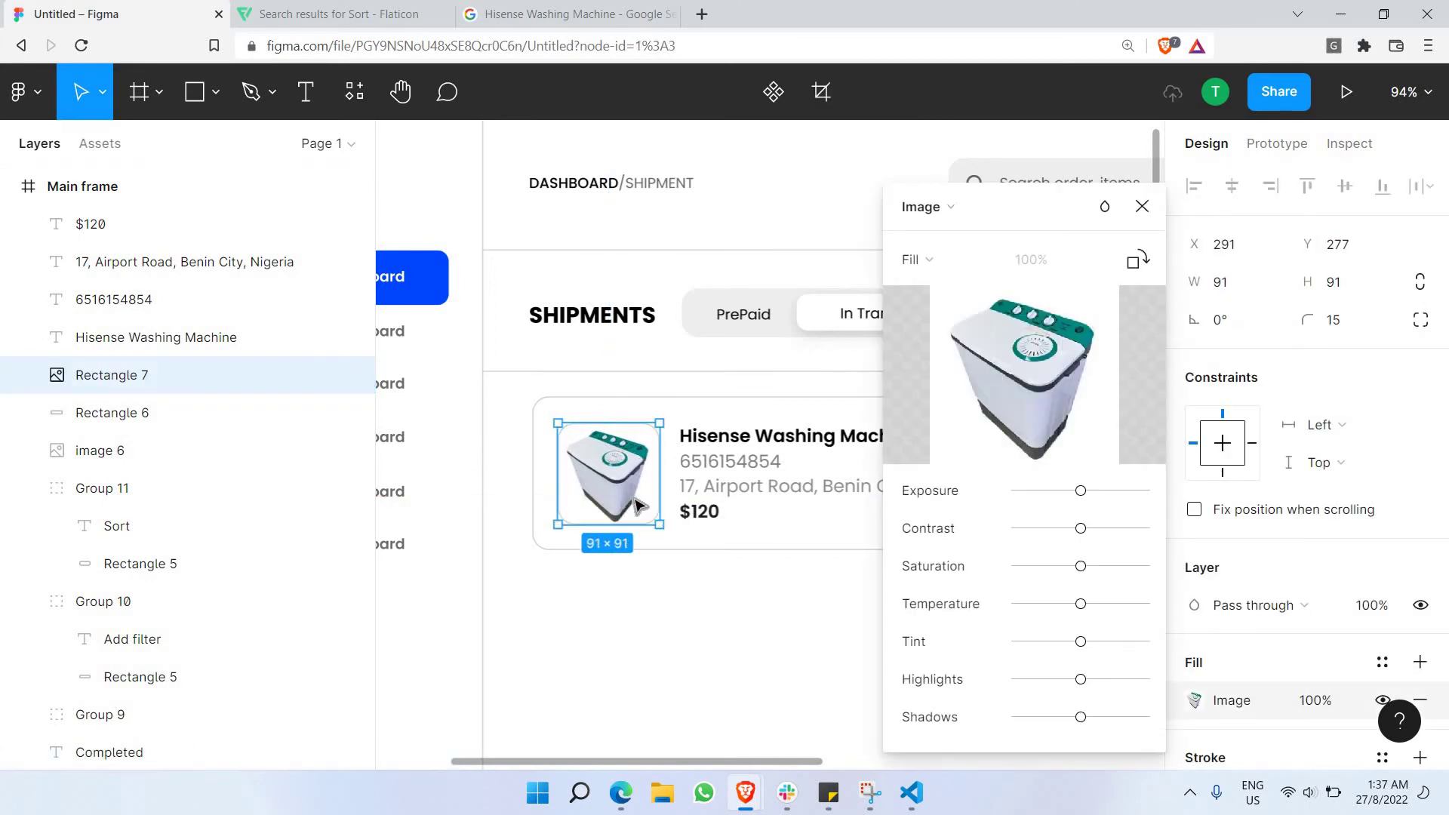
key(Escape)
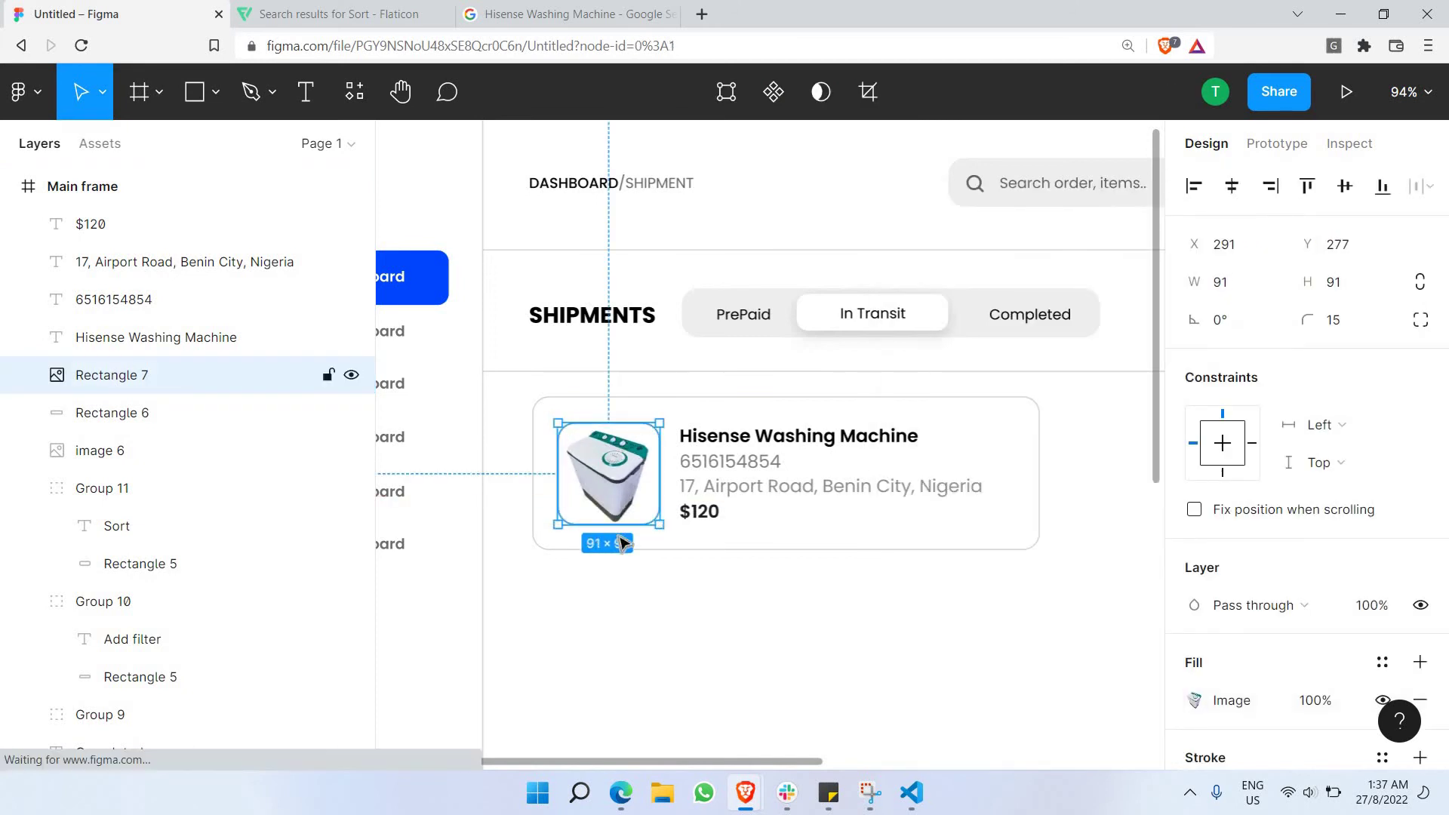
key(ctrl+z)
key(ctrl+z)
key(ctrl+z)
click(613, 628)
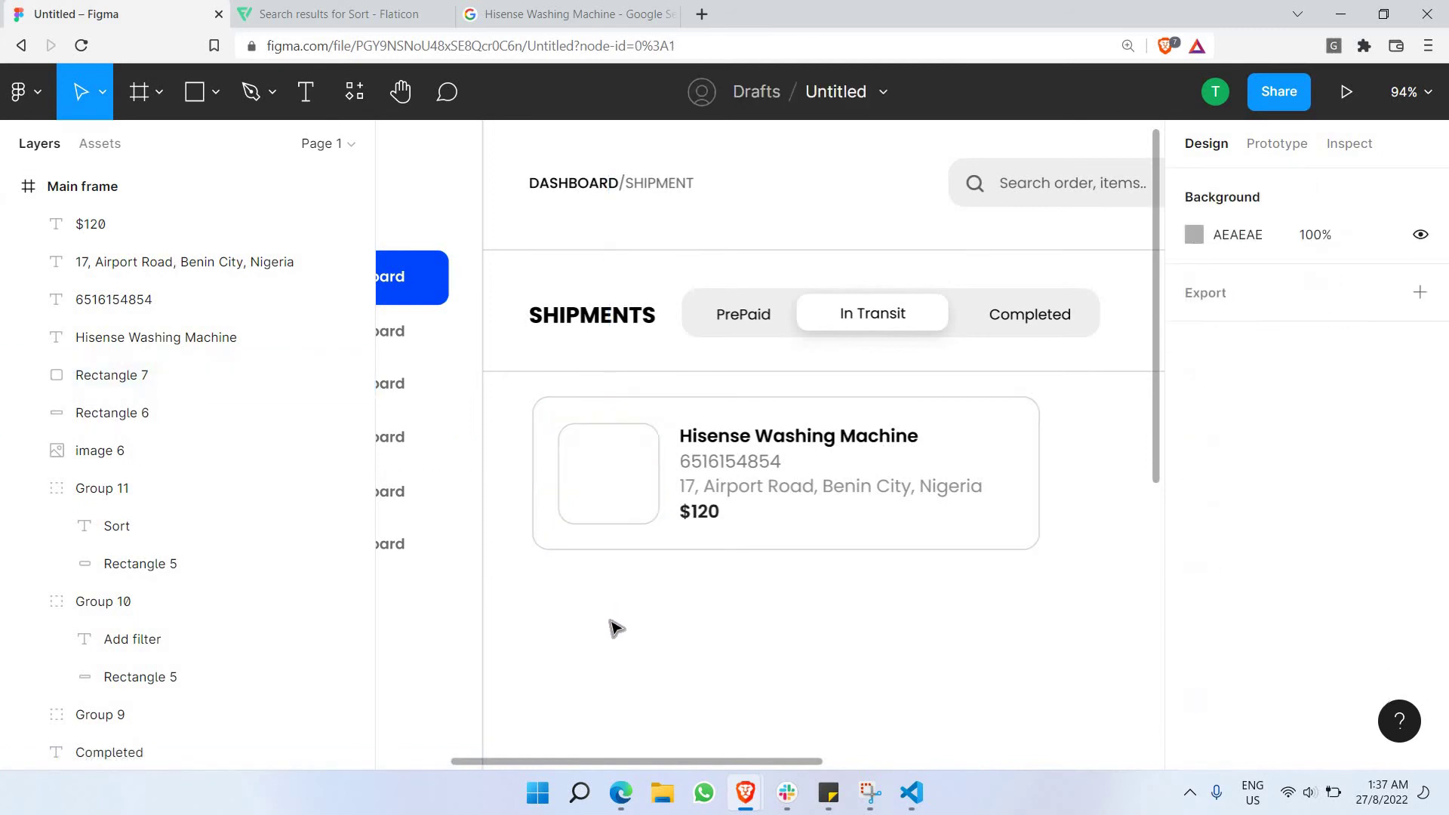
Paste the washing machine as a separate image, sized about 73×73 inside the card's image box.
key(ctrl+v)
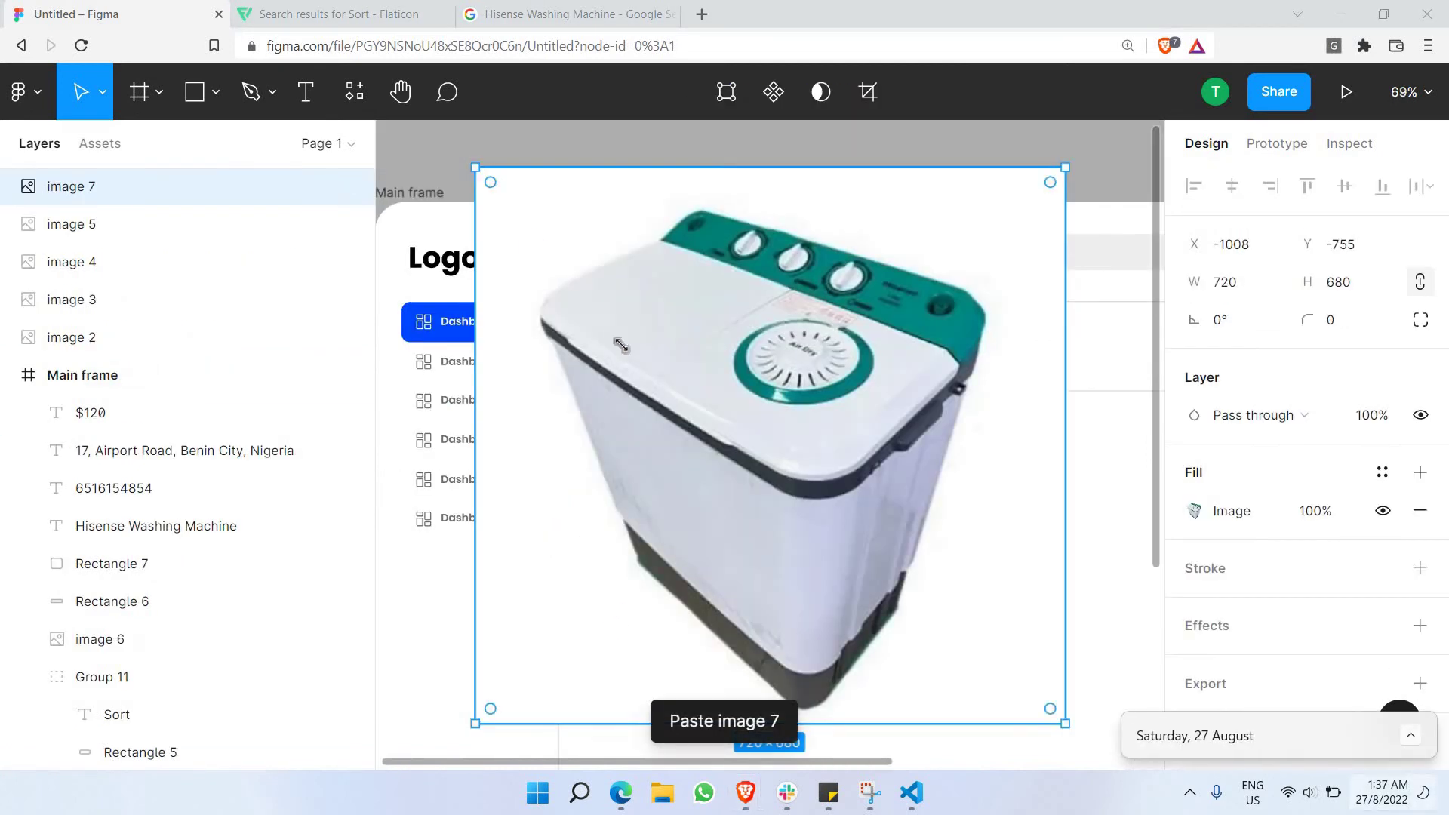
drag(621, 345, 650, 476)
scroll(558, 321, up, 5)
scroll(558, 321, up, 5)
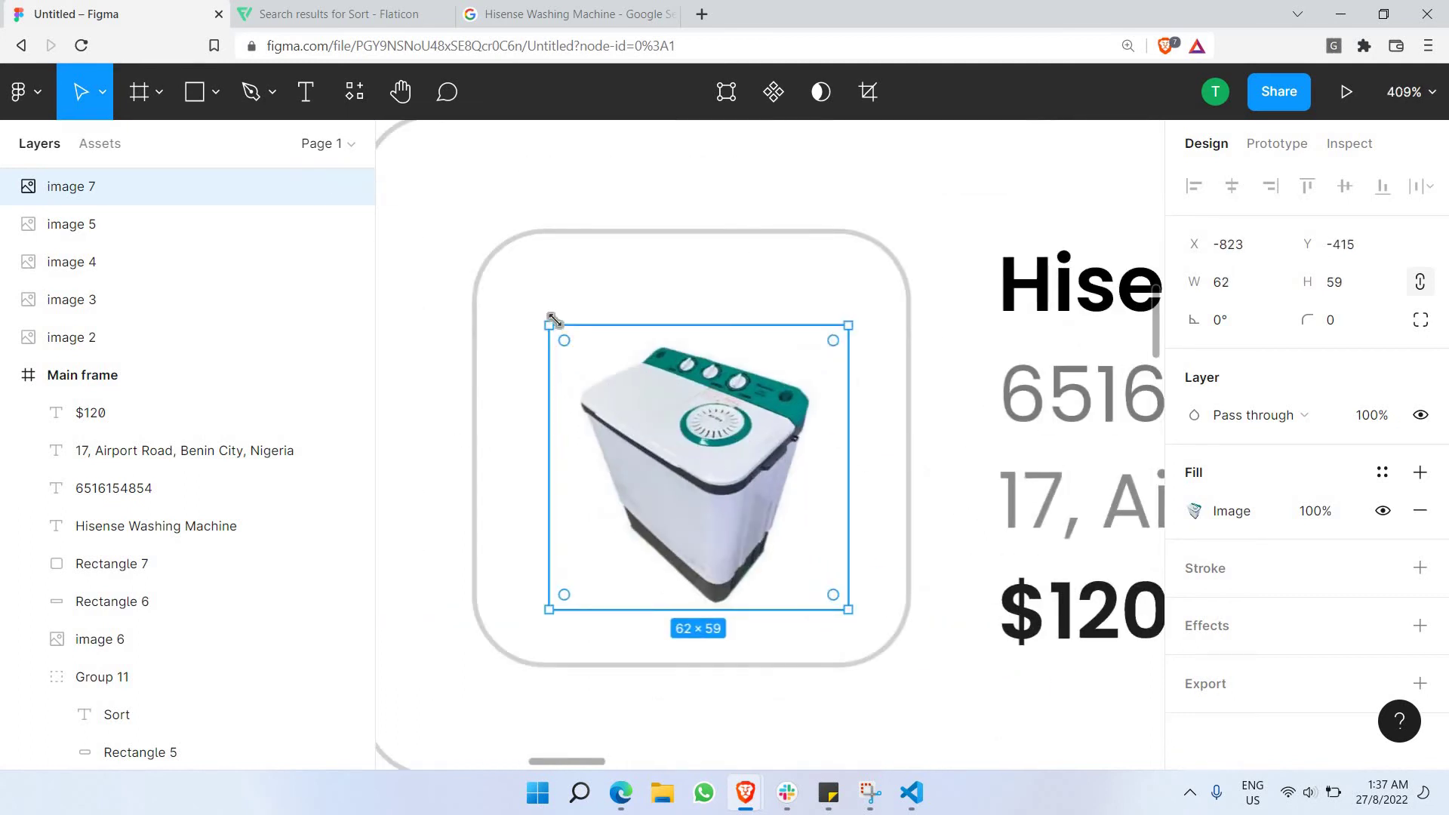
drag(518, 284, 506, 281)
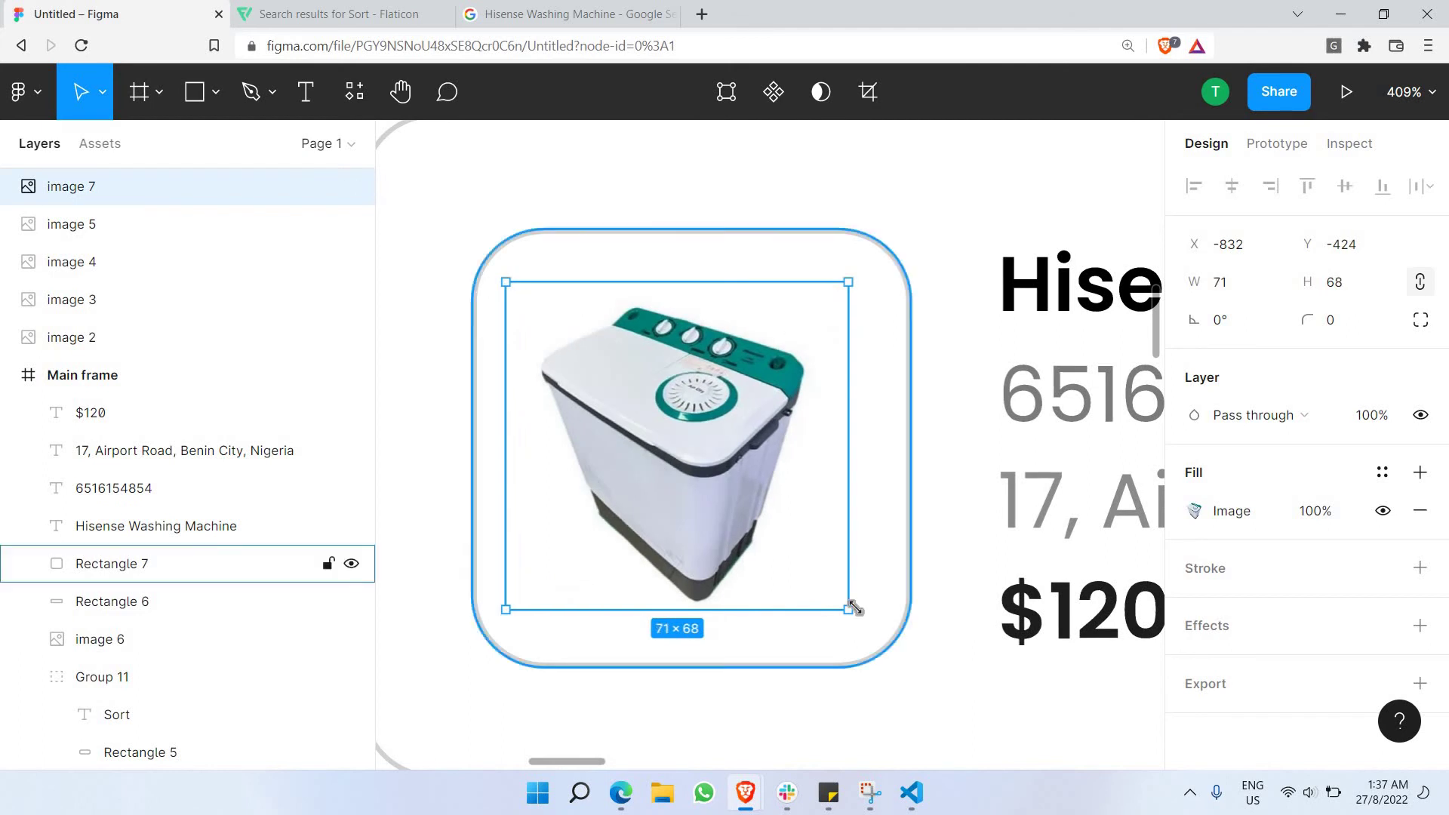
drag(872, 628, 873, 631)
click(931, 468)
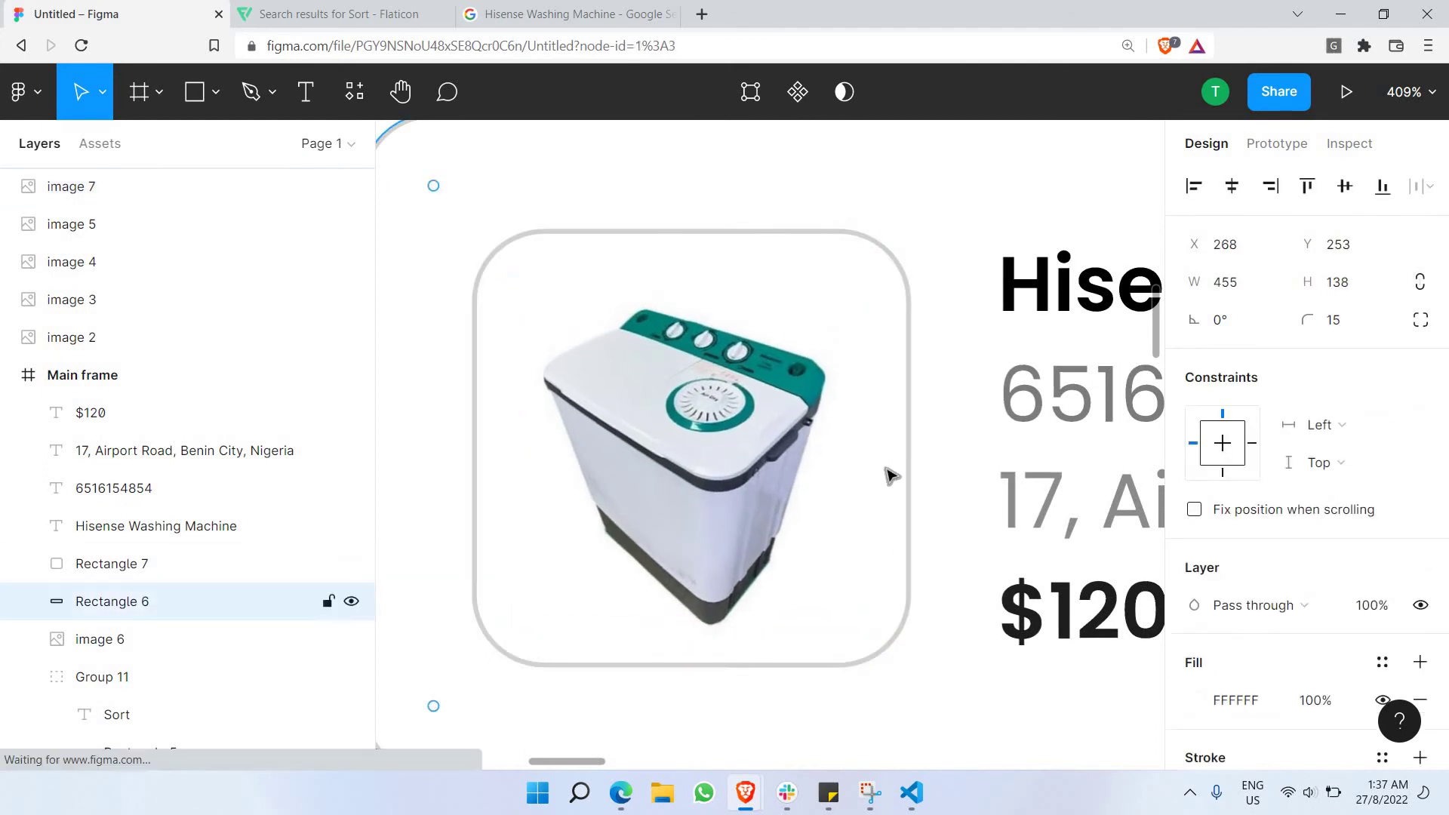
scroll(863, 468, down, 5)
click(863, 467)
drag(862, 466, 859, 460)
click(851, 637)
scroll(841, 592, down, 4)
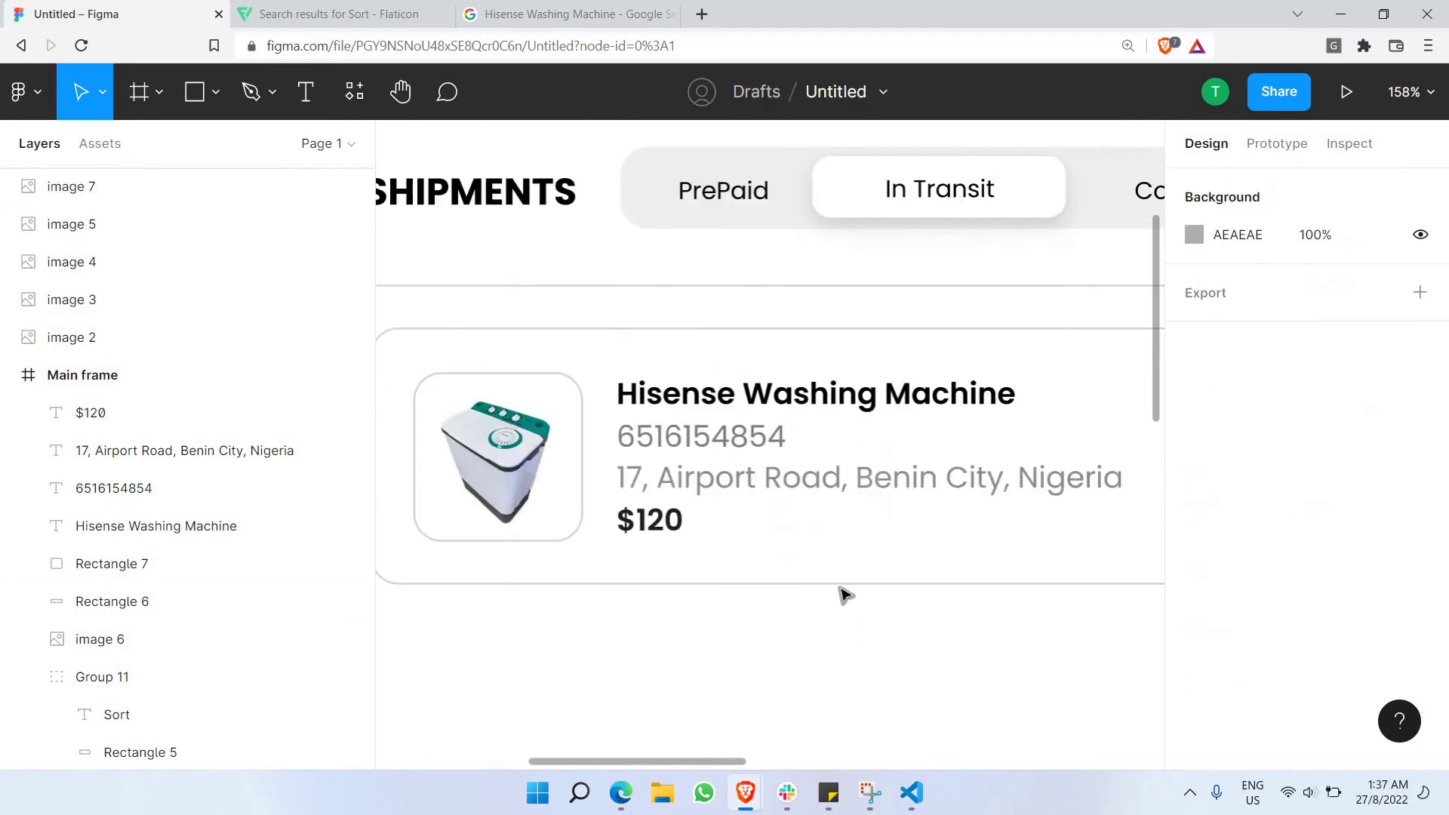
Add a black drop shadow to the card rectangle with blur 17 at 15% opacity.
click(1044, 485)
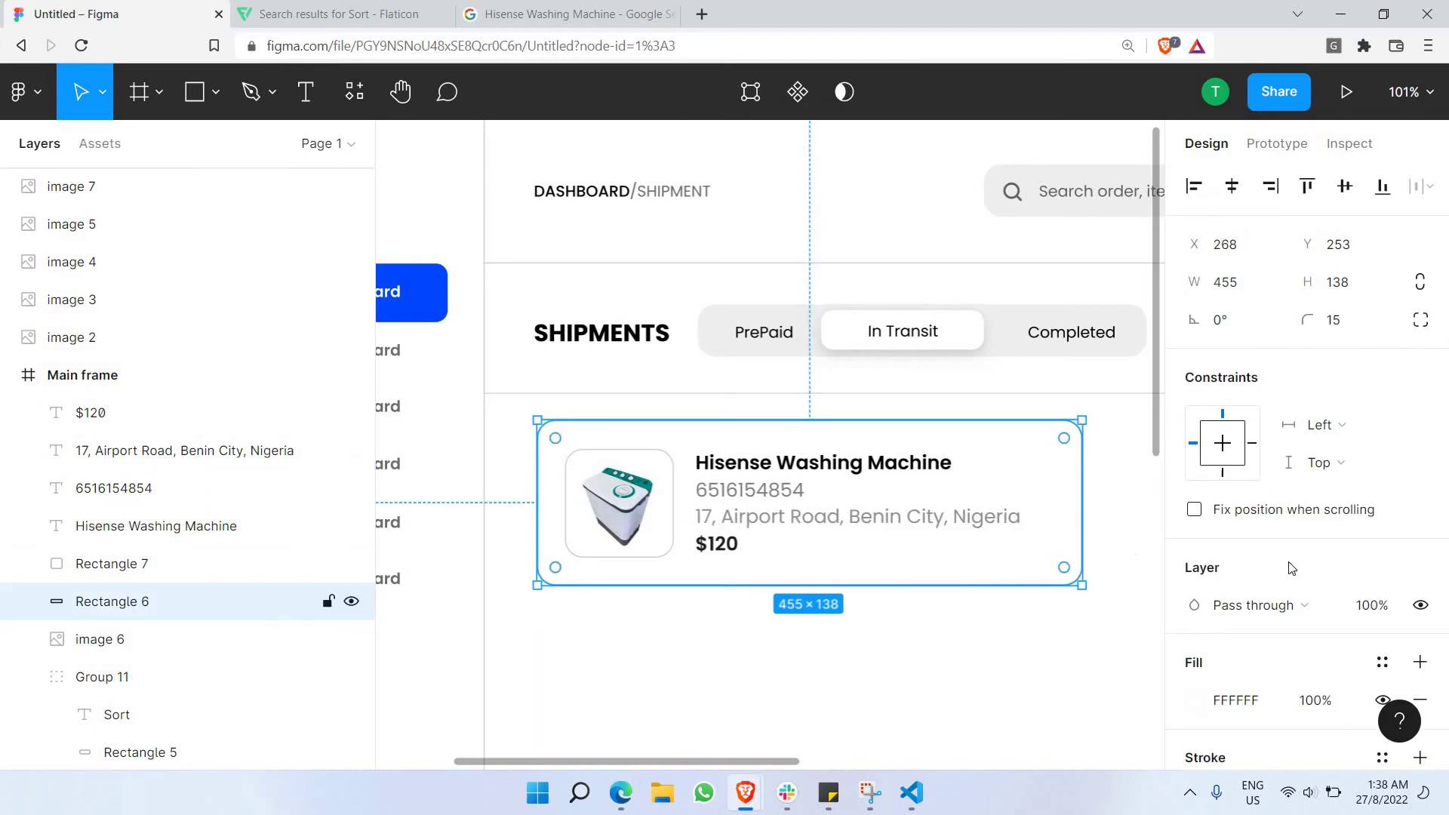
scroll(1304, 568, down, 3)
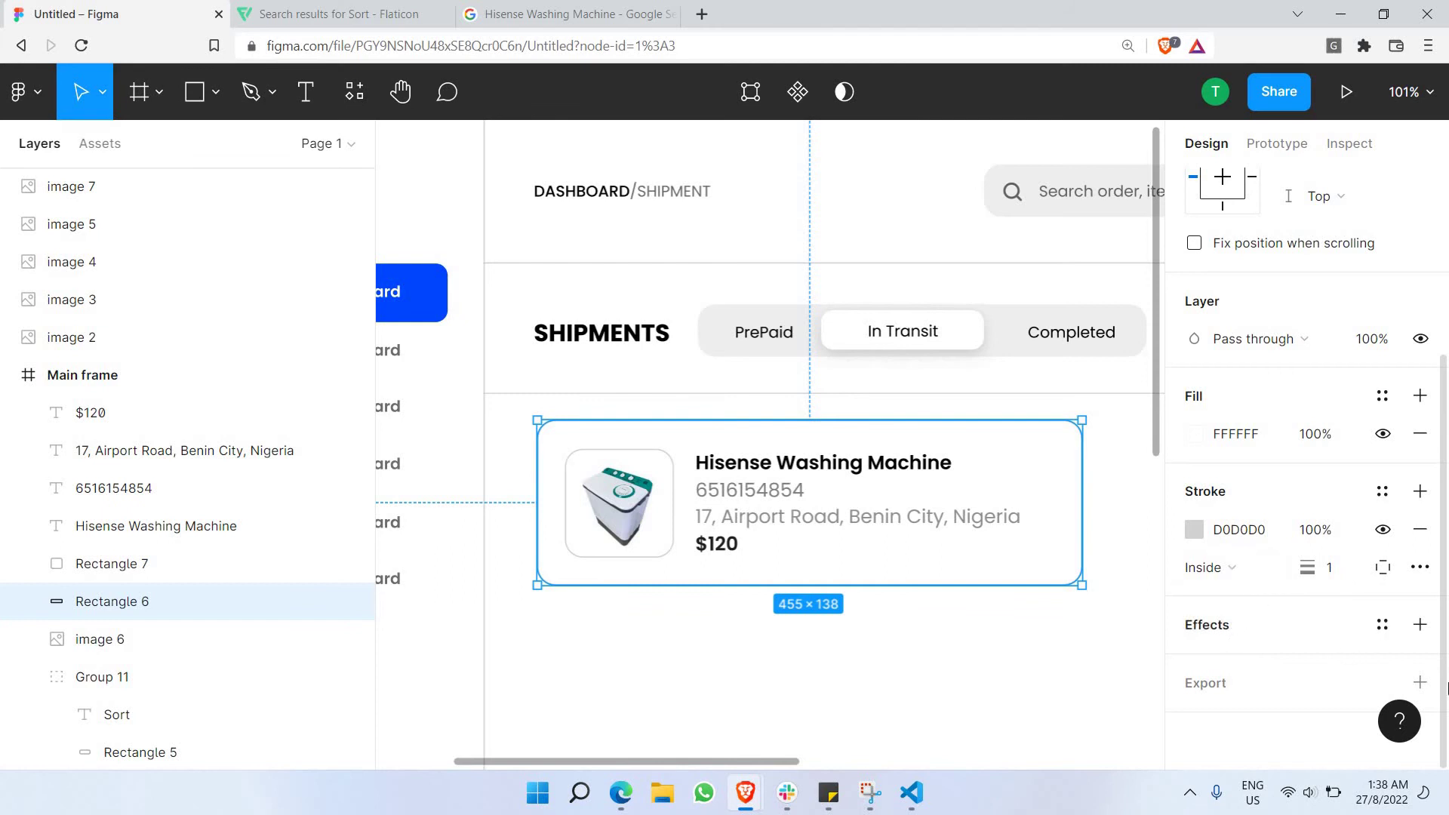
click(1419, 625)
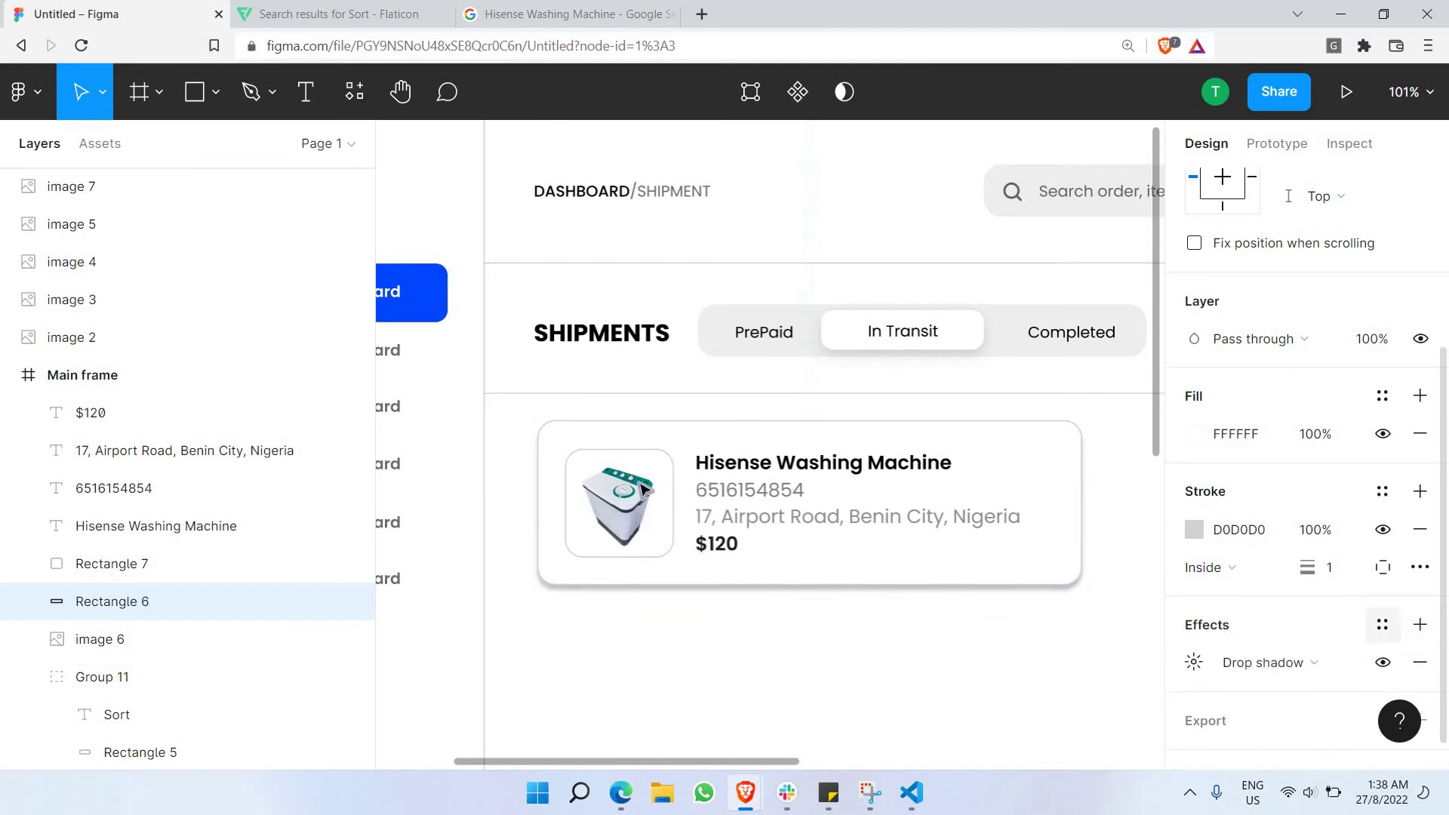
click(1193, 662)
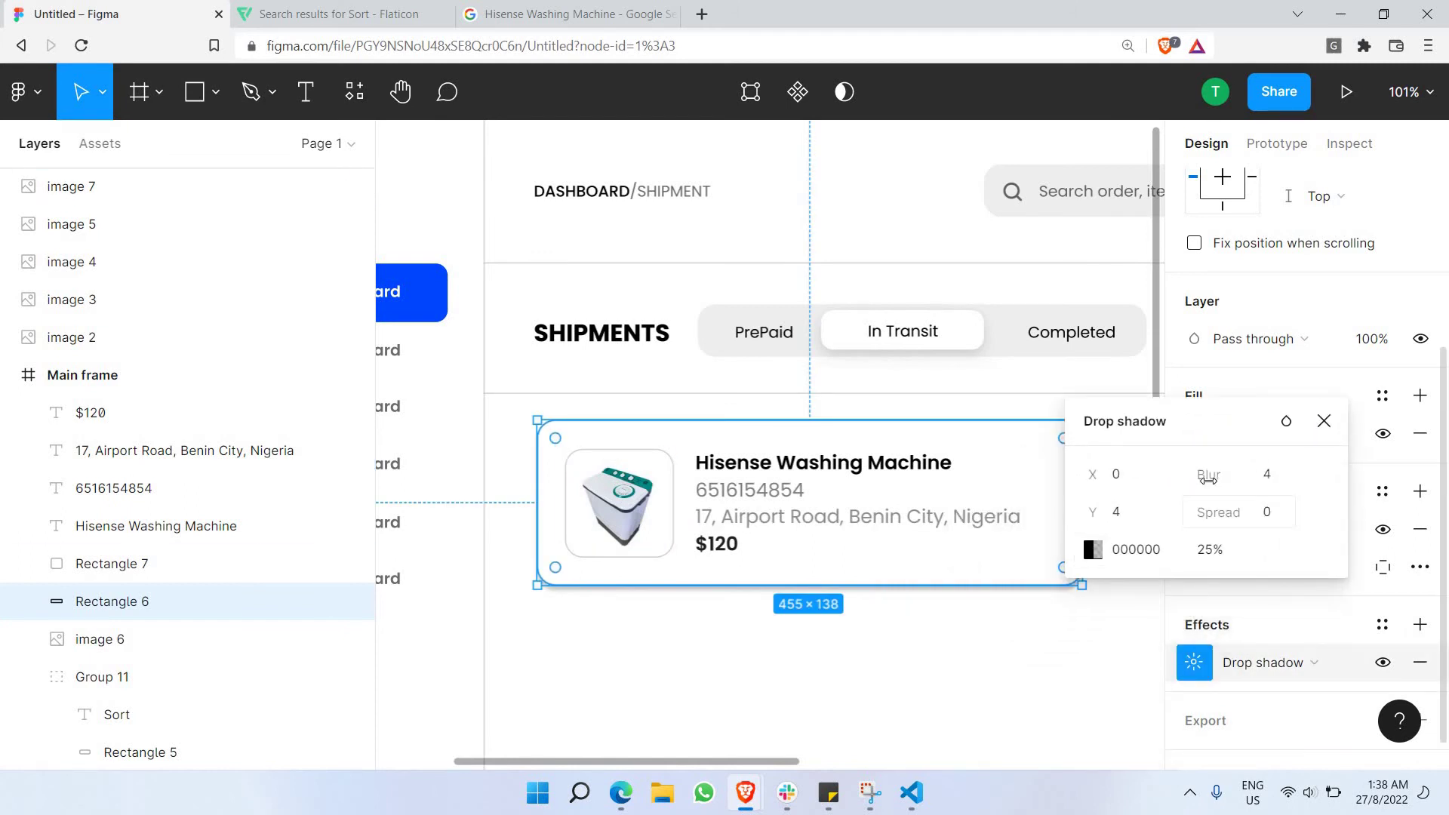
drag(1208, 474, 1298, 485)
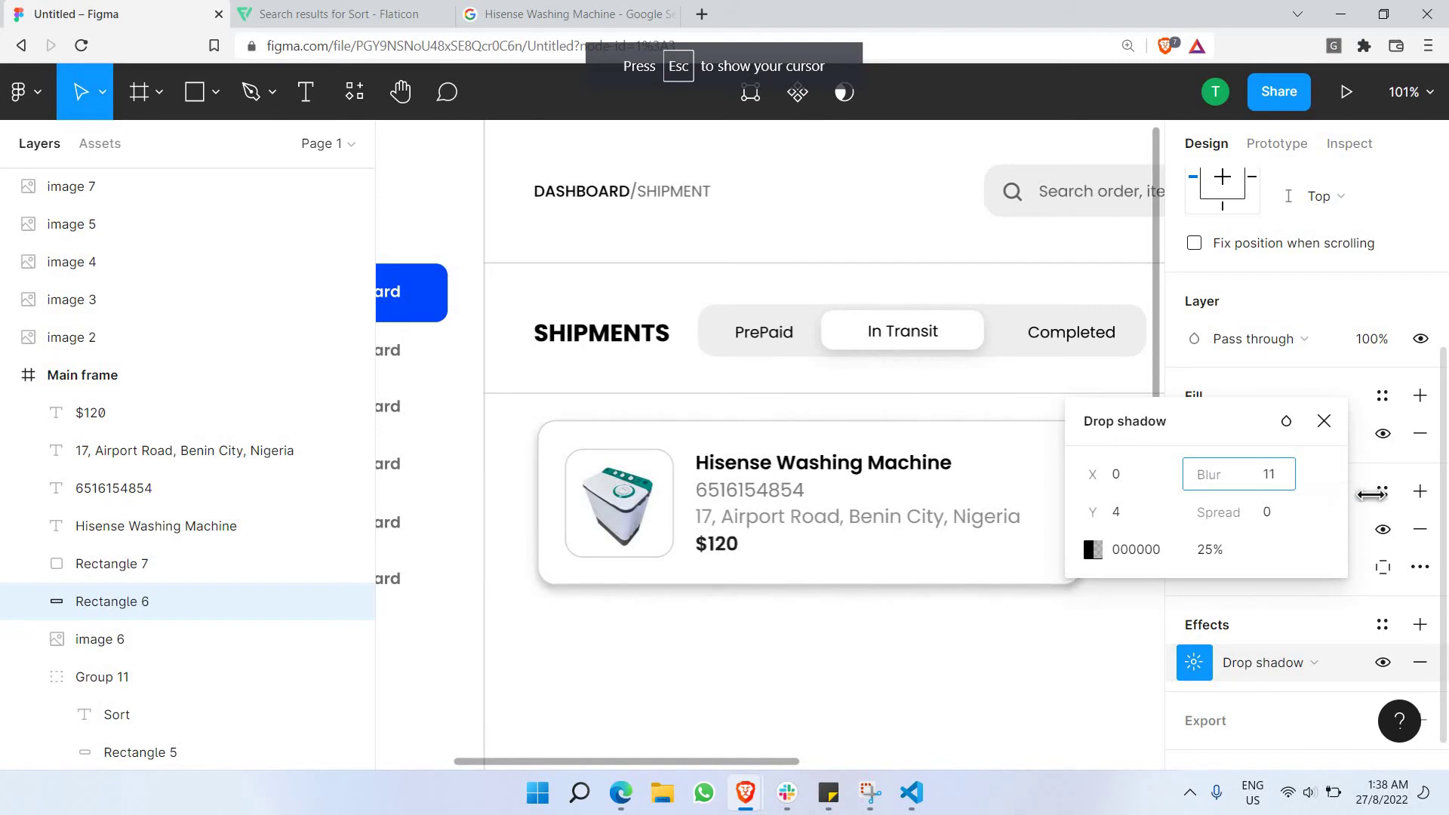
drag(1168, 523, 1191, 549)
click(1206, 561)
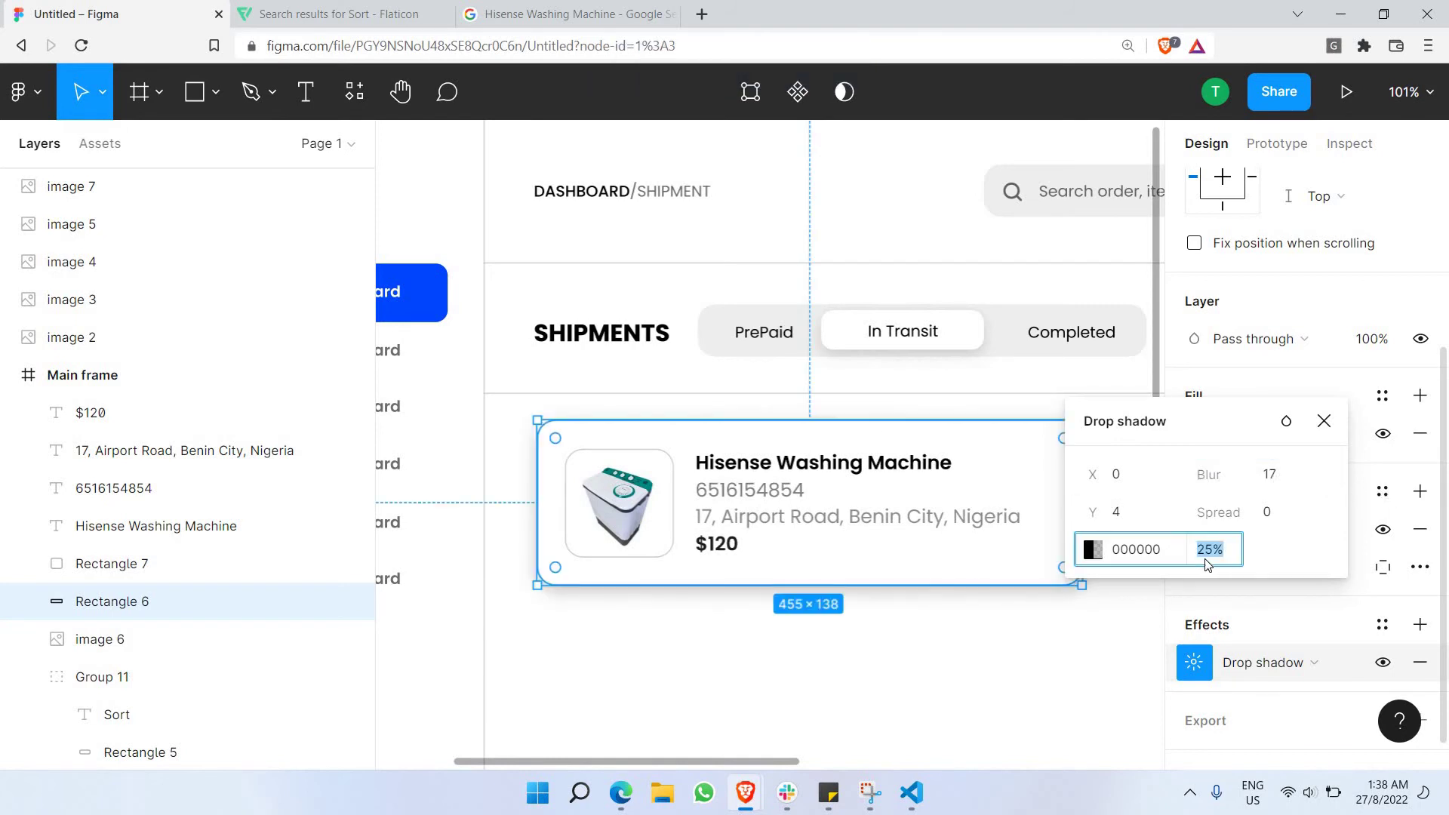
key(Return)
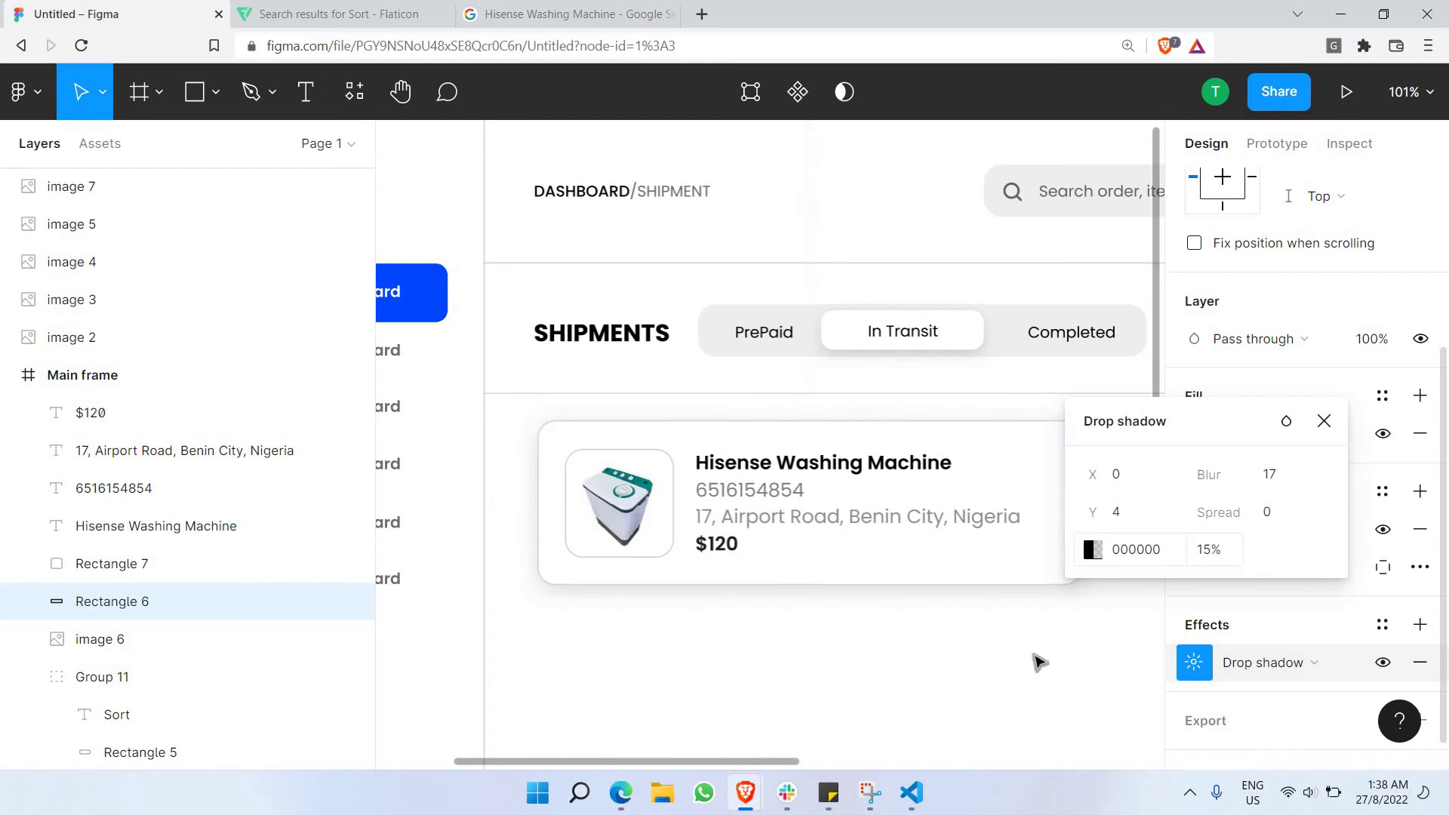
click(1055, 663)
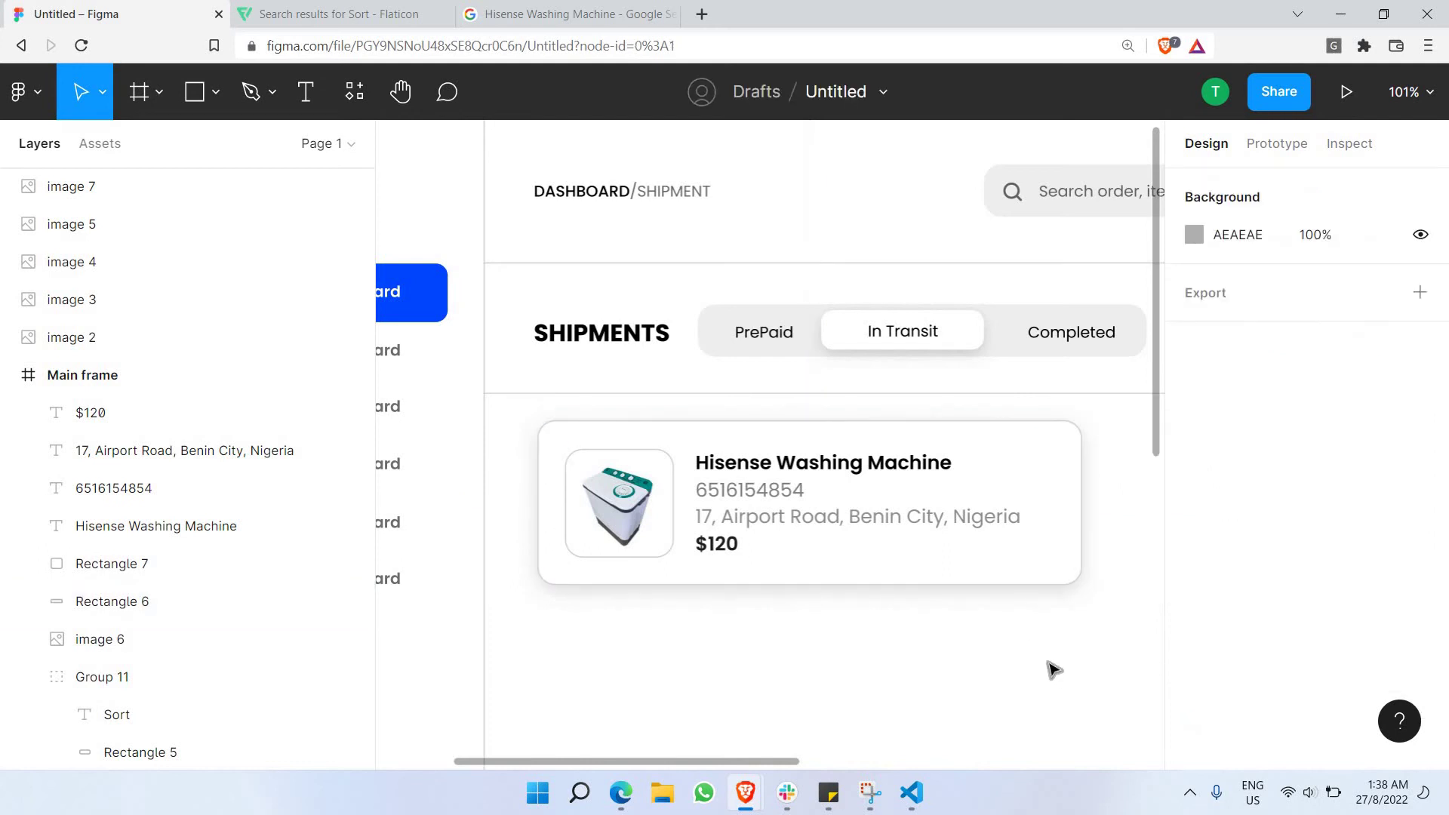
Lower the card's drop shadow opacity to 10%.
click(1072, 548)
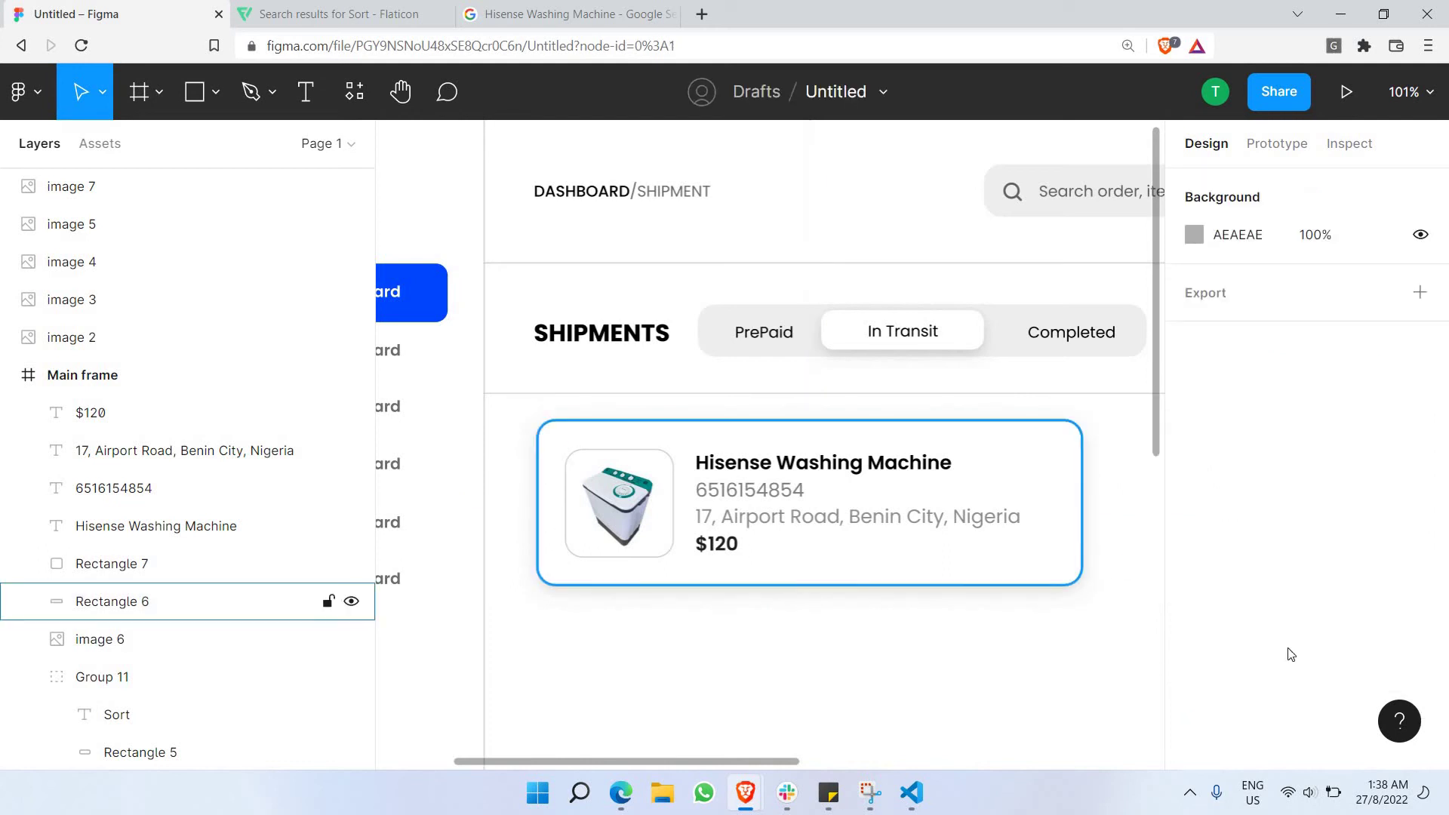
scroll(1206, 655, down, 4)
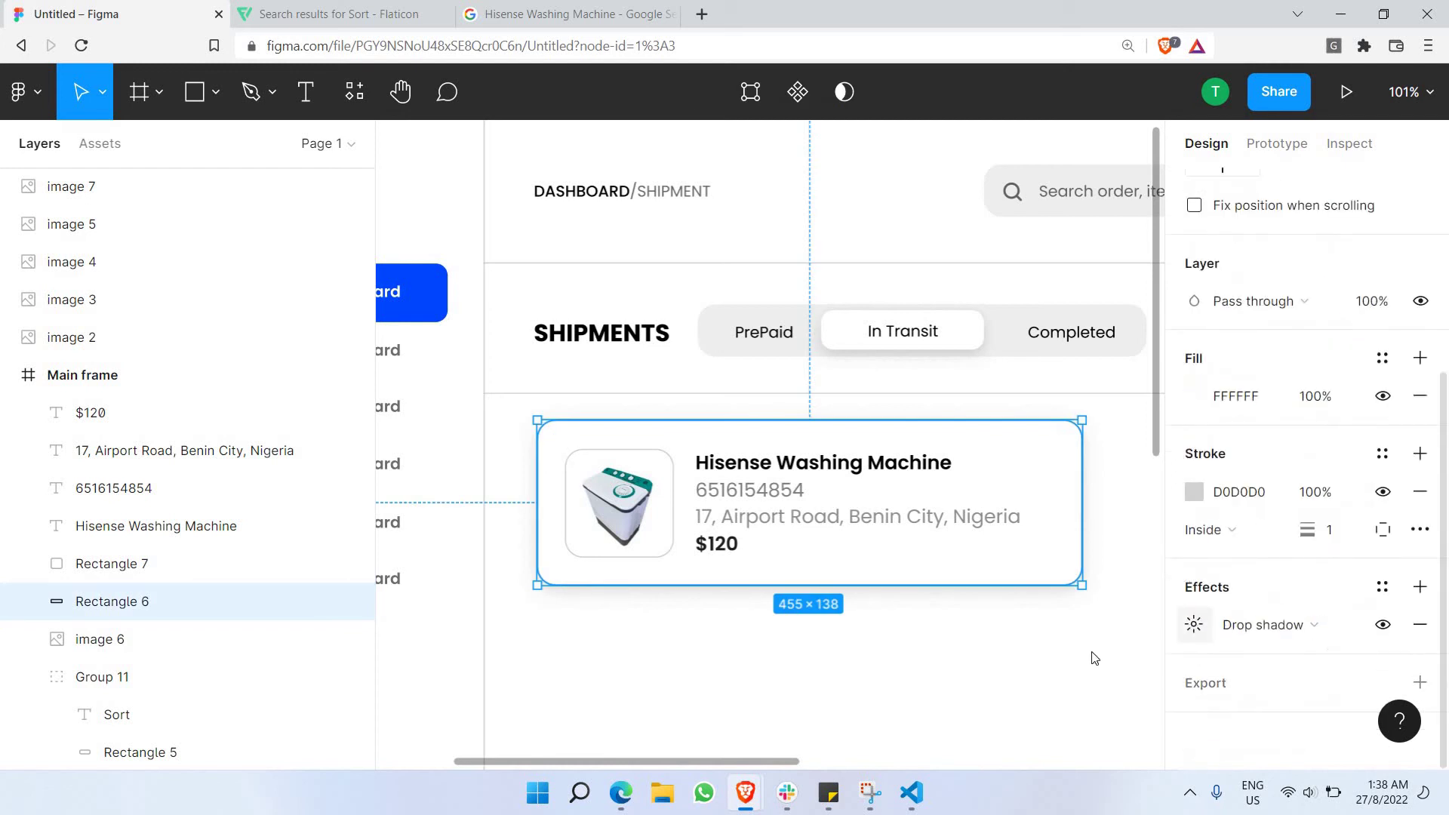
click(1194, 624)
click(1019, 726)
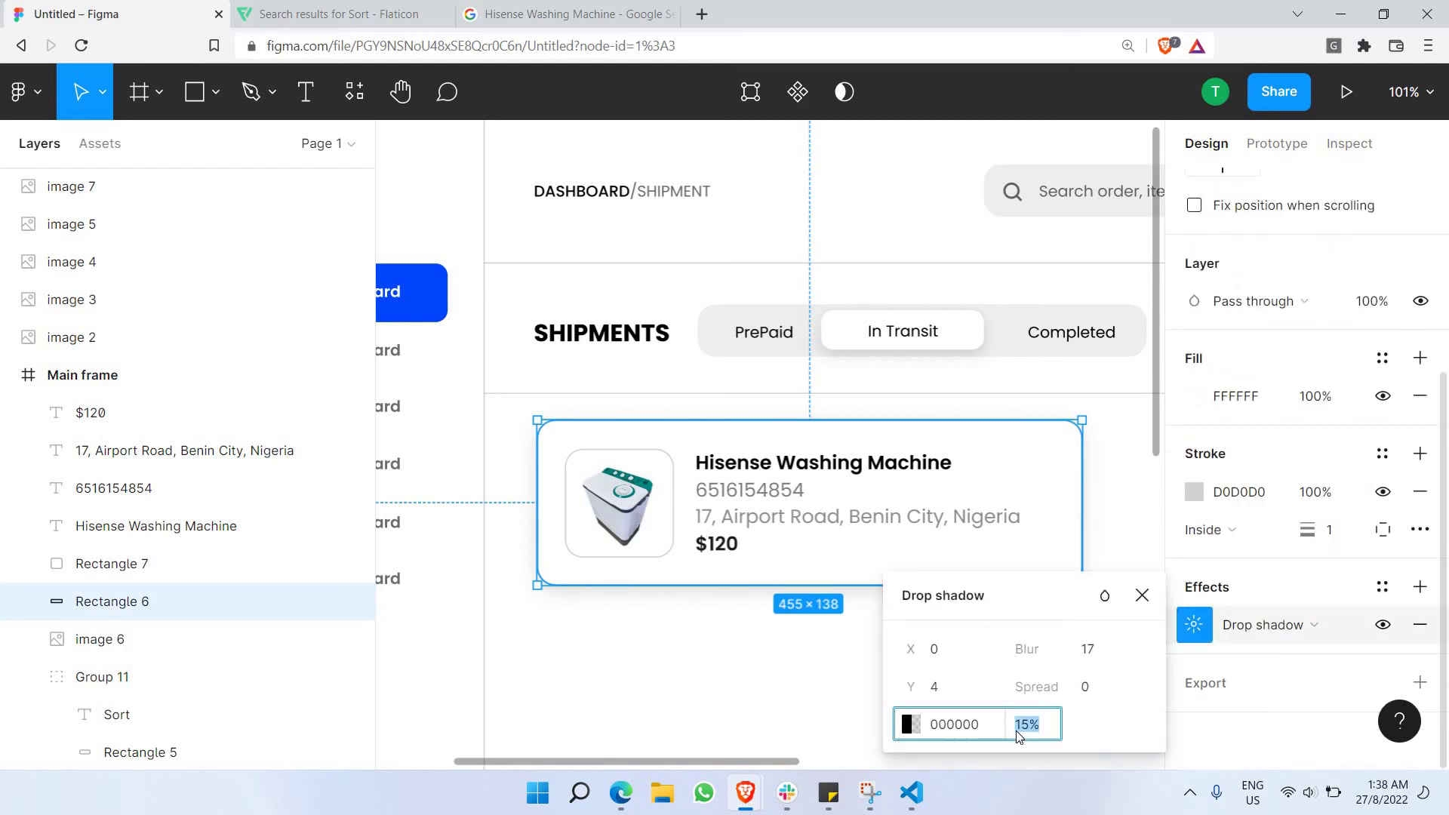
key(Return)
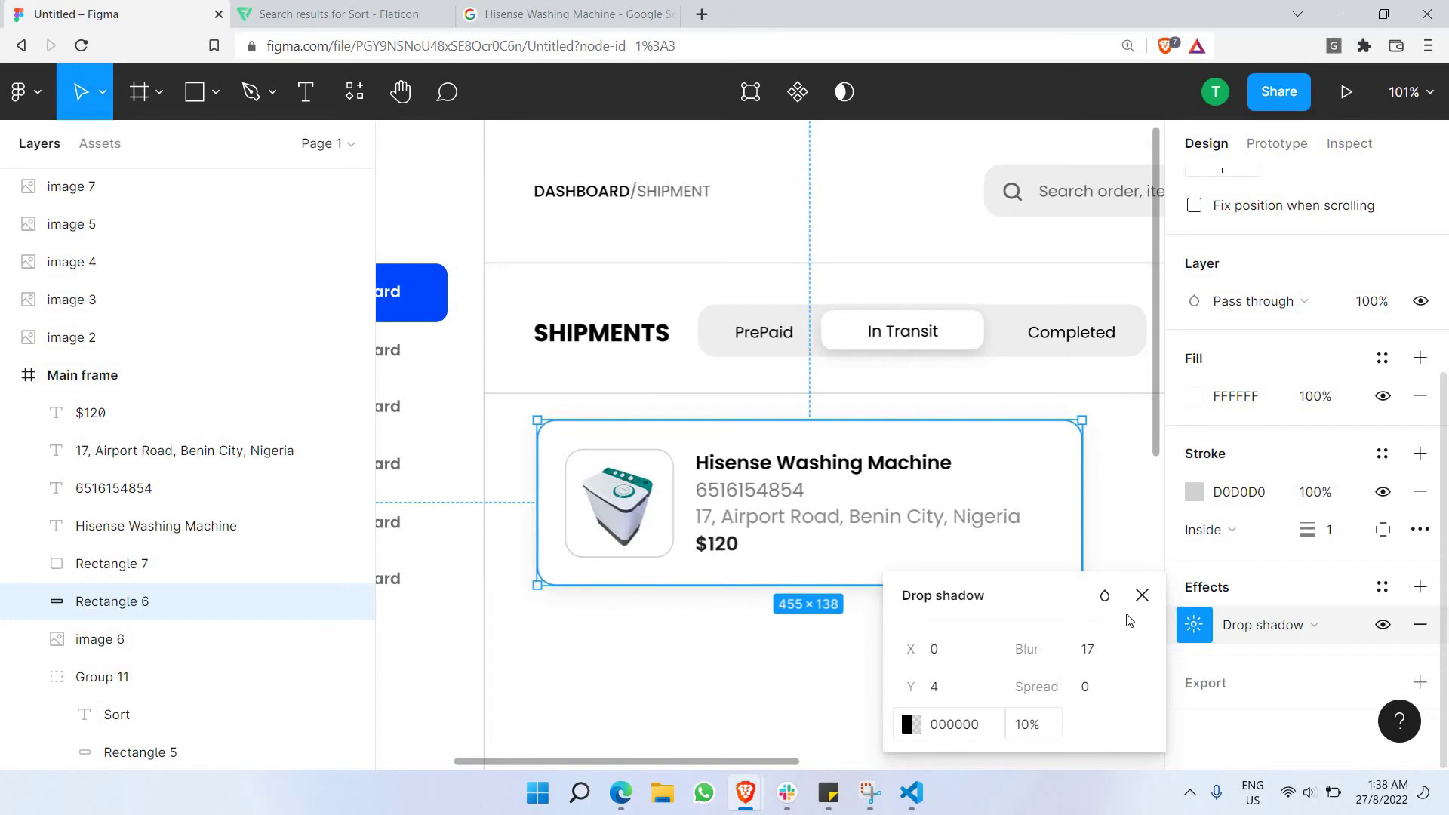
key(Escape)
key(Escape)
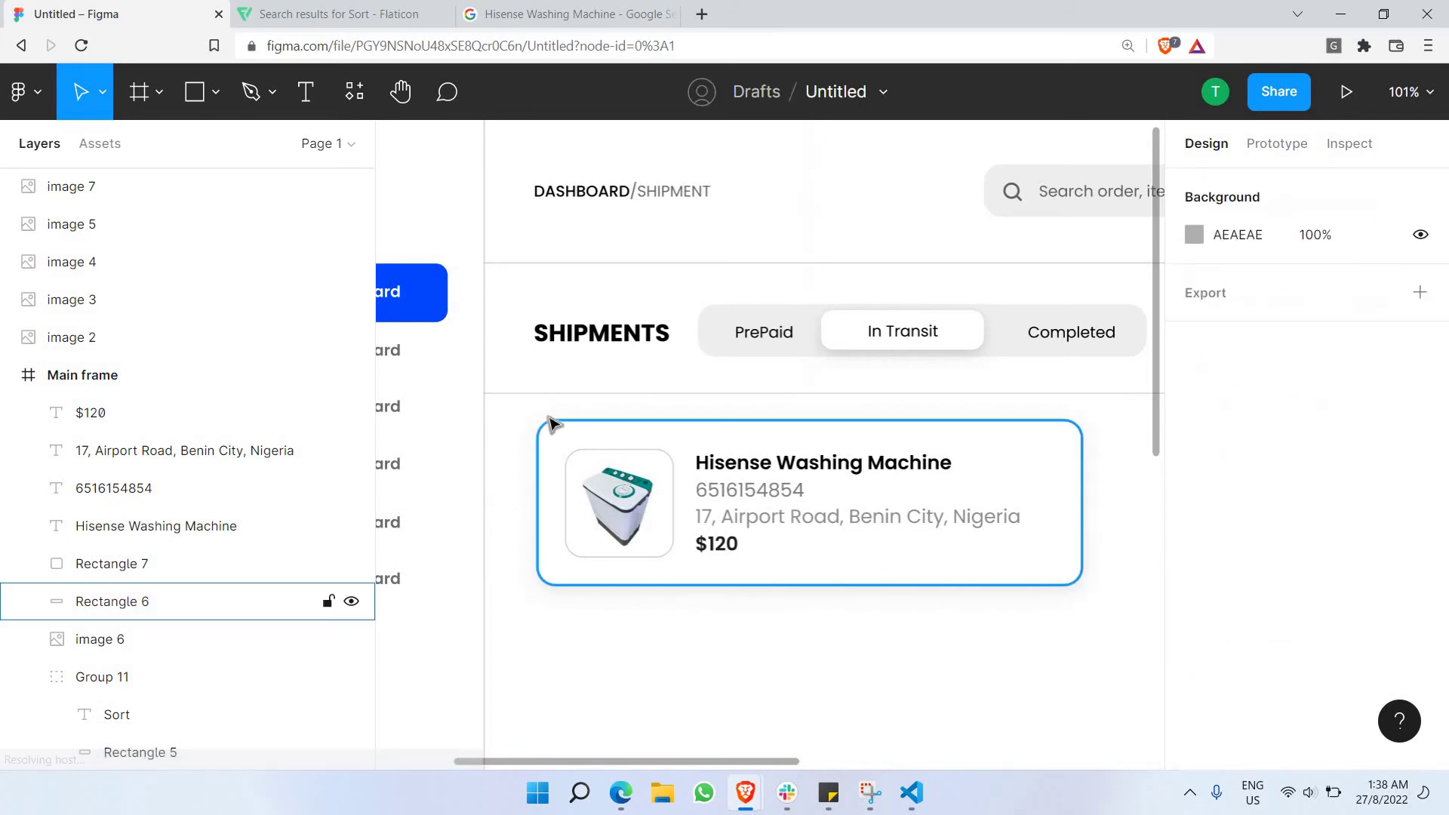
click(528, 411)
Group all of the shipment card's layers into a single group.
drag(525, 408, 1087, 589)
right_click(1049, 471)
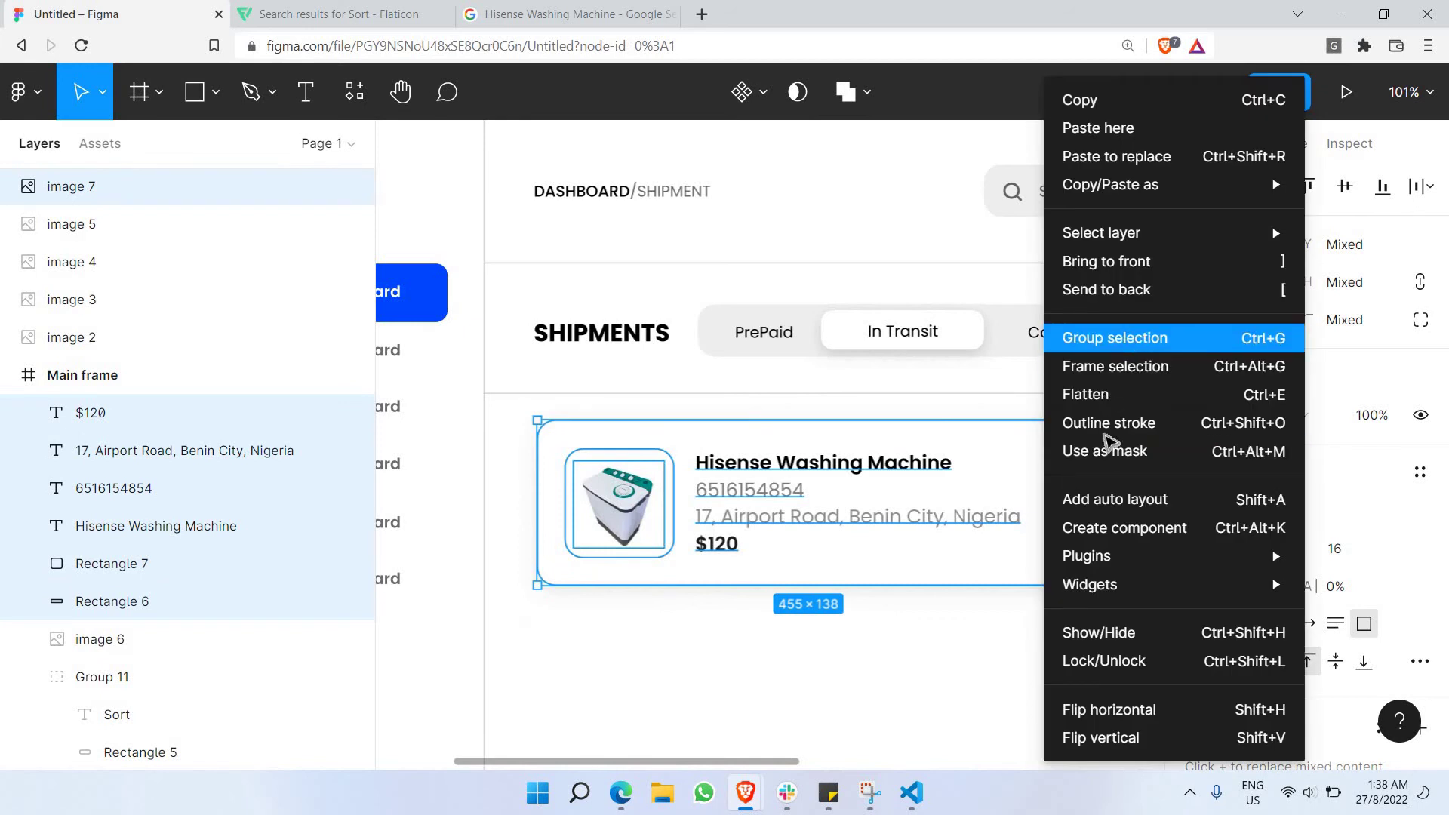
key(ctrl+g)
key(Escape)
Paste copies of the grouped card and stack them below the original.
scroll(1087, 453, down, 3)
scroll(792, 414, right, 5)
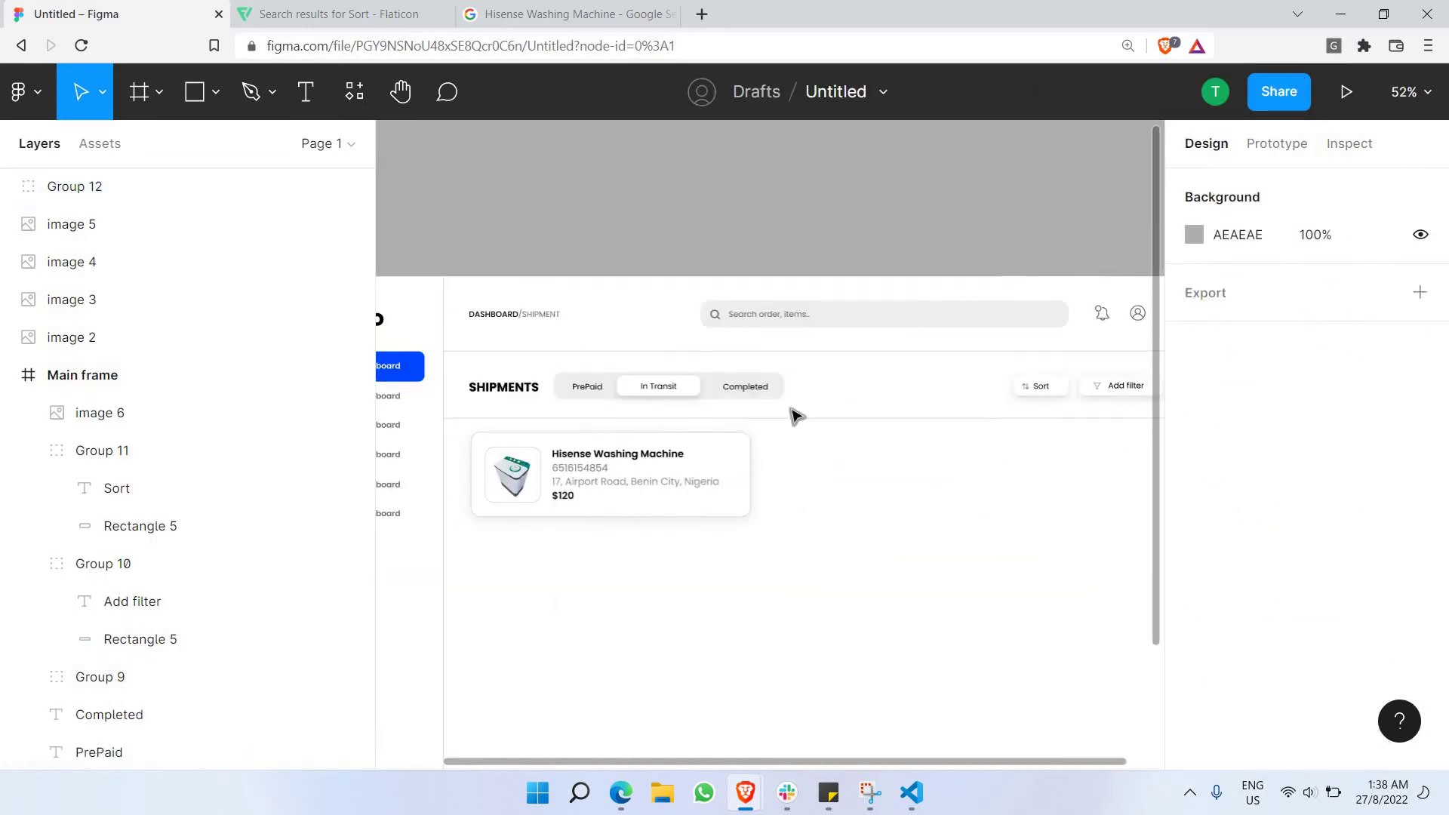
scroll(793, 365, down, 10)
scroll(788, 363, down, 3)
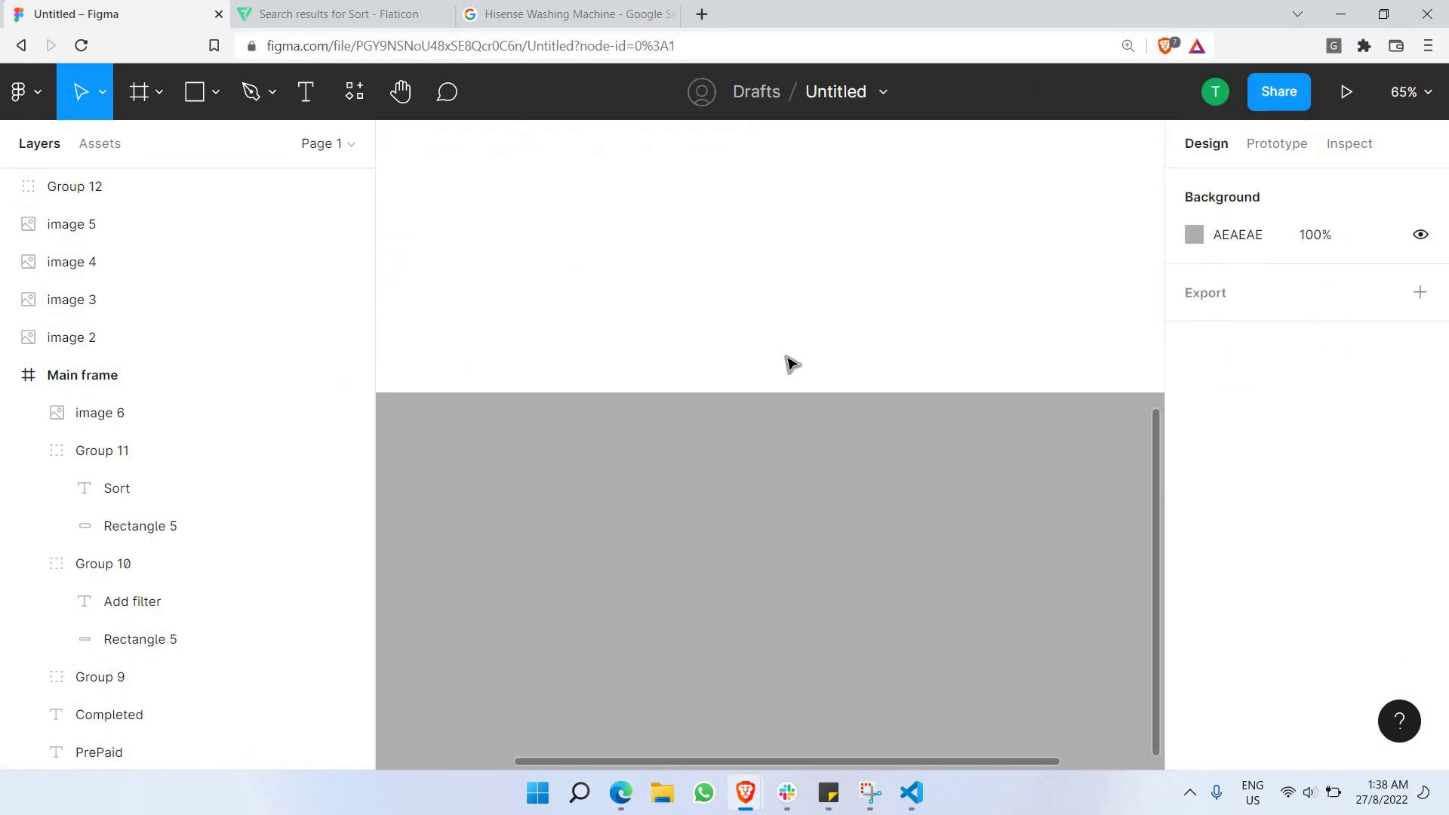
scroll(785, 362, up, 3)
scroll(786, 363, down, 5)
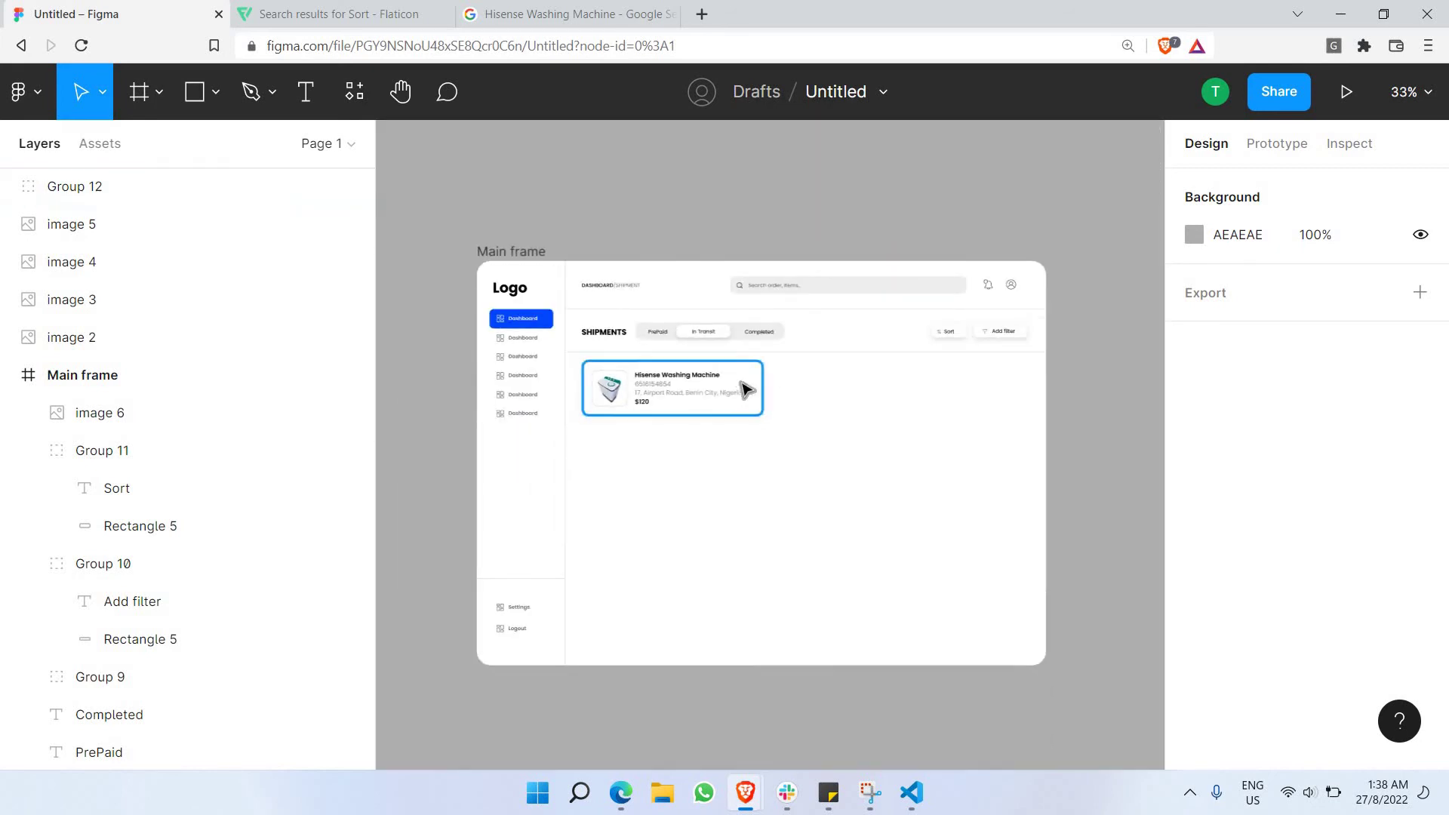
click(744, 390)
key(ctrl+v)
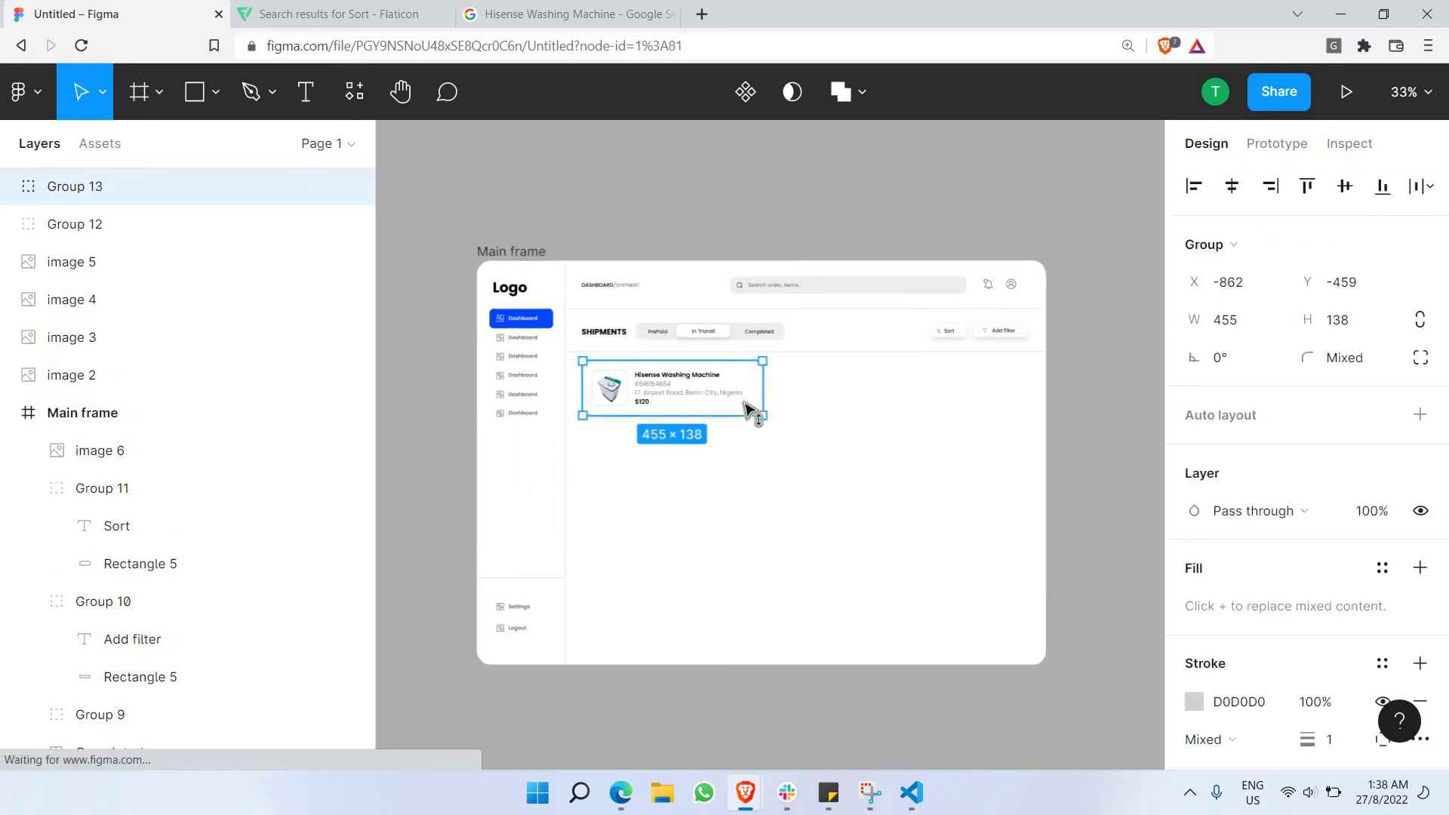
drag(751, 392, 734, 652)
key(ctrl+v)
key(ctrl+v)
key(ctrl+v)
Move the image 2 through Group 16 layers lower in the layer order.
click(127, 489)
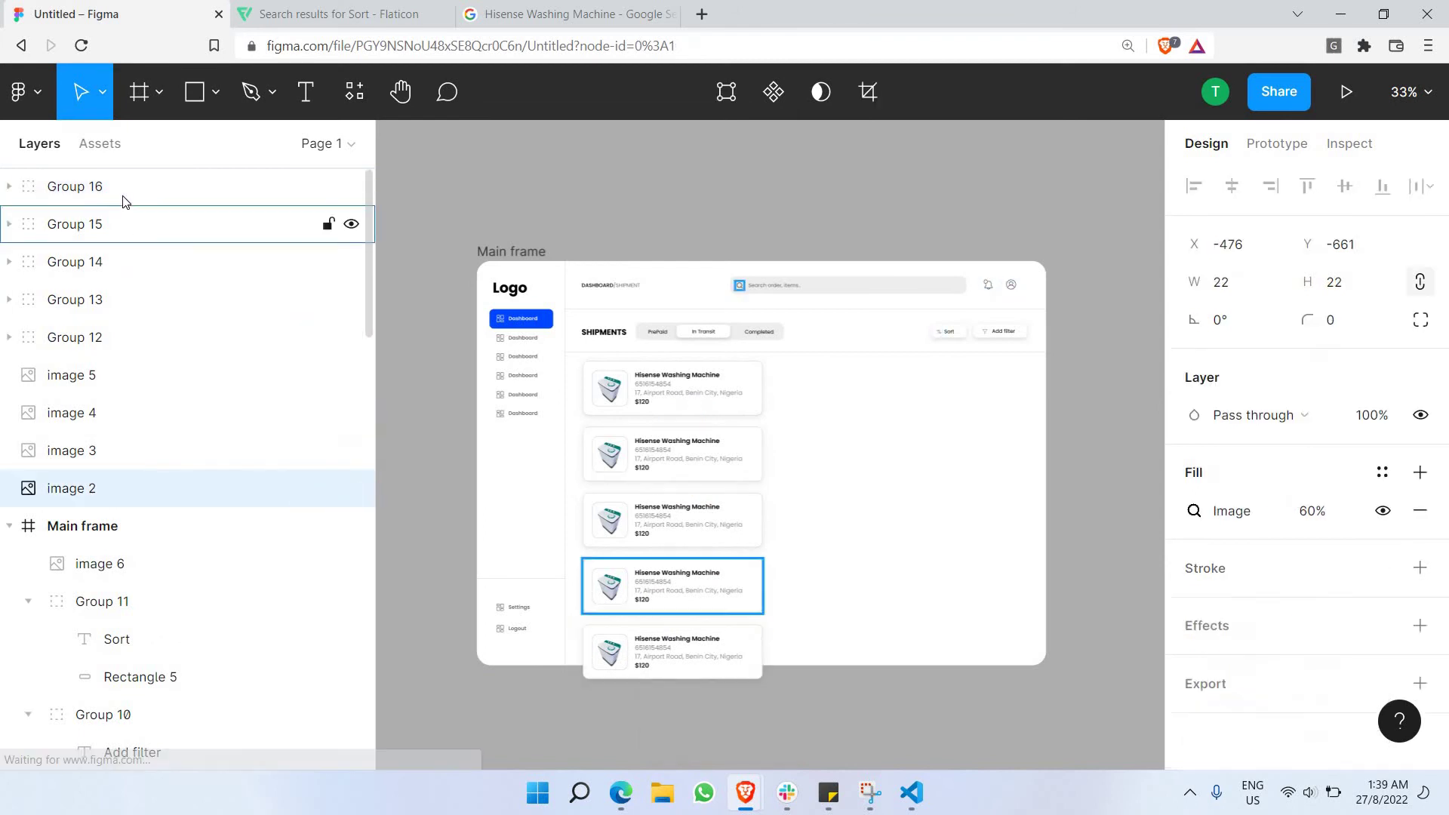
shift+click(122, 196)
drag(123, 197, 147, 536)
click(542, 737)
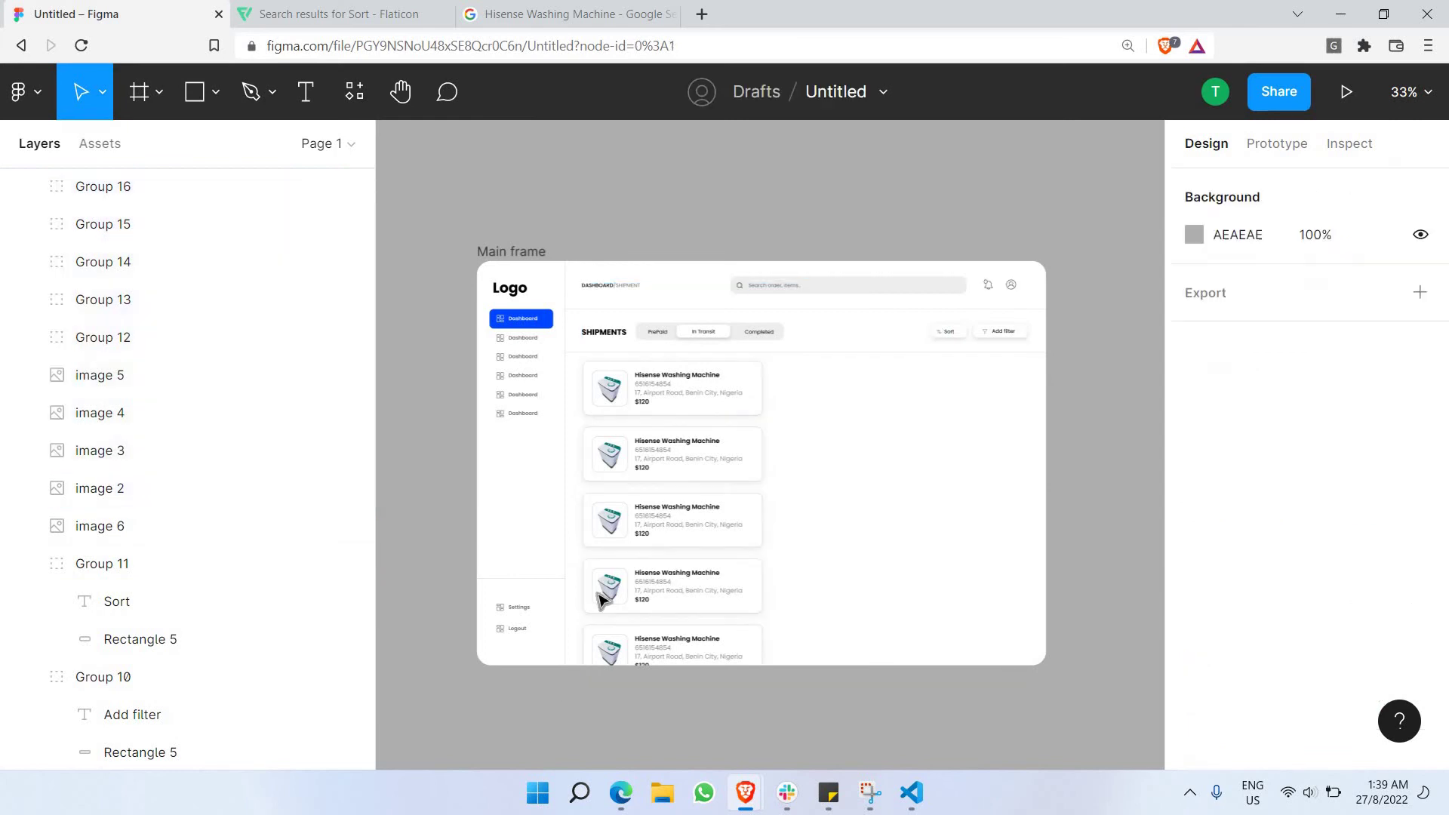
scroll(638, 440, up, 3)
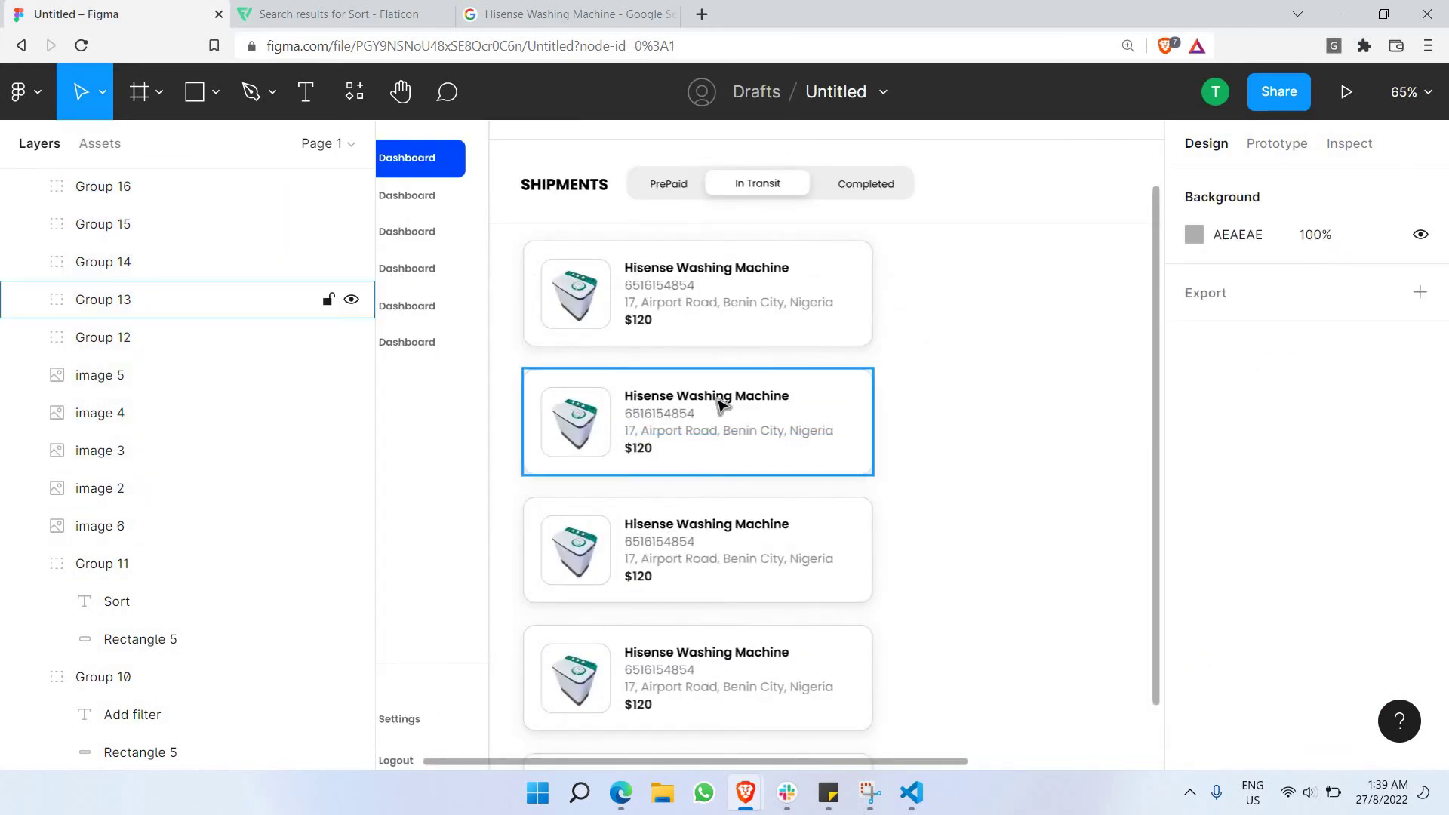
scroll(830, 362, down, 2)
scroll(945, 413, right, 3)
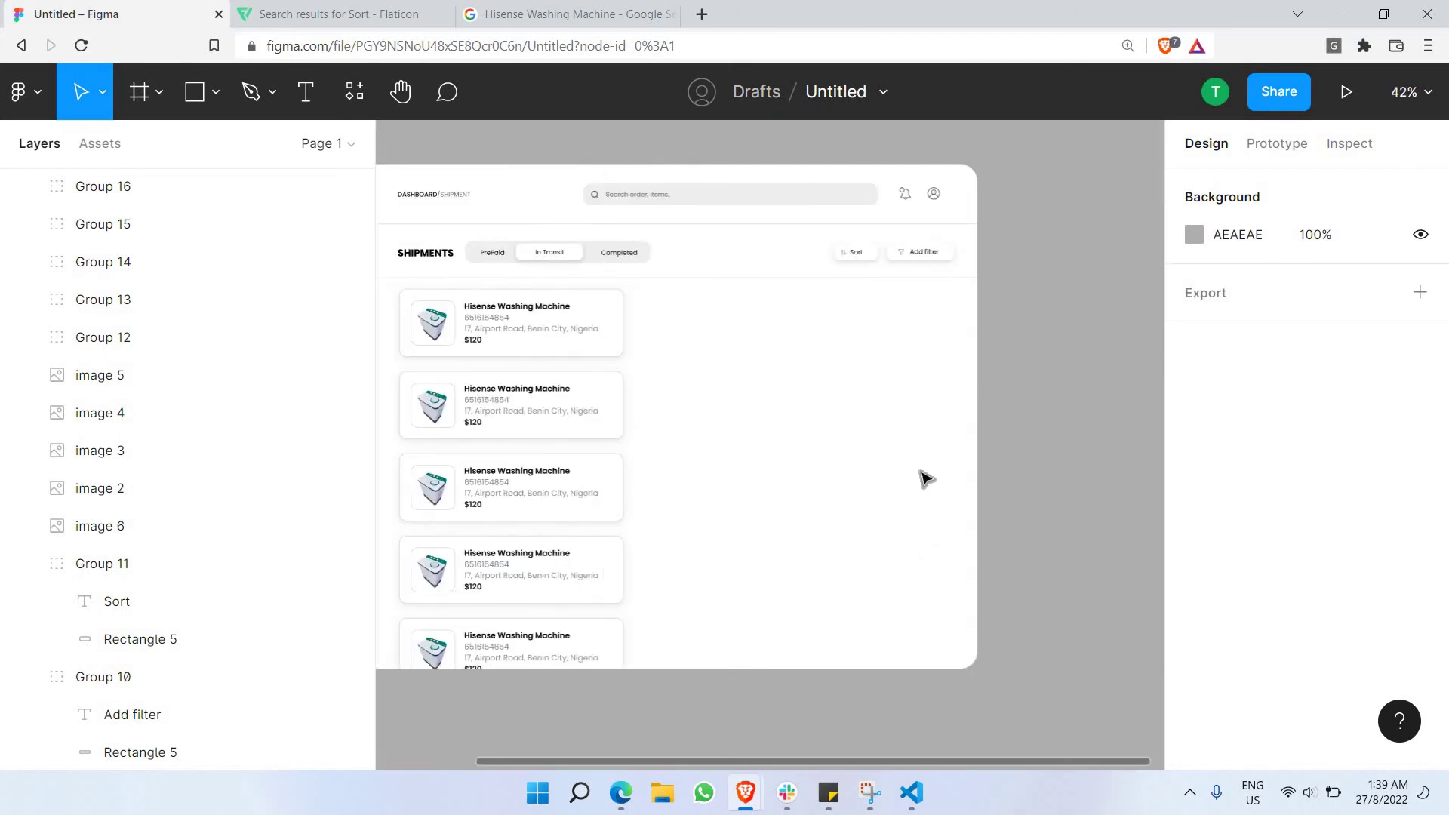
click(154, 89)
Draw Frame 1, about 658×735, right of the cards with corner radius 35.
click(154, 89)
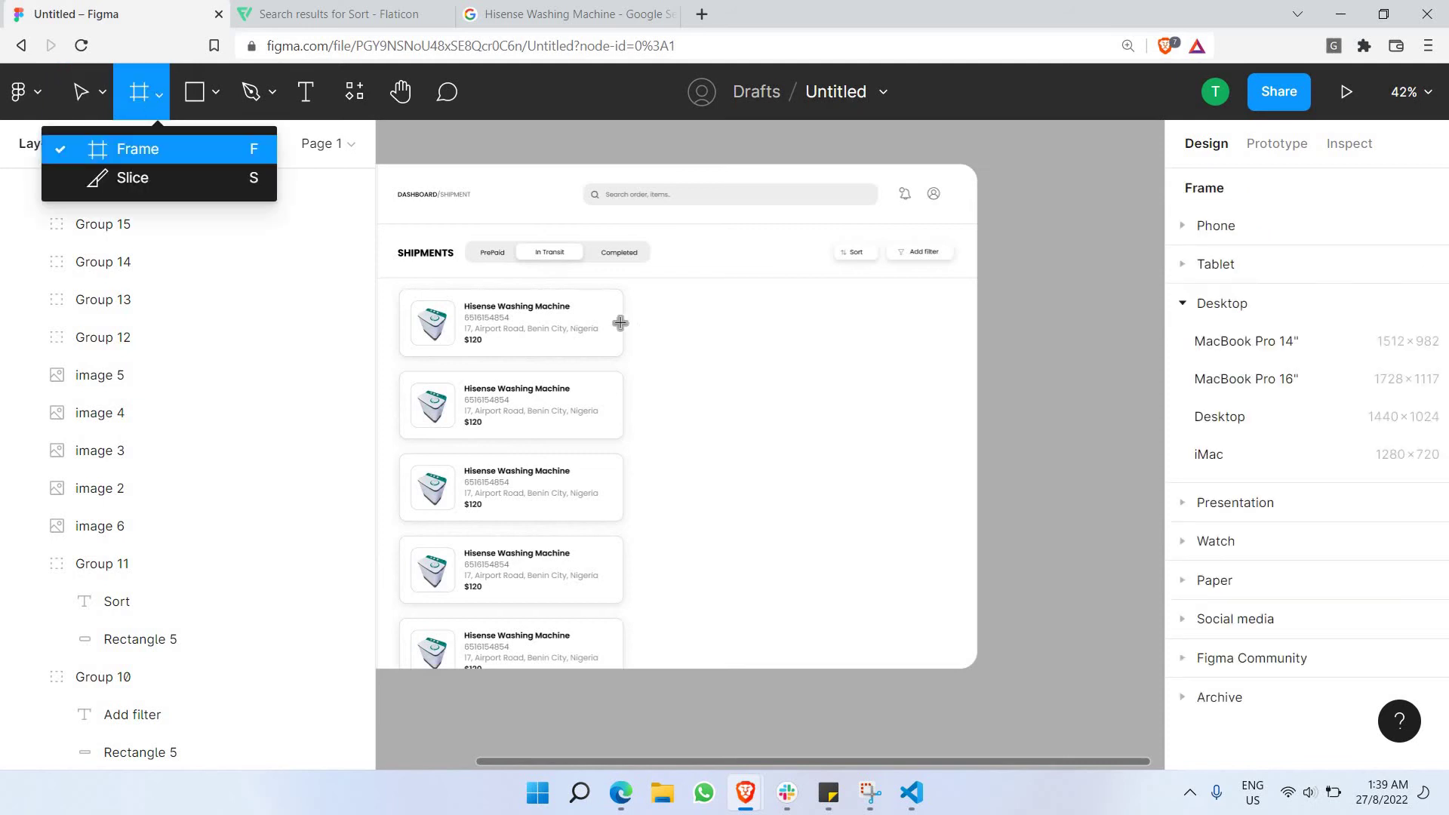
click(637, 292)
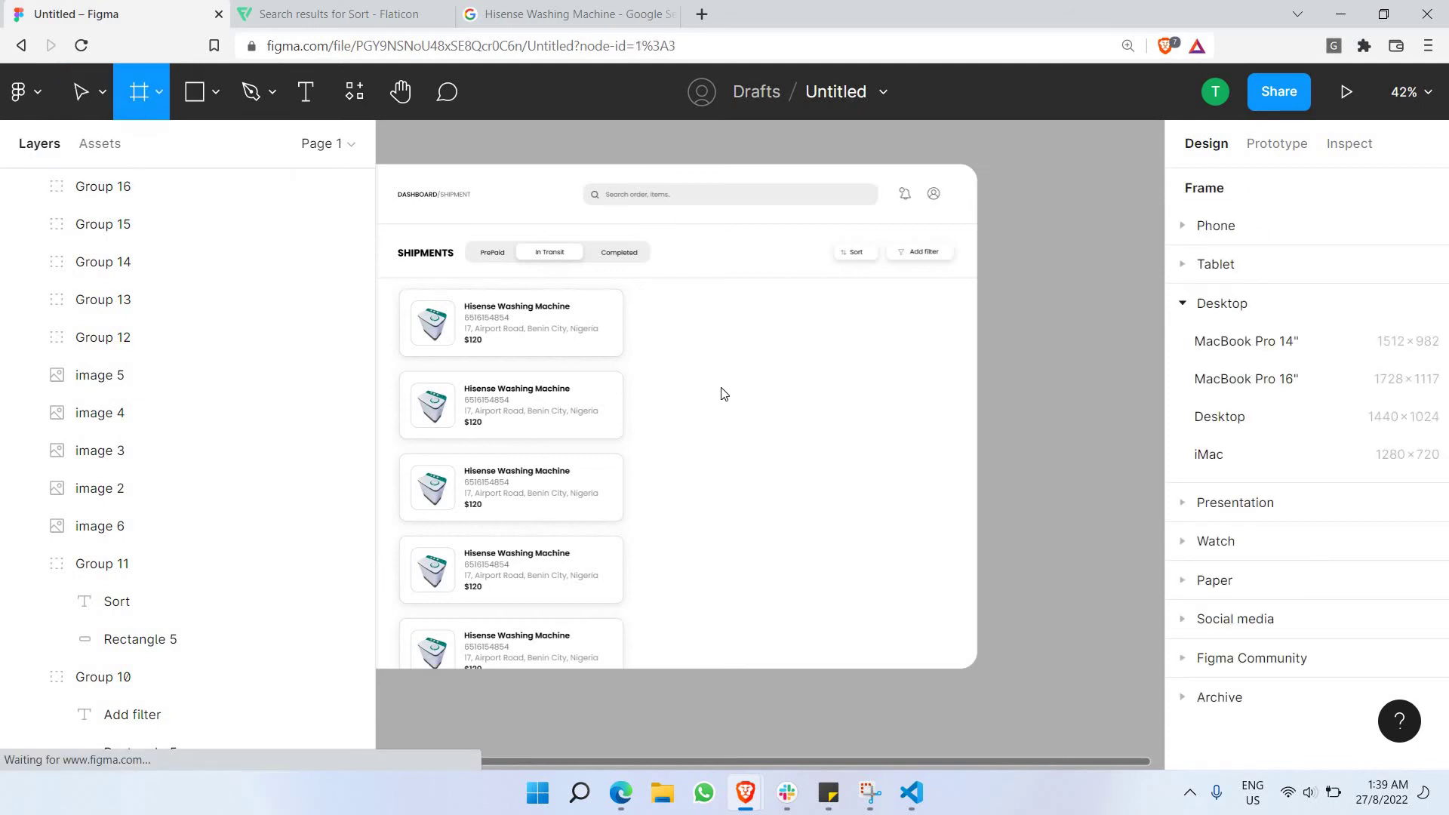
drag(635, 290, 942, 586)
drag(949, 636, 962, 660)
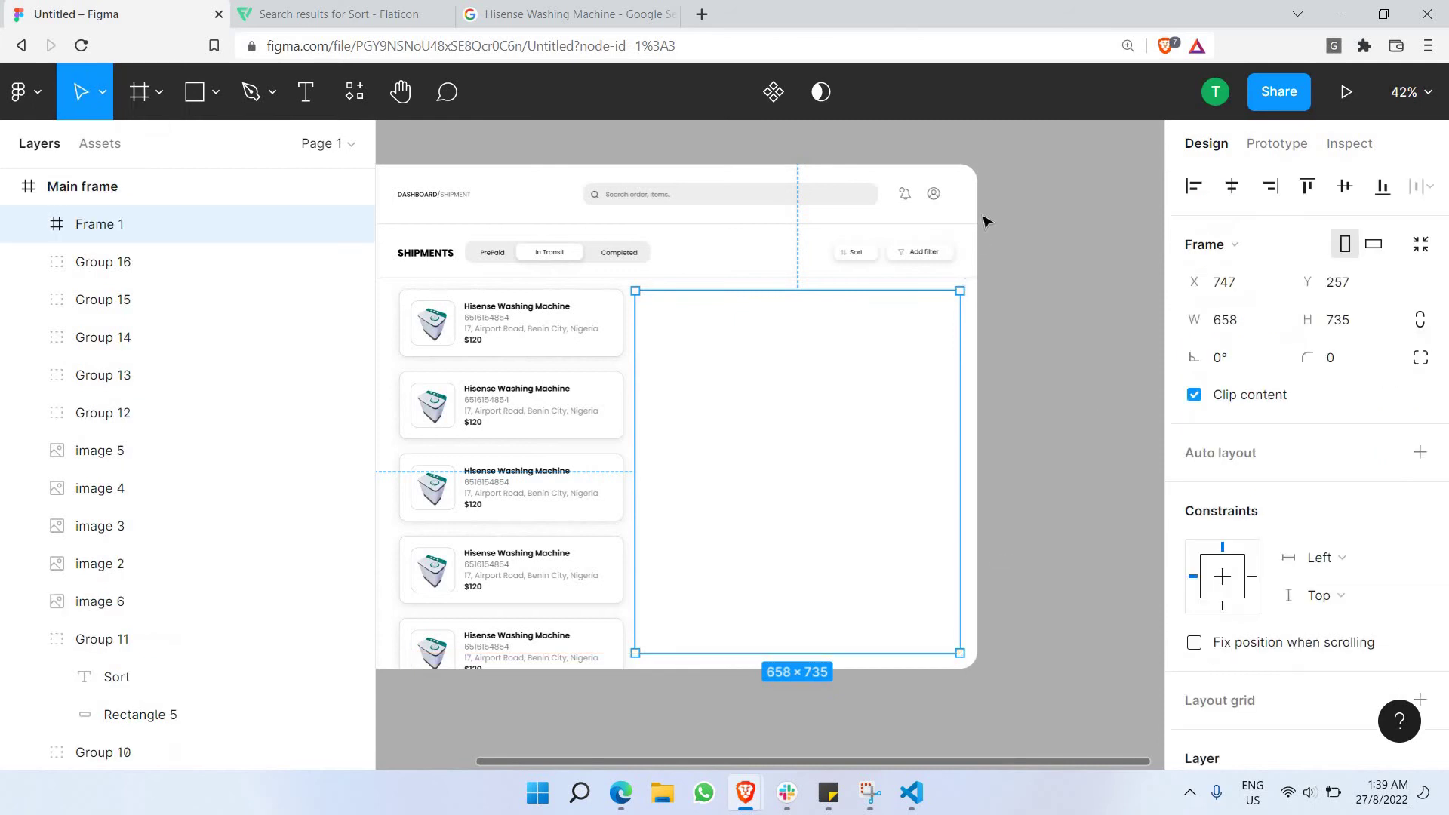
click(972, 189)
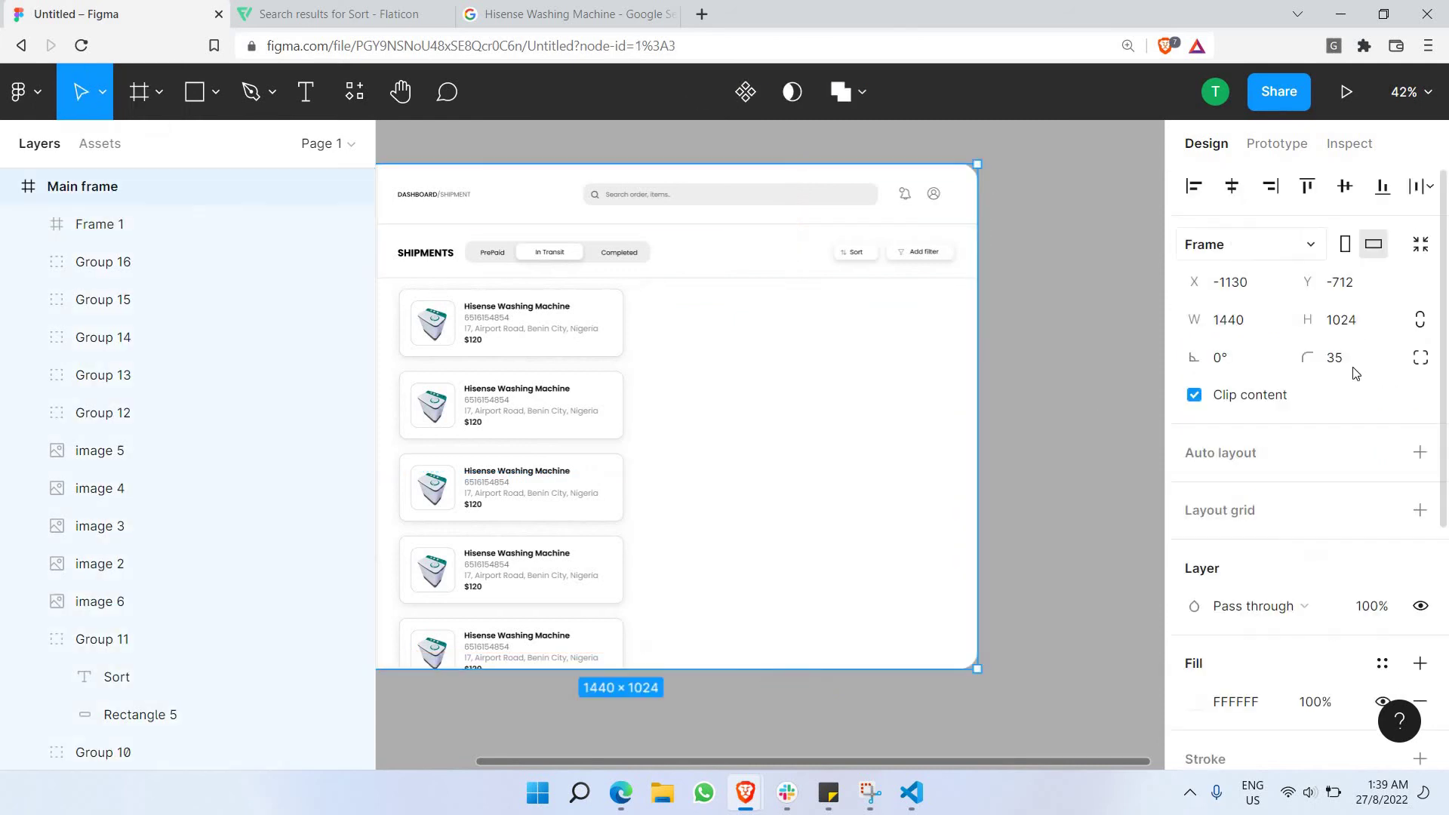
click(1352, 368)
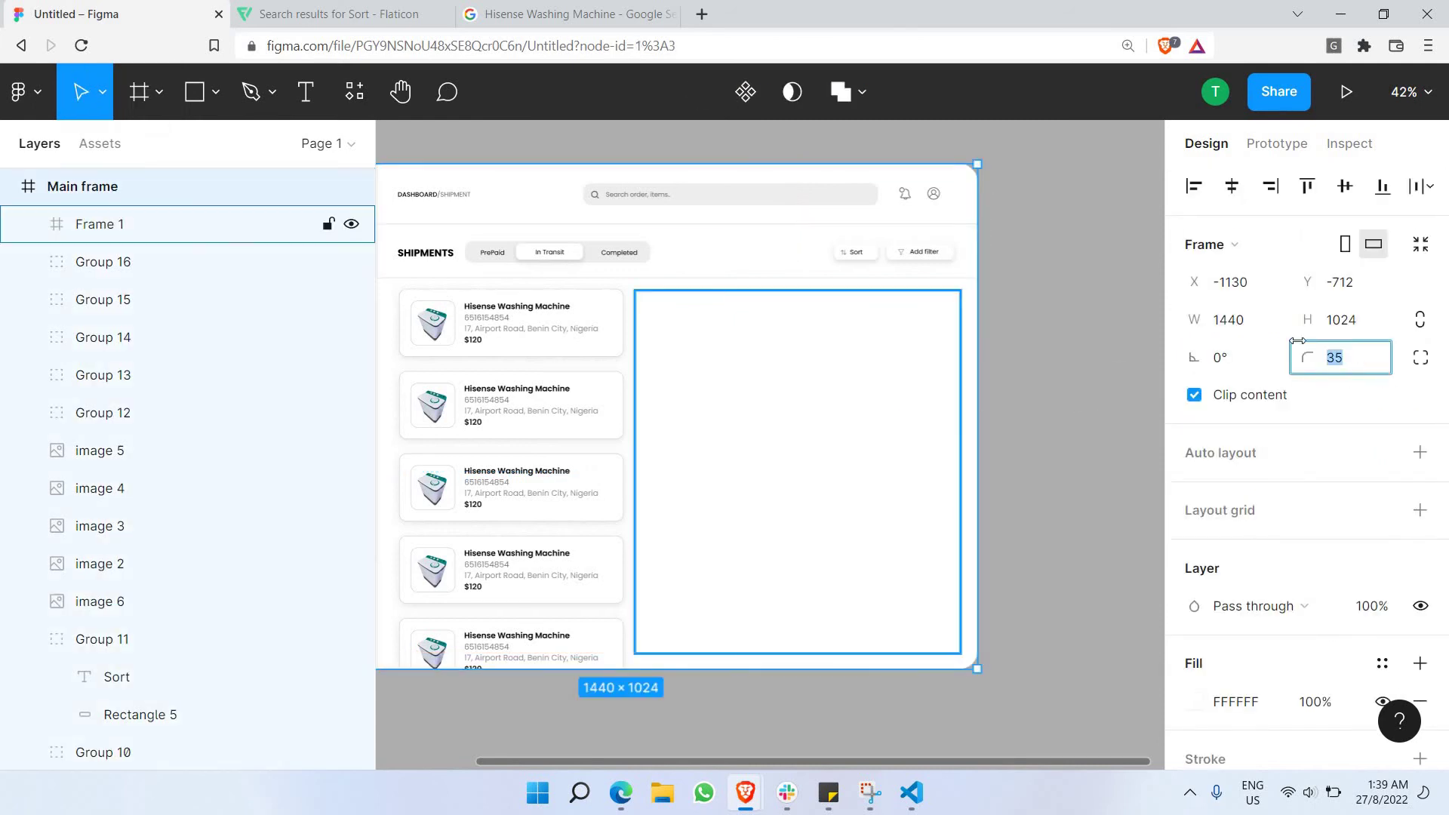
click(895, 419)
click(1355, 375)
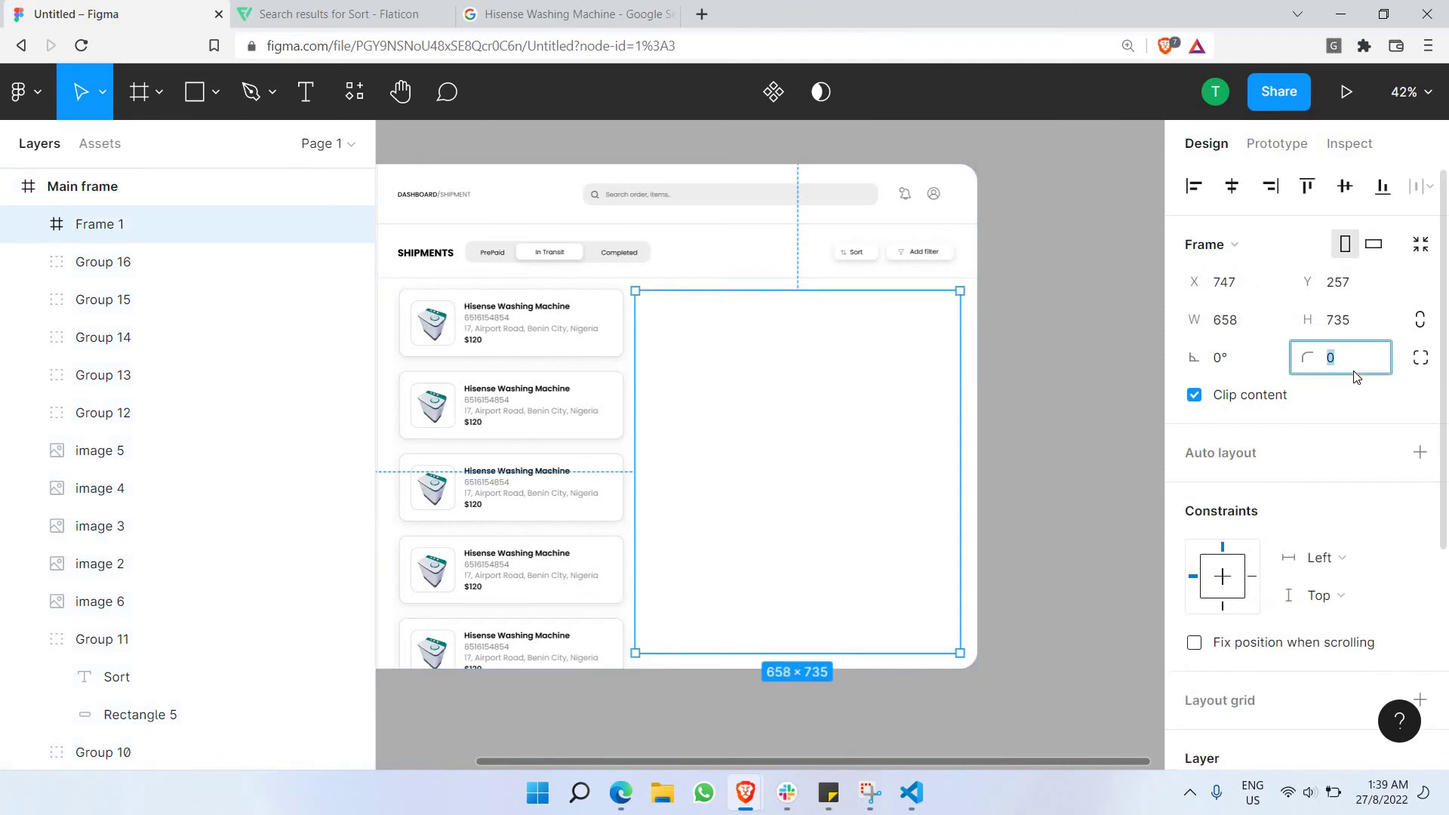
key(Return)
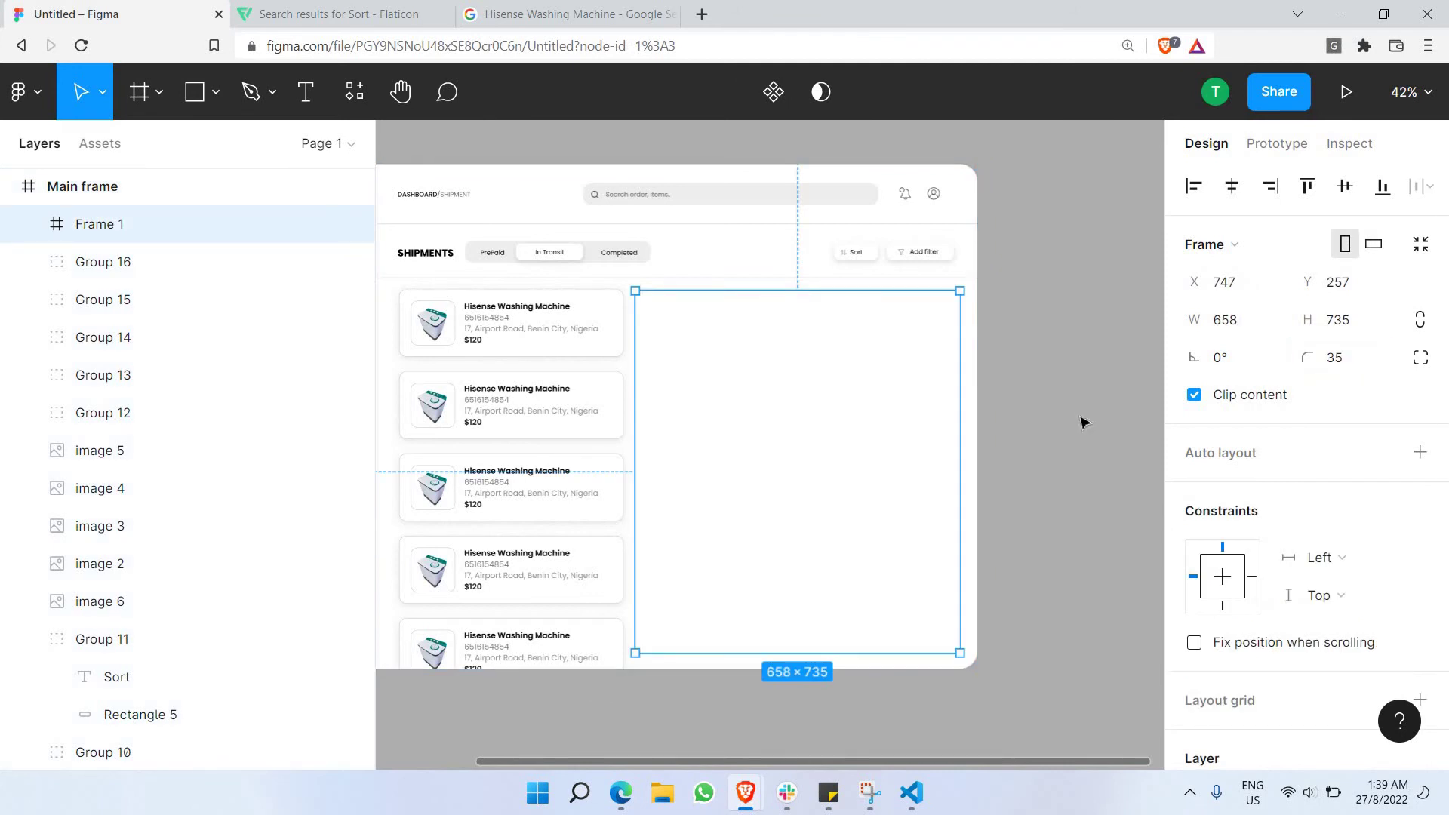
scroll(1230, 490, down, 5)
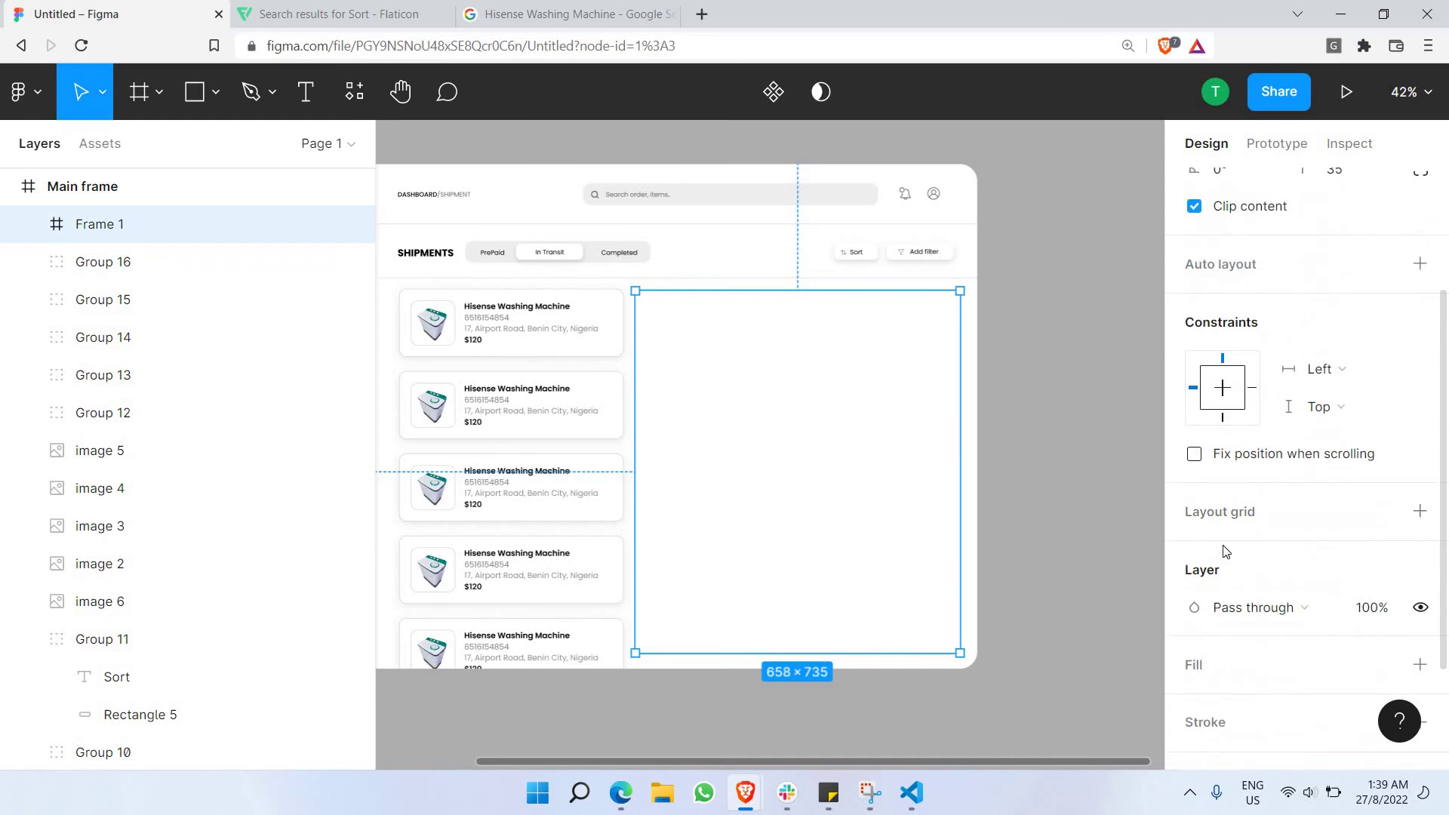
Add a light grey F2F2F2 fill to Frame 1.
click(1201, 509)
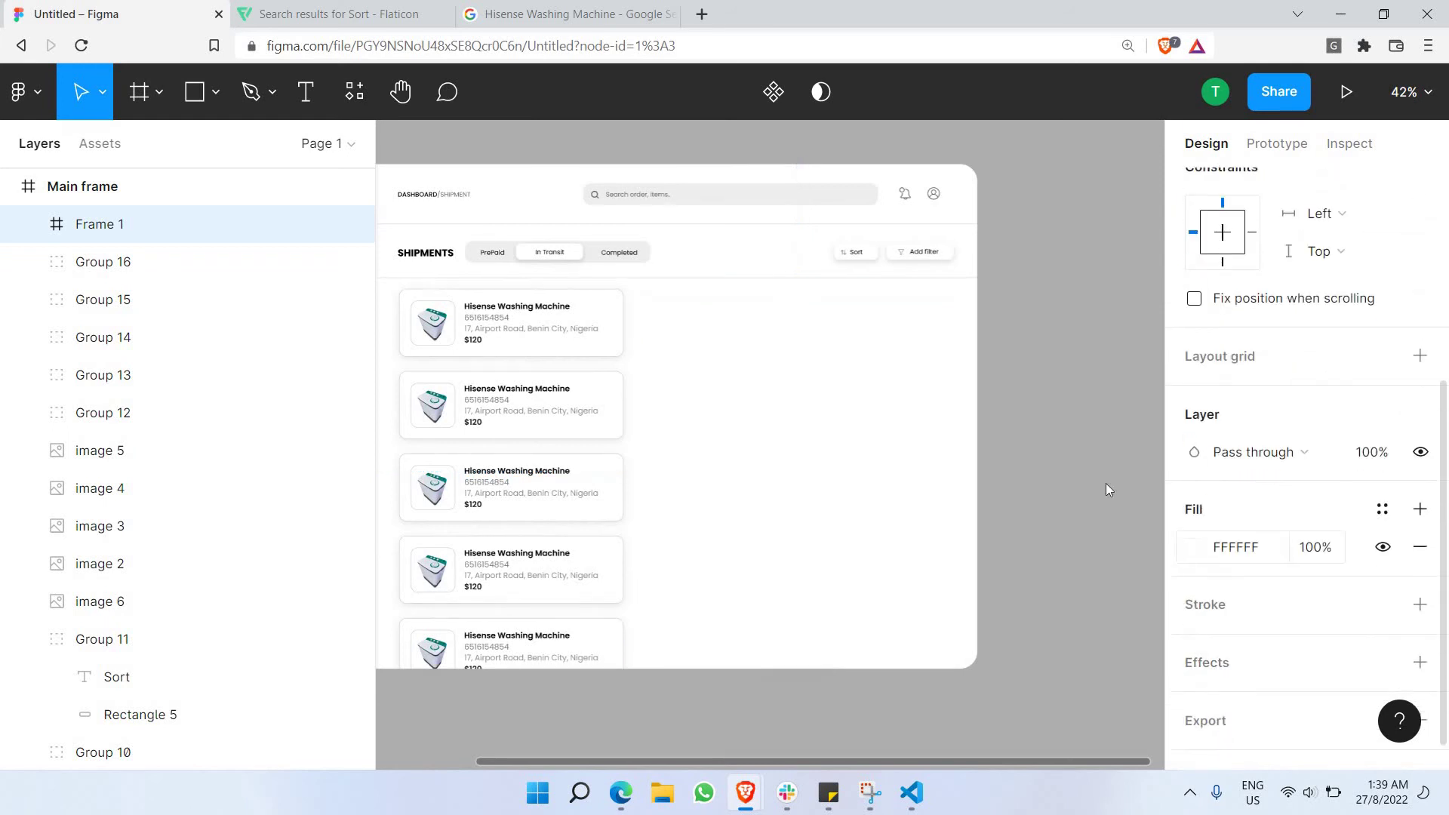
click(1191, 548)
drag(981, 296, 716, 195)
click(734, 155)
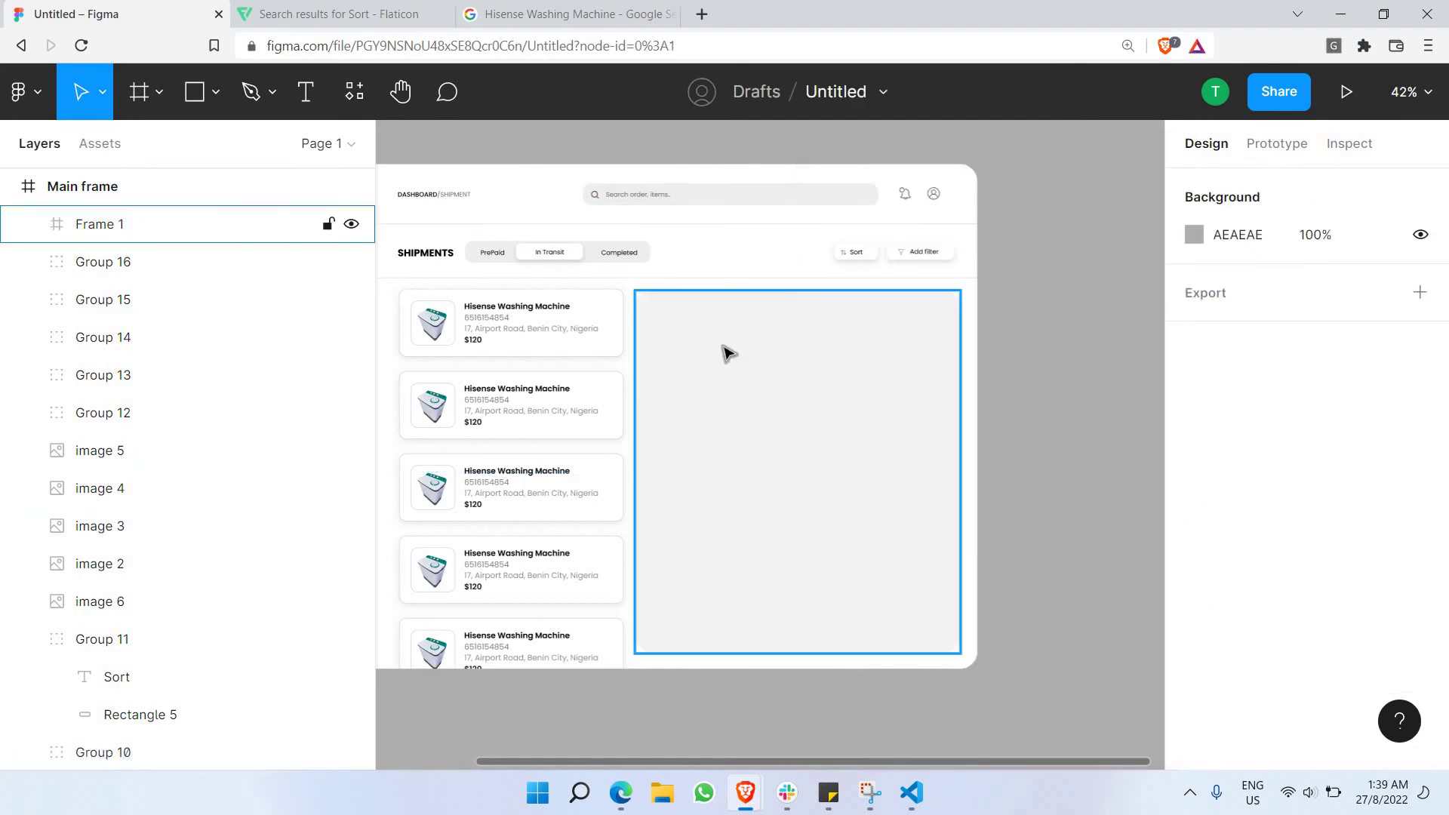
scroll(702, 432, left, 3)
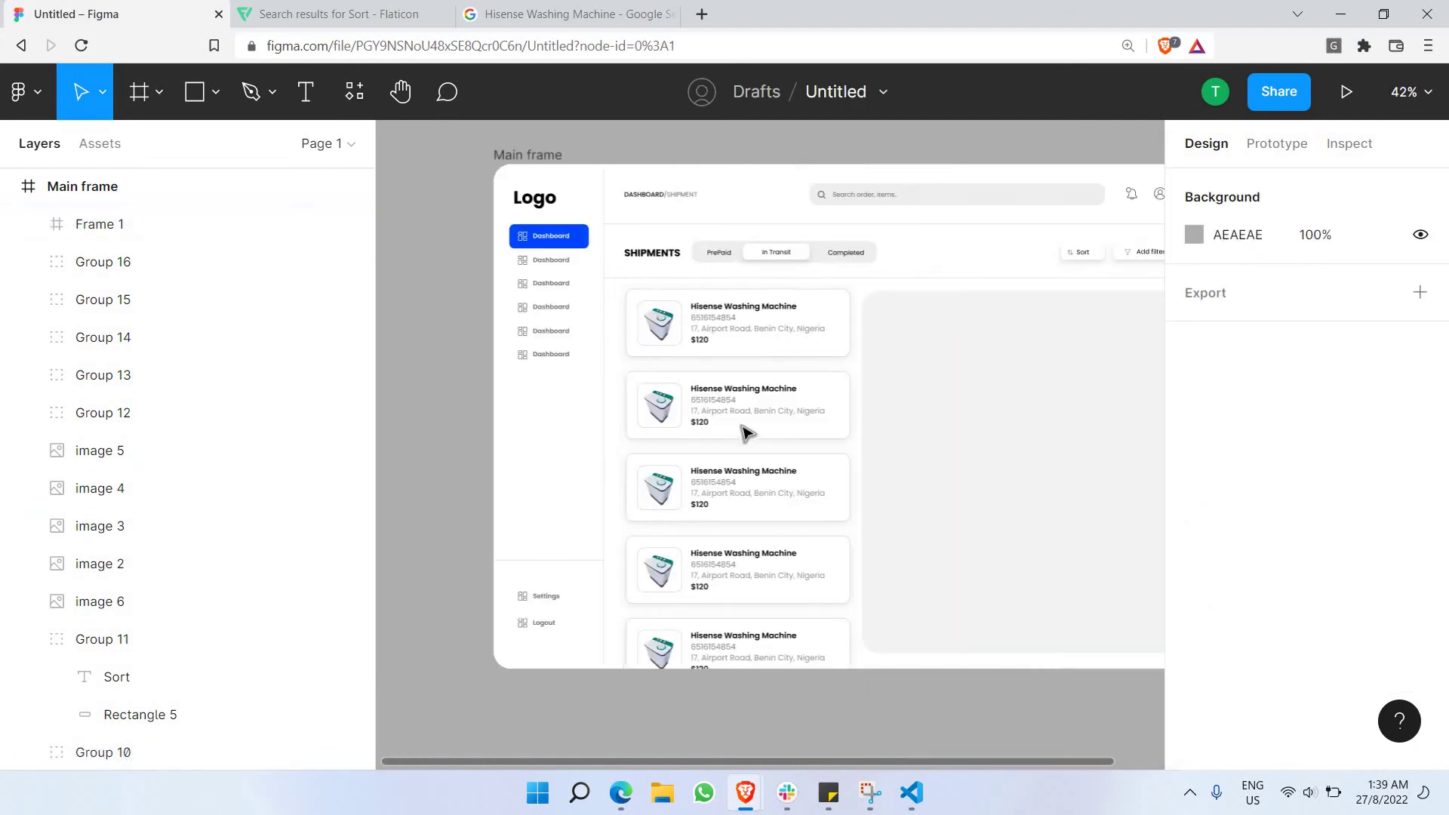
scroll(755, 419, right, 2)
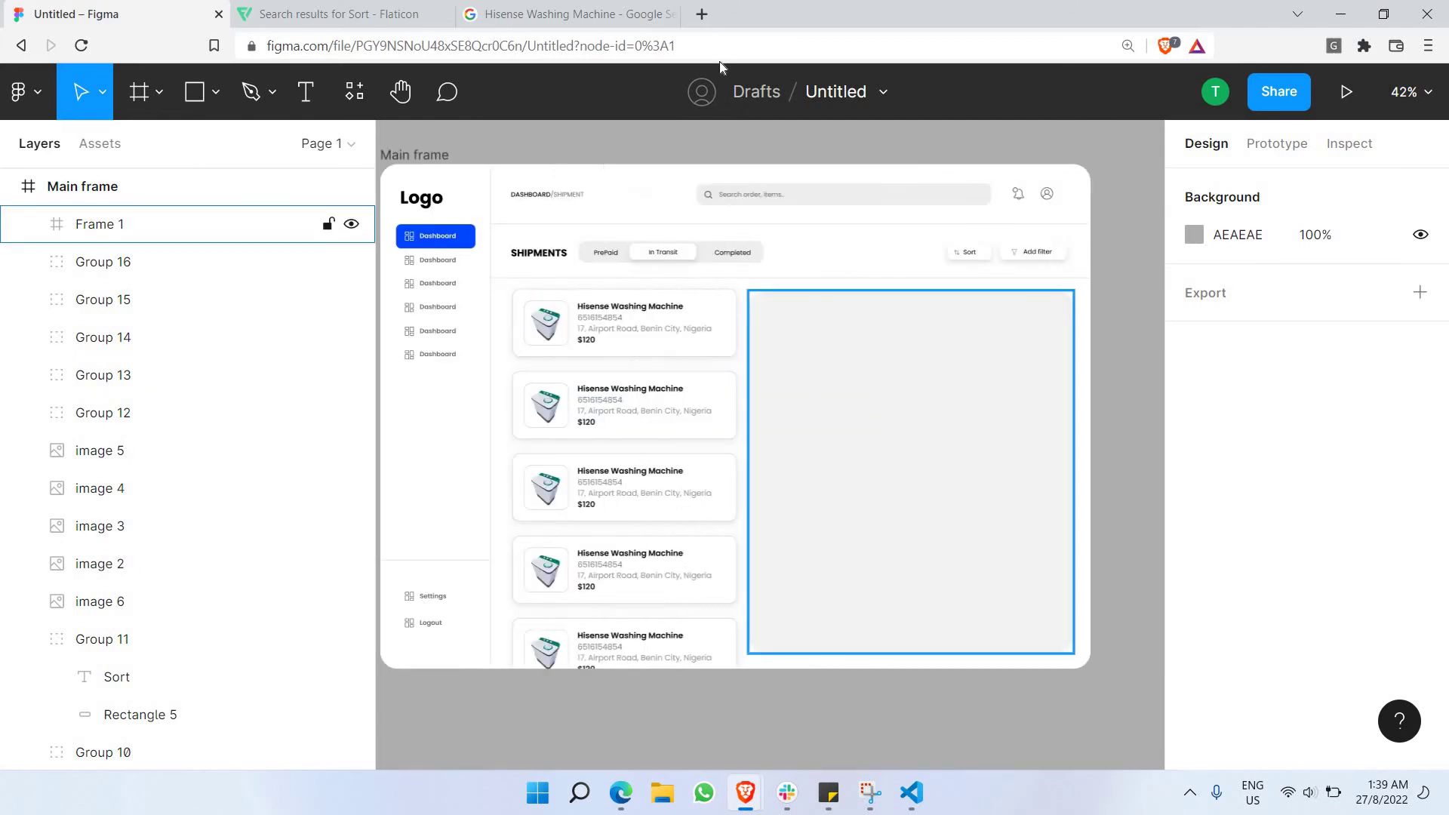
Search images for 'realtime product tracker map' in a new tab and preview the Dribbble tracking dashboard.
click(702, 15)
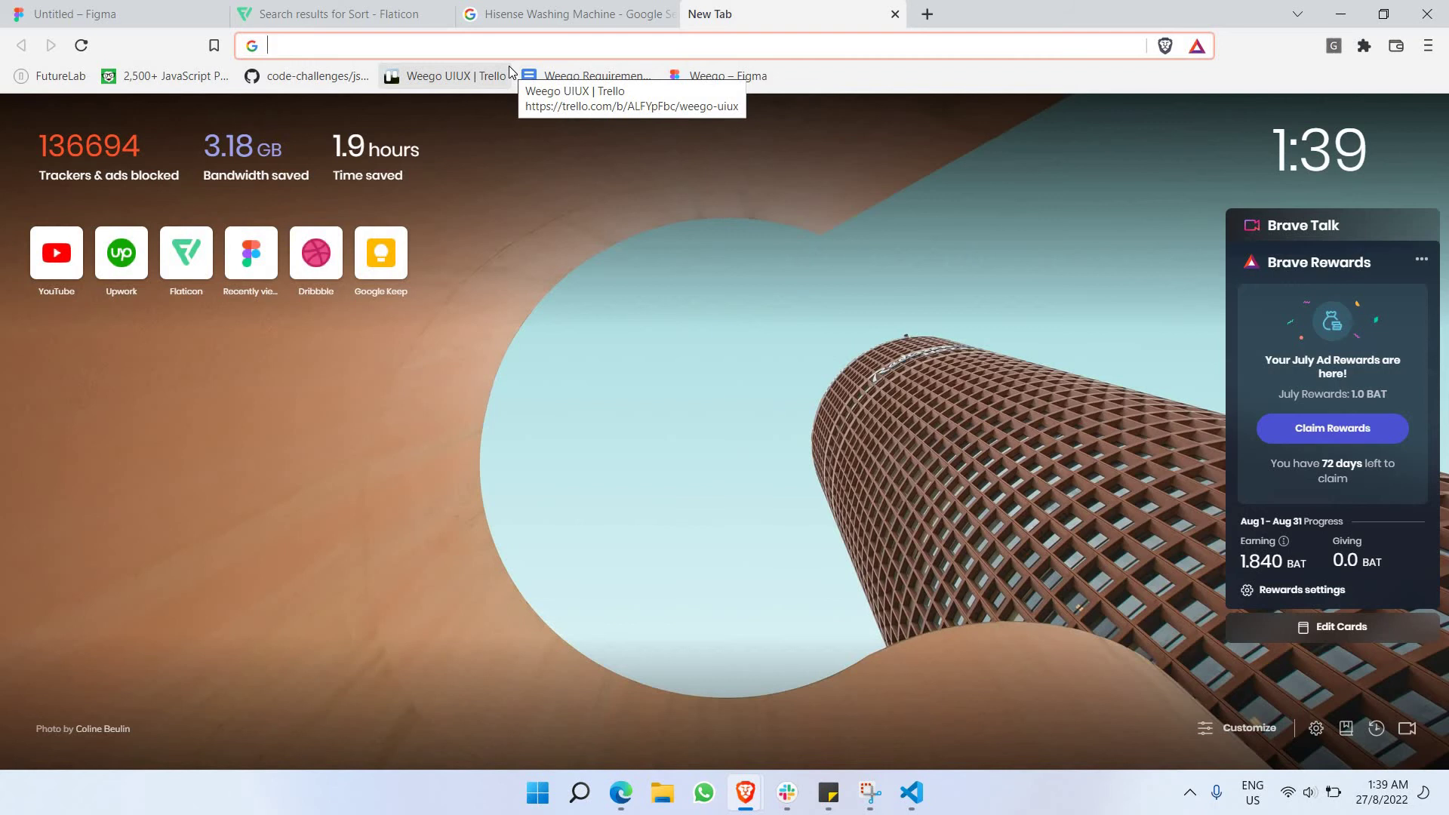
text(rea)
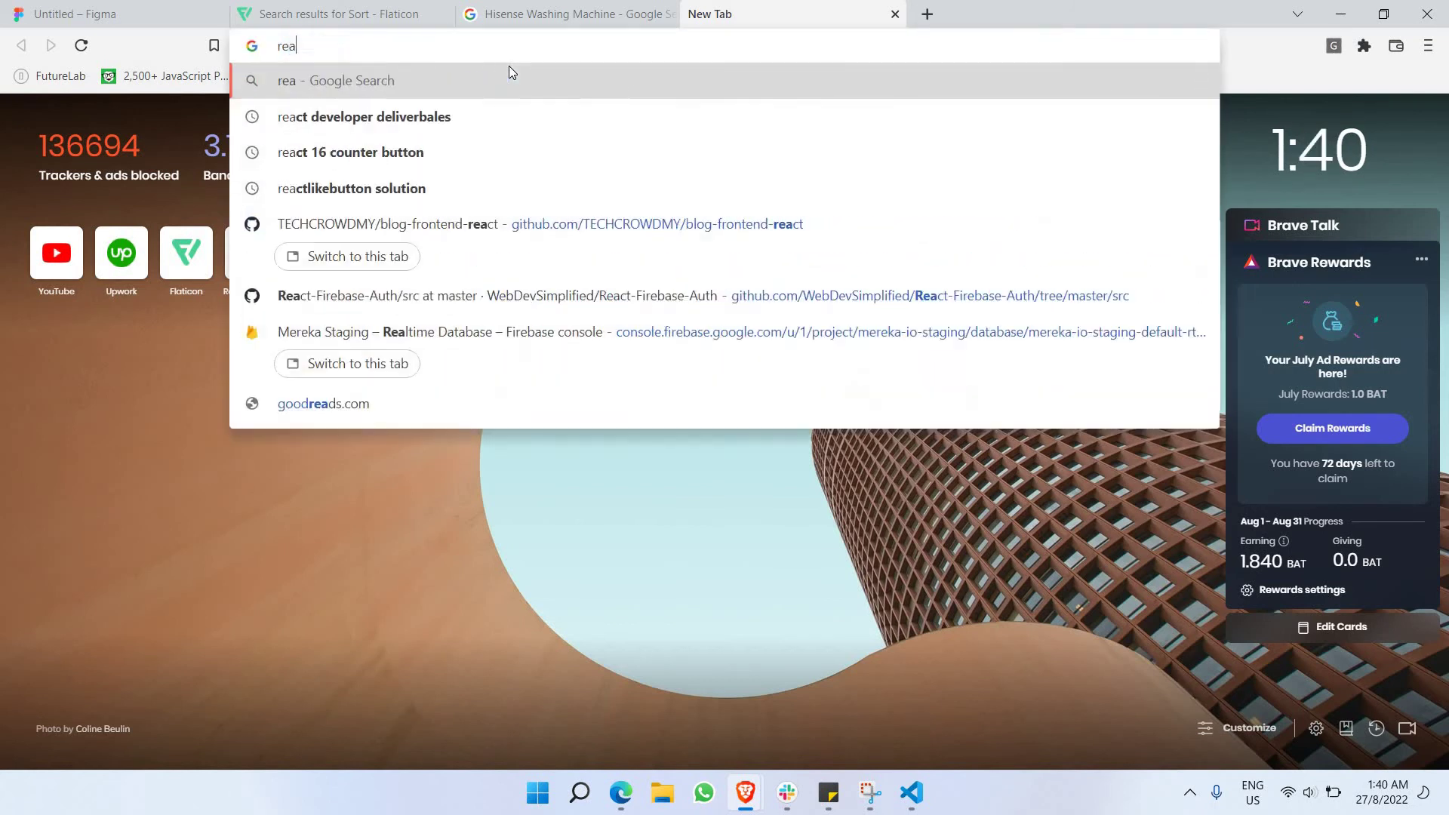
text(ltime )
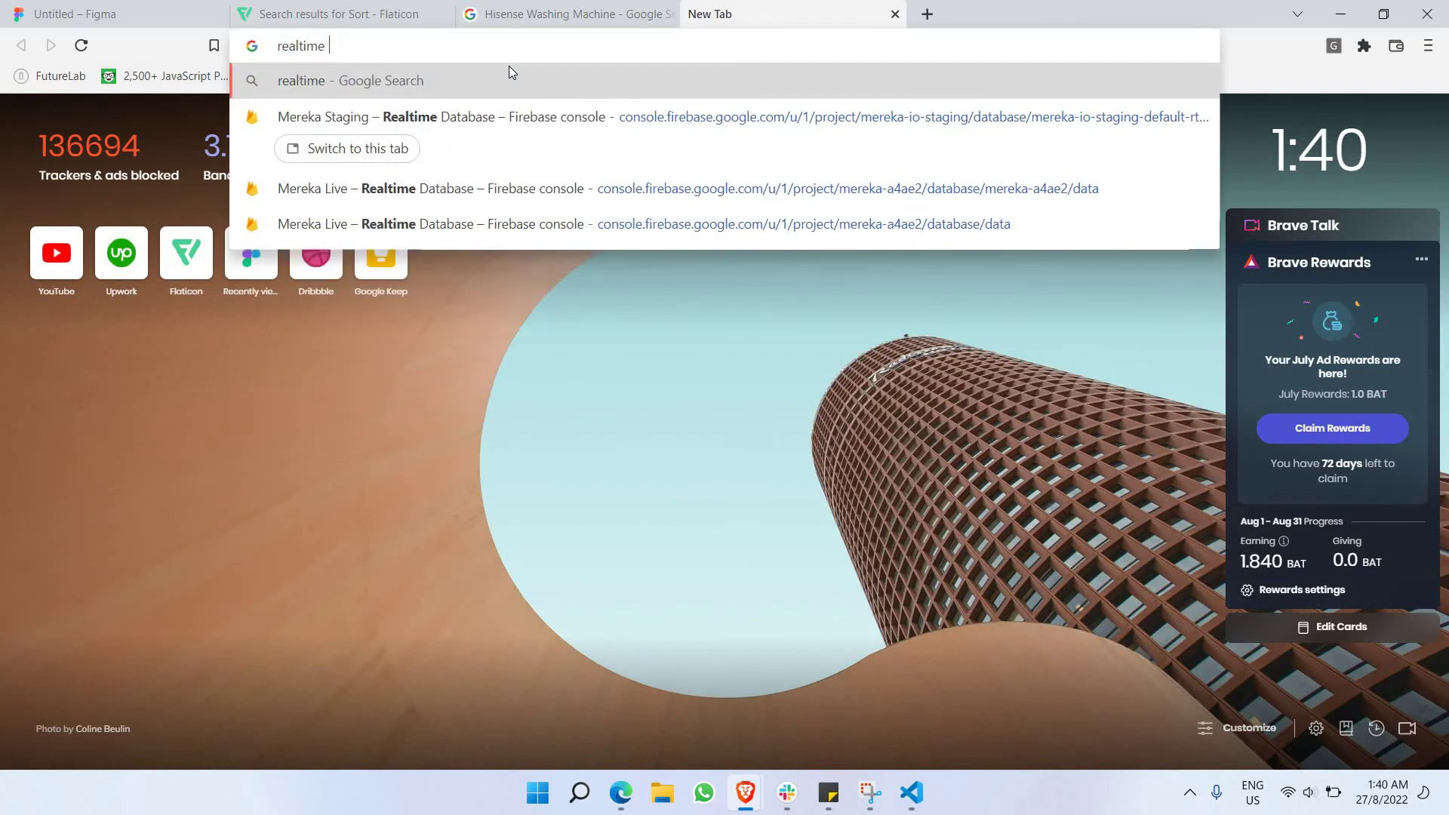
text(product)
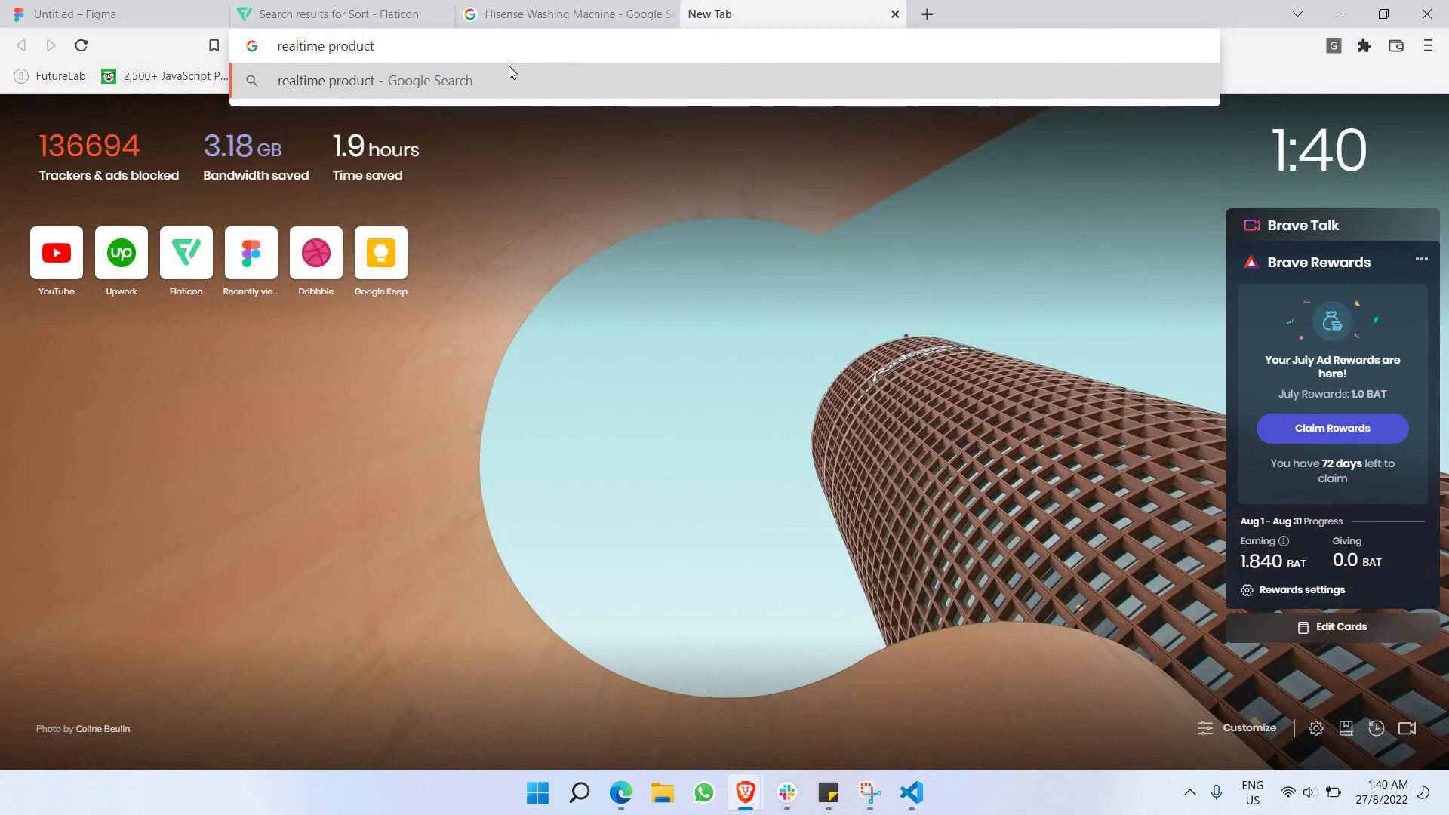
text( tracker map)
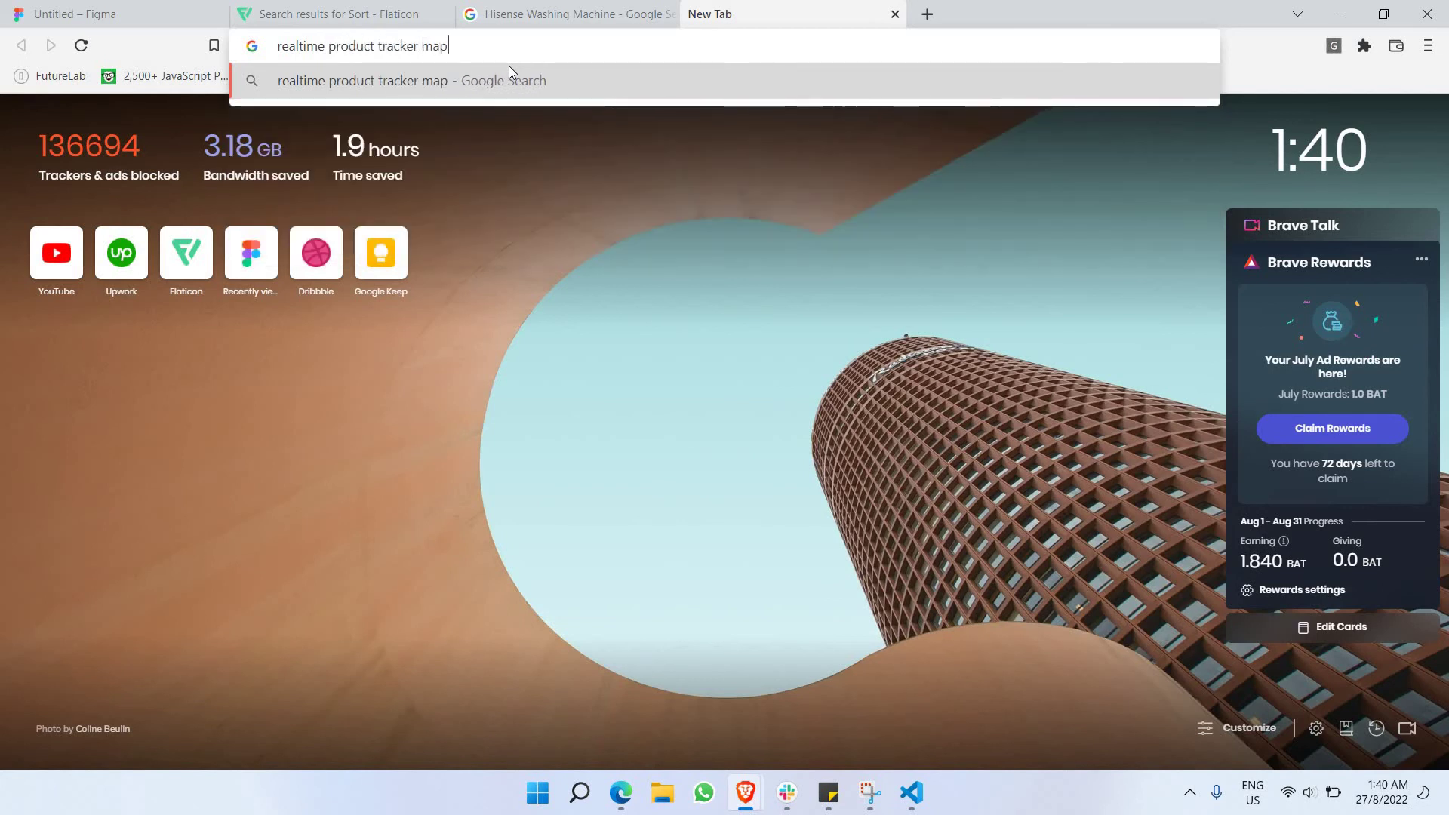
key(Return)
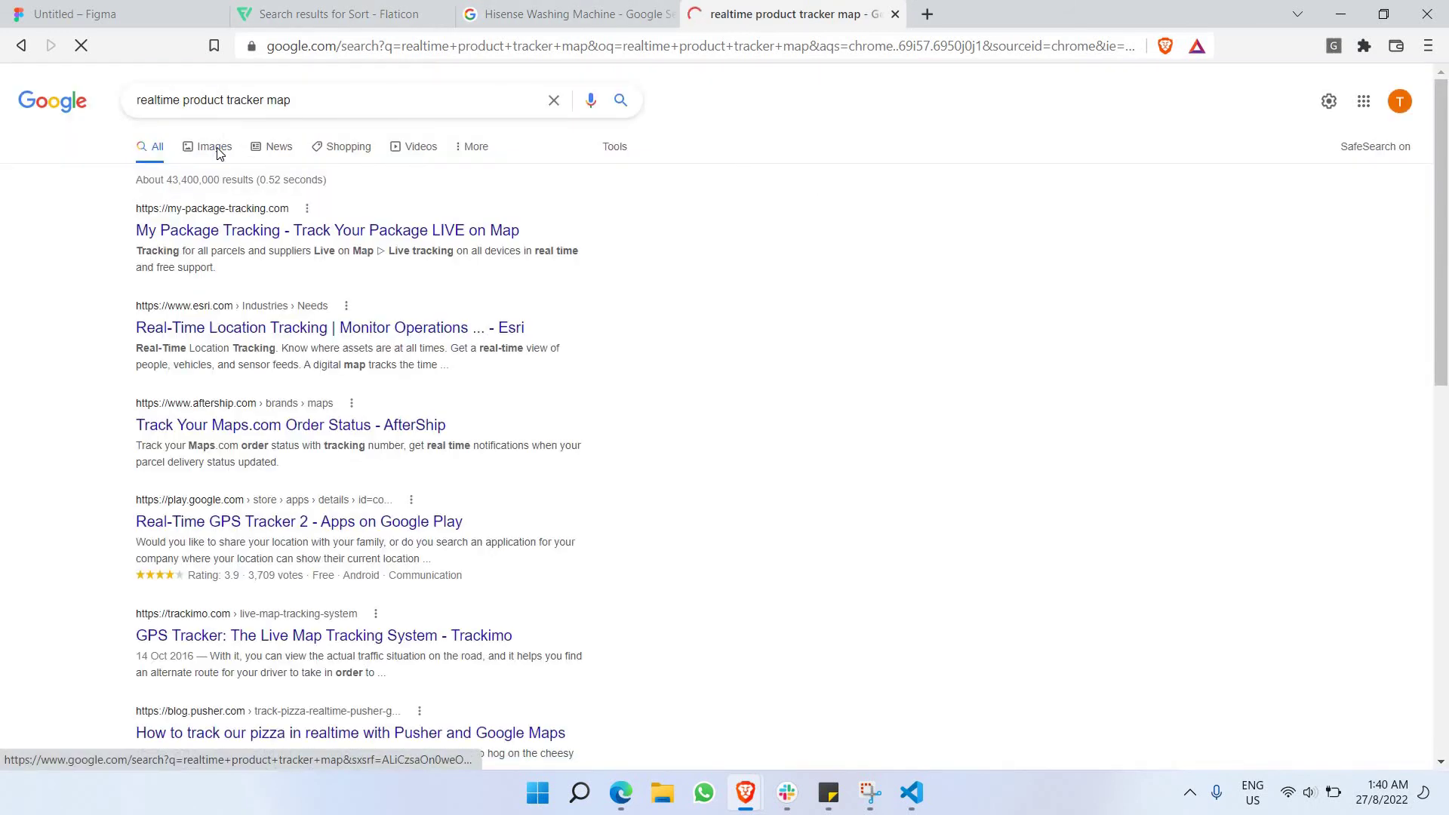
click(216, 150)
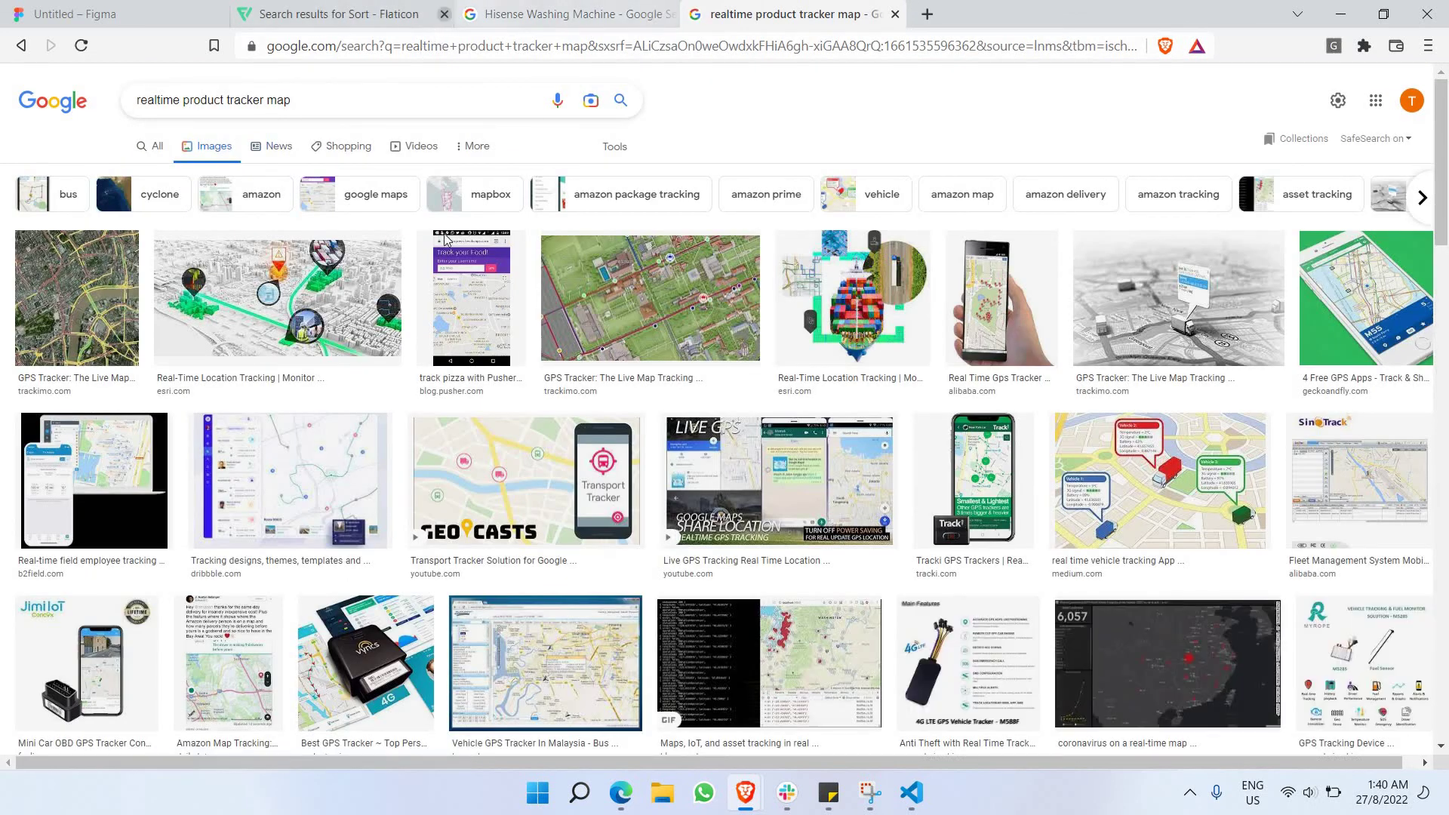
click(309, 443)
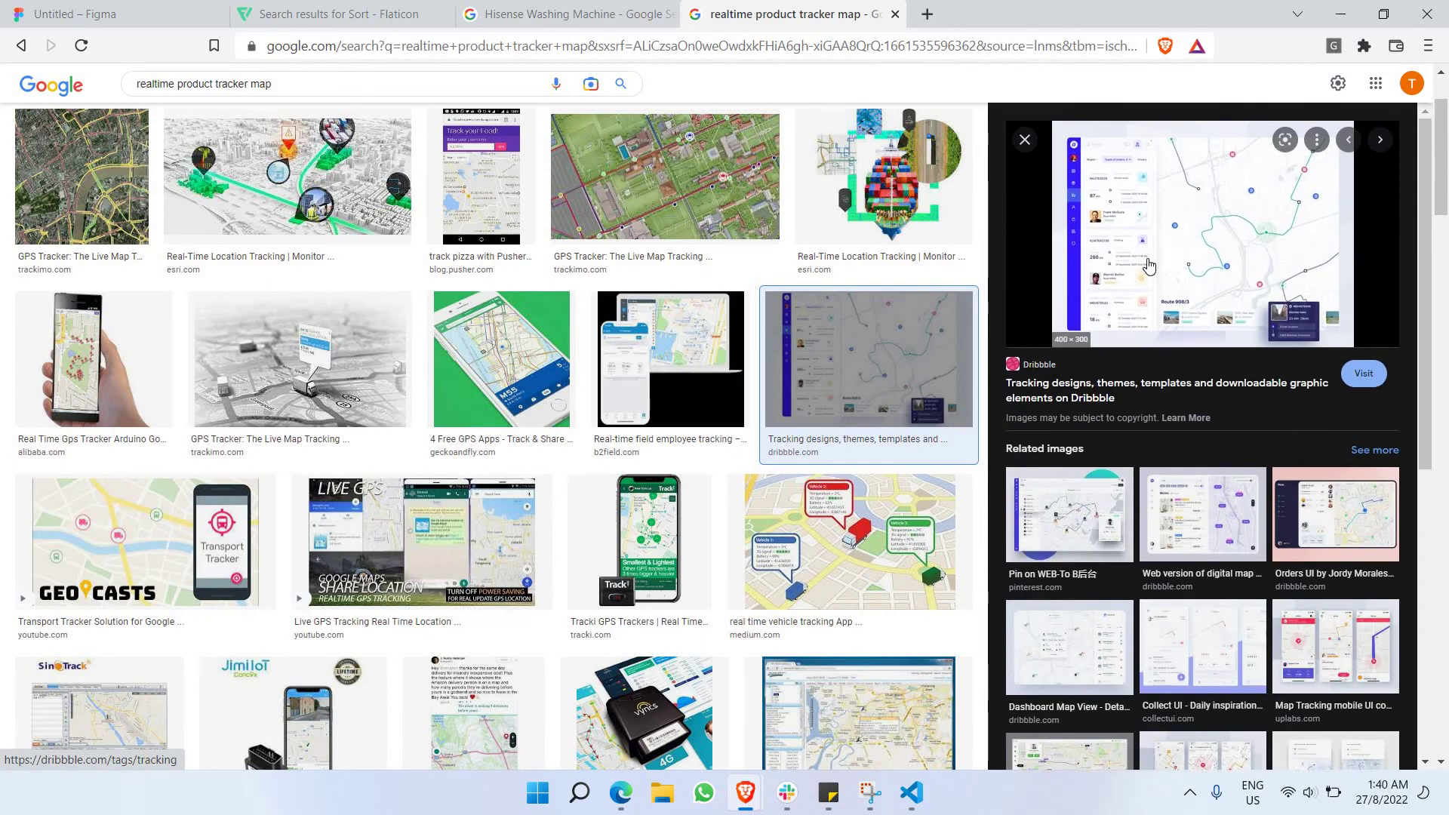
scroll(769, 344, down, 6)
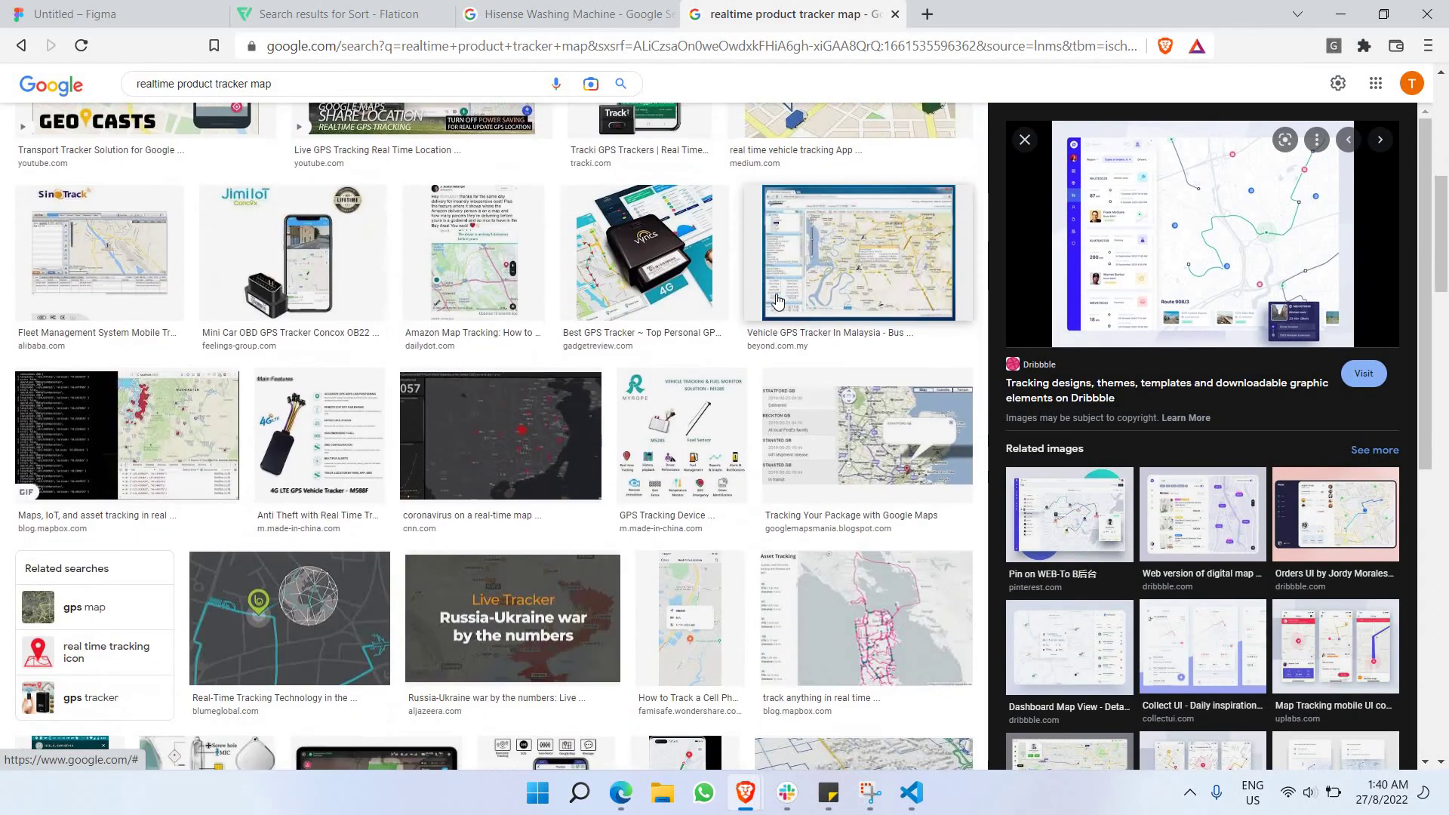
scroll(762, 306, down, 10)
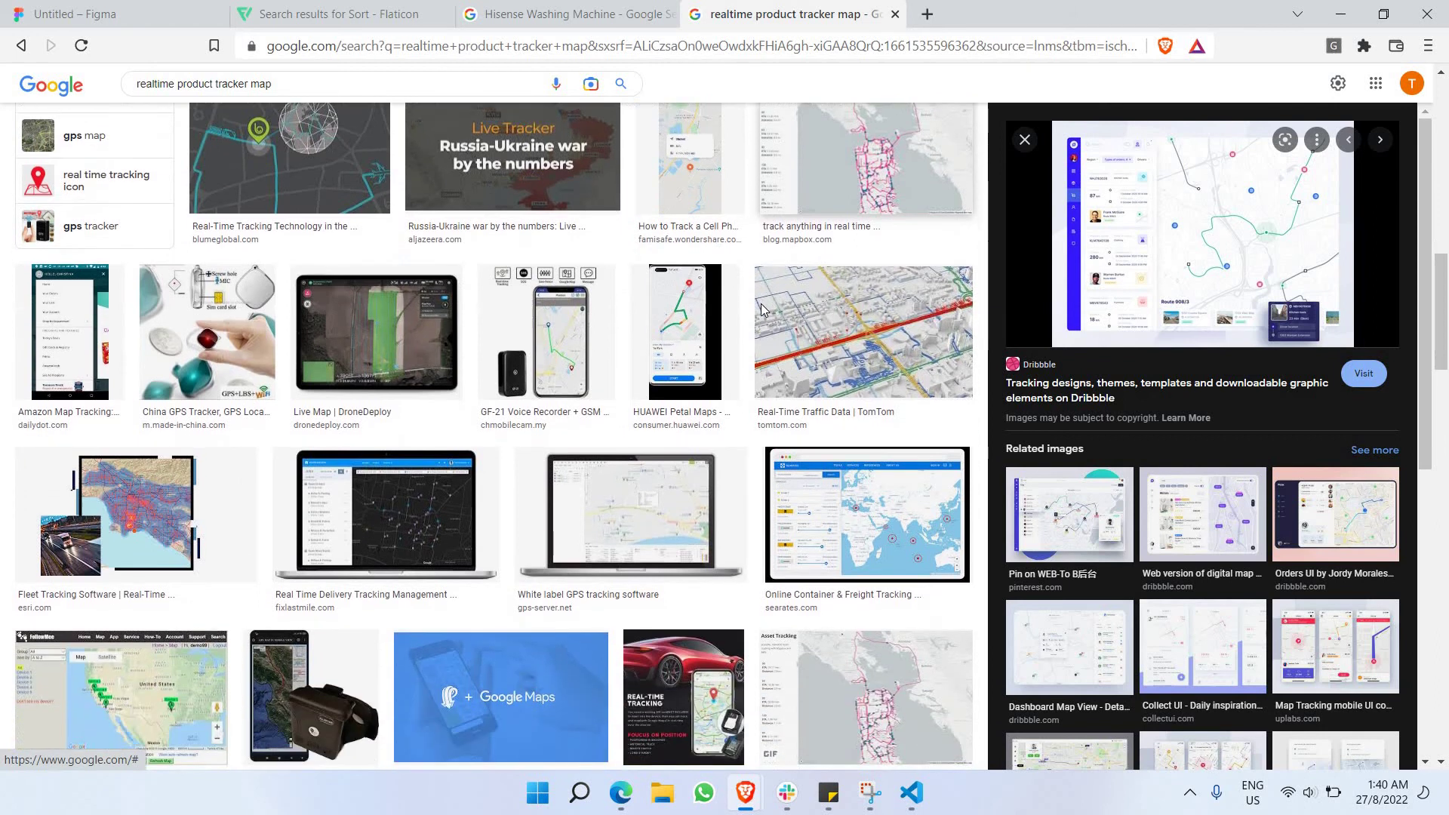
scroll(753, 316, down, 12)
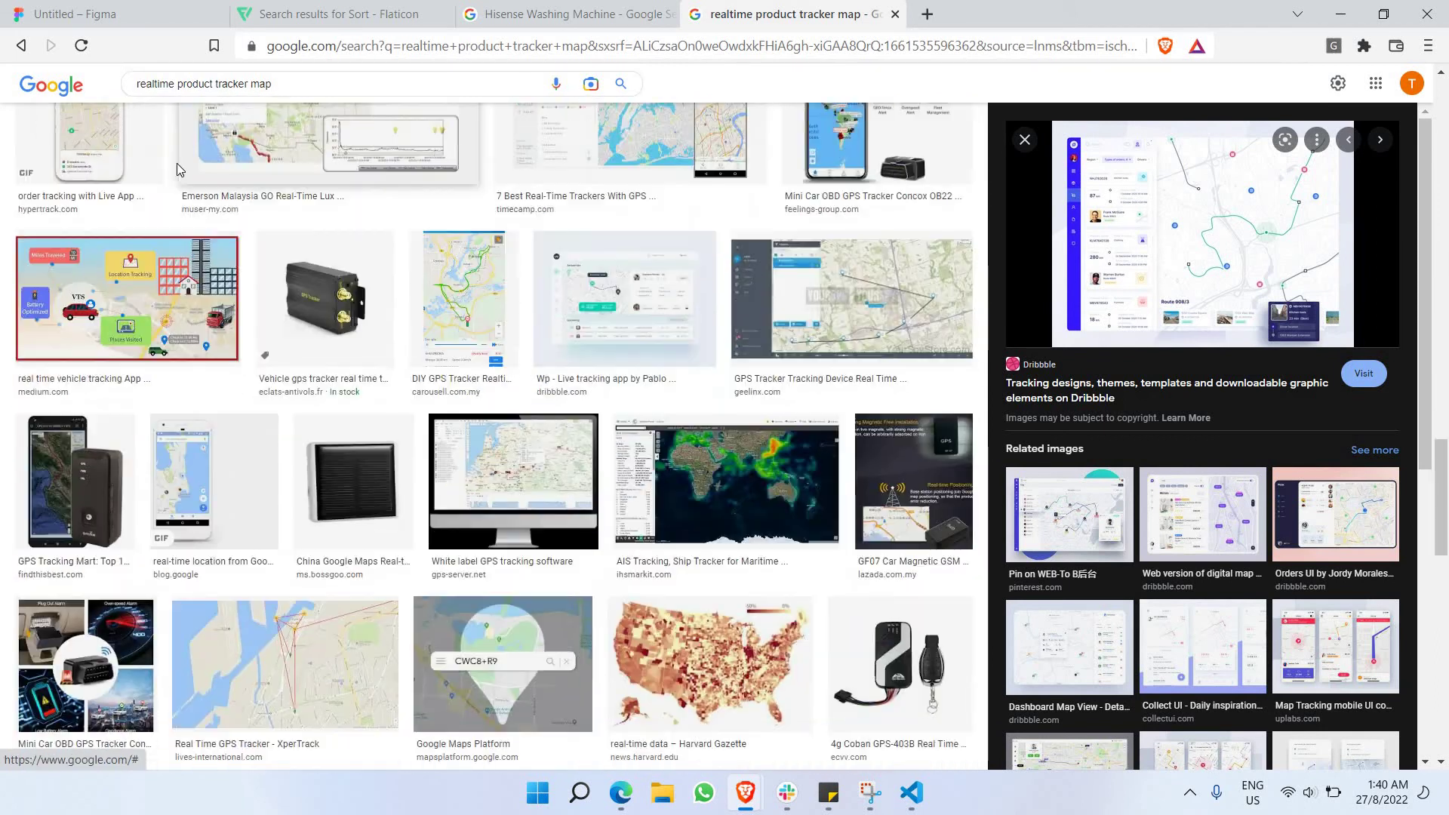
Revise the search to 'realtime shipping tracker map', then 'product shipping tracker map'.
double_click(195, 85)
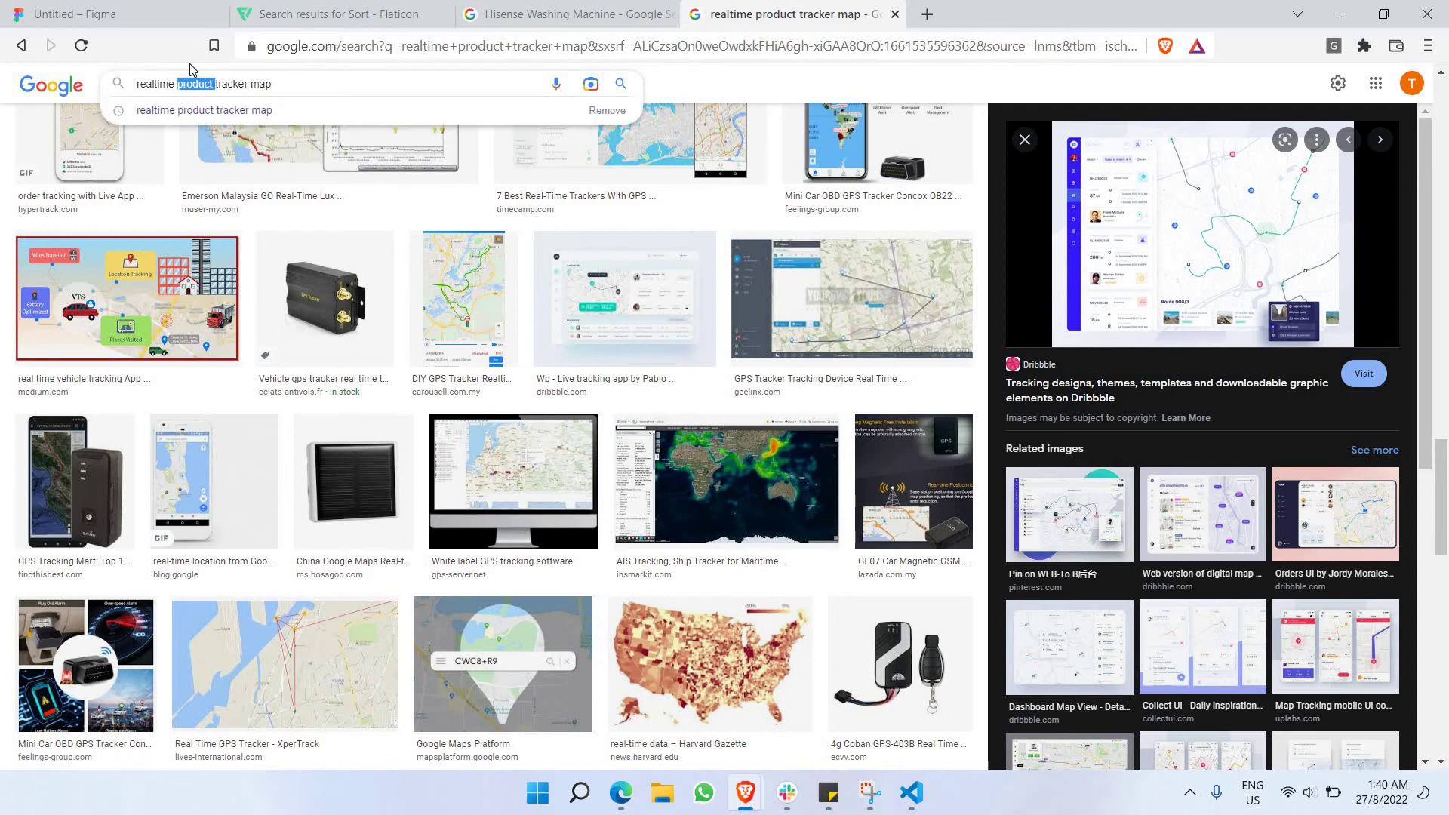
text(shipp)
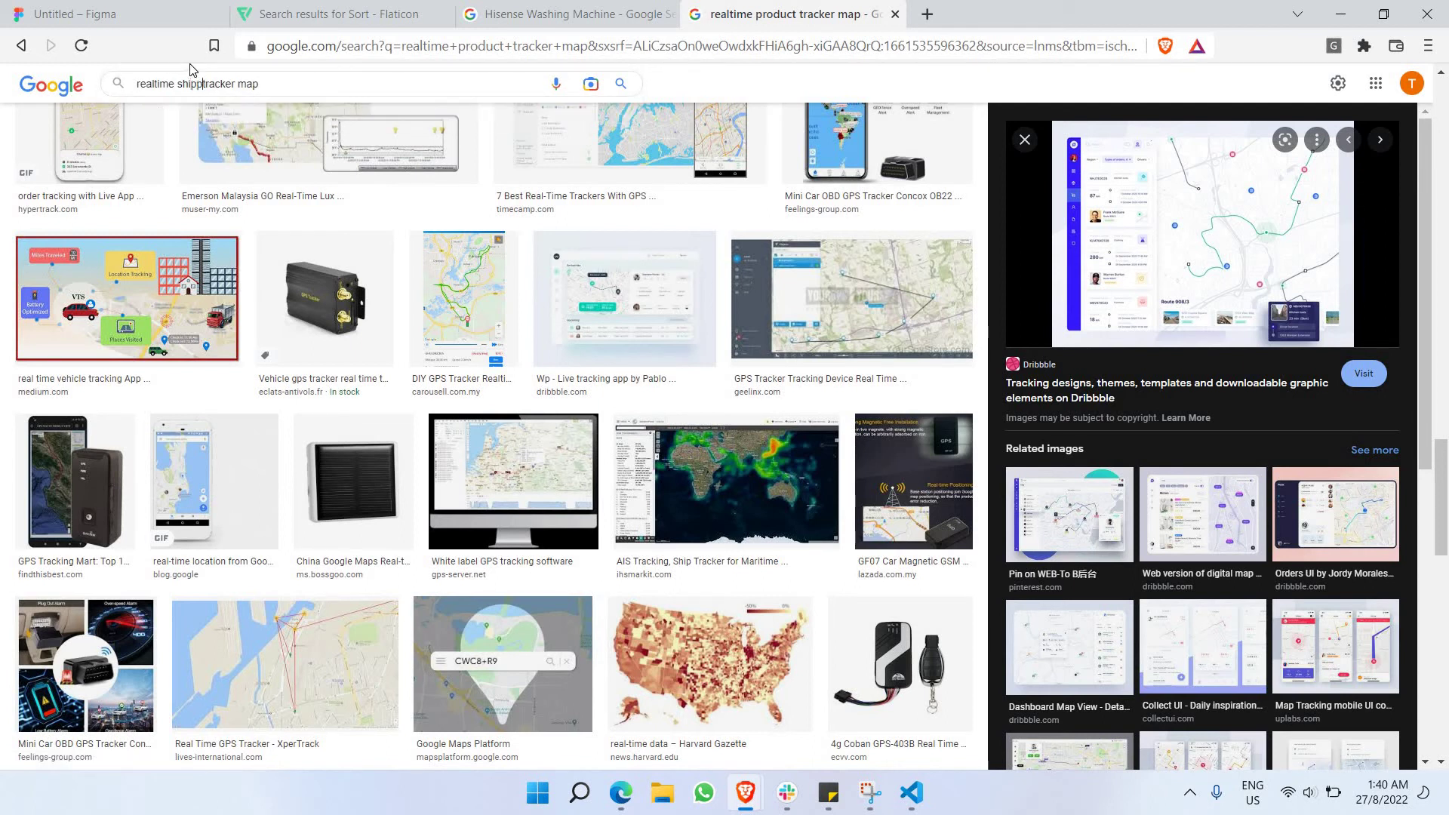
text(ing)
key(Return)
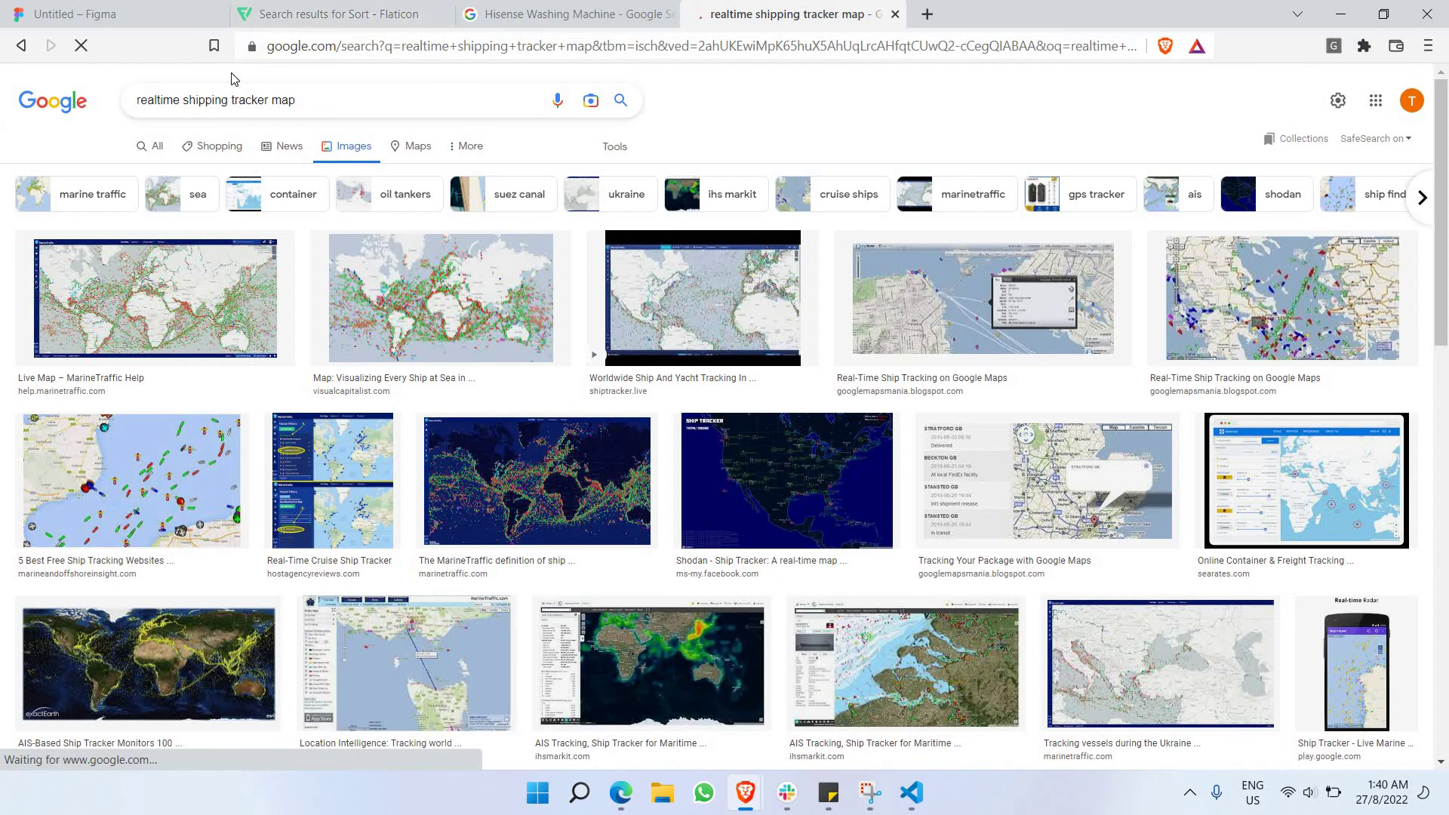
double_click(164, 101)
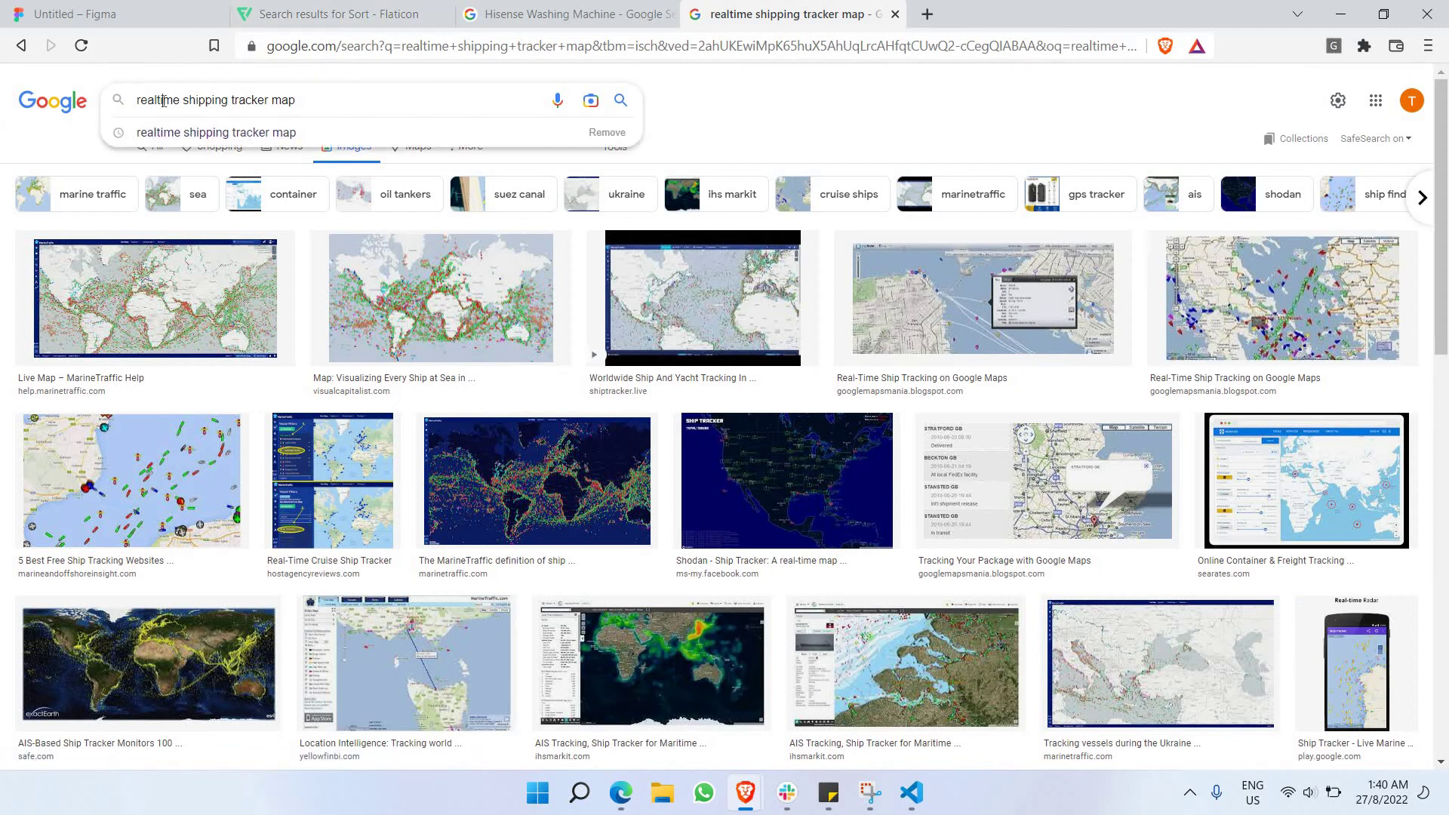
text(product)
key(Return)
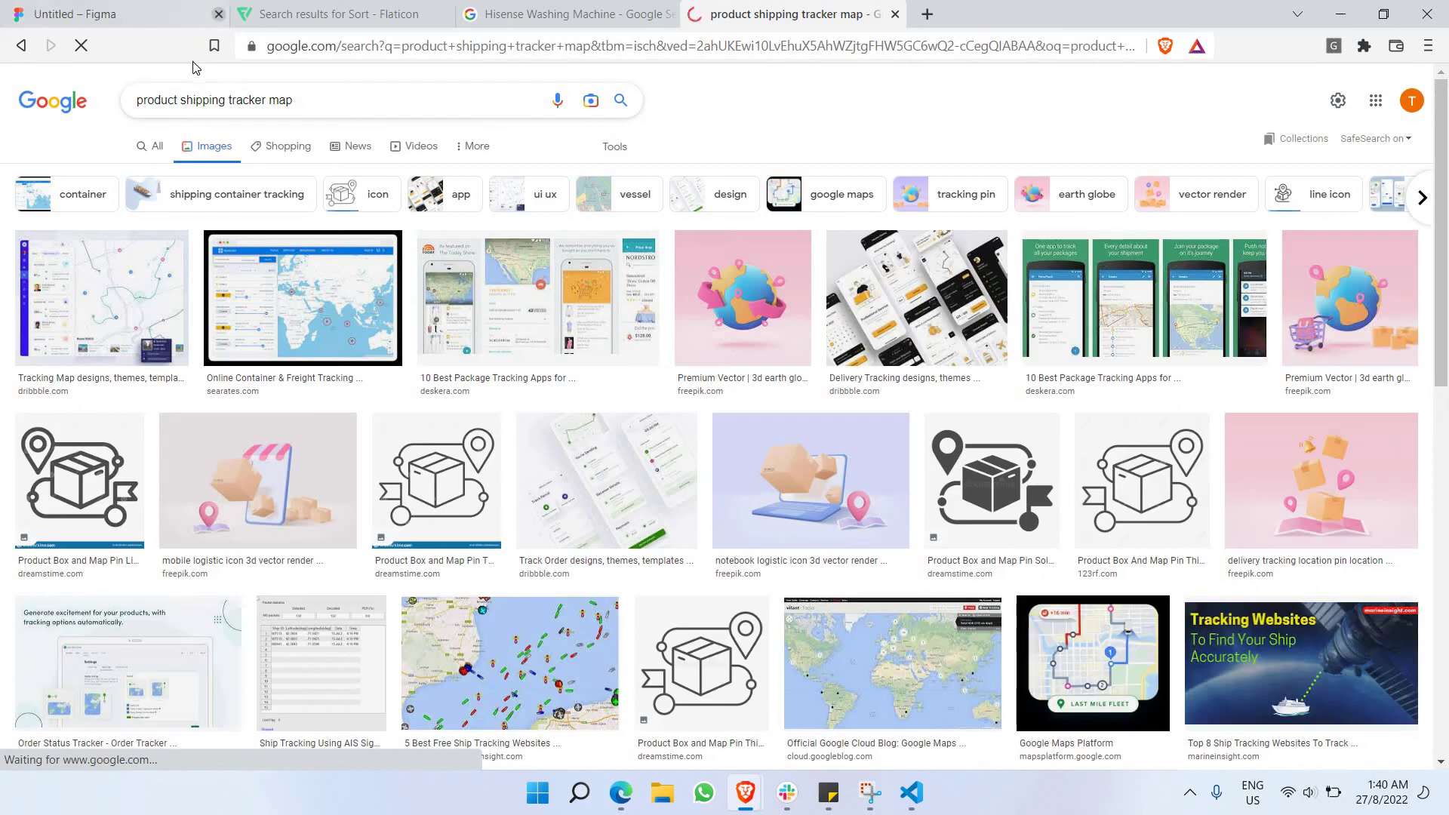
scroll(217, 196, down, 6)
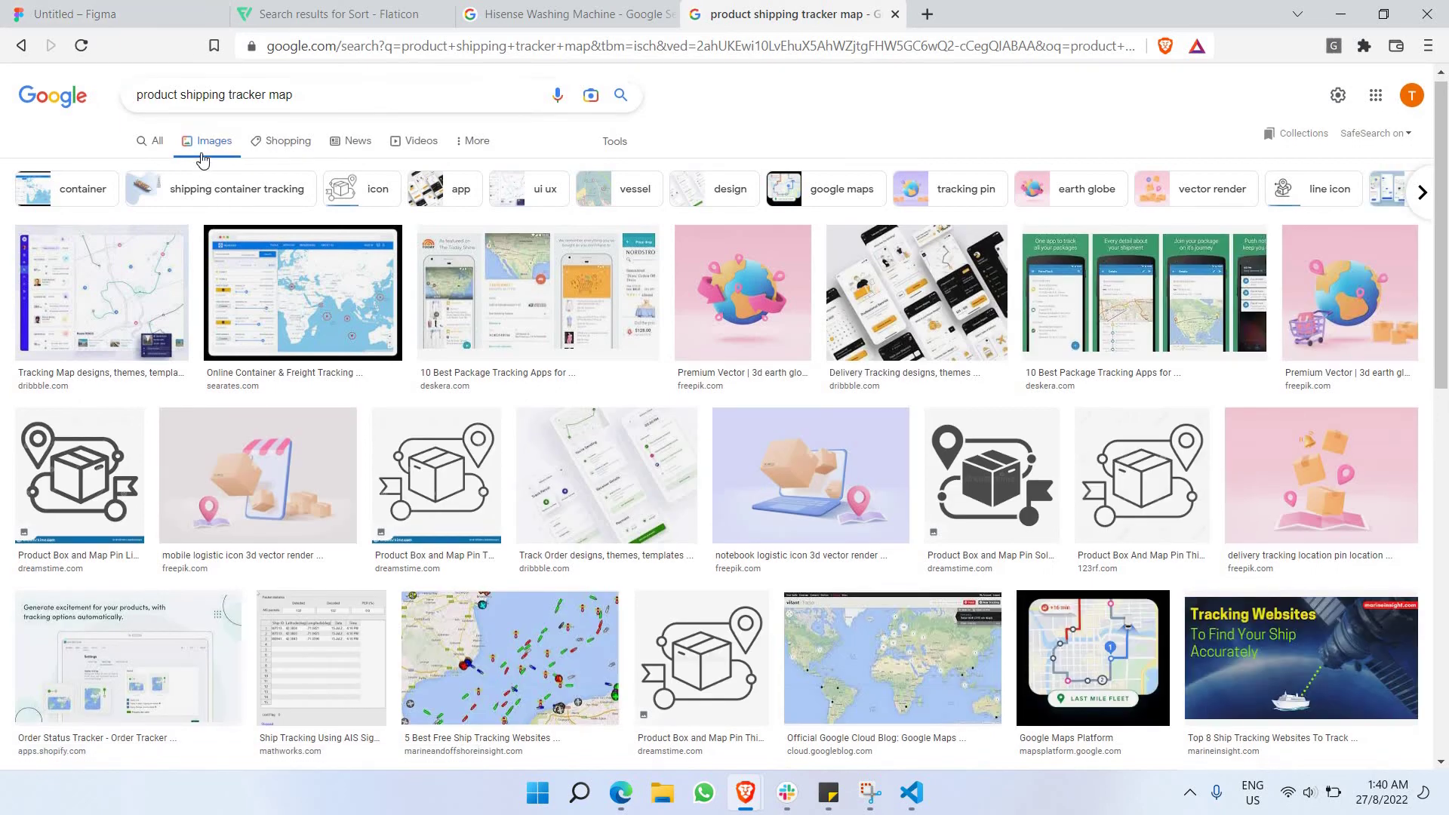
scroll(211, 159, down, 3)
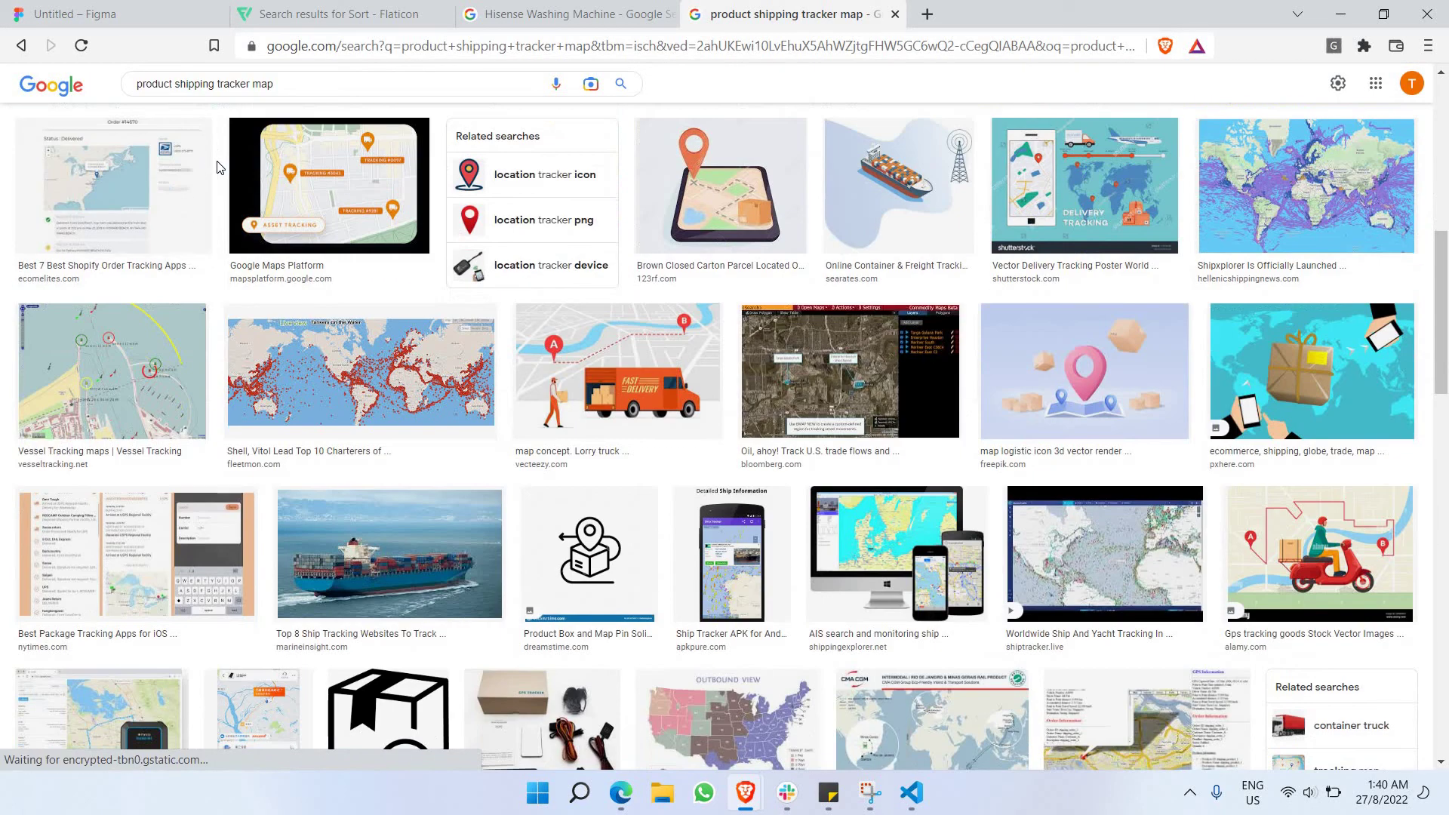
scroll(217, 202, down, 7)
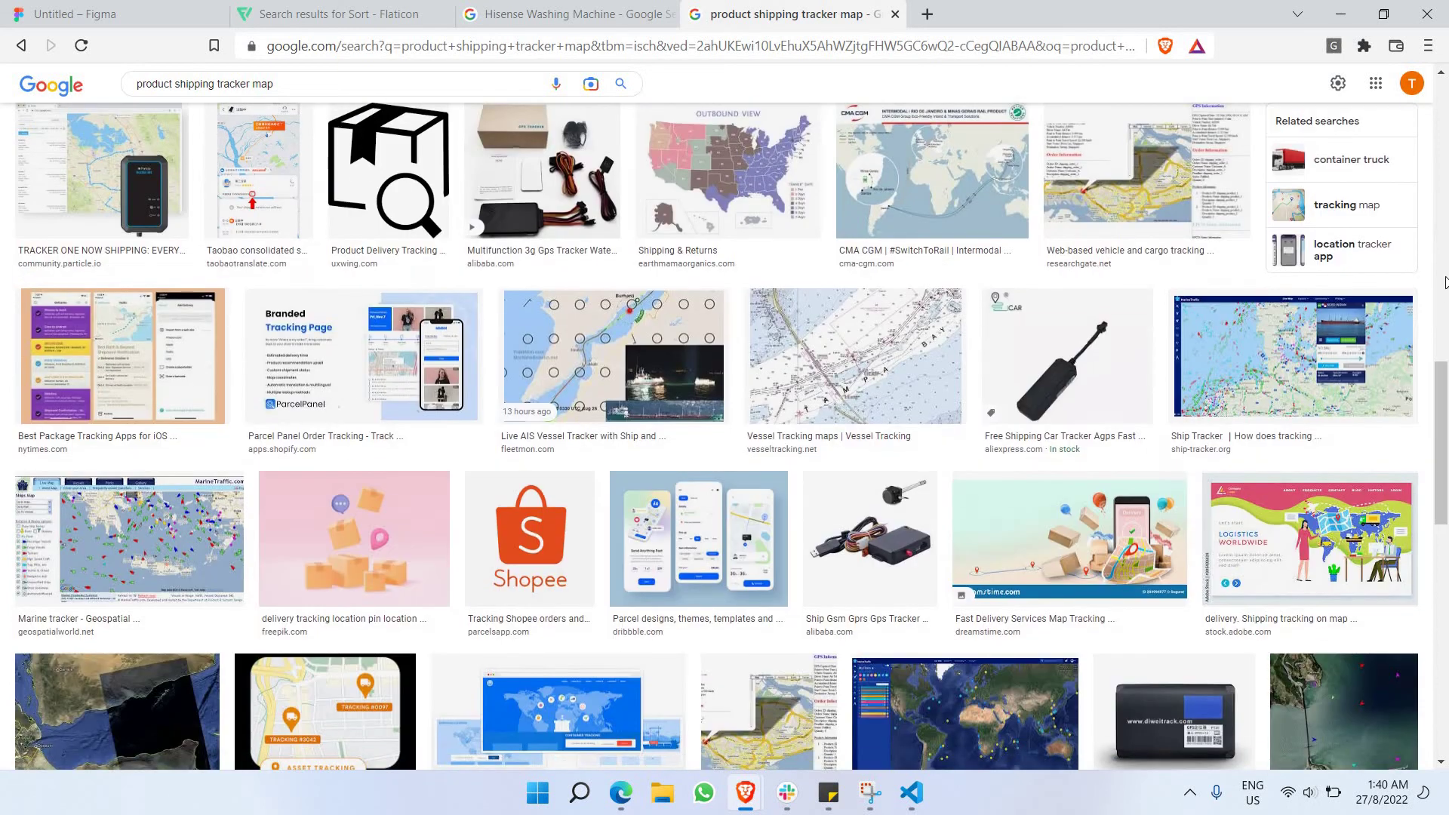
scroll(298, 133, up, 15)
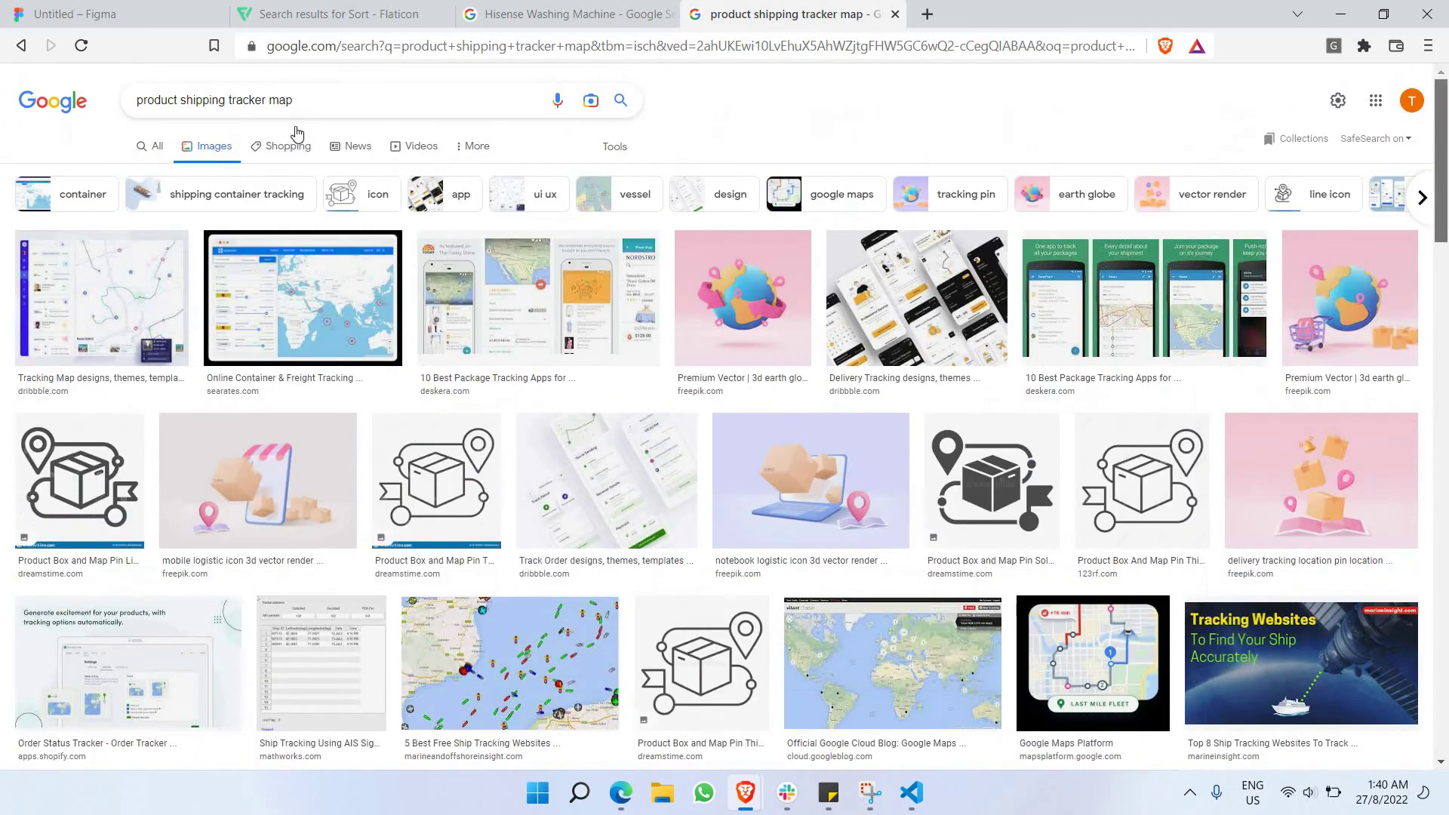
Shorten the query and search images for 'map tracker', browsing the results.
click(266, 99)
drag(150, 109, 136, 104)
key(BackSpace)
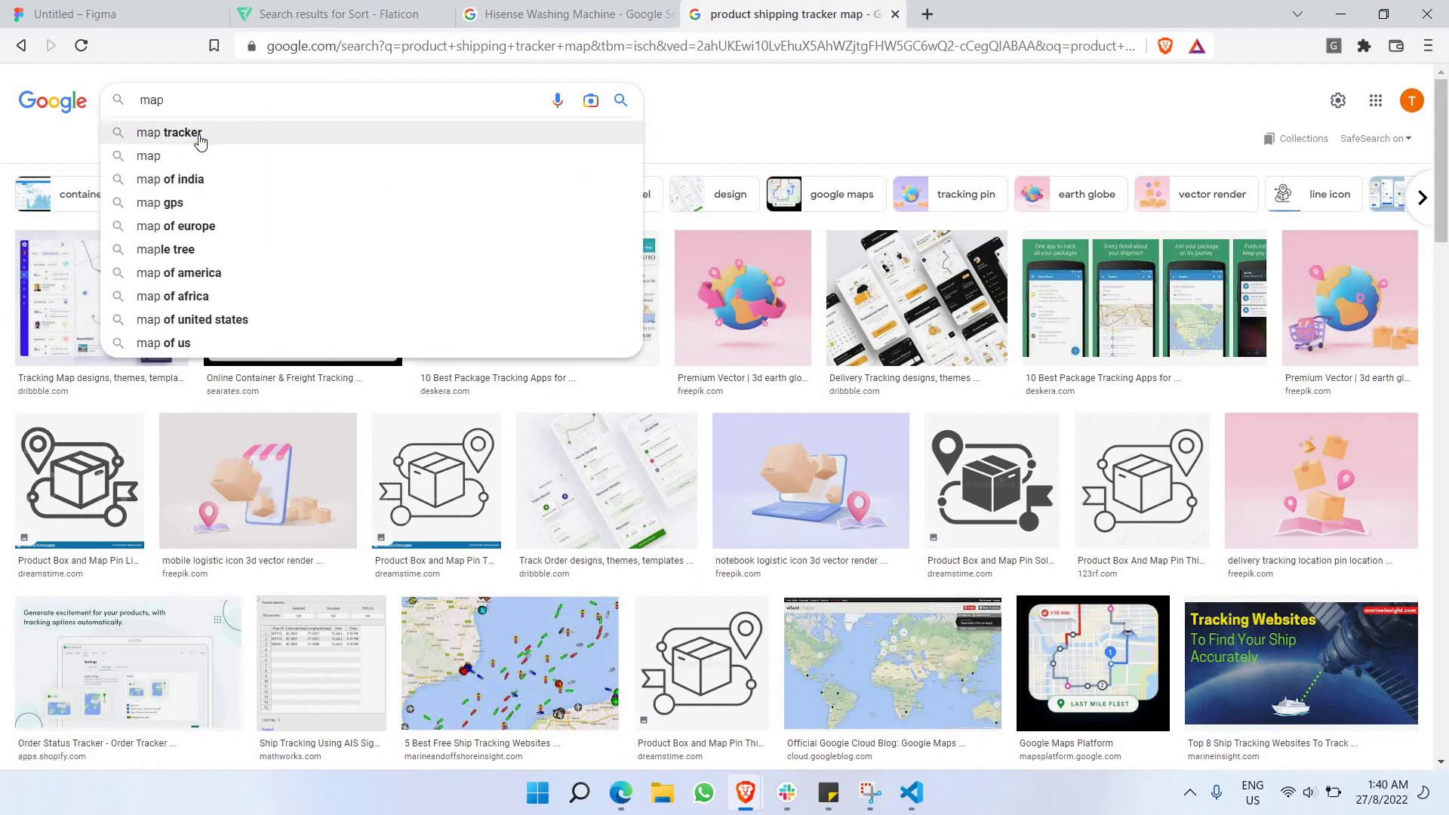
click(201, 136)
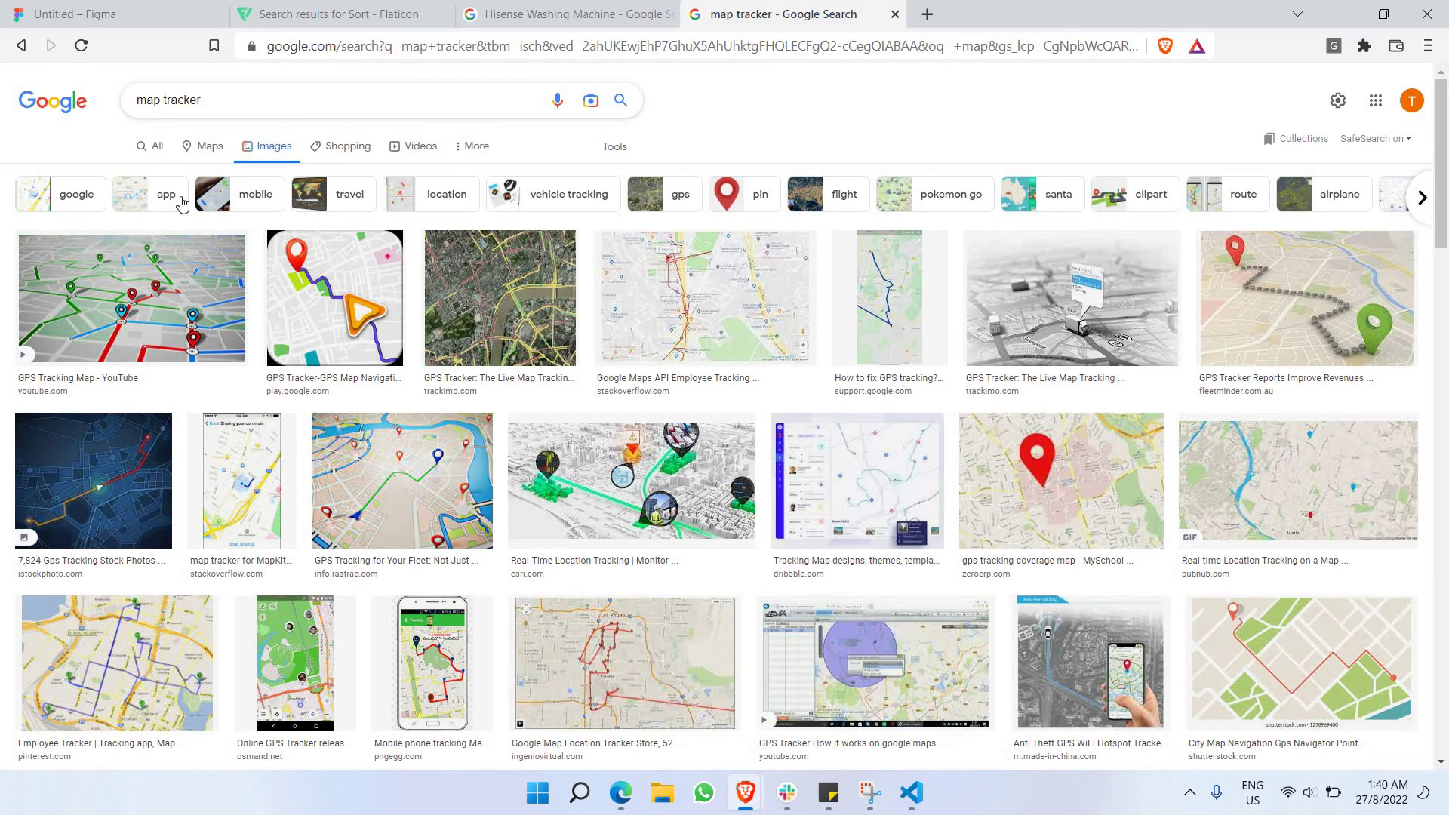
scroll(227, 226, down, 4)
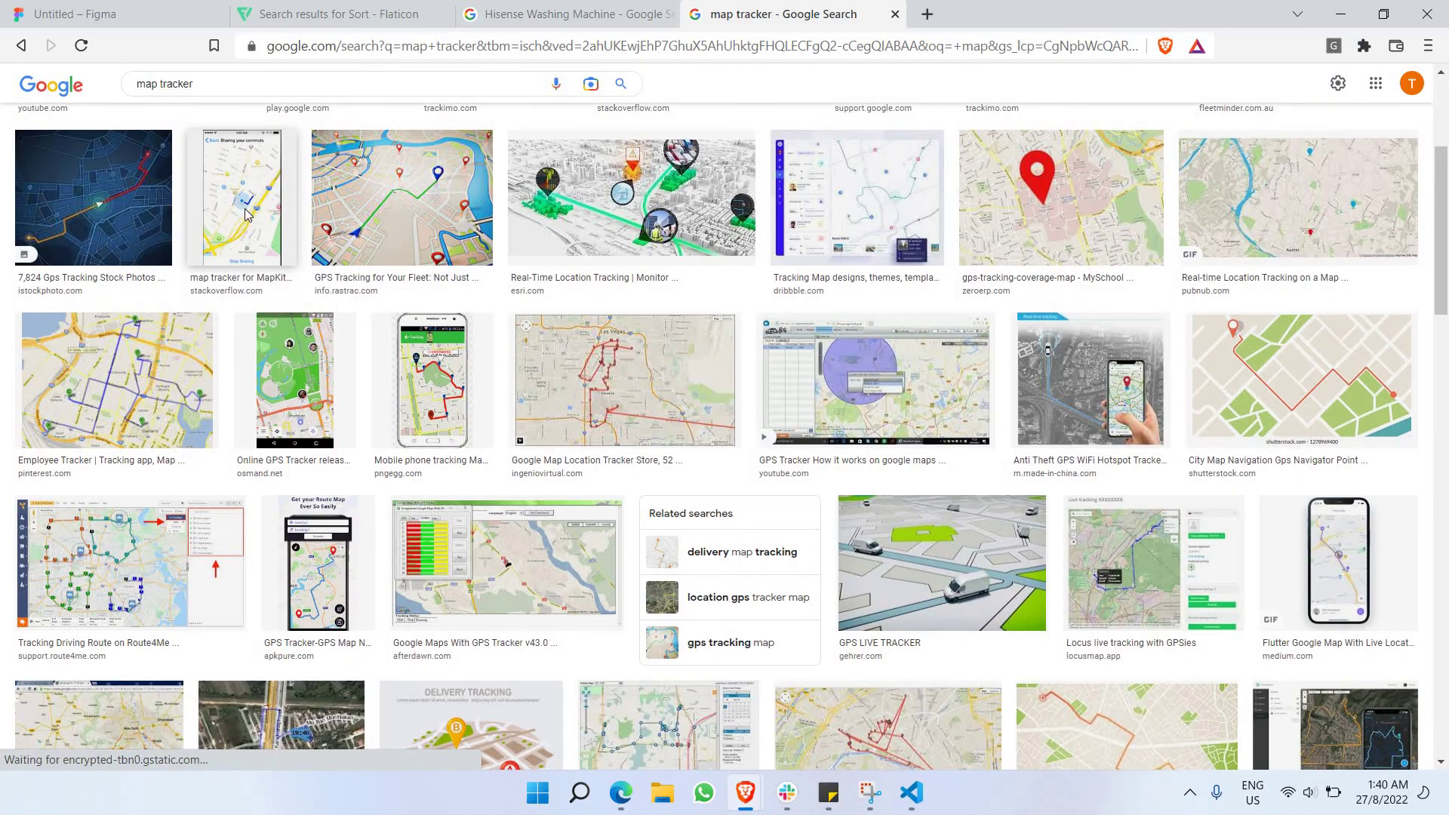
scroll(251, 196, down, 2)
scroll(251, 193, down, 3)
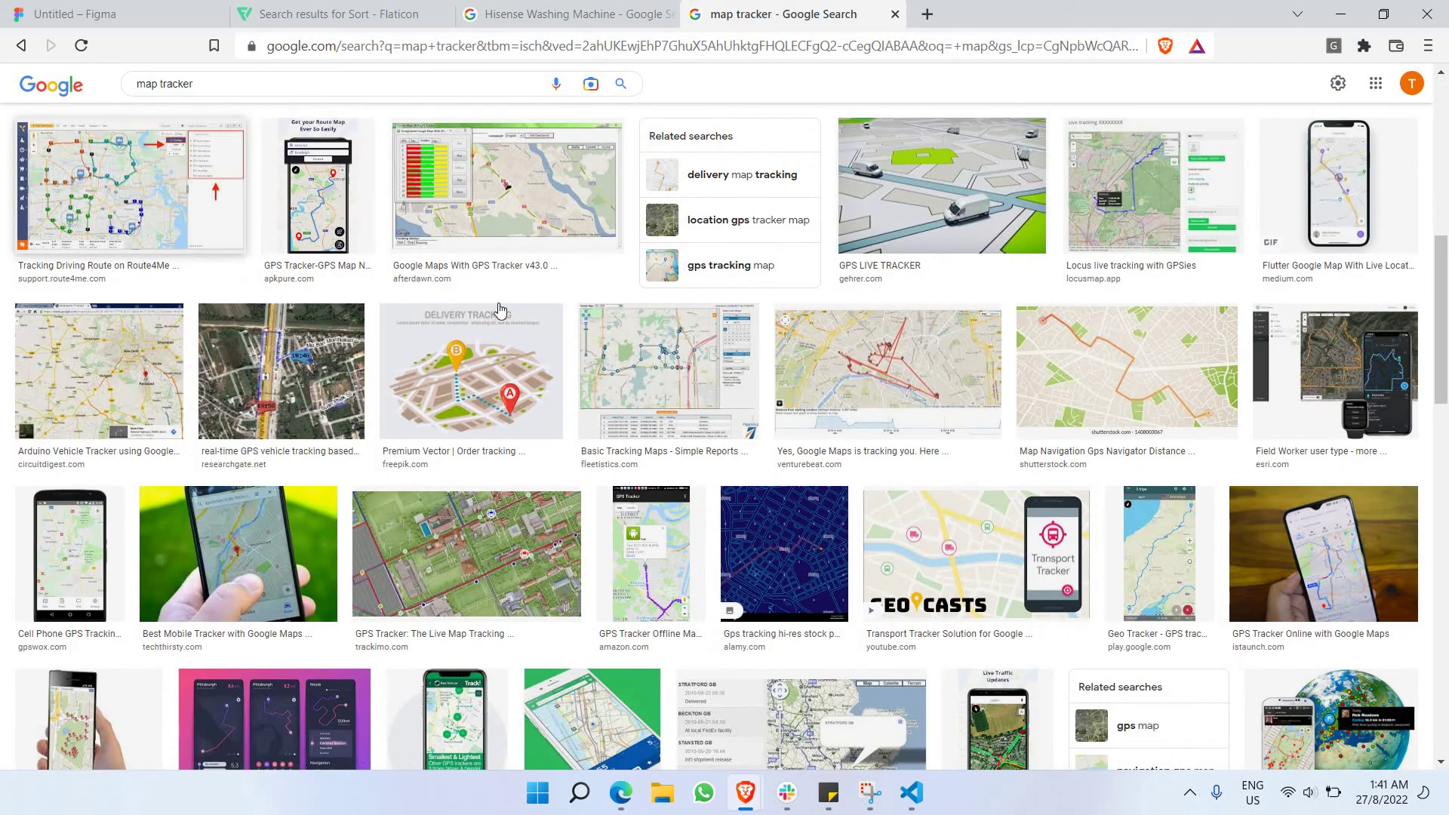
scroll(468, 306, down, 5)
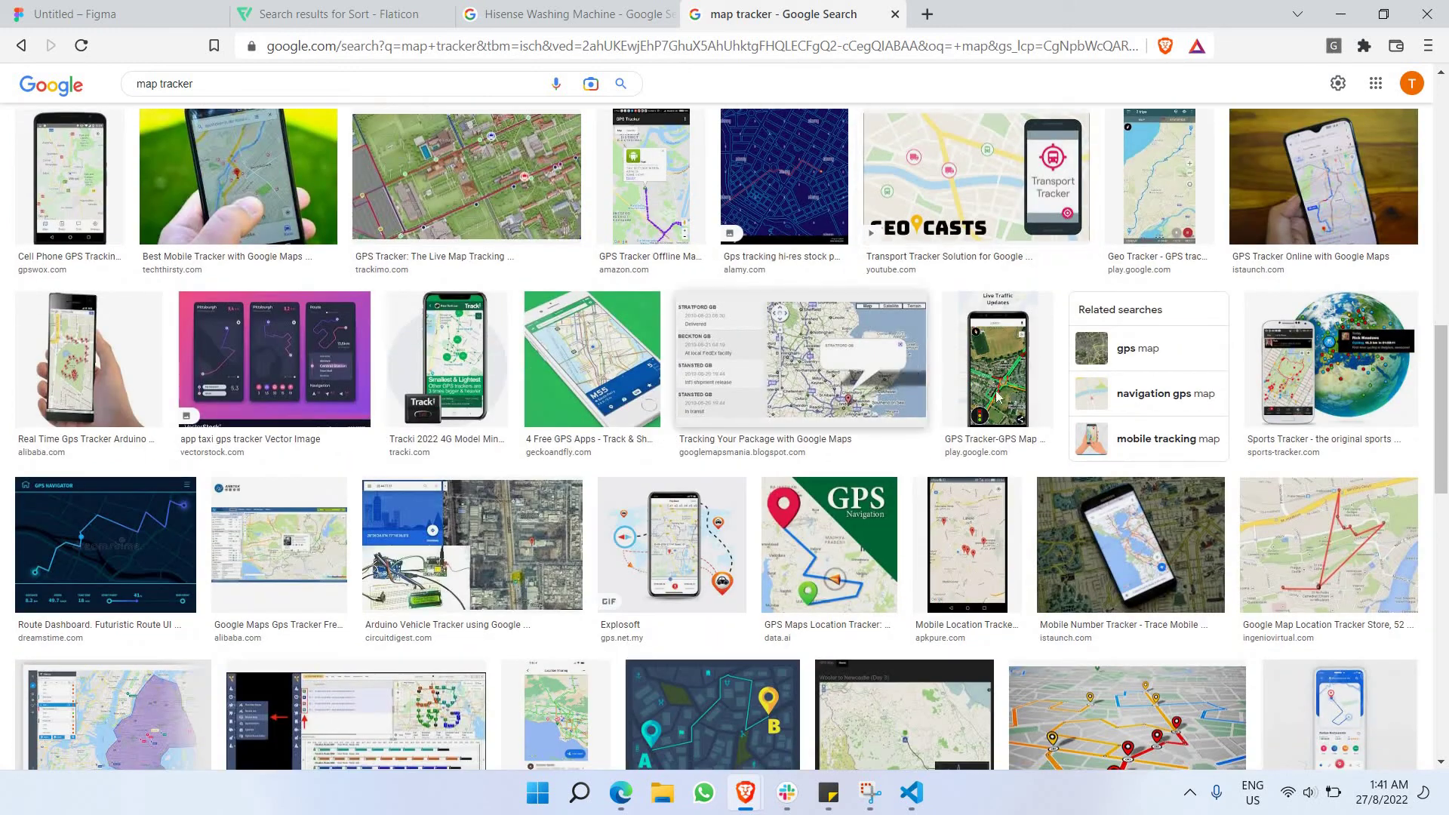
scroll(996, 396, up, 4)
Copy the grey map image with the blue route and return to the Figma tab.
click(1125, 275)
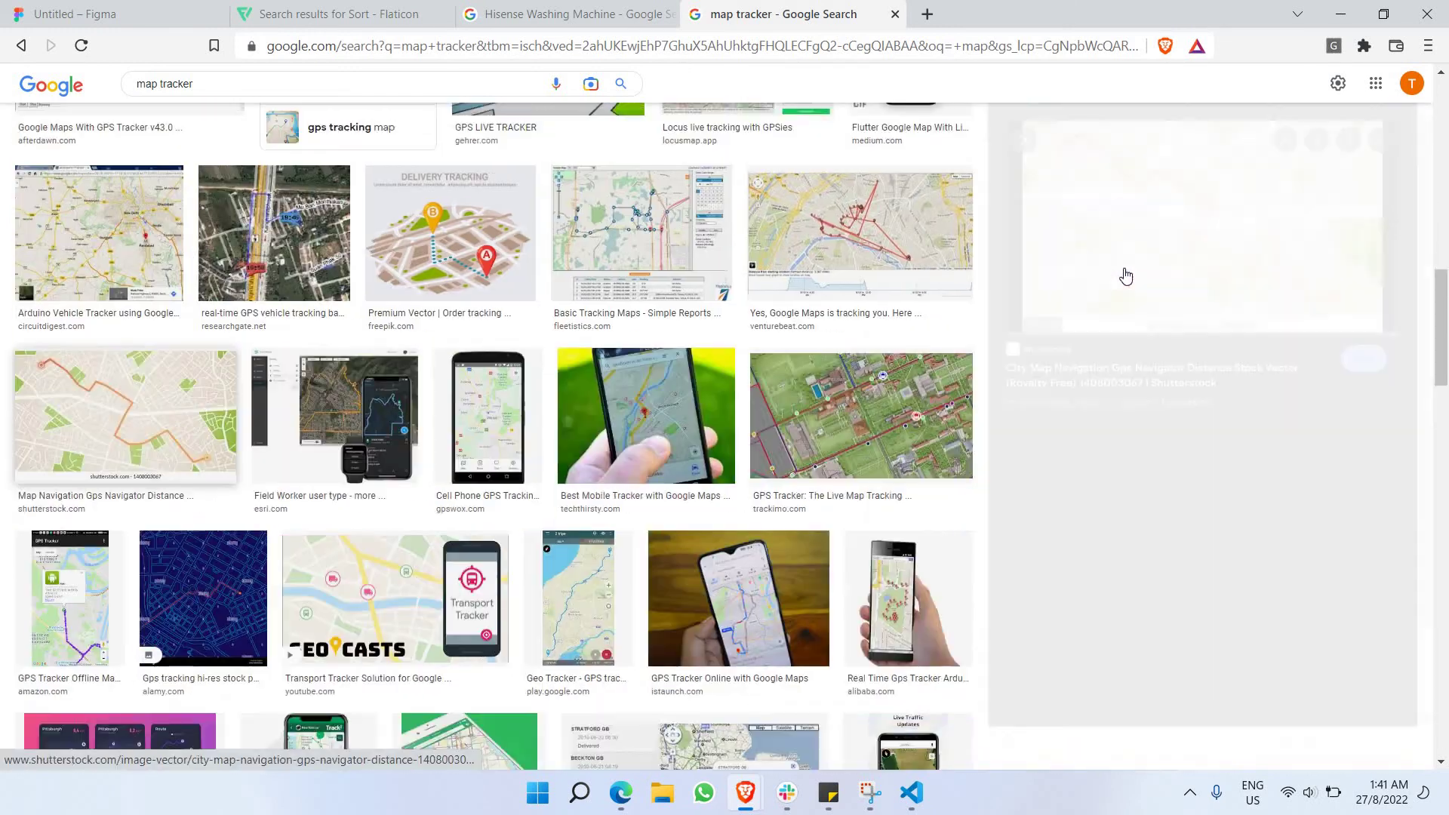
scroll(1310, 521, down, 1)
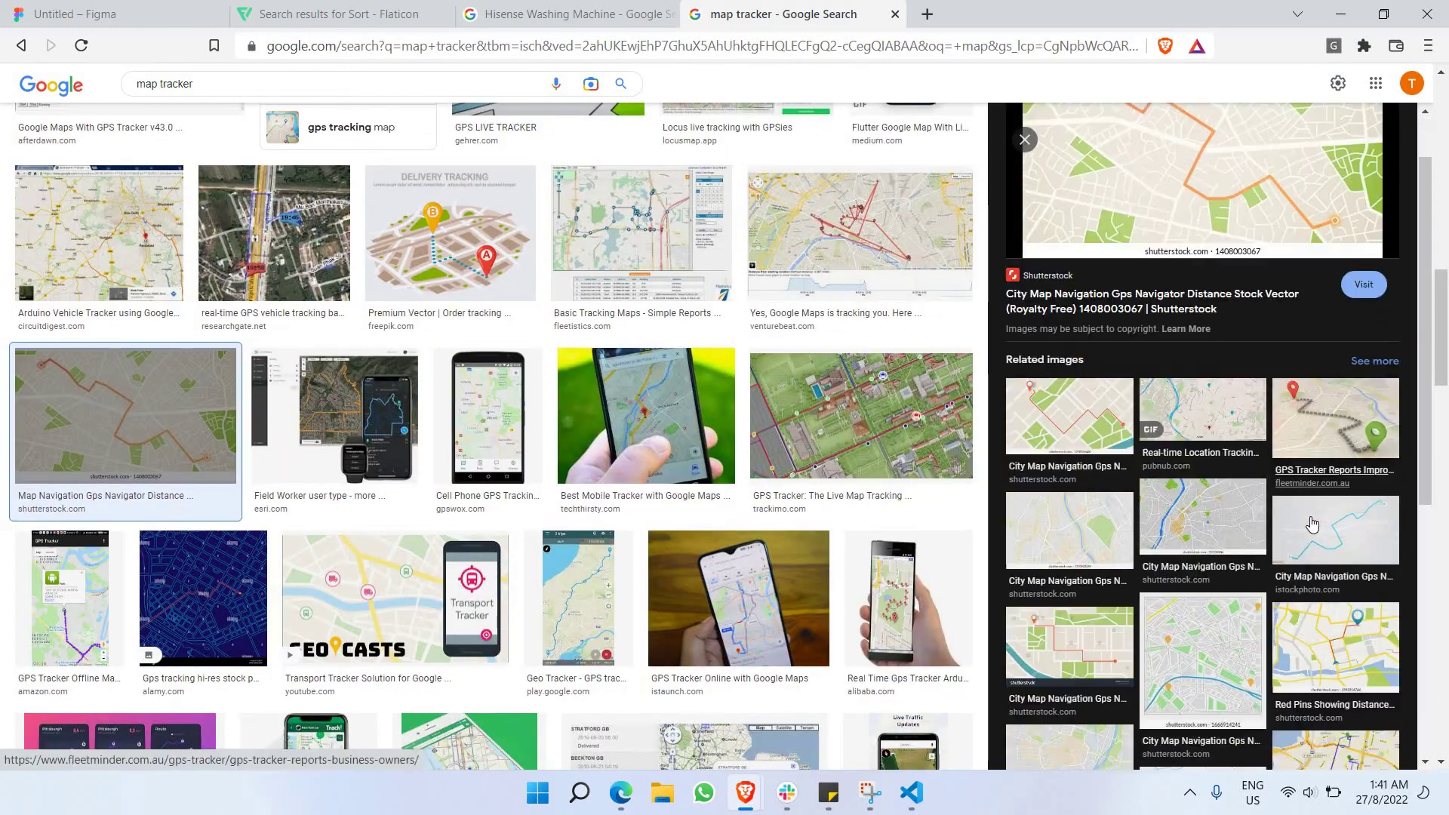
click(1311, 521)
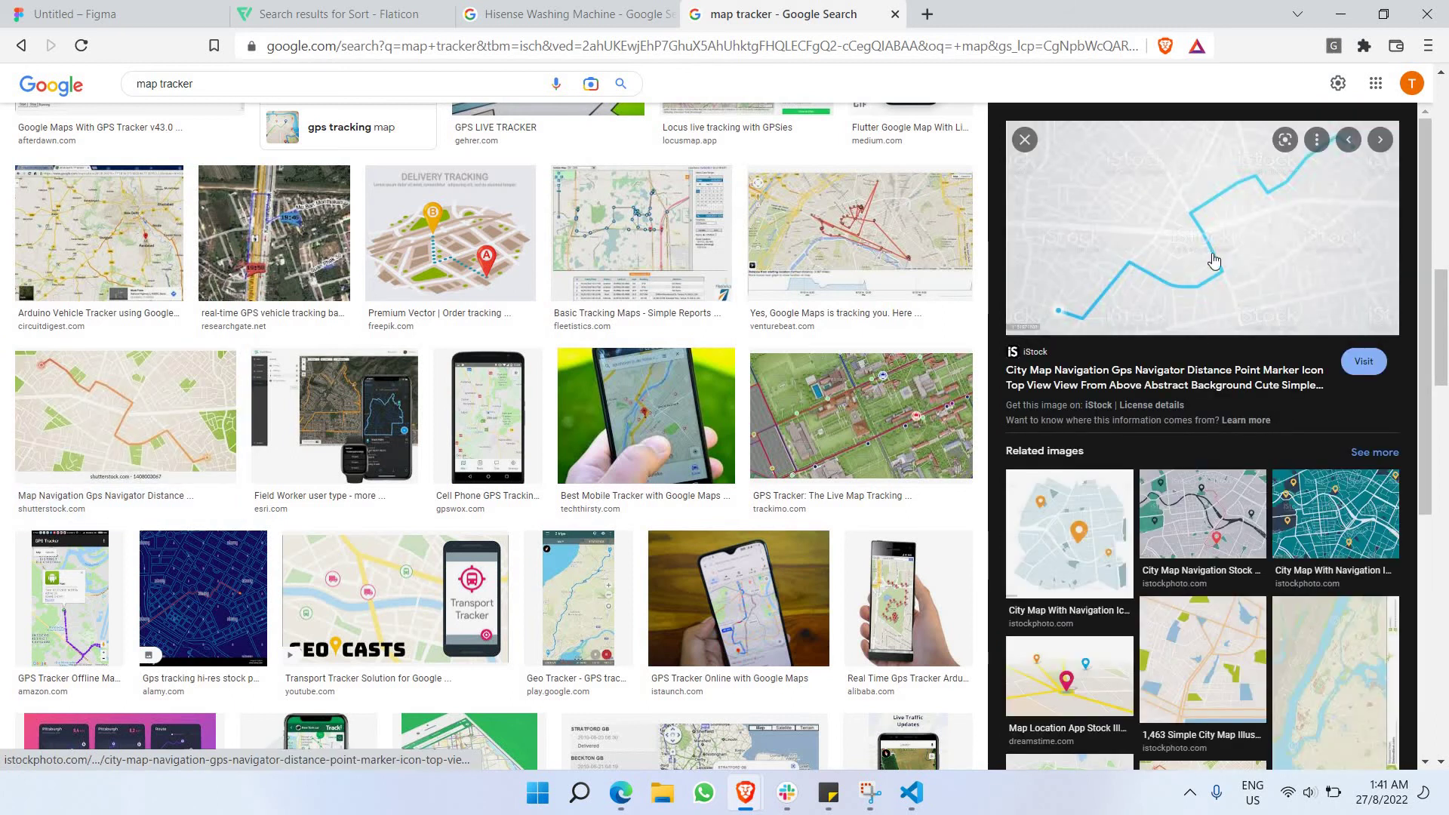
scroll(1214, 447, down, 5)
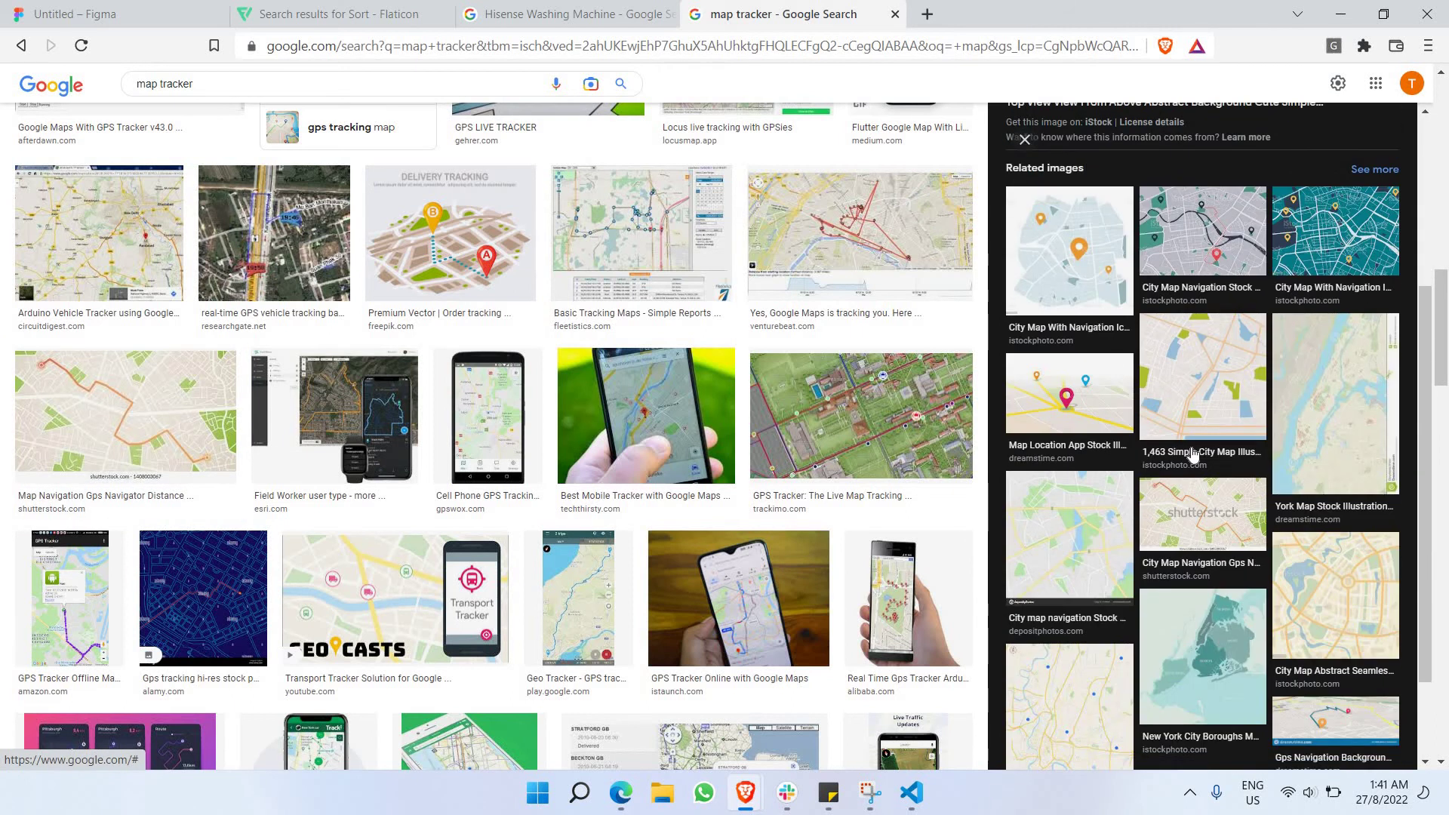
click(1192, 447)
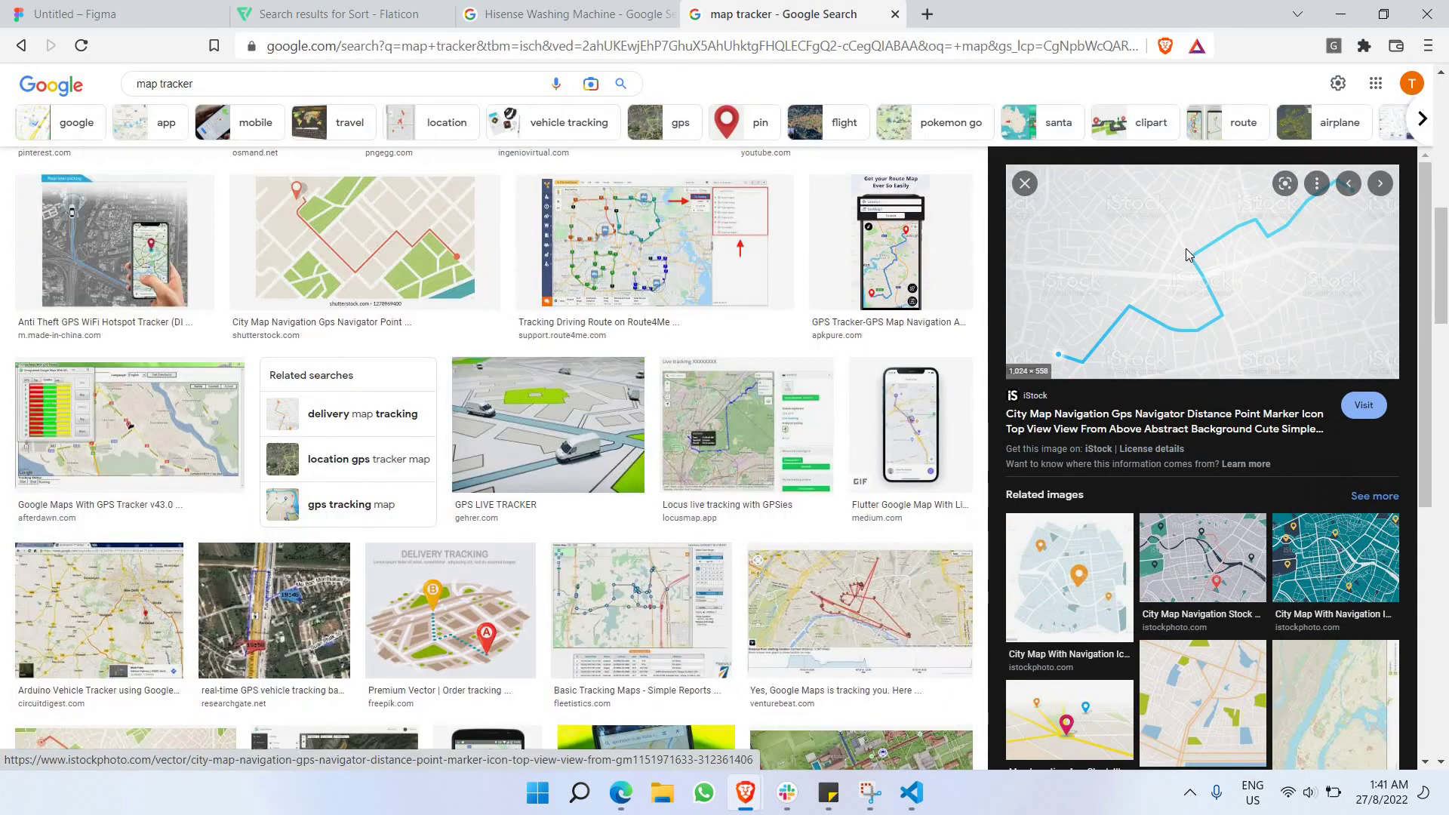
right_click(1186, 251)
click(1075, 497)
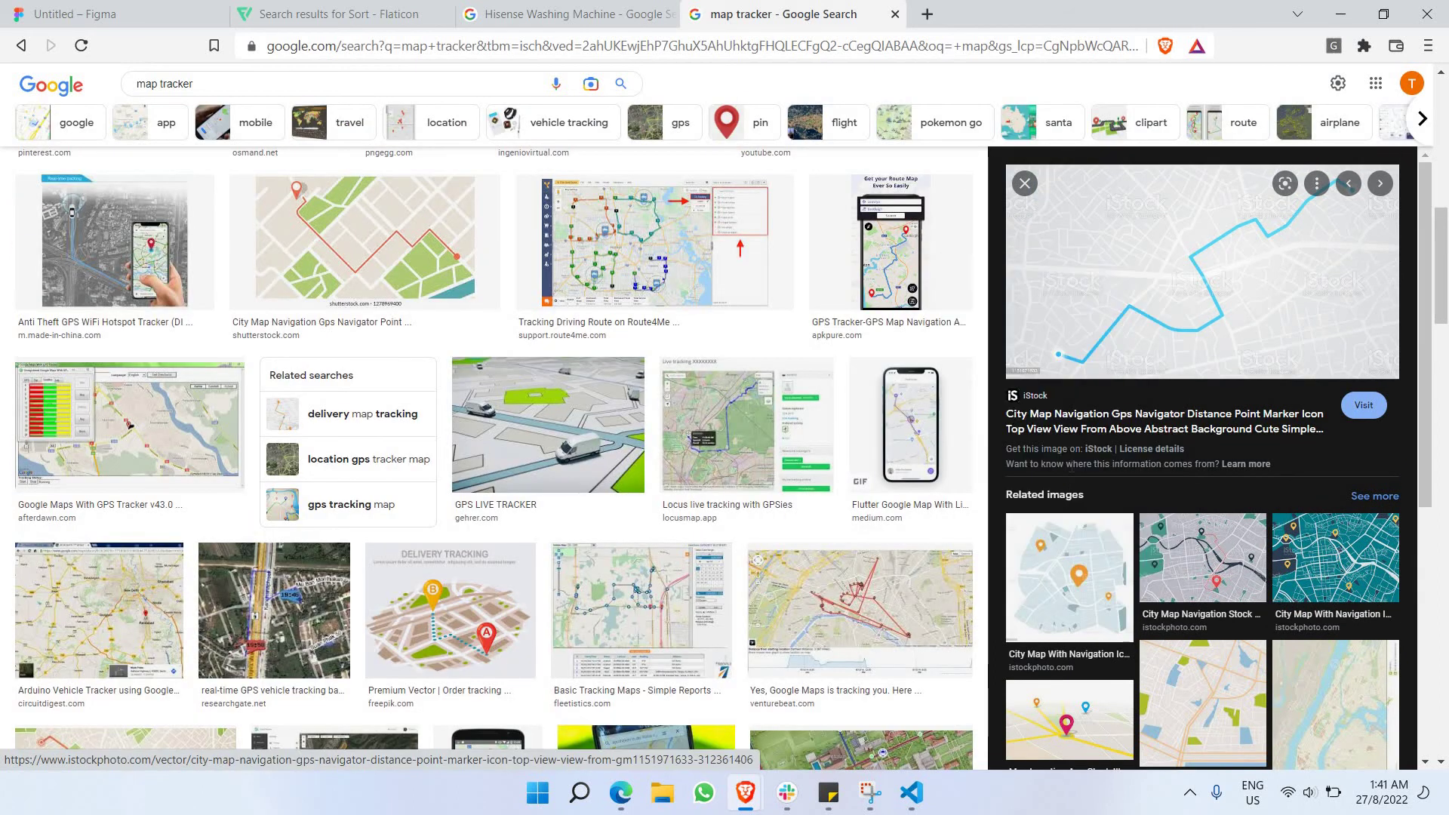
click(113, 13)
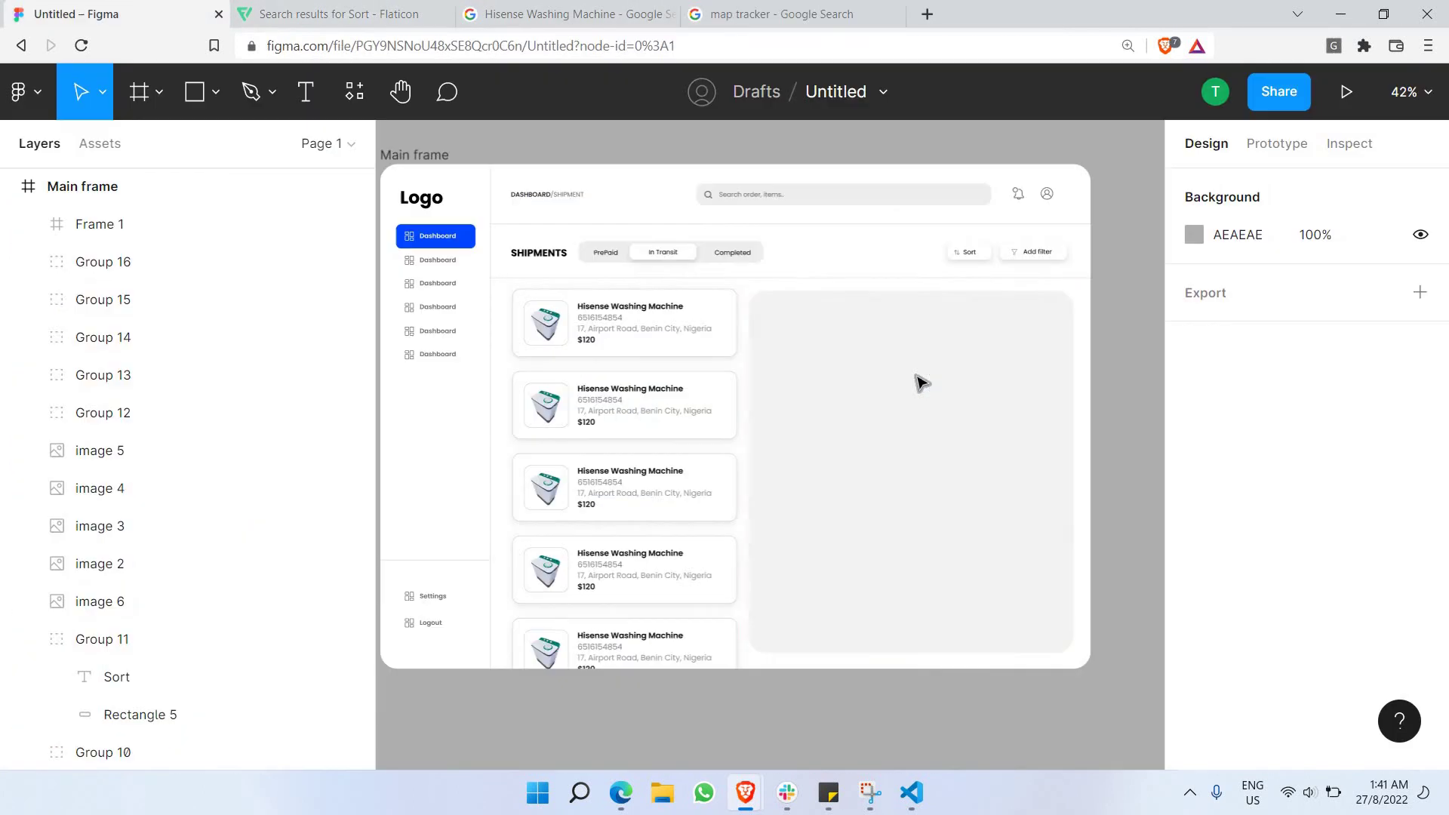
Paste the copied map into the Frame 1 placeholder and resize it to fit.
click(921, 382)
key(ctrl+v)
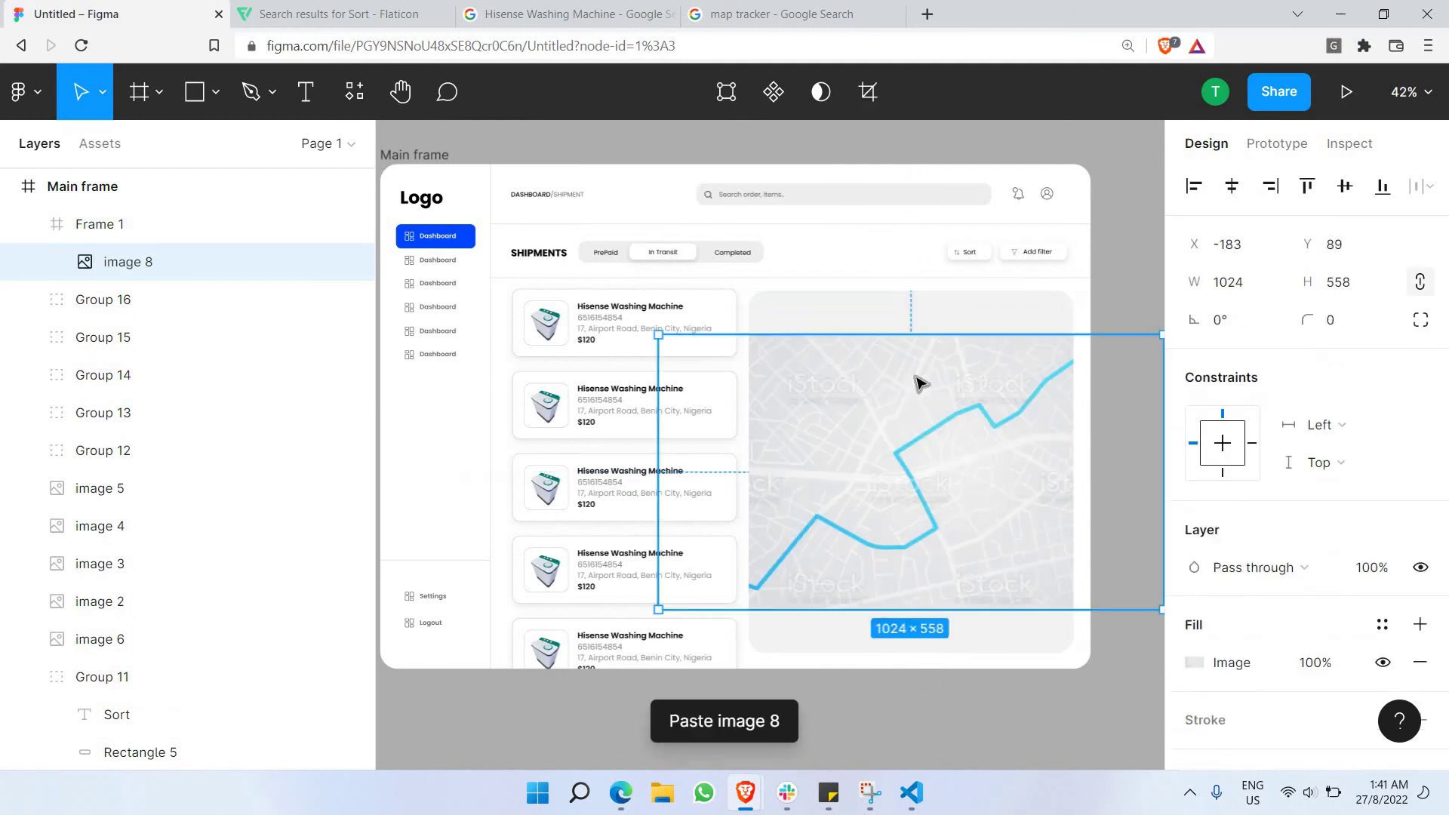
scroll(905, 381, down, 3)
drag(1057, 346, 1084, 330)
drag(1085, 498, 1120, 520)
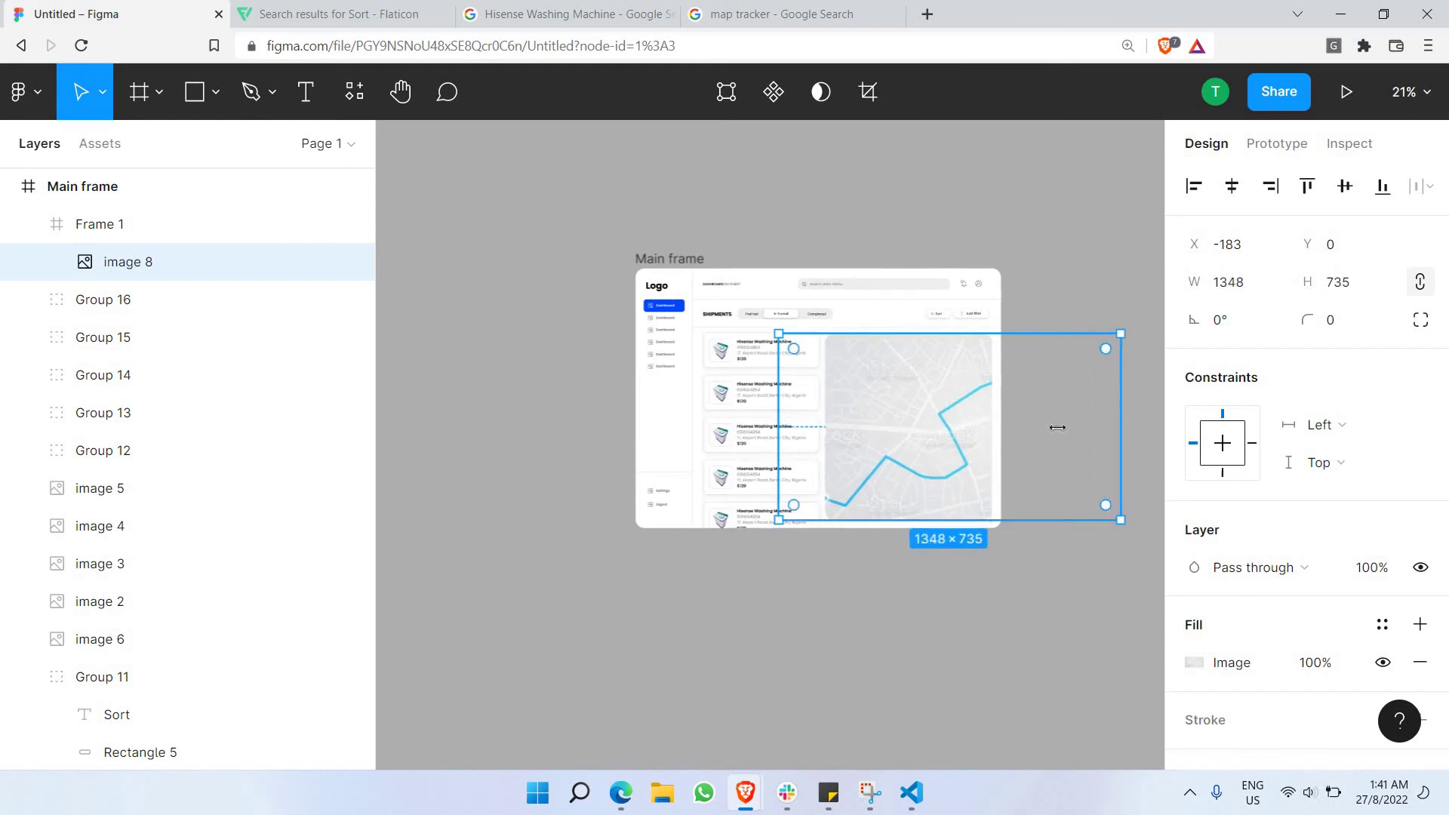
drag(1057, 427, 1000, 453)
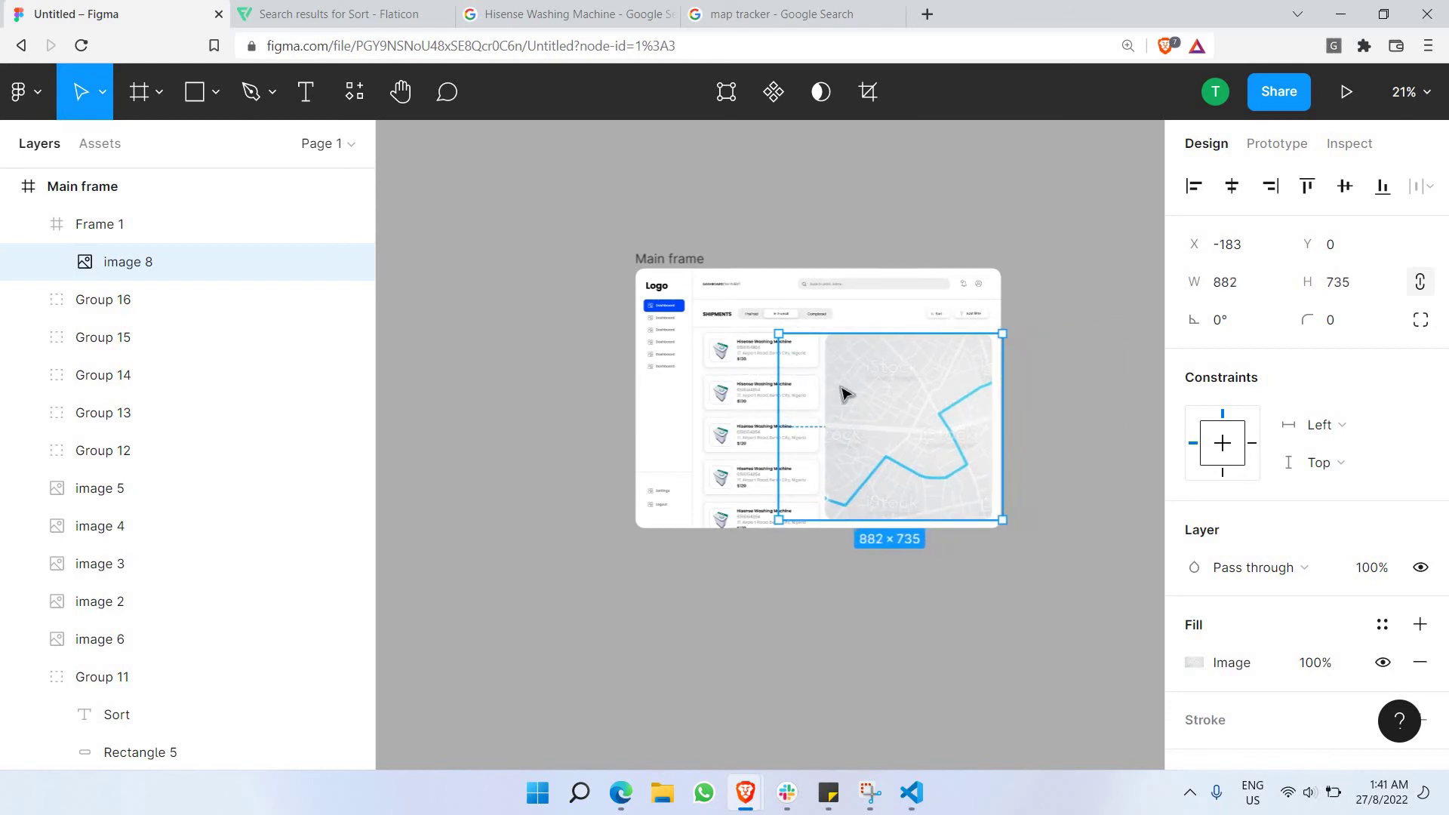
drag(779, 430, 817, 456)
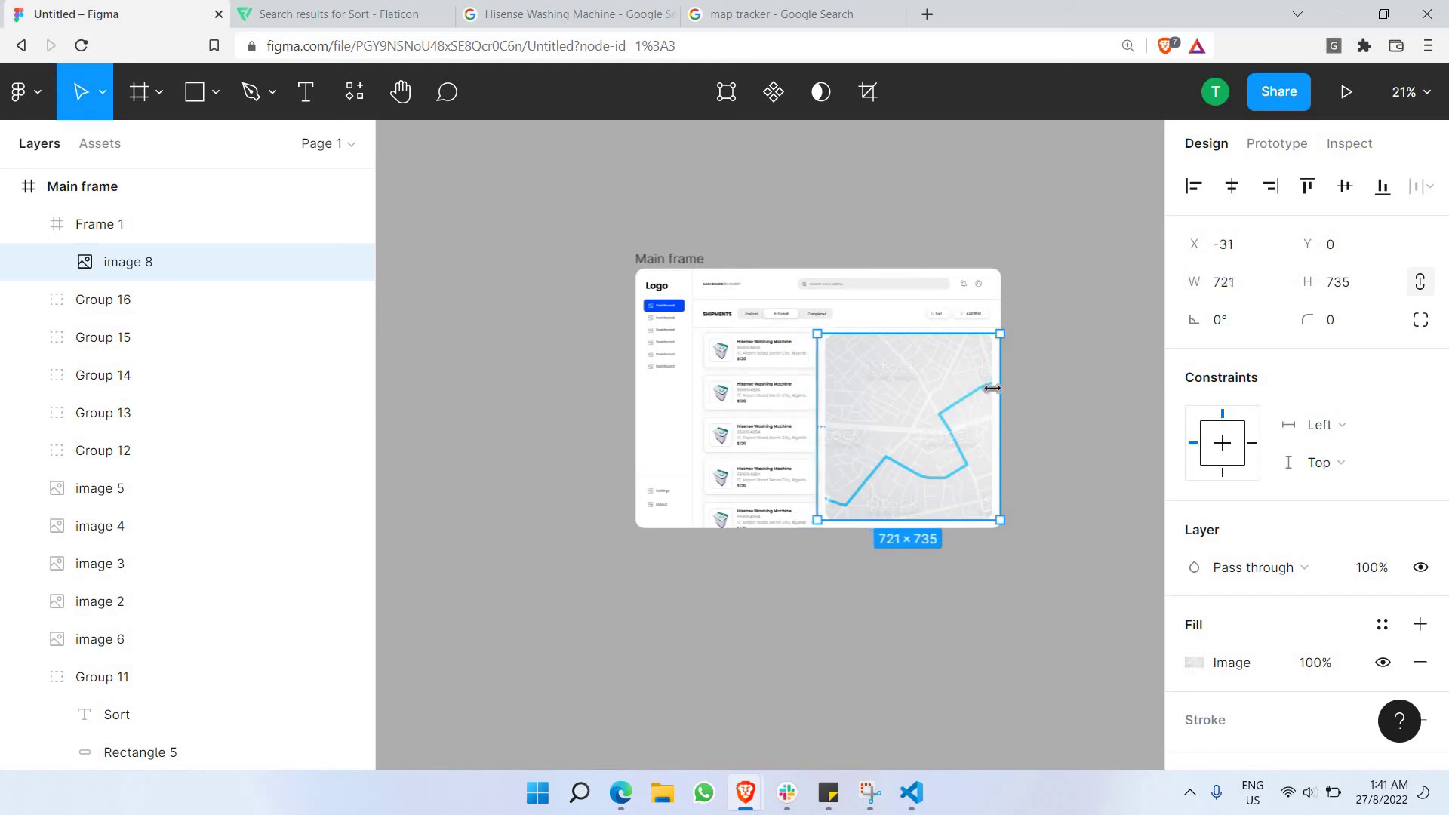
click(1029, 384)
scroll(938, 330, up, 5)
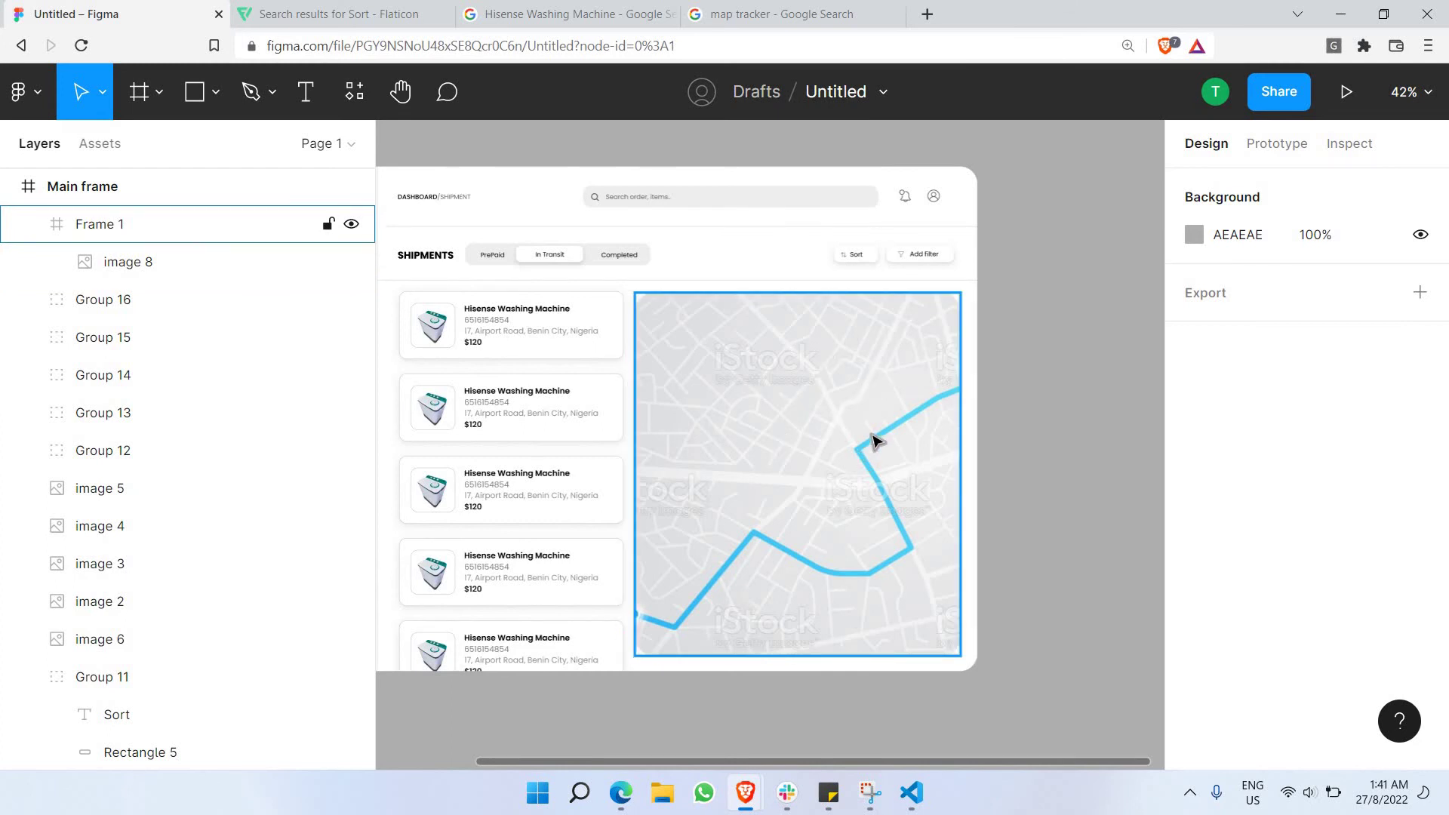
Reposition and resize the map image inside the frame so it fills the placeholder.
click(840, 455)
double_click(890, 460)
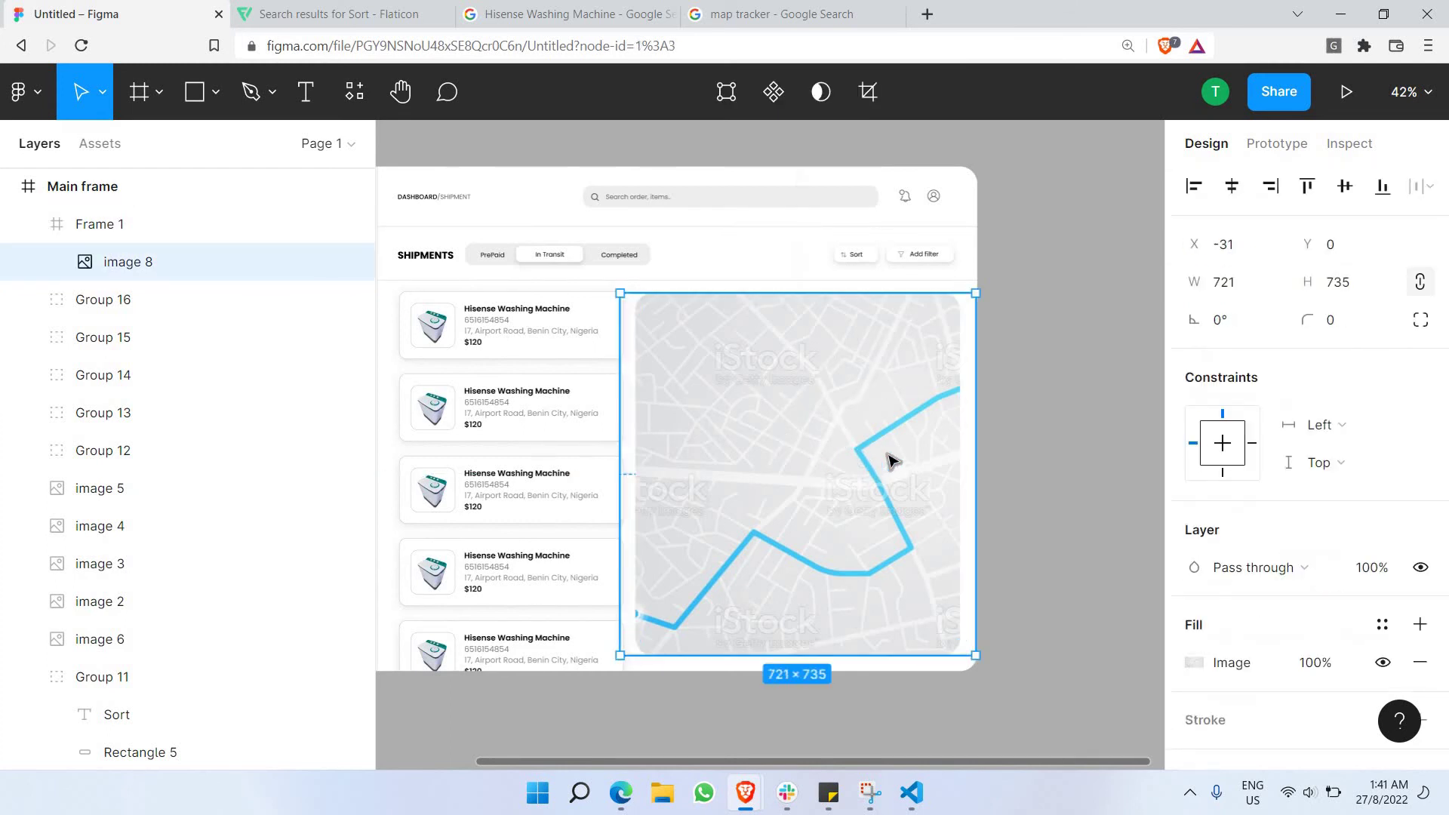
mouse_move(728, 488)
mouse_down()
mouse_move(813, 469)
mouse_move(745, 474)
mouse_up()
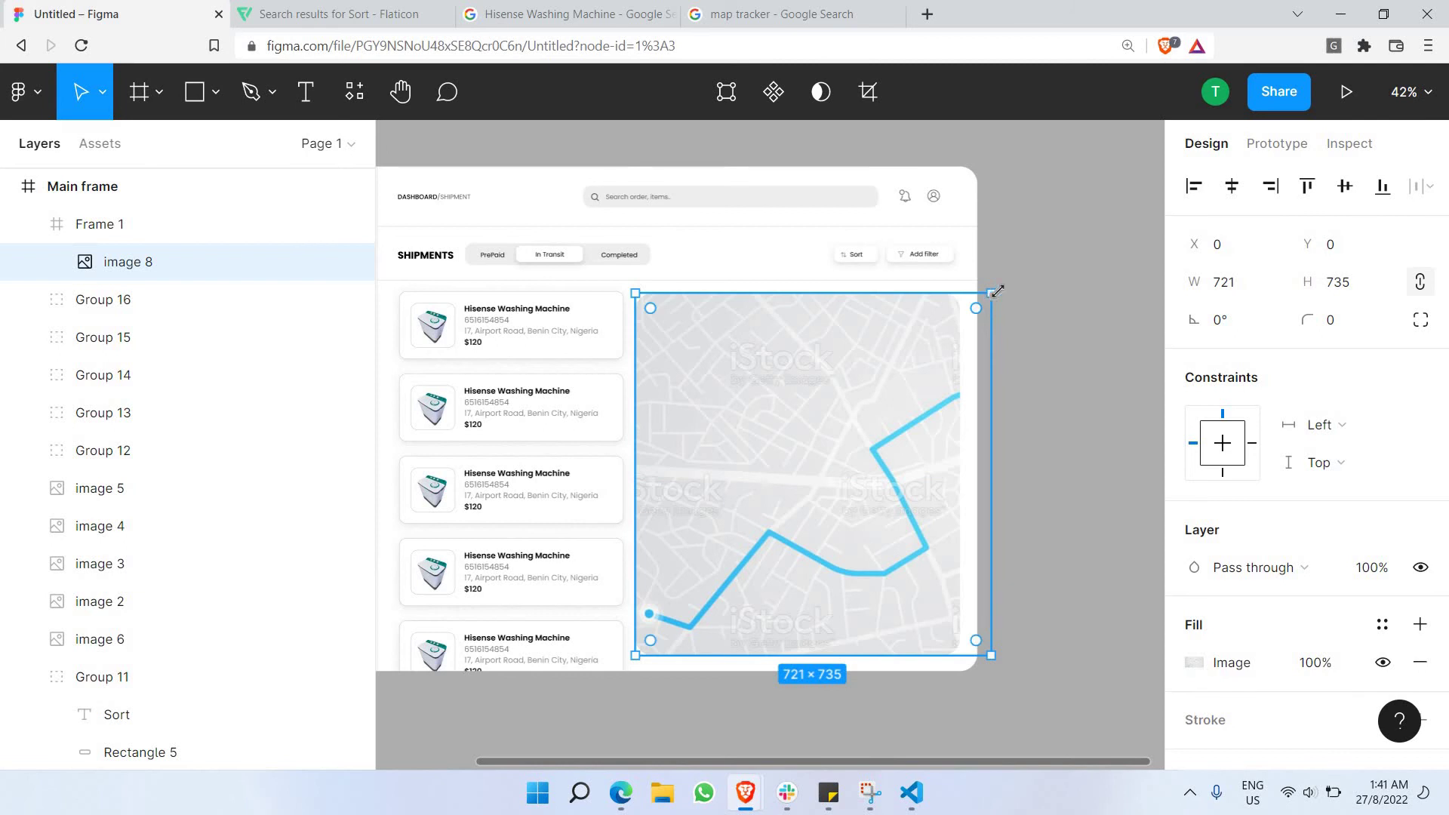
drag(993, 292, 1084, 305)
drag(1051, 398, 995, 296)
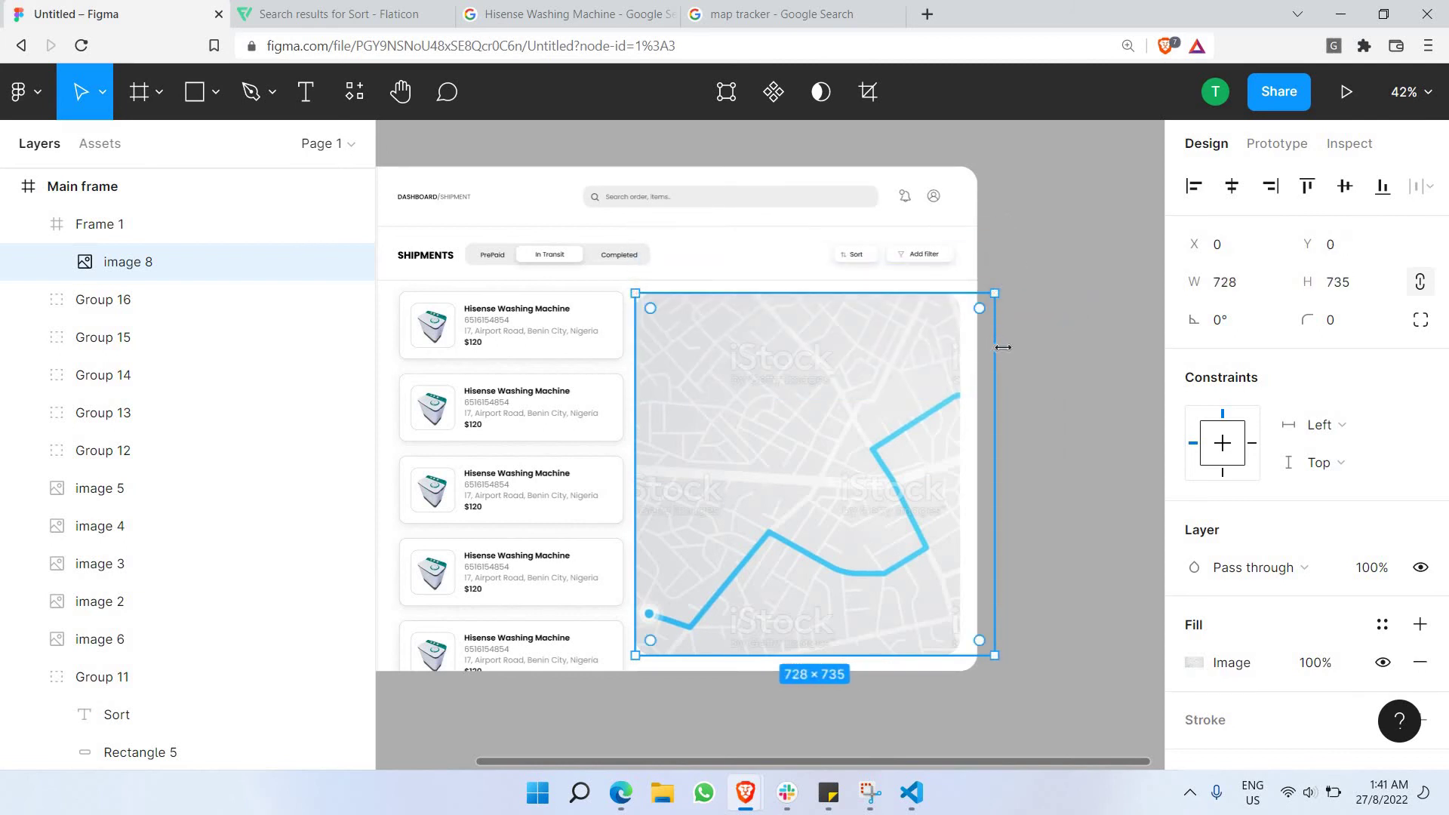
click(1070, 368)
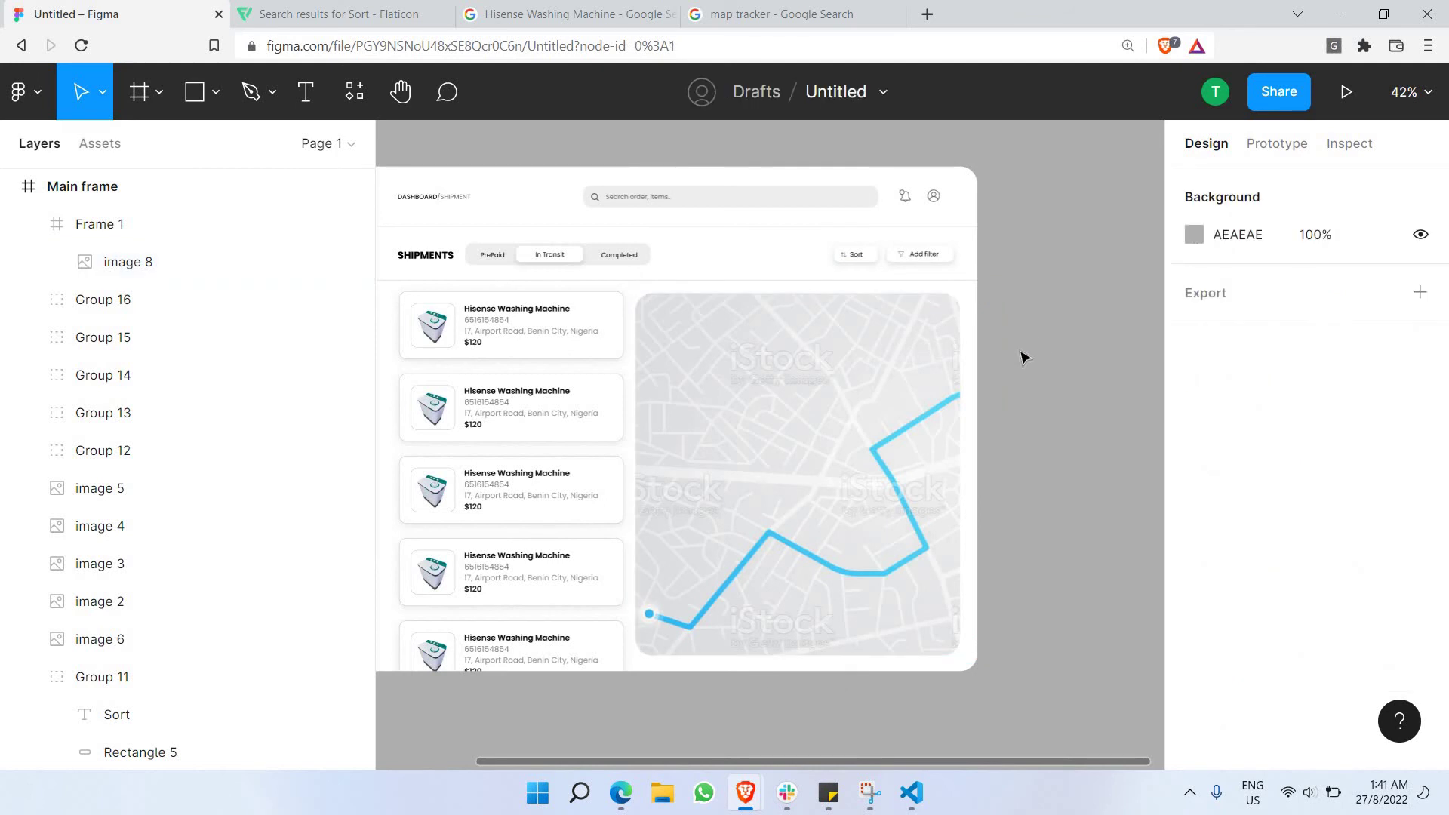
Rotate the map frame 180° so it sits upside down.
click(958, 296)
drag(1005, 449, 708, 562)
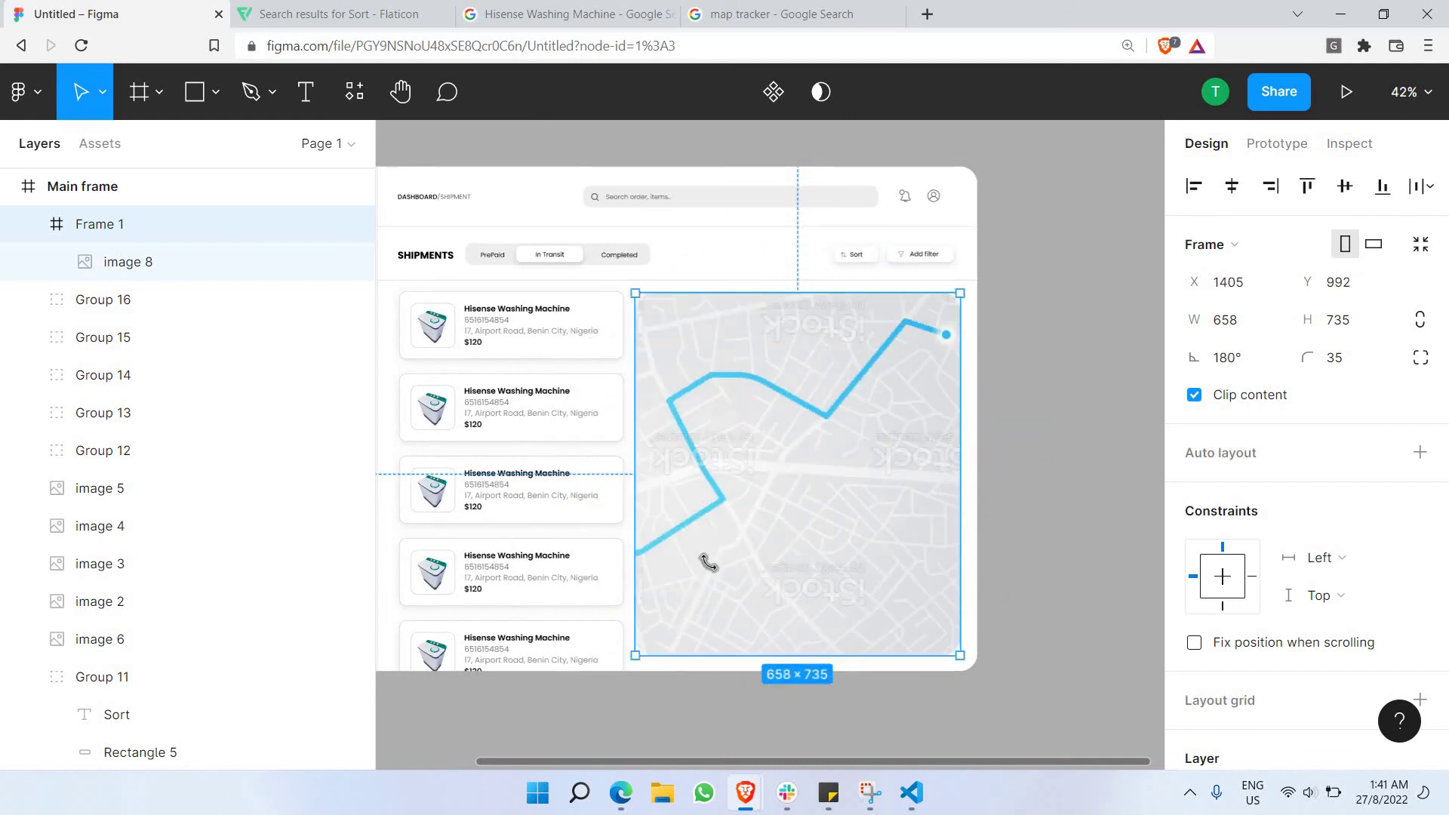
click(1042, 613)
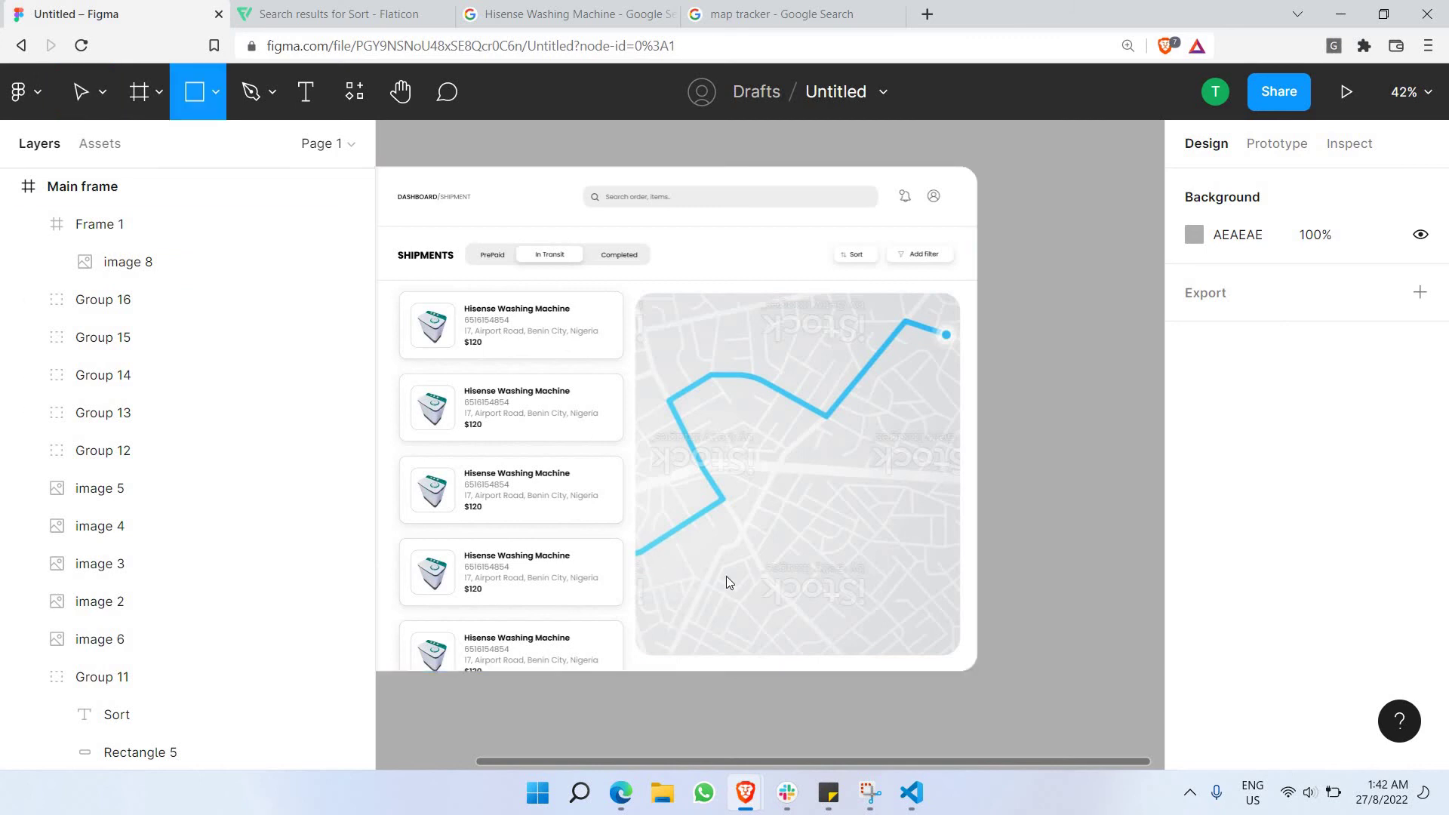
Draw a white FFFFFF 594×153 rectangle along the map's bottom with corner radius 15.
drag(647, 541, 908, 608)
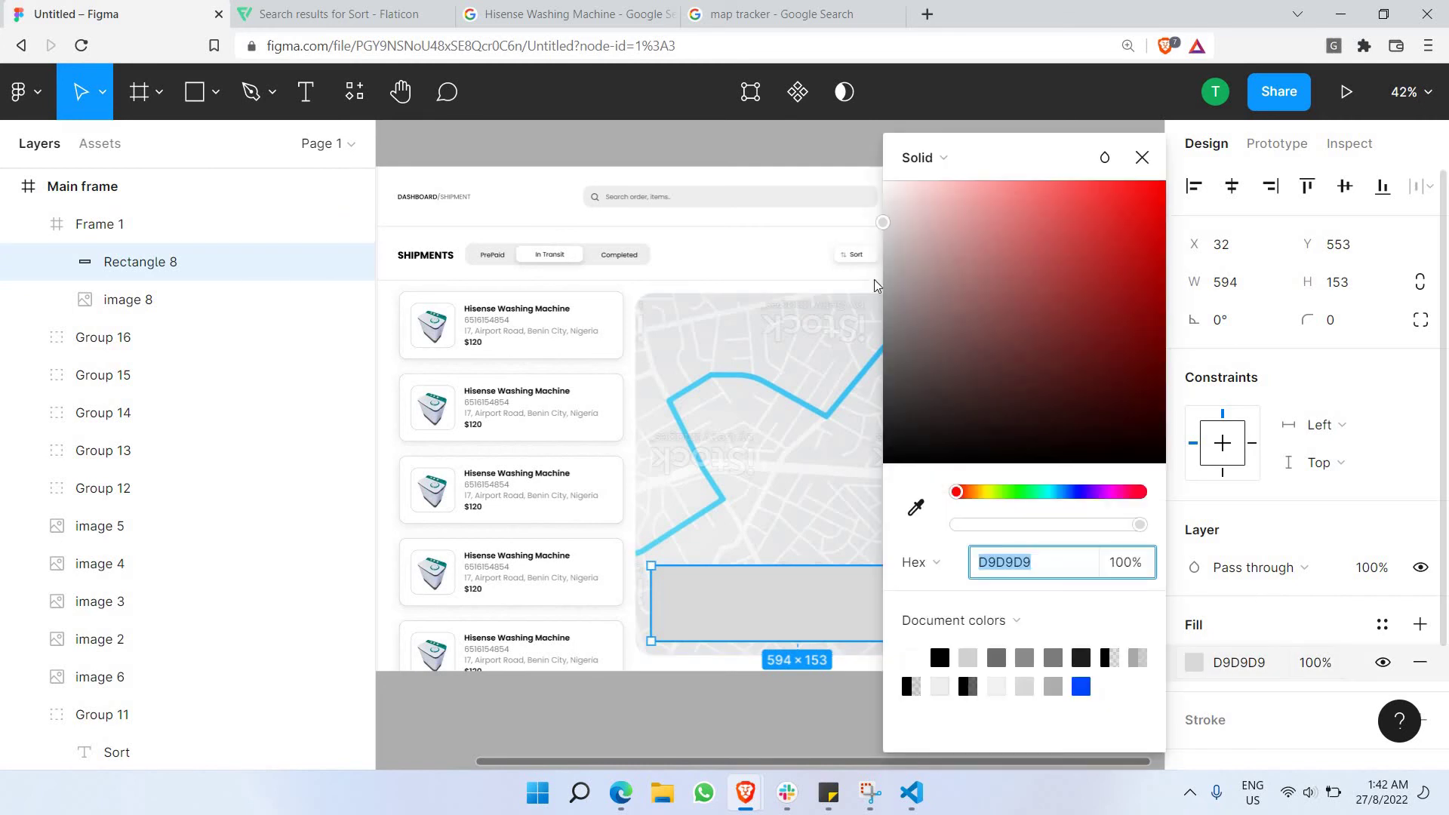
drag(873, 284, 763, 146)
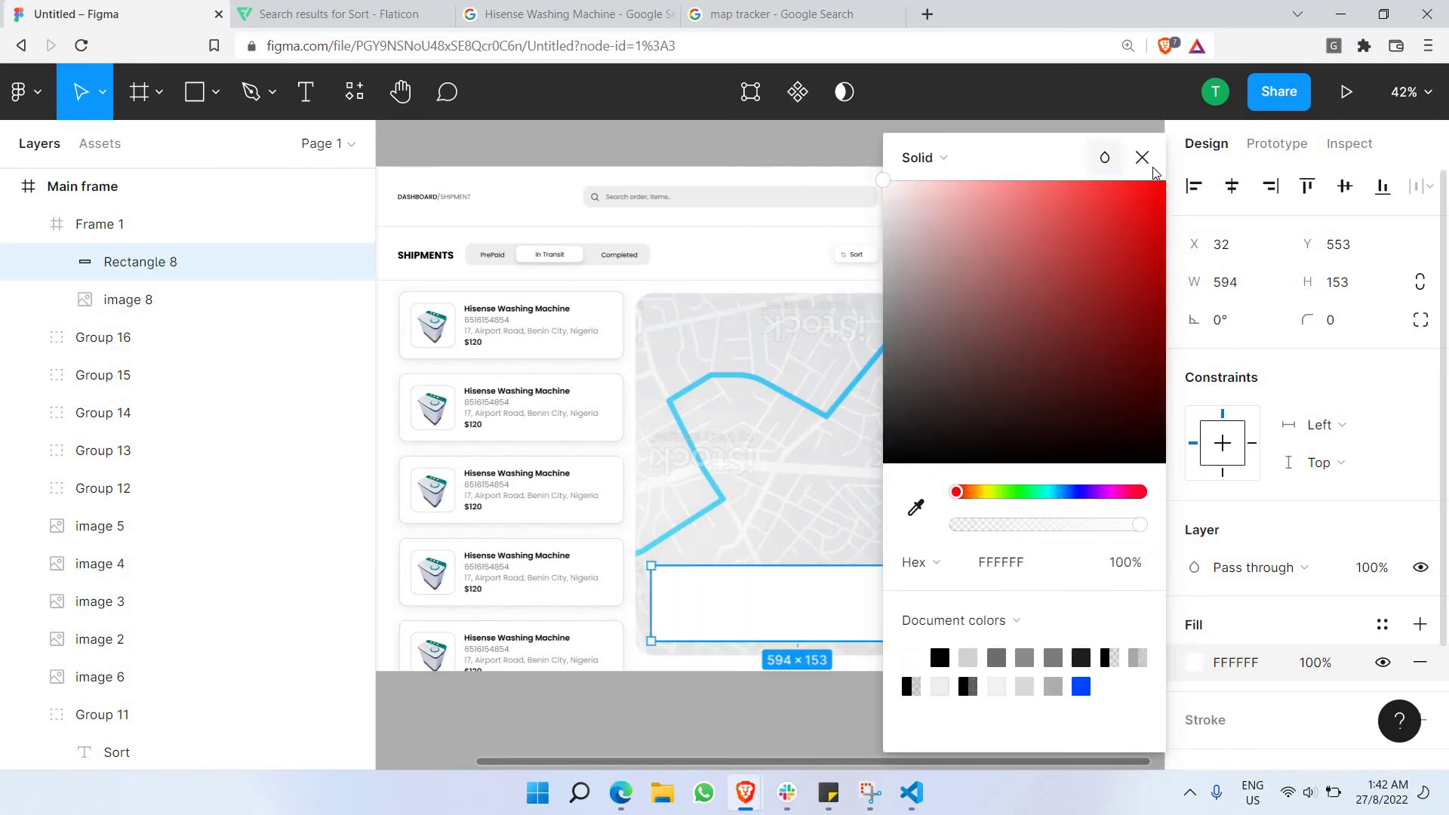
click(1351, 332)
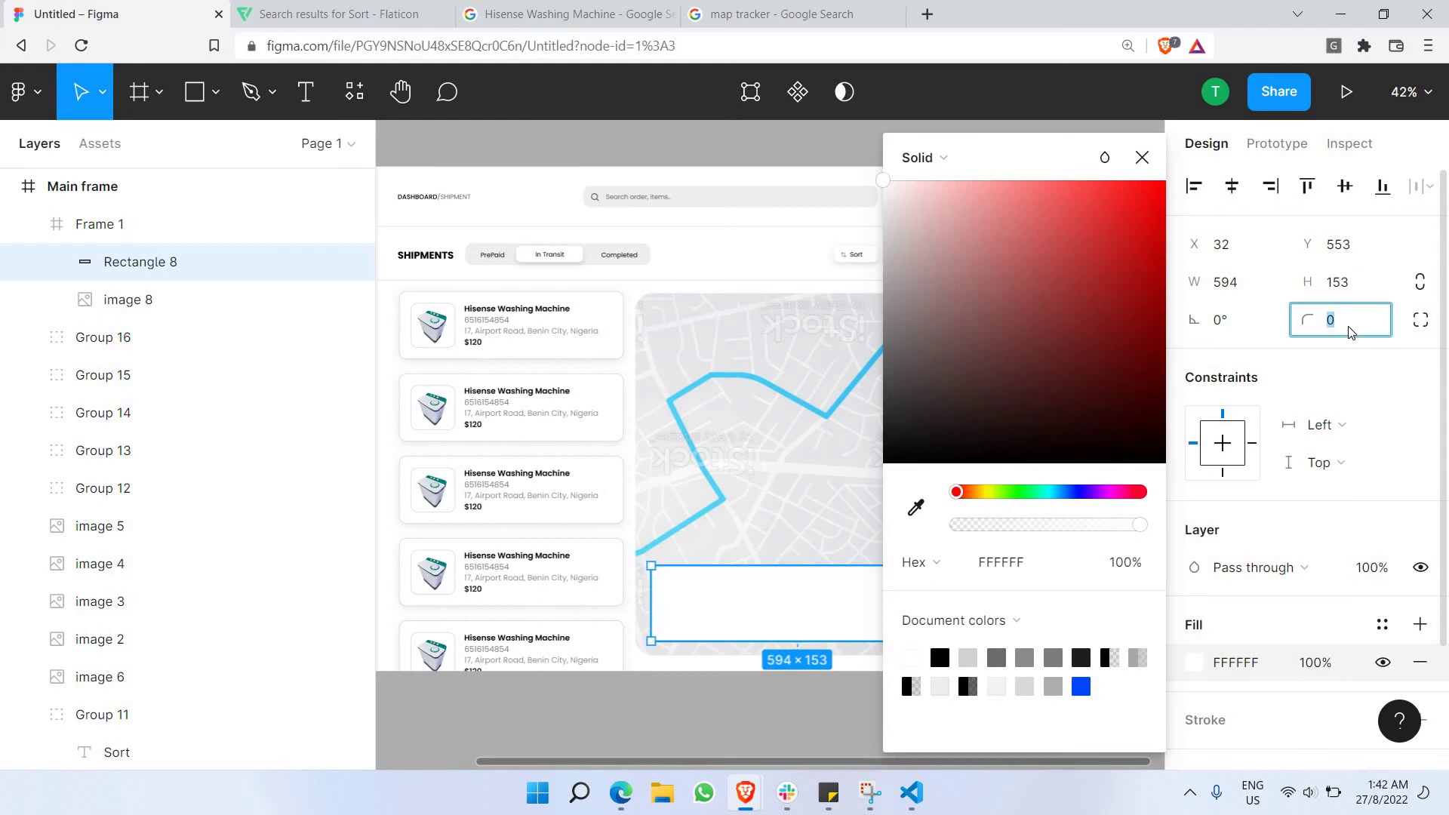
text(35)
key(Return)
click(1359, 321)
key(Return)
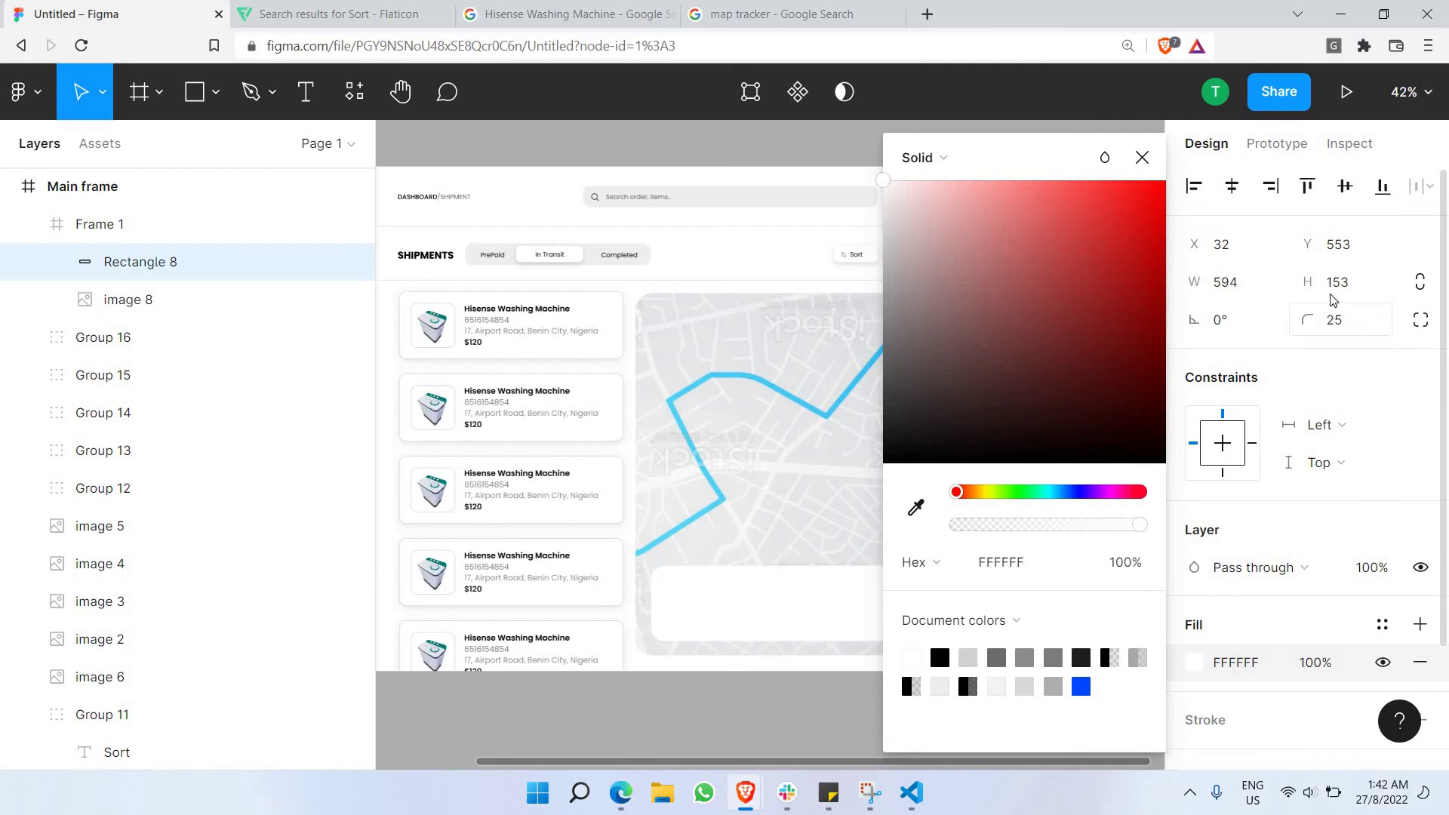
click(1350, 325)
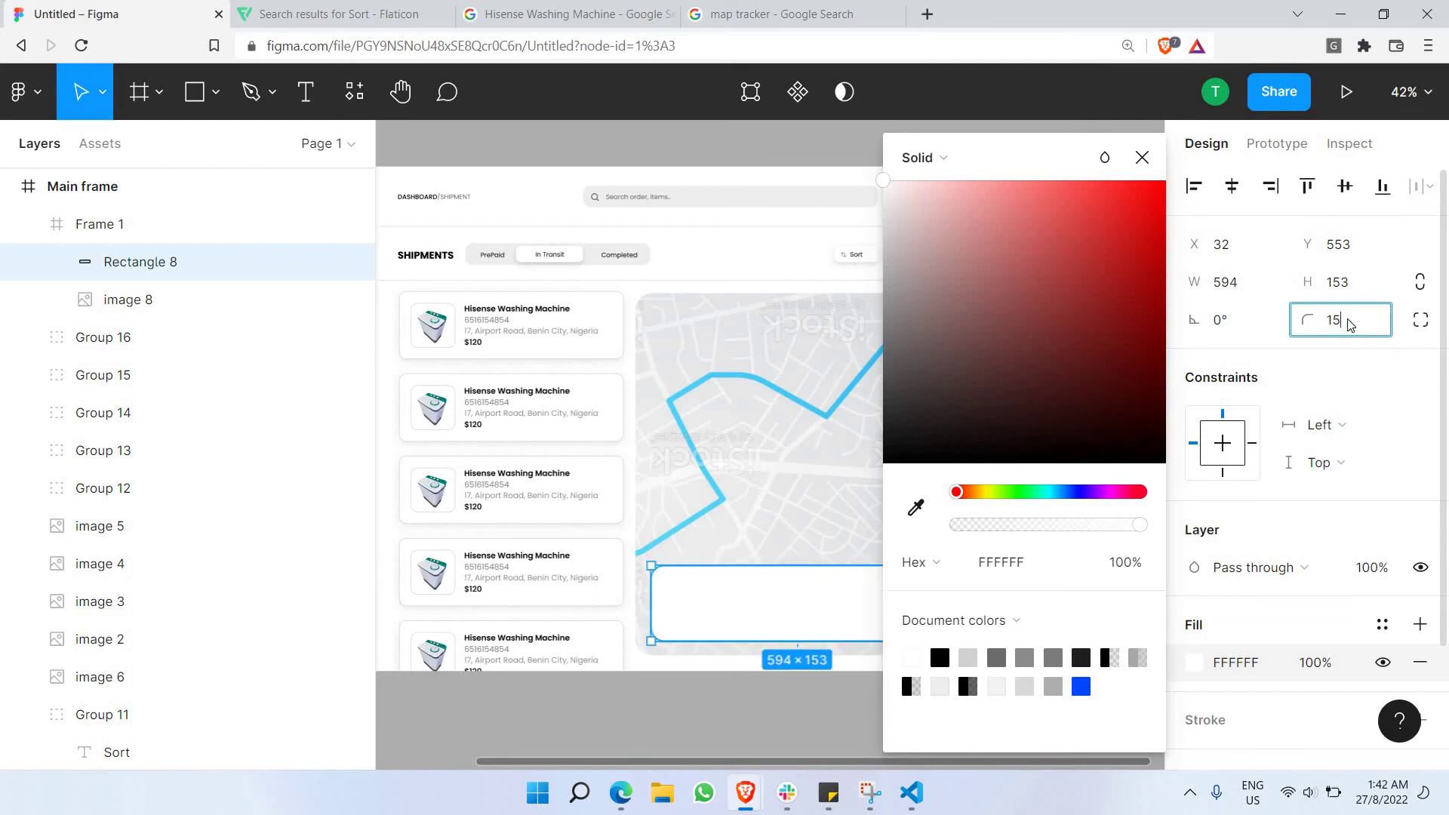
text(15)
key(Return)
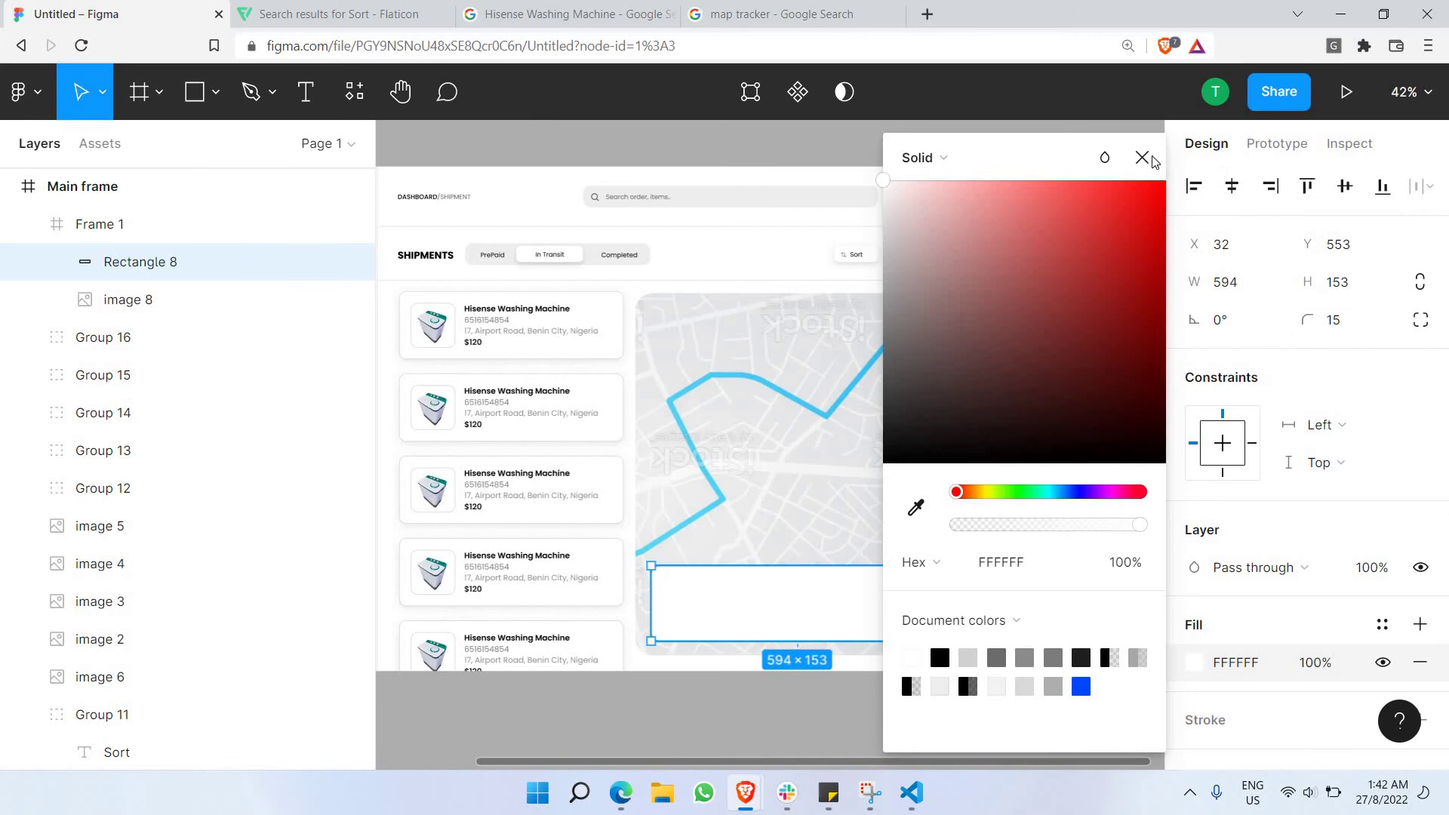
click(1142, 157)
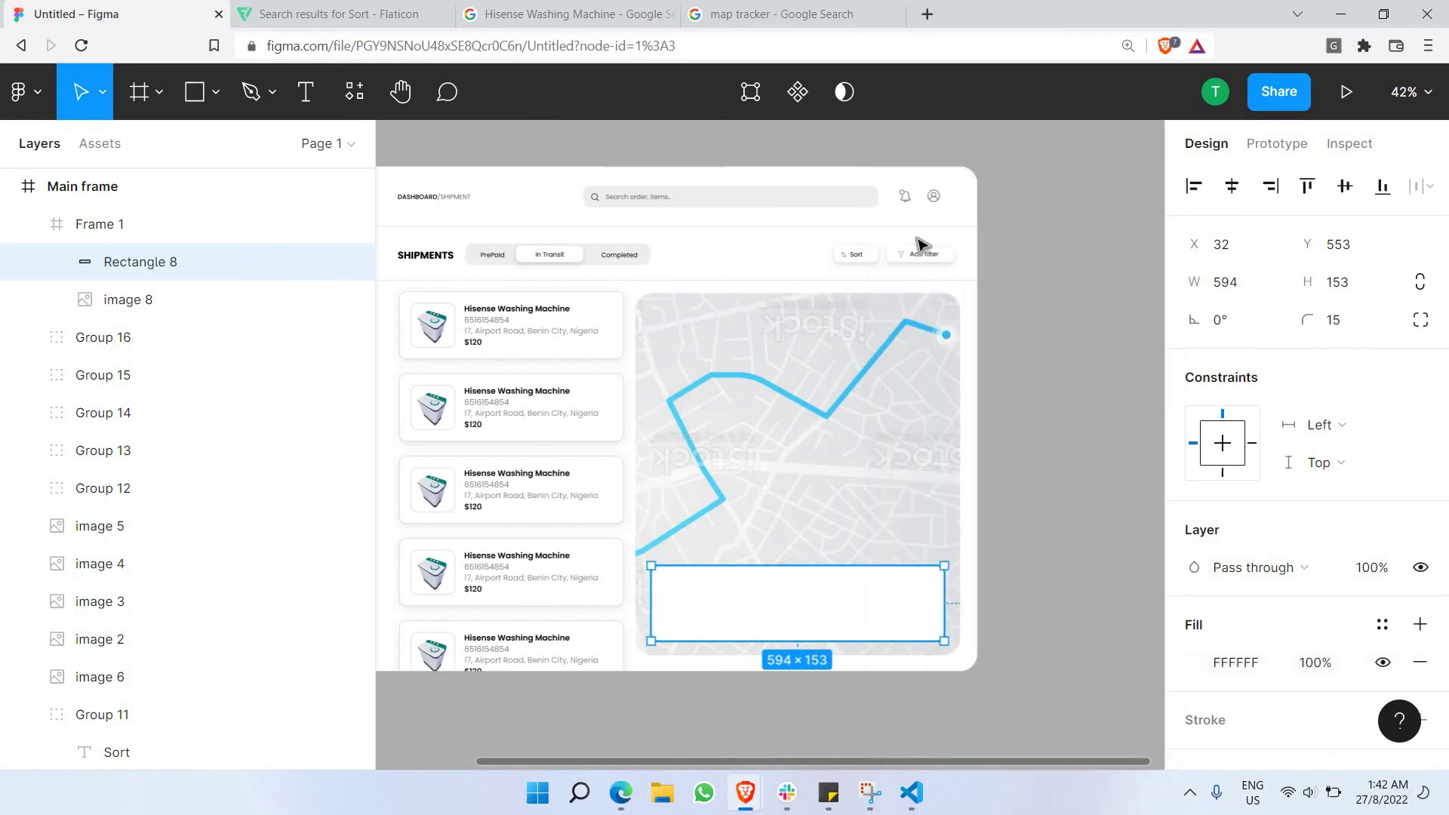
Paste a copy of the header divider onto the white card and shorten it to 520 px.
scroll(709, 615, up, 5)
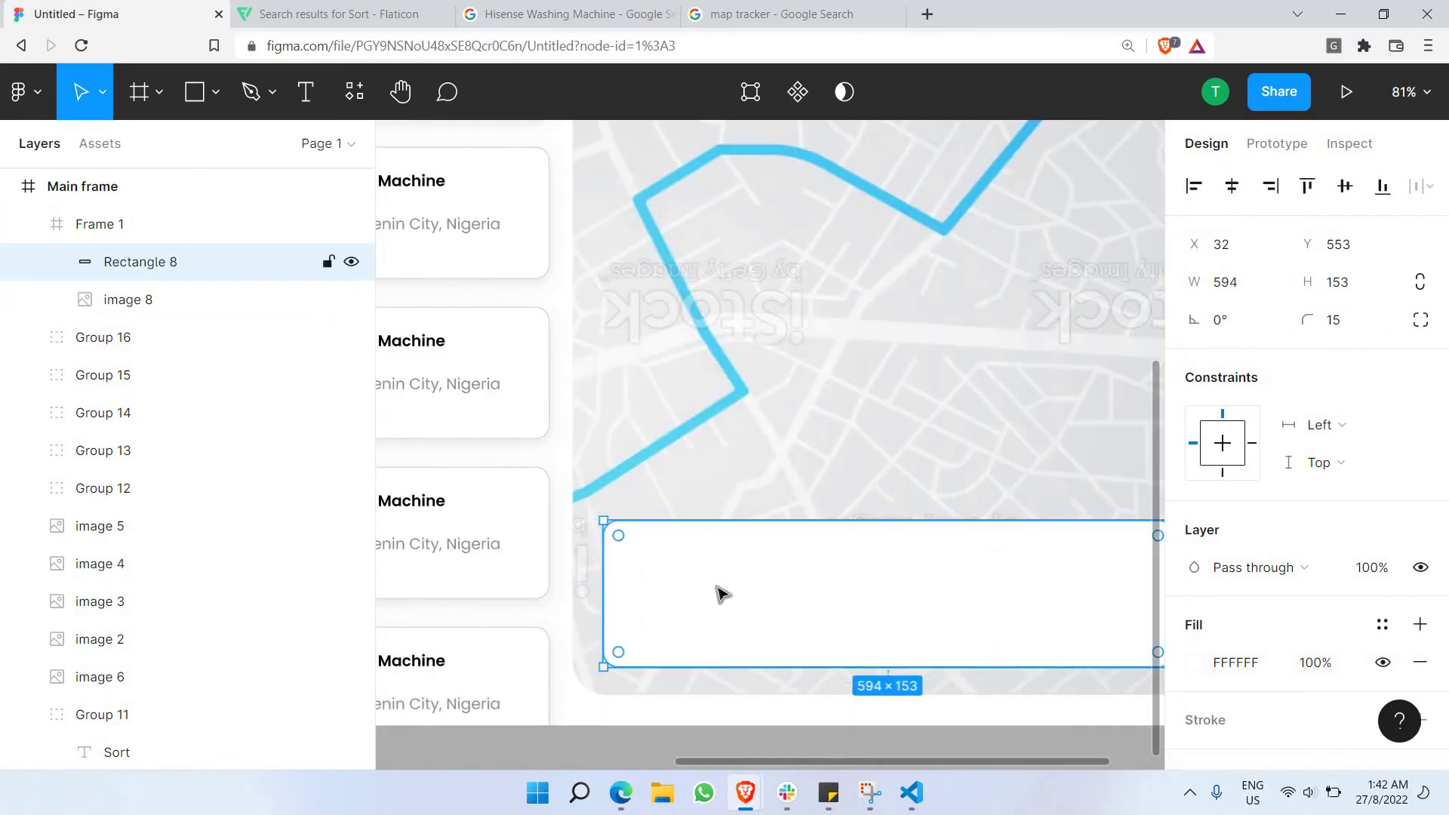
scroll(723, 583, right, 3)
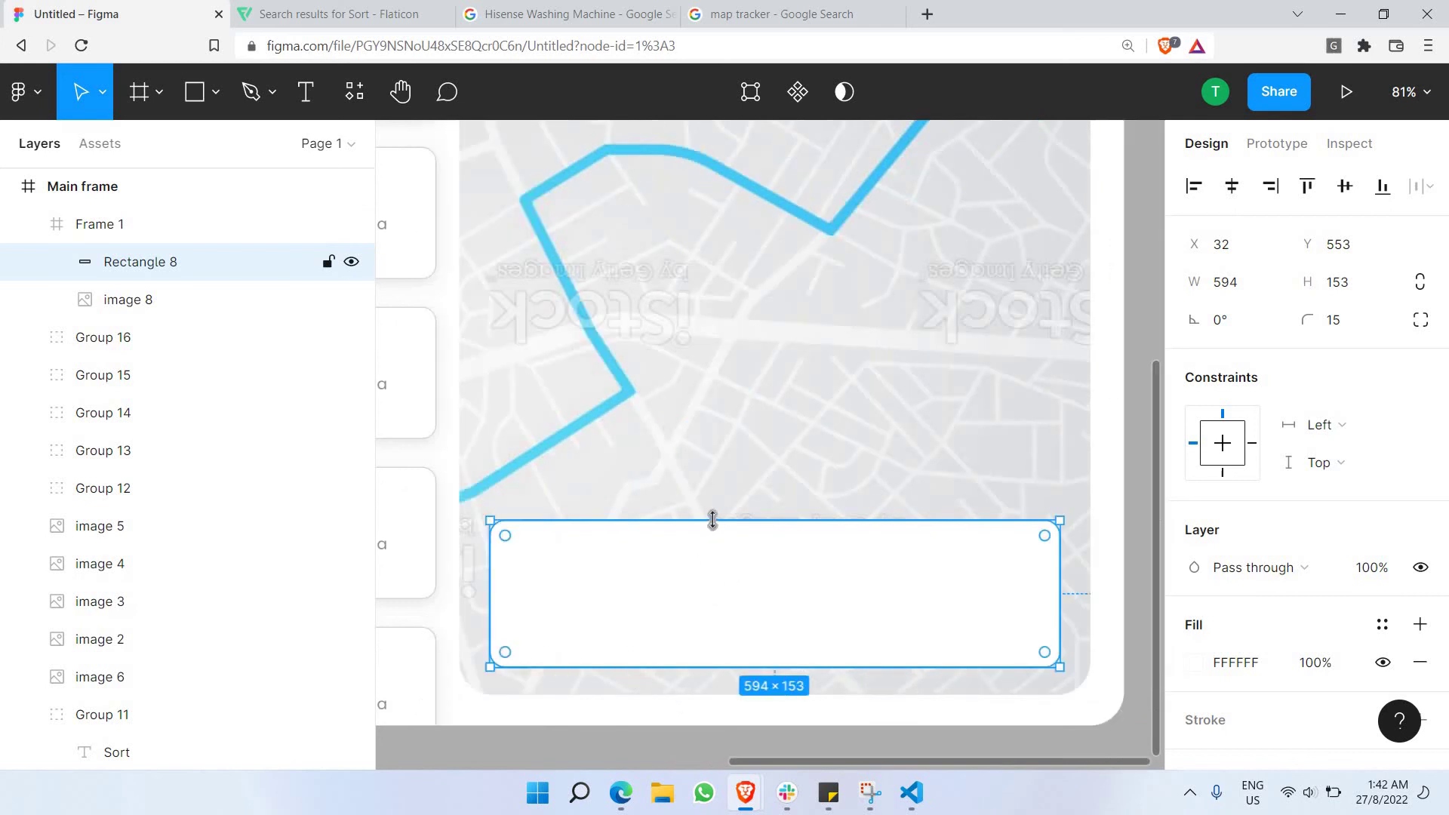
scroll(713, 521, down, 5)
click(679, 291)
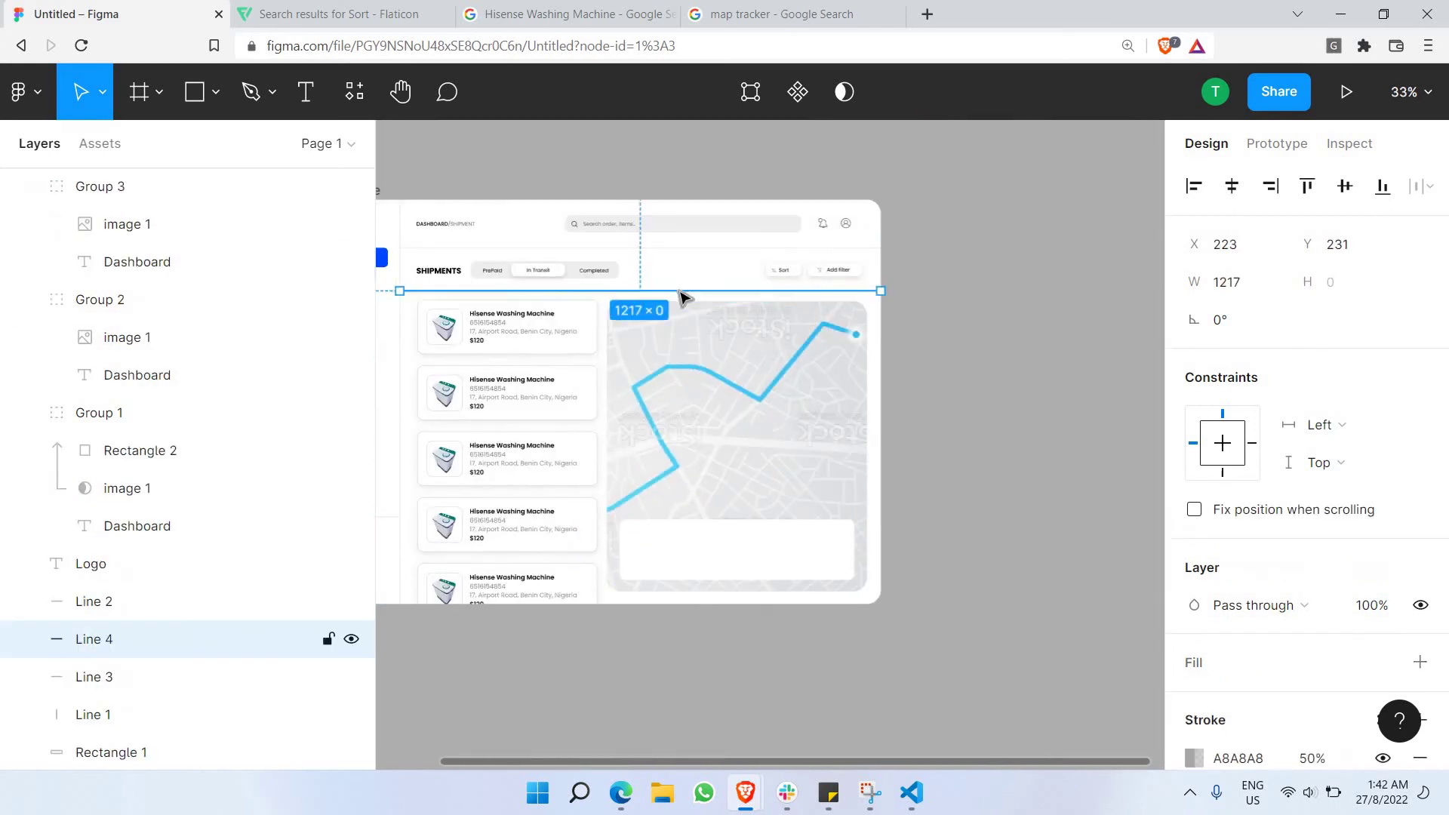
key(ctrl+v)
drag(681, 296, 811, 554)
scroll(811, 553, up, 5)
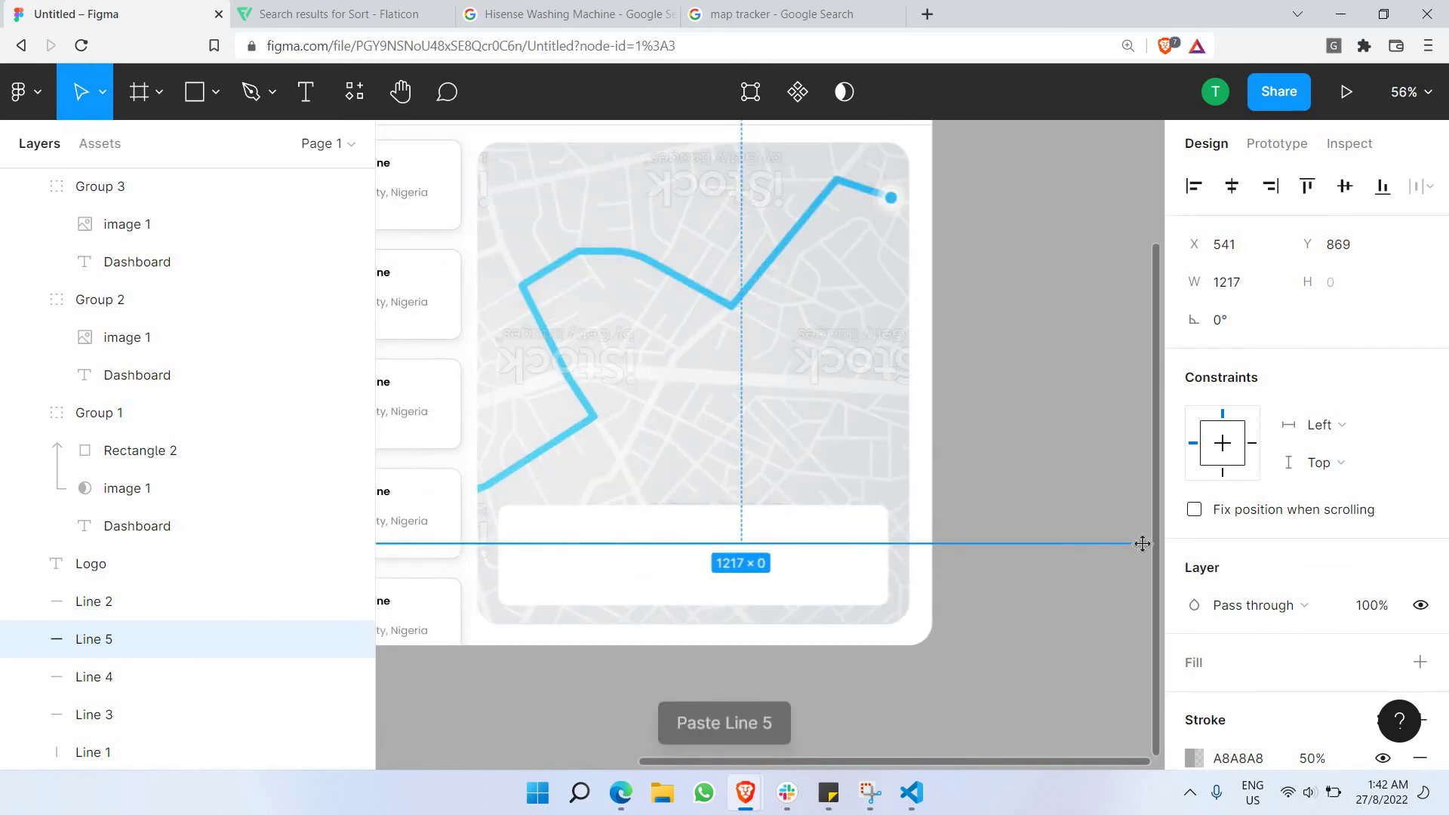
drag(913, 556, 858, 559)
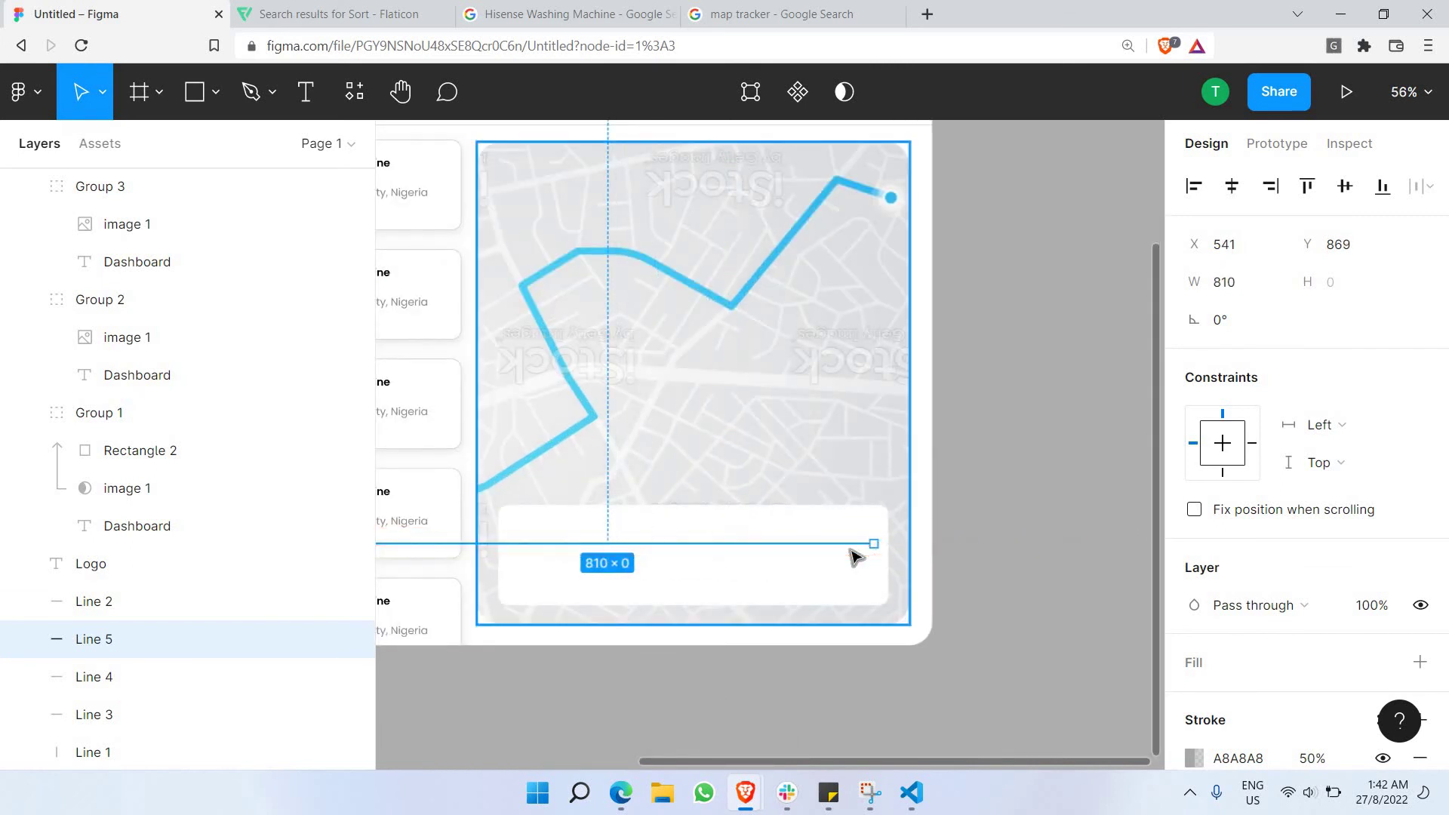
scroll(654, 561, left, 5)
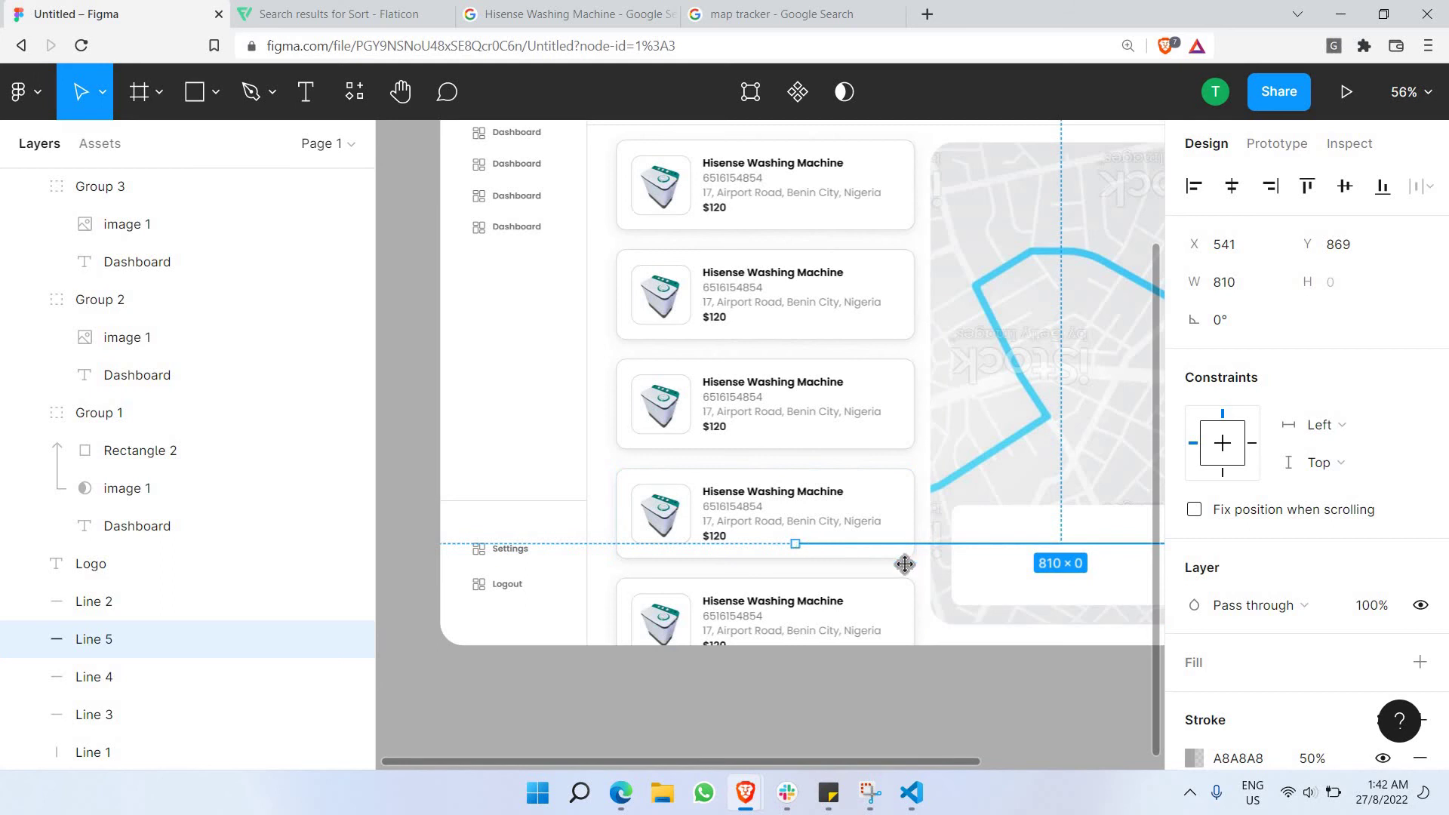
drag(796, 543, 984, 557)
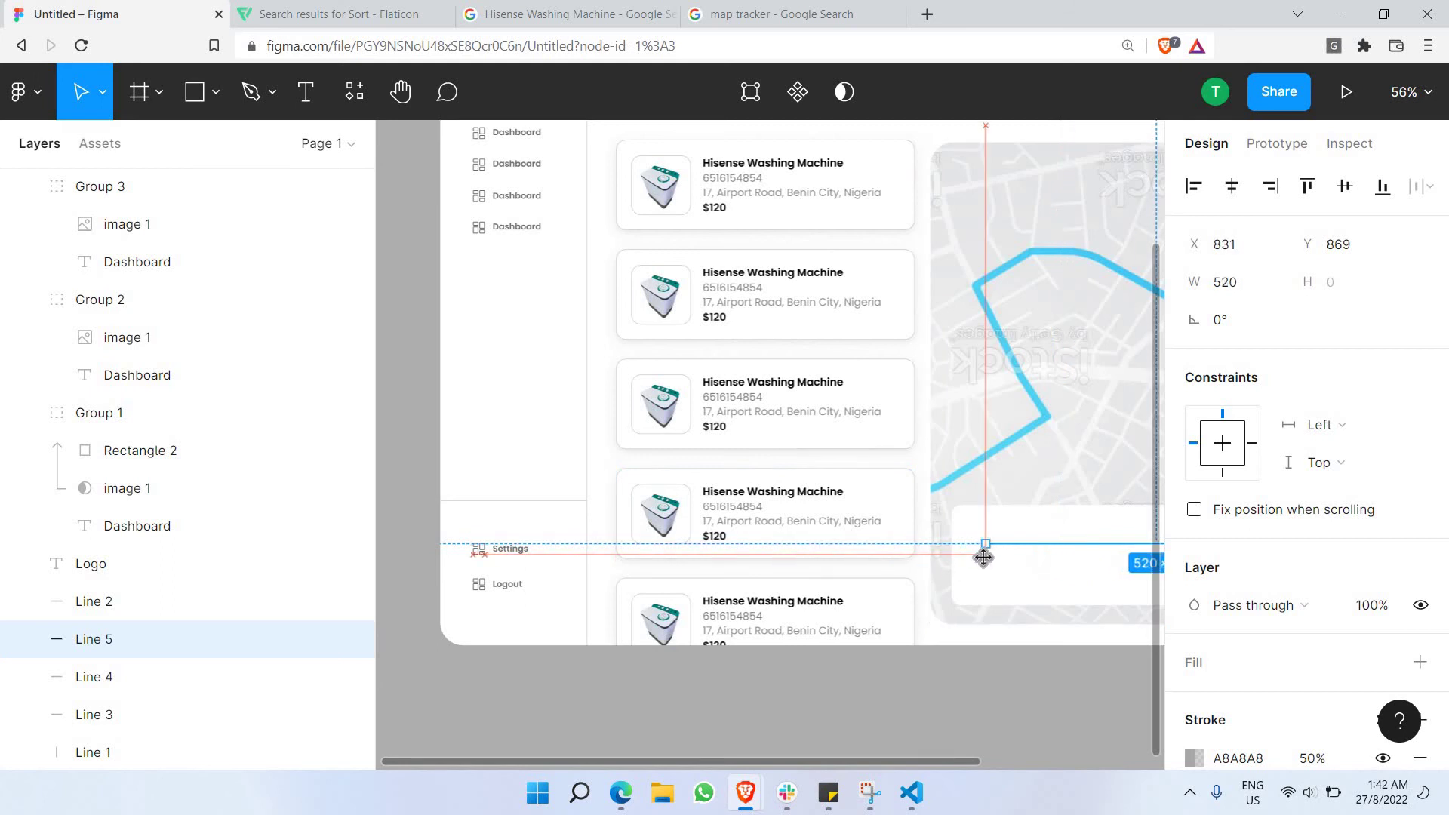
click(957, 679)
scroll(868, 551, right, 5)
Move the divider line to the top of the Main frame layer order.
click(830, 551)
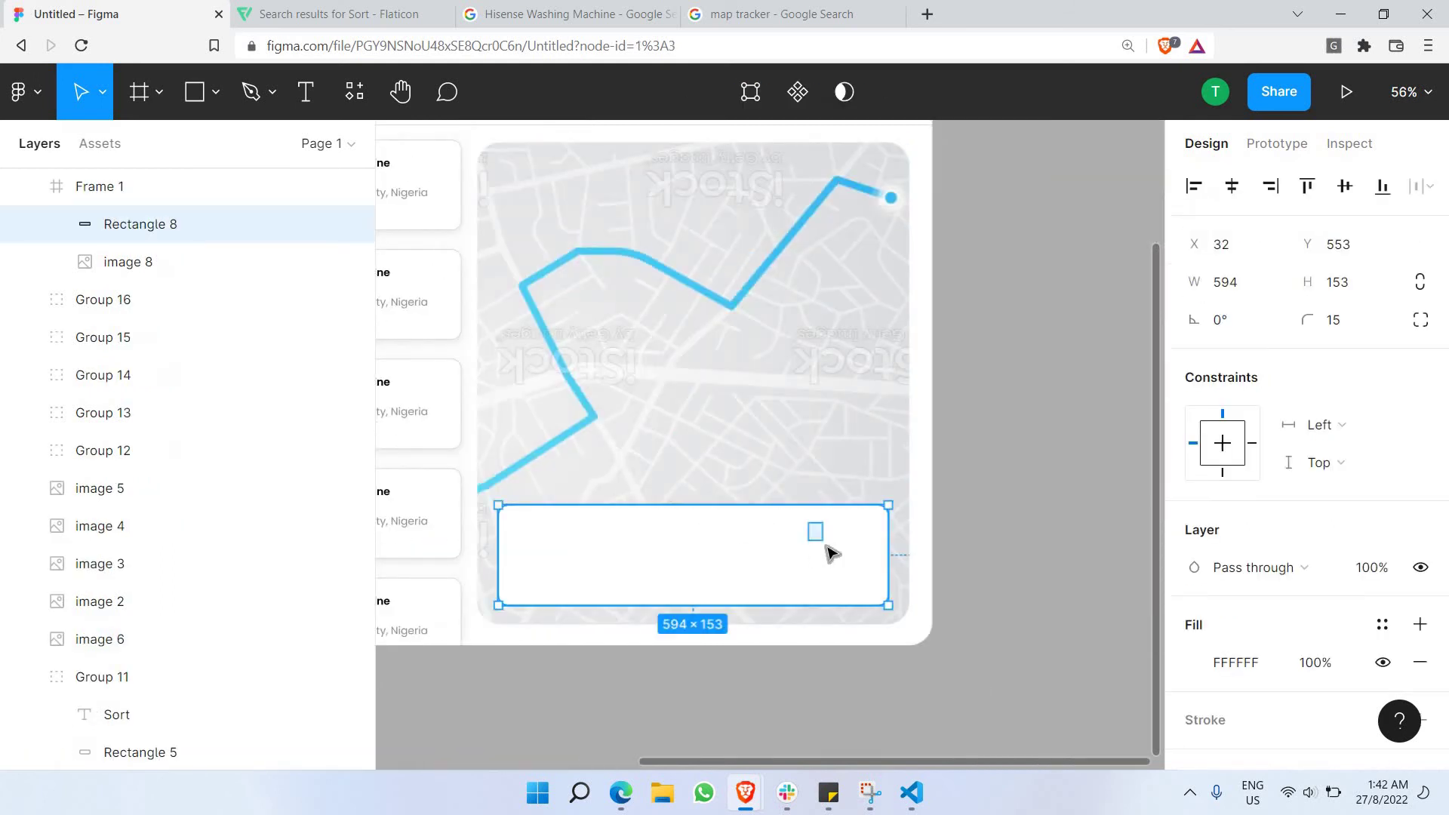
key(Escape)
click(838, 544)
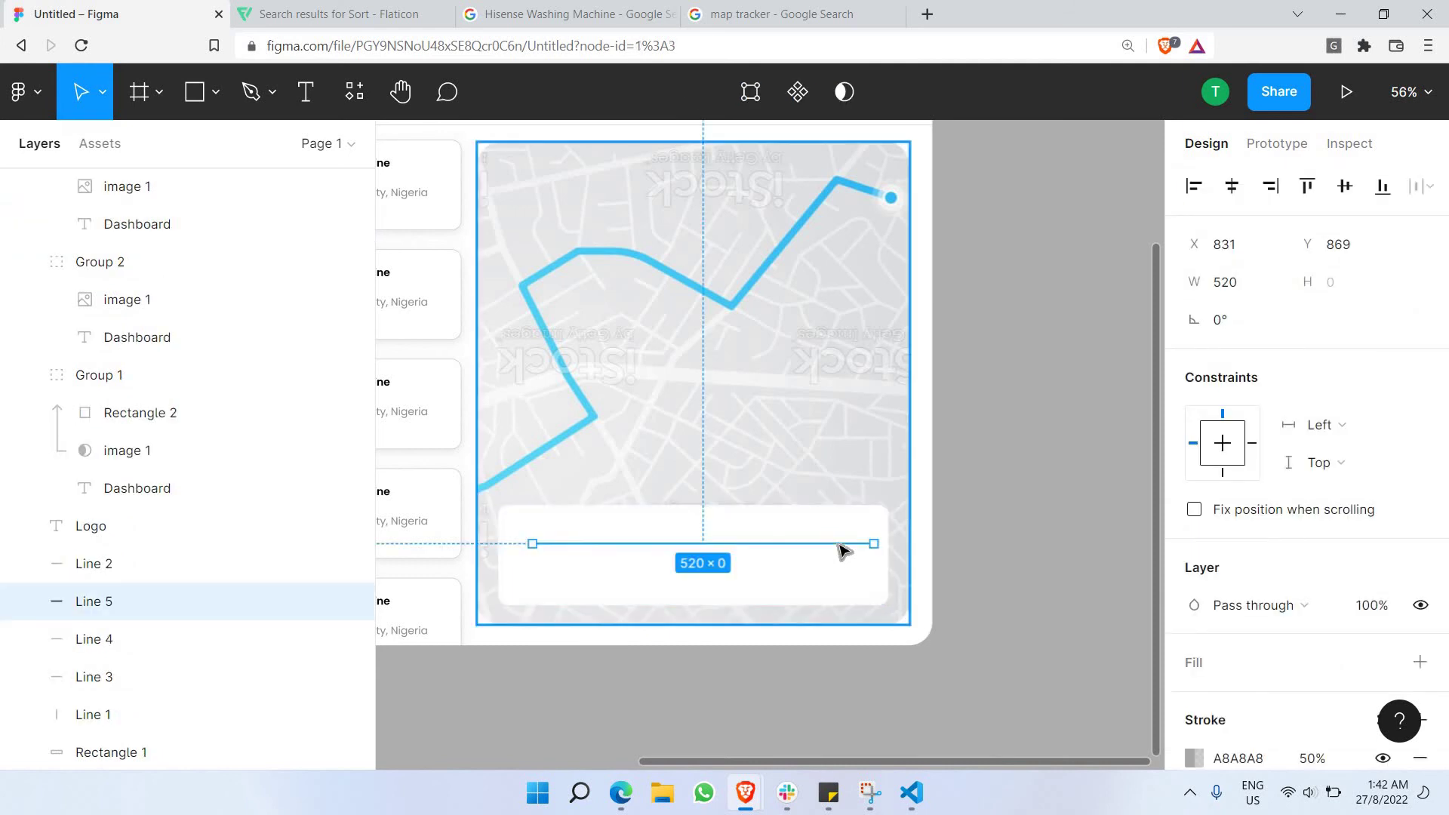
drag(100, 611, 1054, 546)
click(1054, 546)
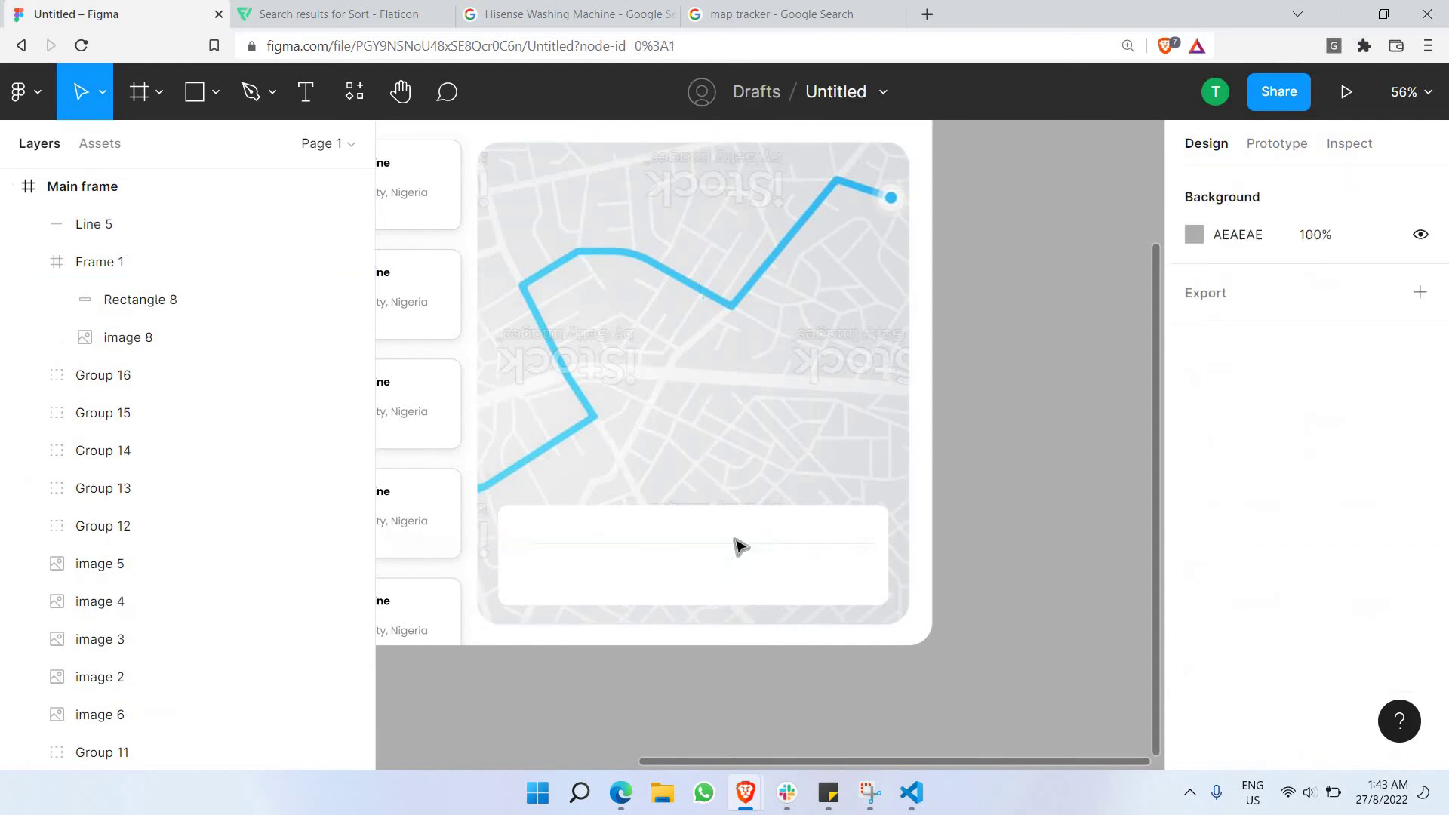
click(595, 543)
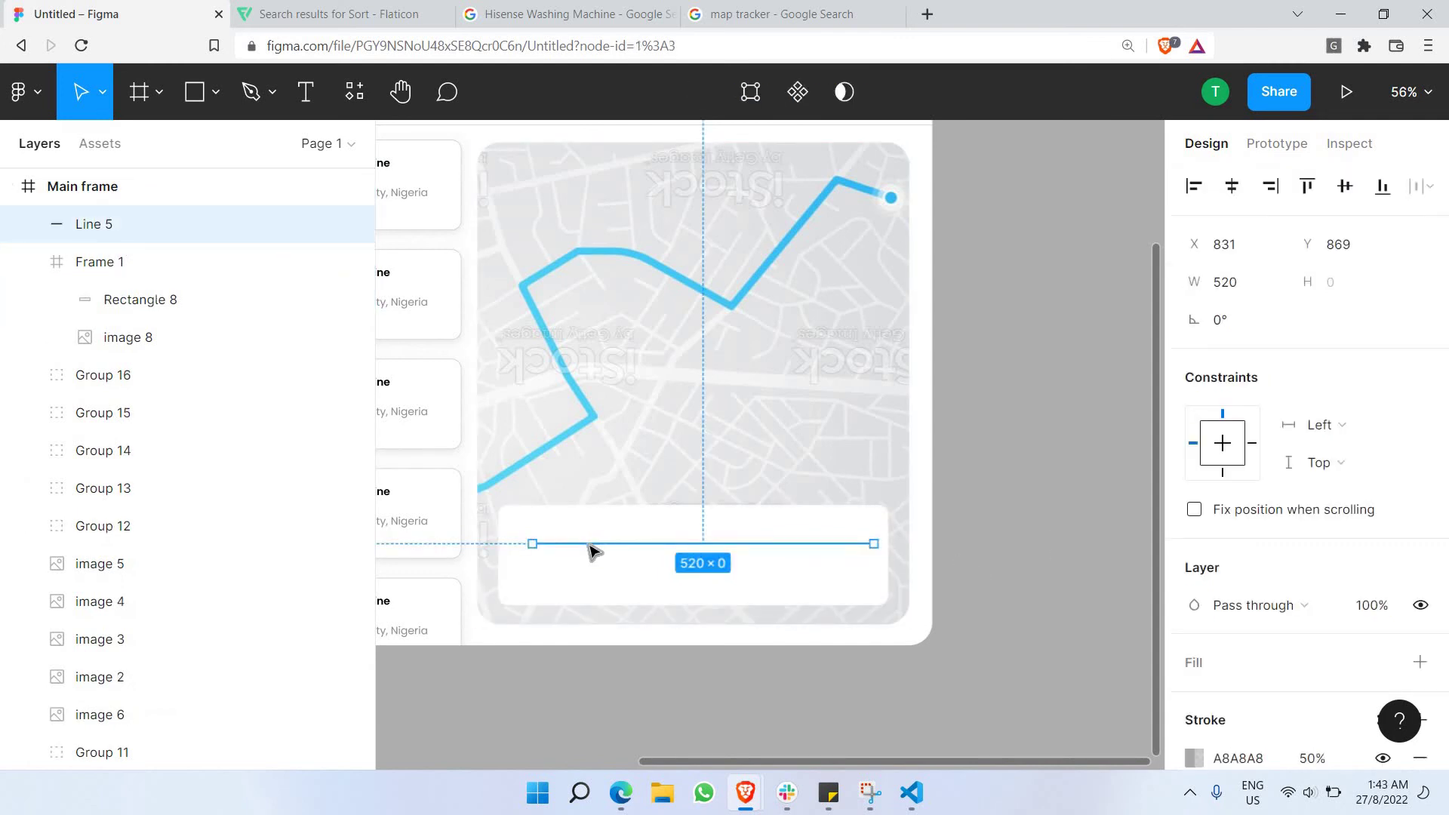
click(594, 672)
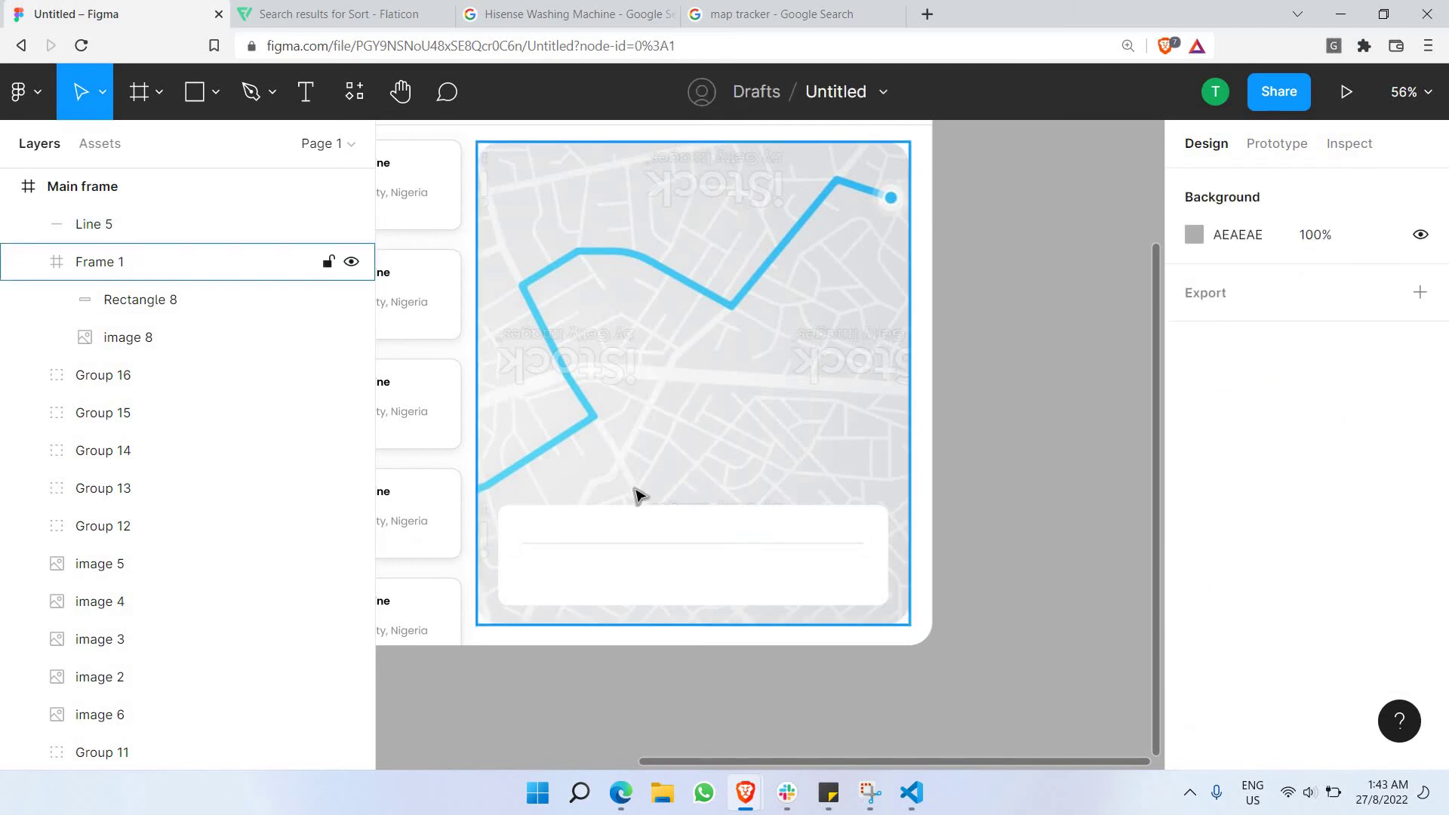
scroll(645, 476, up, 2)
scroll(641, 408, down, 4)
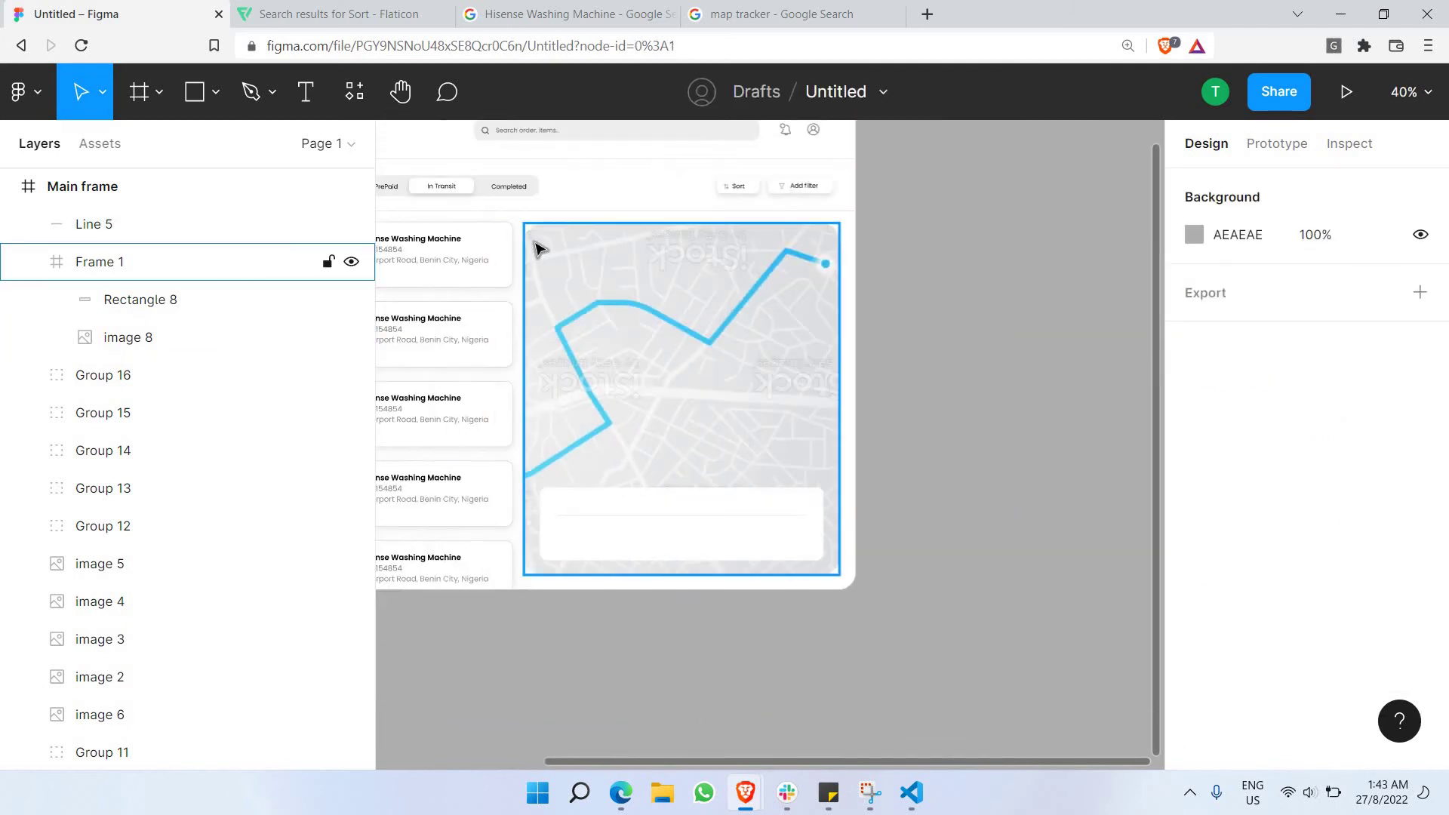
scroll(540, 355, up, 3)
scroll(544, 462, right, 2)
scroll(615, 495, left, 4)
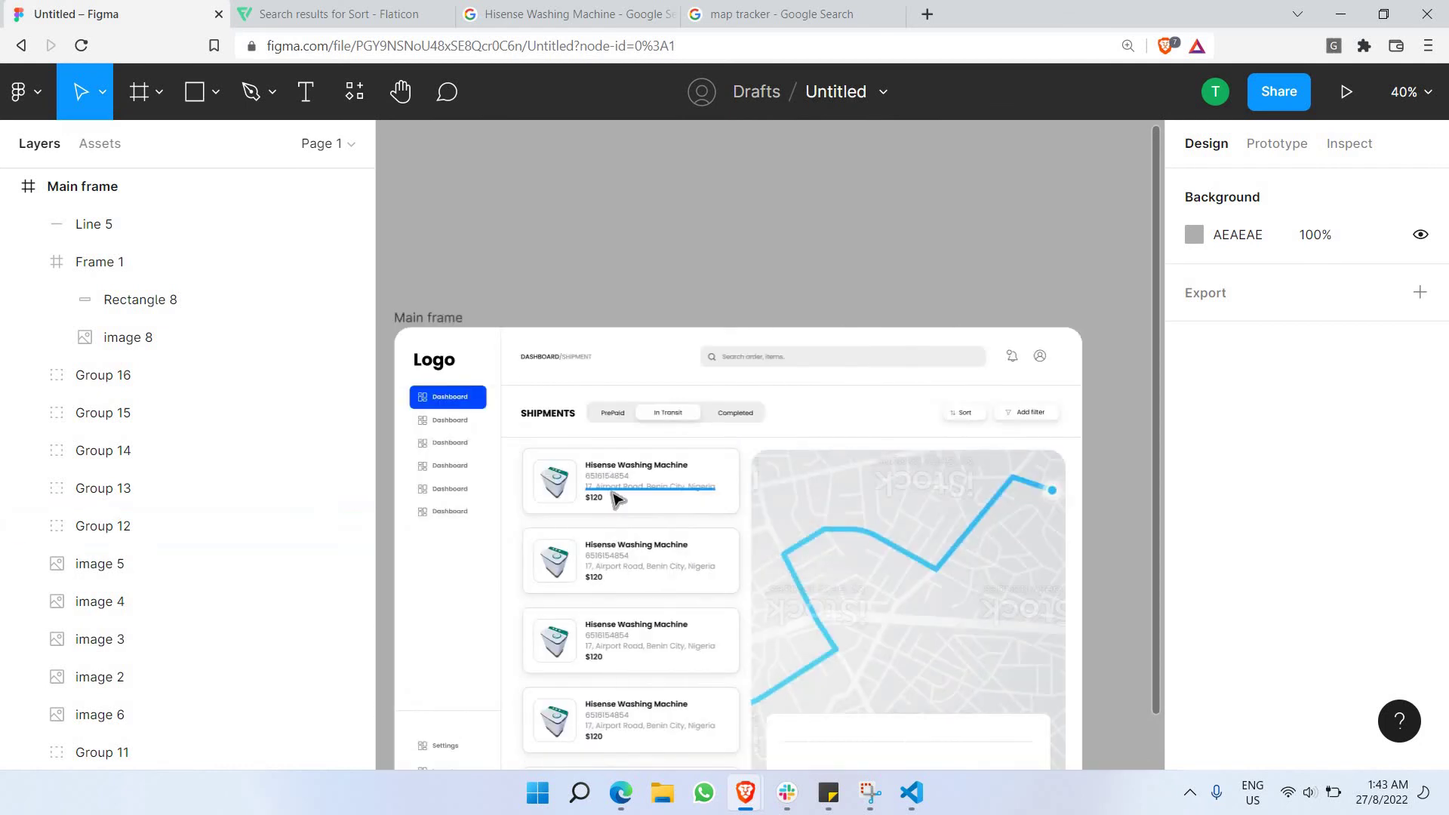
Paste the copied shipment address text into the white details card.
ctrl+click(612, 491)
scroll(858, 583, down, 4)
scroll(861, 479, up, 2)
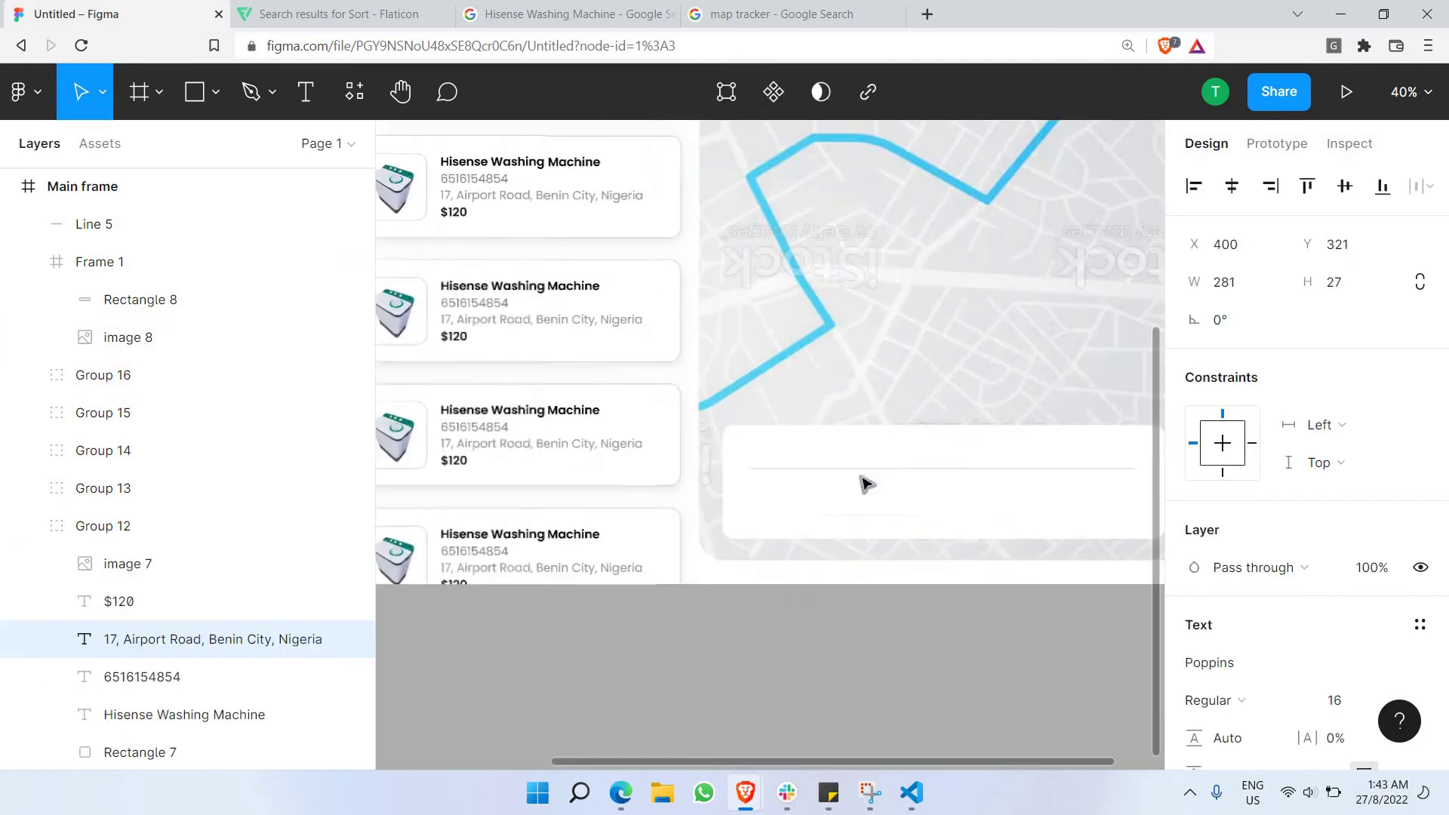
scroll(866, 483, up, 5)
double_click(865, 483)
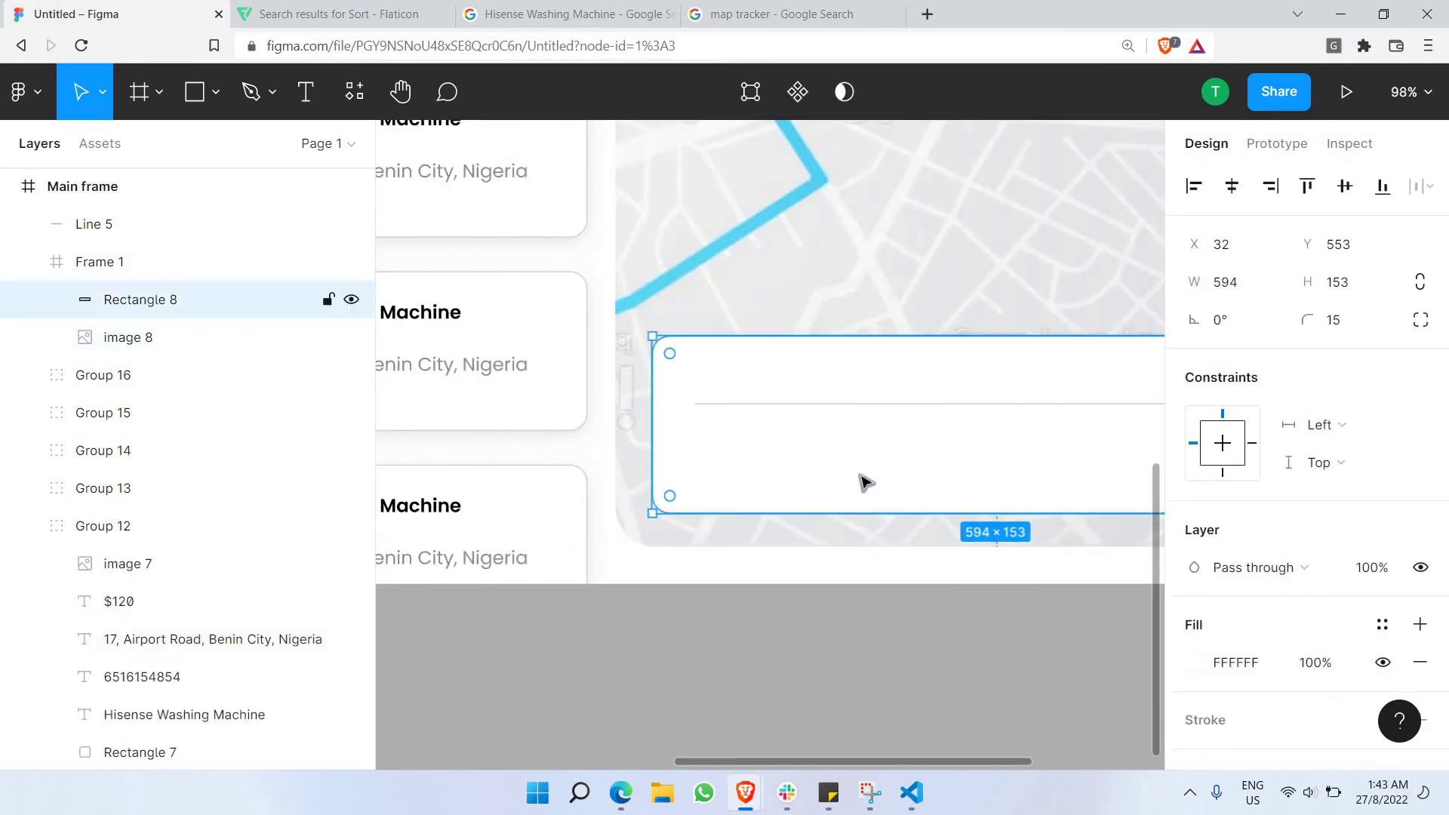
key(ctrl+v)
Retype the pasted text as the 'Order Id' label.
scroll(891, 382, up, 3)
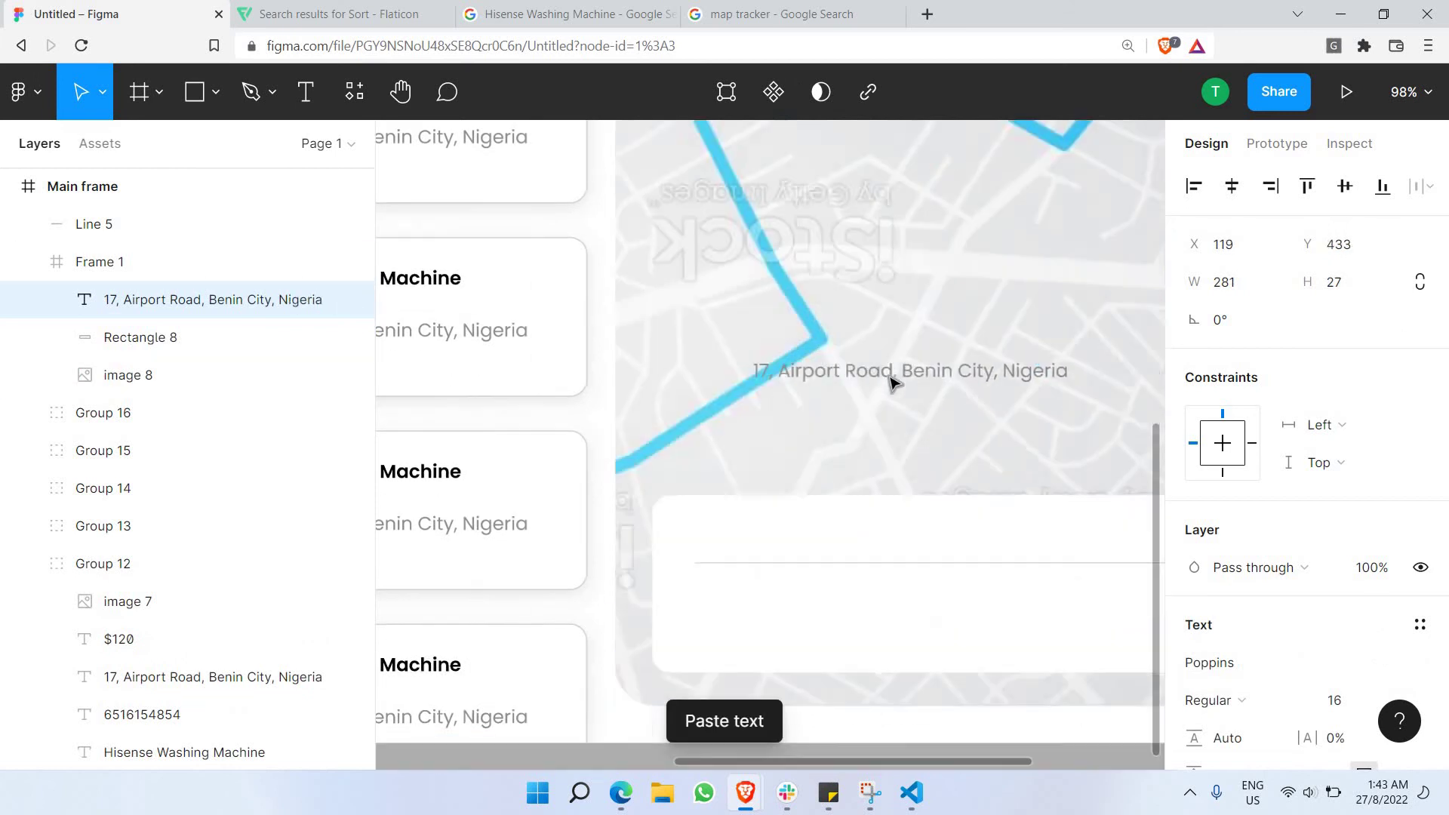
scroll(886, 443, down, 5)
drag(891, 383, 836, 261)
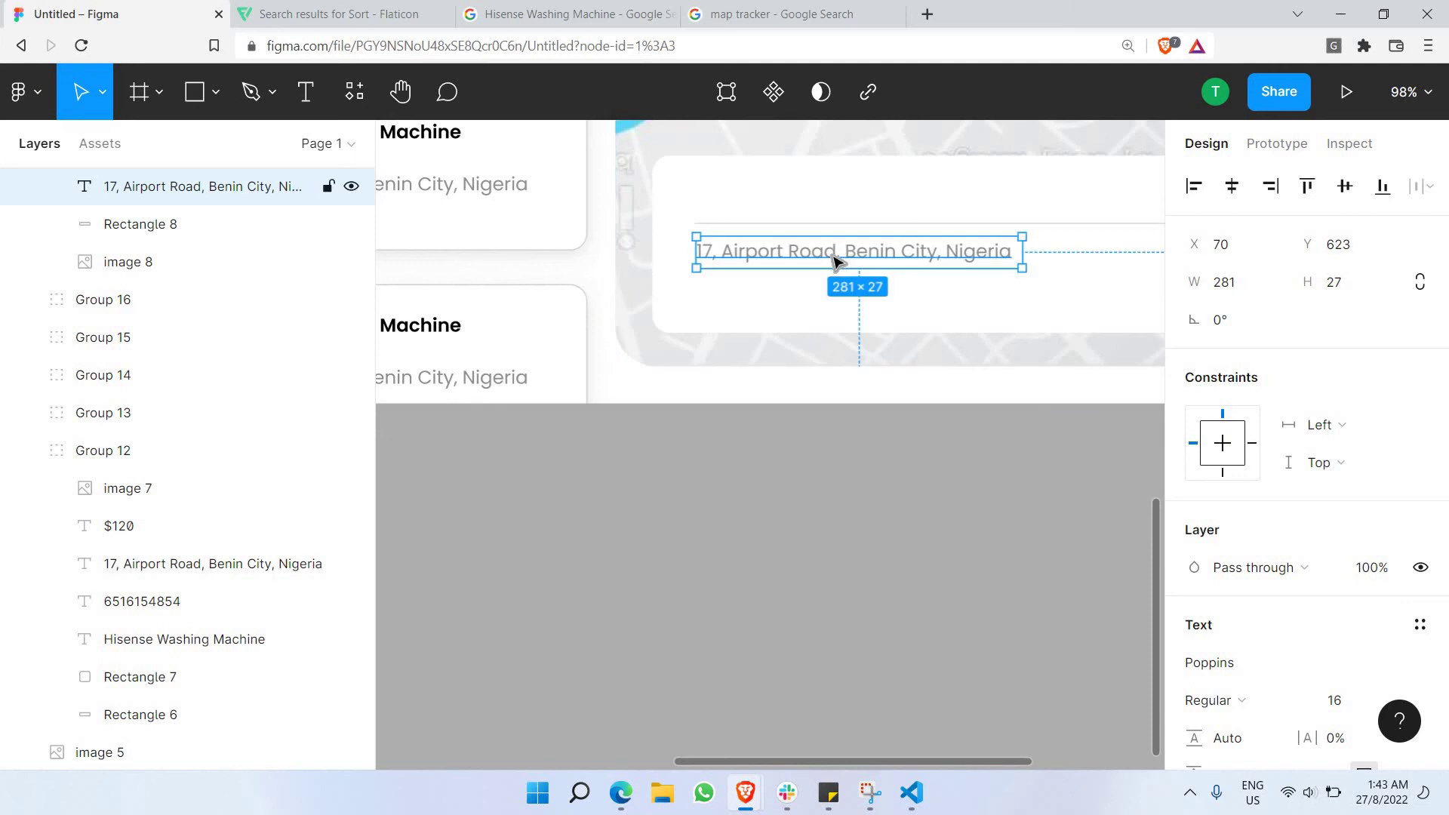
scroll(830, 263, up, 2)
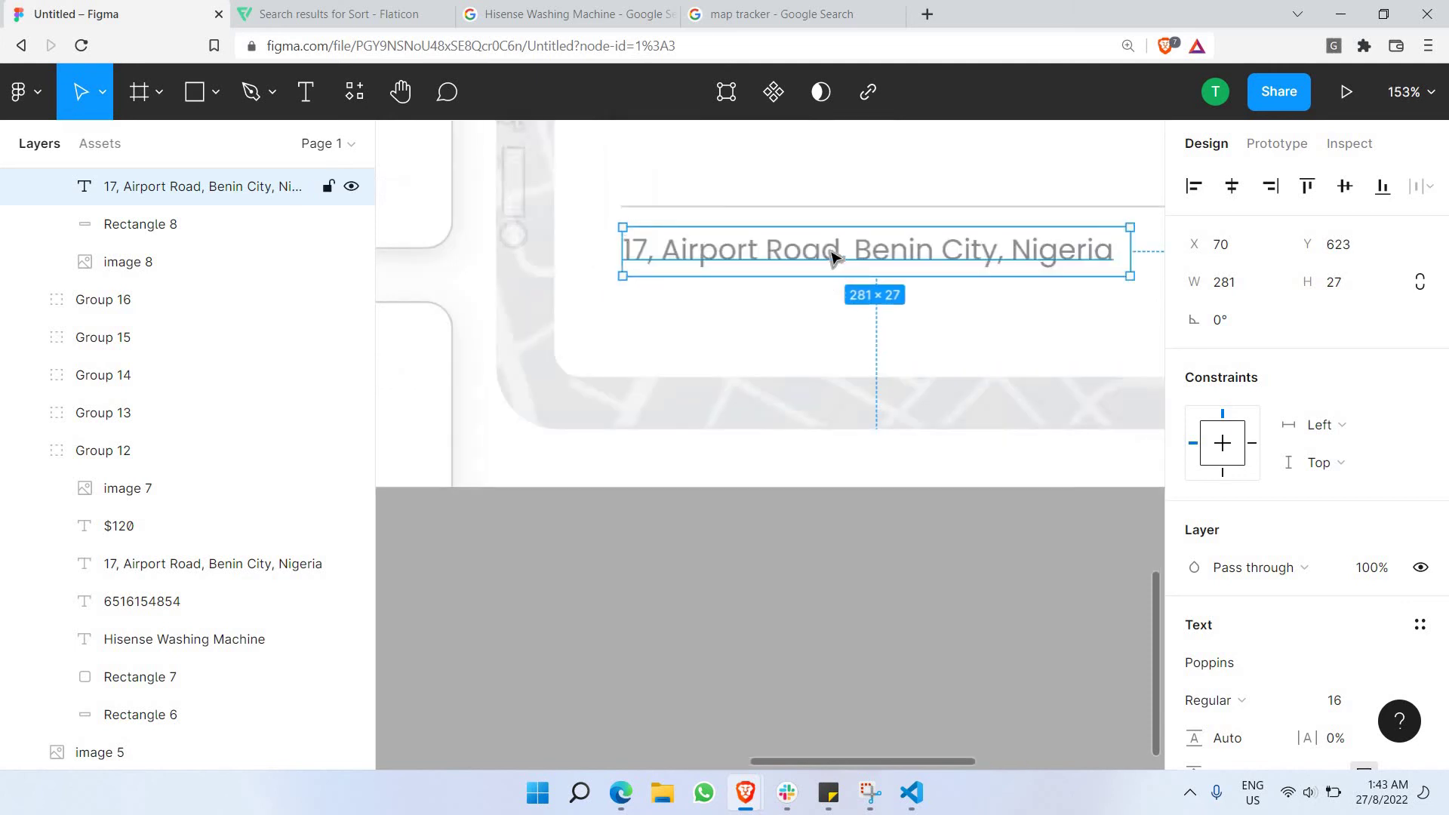
scroll(823, 316, up, 3)
double_click(809, 372)
click(809, 372)
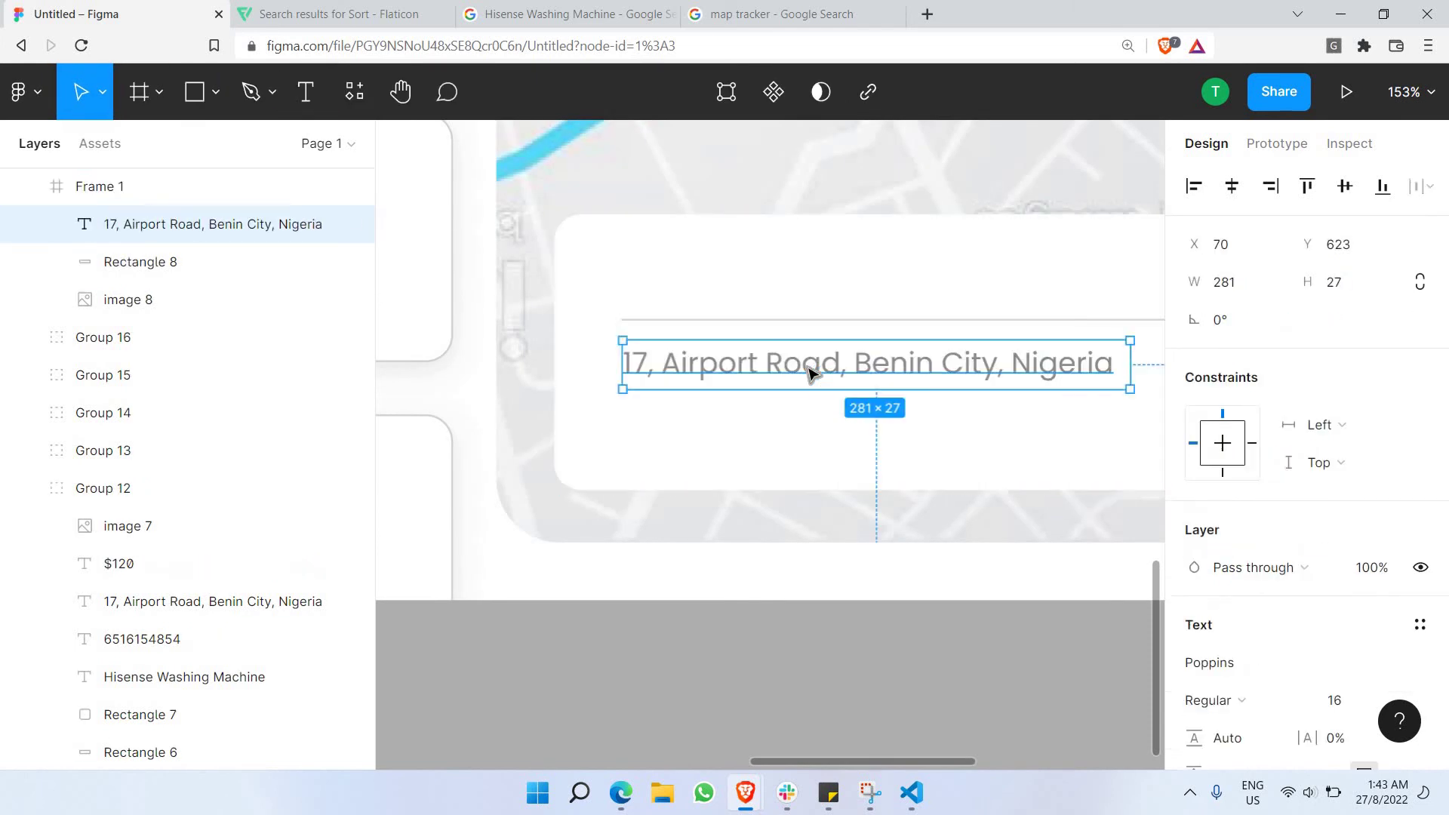
double_click(808, 365)
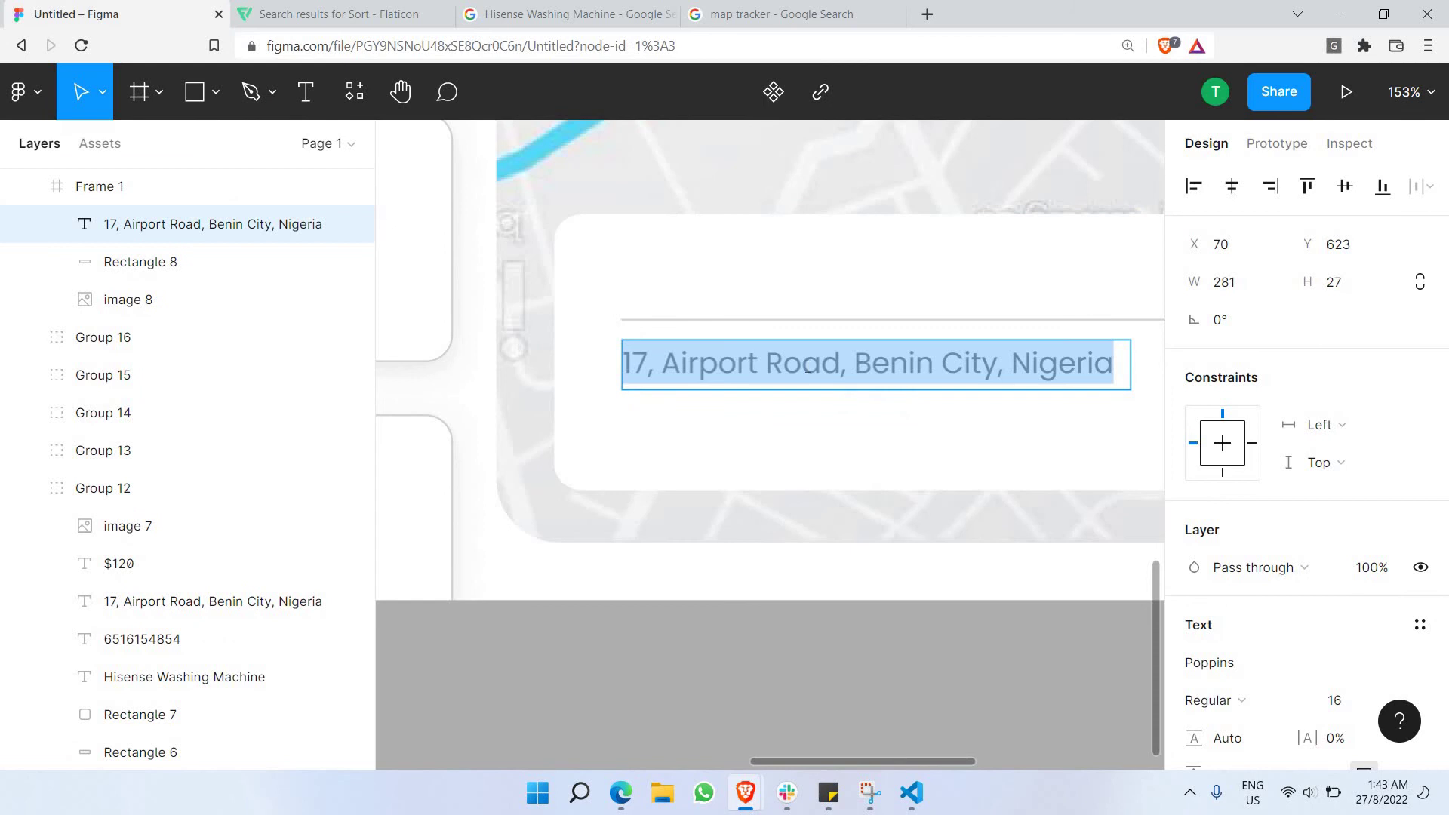
text(Order Id)
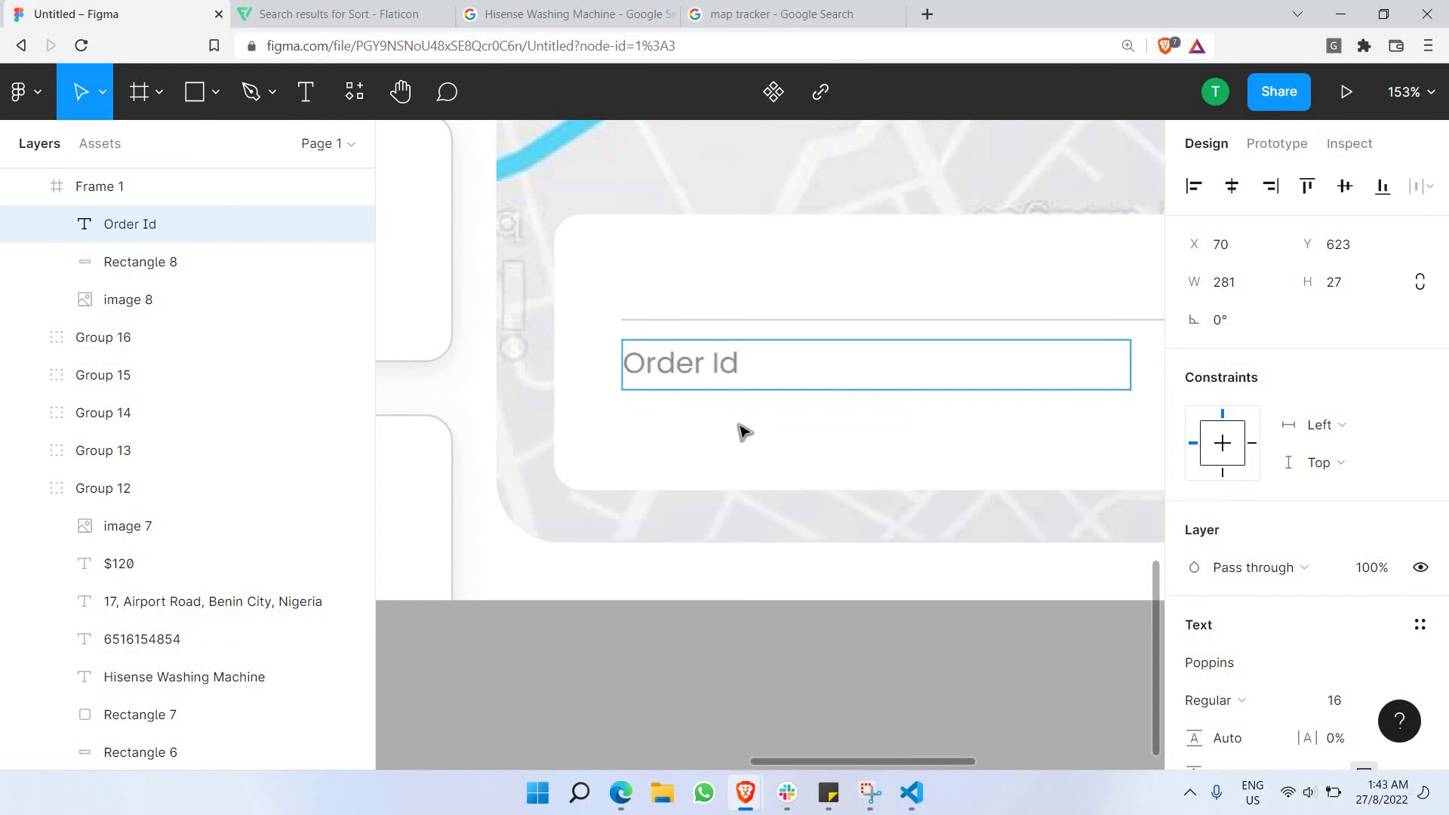
key(Escape)
Duplicate the label below itself and change the copy to '#14548547'.
key(ctrl+v)
drag(736, 363, 736, 406)
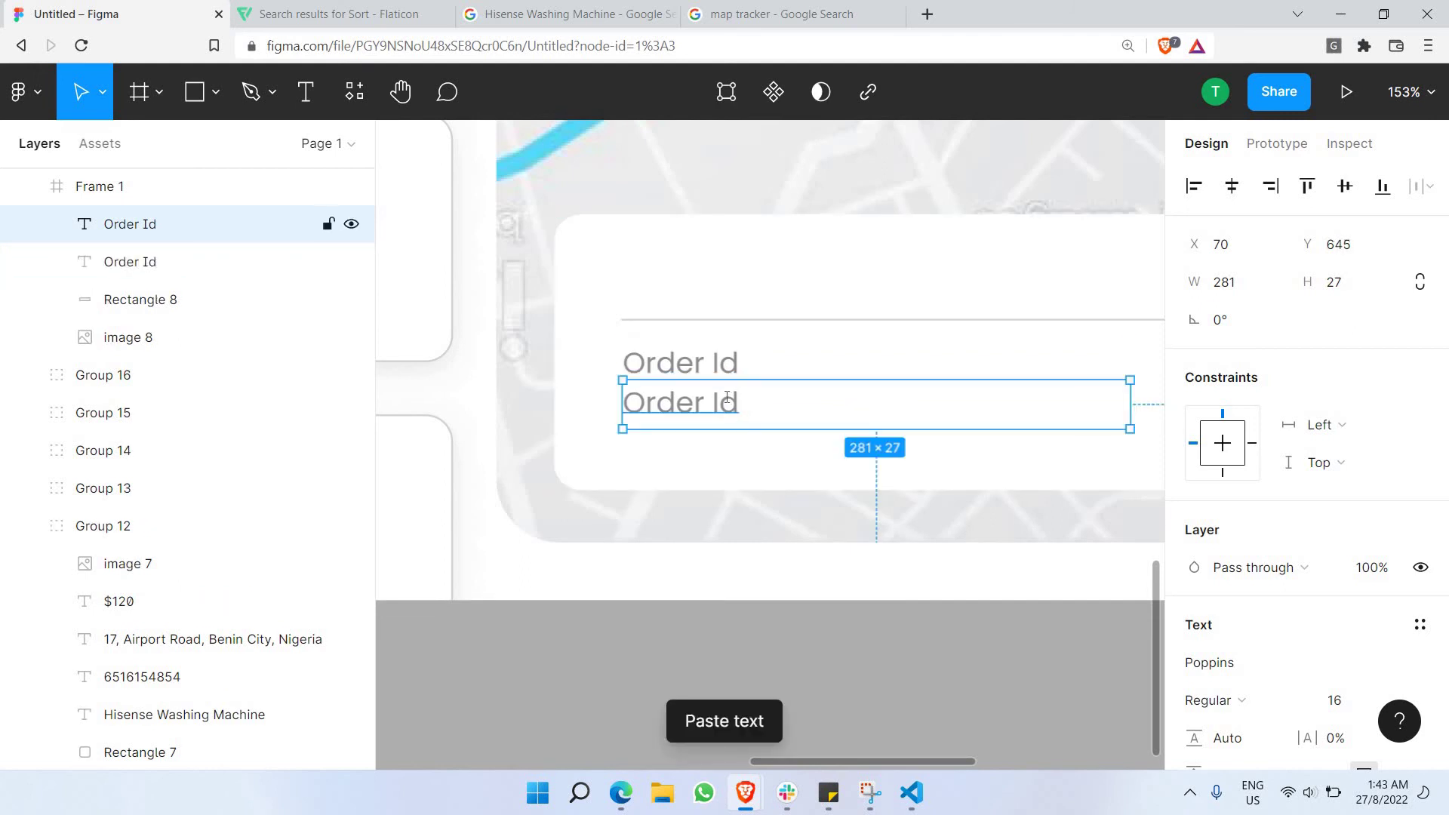
double_click(722, 395)
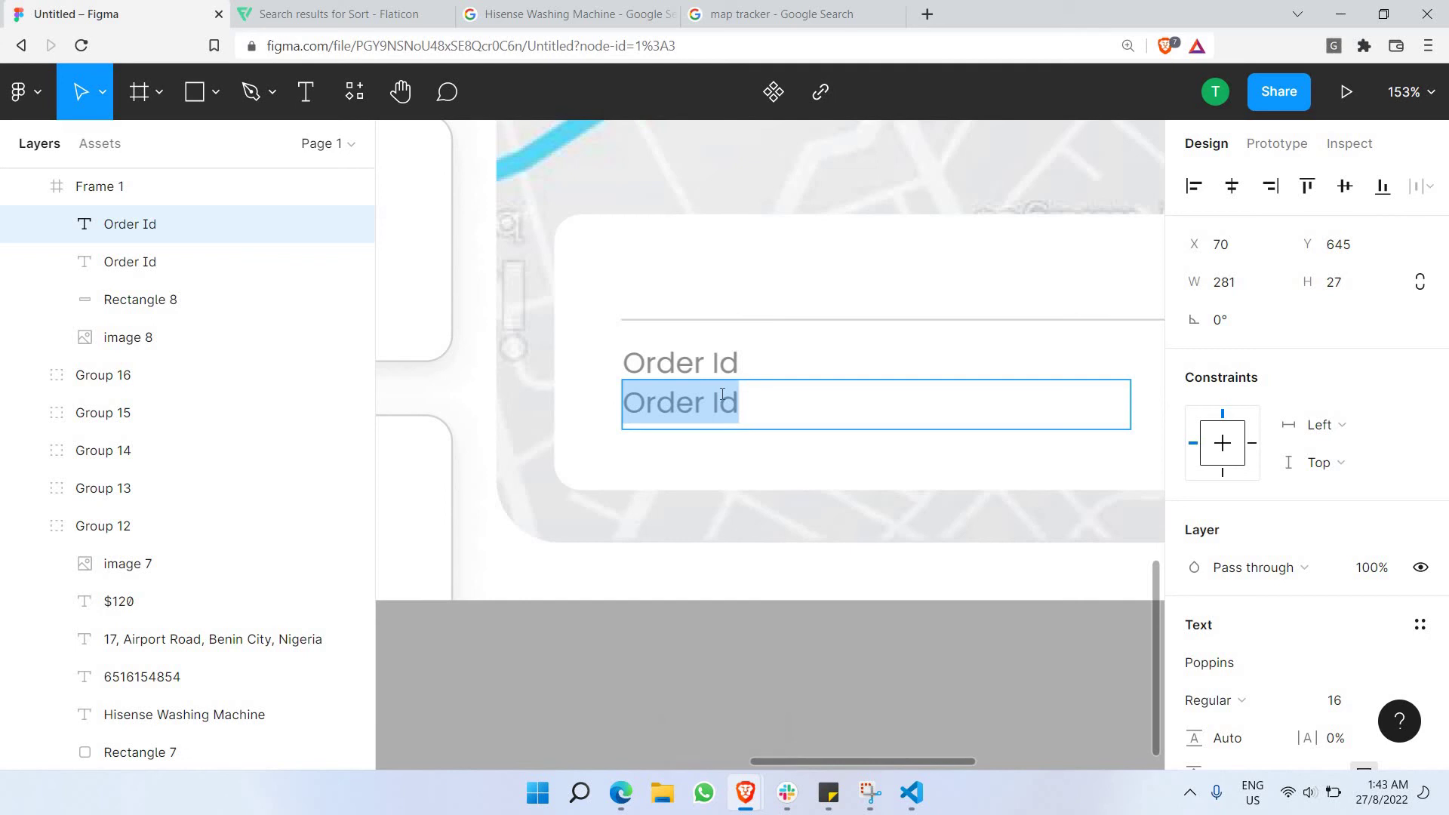
text(#14548547)
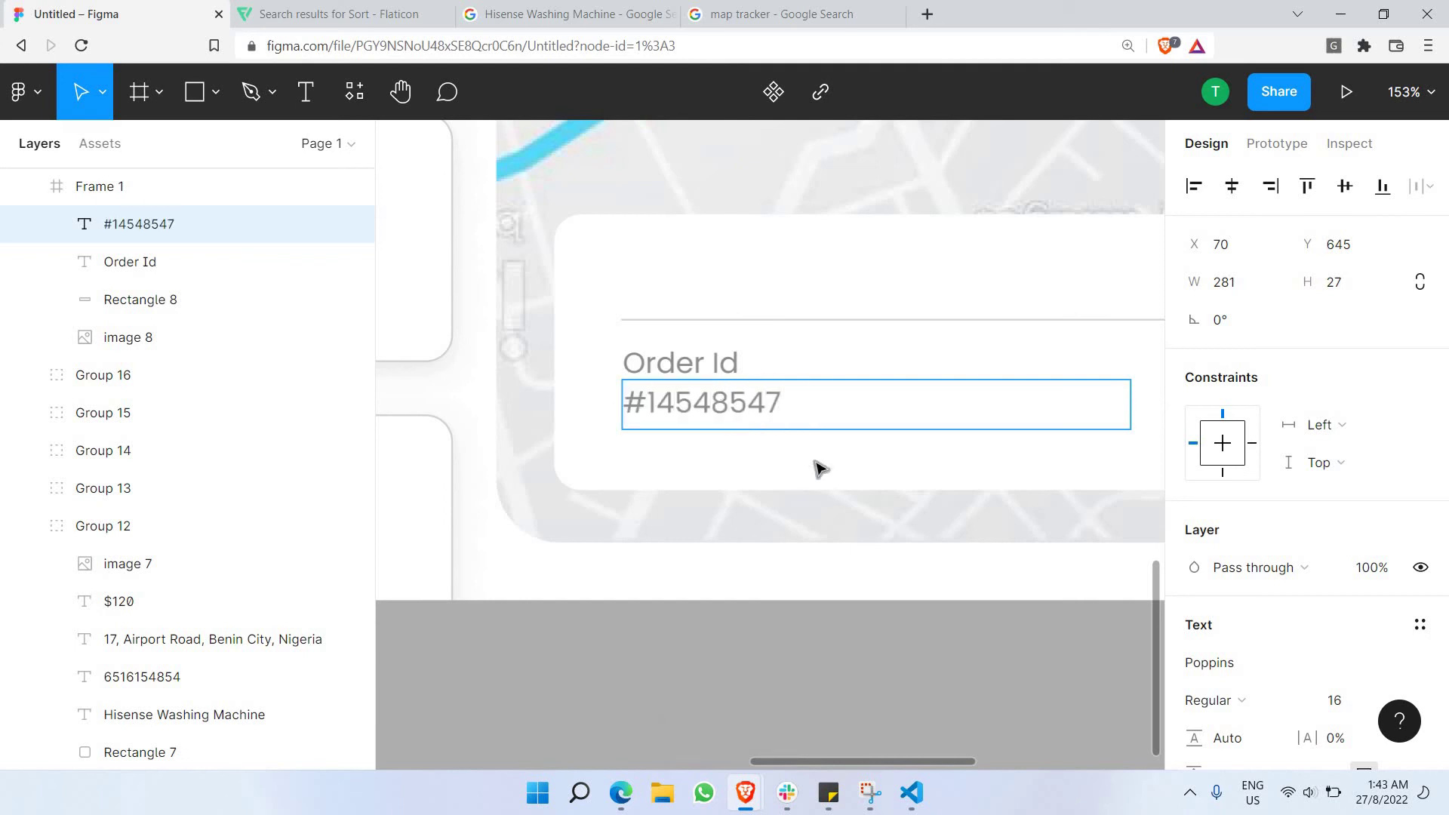
key(Escape)
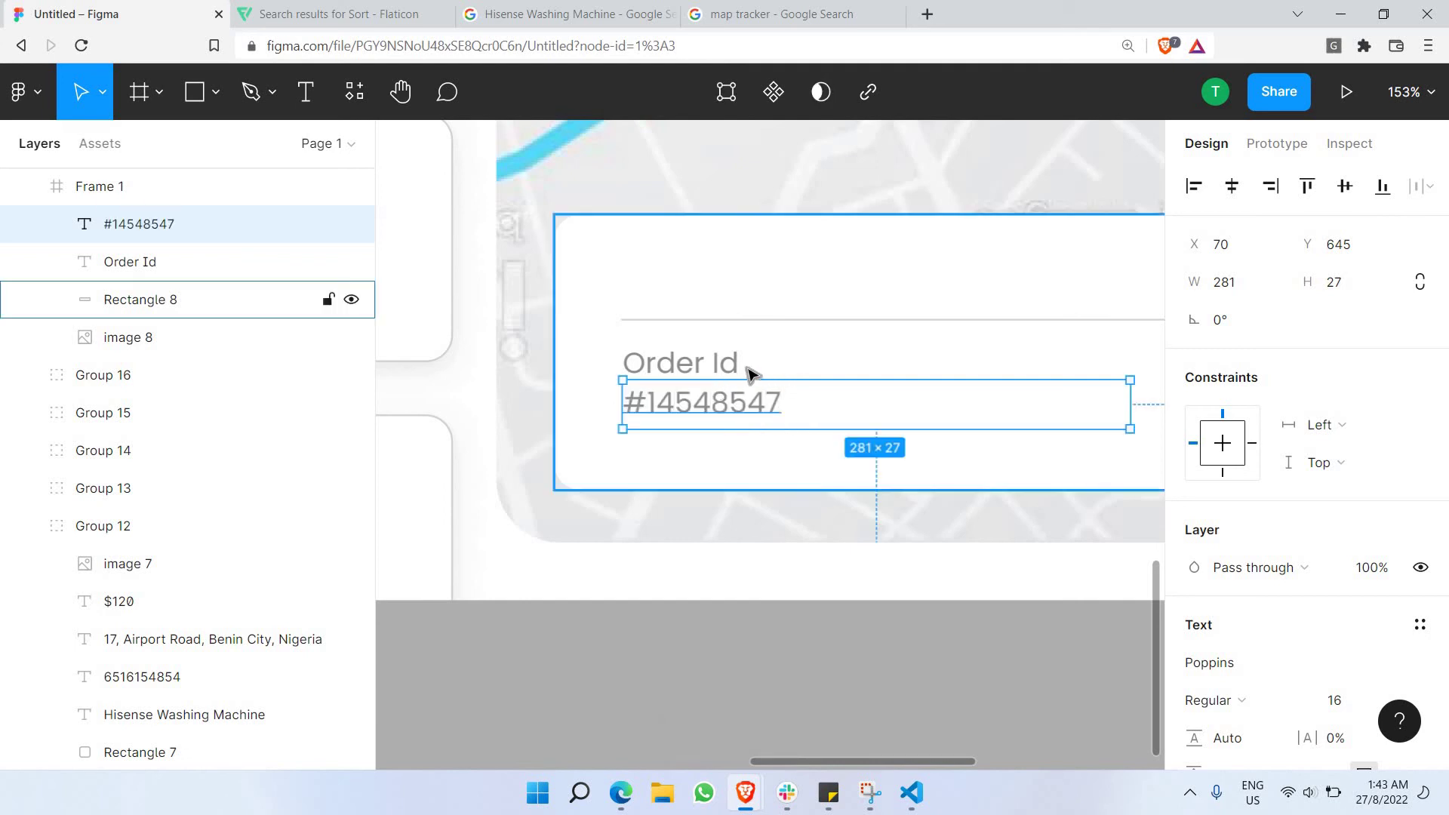
Narrow the Order Id and order number text boxes to width 141.
click(713, 372)
click(921, 365)
drag(1130, 365, 786, 415)
click(786, 414)
drag(941, 422, 876, 426)
click(824, 458)
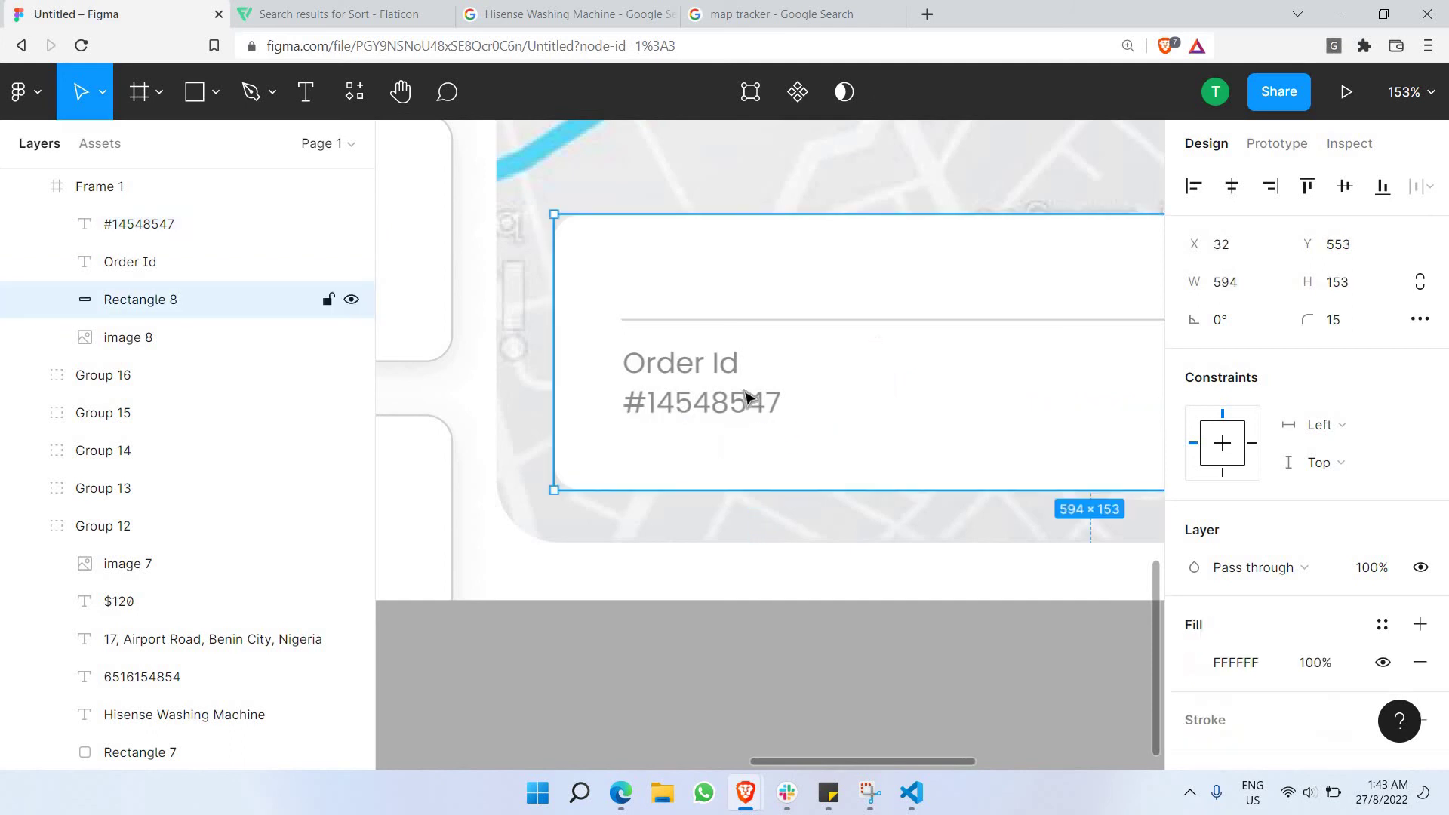
click(725, 370)
double_click(723, 368)
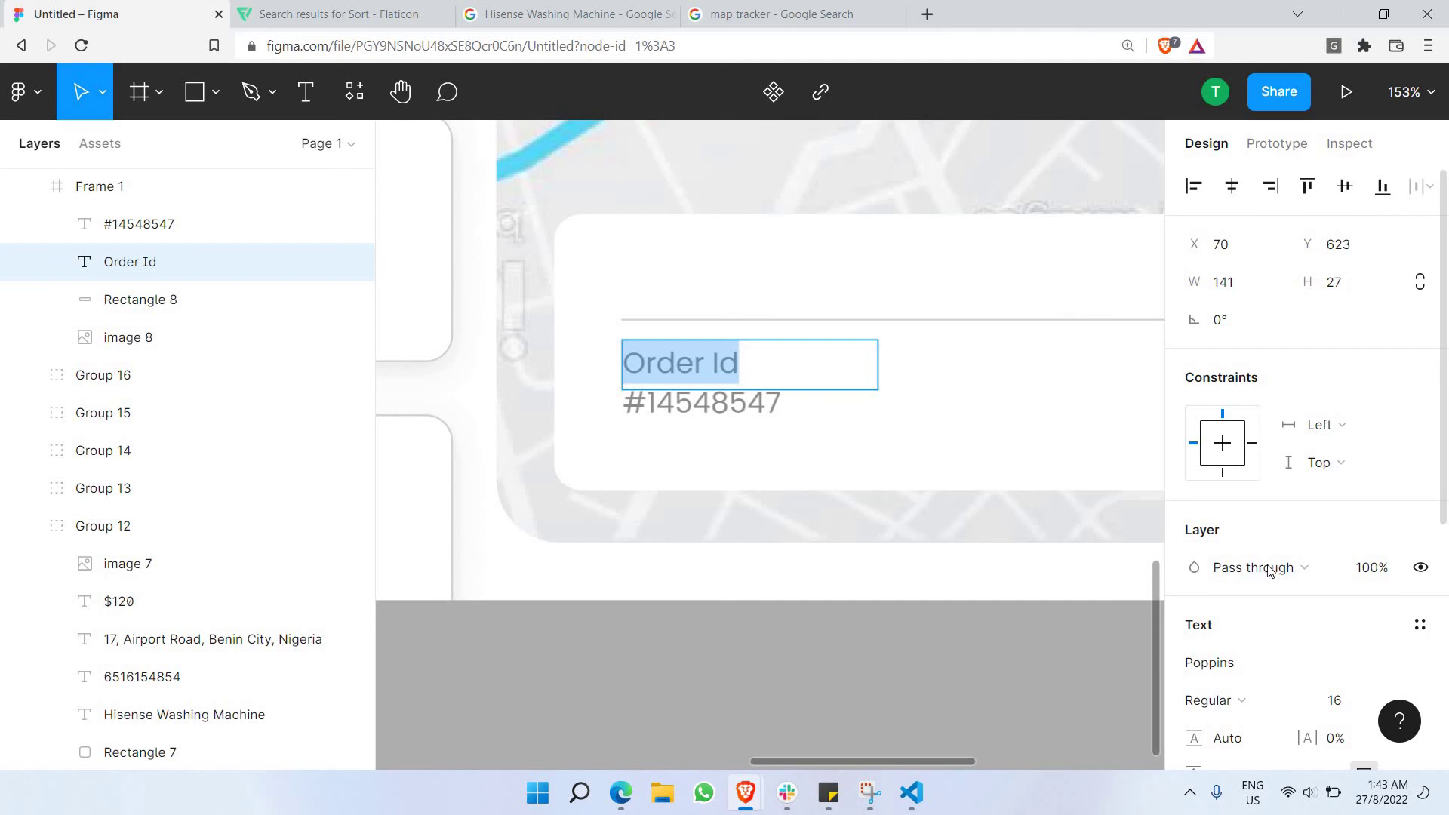
Set the Order Id label's text colour to light grey C8C8C8.
scroll(1301, 535, down, 5)
click(1194, 634)
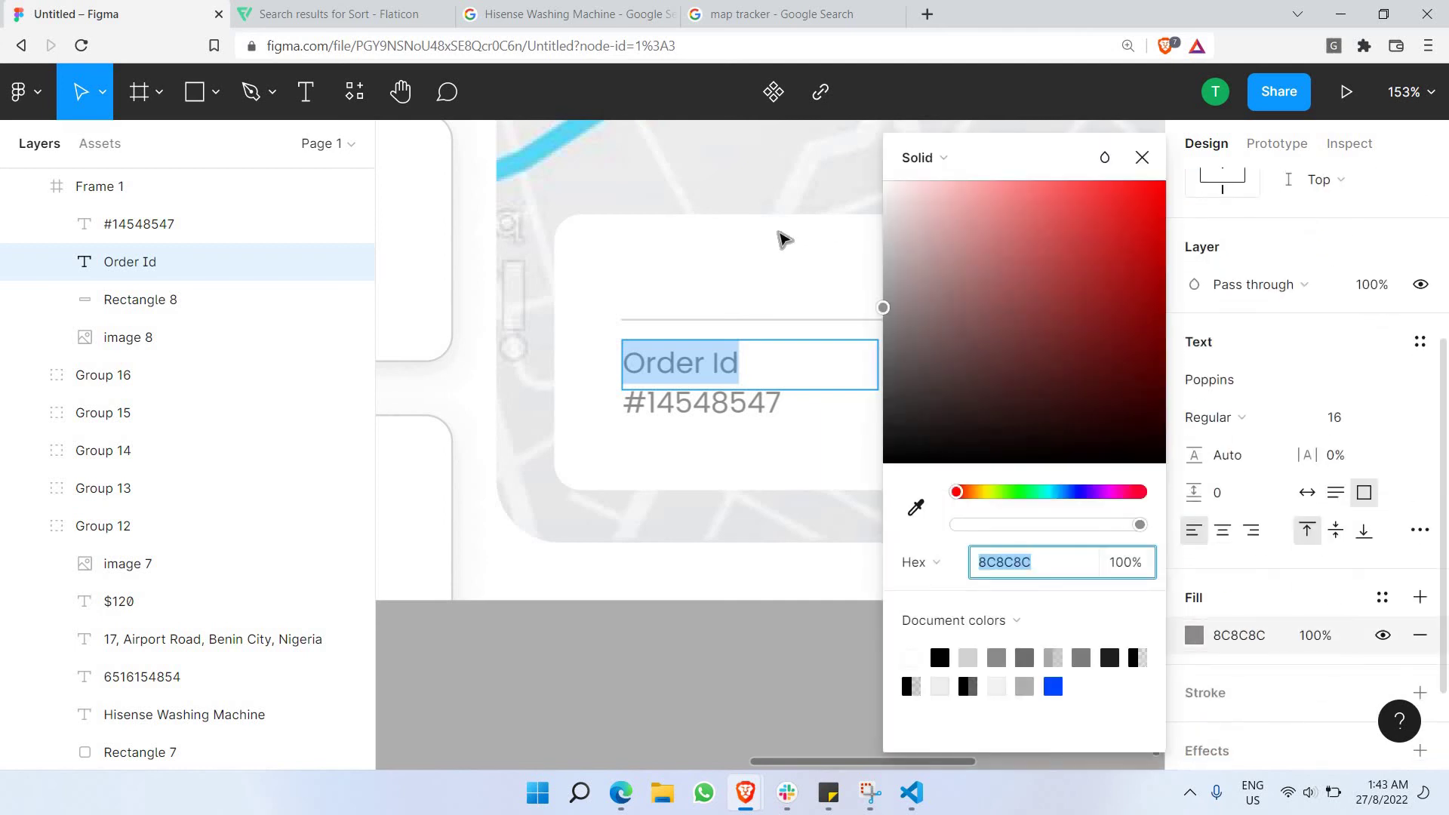
text(DADADA)
key(Return)
text(C8C8C8)
key(Return)
click(720, 408)
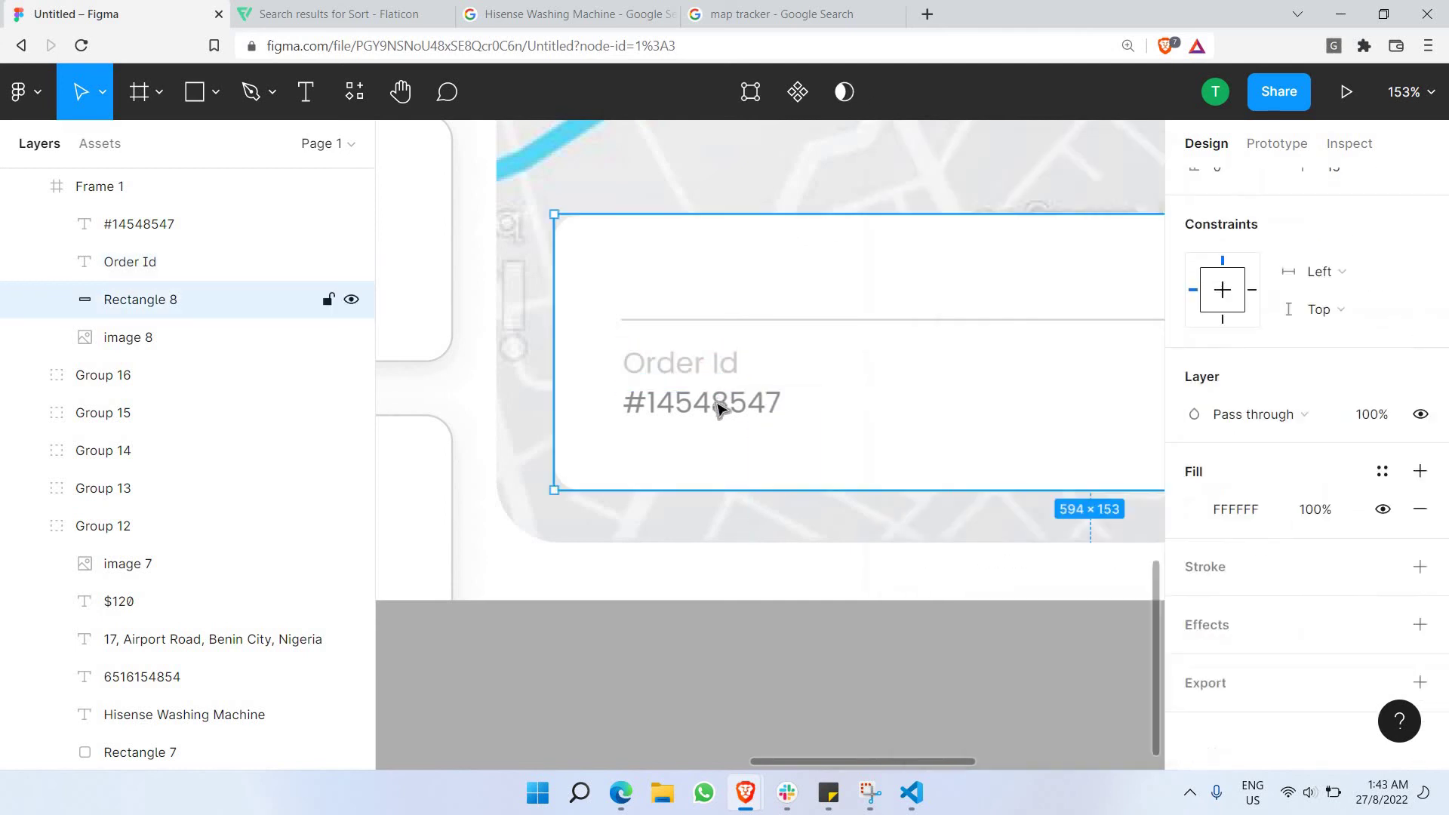
Set the order number's text colour to darker grey 727272.
double_click(719, 408)
click(1193, 635)
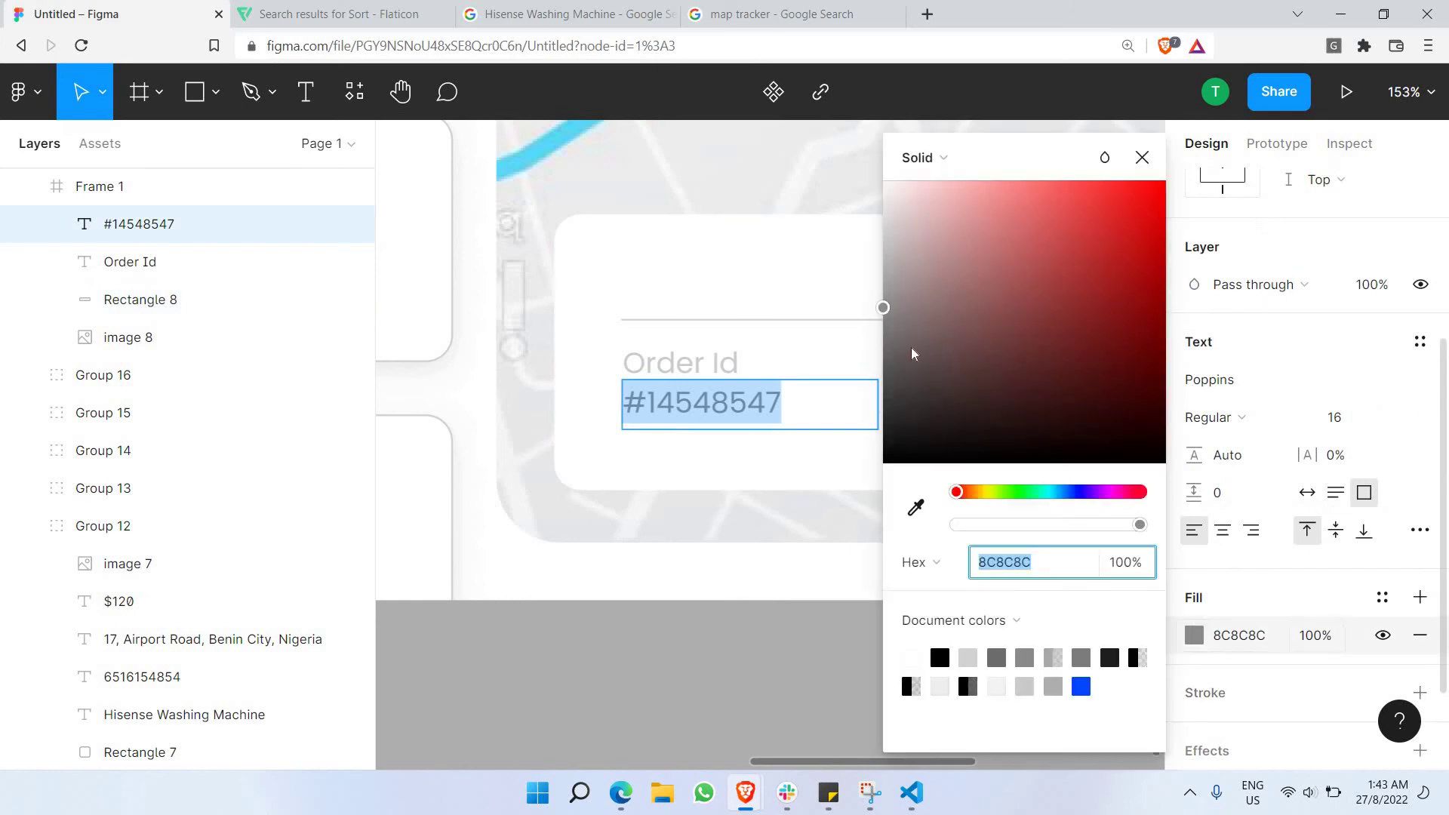
text(727272)
key(Return)
click(781, 287)
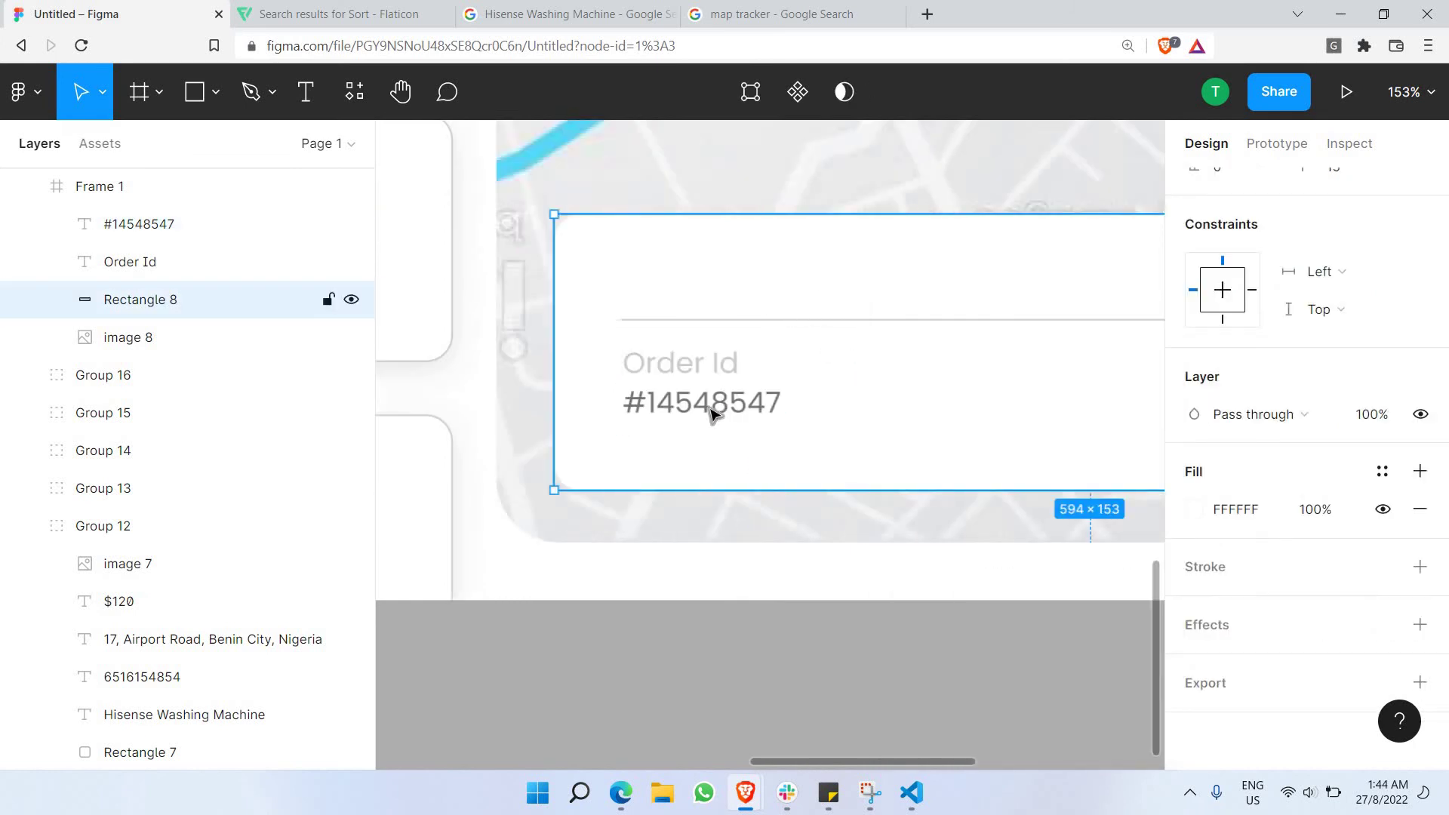
Duplicate the order number above the divider and make it a bold 'Order Details' heading.
click(712, 410)
key(ctrl+v)
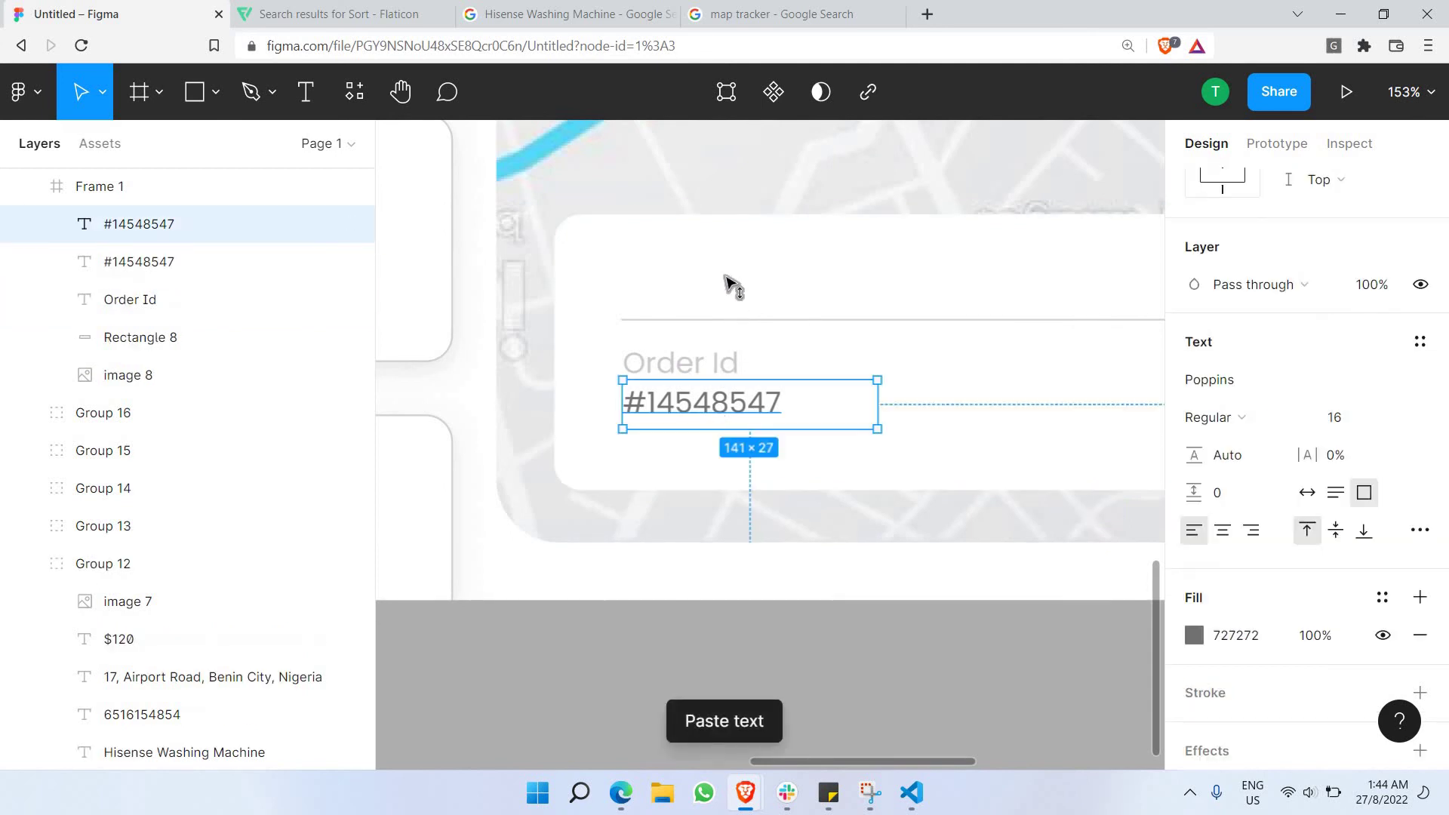
key(shift+Up)
key(shift+Up)
key(shift+Up)
key(shift+Up)
key(shift+Up)
key(shift+Up)
key(shift+Up)
key(shift+Up)
key(shift+Up)
key(shift+Up)
key(shift+Up)
key(shift+Up)
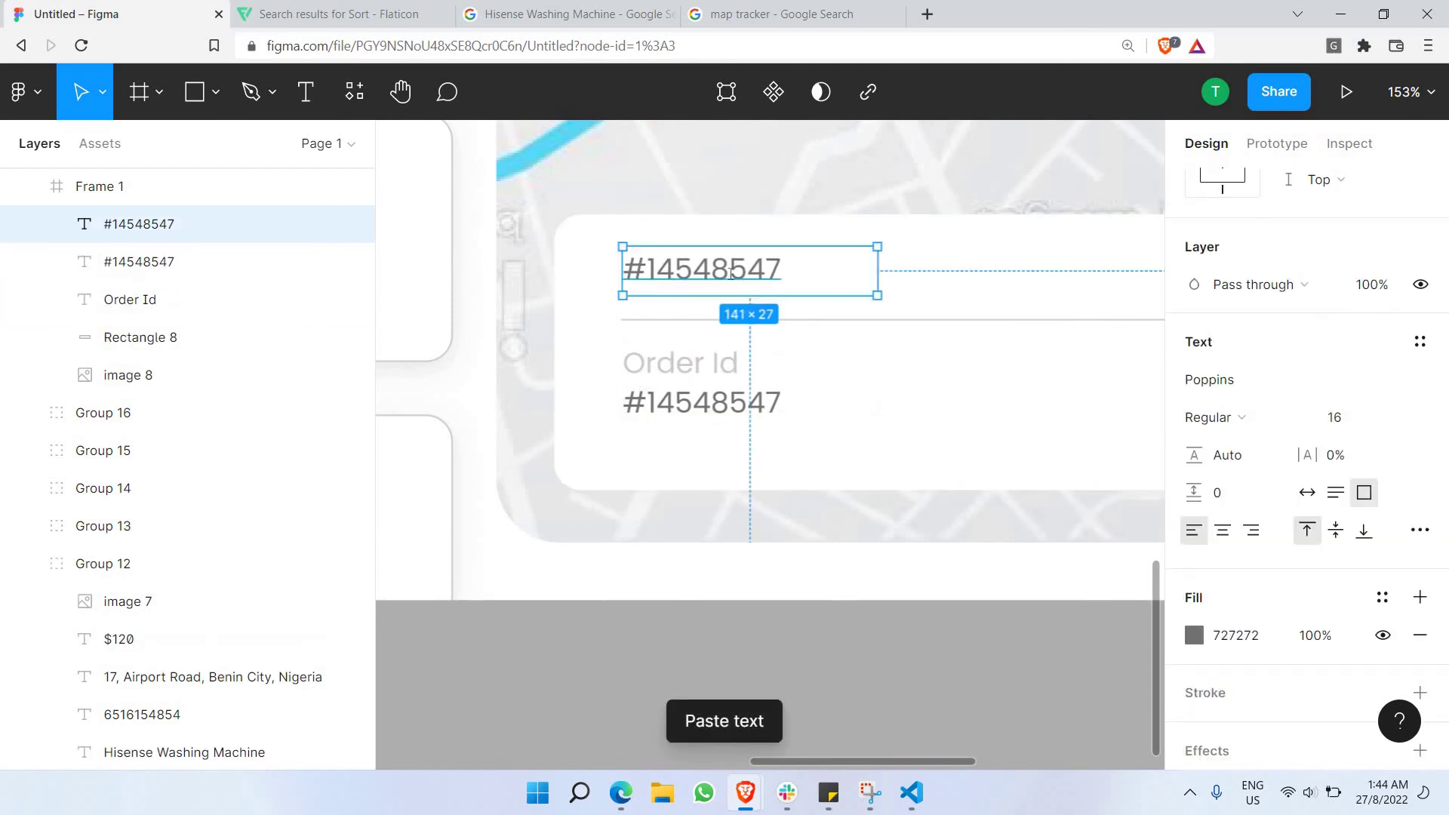
double_click(726, 271)
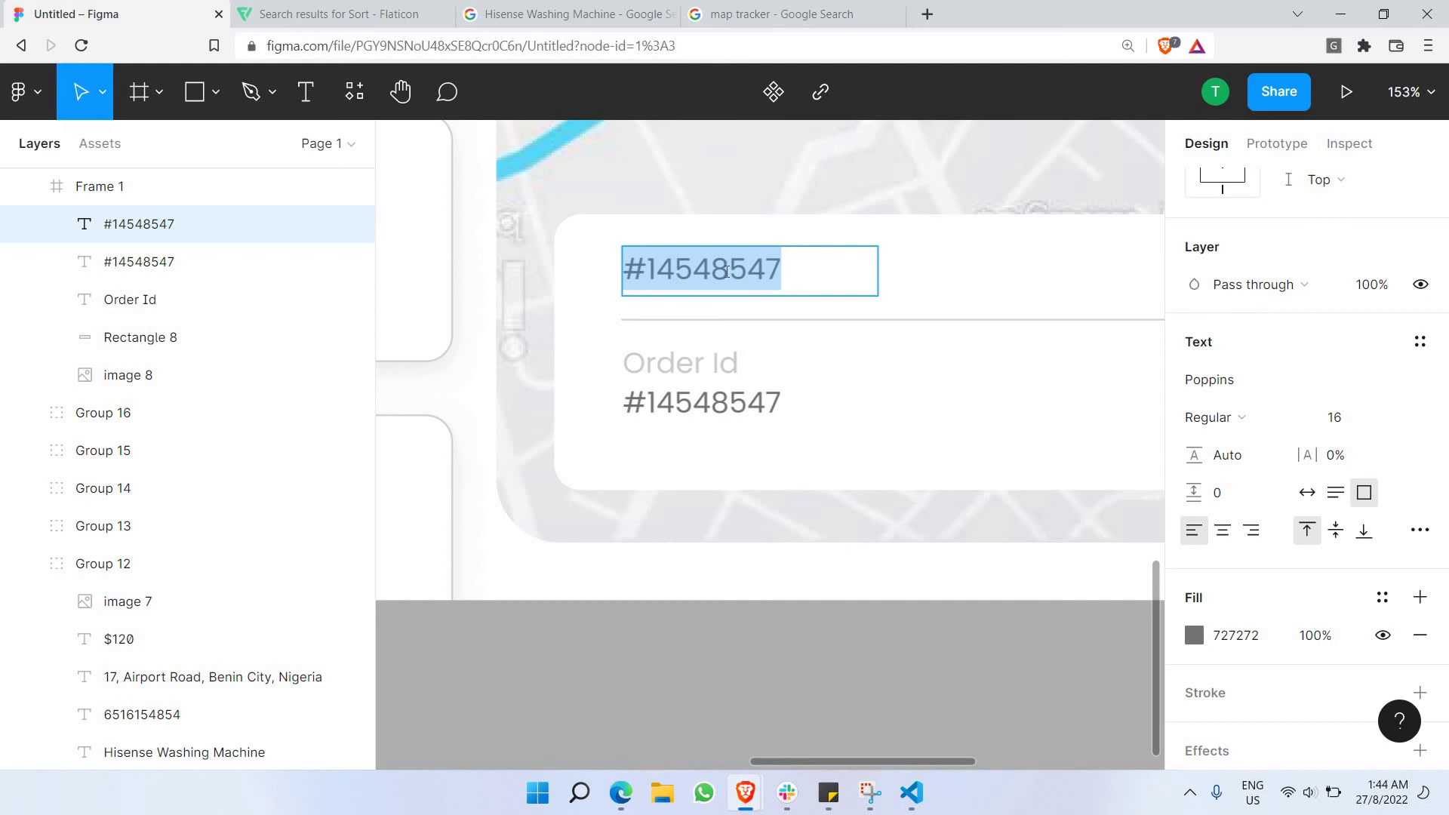
text(Order Deta)
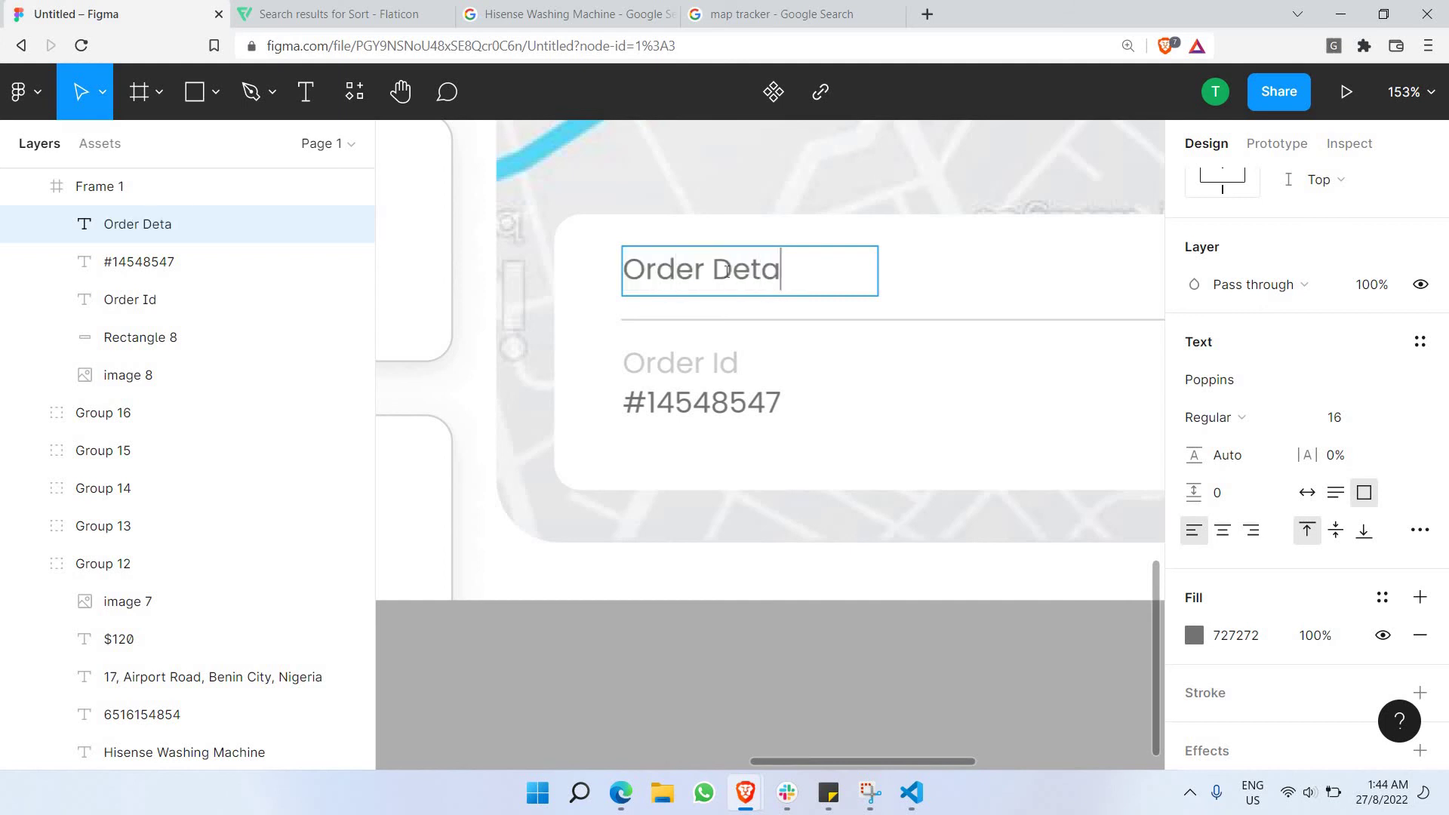
text(ils)
key(ctrl+a)
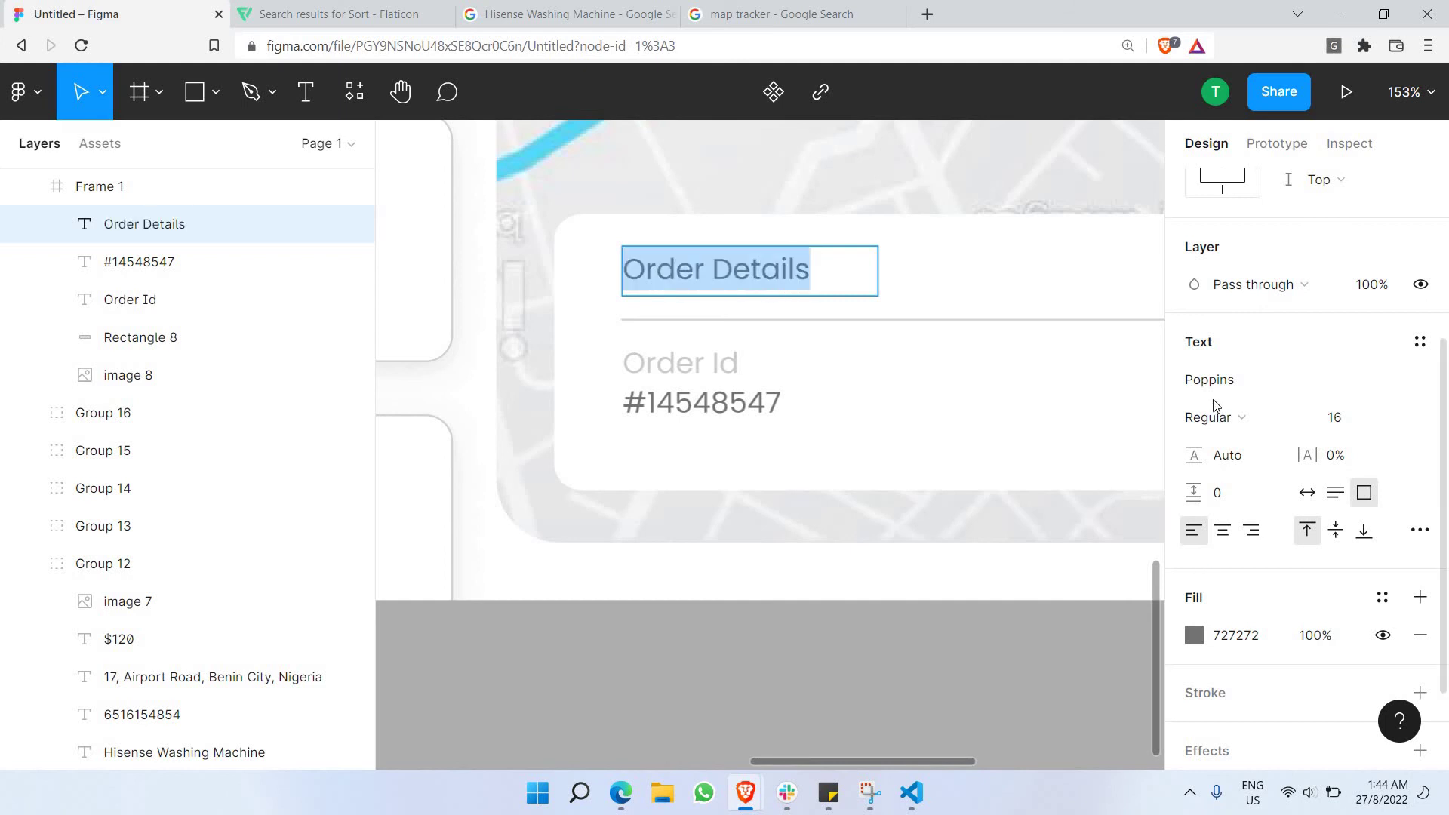
click(1219, 418)
click(1225, 403)
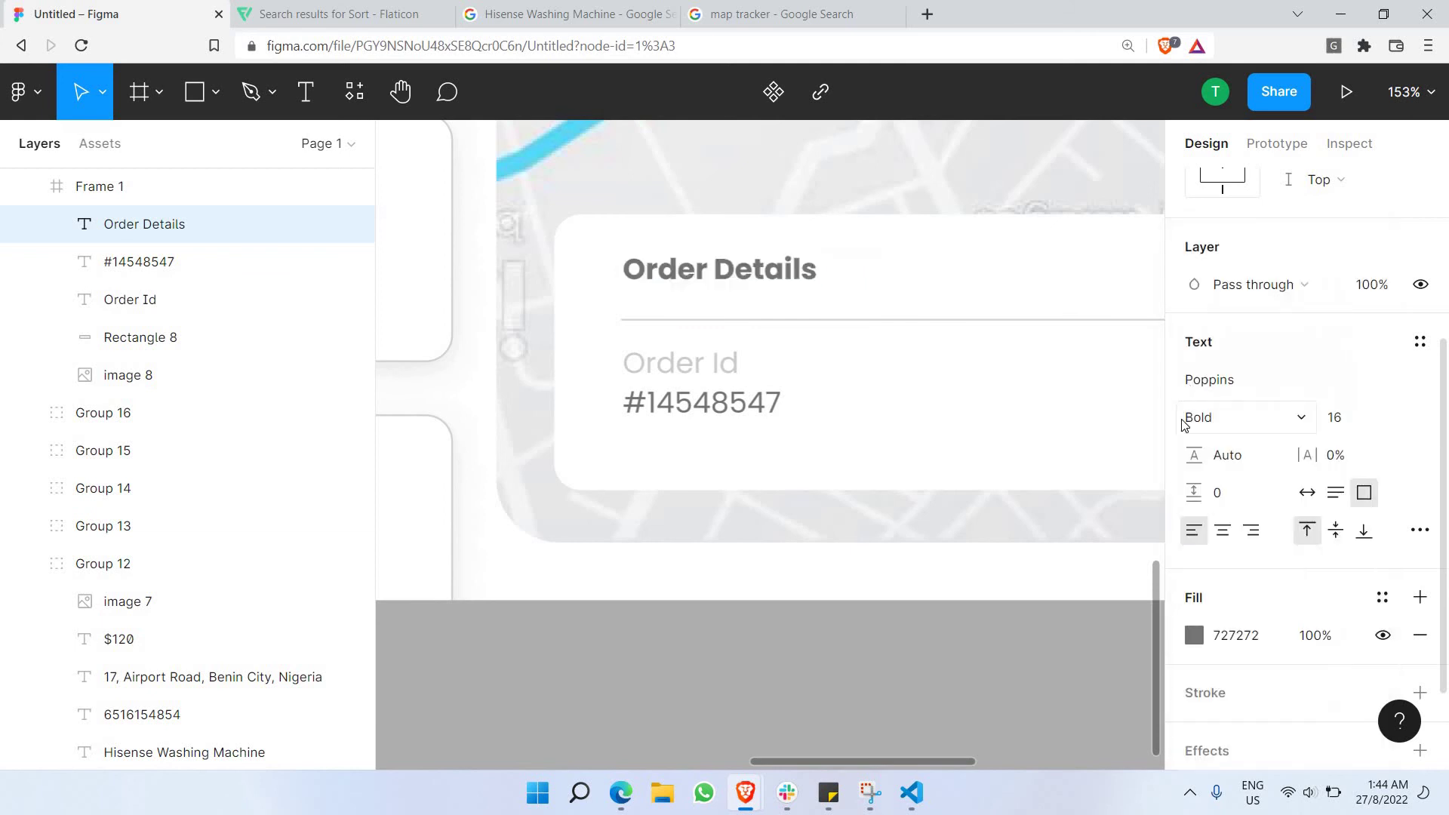
Nudge the Order Details heading slightly down into place.
click(778, 281)
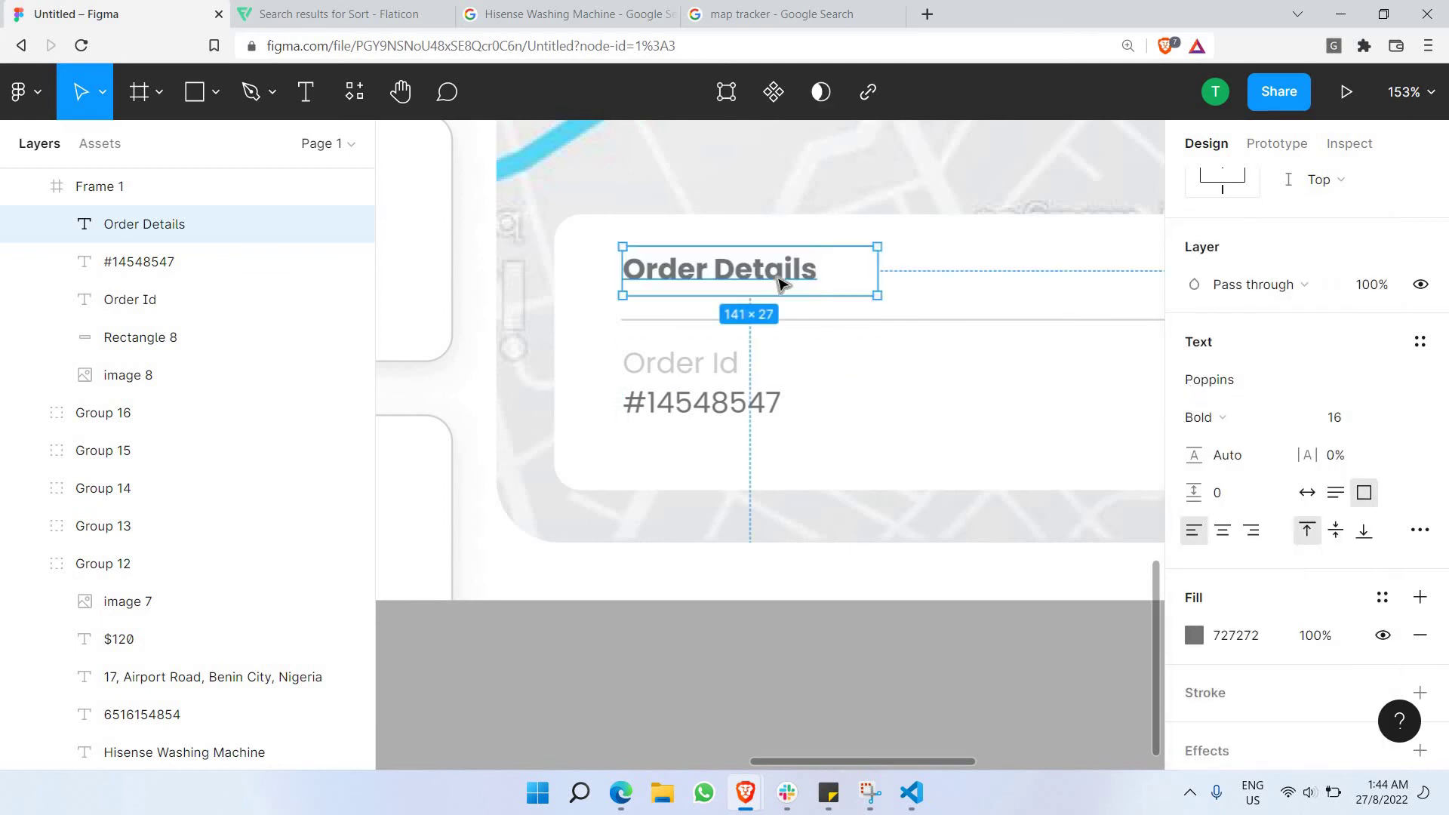
drag(781, 285, 798, 277)
click(898, 291)
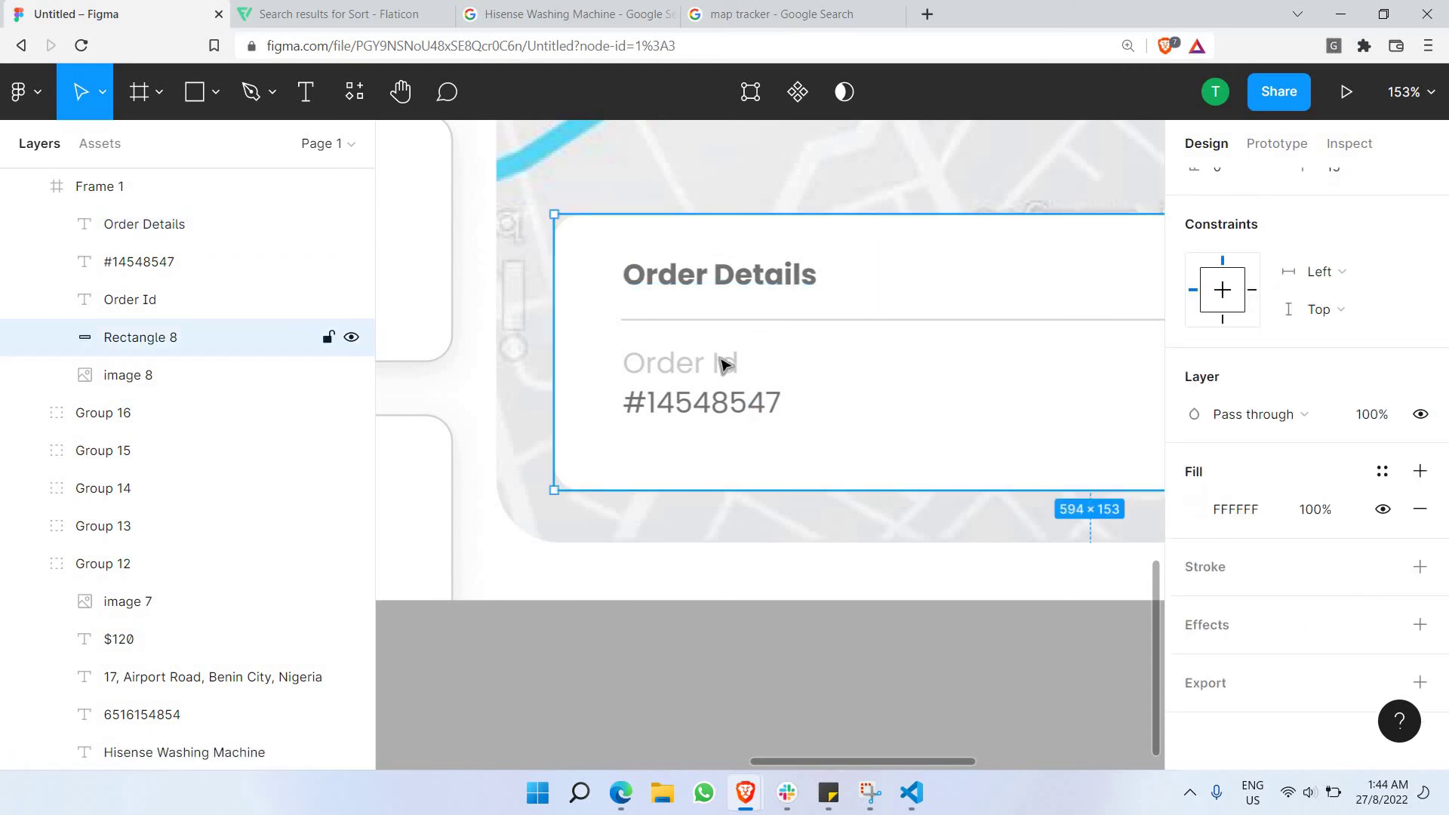
click(686, 370)
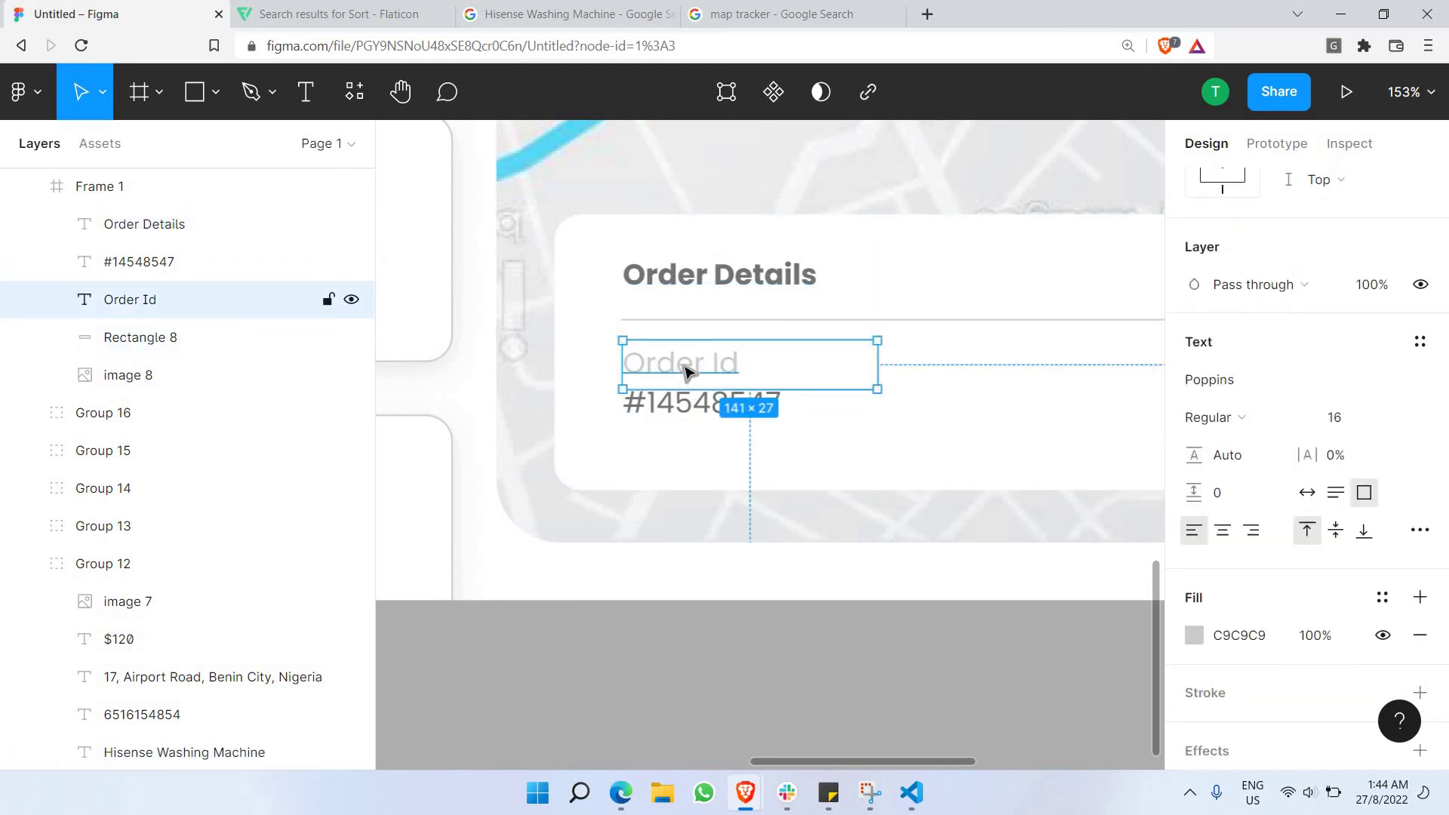
click(891, 290)
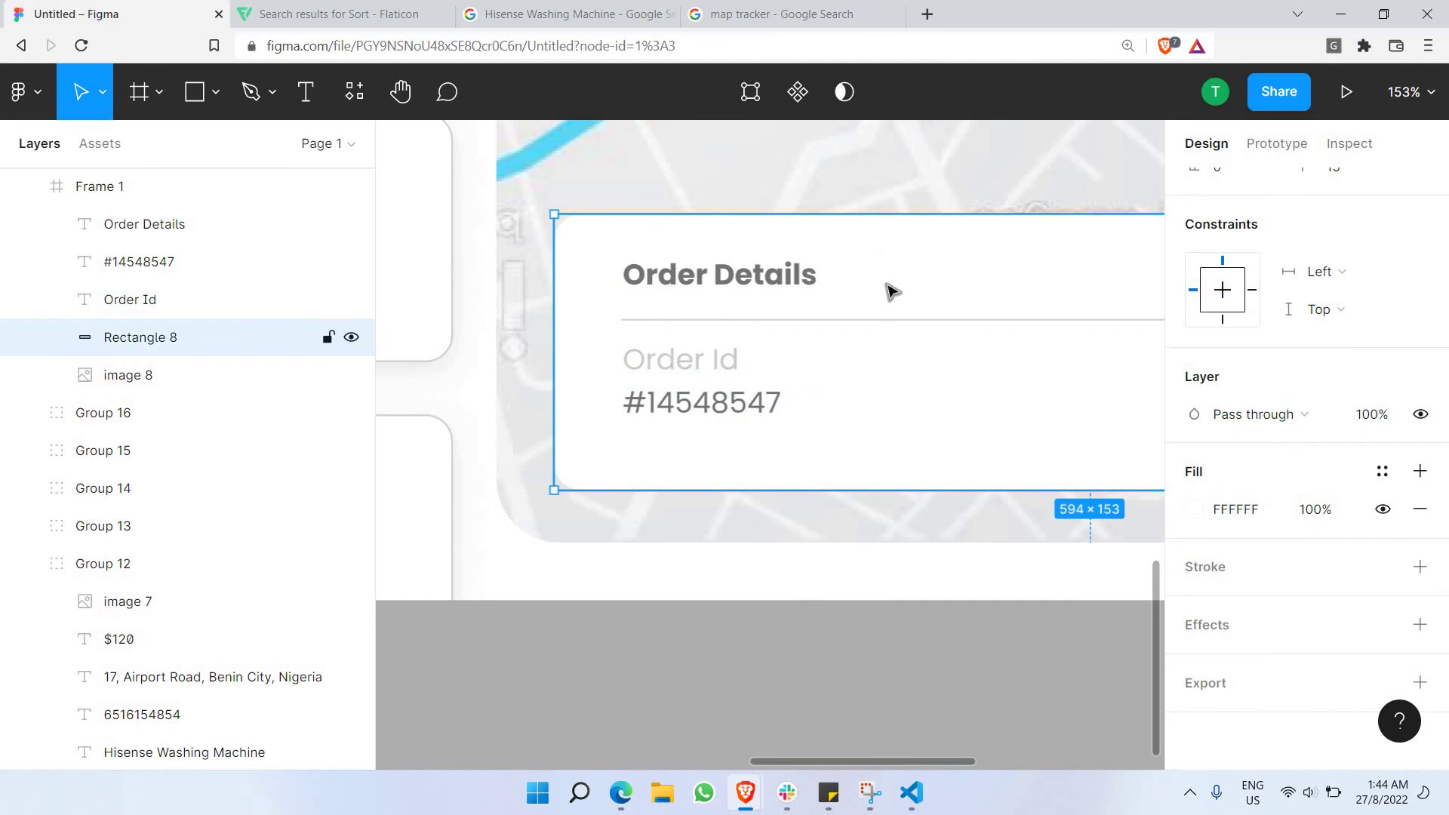
Drag the white details card's top edge up to 173 px to make it taller.
scroll(890, 290, right, 3)
scroll(656, 317, down, 3)
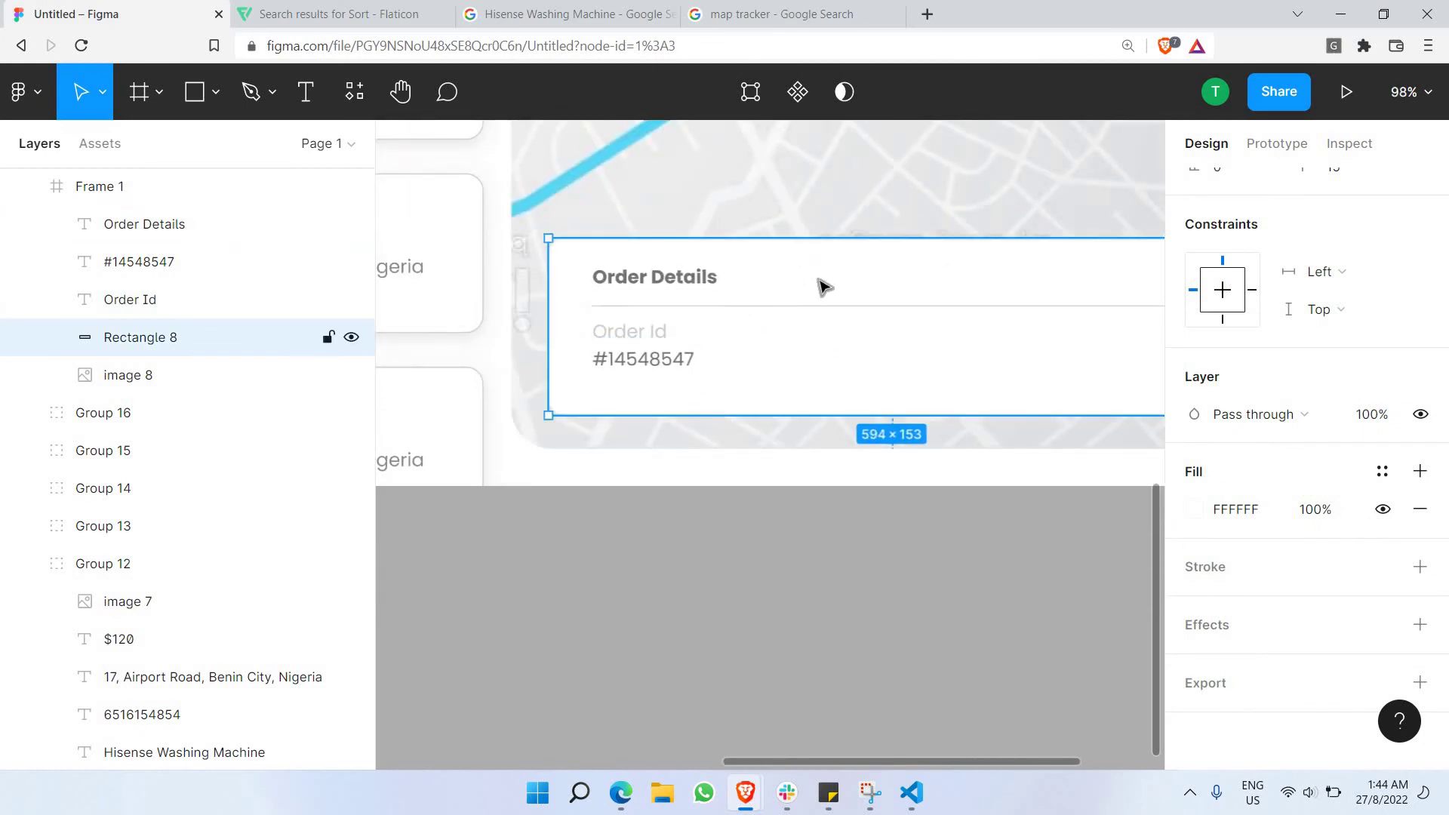
scroll(824, 287, down, 2)
drag(832, 247, 835, 229)
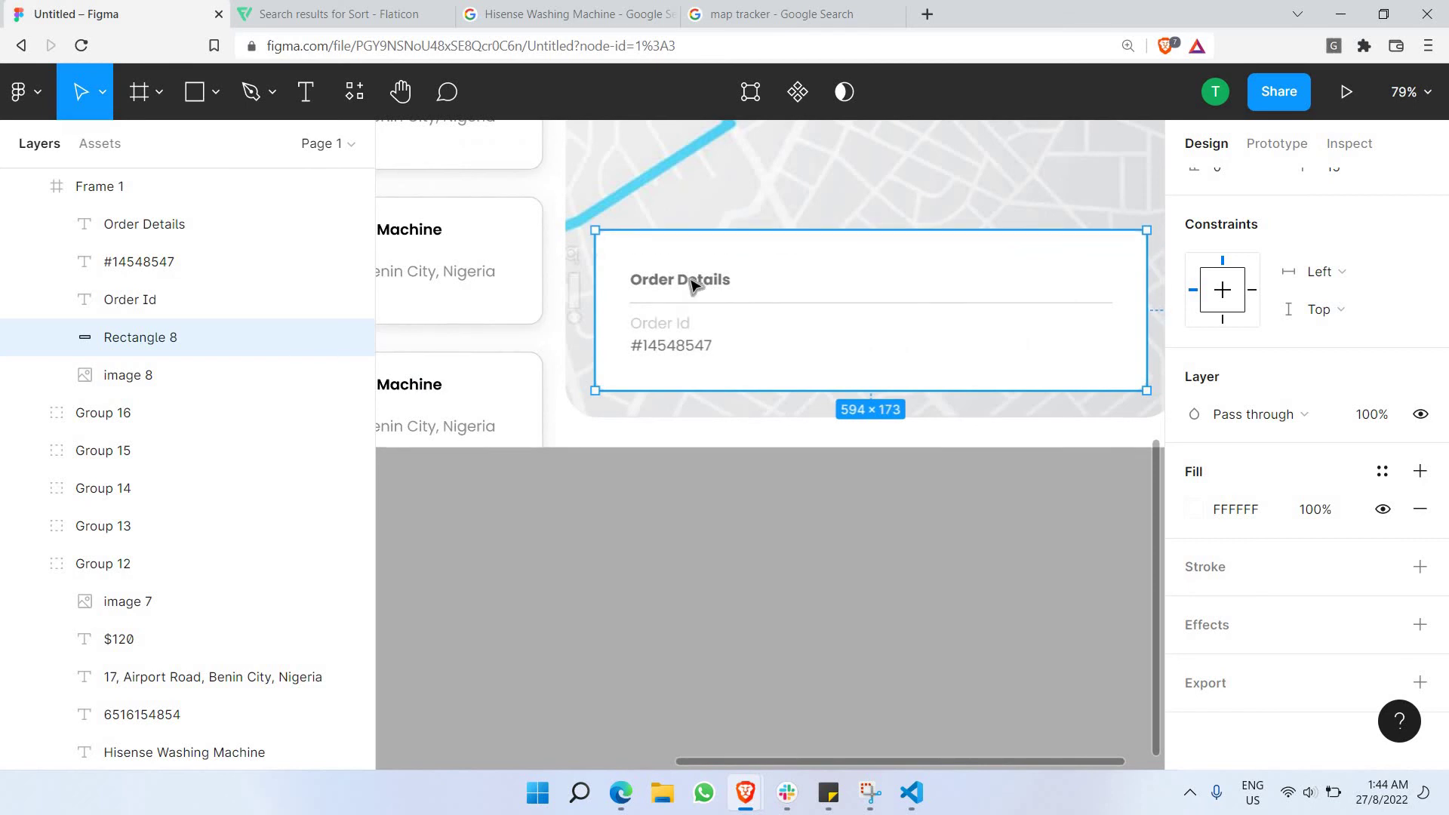
scroll(689, 282, up, 3)
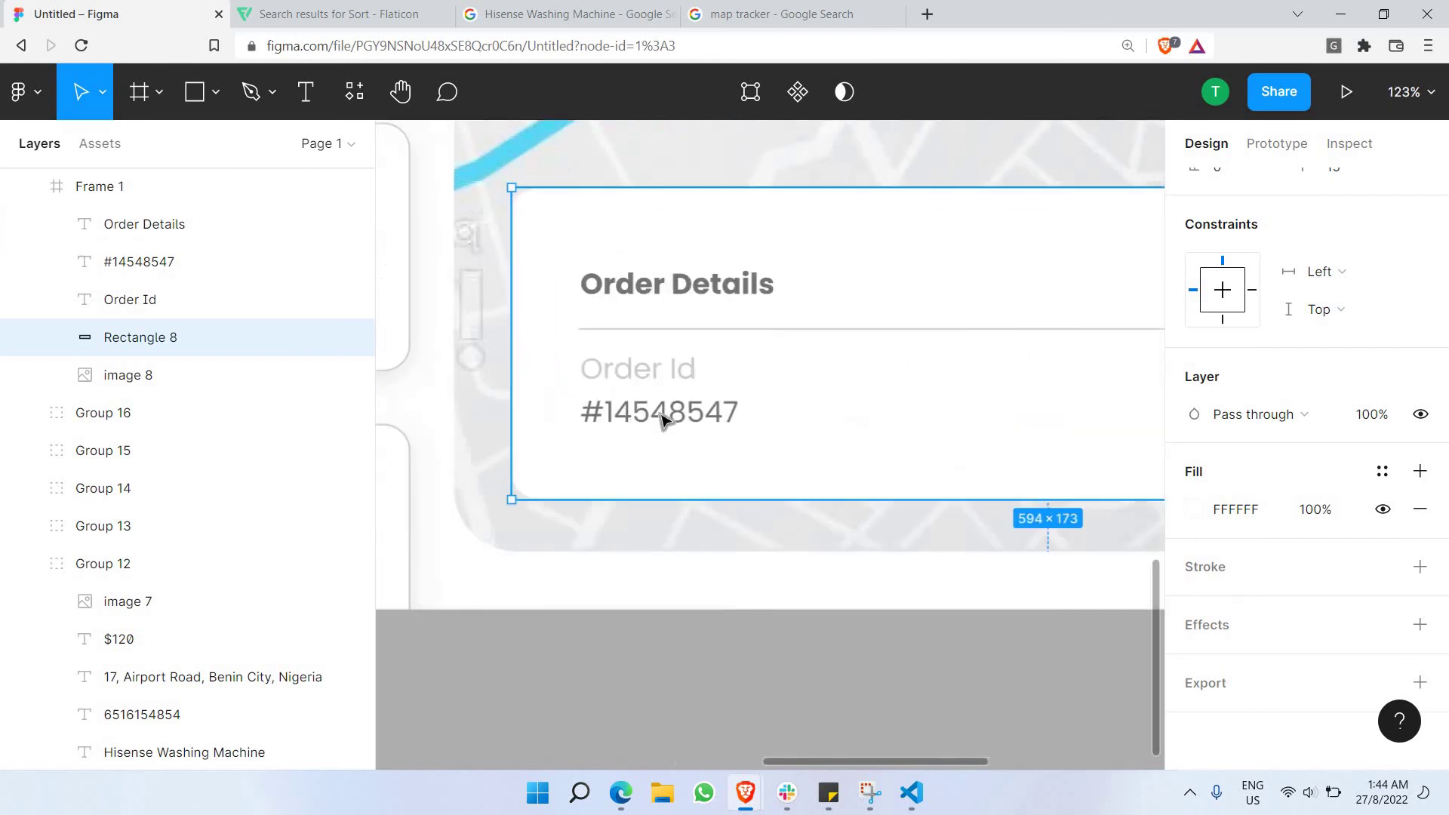
Set the order number and Order Id label to font size 14.
double_click(649, 414)
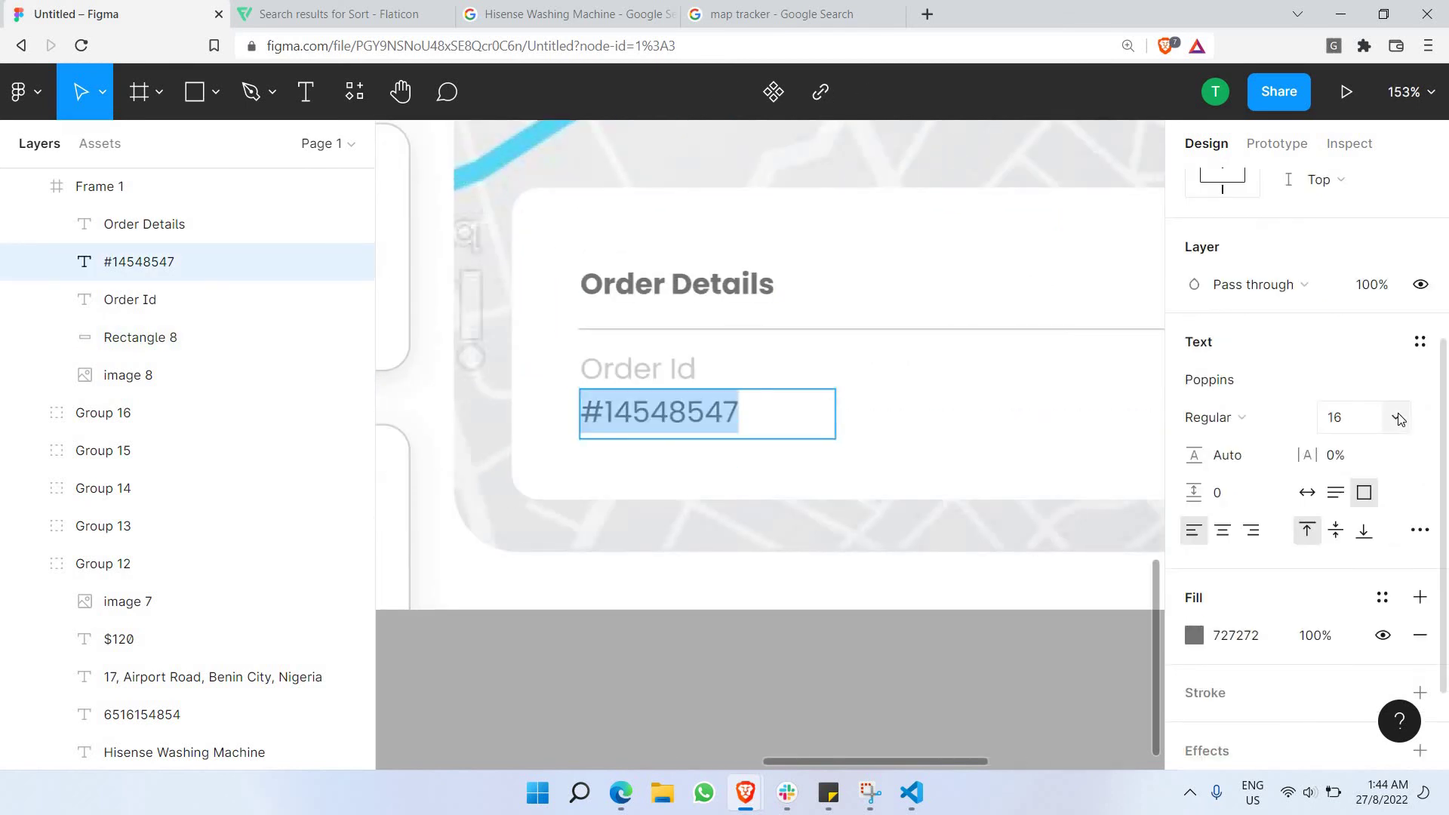
click(1395, 417)
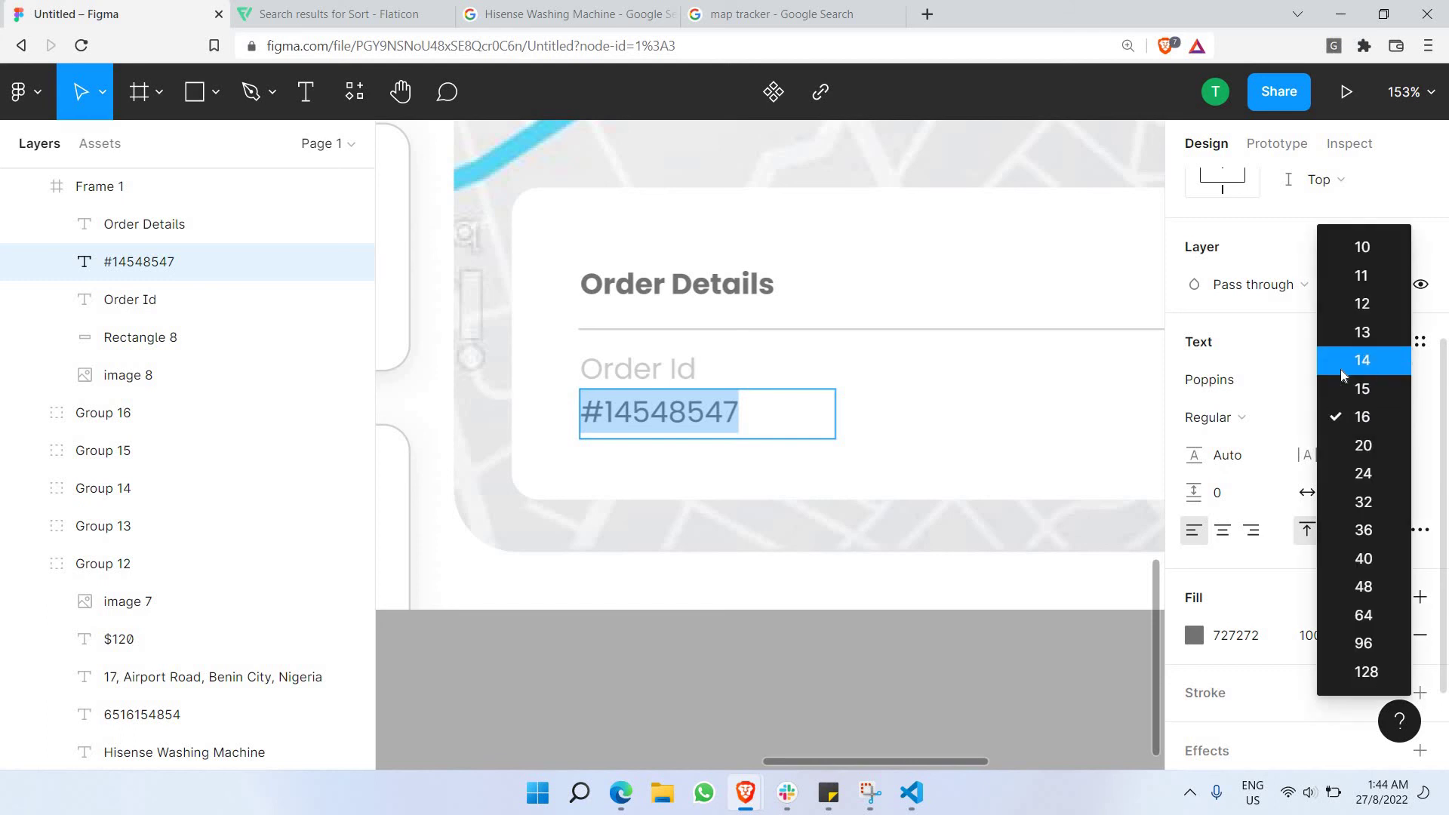
click(1340, 365)
click(672, 394)
double_click(672, 394)
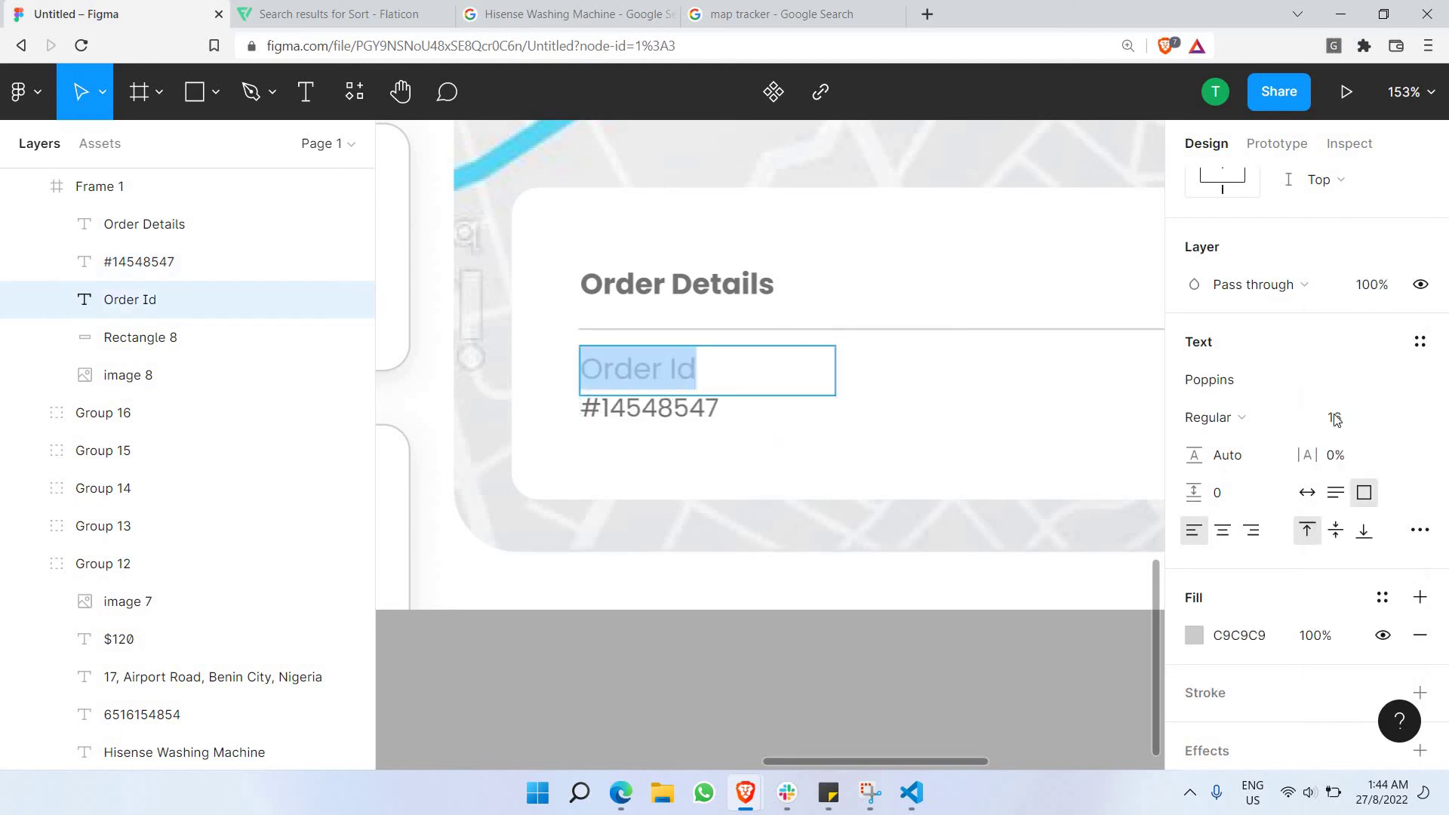
click(1395, 417)
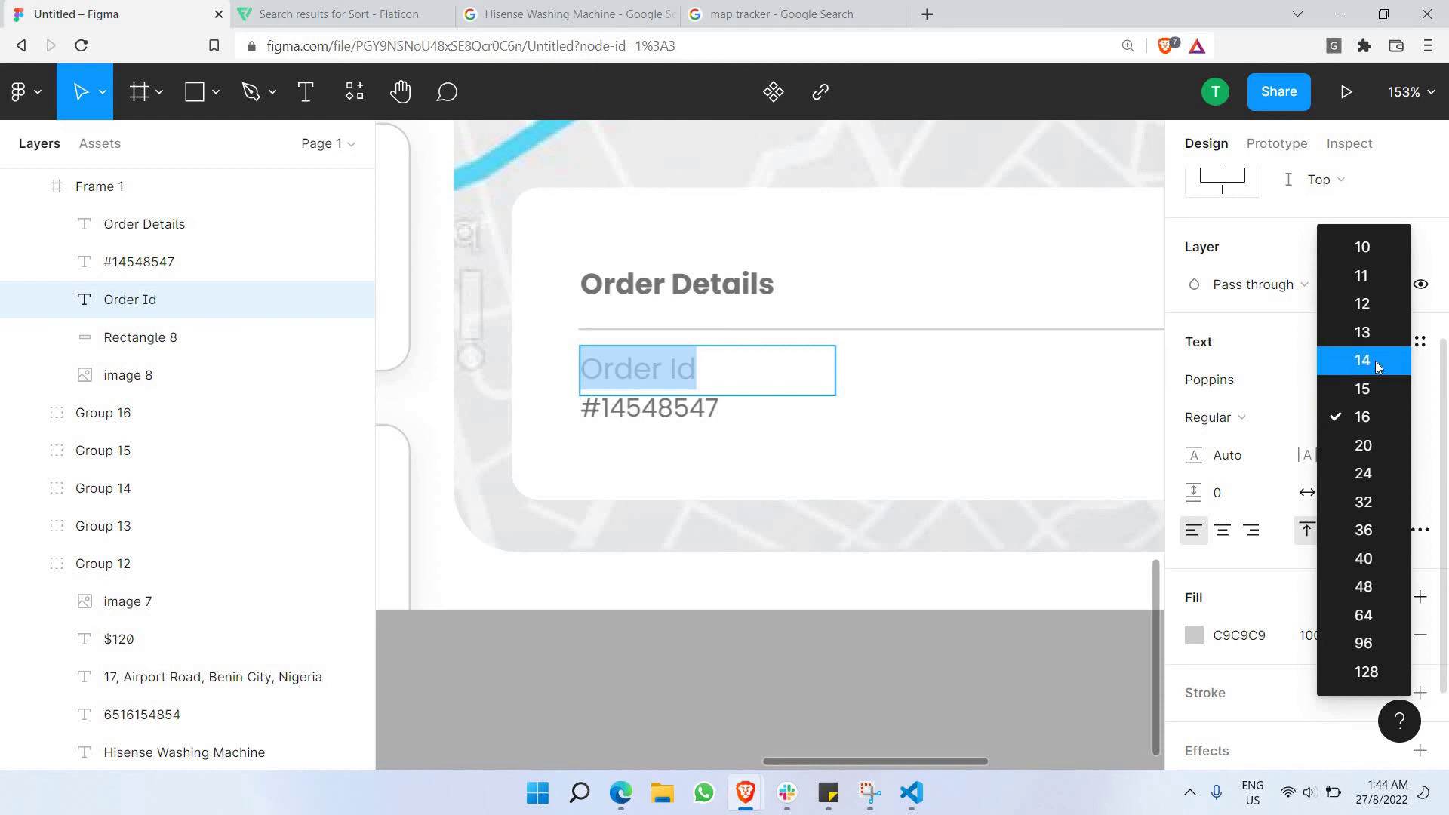
click(1375, 361)
click(662, 411)
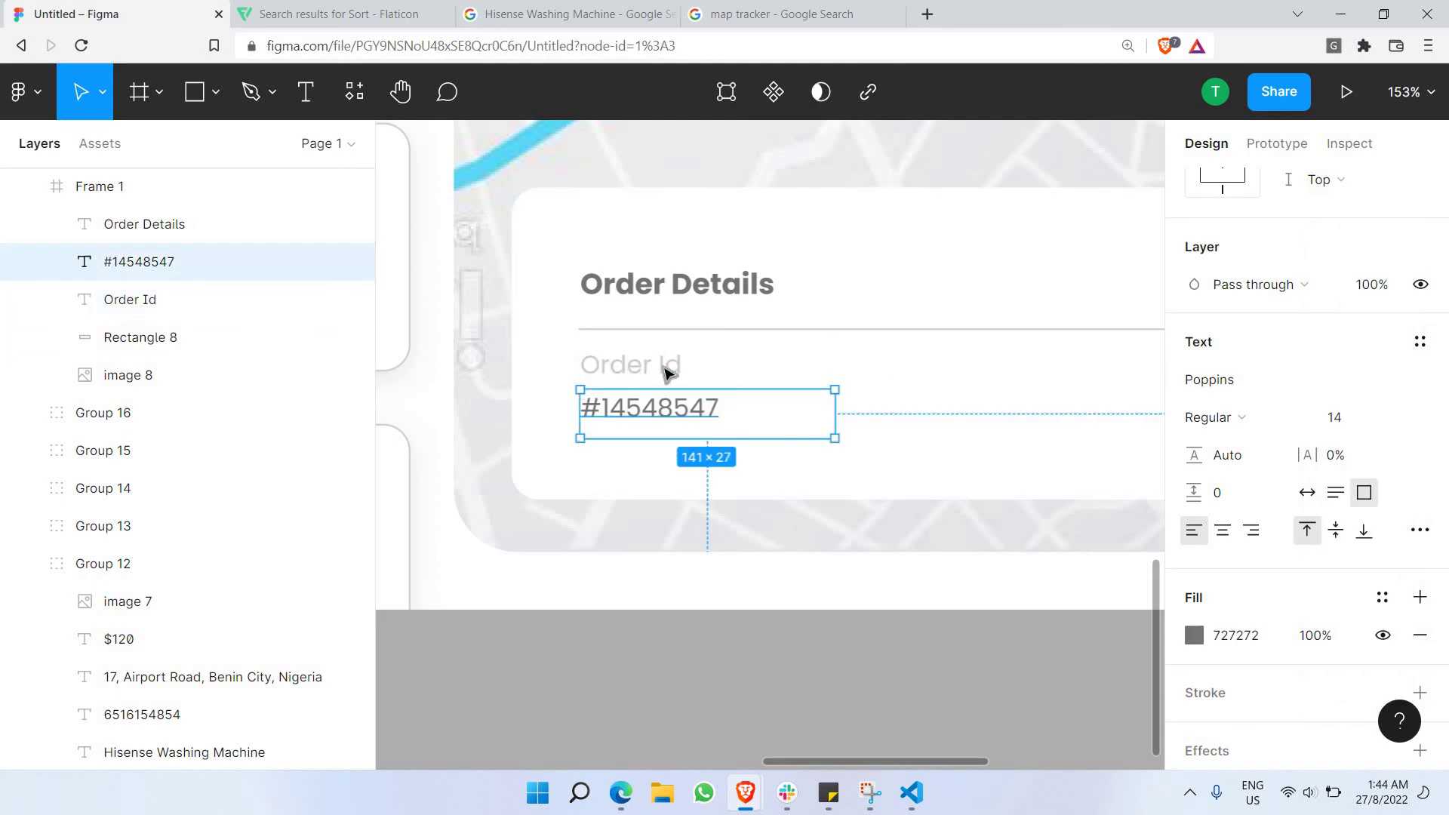
double_click(664, 375)
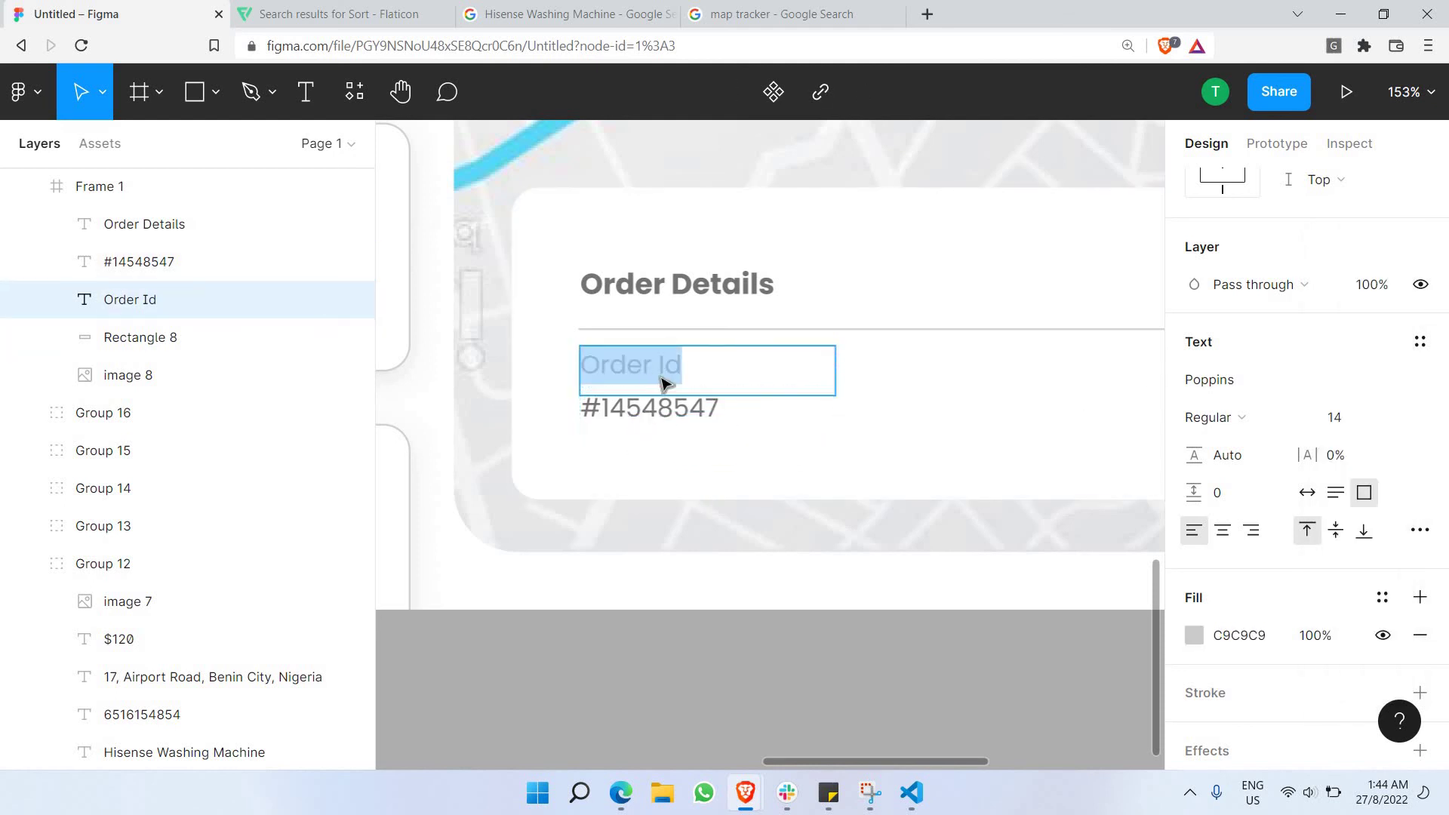
click(664, 400)
click(682, 373)
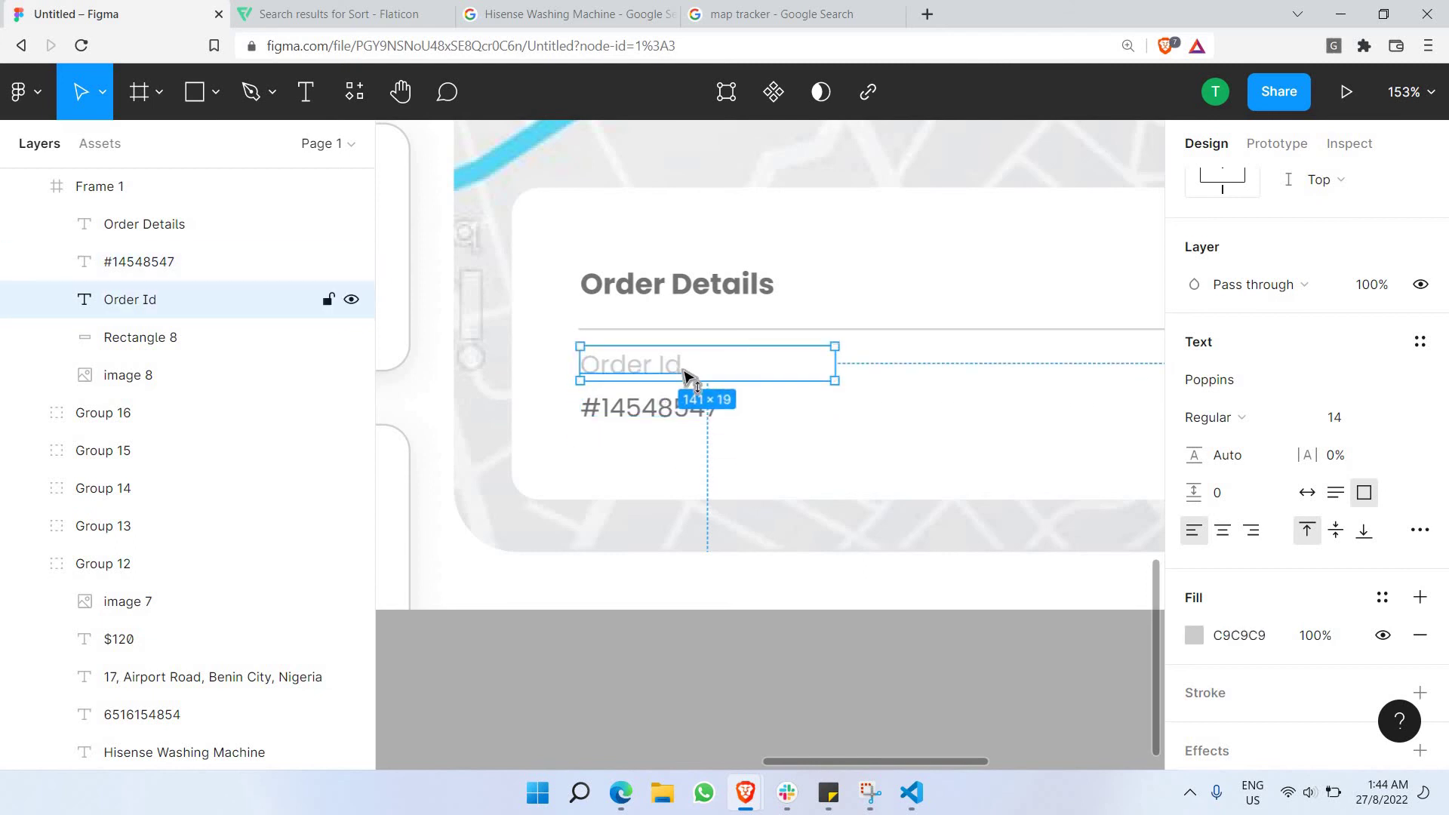
key(ctrl+z)
Reduce the Order Details heading to font size 14.
click(695, 330)
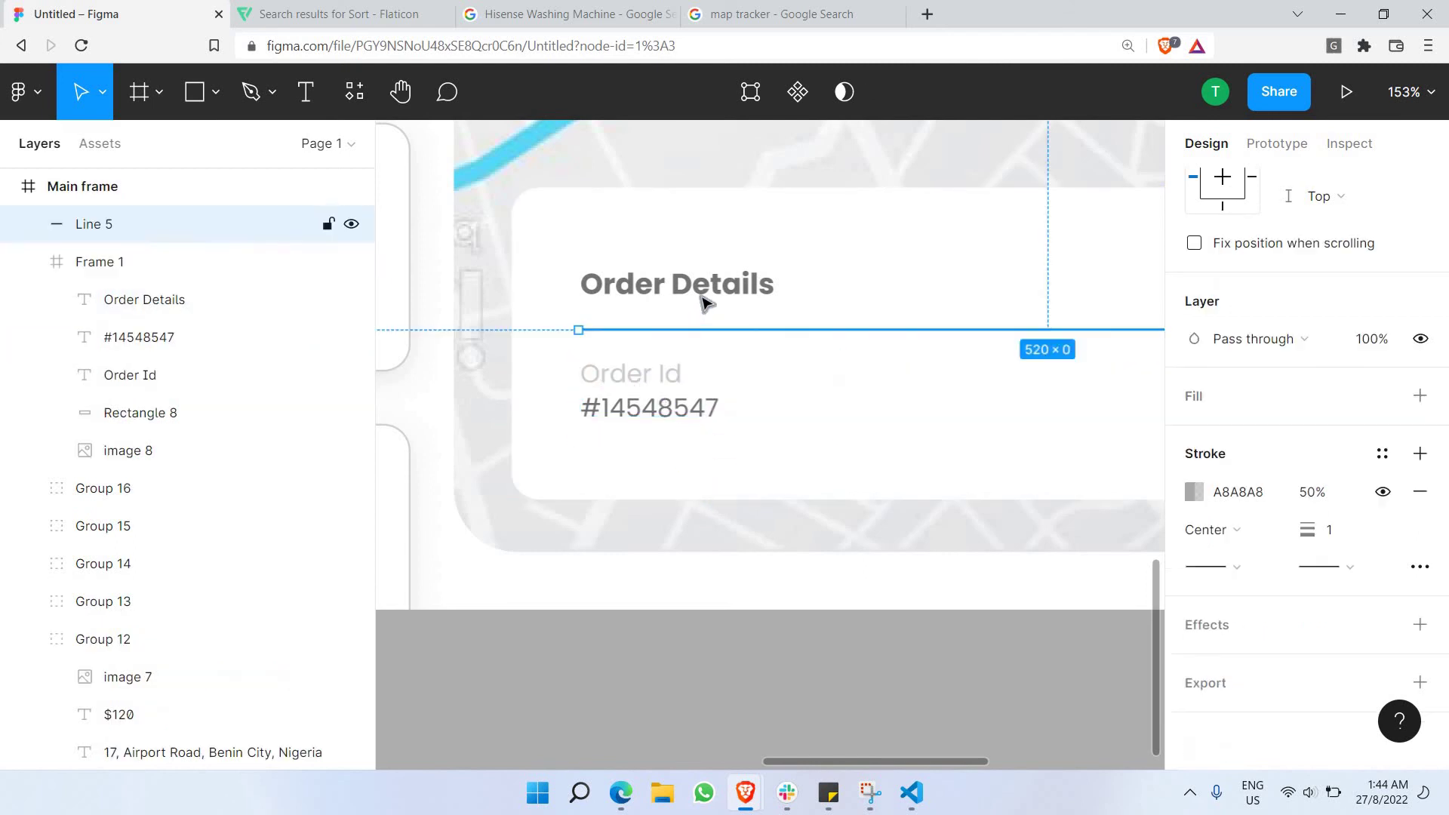
click(702, 291)
double_click(702, 291)
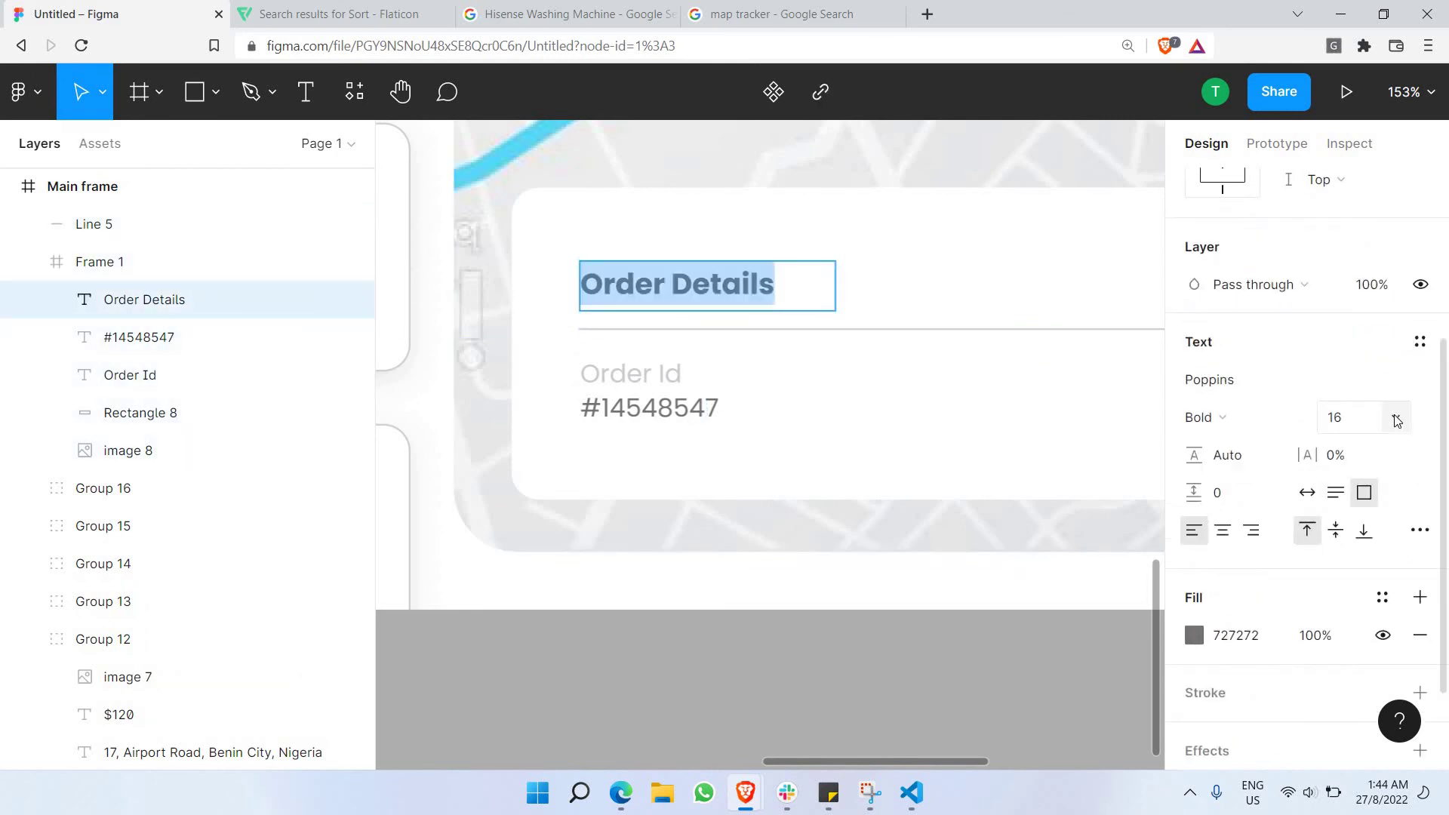
click(1395, 417)
key(Return)
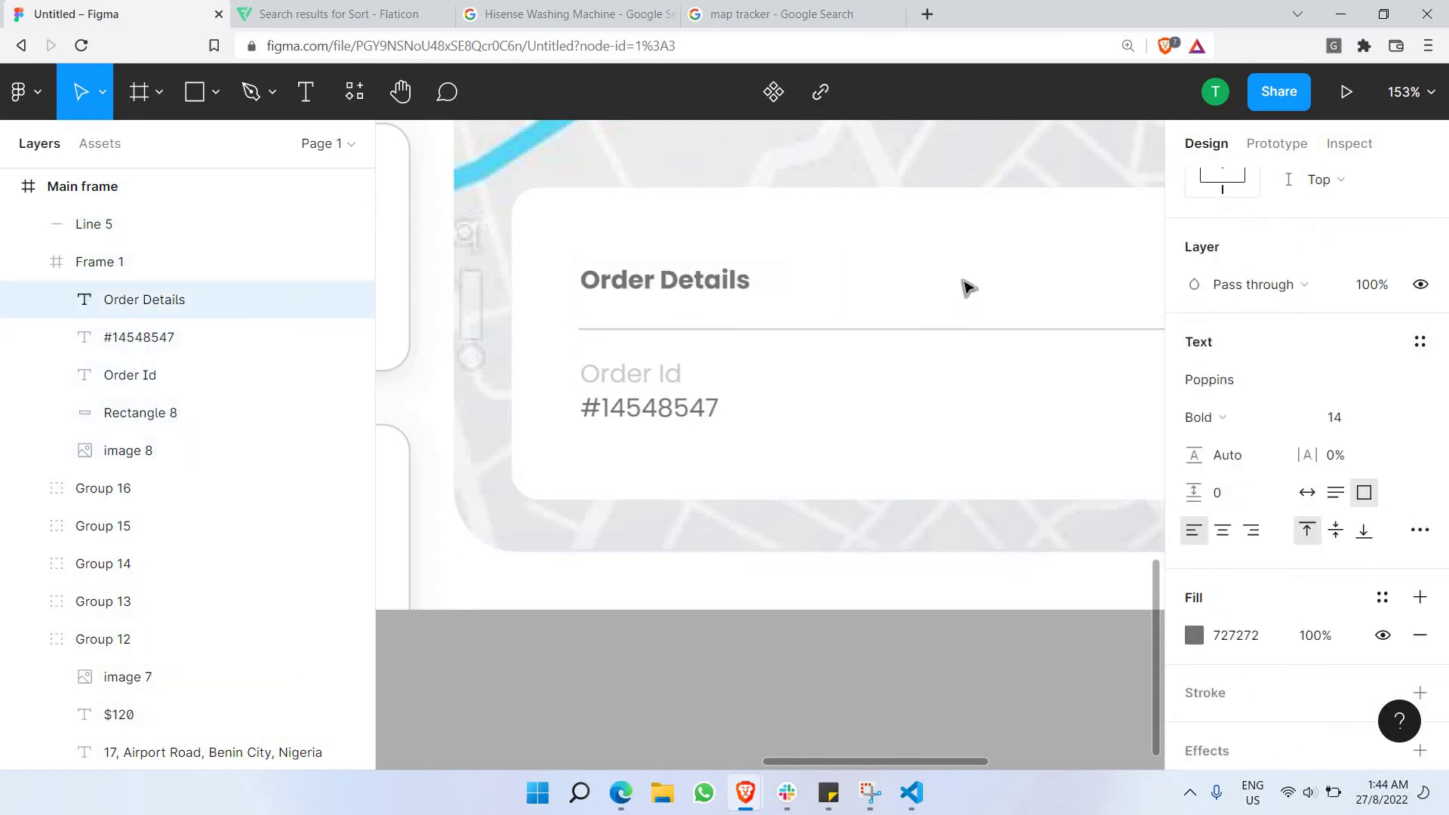
click(972, 298)
Move the Order Details heading slightly down.
scroll(972, 298, down, 5)
scroll(932, 298, right, 5)
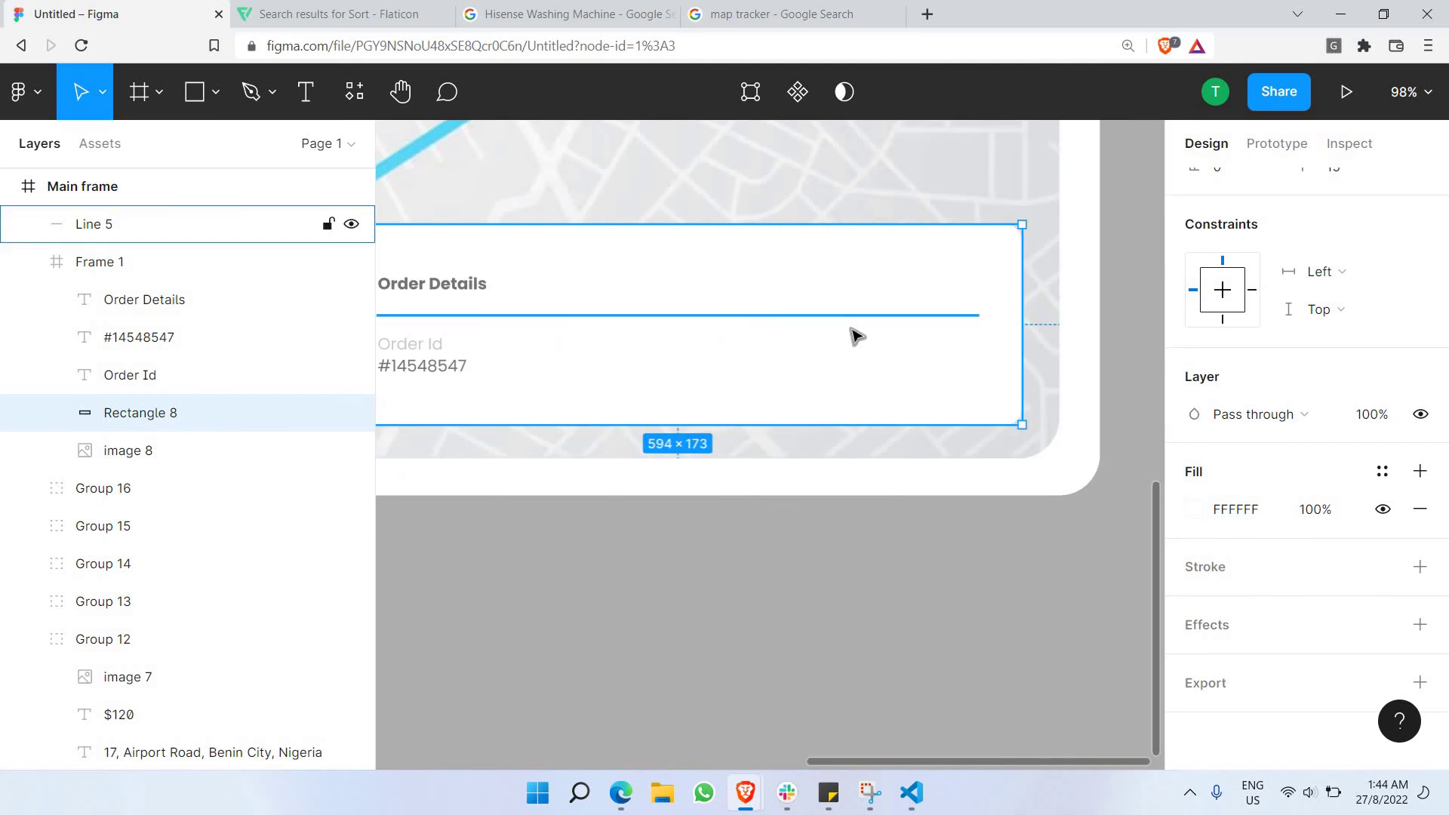
scroll(867, 285, left, 3)
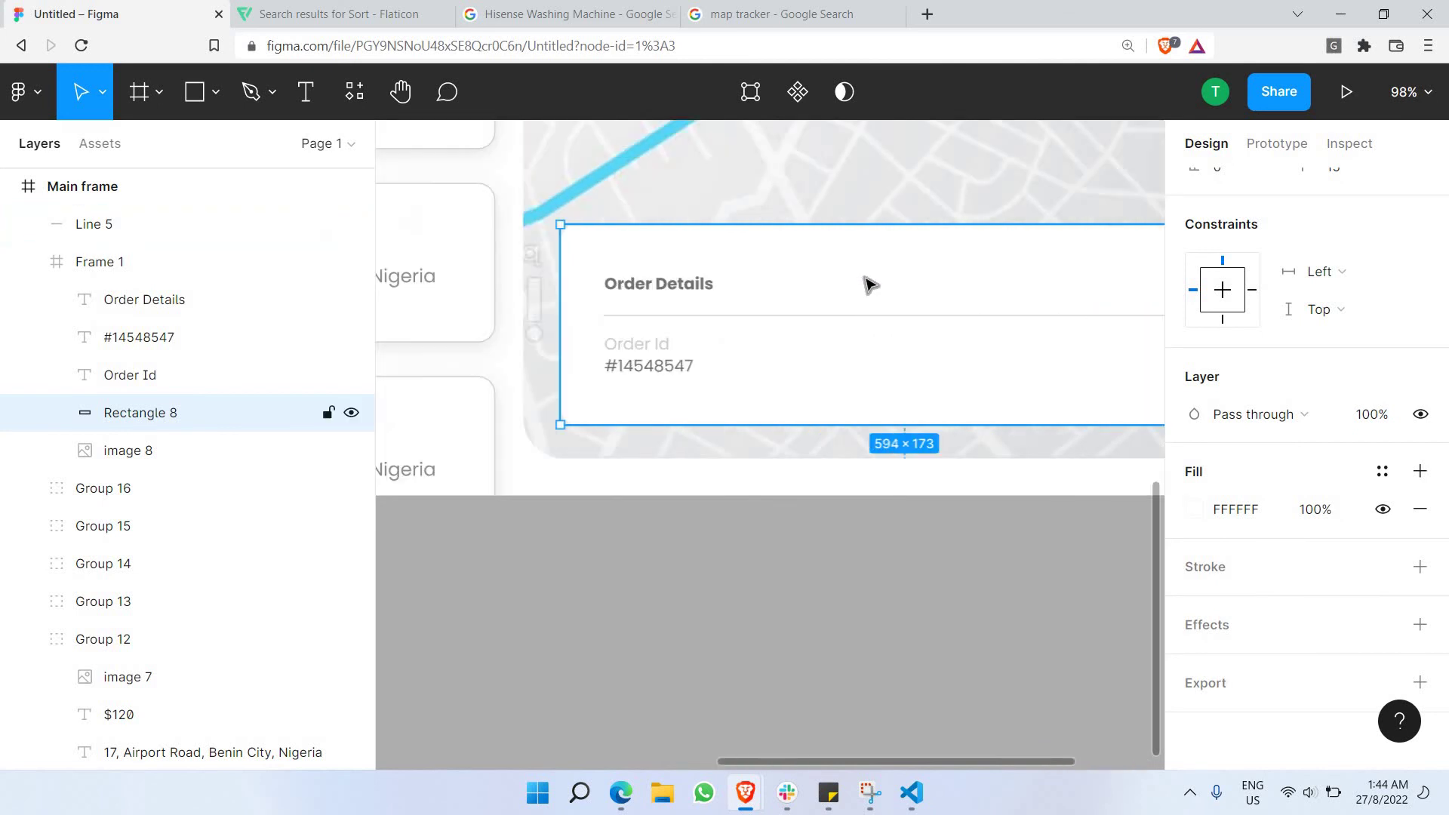
scroll(867, 284, down, 3)
scroll(831, 365, up, 3)
click(701, 385)
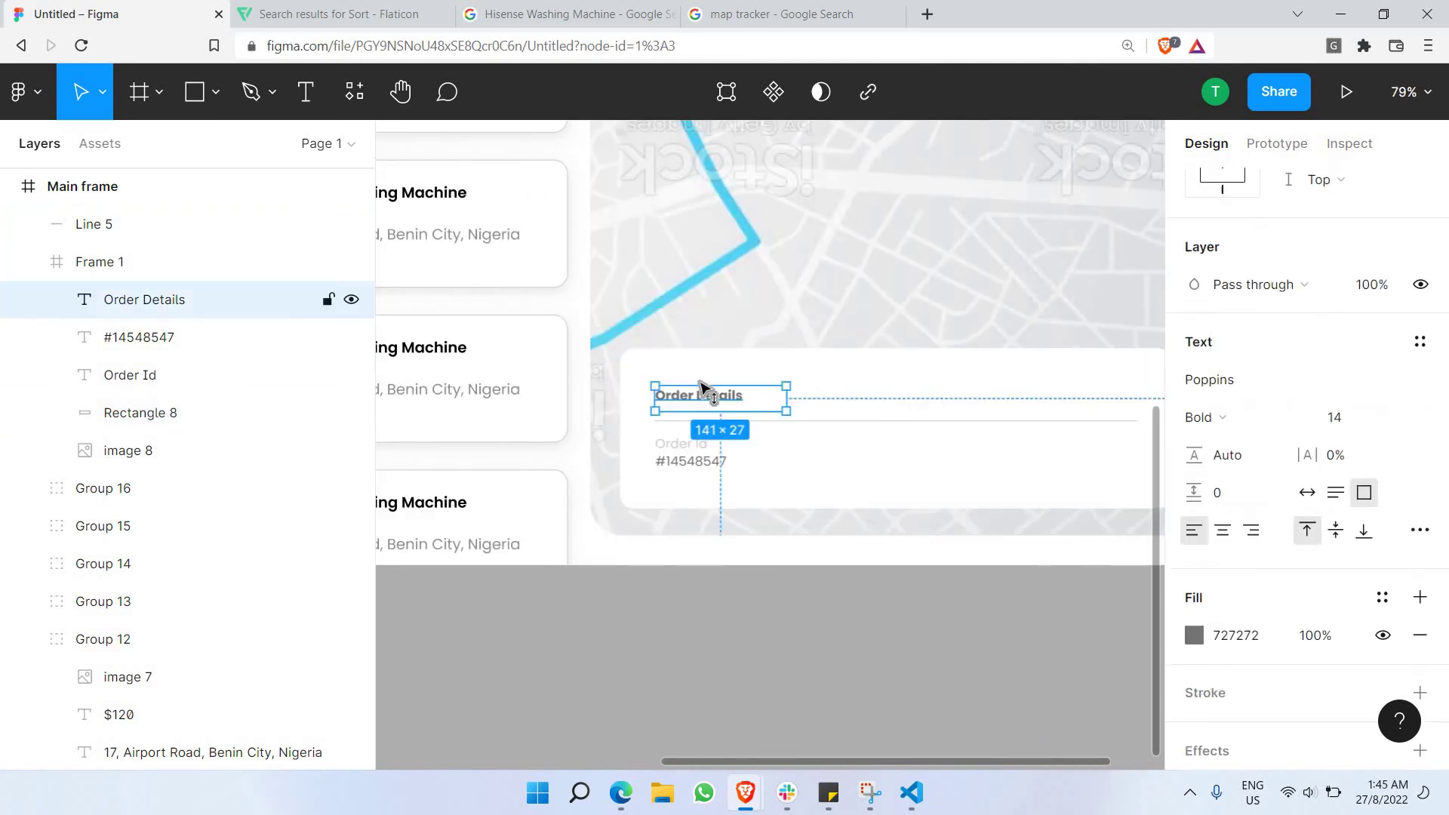
key(Return)
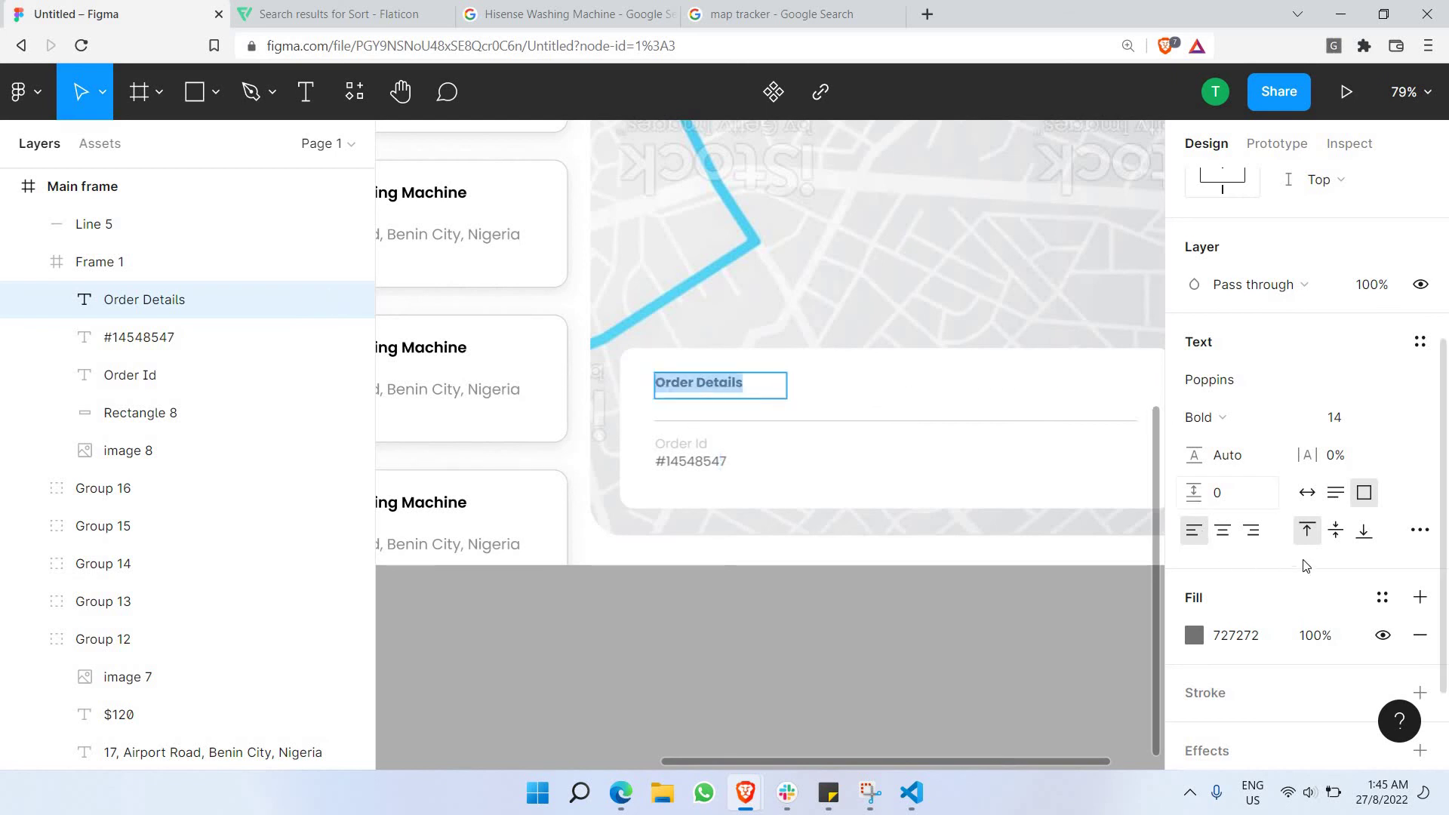
key(Escape)
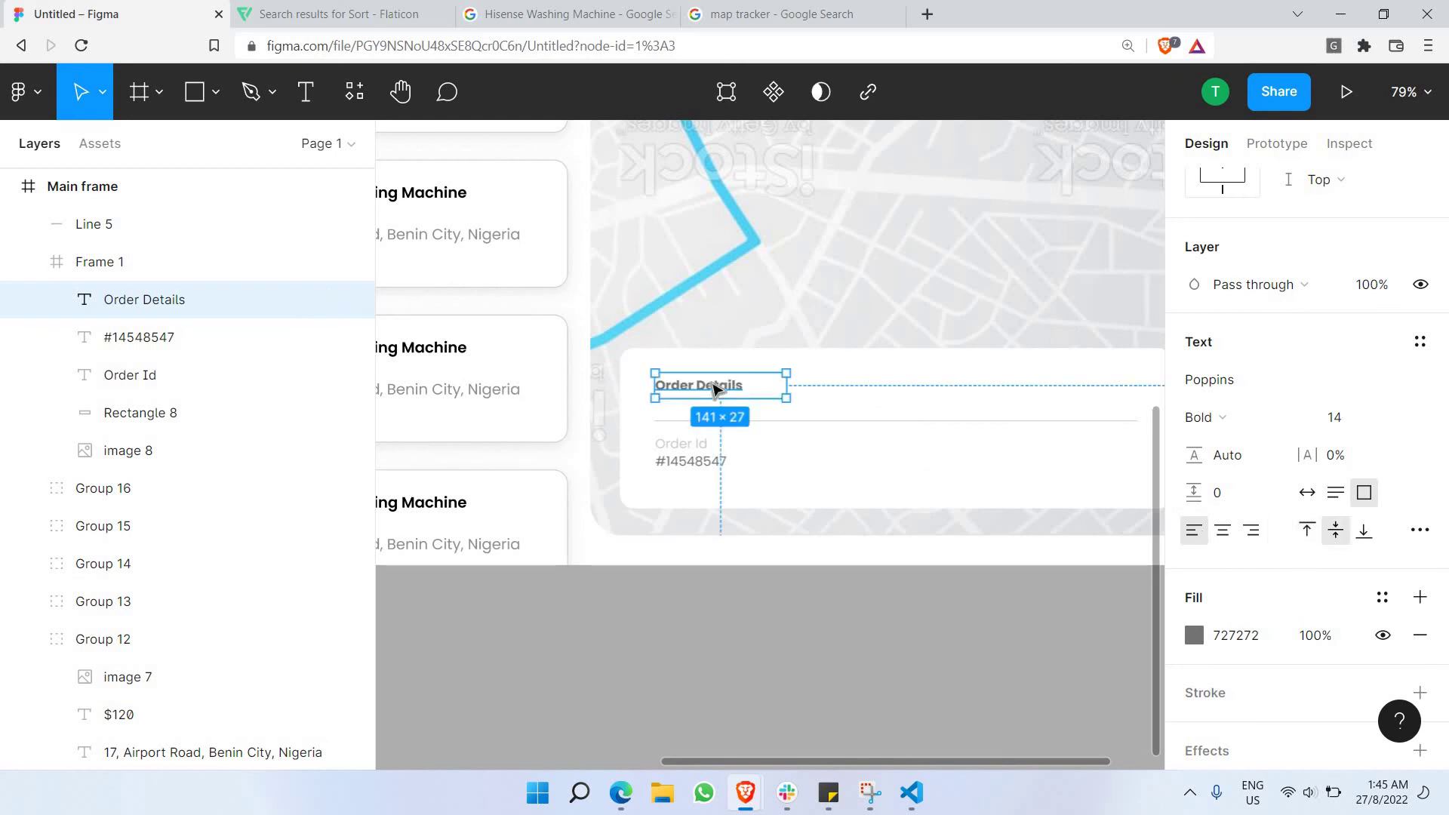
drag(718, 387, 718, 387)
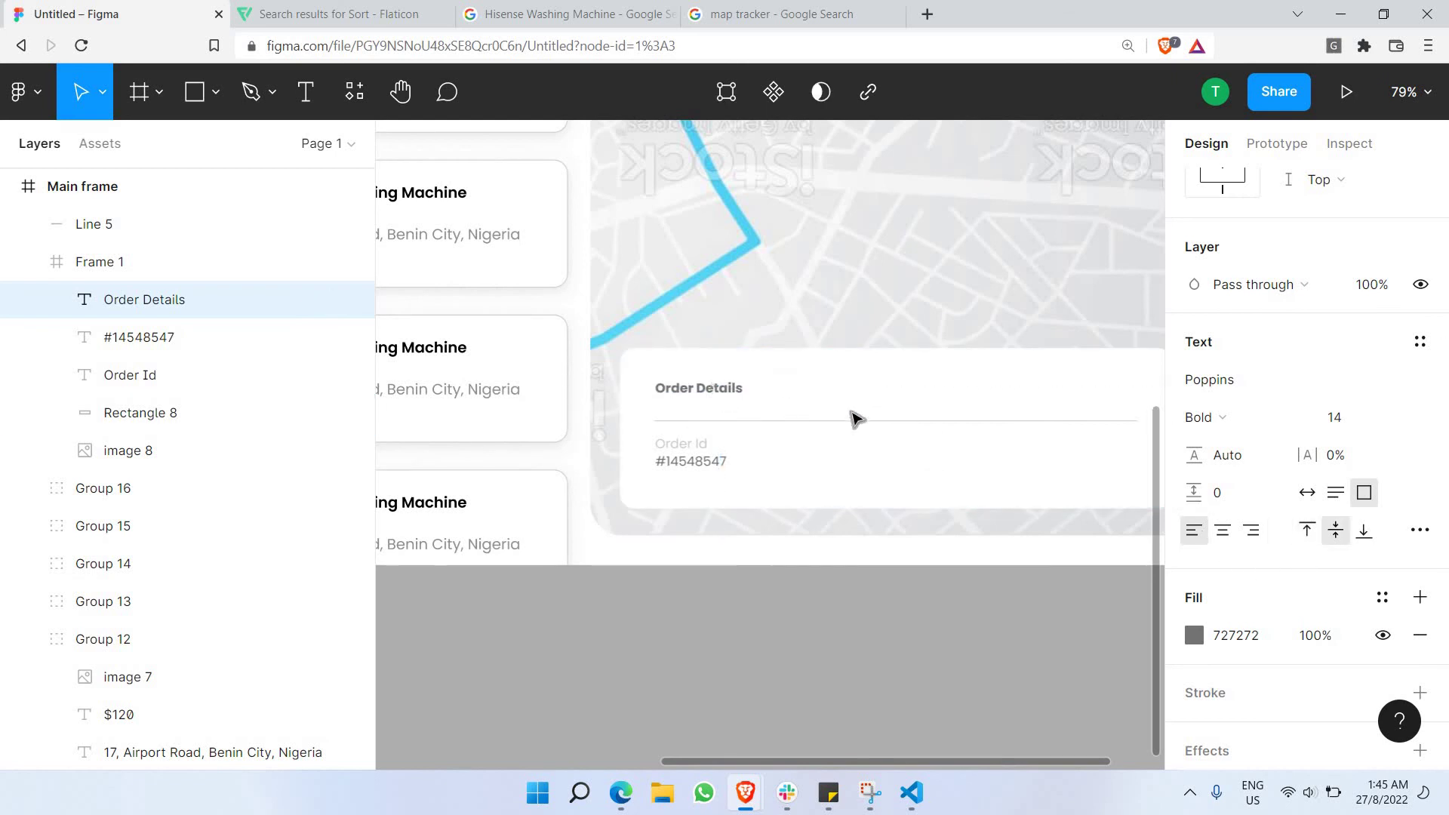
Group the Order Details heading, Order Id label and order number with Group selection.
click(849, 397)
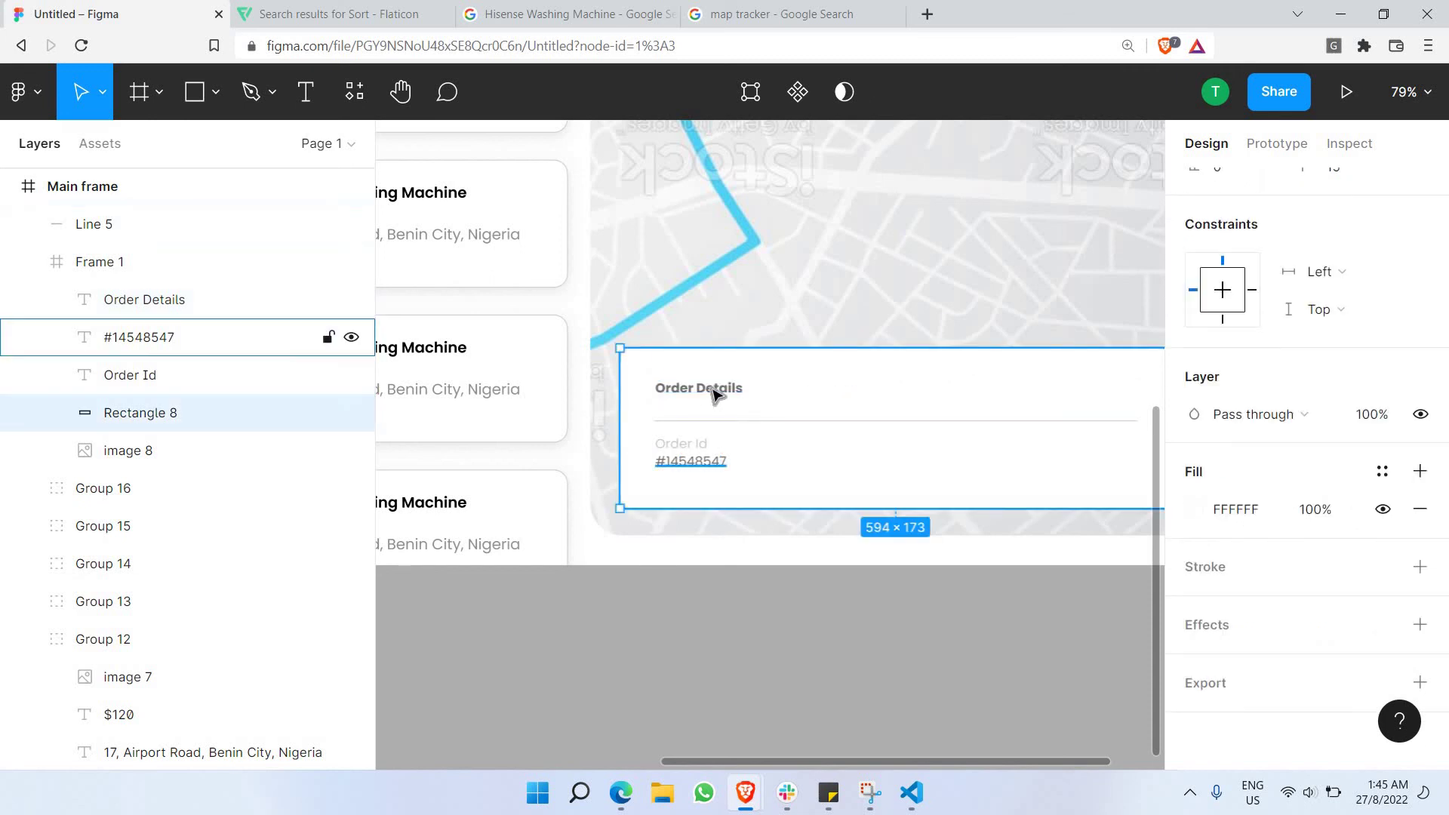
scroll(647, 414, right, 3)
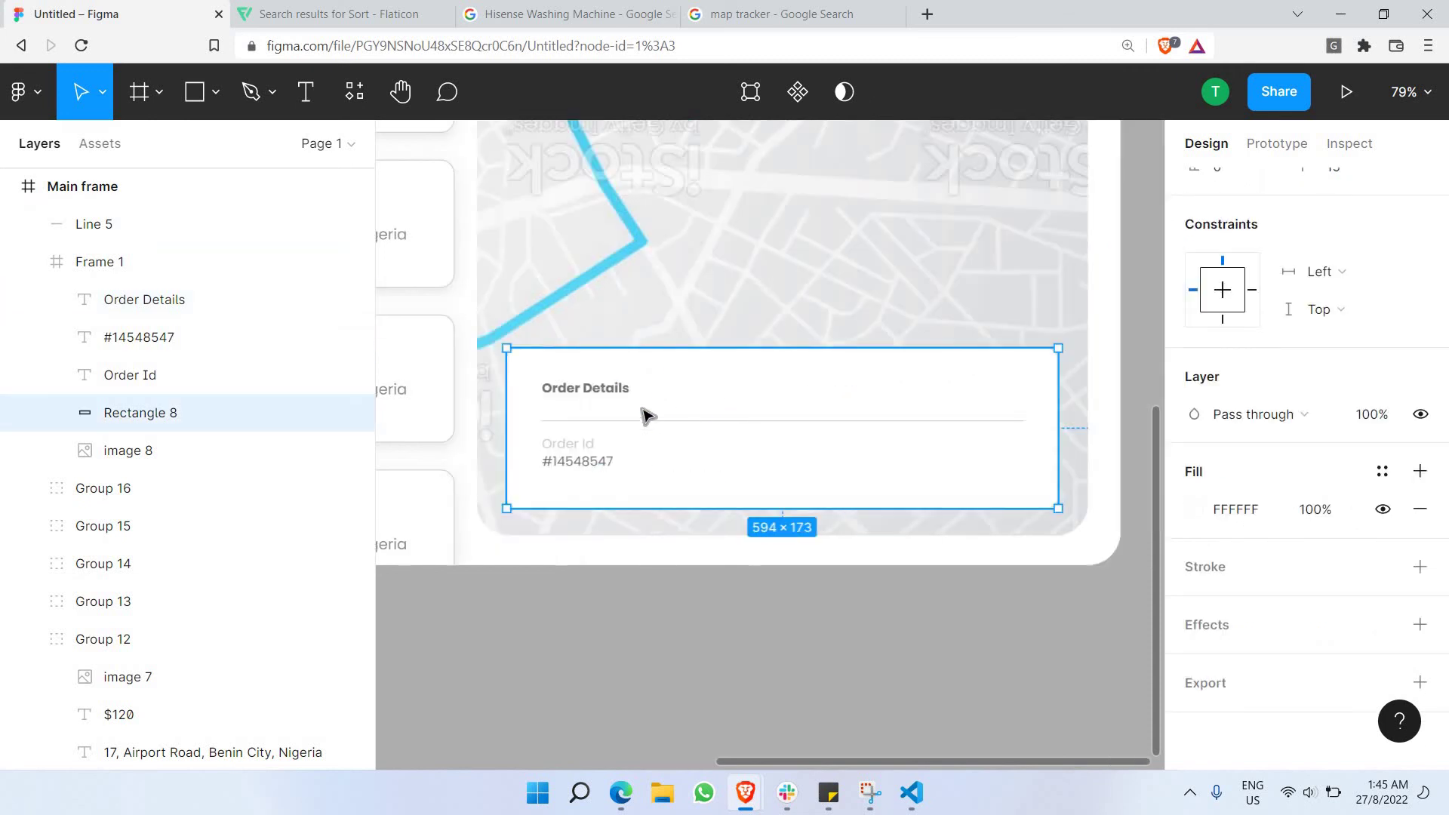
click(585, 388)
shift+click(578, 444)
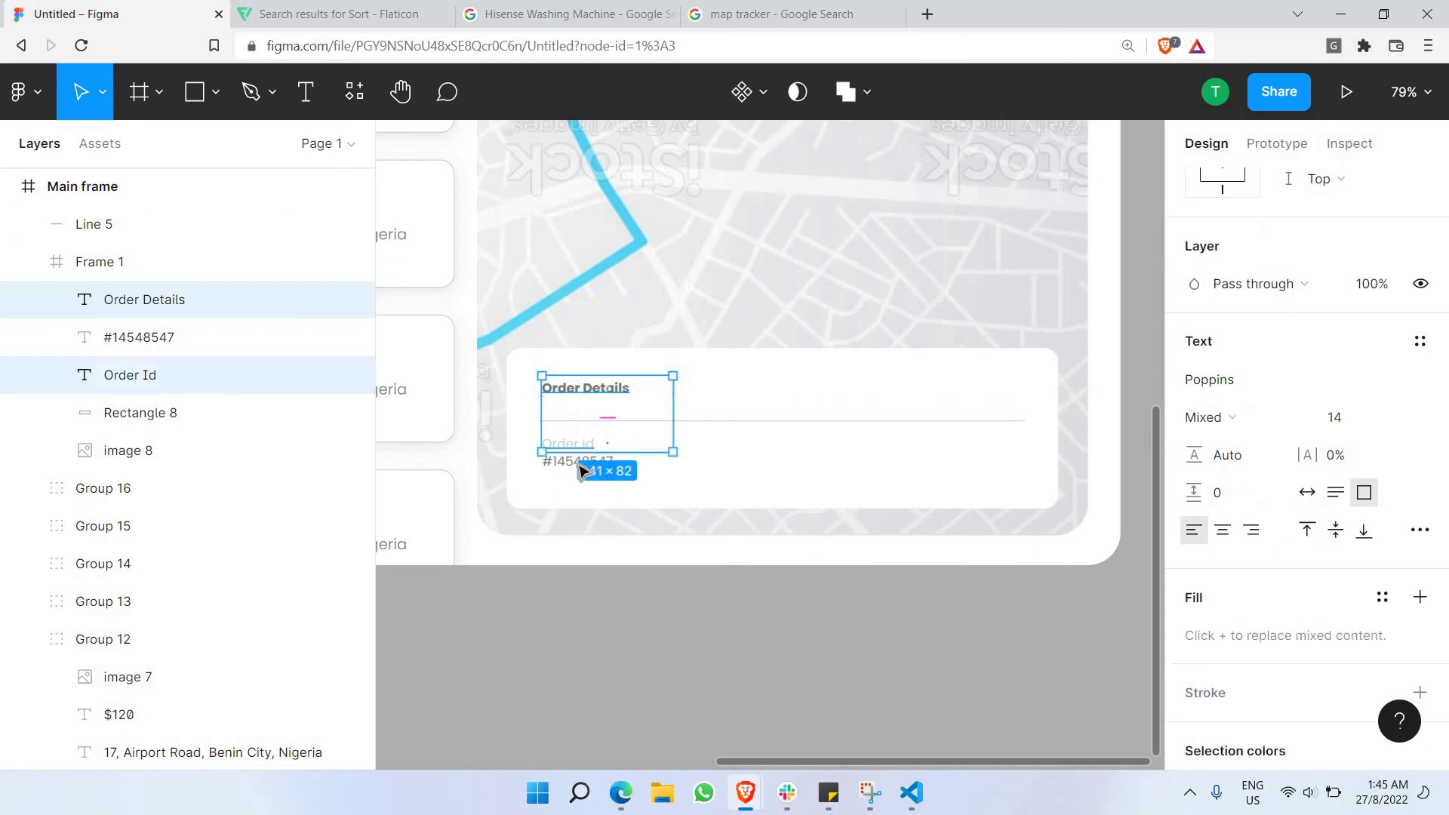
shift+click(578, 461)
right_click(601, 430)
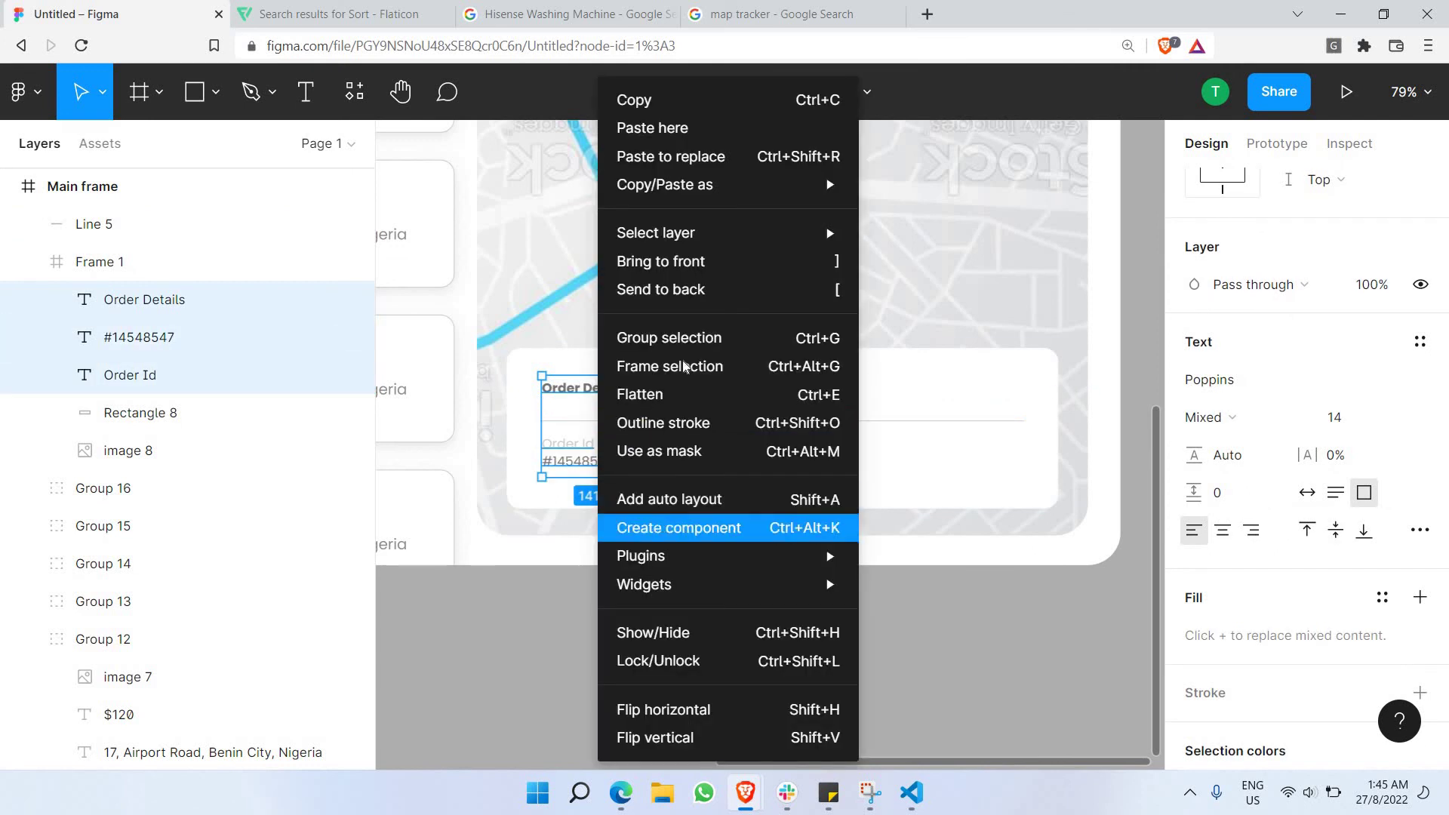
click(674, 338)
key(Escape)
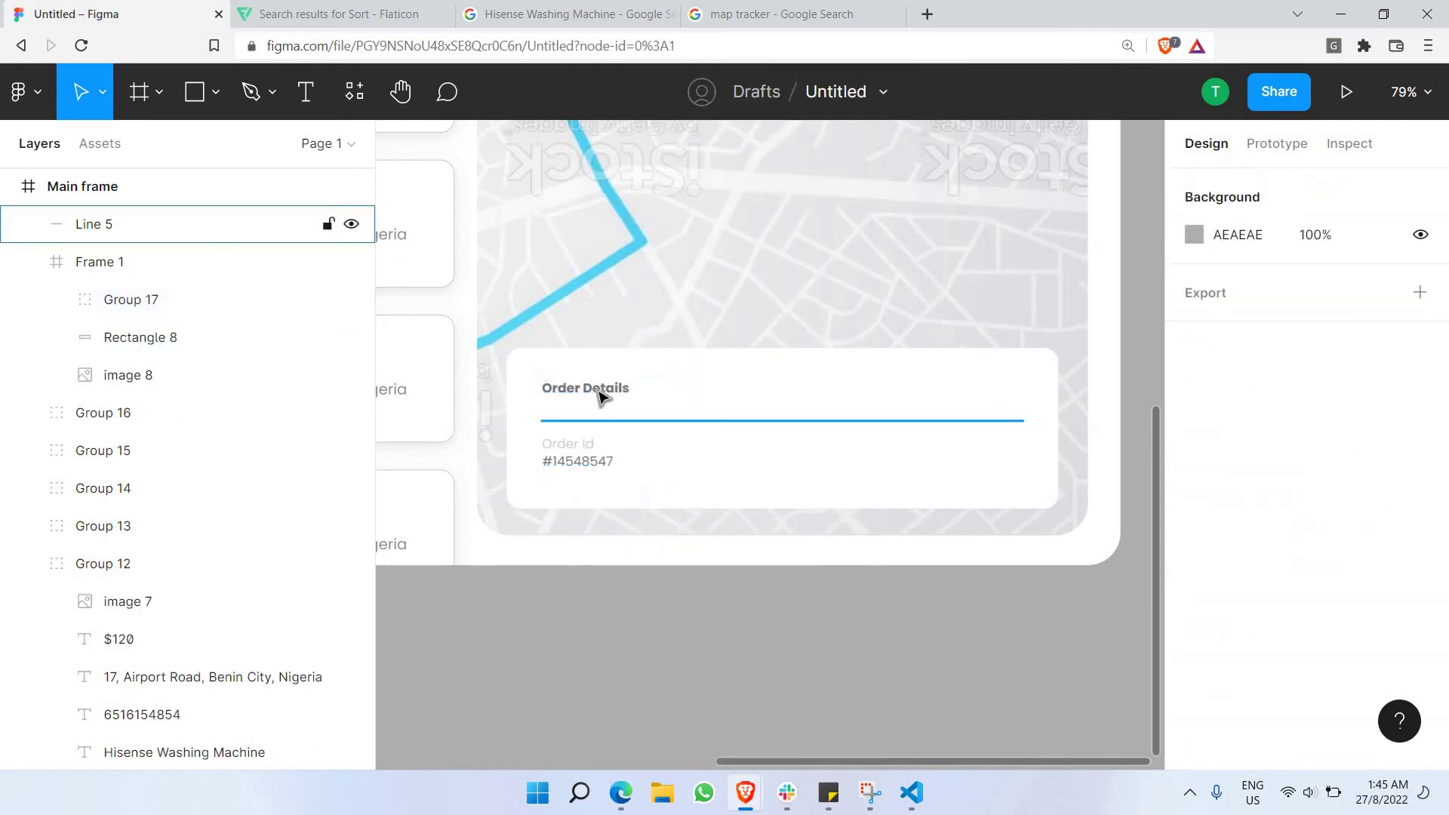
Paste a copy of the text group beside the original column.
click(600, 391)
click(598, 386)
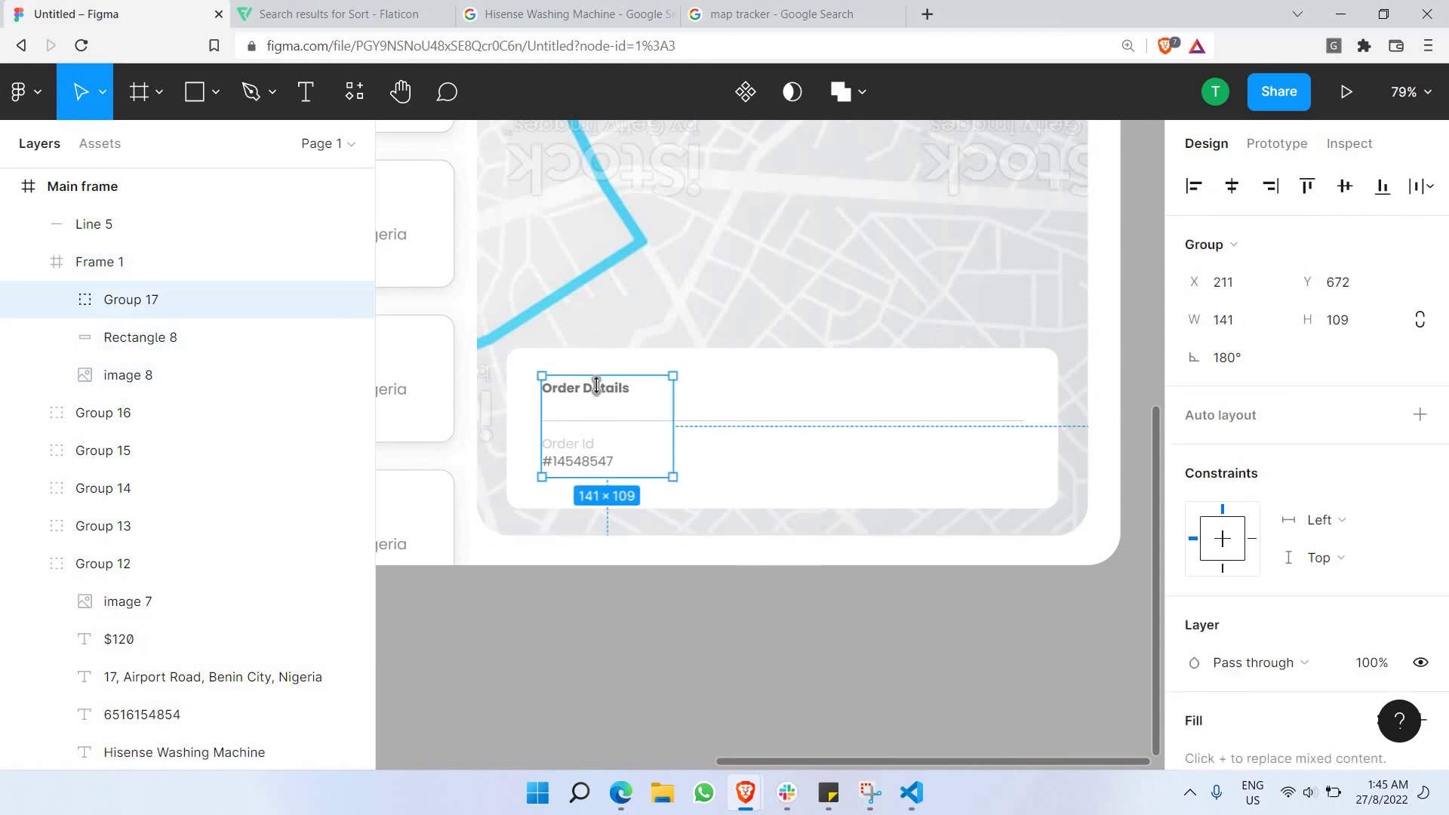
key(ctrl+v)
drag(620, 419, 758, 426)
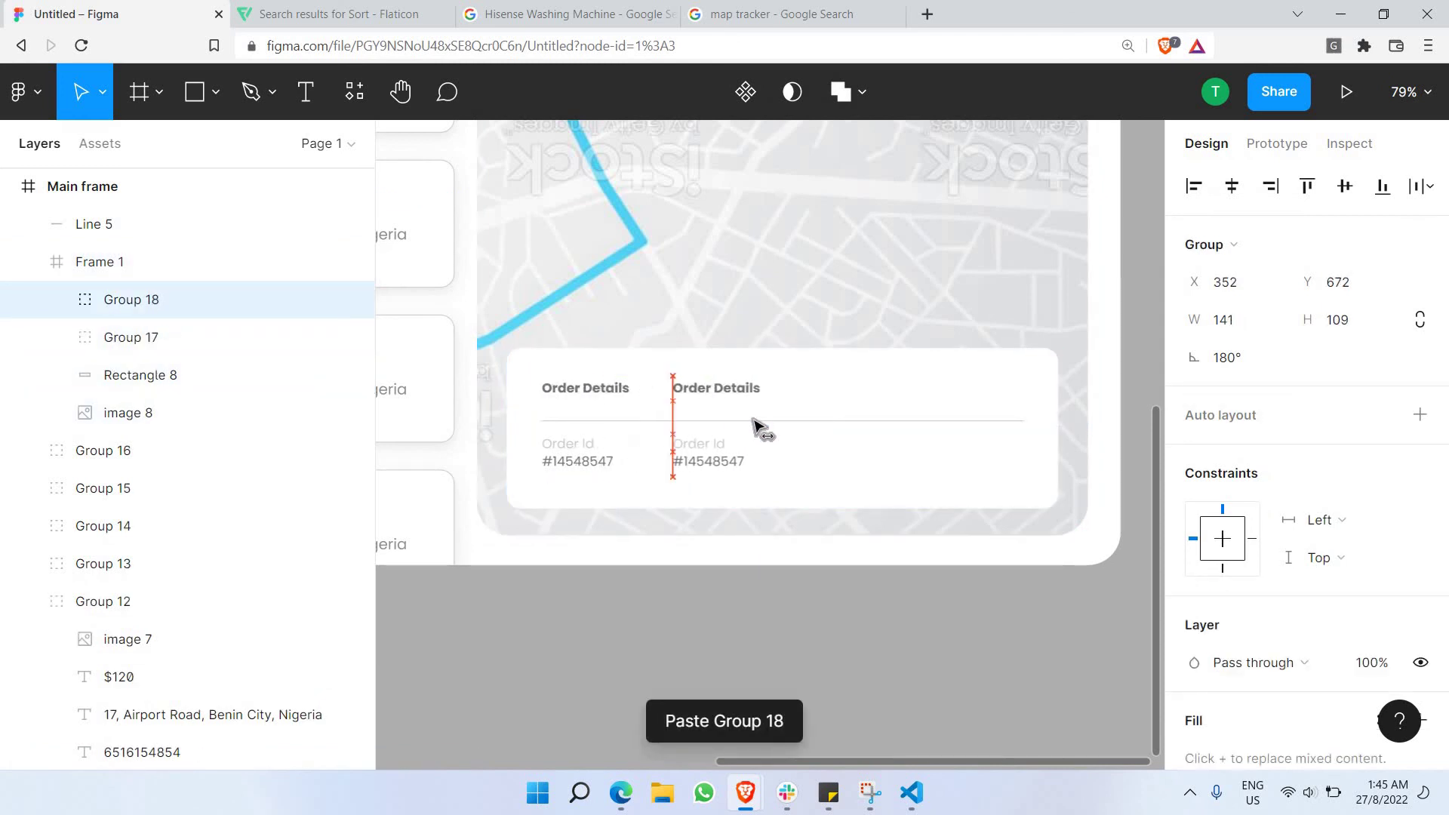
Retype the copied column as 'Driver Info', 'Product' and 'Waist Trainer' beside Order Details.
drag(709, 595, 699, 612)
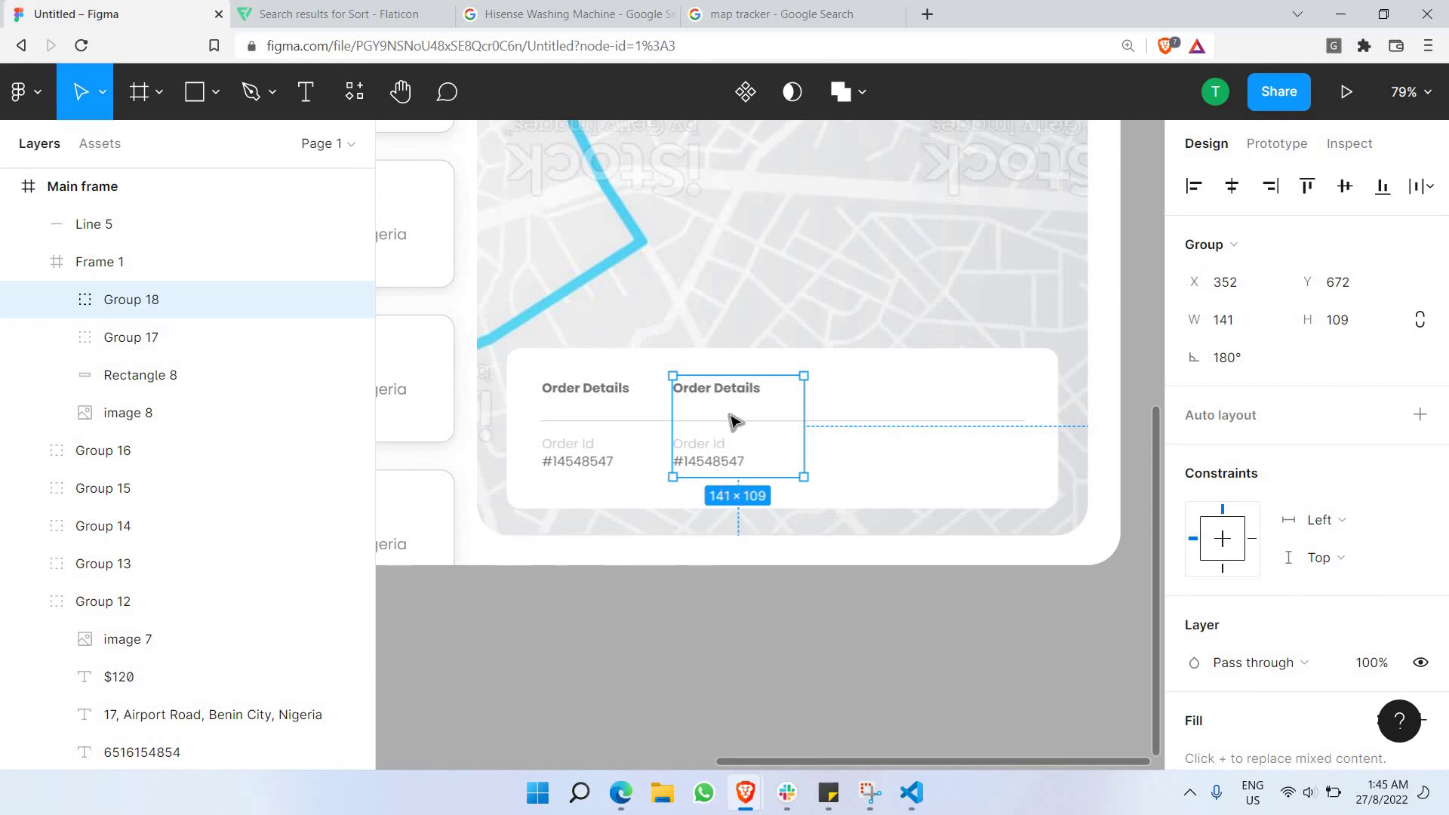
double_click(701, 388)
double_click(701, 388)
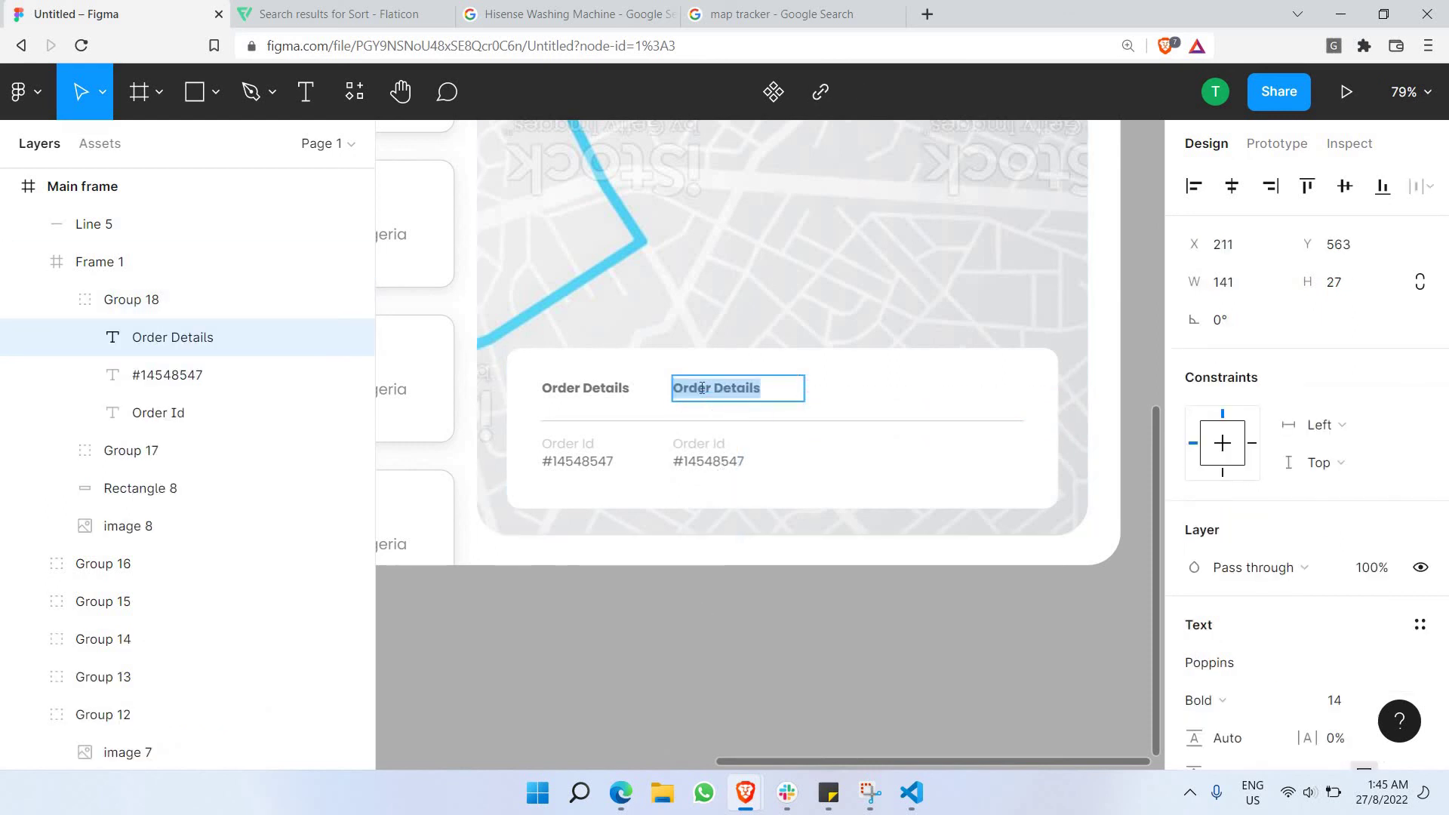
text(Driver Info)
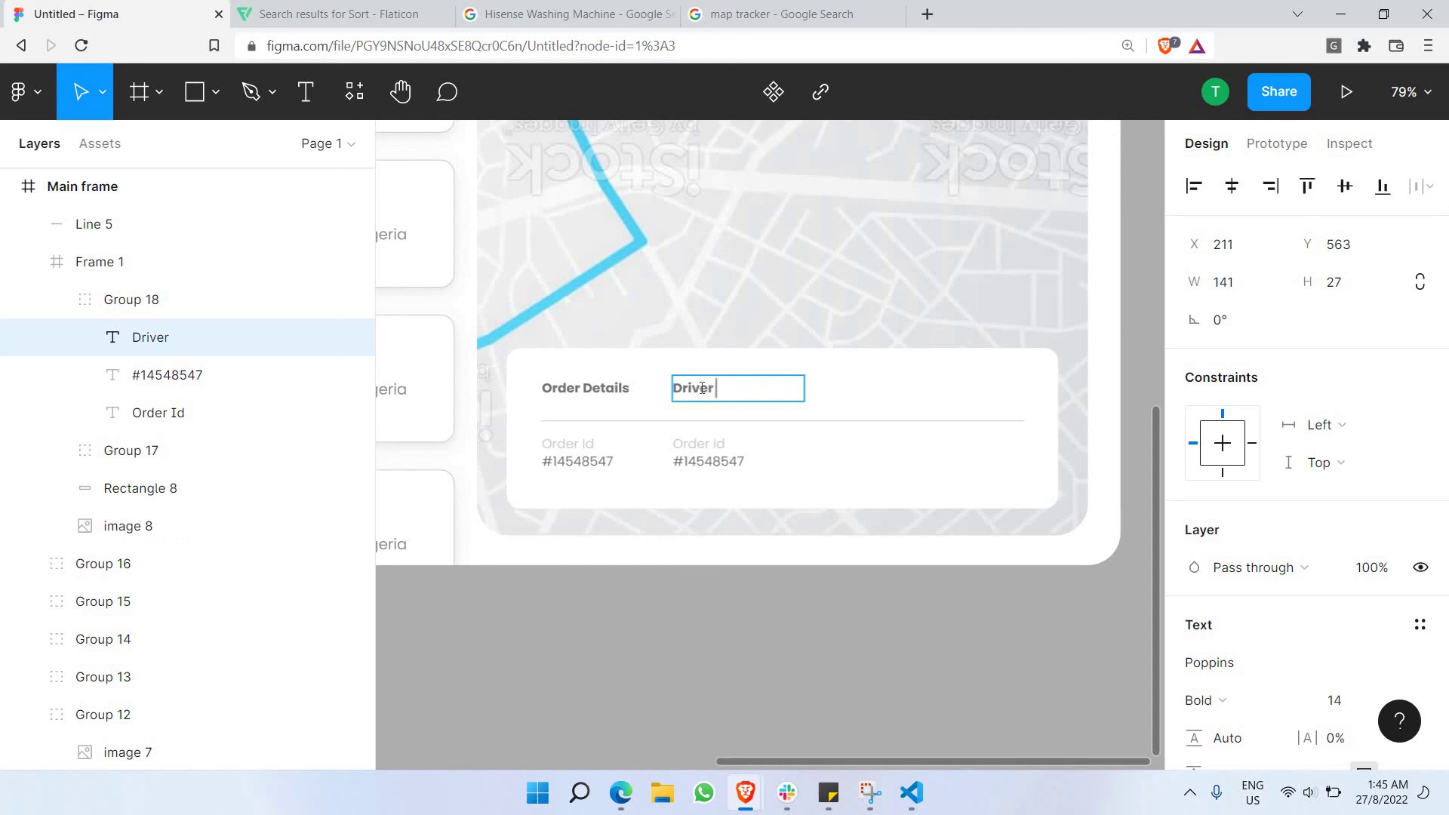
double_click(709, 439)
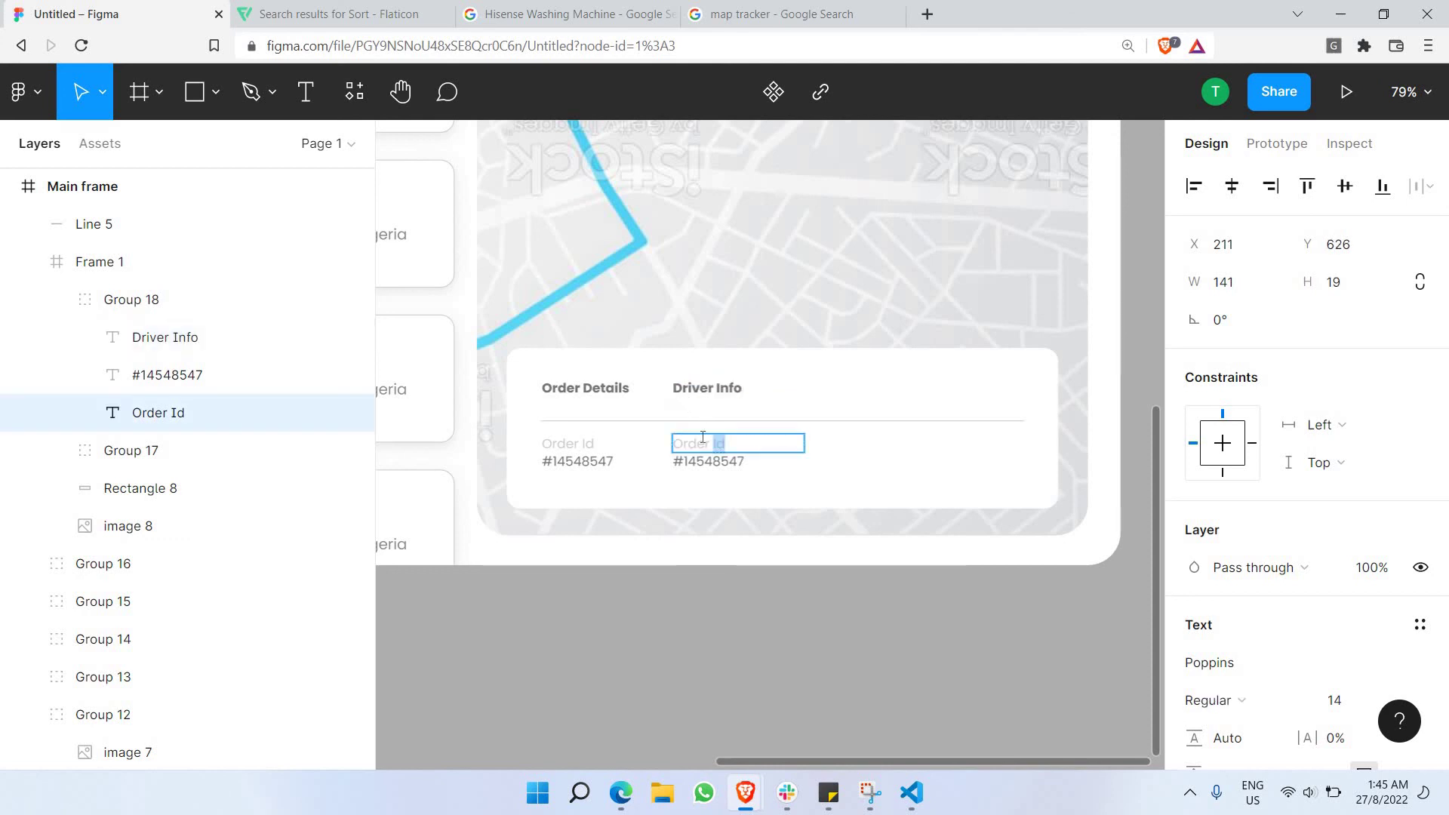
text(Product)
double_click(708, 461)
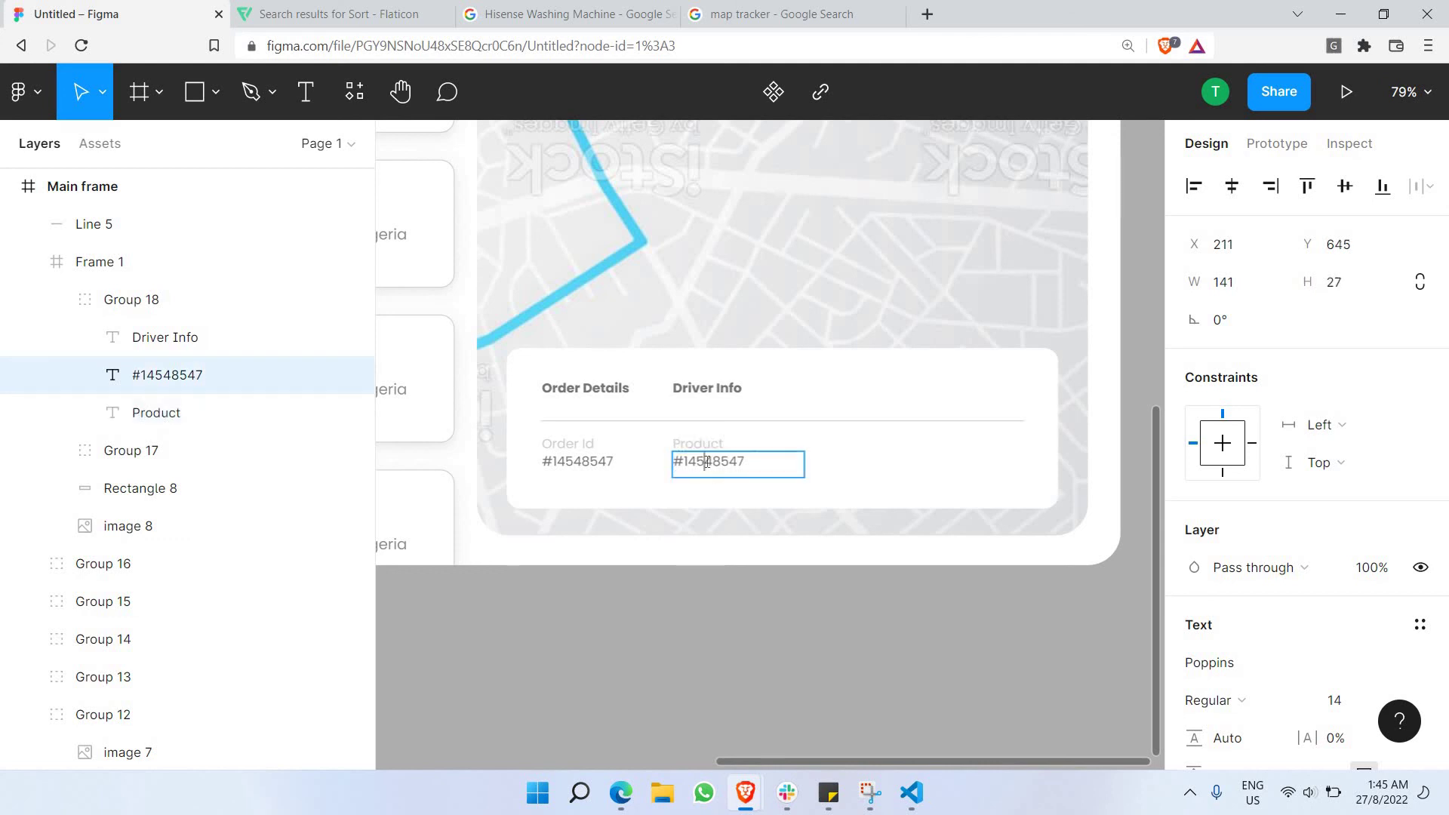
text(Waist Trainer)
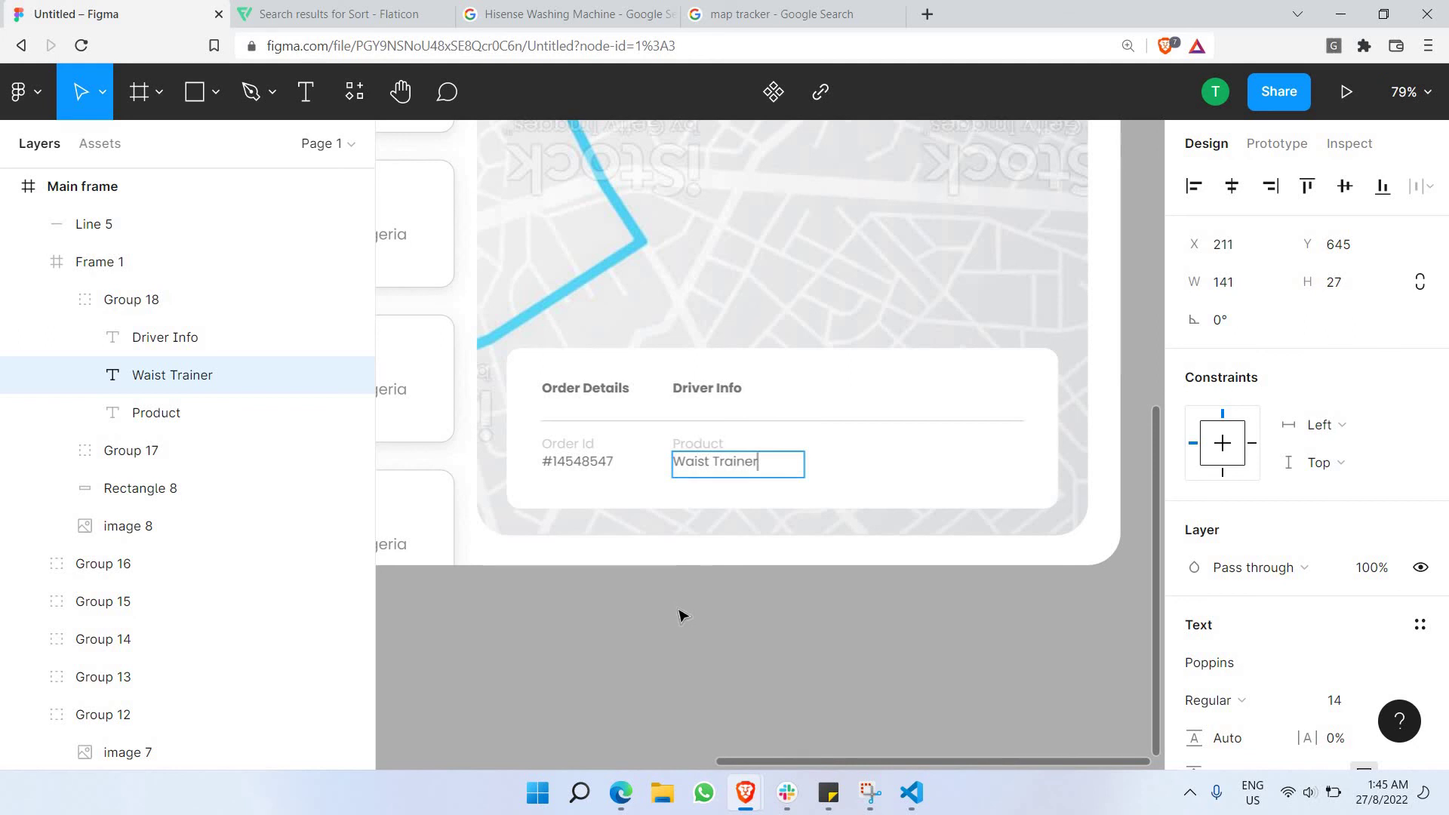
key(Escape)
key(Escape)
click(701, 395)
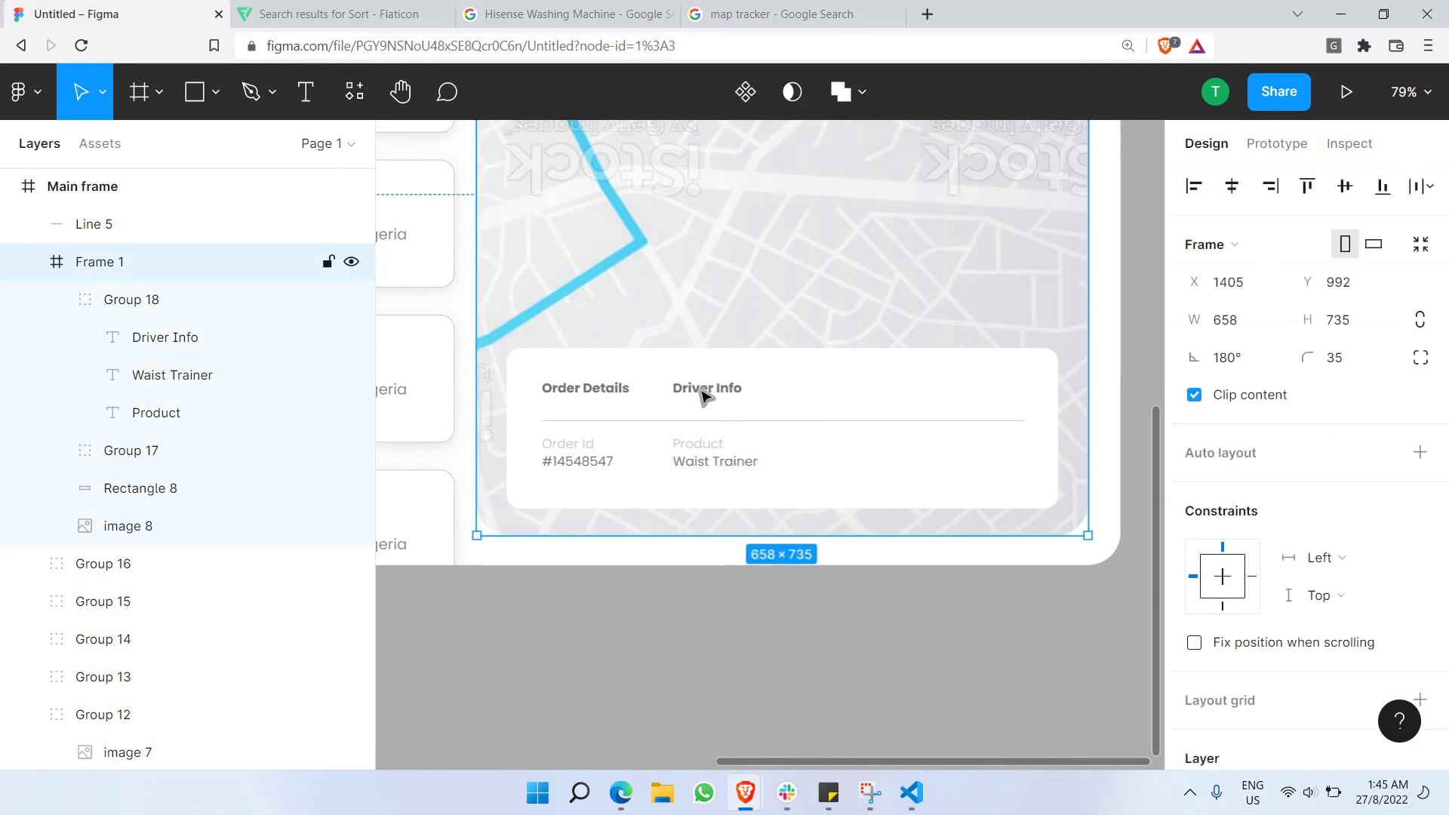
click(702, 395)
scroll(698, 389, right, 3)
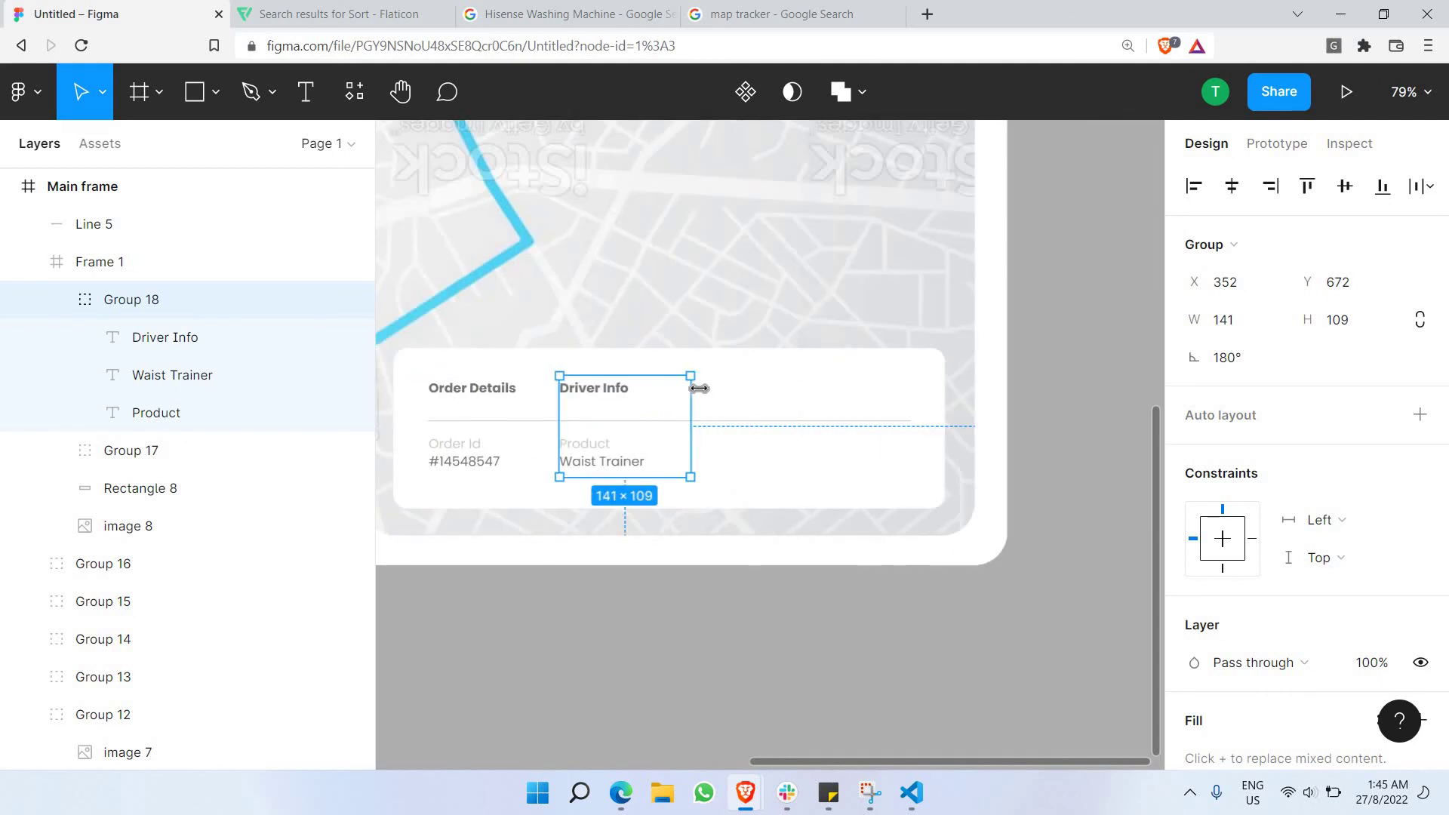
Paste a Driver Info copy to its right and retype it as 'Vehicle', 'Price' and '$70'.
key(ctrl+v)
drag(672, 401, 782, 396)
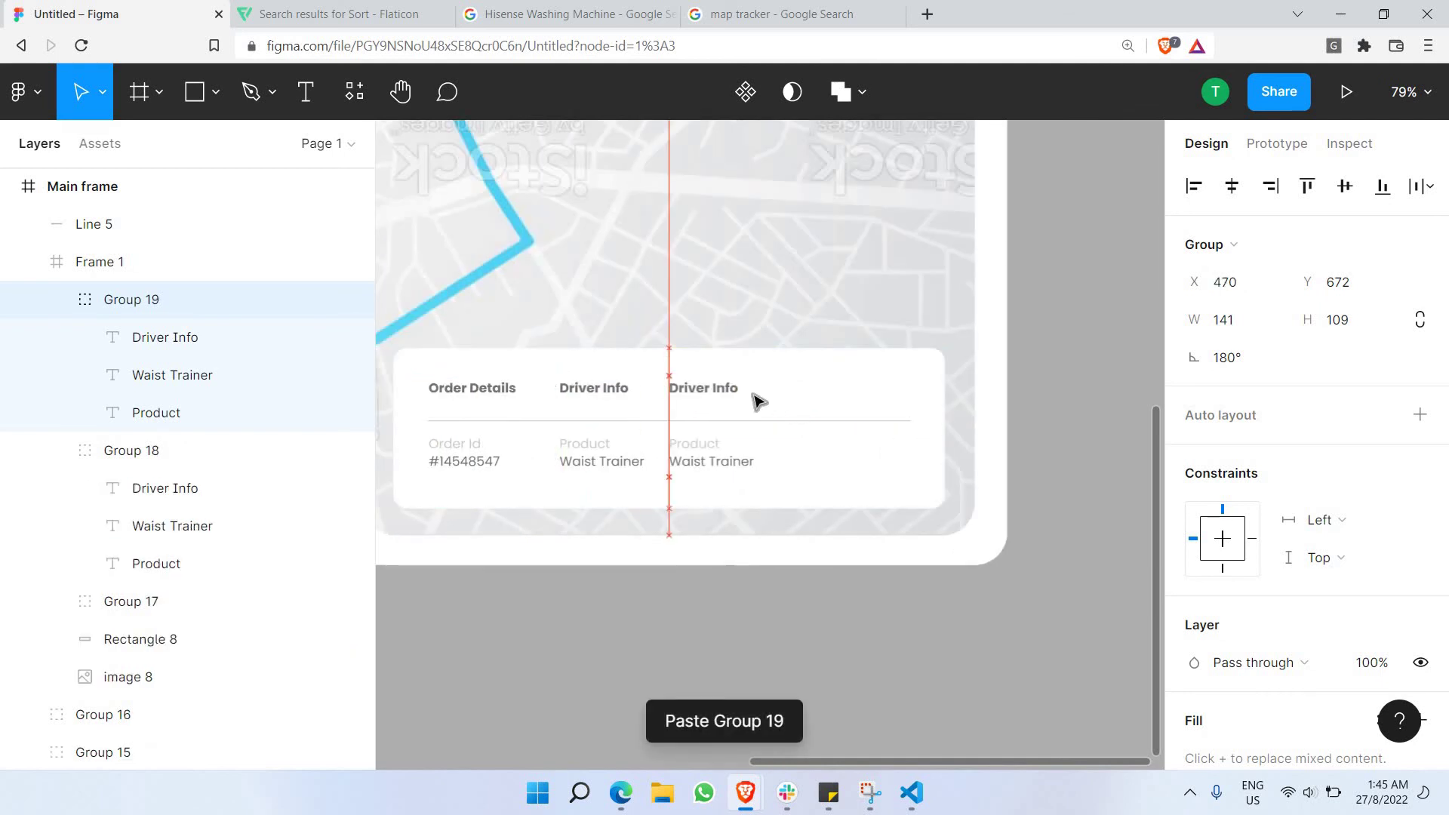
double_click(728, 393)
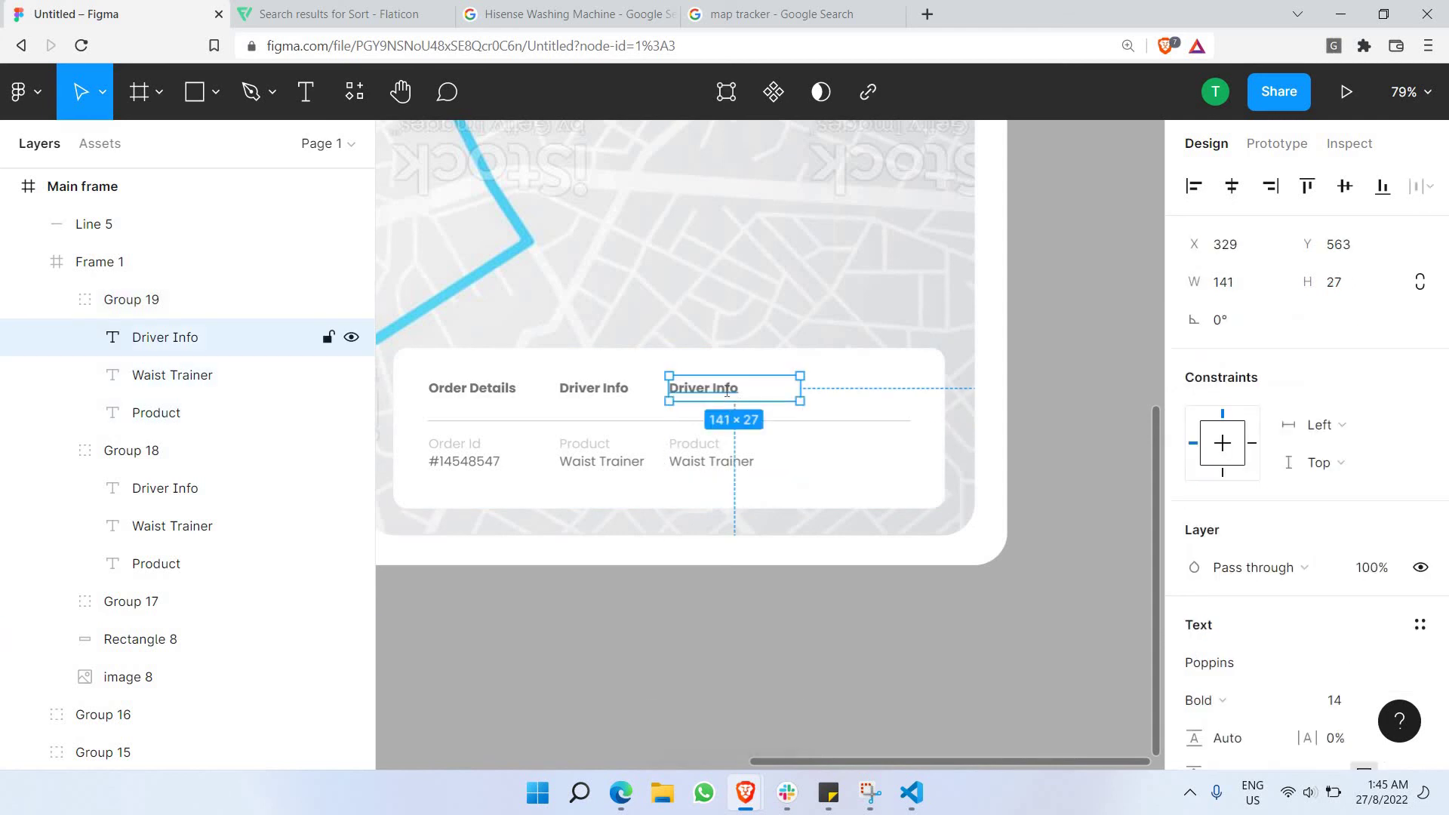
double_click(727, 390)
text(Vehivl)
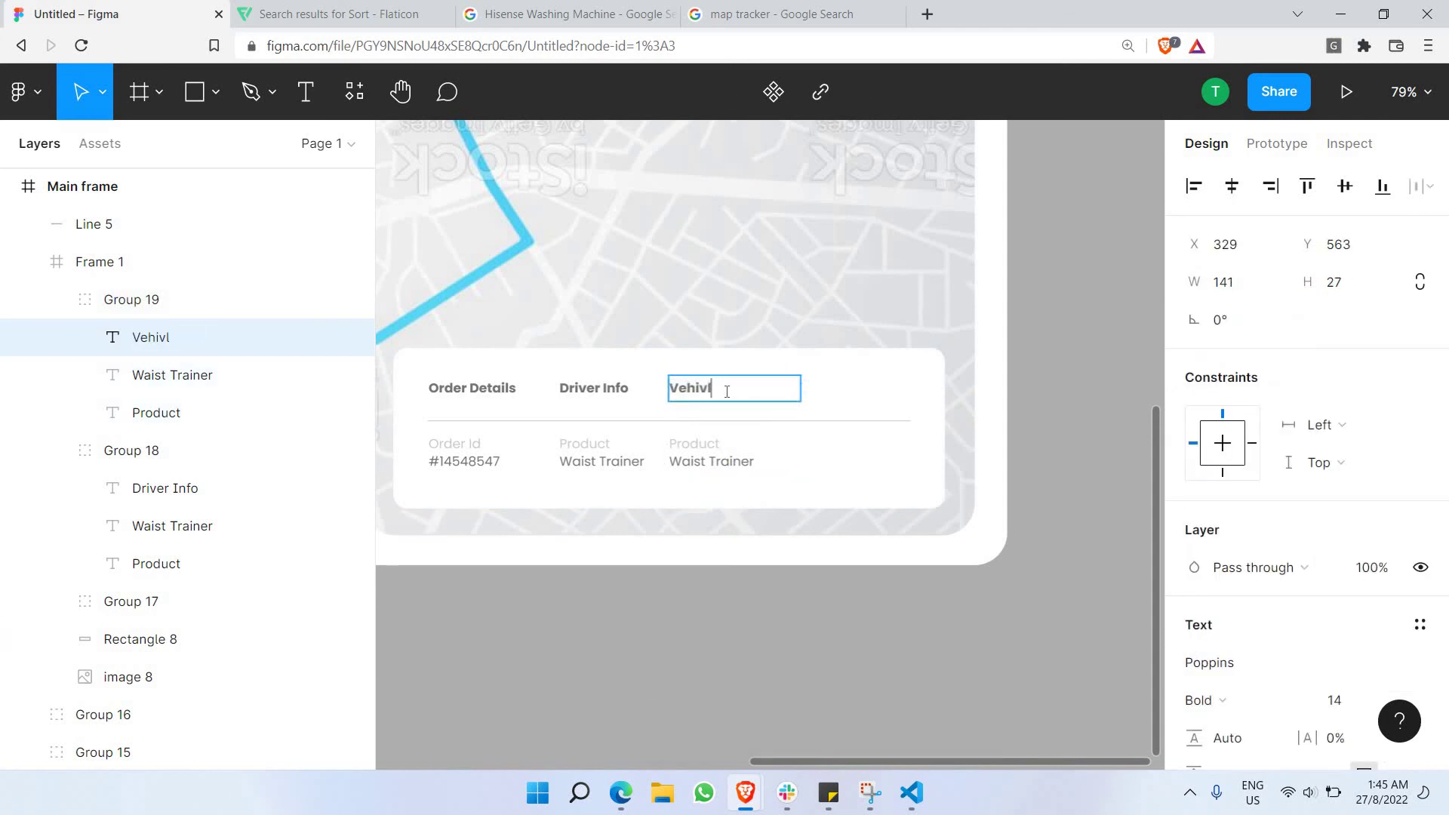
key(BackSpace)
key(BackSpace)
text(cle)
double_click(709, 446)
text(Price)
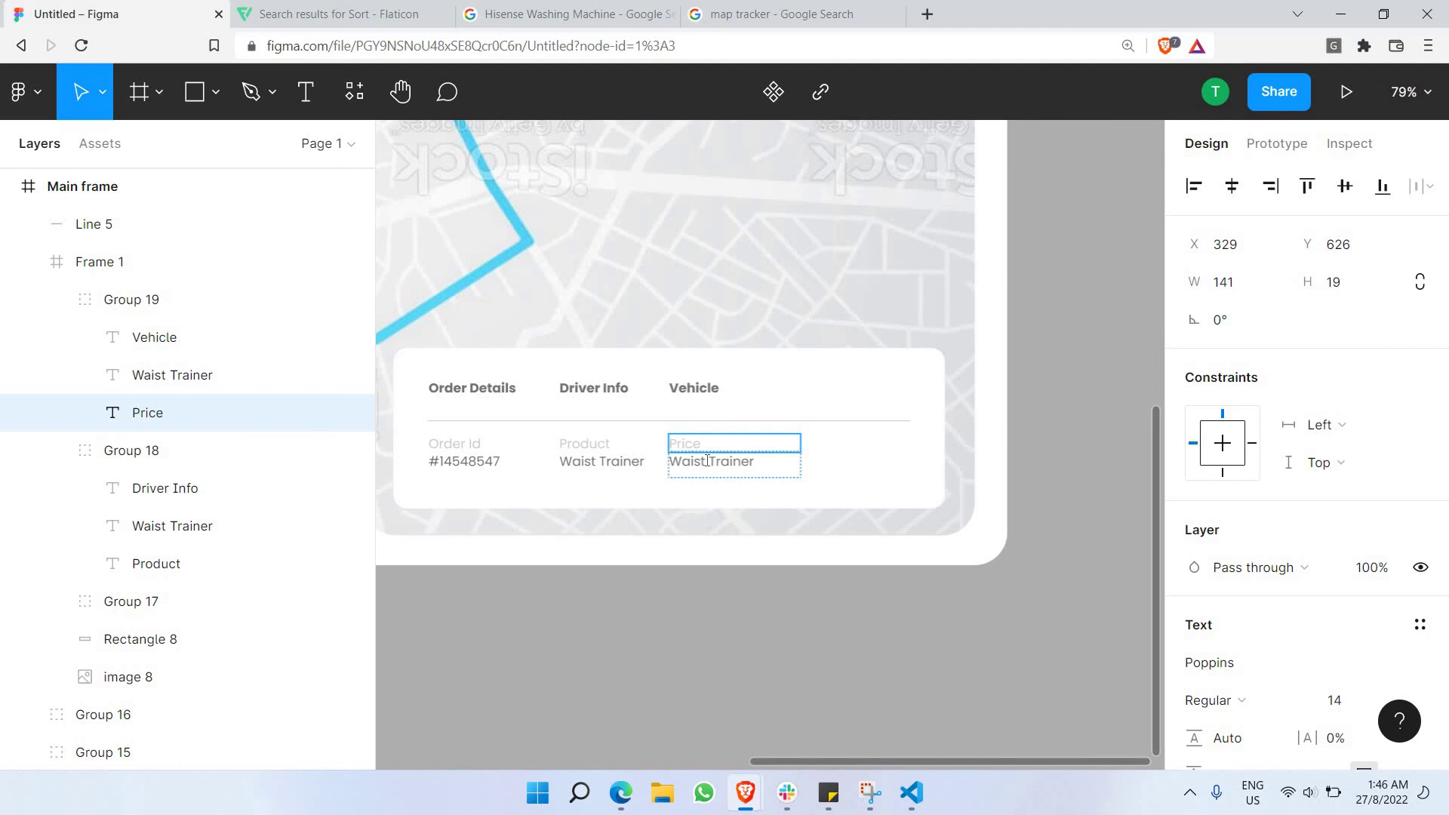
double_click(708, 461)
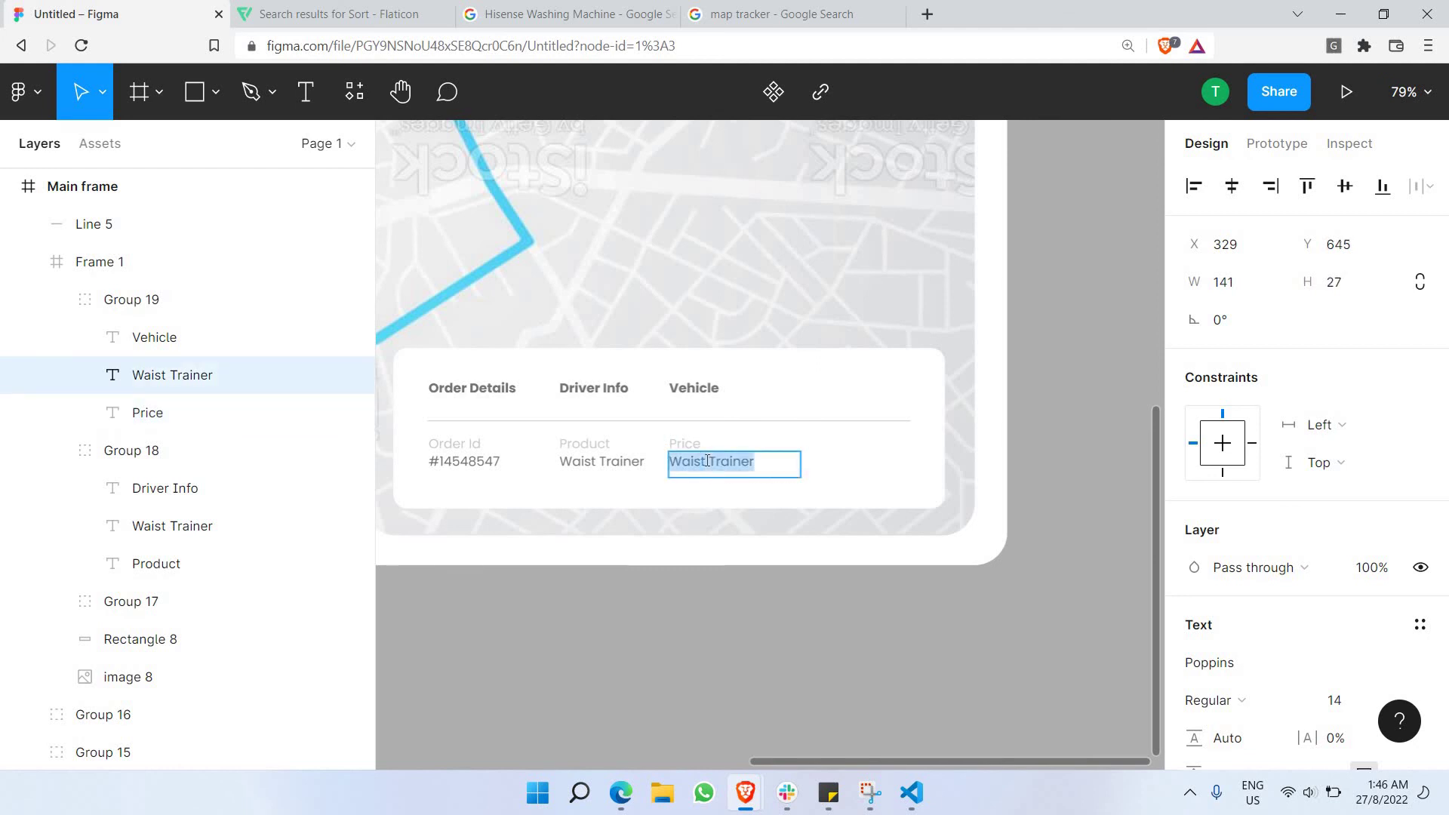
text($70)
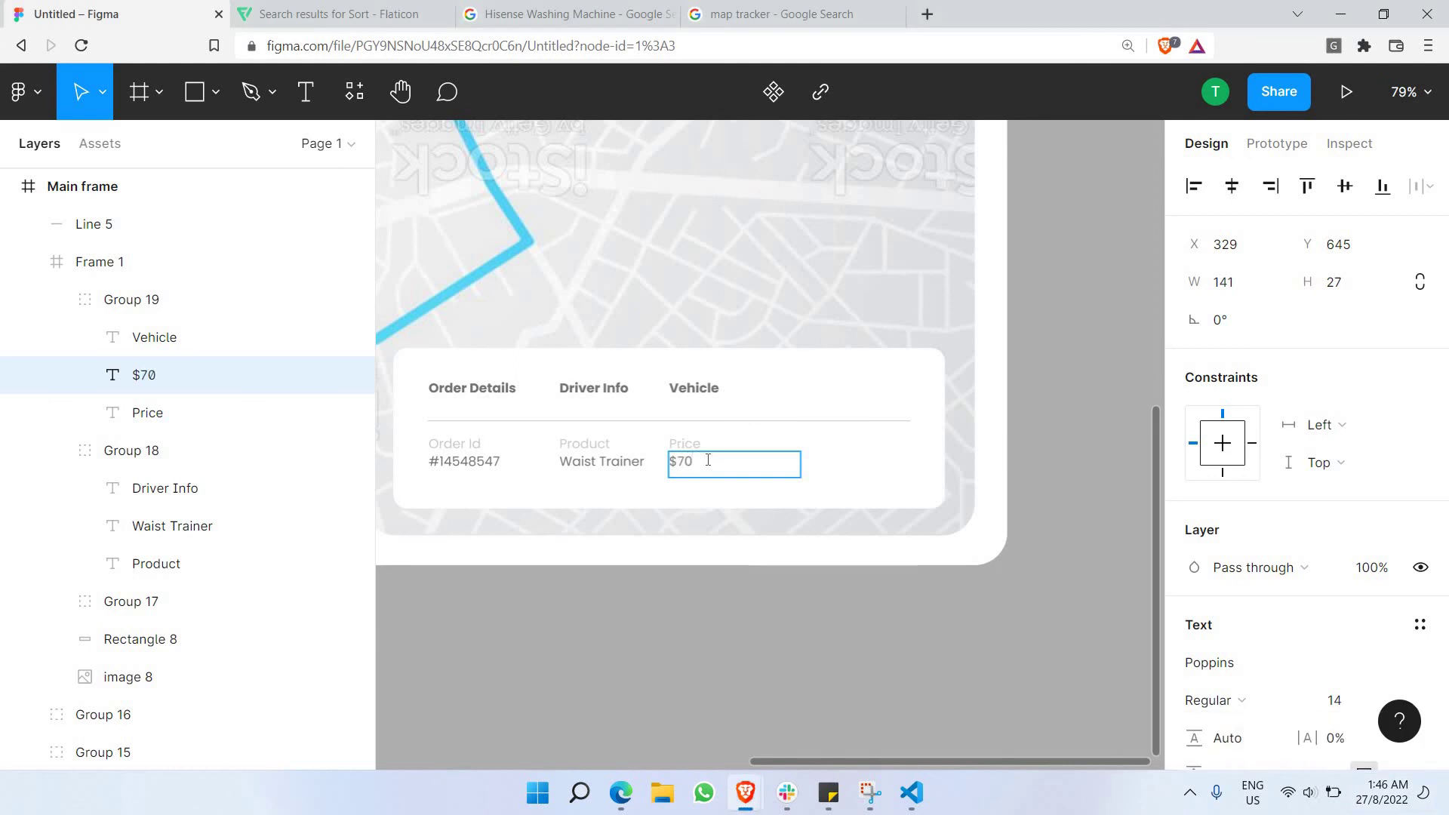
key(Escape)
key(Escape)
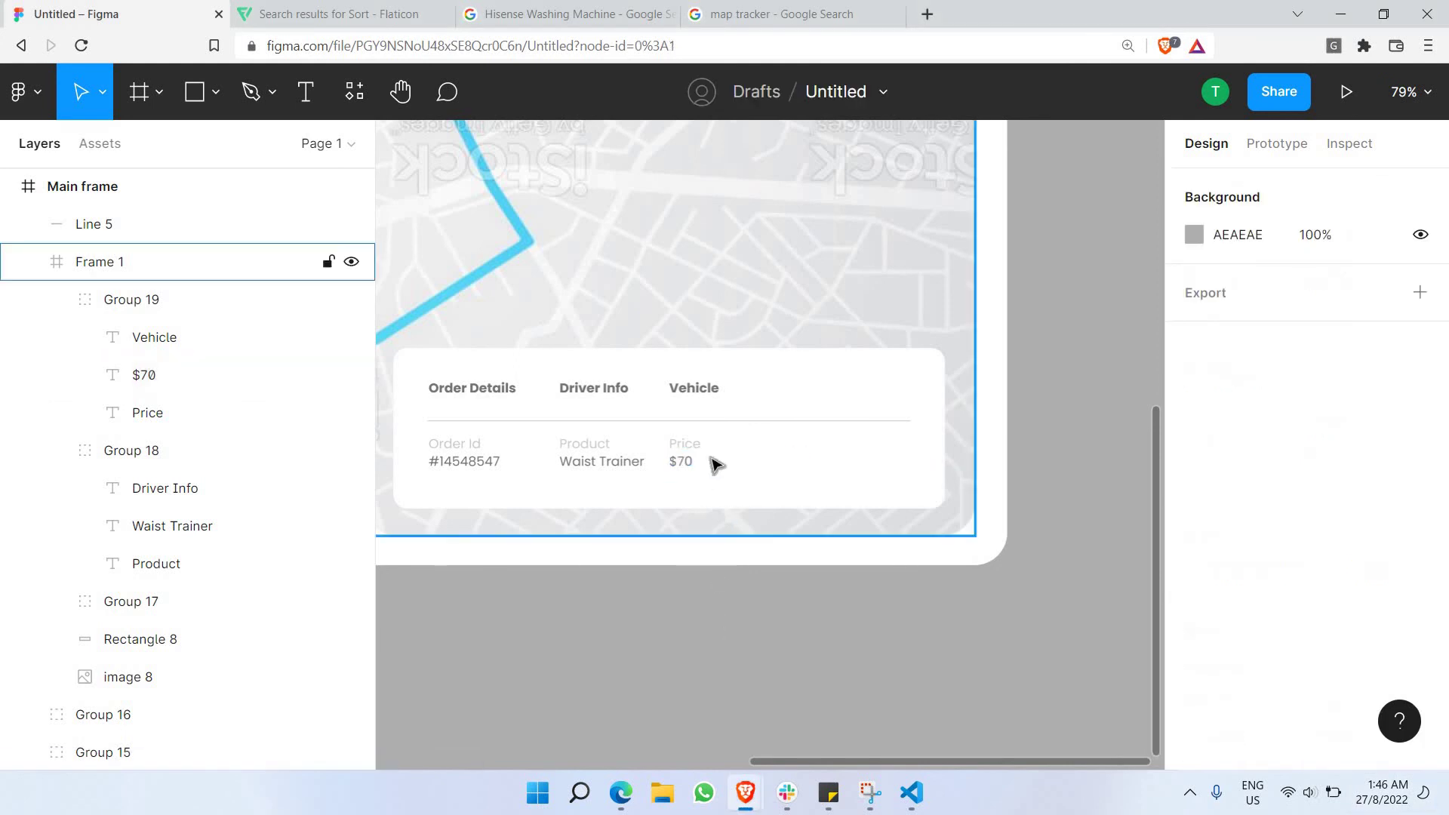
Narrow the Vehicle column group to width 79 and copy it.
click(682, 451)
double_click(686, 446)
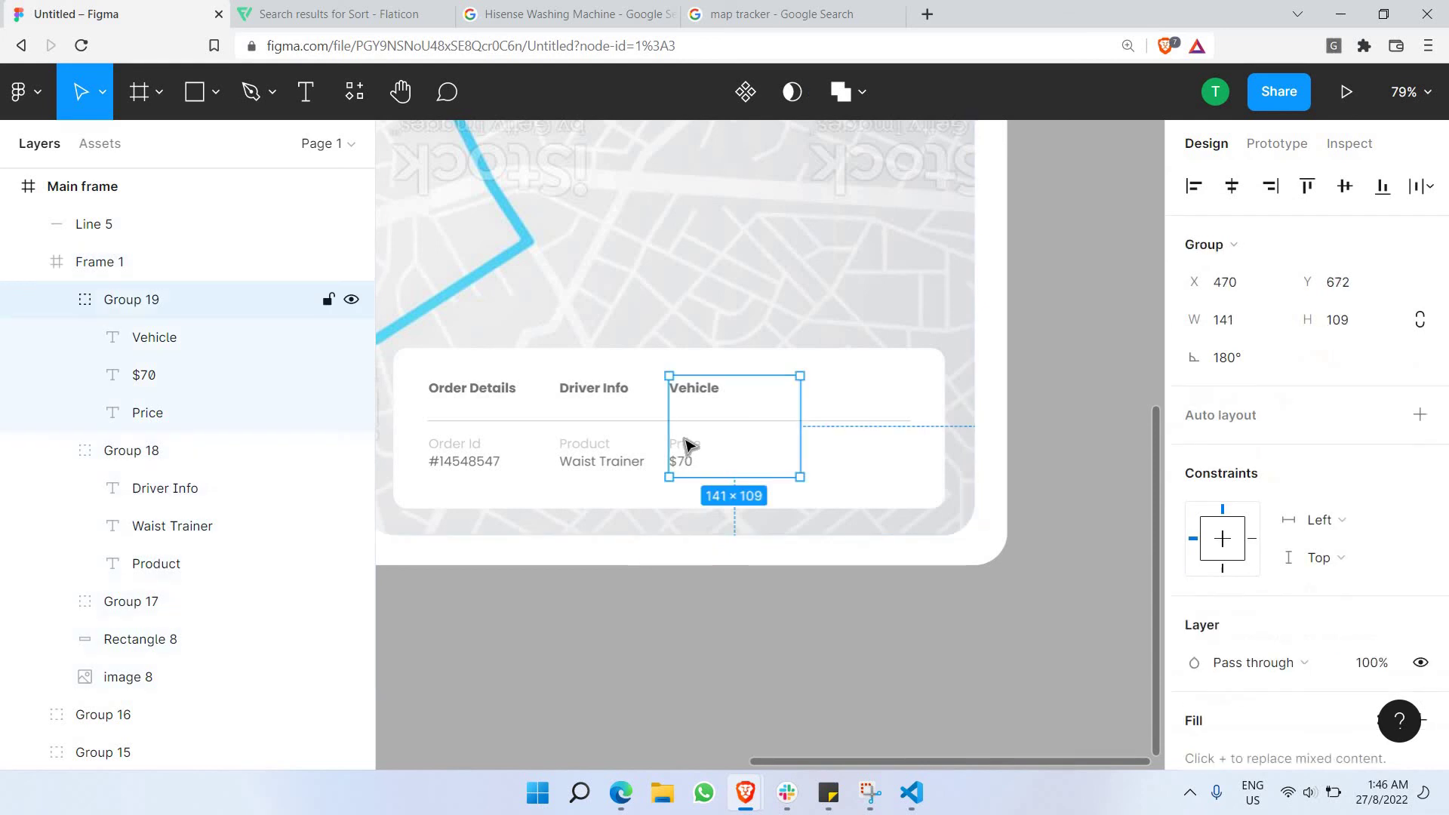
key(shift+Right)
key(shift+Right)
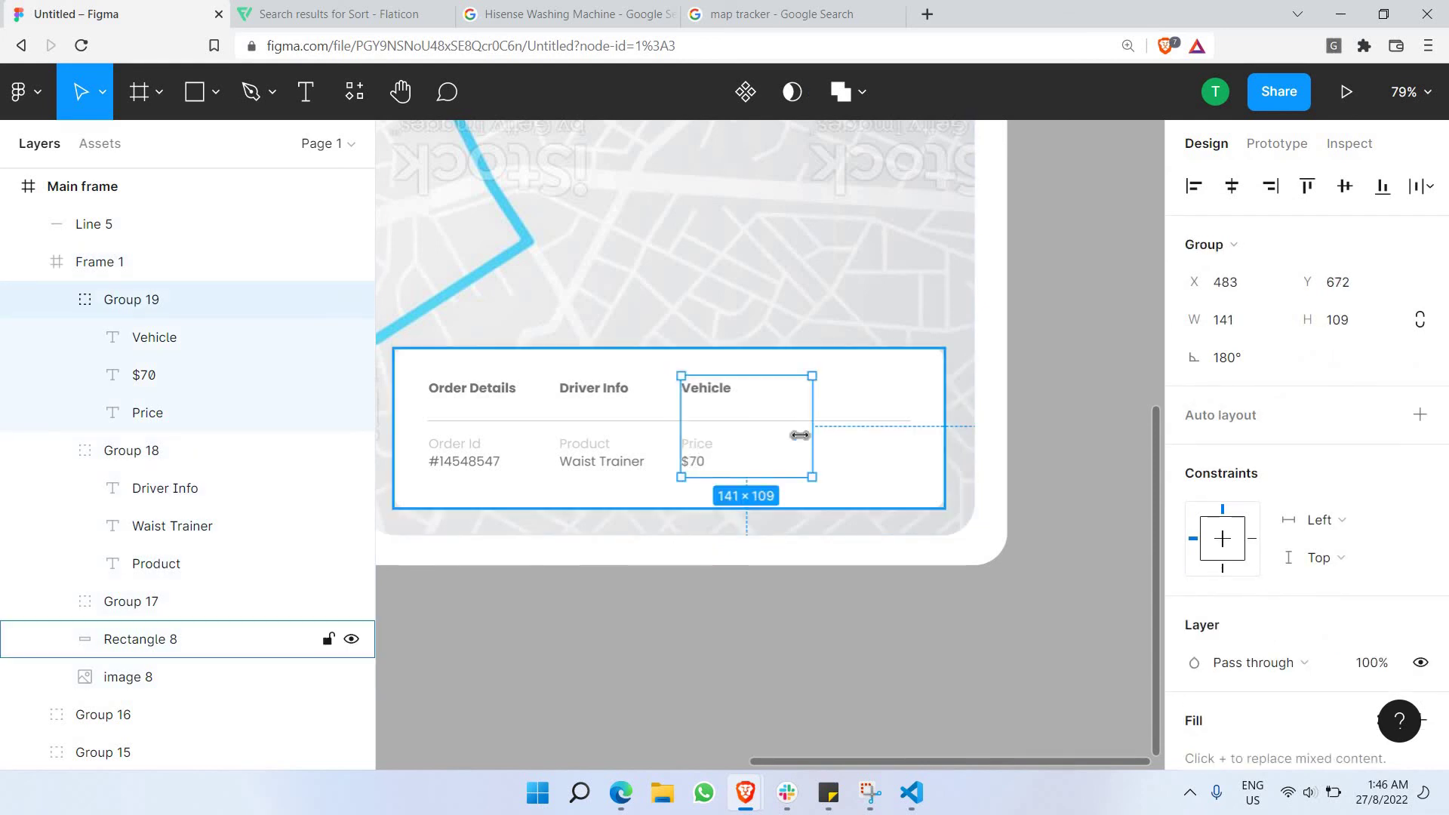
drag(818, 414, 755, 411)
click(708, 662)
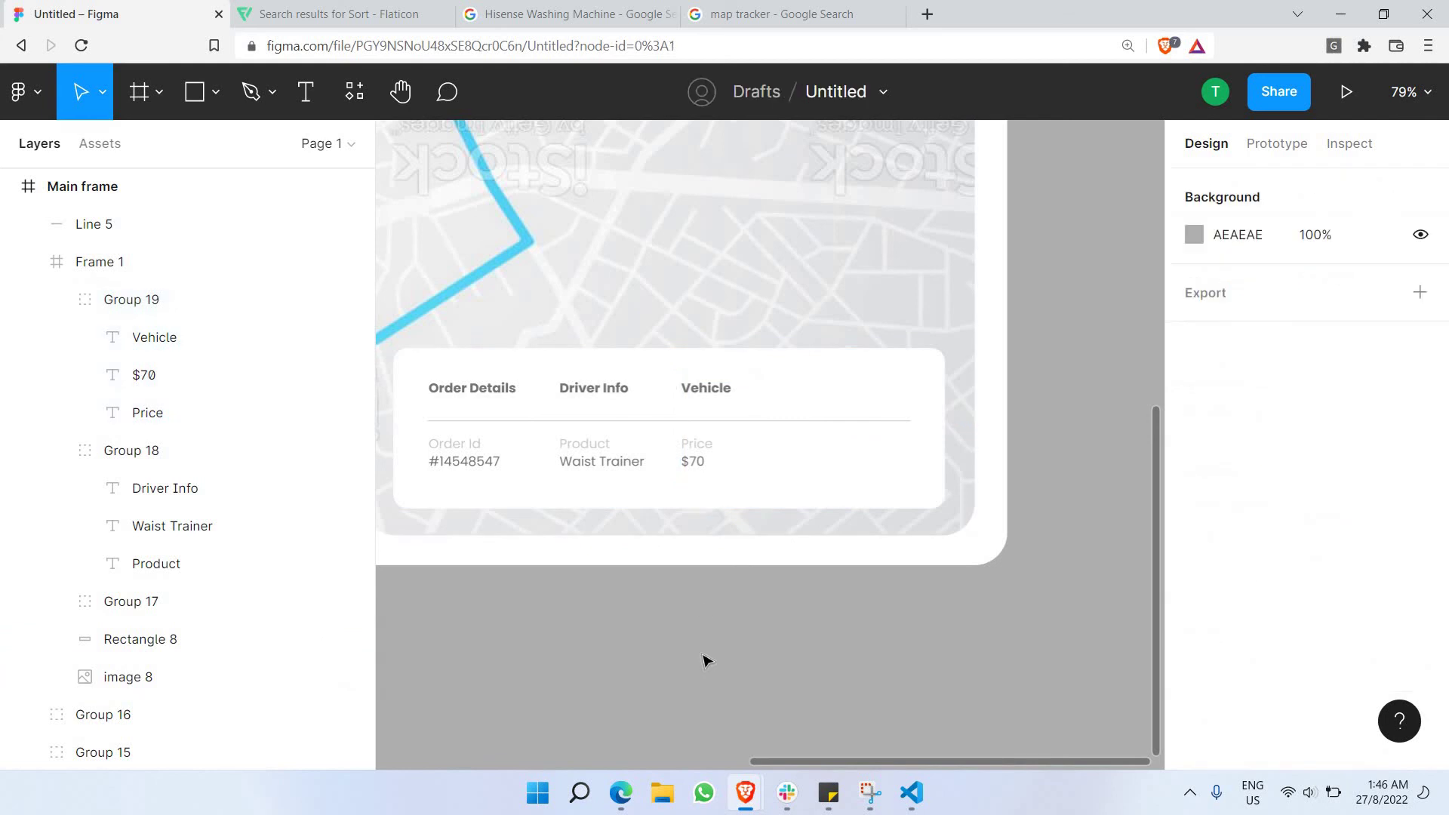
click(708, 393)
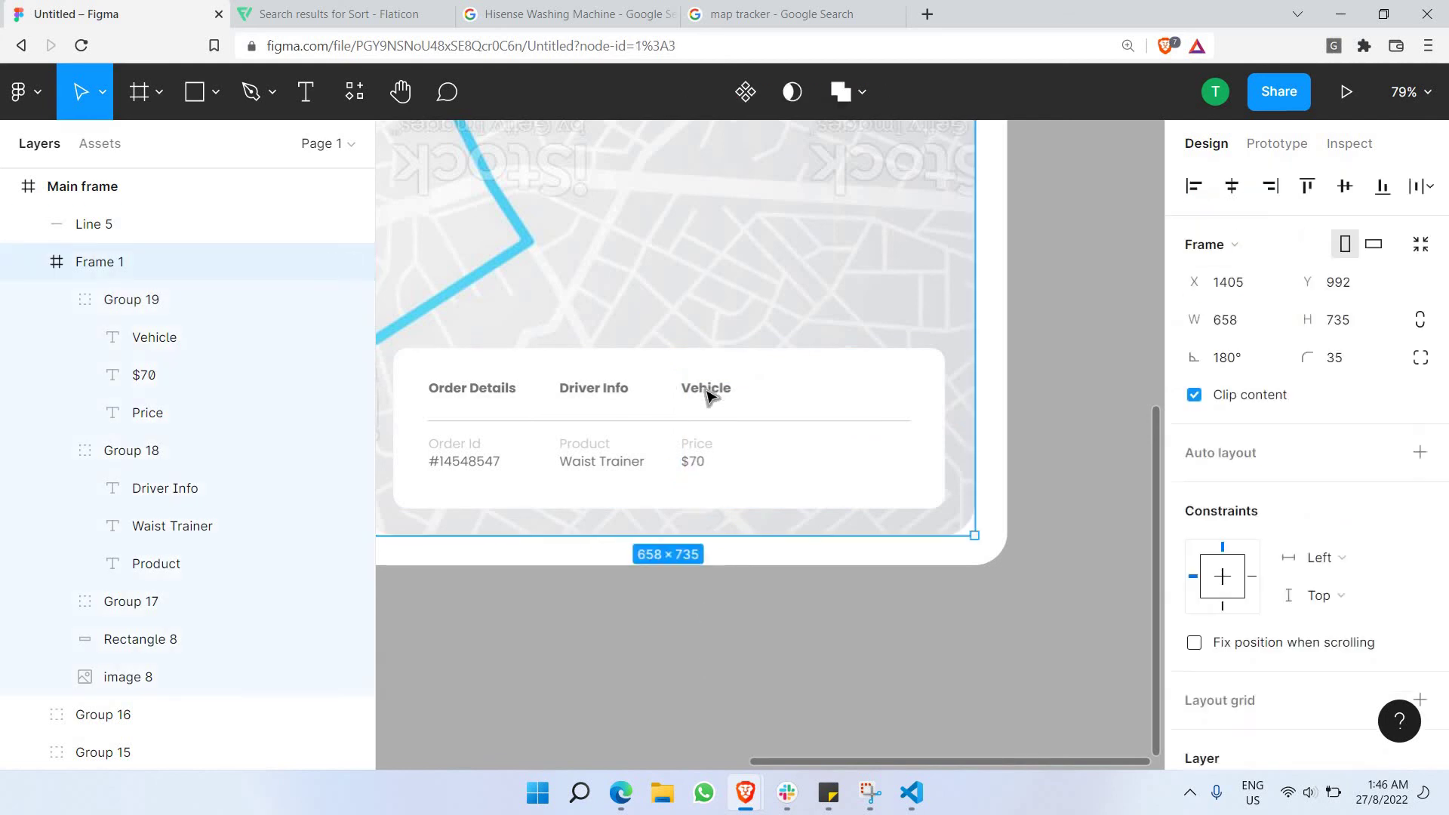
click(708, 393)
key(ctrl+c)
Paste a copy of the Vehicle column, move it right on the card, and retitle it Billing.
key(ctrl+v)
drag(775, 415, 815, 394)
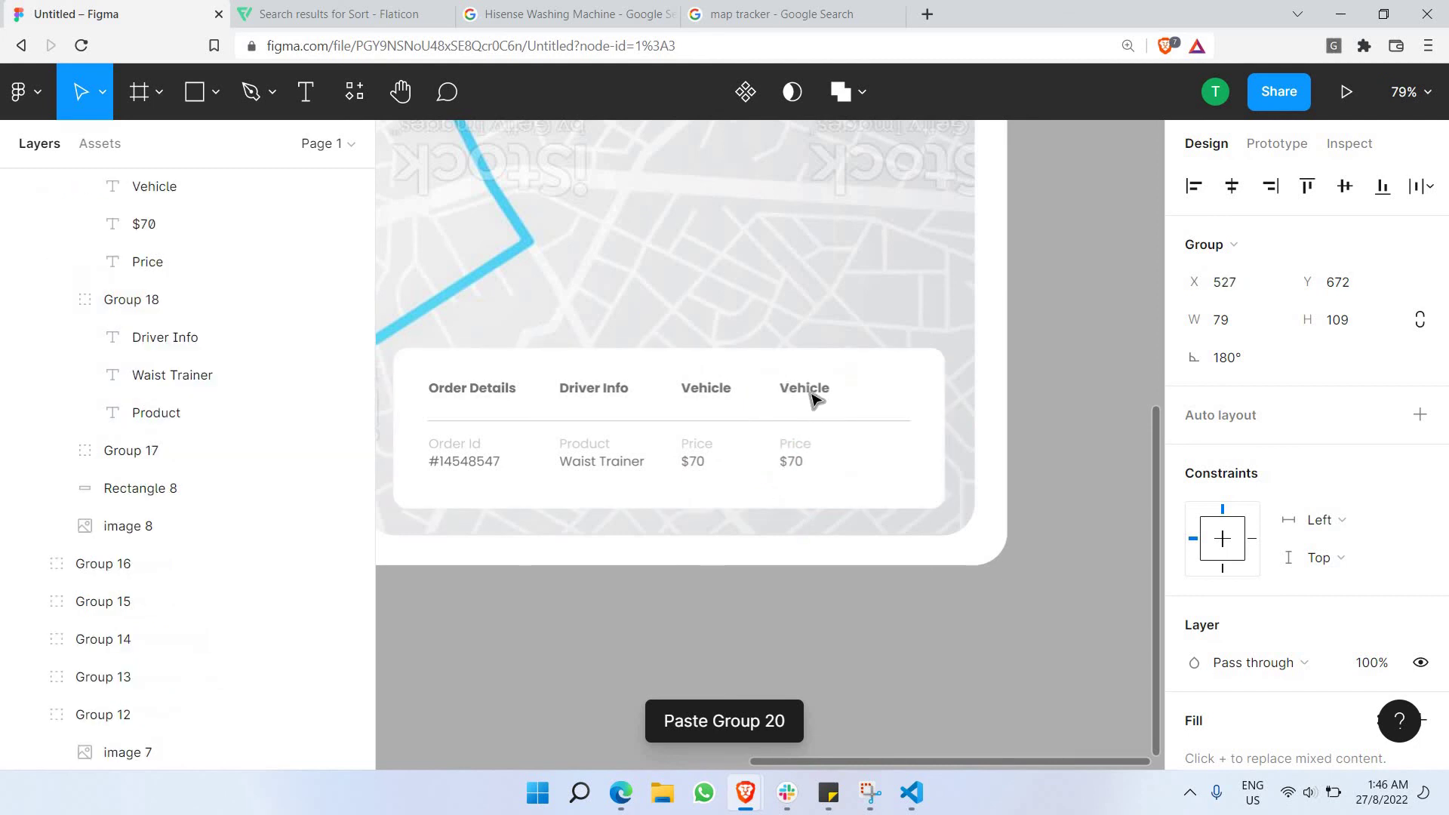
double_click(815, 388)
double_click(809, 386)
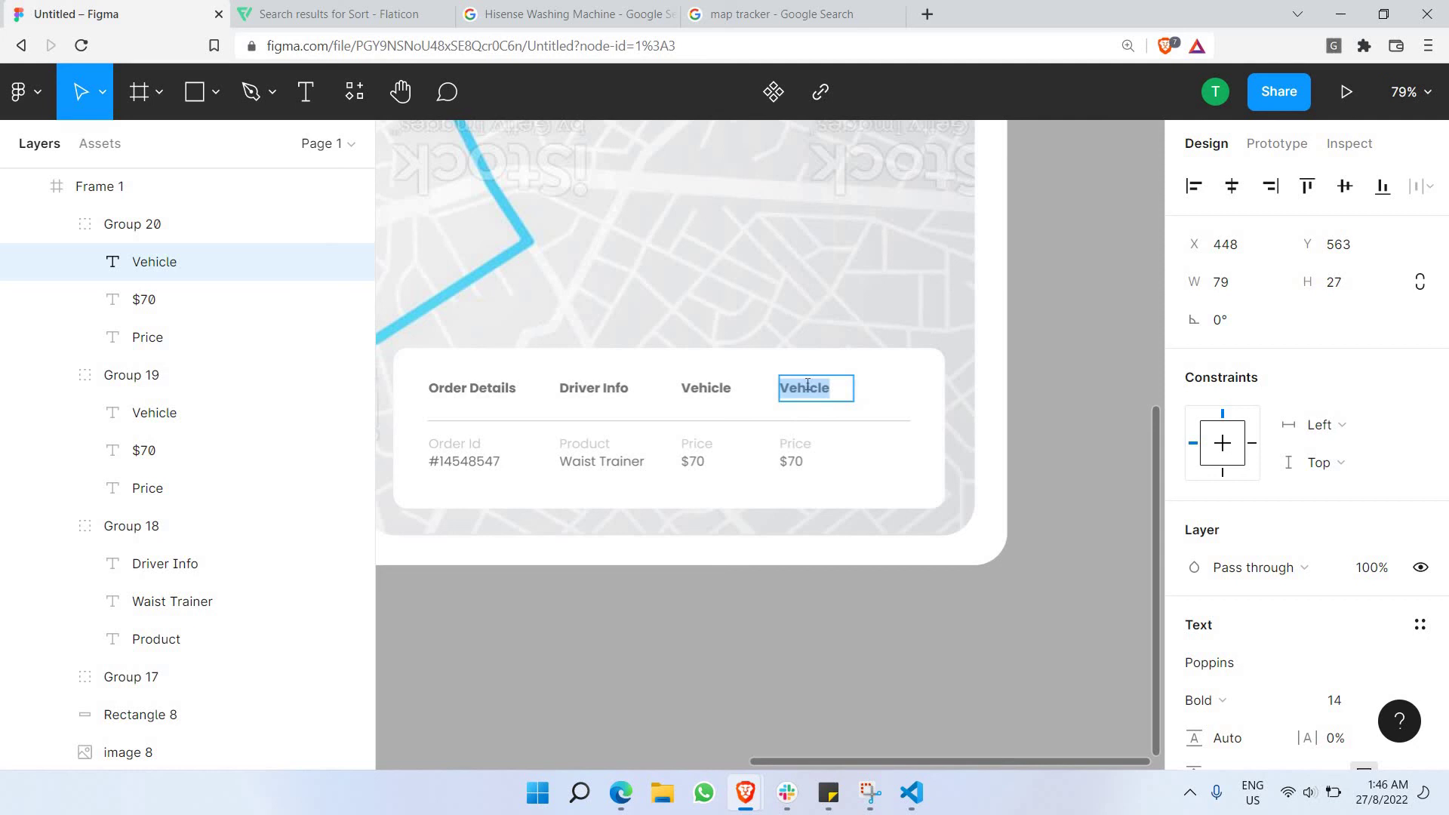
text(Billinfg)
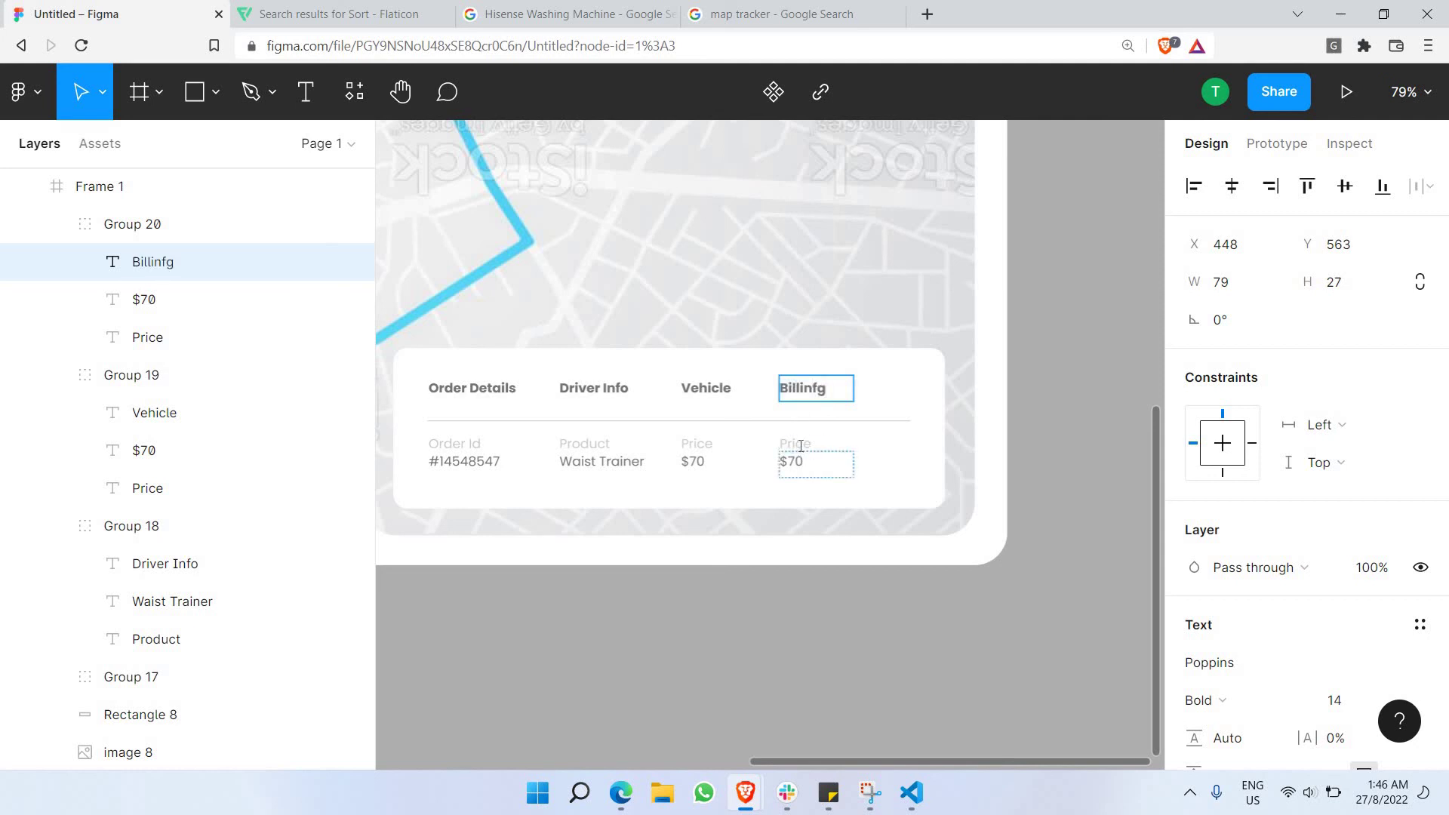
Change the copied label to Address and its value to a sample street address, widening the box to fit.
click(801, 445)
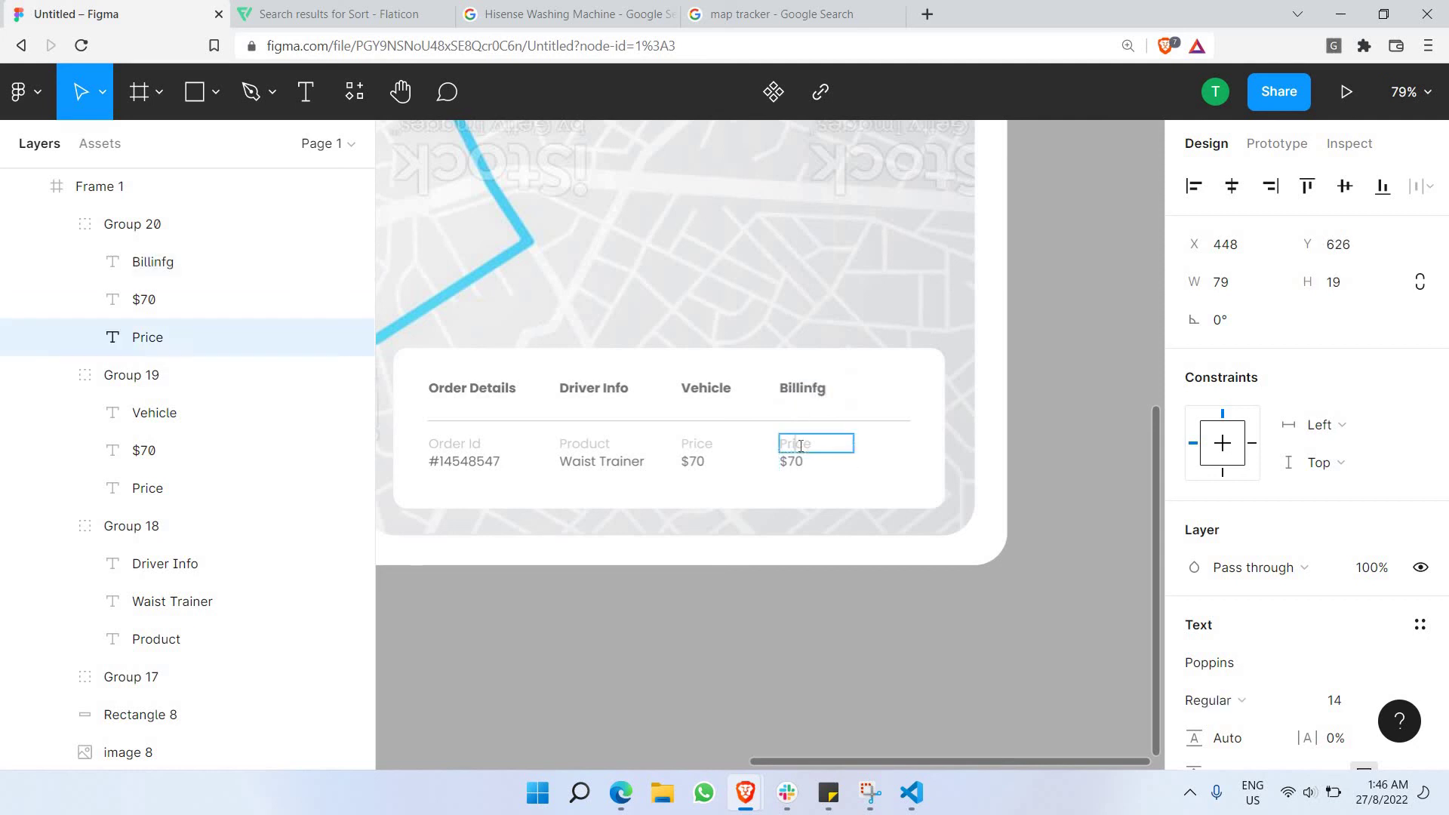
double_click(801, 445)
text(Address)
click(827, 471)
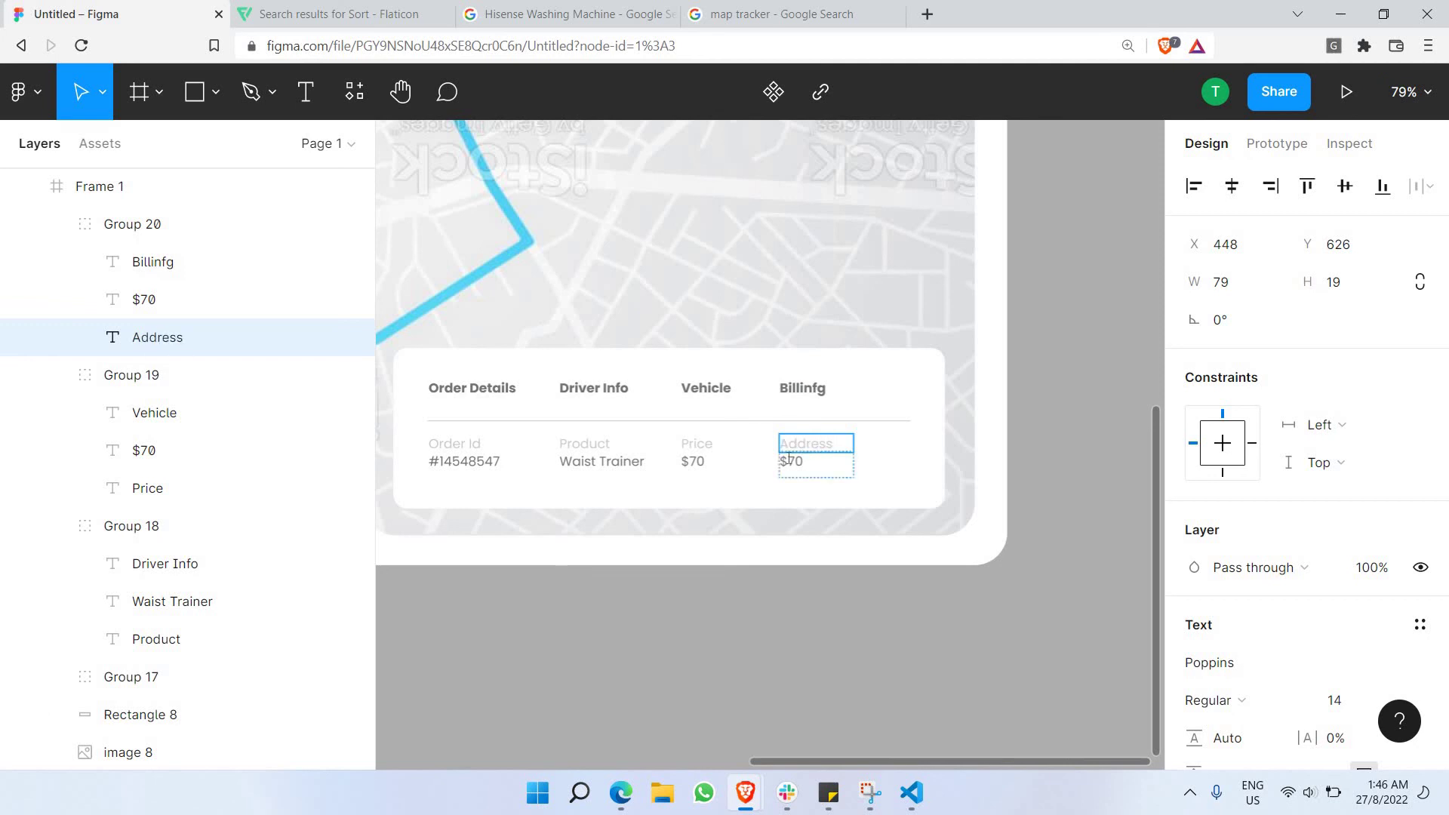
double_click(828, 474)
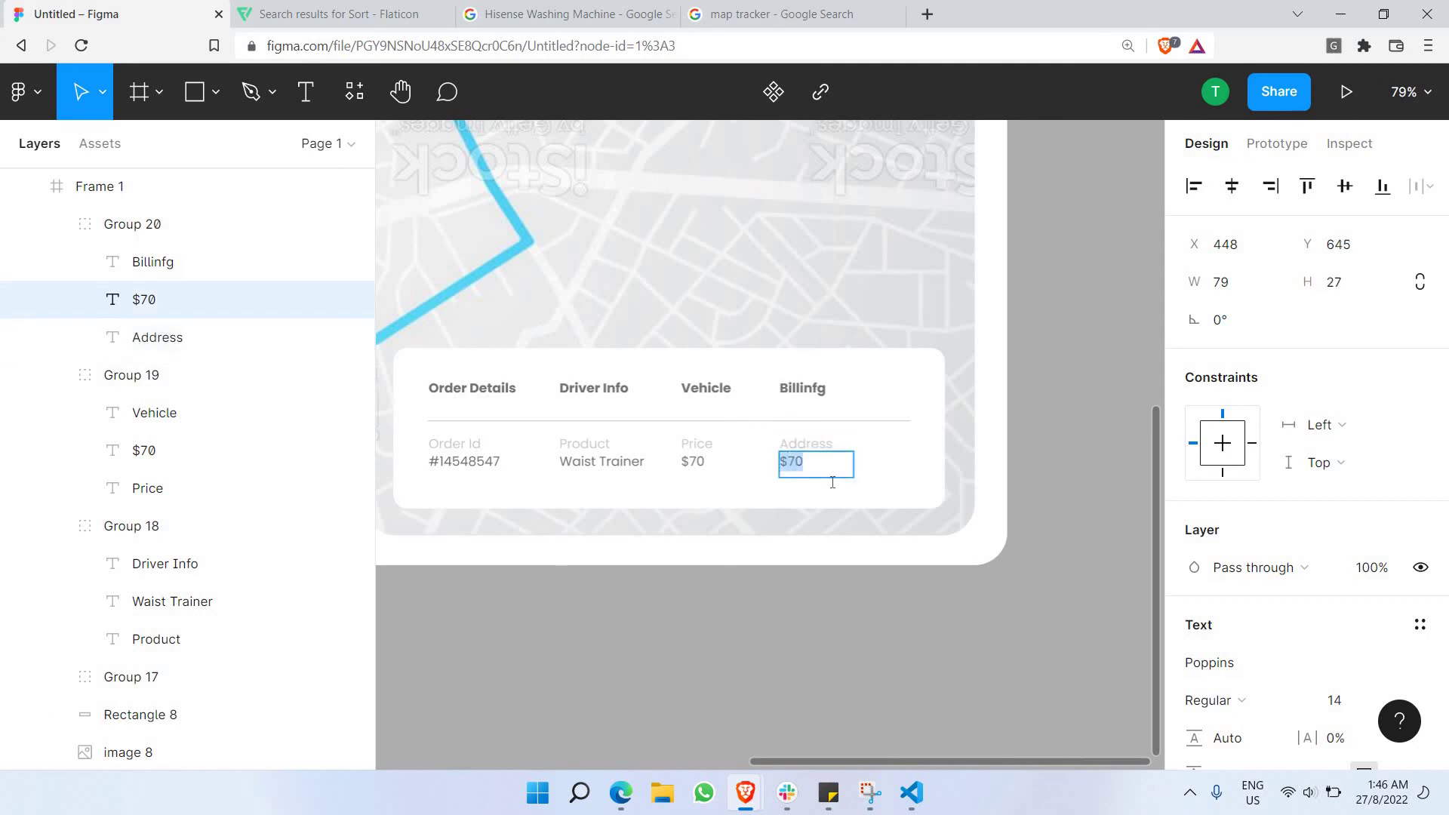
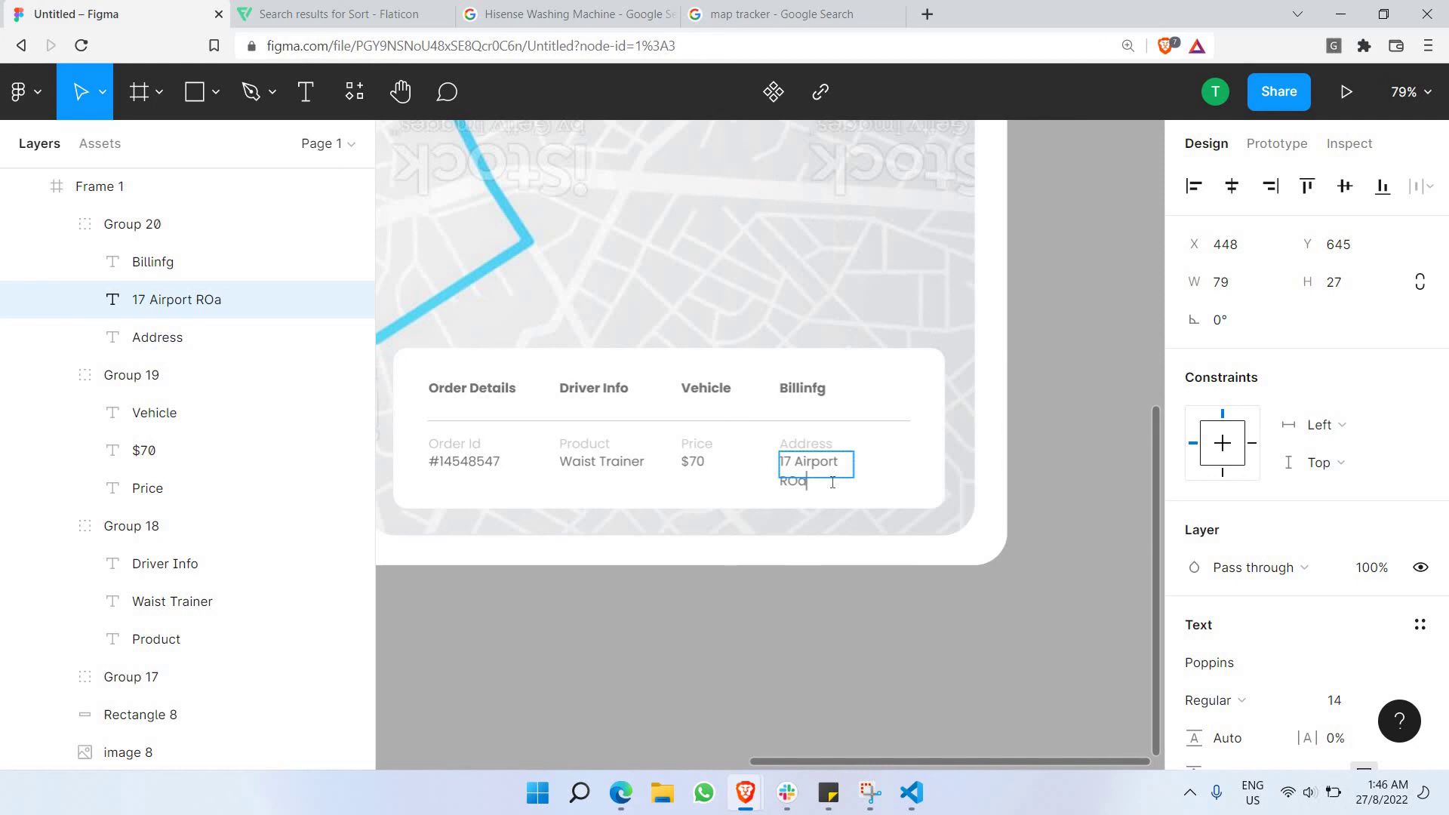
key(Escape)
drag(853, 463, 917, 461)
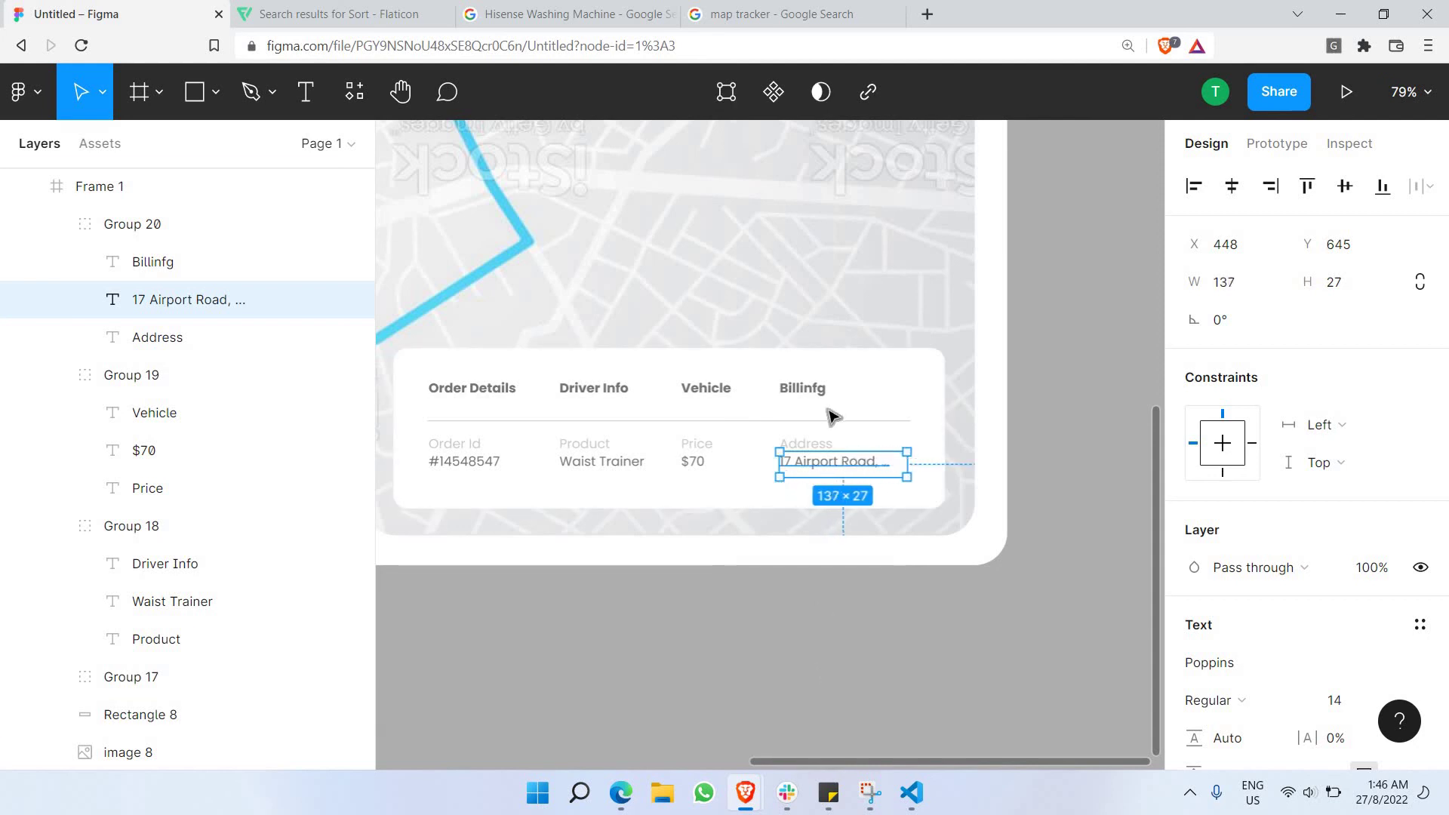
Correct the misspelled 'Billinfg' heading so it reads Billing.
click(813, 389)
double_click(817, 386)
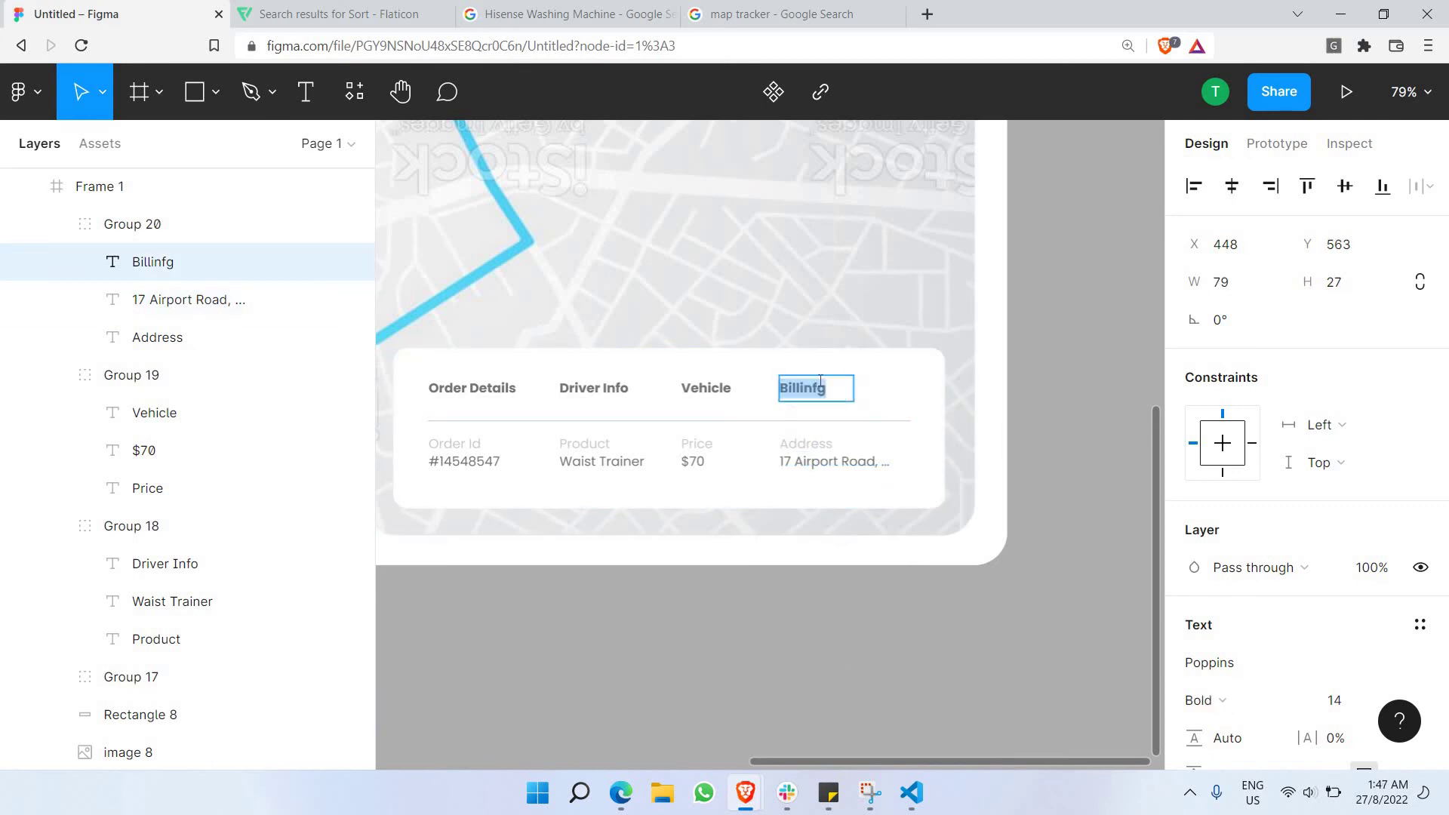
click(820, 382)
key(BackSpace)
key(Escape)
click(943, 692)
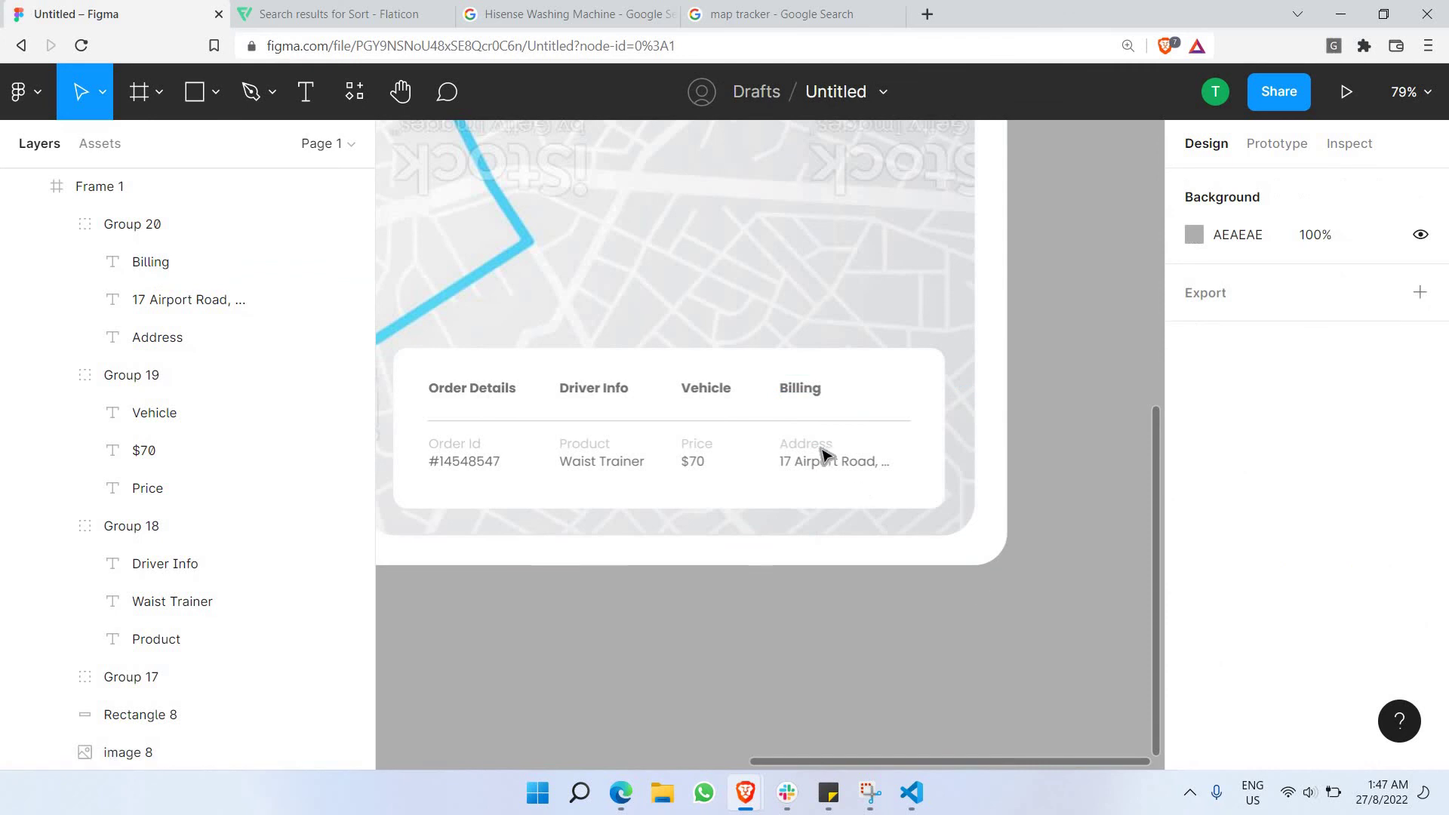
Clear the selection and zoom out to about 32% to show the whole Main frame.
scroll(770, 427, left, 3)
scroll(930, 432, right, 2)
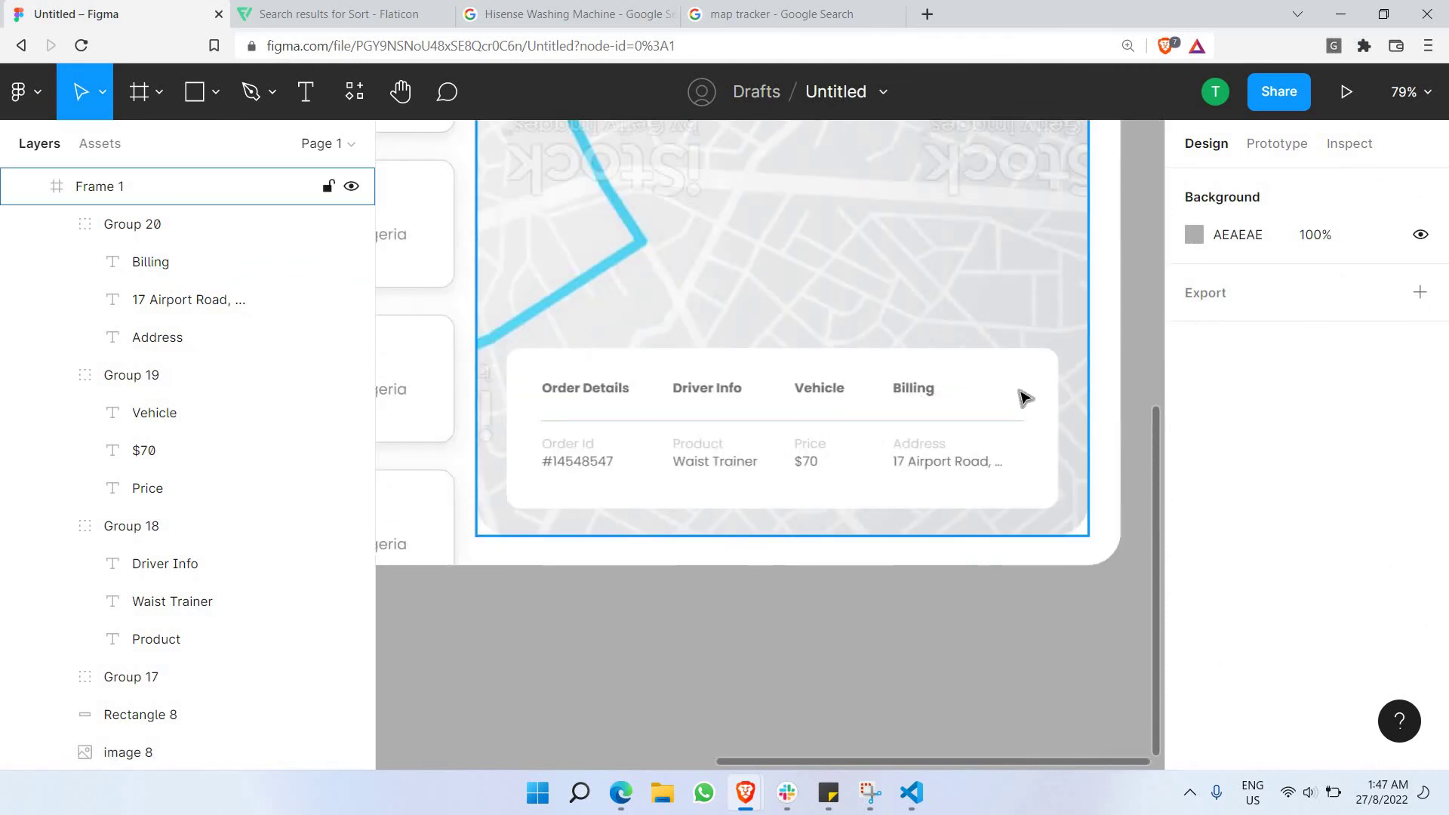
click(1020, 391)
click(958, 625)
scroll(941, 526, down, 5)
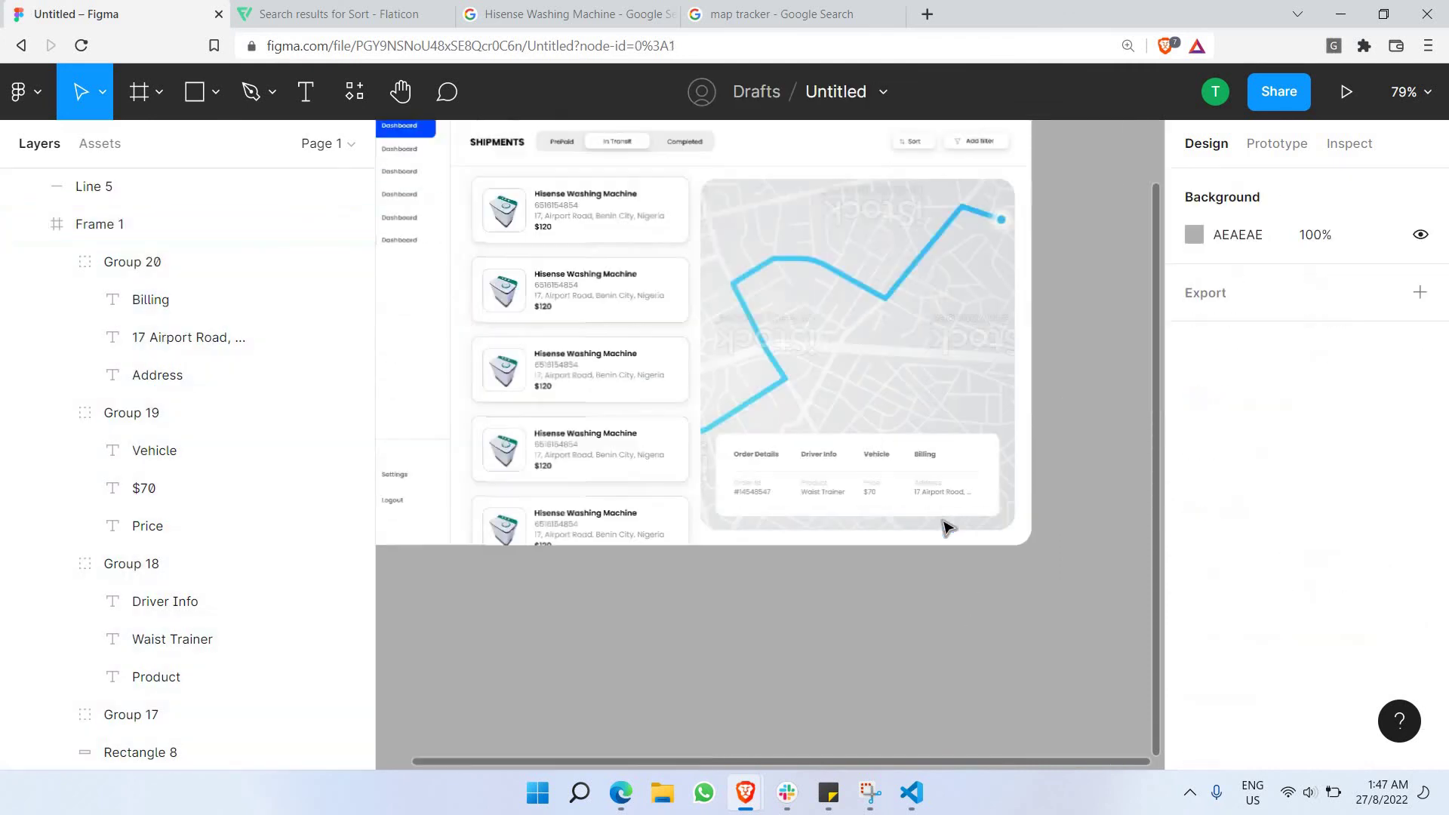
scroll(997, 458, up, 2)
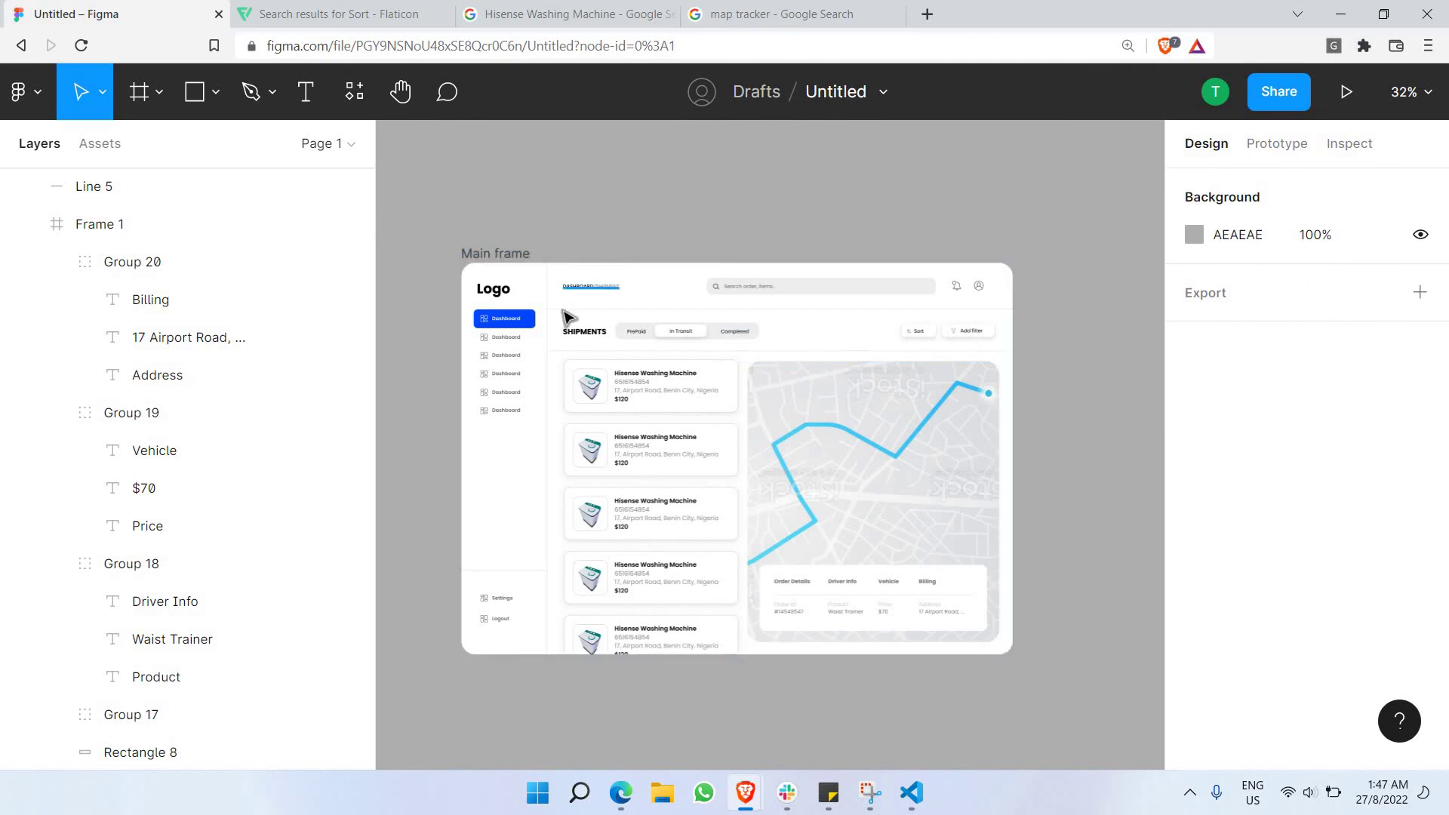
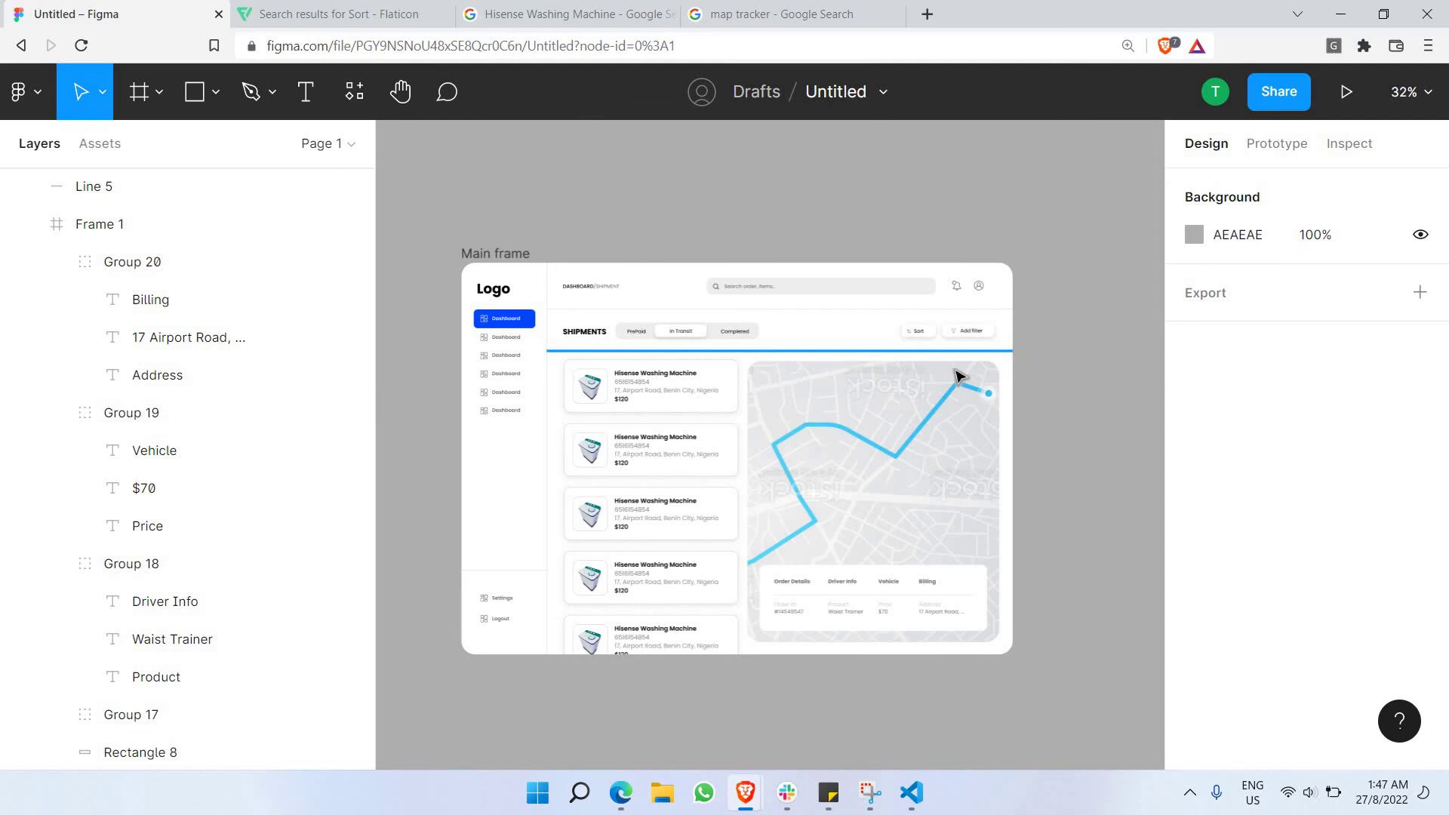
Rename the second and third sidebar labels from Dashboard to Orders and Shipments.
scroll(489, 375, up, 5)
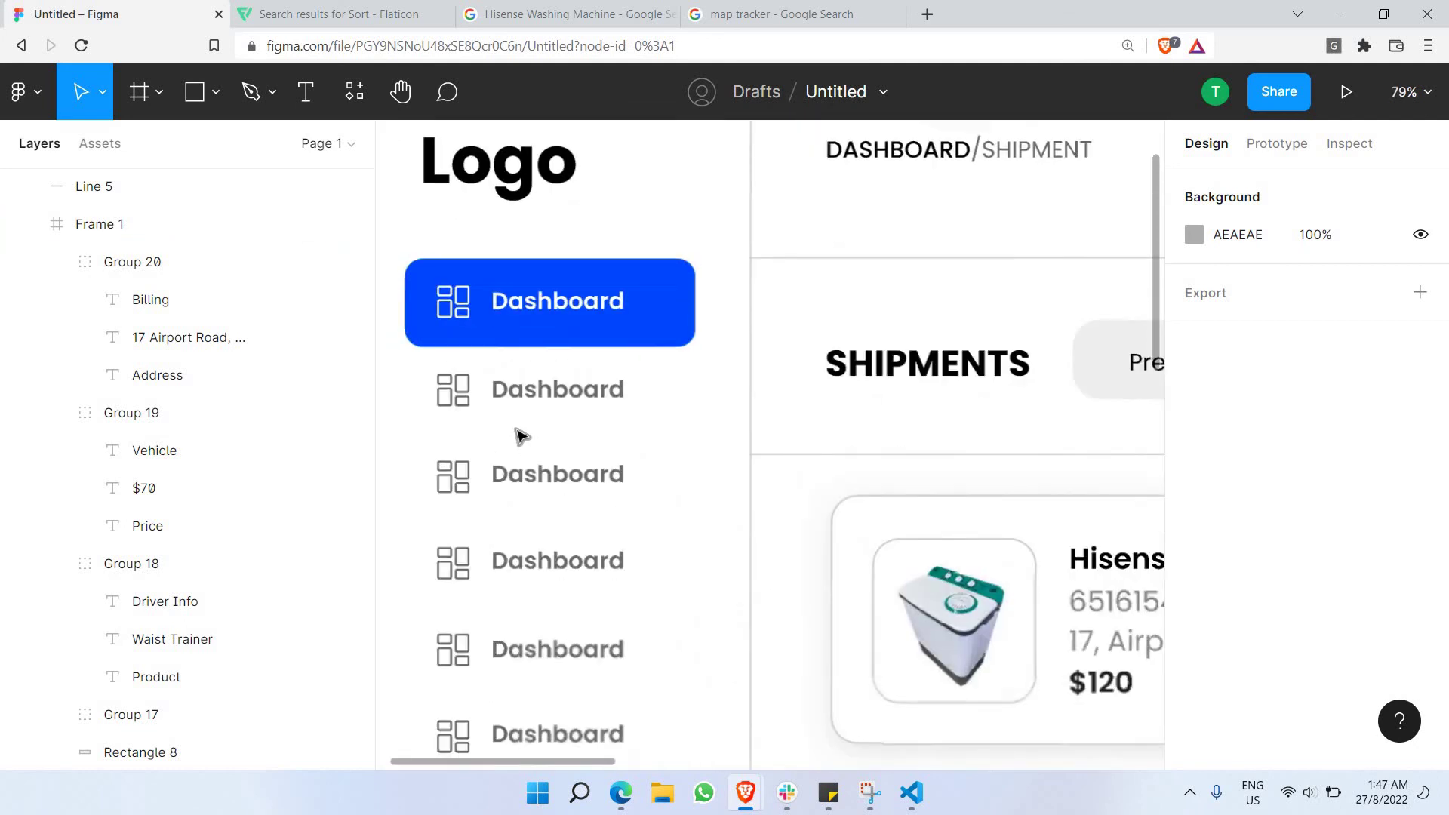
scroll(533, 405, down, 3)
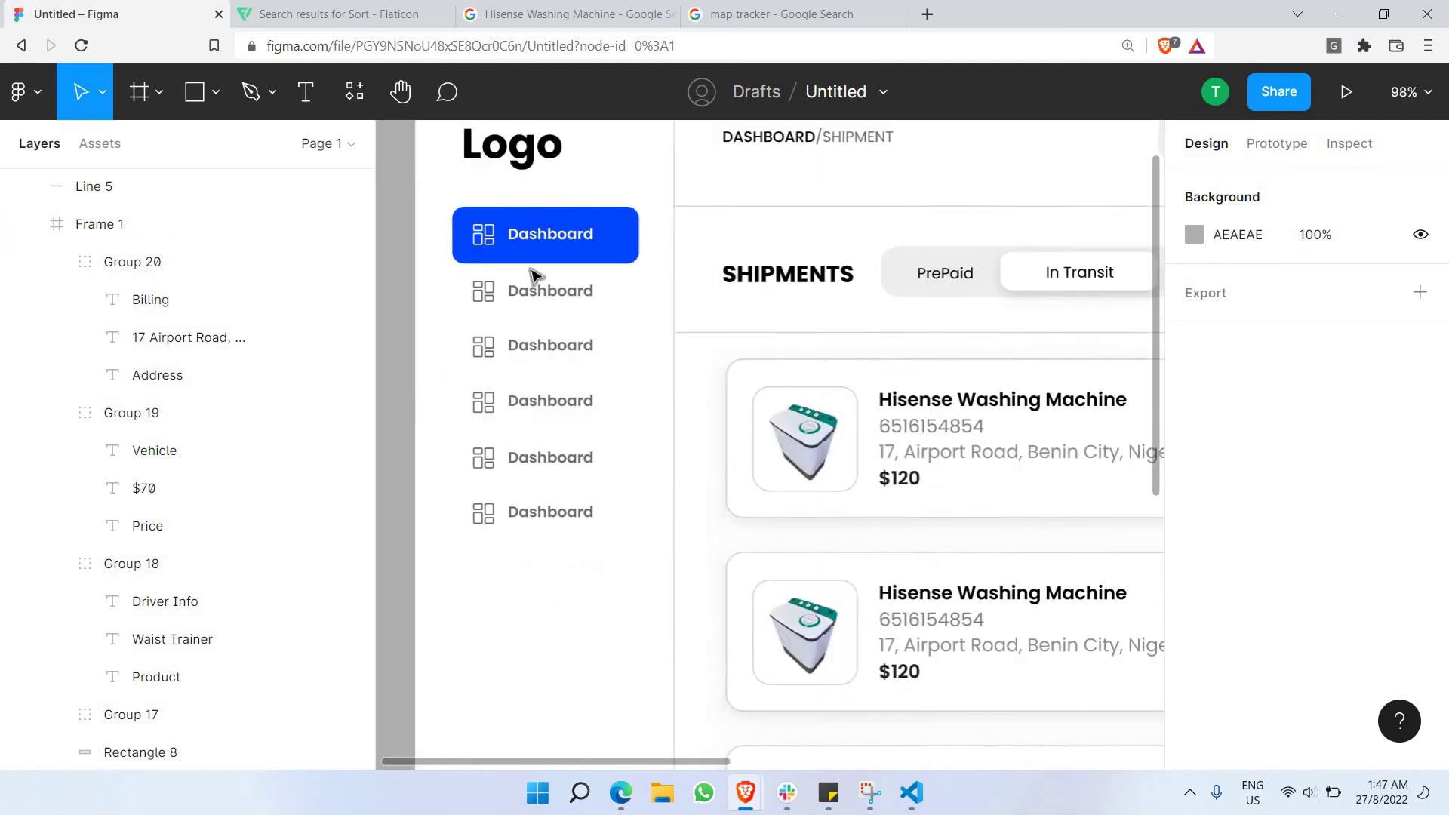
scroll(533, 275, down, 2)
scroll(534, 276, up, 2)
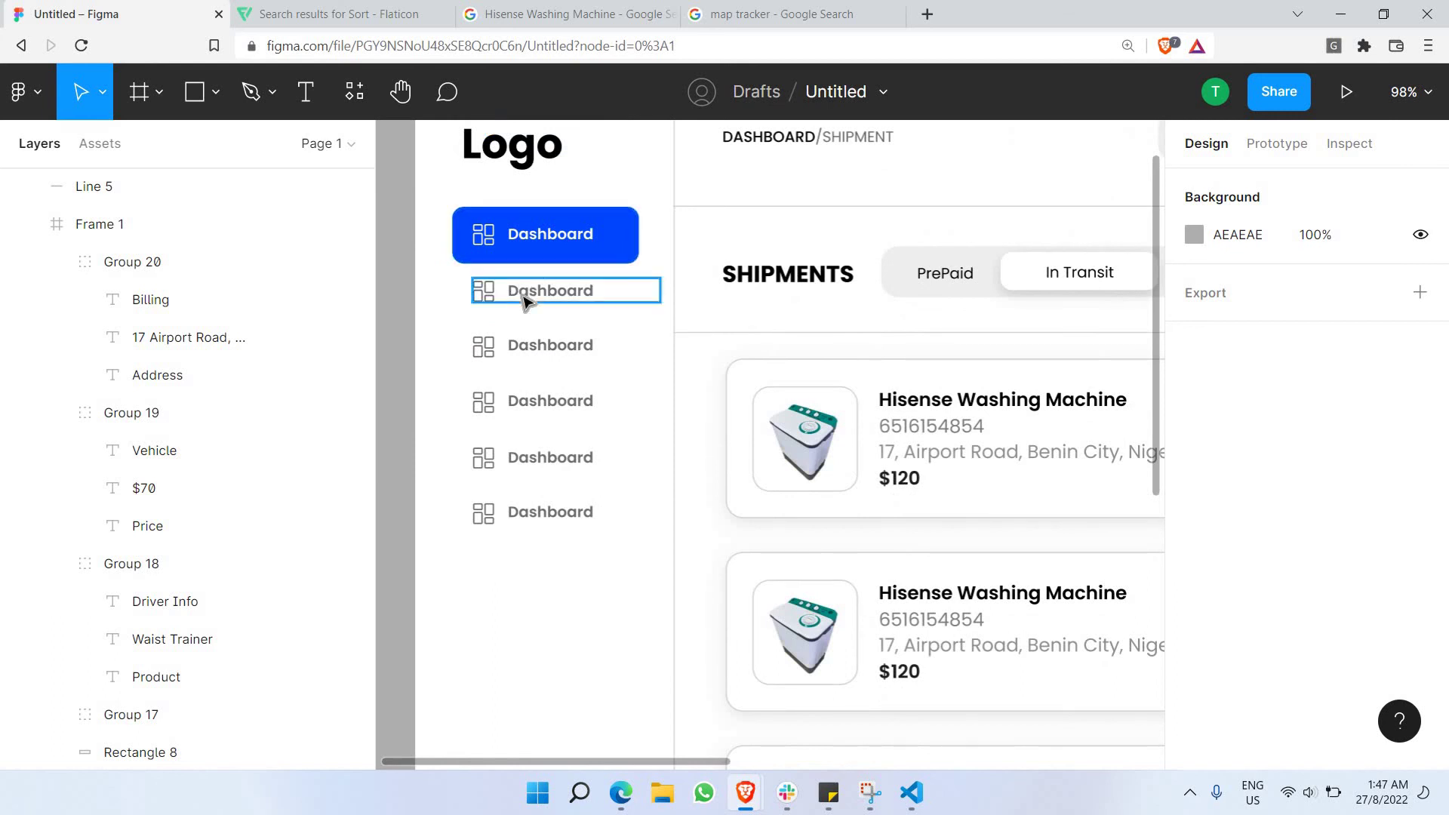
double_click(526, 298)
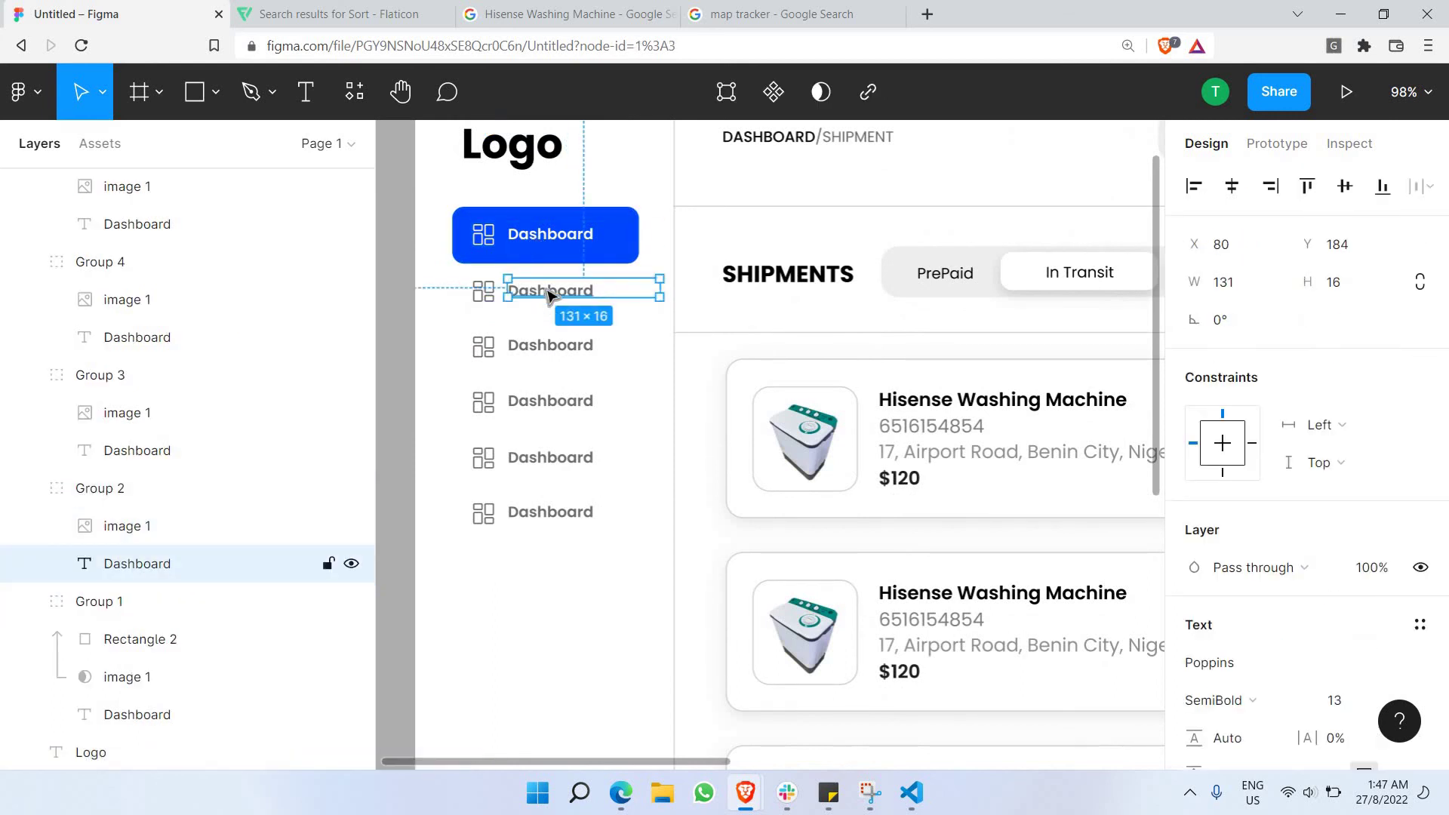
double_click(546, 289)
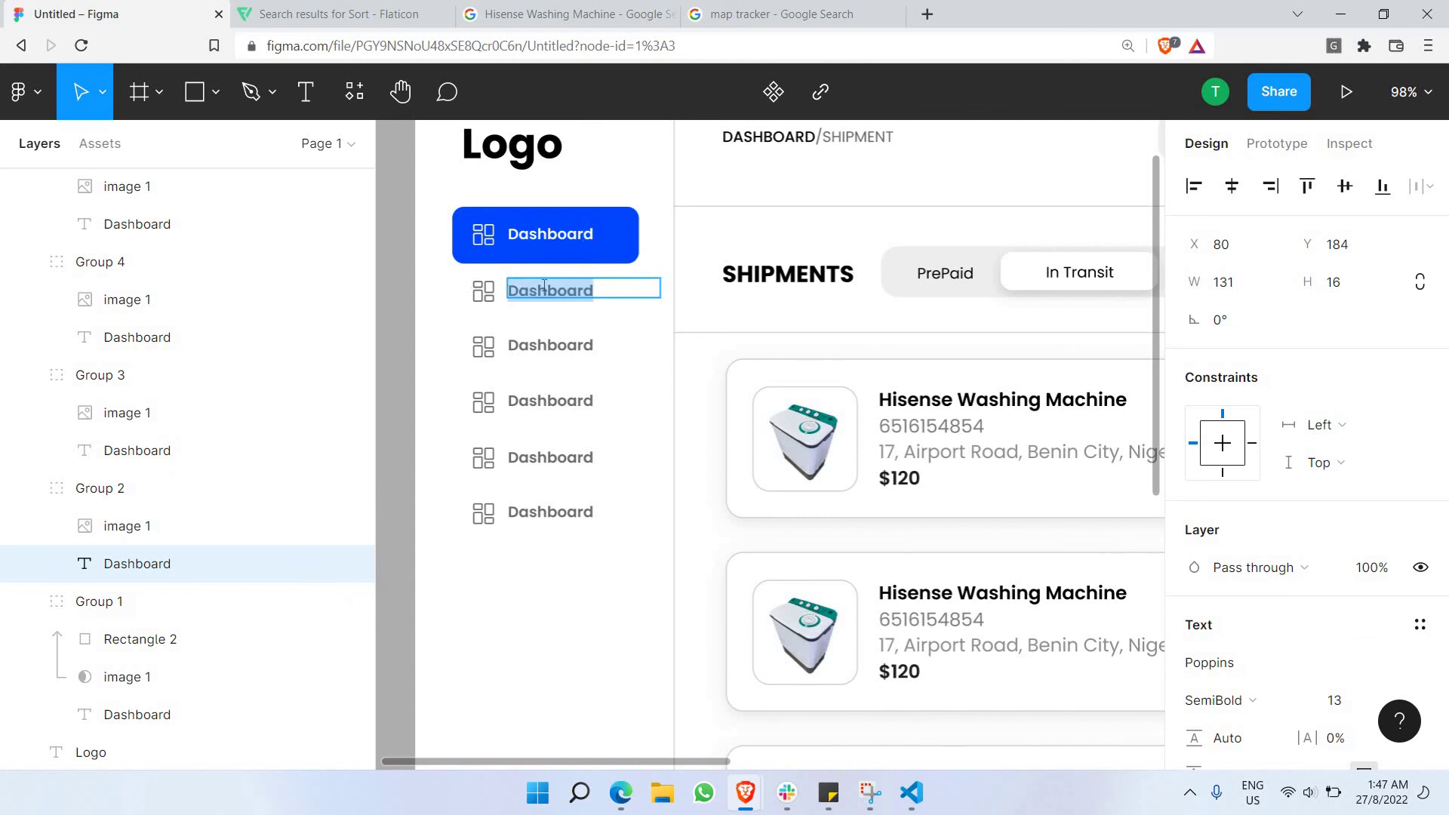
text(o)
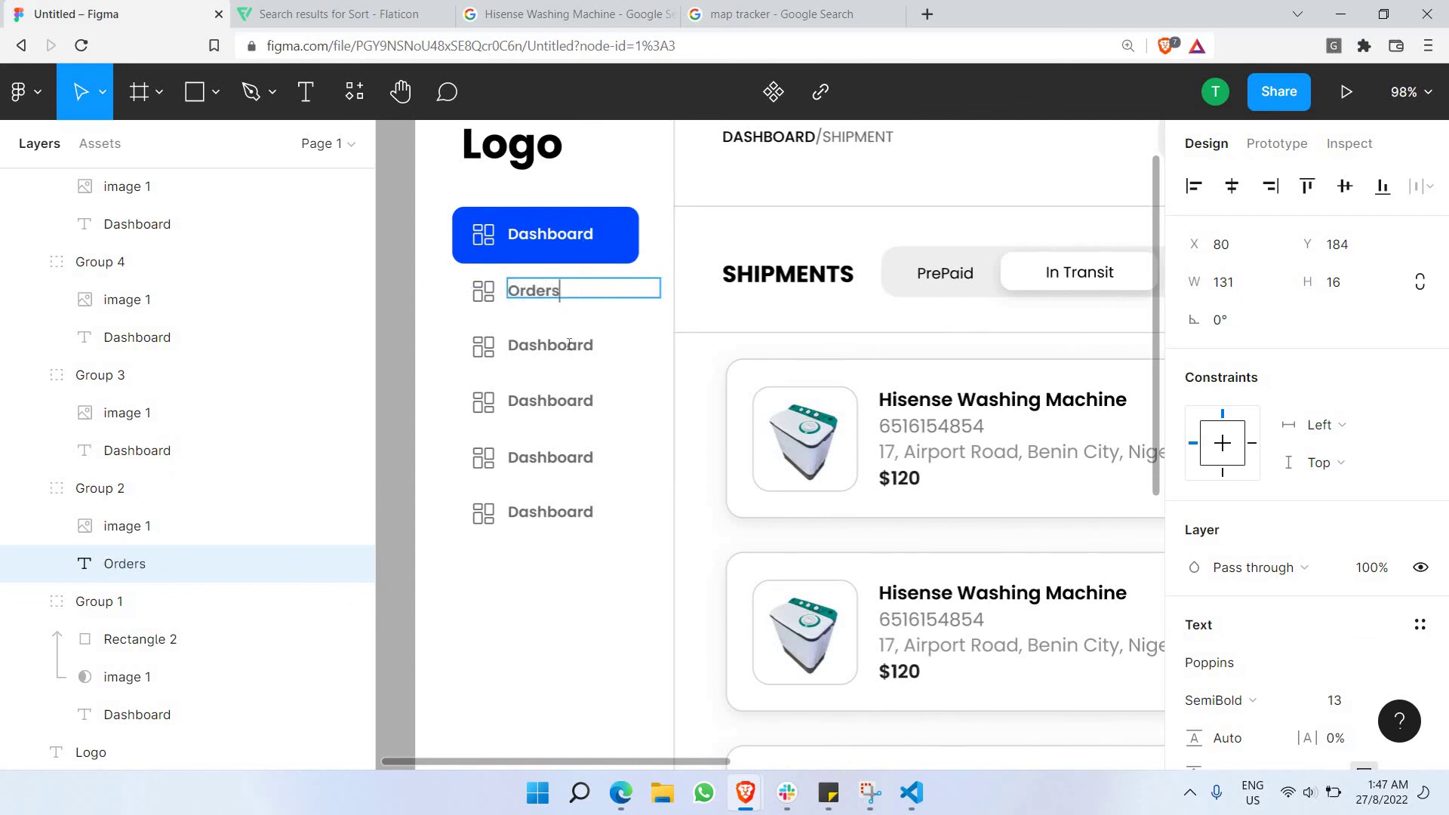
double_click(569, 344)
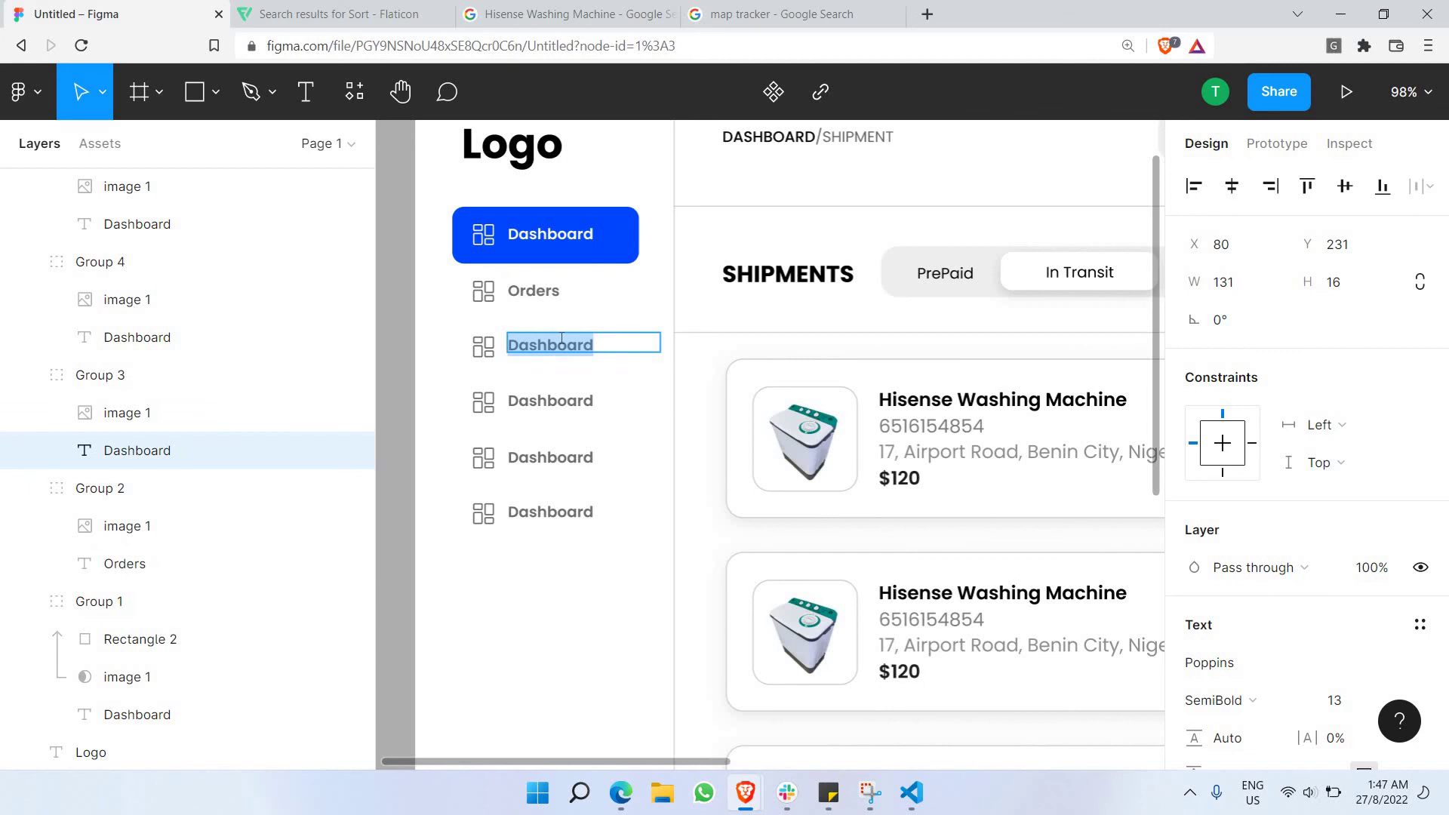
text(Shipments)
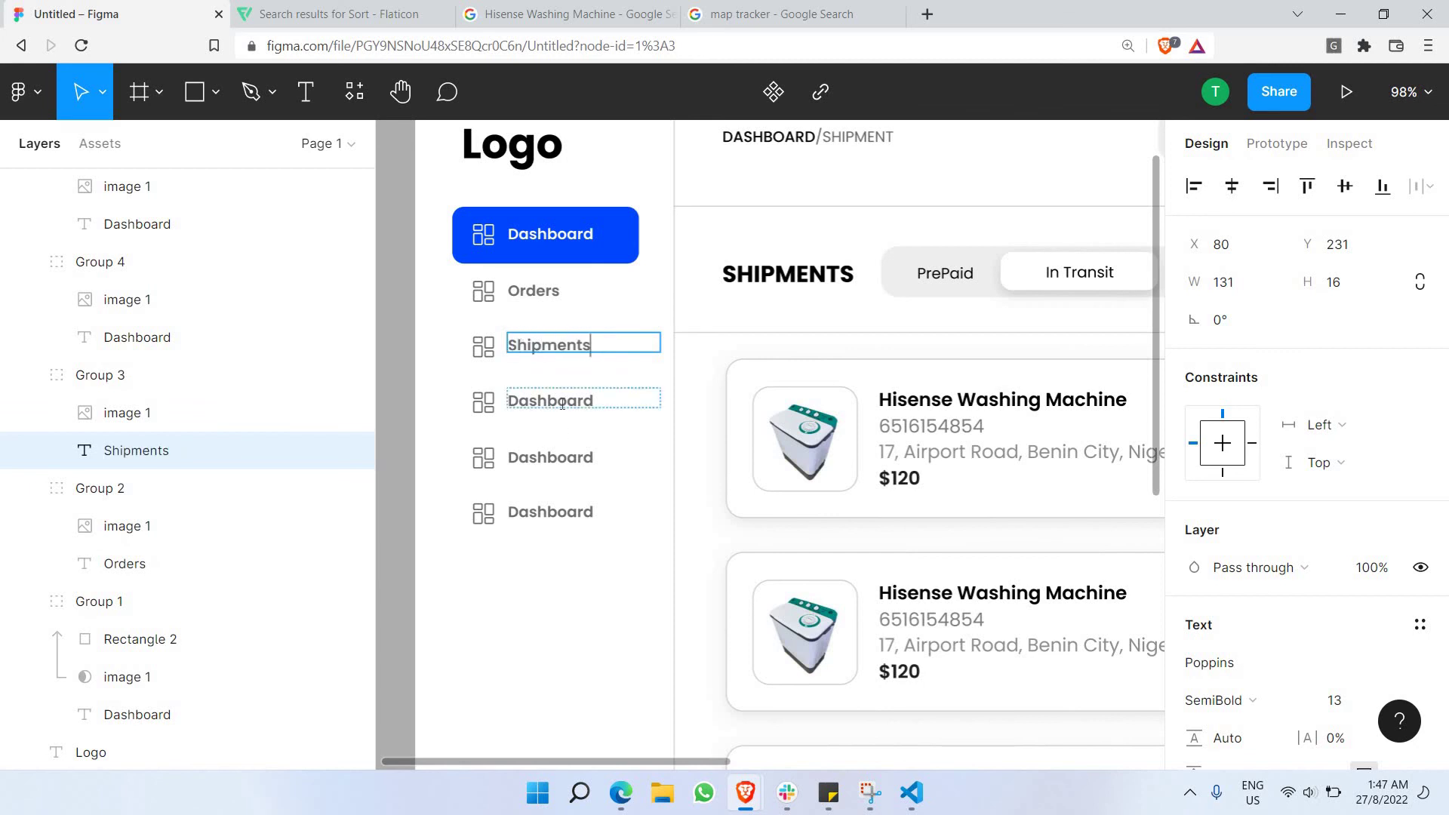
Rename the remaining three Dashboard labels to History, Carriers and Billing.
double_click(563, 403)
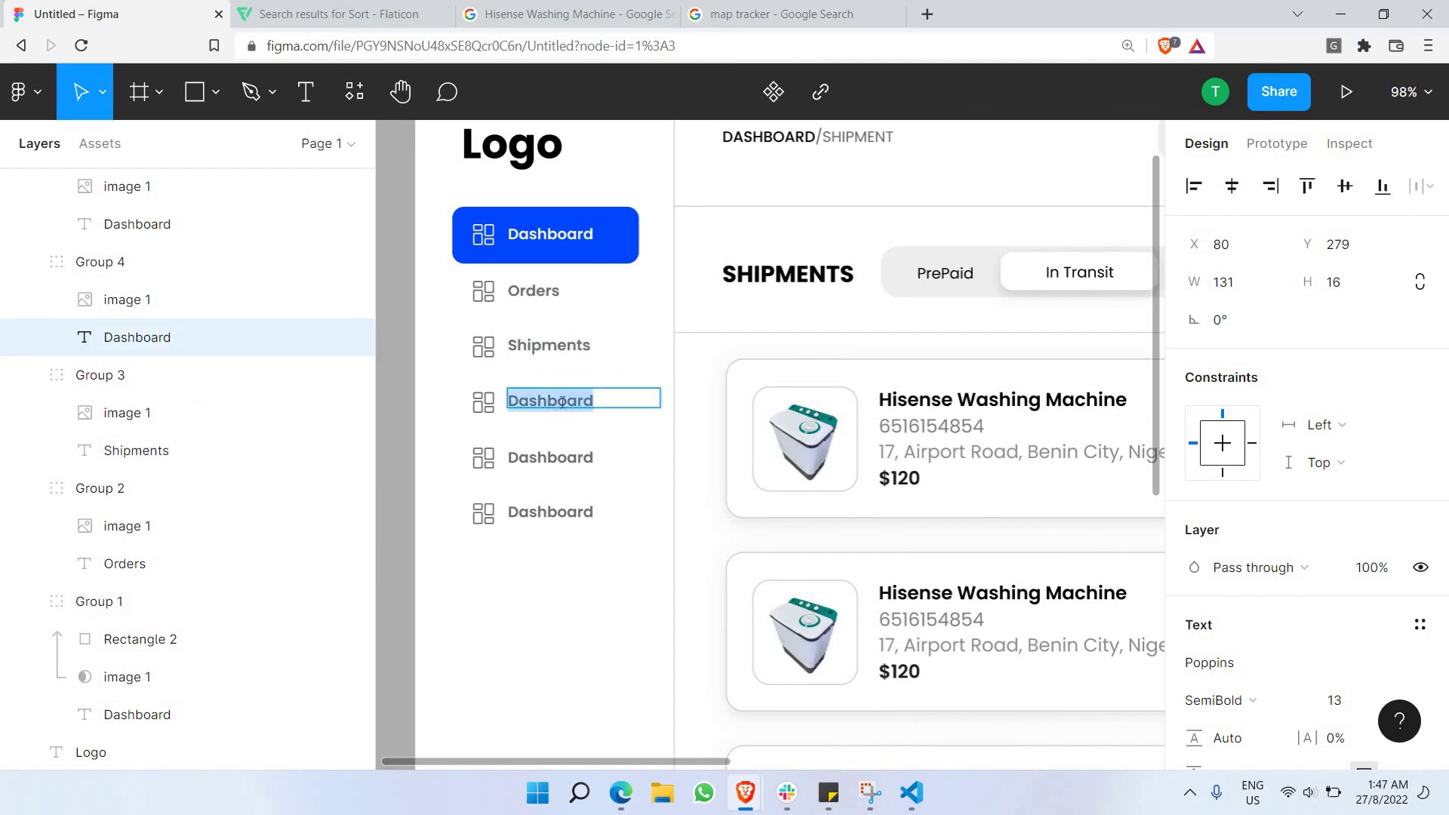
text(Hi)
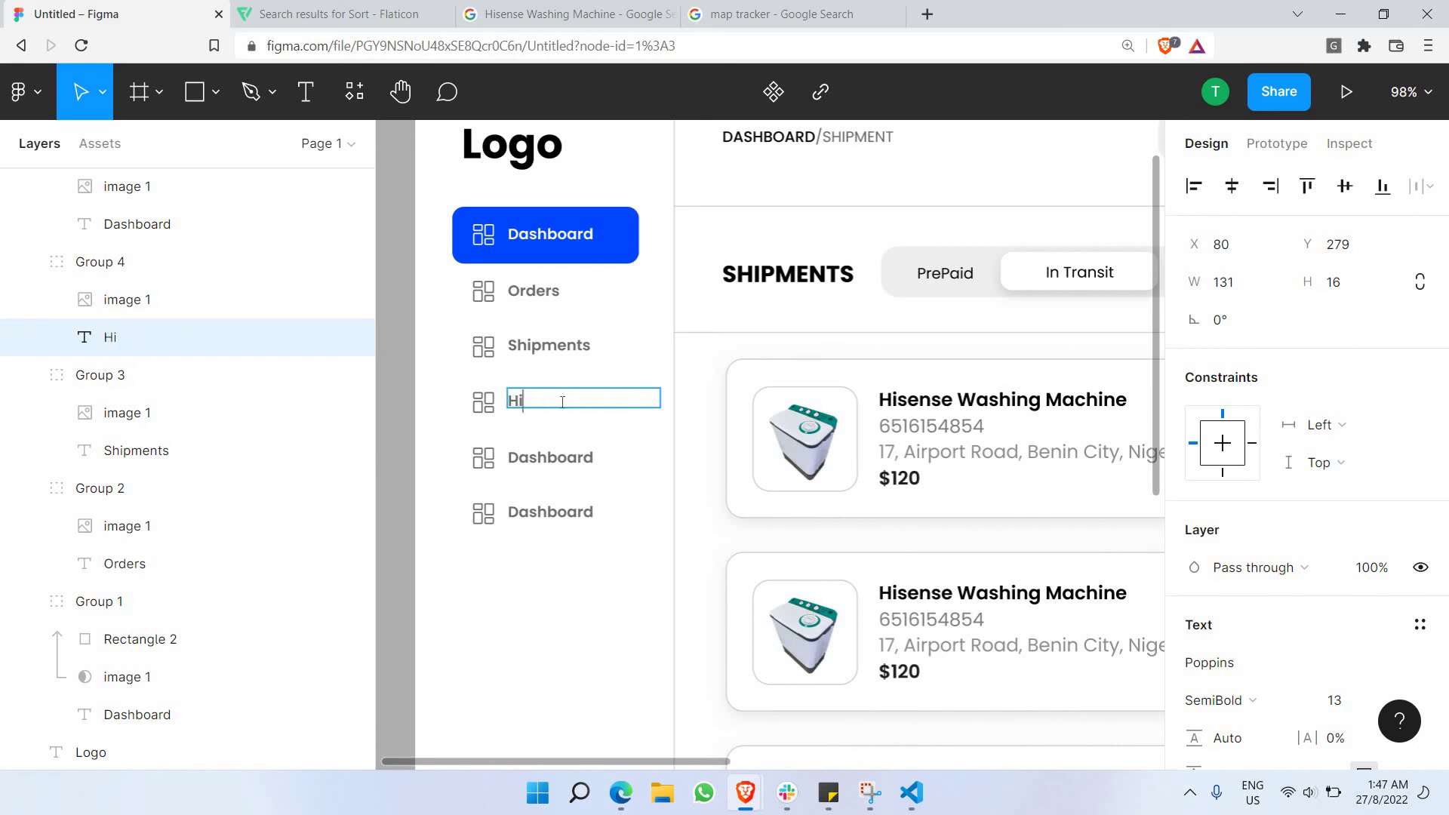
text(story)
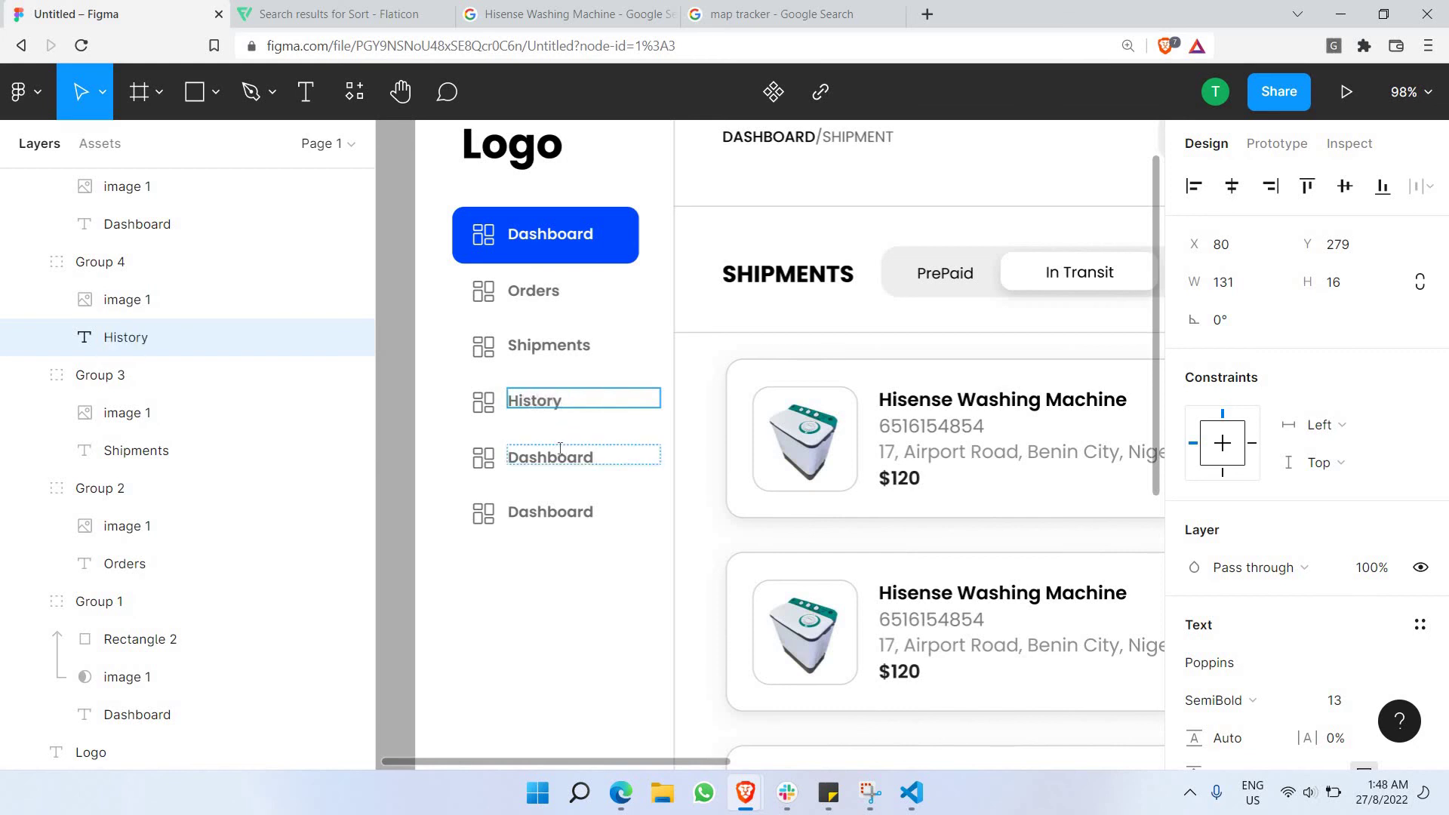
double_click(560, 453)
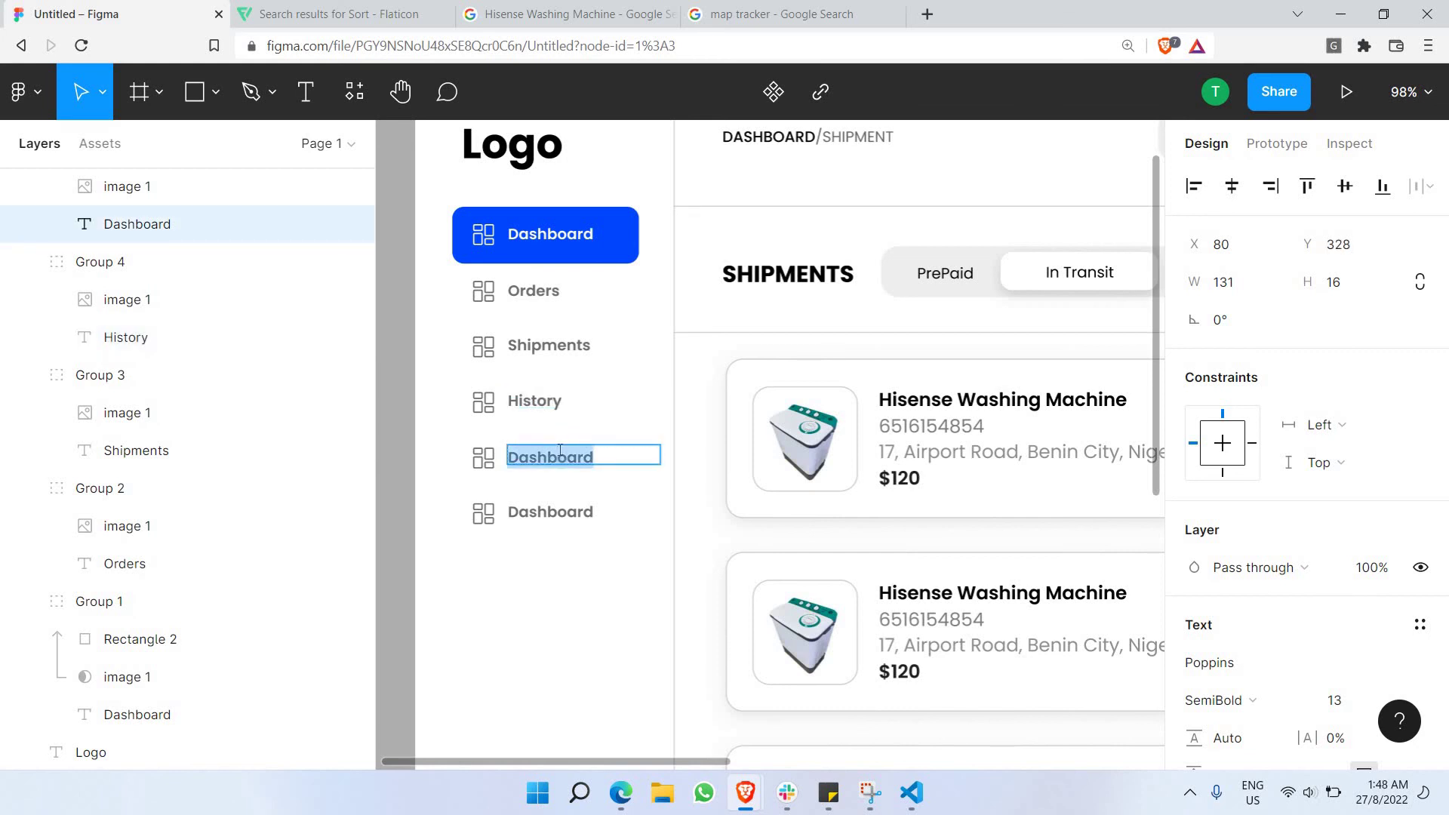
text(Carriers)
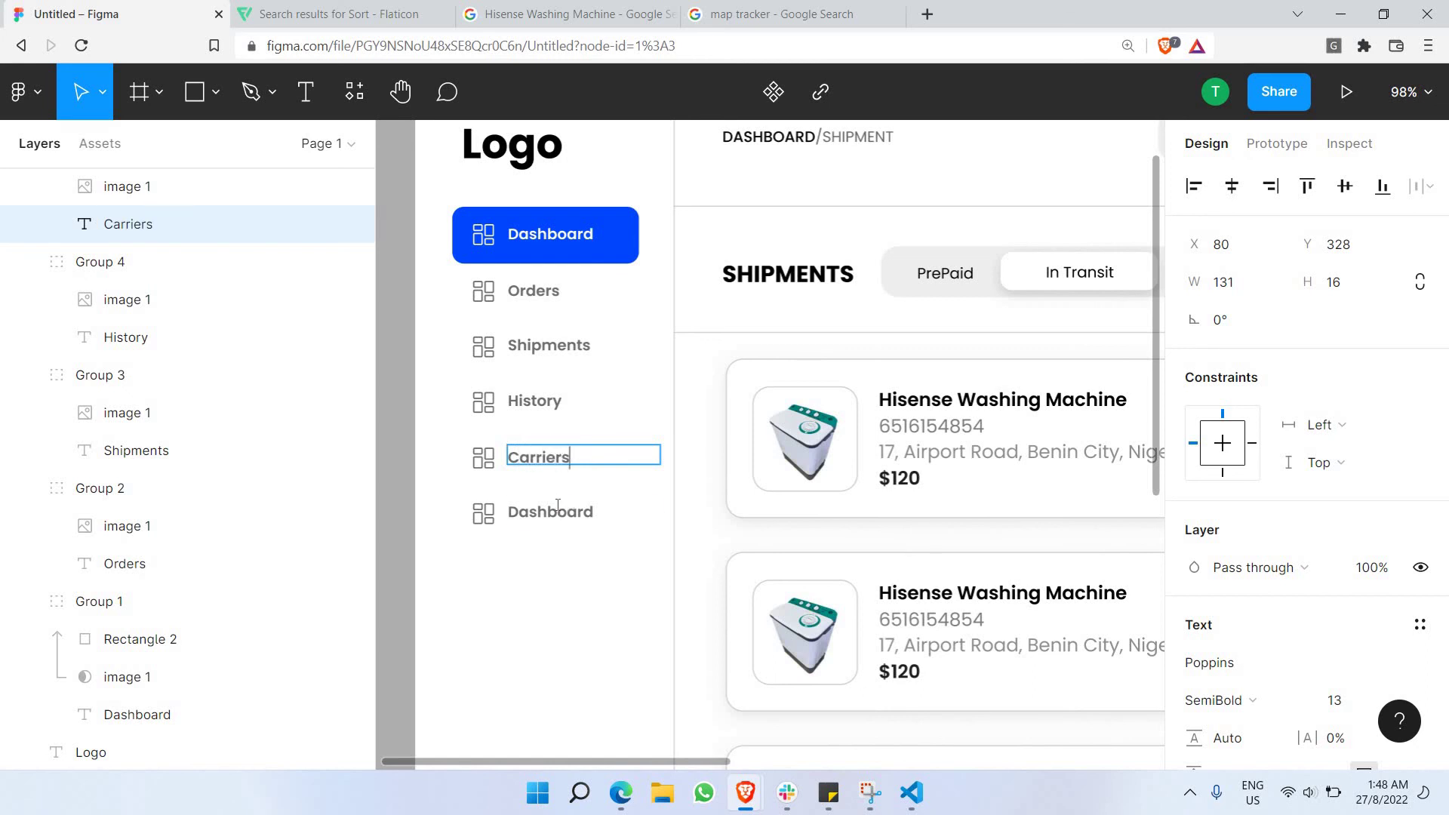
double_click(557, 507)
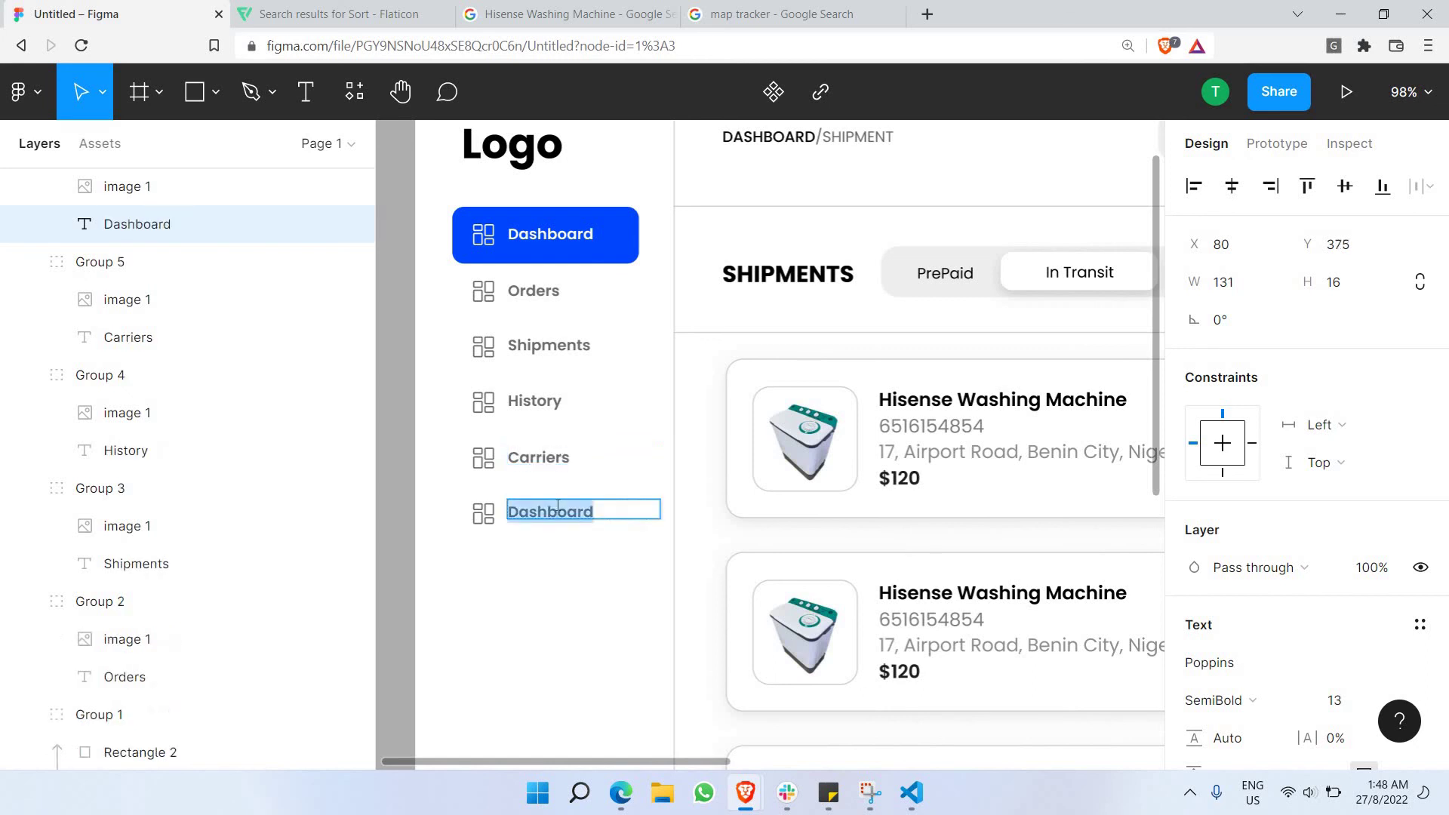
text(Billi)
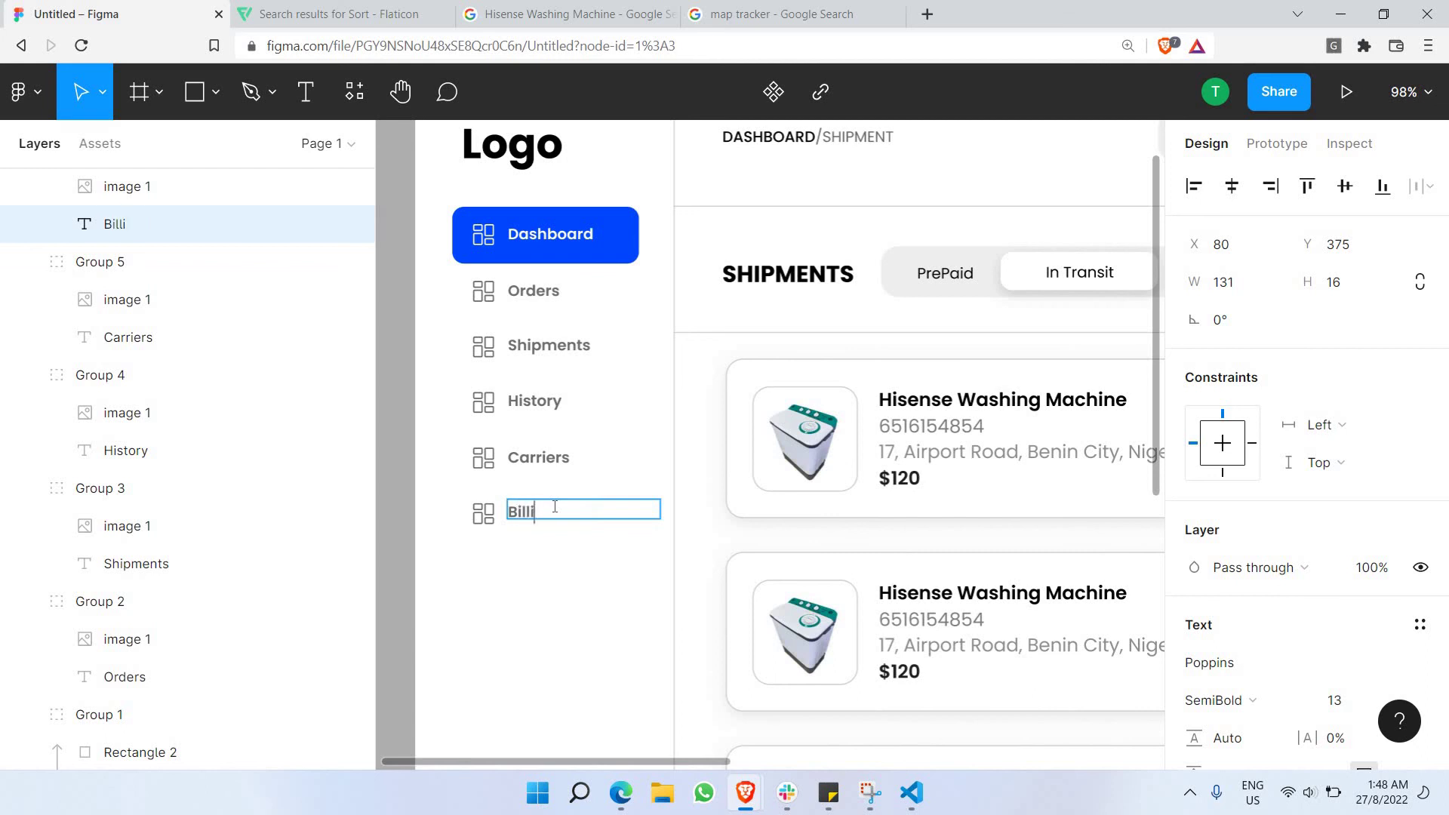
text(ng)
scroll(528, 492, down, 5)
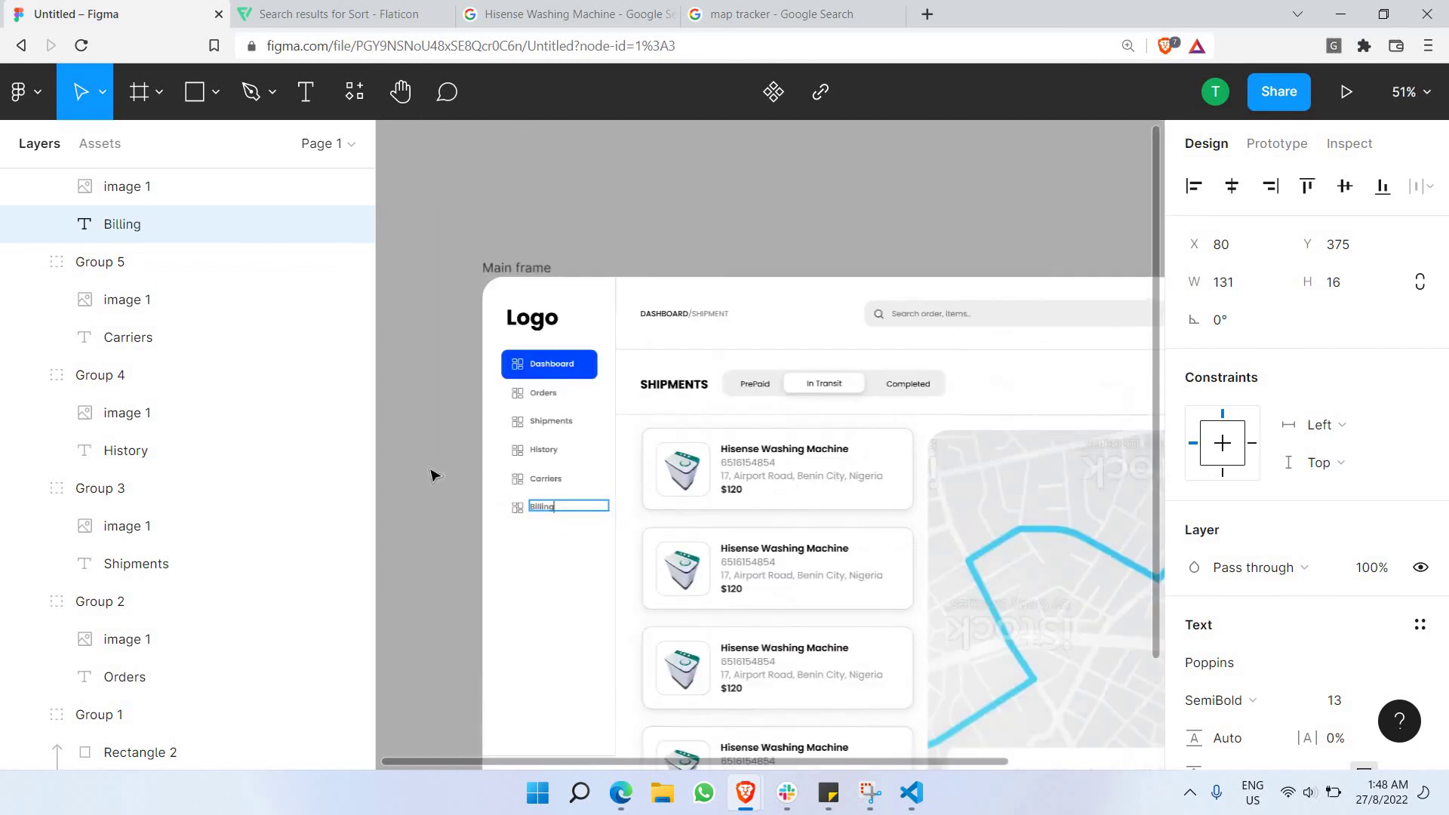
key(Escape)
key(Escape)
scroll(539, 323, up, 5)
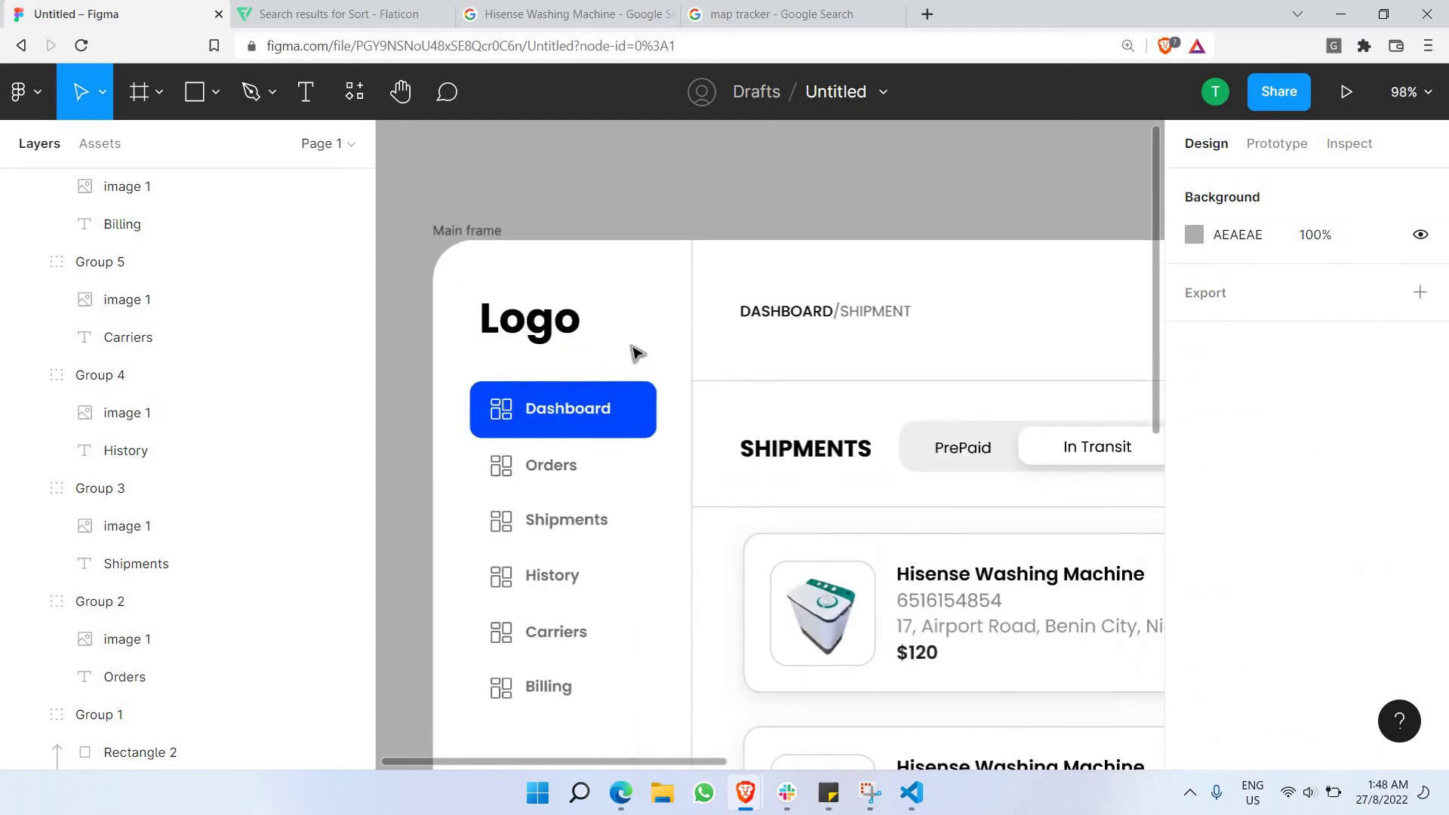
Move all six menu items and the blue Dashboard highlight about 48 px lower, then open a new browser tab.
click(566, 324)
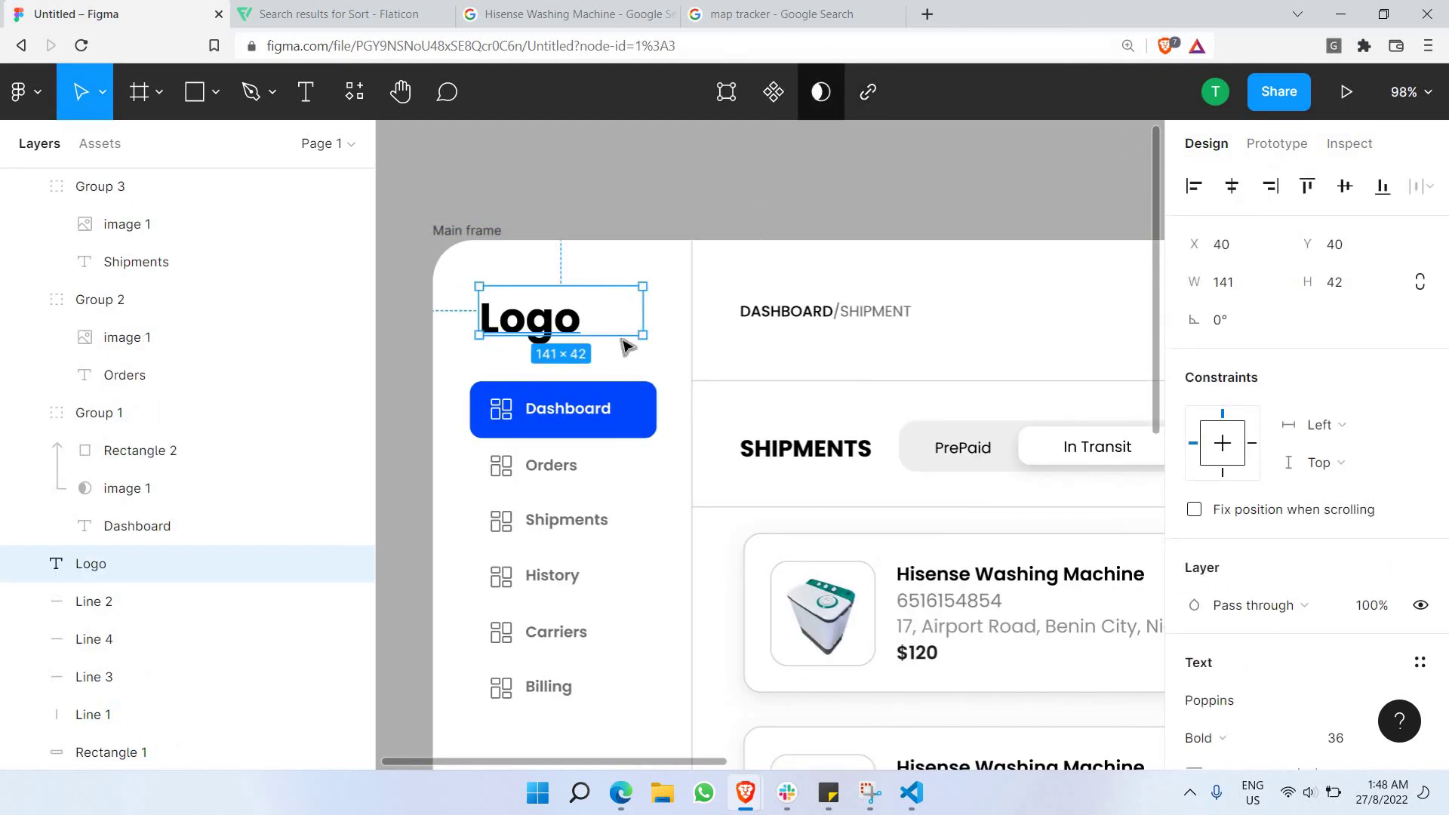
scroll(743, 230, down, 3)
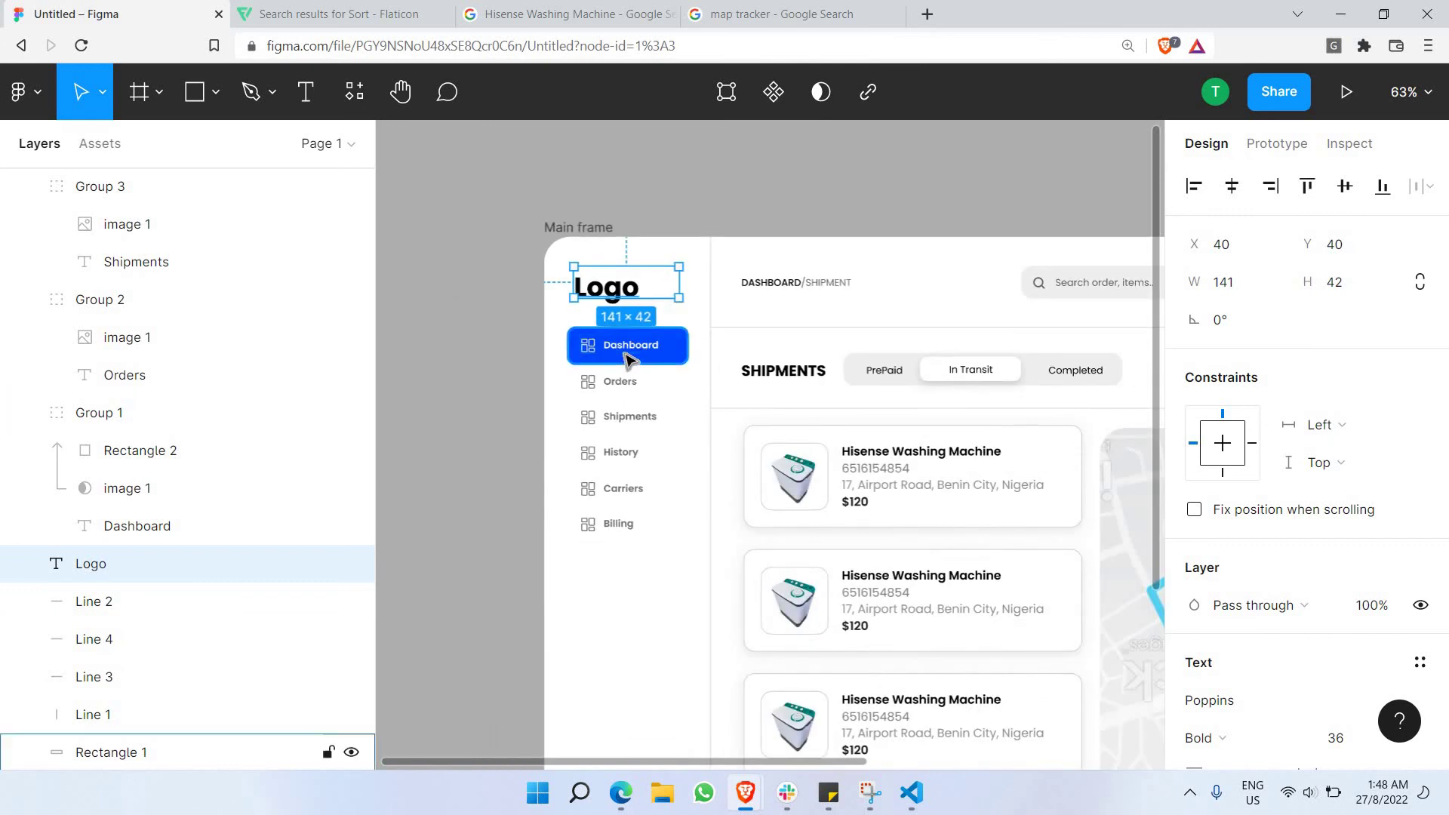
click(596, 355)
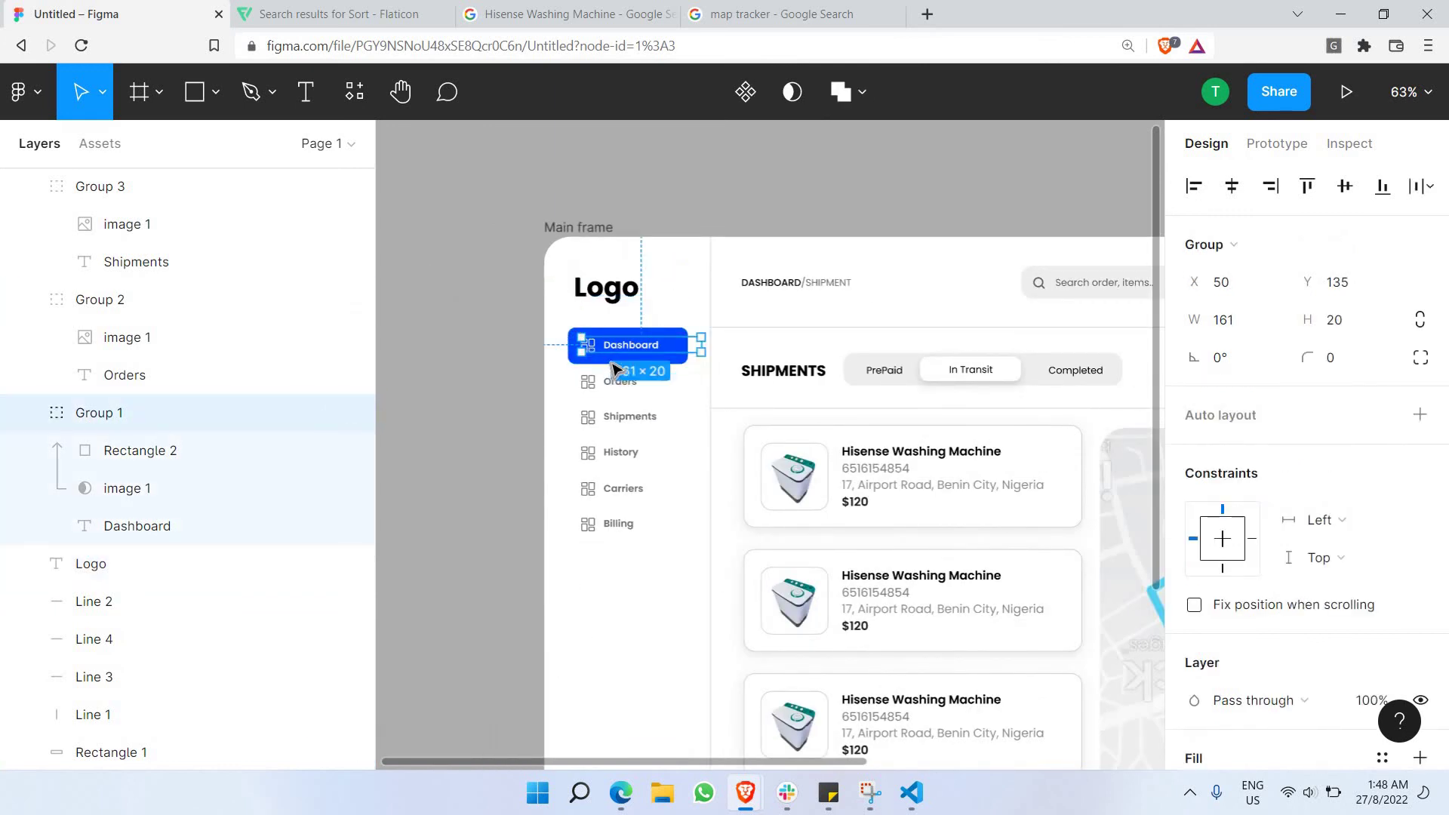
shift+click(622, 383)
shift+click(620, 423)
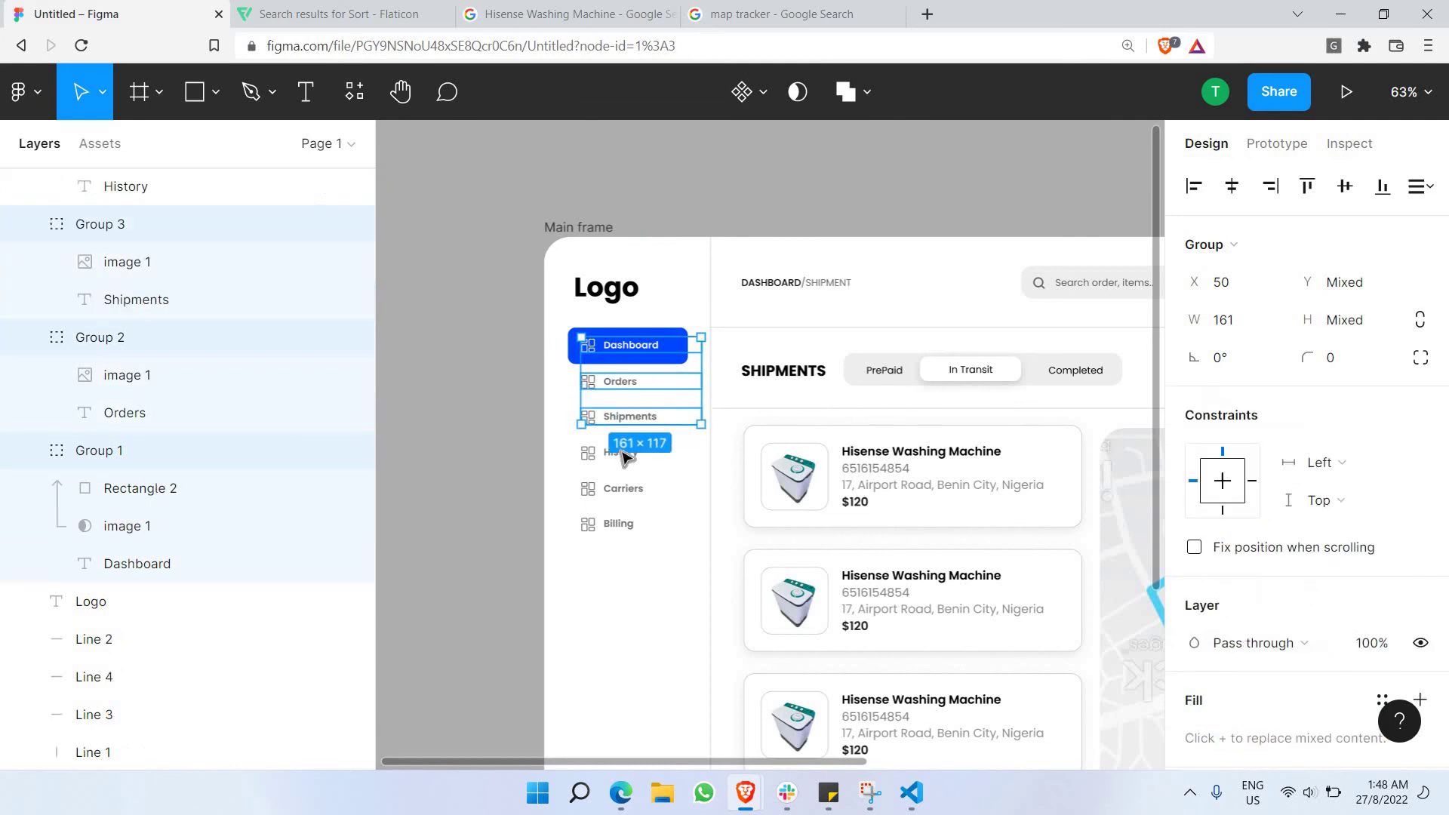
shift+click(623, 453)
shift+click(625, 489)
shift+click(677, 519)
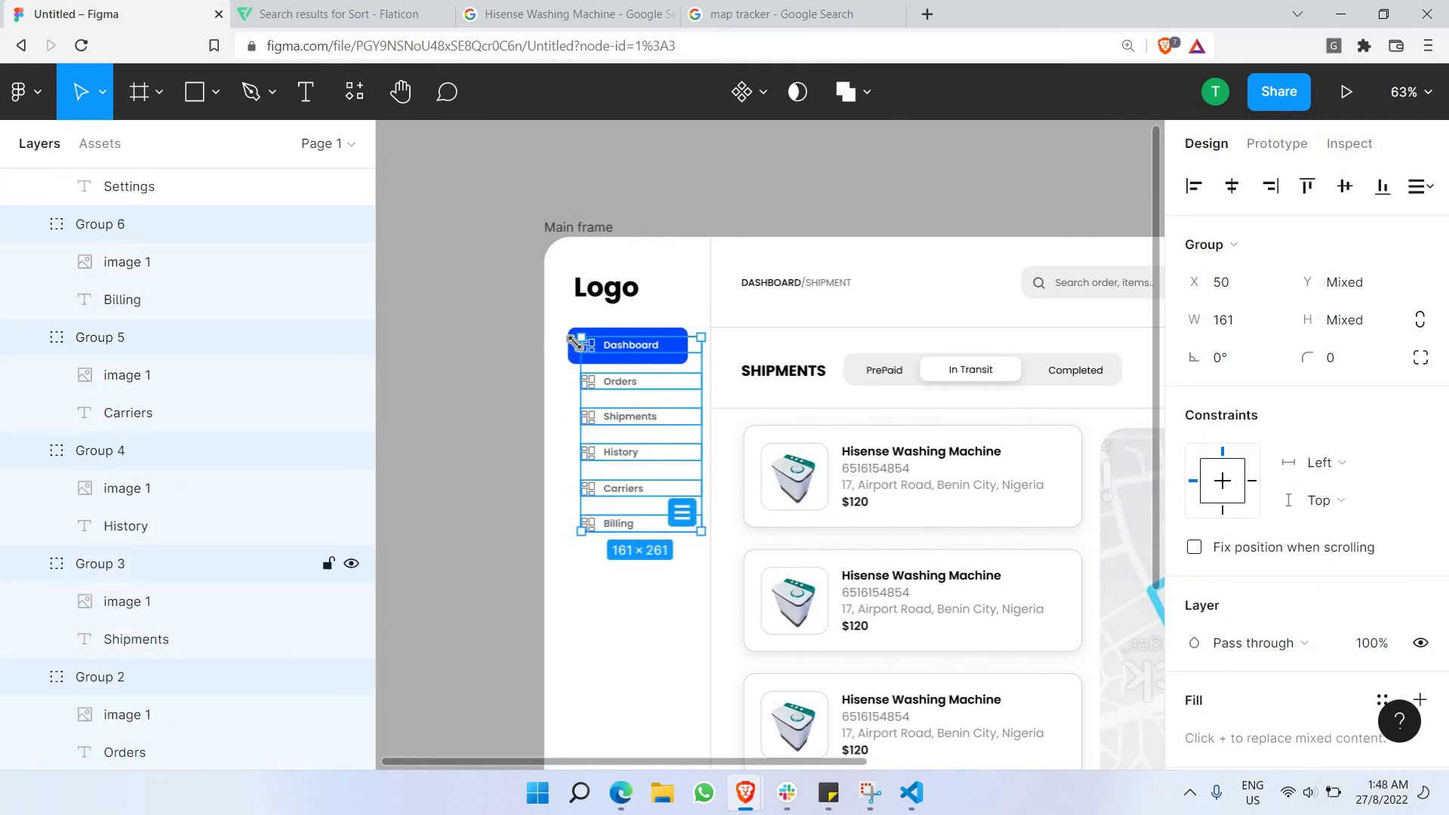
shift+click(627, 355)
drag(626, 354, 622, 383)
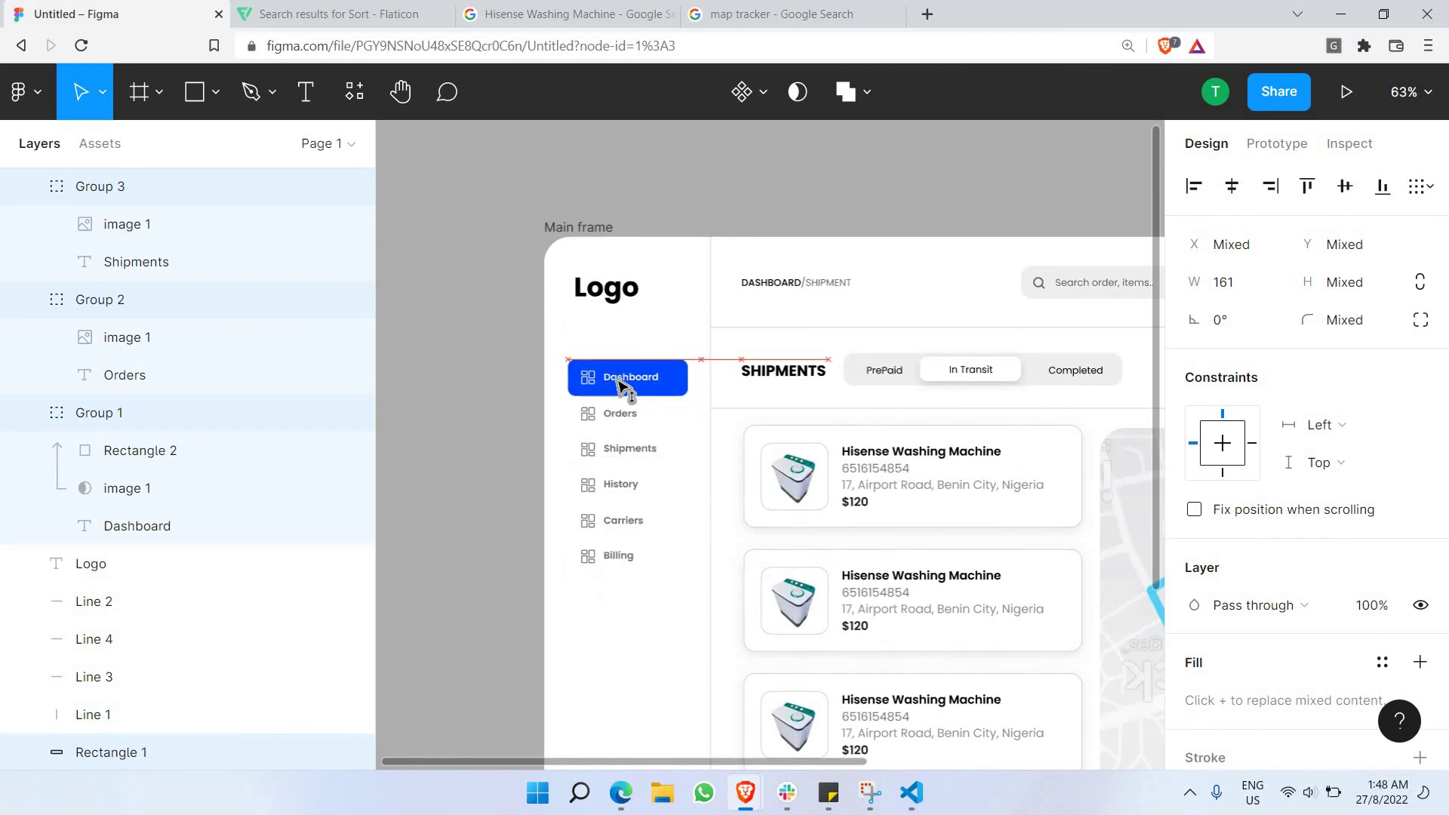
click(927, 14)
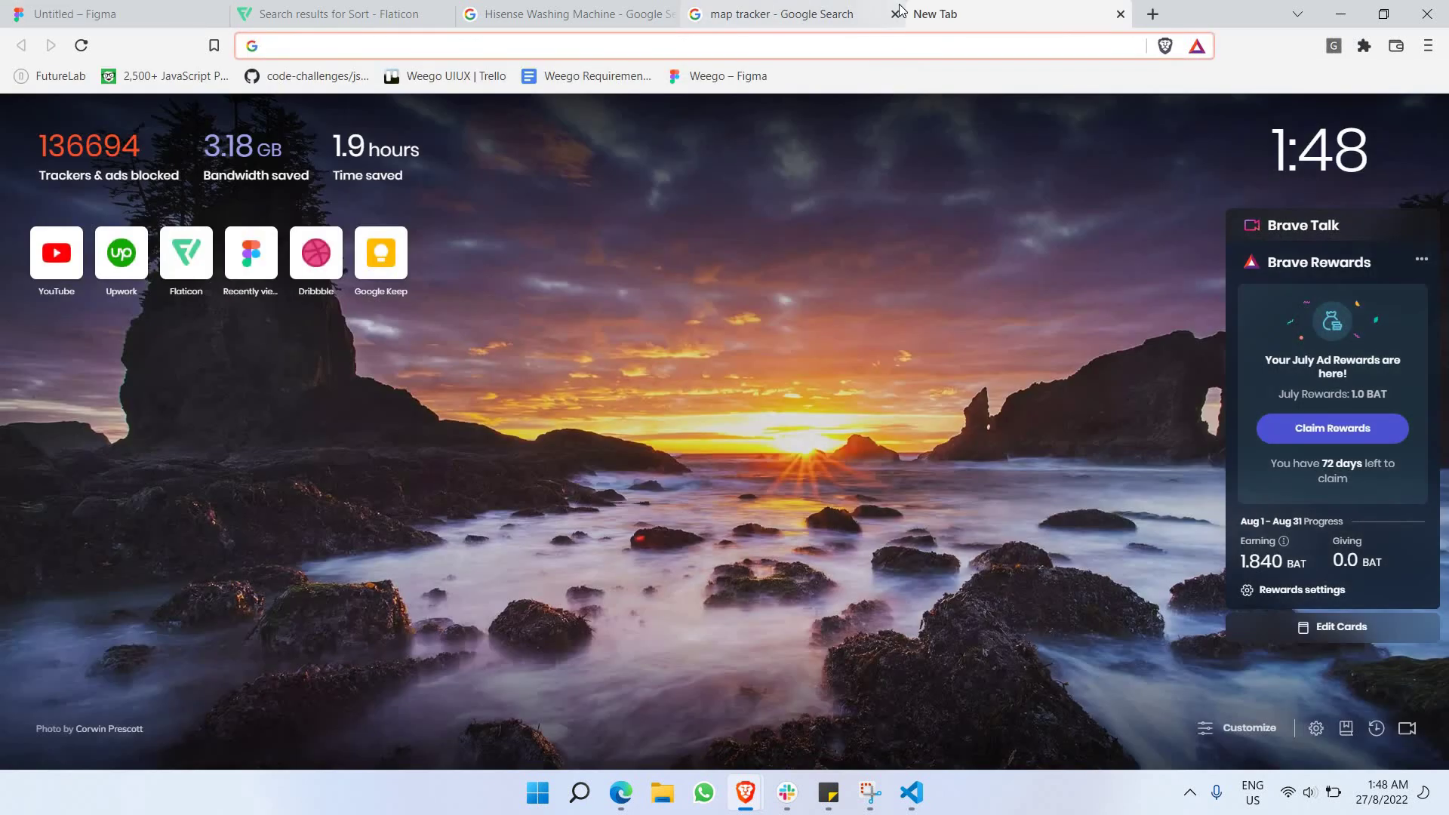
Search Google Images for 'logo sample'.
text(logo)
key(Return)
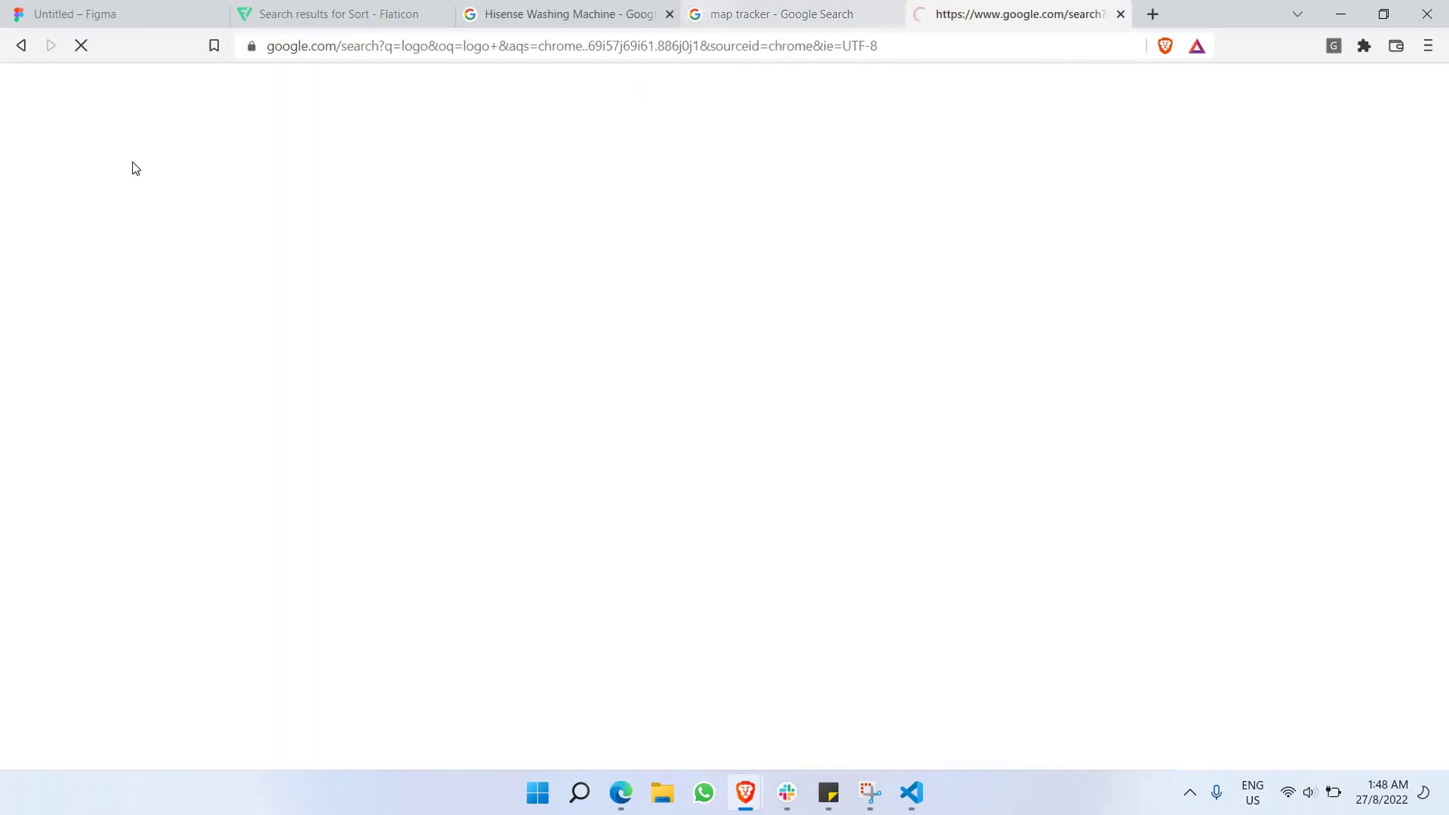
click(190, 148)
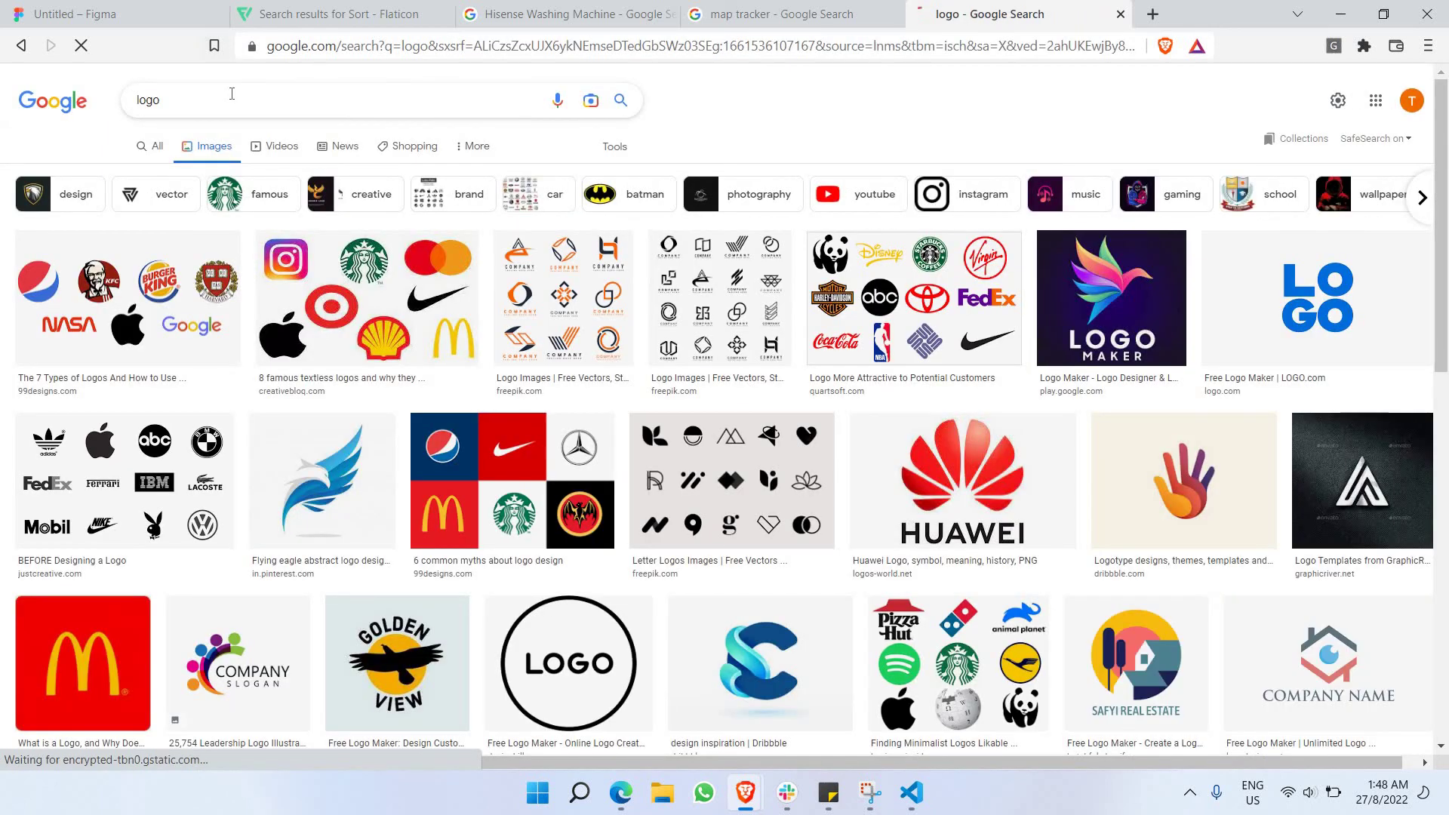
click(232, 94)
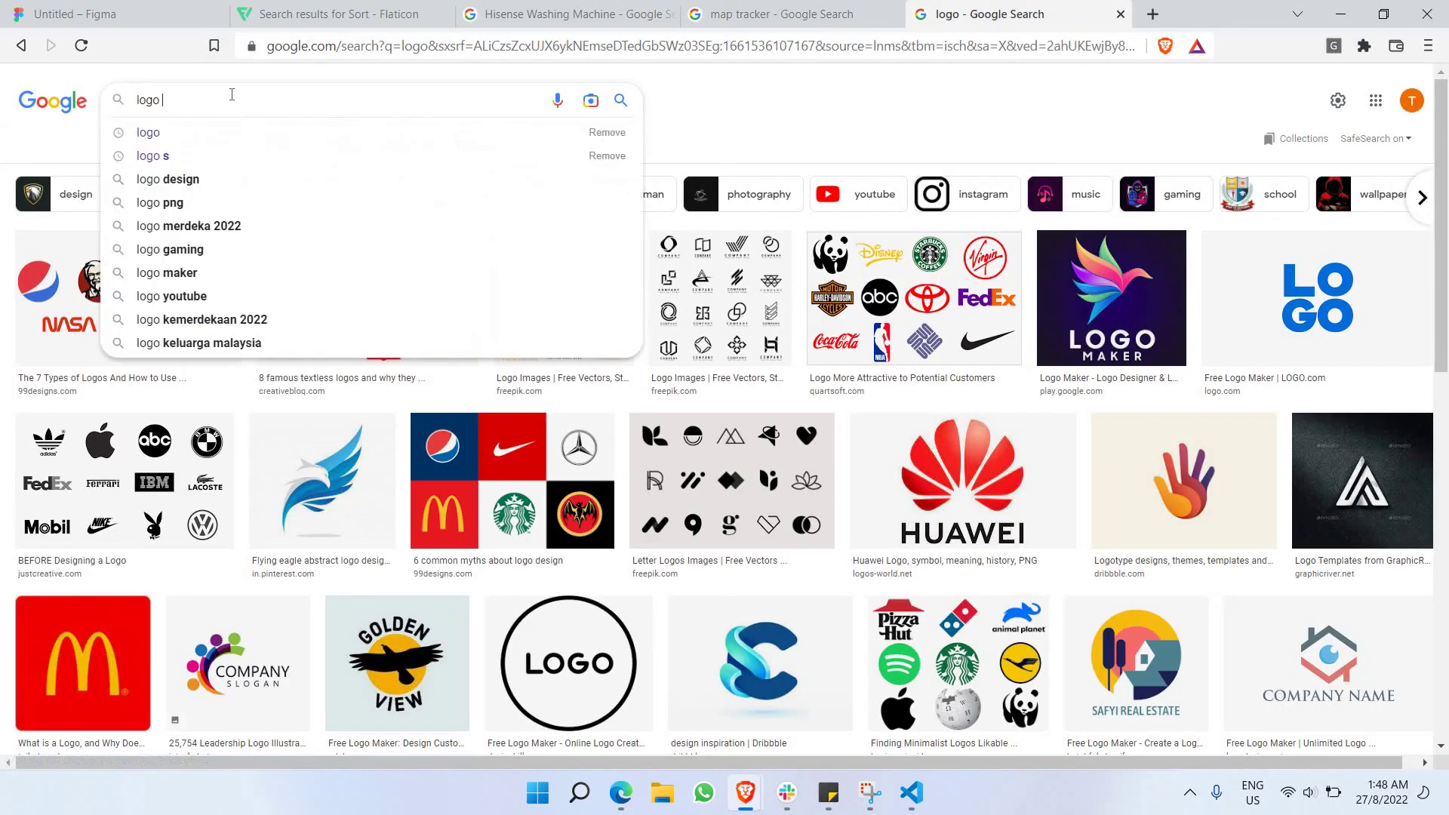
text(sample)
key(Return)
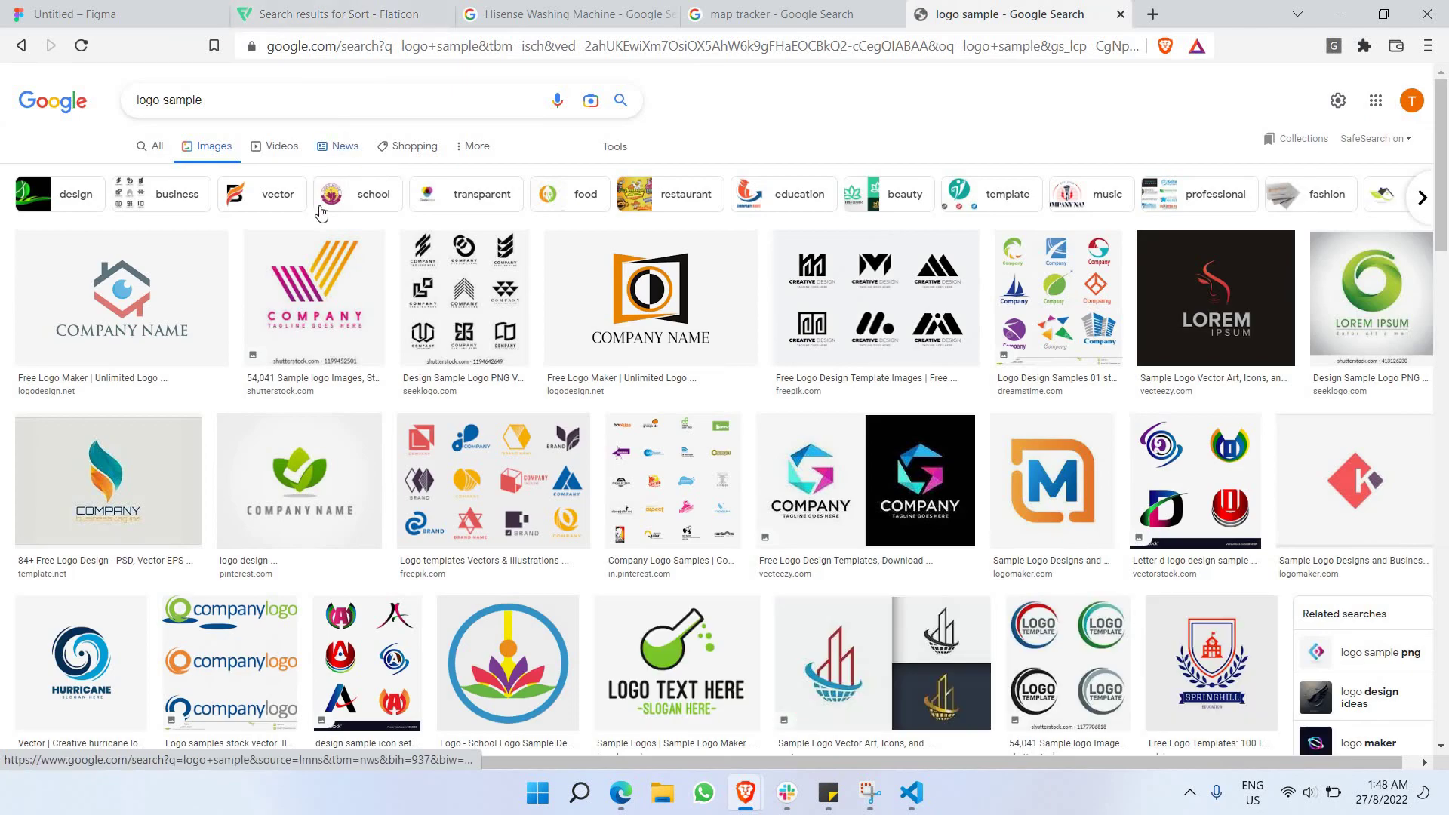
Copy the starry-night forest COMPANY NAME logo image from the results.
scroll(341, 208, down, 4)
scroll(341, 208, down, 2)
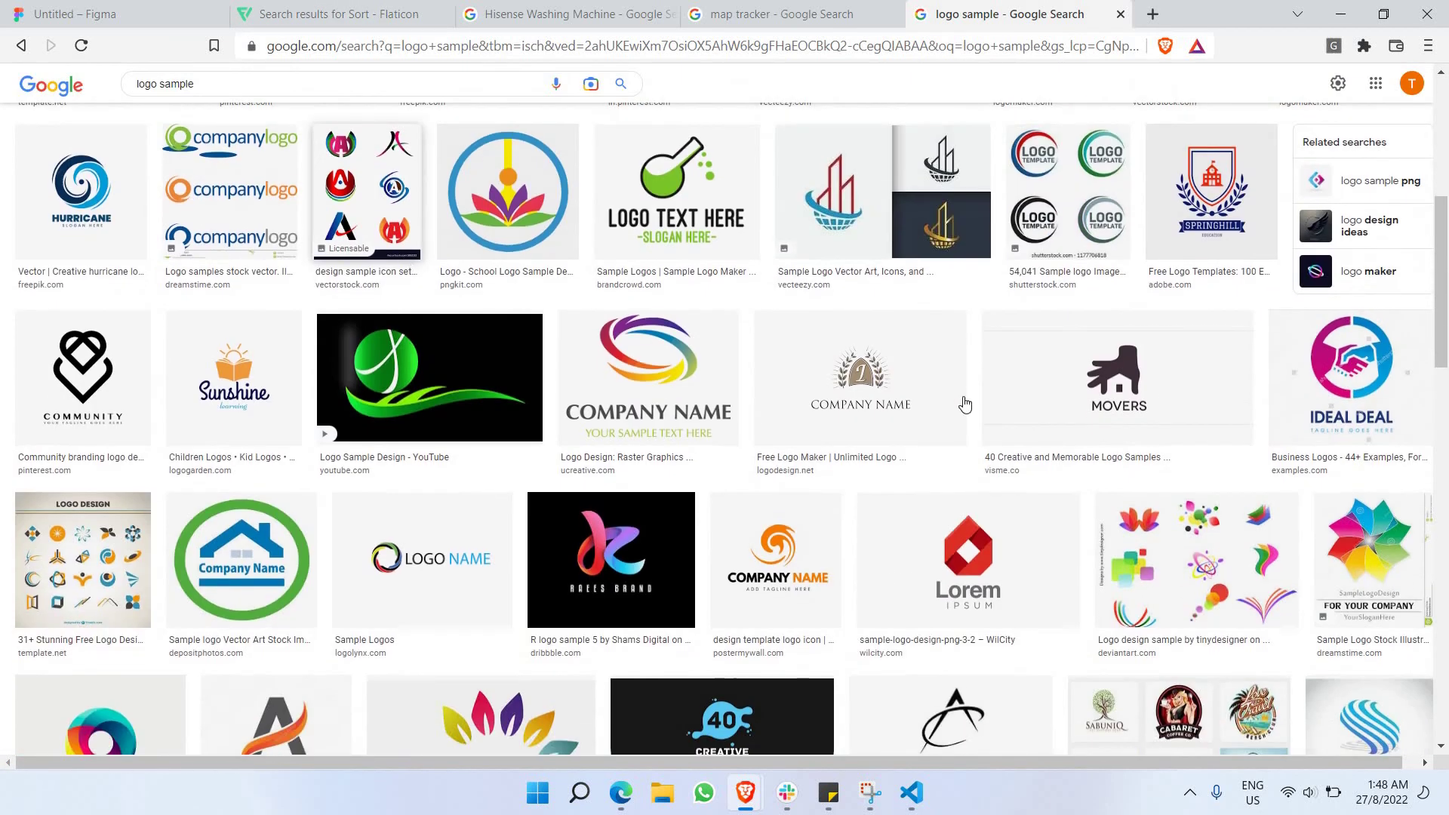
scroll(797, 372, down, 8)
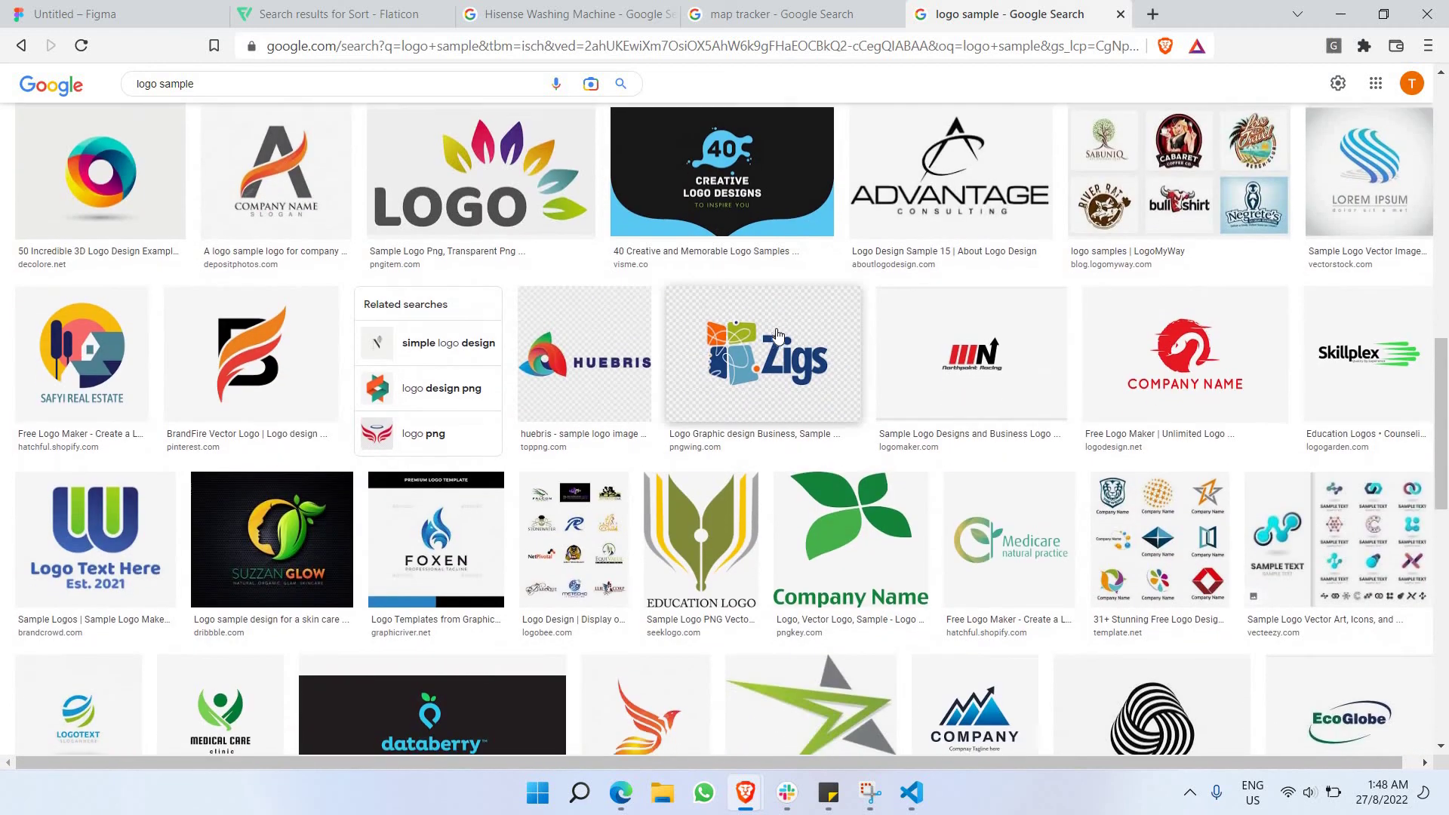
scroll(778, 335, down, 5)
scroll(769, 330, down, 7)
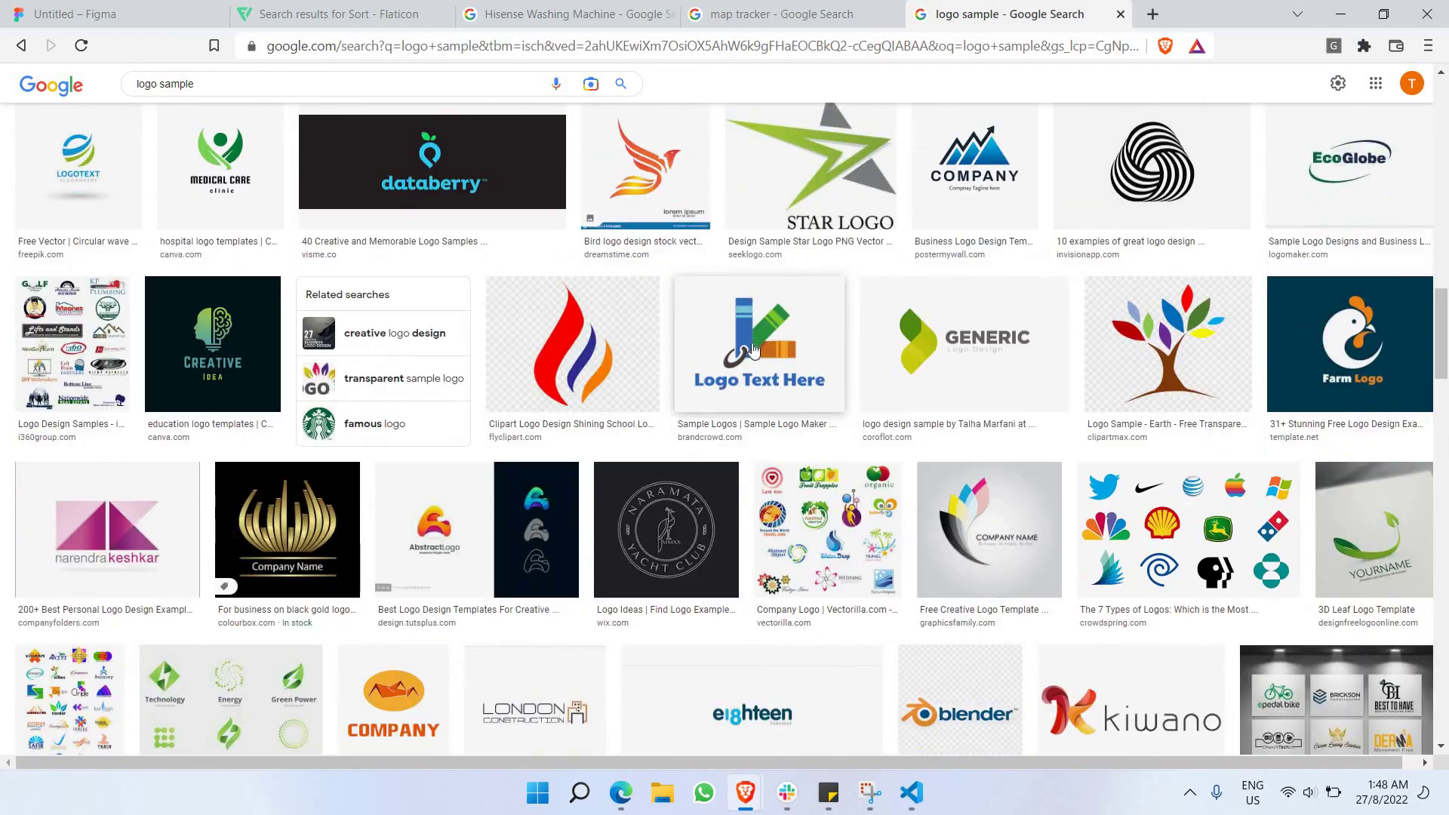
scroll(712, 391, down, 4)
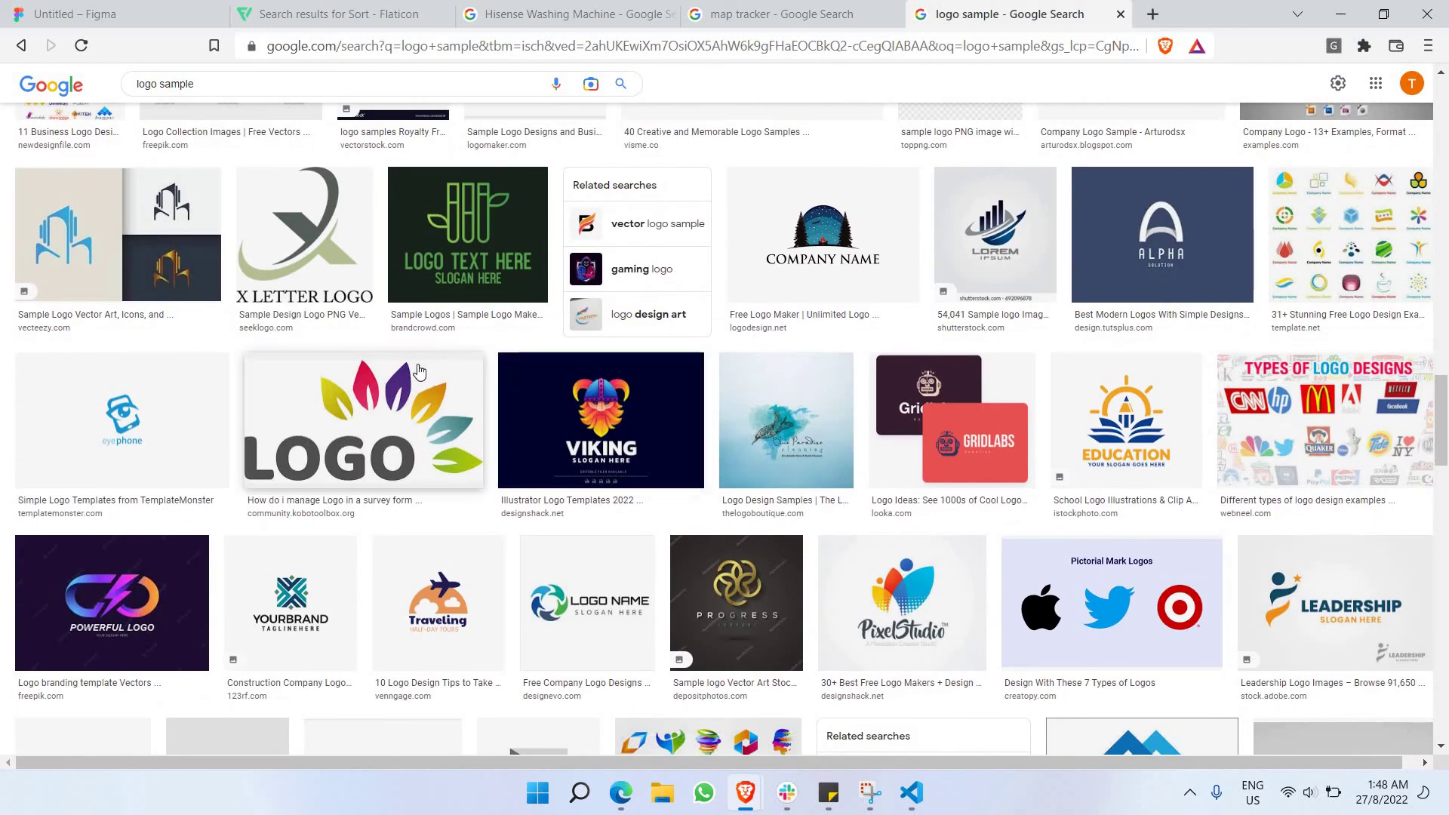
click(47, 227)
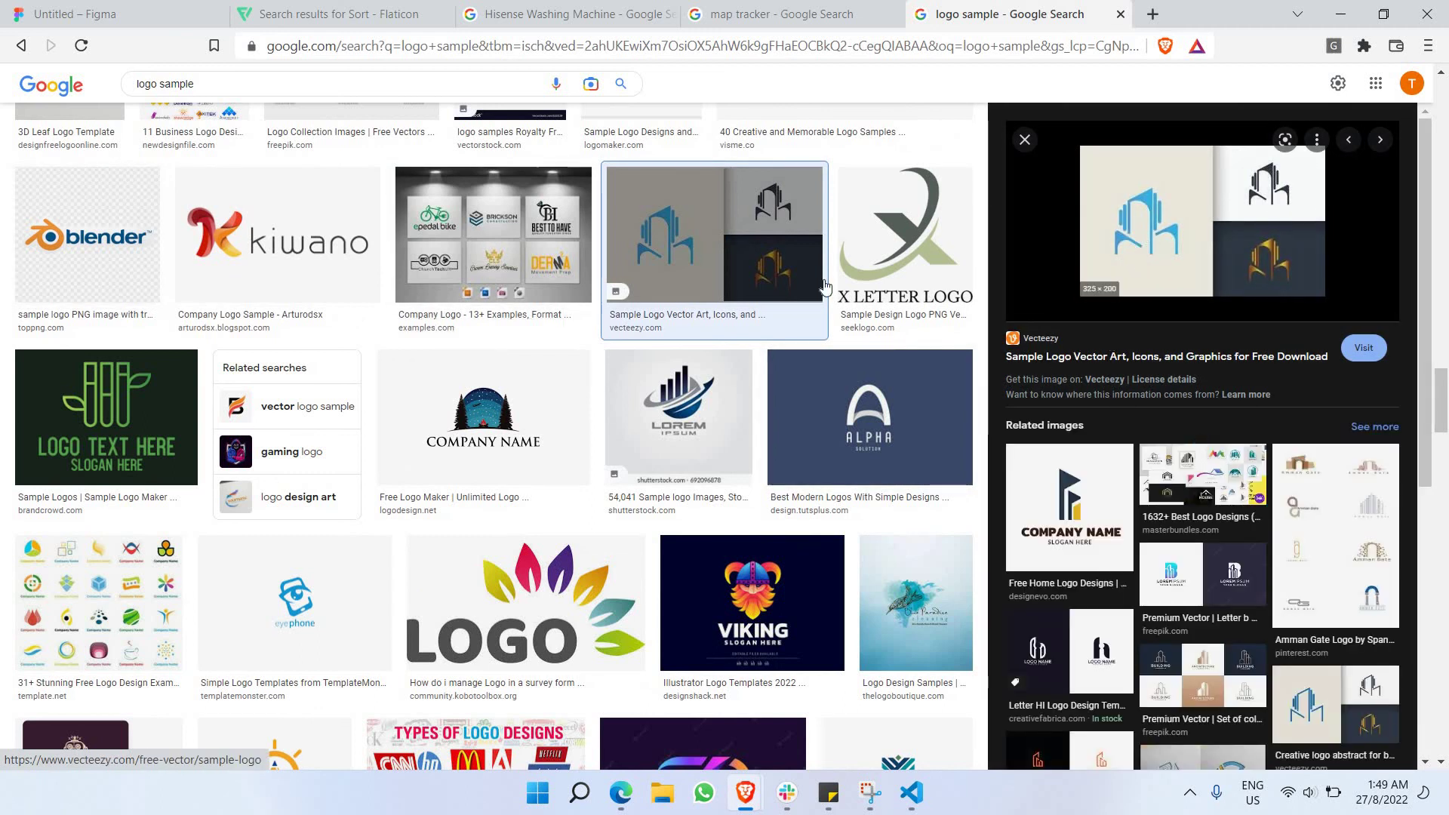
scroll(456, 337, down, 2)
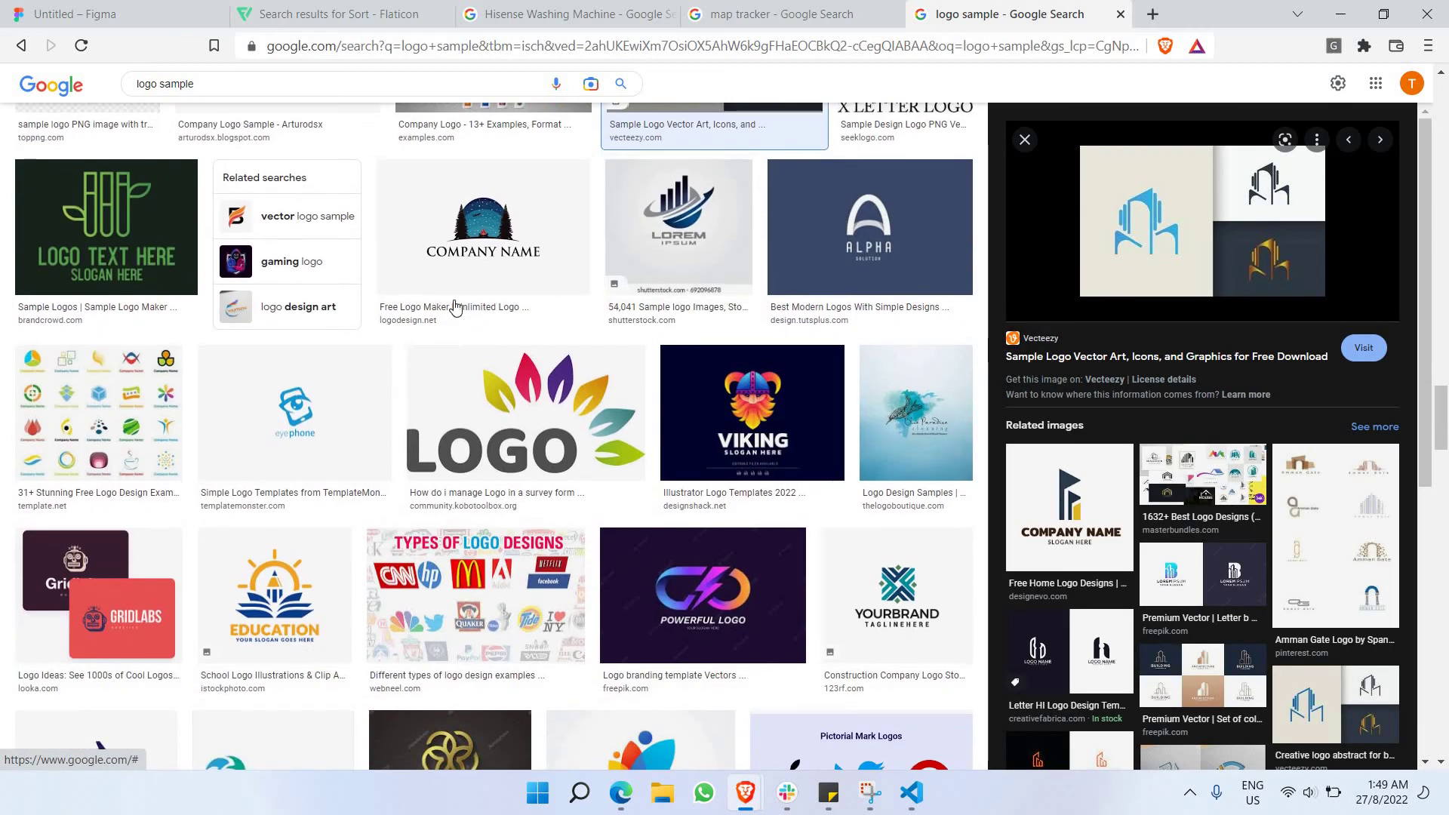
scroll(454, 317, down, 1)
click(489, 185)
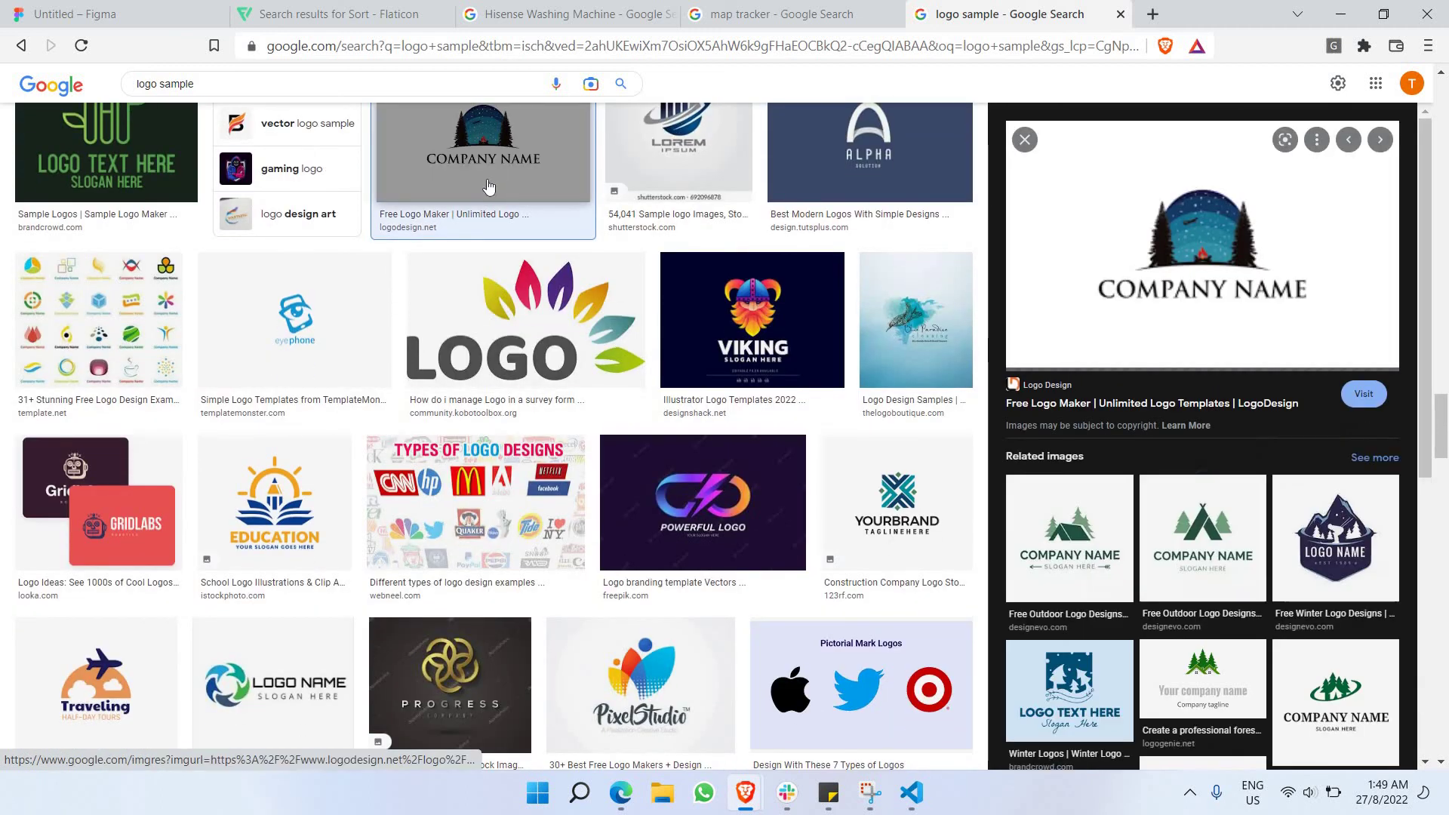
right_click(1237, 241)
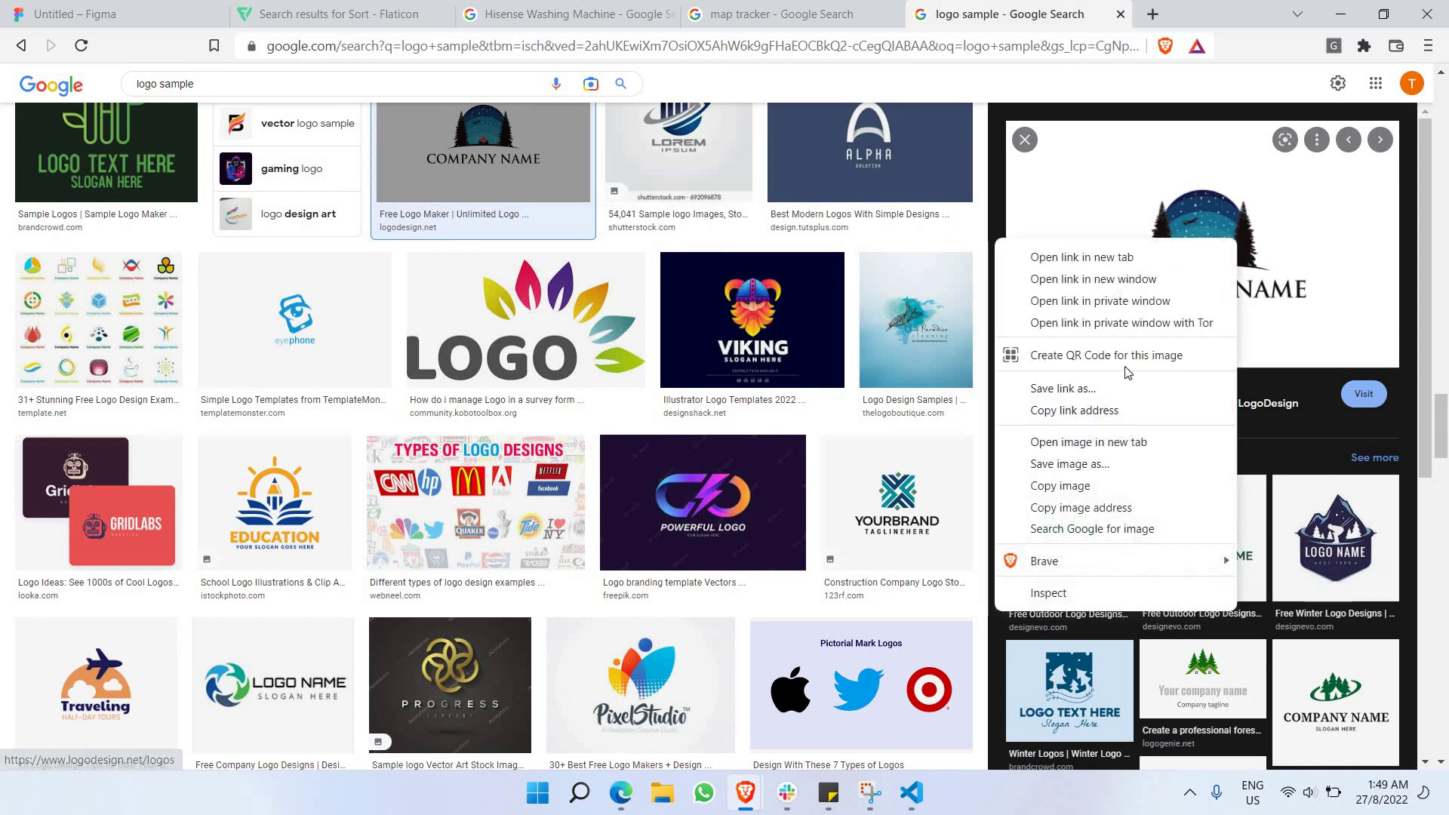
click(1077, 489)
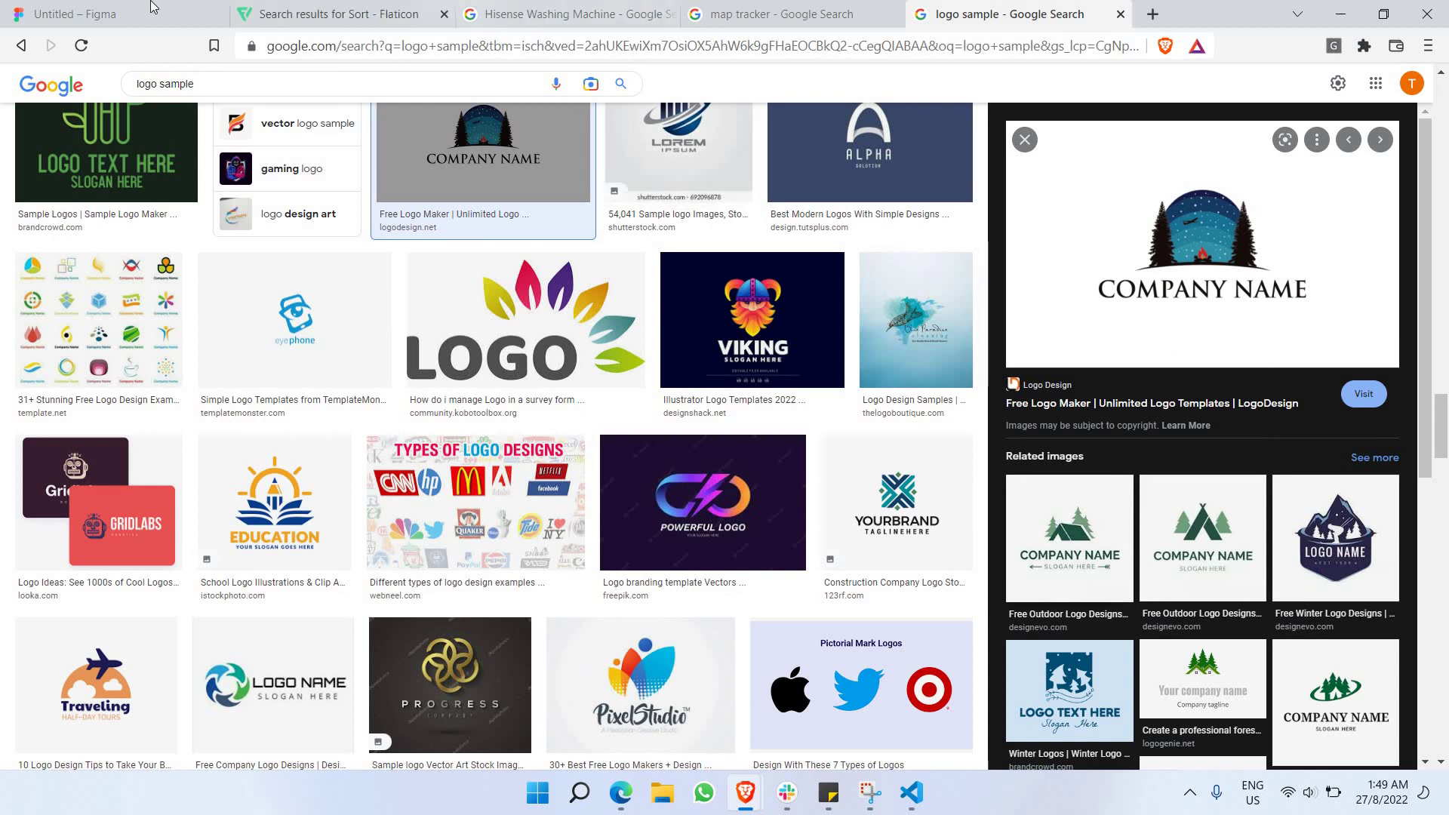
key(ctrl+1)
Paste the forest logo into Figma and crop off the COMPANY NAME text and empty margins.
click(423, 326)
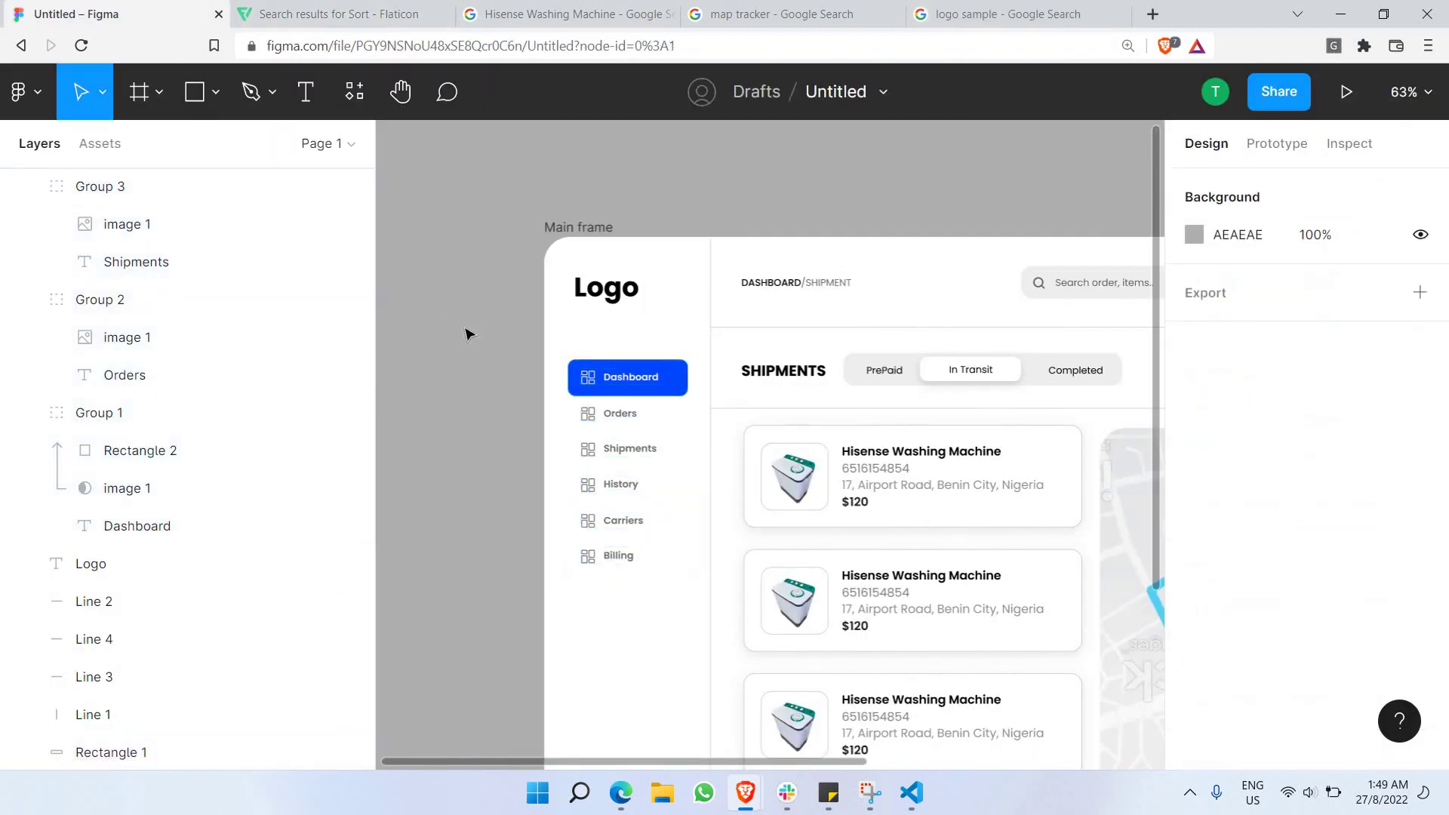
key(ctrl+v)
drag(755, 600, 793, 481)
drag(794, 321, 559, 381)
drag(642, 423, 670, 423)
drag(1009, 435, 874, 453)
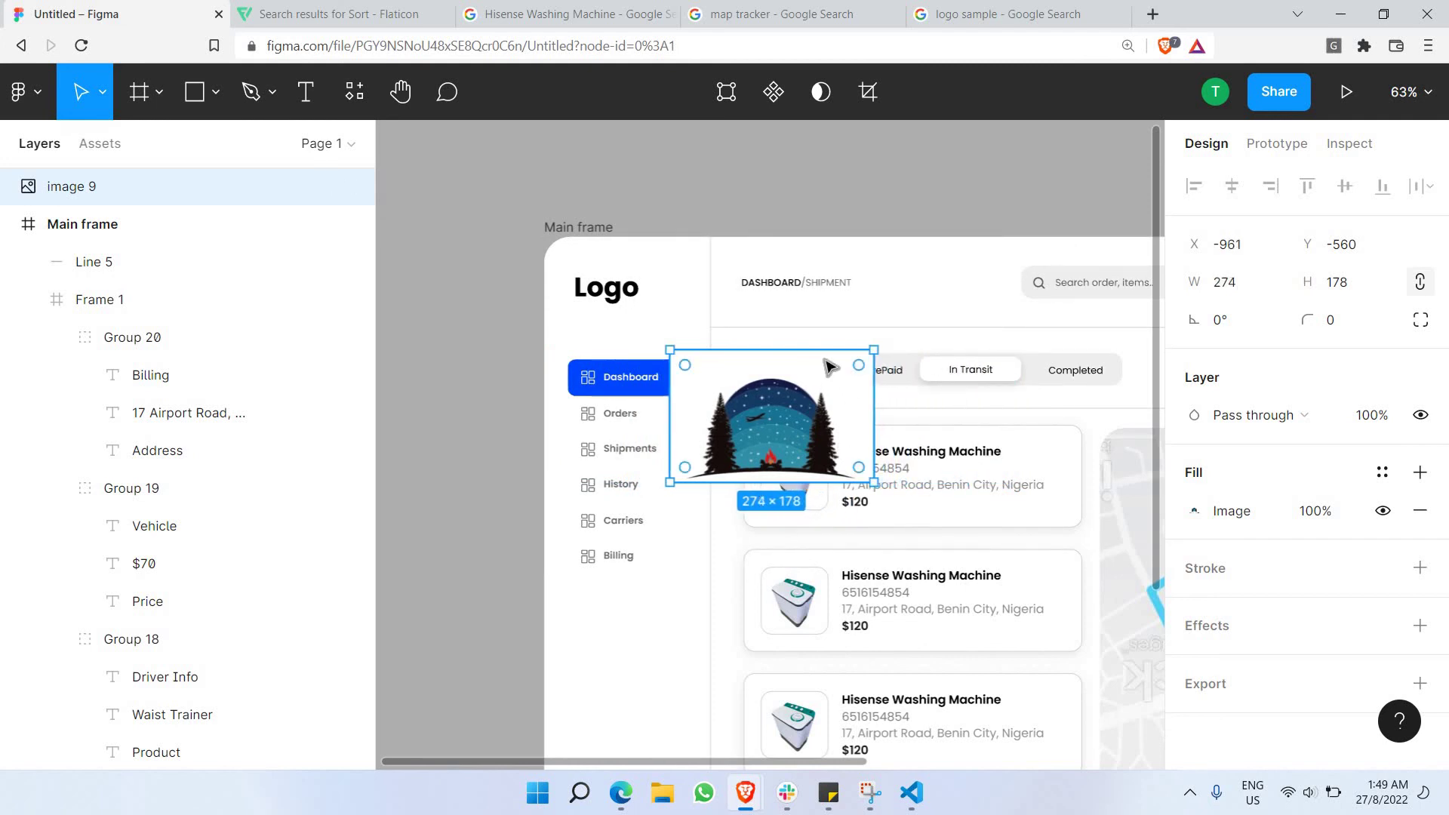
drag(825, 352, 825, 370)
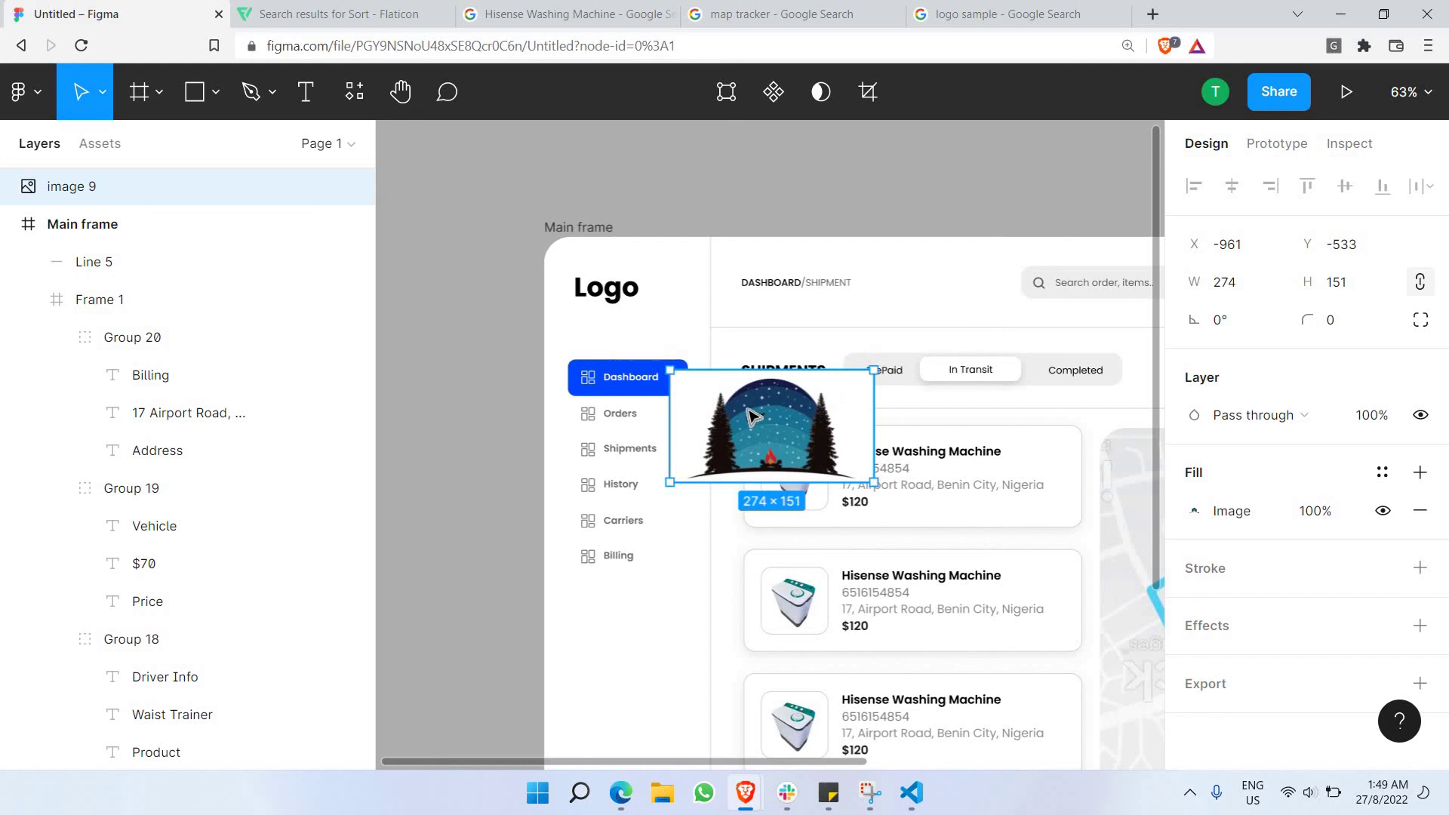
Delete the Logo text and place the logo, scaled to 89 × 49, at the sidebar's top.
click(606, 298)
key(Delete)
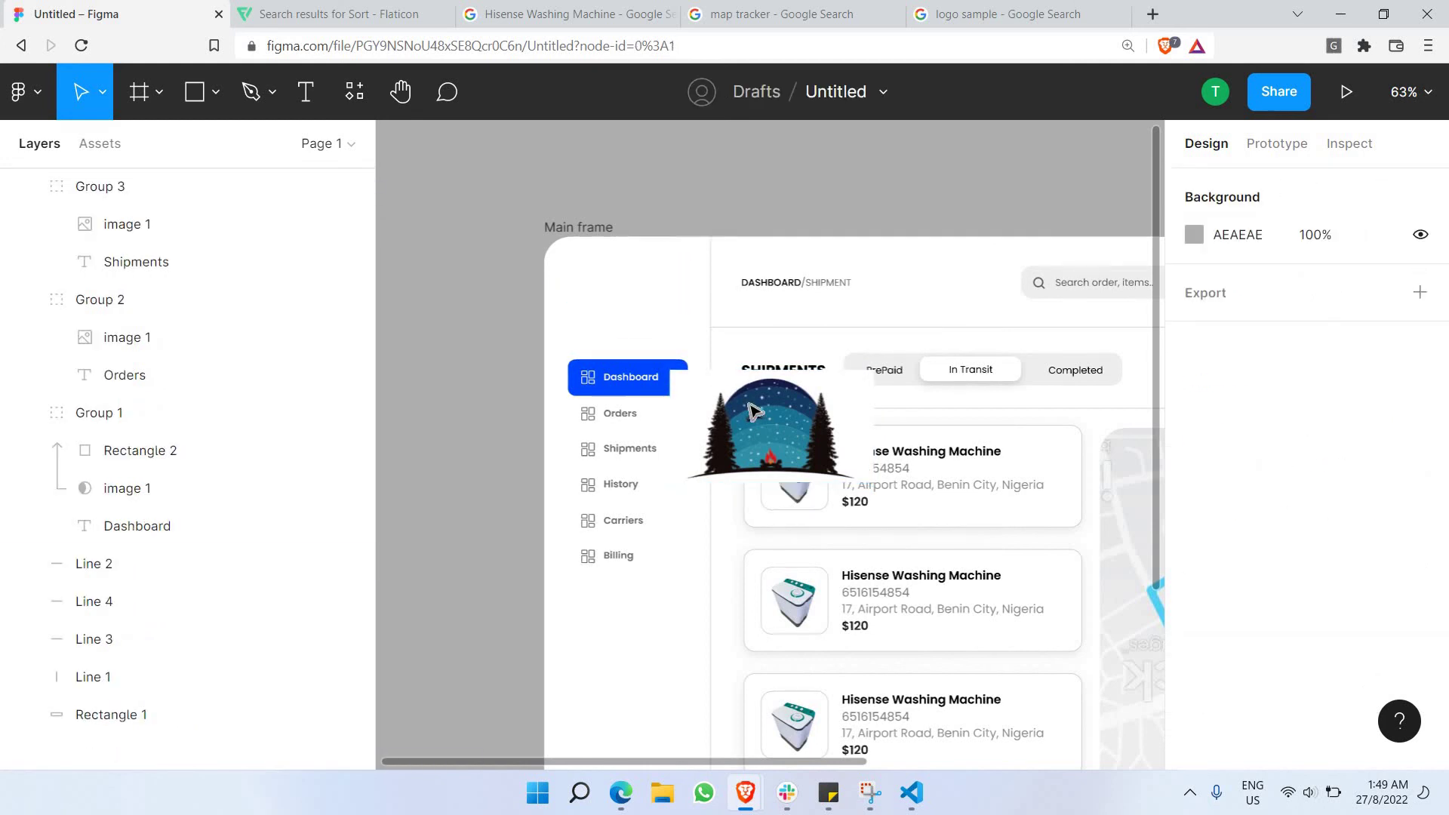
drag(754, 407, 685, 330)
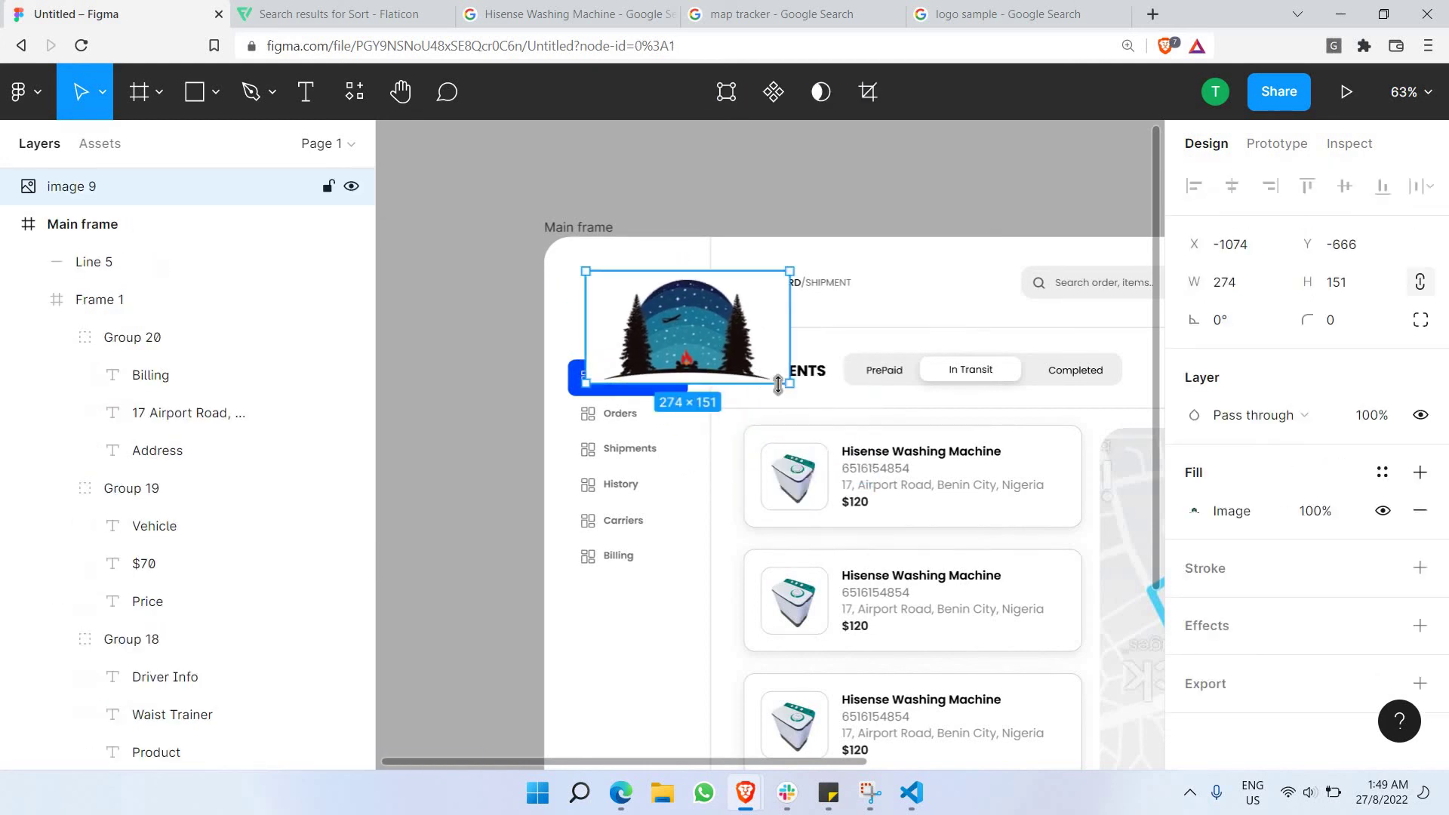
drag(792, 387, 632, 286)
key(Escape)
click(632, 285)
click(632, 204)
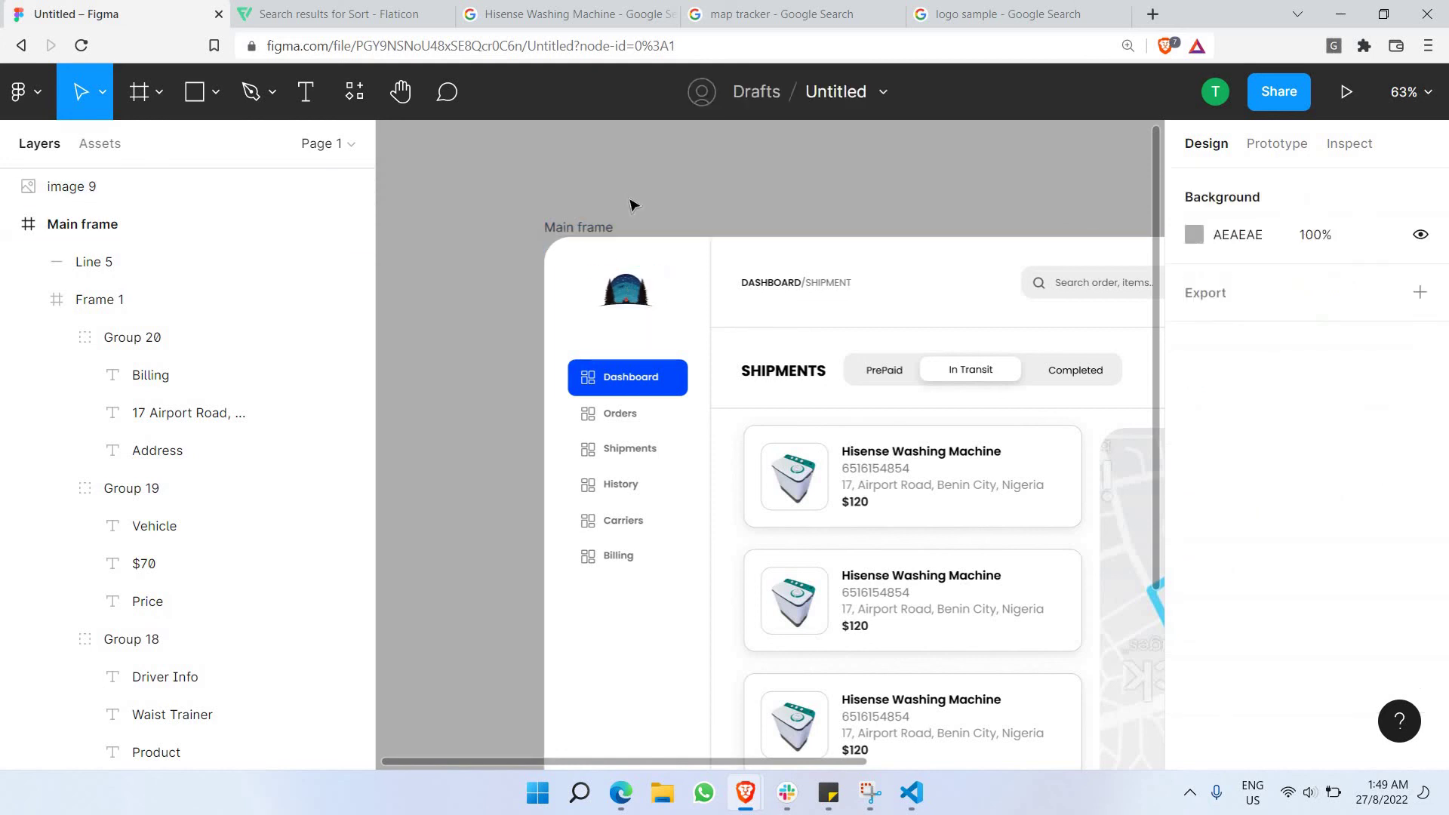
scroll(634, 203, right, 3)
scroll(649, 202, down, 3)
scroll(649, 203, right, 3)
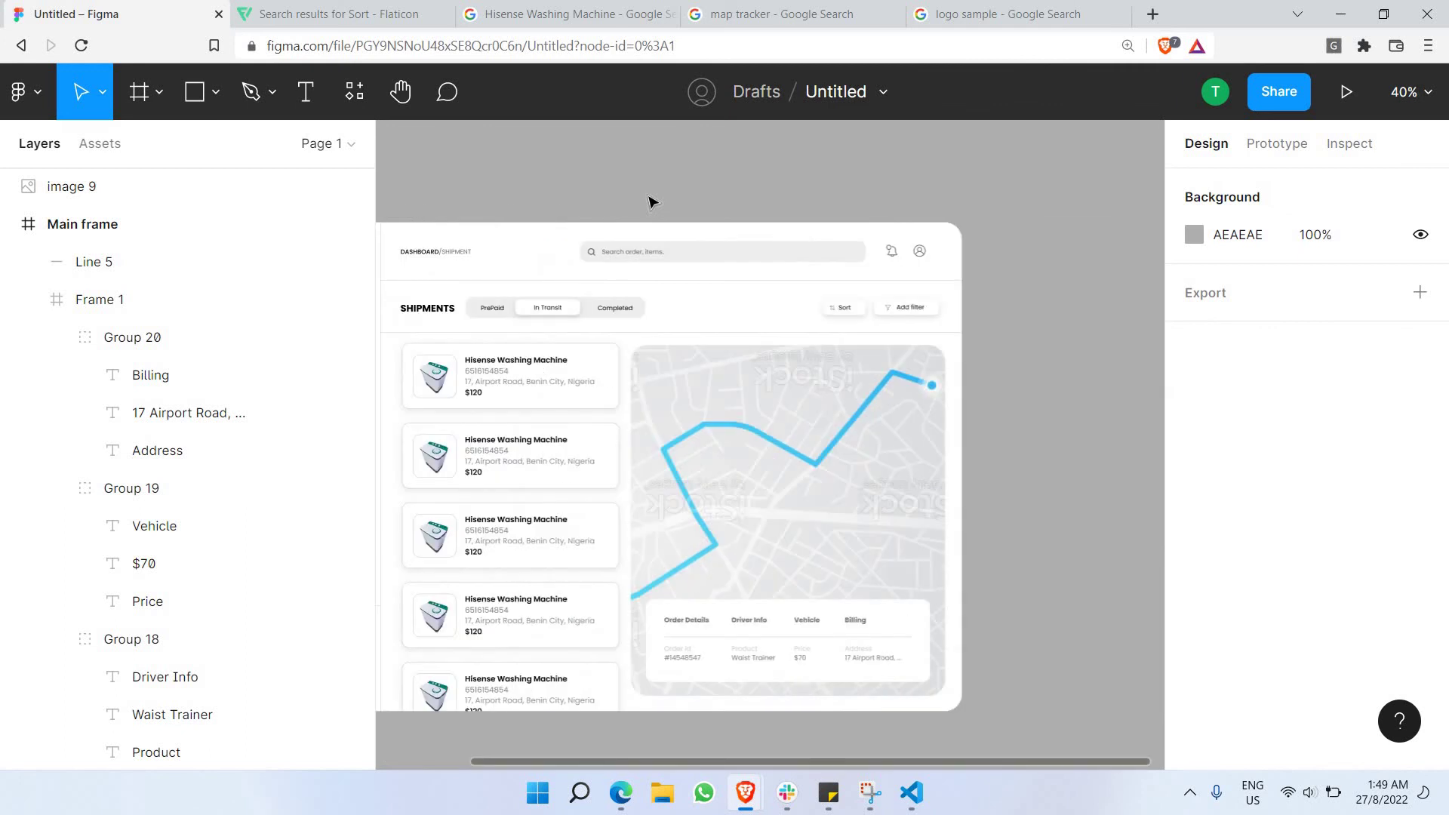
scroll(649, 202, down, 2)
scroll(648, 202, left, 3)
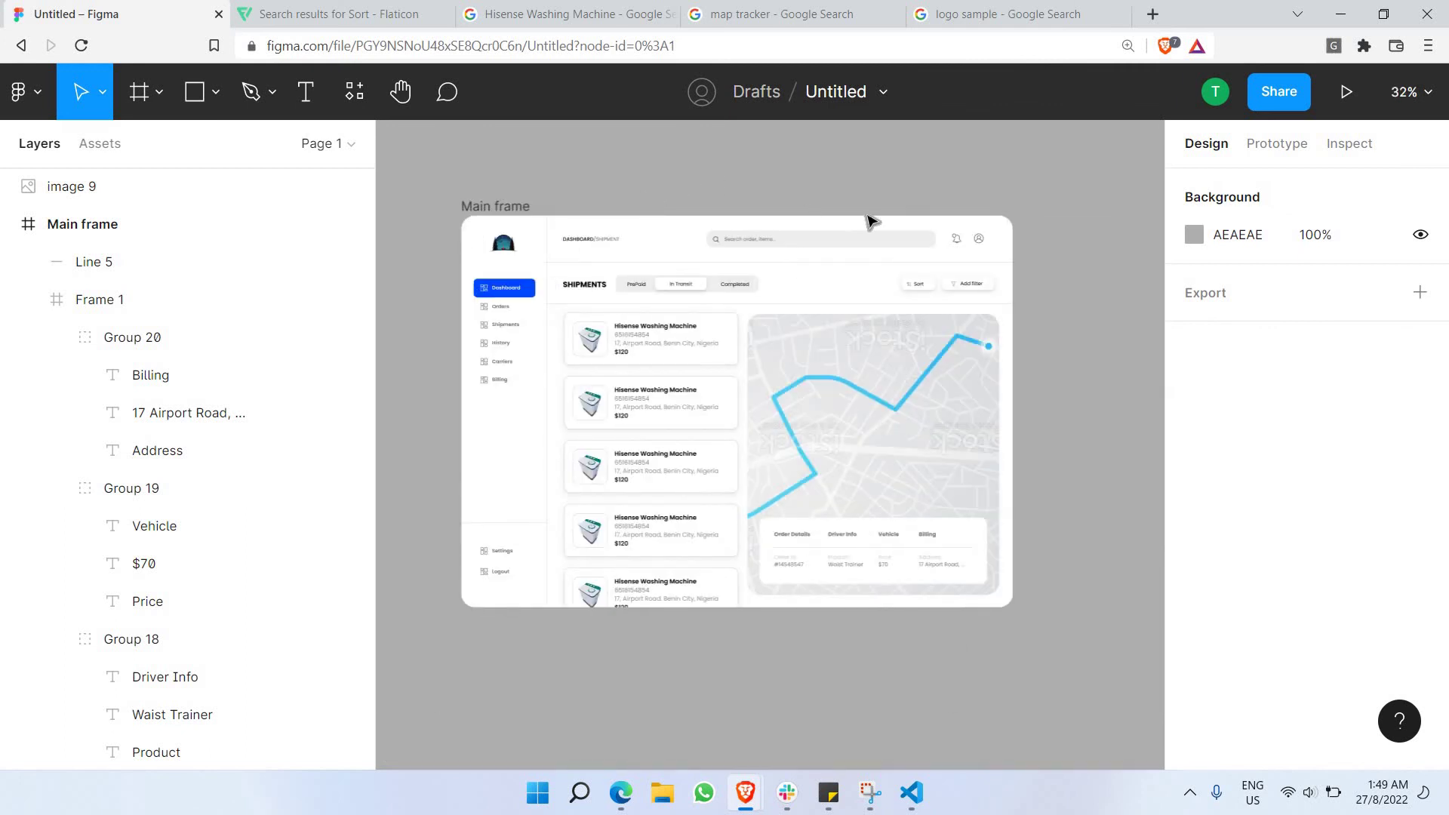
scroll(868, 219, up, 5)
scroll(867, 219, right, 3)
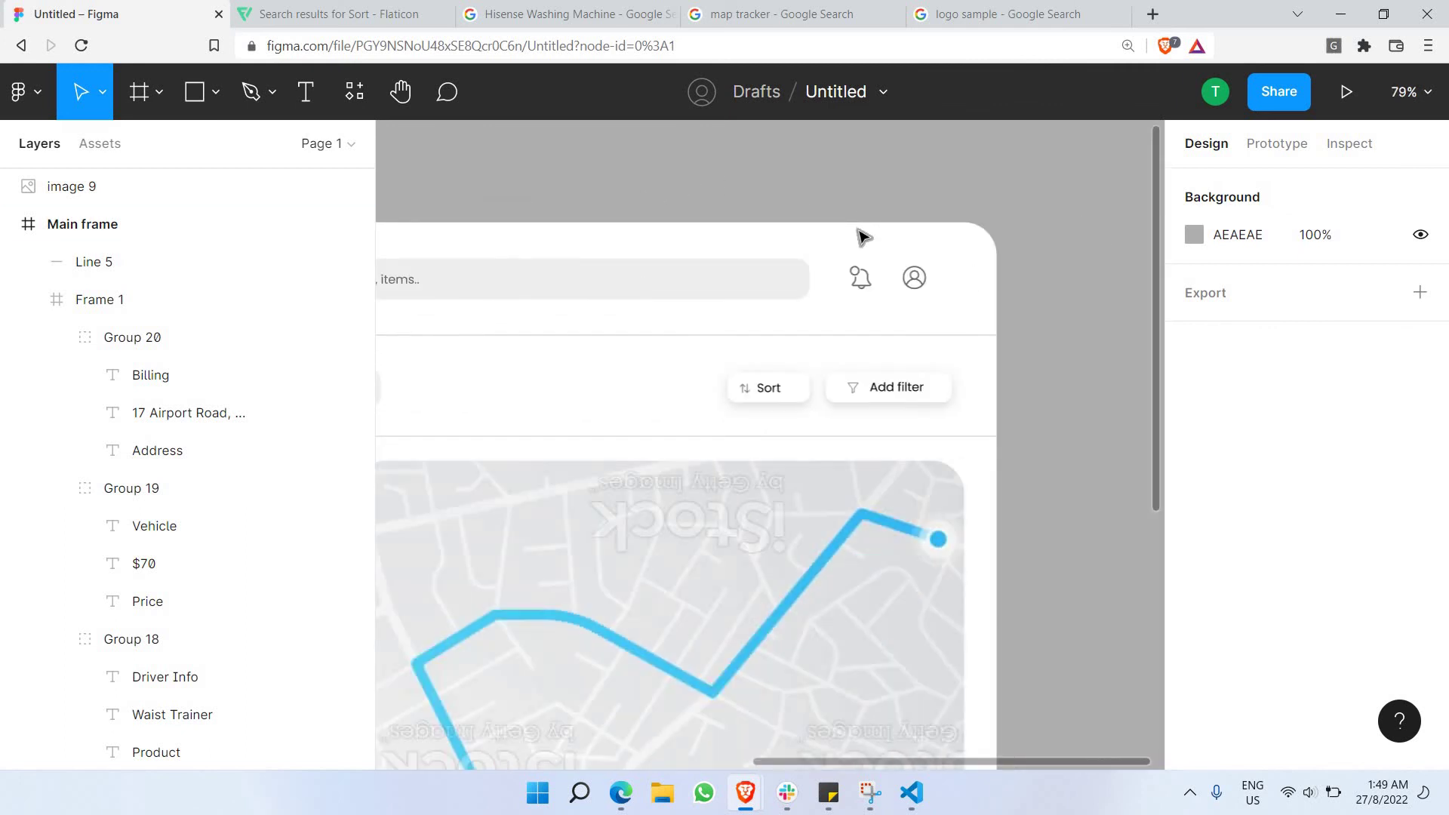
scroll(860, 236, up, 4)
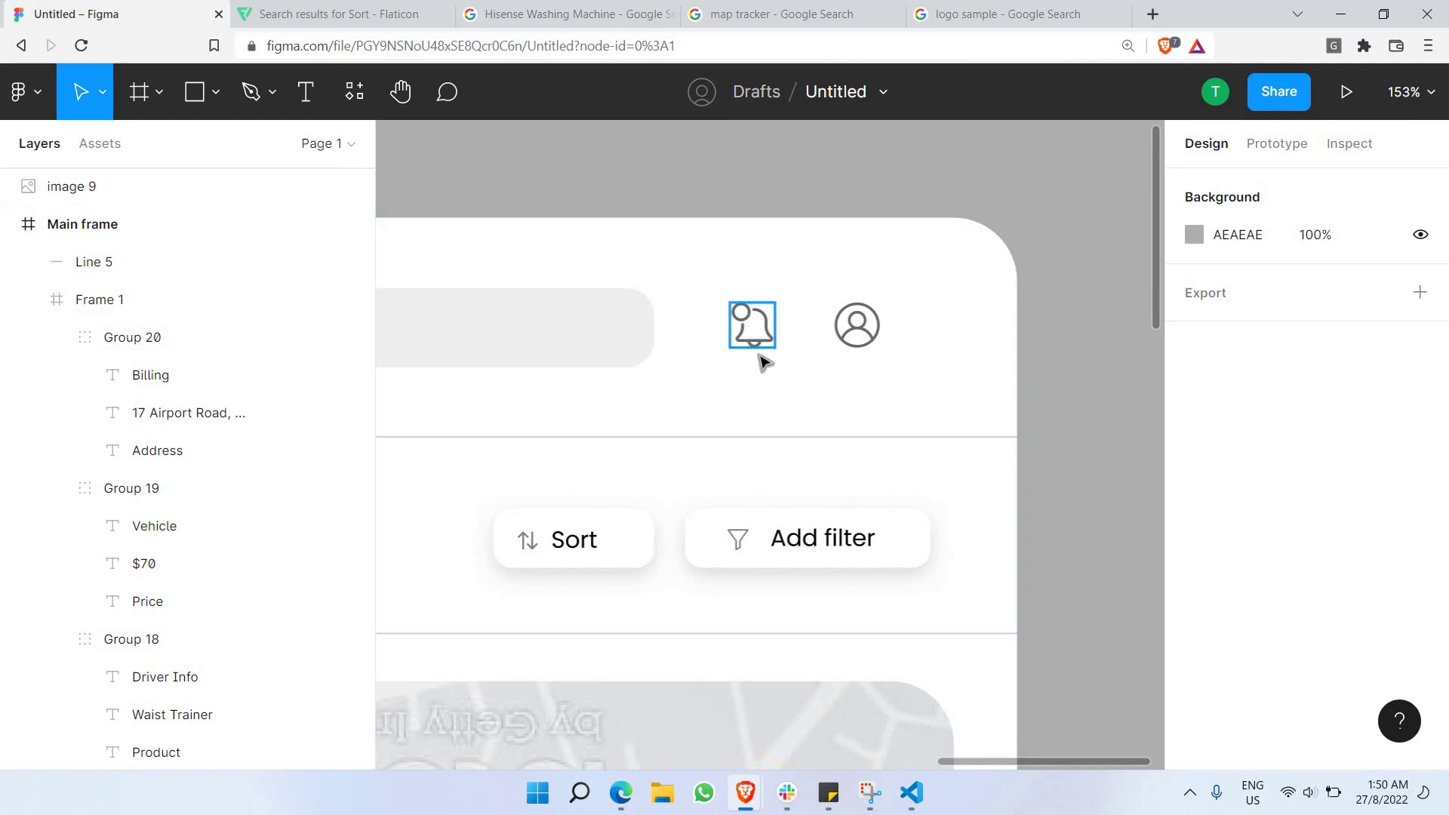
key(ctrl+z)
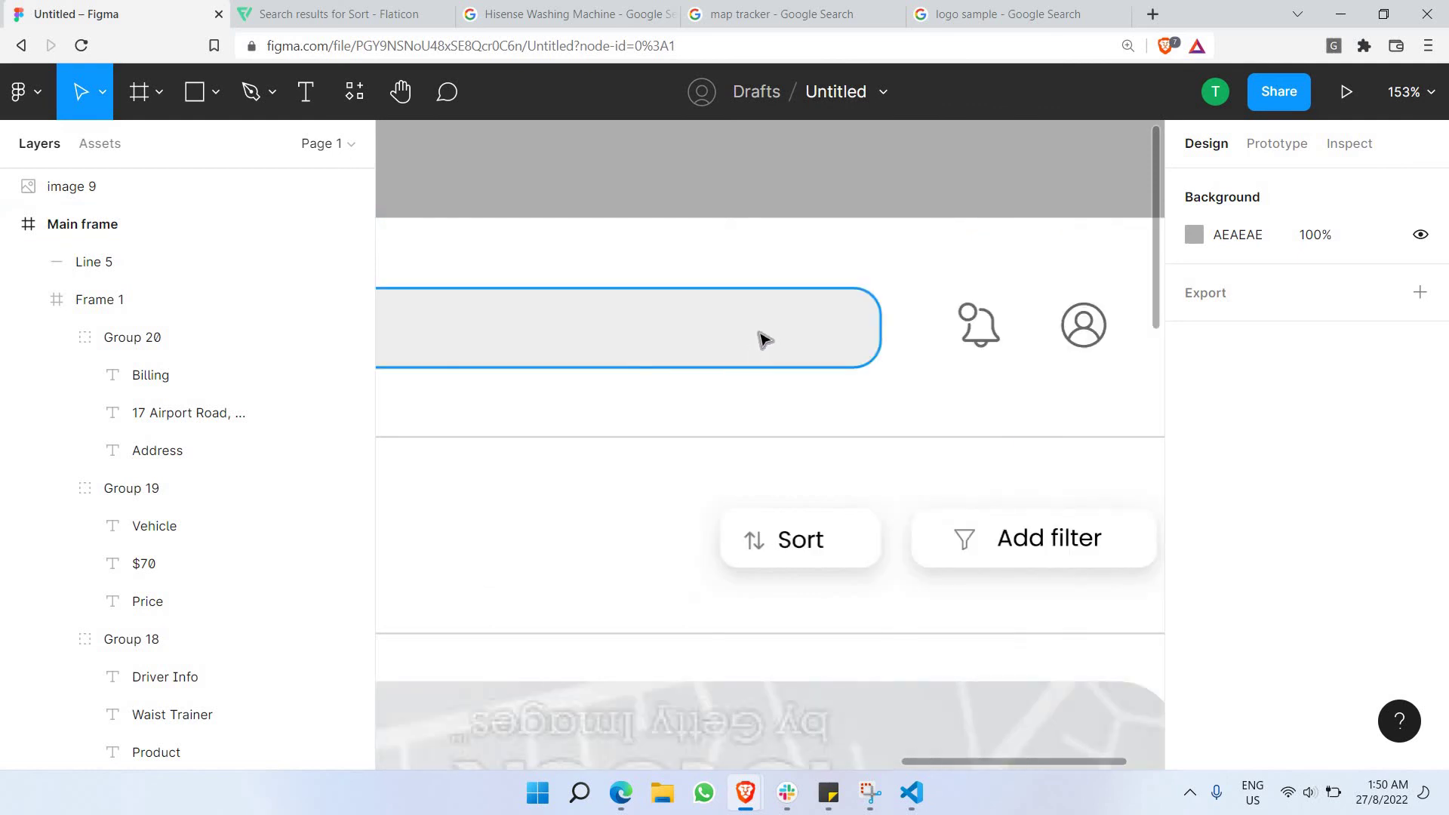
scroll(790, 347, down, 3)
scroll(919, 366, left, 3)
scroll(762, 355, left, 3)
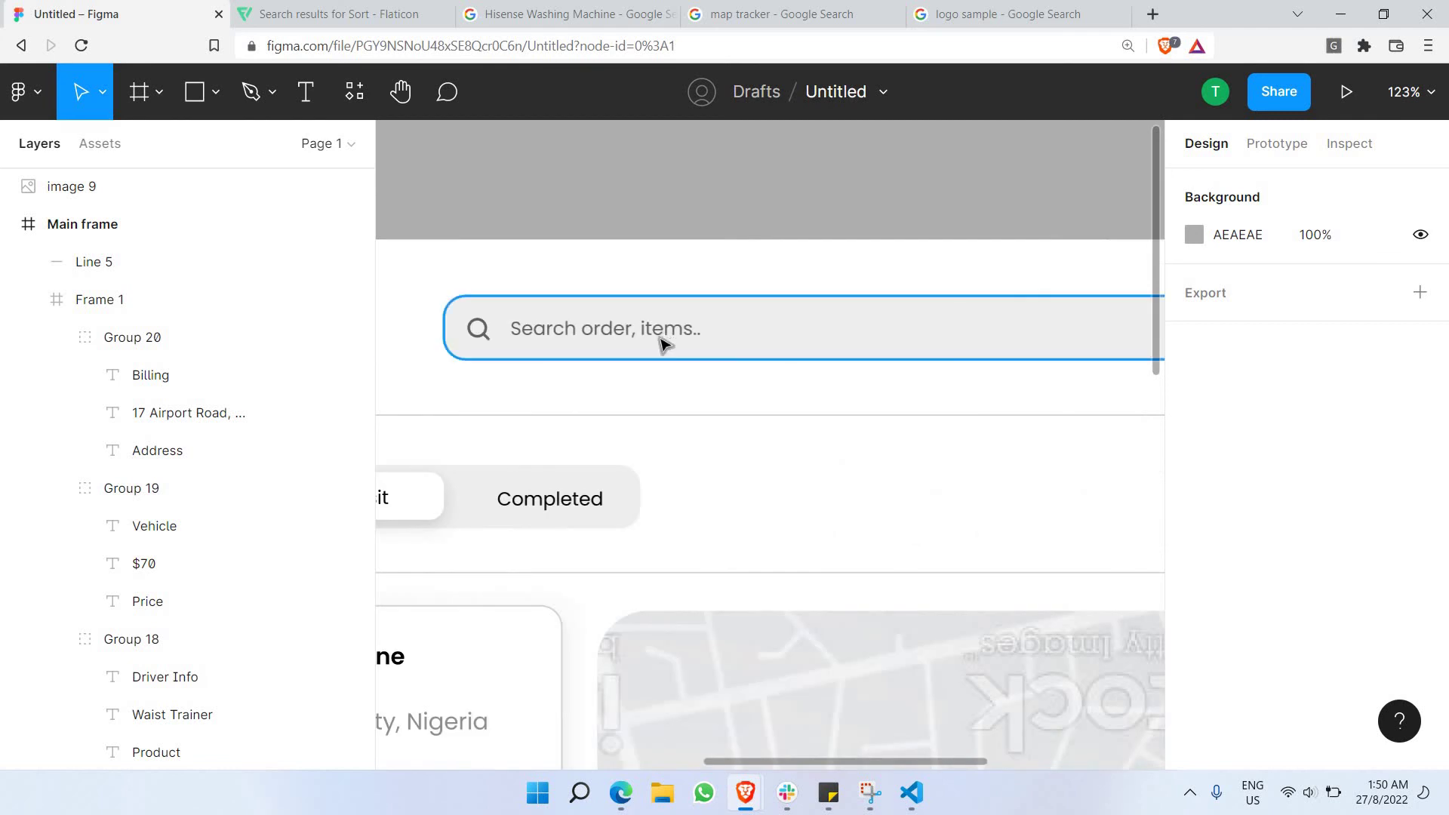
scroll(747, 341, down, 3)
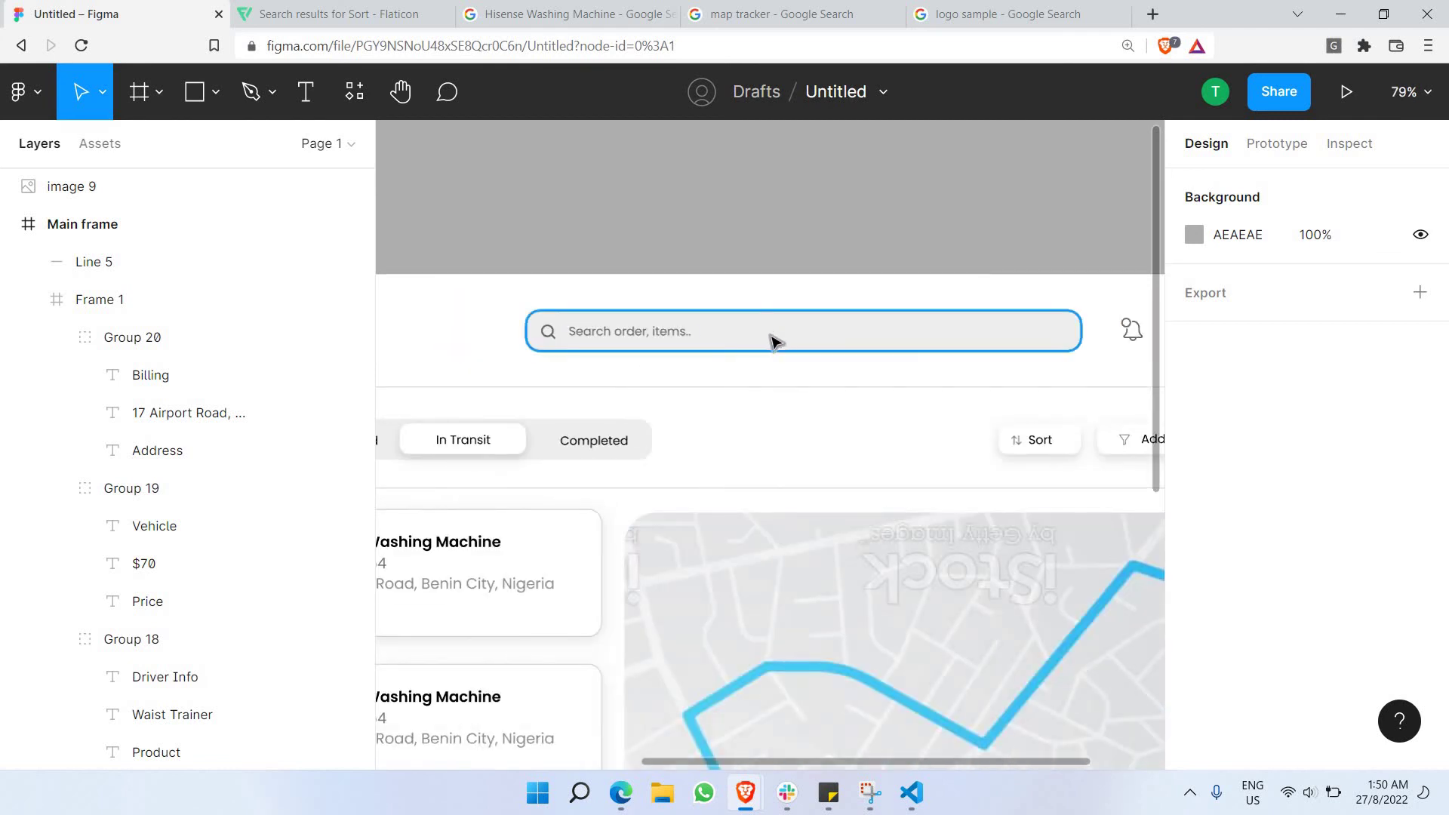
scroll(777, 346, left, 5)
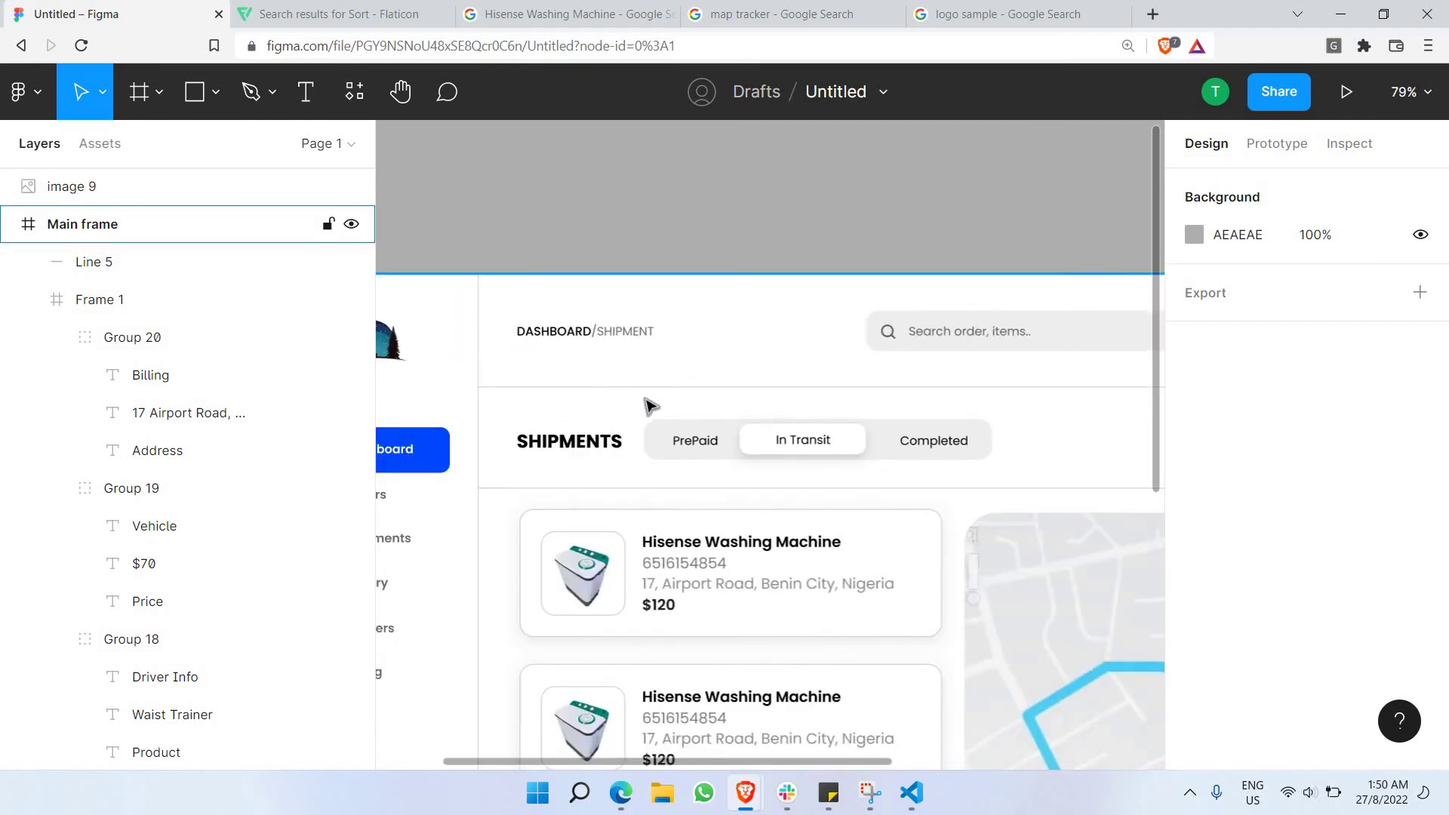
scroll(651, 411, right, 2)
scroll(662, 431, down, 3)
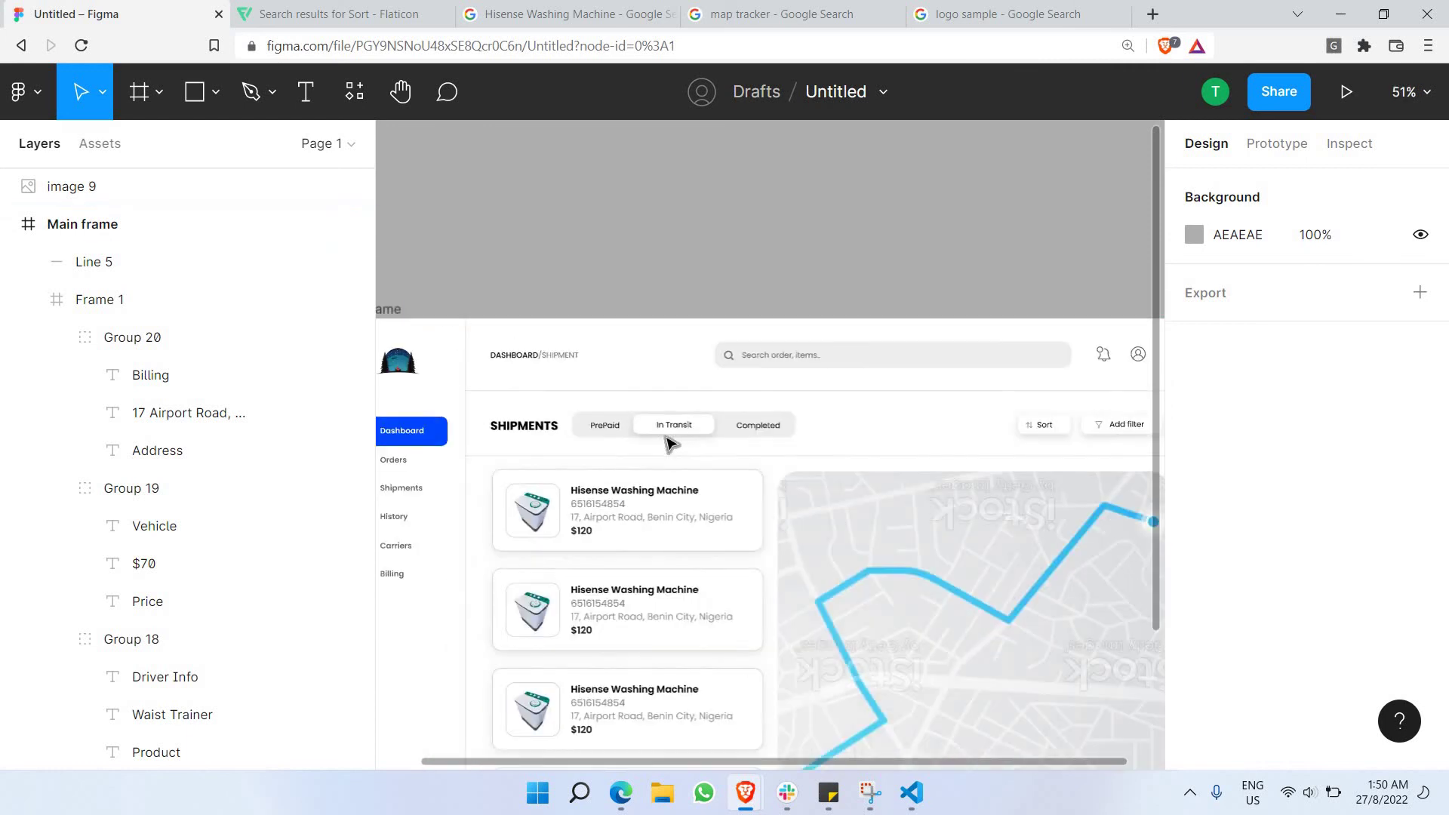
scroll(713, 424, up, 2)
scroll(713, 424, down, 3)
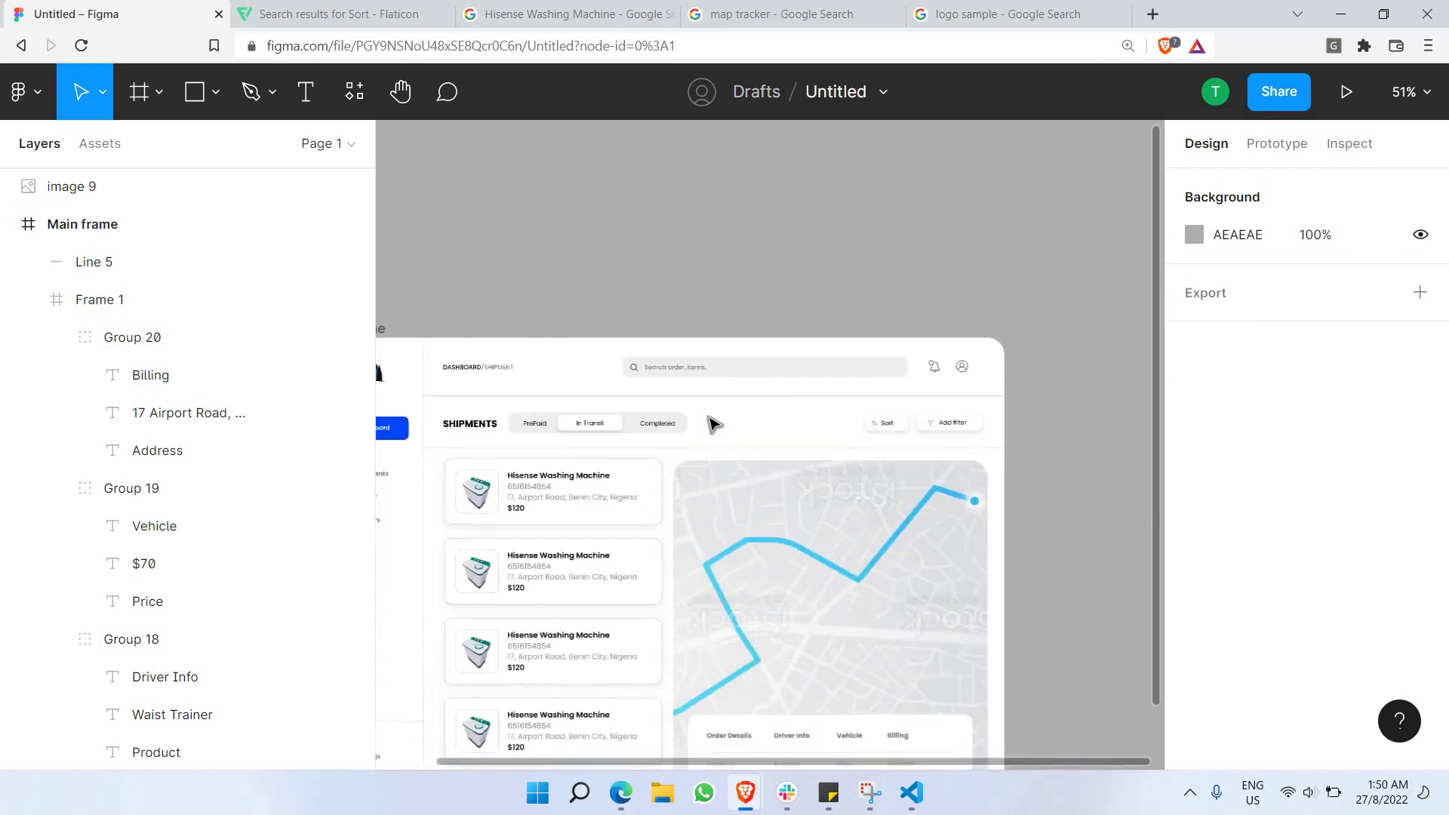
scroll(566, 394, down, 2)
scroll(570, 394, up, 1)
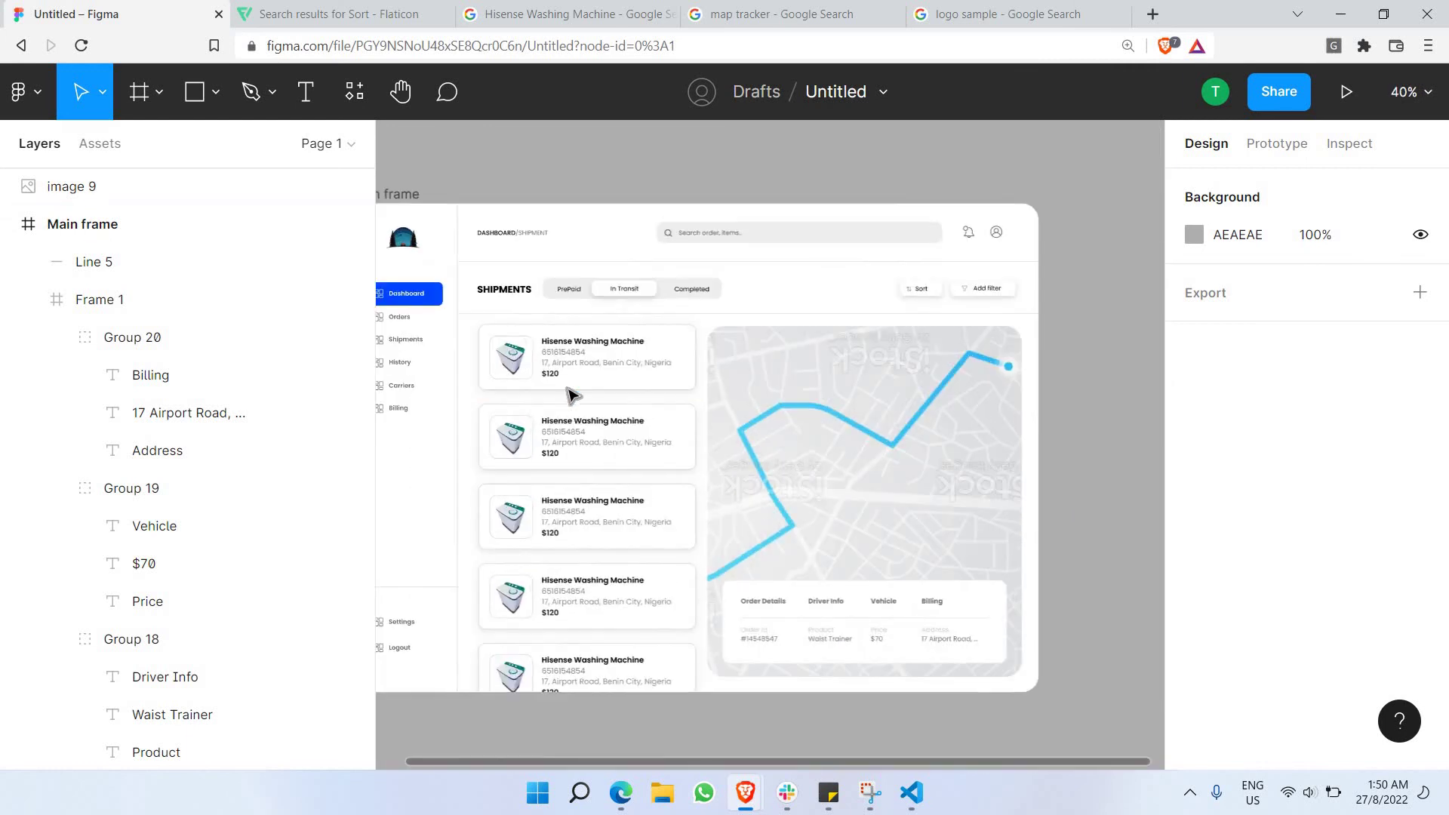
scroll(753, 436, up, 2)
scroll(747, 437, down, 2)
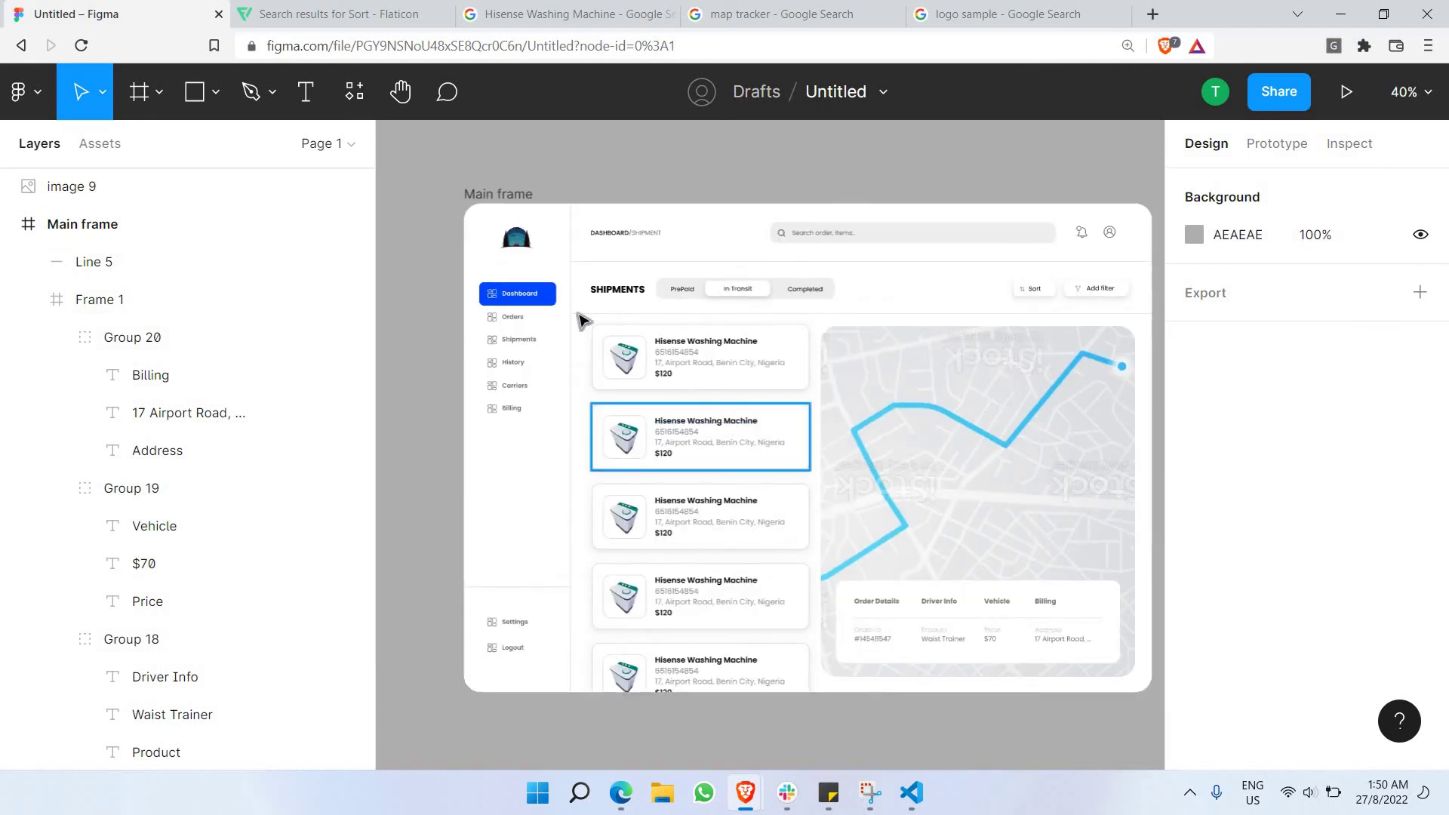
scroll(583, 317, up, 1)
scroll(574, 327, down, 1)
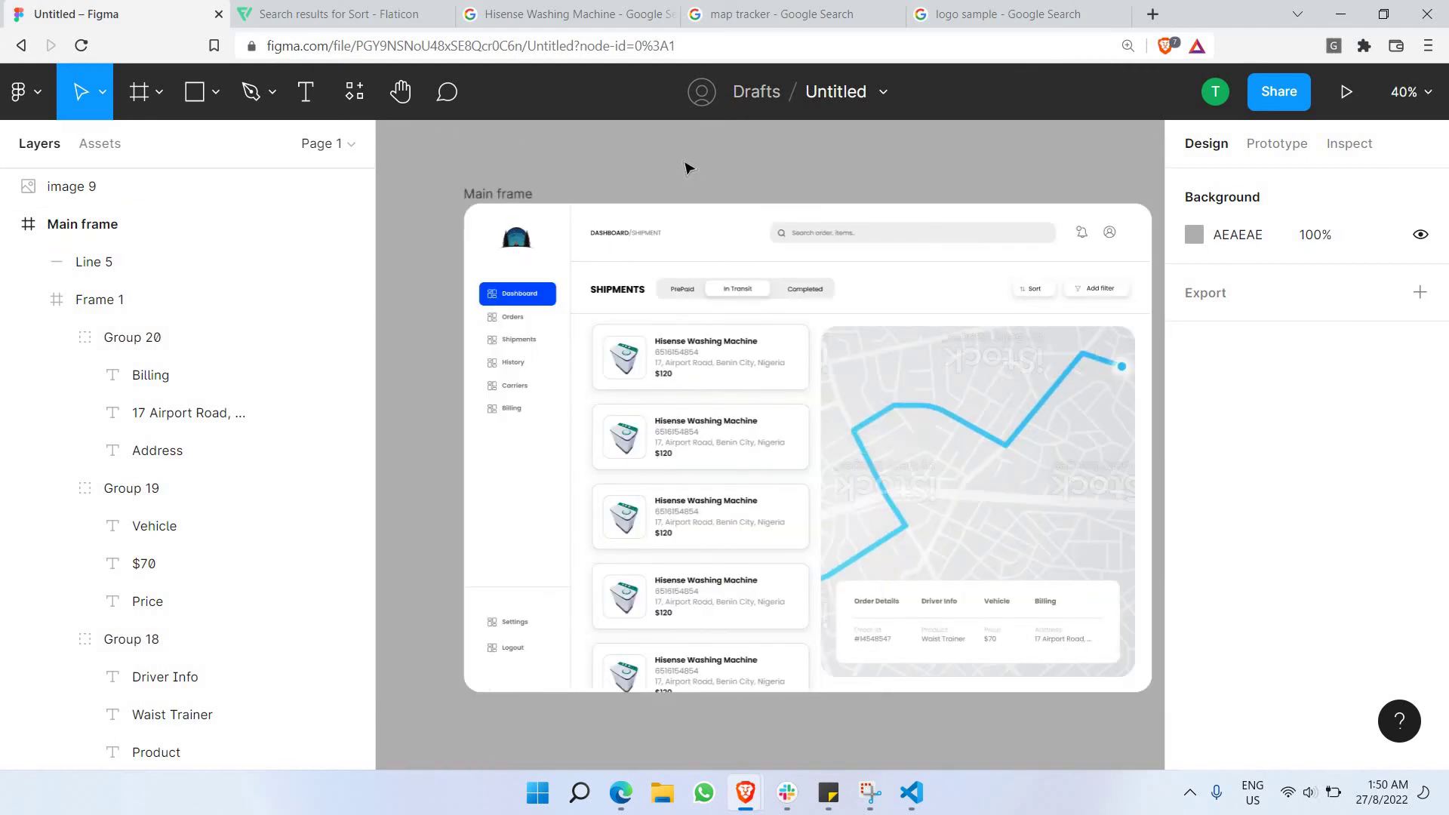
scroll(683, 172, right, 1)
scroll(673, 182, left, 1)
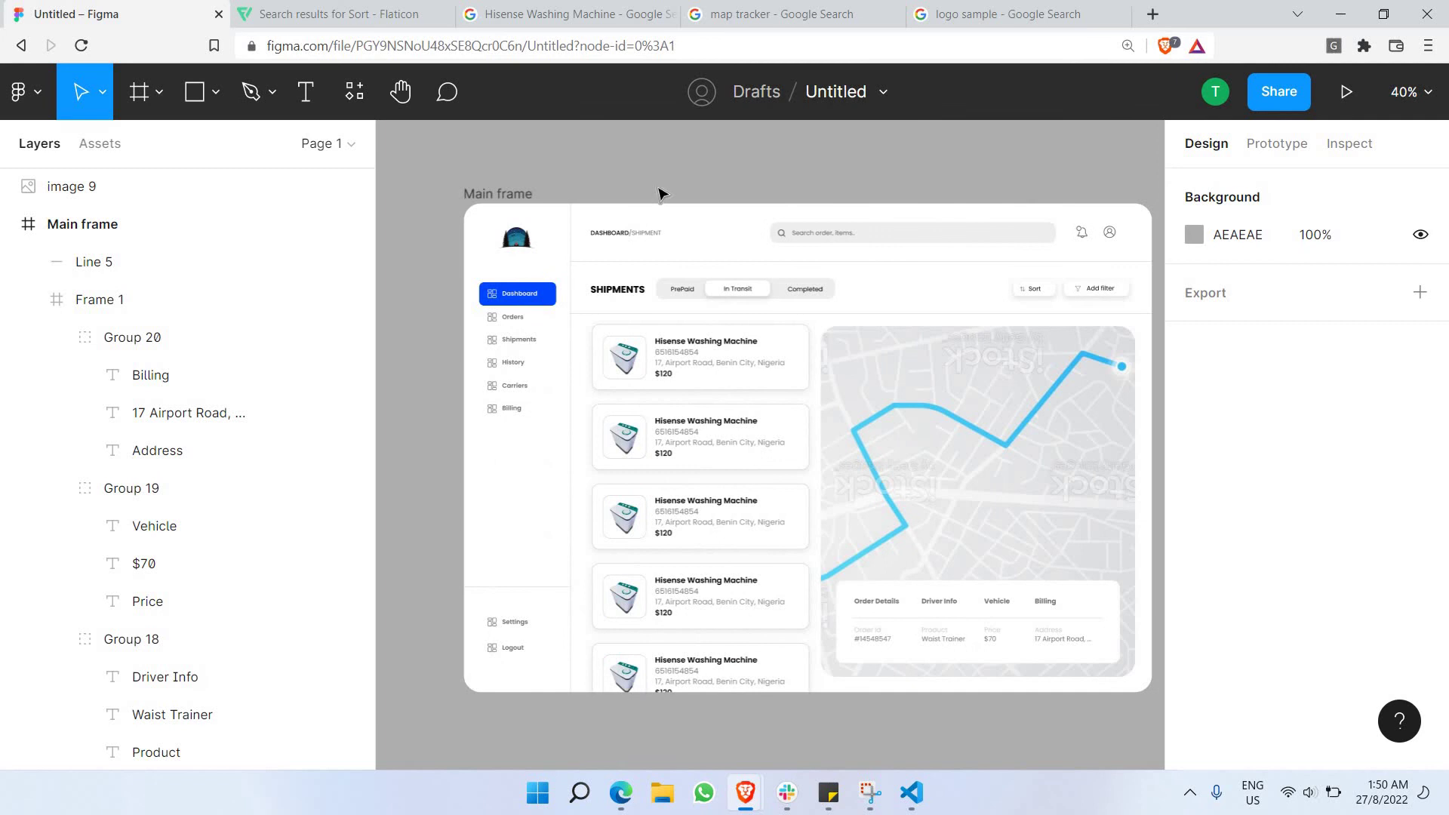